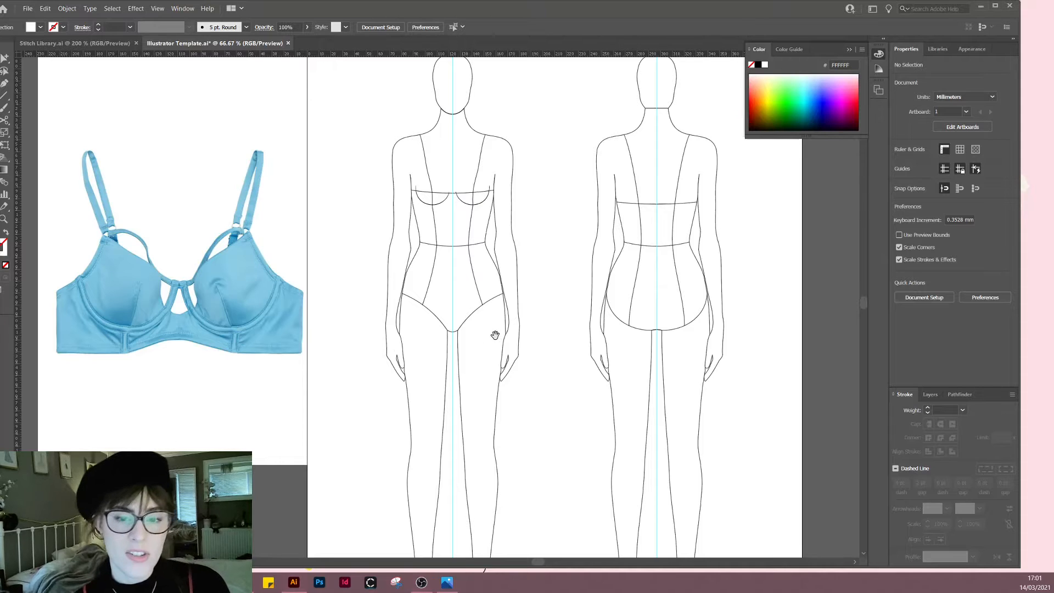
Step: Scale the bra reference photo down to about 199 by 298 mm and position it beside the front figure
left_click_drag(505, 345, 499, 350)
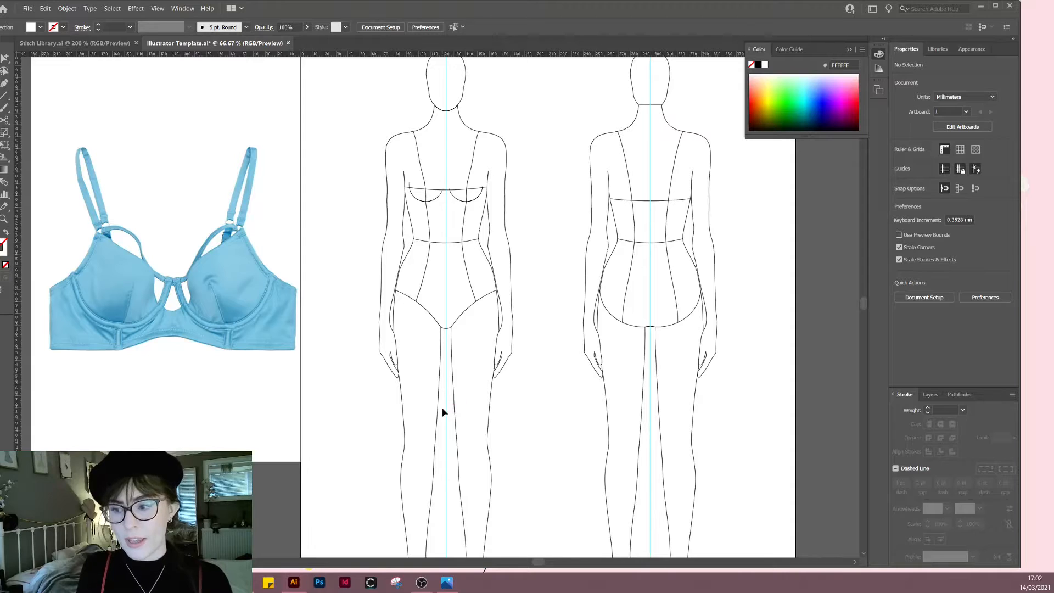
left_click_drag(195, 346, 218, 329)
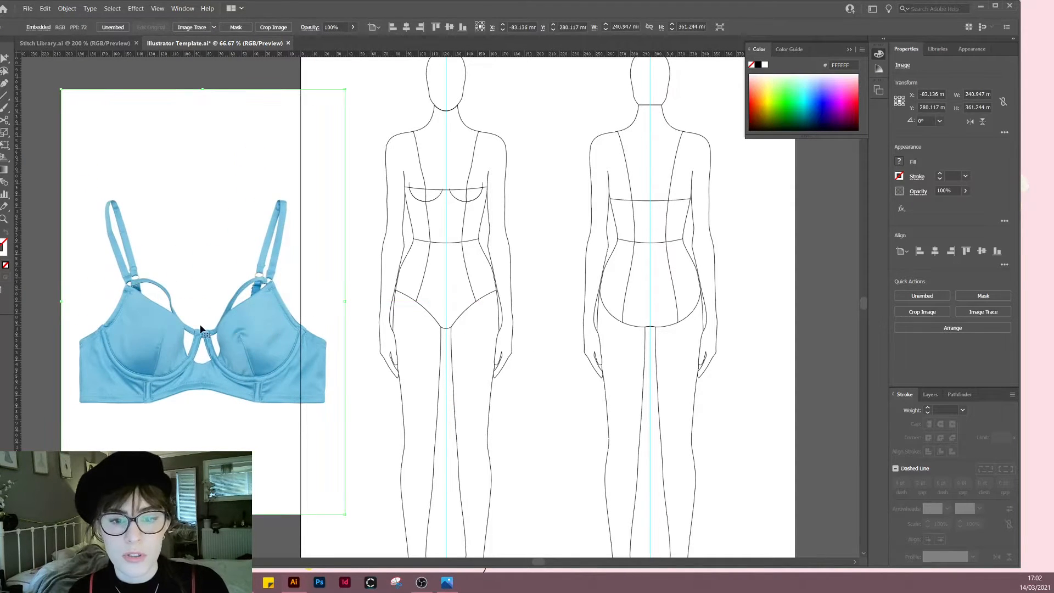
left_click_drag(61, 301, 170, 311)
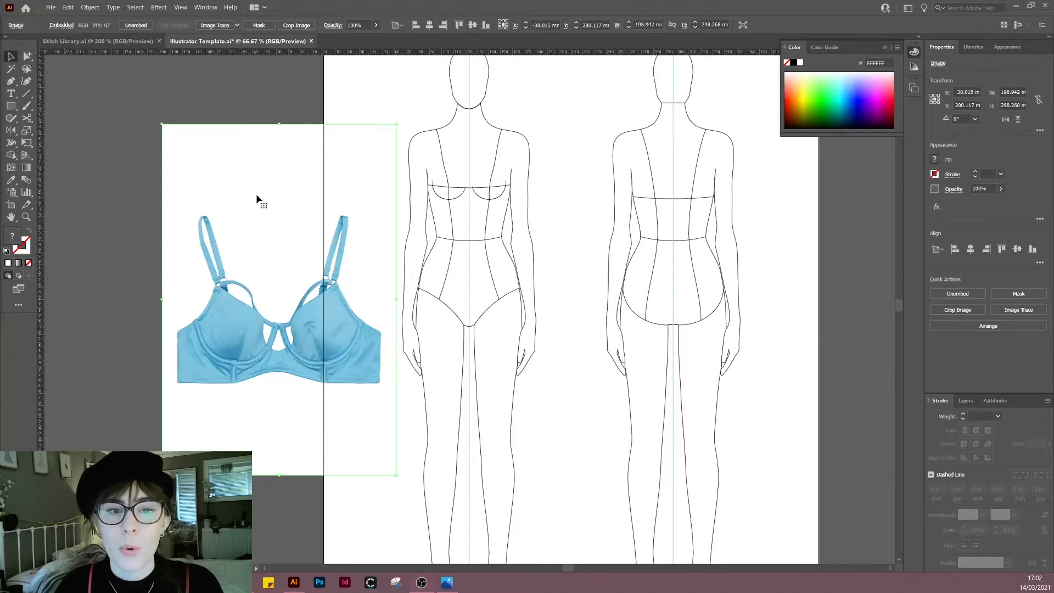
left_click_drag(341, 305, 324, 290)
left_click_drag(570, 271, 559, 275)
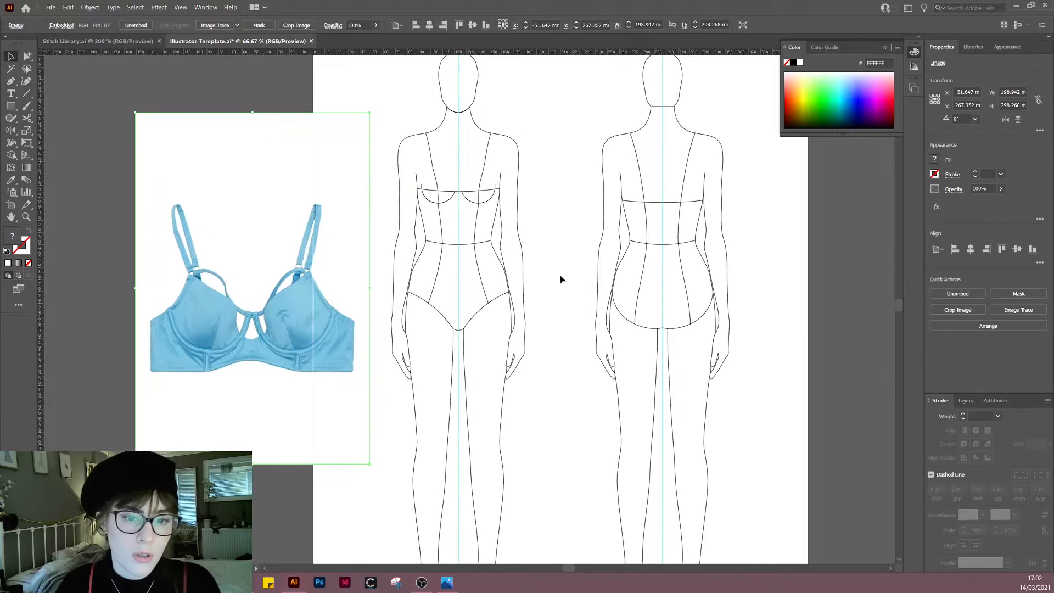
left_click(481, 266)
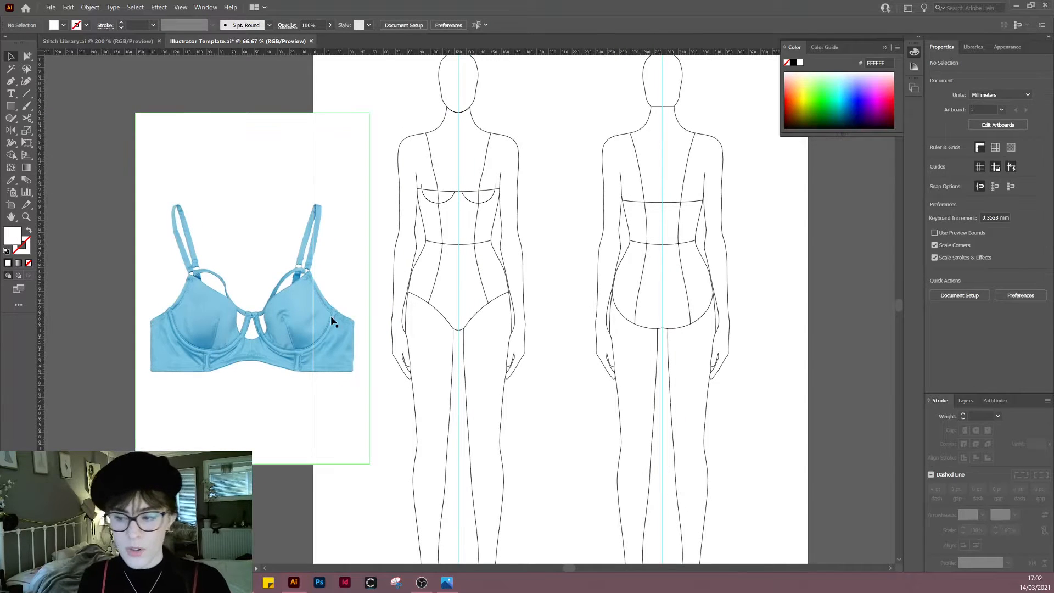
Step: Shrink the bra photo further and reposition it beside the front figure's torso
scroll(481, 205, "up", 1)
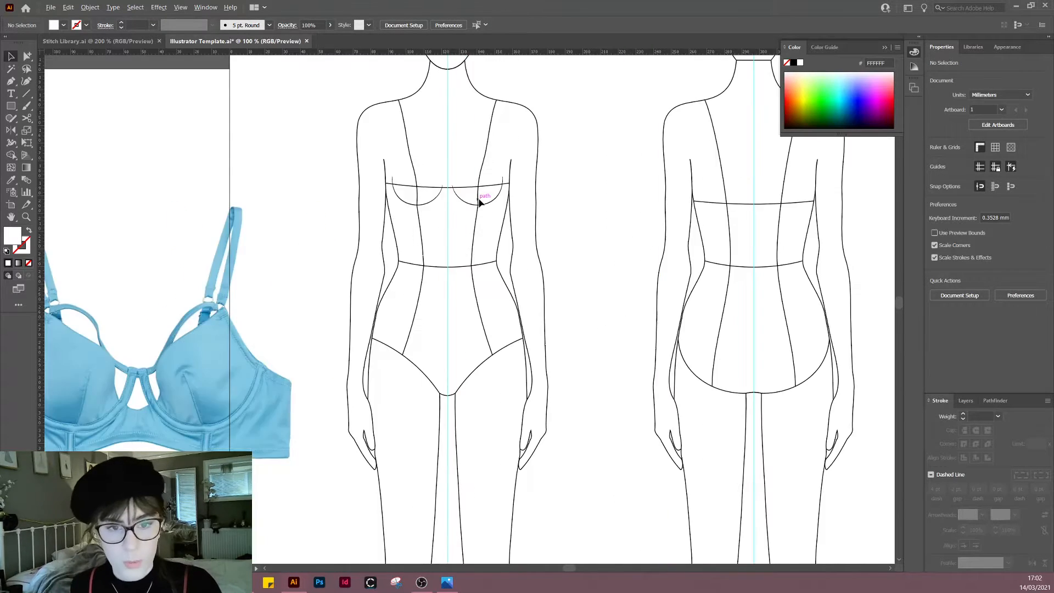
left_click(196, 374)
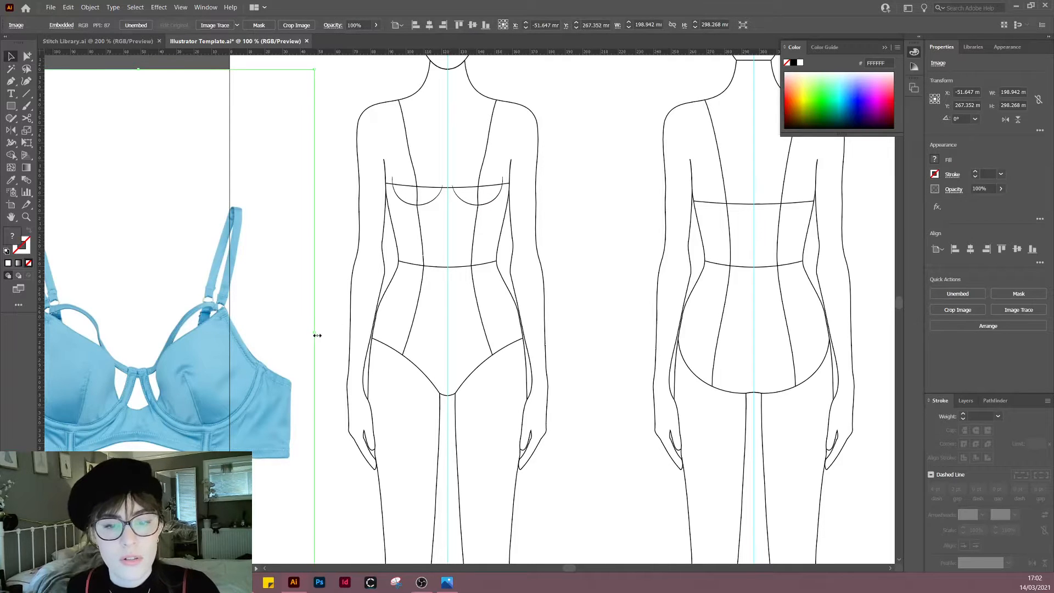
left_click_drag(314, 332, 189, 333)
left_click_drag(72, 377, 177, 311)
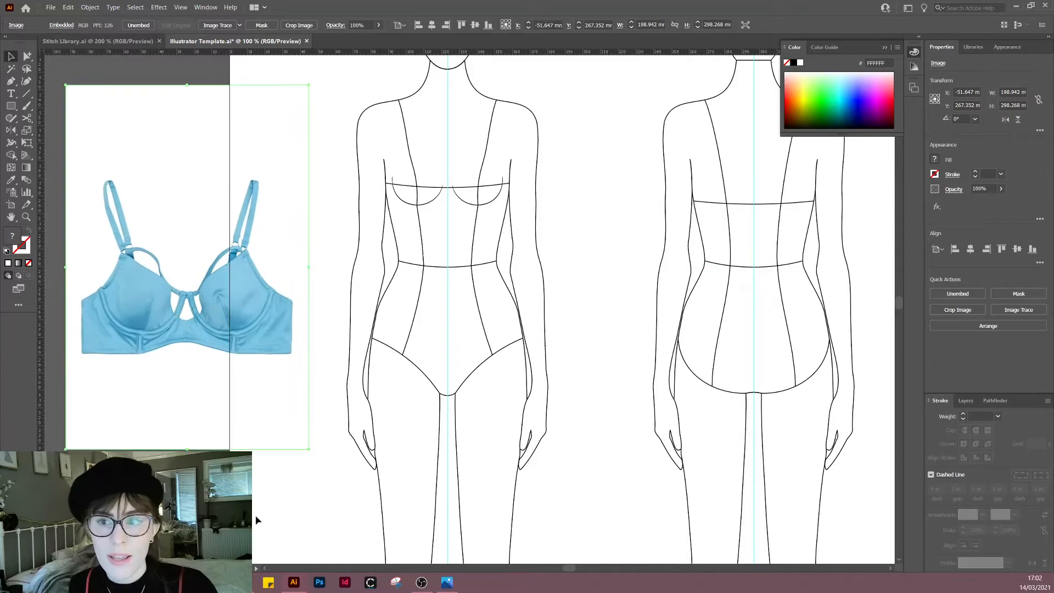
left_click(341, 432)
left_click_drag(475, 311, 441, 372)
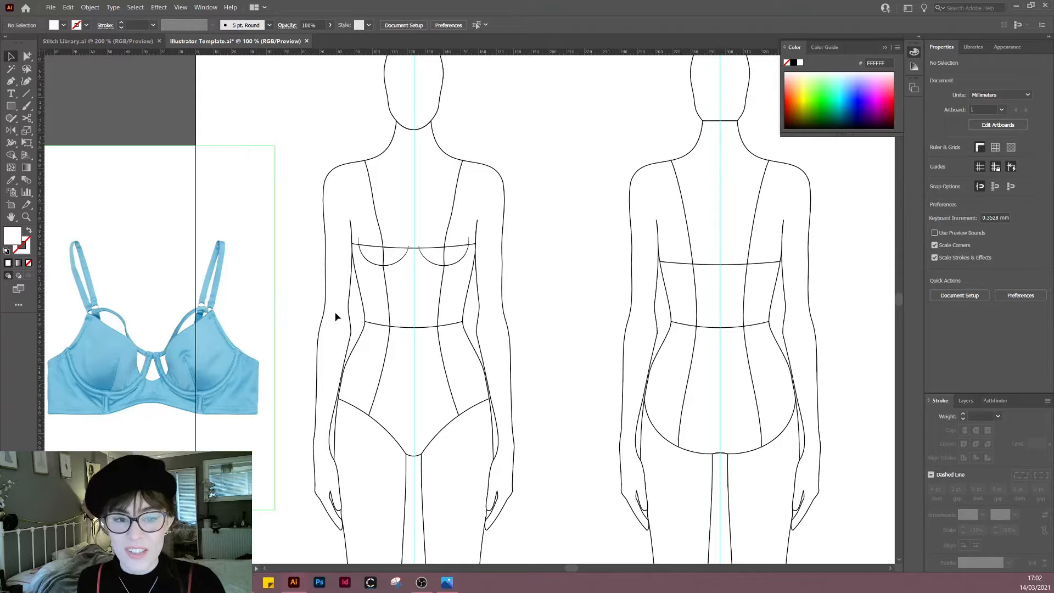
Step: Reduce the bra photo to about 137 by 206 mm and place it close to the front figure's torso
left_click_drag(213, 338, 232, 331)
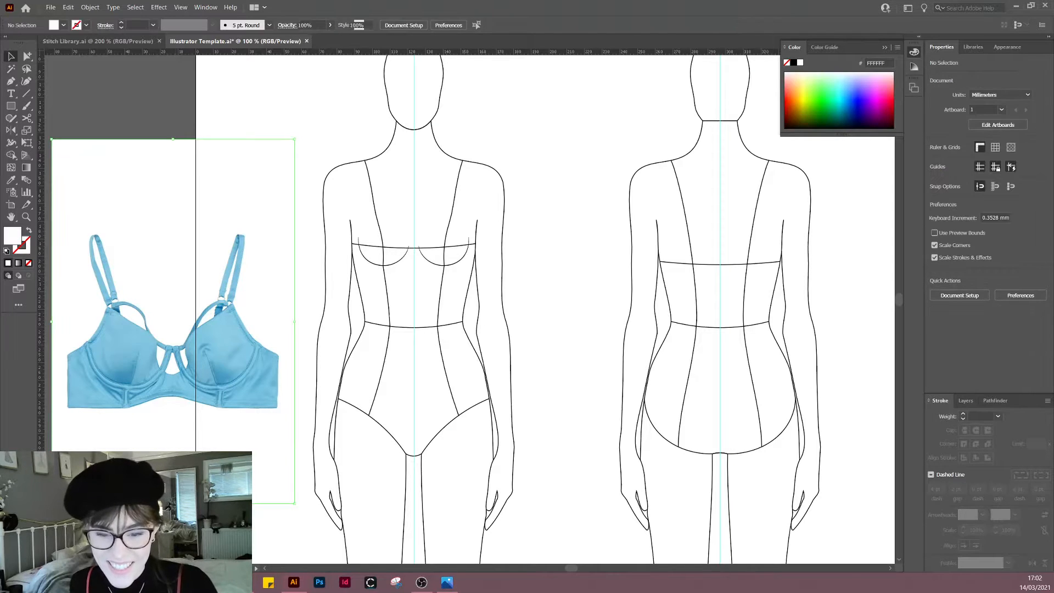
left_click_drag(173, 503, 173, 432)
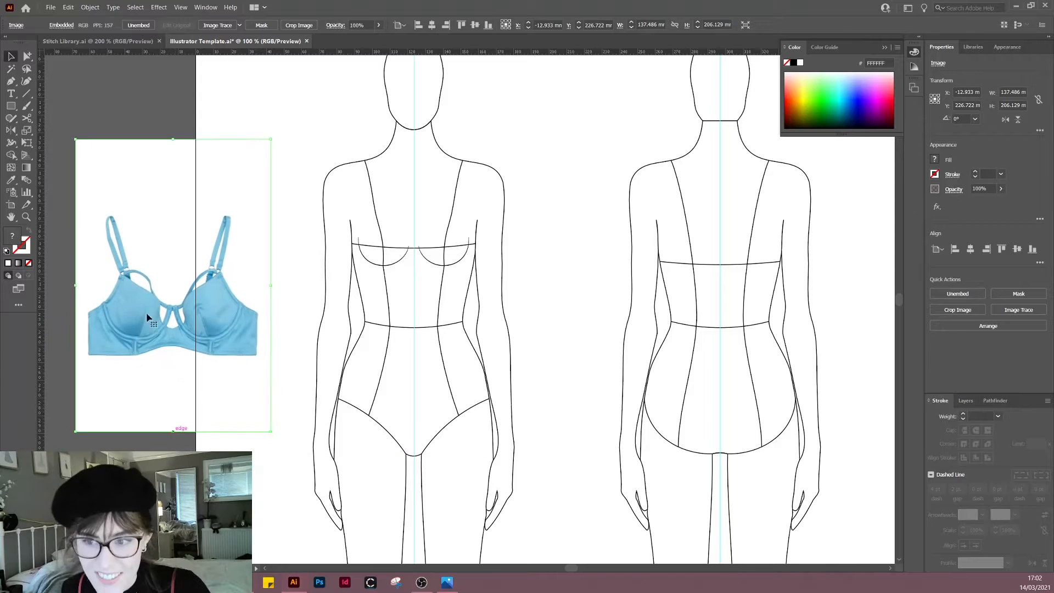
left_click_drag(127, 332, 149, 329)
left_click(418, 285)
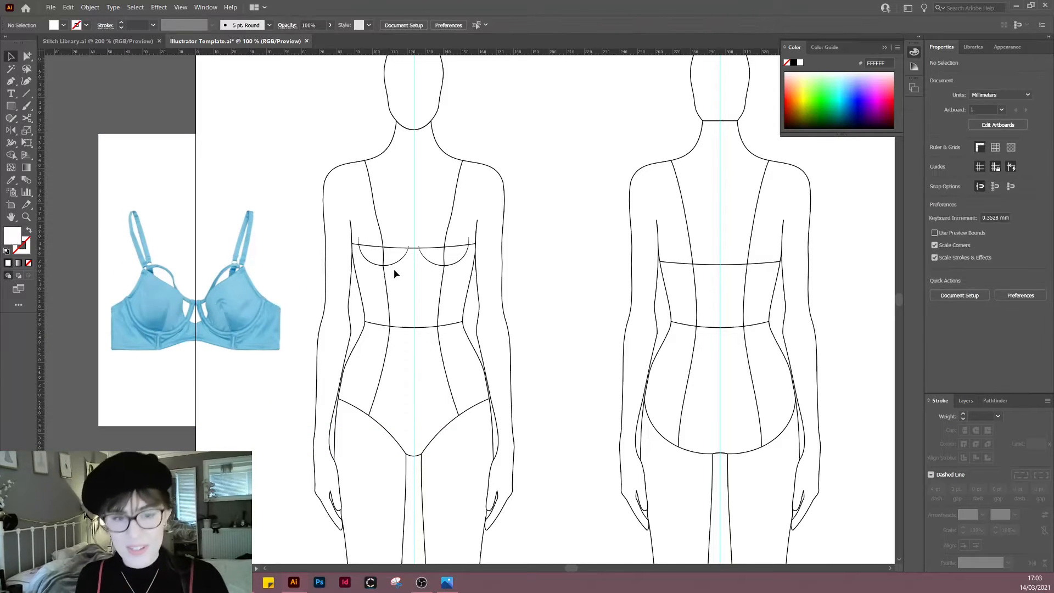
Step: Set up the Pen tool with no fill and a black 000000 stroke
key("p")
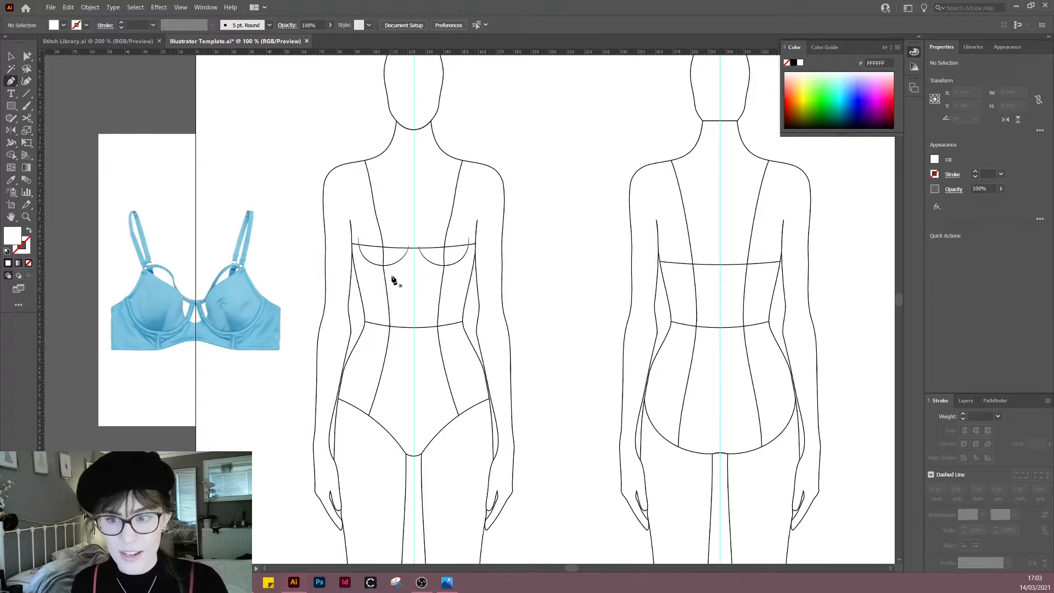
left_click(29, 265)
left_click(21, 251)
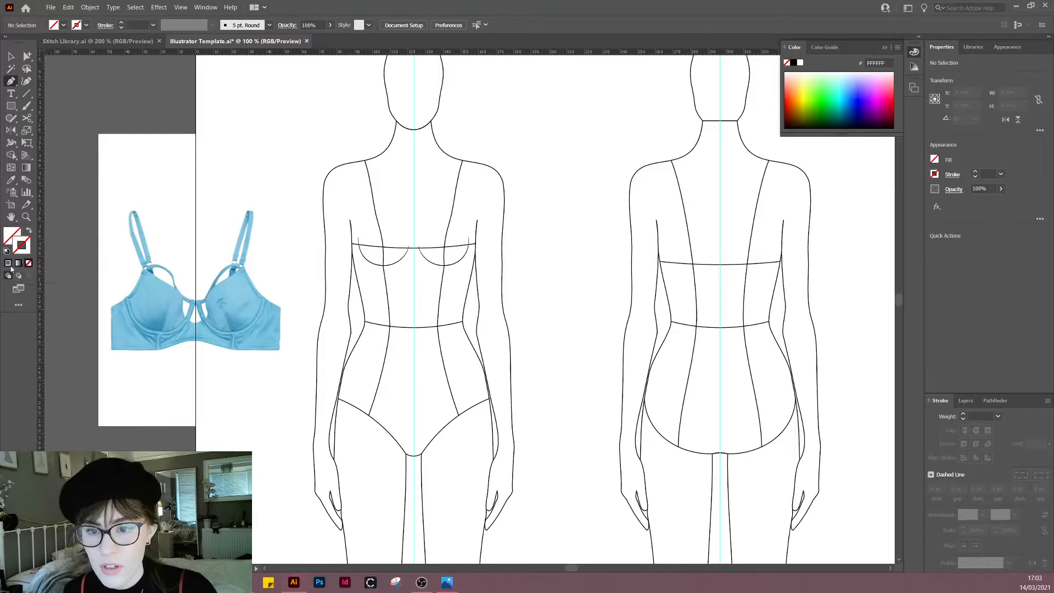
left_click(8, 264)
double_click(22, 248)
type("000000")
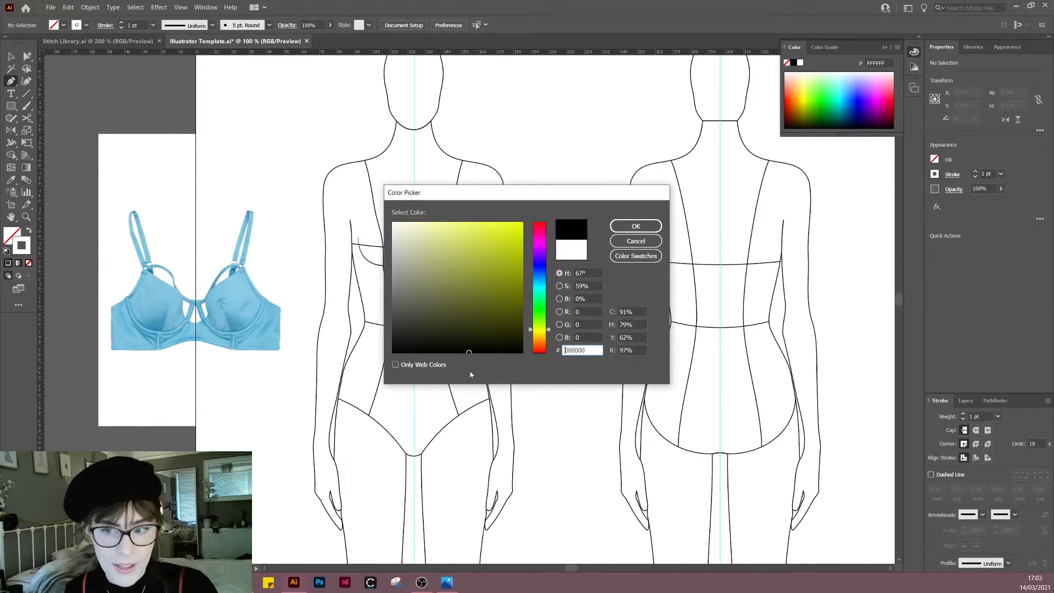
left_click(657, 222)
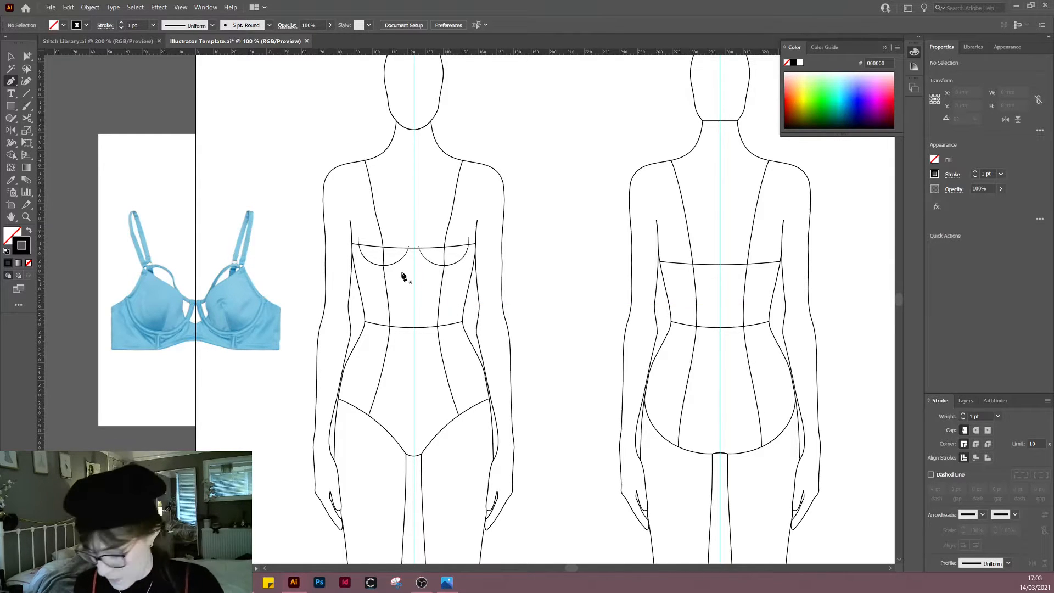
Step: Draw a three-point path over the front figure's left-hand bust line and bend both segments into a cup curve
scroll(403, 268, "up", 3)
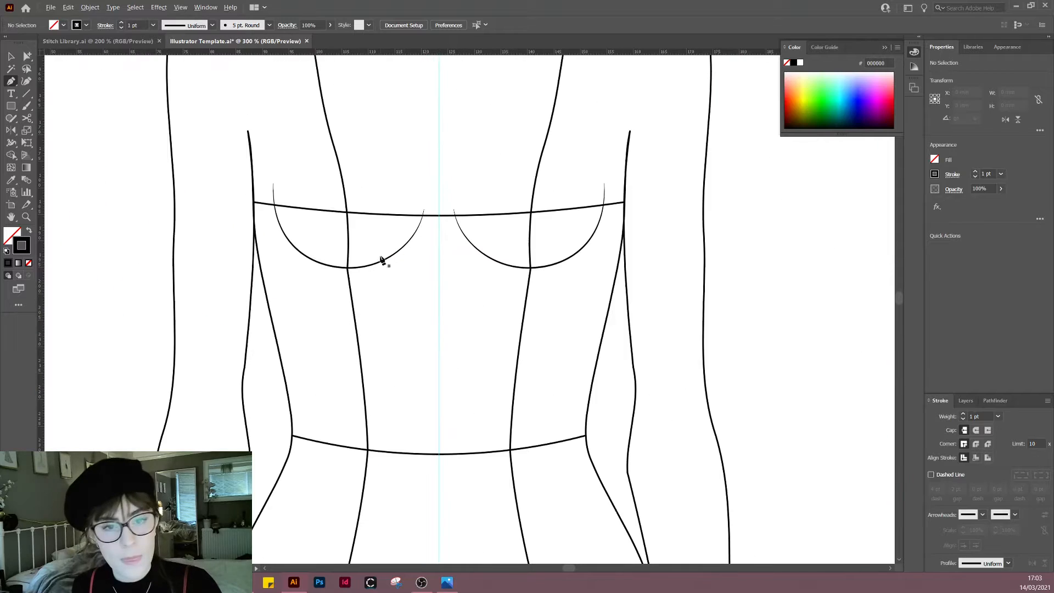
left_click(274, 184)
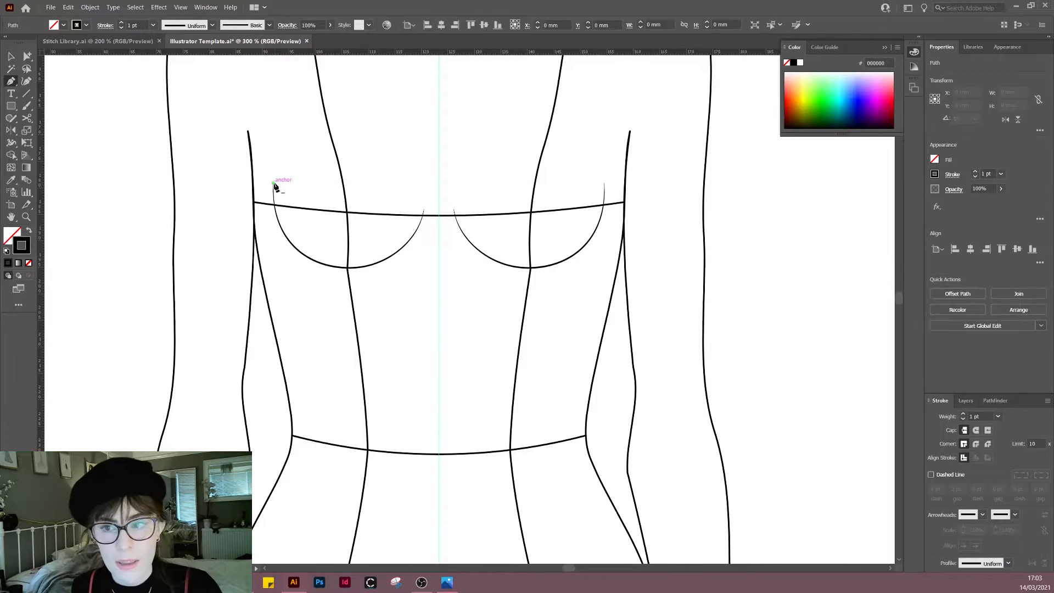
left_click(348, 271)
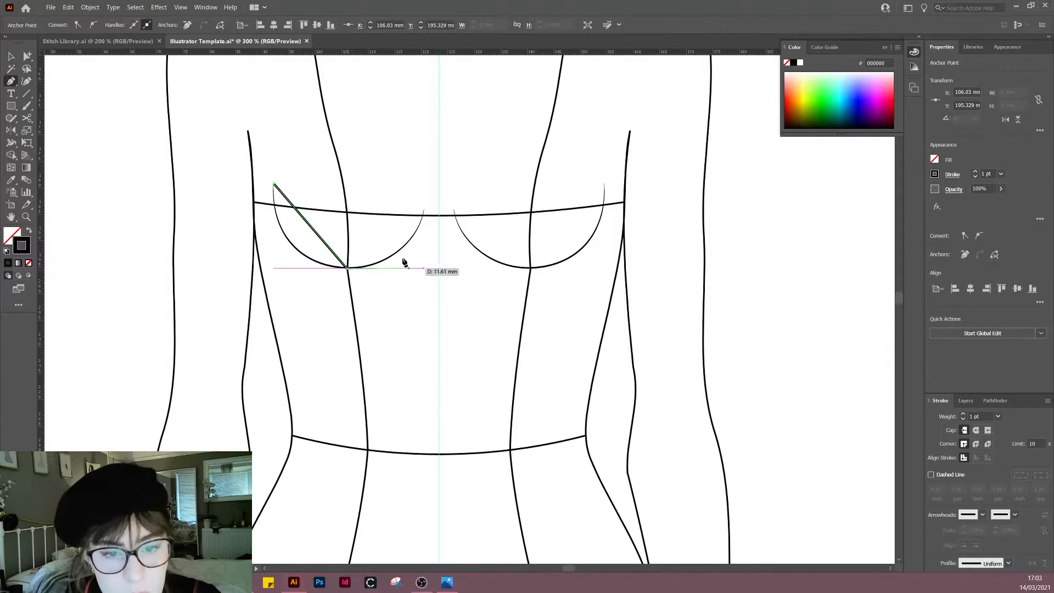
left_click(424, 191)
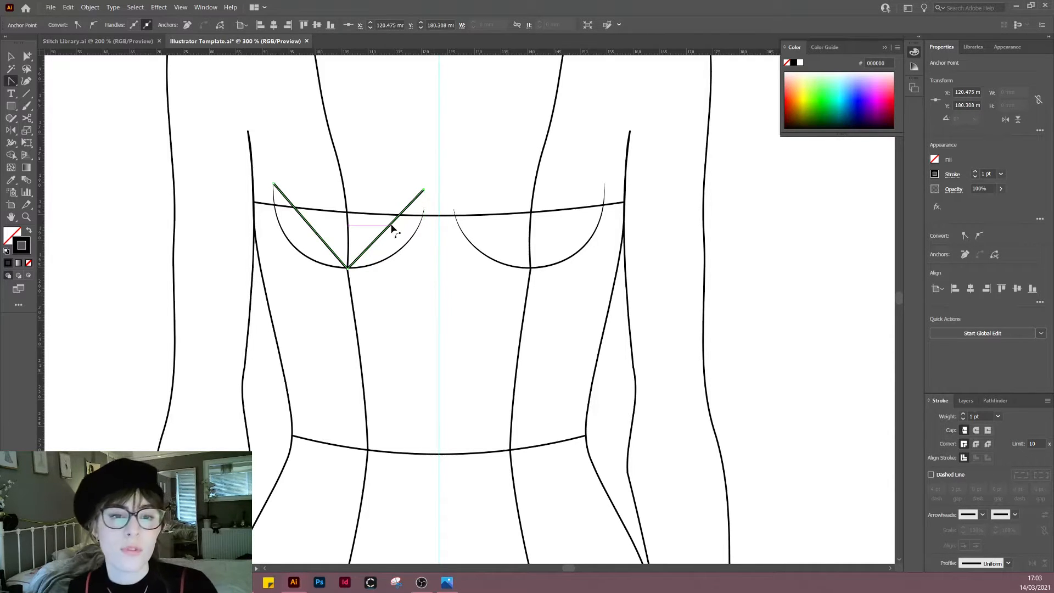
left_click_drag(394, 226, 407, 248)
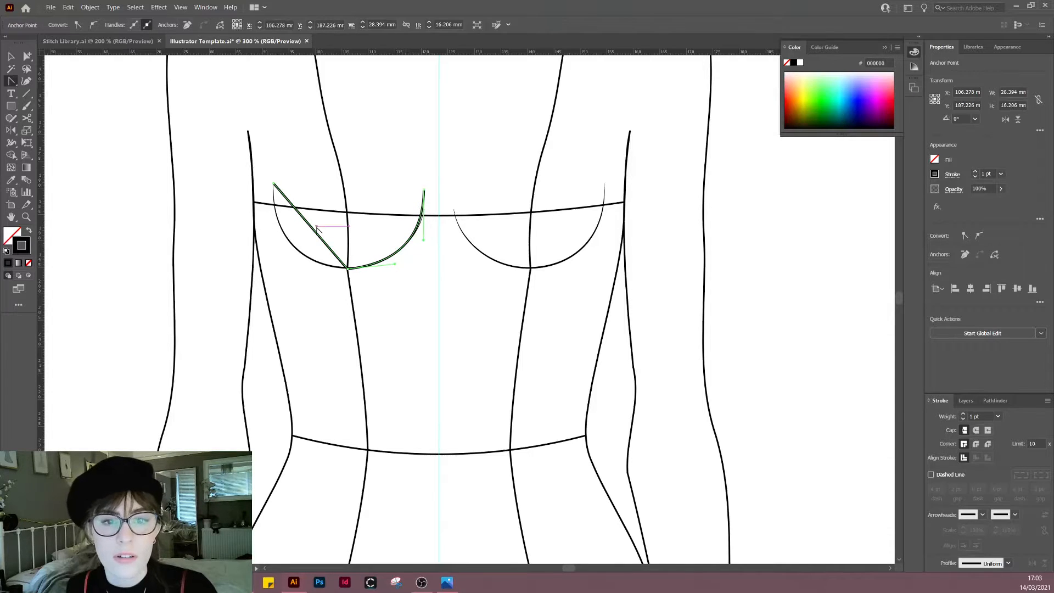
left_click_drag(312, 229, 296, 250)
Step: Adjust the handles at the cup curve's lowest anchor so the underwire line rounds smoothly along the bust line
key("a")
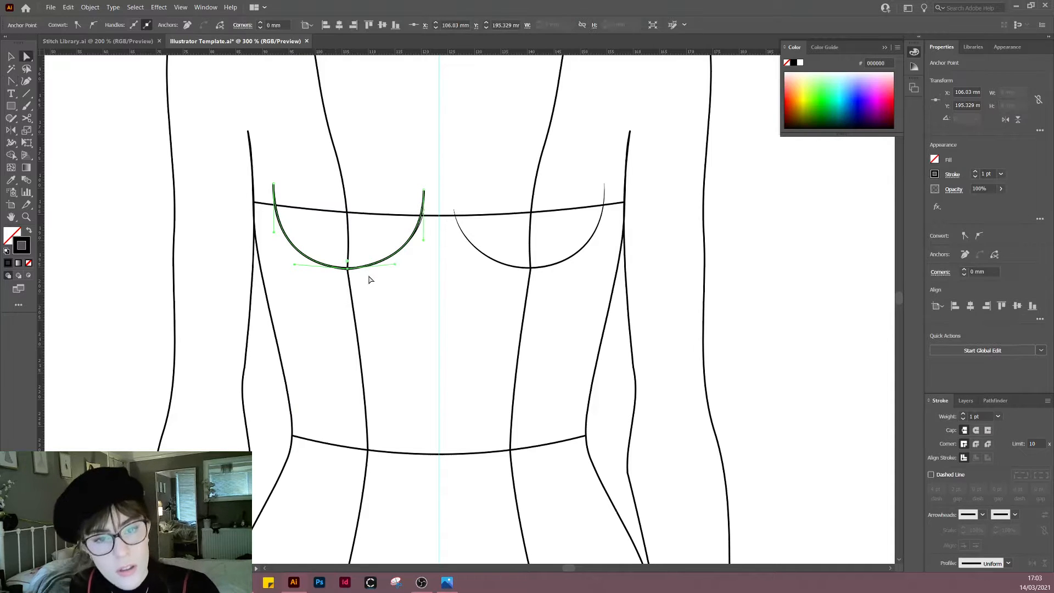
key("shift+c")
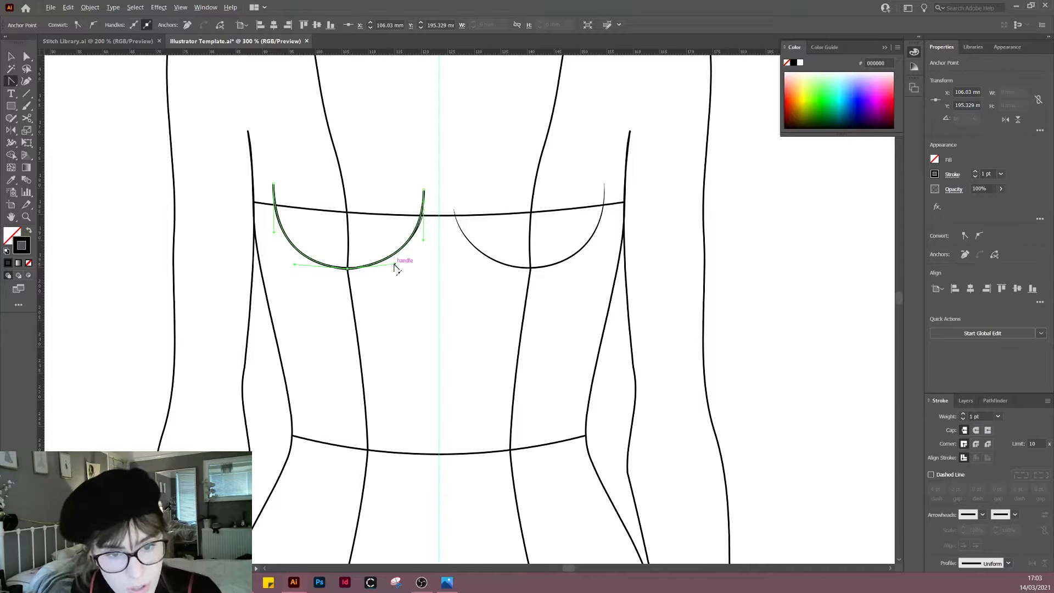
mouse_move(395, 266)
left_mouse_down()
mouse_move(333, 273)
mouse_move(391, 275)
left_mouse_up()
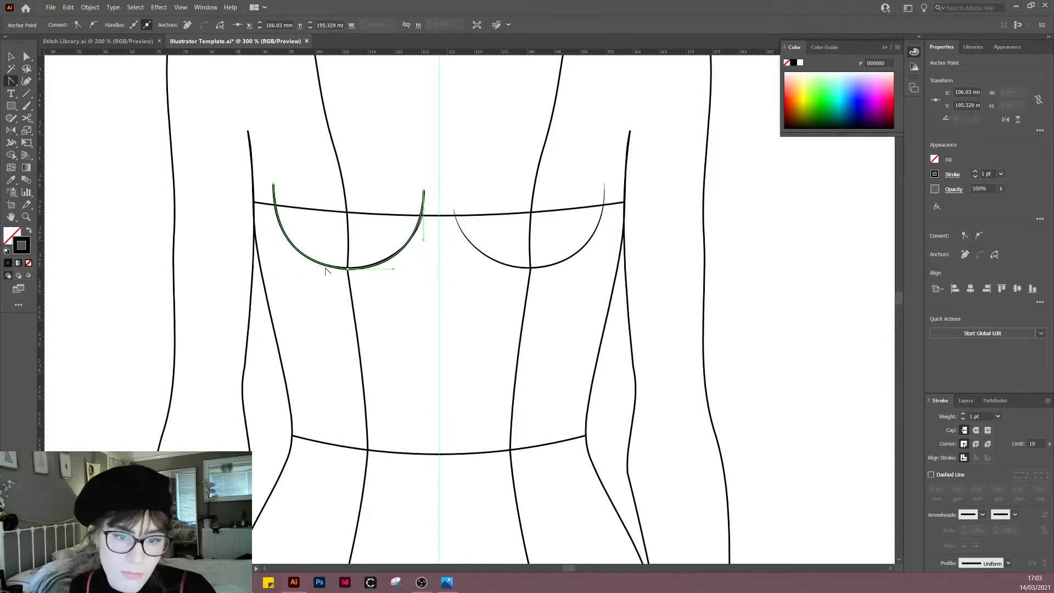
left_click_drag(294, 265, 355, 252)
key("v")
left_click(322, 271)
left_click(365, 313)
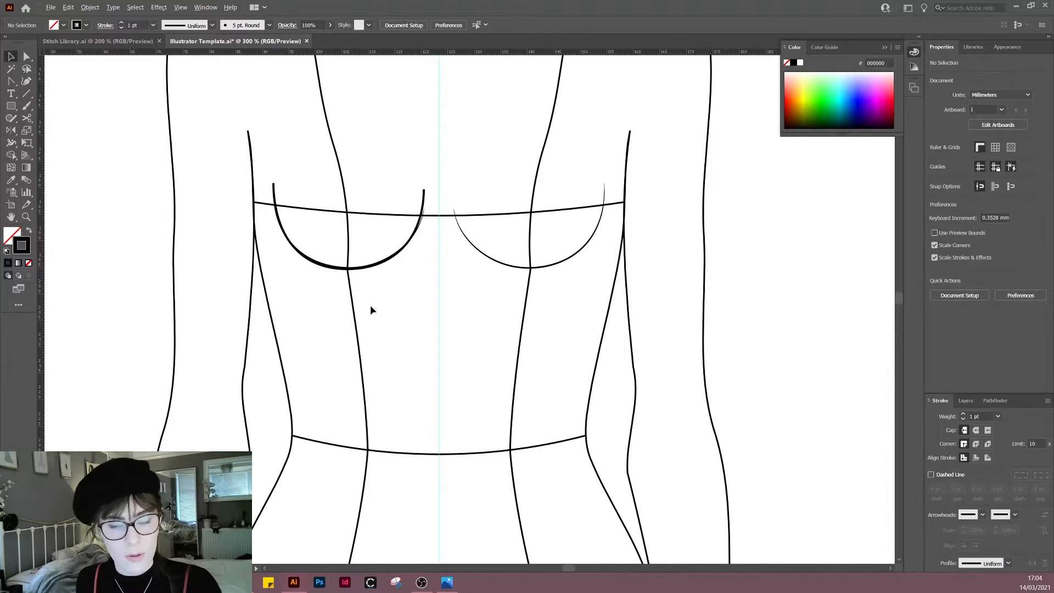
Step: Reflect a copy of the cup curve vertically across the centre-front guide to form the opposite underwire line
scroll(372, 311, "down", 2)
left_click_drag(381, 313, 444, 413)
scroll(378, 359, "up", 1)
left_click(430, 354)
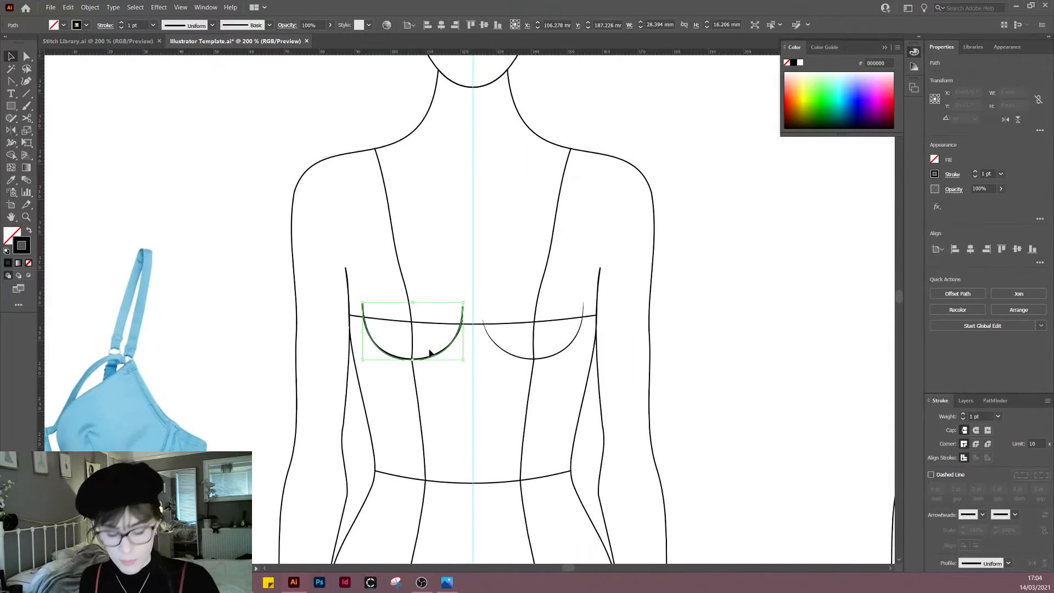
key("o")
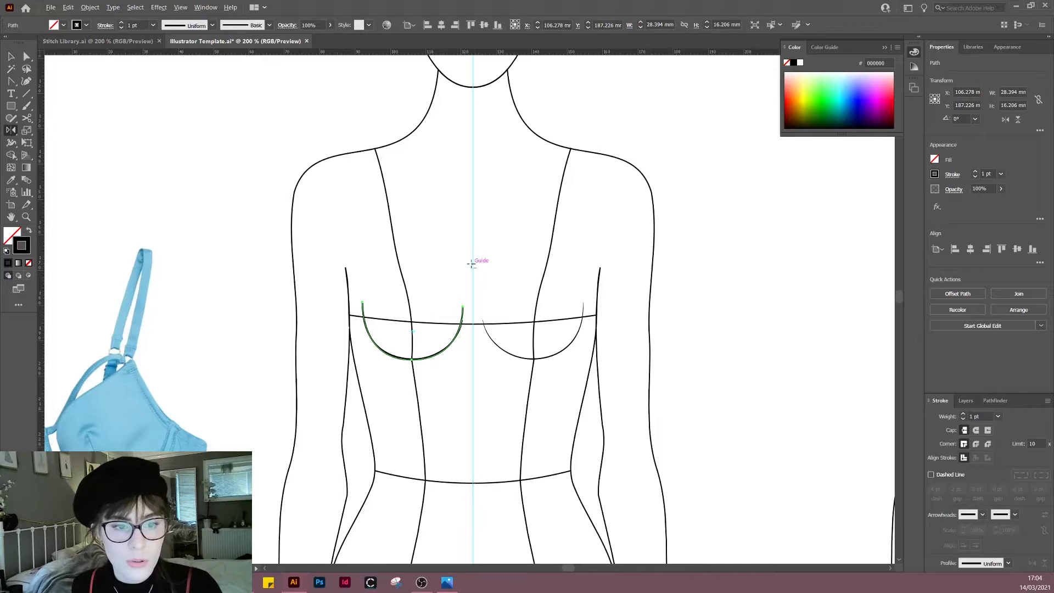
left_click(471, 264, "alt")
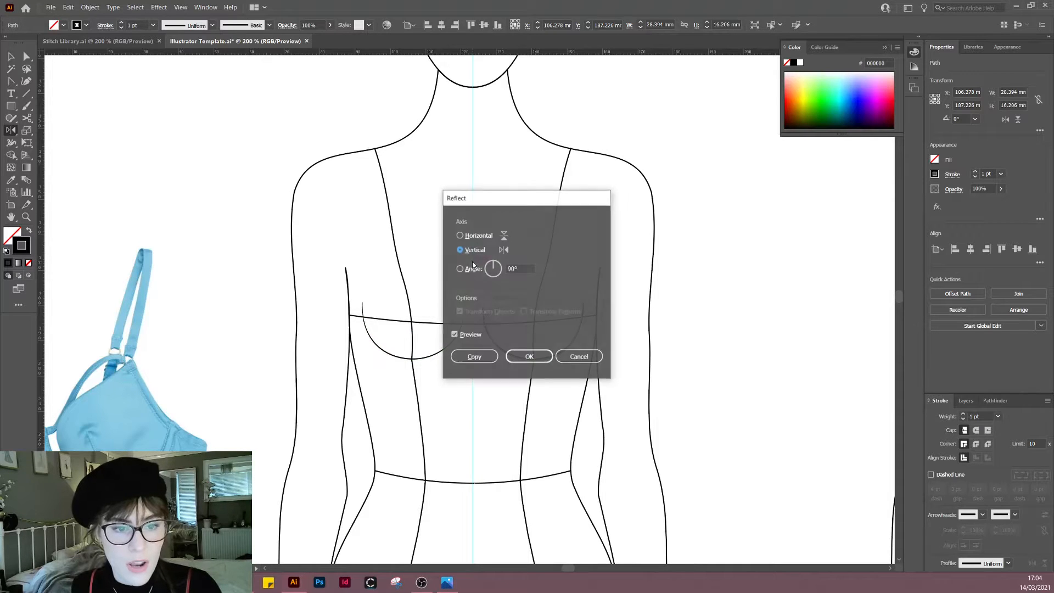
left_click(474, 357)
key("v")
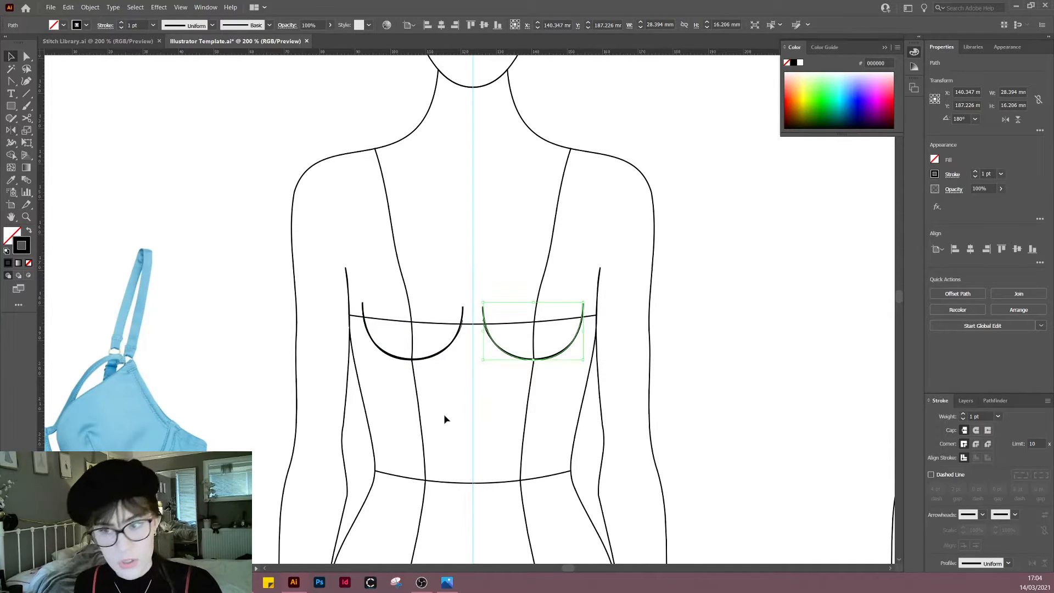
left_click_drag(433, 422, 582, 304)
left_click(470, 401)
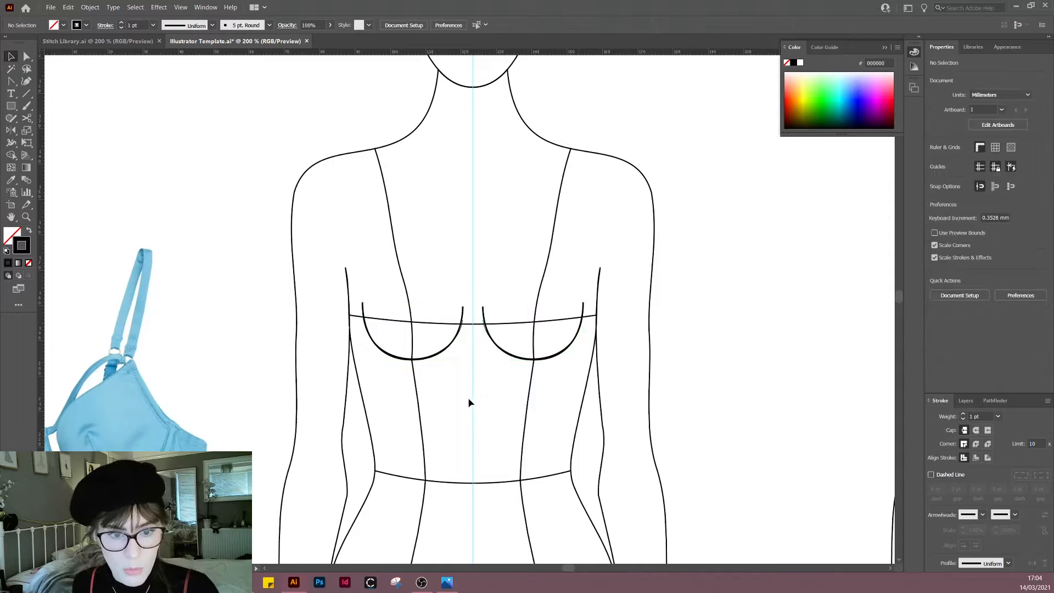
Step: Try to place a copy of the left-hand cup curve slightly below the original, checking against the bra photo
left_click_drag(465, 409, 566, 364)
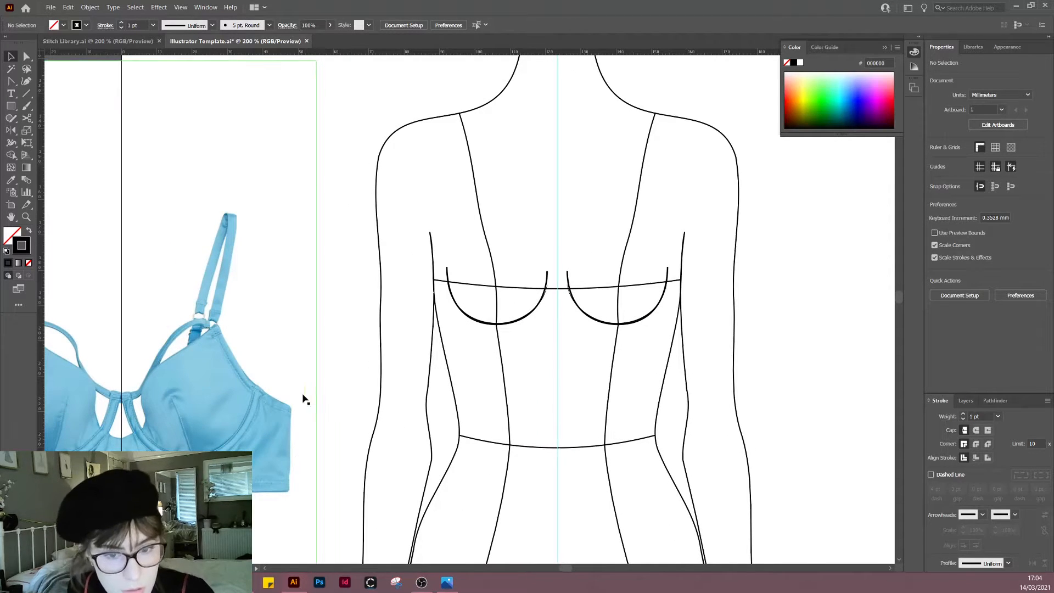
left_click_drag(541, 395, 643, 382)
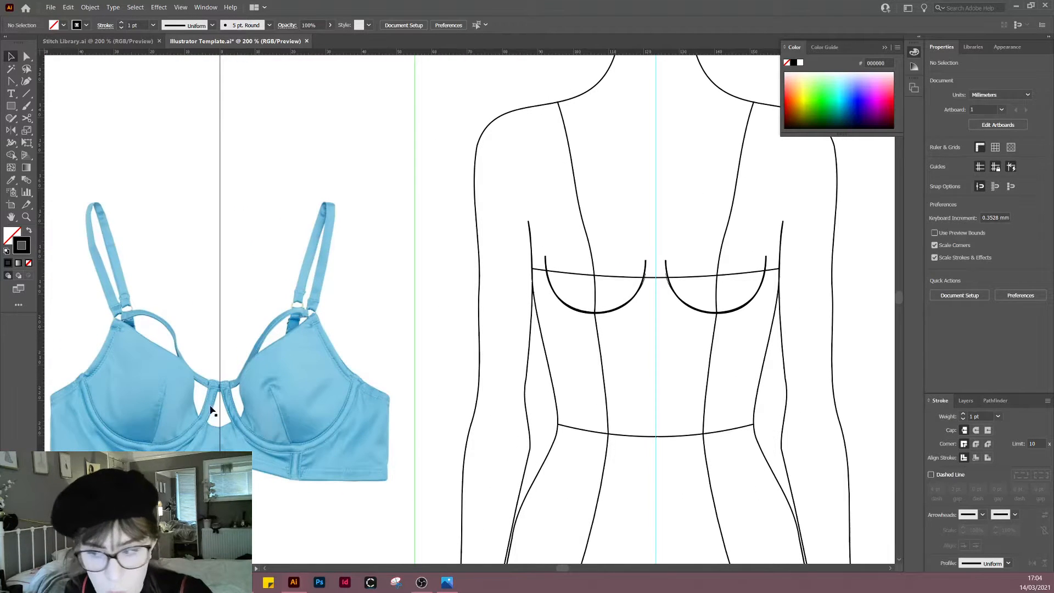
mouse_move(593, 349)
left_mouse_down()
mouse_move(483, 435)
mouse_move(451, 429)
left_mouse_up()
scroll(450, 429, "up", 2)
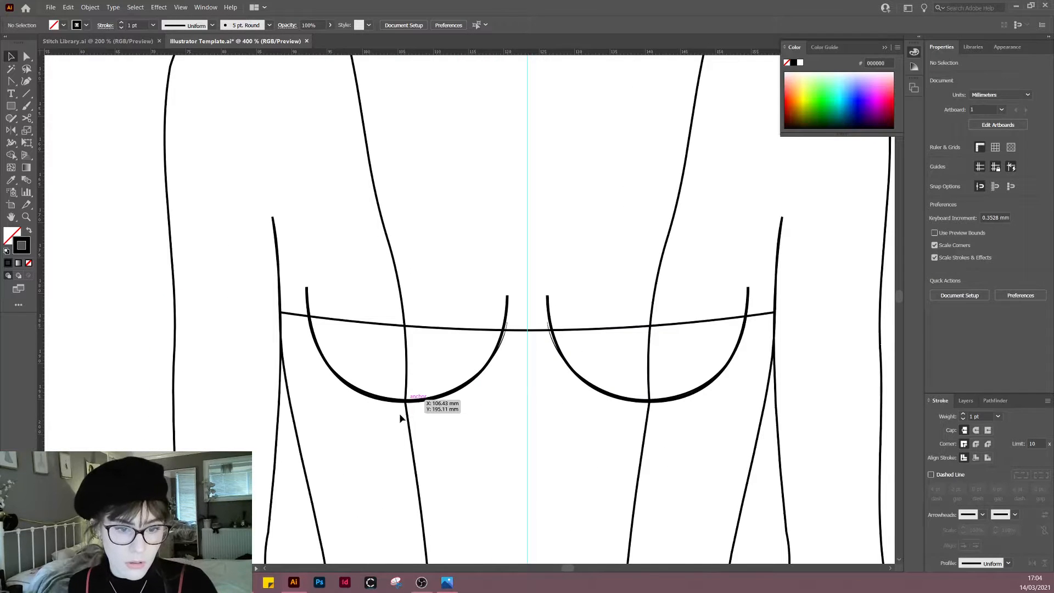
left_click(407, 402)
key("shift+Down")
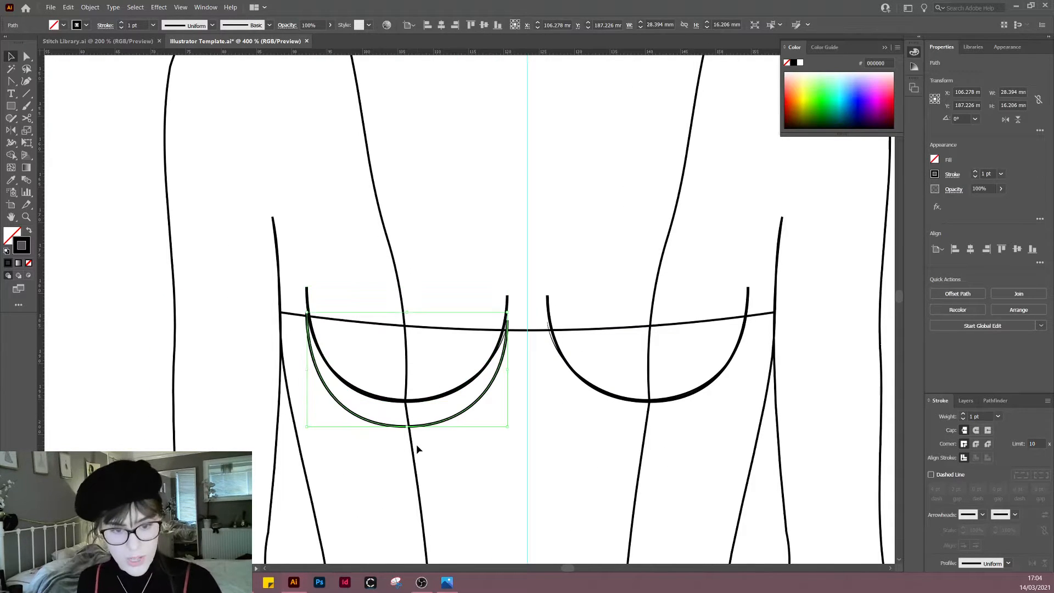
key("ctrl+z")
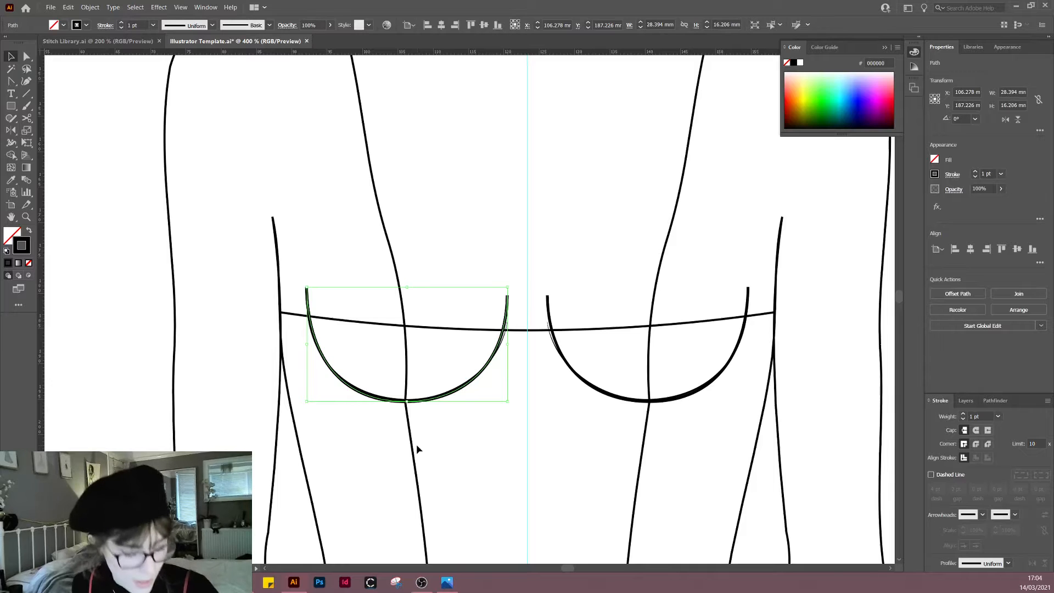
Step: Move the copied left-hand cup curve up above the original and narrow it horizontally to form an even underwire channel
key("Up")
key("Up")
key("Up")
key("Up")
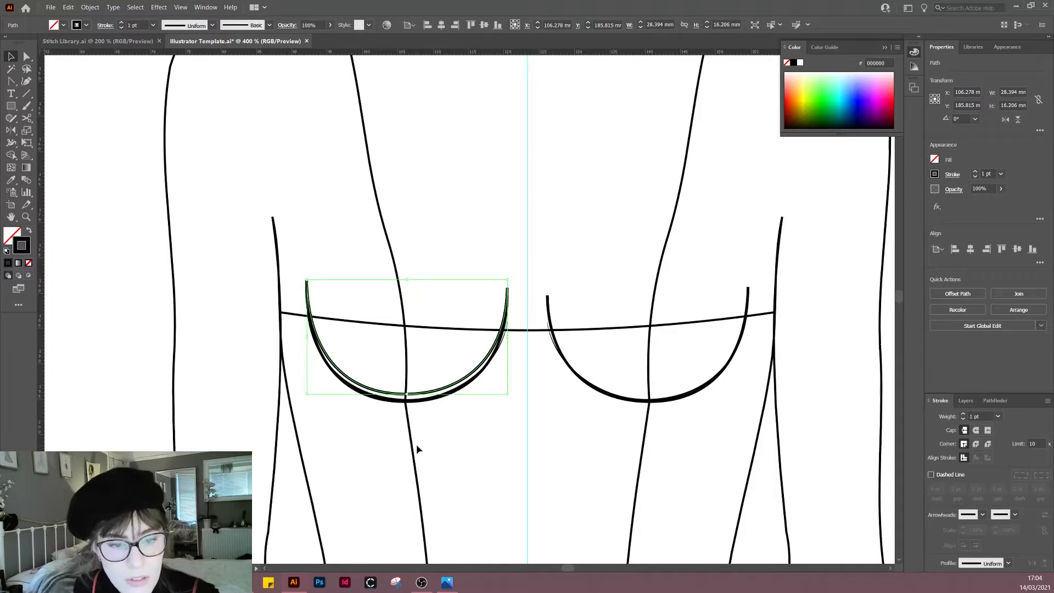
key("Down")
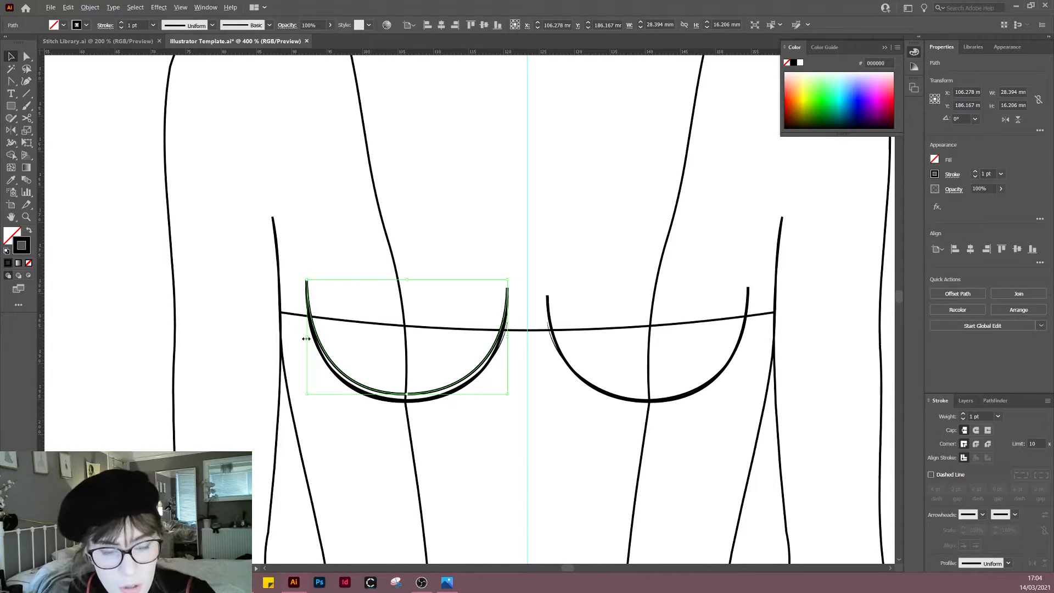
left_click_drag(305, 339, 315, 336)
left_click(437, 466)
left_click_drag(570, 433, 553, 417)
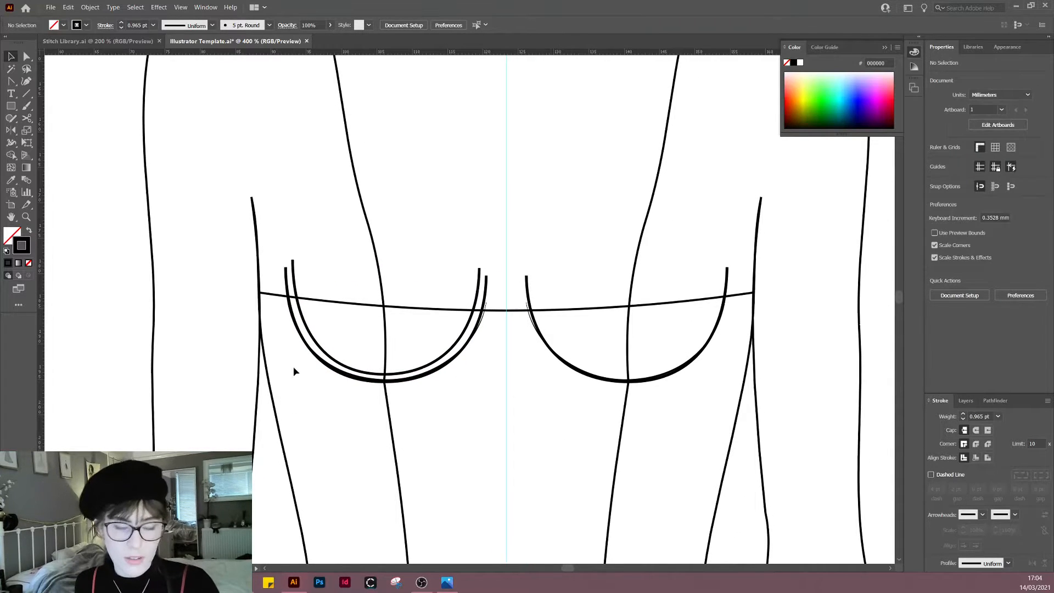
Step: Join the open ends of the two left-hand cup curves on both sides to close the underwire channel
key("ctrl+minus")
scroll(342, 345, "down", 1)
left_click_drag(274, 364, 369, 371)
scroll(521, 281, "up", 2)
key("p")
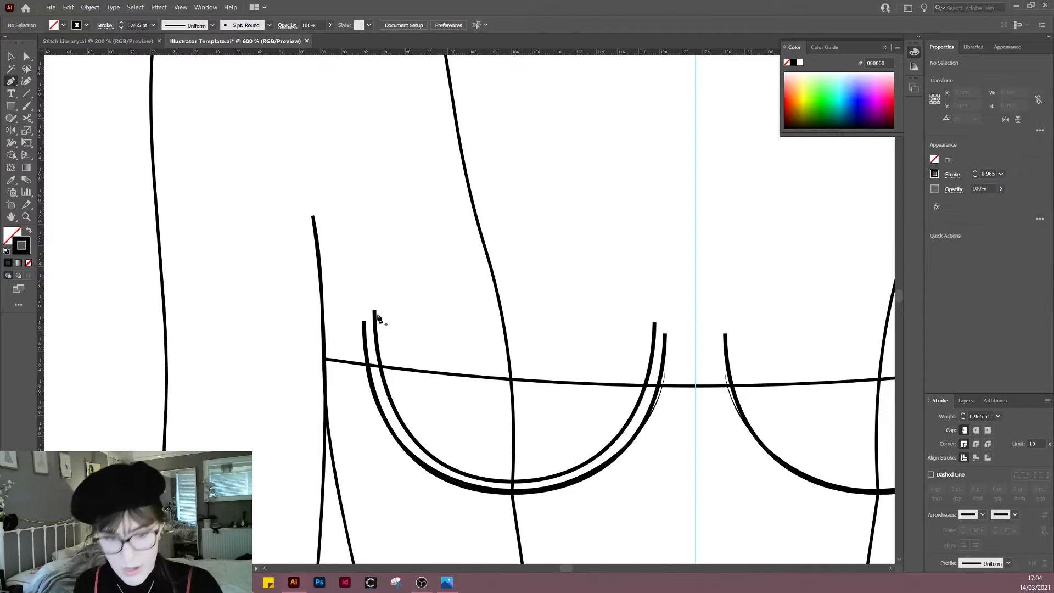
key("v")
left_click_drag(463, 434, 466, 553)
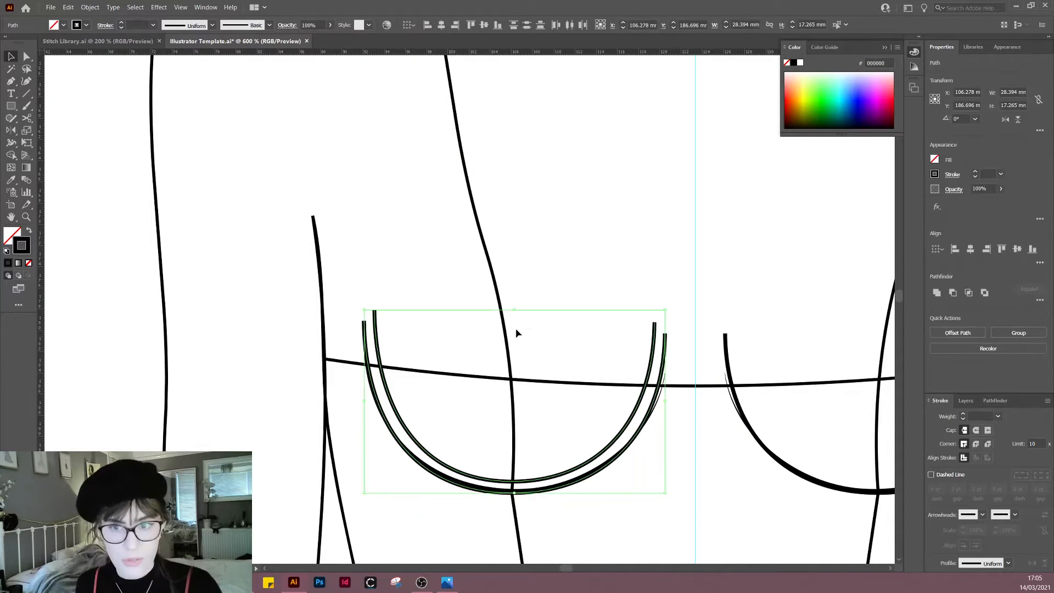
right_click(522, 266)
left_click(547, 325)
left_click(537, 263)
right_click(537, 260)
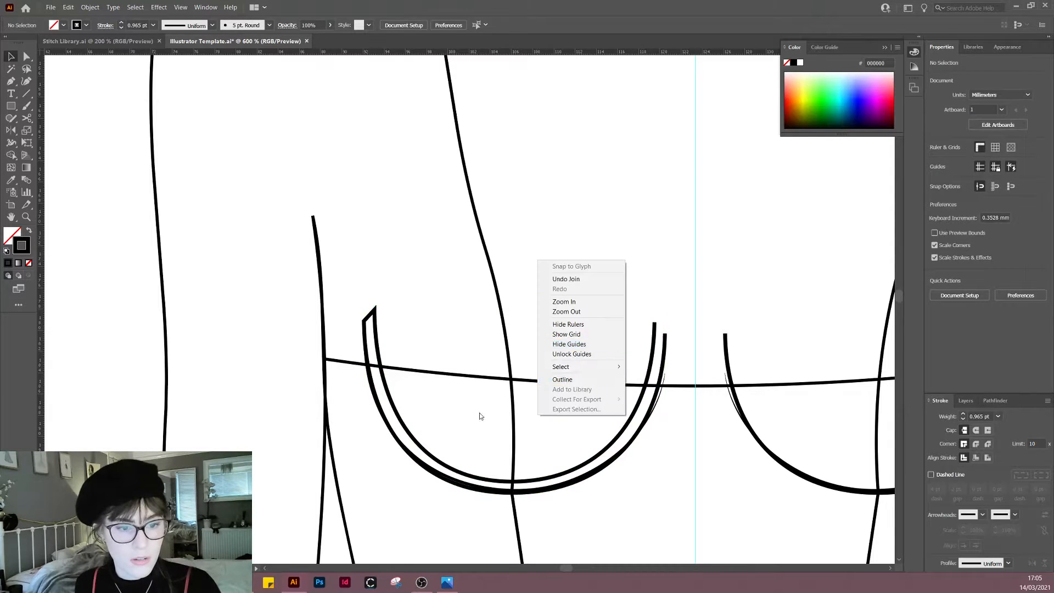
left_click_drag(479, 413, 479, 565)
right_click(523, 293)
left_click(552, 380)
left_click(582, 269)
Step: Delete the single cup curve on the opposite side of the centre-front guide
left_click_drag(621, 223, 555, 191)
scroll(543, 370, "down", 1)
left_click_drag(561, 404, 463, 367)
left_click_drag(539, 423, 621, 337)
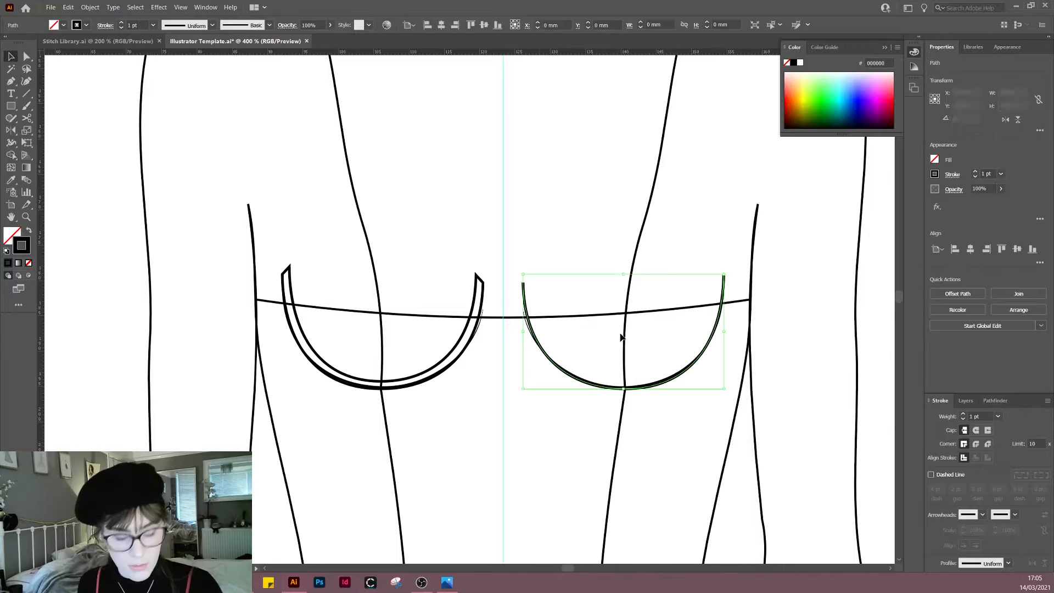
key("Delete")
Step: Reflect a copy of the closed underwire channel vertically across the centre-front guide
left_click_drag(414, 456, 442, 322)
key("o")
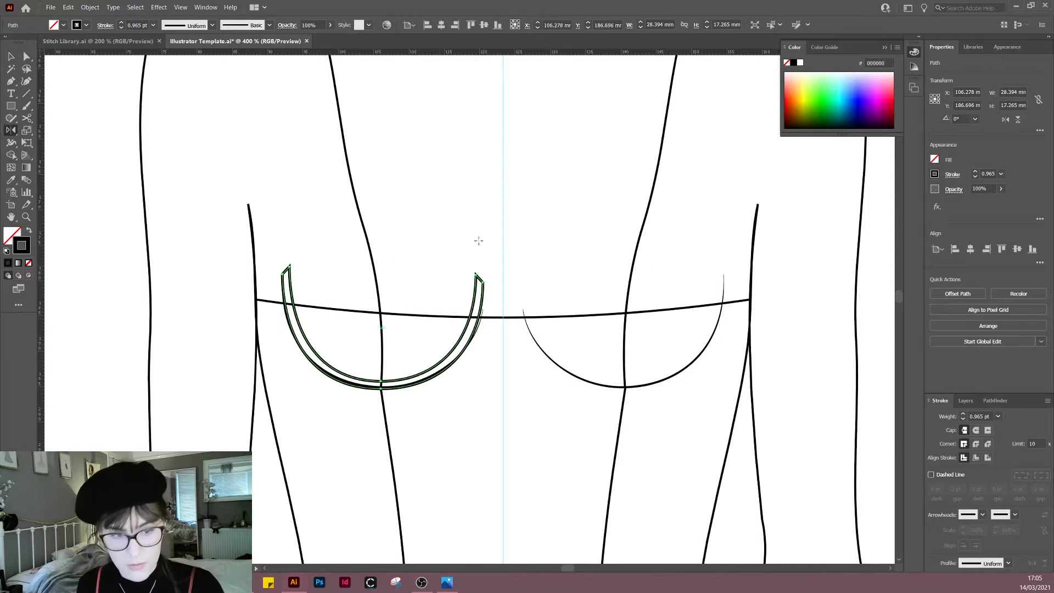
left_click(501, 221, "alt")
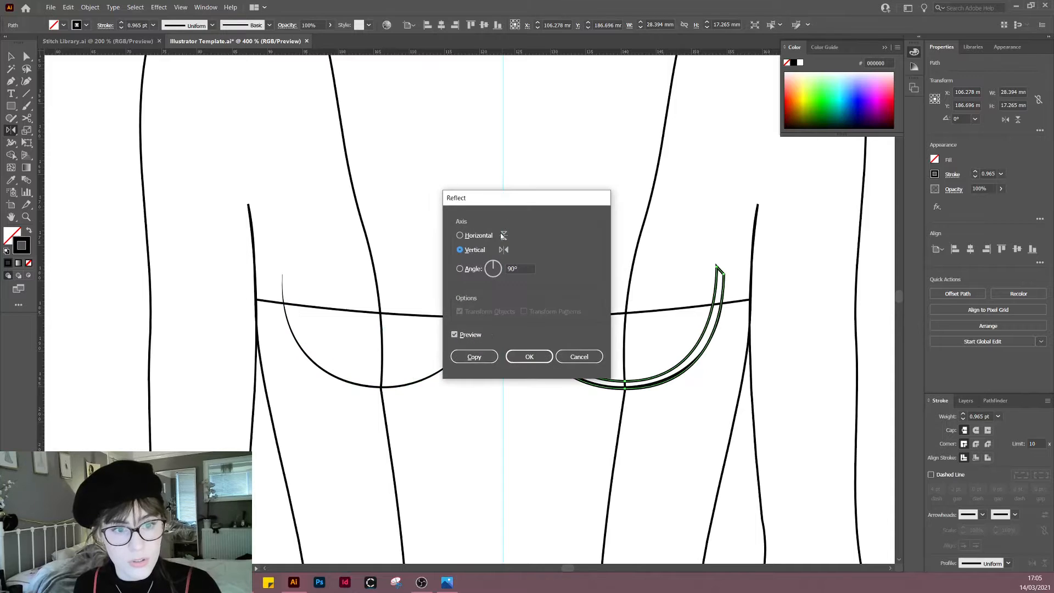
left_click(483, 361)
key("v")
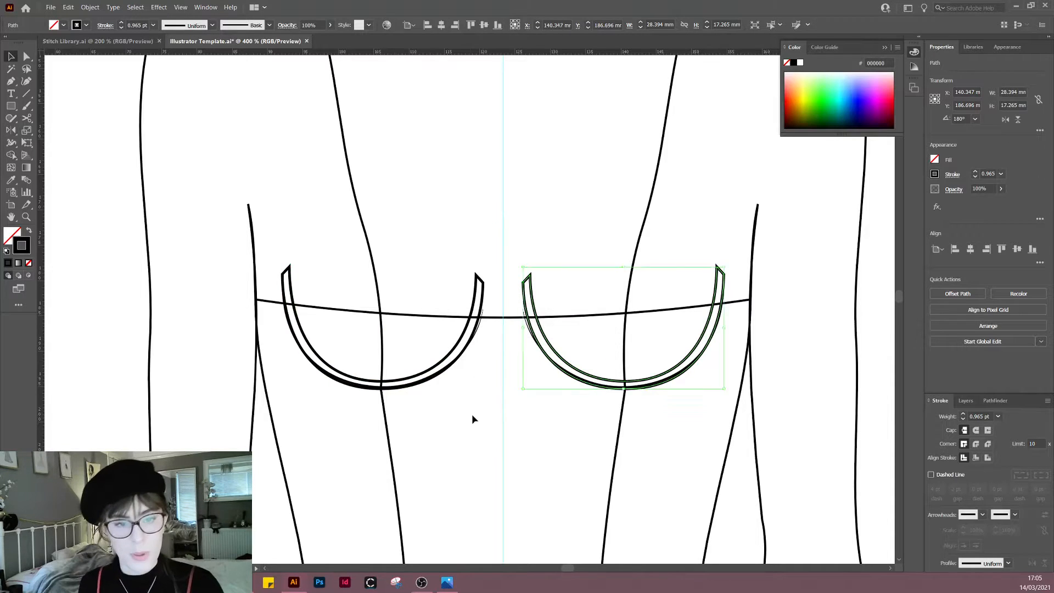
left_click(472, 414)
Step: Draw a side seam about 15 mm high down the left-hand torso edge from just below the bust line, curving it to the body
key("ctrl+minus")
key("ctrl+minus")
left_click_drag(477, 400, 700, 333)
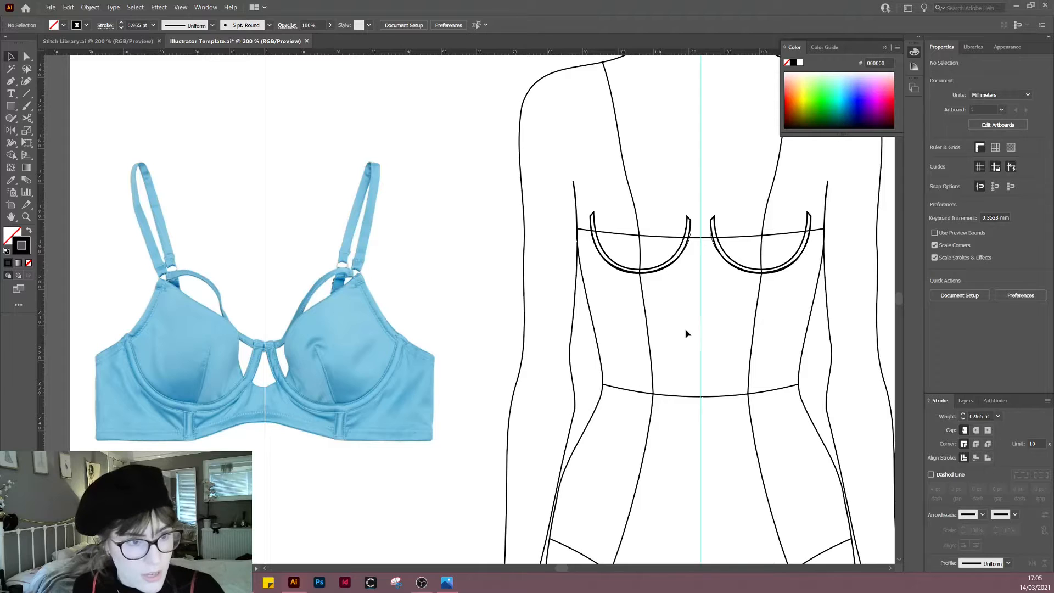
left_click_drag(685, 316, 686, 341)
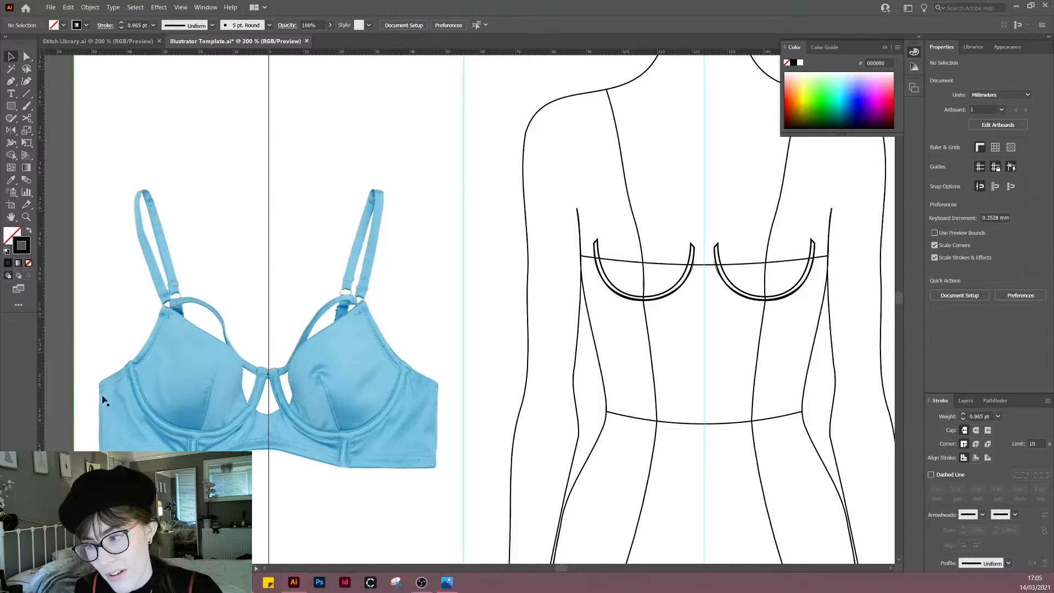
scroll(586, 294, "right", 2)
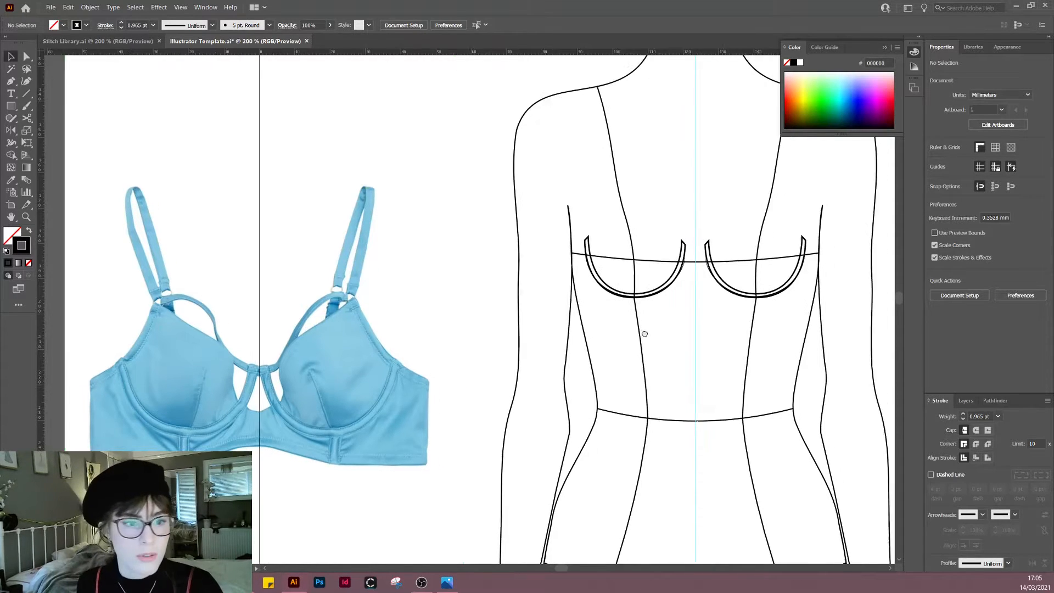
key("p")
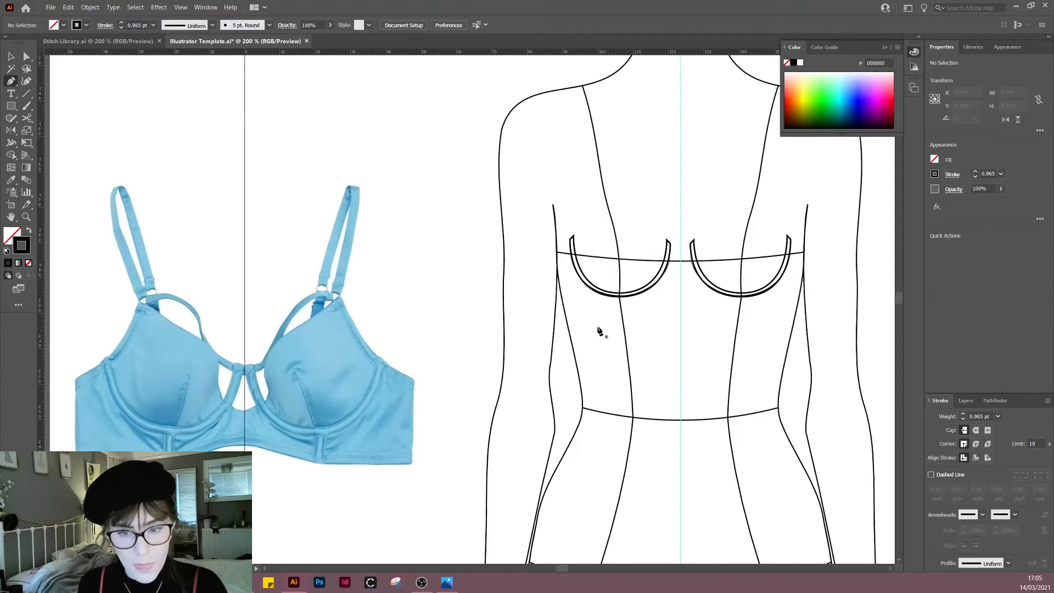
left_click(557, 263)
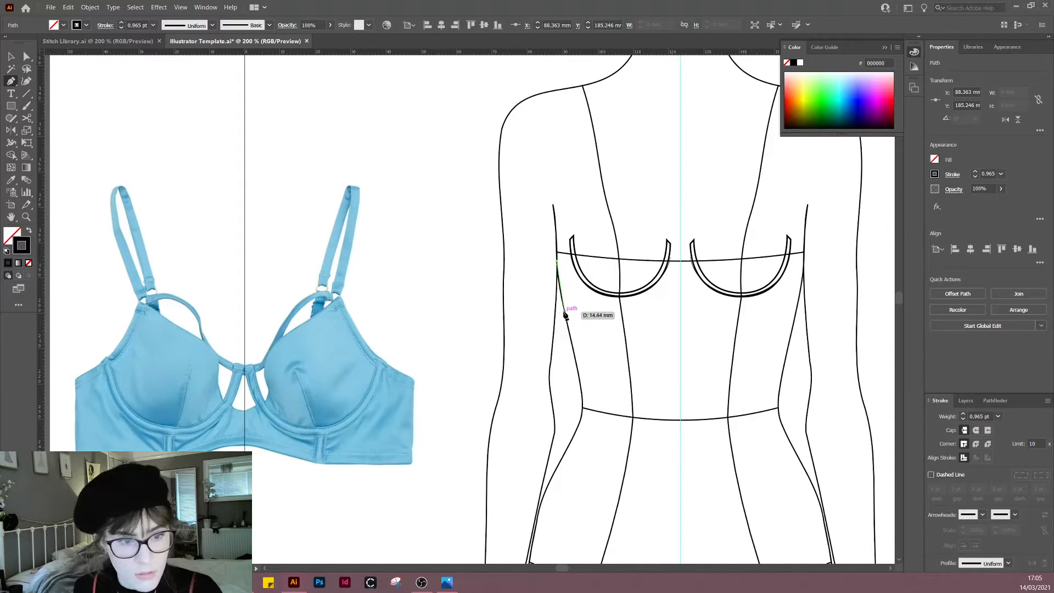
left_click(566, 316)
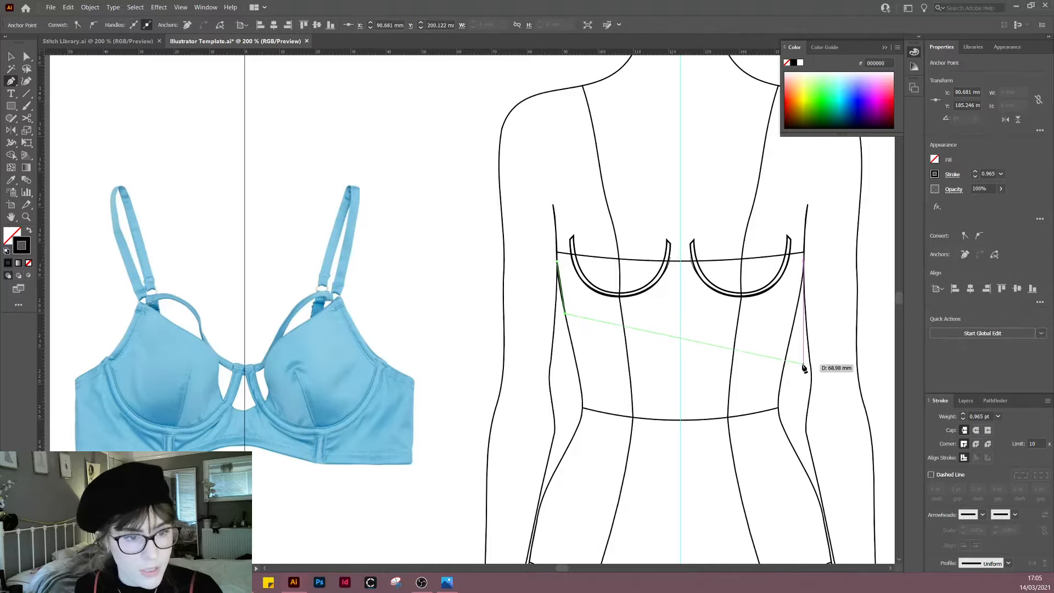
key("shift+c")
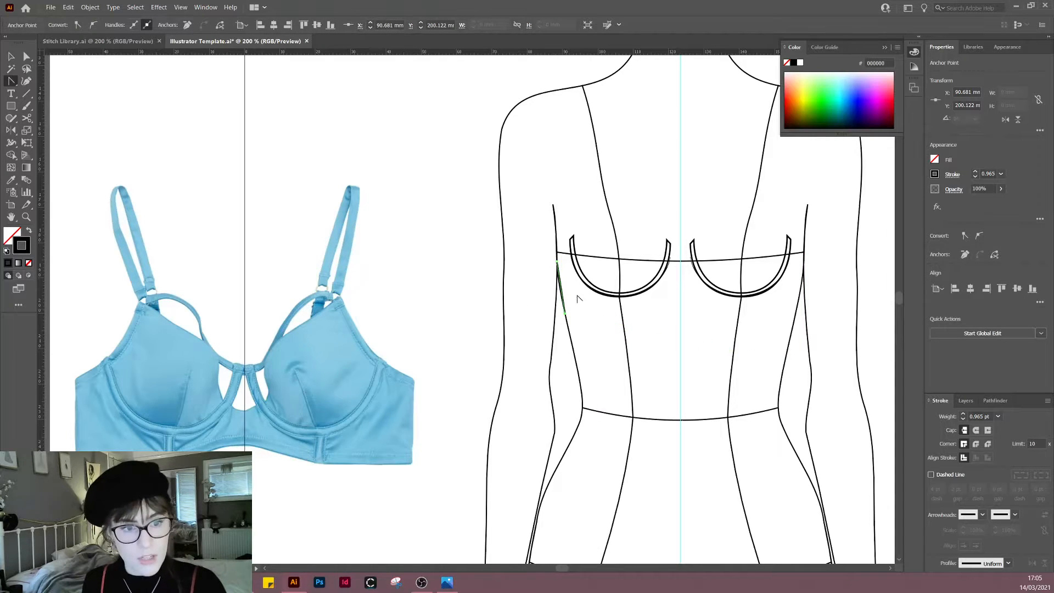
scroll(577, 298, "up", 4)
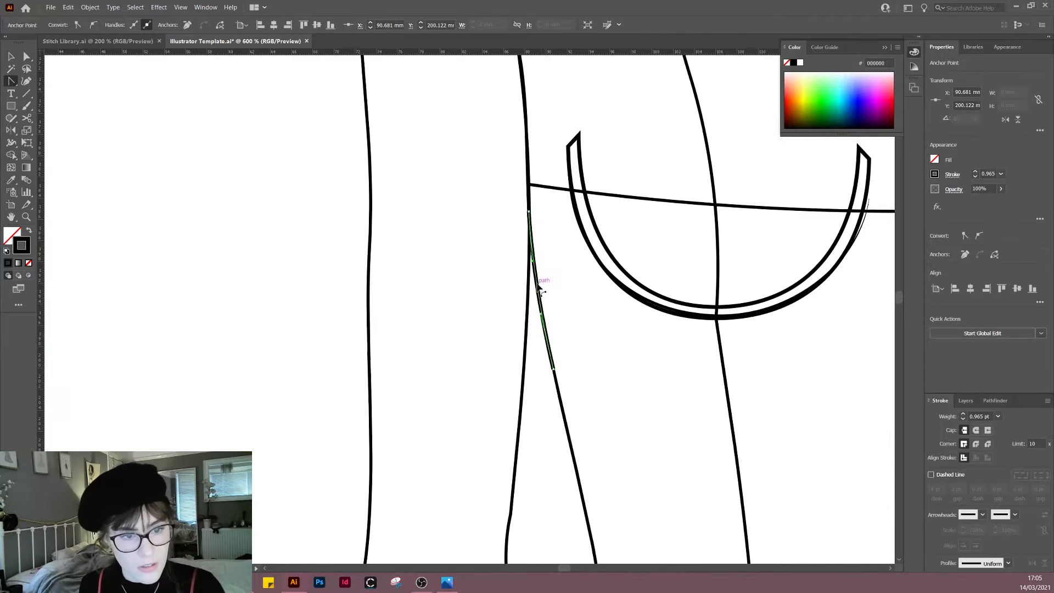
left_click_drag(538, 284, 537, 285)
key("v")
left_click_drag(590, 350, 503, 351)
scroll(542, 382, "down", 1)
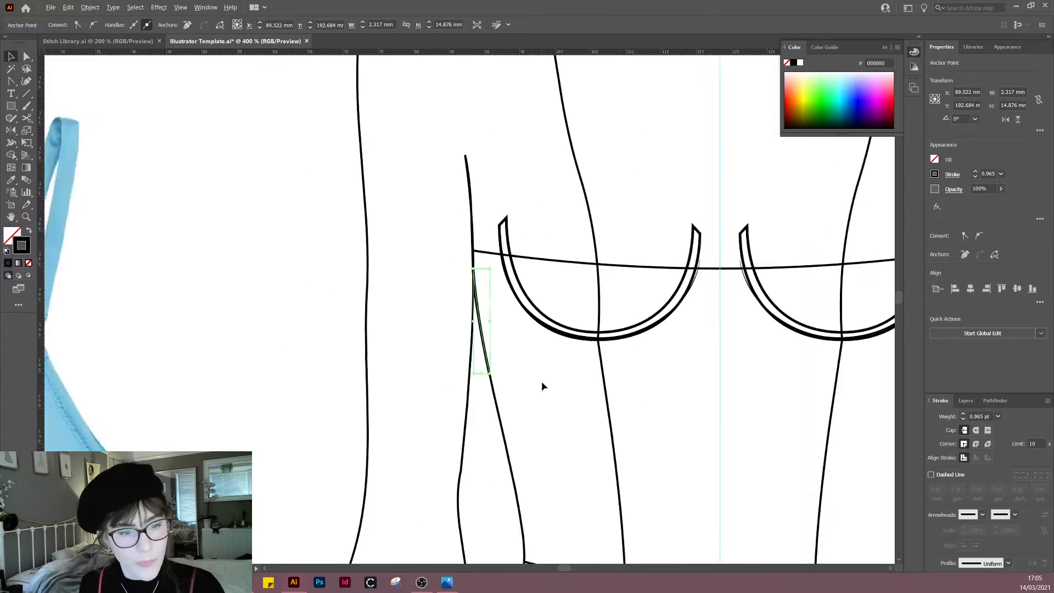
scroll(542, 382, "down", 1)
left_click_drag(643, 426, 605, 332)
left_click(522, 400)
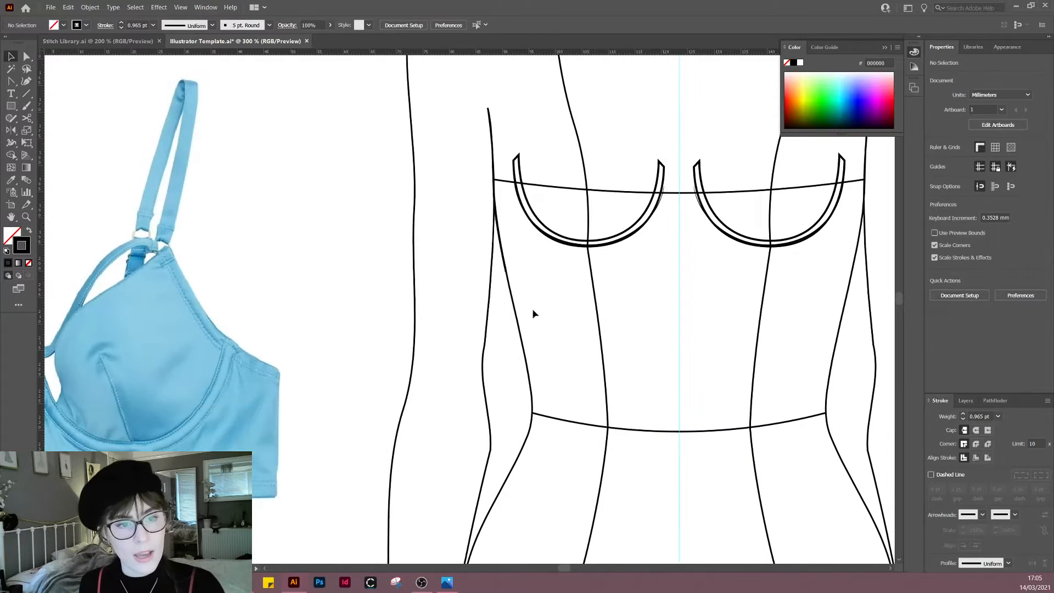
Step: Extend the side seam path from its upper end to a point above the left-hand cup and curve the new segment as the armhole edge
left_click(507, 266)
key("p")
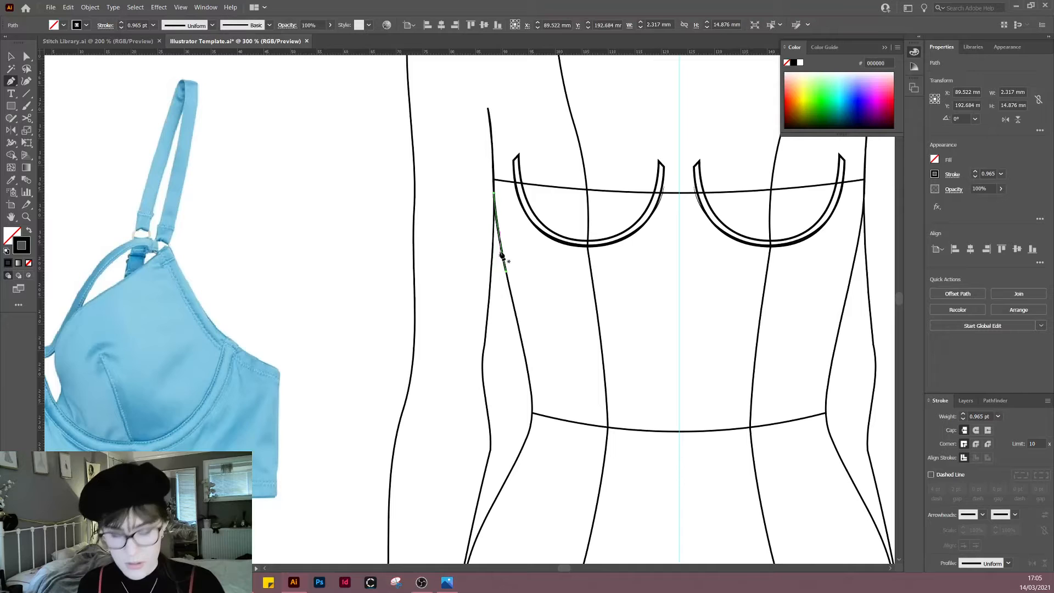
left_click(494, 193)
left_click_drag(567, 210, 793, 246)
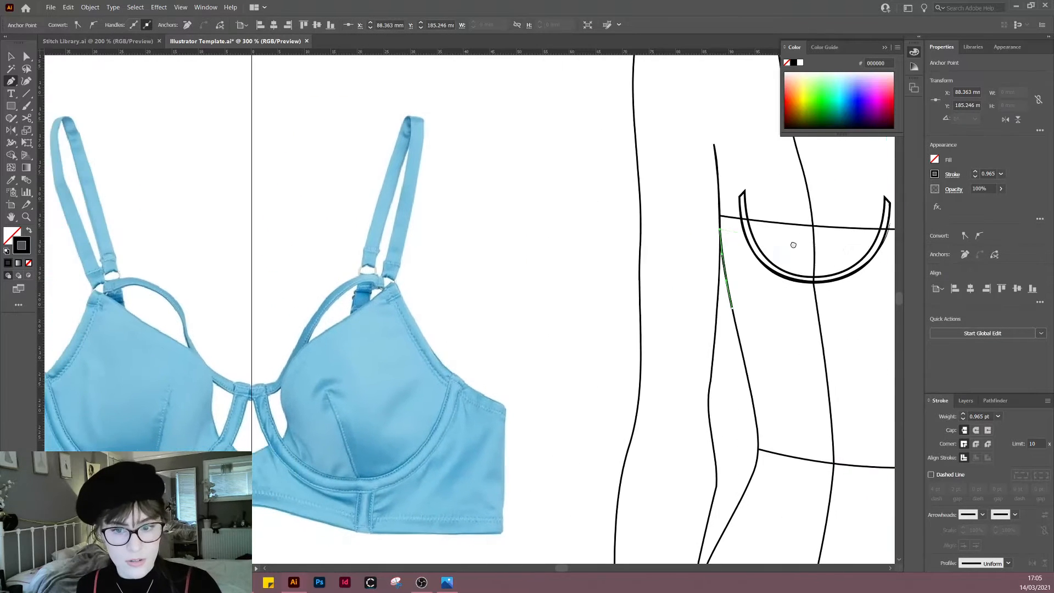
left_click_drag(92, 324, 330, 285)
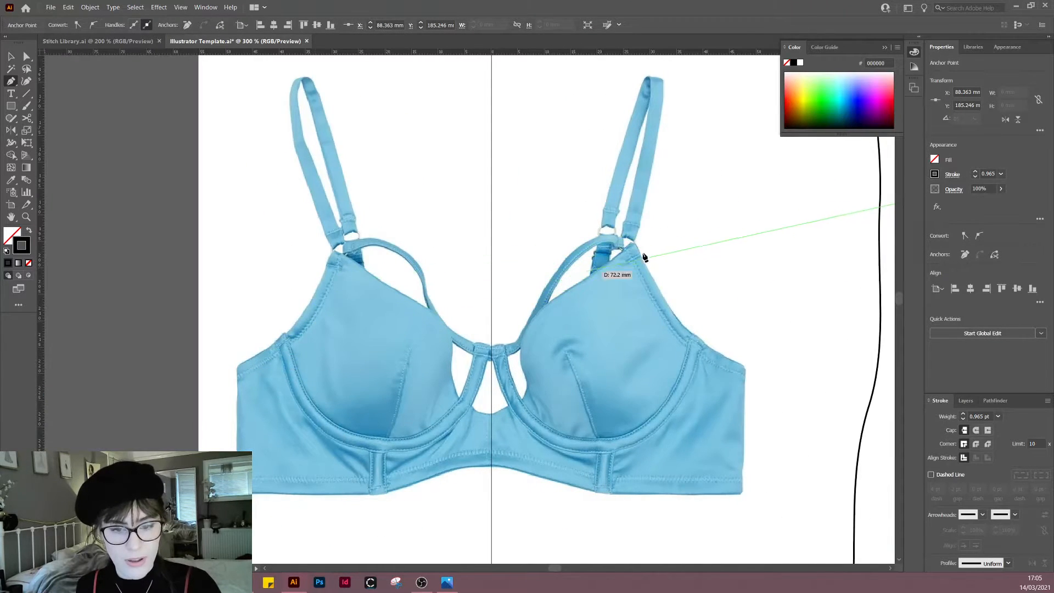
left_click_drag(687, 239, 339, 296)
scroll(681, 264, "down", 2)
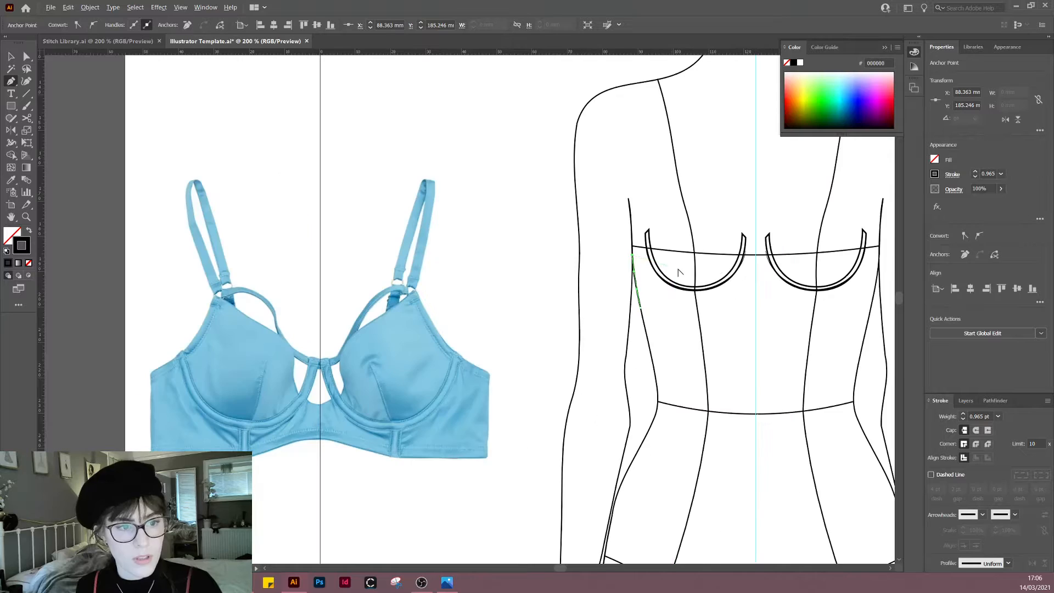
left_click(666, 194)
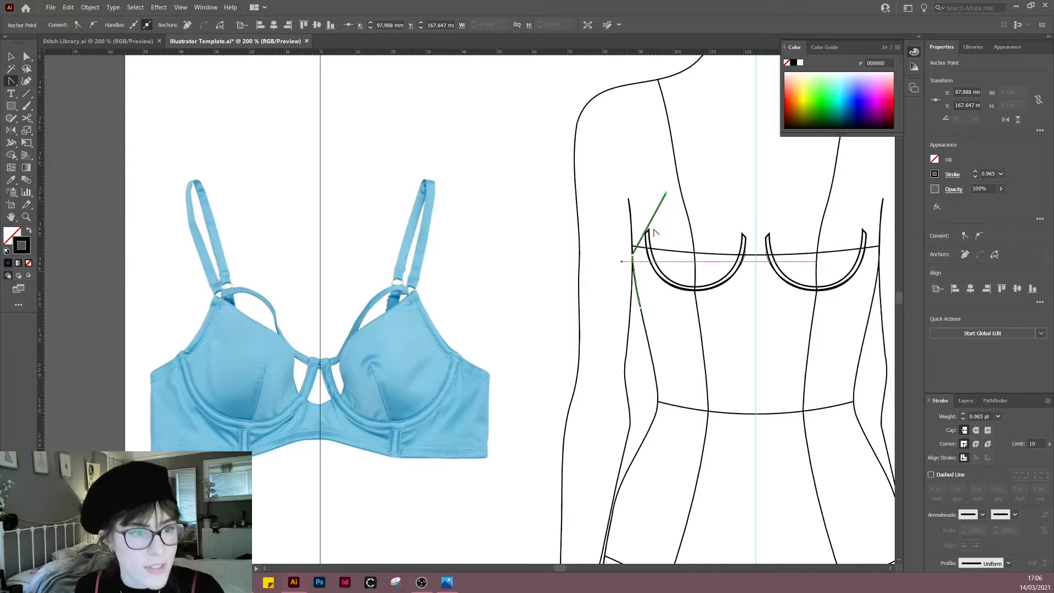
mouse_move(649, 224)
left_mouse_down()
mouse_move(657, 230)
mouse_move(667, 214)
mouse_move(630, 183)
left_mouse_up()
key("v")
left_click(727, 217)
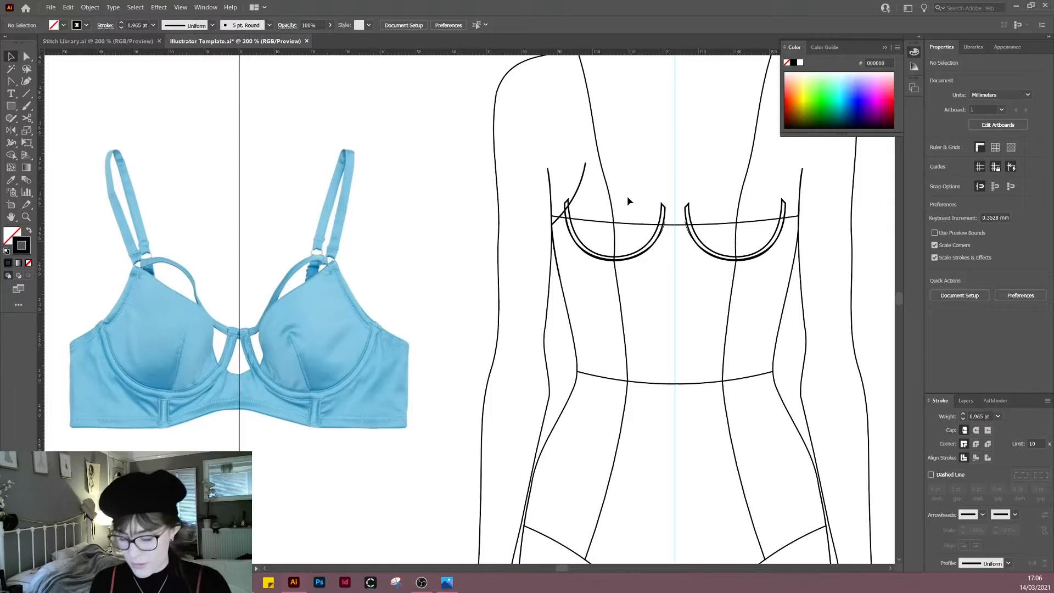
Step: Cut the armhole curve just below its upper tip with the Scissors tool and delete the cut-off end
key("c")
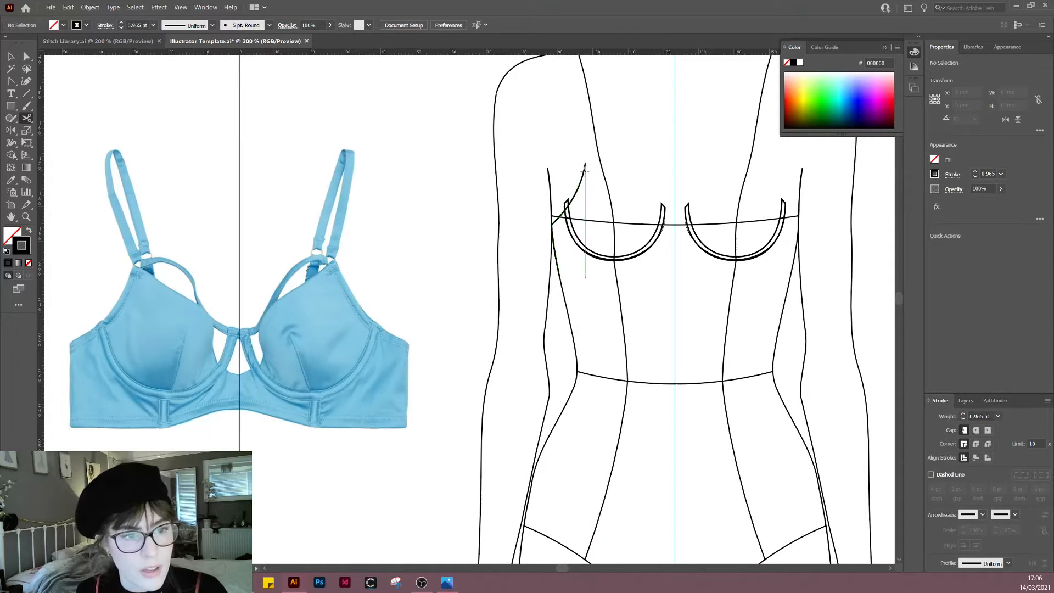
left_click(584, 167)
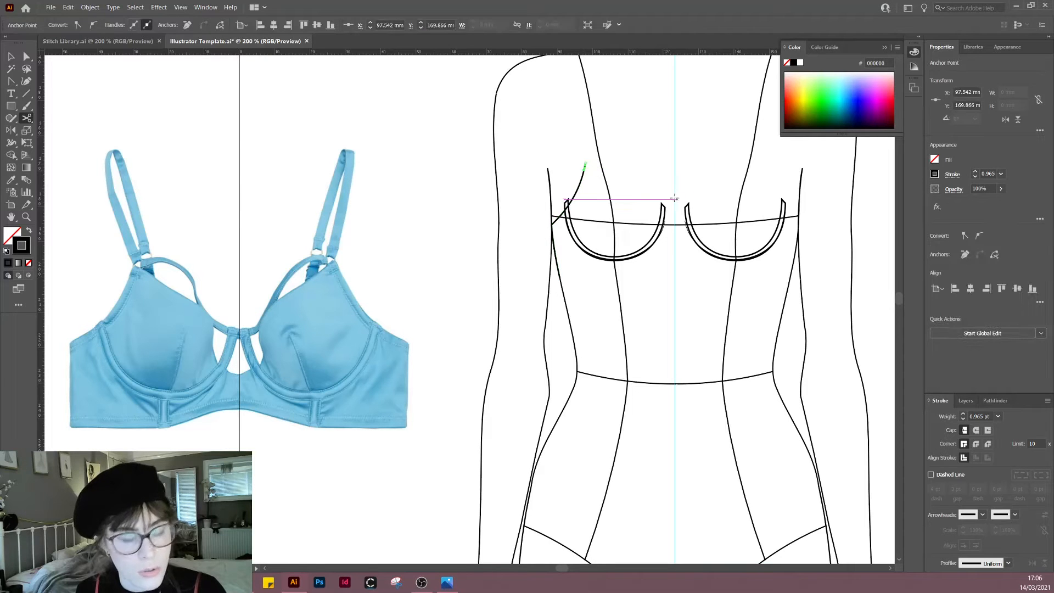
key("Delete")
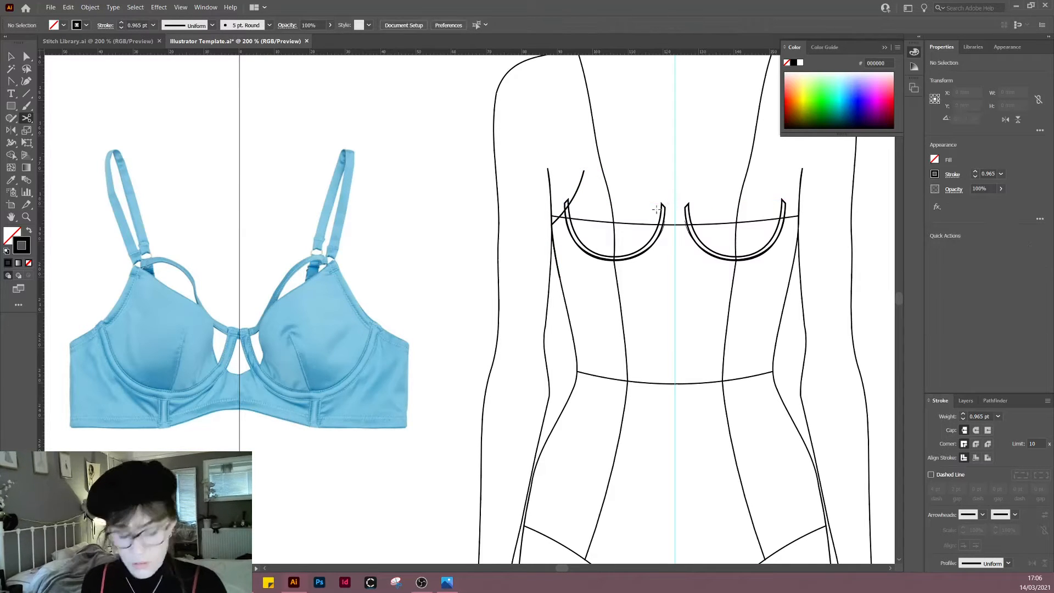
key("v")
Step: Trim the outer end of the left-hand underwire channel where it projects past the armhole curve, using the Shape Builder tool
left_click_drag(634, 169, 591, 159)
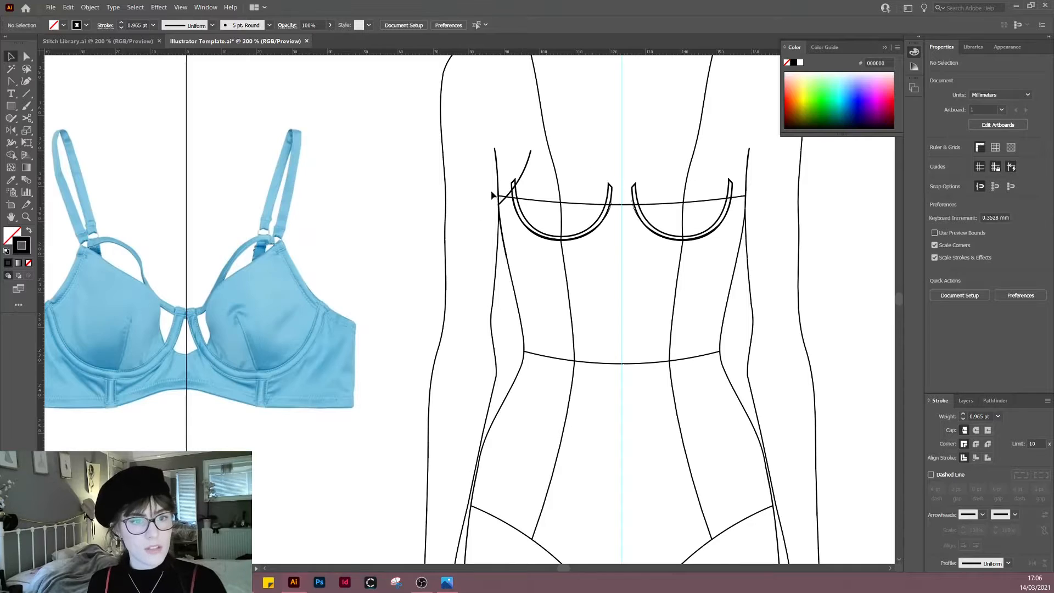
scroll(492, 195, "up", 2)
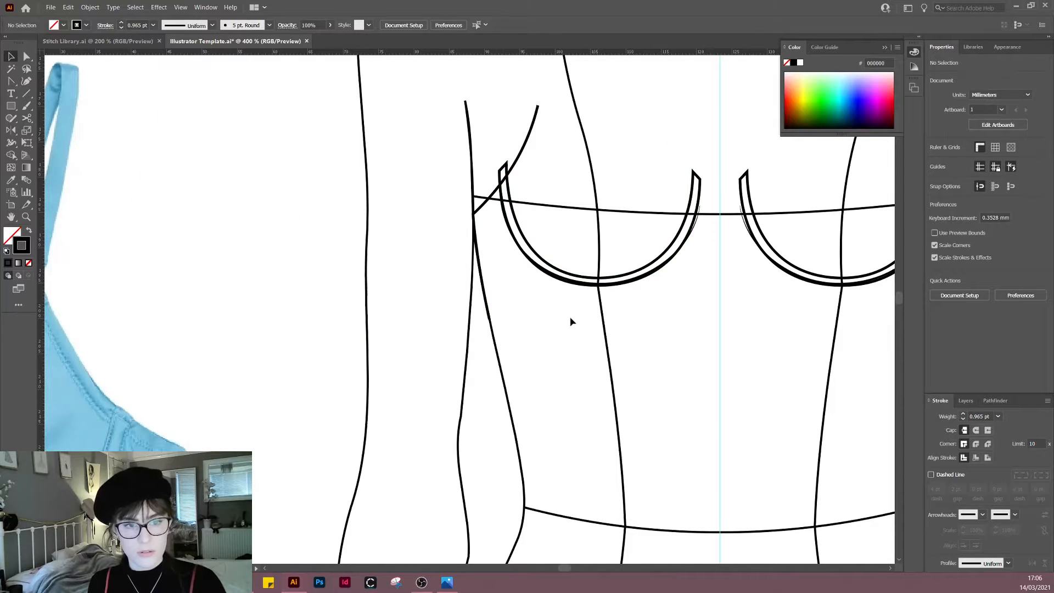
left_click_drag(570, 319, 520, 316)
left_click_drag(392, 184, 469, 221)
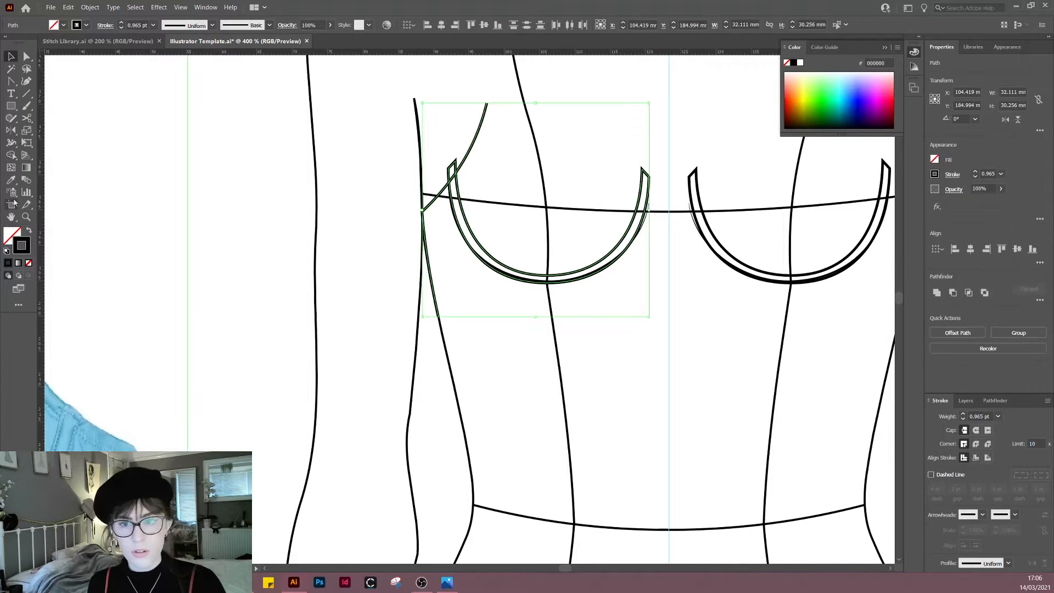
left_click(11, 155)
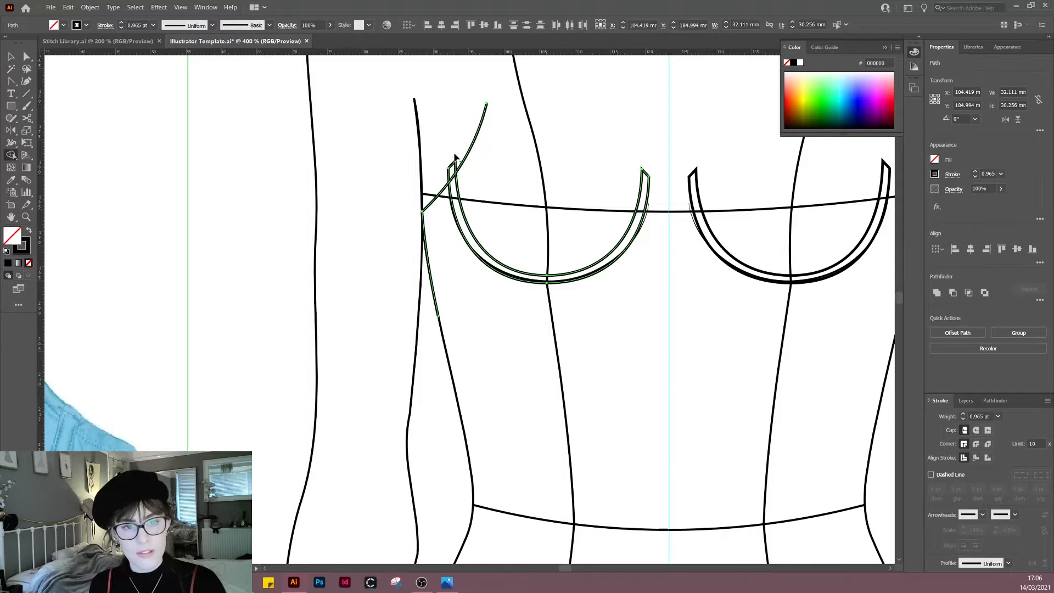
left_click(450, 172, "alt")
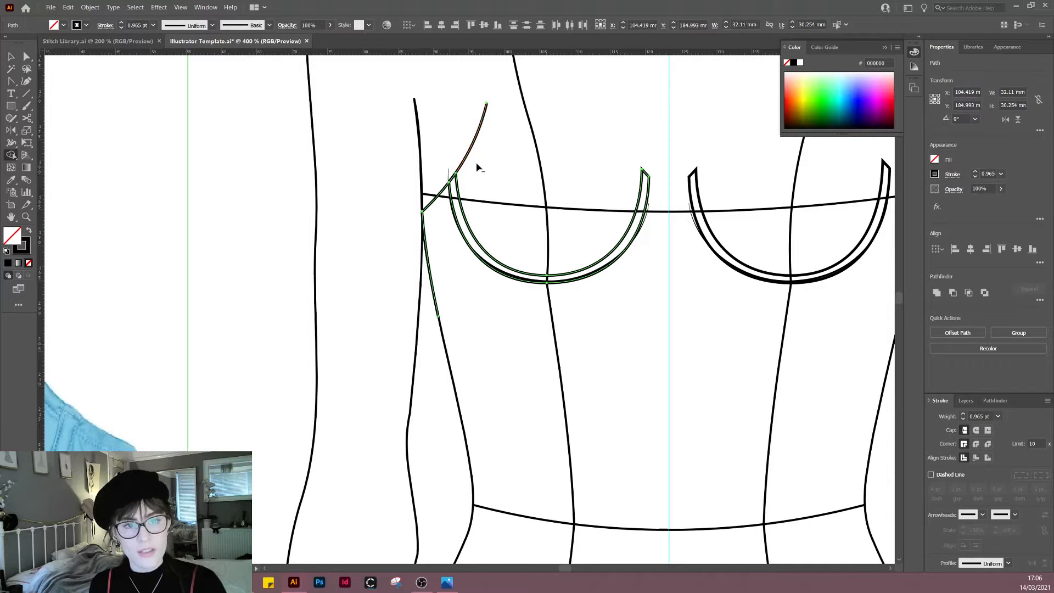
key("v")
left_click(516, 172)
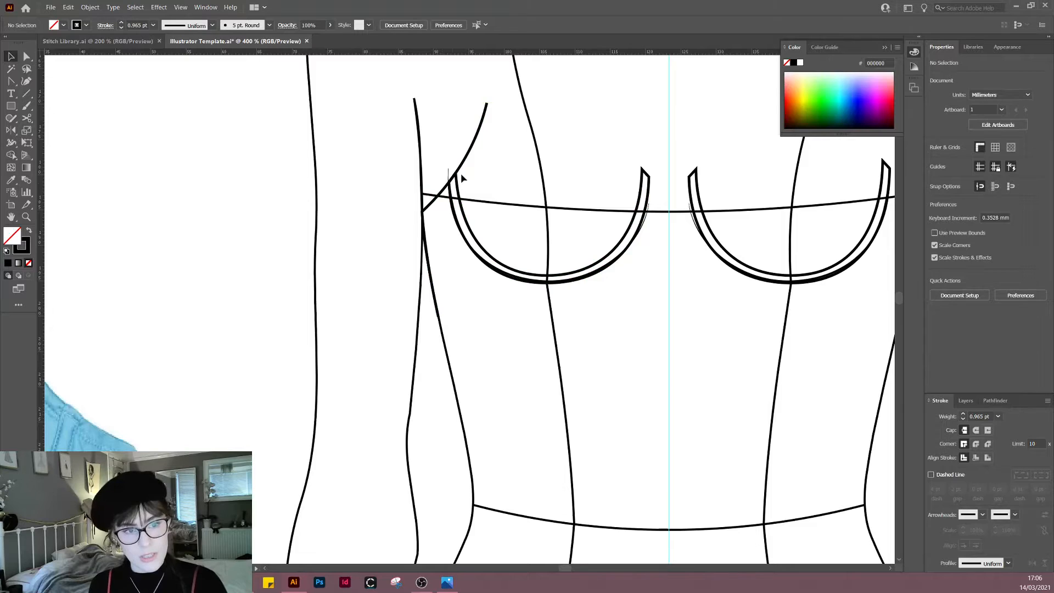
Step: Delete the right-hand underwire channel drawn on the body's bust, keeping the template lines
left_click_drag(530, 166, 460, 156)
scroll(521, 263, "down", 1)
left_click_drag(506, 247, 470, 282)
scroll(533, 284, "down", 1)
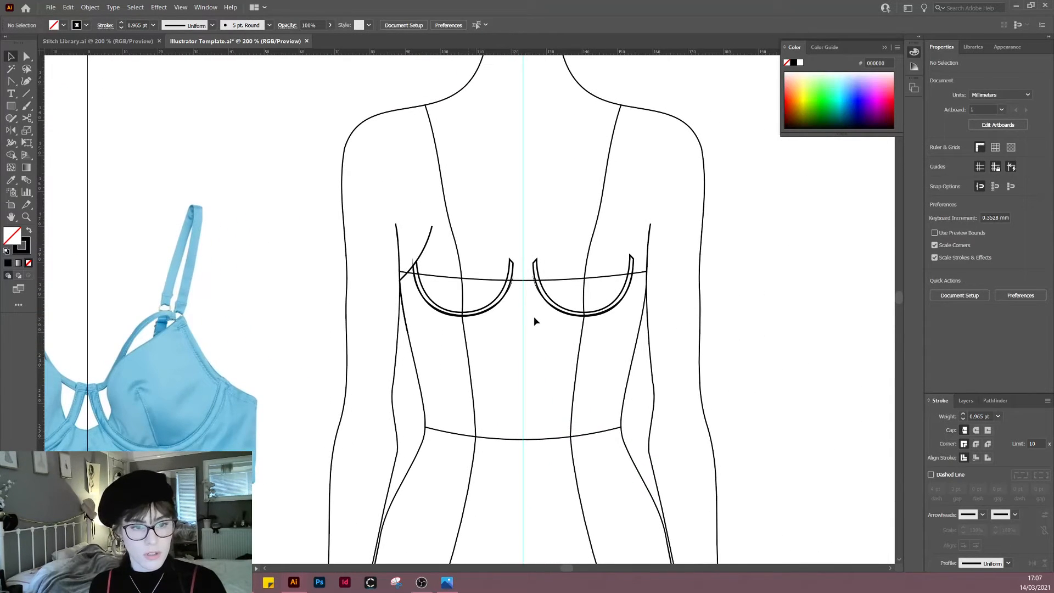
left_click(576, 300)
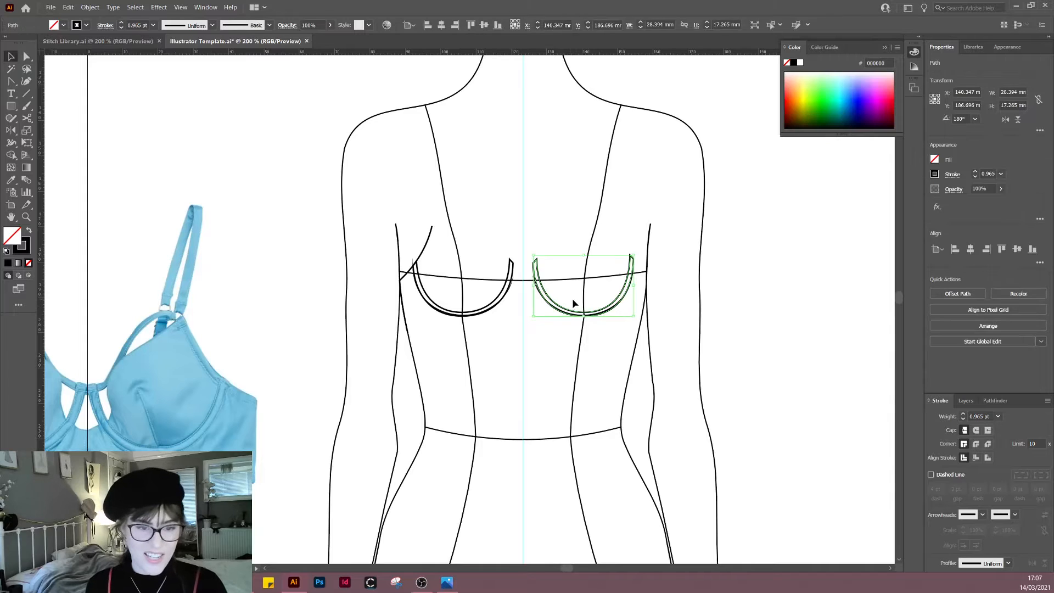
key("Delete")
Step: Reflect a copy of the left-hand underwire channel, side seam and armhole curve across the vertical centre-front guide
left_click_drag(529, 350, 554, 330)
left_click_drag(401, 353, 482, 226)
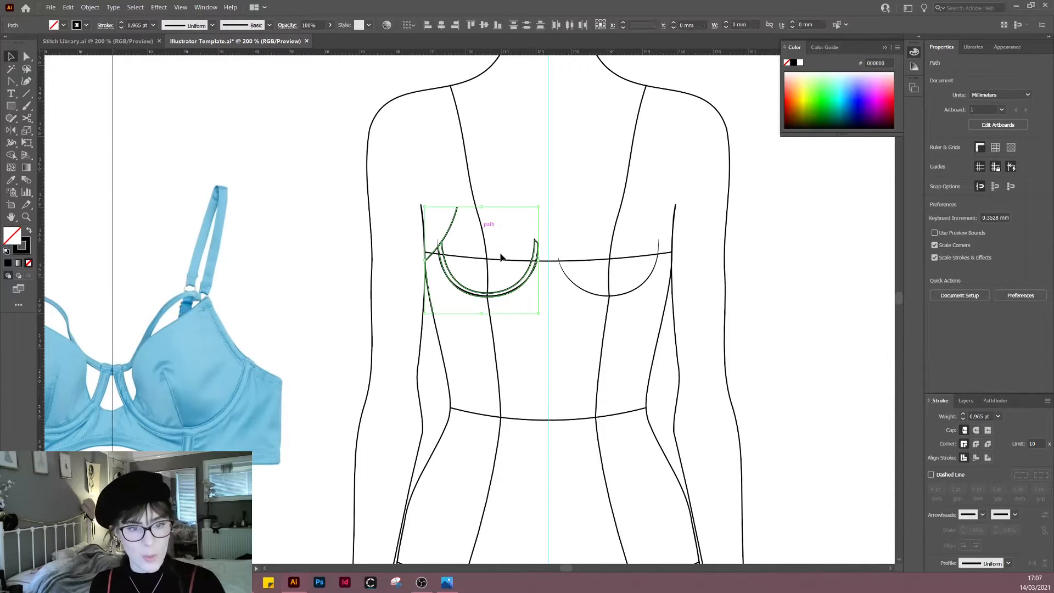
key("o")
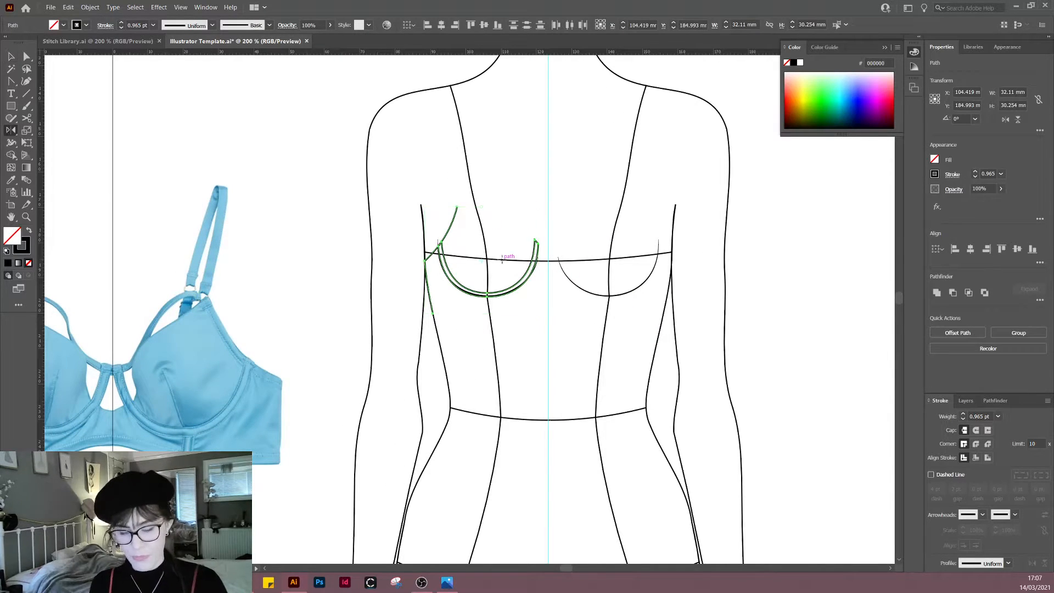
left_click(547, 224, "alt")
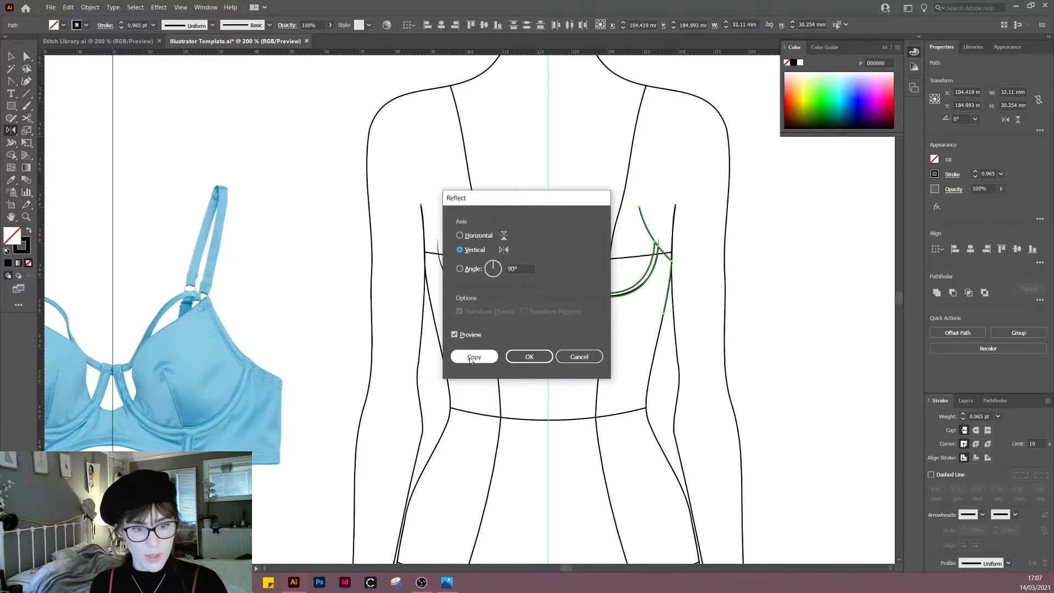
left_click(469, 358)
key("v")
left_click(546, 389)
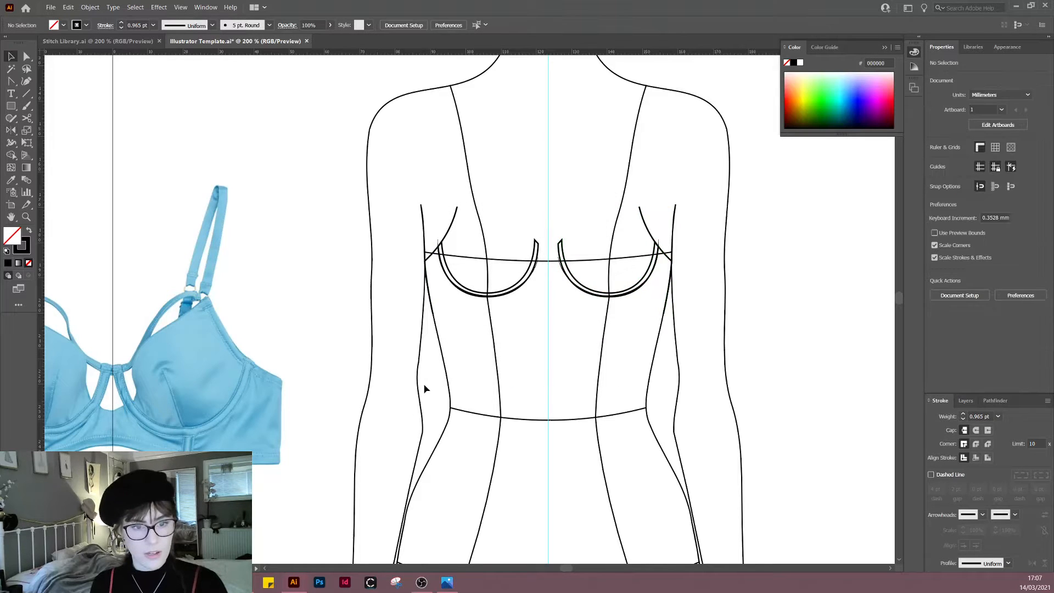
Step: Cut the left-hand armhole curve with the Scissors tool where it meets the underwire channel's outer upper end
left_click_drag(424, 375, 630, 368)
key("space")
left_click_drag(507, 343, 637, 365)
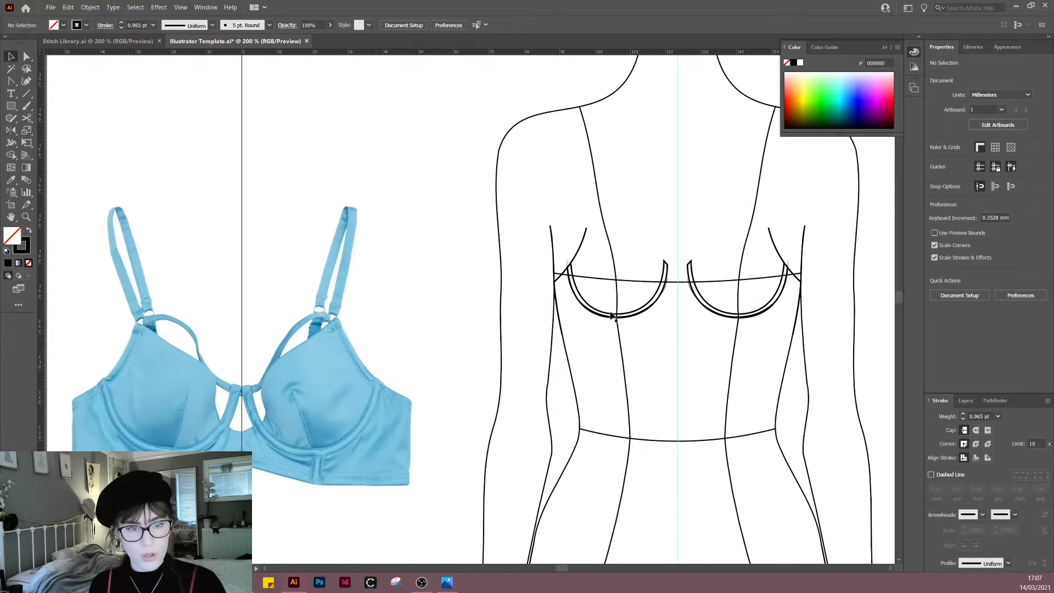
scroll(607, 300, "up", 2)
left_click(541, 227)
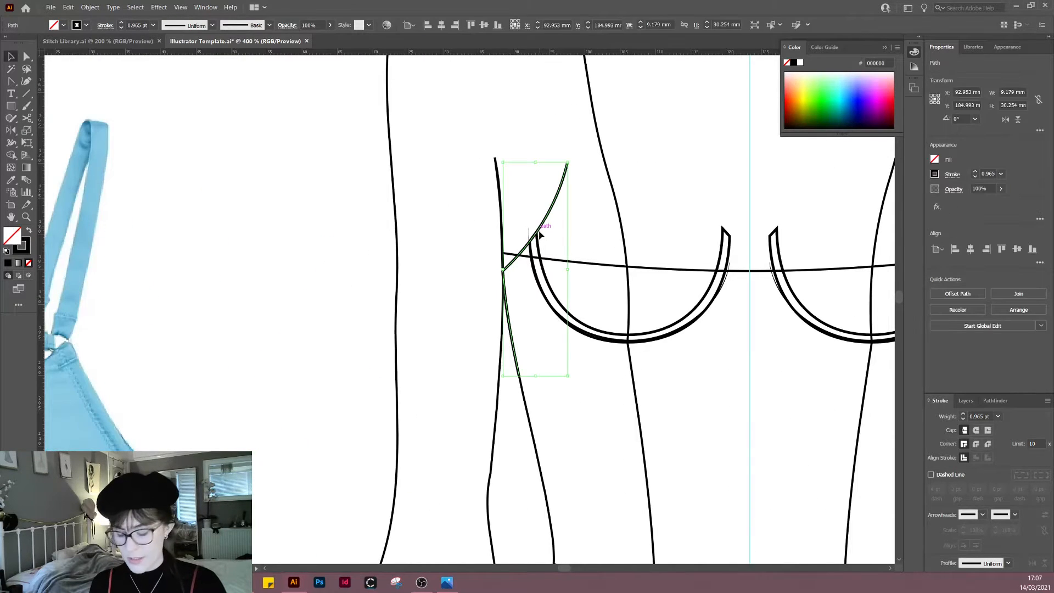
key("c")
key("space")
left_click_drag(343, 401, 404, 406)
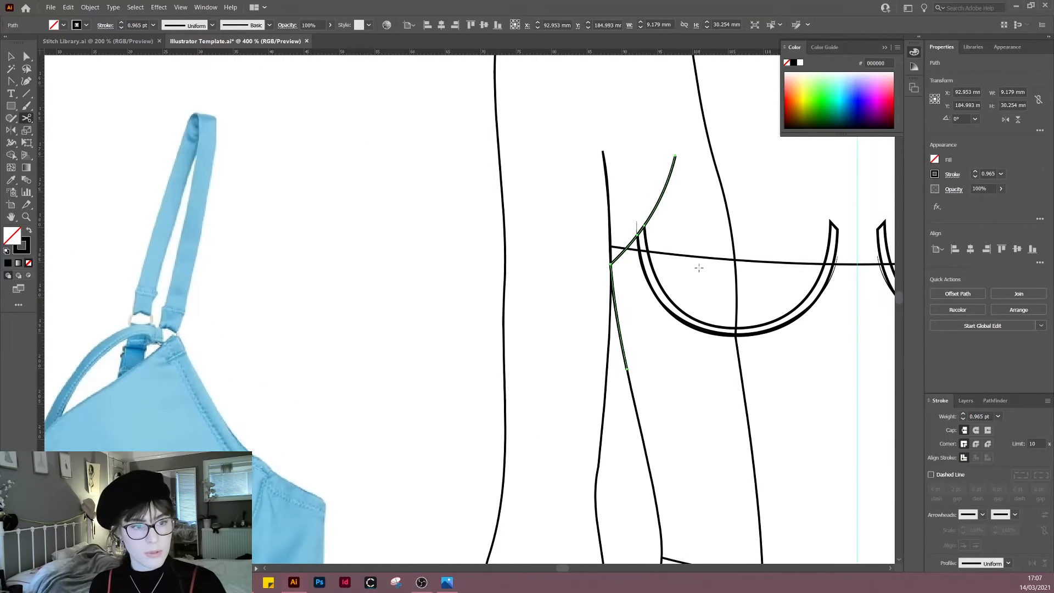
left_click(644, 225)
key("v")
left_click(706, 256)
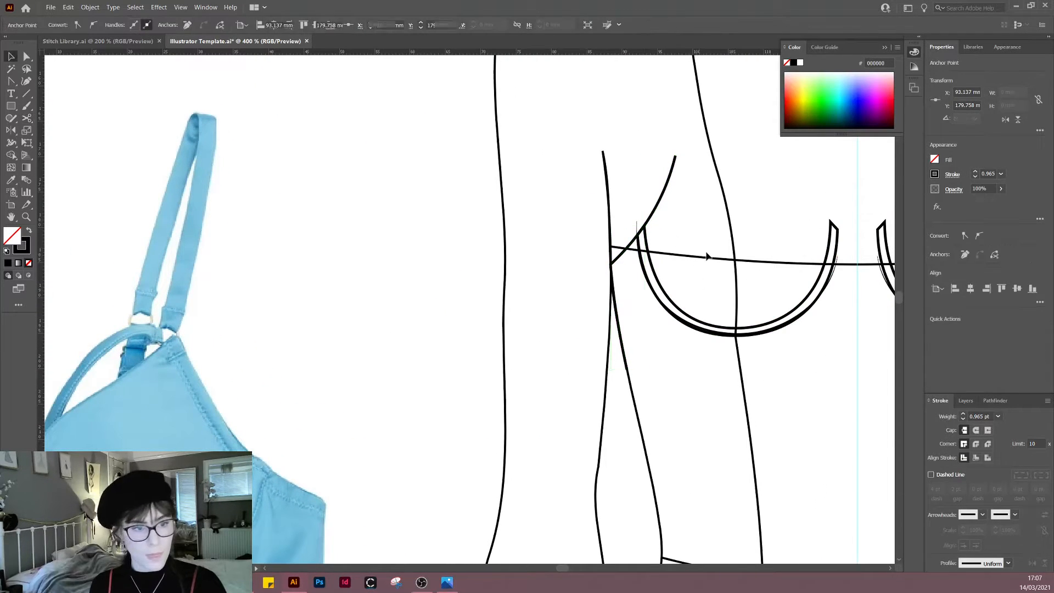
Step: Delete the mirrored underwire channel, side seam and armhole curve from the right-hand half of the torso
key("space")
left_click_drag(708, 281, 540, 268)
scroll(539, 267, "down", 2)
scroll(531, 410, "up", 1)
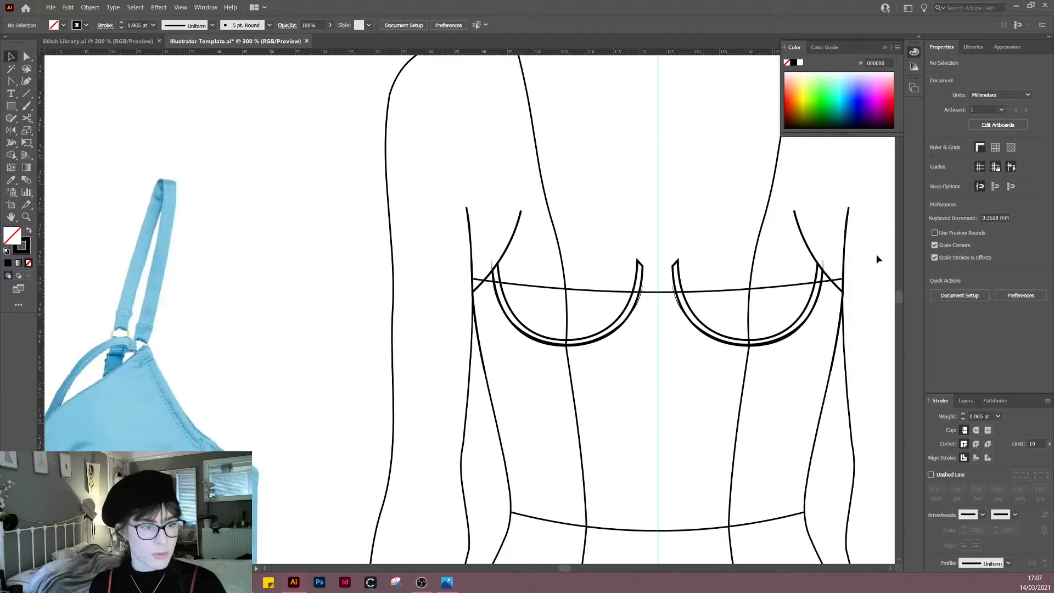
left_click_drag(878, 258, 727, 407)
key("Delete")
Step: Cut the left-hand underwire channel at the upper ends of its inner edge with the Scissors tool
scroll(616, 425, "up", 1)
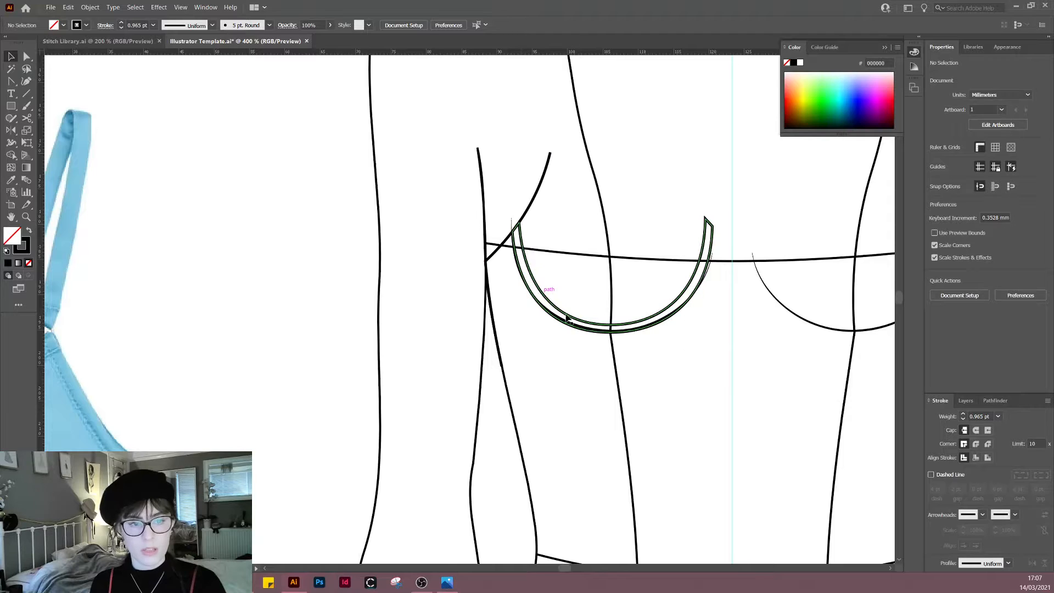
mouse_move(260, 415)
left_mouse_down()
mouse_move(565, 265)
mouse_move(386, 361)
mouse_move(354, 345)
left_mouse_up()
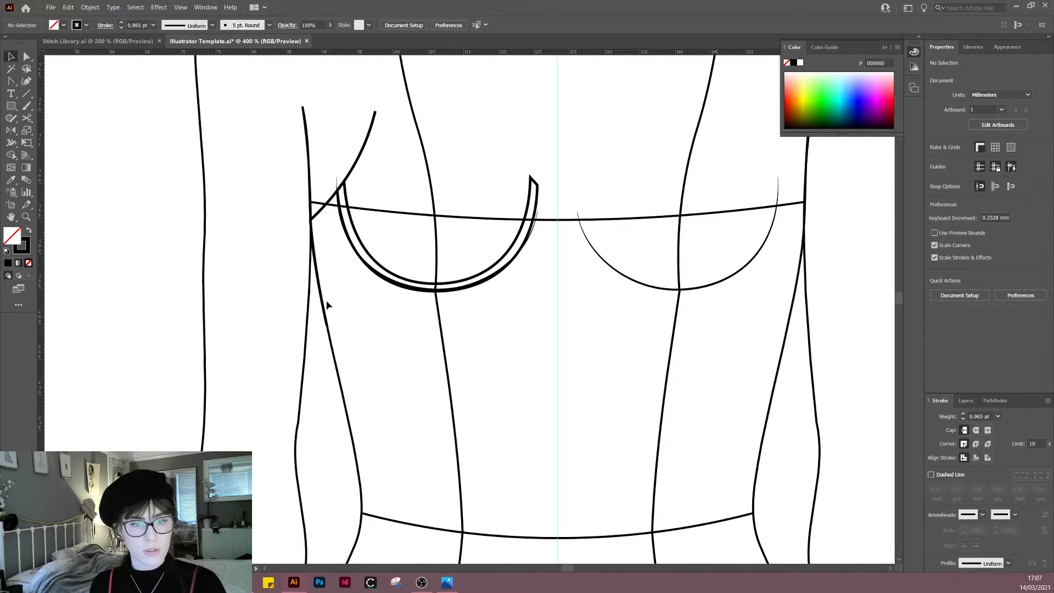
left_click(372, 270)
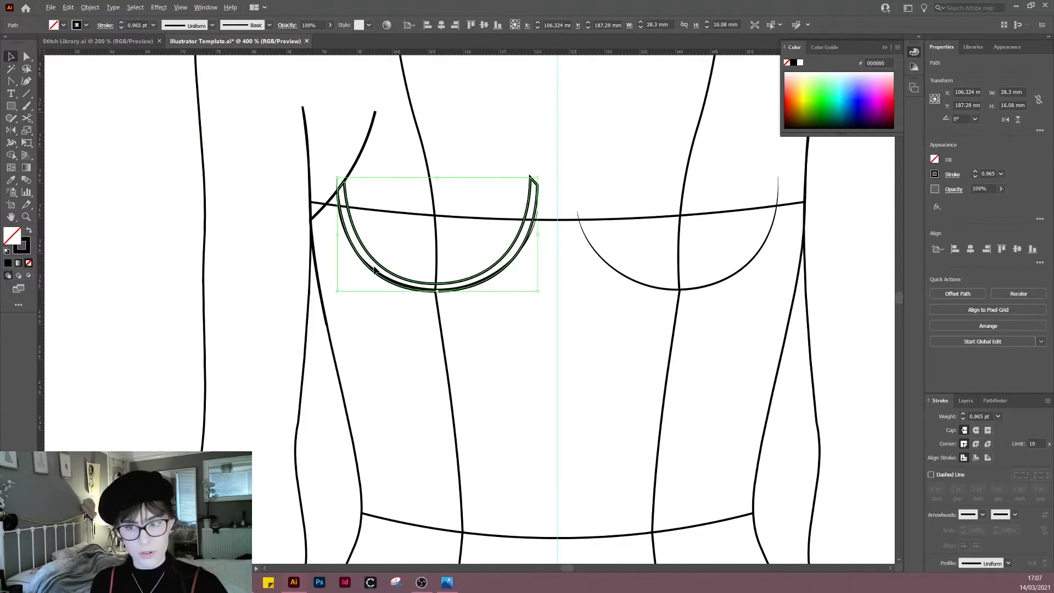
key("shift+Down")
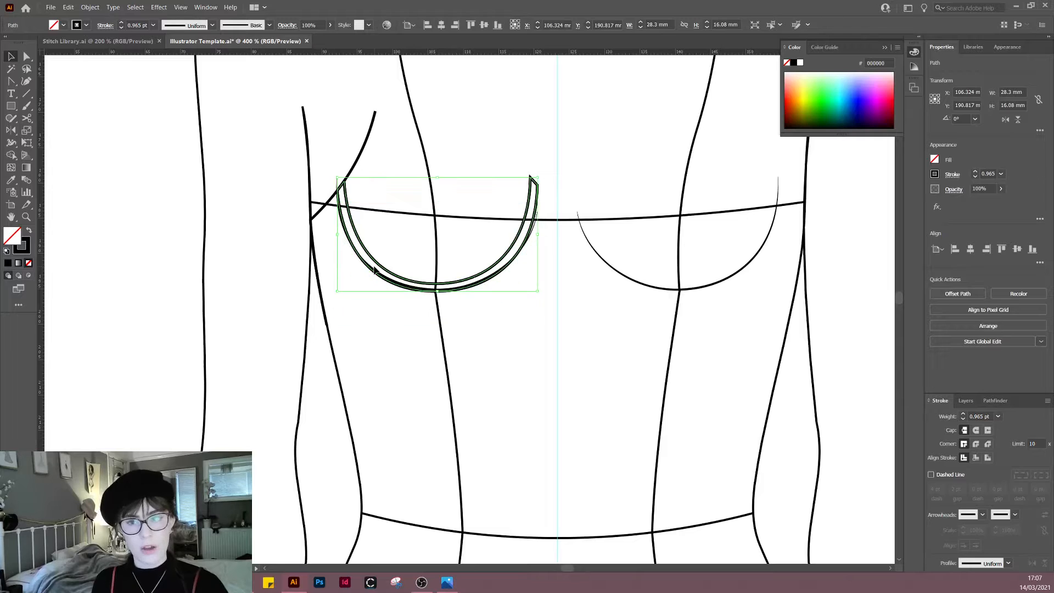
key("c")
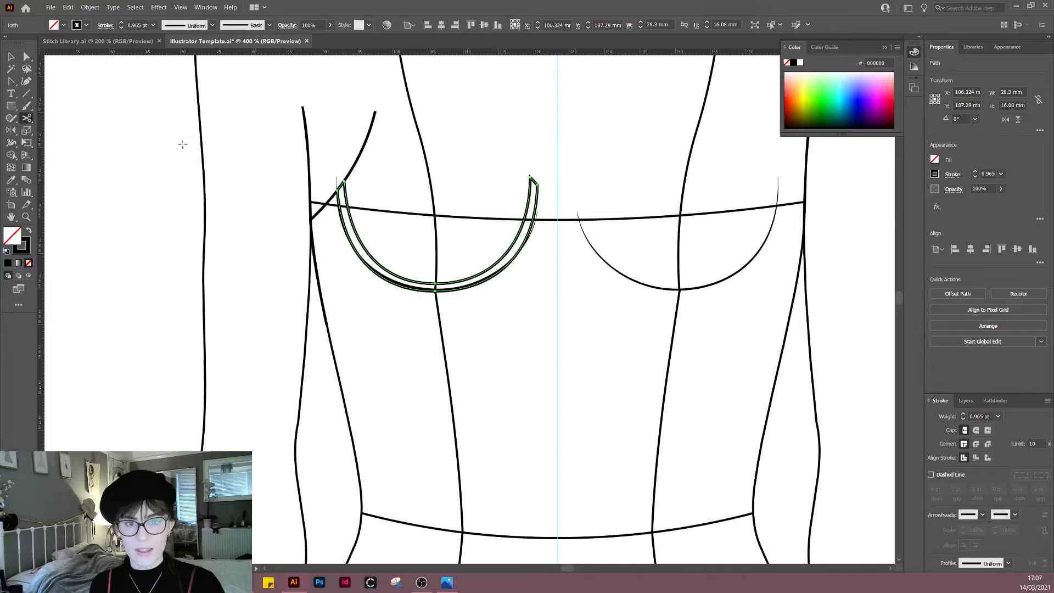
left_click(343, 182)
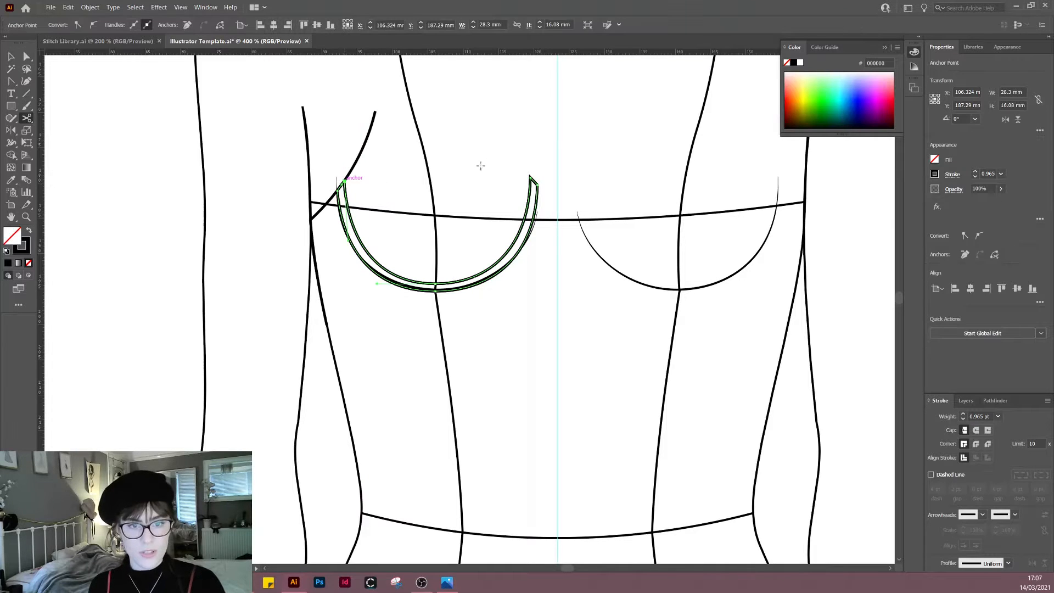
left_click(532, 178)
key("v")
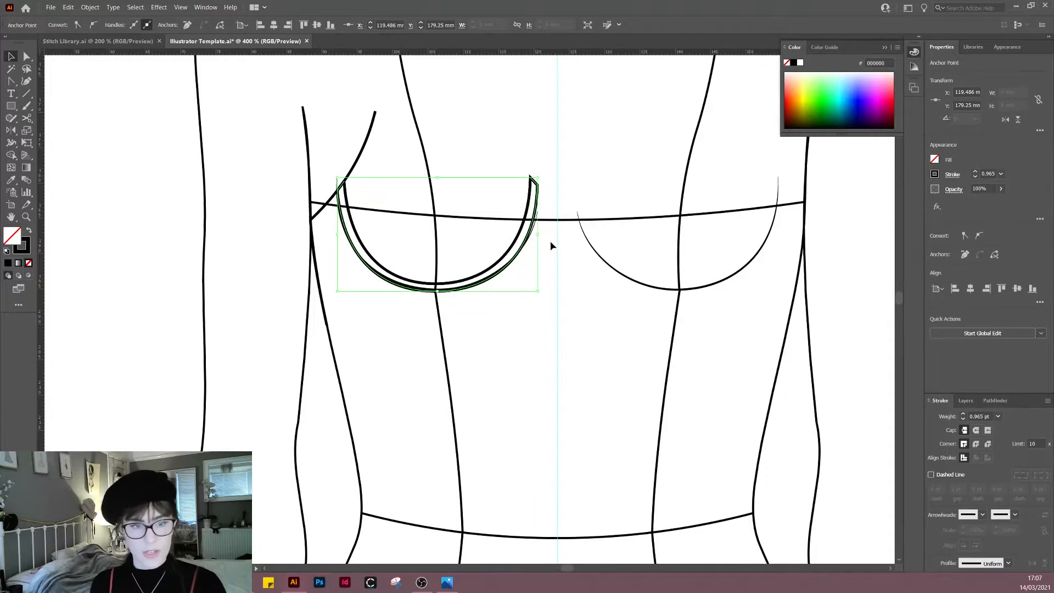
left_click(541, 247)
Step: Join the channel's inner curve to the underarm and side seam path as one continuous line
left_click(384, 267)
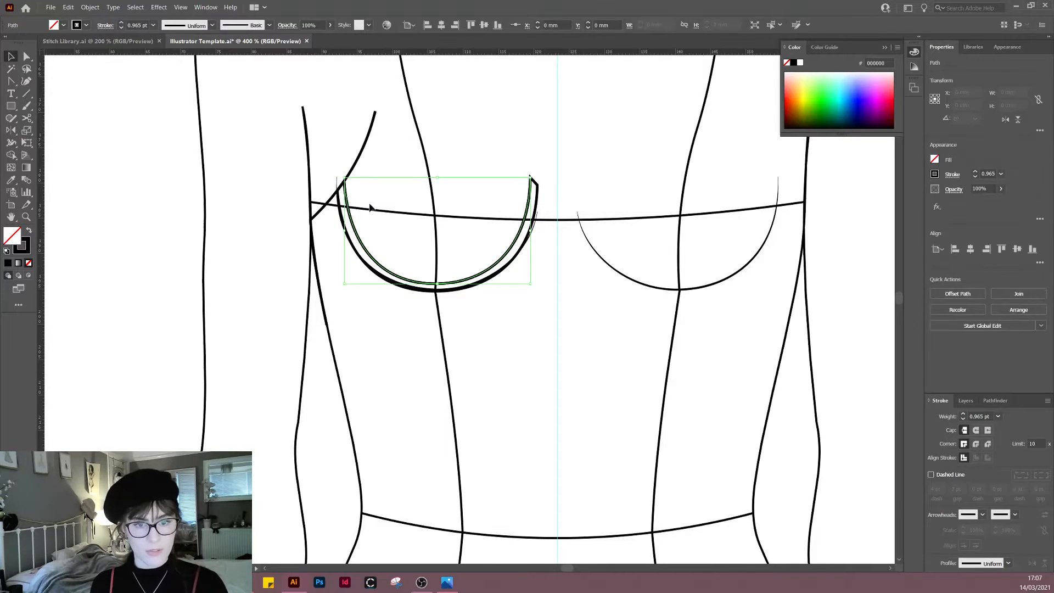
left_click(325, 206, "shift")
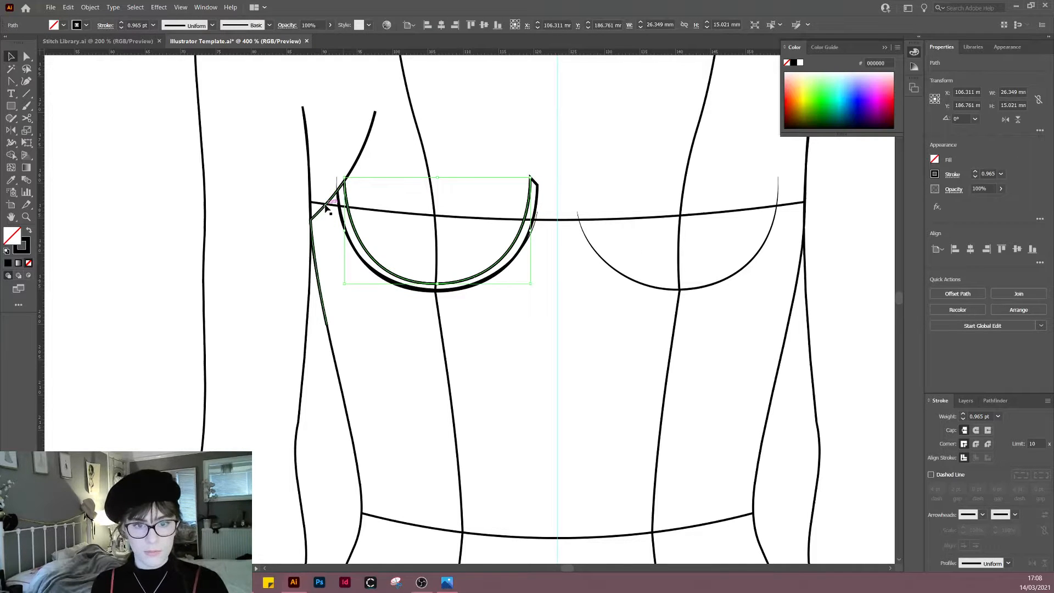
right_click(365, 189)
left_click(415, 254)
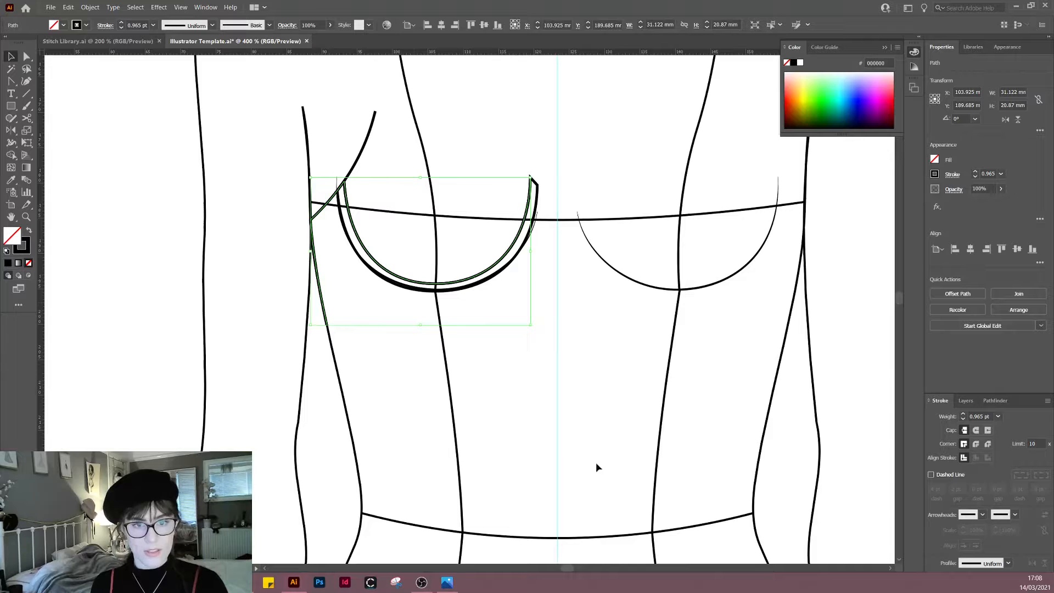
left_click(527, 438)
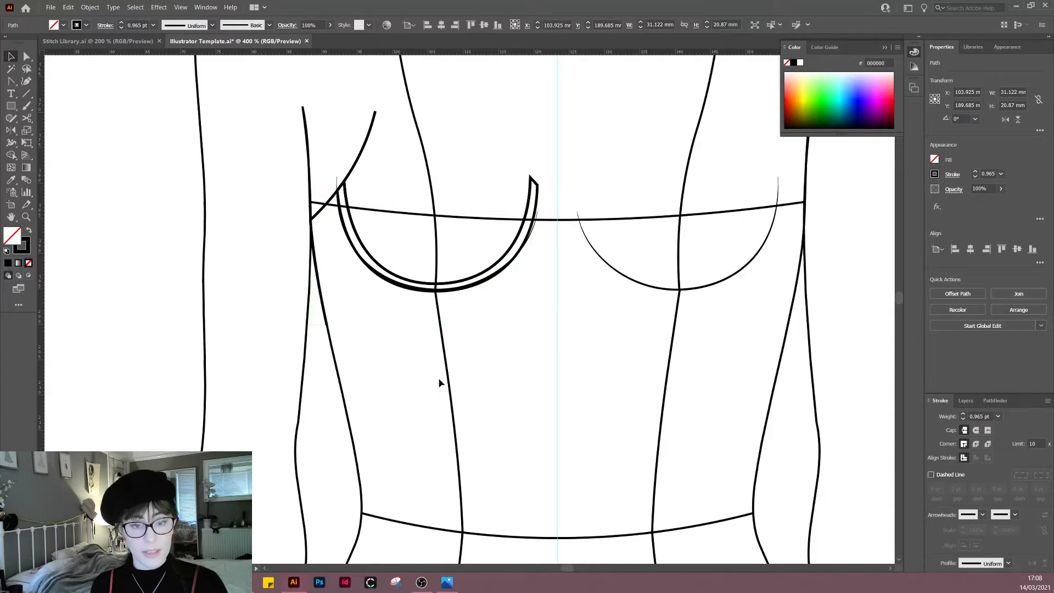
Step: Compare the joined cup line and the armhole curve with the underwire, side panel and cup edges in the bra photo
left_click(317, 284)
left_click_drag(235, 321, 538, 328)
scroll(536, 328, "down", 1)
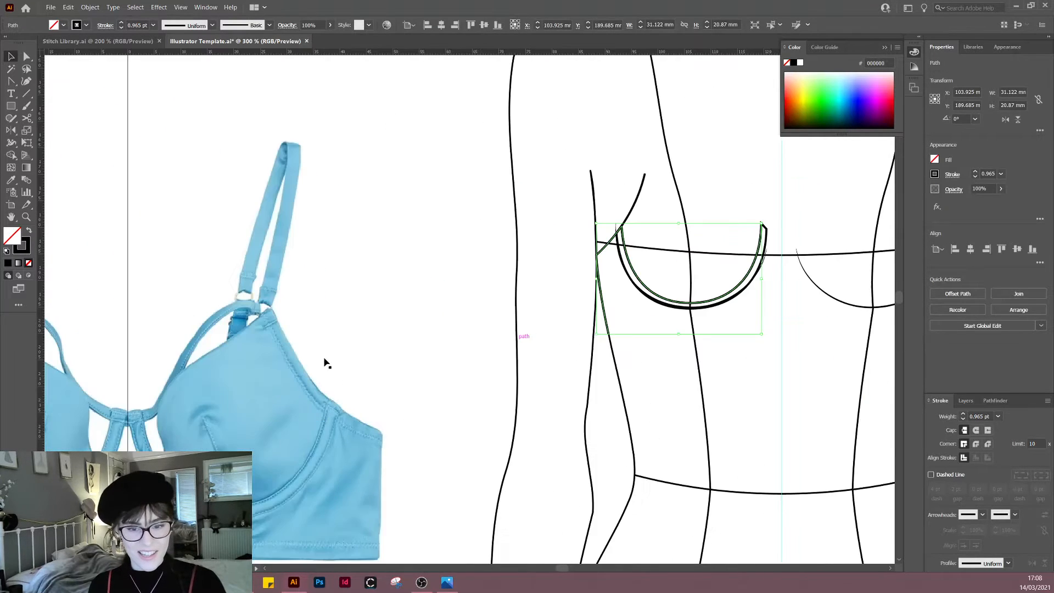
left_click_drag(325, 361, 114, 410)
scroll(366, 379, "down", 1)
left_click_drag(308, 508, 549, 418)
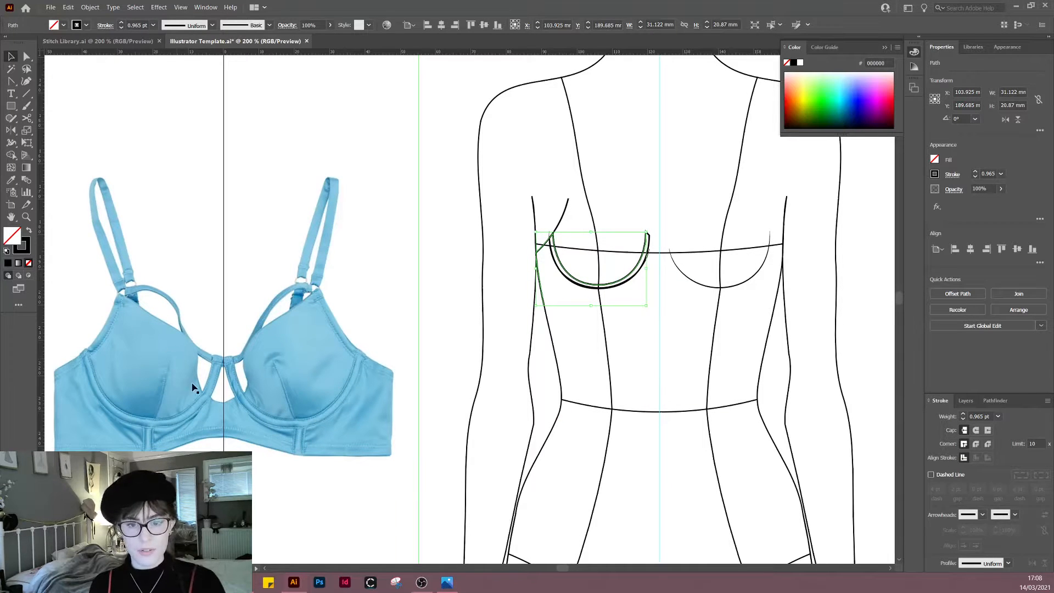
left_click_drag(533, 385, 728, 365)
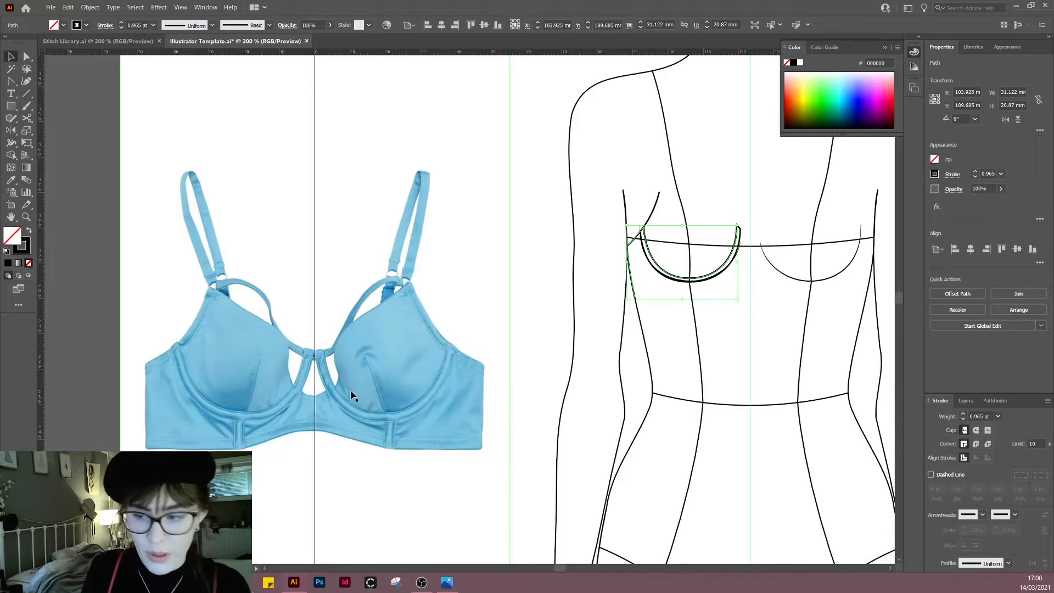
scroll(491, 343, "right", 5)
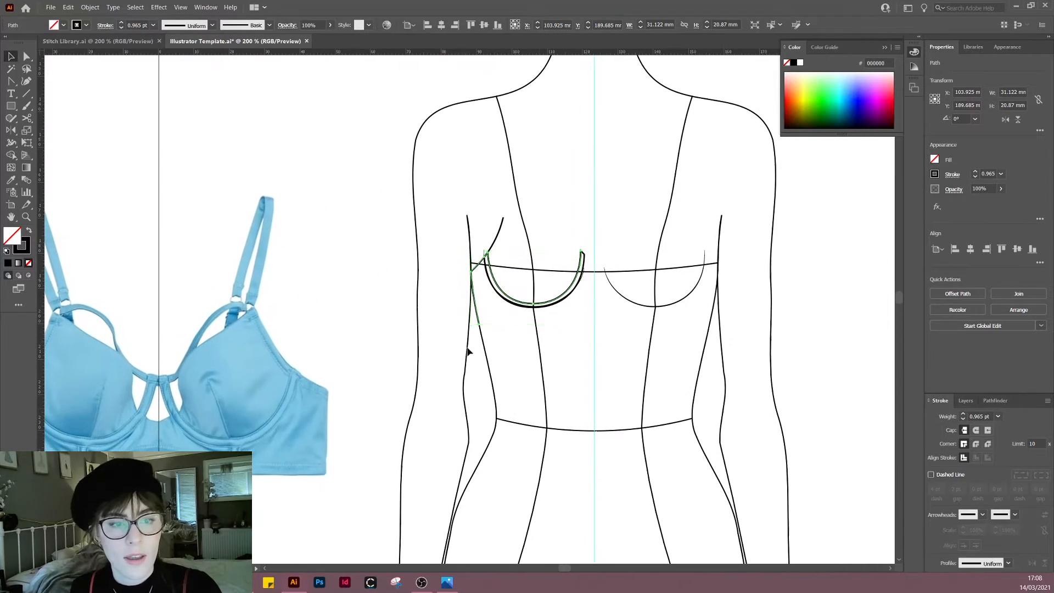
scroll(515, 400, "right", 1)
scroll(515, 399, "up", 1)
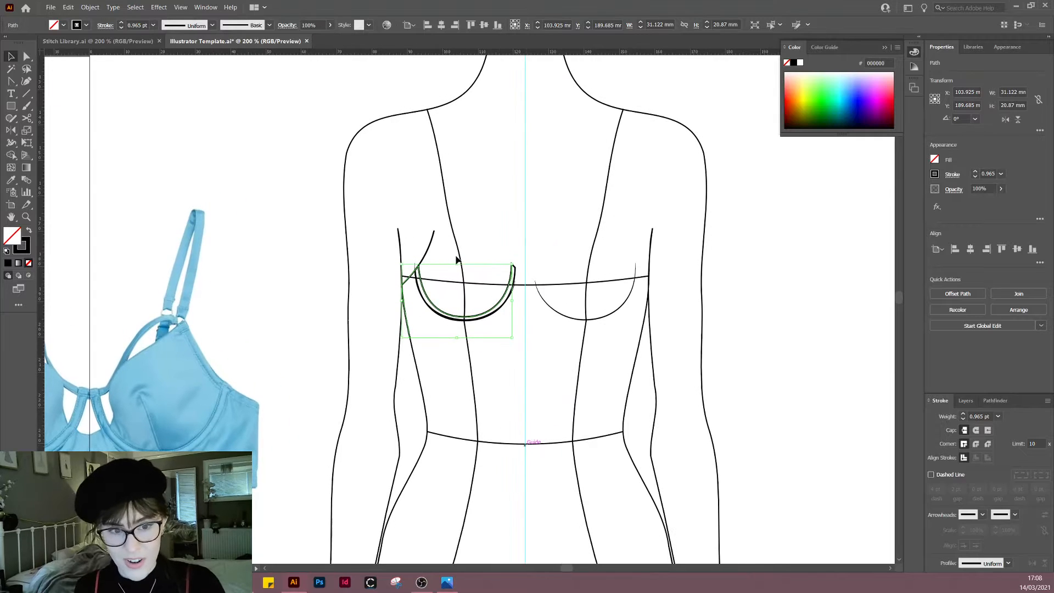
left_click(427, 244)
scroll(342, 291, "left", 2)
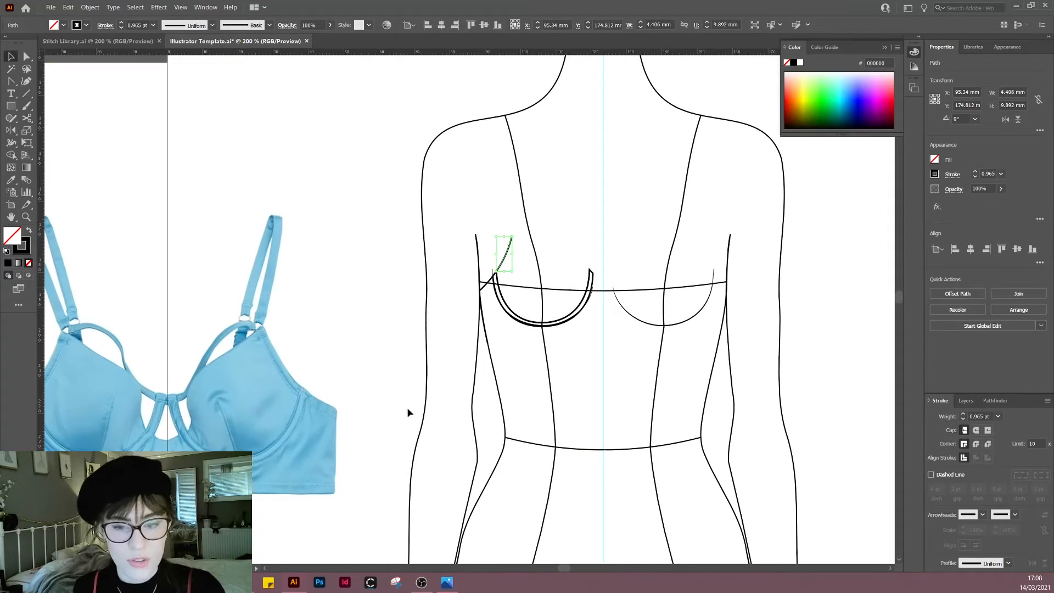
left_click(517, 320)
scroll(530, 321, "up", 1)
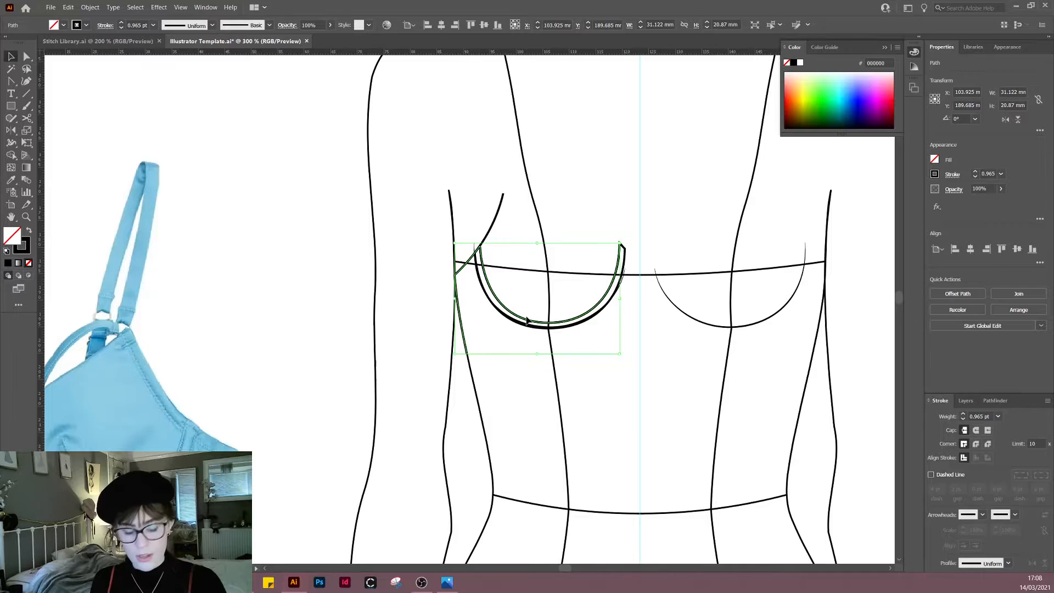
Step: Split the left-hand underwire channel at both upper ends of its inner edge with the Scissors tool
left_click(523, 321)
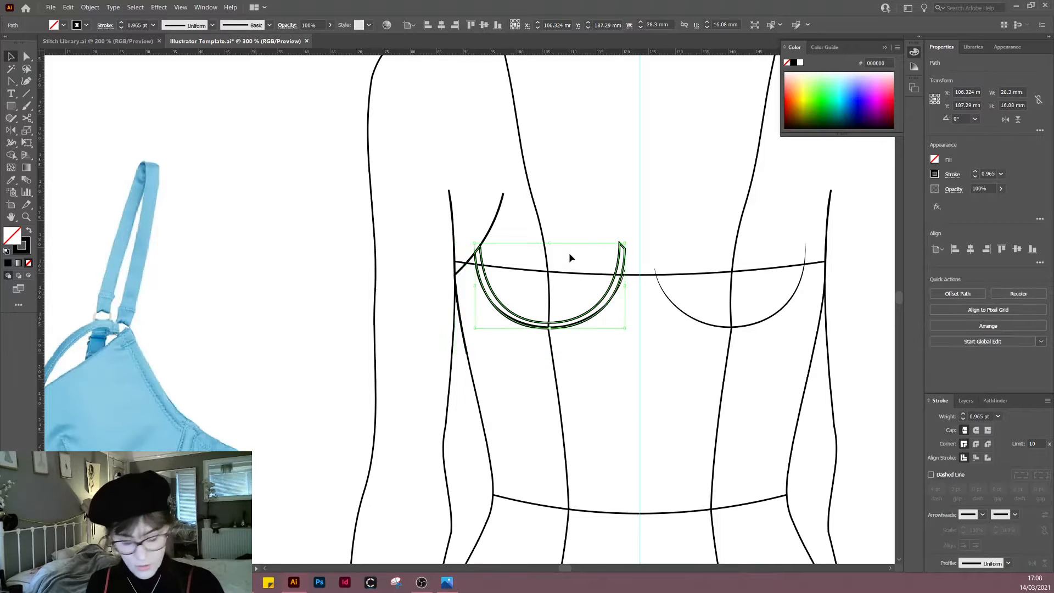
key("alt+shift+Down")
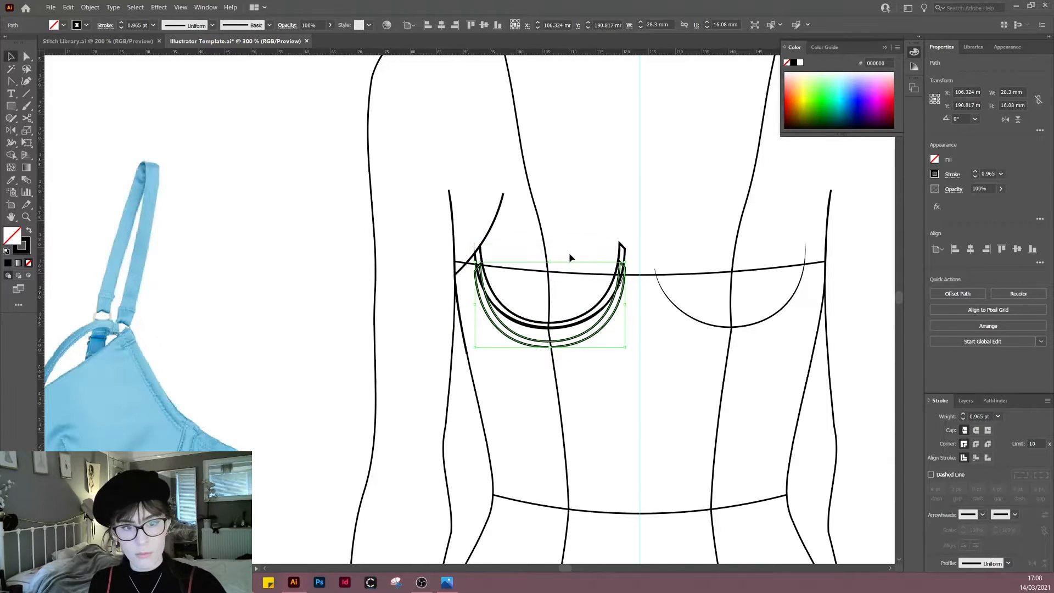
key("ctrl+z")
key("c")
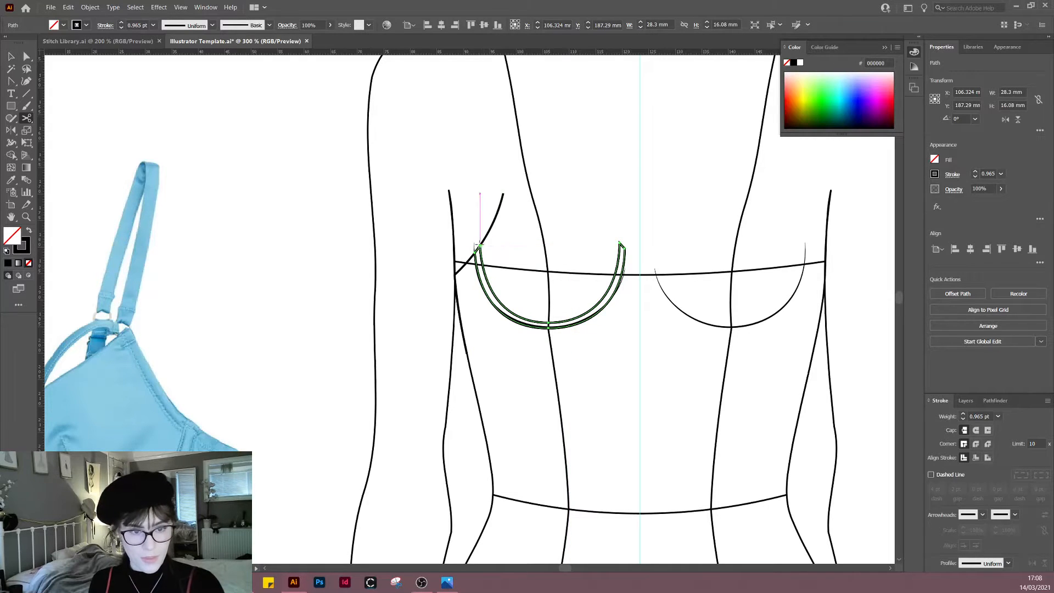
left_click(480, 244)
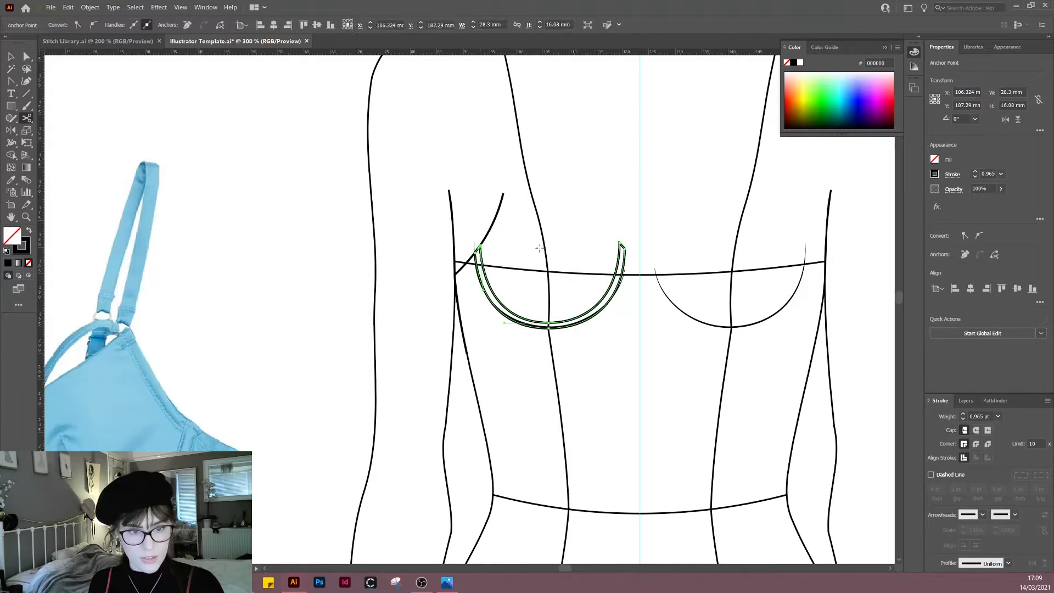
left_click(620, 242)
key("v")
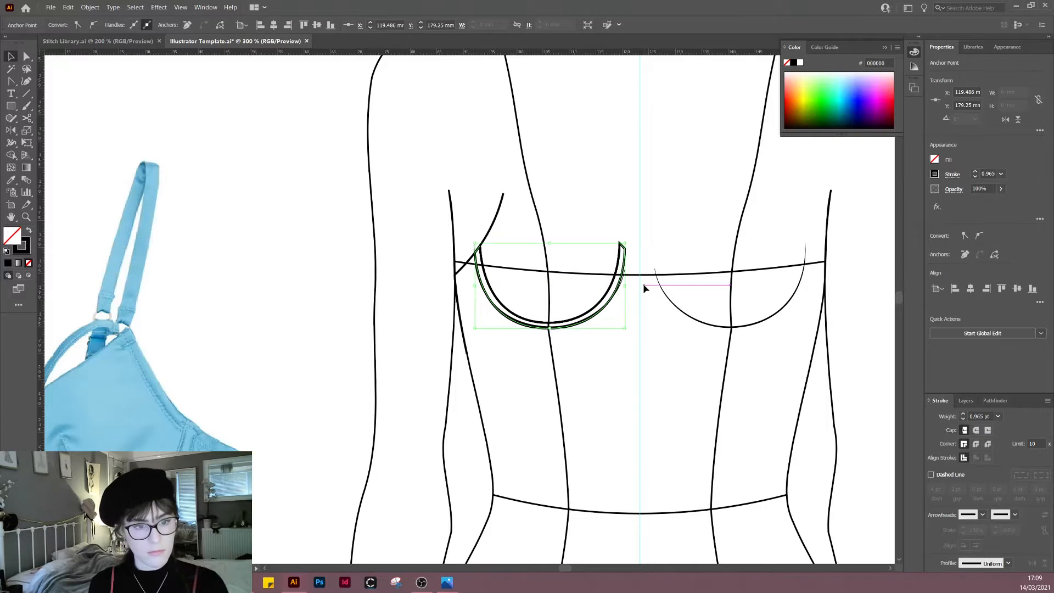
Step: Join the channel's separated inner curve to the armhole curve as one continuous cup outline
left_click(644, 283)
left_click(536, 324)
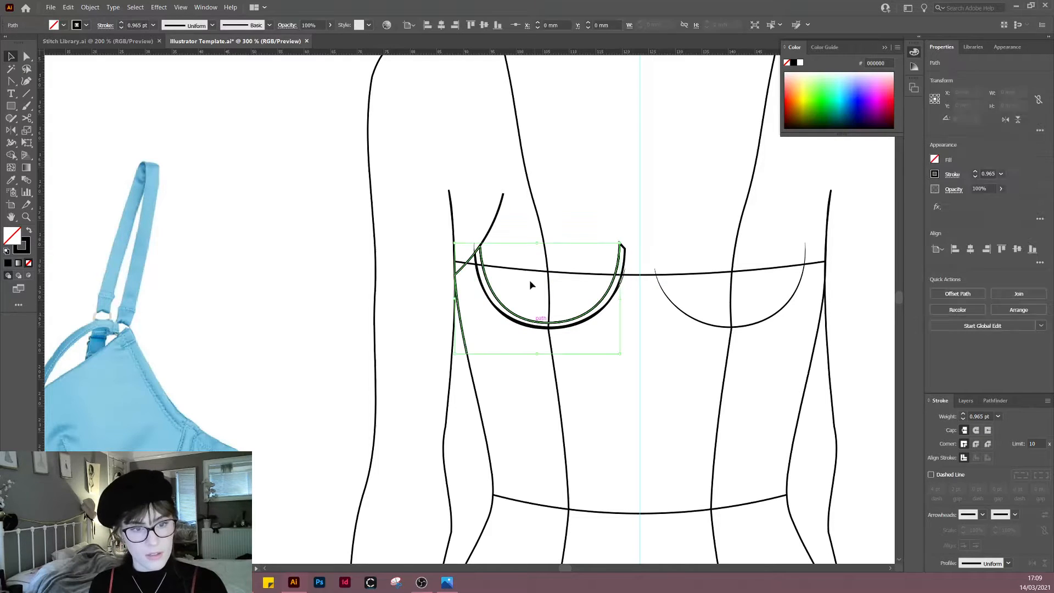
left_click(500, 309)
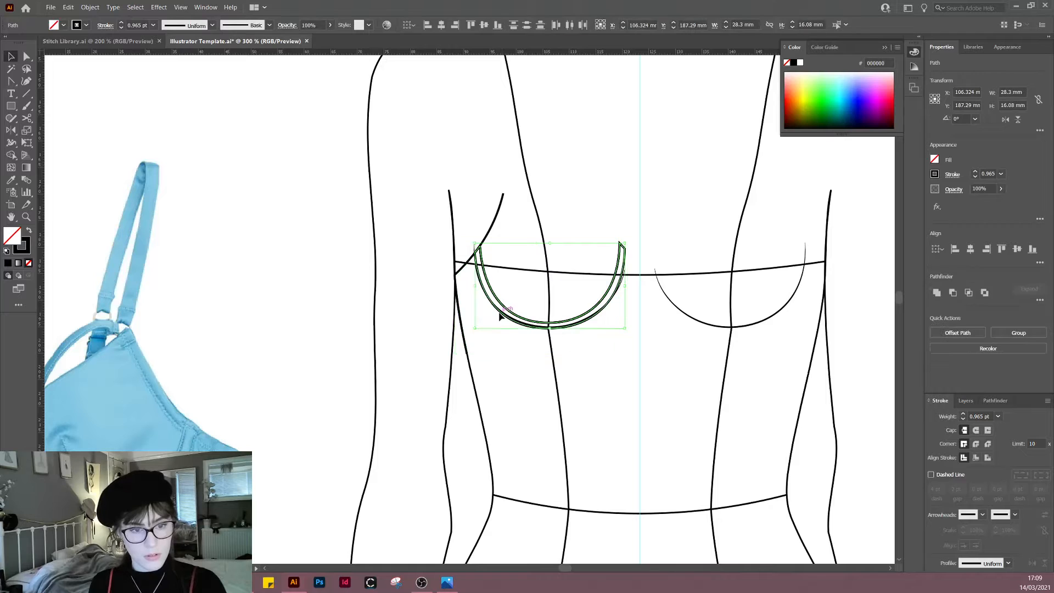
left_click(490, 234, "shift")
right_click(506, 223)
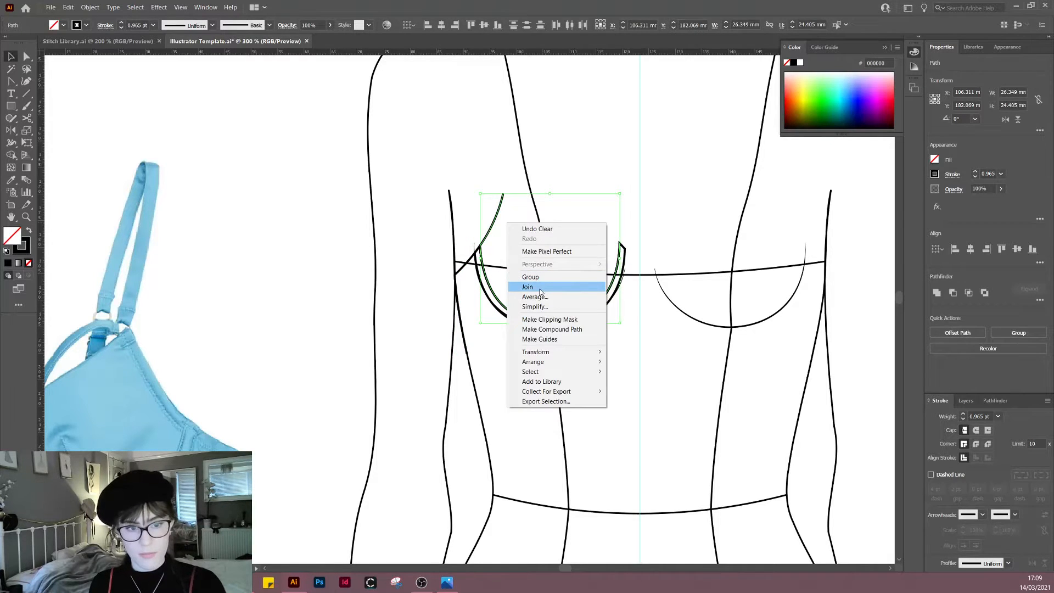
left_click(539, 288)
left_click(562, 238)
Step: Extend the cup outline from the armhole curve's upper end with a straight Pen line to the centre front guide, using the bra photo as reference
left_click_drag(558, 238, 527, 235)
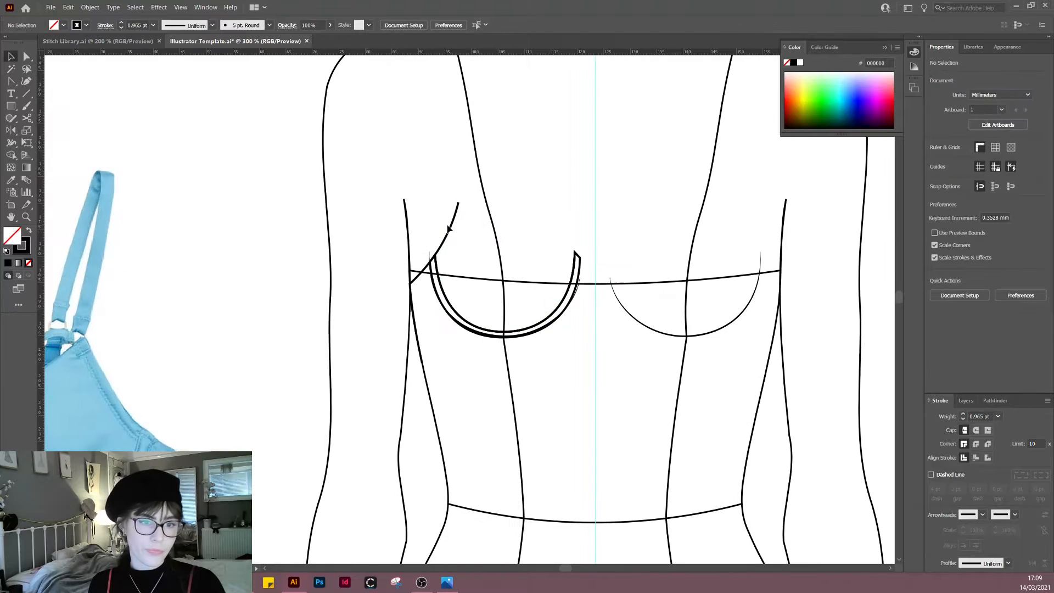
scroll(454, 233, "left", 10)
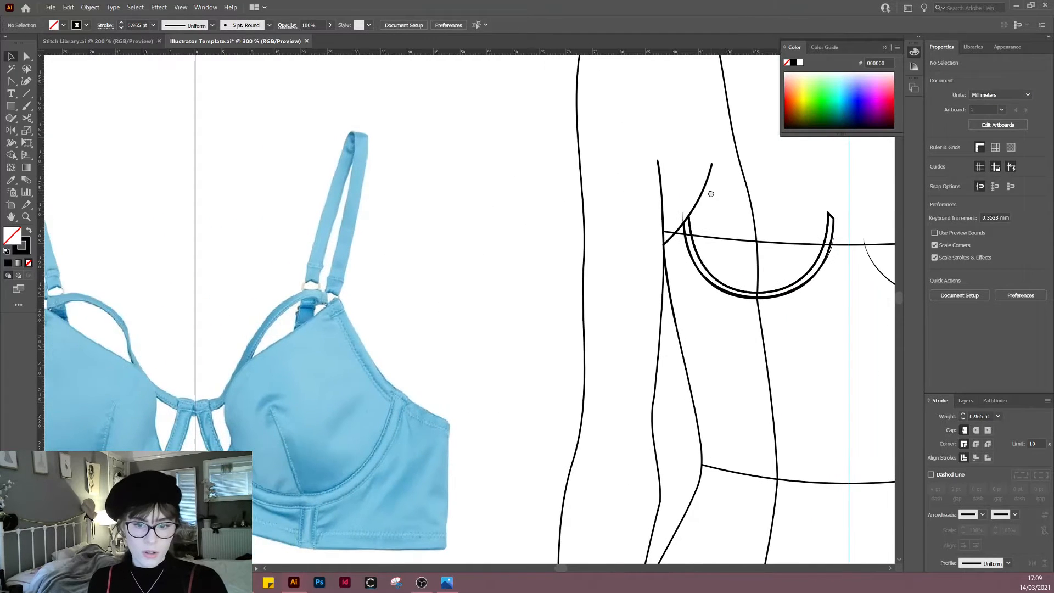
left_click_drag(471, 383, 554, 367)
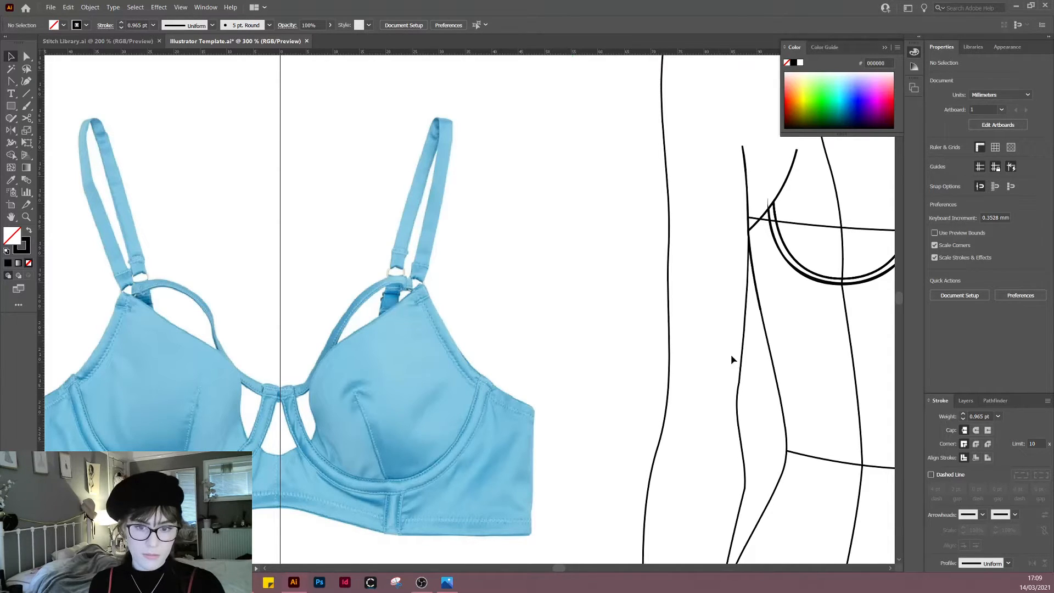
mouse_move(750, 354)
left_mouse_down()
mouse_move(684, 339)
mouse_move(444, 386)
left_mouse_up()
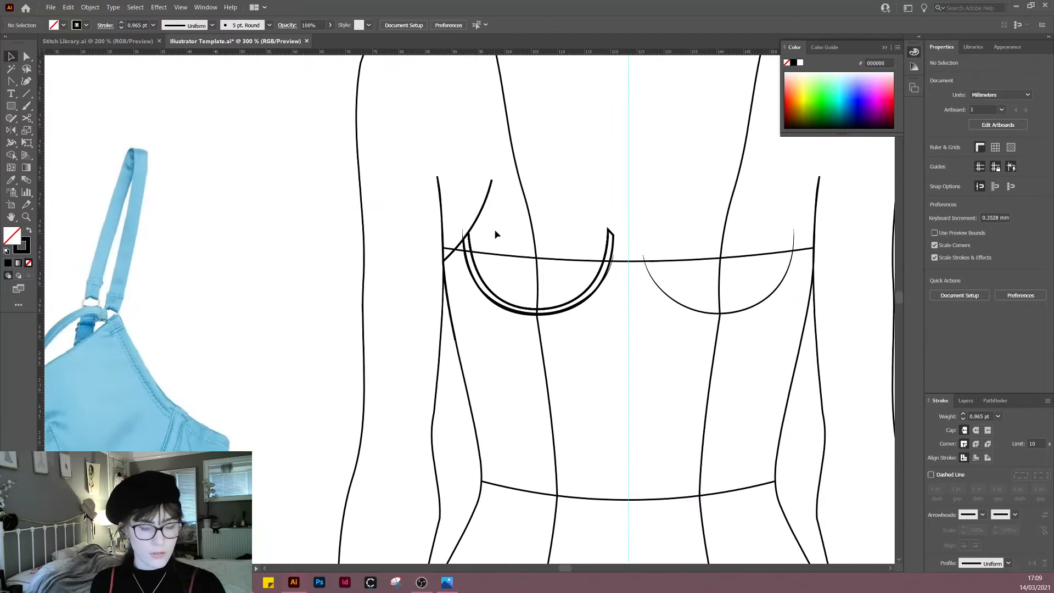
key("p")
left_click_drag(492, 180, 634, 314)
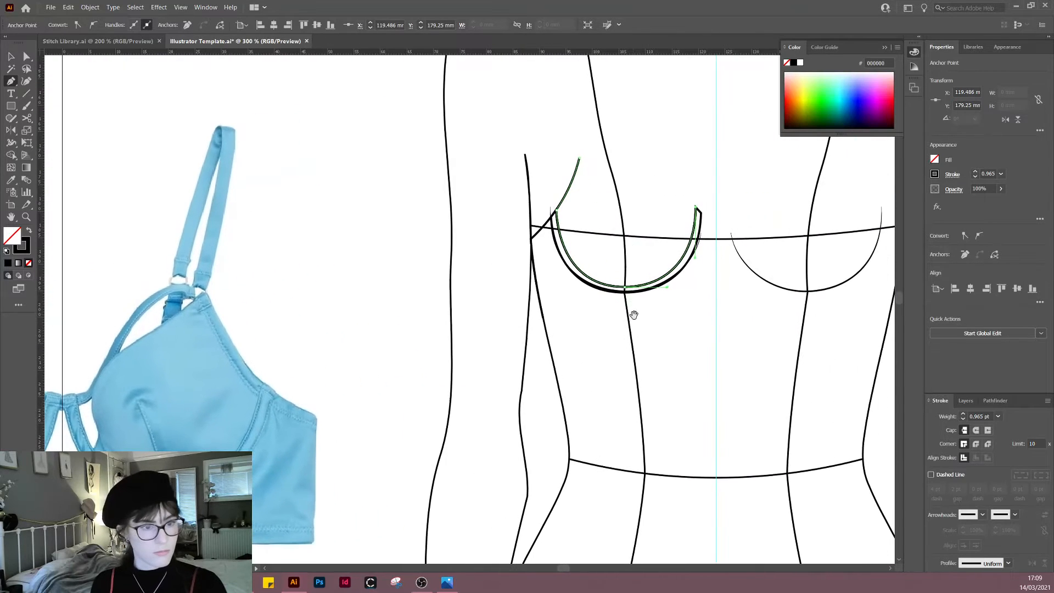
left_click(716, 266)
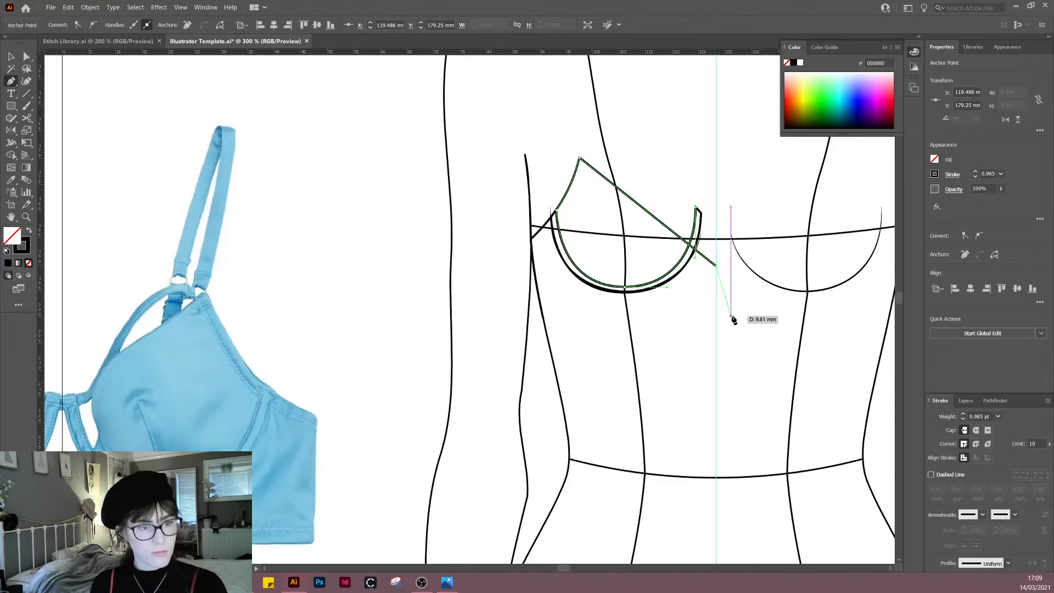
Step: Bend the straight upper cup line into a soft S-shaped neckline with the Anchor Point tool and refine the handle at its peak
left_click_drag(595, 380, 515, 405)
key("shift+c")
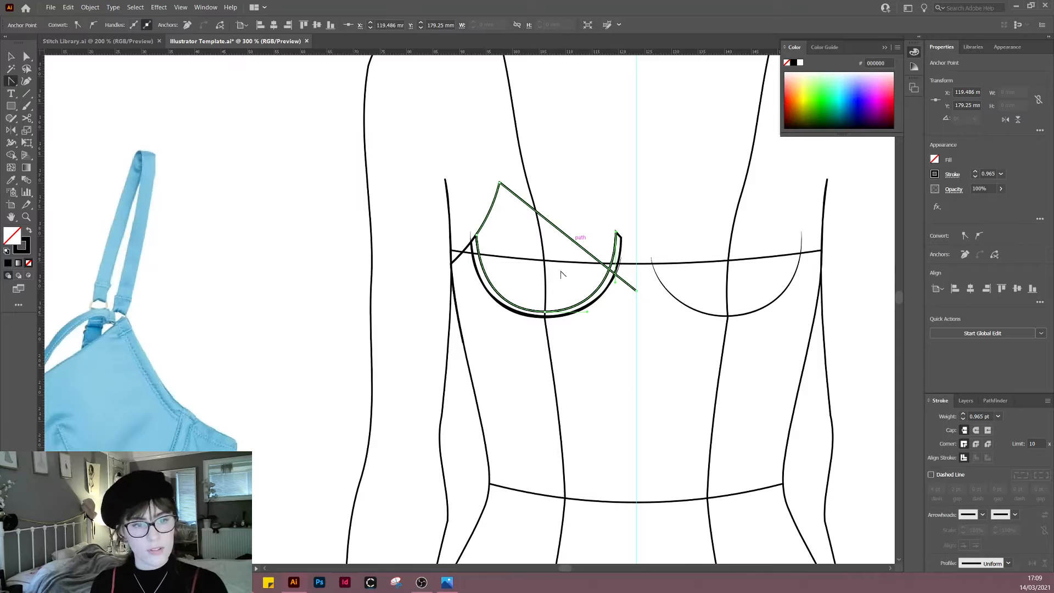
scroll(470, 349, "down", 1)
left_click_drag(470, 350, 445, 381)
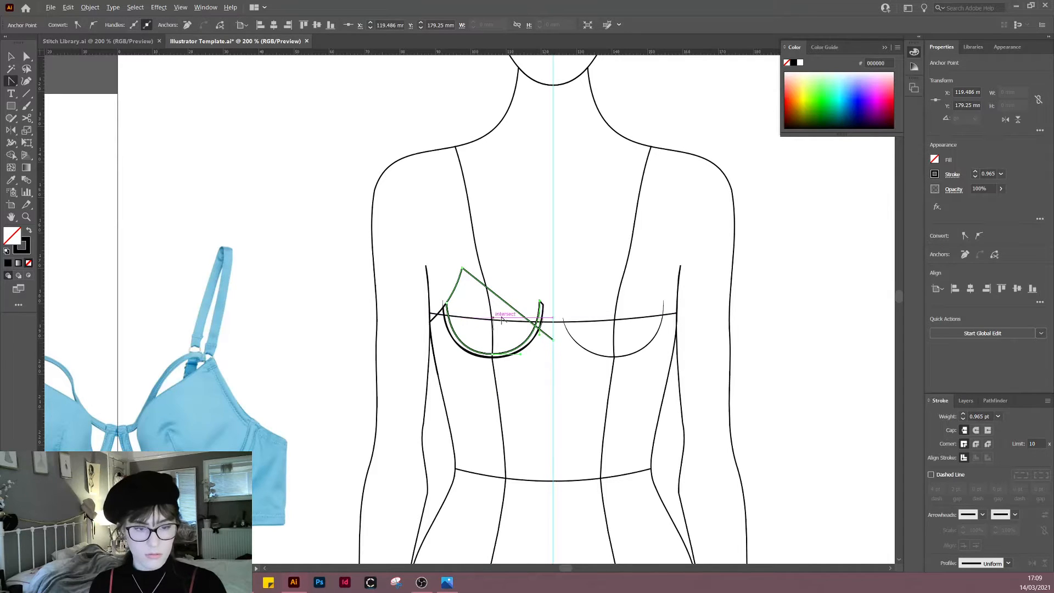
scroll(501, 319, "up", 2)
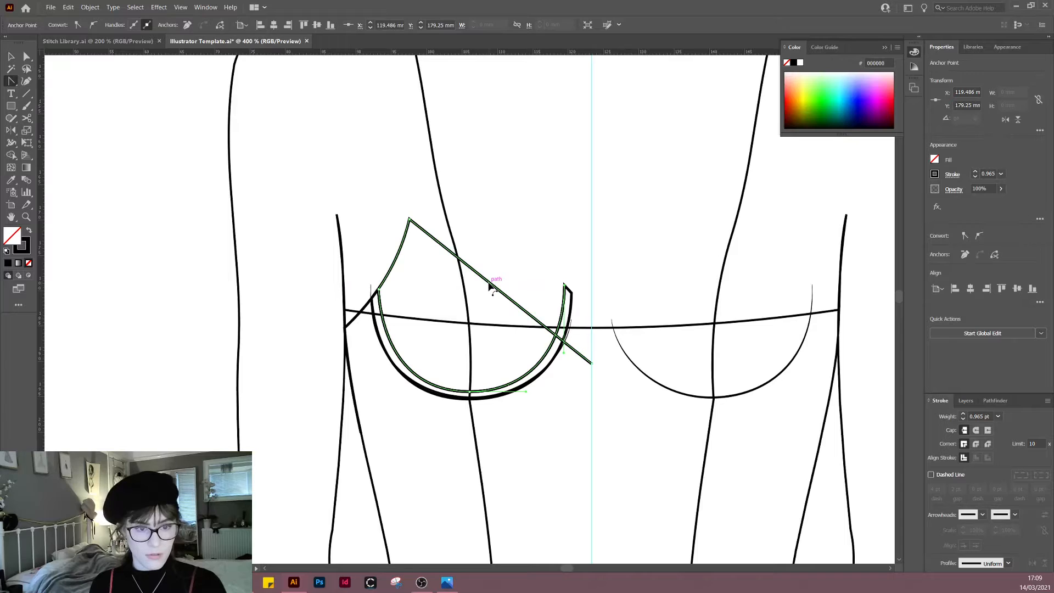
left_click_drag(491, 285, 542, 357)
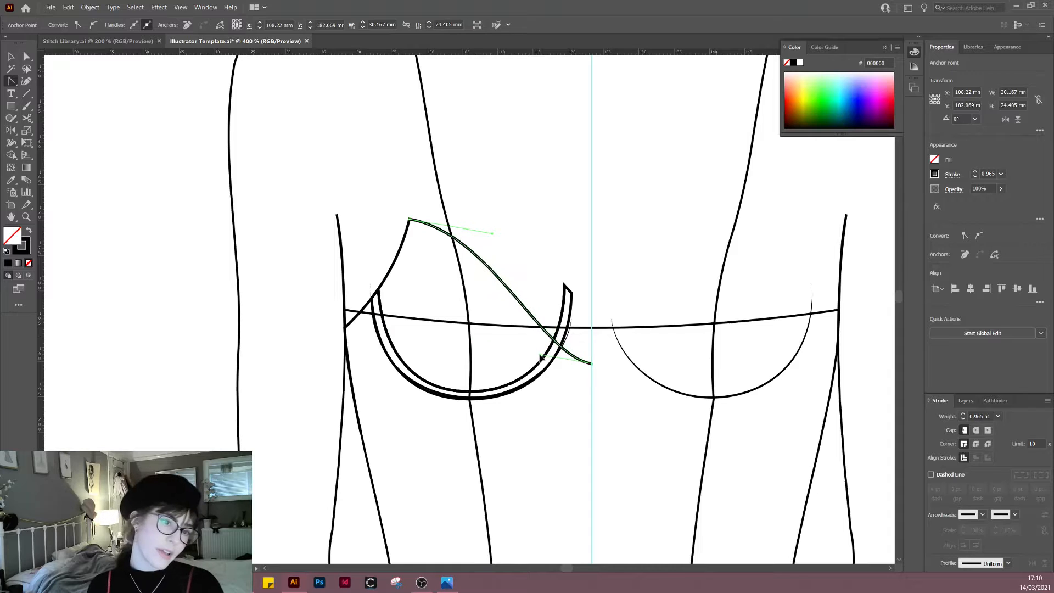
left_click_drag(493, 232, 485, 229)
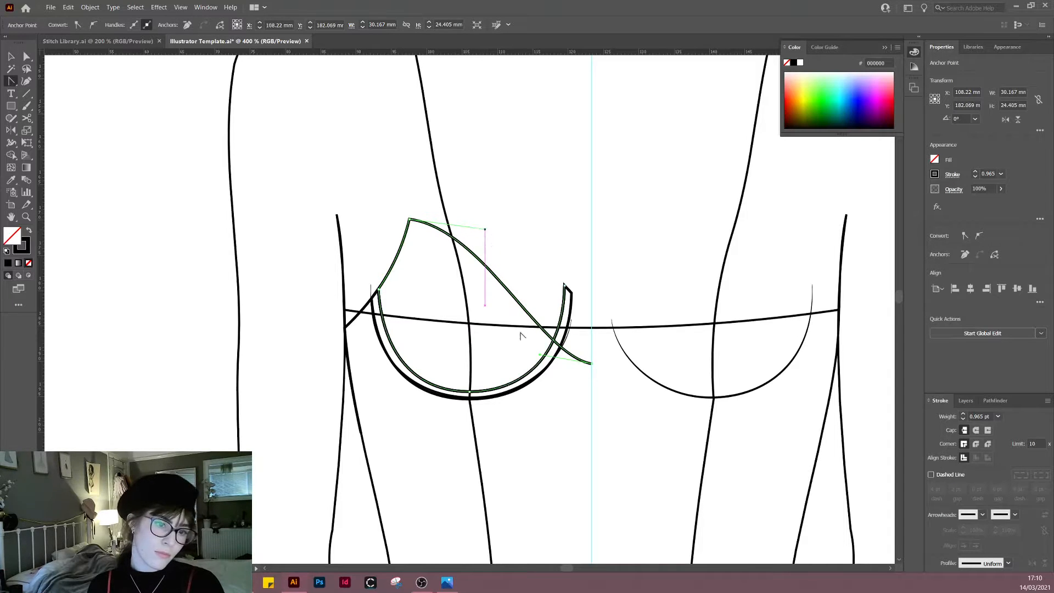
key("v")
left_click(512, 467)
Step: Nudge the neckline's centre front end down by 0.353 mm and make its handle horizontal so the curve meets the guide squarely
left_click_drag(443, 464, 583, 417)
scroll(583, 419, "down", 2)
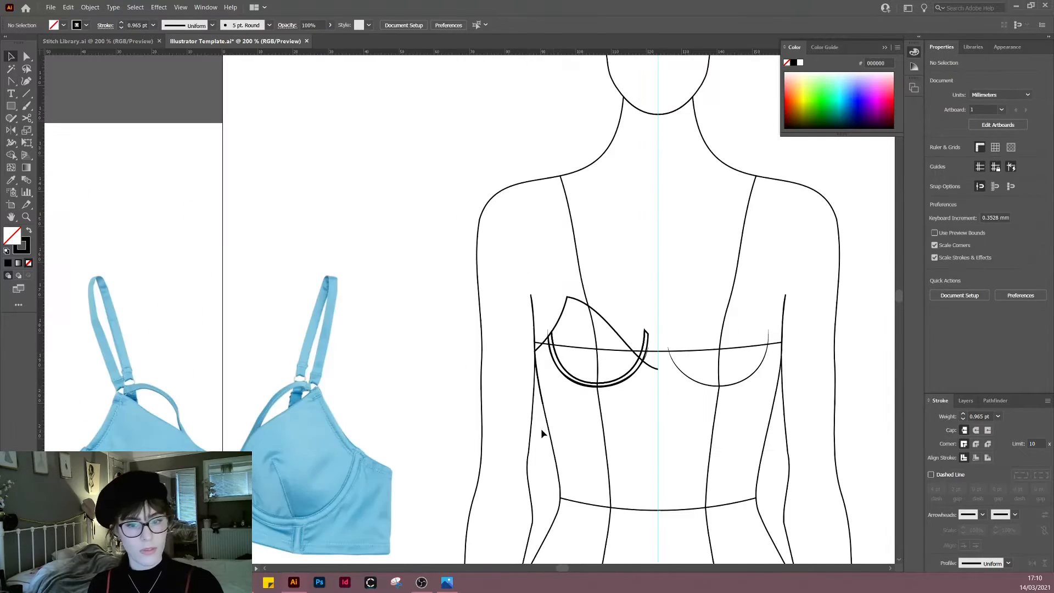
scroll(541, 429, "down", 2)
scroll(559, 370, "right", 3)
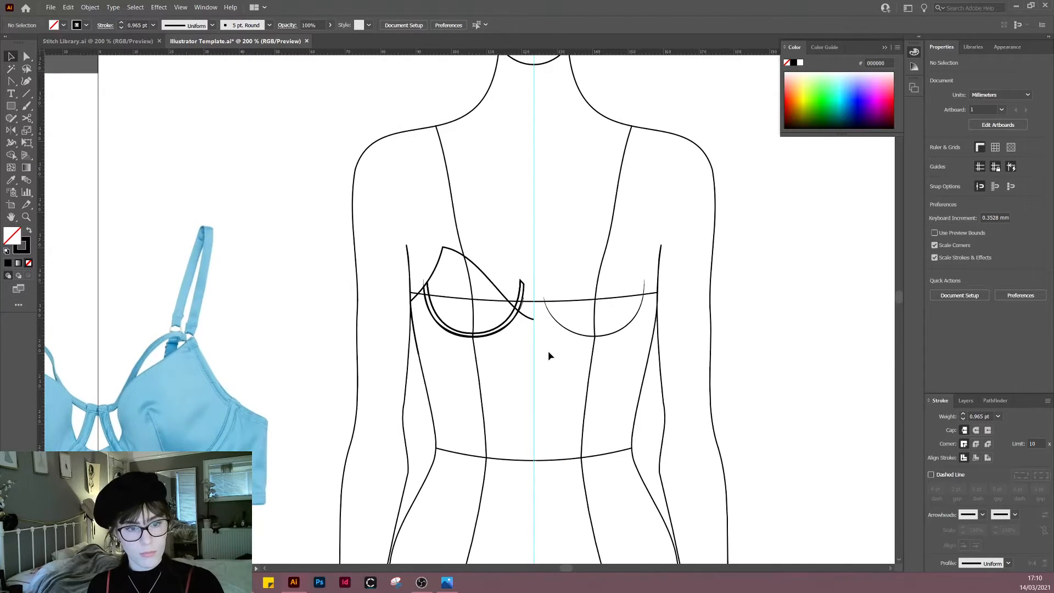
scroll(532, 321, "up", 2)
scroll(536, 305, "up", 2)
key("a")
left_click(530, 309)
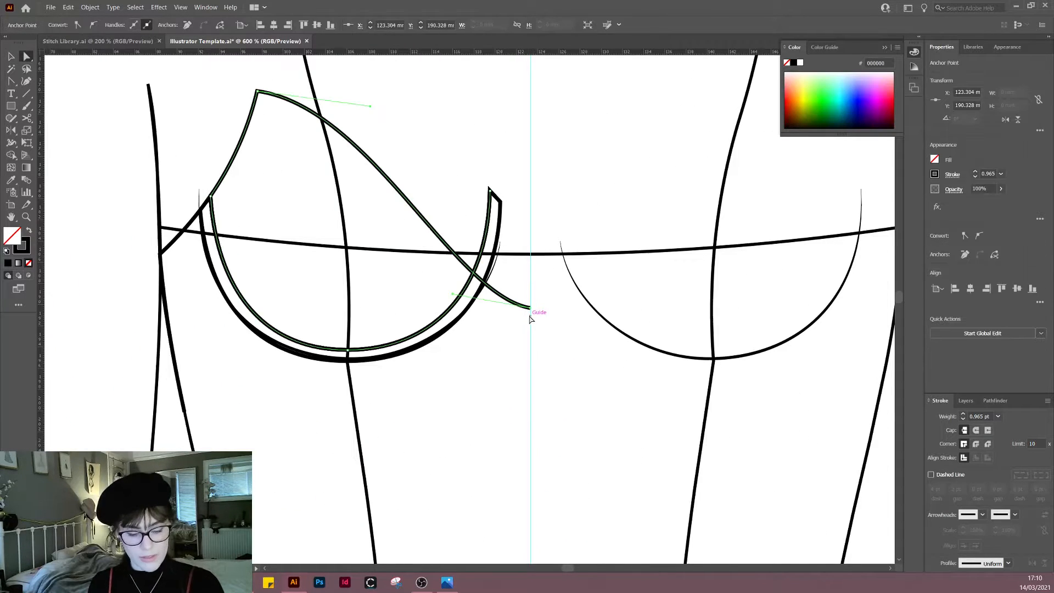
key("Down")
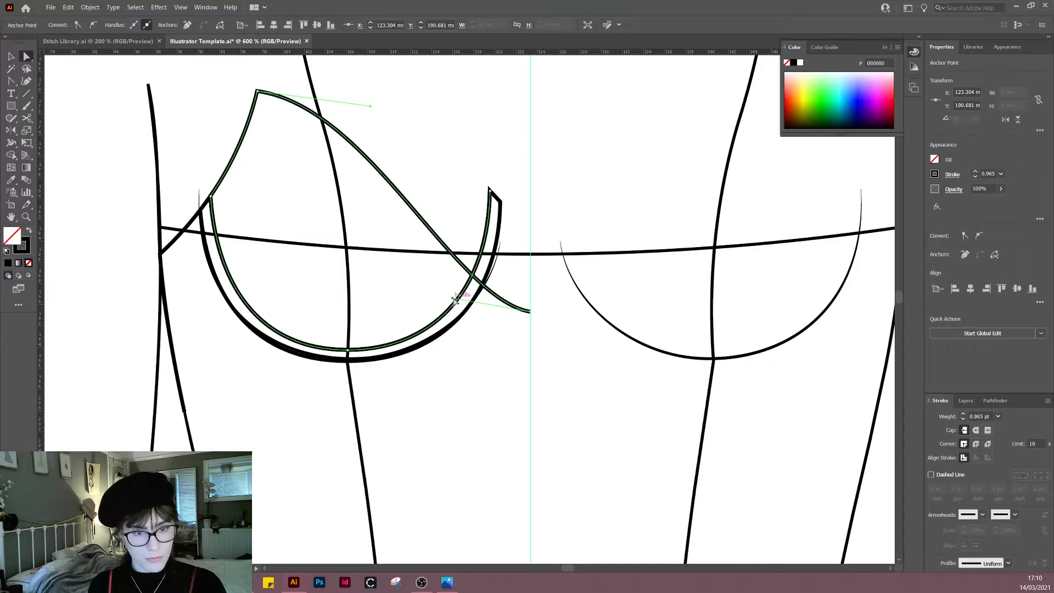
left_click_drag(452, 298, 479, 314)
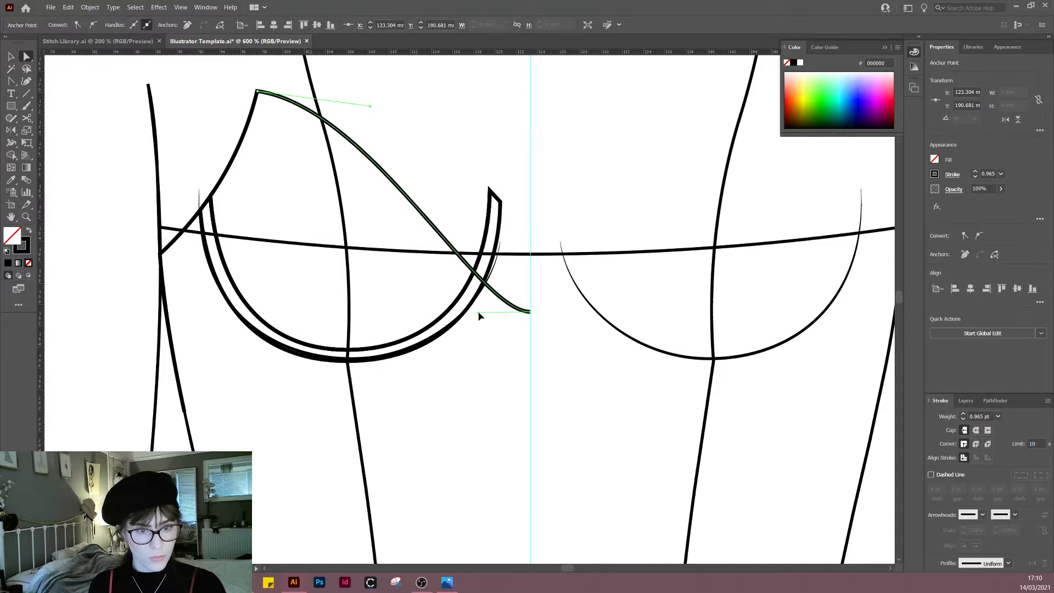
left_click(527, 428)
Step: Cut the cup's neckline where it crosses the inner edge of the left-hand underwire channel with the Scissors tool
scroll(510, 417, "down", 3)
left_click_drag(483, 436, 542, 400)
key("v")
scroll(572, 341, "up", 2)
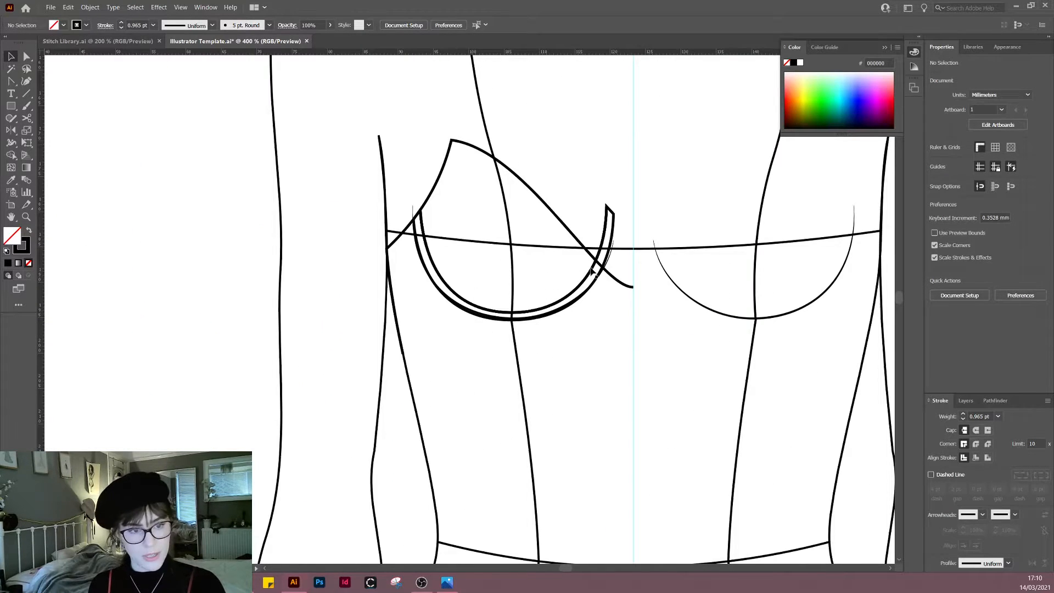
left_click(567, 232)
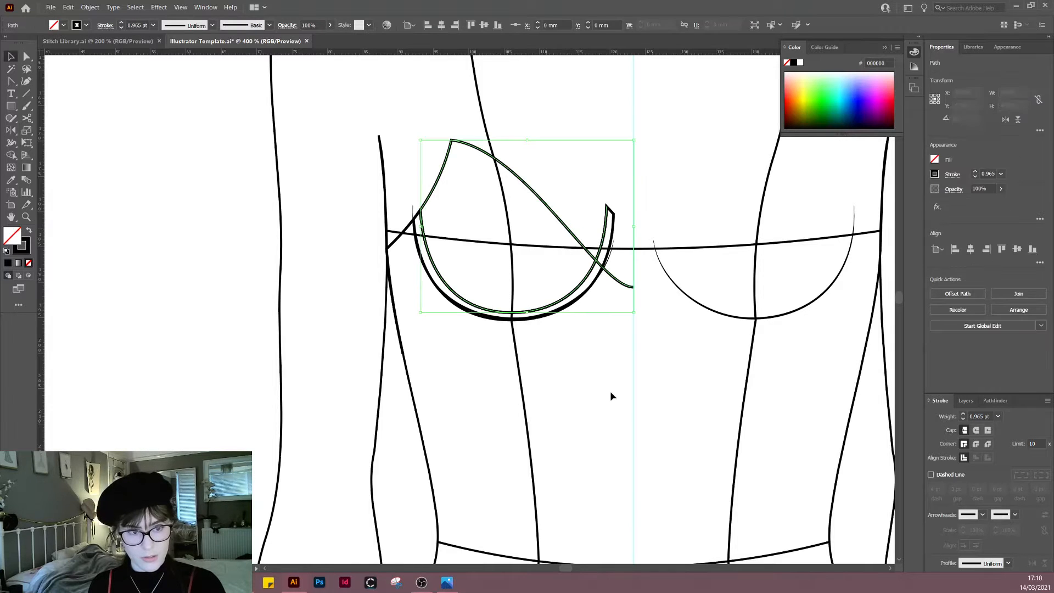
scroll(604, 374, "down", 1)
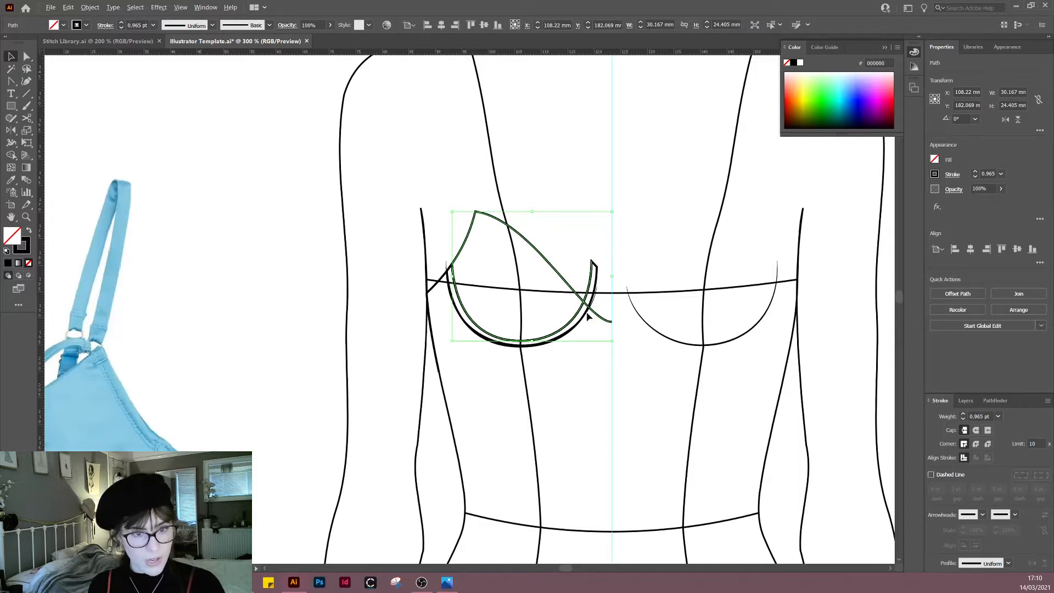
scroll(587, 316, "up", 2)
key("c")
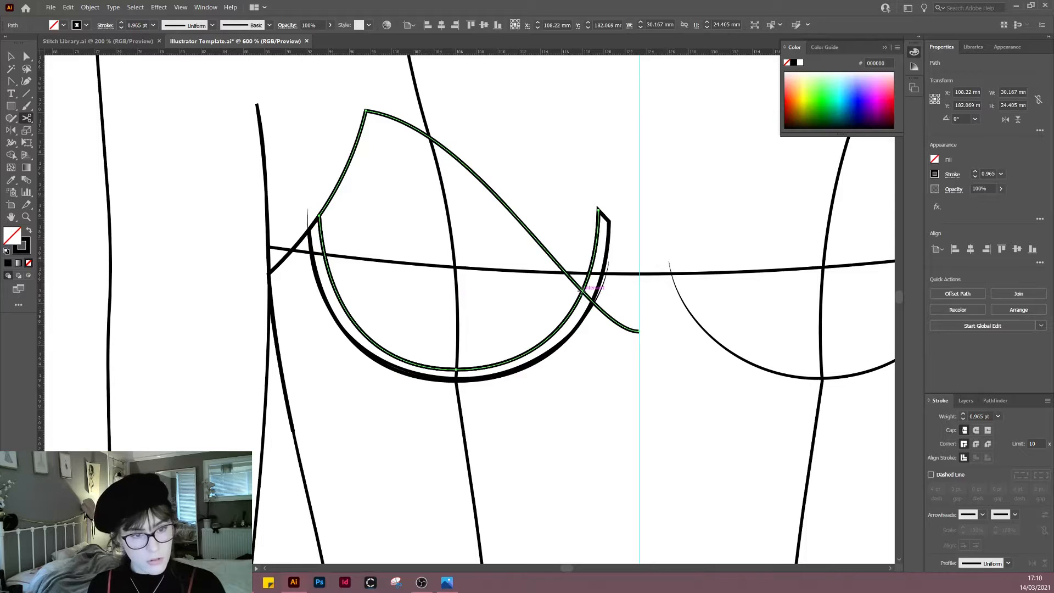
left_click(582, 290)
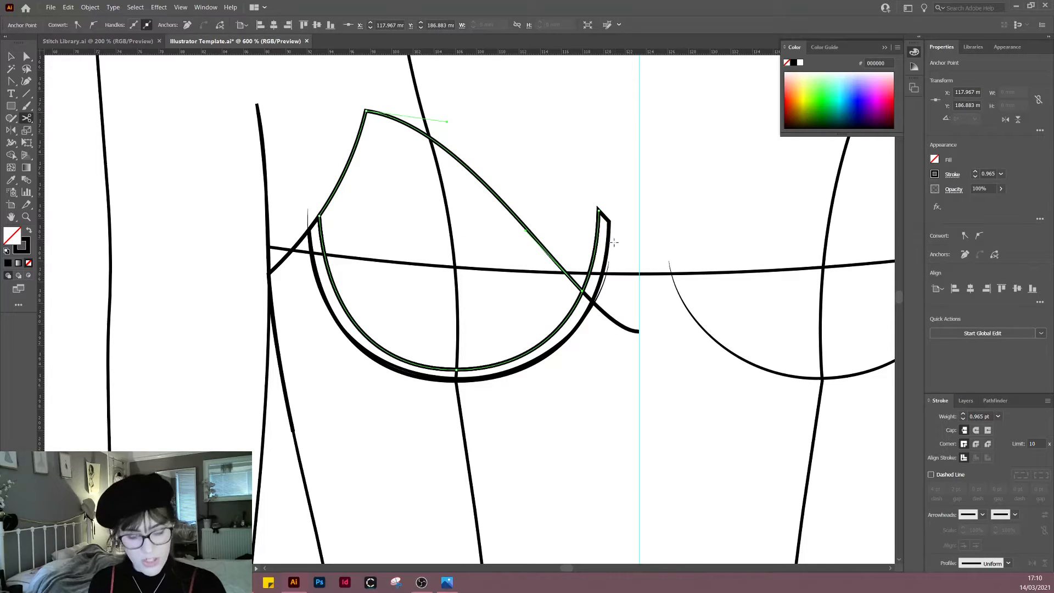
key("Delete")
key("Delete")
key("ctrl+z")
key("ctrl+z")
key("ctrl+z")
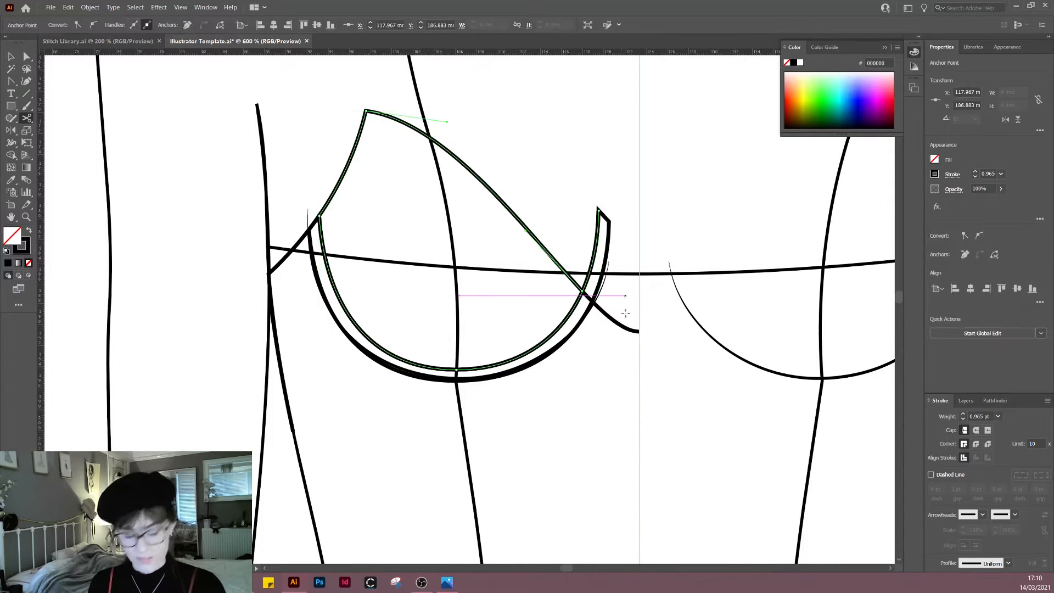
Step: Try to cut the cup outline's lower curve at its crossing with the neckline using the Scissors tool
key("a")
left_click(648, 300)
left_click(591, 263)
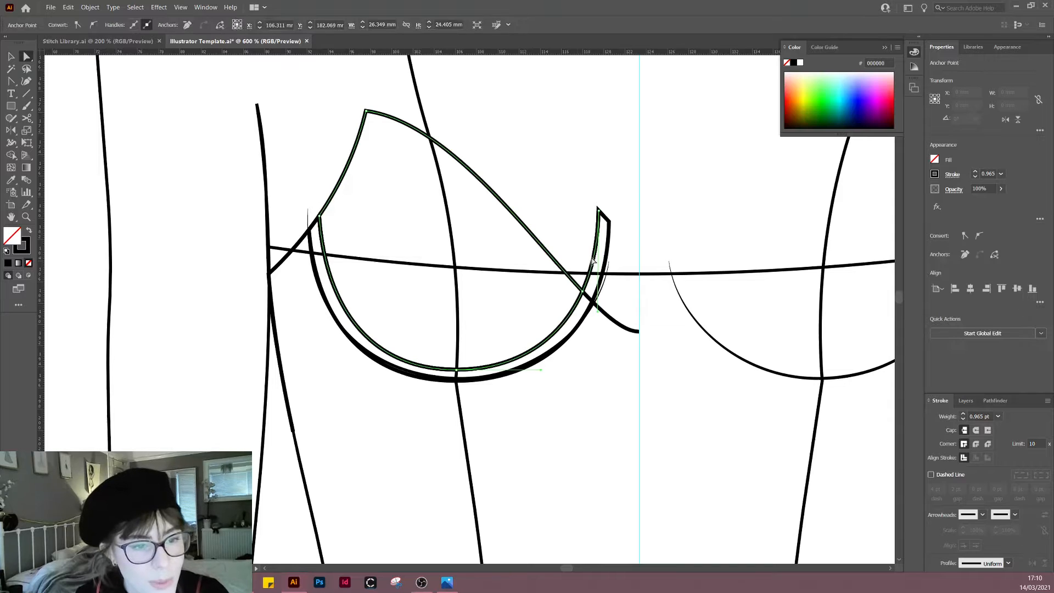
scroll(585, 282, "up", 1)
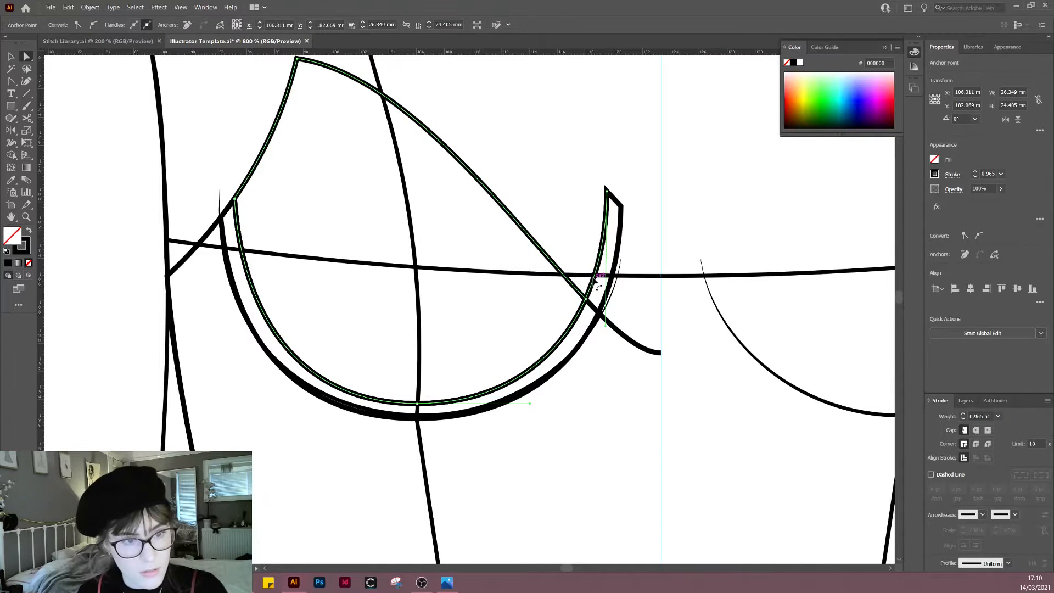
key("c")
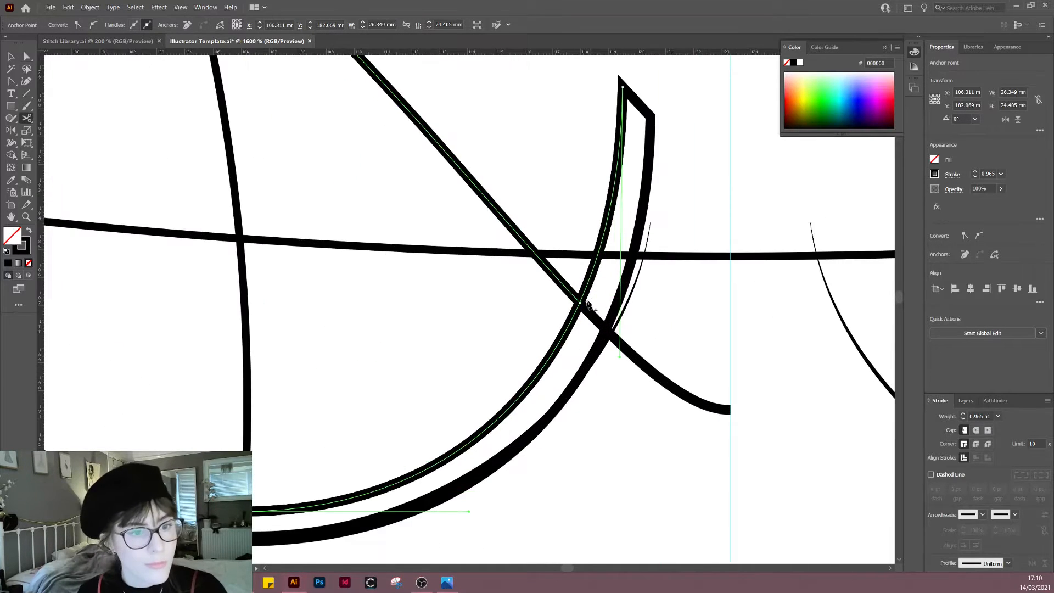
scroll(587, 299, "up", 2)
left_click(580, 301)
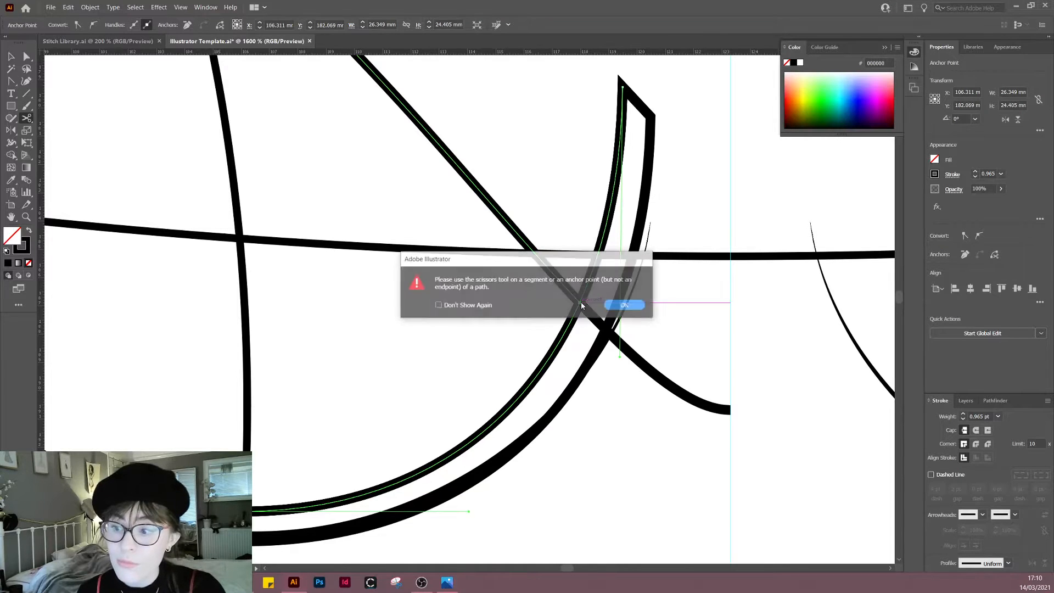
left_click(631, 304)
key("a")
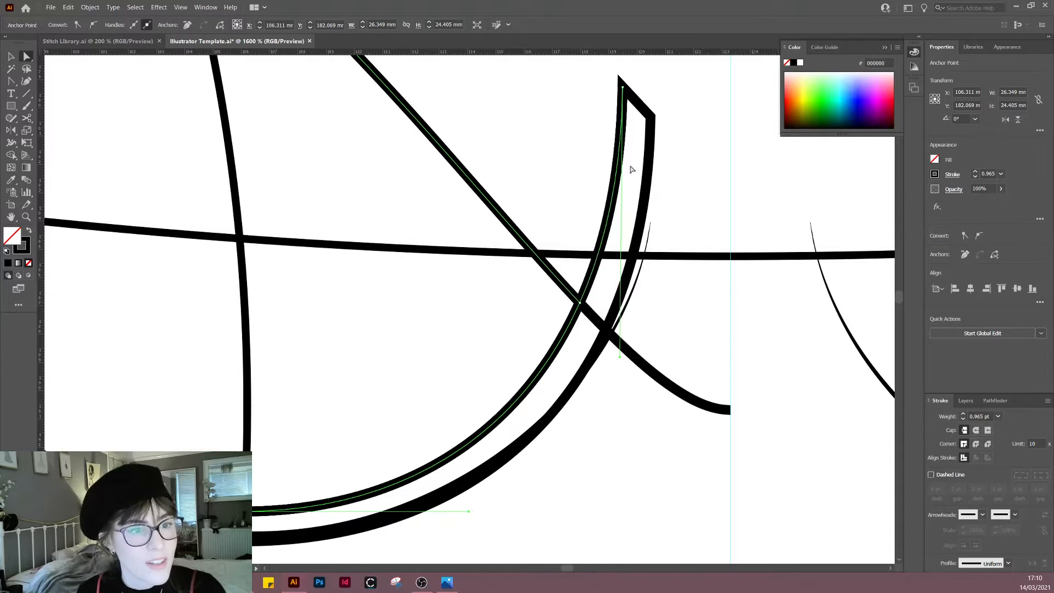
Step: Nudge the cup neckline's cut end up by 0.353 mm and cut the cup outline's lower curve at the crossing with the Scissors tool
left_click(680, 388)
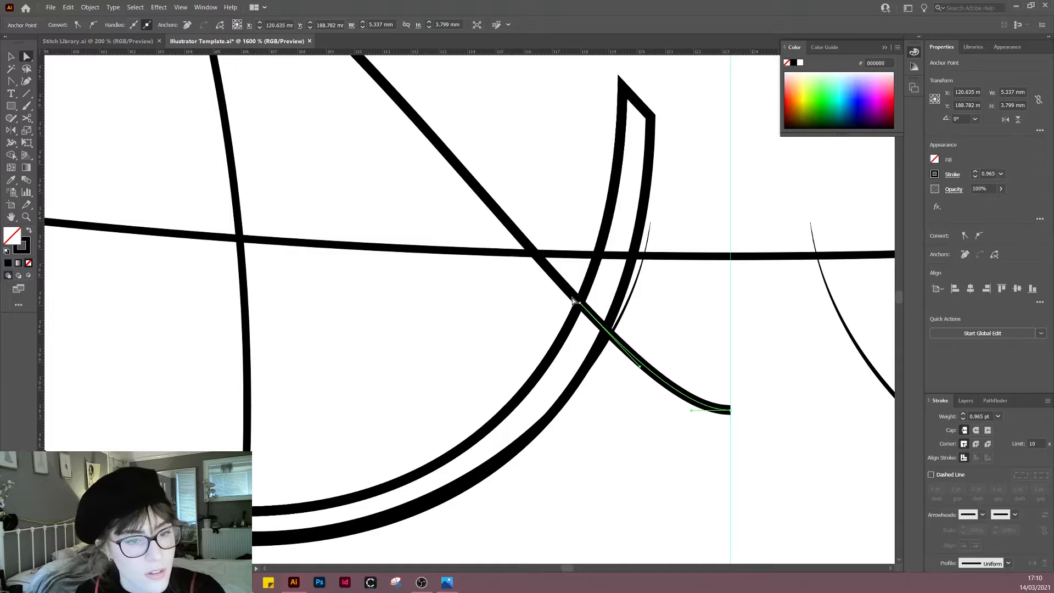
left_click_drag(570, 291, 586, 310)
left_click(592, 314, "shift")
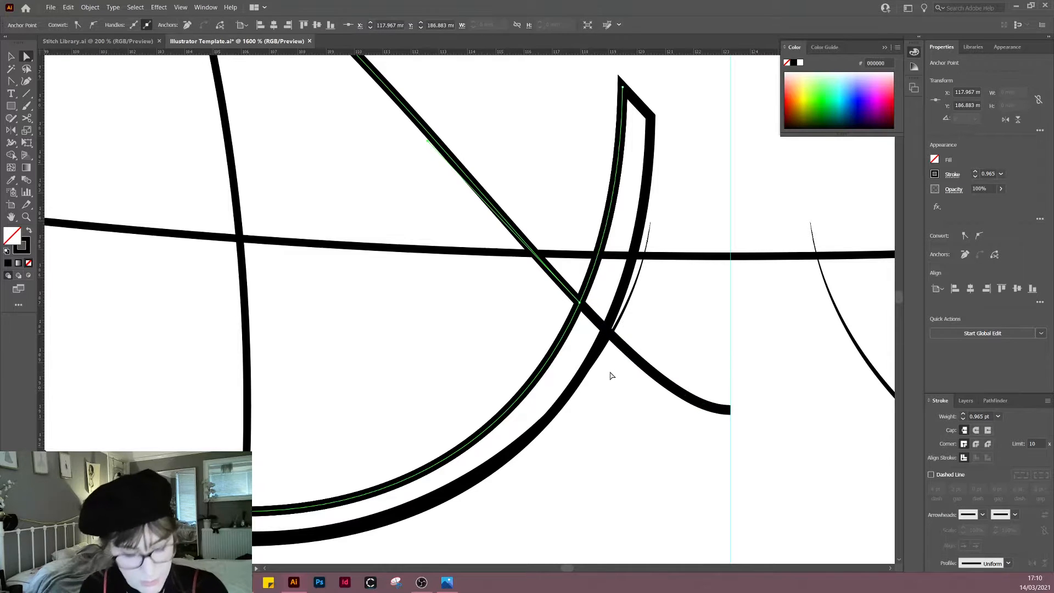
key("Up")
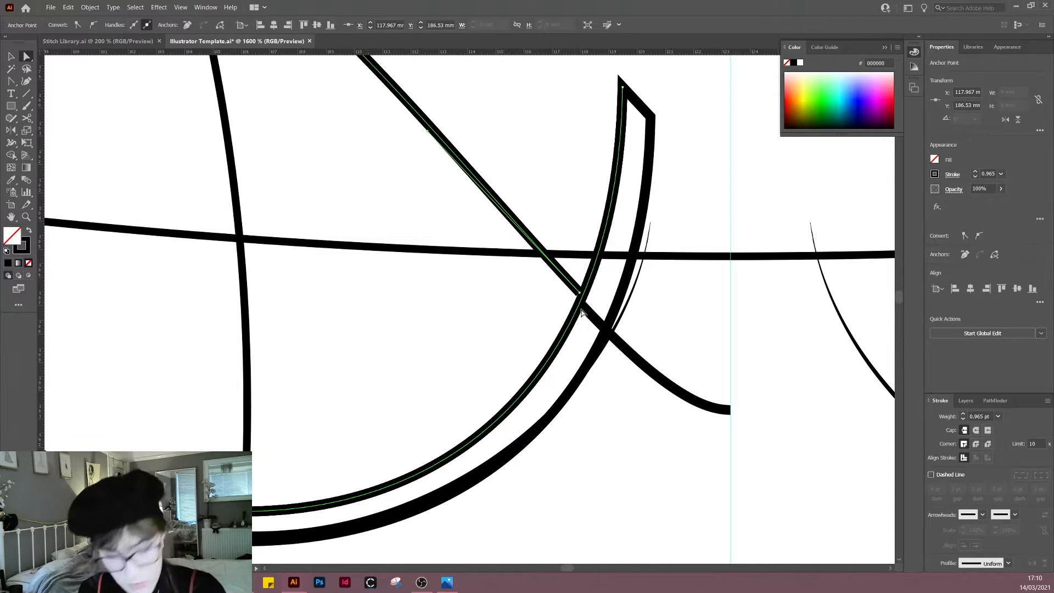
key("c")
left_click(580, 303)
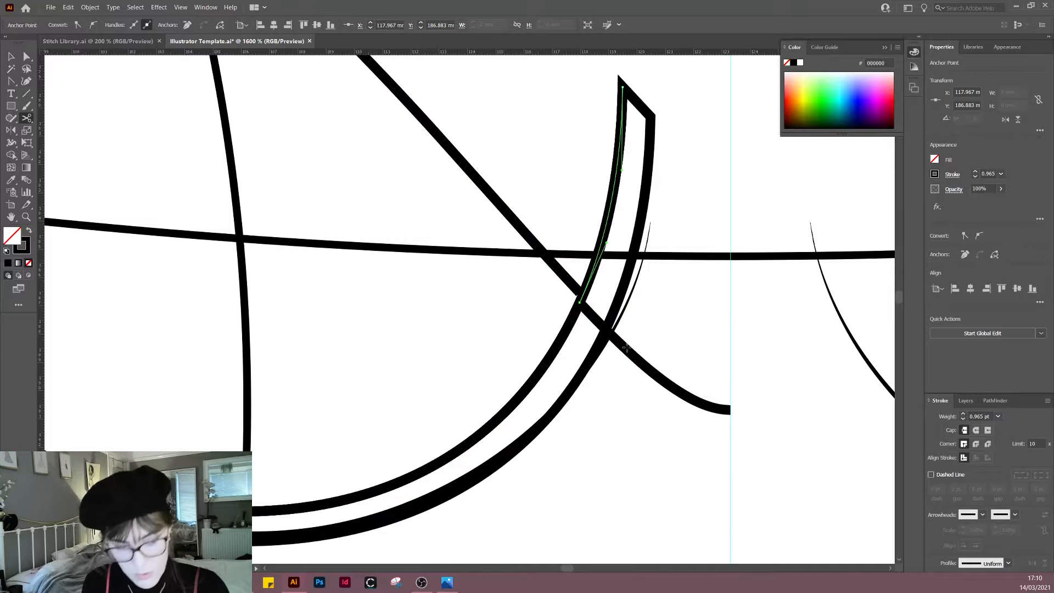
Step: Move the cup's neckline end back to the crossing and join it with the lower curve to close the cup outline
key("a")
left_click(580, 300)
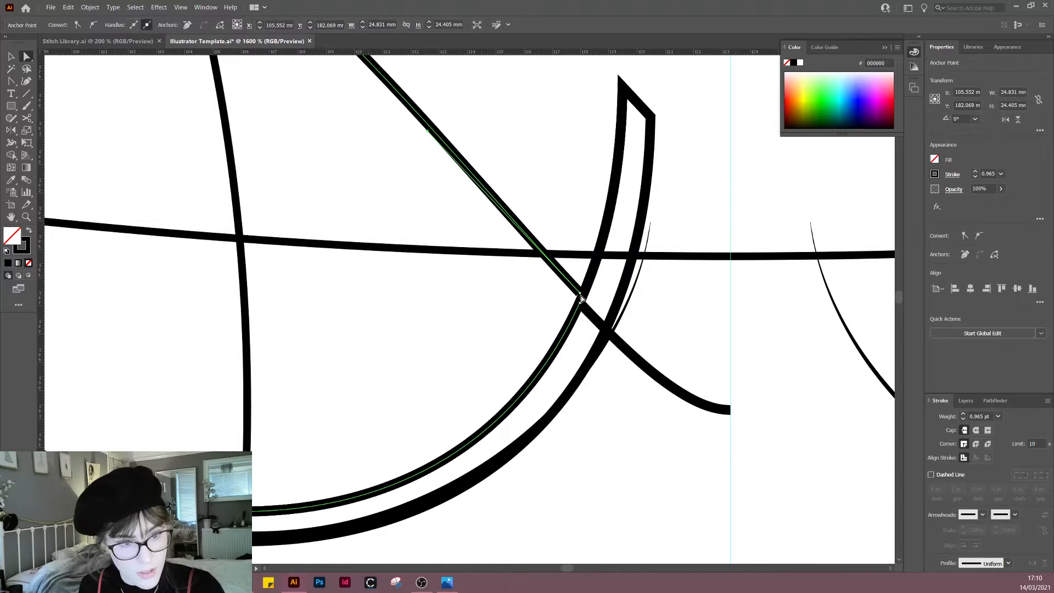
key("ctrl+j")
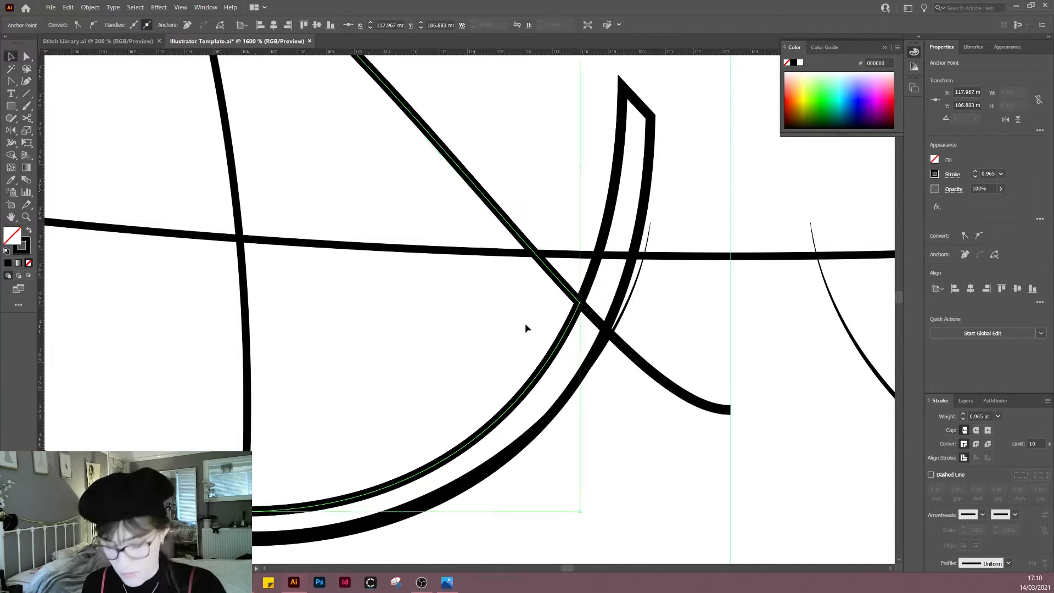
left_click(524, 324)
scroll(523, 325, "down", 2)
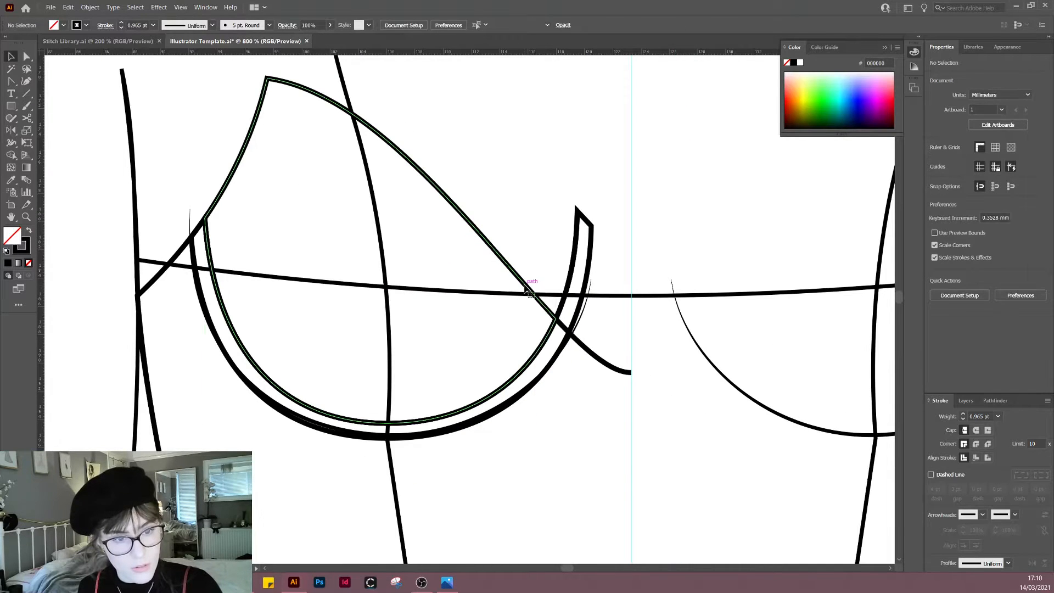
right_click(530, 286)
left_click(610, 347)
left_click(701, 313)
scroll(738, 433, "down", 4)
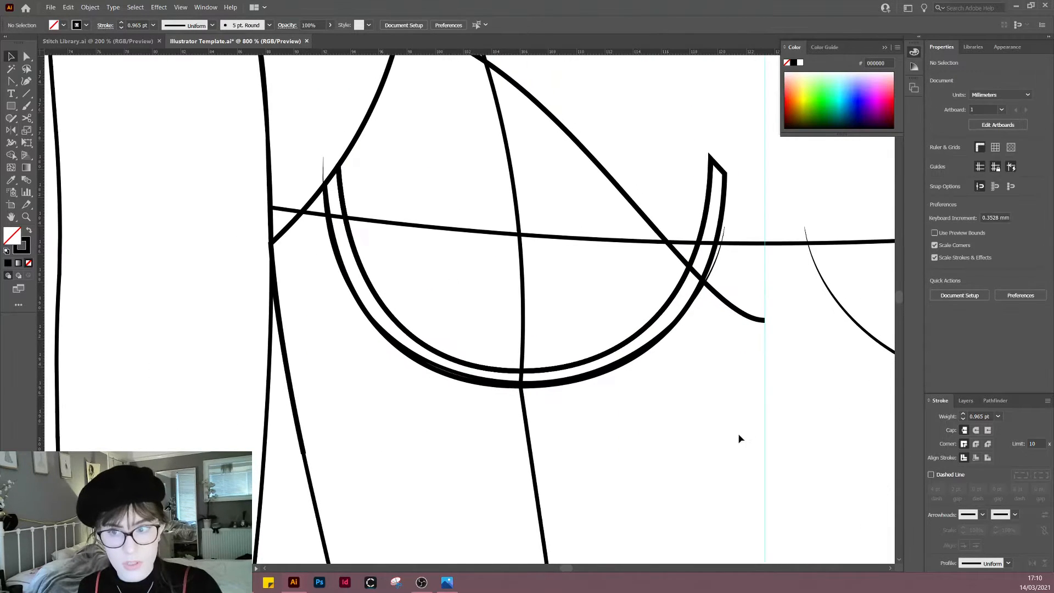
left_click_drag(651, 454, 663, 369)
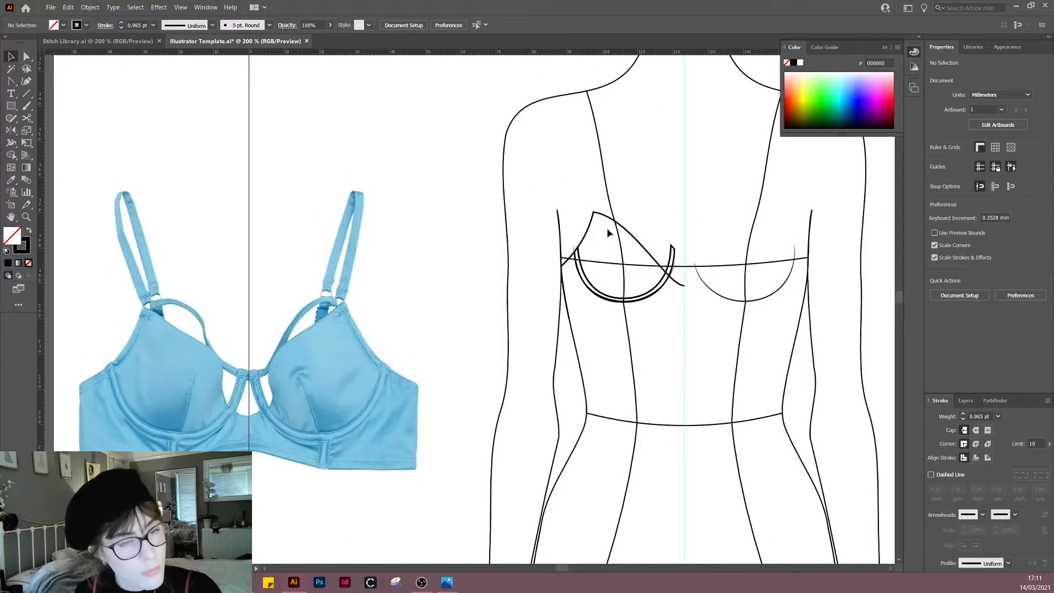
Step: Cut the side panel's underwire line where it meets the neckline with the Scissors tool and delete the excess above the cut
key("a")
left_click_drag(655, 412, 589, 381)
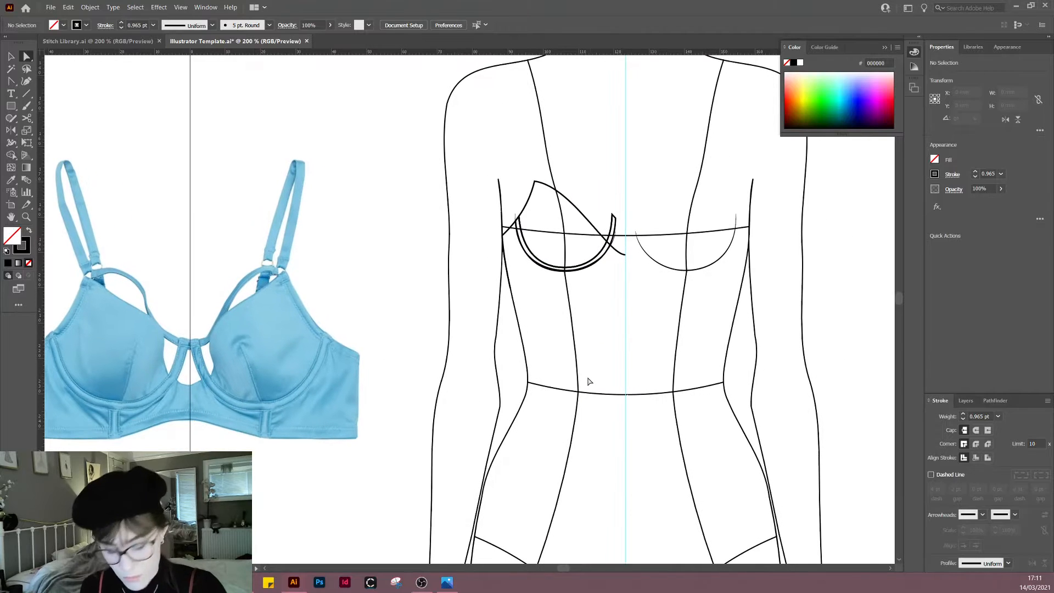
key("v")
left_click(523, 275)
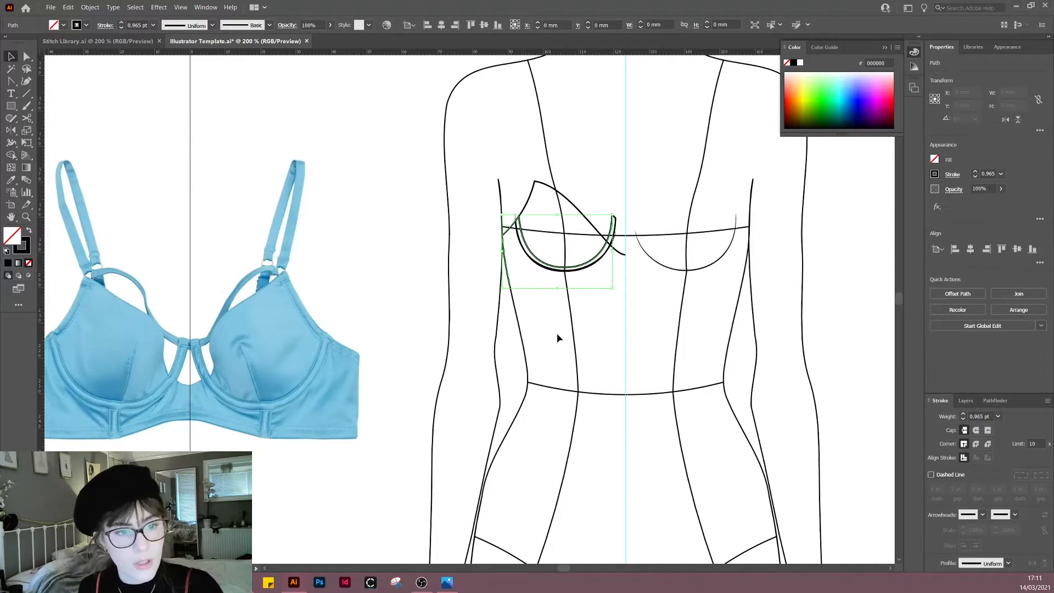
left_click_drag(556, 340, 647, 357)
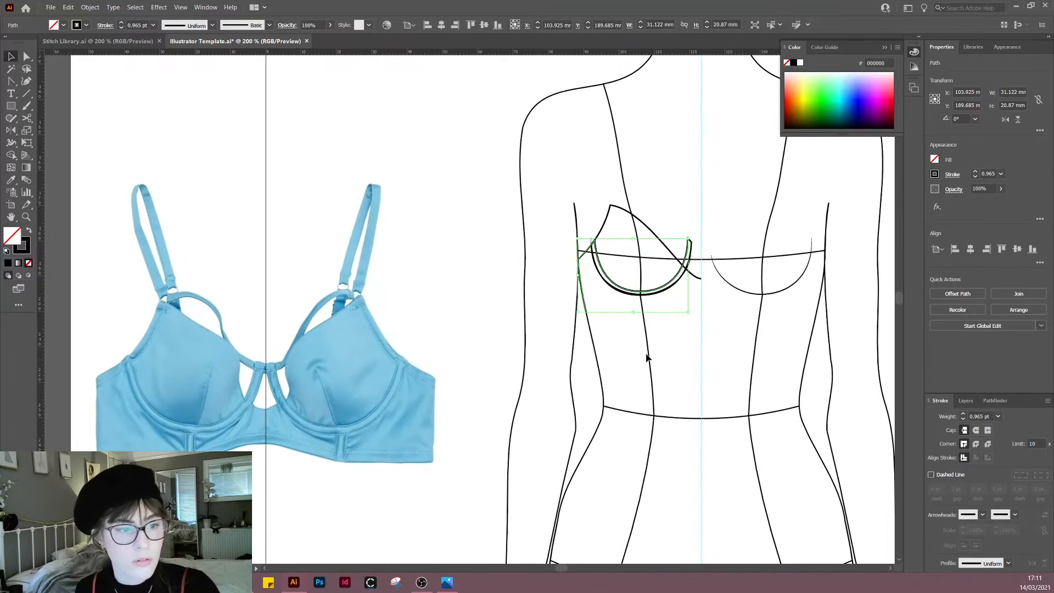
scroll(693, 295, "up", 3)
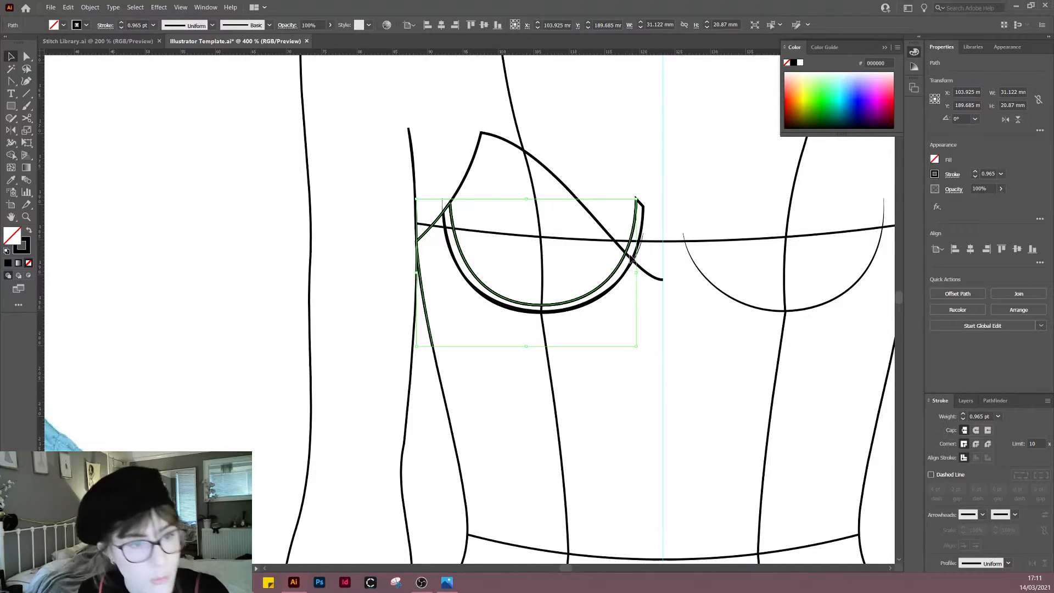
key("c")
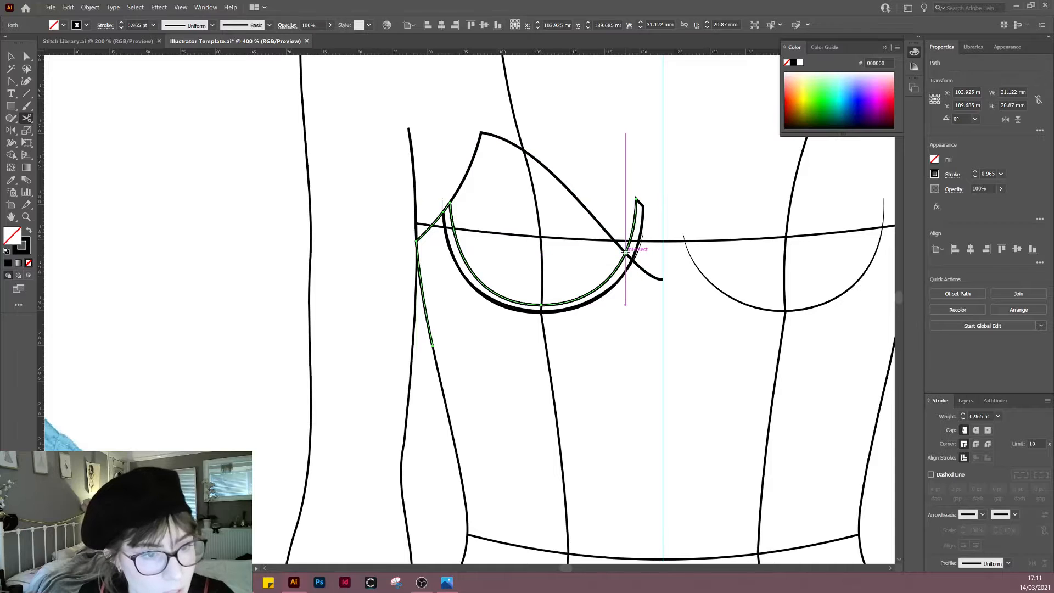
left_click(626, 250)
key("ctrl+shift+a")
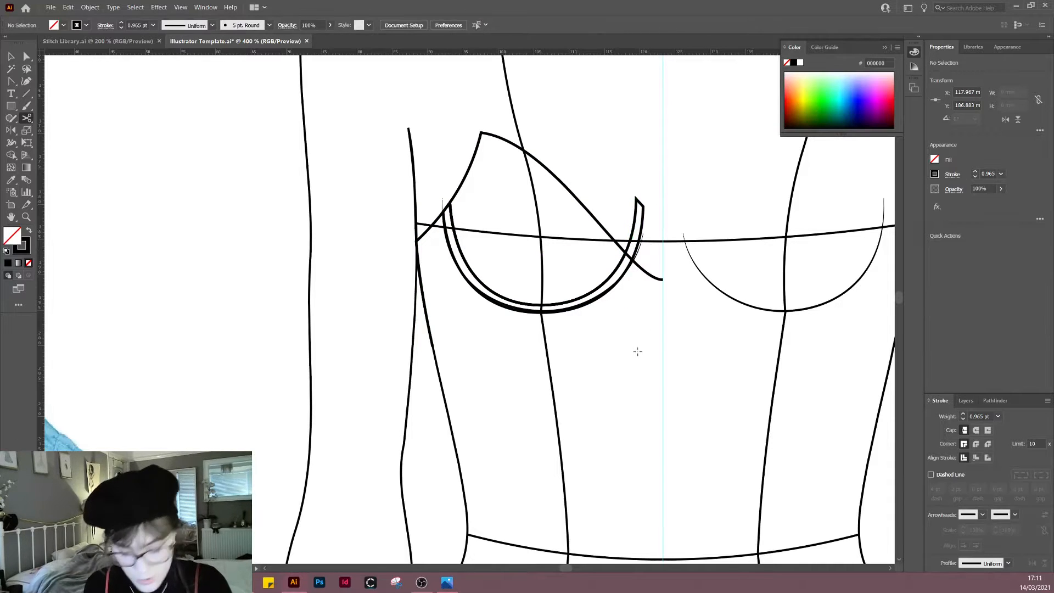
key("v")
left_click_drag(624, 324, 713, 305)
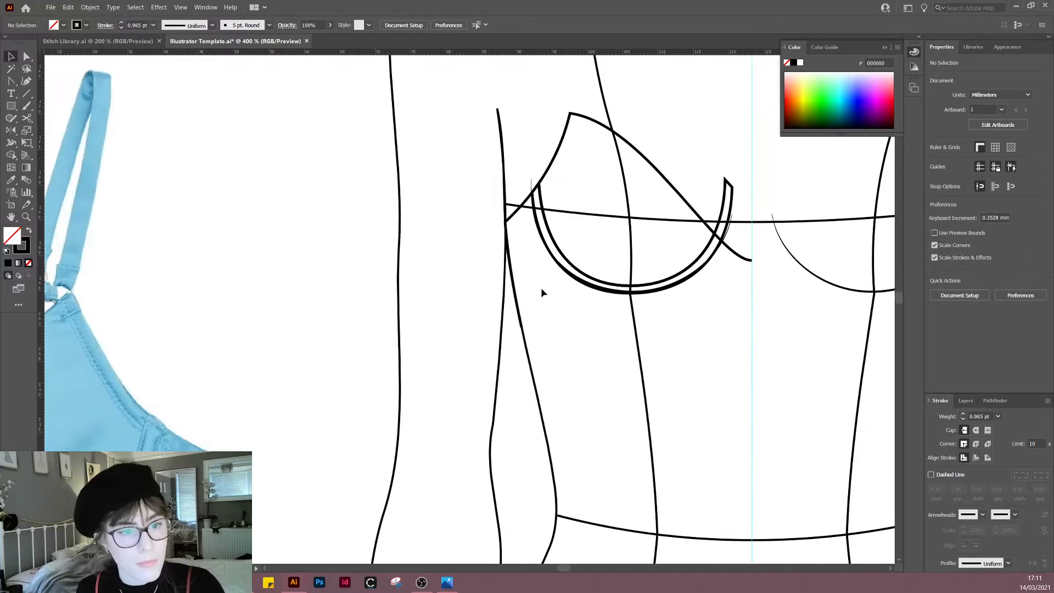
Step: Join the side and underwire path with the short neckline piece that runs to the centre front guide
left_click(516, 297)
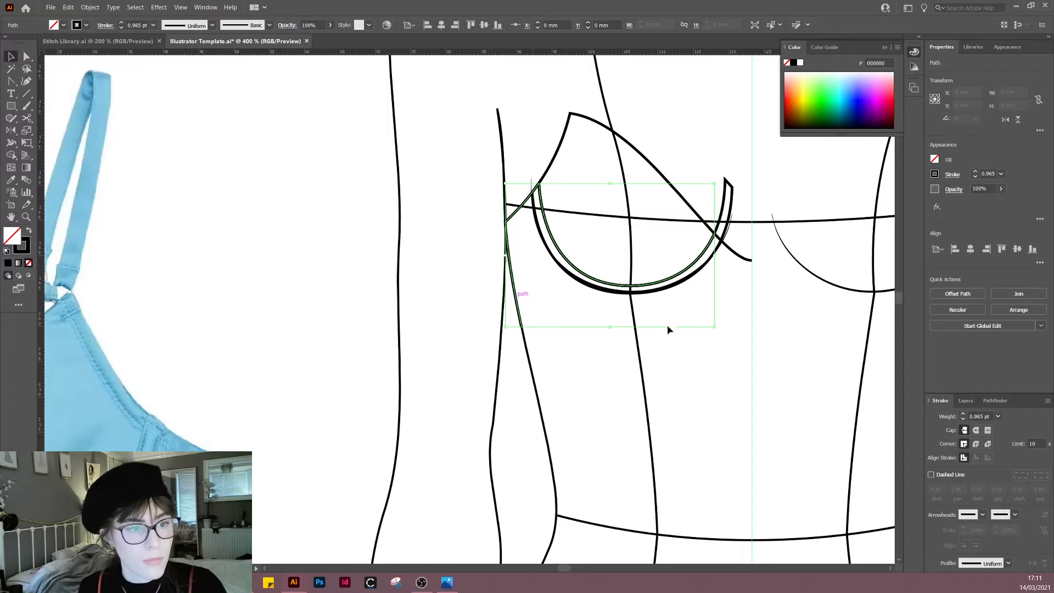
left_click(739, 257, "shift")
right_click(737, 297)
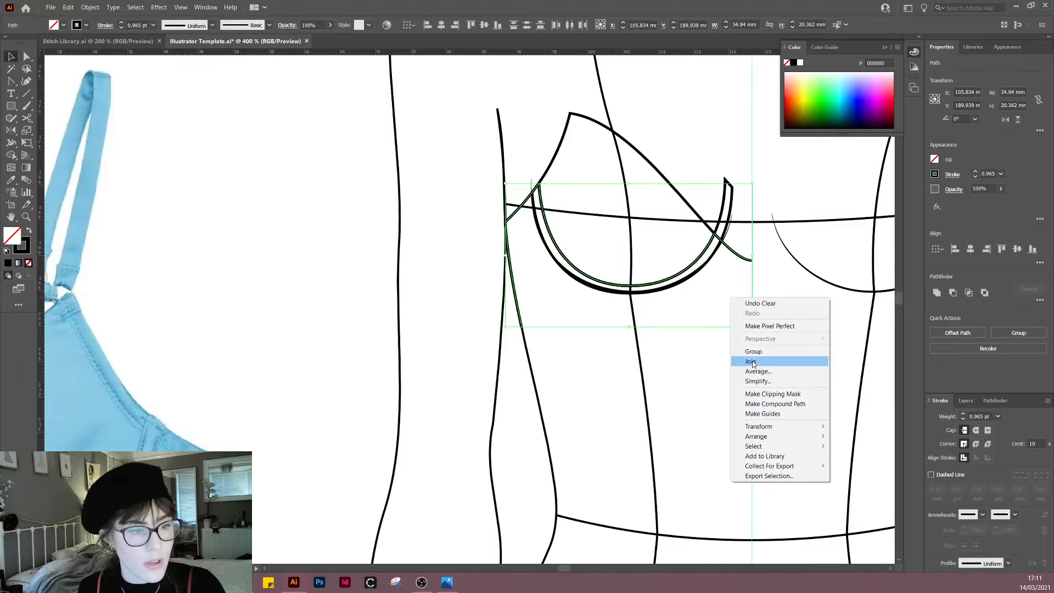
left_click(745, 357)
left_click_drag(745, 357, 748, 339)
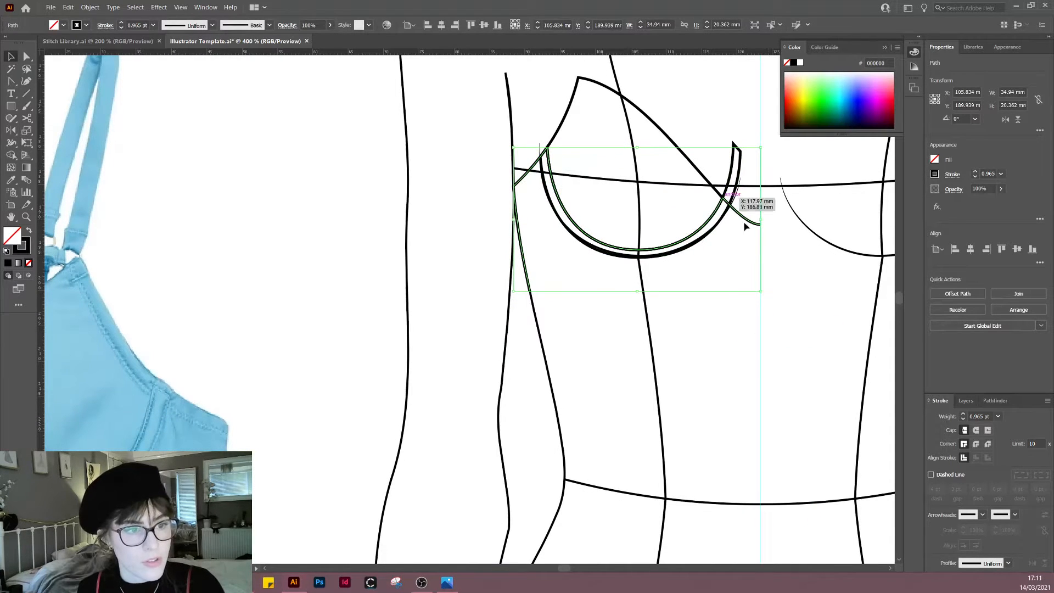
Step: Reflect a copy of the joined side and underwire path across the centre front guide
scroll(446, 407, "down", 4)
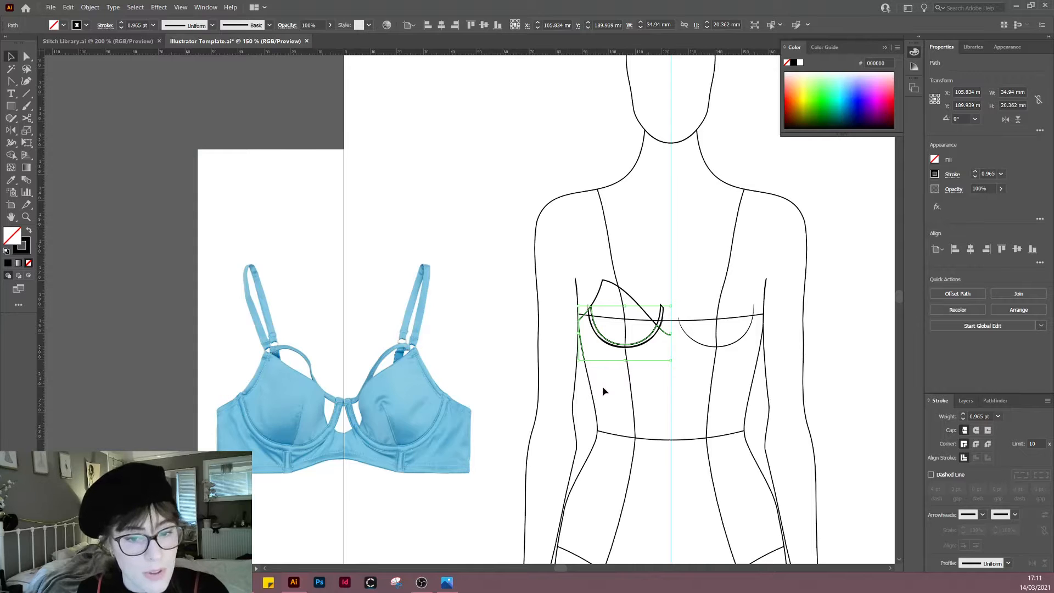
left_click(597, 357)
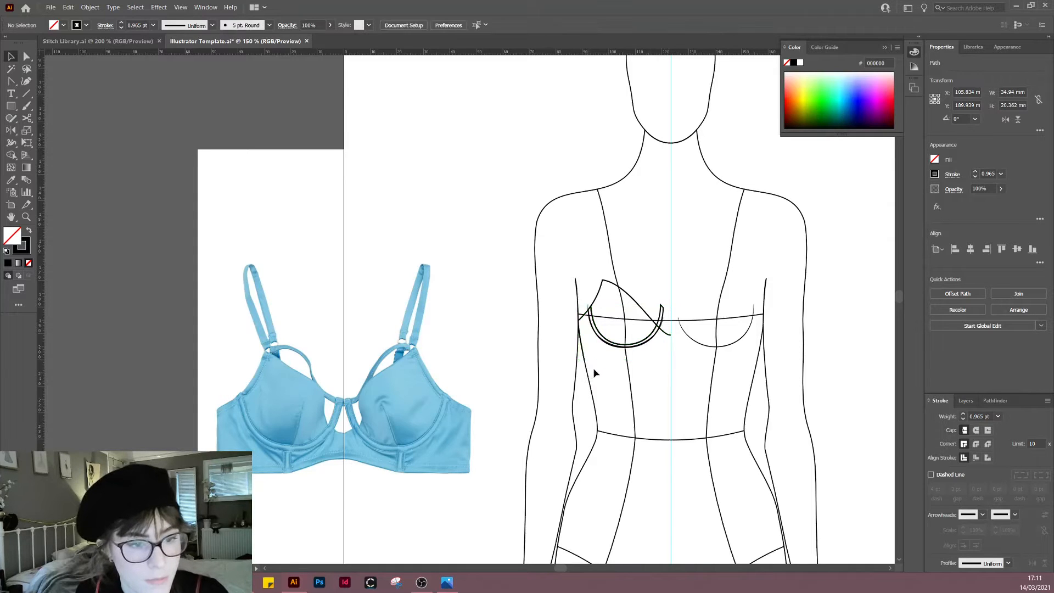
left_click_drag(598, 357, 598, 357)
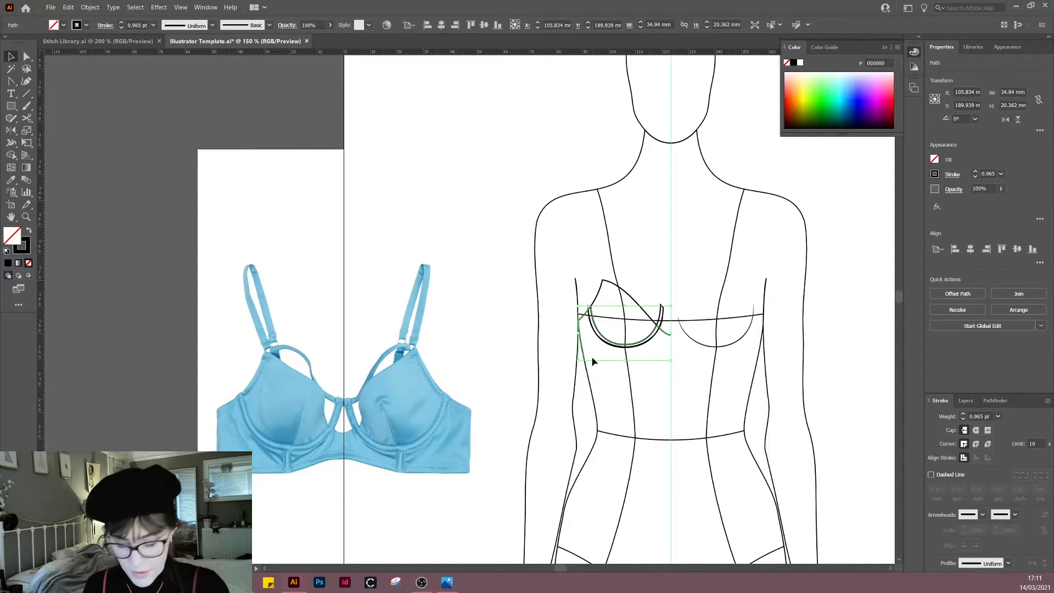
key("o")
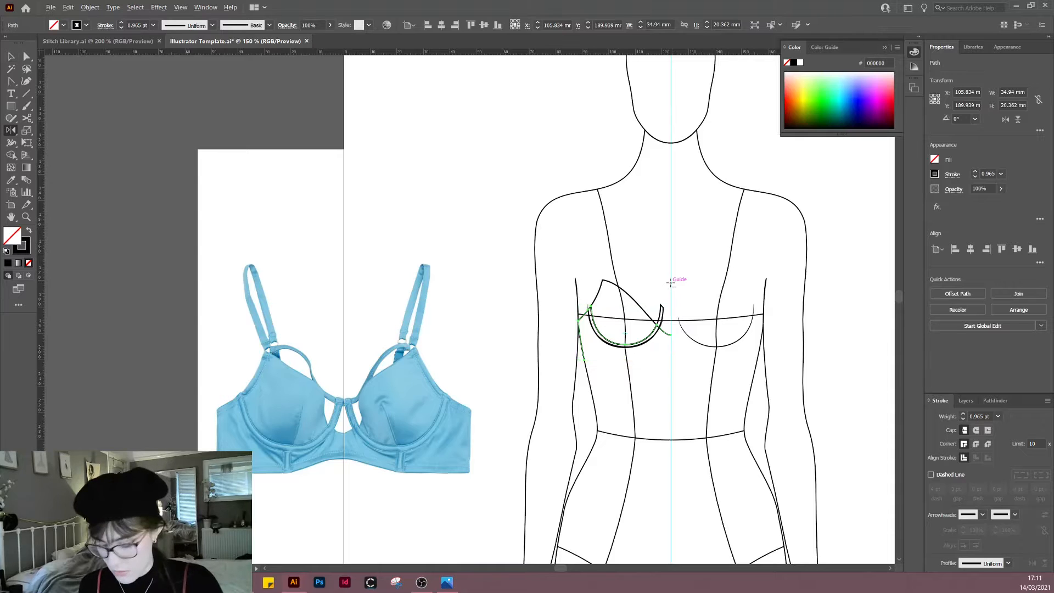
left_click(671, 283, "alt")
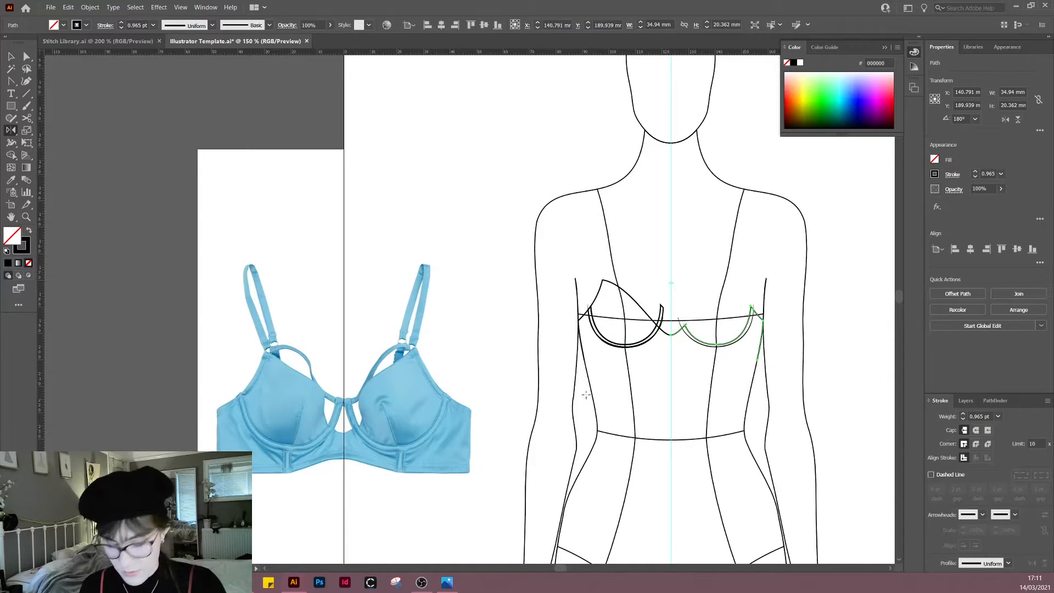
Step: Join the left band path and its mirrored copy at the centre front neckline and across the hem to close the band
key("v")
left_click_drag(565, 376, 766, 360)
right_click(765, 363)
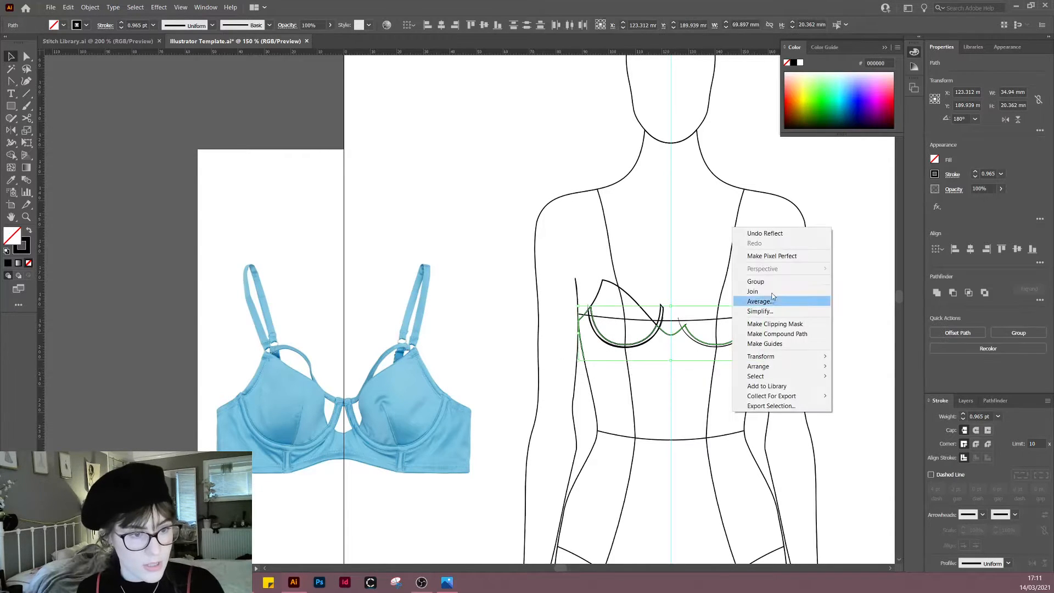
left_click(753, 291)
right_click(684, 197)
left_click(714, 283)
left_click(716, 433)
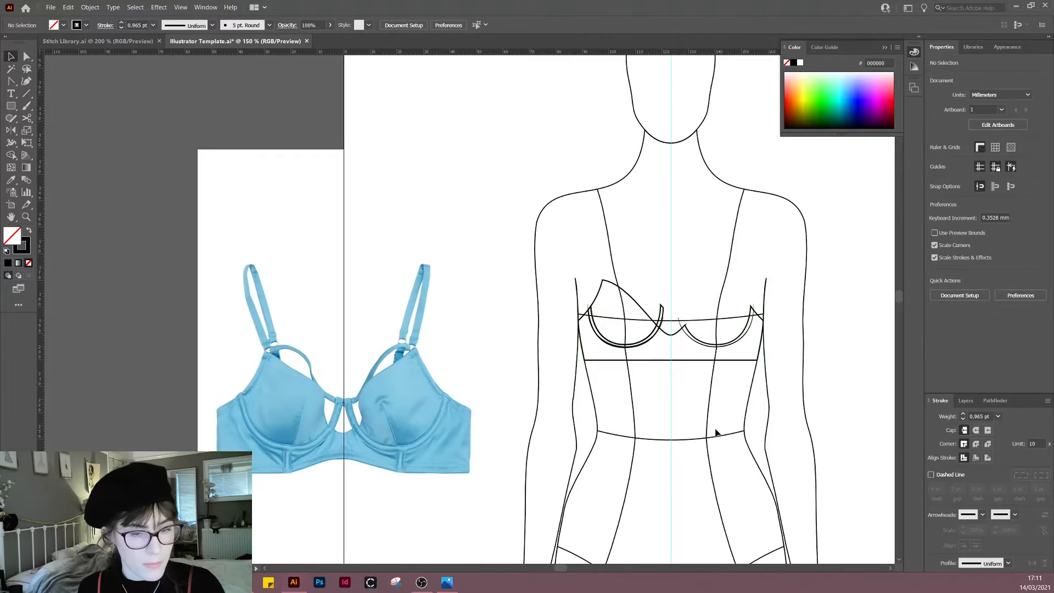
Step: Bend the band's straight hem slightly upward at centre front and add an anchor point where it crosses each princess line
scroll(715, 434, "right", 3)
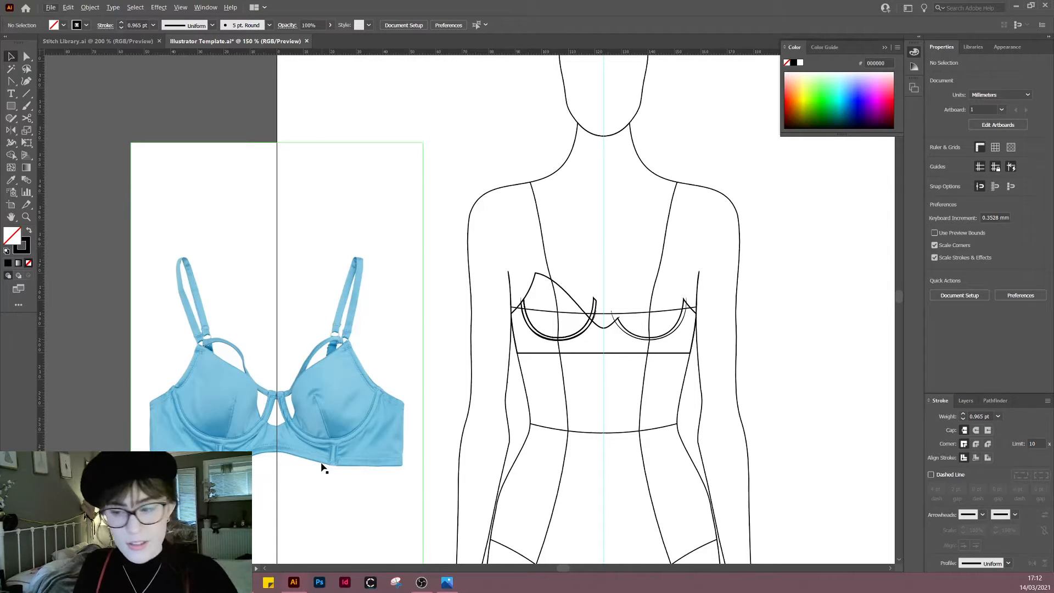
left_click_drag(593, 372, 547, 345)
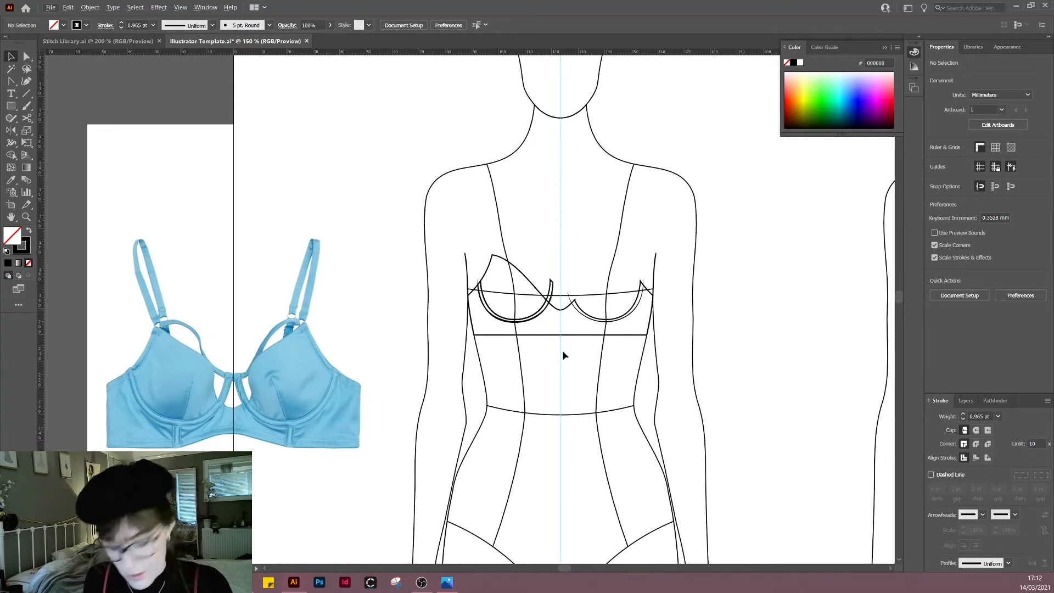
key("shift+c")
left_click(558, 365)
key("shift+c")
scroll(561, 351, "up", 1)
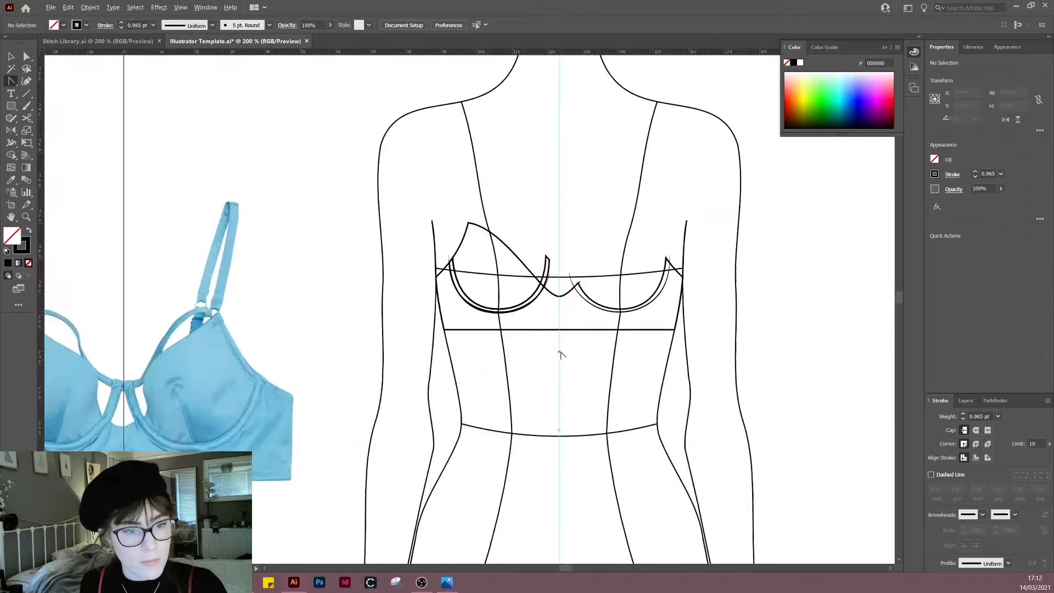
scroll(560, 354, "up", 2)
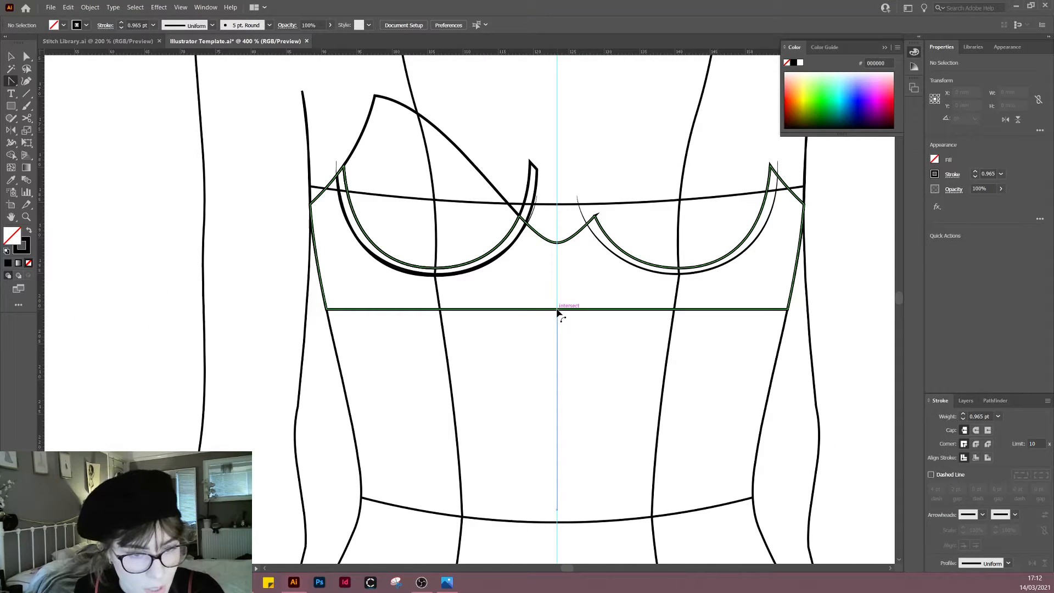
left_click_drag(558, 311, 560, 306)
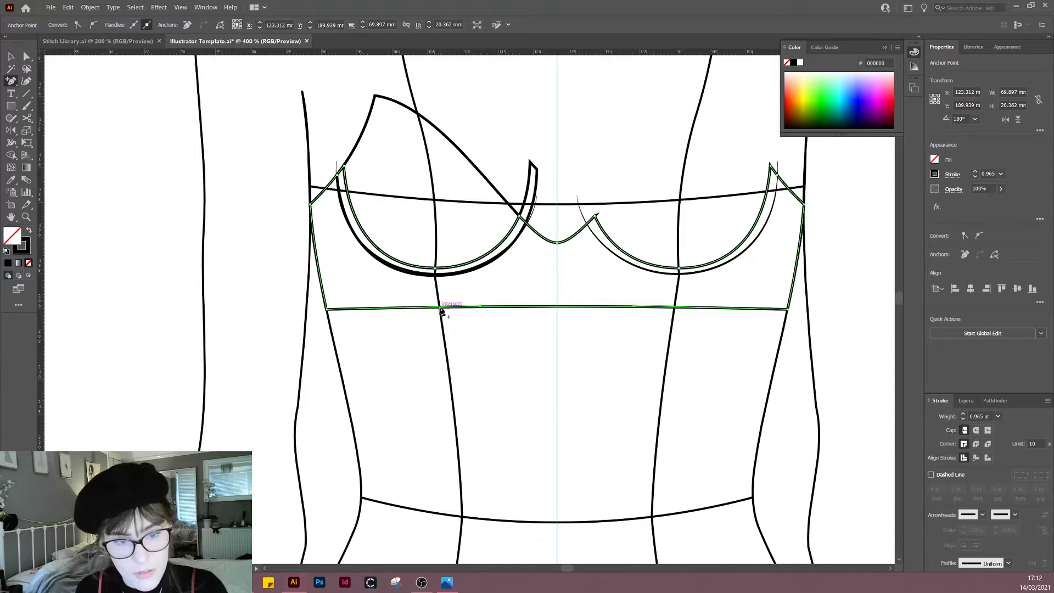
left_click(441, 309)
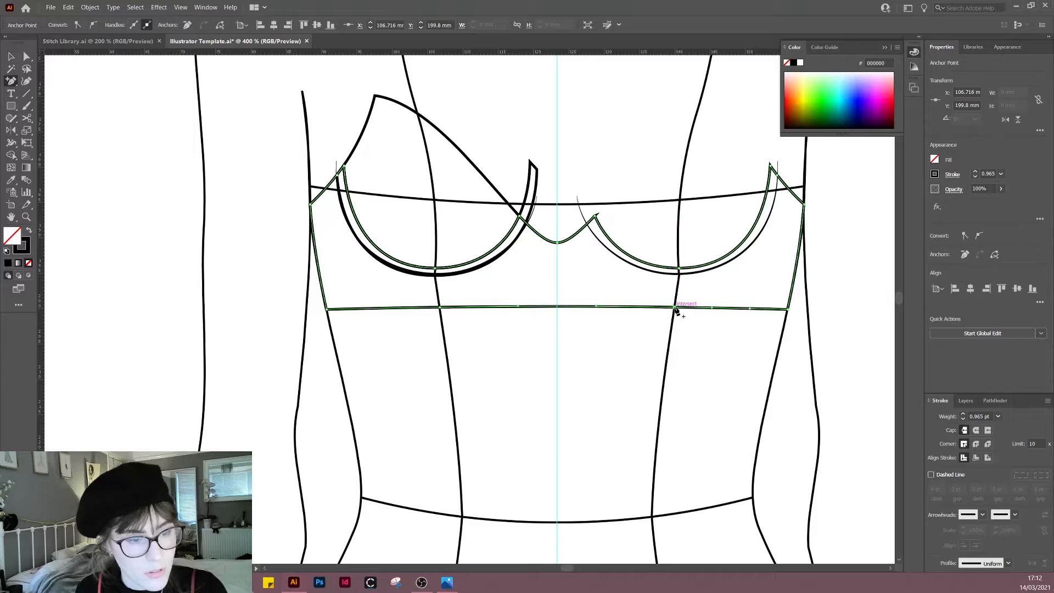
left_click(675, 309)
Step: Arch the hem higher between the two princess lines with the Anchor Point tool and dip its outer sections slightly downward
key("shift+c")
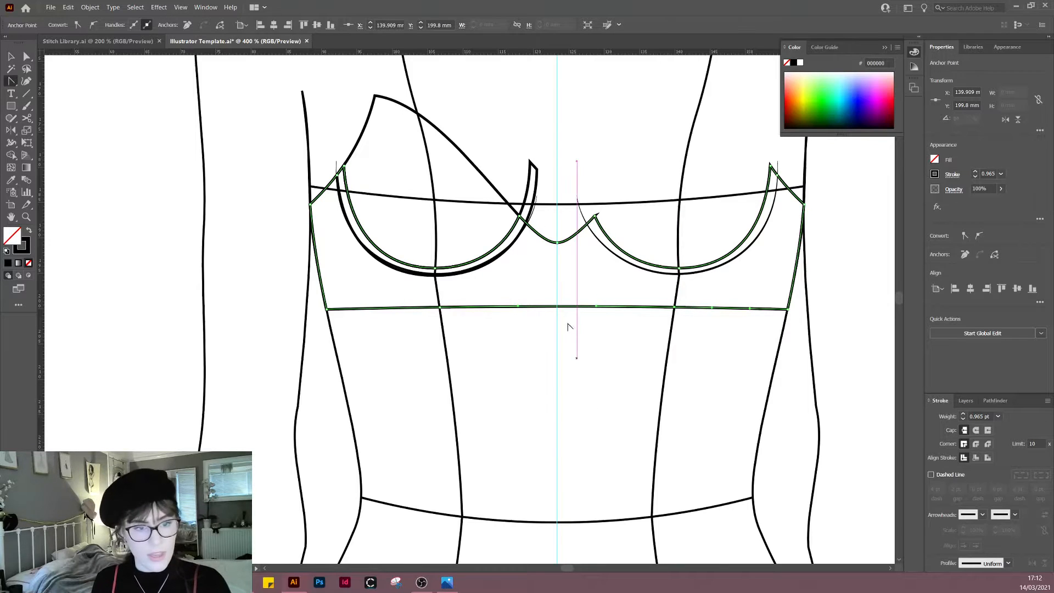
left_click_drag(558, 309, 558, 291)
scroll(539, 424, "down", 2)
mouse_move(544, 445)
left_mouse_down()
mouse_move(728, 381)
mouse_move(666, 375)
left_mouse_up()
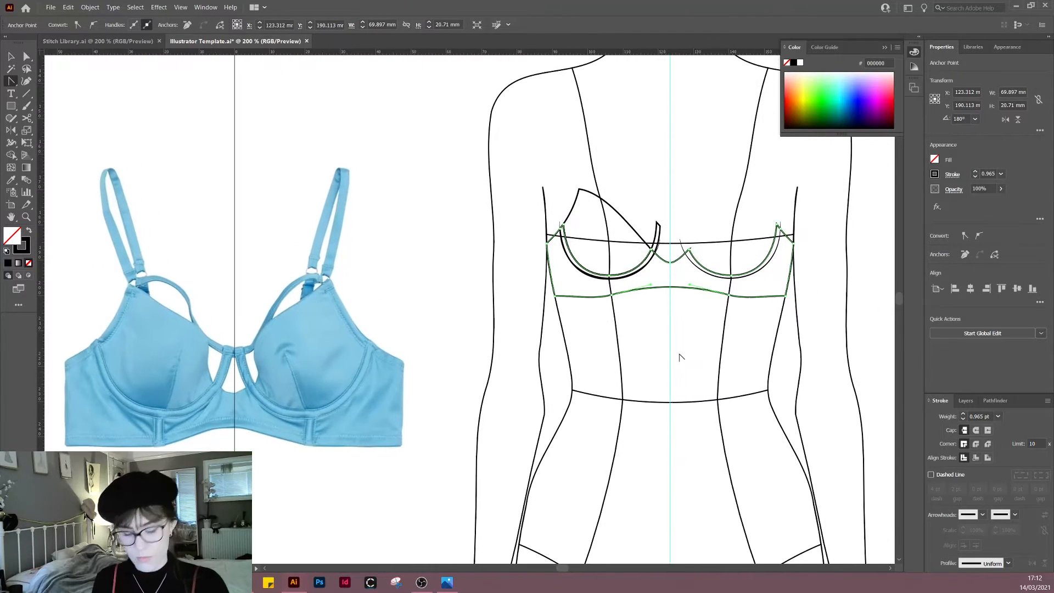
left_click_drag(676, 323, 655, 333)
key("v")
left_click(631, 375)
left_click_drag(625, 376, 536, 367)
scroll(575, 358, "down", 1)
scroll(536, 364, "up", 2)
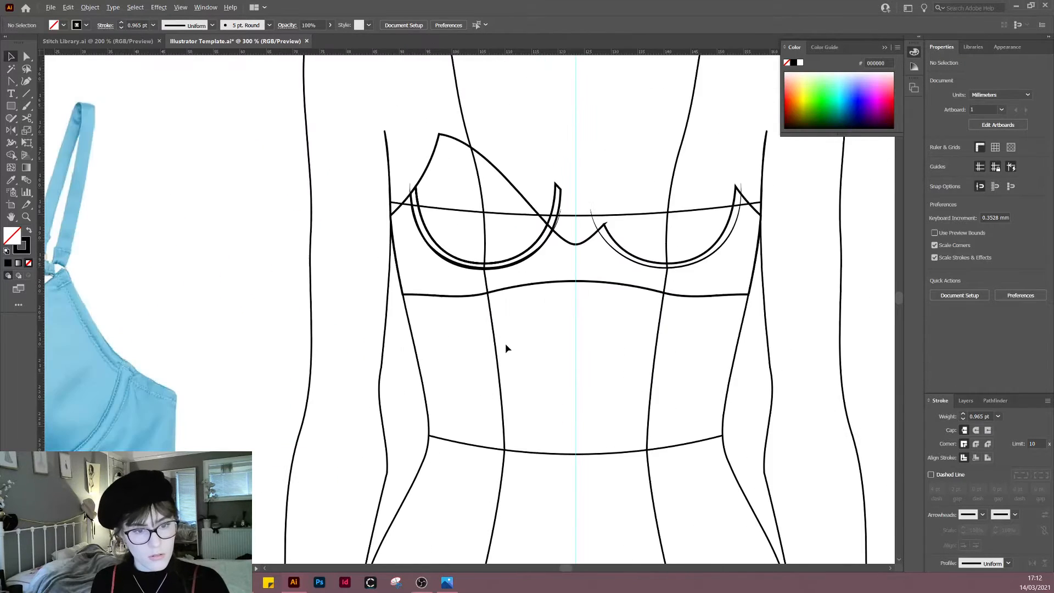
Step: Fine-tune the curve handle on the hem's left outer section so it dips smoothly between the side seam and princess line
key("a")
left_click(488, 294)
left_click_drag(495, 310, 479, 322)
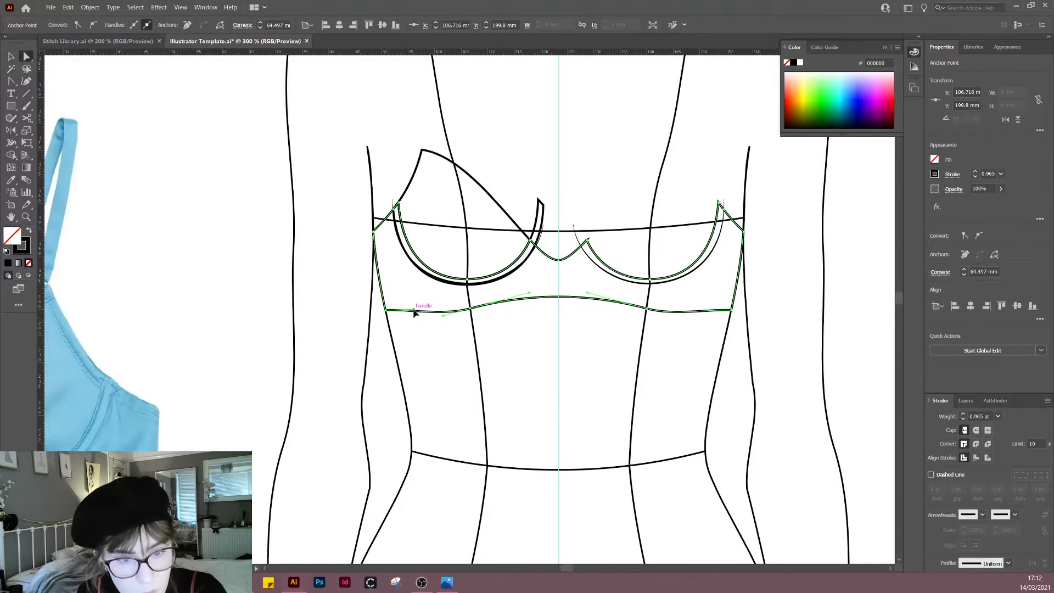
left_click_drag(414, 310, 412, 313)
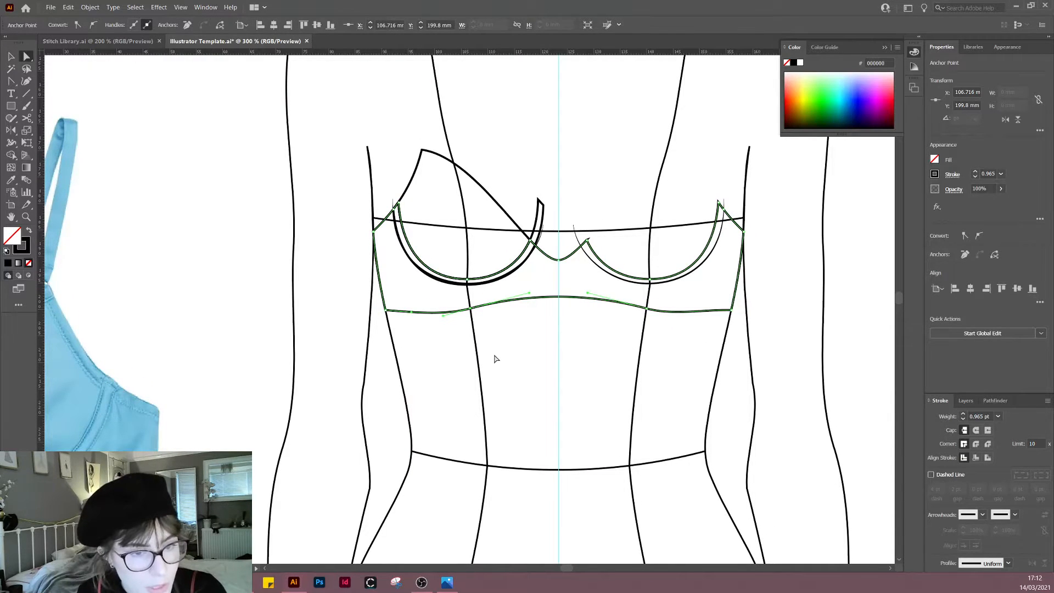
scroll(421, 324, "up", 2)
left_click_drag(408, 304, 403, 305)
left_click(479, 348)
left_click_drag(691, 399, 583, 392)
scroll(583, 395, "down", 3)
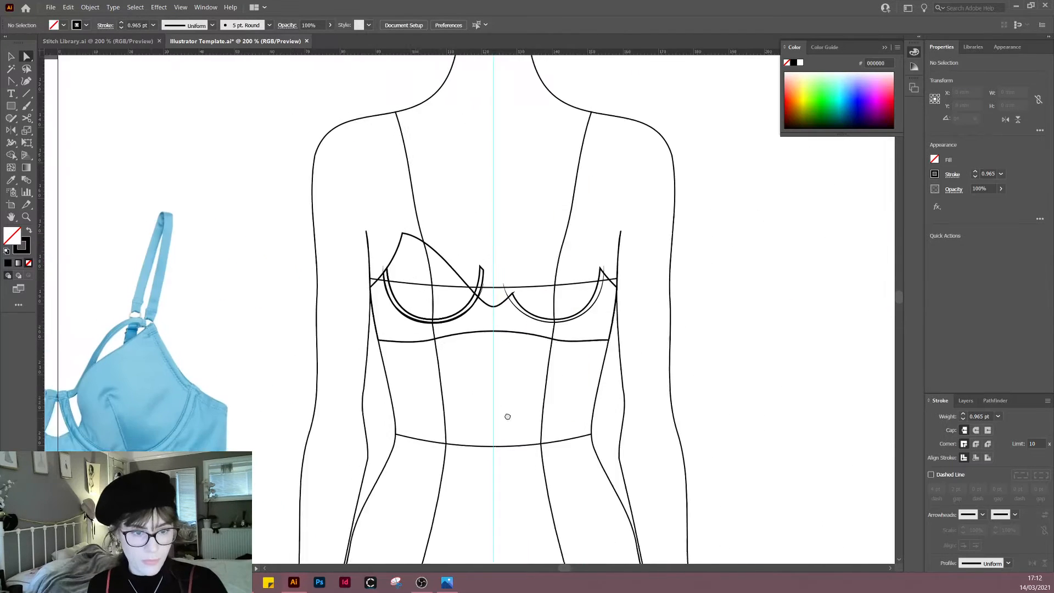
mouse_move(506, 419)
left_mouse_down()
mouse_move(807, 336)
mouse_move(494, 372)
left_mouse_up()
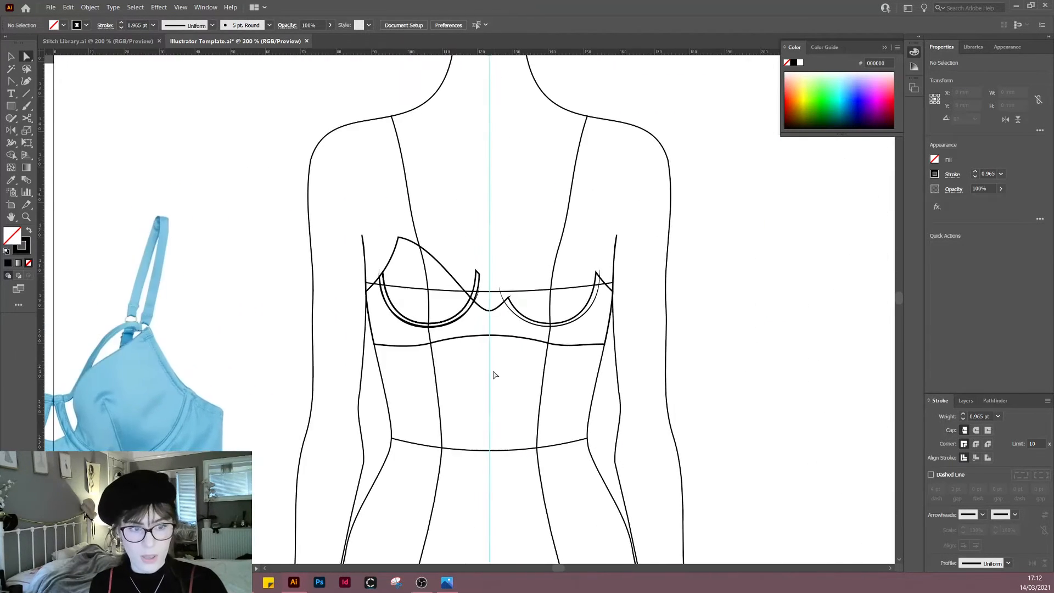
scroll(492, 365, "up", 2)
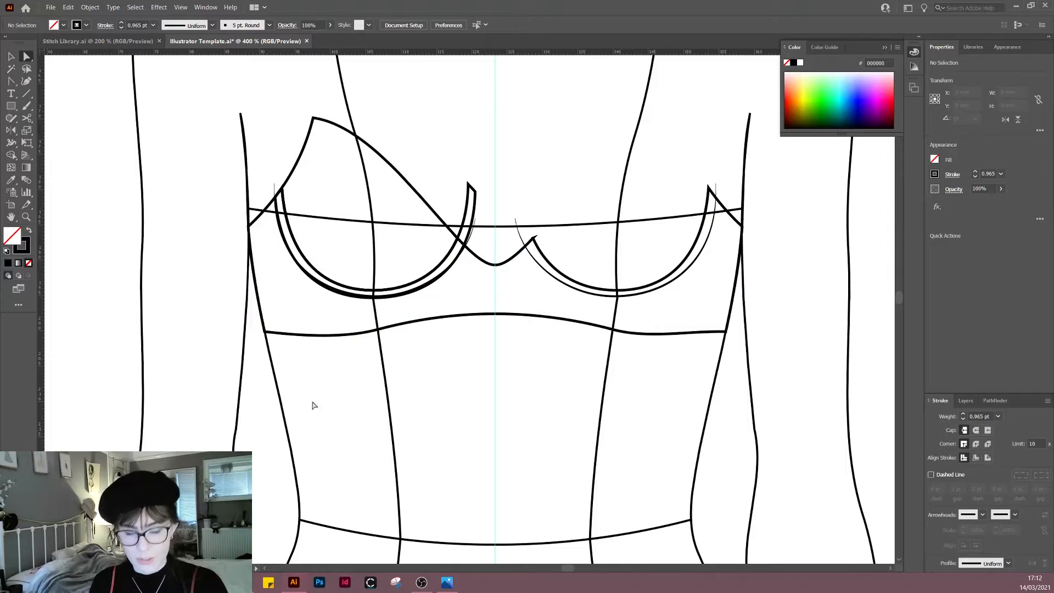
Step: Draw a straight cutting line along the left princess line and position it across both the underwire edge and hem of the band
key("p")
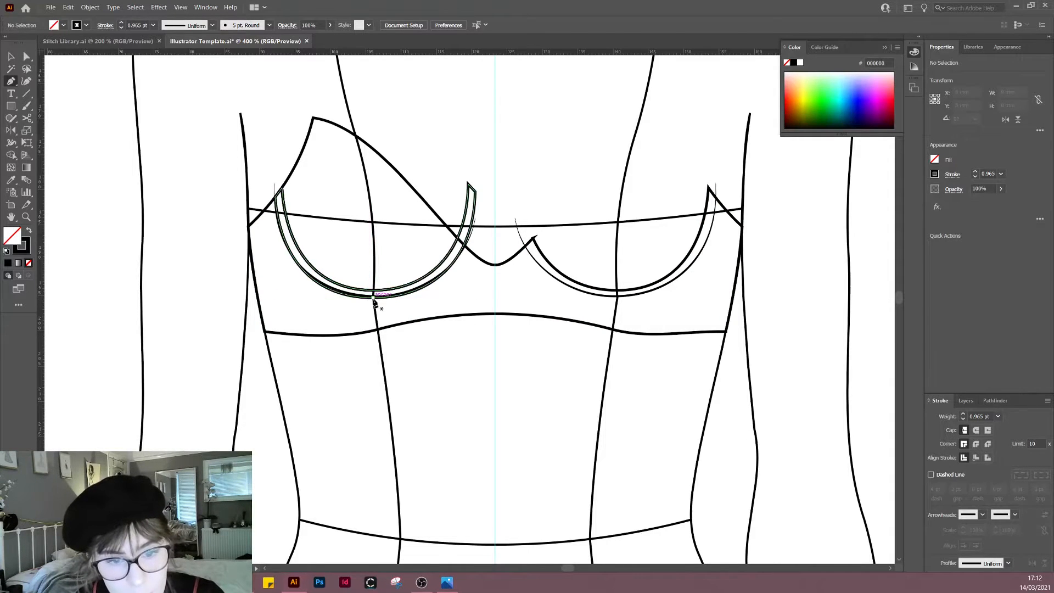
left_click(373, 297)
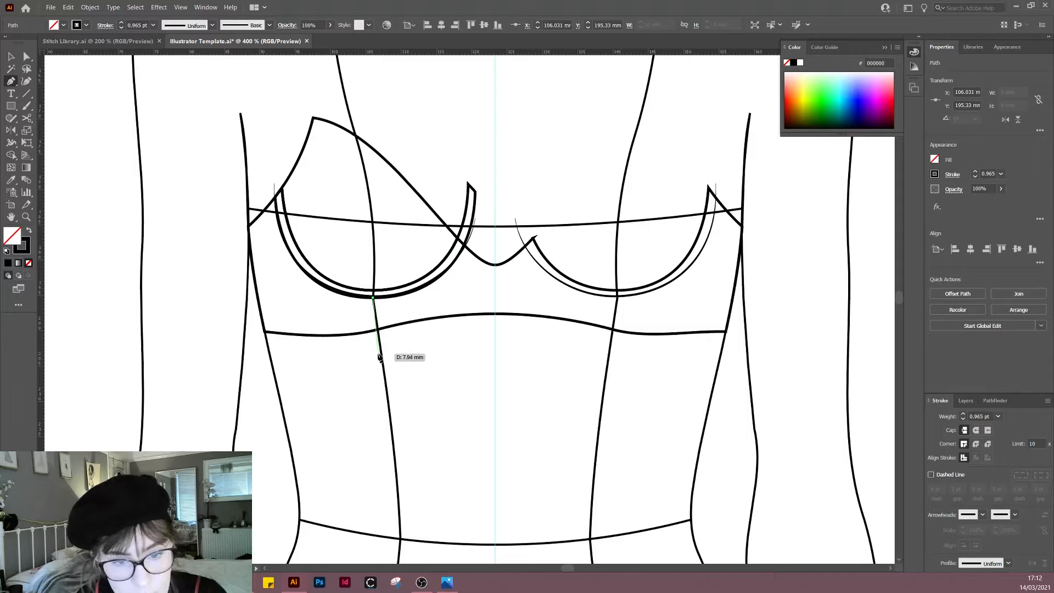
left_click(380, 352)
key("v")
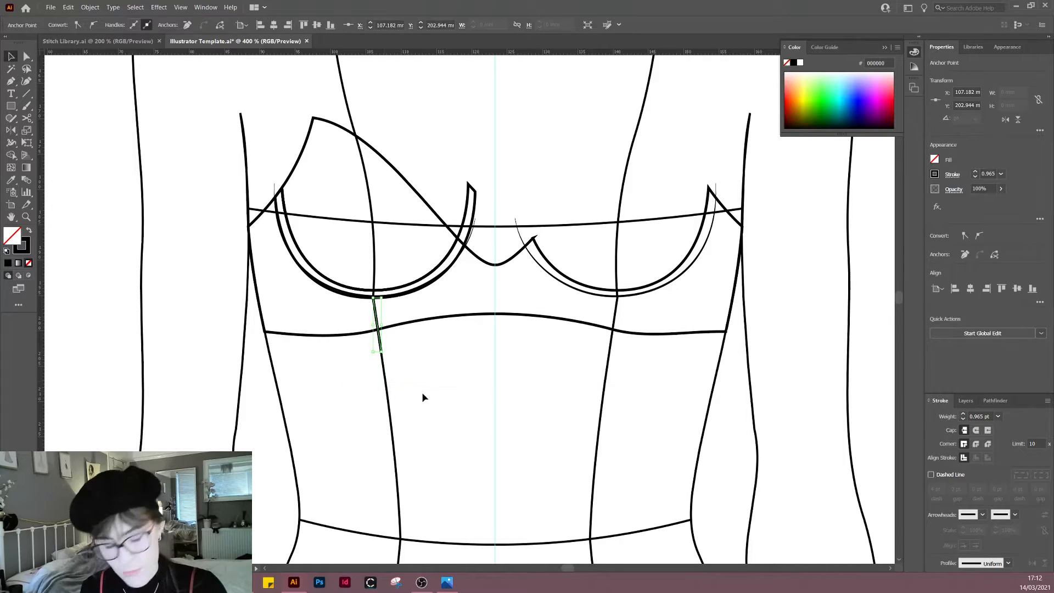
left_click(423, 396)
left_click_drag(383, 347, 378, 337)
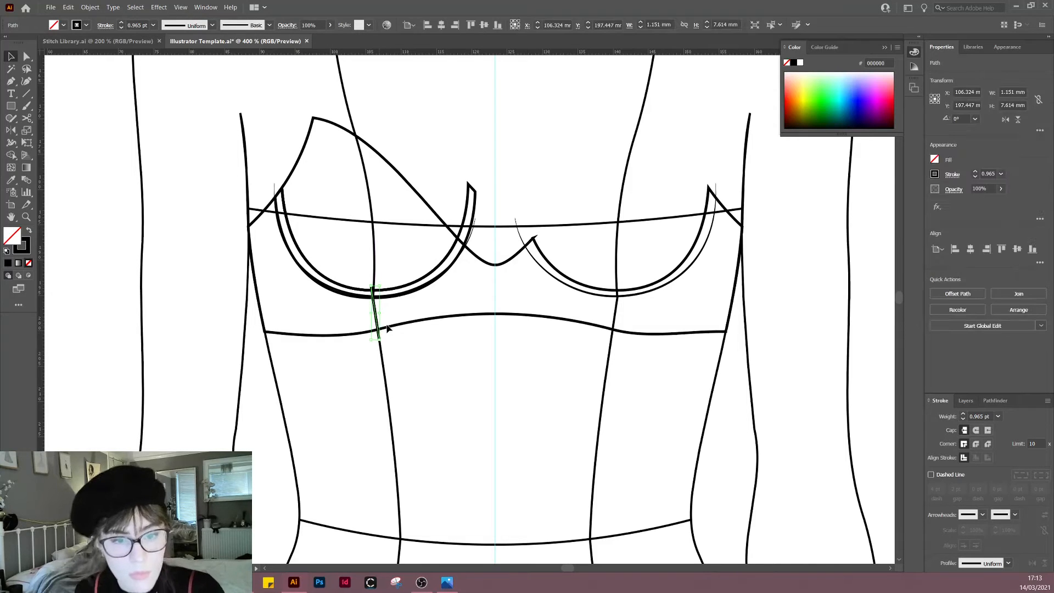
Step: Divide the band along the left cutting line with Pathfinder Divide, ungroup the result, and check the separate panels
left_click(394, 329, "shift")
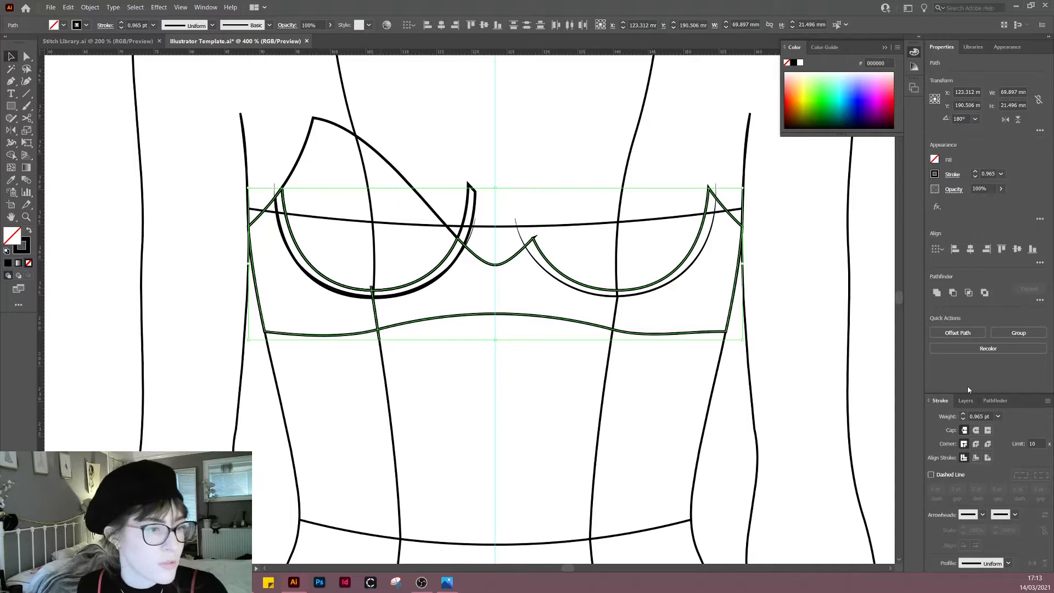
left_click(995, 400)
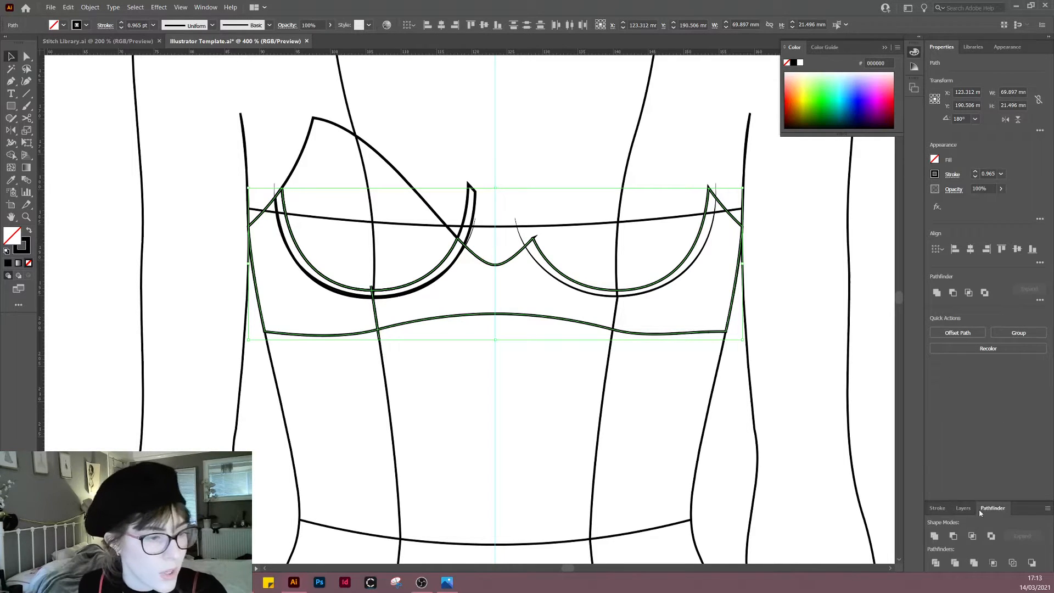
left_click(1048, 509)
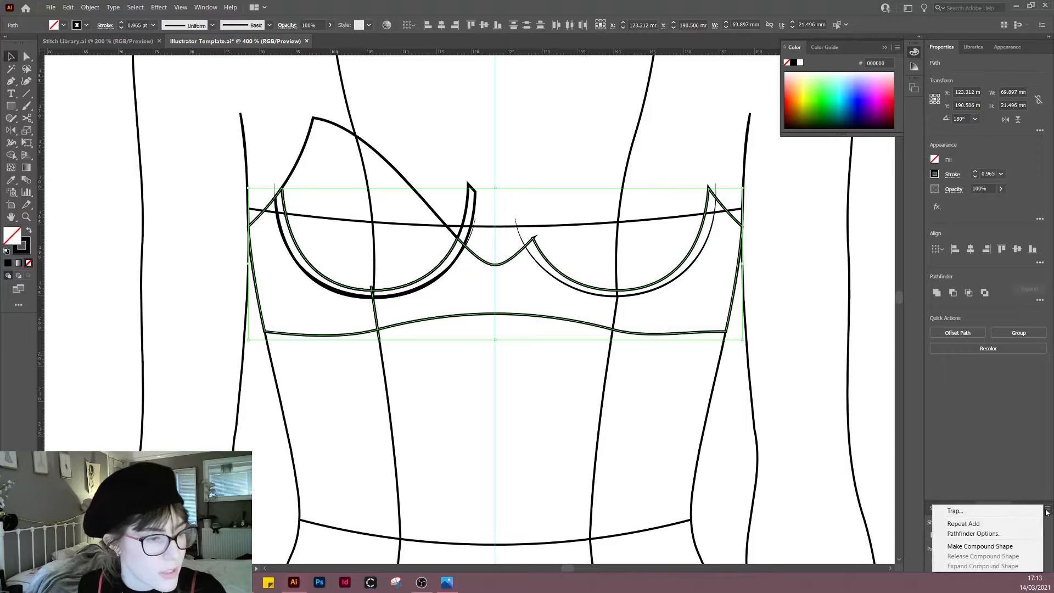
left_click(1029, 494)
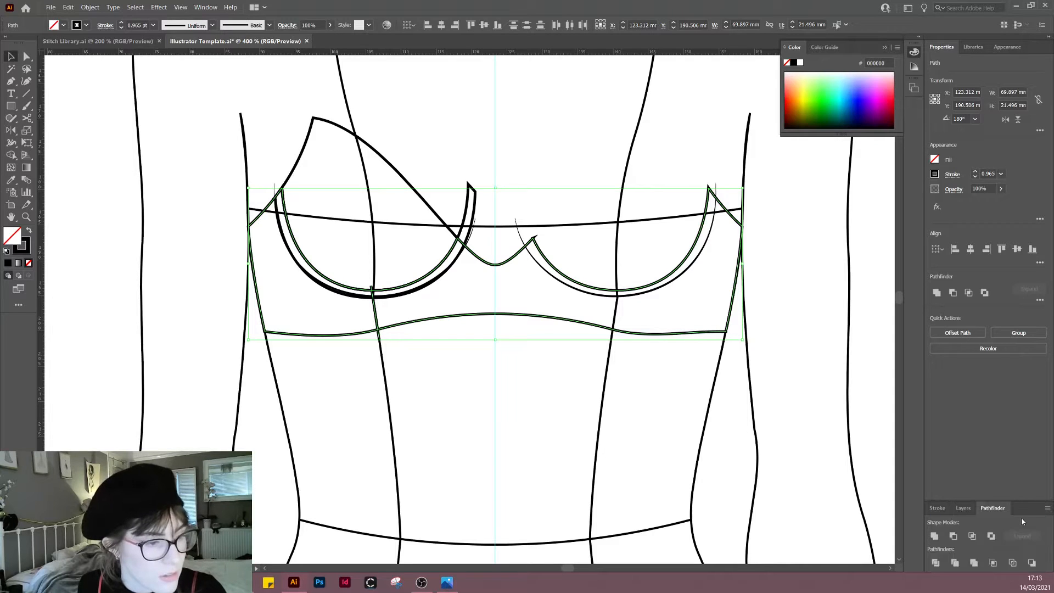
left_click(937, 562)
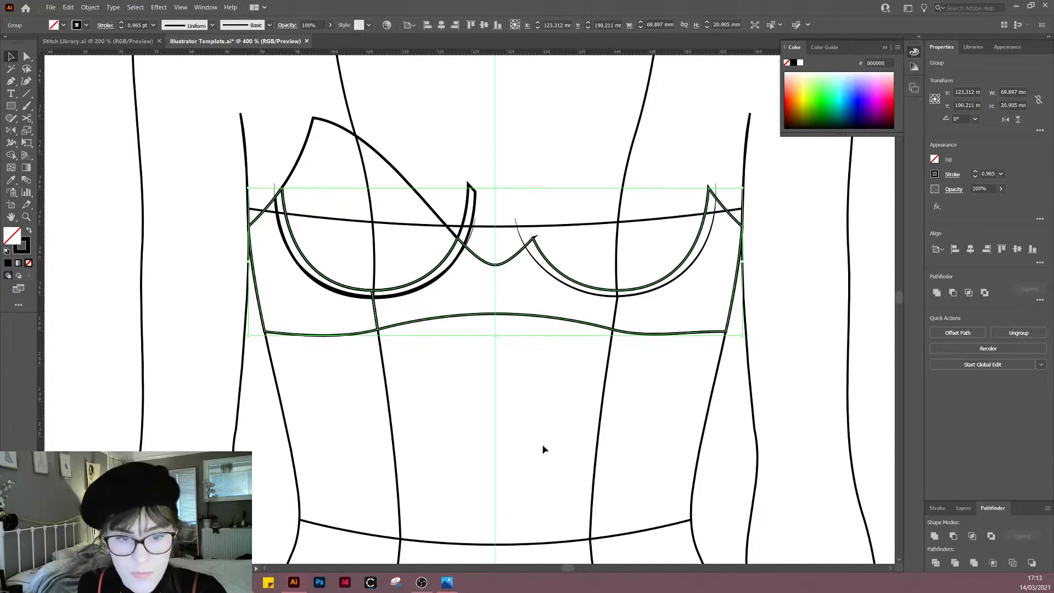
right_click(411, 367)
left_click(438, 438)
left_click(452, 436)
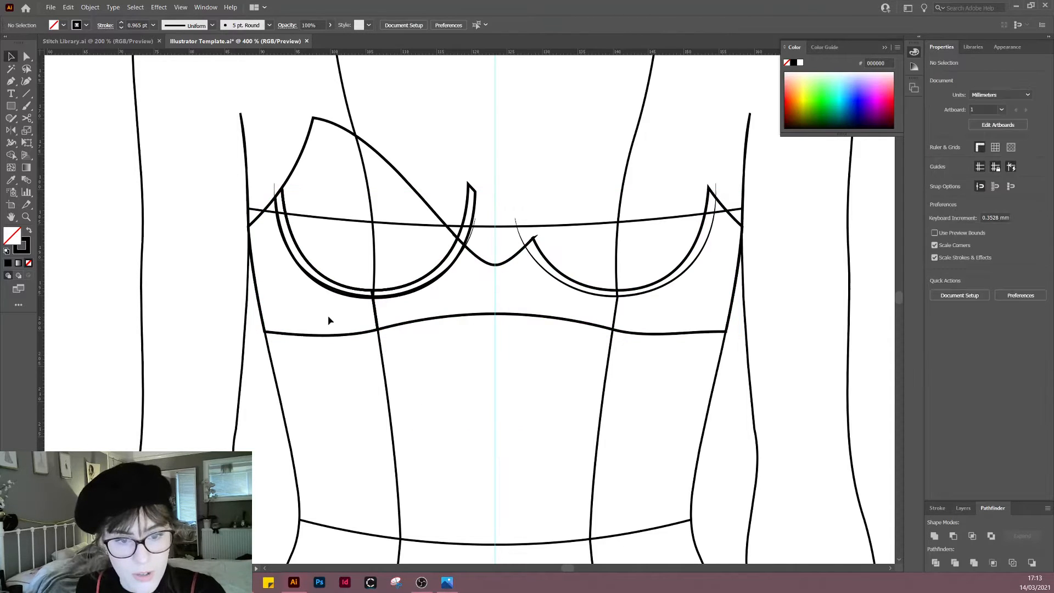
left_click(342, 336)
left_click(478, 317)
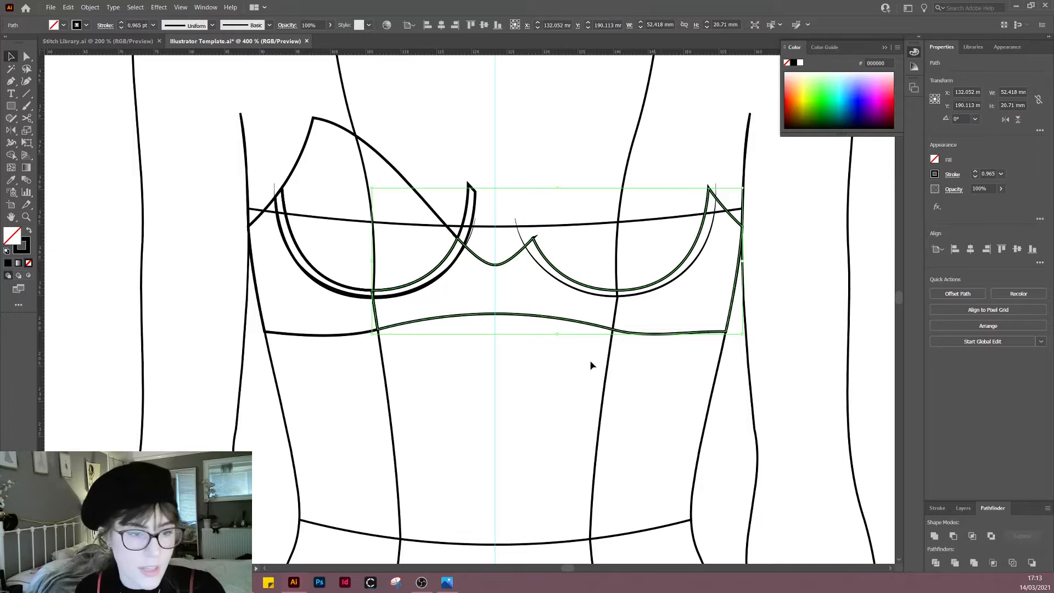
Step: Draw a cutting line along the right princess line through the band, divide the remaining panel with it, and ungroup the pieces
key("p")
left_click(609, 357)
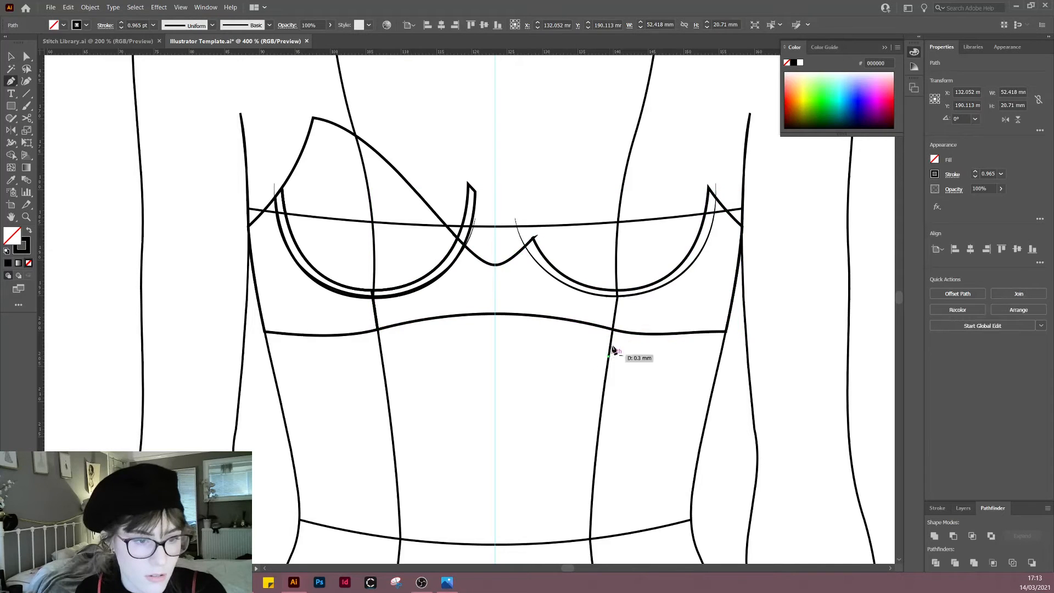
left_click(621, 277)
key("v")
left_click_drag(577, 372, 645, 316)
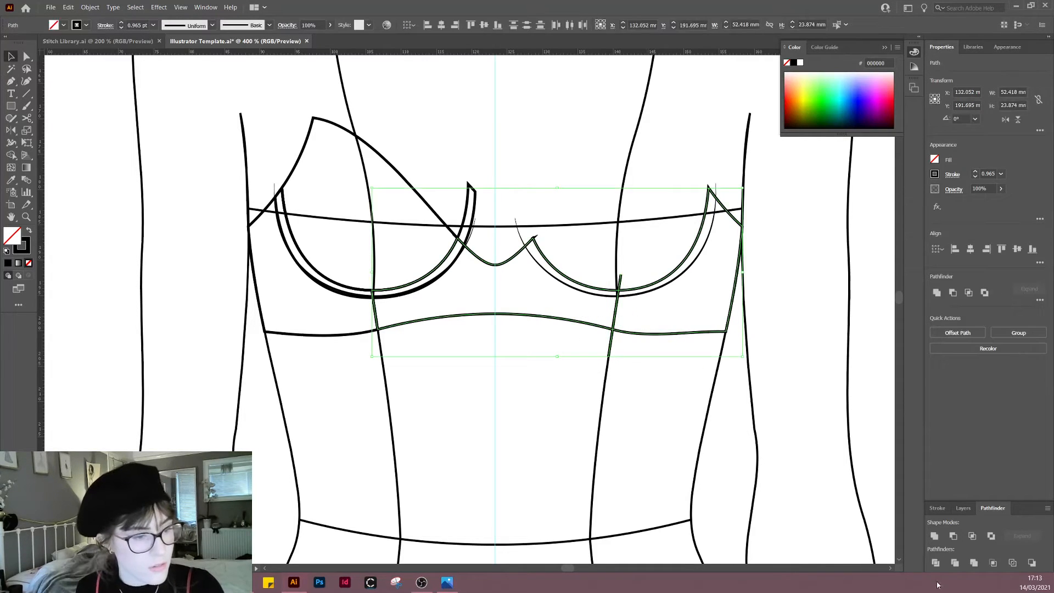
left_click(936, 563)
right_click(586, 410)
left_click(612, 485)
left_click(673, 343)
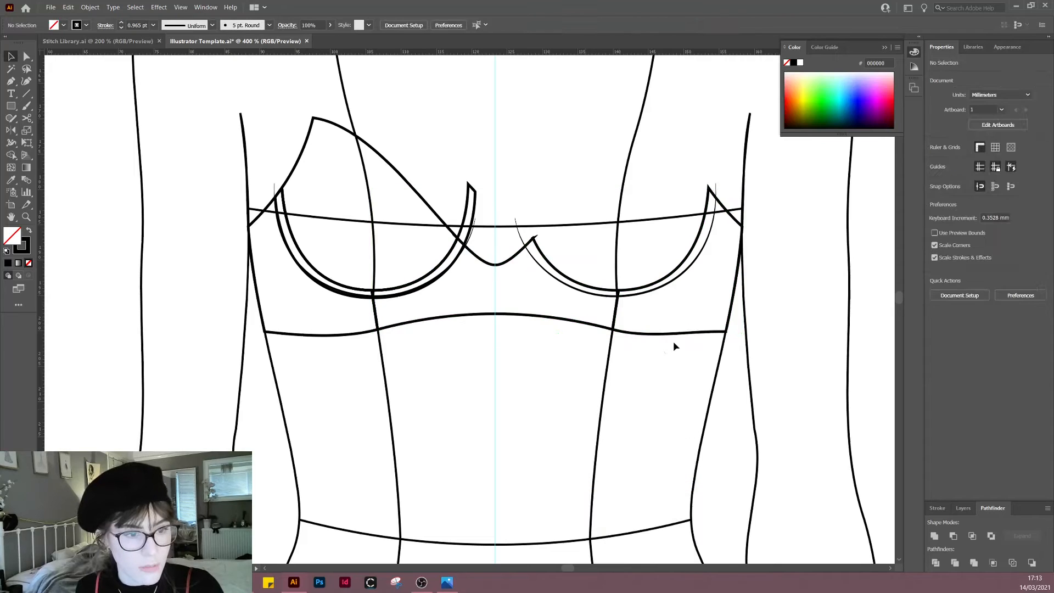
Step: Delete the right side band panel and replace it with a vertically reflected copy of the left one across the centre front guide
left_click(735, 299)
key("Delete")
left_click(352, 336)
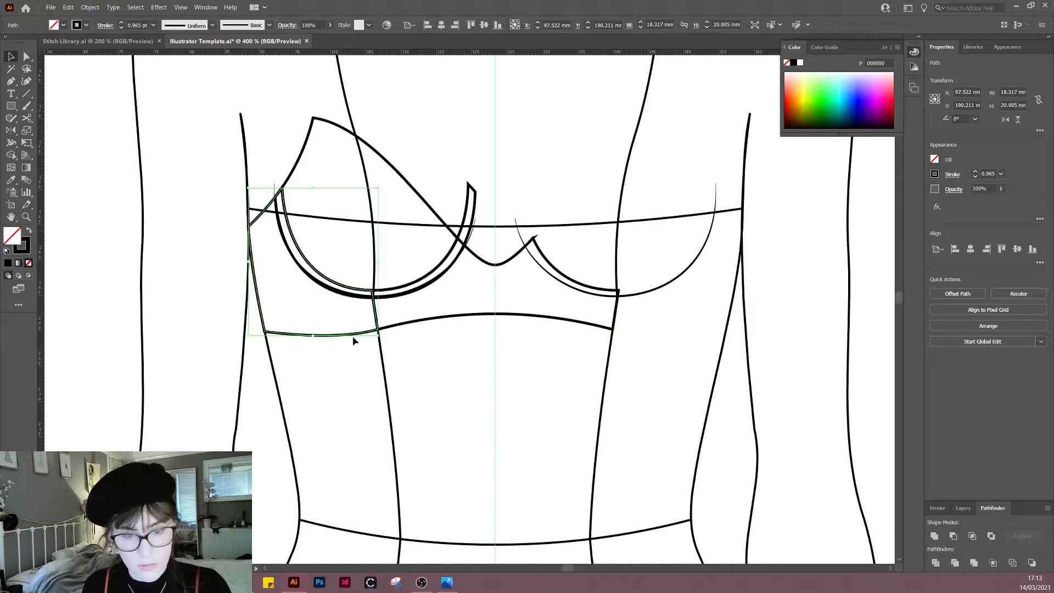
key("o")
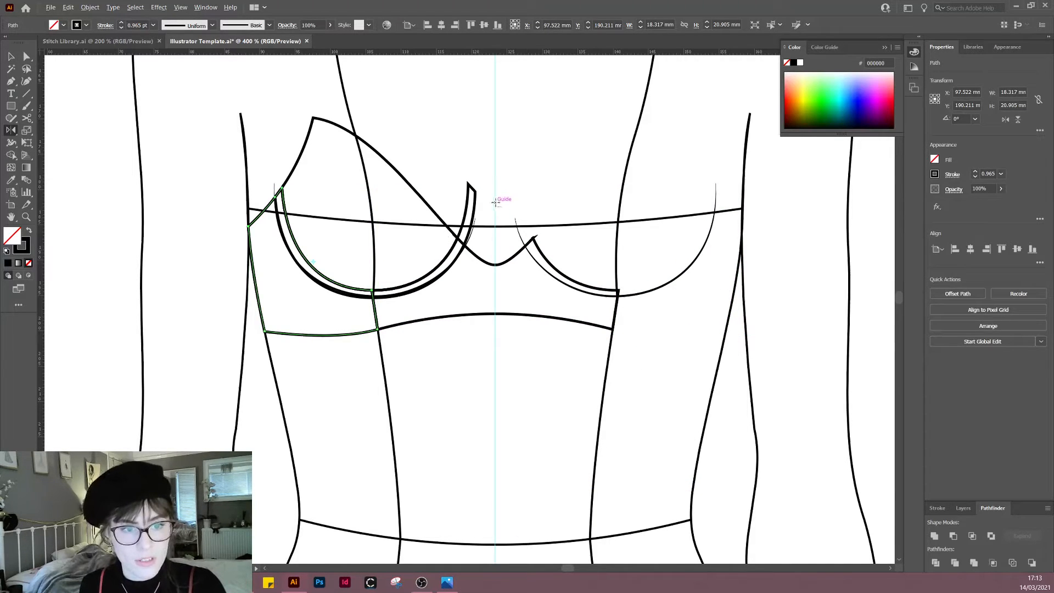
left_click(496, 202, "alt")
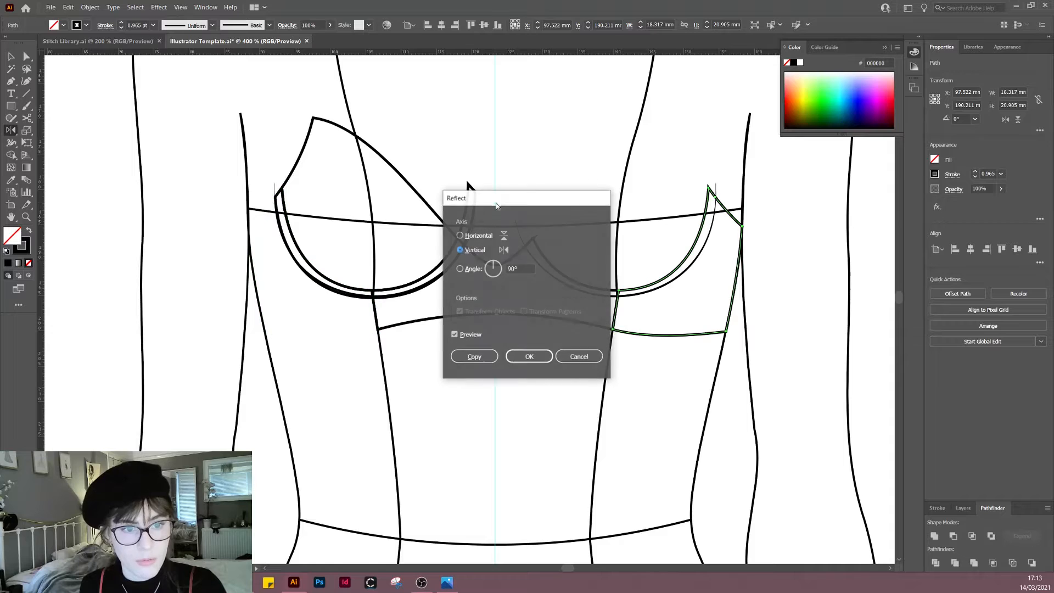
left_click(479, 357)
key("v")
left_click(502, 398)
Step: Compare the band with the blue bra photo and examine the narrow vertical stitched casings beneath the underwires
scroll(616, 356, "down", 1)
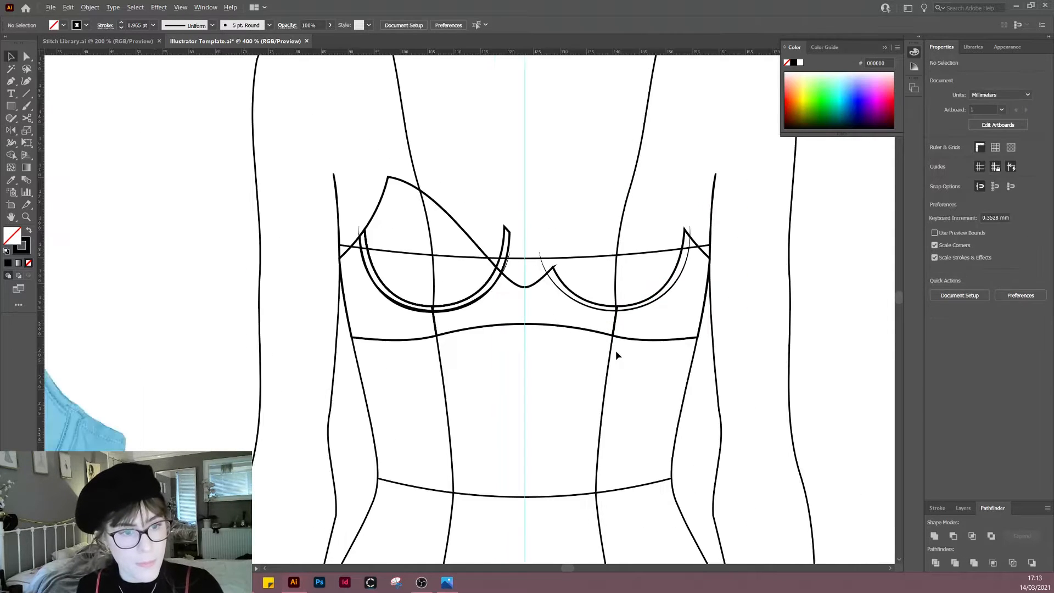
scroll(616, 356, "down", 1)
left_click_drag(452, 389, 539, 331)
scroll(536, 473, "down", 1)
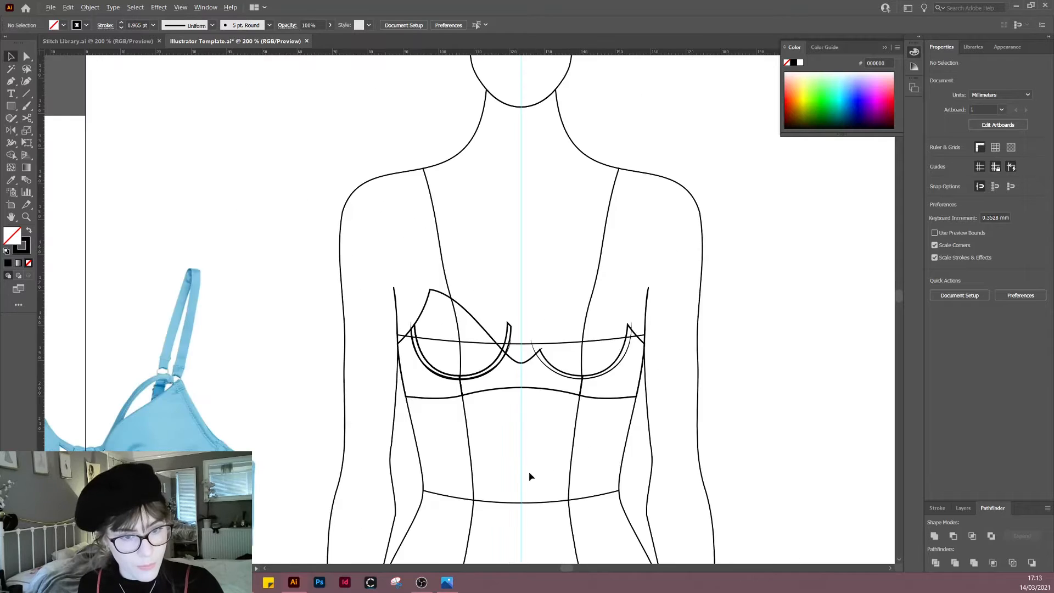
left_click_drag(529, 476, 748, 380)
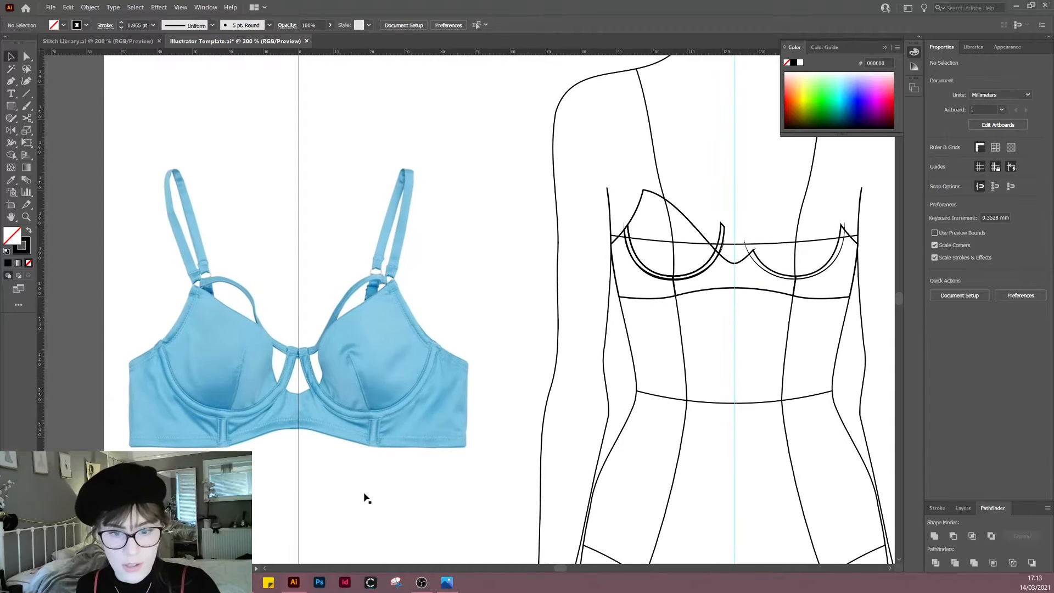
left_click_drag(690, 365, 634, 383)
left_click_drag(236, 449, 432, 369)
scroll(363, 395, "up", 2)
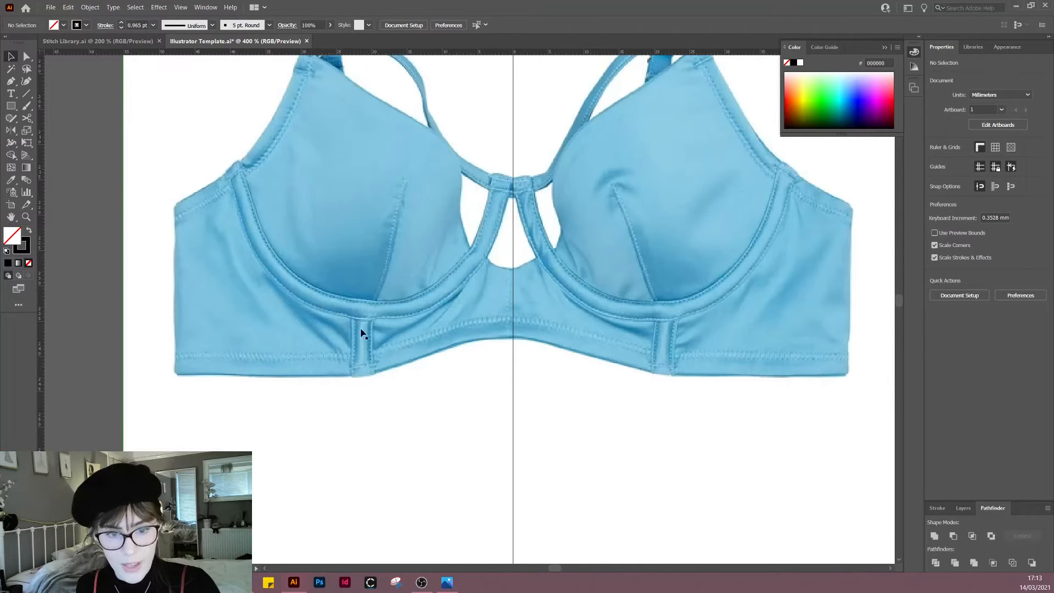
left_click_drag(575, 390, 381, 414)
scroll(480, 449, "down", 2)
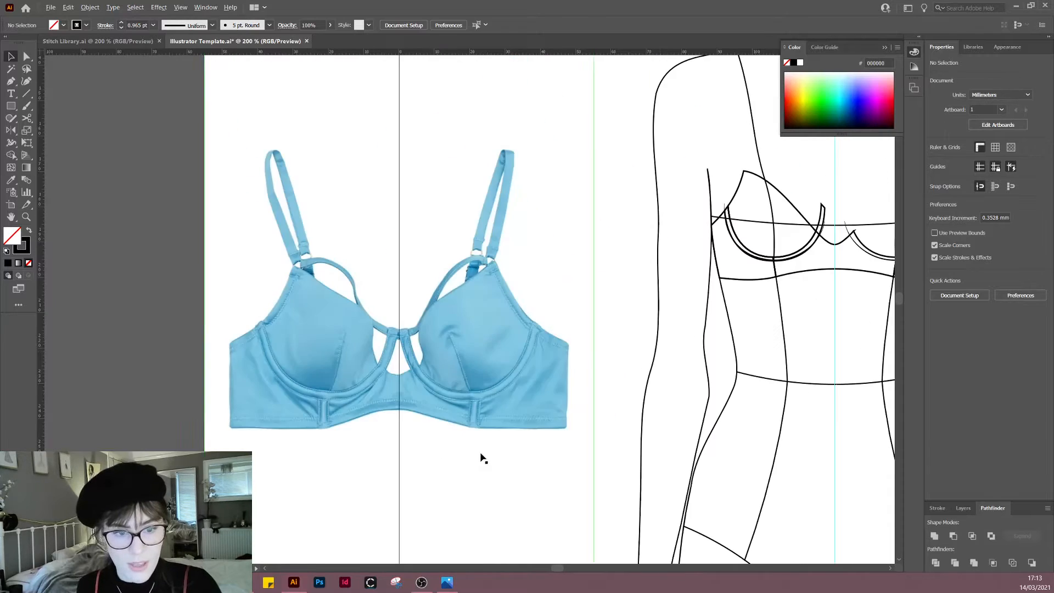
Step: Draw a narrow closed casing strip about 5.6 mm long and 1.15 mm wide beside the left princess line, from underwire to hem
left_click_drag(708, 348, 336, 406)
scroll(379, 346, "up", 1)
scroll(381, 346, "up", 2)
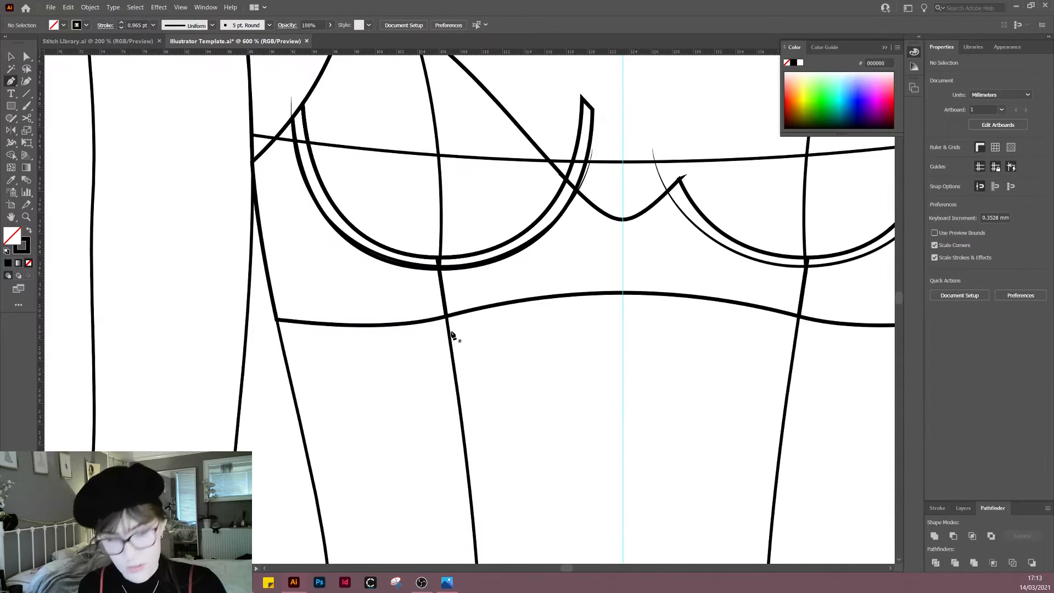
key("p")
left_click(447, 318)
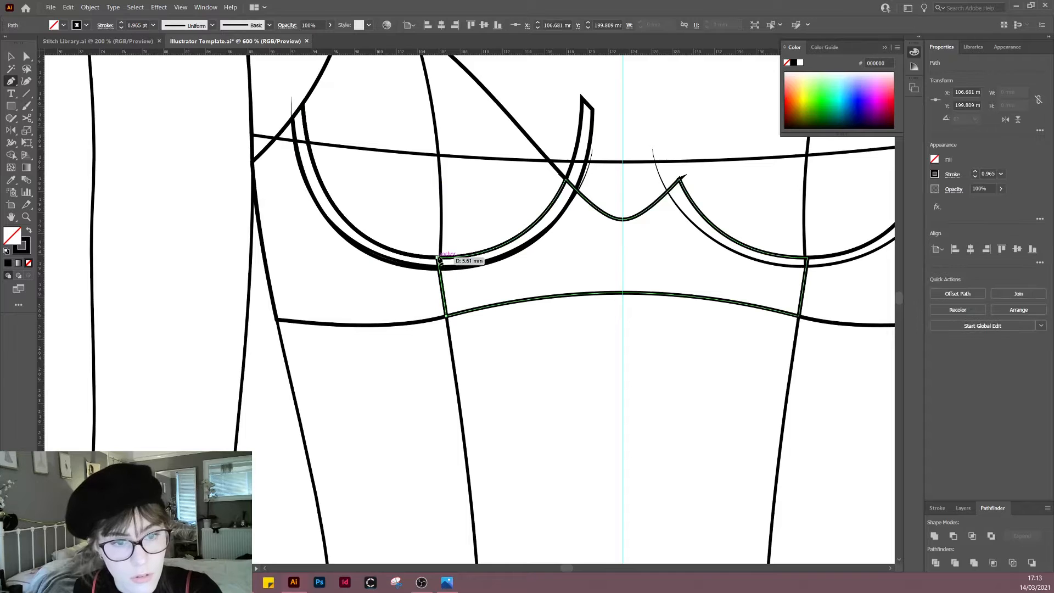
left_click(449, 258)
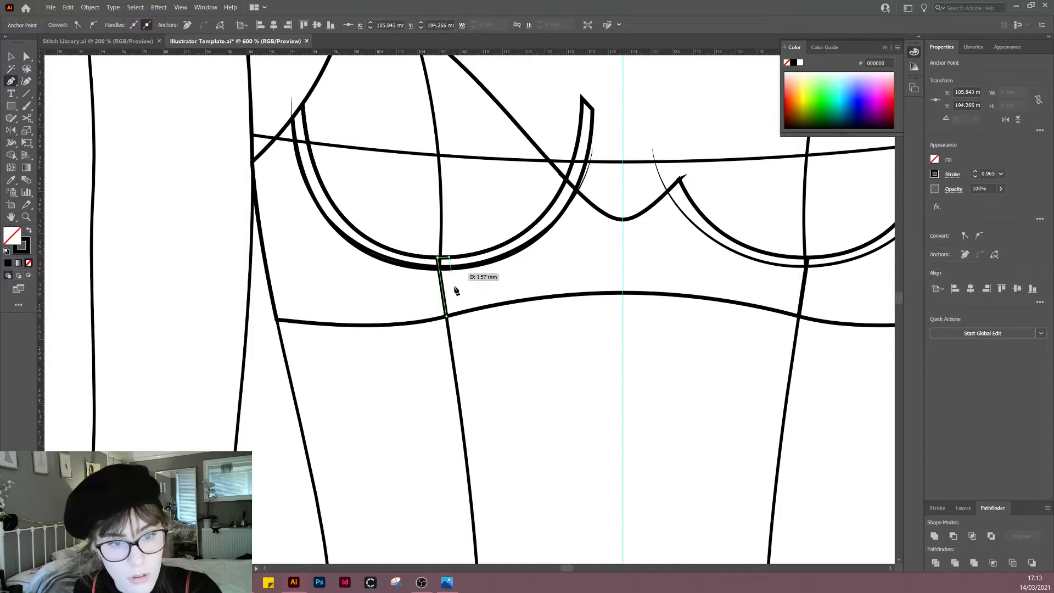
left_click(459, 316)
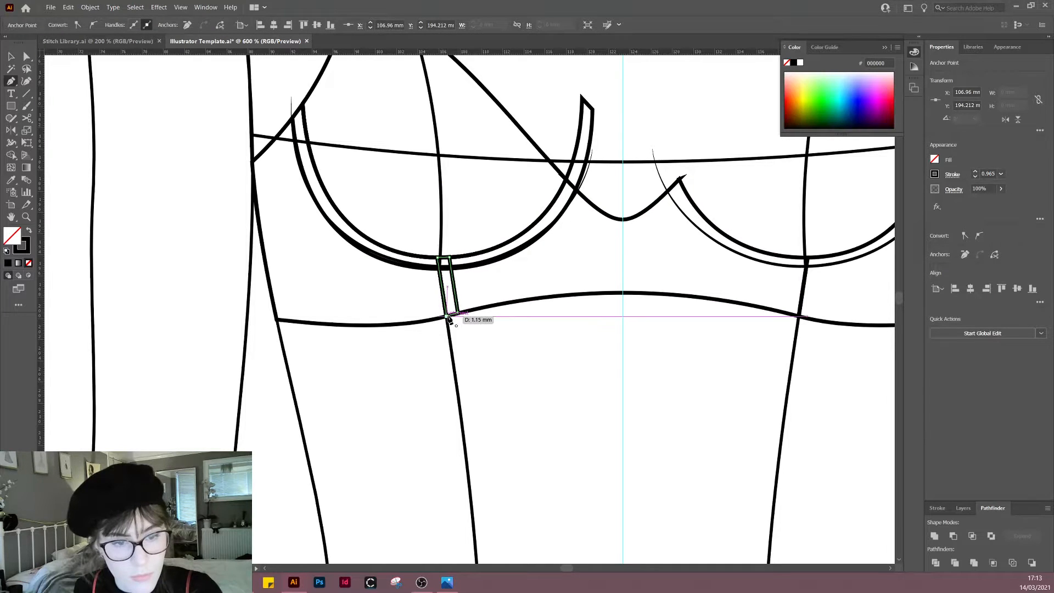
left_click(447, 317)
key("v")
left_click(476, 360)
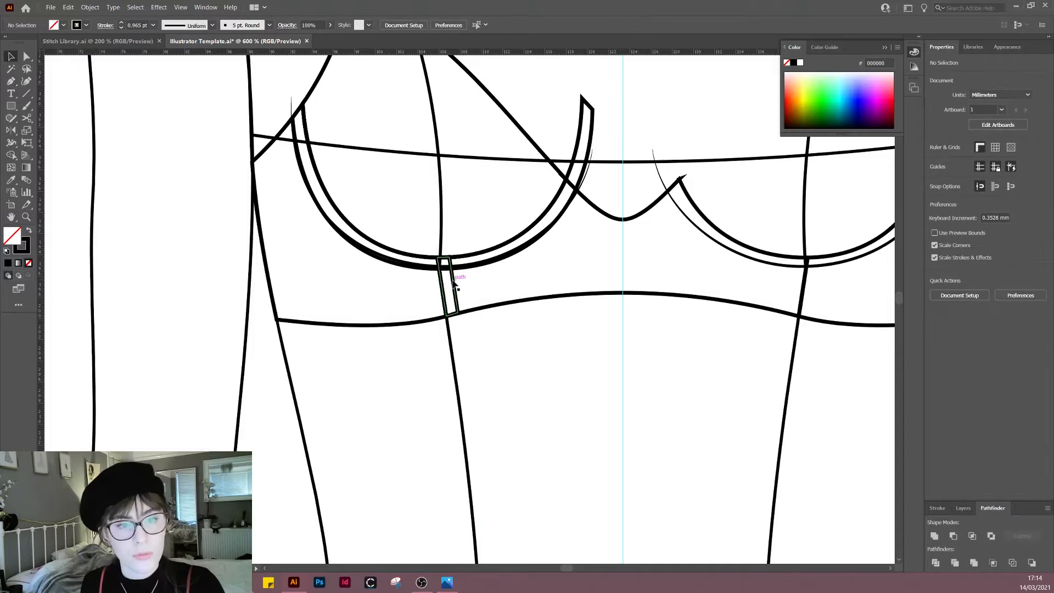
Step: Centre the casing strip over the left princess line and stretch it to about 6.4 mm high, past the underwire edge and hem
scroll(453, 277, "up", 2)
scroll(461, 275, "down", 2)
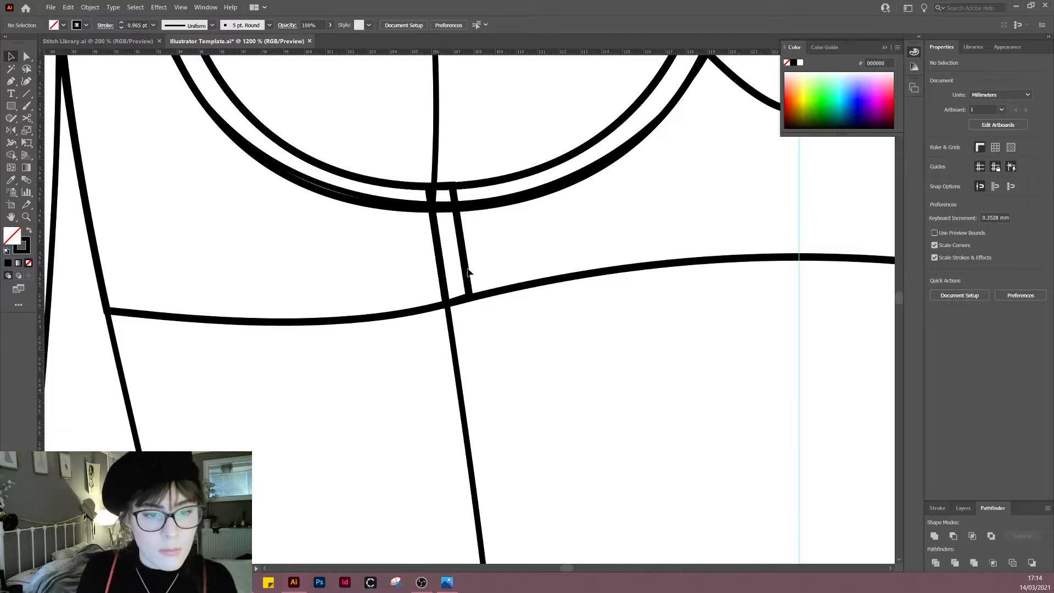
left_click_drag(465, 271, 451, 273)
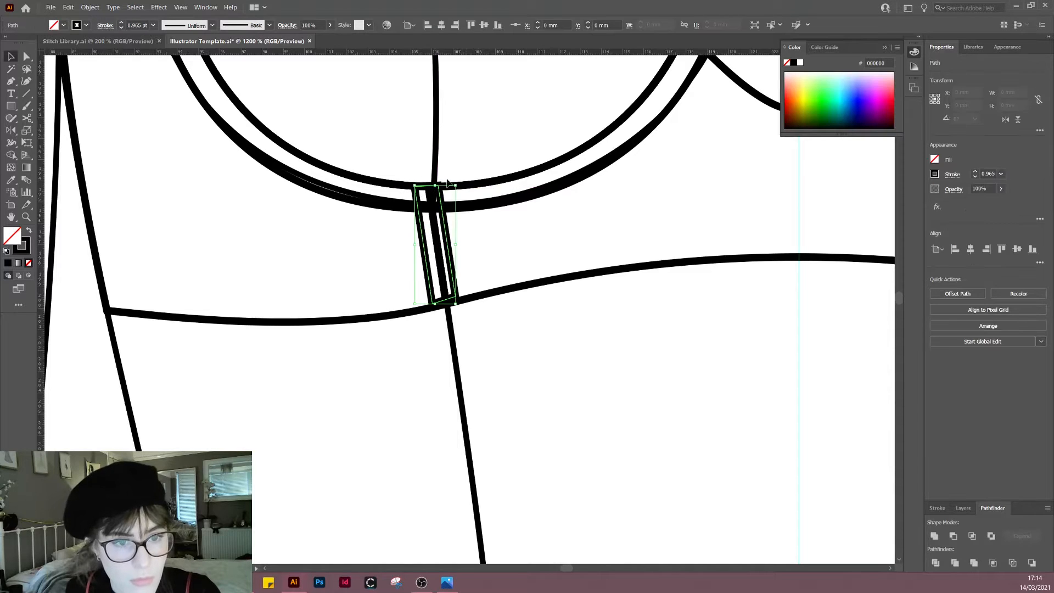
left_click_drag(437, 186, 438, 178)
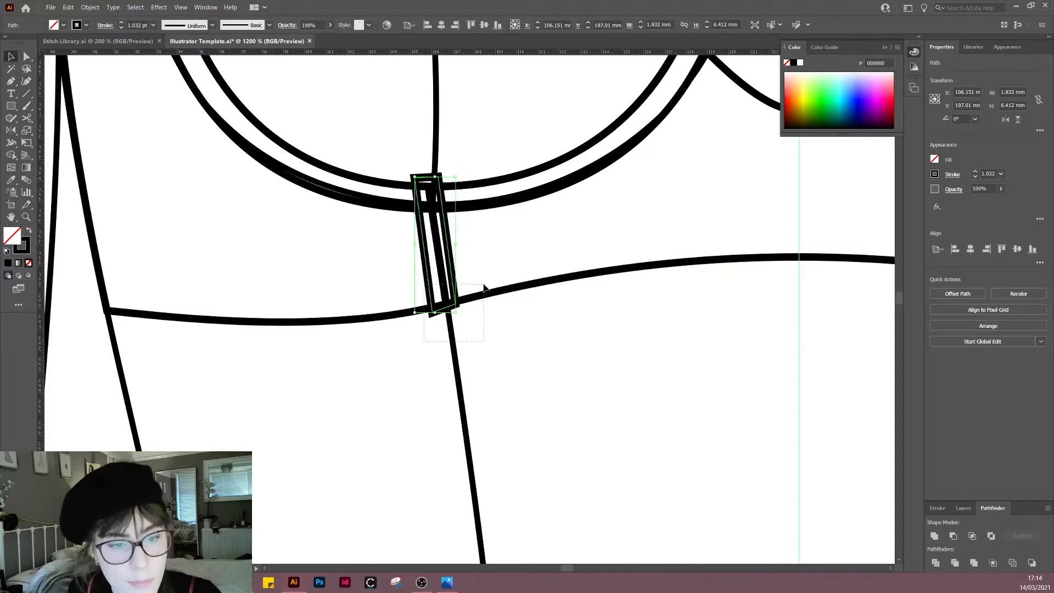
Step: Trim the left casing strip flush with the underwire edge and hem by removing its overhanging ends with the Shape Builder
left_click_drag(484, 287, 486, 308)
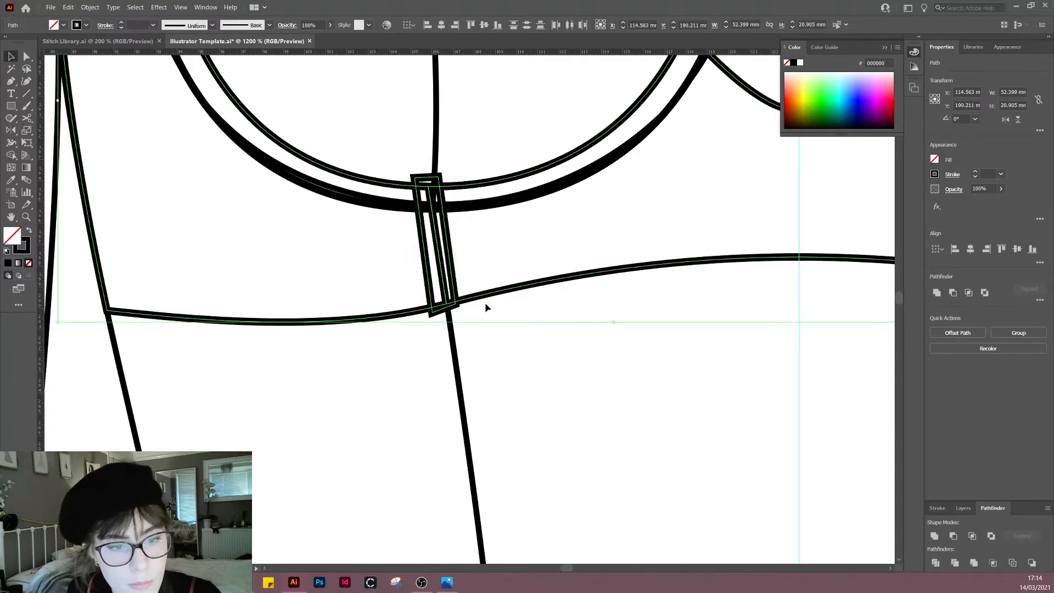
left_click(12, 157)
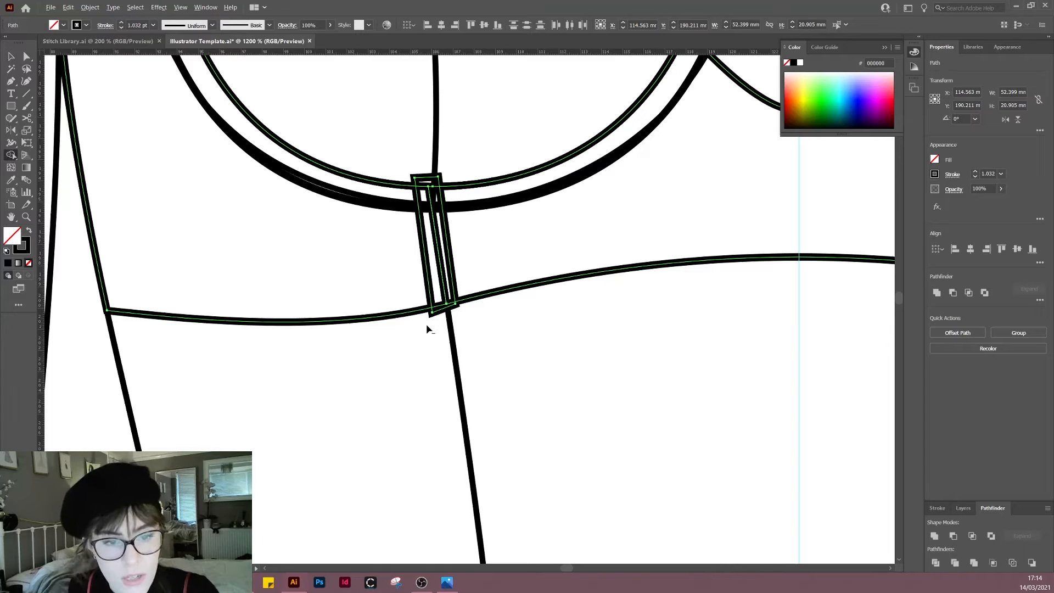
mouse_move(427, 324)
left_mouse_down()
mouse_move(439, 310)
mouse_move(427, 182)
left_mouse_up()
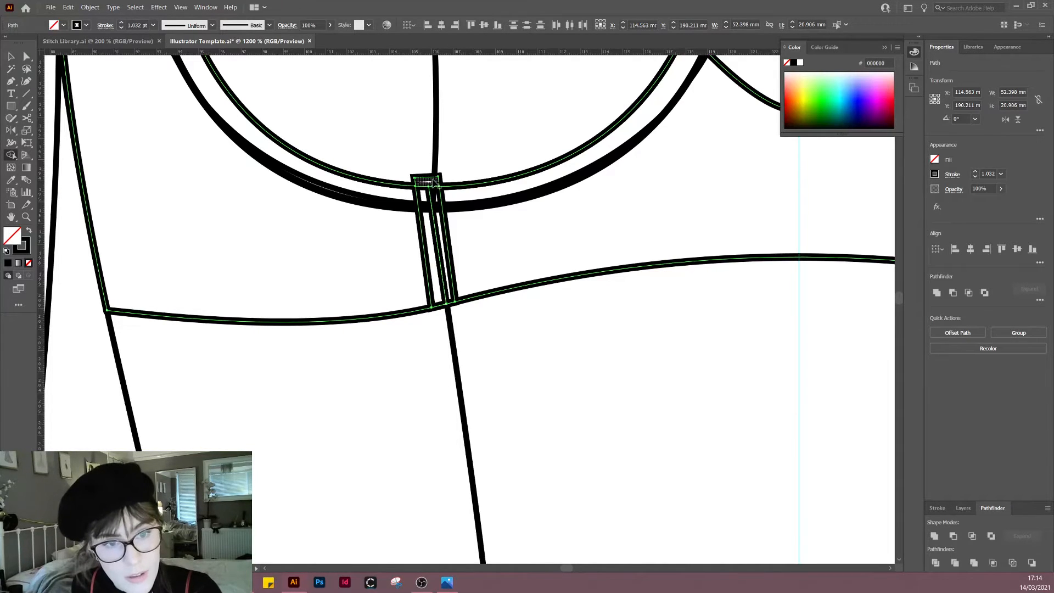
left_click(433, 182, "alt")
key("v")
left_click(482, 322)
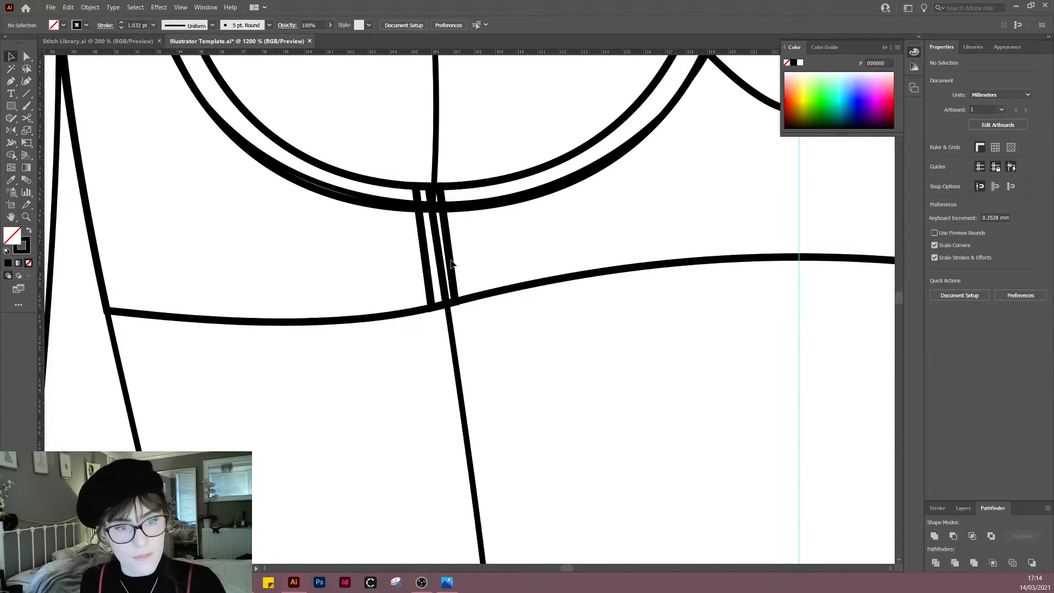
Step: Reflect a copy of the left casing strip vertically across the centre front guide onto the other side of the band
scroll(543, 364, "down", 2)
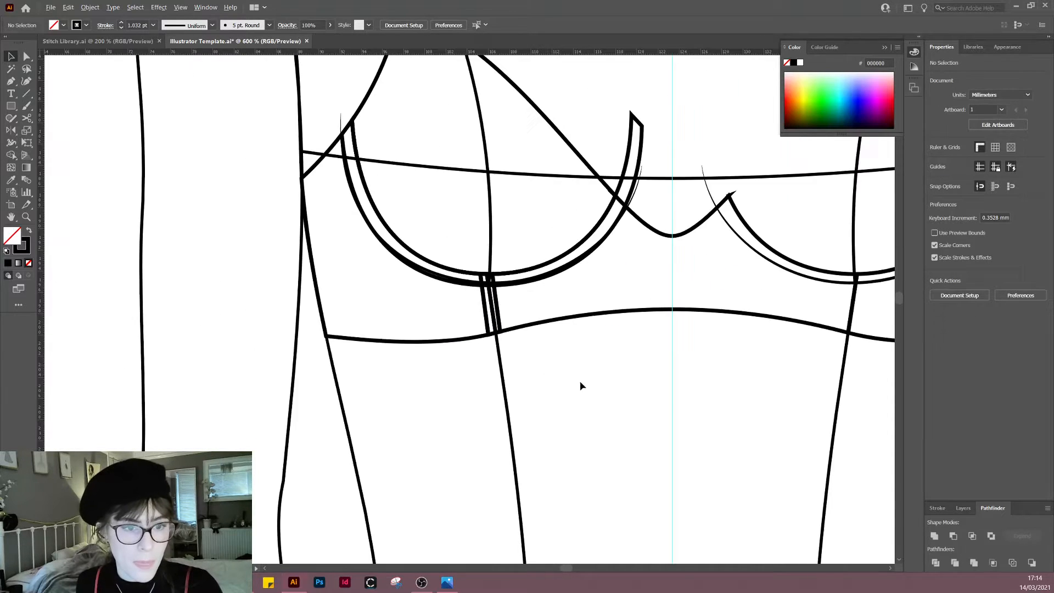
left_click_drag(580, 383, 407, 403)
left_click(324, 341)
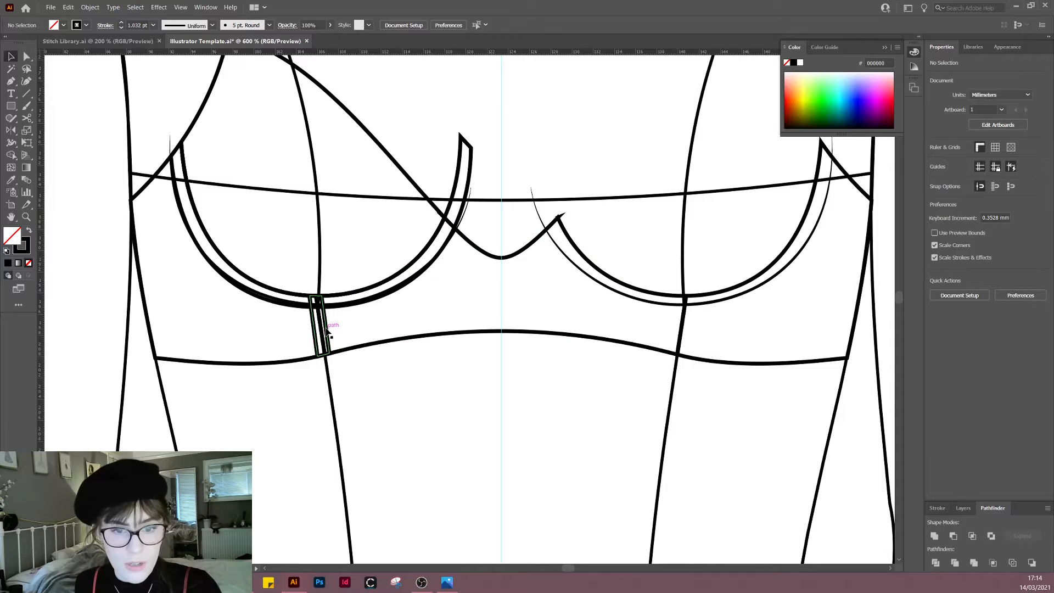
key("o")
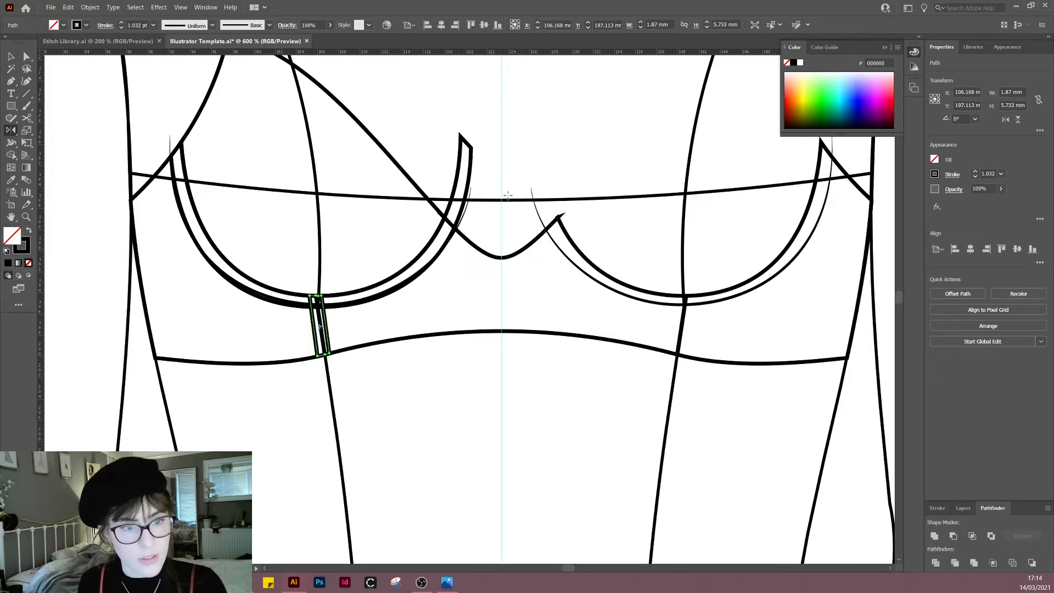
left_click(501, 184, "alt")
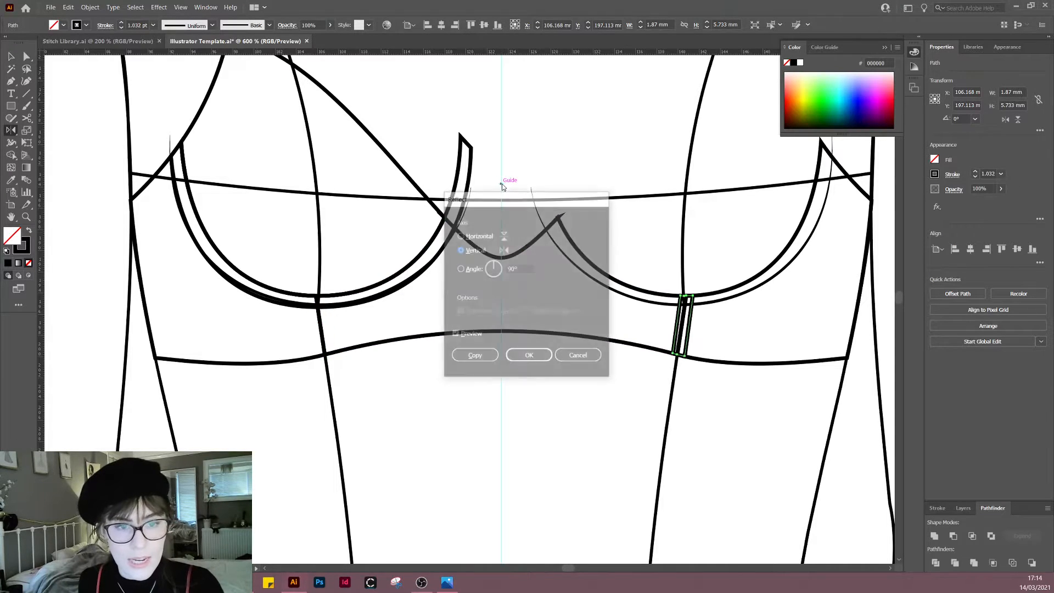
left_click(476, 356)
left_click(488, 494)
Step: Compare the band and both casings with the centre front and casings of the blue bra photo
scroll(487, 494, "down", 3)
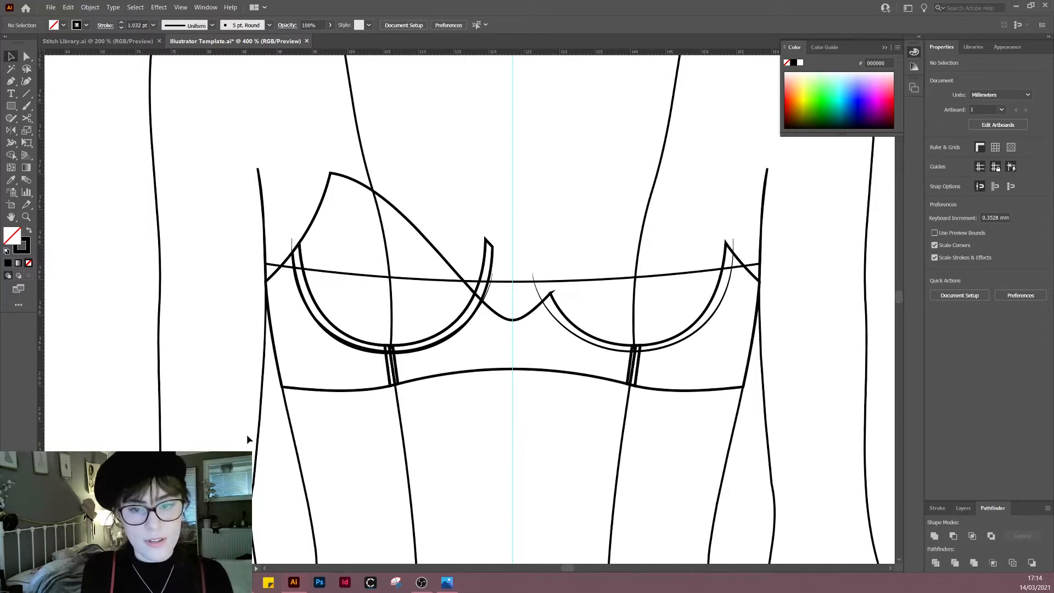
scroll(246, 434, "left", 10)
scroll(744, 261, "right", 4)
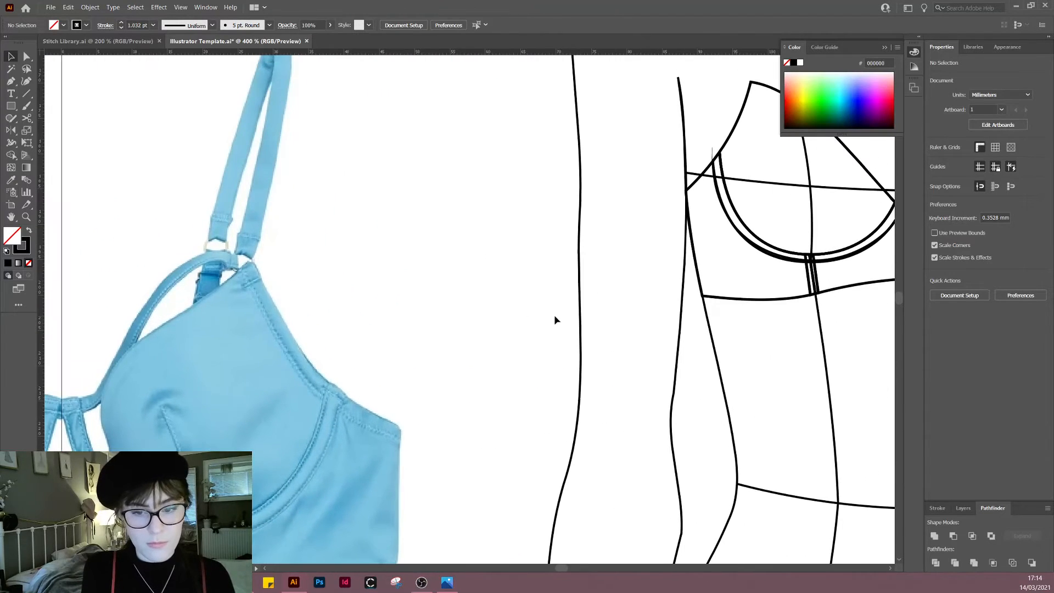
scroll(579, 266, "down", 2)
scroll(600, 283, "left", 5)
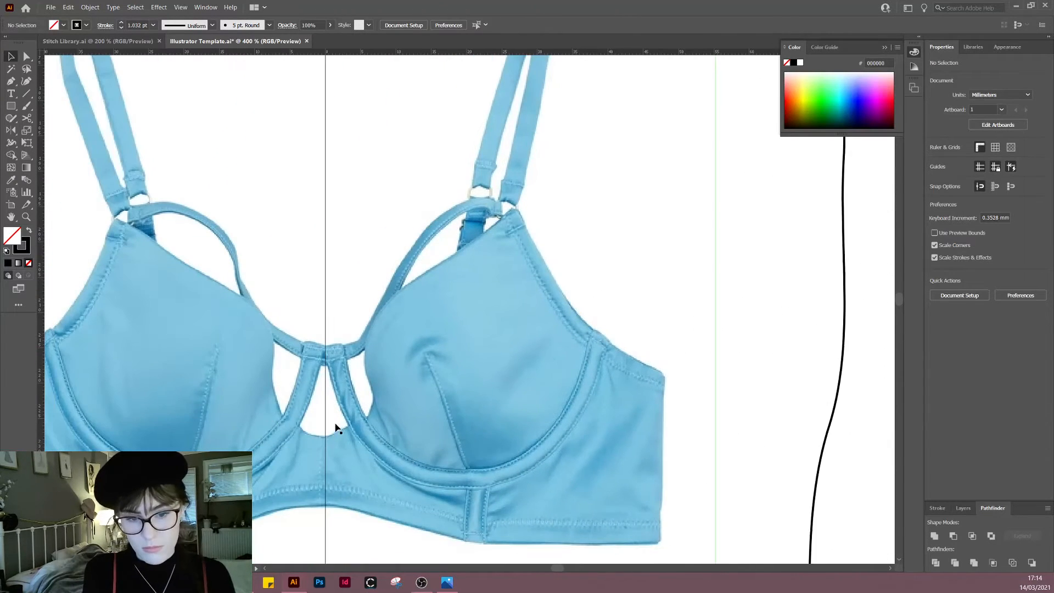
scroll(330, 309, "right", 5)
left_click_drag(700, 254, 269, 385)
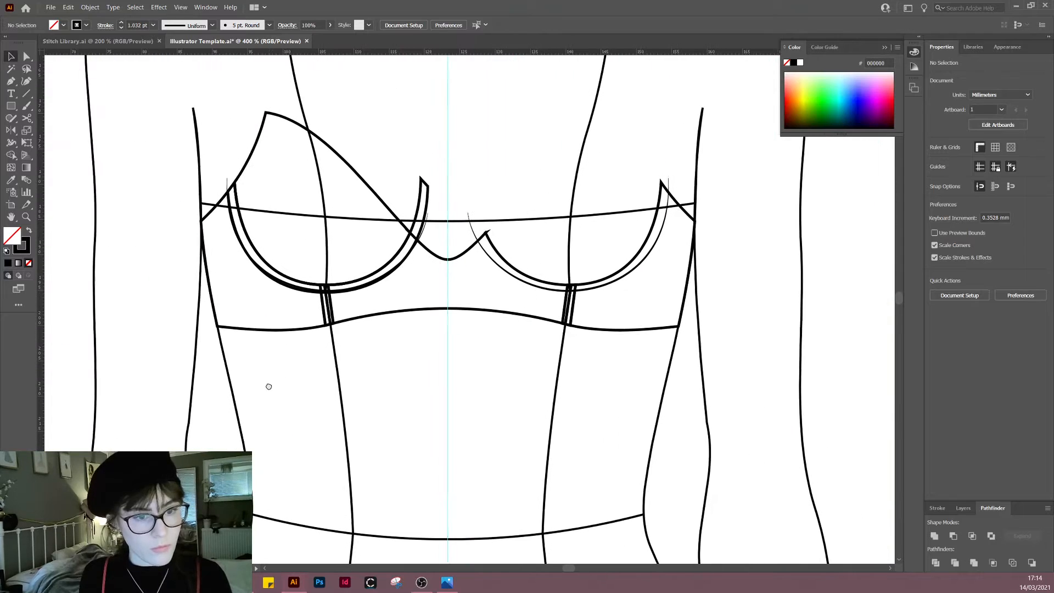
Step: Draw a vertical line on the centre front guide through the front band panel, divide the panel with it and ungroup the pieces
key("p")
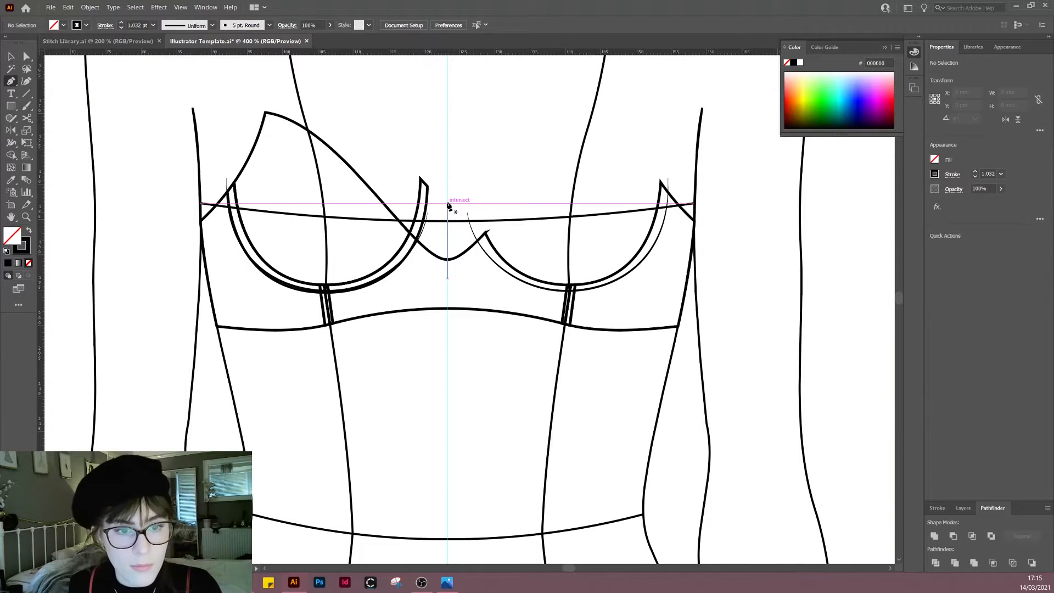
left_click(448, 204)
left_click(447, 346)
key("v")
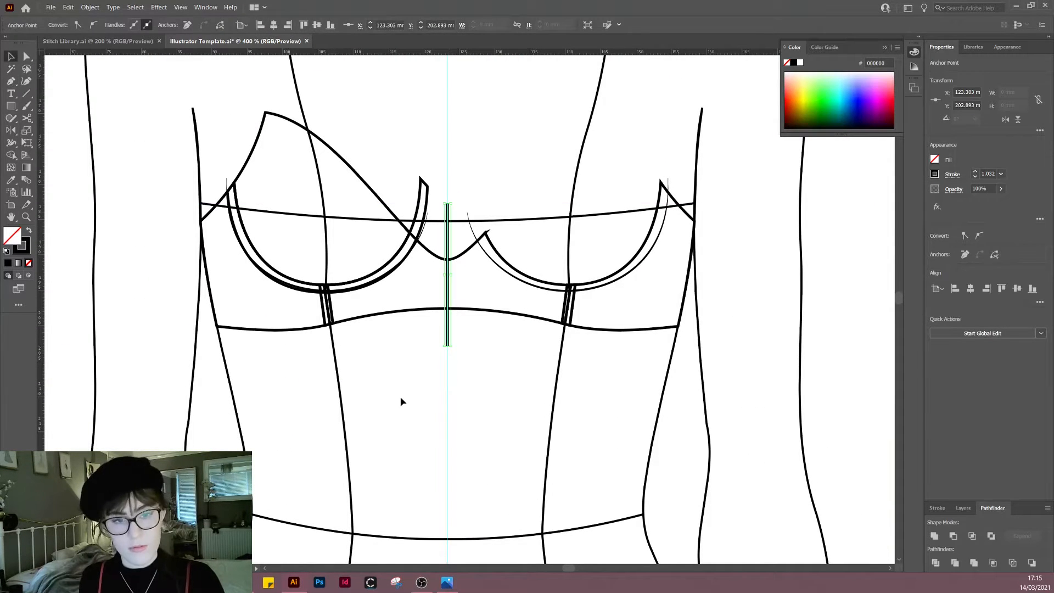
left_click_drag(453, 309, 463, 299)
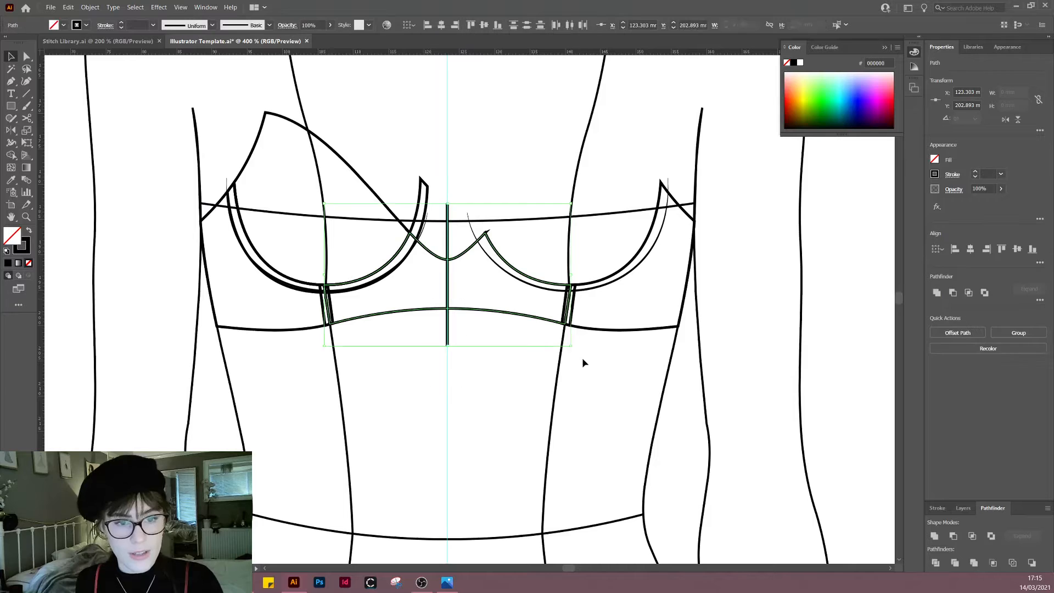
left_click(936, 563)
right_click(486, 363)
left_click(539, 433)
left_click(518, 384)
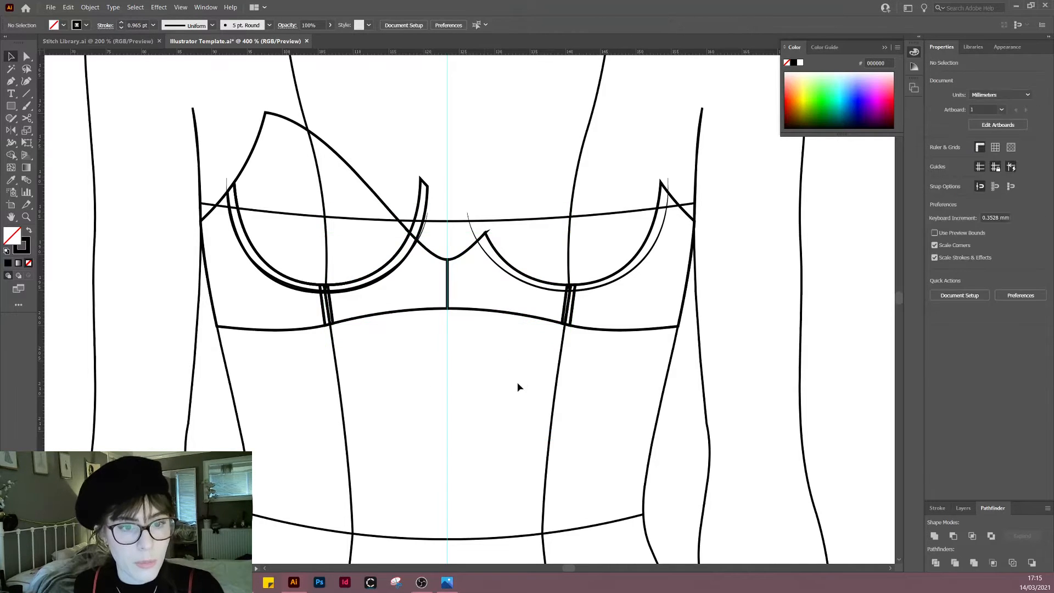
Step: Reflect a copy of the left cup and its underwire vertically across the centre front guide
scroll(487, 386, "down", 1)
left_click_drag(487, 387, 675, 398)
scroll(613, 430, "down", 1)
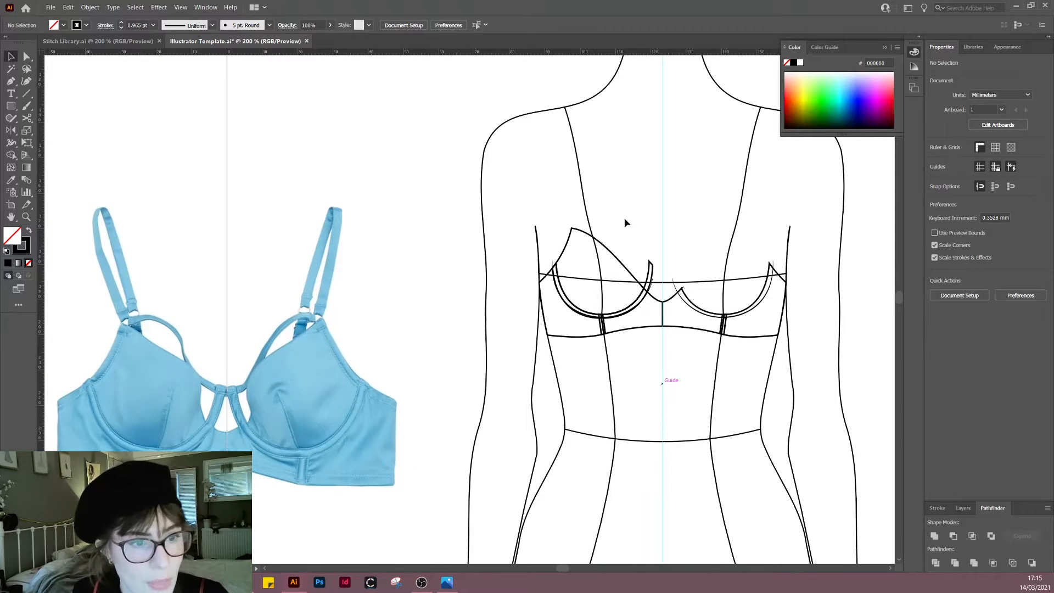
left_click(601, 249)
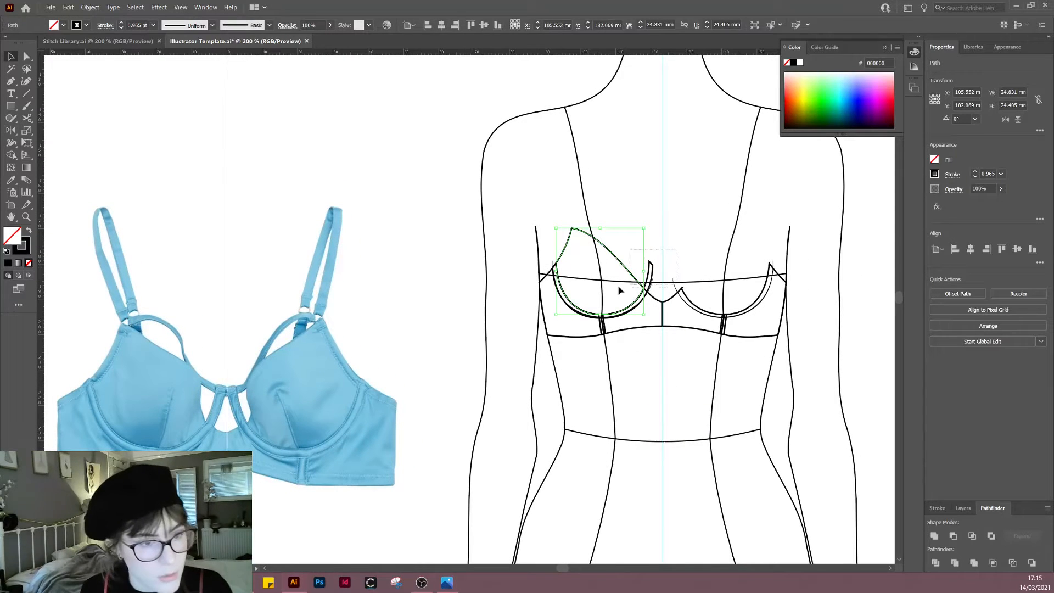
left_click(607, 279, "shift")
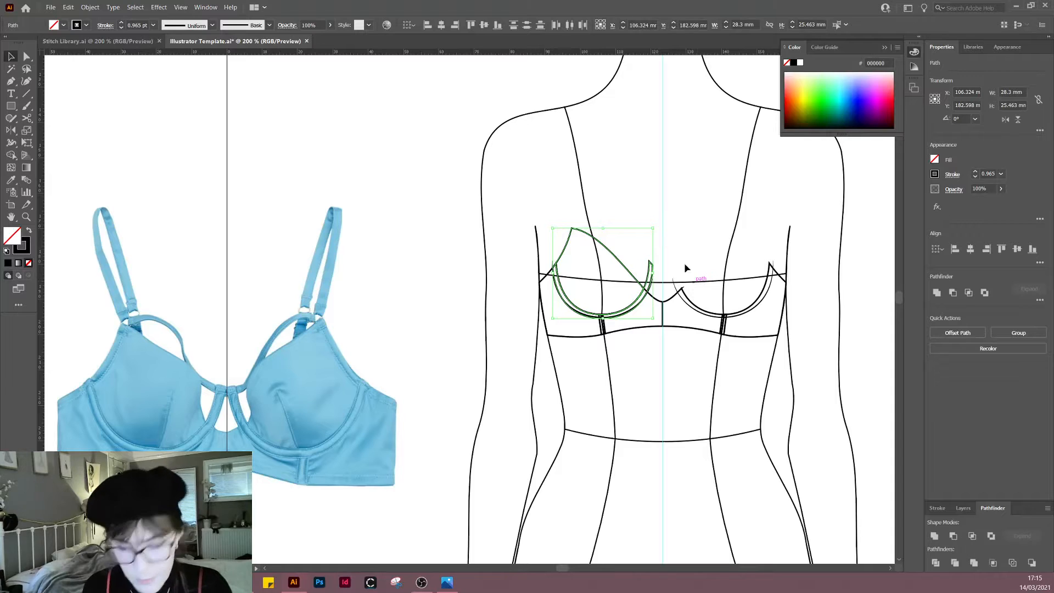
key("o")
left_click(663, 204, "alt")
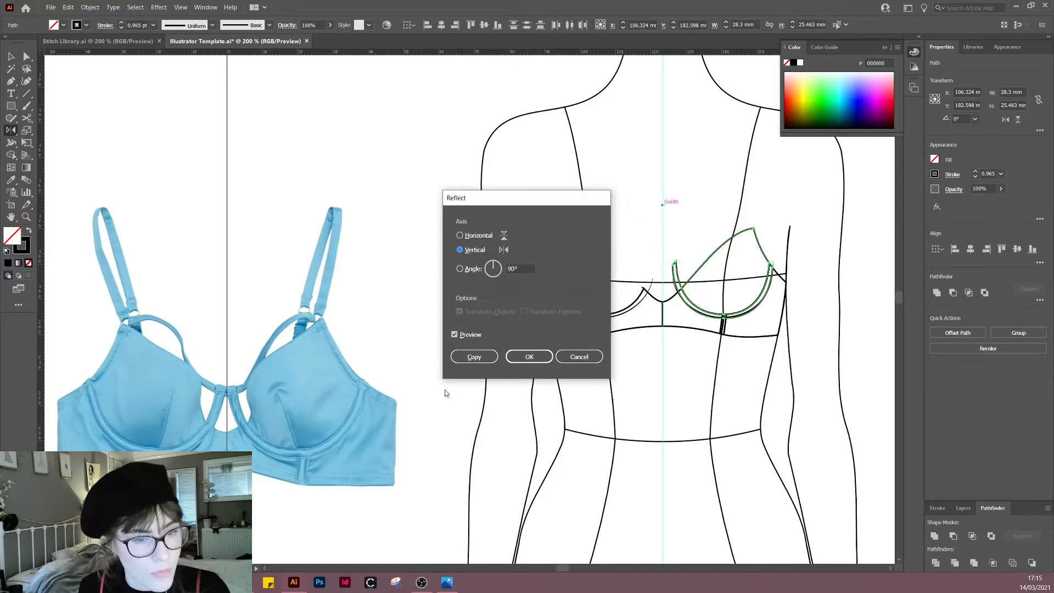
left_click(475, 356)
key("v")
left_click(522, 388)
Step: Select all cup, underwire, band and casing pieces of the bra drawing together
left_click_drag(711, 414, 667, 402)
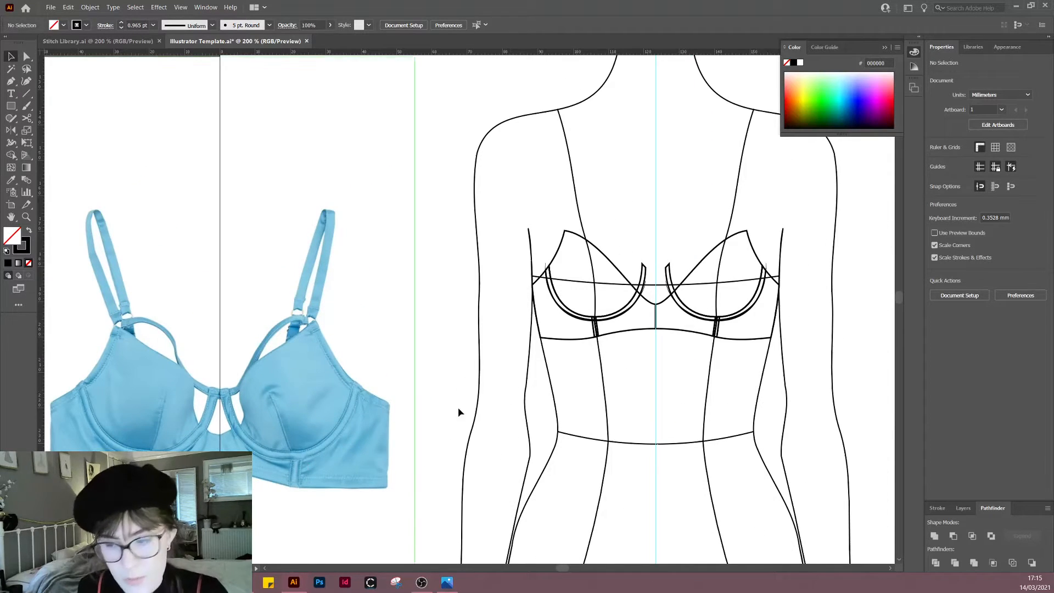
mouse_move(500, 417)
left_mouse_down()
mouse_move(501, 366)
mouse_move(813, 198)
left_mouse_up()
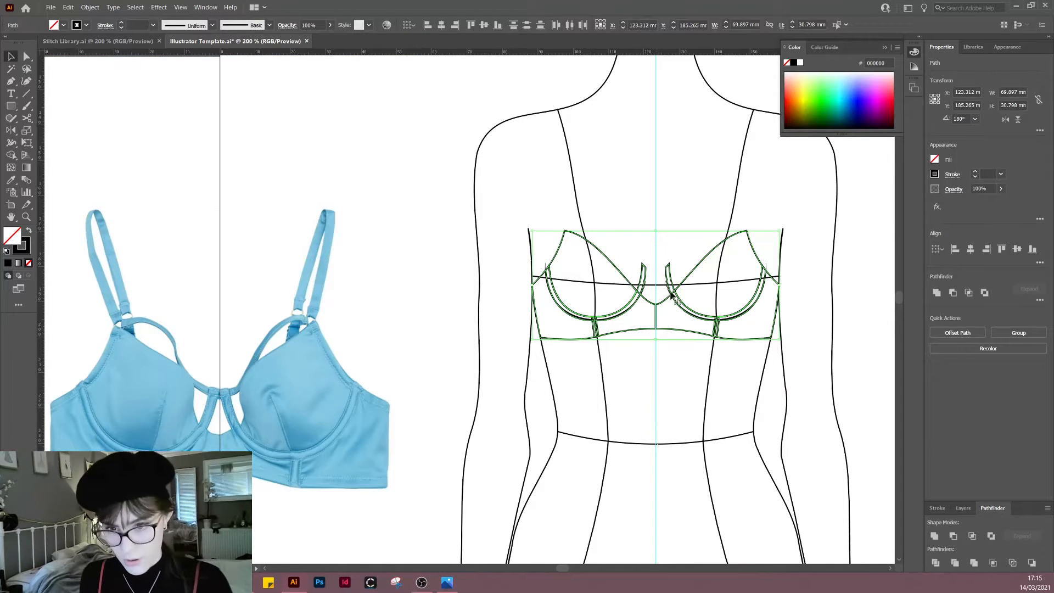
Step: Try to apply the bra photo's blue to the selected pieces with the Eyedropper
double_click(10, 182)
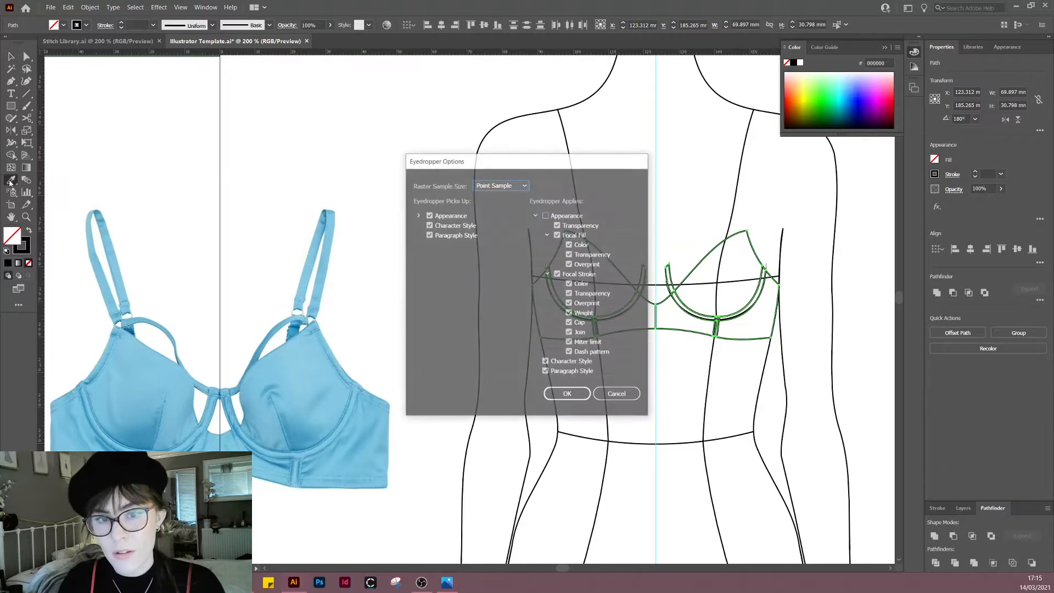
left_click(566, 395)
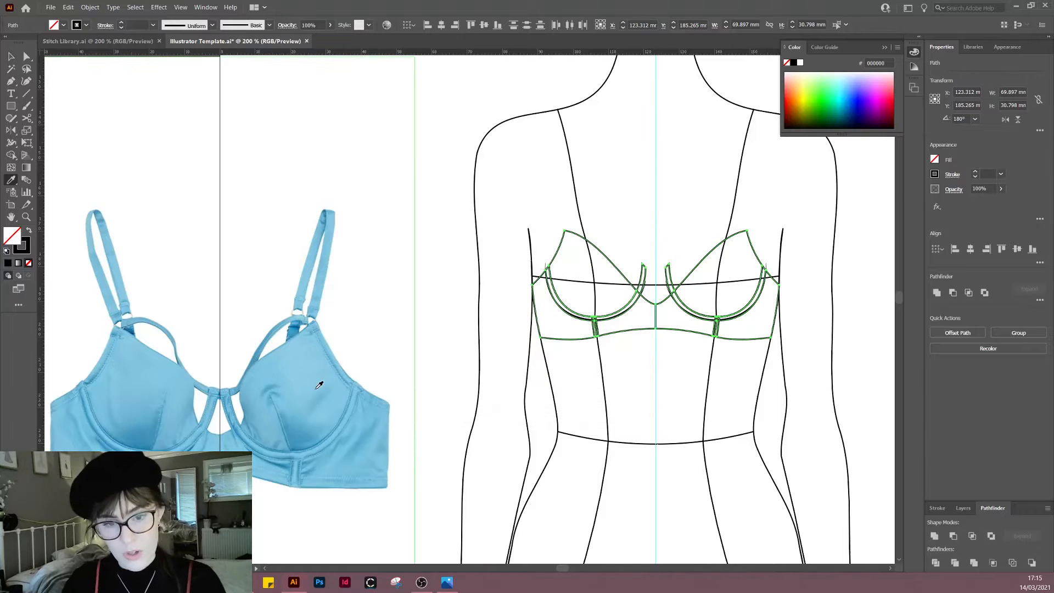
left_click(321, 378)
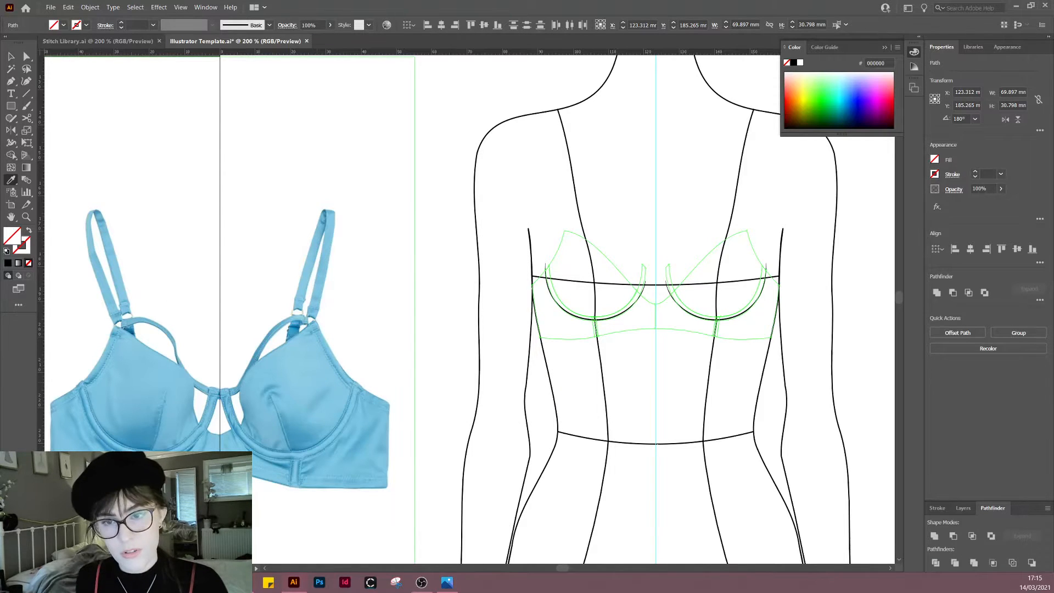
key("ctrl+z")
Step: Fill the selected bra pieces with the light blue 8CCCE4 sampled from the right cup in the photo, then deselect them
double_click(11, 179)
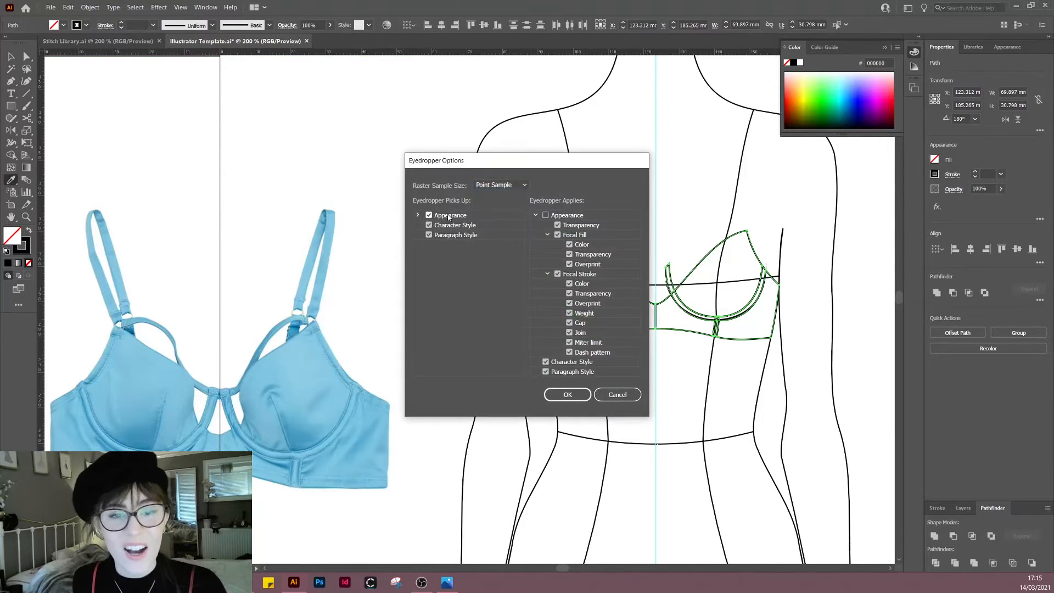
left_click(418, 216)
left_click(567, 395)
left_click(319, 368)
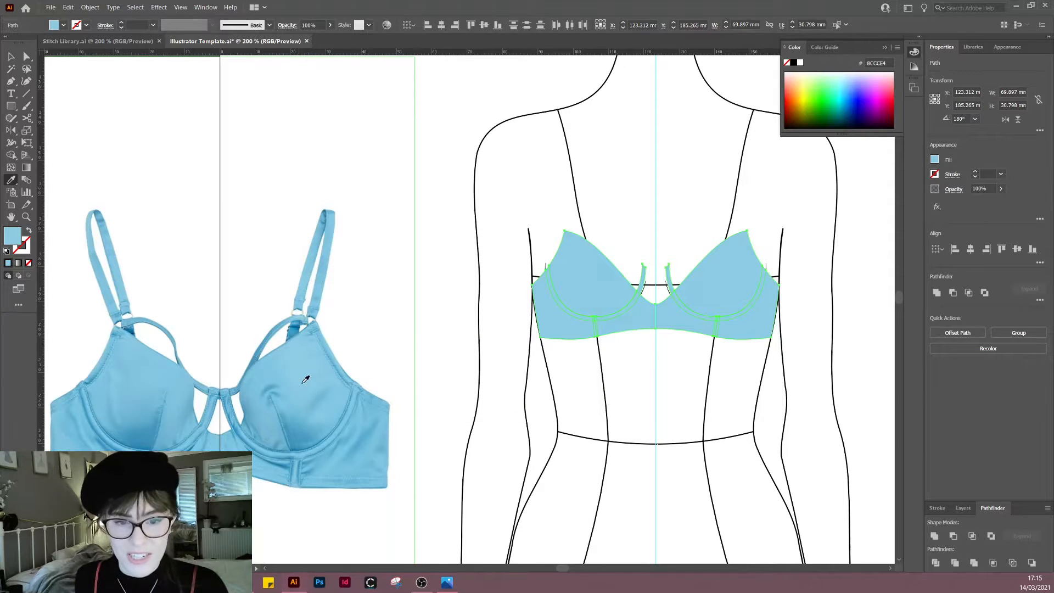
key("v")
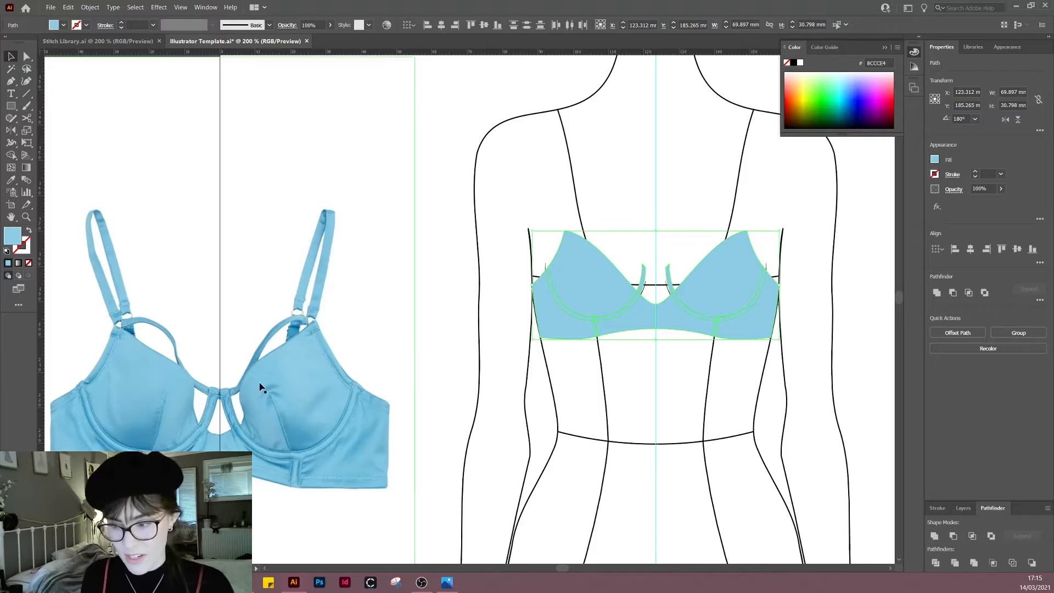
scroll(447, 341, "down", 2)
scroll(454, 364, "right", 2)
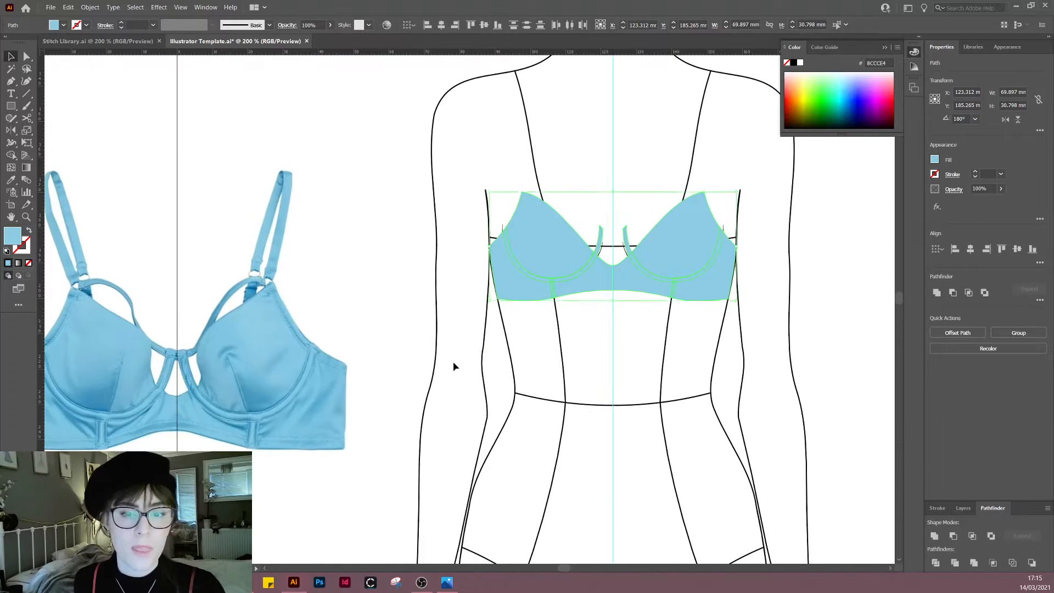
left_click(532, 353)
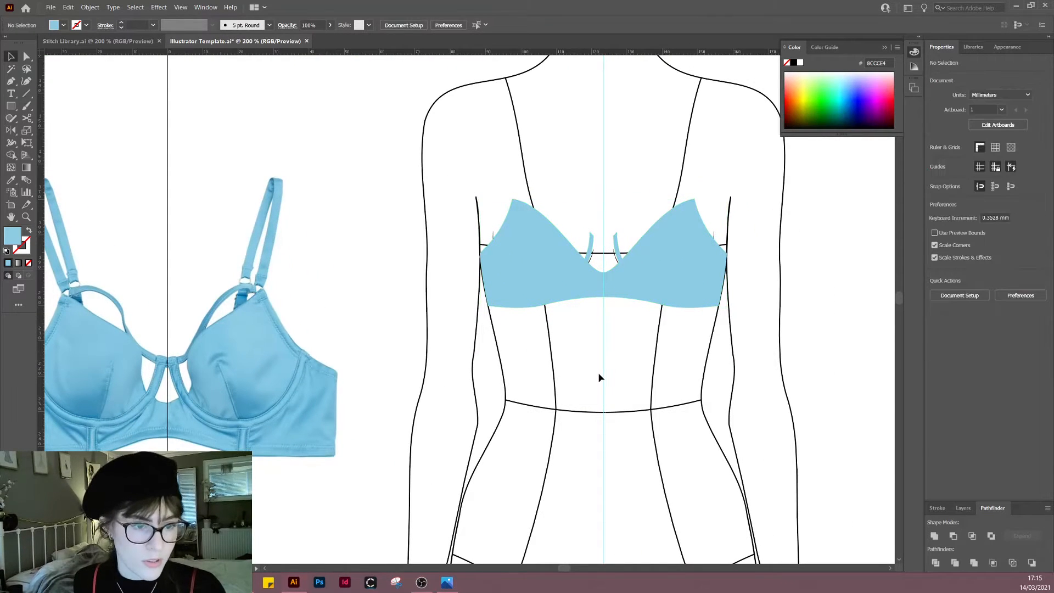
Step: Reselect all the bra pieces and give them a solid black stroke (000000)
left_click_drag(447, 368, 818, 178)
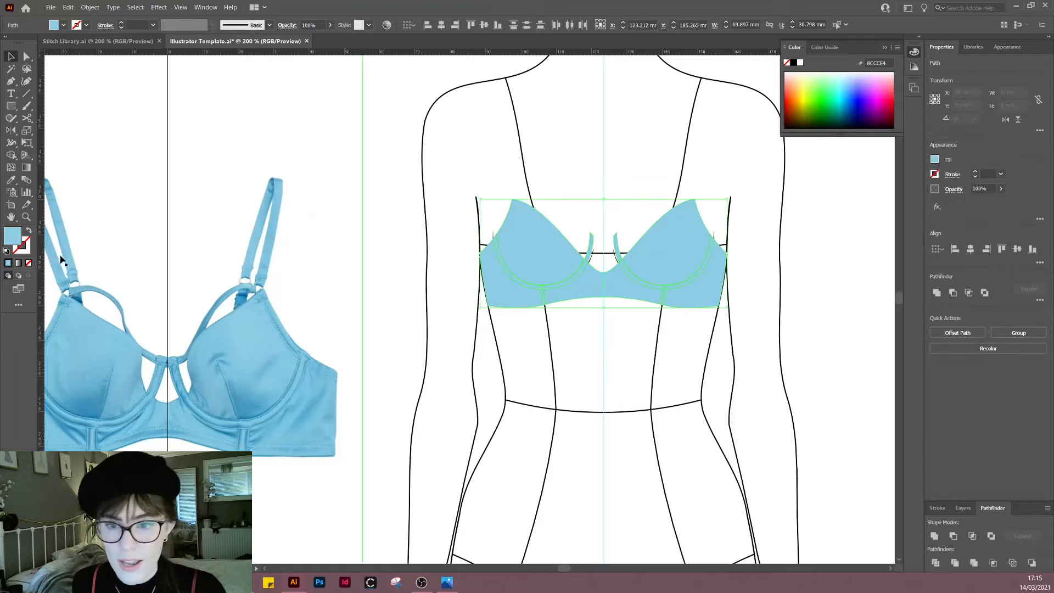
left_click(8, 264)
double_click(22, 246)
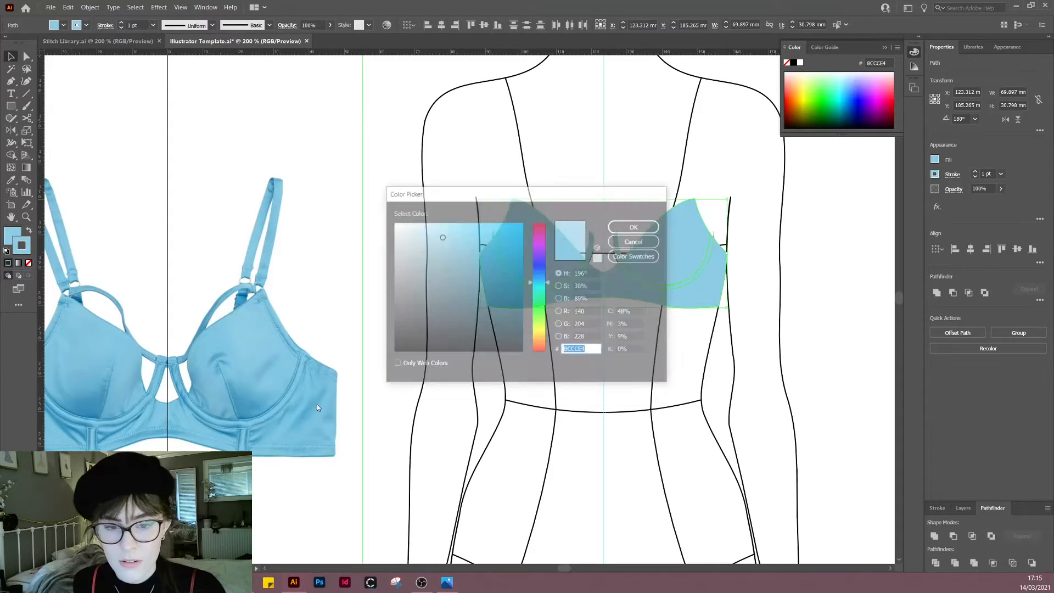
left_click(449, 352)
left_click(636, 226)
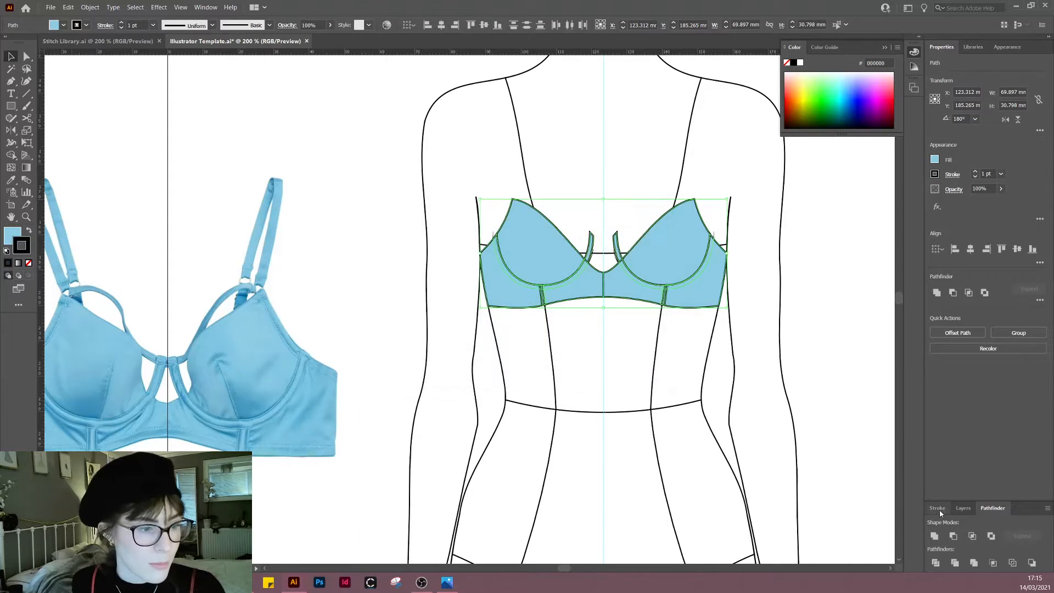
Step: Set the stroke weight of the bra pieces to 0.5 pt and deselect them
left_click(938, 508)
left_click(979, 417)
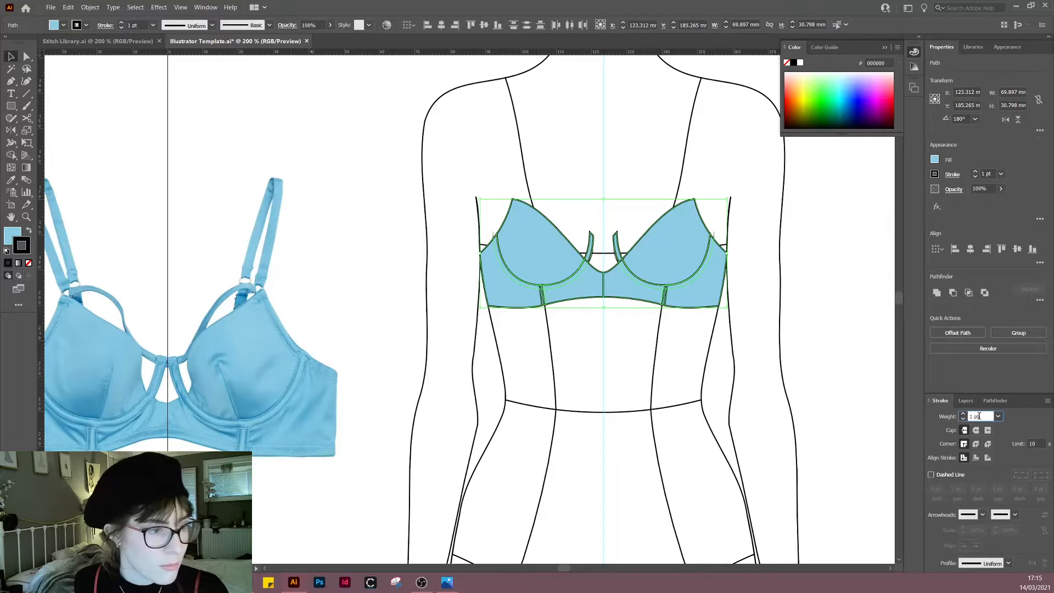
key("Down")
key("Down")
left_click(719, 387)
left_click_drag(718, 386, 706, 397)
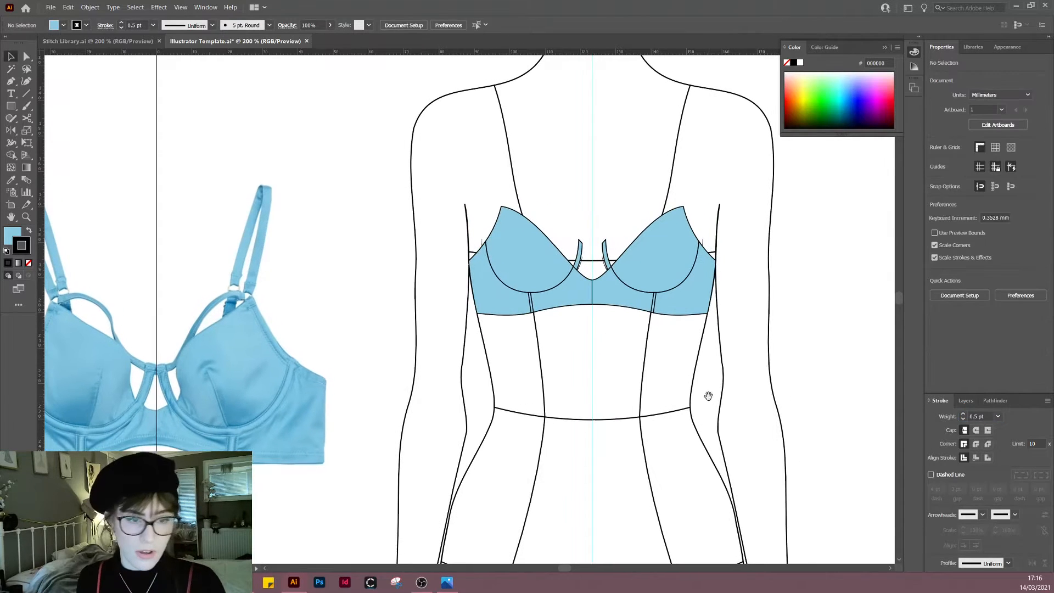
Step: Move the two underwire paths to the top of Layer 1's stacking order, above the cups, and deselect them
left_click(616, 256)
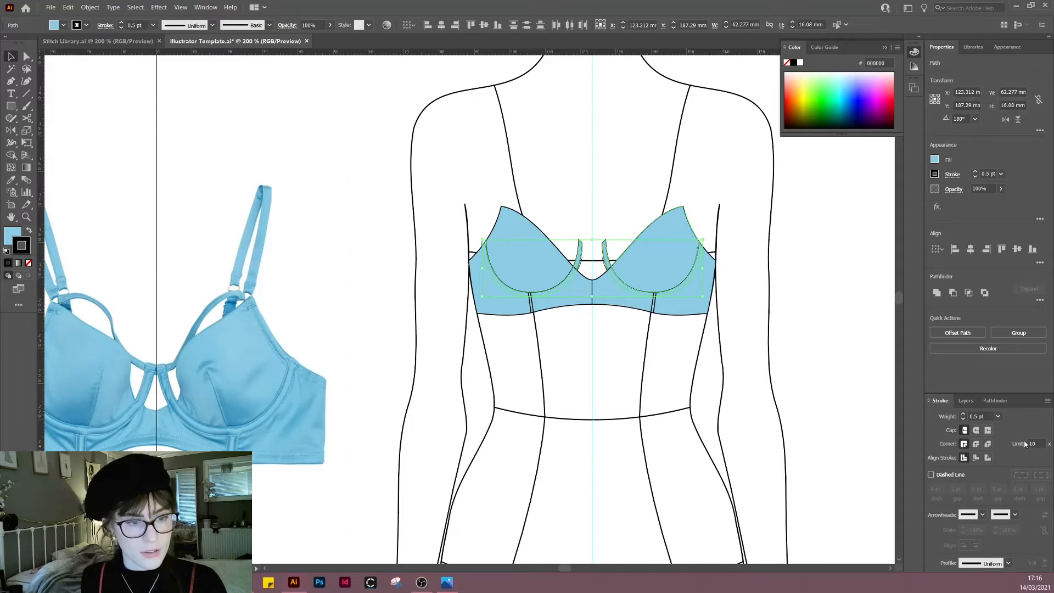
left_click(966, 401)
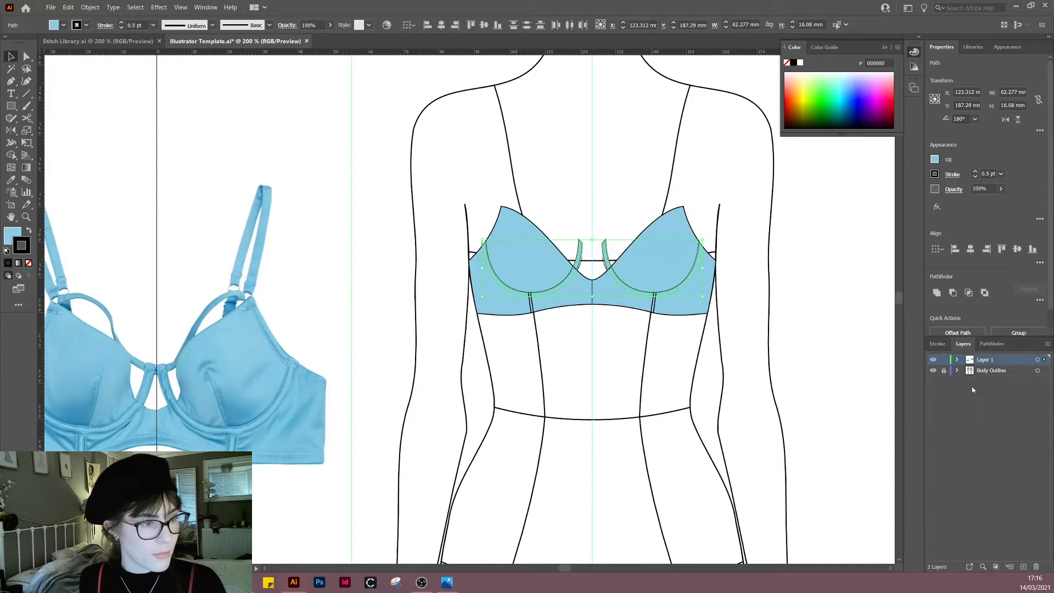
left_click(956, 360)
left_click(1021, 469)
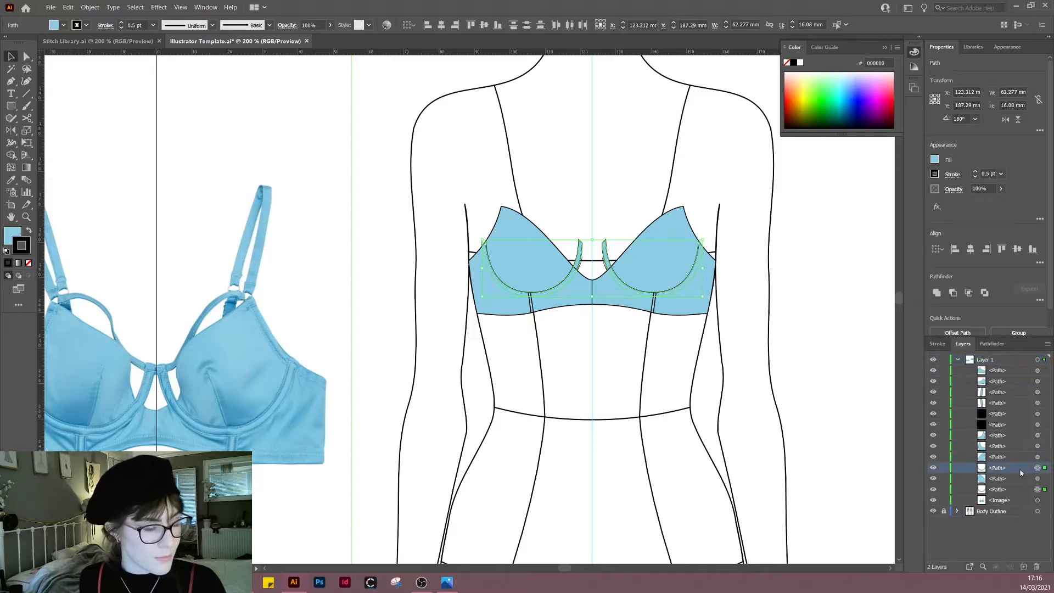
left_click(1013, 490, "ctrl")
left_click_drag(1009, 472, 1002, 366)
left_click(650, 409)
Step: Move the two short vertical casing strips under the cups up the stacking order to directly below the underwires
scroll(553, 315, "up", 1)
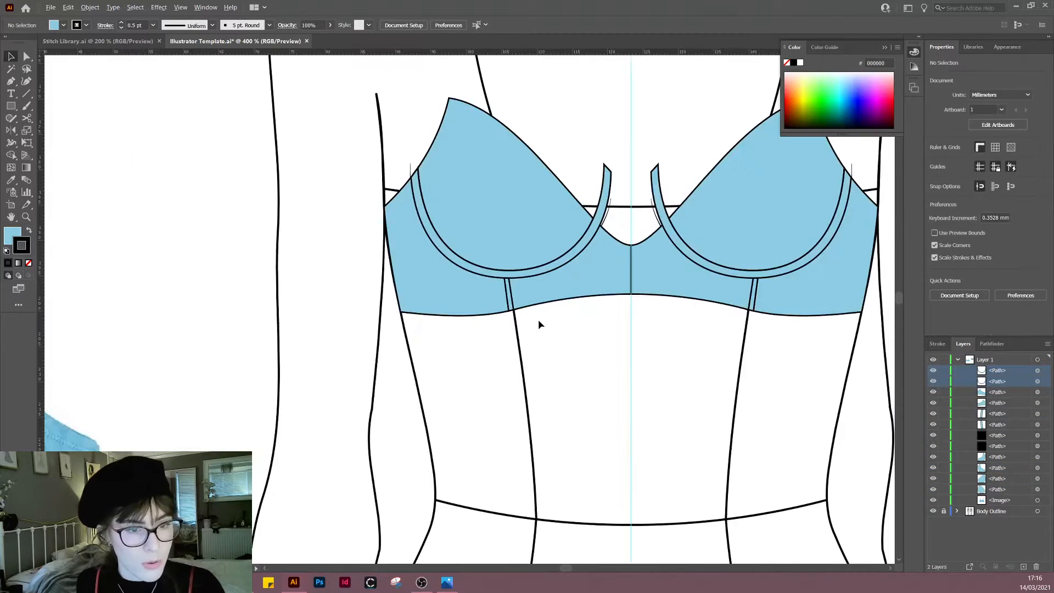
left_click(508, 293)
left_click(756, 294, "shift")
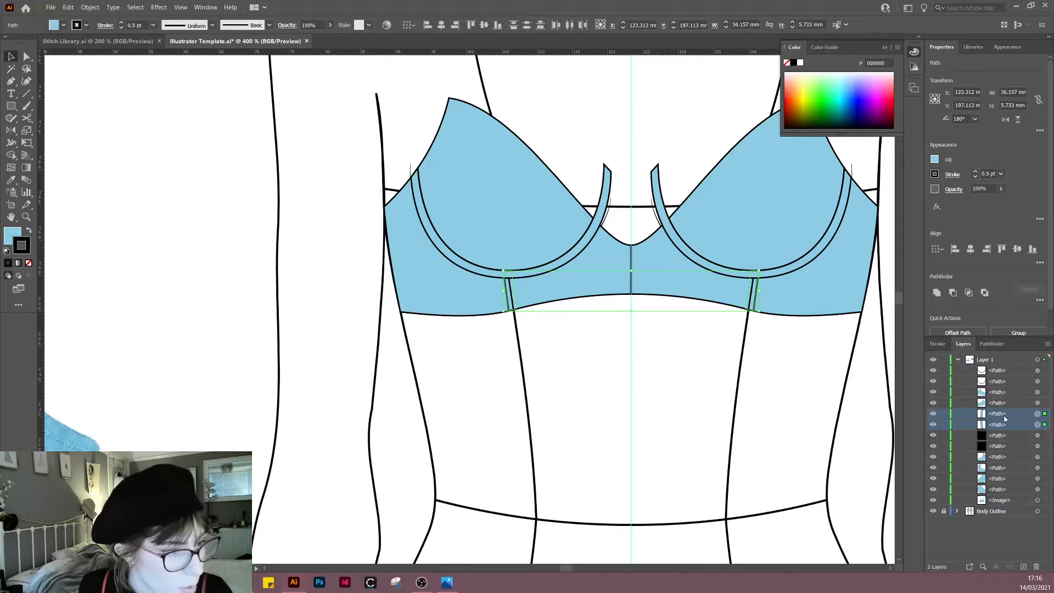
left_click_drag(1005, 419, 1000, 389)
left_click(686, 359)
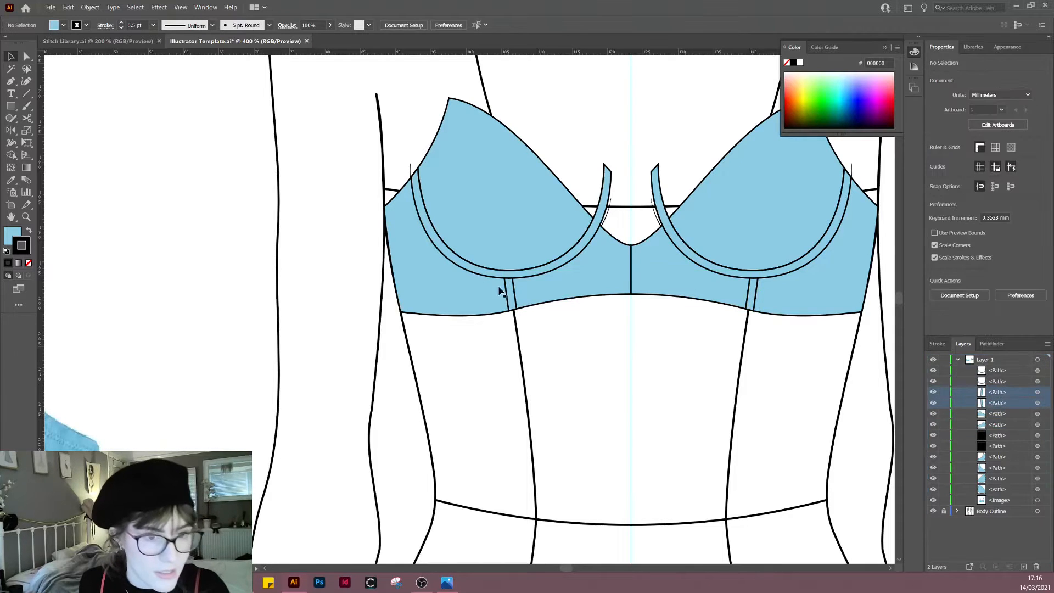
Step: Compare the flat's cups, underwires, band and casings with the reference bra photo
scroll(637, 407, "down", 3)
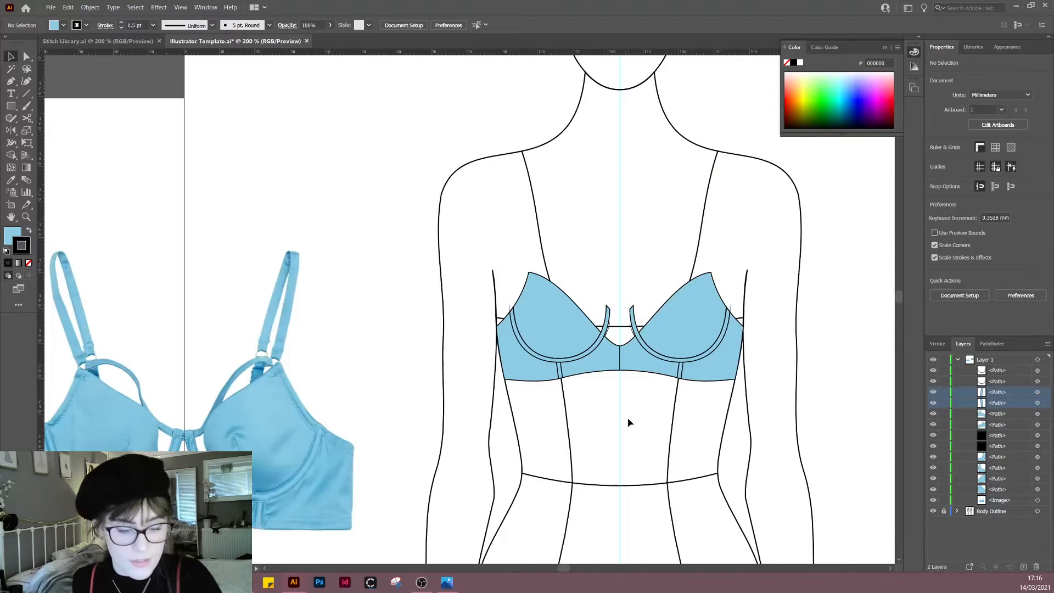
left_click_drag(159, 497, 391, 345)
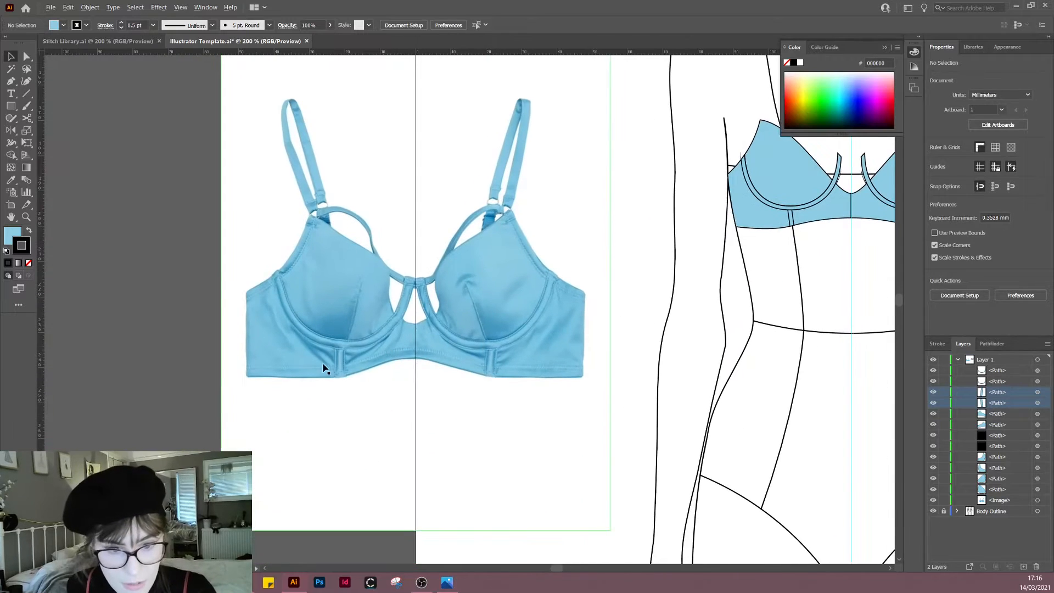
scroll(323, 365, "up", 1)
left_click_drag(638, 325, 450, 405)
scroll(452, 405, "down", 1)
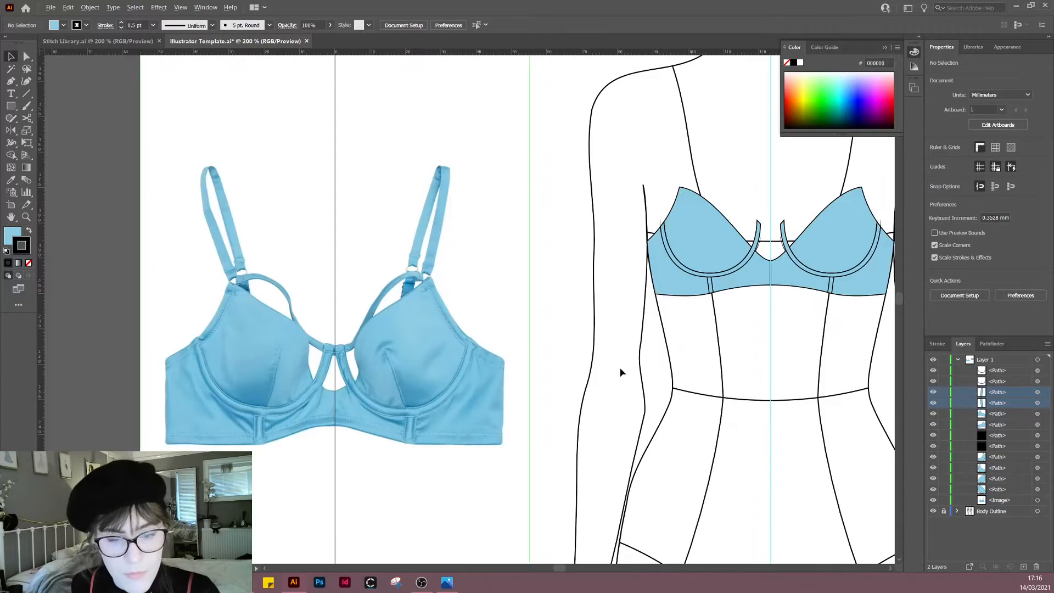
left_click_drag(681, 352, 561, 398)
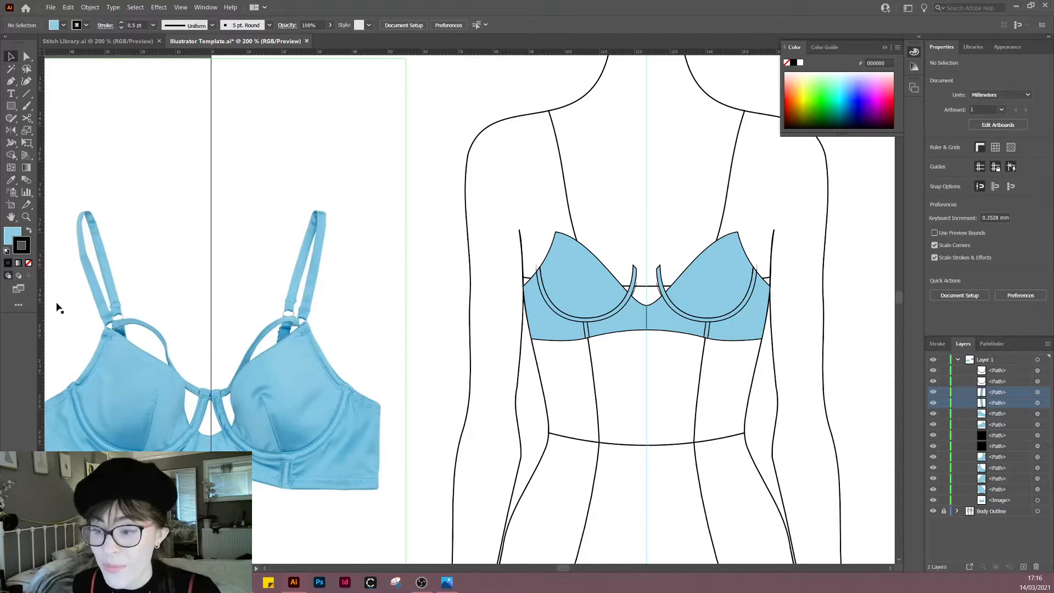
left_click_drag(776, 388, 768, 391)
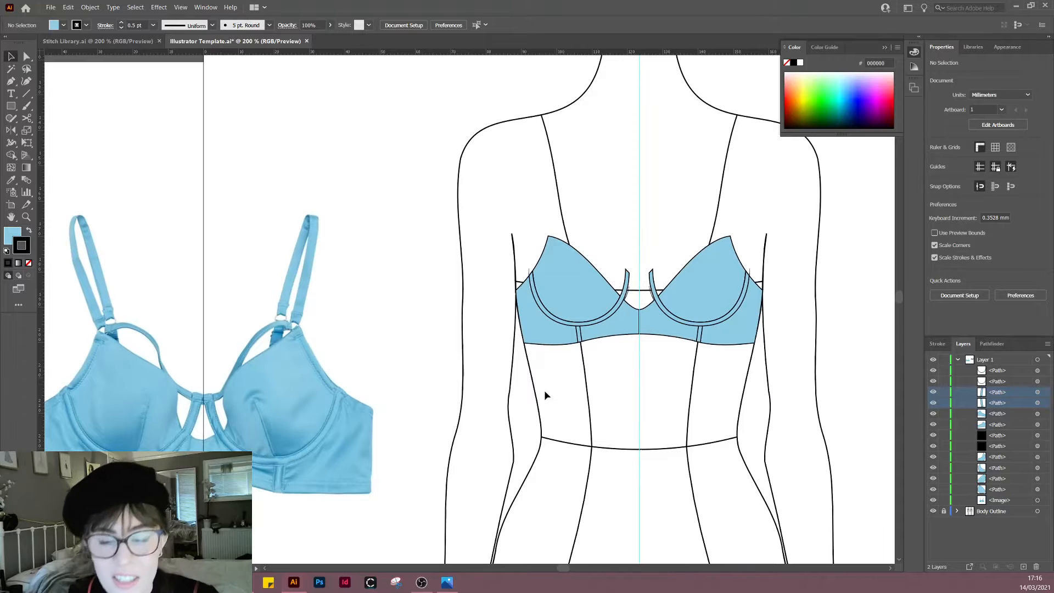
scroll(383, 350, "up", 3)
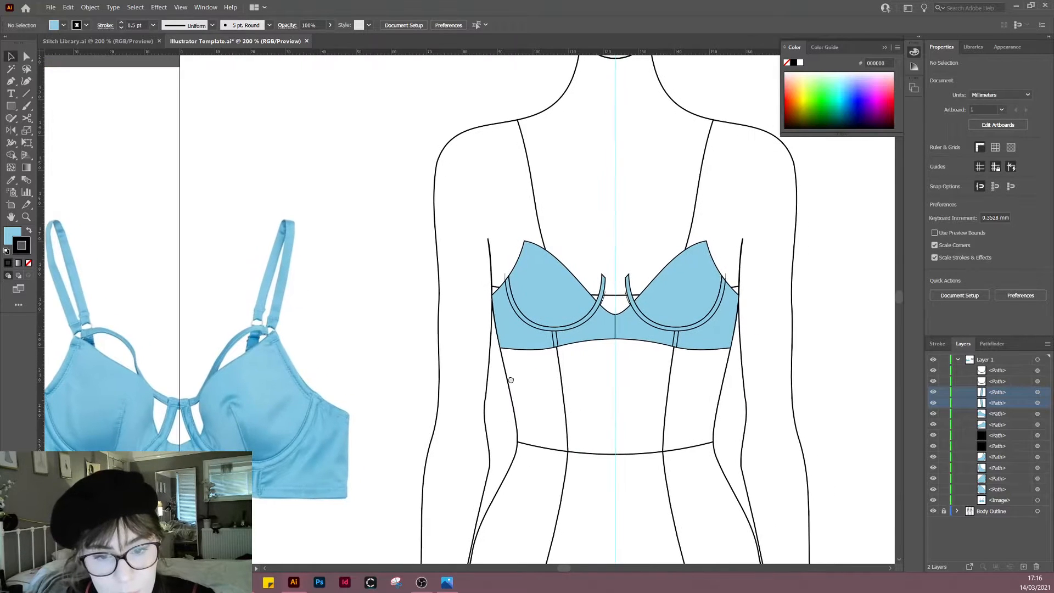
left_click_drag(778, 399, 617, 442)
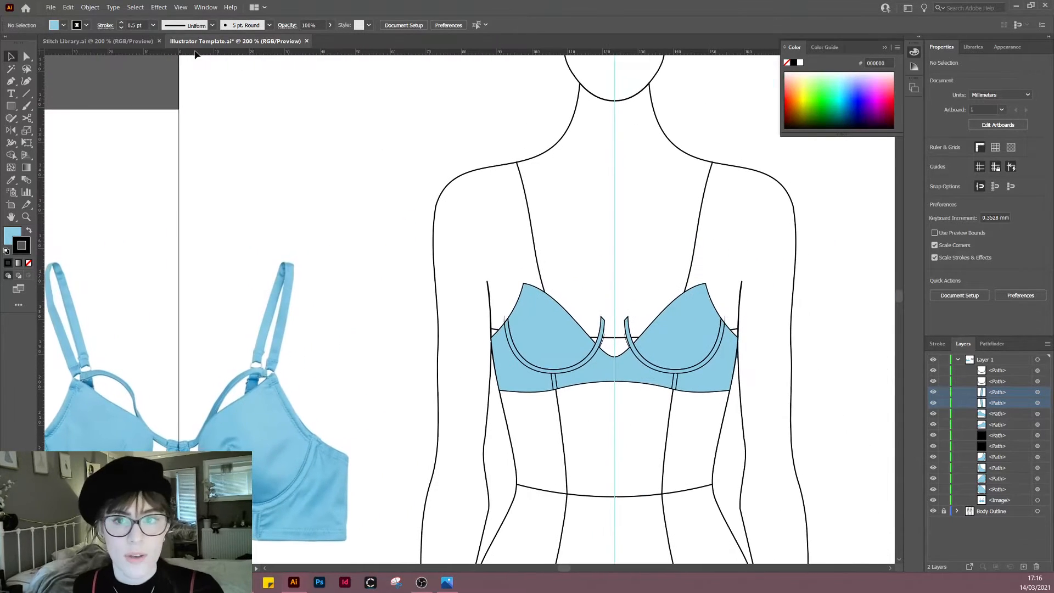
Step: Switch to the Stitch Library document and copy the gold ring from the row of bra hardware
left_click(128, 44)
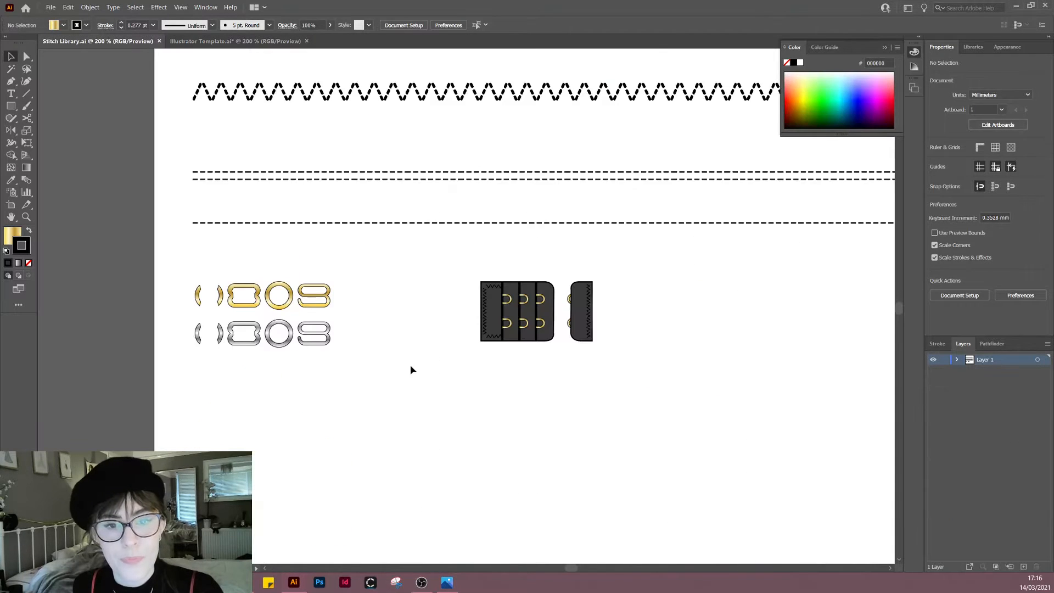
left_click_drag(409, 368, 309, 394)
scroll(308, 389, "down", 1)
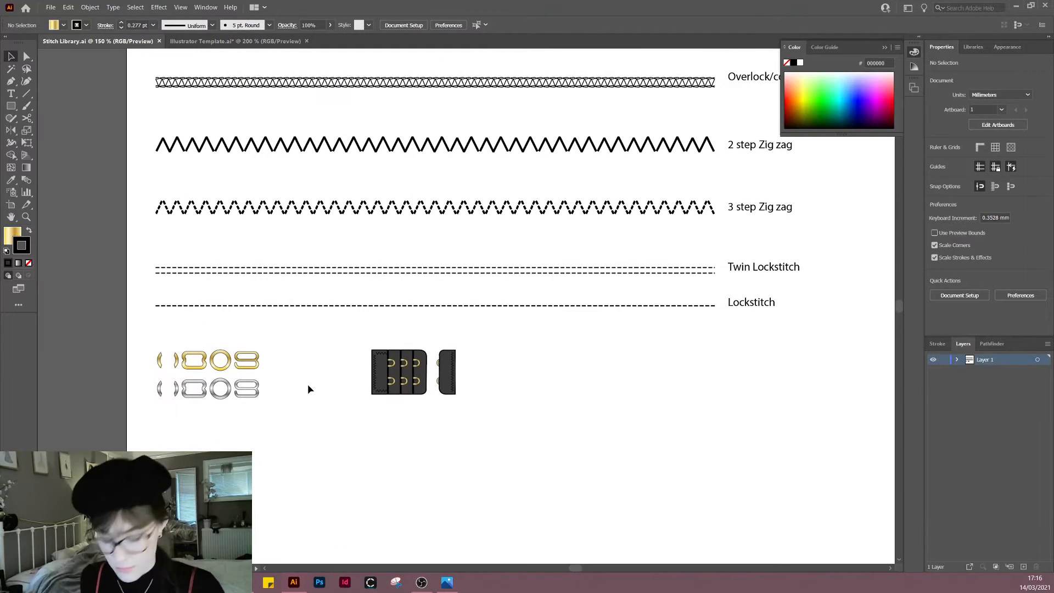
left_click_drag(225, 358, 202, 358)
key("ctrl+c")
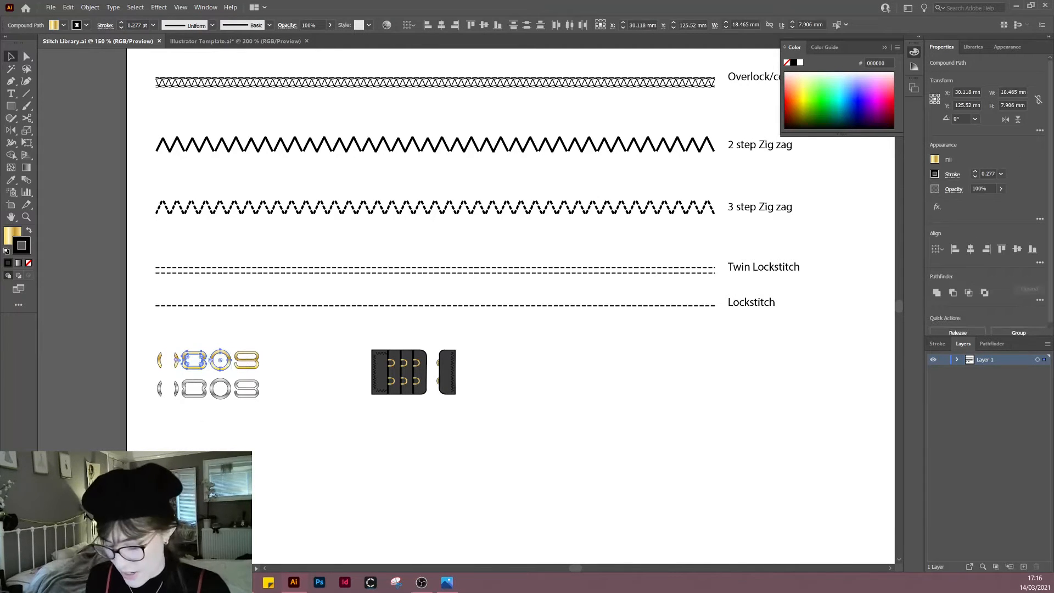
left_click(208, 438)
left_click(216, 369)
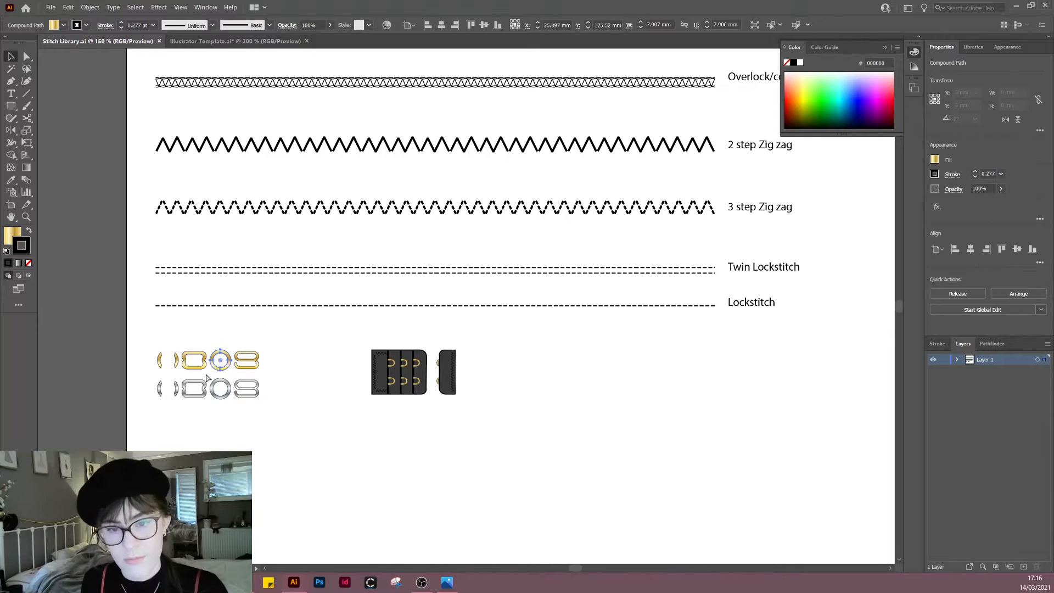
key("ctrl+c")
Step: Paste the gold ring into the Illustrator Template document, scale it to about 3.5 mm and move it to the left cup's tip
left_click(256, 42)
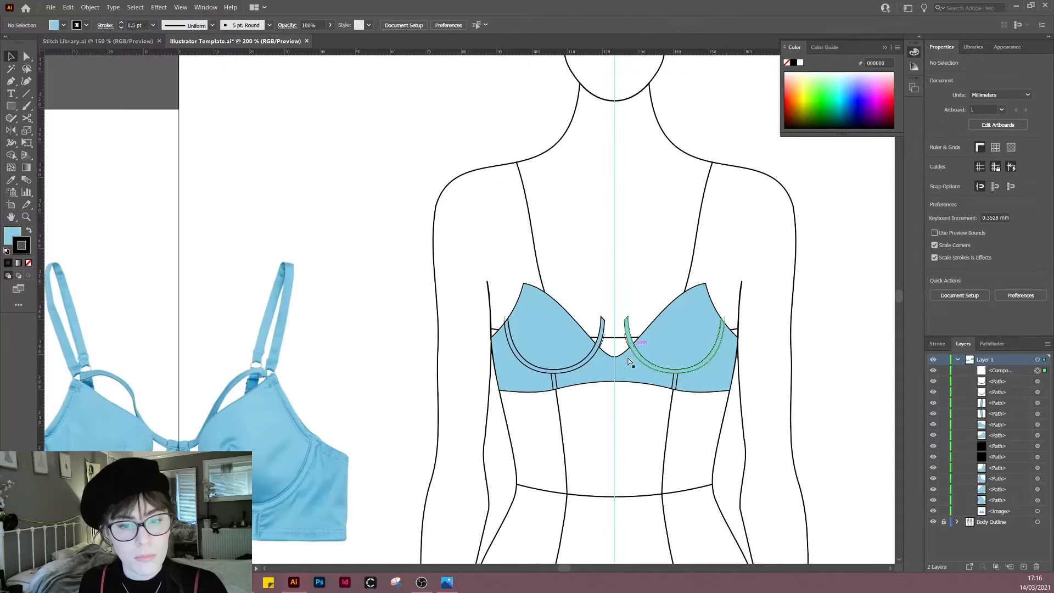
key("ctrl+v")
scroll(487, 328, "up", 2)
left_click_drag(461, 321, 546, 259)
left_click(460, 311)
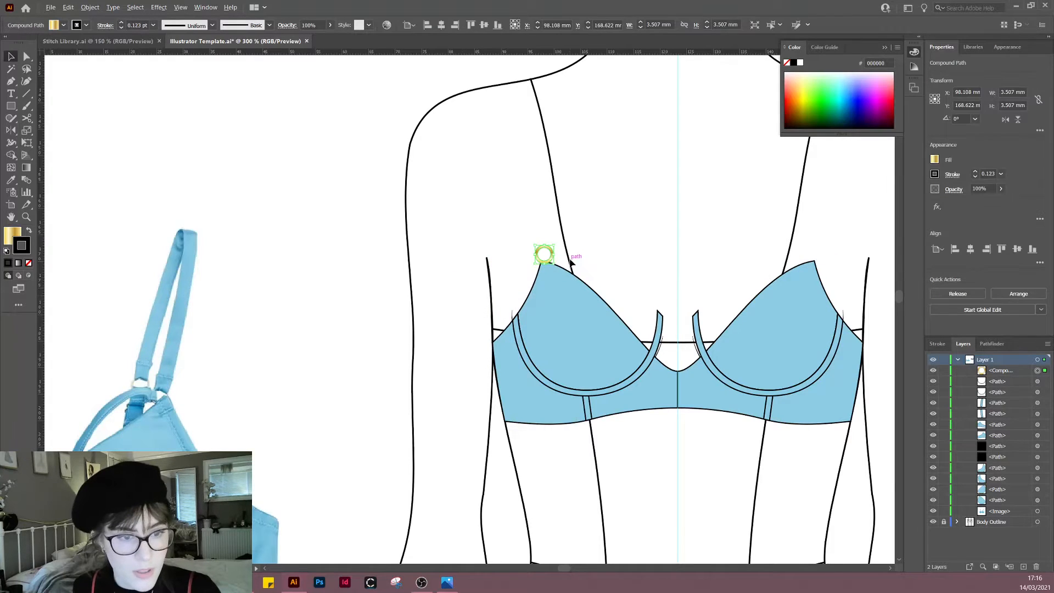
Step: Shrink the gold ring to less than 1.8 mm wide, seat it on the left cup's tip and deselect it
scroll(549, 263, "up", 4)
left_click_drag(457, 198, 459, 244)
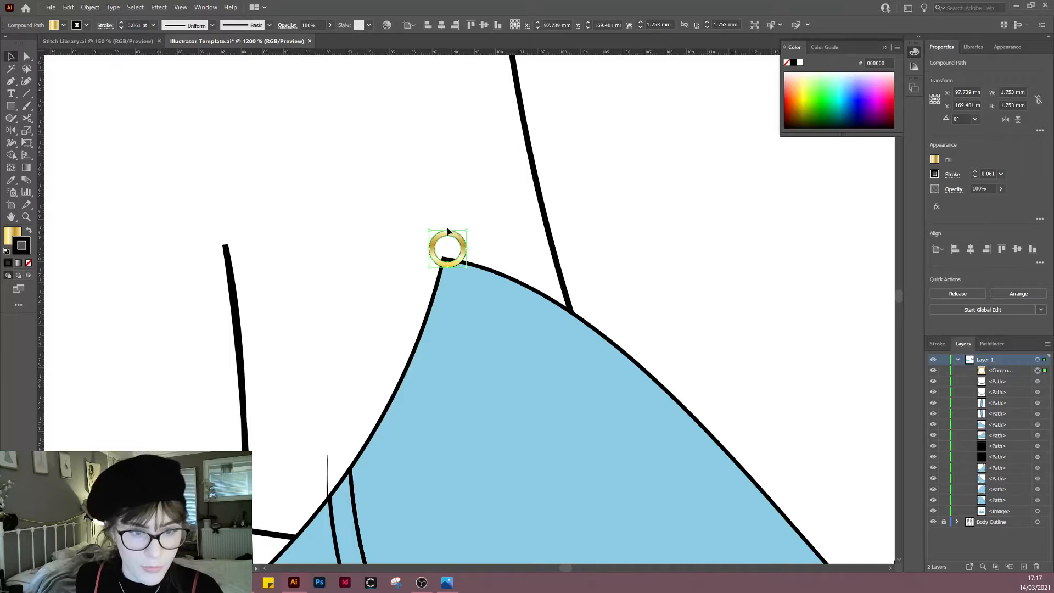
left_click_drag(448, 230, 456, 244)
left_click(525, 224)
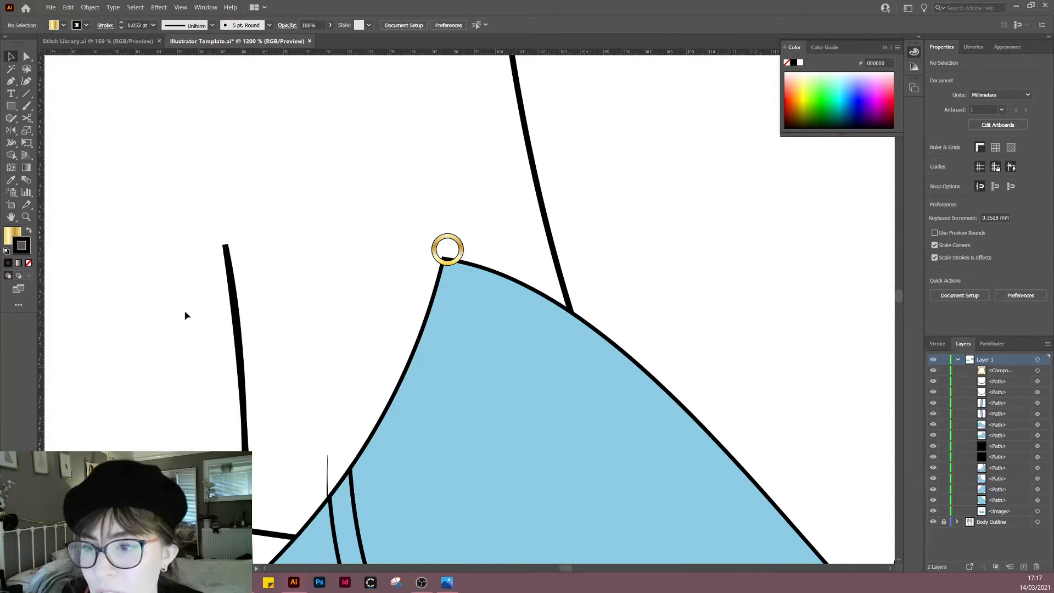
Step: Remove the fill from the left cup of the flat, keeping its black outline, and deselect it
scroll(222, 301, "down", 2)
left_click_drag(202, 309, 437, 253)
left_click_drag(435, 293, 540, 257)
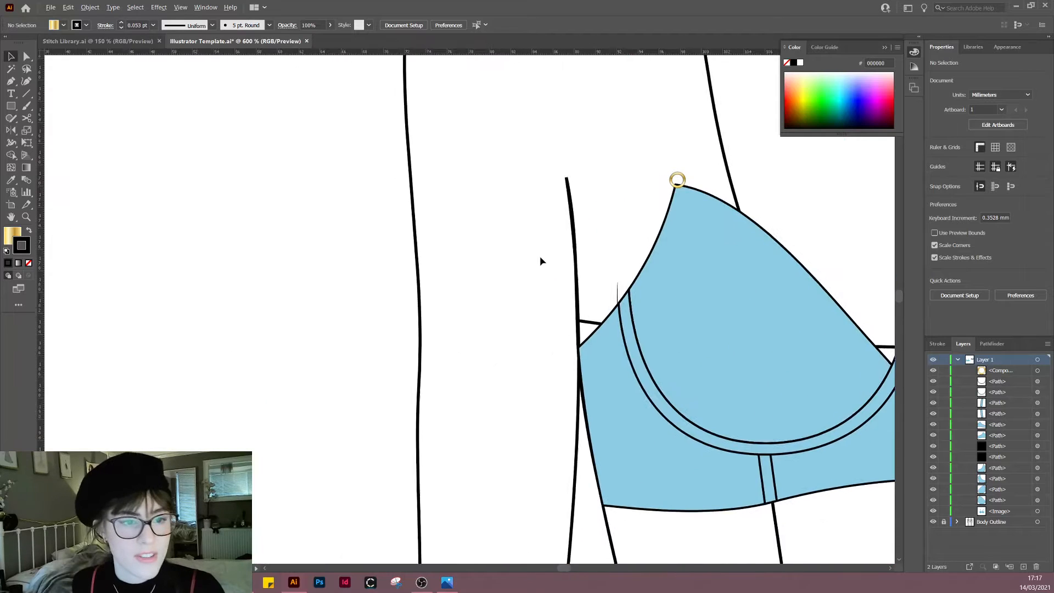
scroll(540, 260, "down", 3)
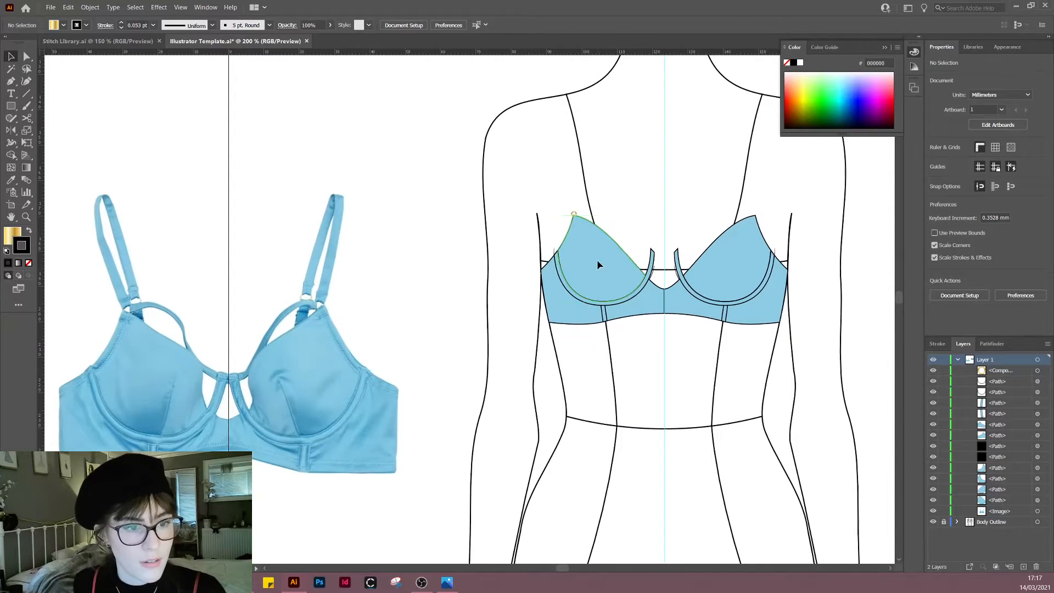
left_click(599, 265)
left_click(8, 233)
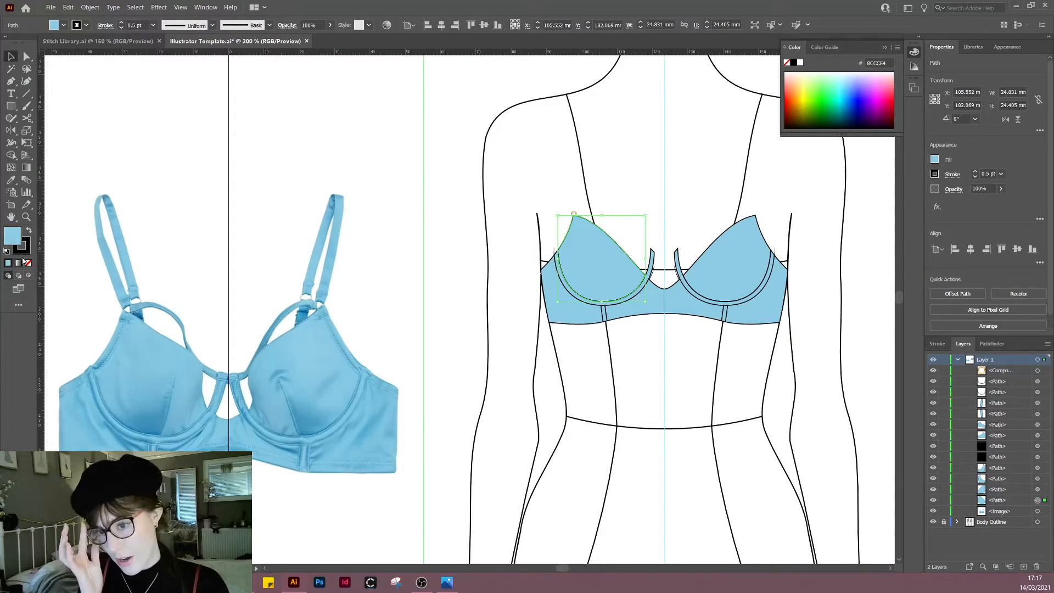
left_click(29, 263)
left_click(505, 189)
Step: Try the Eyedropper on the photo's right cup with the full Appearance enabled in its pick-up options
scroll(112, 240, "left", 2)
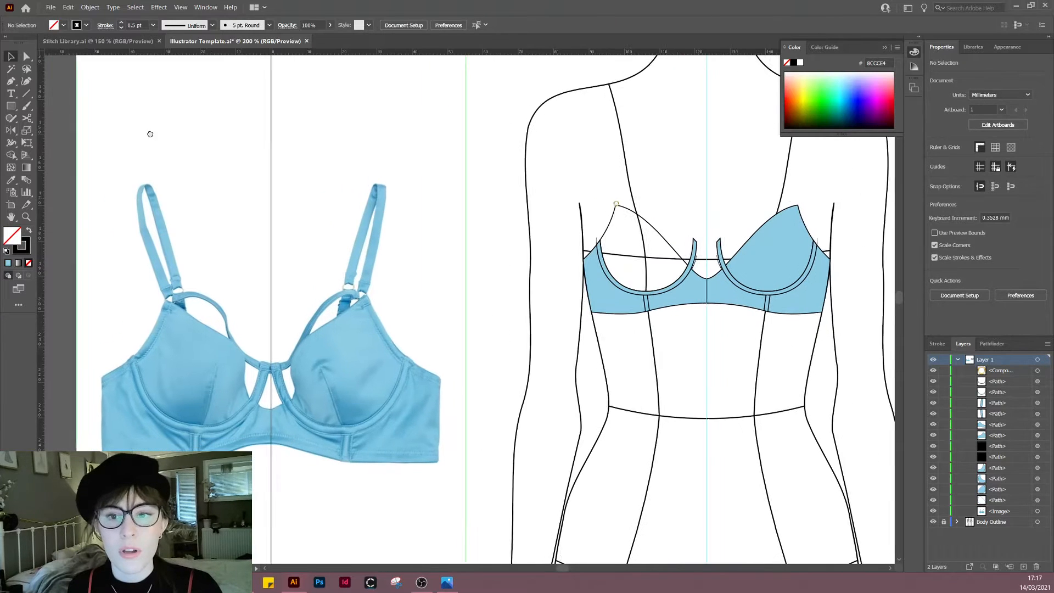
double_click(11, 180)
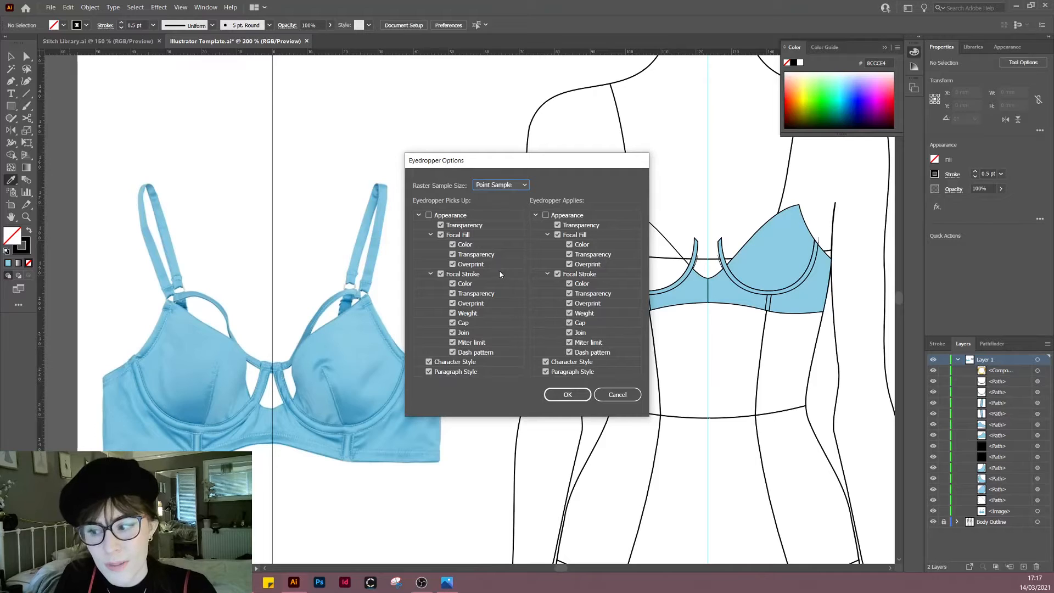
double_click(448, 218)
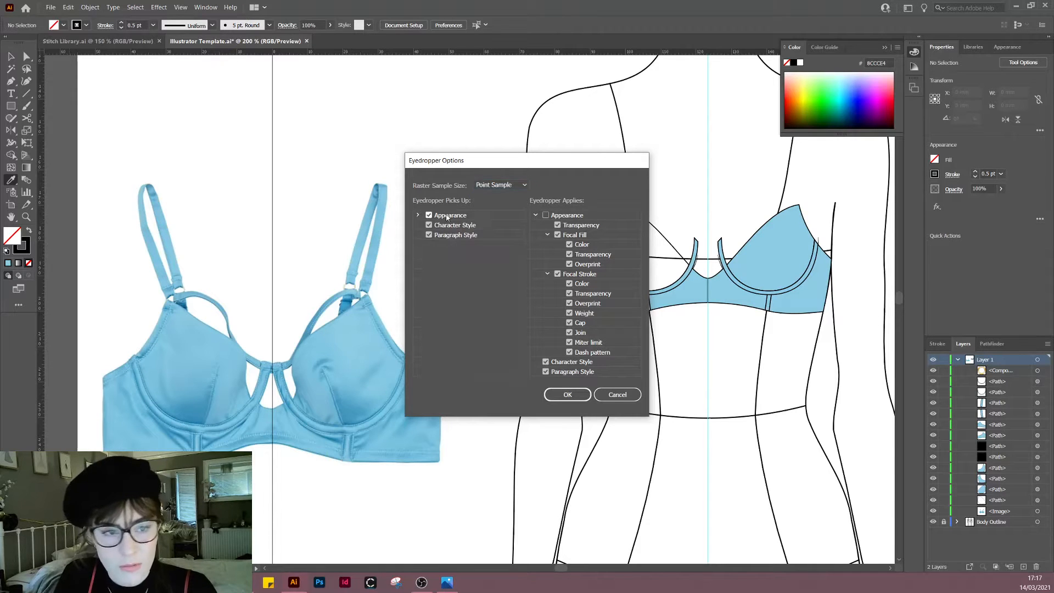
double_click(453, 217)
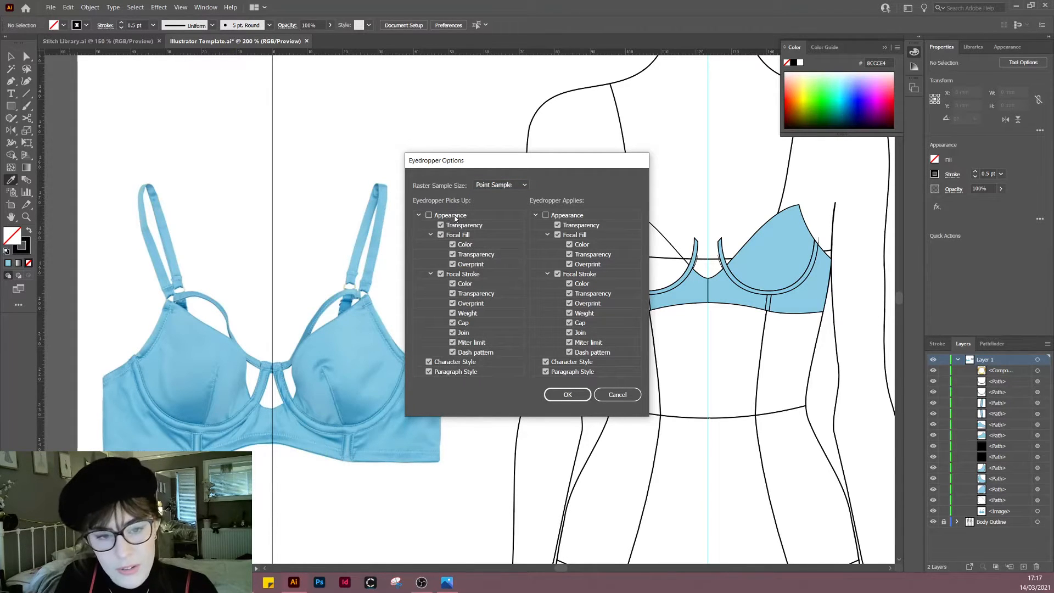
left_click(454, 218)
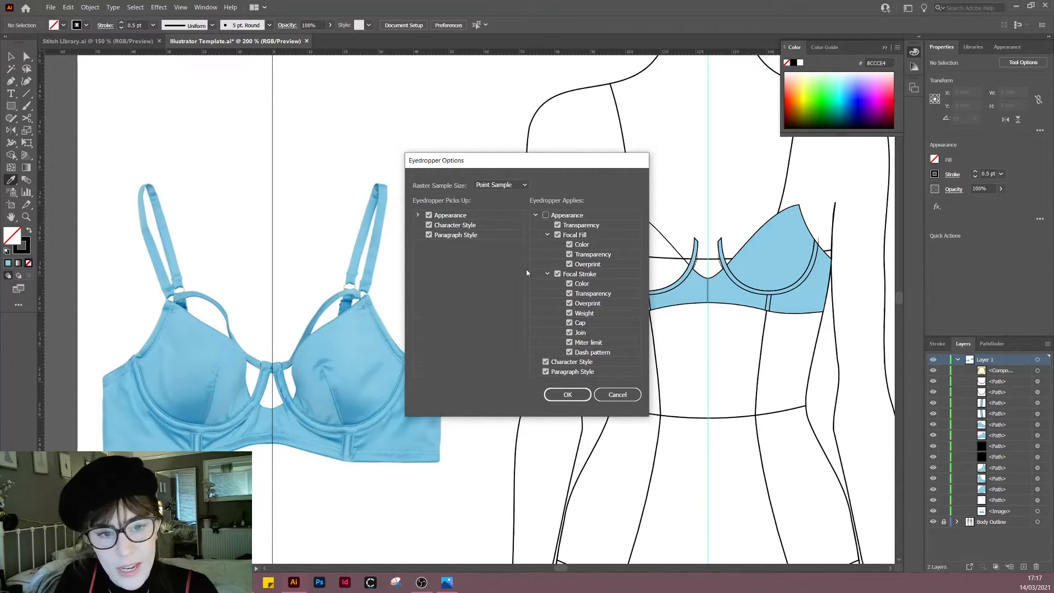
left_click(591, 394)
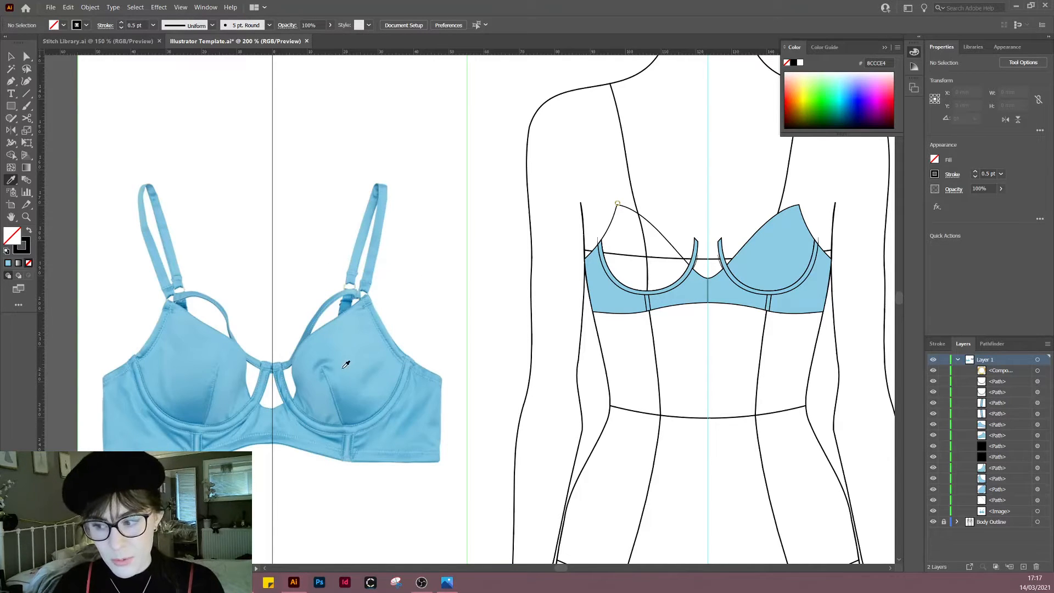
left_click(361, 345)
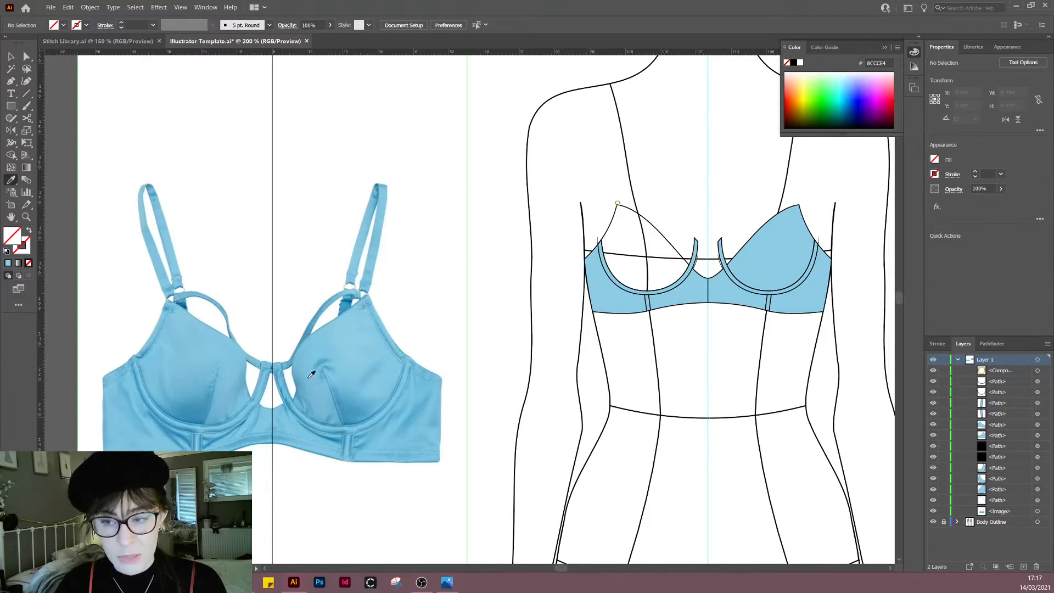
Step: Turn the full Appearance pick-up option off for the Eyedropper and sample light blue from the photo's right cup
double_click(11, 181)
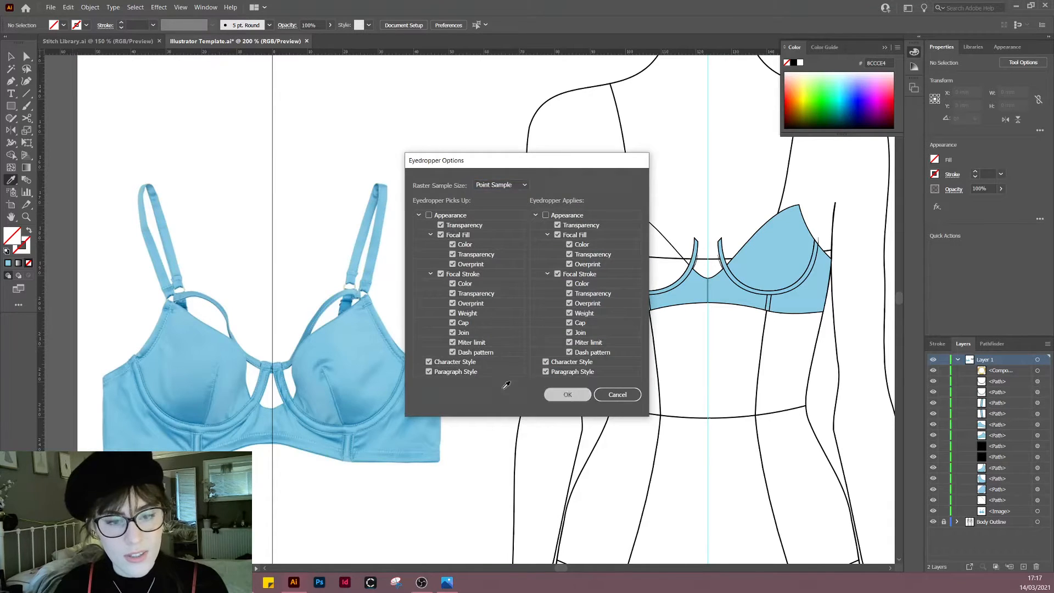
left_click(568, 395)
left_click(352, 363)
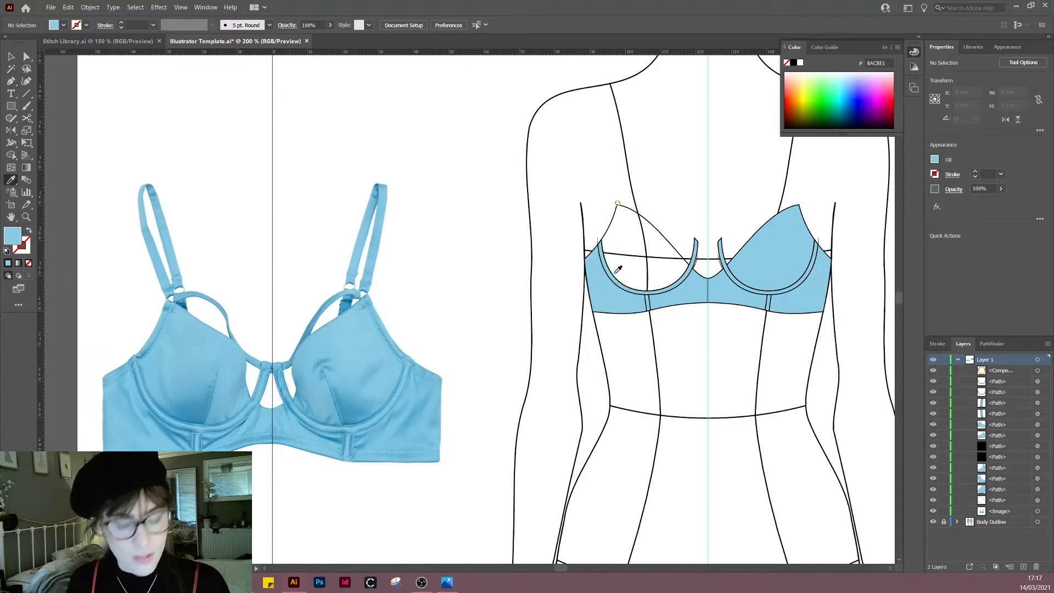
Step: Fill the flat's left cup with the darker blue 61B0D0 sampled from the lower right cup in the photo
key("v")
left_click(651, 244)
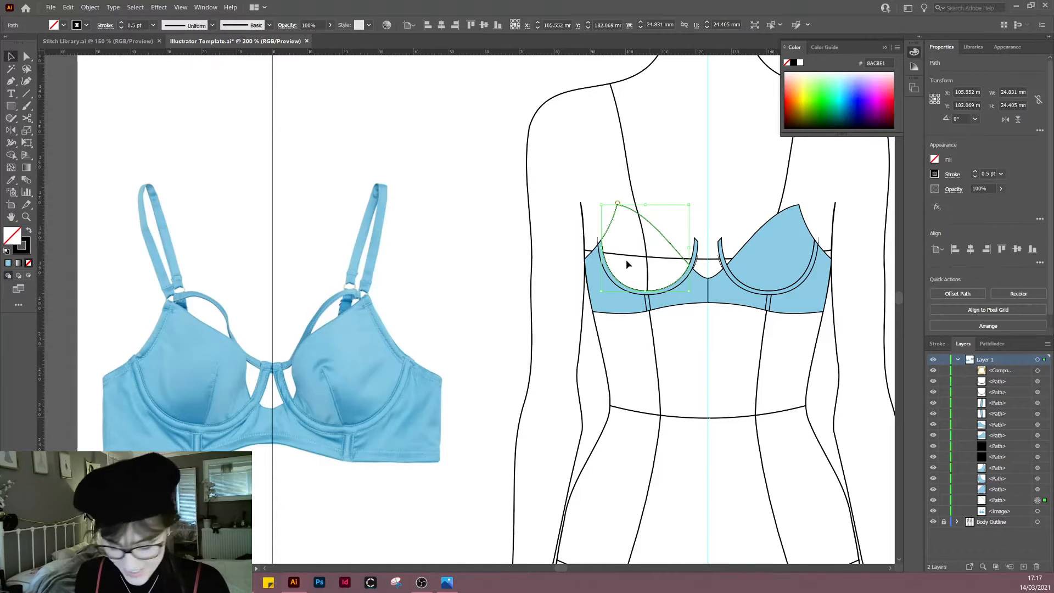
key("i")
left_click(382, 383)
left_click(348, 402)
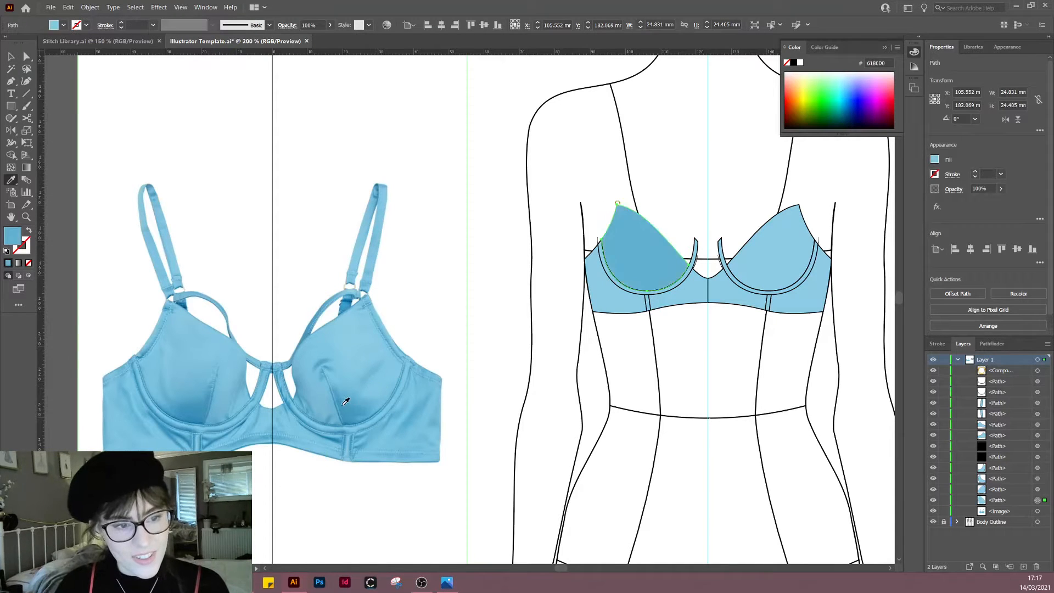
Step: Try several lighter and darker blues sampled across the photo's right cup as the fill of the flat's left cup
left_click(338, 400)
left_click(332, 401)
left_click(326, 402)
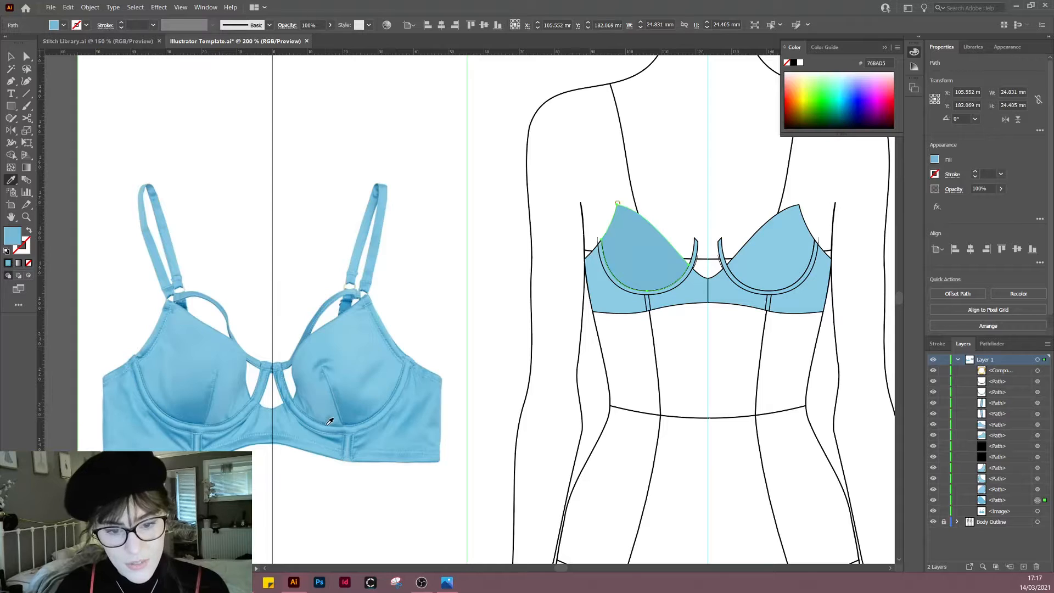
left_click(329, 422)
left_click(330, 426)
left_click(348, 411)
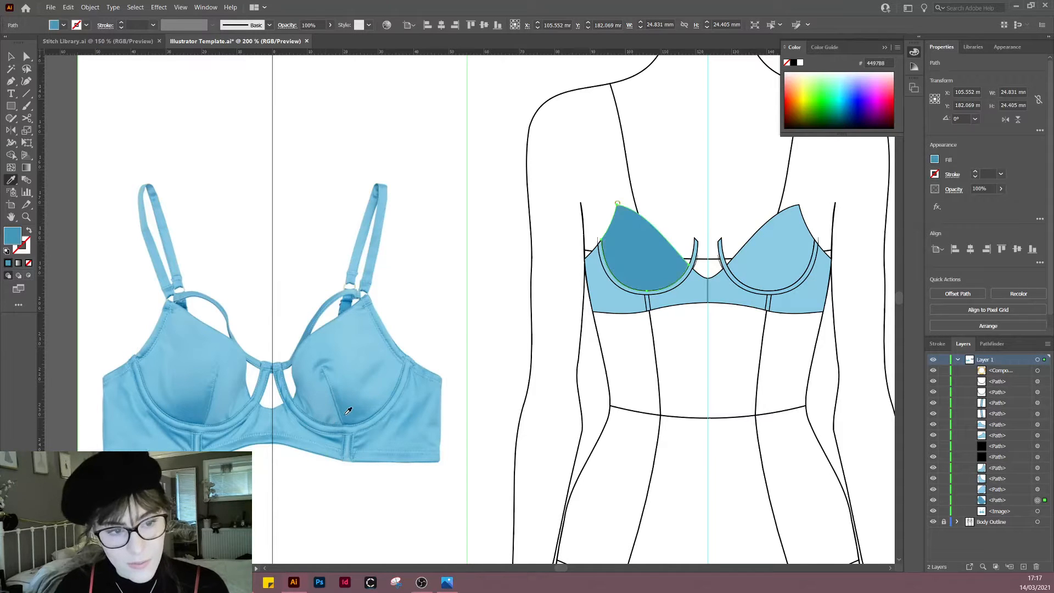
left_click(349, 388)
left_click(343, 376)
left_click(342, 371)
left_click(345, 374)
left_click(350, 380)
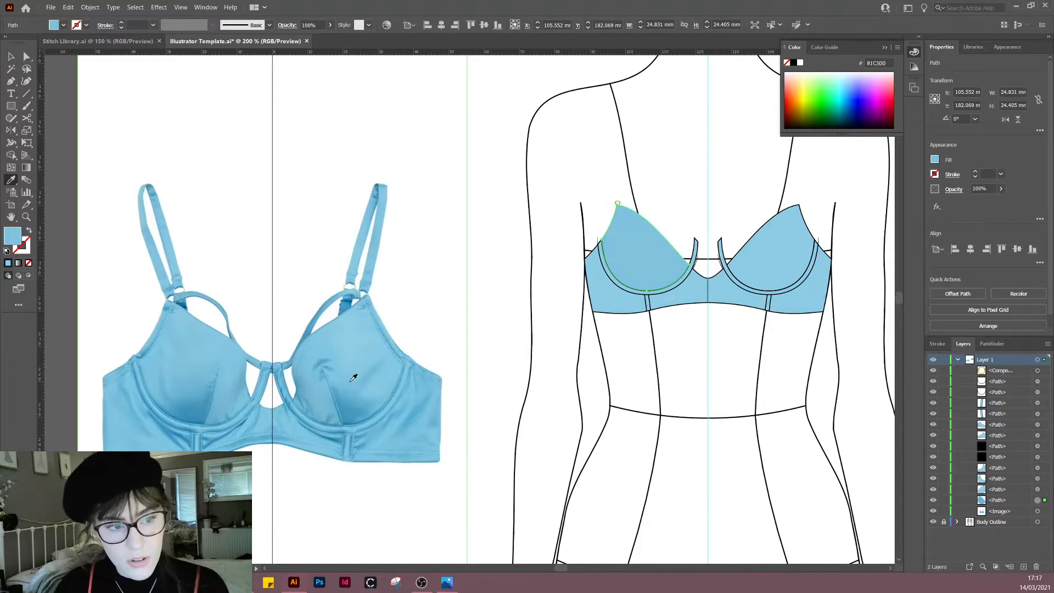
left_click(356, 405)
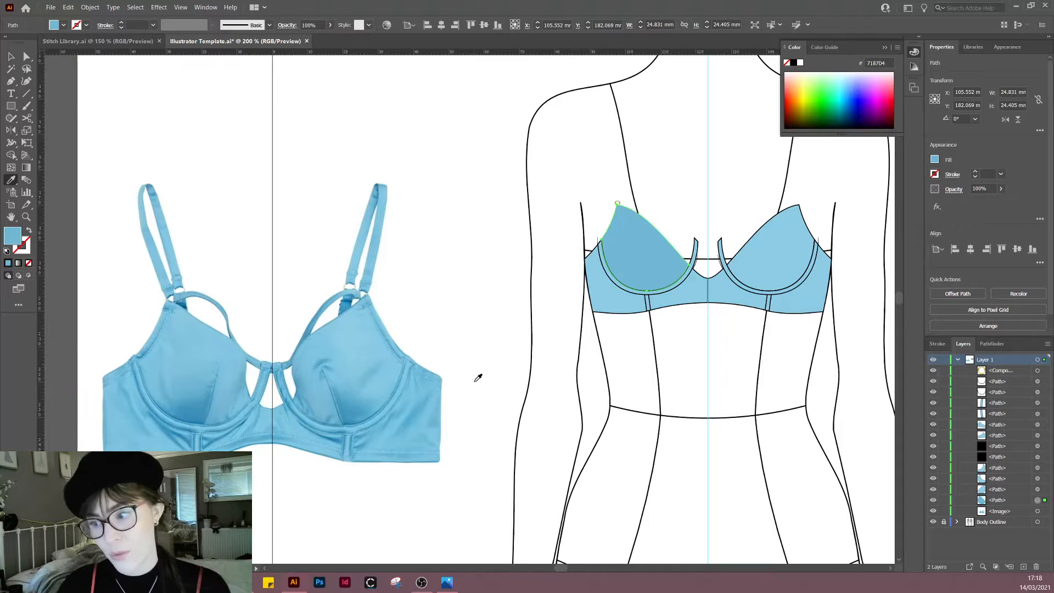
Step: Darken the left cup's fill to 5598AD in the Color Picker
double_click(20, 241)
left_click_drag(464, 241, 459, 264)
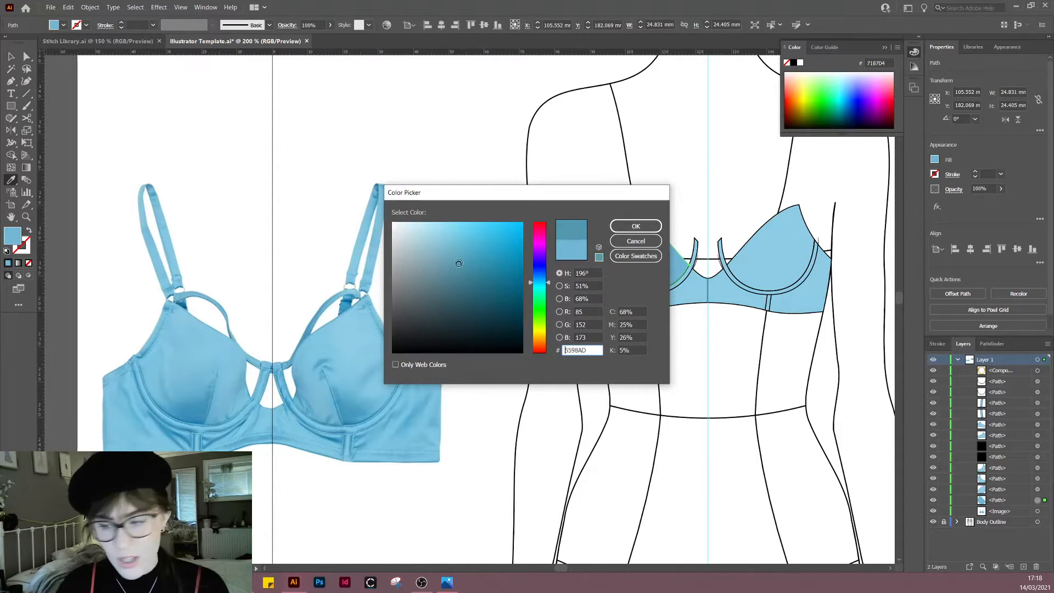
left_click(636, 226)
Step: Match the left cup's blue fill and 0.5 pt black stroke to the flat's right cup with the Eyedropper, and deselect it
left_click(783, 257)
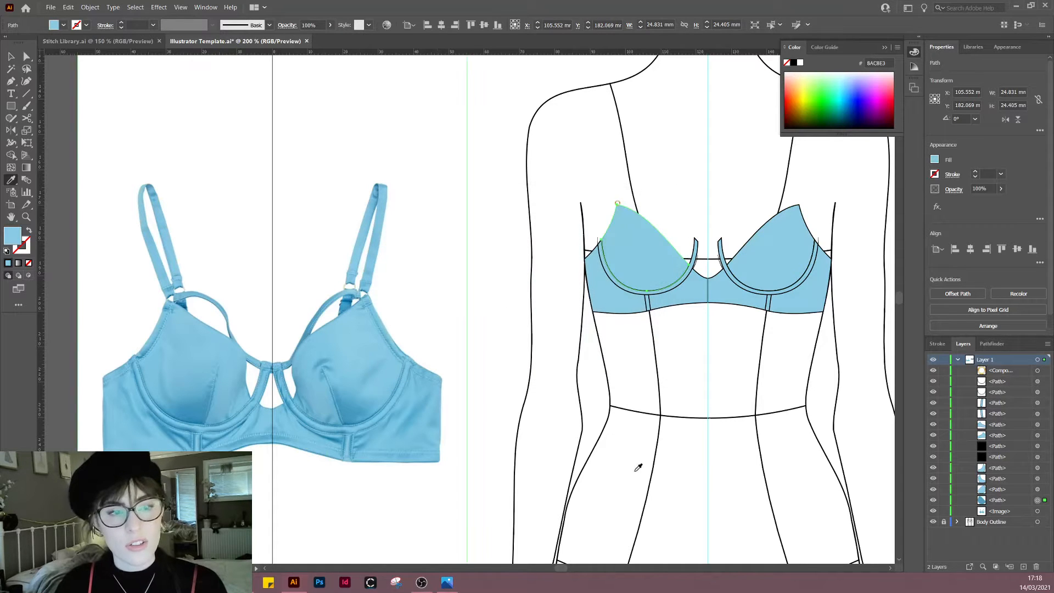
left_click(780, 244)
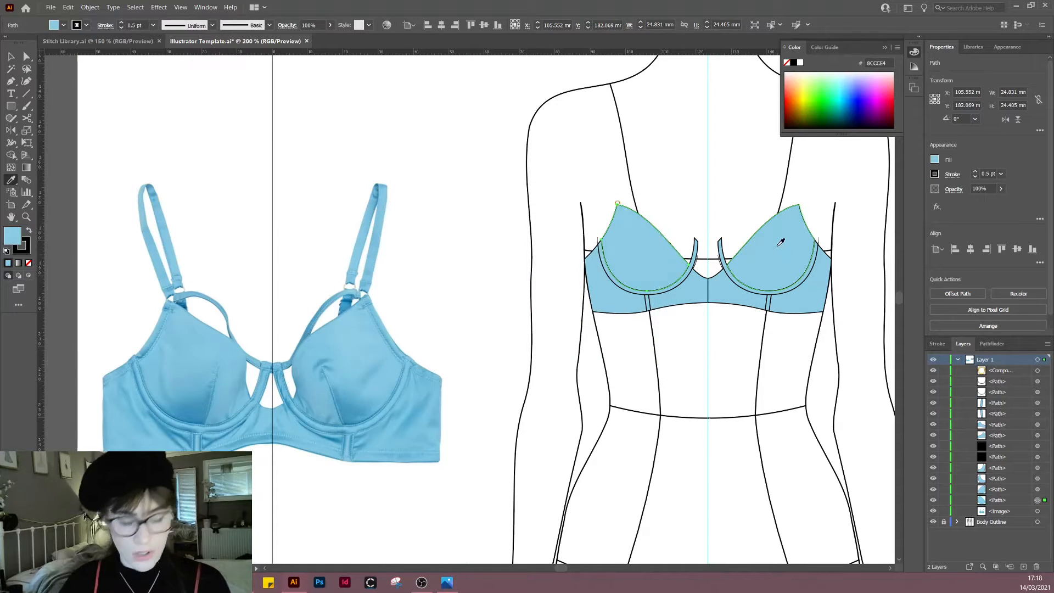
key("v")
left_click(734, 197)
Step: Reposition the gold ring slightly over the pointed tip of the flat's left cup and deselect it
left_click_drag(719, 207, 545, 247)
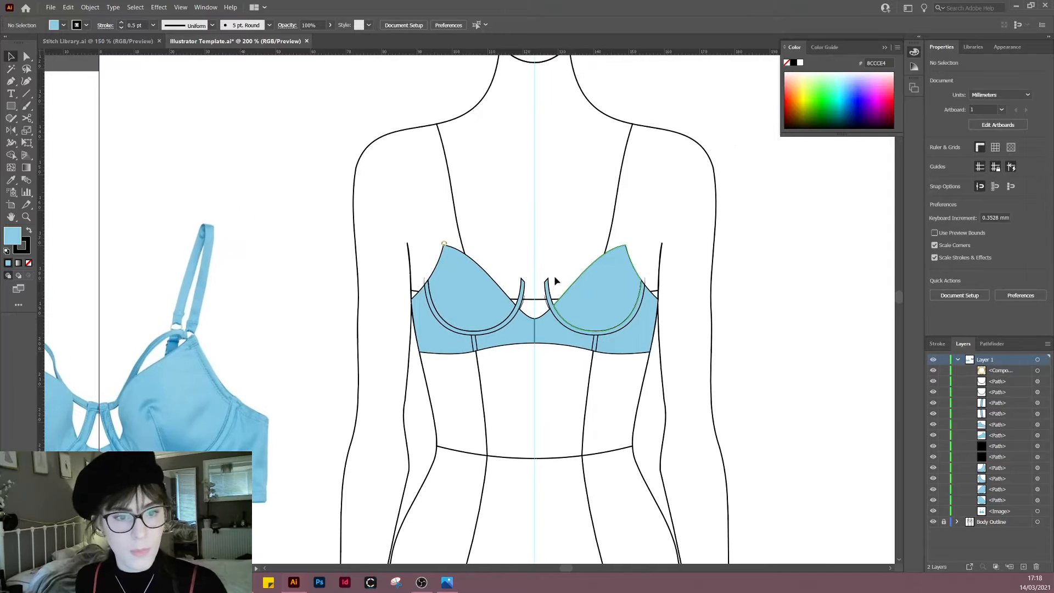
mouse_move(282, 322)
left_mouse_down()
mouse_move(474, 286)
mouse_move(288, 329)
left_mouse_up()
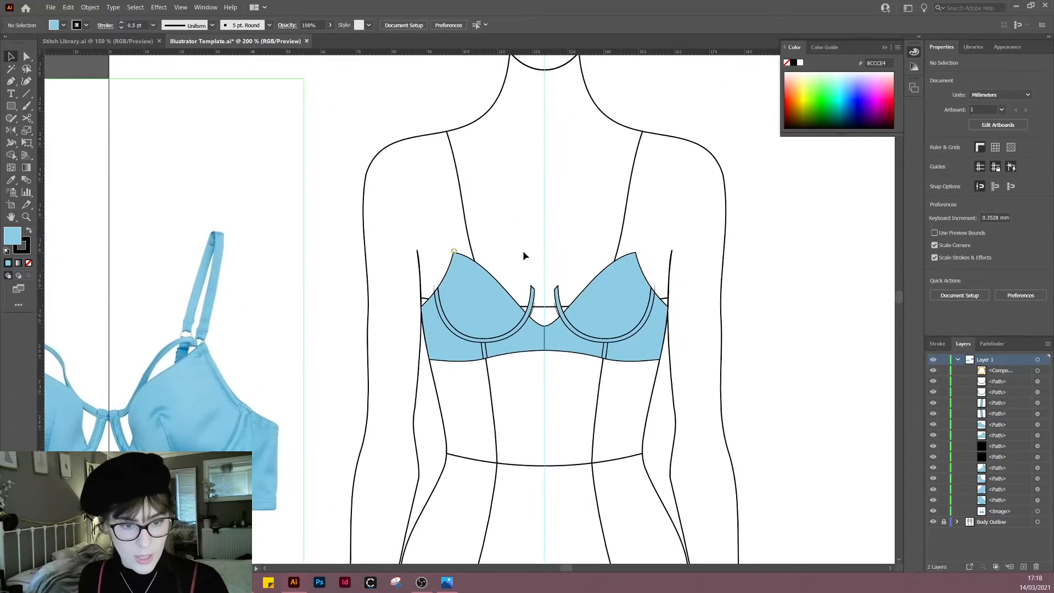
scroll(446, 224, "up", 3)
scroll(467, 325, "up", 1)
left_click(462, 325)
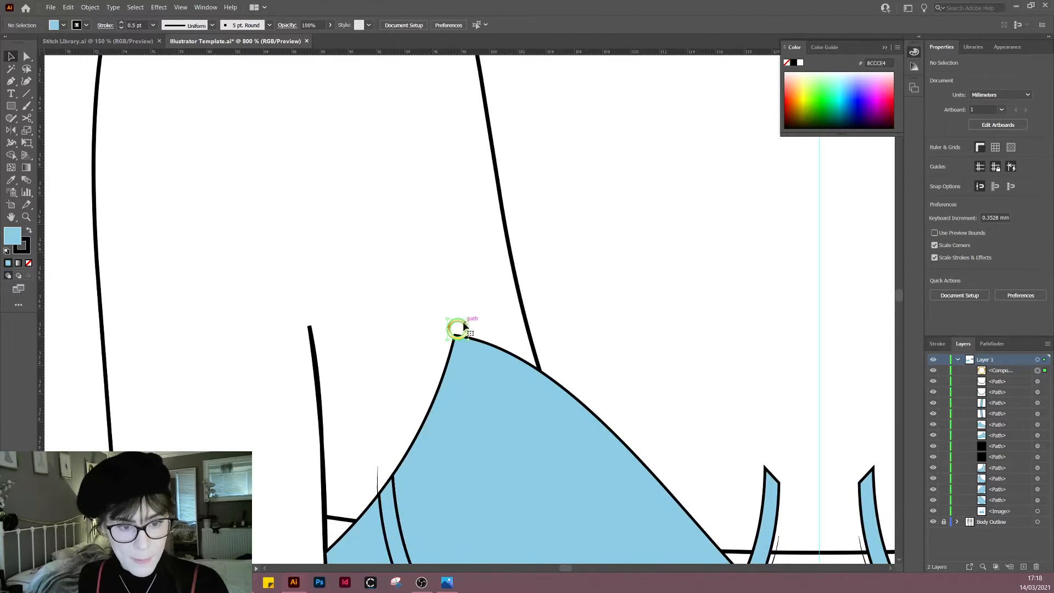
left_click_drag(459, 319, 458, 314)
left_click_drag(464, 337, 465, 336)
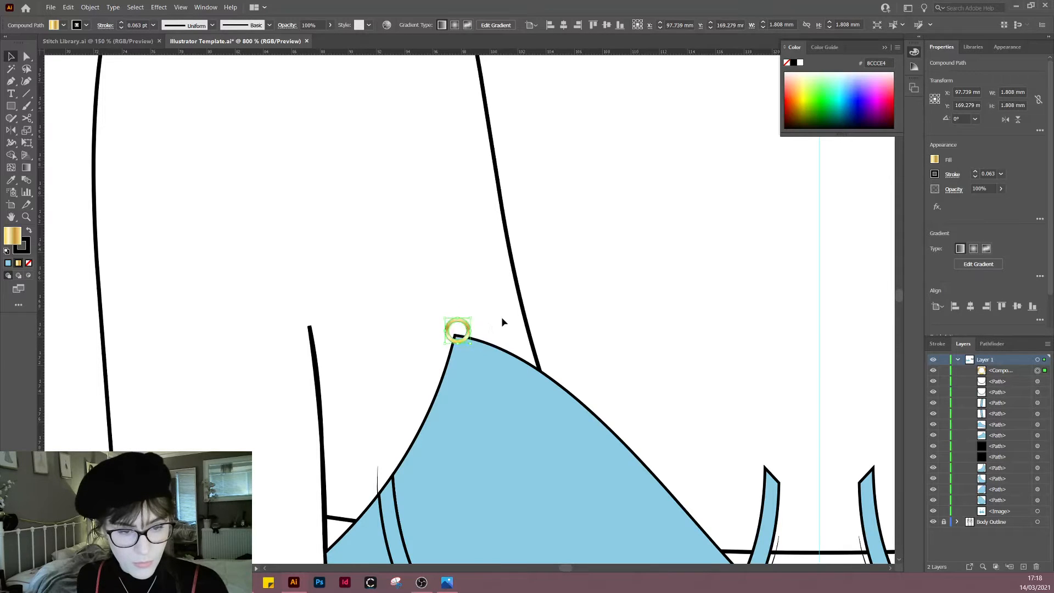
left_click(502, 317)
Step: Examine in the photo how the straps, ring and curved upper strap join at the left cup's tip
scroll(555, 348, "down", 2)
left_click_drag(659, 282, 815, 131)
scroll(390, 345, "down", 1)
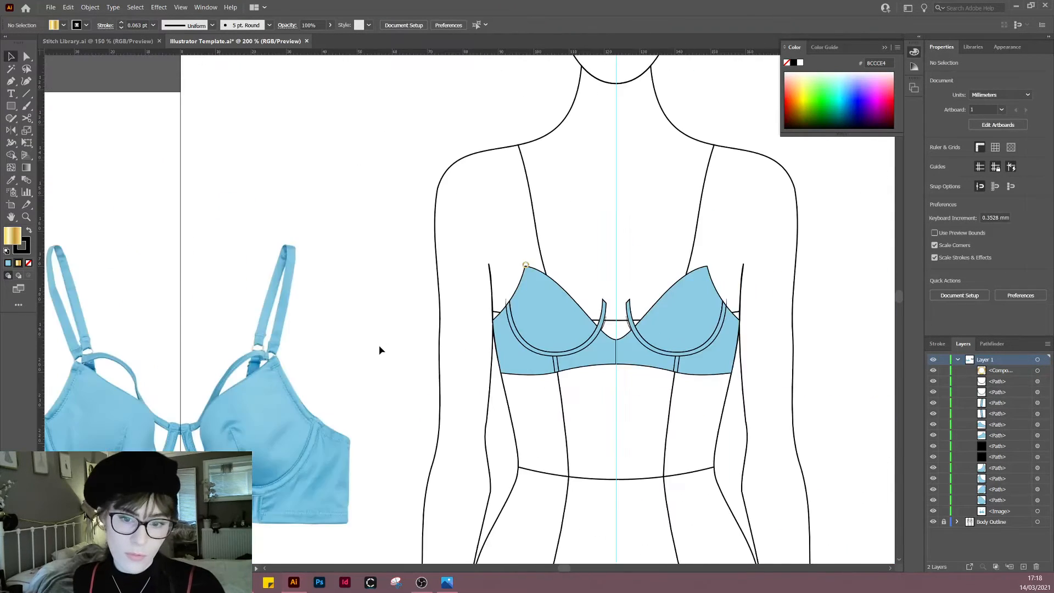
left_click_drag(389, 330, 569, 291)
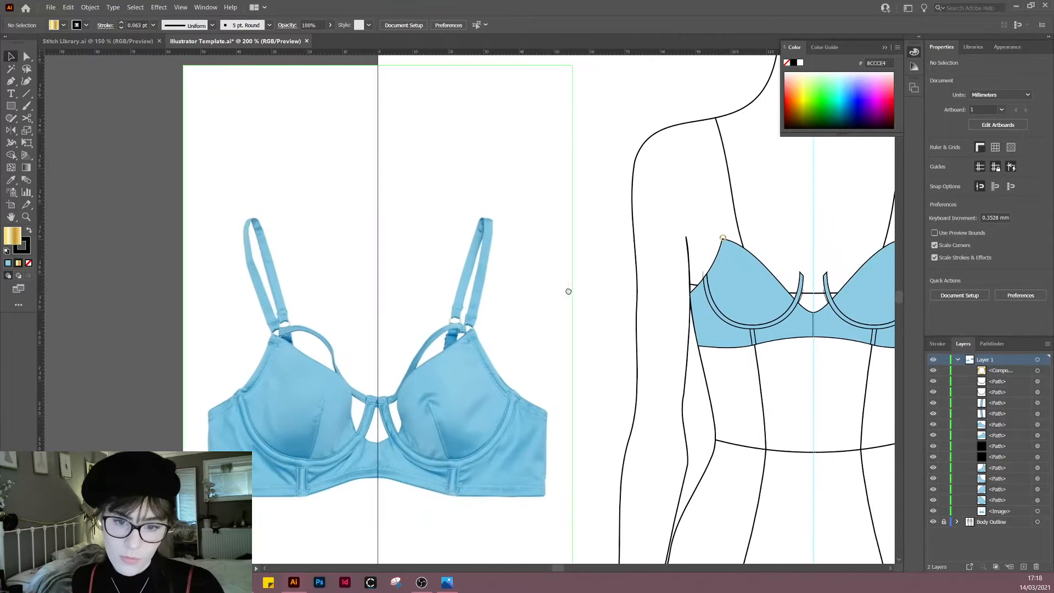
scroll(269, 361, "up", 1)
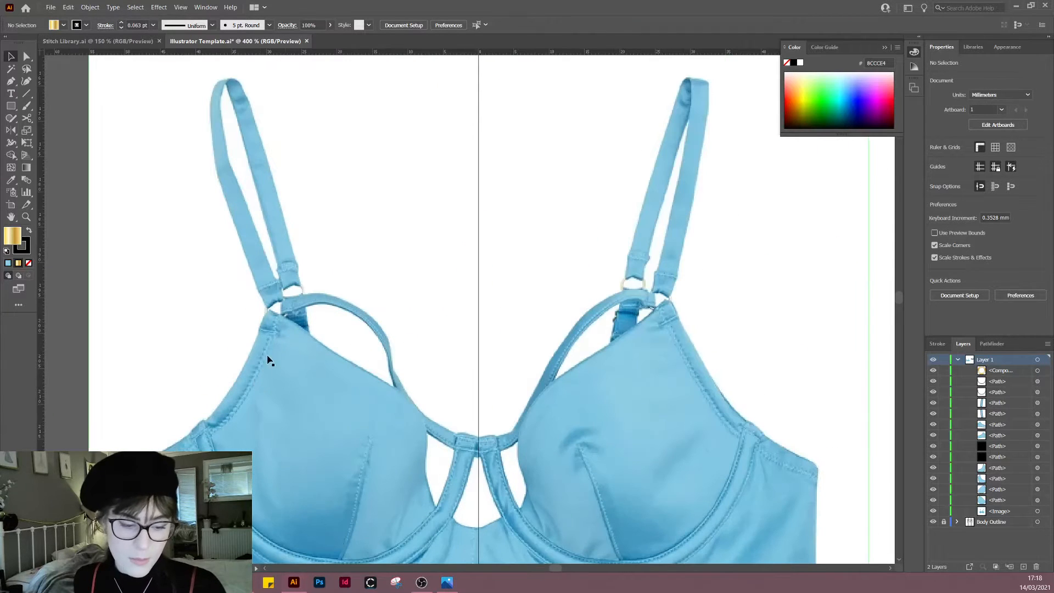
scroll(269, 325, "up", 1)
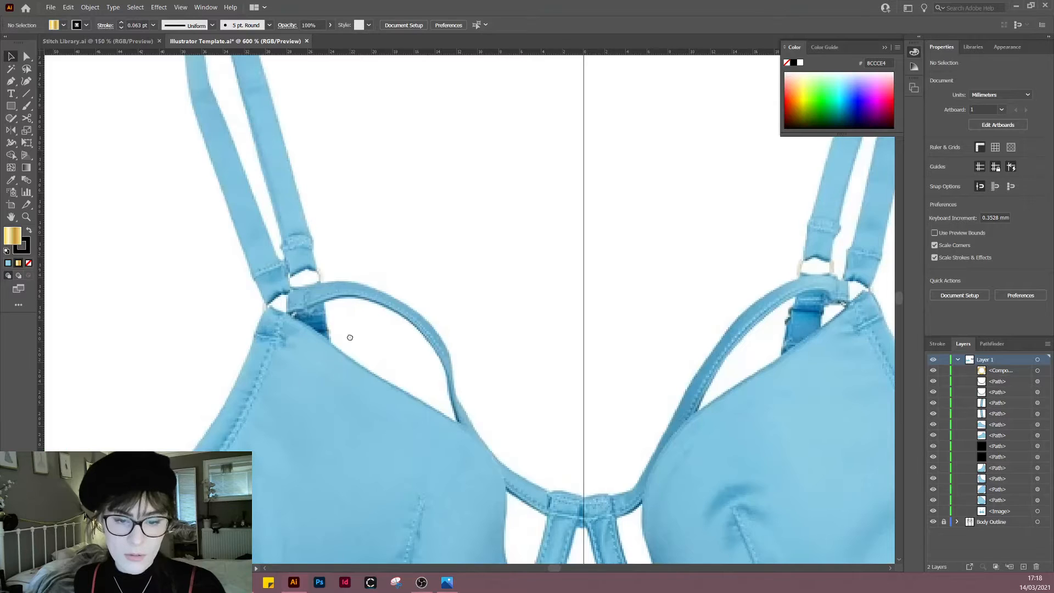
left_click_drag(350, 337, 433, 280)
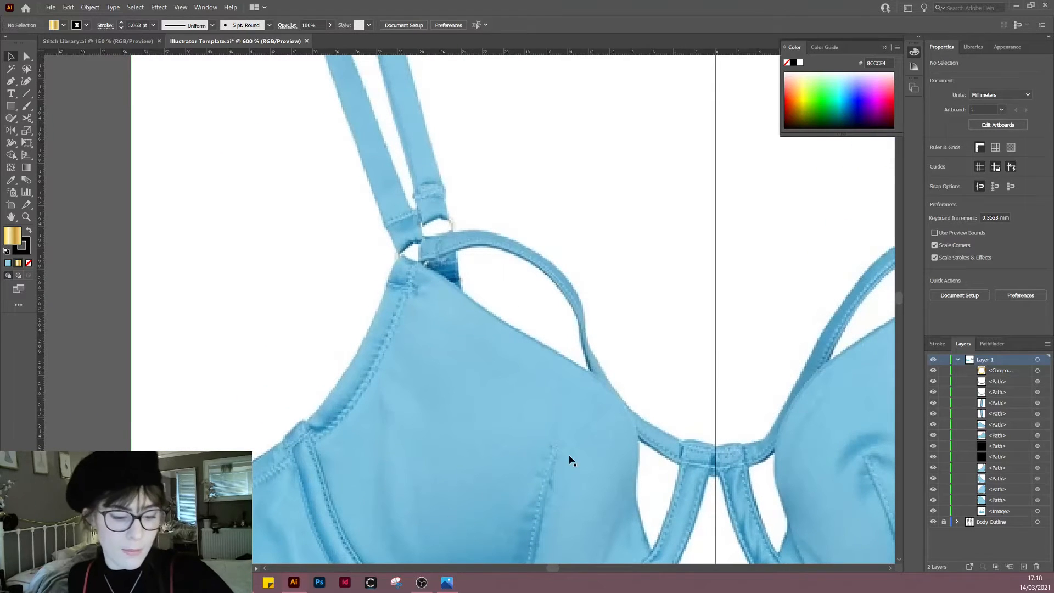
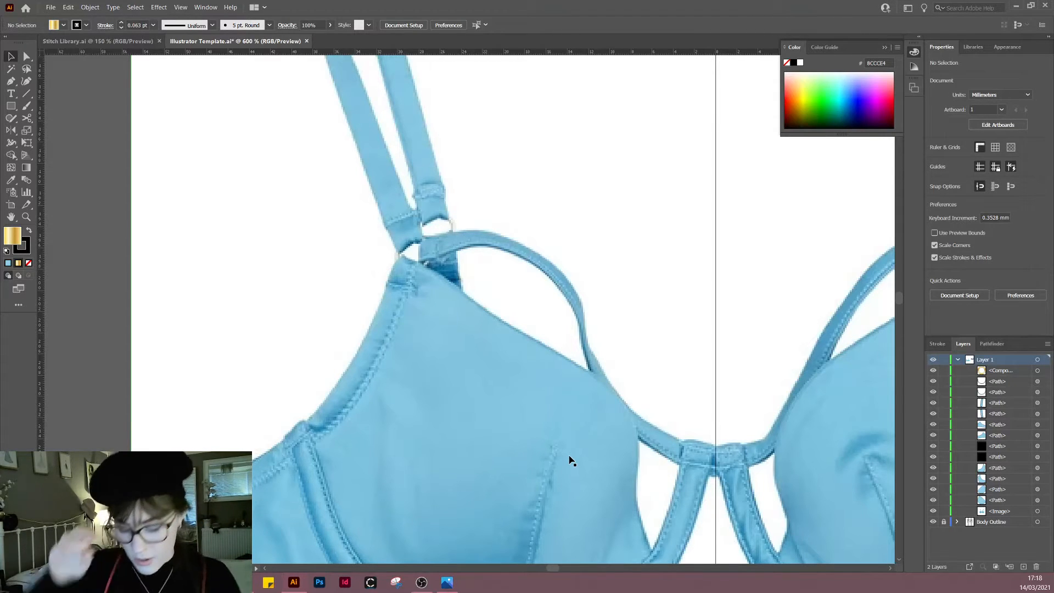
Step: Move the gold ring behind all the bra pieces in the stacking order, directly above the photo, and deselect it
scroll(575, 308, "down", 2)
mouse_move(556, 317)
left_mouse_down()
mouse_move(473, 301)
mouse_move(172, 301)
mouse_move(519, 321)
mouse_move(320, 329)
left_mouse_up()
scroll(518, 325, "down", 1)
scroll(451, 213, "up", 3)
left_click_drag(406, 142, 489, 255)
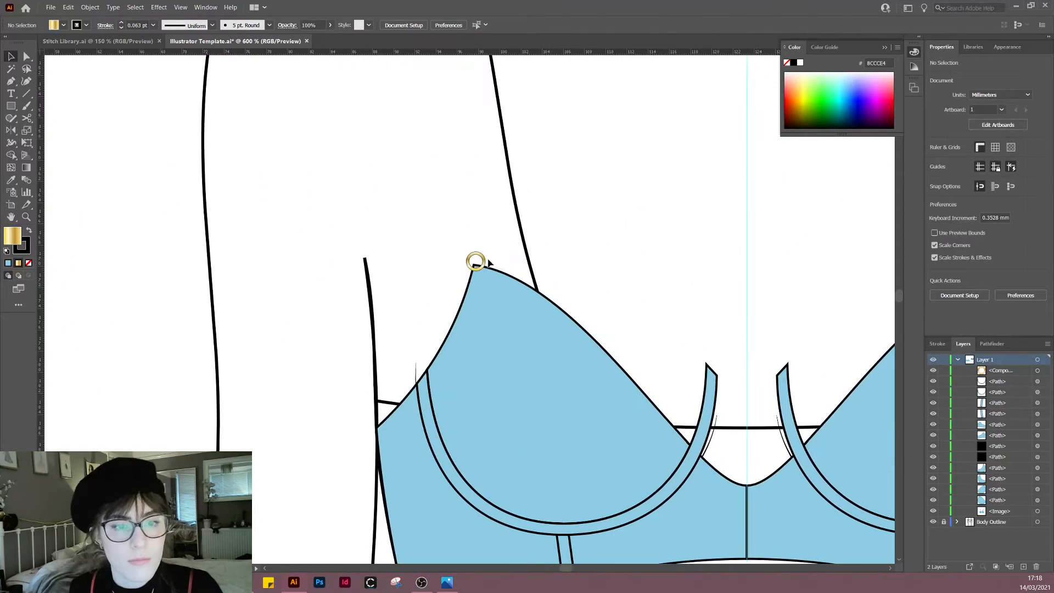
left_click(477, 261)
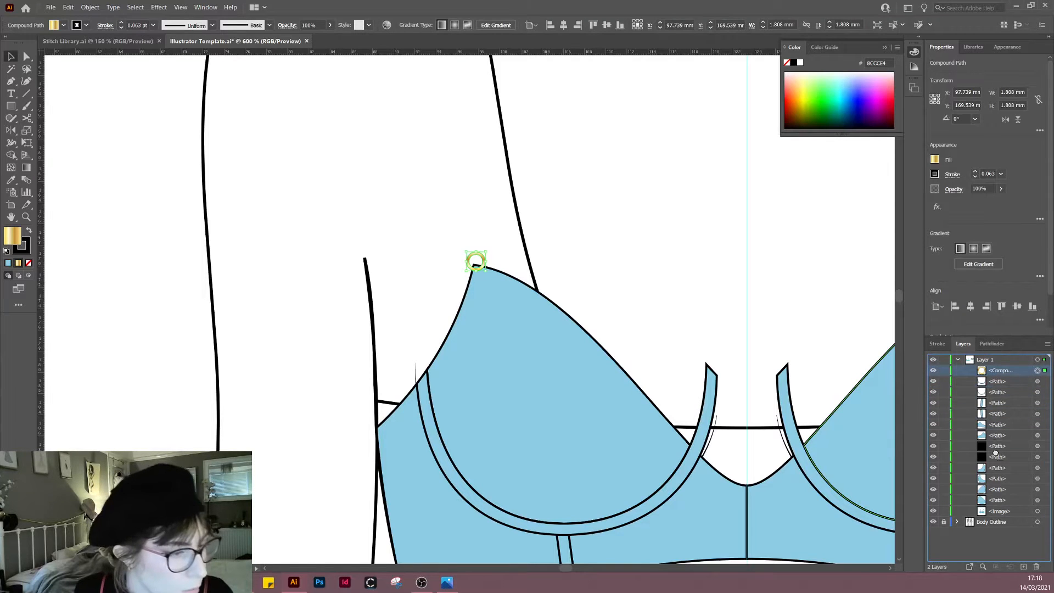
left_click_drag(1003, 506, 1003, 506)
left_click(666, 255)
Step: Shift the gold ring slightly towards the bra's centre at the left cup's tip
scroll(658, 260, "down", 4)
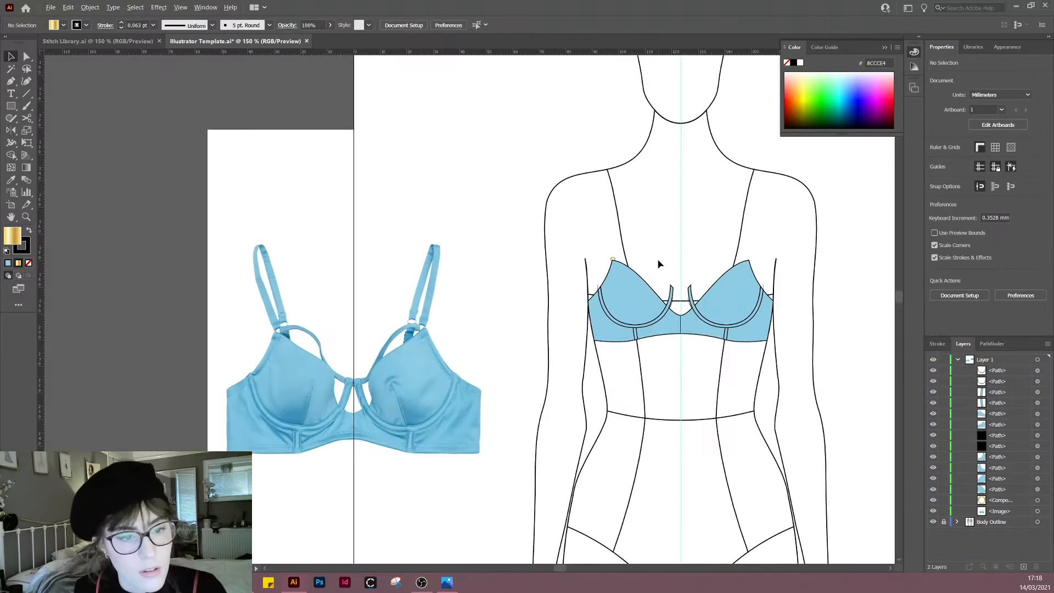
scroll(631, 259, "up", 6)
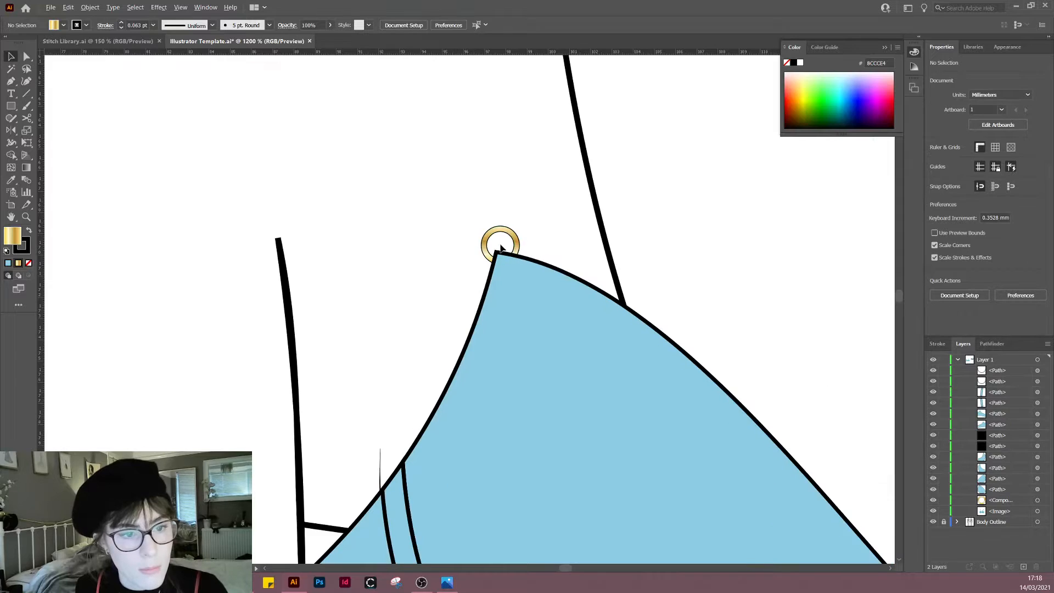
scroll(551, 235, "down", 3)
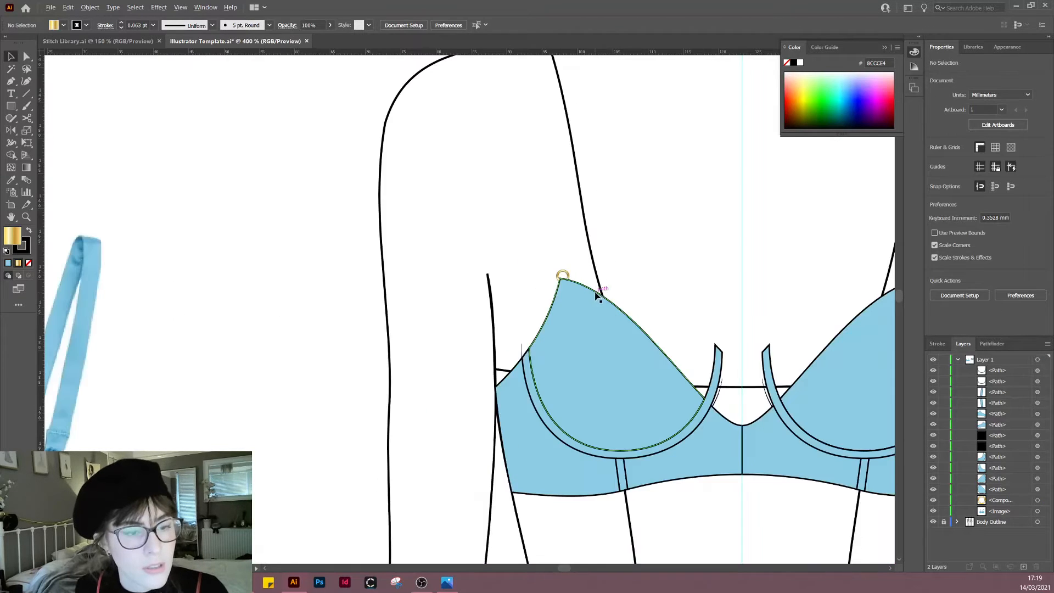
left_click_drag(619, 271, 674, 210)
scroll(377, 351, "down", 1)
mouse_move(377, 350)
left_mouse_down()
mouse_move(706, 259)
mouse_move(619, 322)
mouse_move(283, 325)
mouse_move(175, 352)
left_mouse_up()
left_click_drag(257, 271, 293, 423)
scroll(523, 351, "up", 4)
scroll(496, 347, "up", 2)
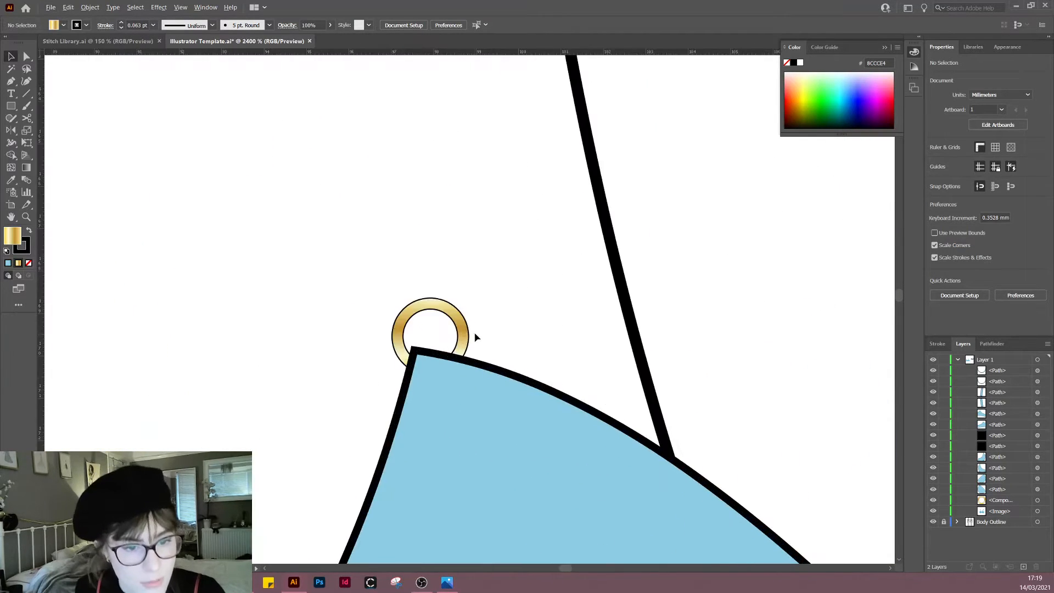
left_click(475, 340)
scroll(480, 279, "down", 2)
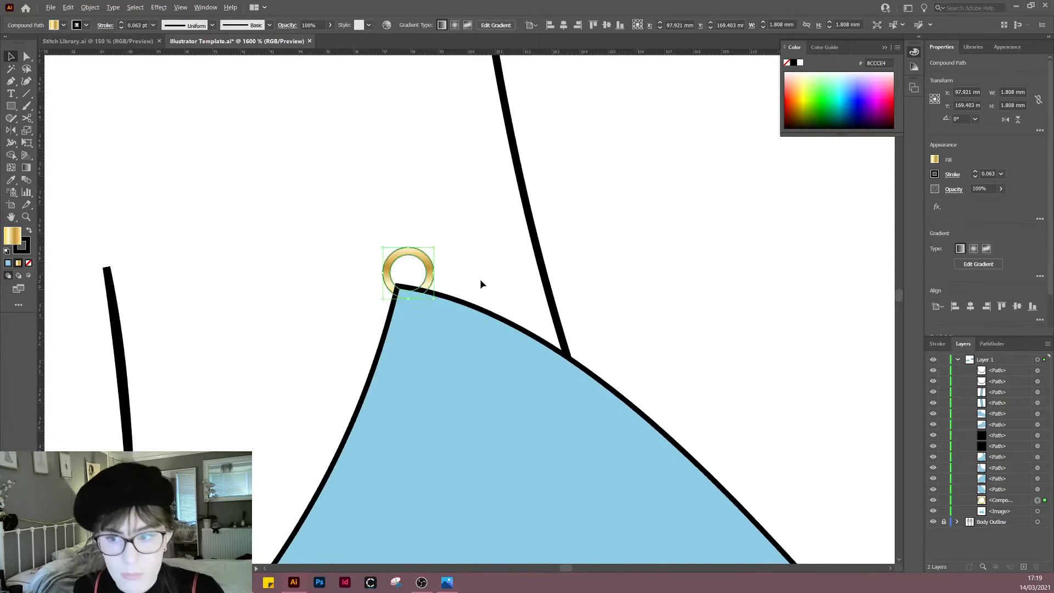
Step: Draw a closed, straight-sided strap from the gold ring to the inner end of the left underwire casing with the Pen tool
key("p")
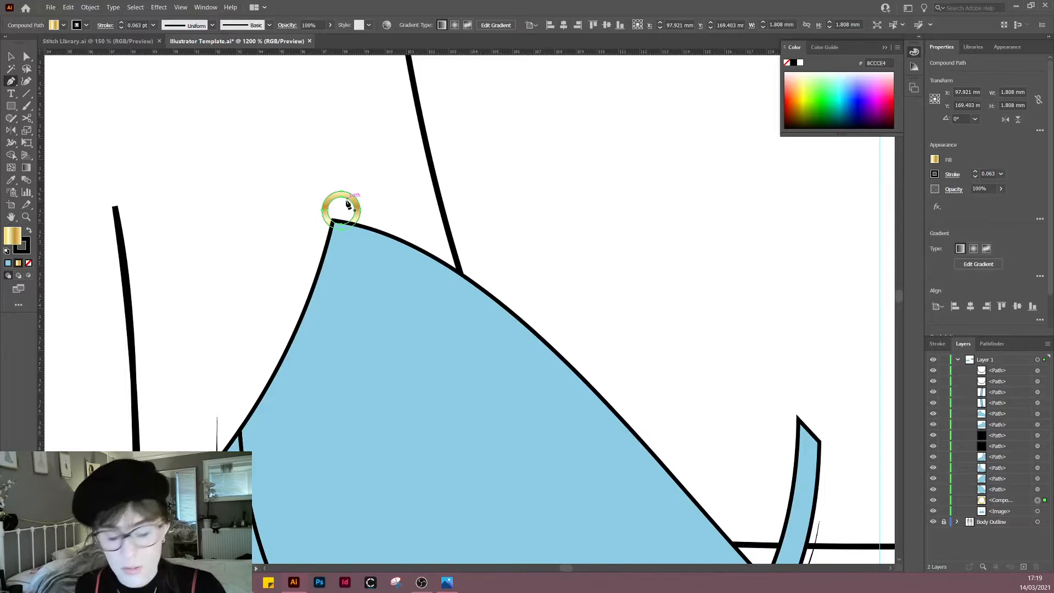
left_click(523, 207, "ctrl")
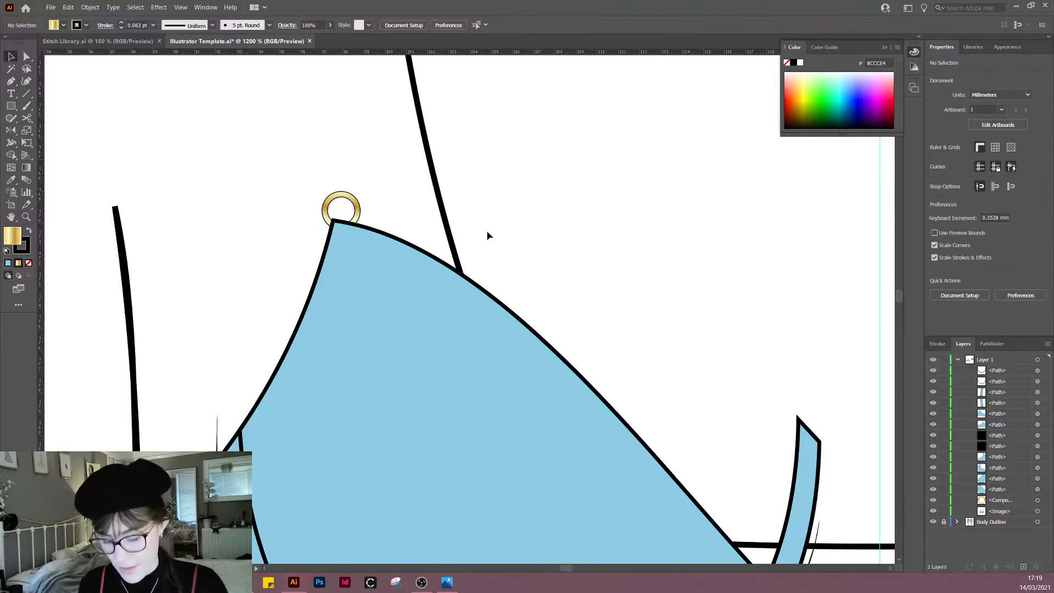
left_click_drag(352, 207, 354, 218)
left_click(354, 217)
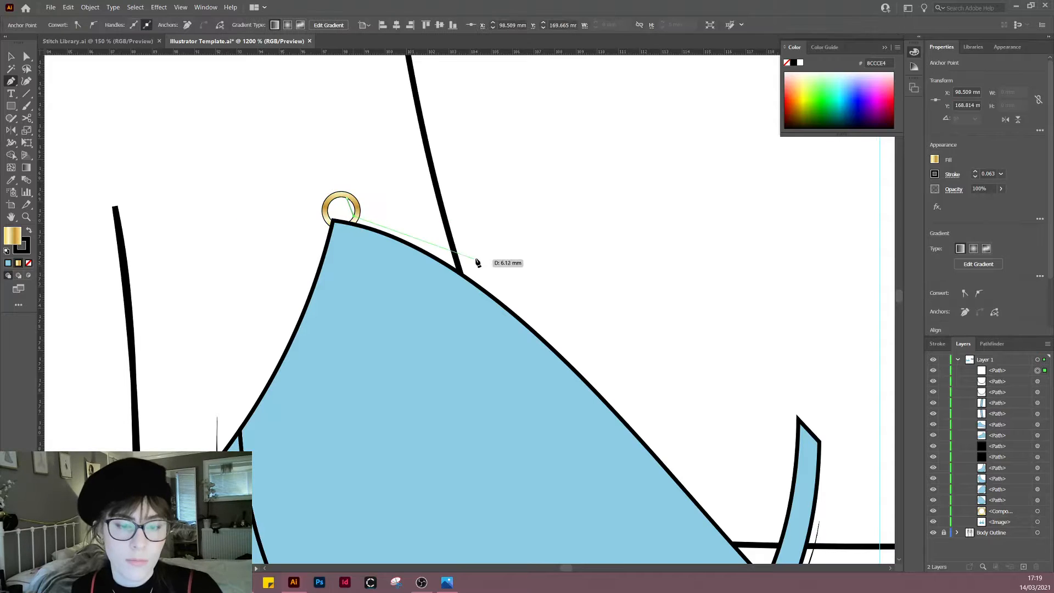
left_click_drag(476, 261, 308, 190)
scroll(425, 294, "down", 3)
left_click_drag(336, 332, 230, 346)
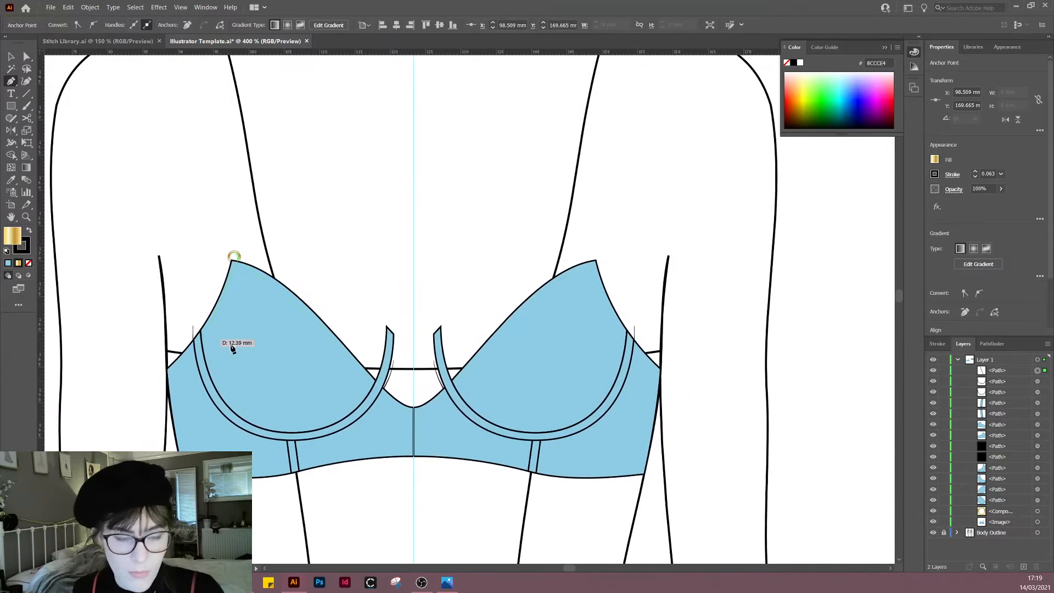
left_click(388, 331)
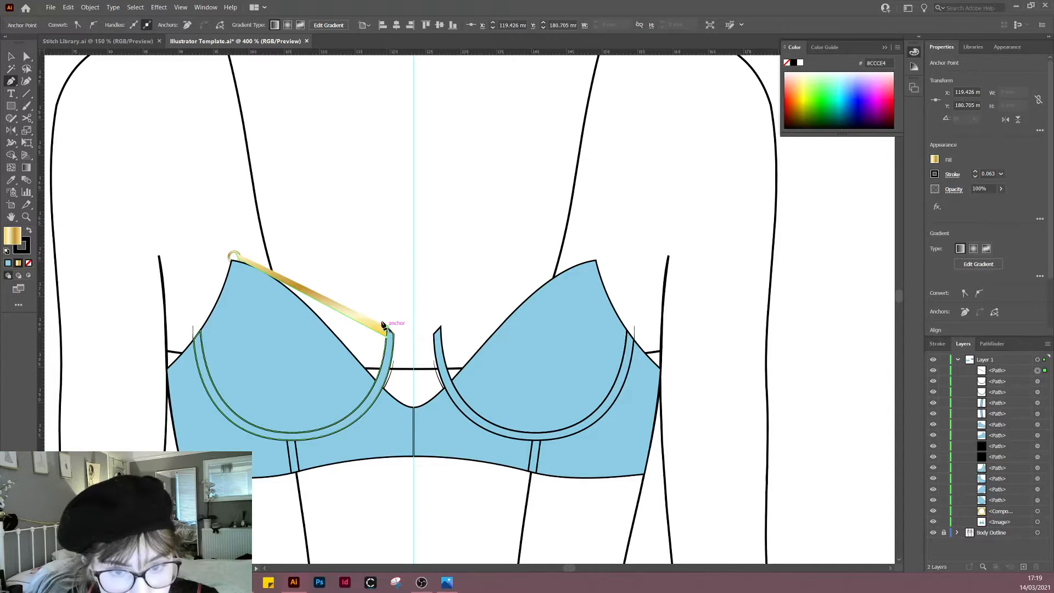
left_click(234, 256)
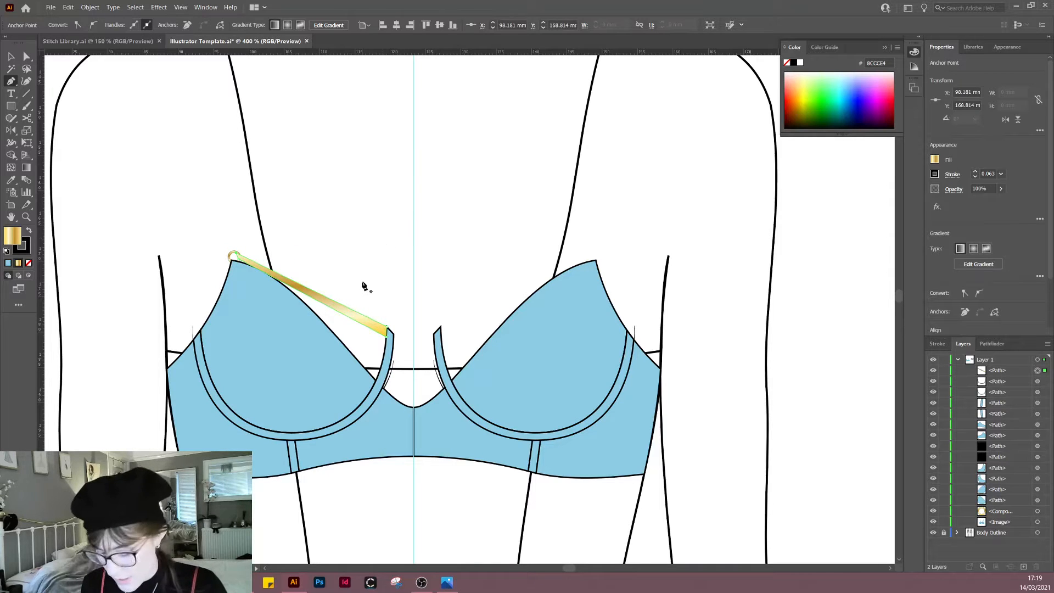
Step: Give the new strap the left cup's blue fill and 0.5 pt black stroke with the Eyedropper, and deselect it
key("v")
key("i")
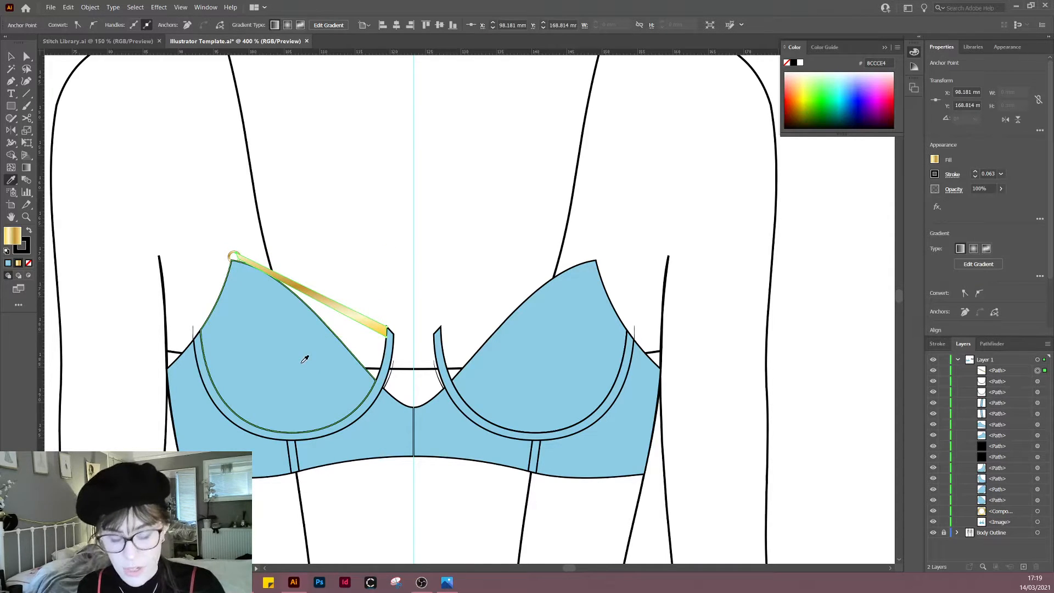
left_click(305, 359)
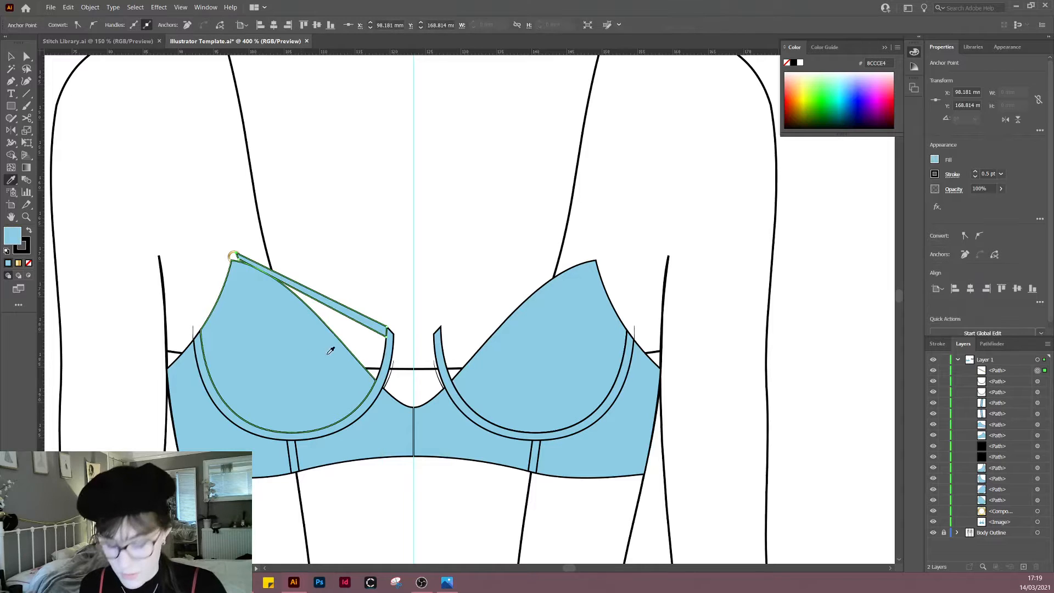
key("v")
left_click(327, 225)
Step: Move the new strap's lower corner anchor slightly upwards along the inner end of the left underwire casing, narrowing the strap there
left_click_drag(315, 216, 363, 208)
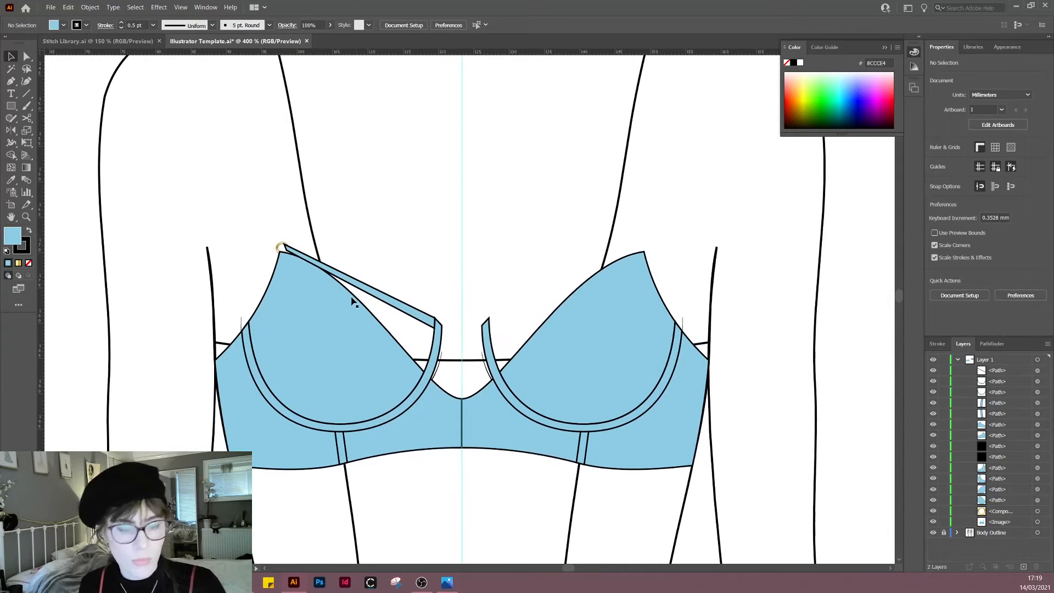
key("shift+c")
scroll(358, 282, "up", 2)
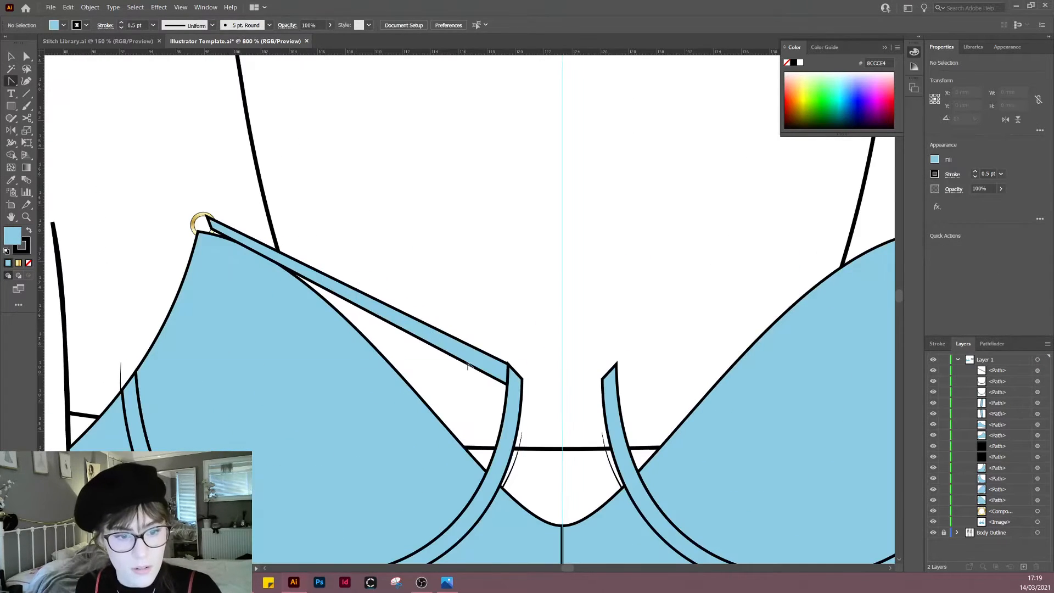
key("a")
scroll(506, 386, "up", 2)
left_click(506, 386)
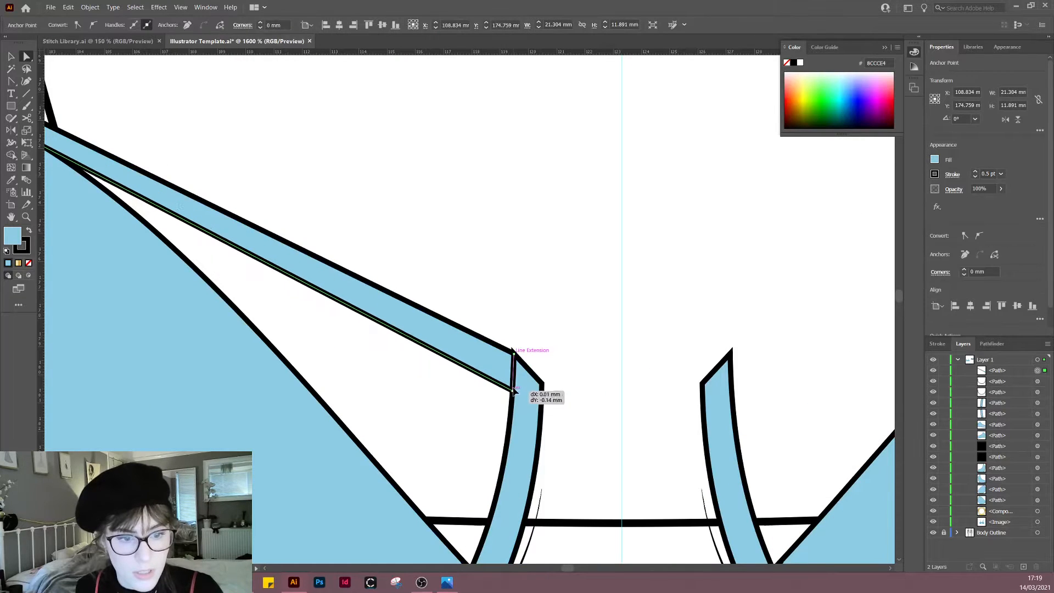
left_click(500, 287)
left_click_drag(510, 303, 550, 293)
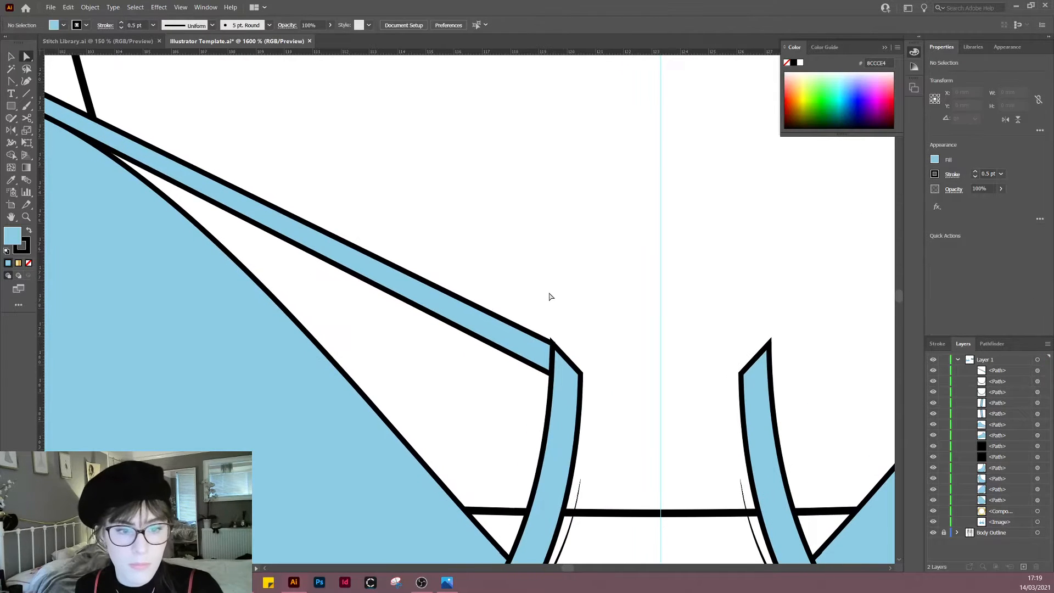
left_click(535, 359)
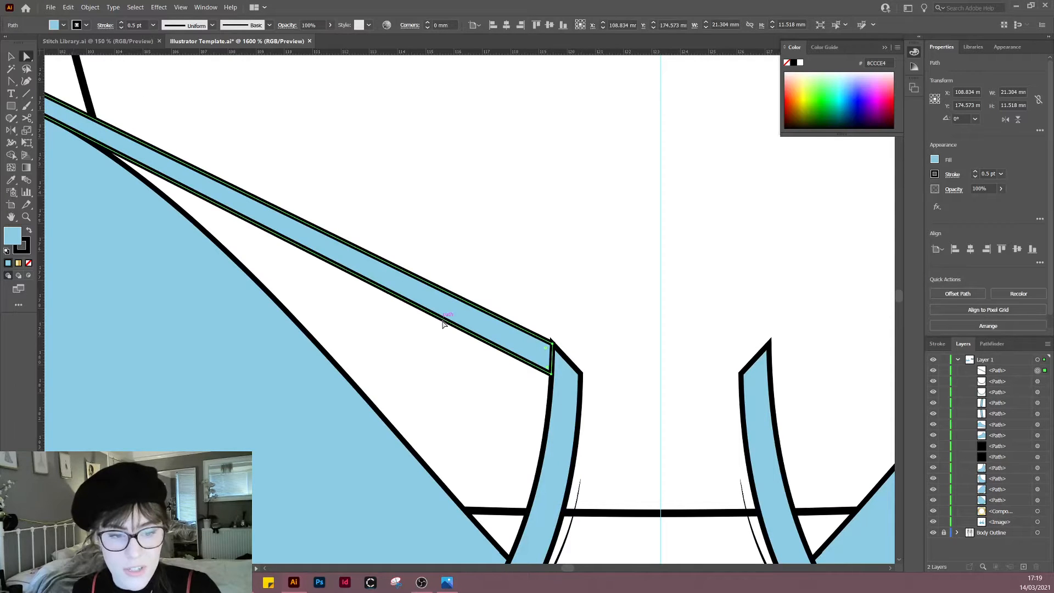
left_click(553, 375)
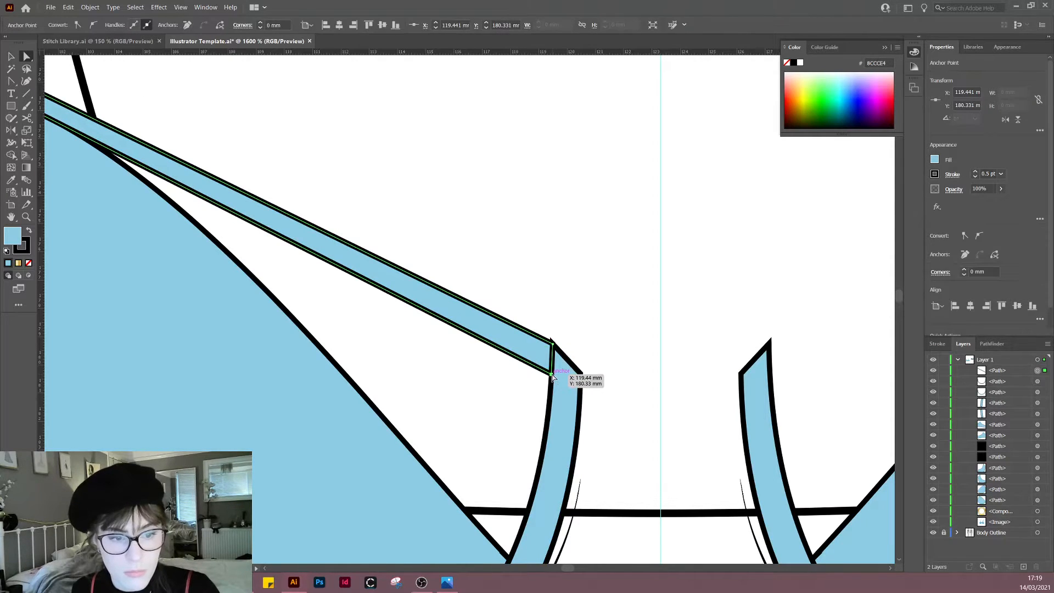
left_click_drag(553, 375, 552, 369)
left_click(423, 354)
Step: Bend the strap's two long edges upwards with the Anchor Point tool so it arches between the gold ring and the underwire casing; deselect it
left_click_drag(305, 344, 487, 391)
scroll(487, 384, "down", 2)
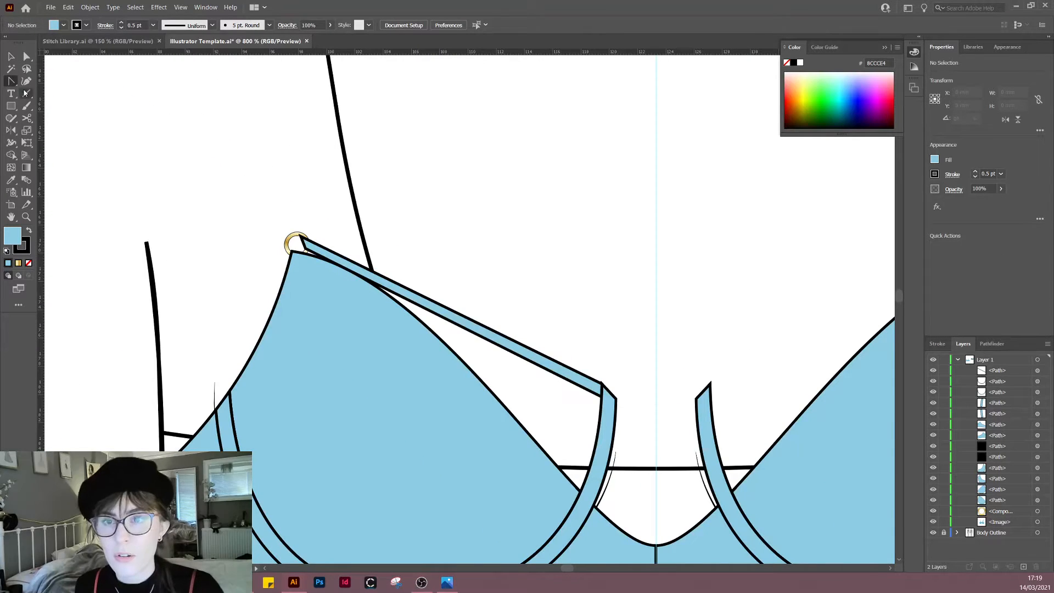
left_click(11, 81)
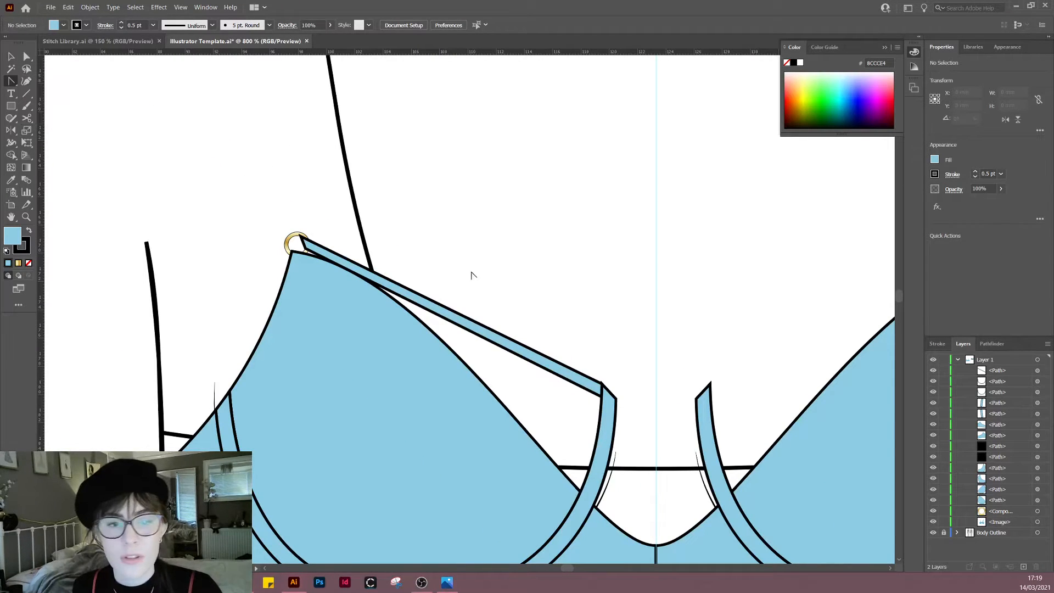
left_click_drag(464, 321, 472, 294)
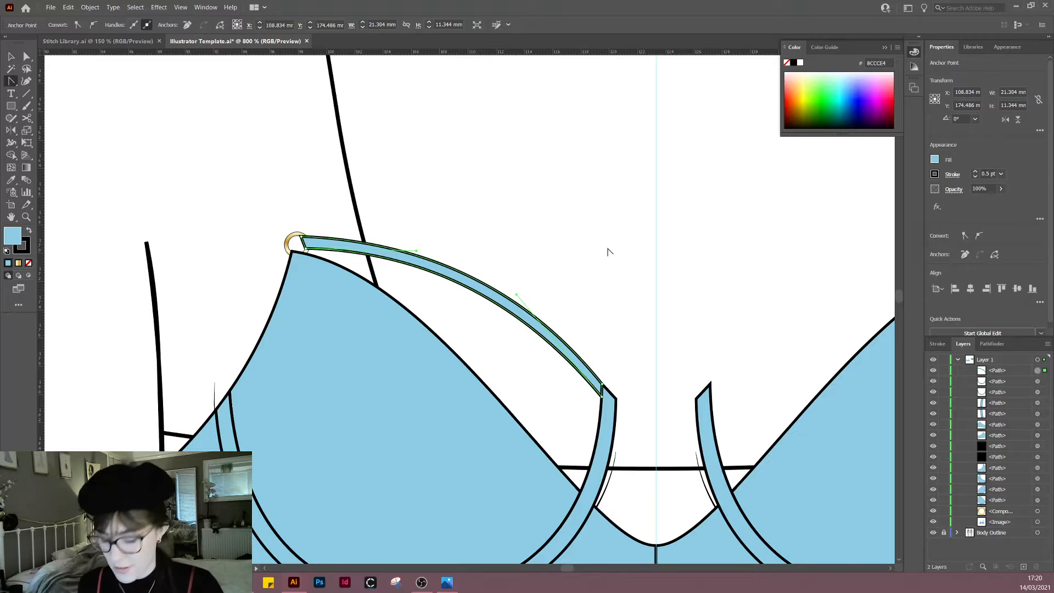
key("v")
left_click(621, 225)
Step: Nudge the right half of the bra slightly towards the centre line, leaving its centre-front seam anchors in place
left_click_drag(603, 276, 552, 237)
scroll(561, 265, "down", 2)
scroll(552, 241, "down", 1)
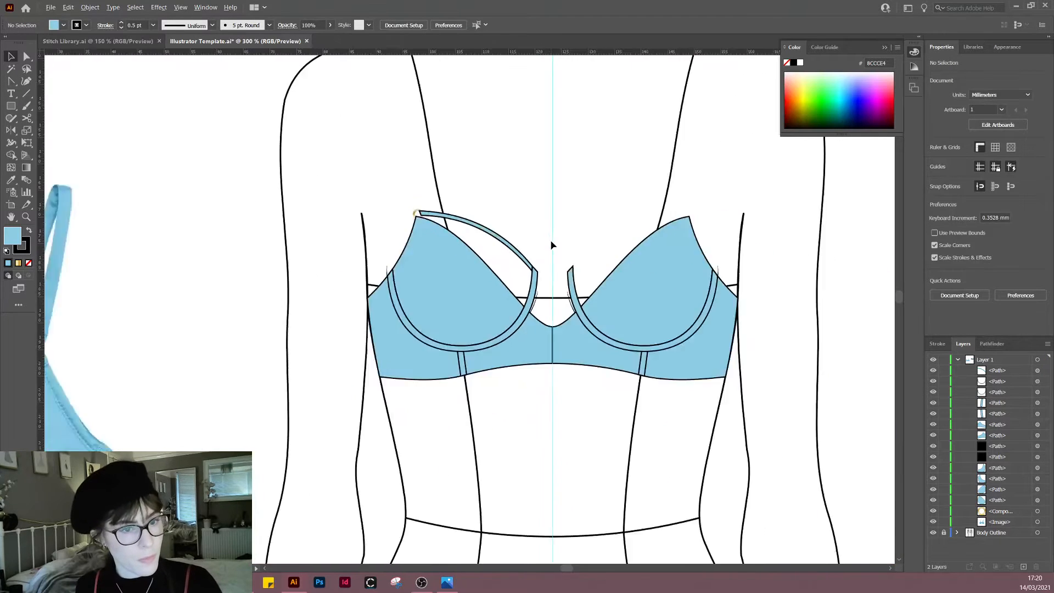
scroll(552, 245, "down", 2)
left_click_drag(561, 365, 538, 405)
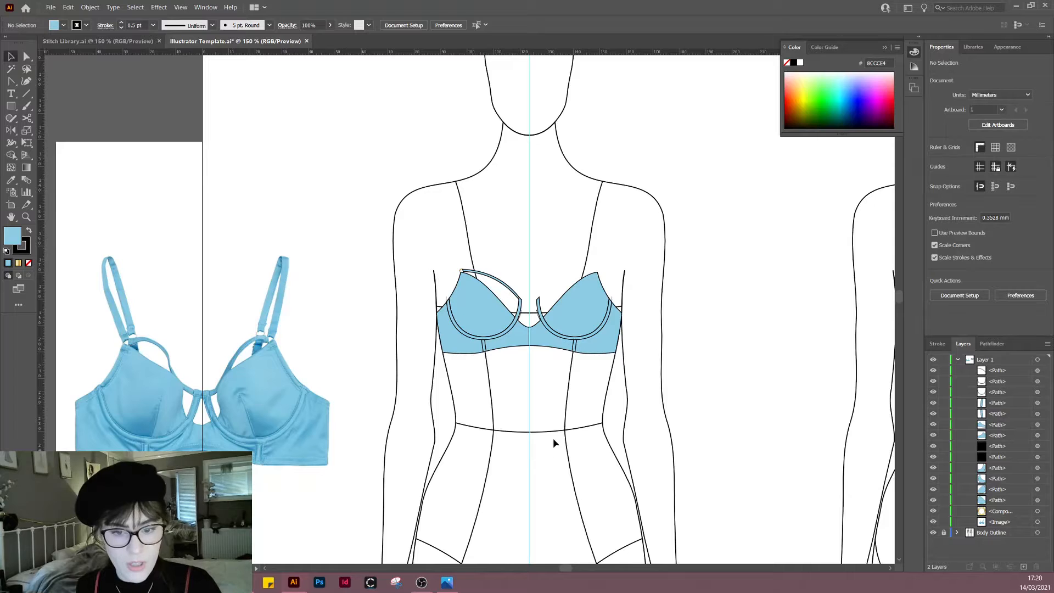
scroll(570, 351, "up", 2)
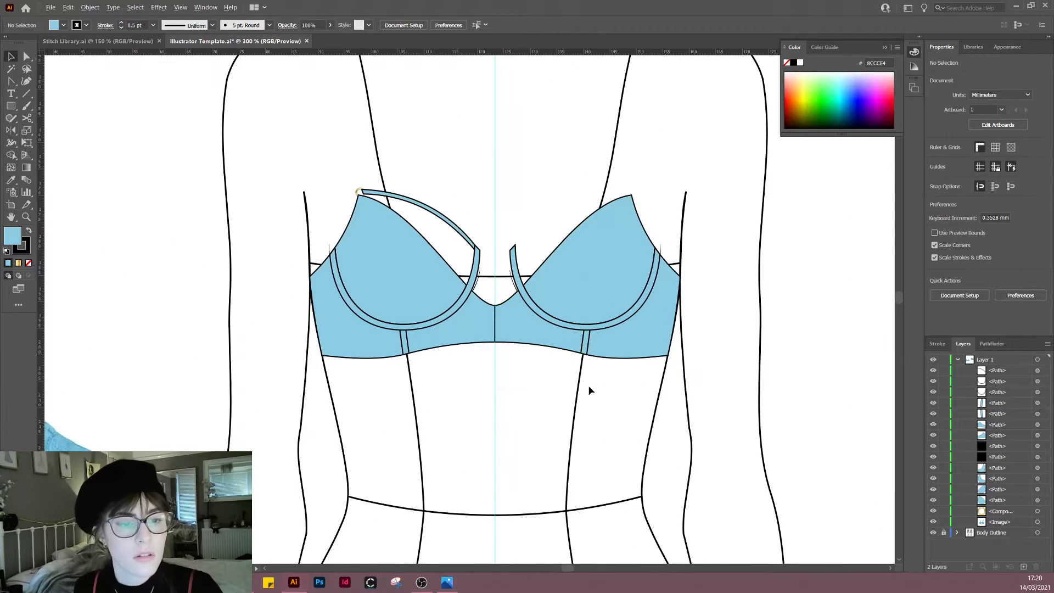
key("a")
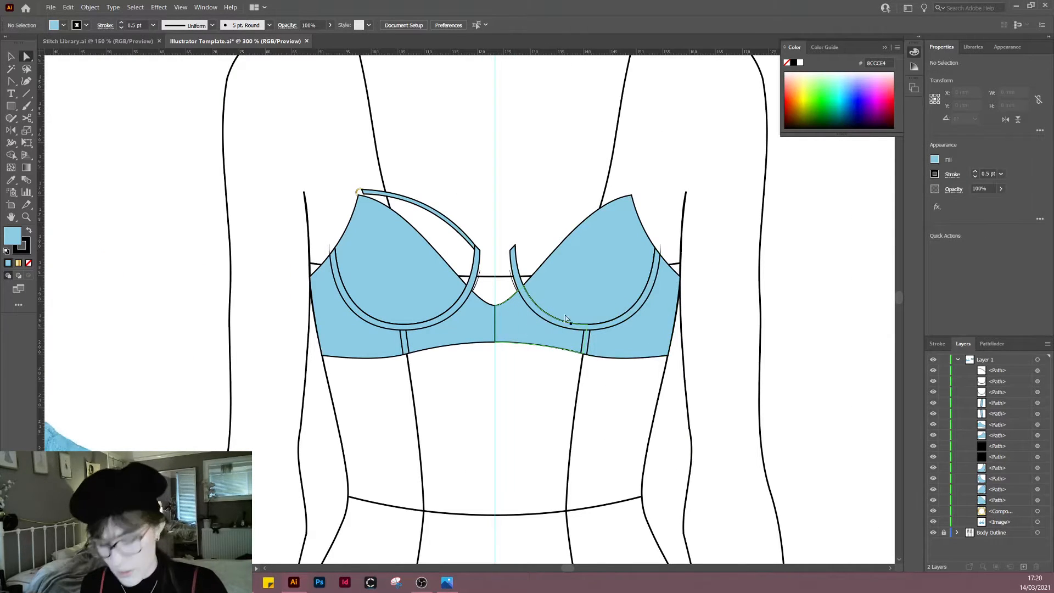
left_click_drag(722, 154, 506, 393)
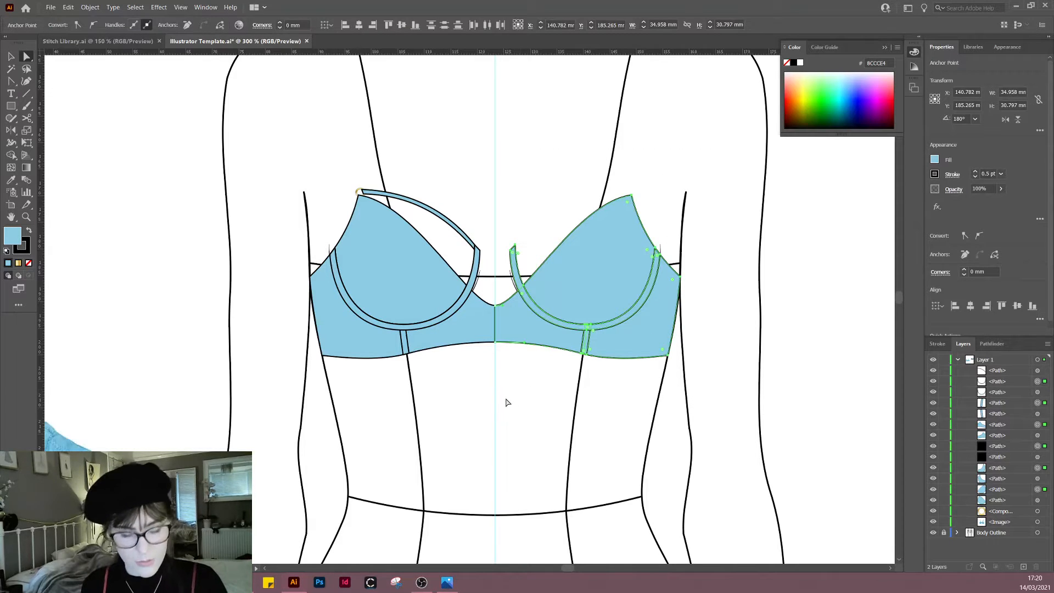
key("Left")
key("Left")
key("Left")
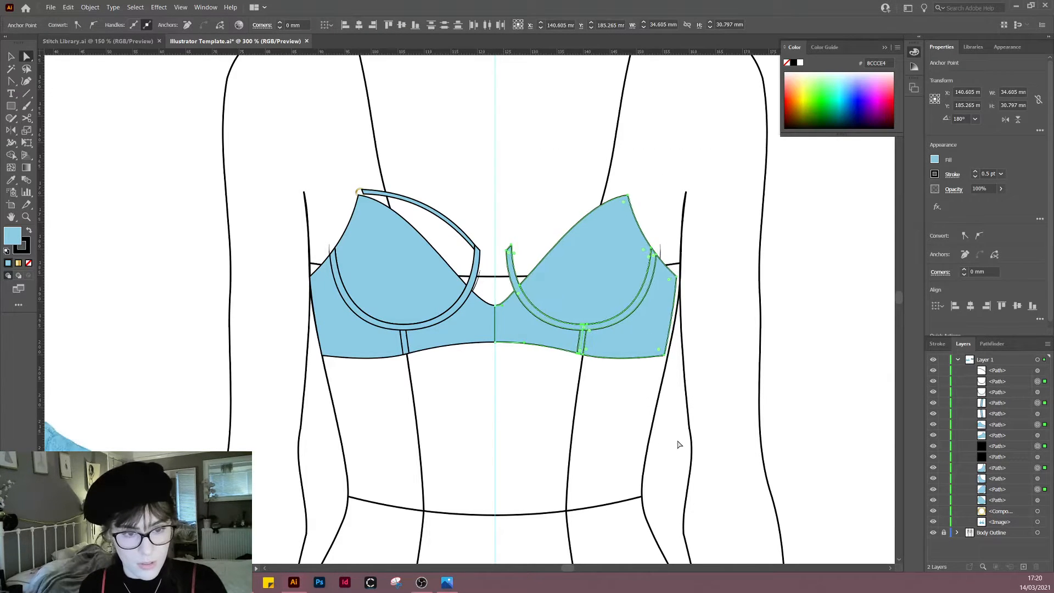
Step: Nudge the left half of the bra, including its ring and strap, towards the centre line by a matching amount, keeping the centre-front seam fixed
left_click_drag(231, 137, 481, 413)
key("Right")
key("Right")
key("Right")
key("Right")
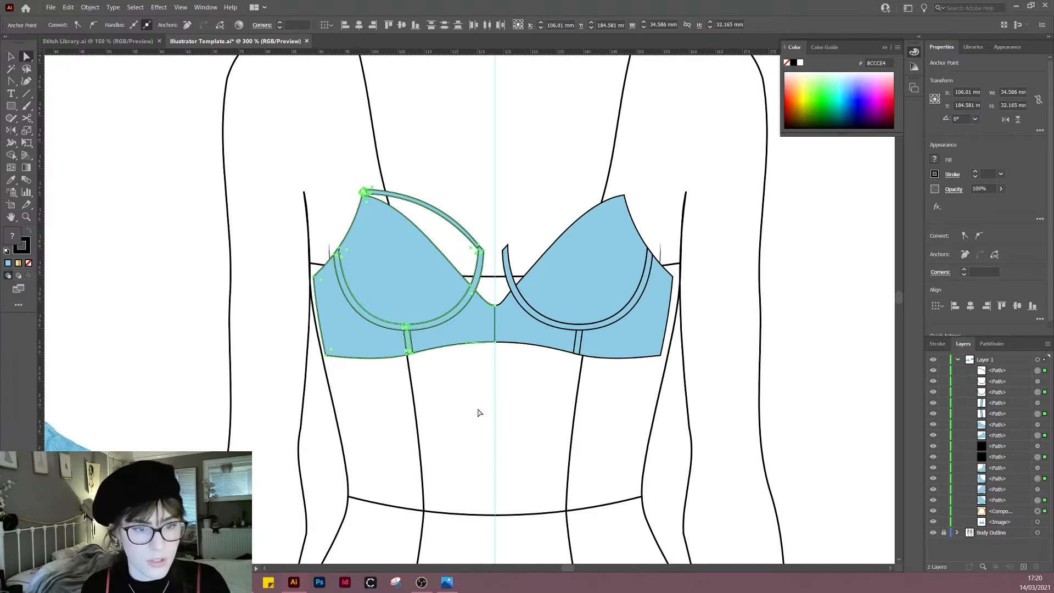
left_click(695, 256)
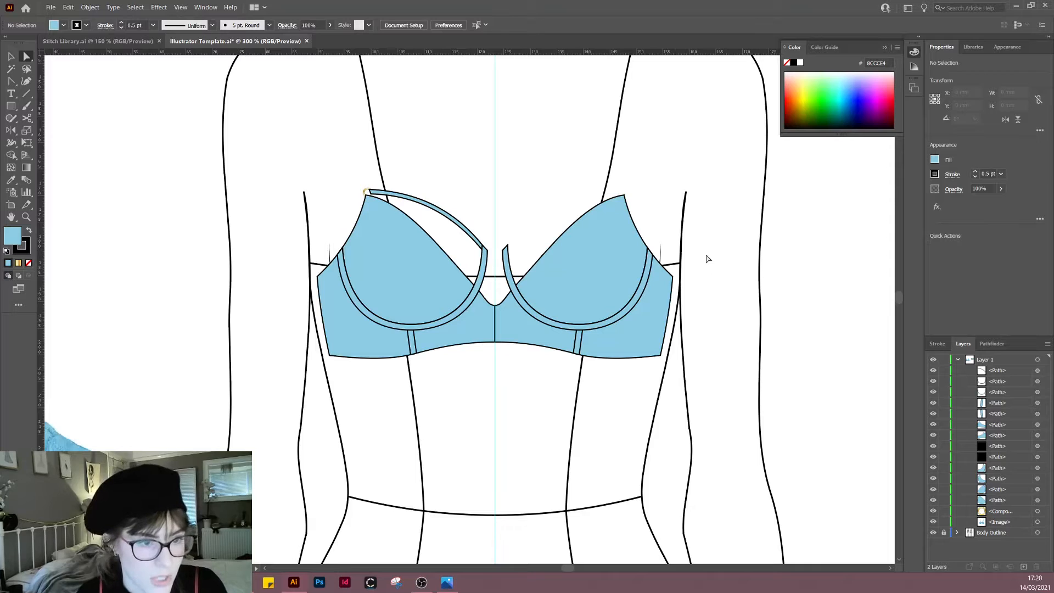
Step: Move the outer edge anchors of both side panels outwards to meet the body outline again, and deselect
left_click_drag(709, 246, 653, 286)
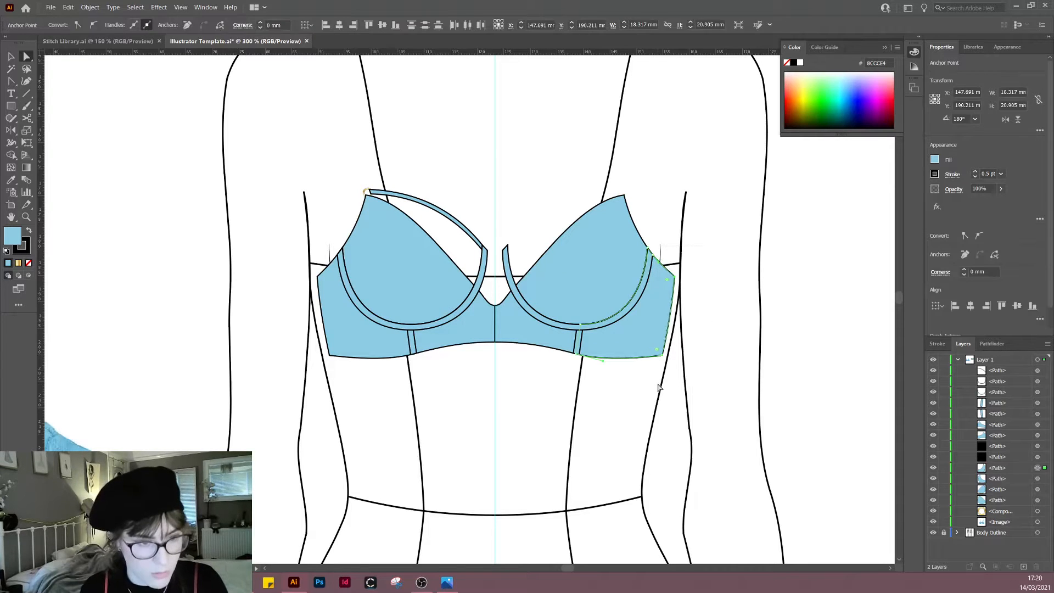
left_click_drag(264, 241, 333, 387)
key("Left")
key("Left")
key("Left")
key("Left")
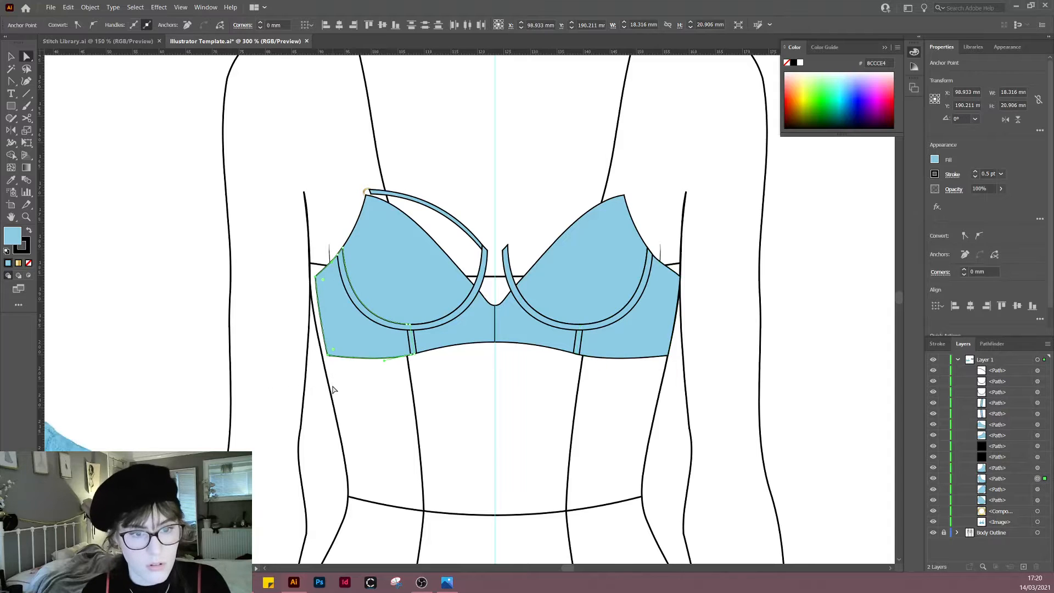
left_click(352, 397)
Step: Nudge the left and right cup sections slightly further towards the centre line, keeping the outer side edges and centre-front seam in place
left_click_drag(436, 412, 378, 400)
scroll(412, 439, "down", 2)
left_click_drag(415, 454, 554, 426)
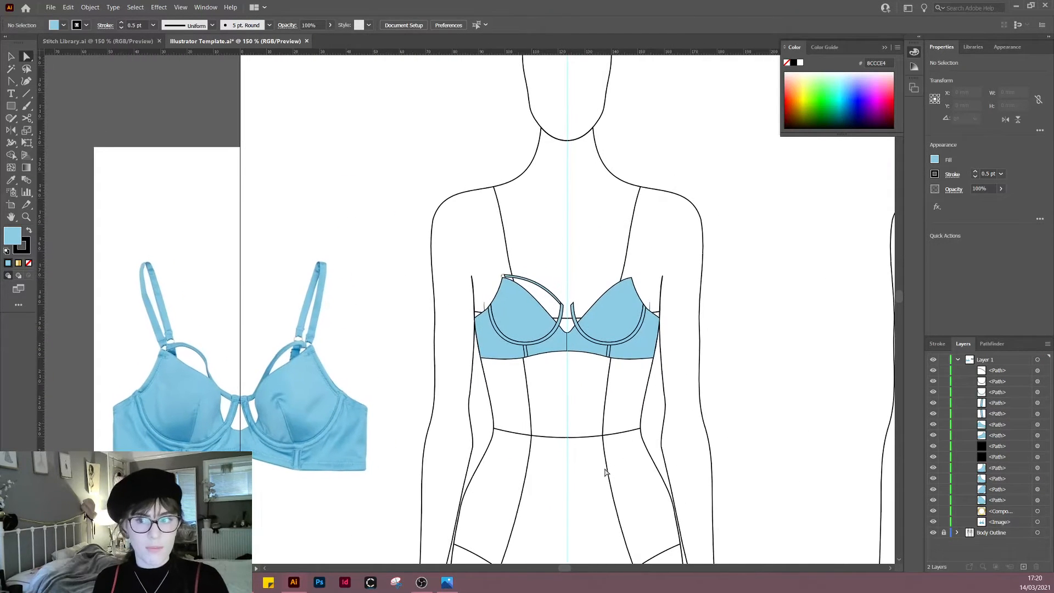
left_click_drag(599, 452, 503, 431)
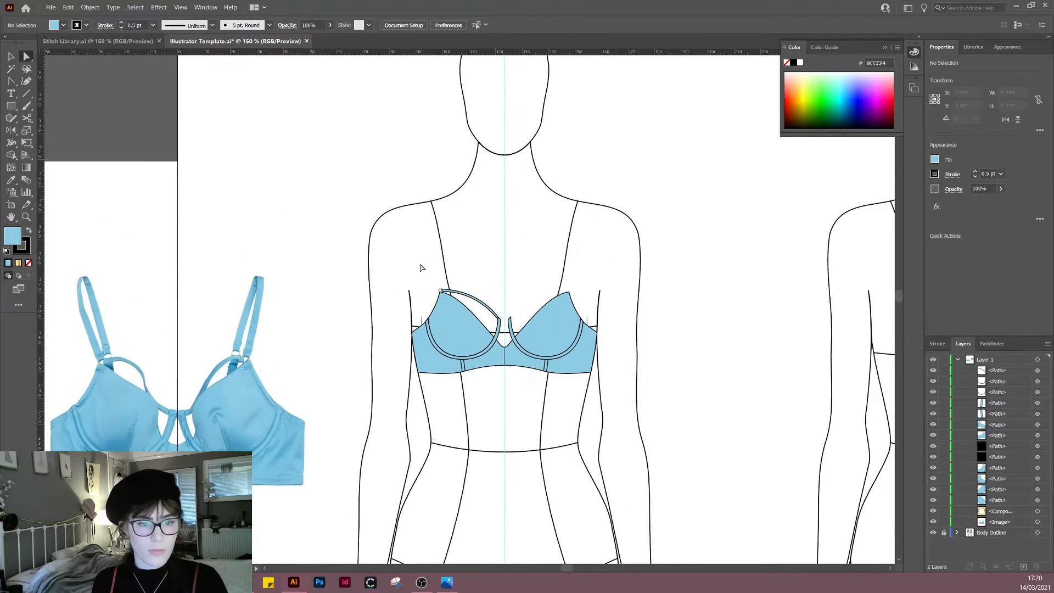
left_click_drag(460, 361, 503, 395)
left_click_drag(591, 270, 561, 364)
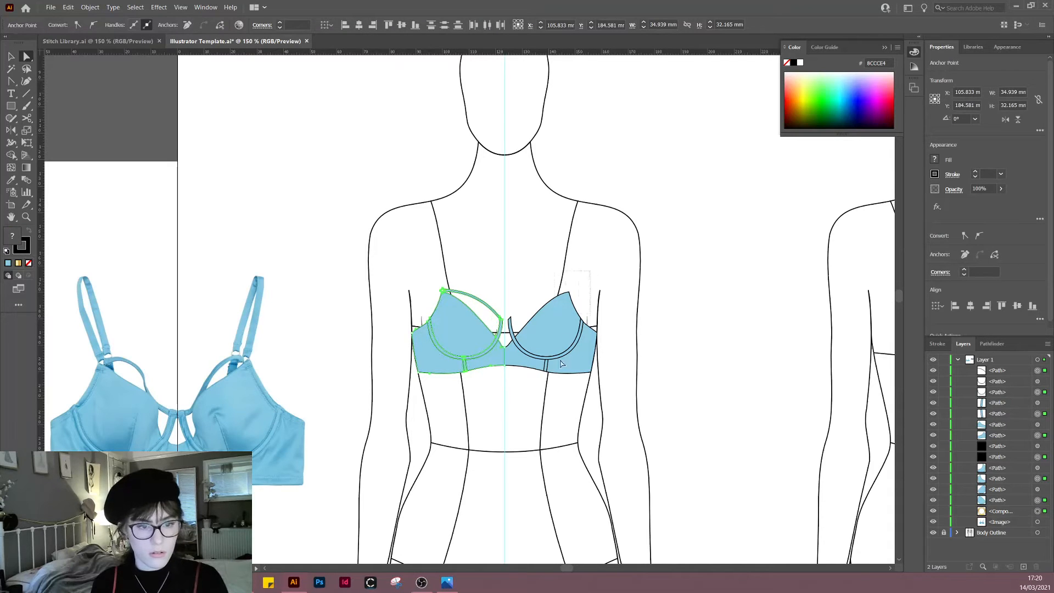
left_click_drag(523, 396, 510, 381)
left_click(510, 380)
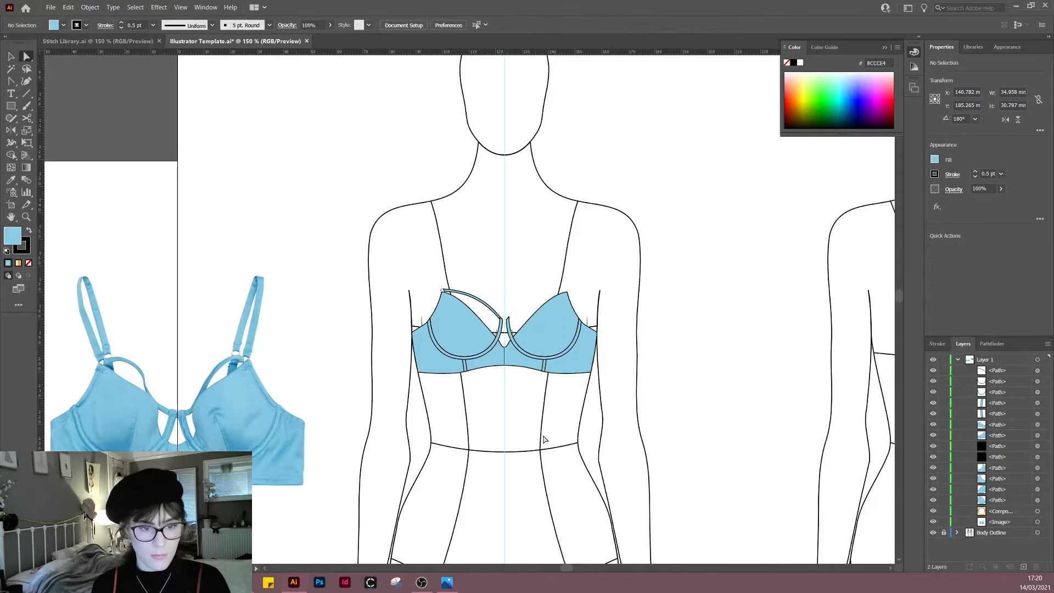
scroll(535, 400, "down", 3)
scroll(497, 387, "left", 3)
left_click_drag(594, 336, 483, 392)
scroll(509, 345, "up", 6)
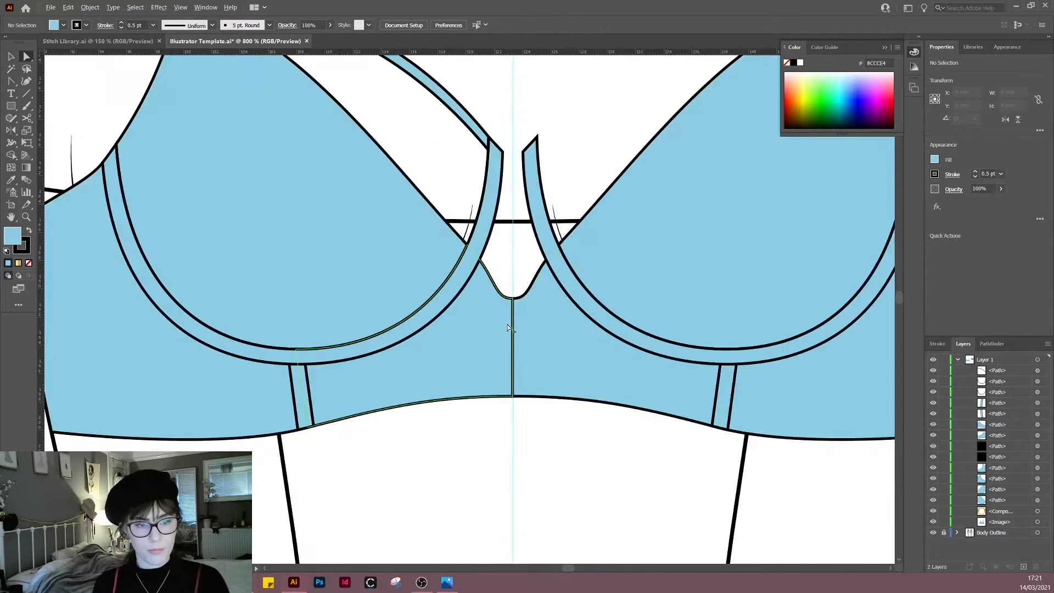
Step: Adjust the curve handle of the left under-cup panel where its neckline dips towards the centre front
left_click(508, 316)
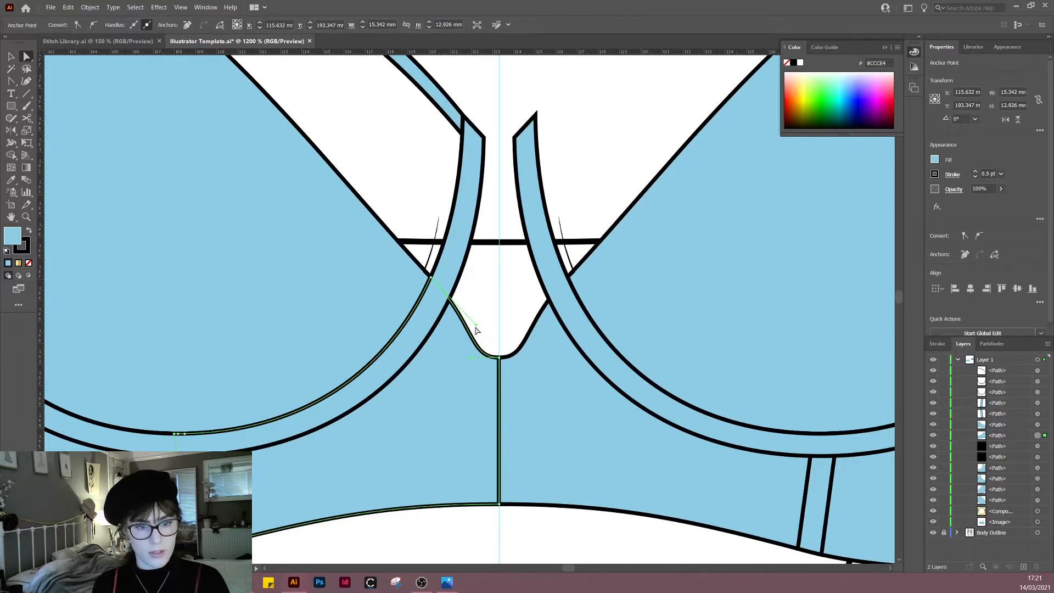
left_click_drag(476, 325, 466, 316)
key("v")
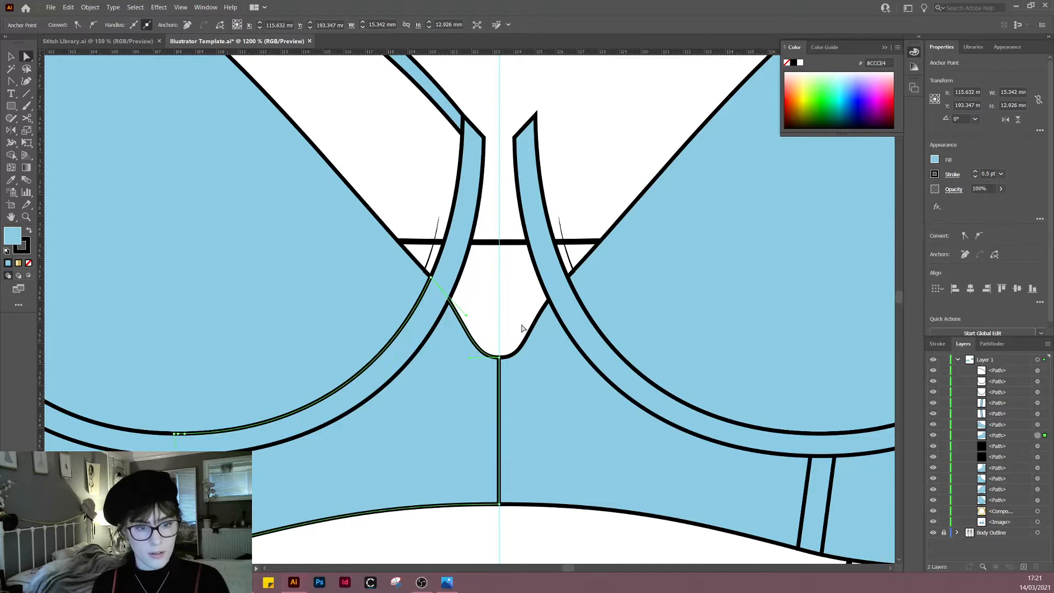
Step: Replace the right under-cup panel with a copy of the left panel reflected vertically across the centre guide
left_click(588, 483)
key("Delete")
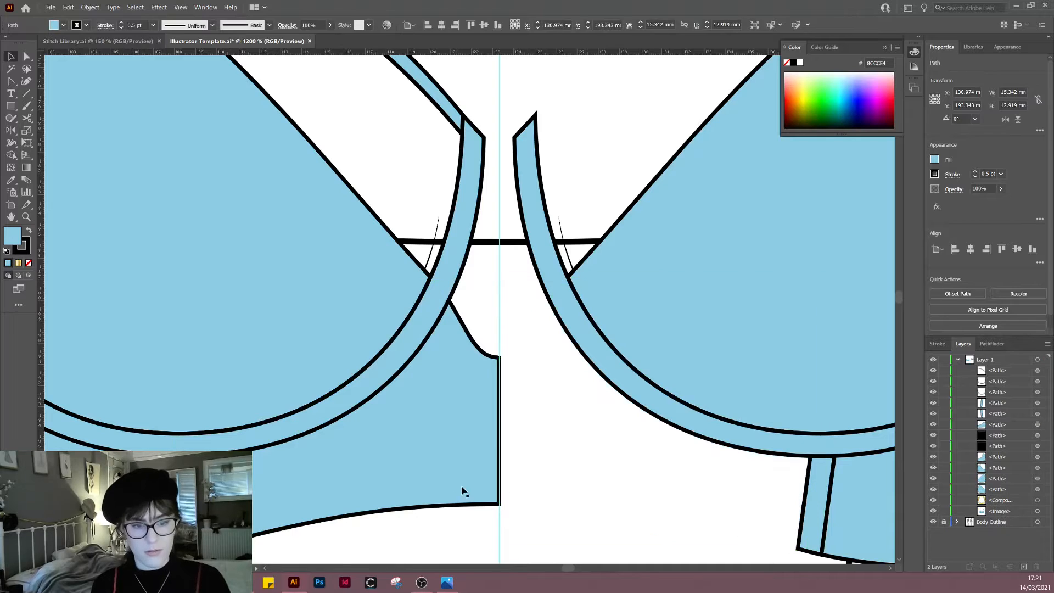
left_click(458, 489)
key("o")
left_click(500, 310, "alt")
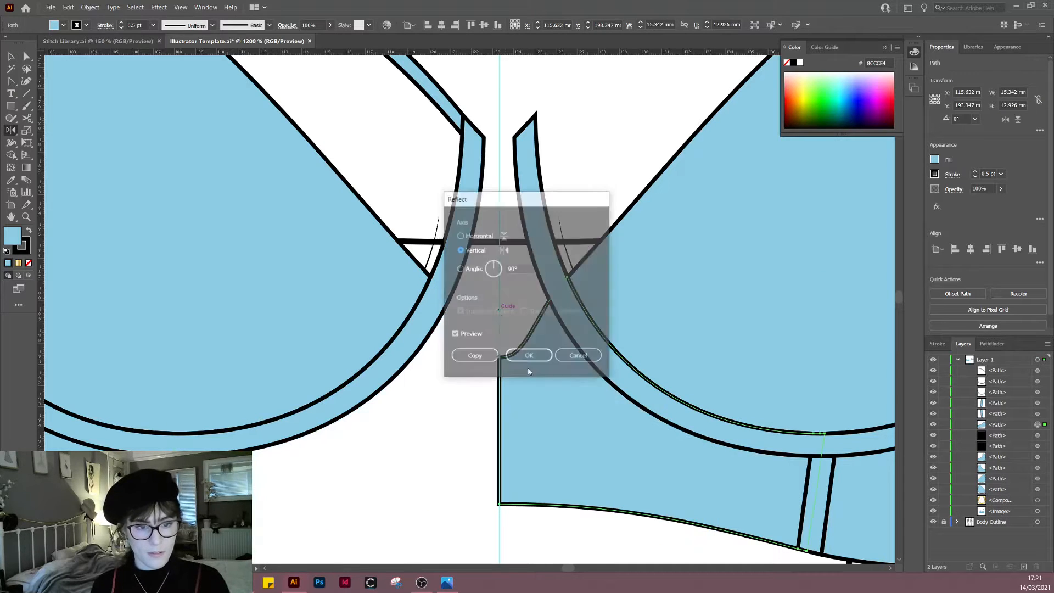
left_click(478, 357)
key("v")
left_click(490, 305)
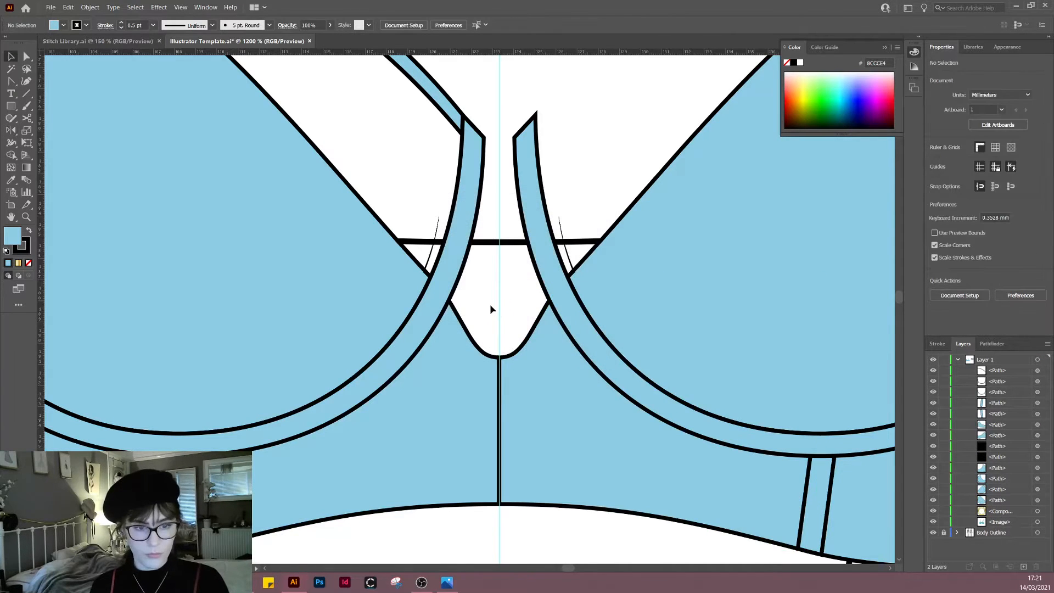
Step: Draw a short, straight diagonal line across the upper end of the left underwire channel, ending at the centre guide
scroll(490, 305, "down", 3)
left_click_drag(465, 280, 544, 339)
left_click_drag(331, 429, 571, 333)
scroll(581, 365, "down", 4)
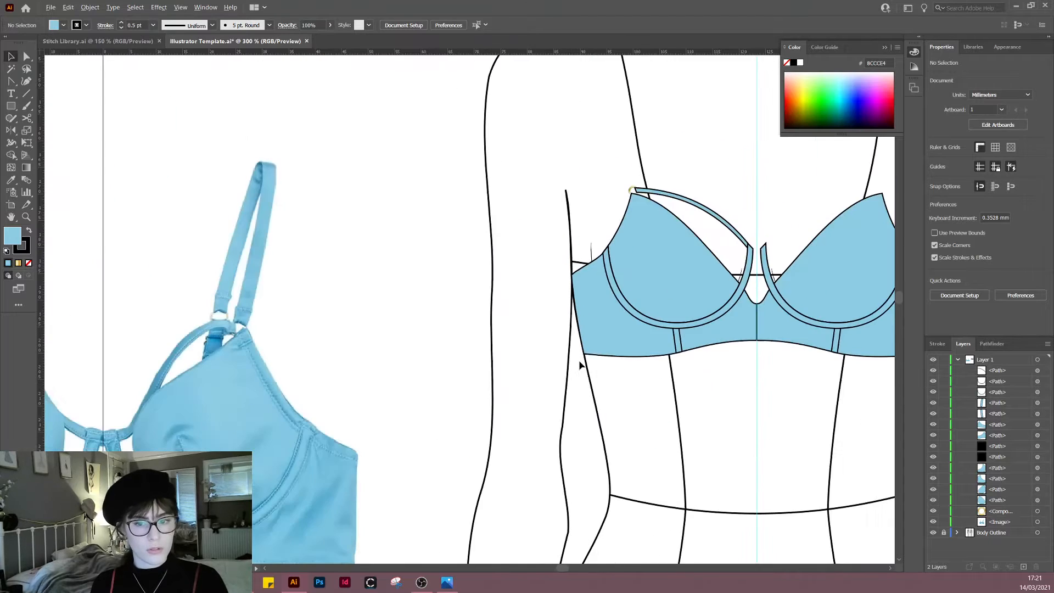
scroll(460, 320, "up", 6)
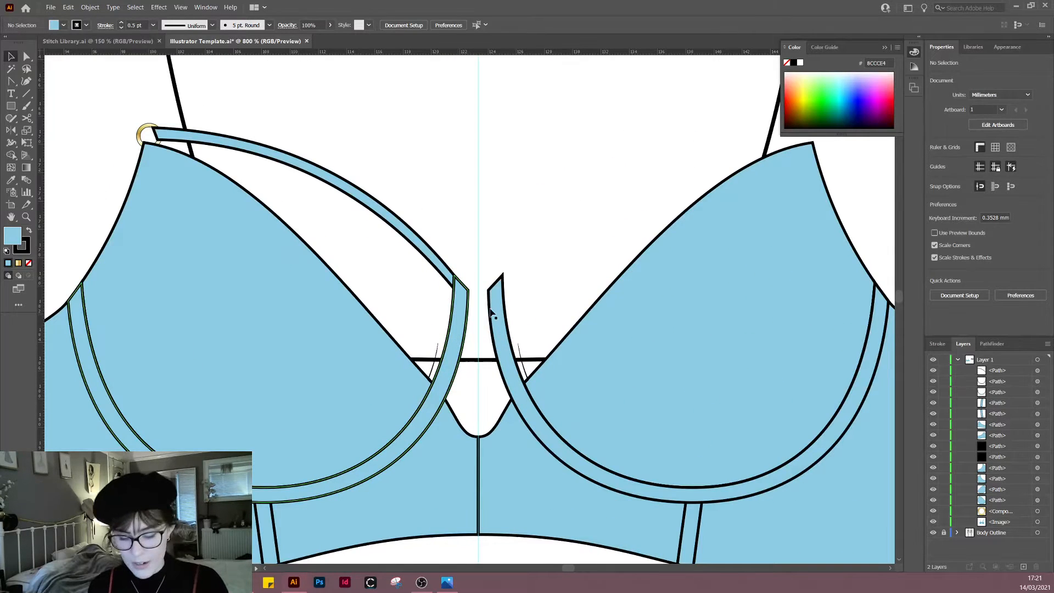
key("p")
left_click(449, 287)
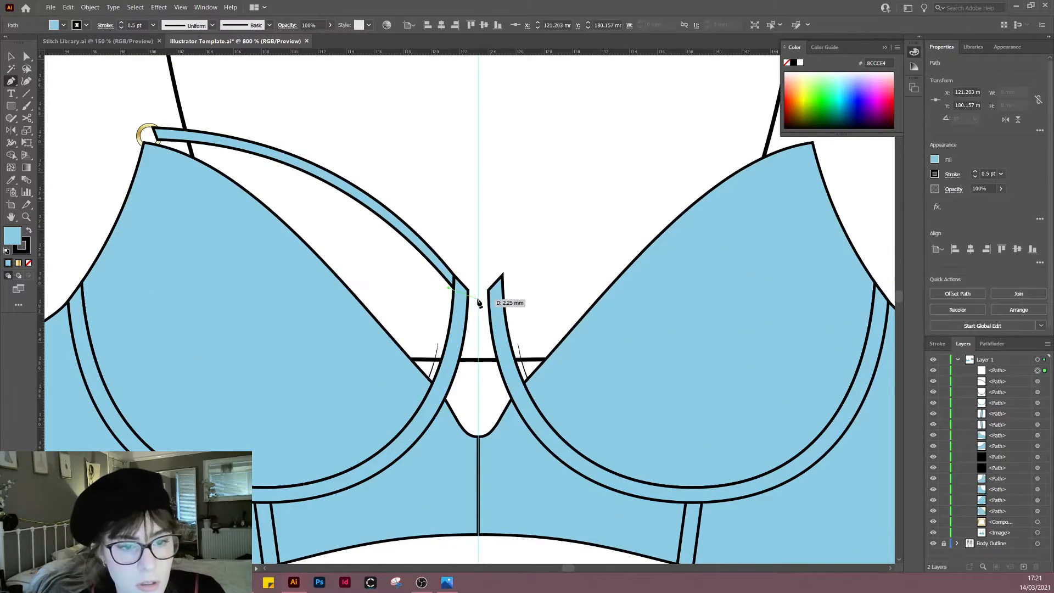
left_click(478, 300)
key("v")
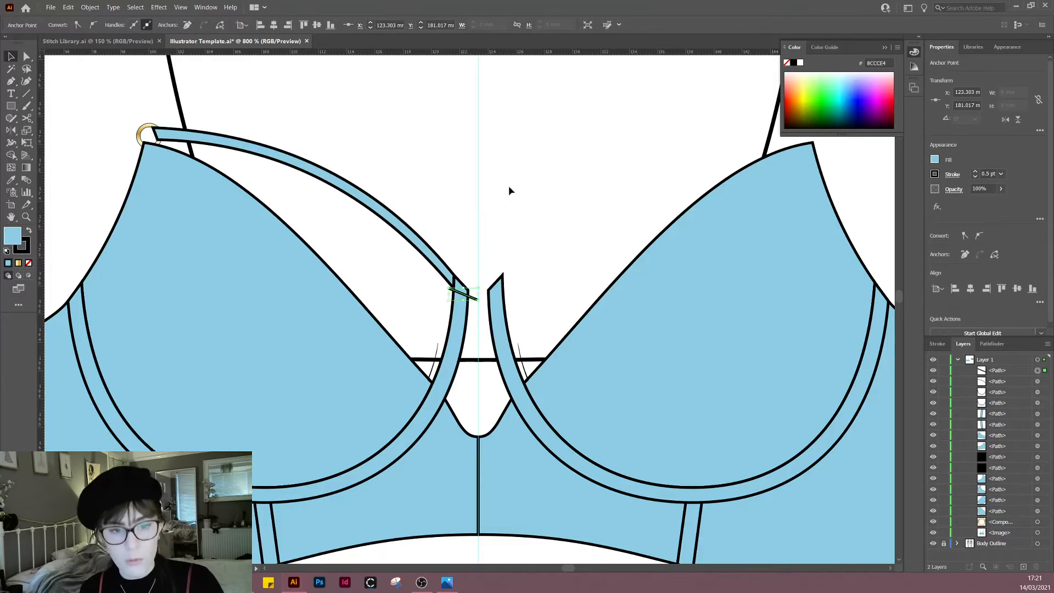
left_click(510, 189)
Step: Trim the left underwire channel's tip above the diagonal line with the Shape Builder tool, and delete the line
scroll(472, 296, "up", 2)
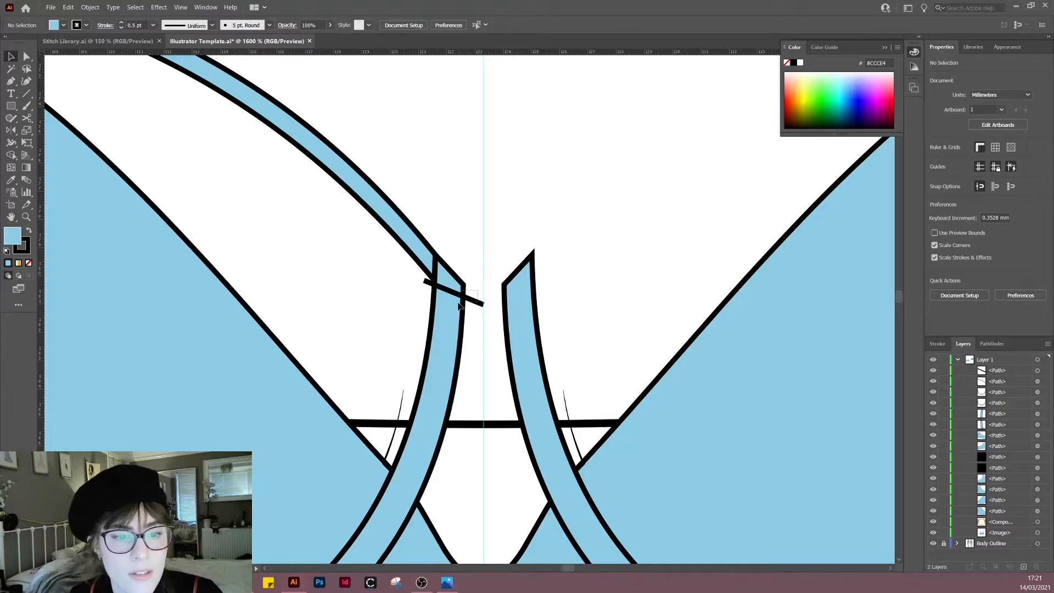
left_click(460, 306)
left_click(61, 147, "shift")
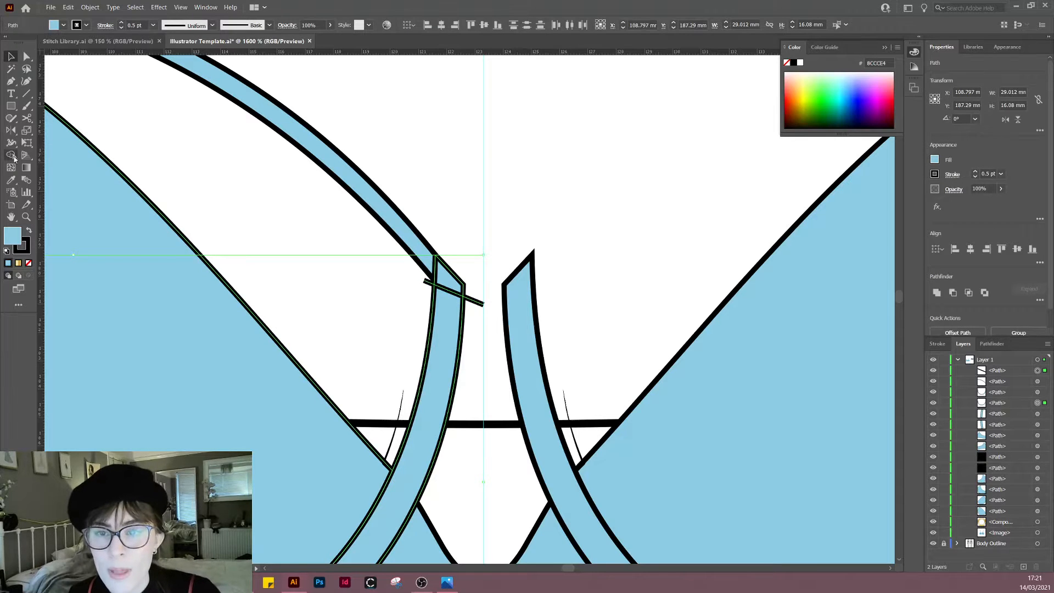
left_click(14, 158)
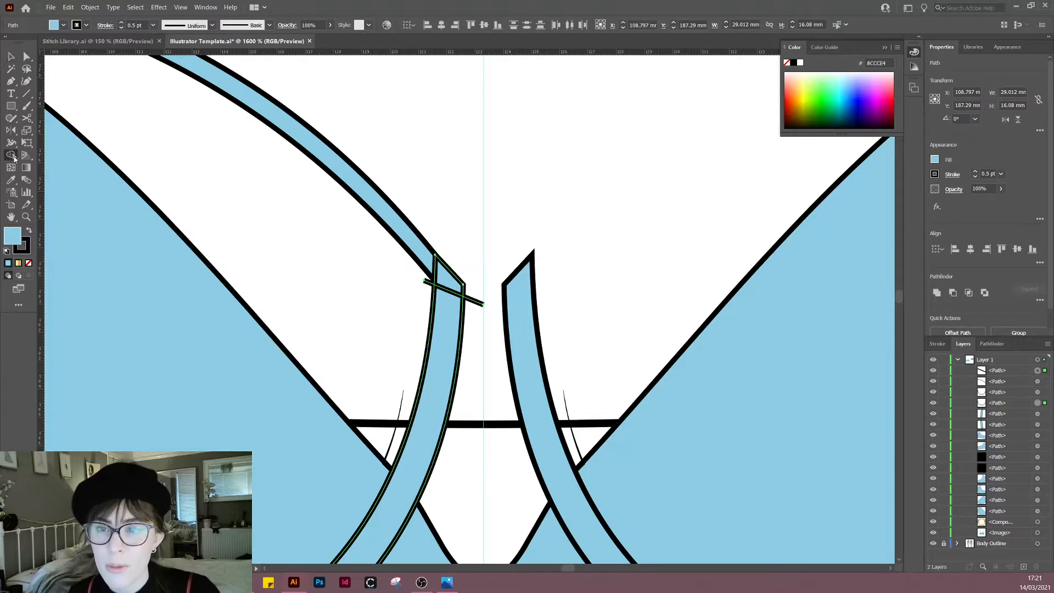
left_click(451, 272, "alt")
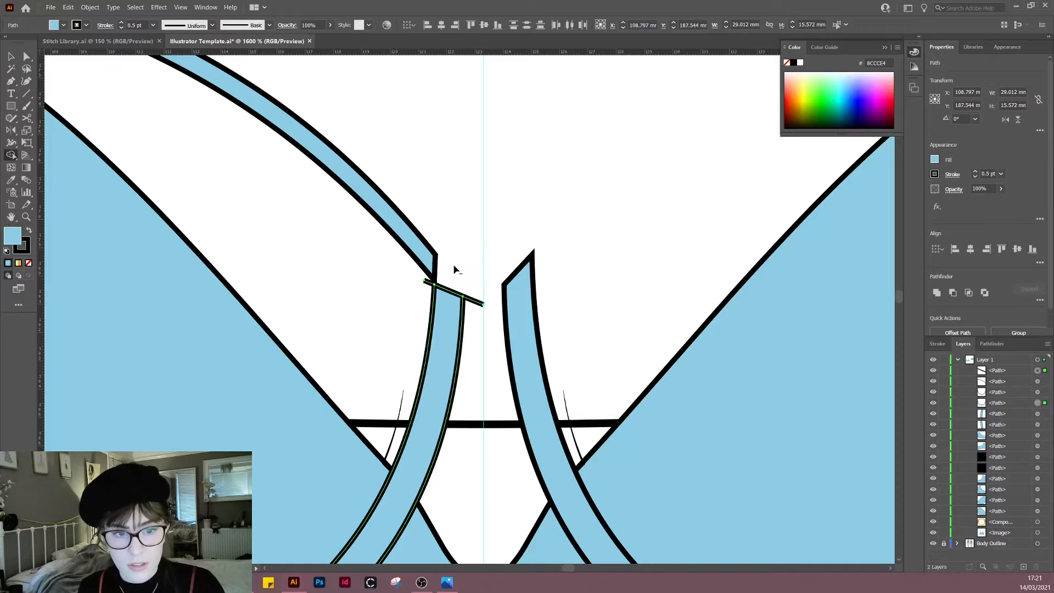
key("v")
left_click_drag(475, 310, 474, 312)
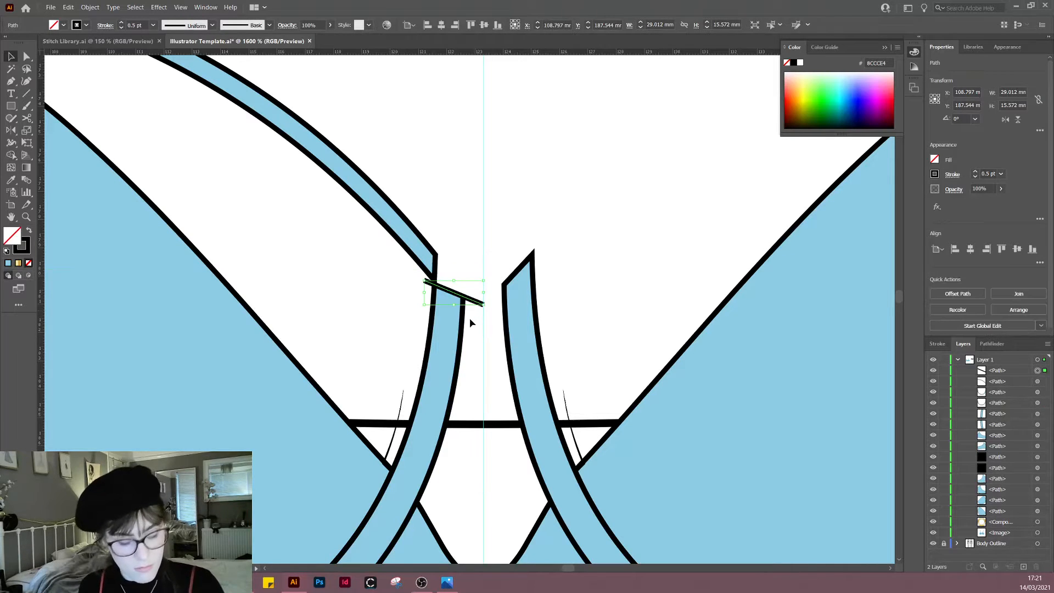
key("Delete")
Step: Replace the right underwire channel with a vertically reflected copy of the trimmed left channel across the centre guide
left_click(520, 323)
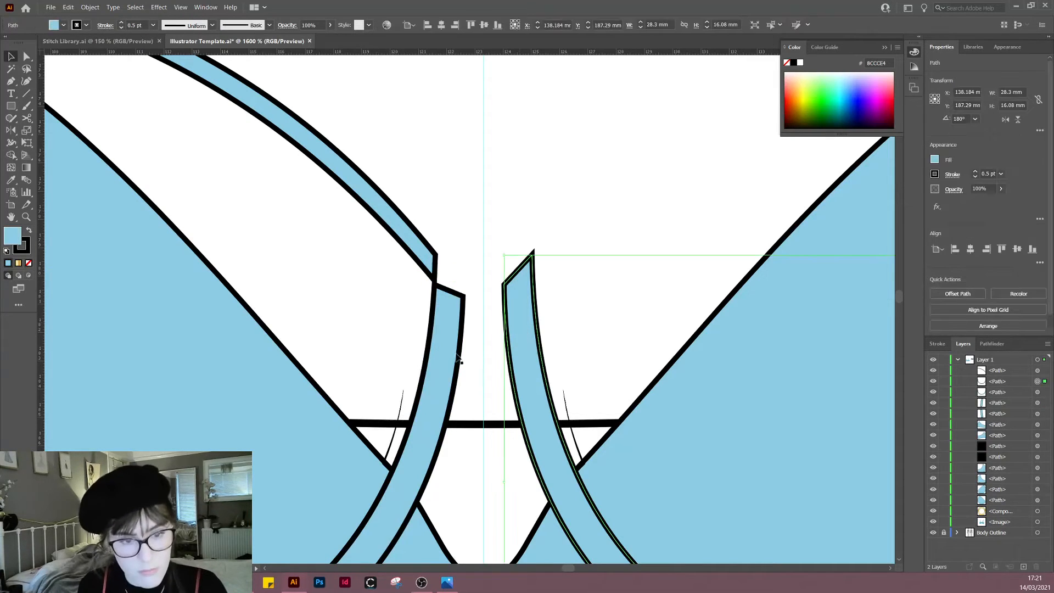
key("Delete")
left_click(443, 337)
key("o")
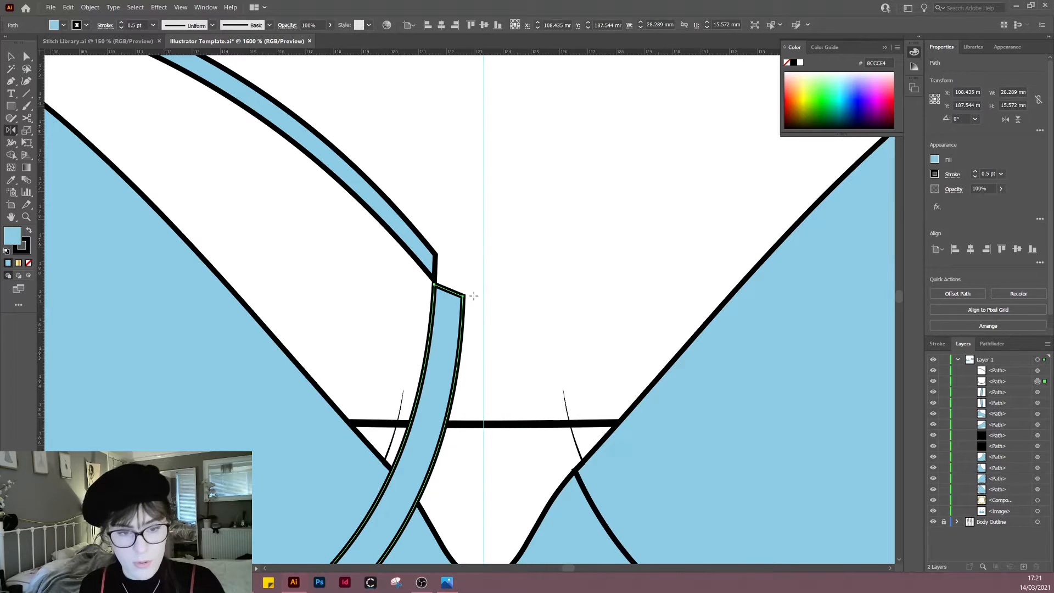
left_click(484, 248, "alt")
left_click(475, 357)
key("v")
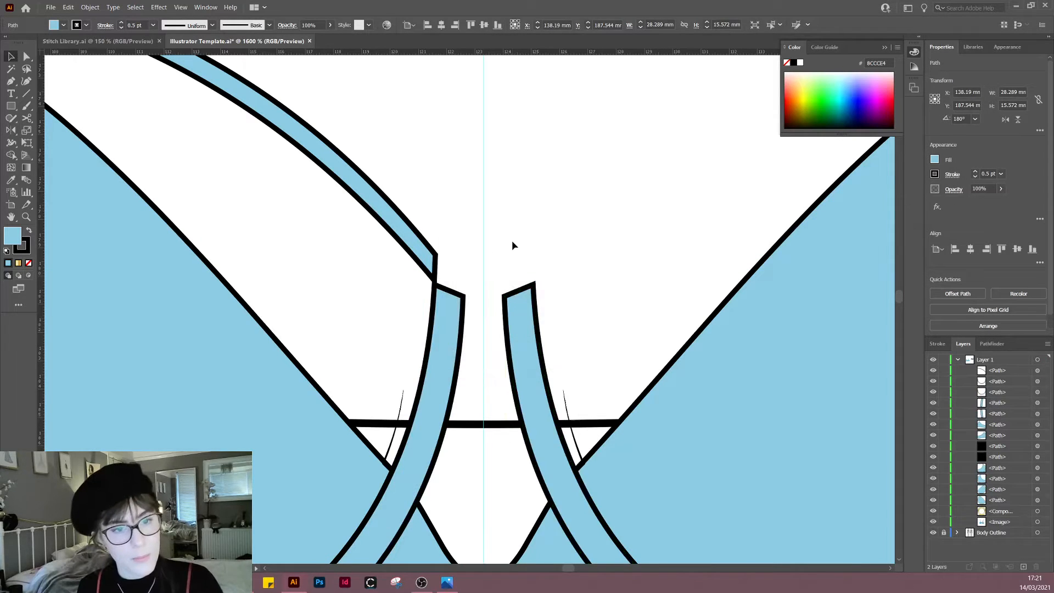
left_click(512, 240)
Step: Move the lower-end anchor points of the curved strap down so they meet the left underwire channel's outer edge
scroll(512, 239, "down", 2)
scroll(512, 241, "down", 1)
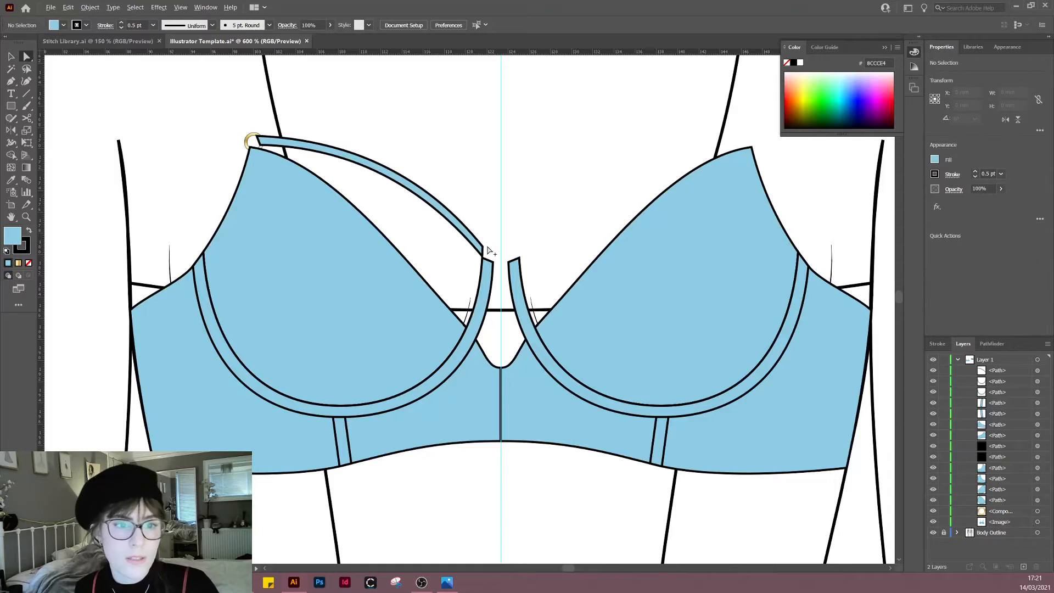
scroll(495, 250, "up", 4)
key("a")
left_click(476, 262)
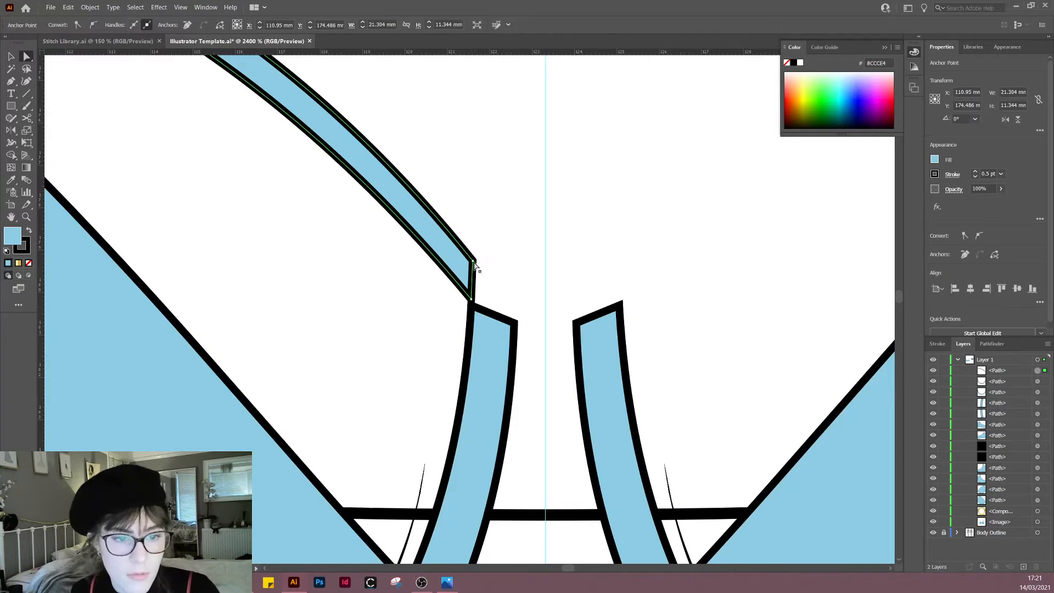
left_click(474, 264)
left_click(474, 262)
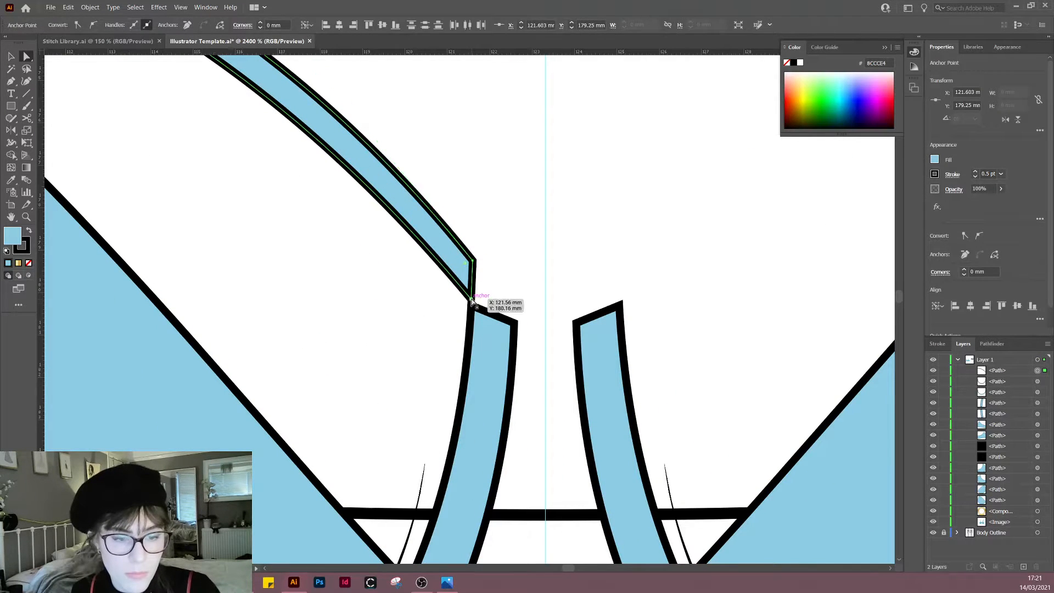
left_click_drag(471, 301, 469, 348)
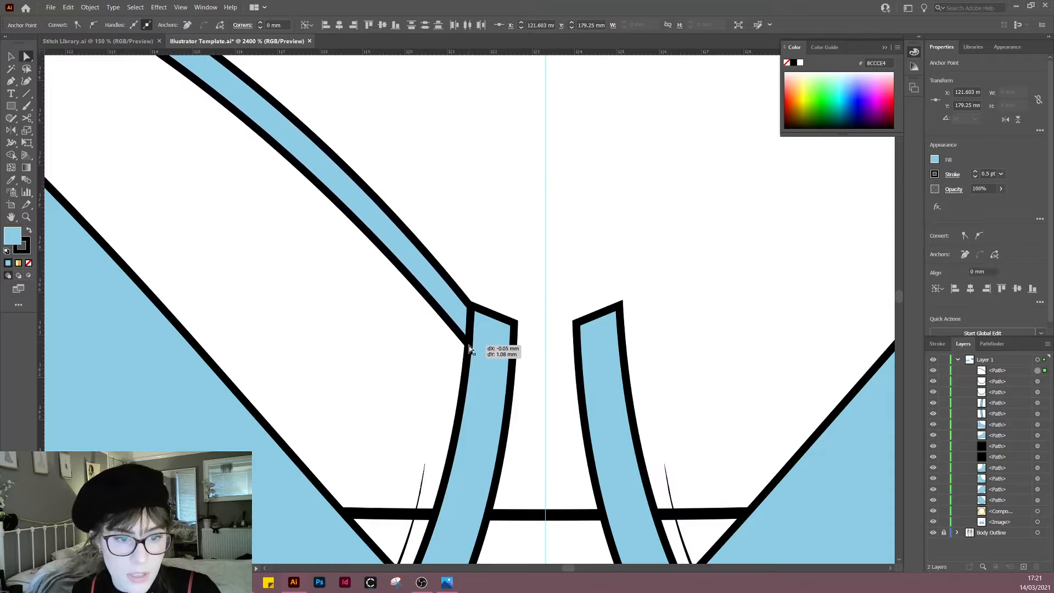
left_click(513, 285)
Step: Enlarge the gold ring to about 2.04 mm and adjust the curved strap's end point on it
scroll(513, 285, "down", 5)
scroll(540, 243, "down", 4)
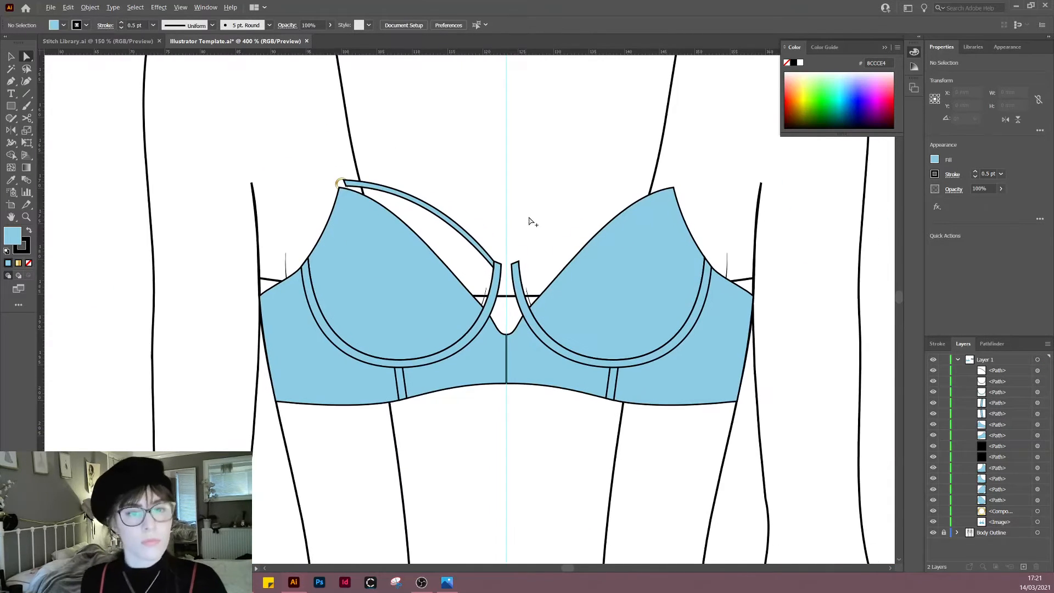
left_click_drag(528, 185, 515, 210)
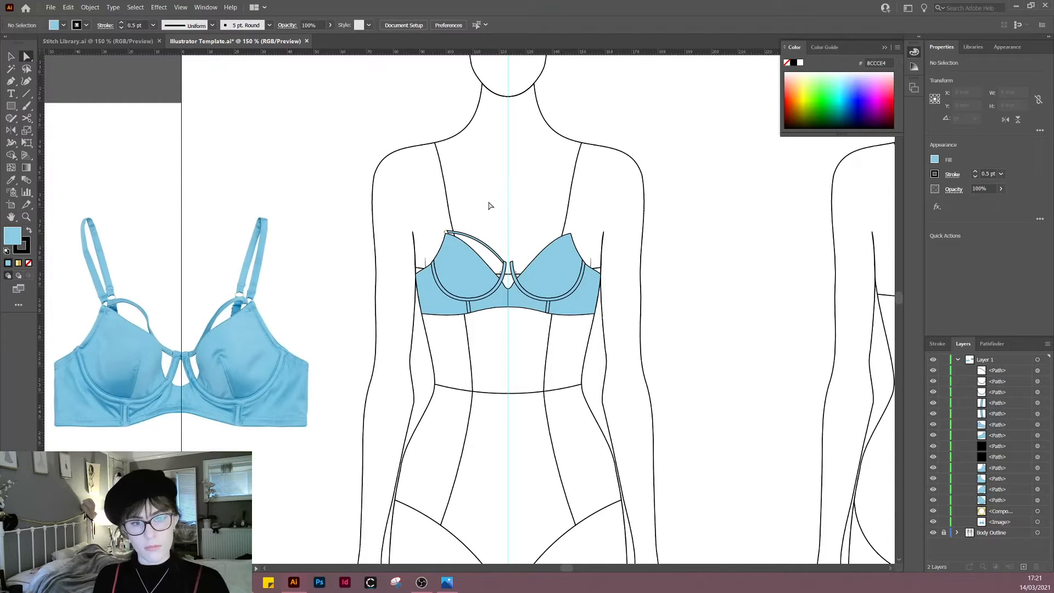
scroll(446, 222, "up", 8)
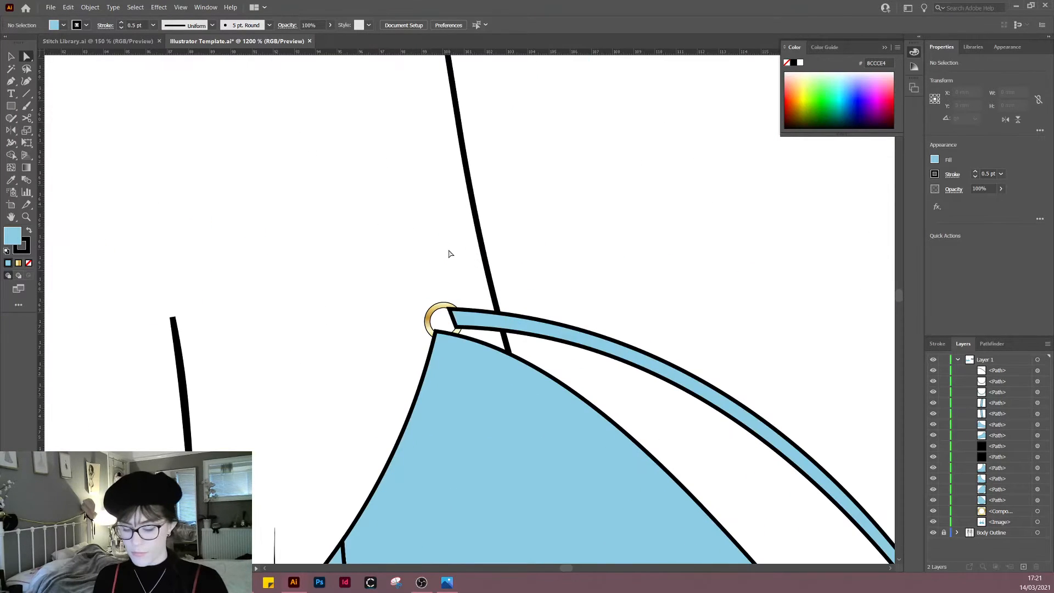
key("v")
key("a")
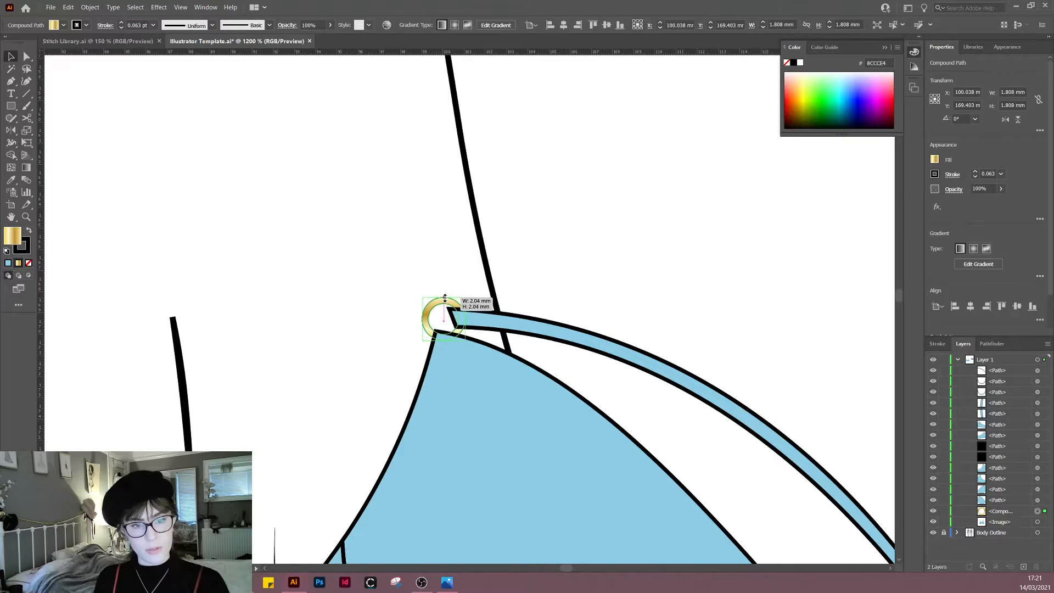
left_click(463, 326)
left_click(449, 309)
scroll(451, 310, "up", 1)
left_click_drag(452, 310, 459, 326)
left_click(537, 212)
left_click_drag(634, 239, 420, 229)
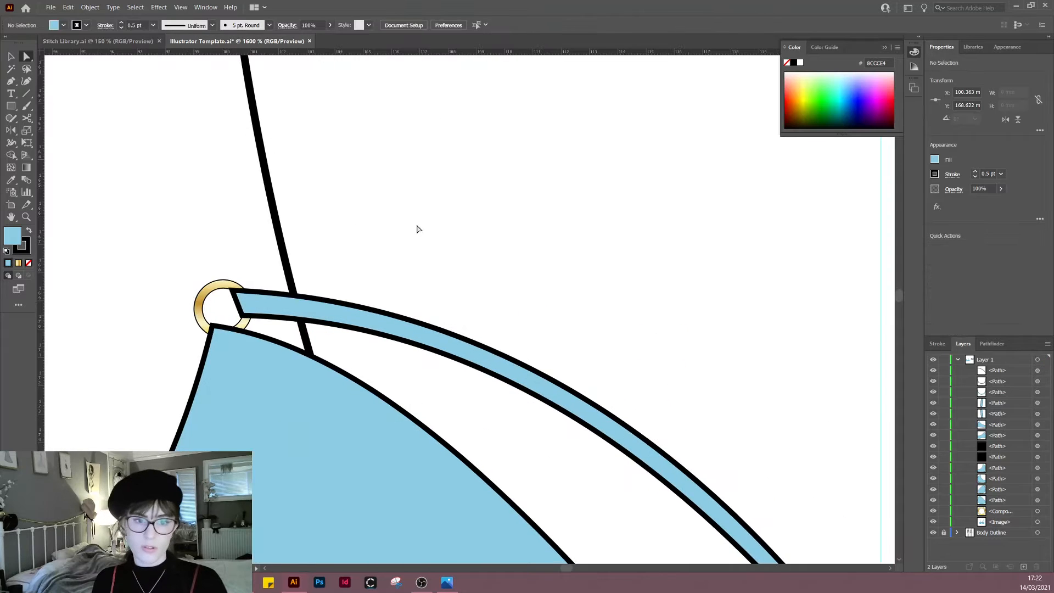
Step: Nudge the lower corner of the curved strap's end where it overlaps the gold ring
scroll(529, 290, "down", 3)
left_click_drag(606, 299, 493, 231)
scroll(510, 265, "down", 3)
left_click_drag(479, 415, 522, 422)
scroll(518, 313, "up", 2)
left_click_drag(507, 277, 530, 302)
scroll(523, 316, "up", 3)
left_click_drag(335, 223, 605, 375)
scroll(389, 354, "up", 2)
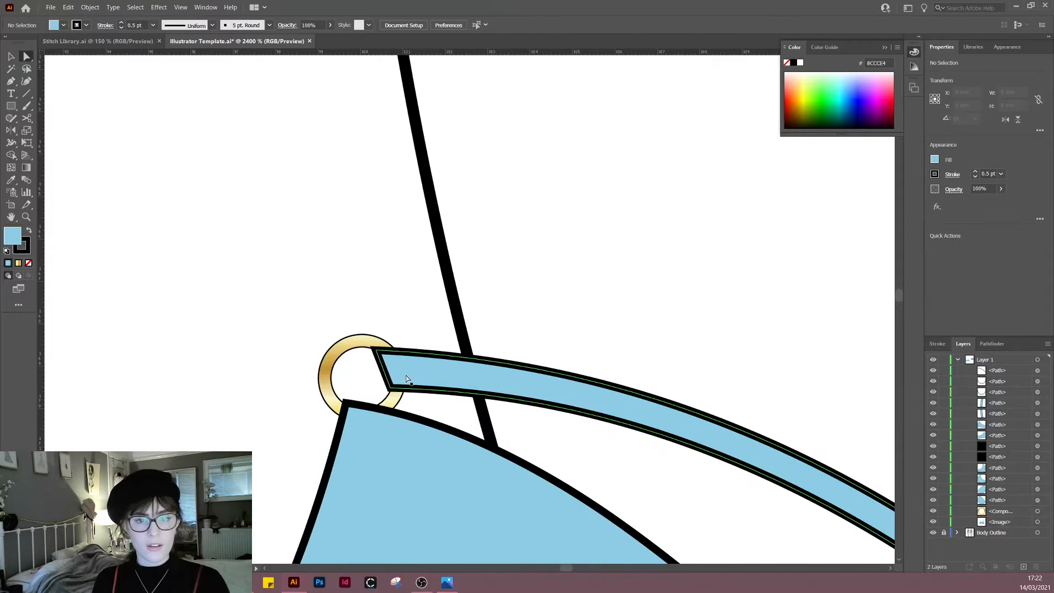
left_click_drag(390, 382, 391, 384)
left_click(516, 310)
left_click_drag(516, 311, 287, 180)
scroll(544, 242, "down", 3)
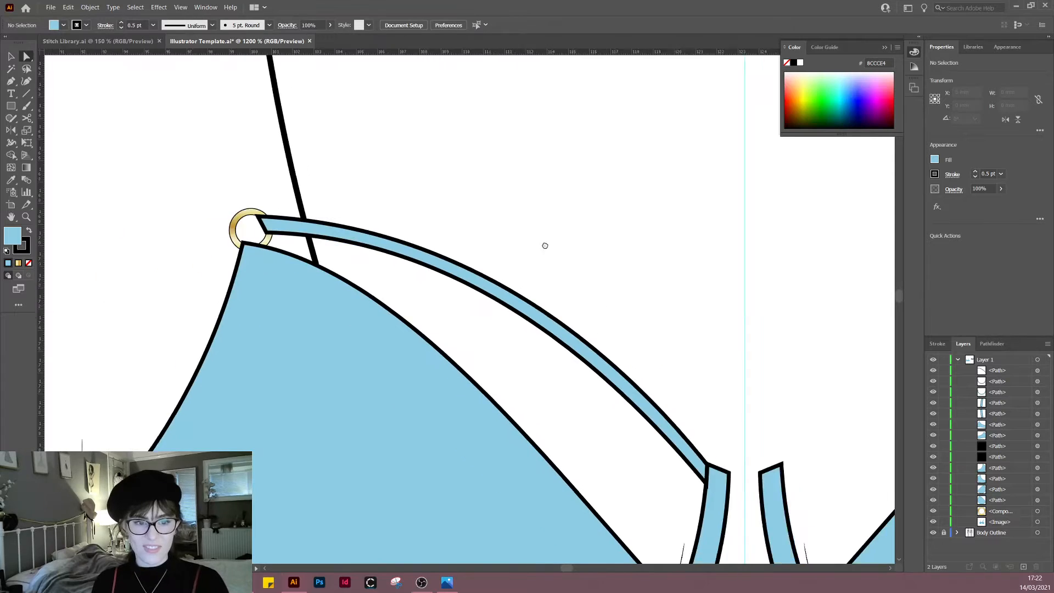
Step: Cut the curved strap's upper edge just beside the gold ring with the Scissors tool
scroll(582, 274, "up", 1)
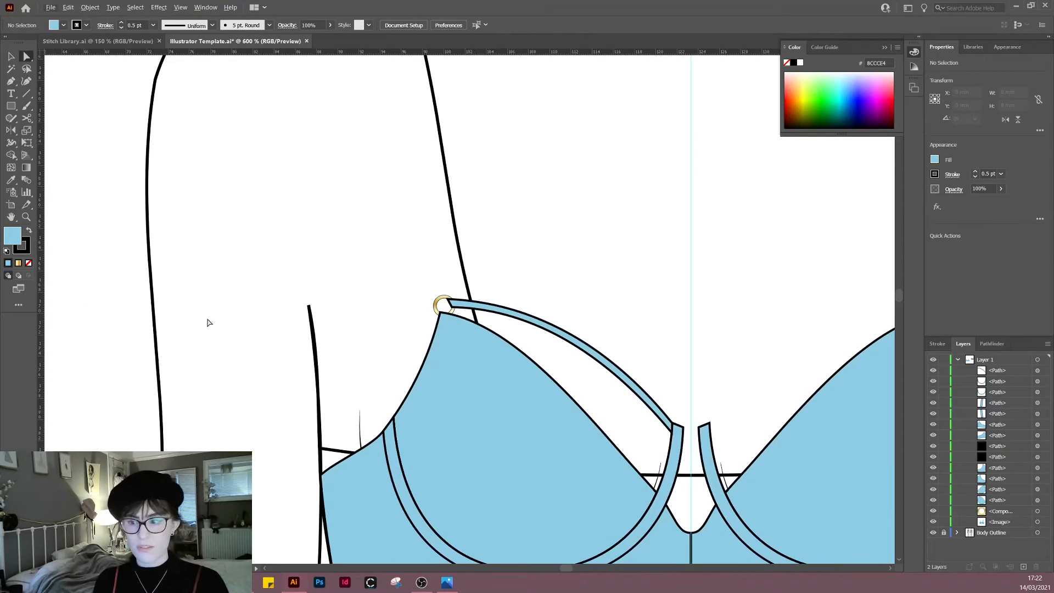
left_click_drag(208, 323, 266, 302)
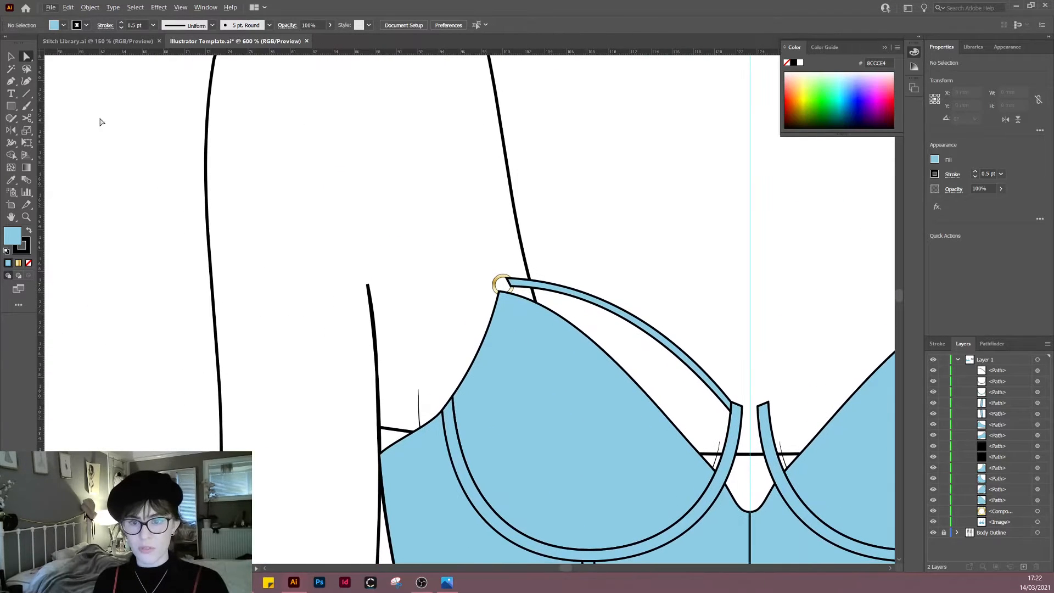
left_click(26, 117)
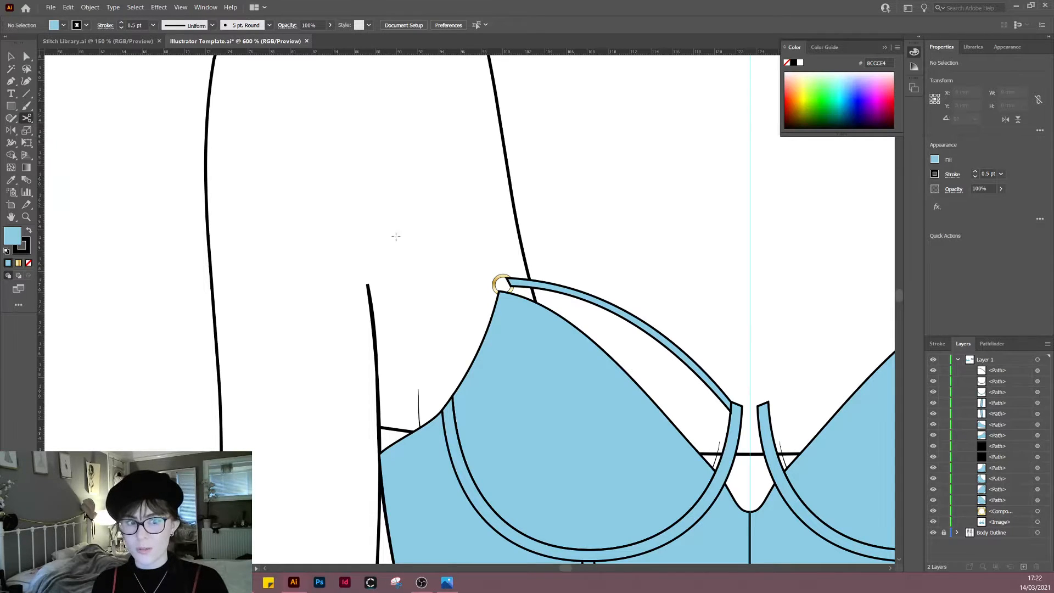
left_click(540, 296)
left_click(541, 285)
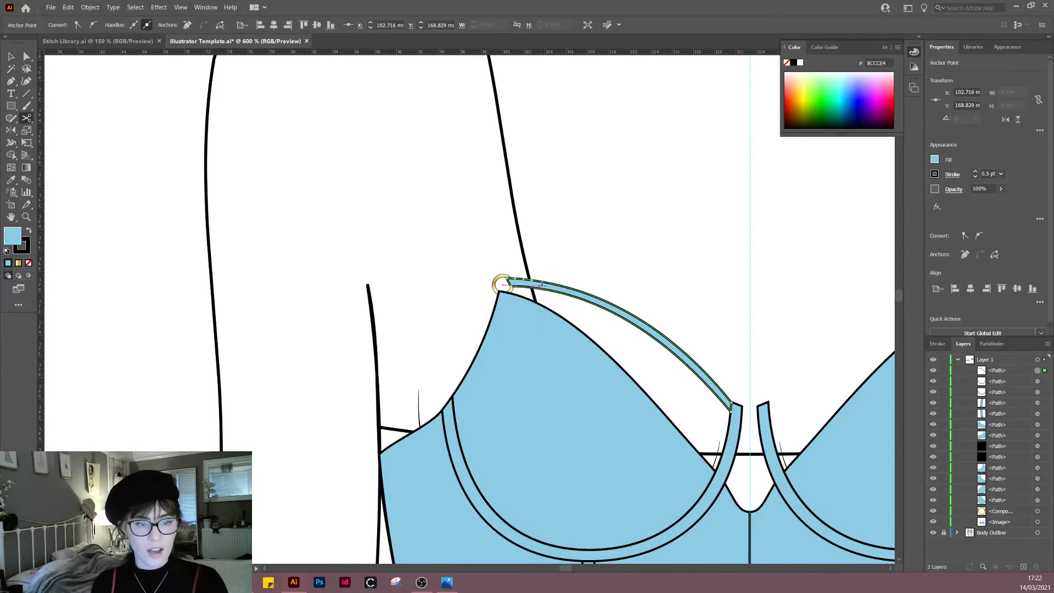
key("v")
left_click(552, 256)
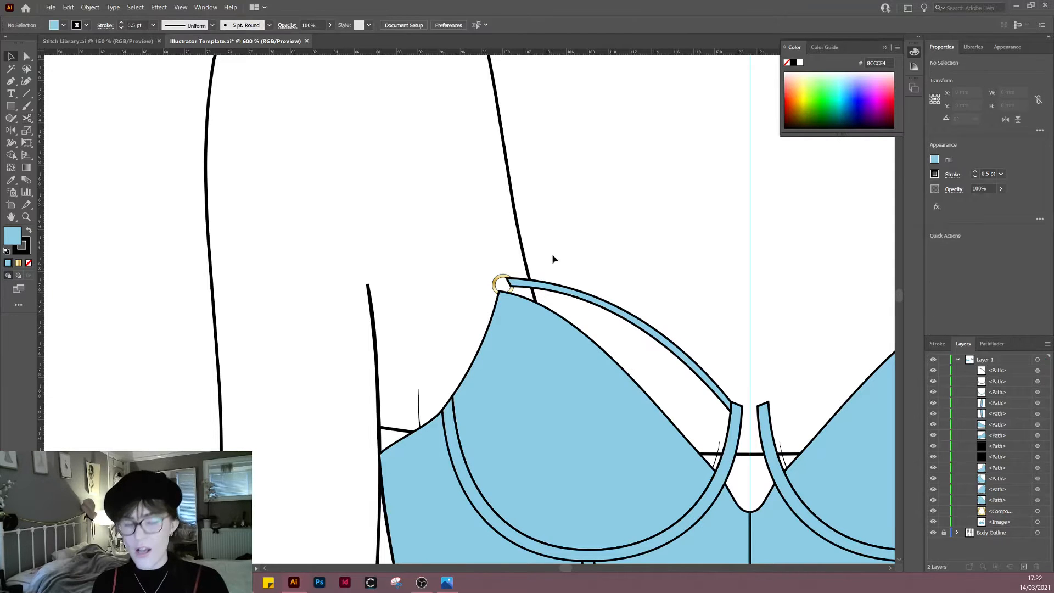
left_click_drag(621, 247, 472, 211)
scroll(473, 213, "down", 1)
scroll(479, 220, "down", 3)
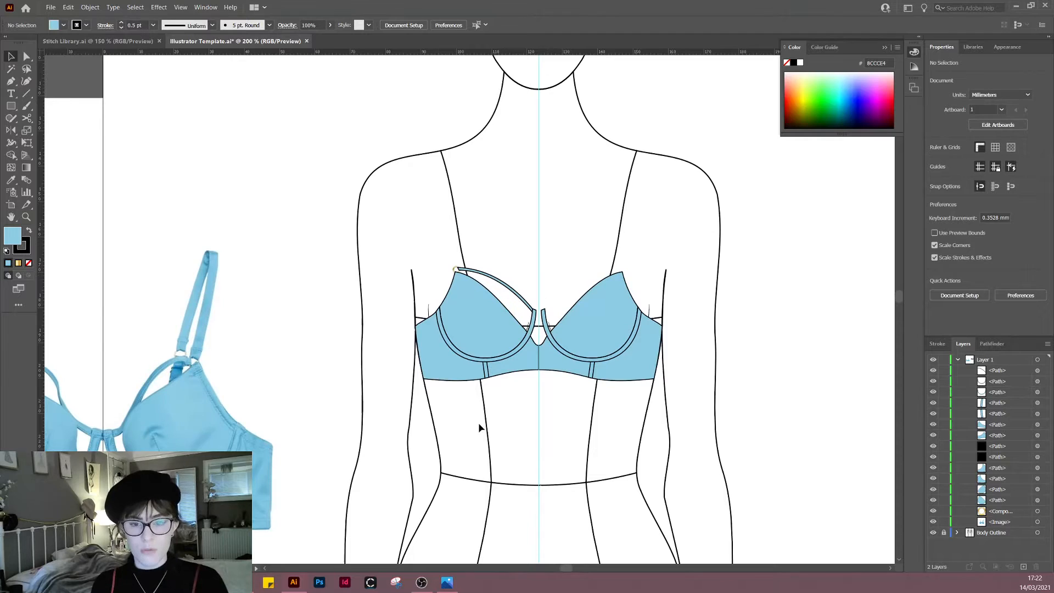
left_click_drag(436, 399, 505, 436)
left_click_drag(597, 459, 509, 451)
scroll(509, 352, "up", 4)
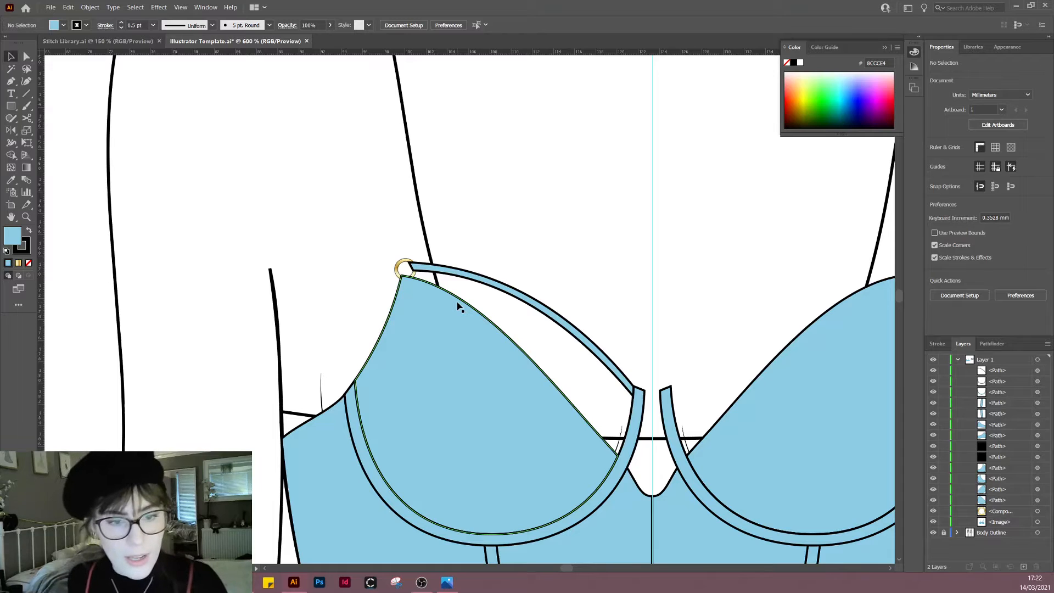
Step: Curve the cut end of the strap with the Anchor Point tool so it follows the gold ring's inner edge
scroll(419, 299, "up", 4)
key("shift+c")
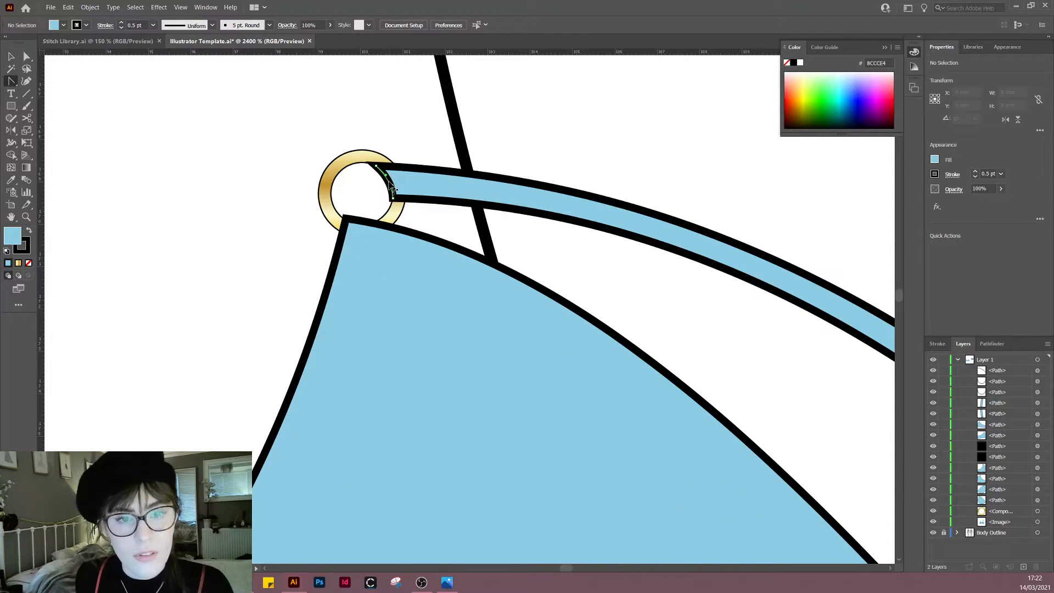
left_click(391, 187)
key("a")
left_click(514, 153)
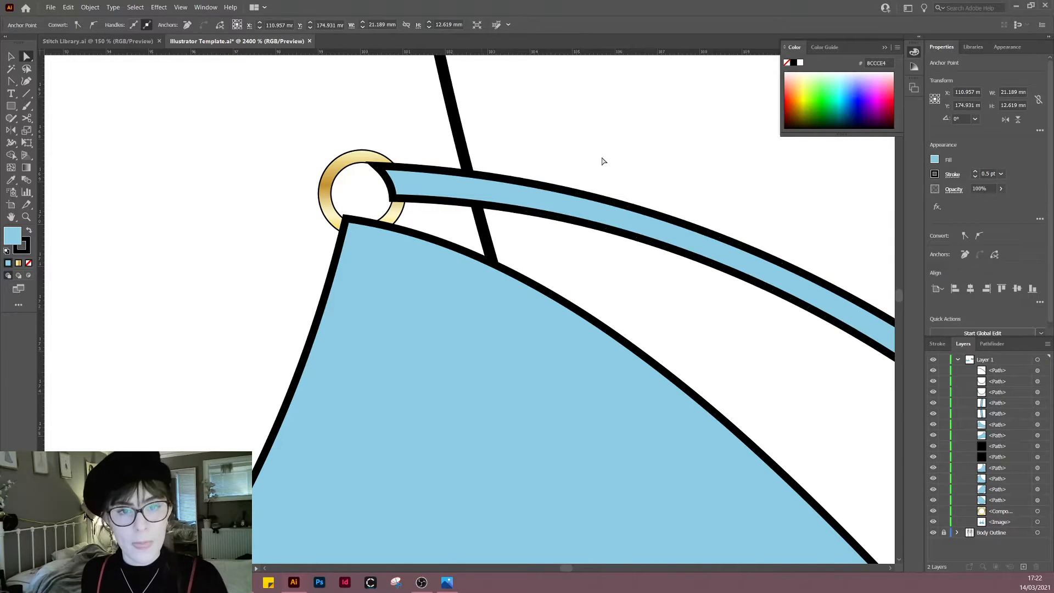
scroll(602, 159, "down", 4)
scroll(610, 231, "down", 2)
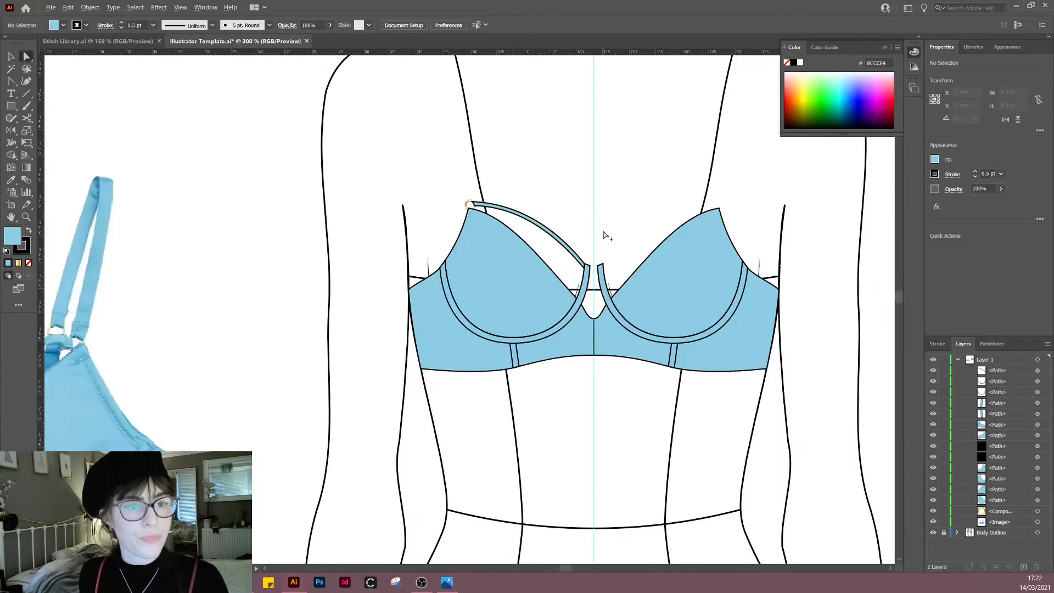
Step: Reflect a copy of the curved strap and gold ring vertically across the centre guide onto the right cup
key("v")
left_click_drag(512, 183, 464, 245)
key("o")
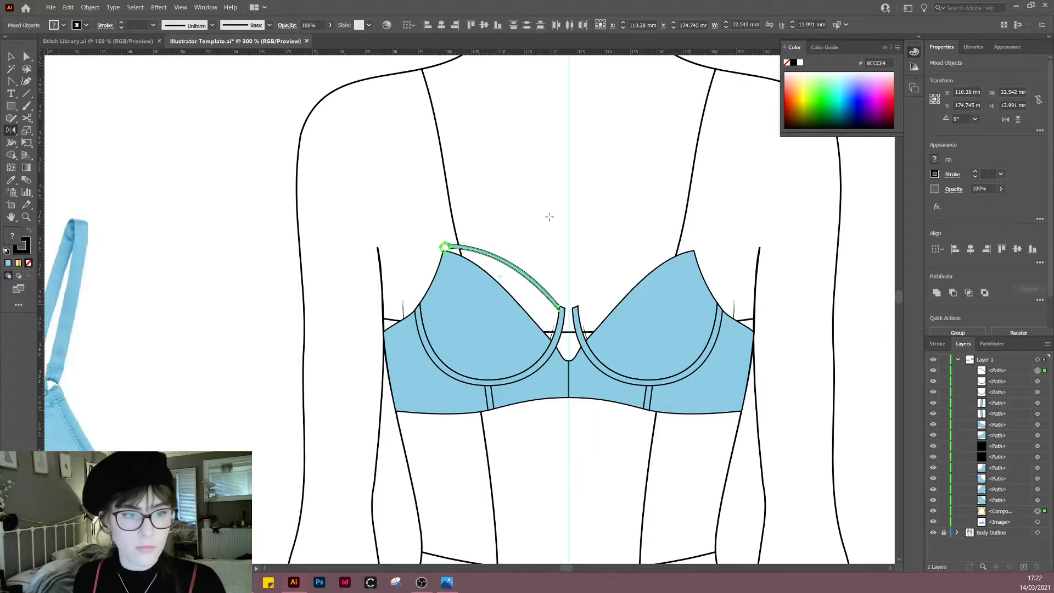
left_click(568, 216, "alt")
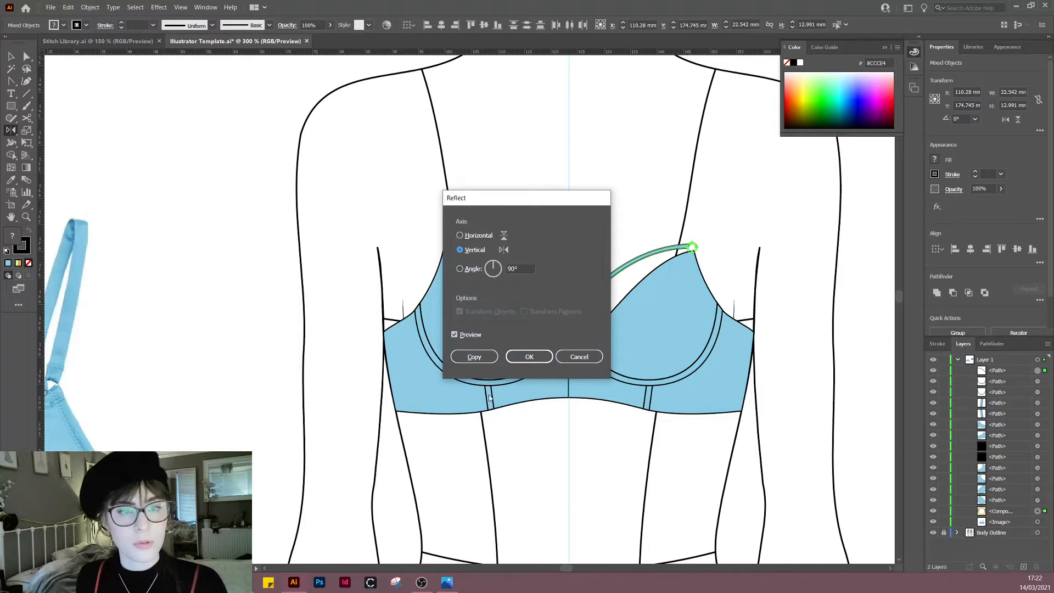
left_click(483, 356)
key("v")
left_click(564, 463)
scroll(550, 439, "down", 4)
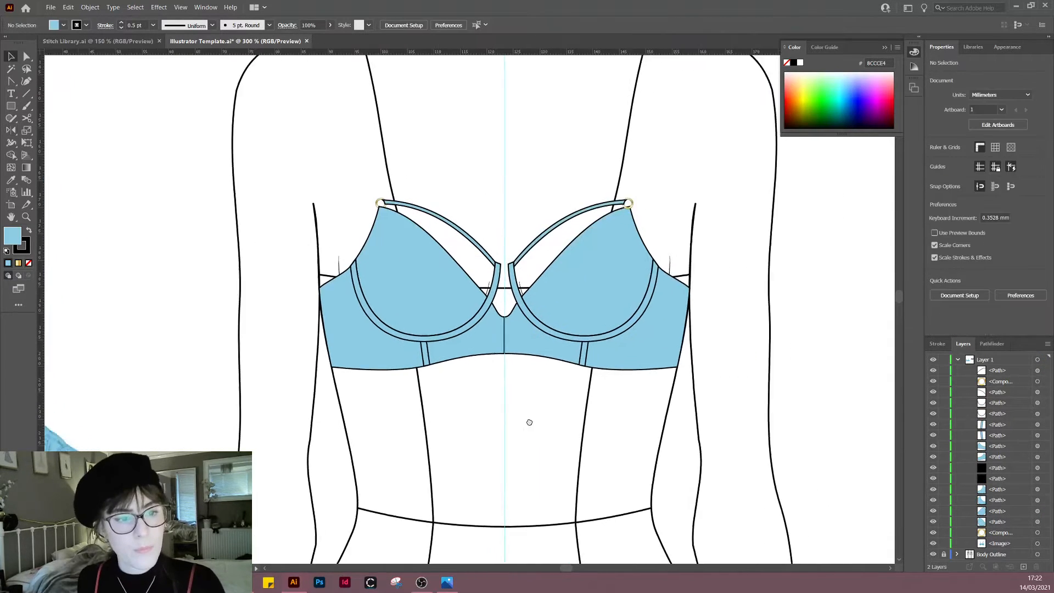
Step: Draw a curved dart line about 12.2 mm high with the Pen tool, rising from the left cup's lower seam above the band seams
left_click_drag(522, 443, 501, 412)
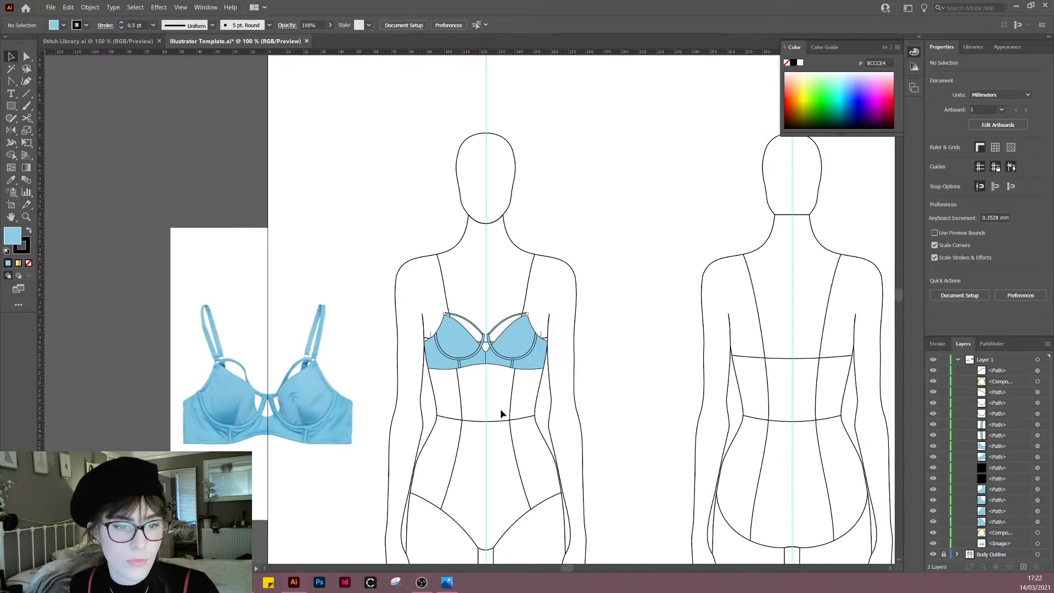
scroll(496, 370, "up", 3)
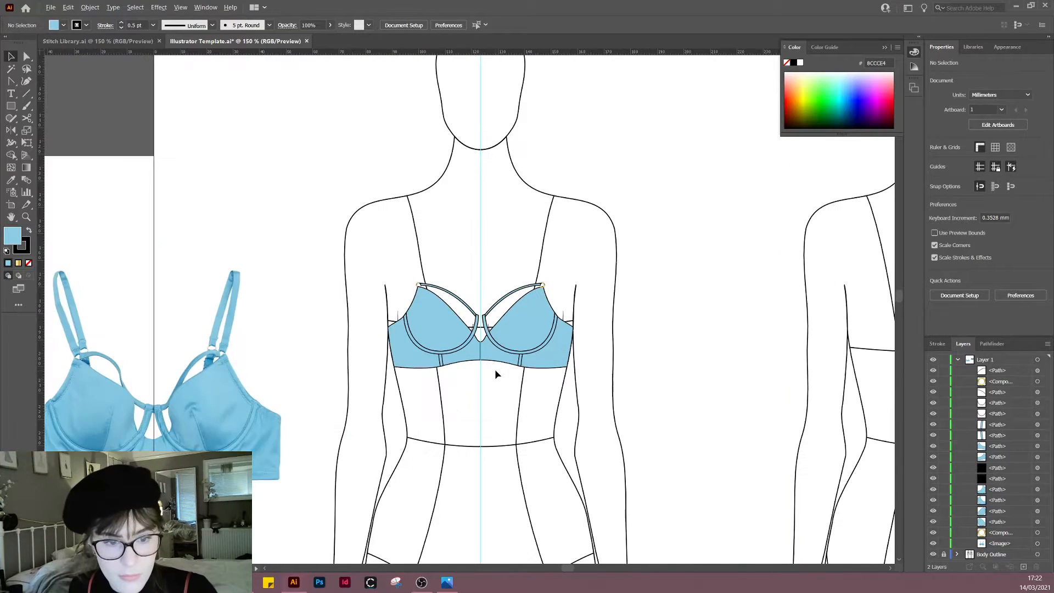
left_click_drag(472, 459, 567, 421)
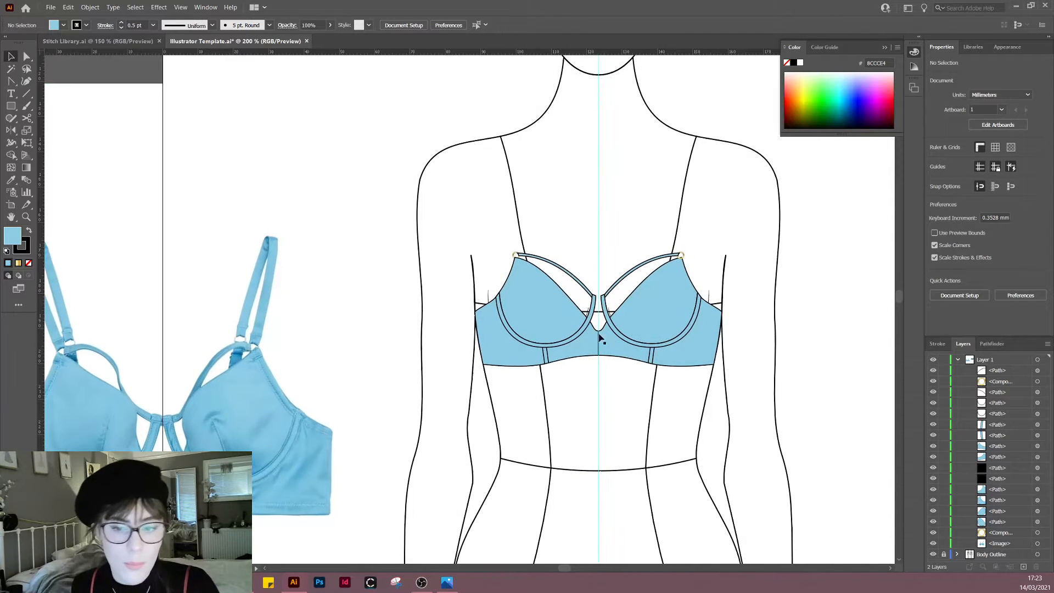
scroll(551, 330, "up", 2)
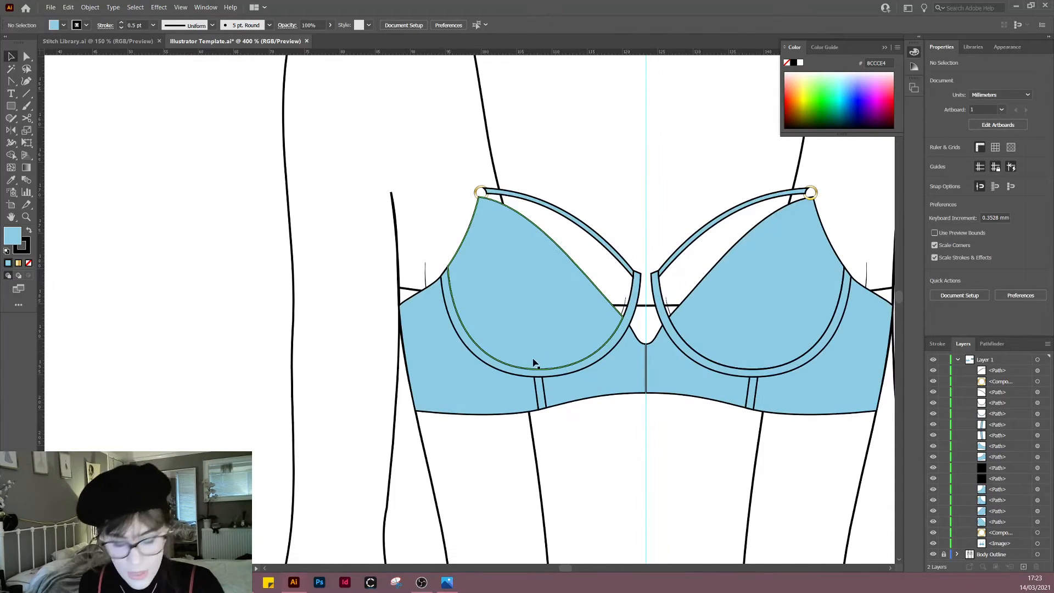
key("p")
left_click(540, 370)
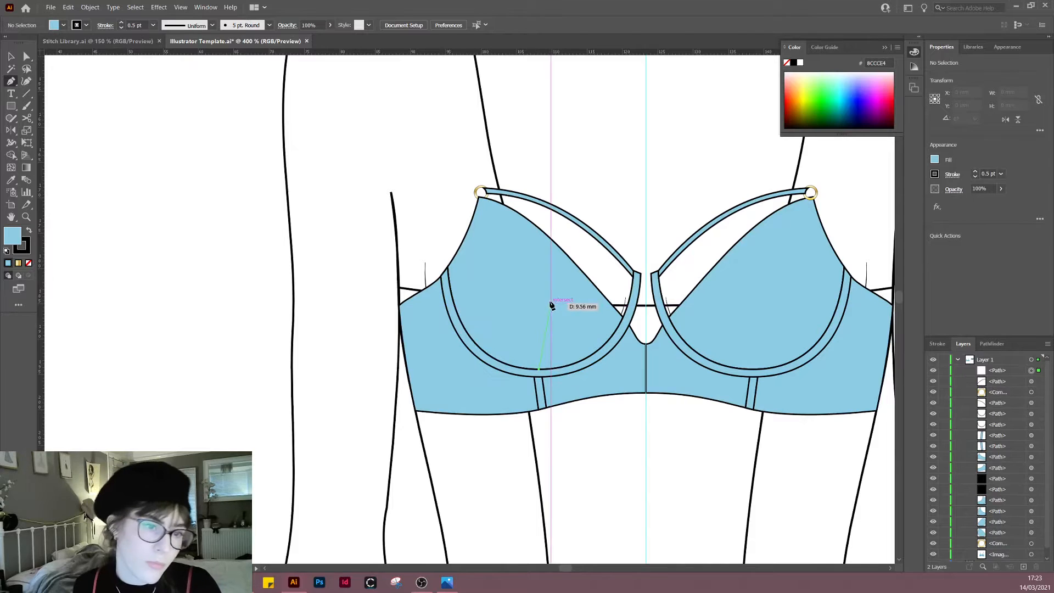
left_click(551, 284)
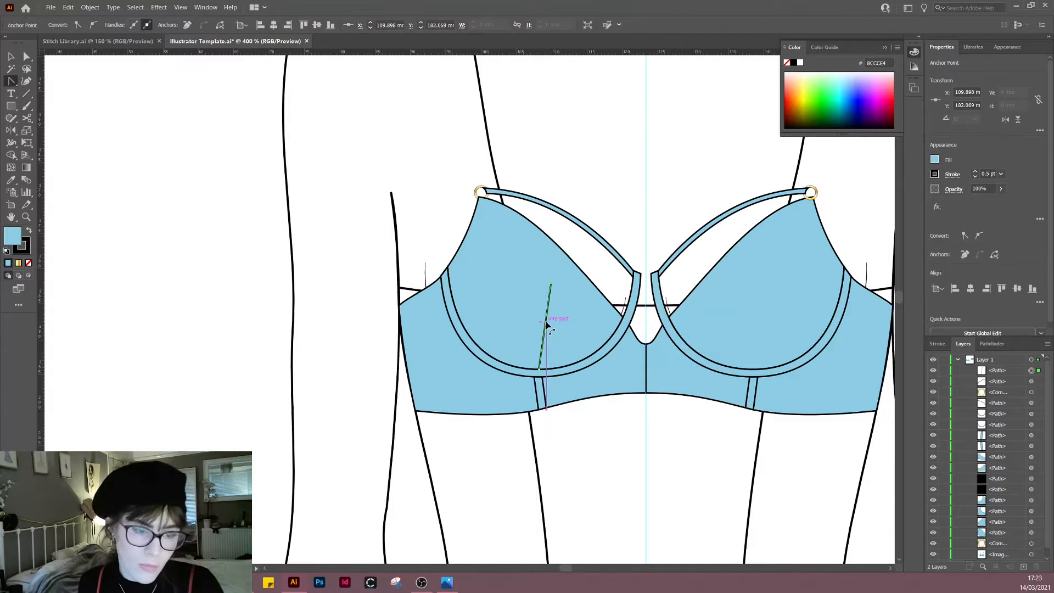
left_click_drag(545, 322, 552, 324)
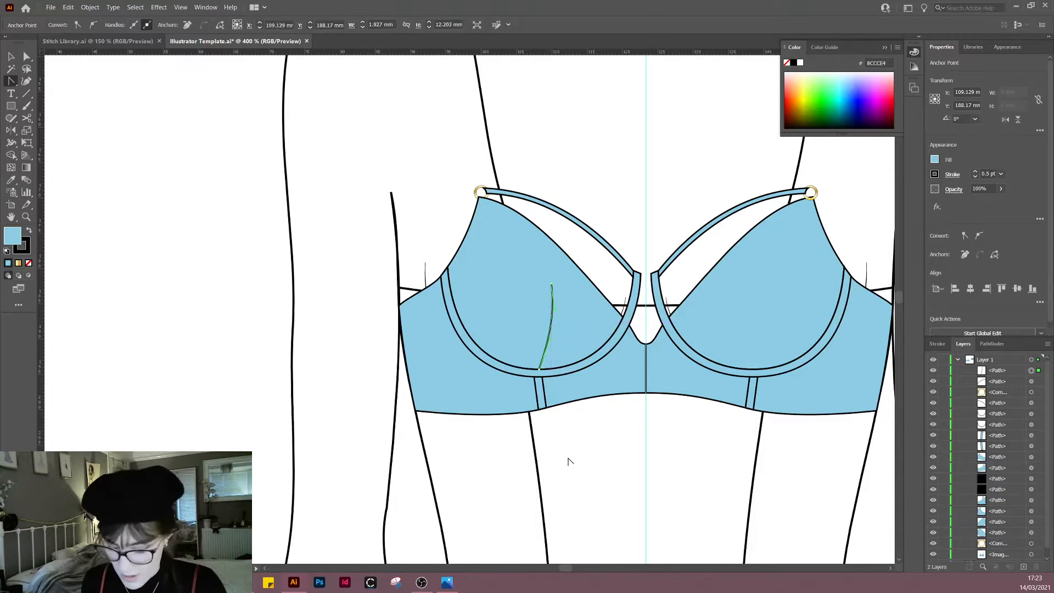
key("v")
left_click(596, 469)
scroll(597, 470, "down", 3)
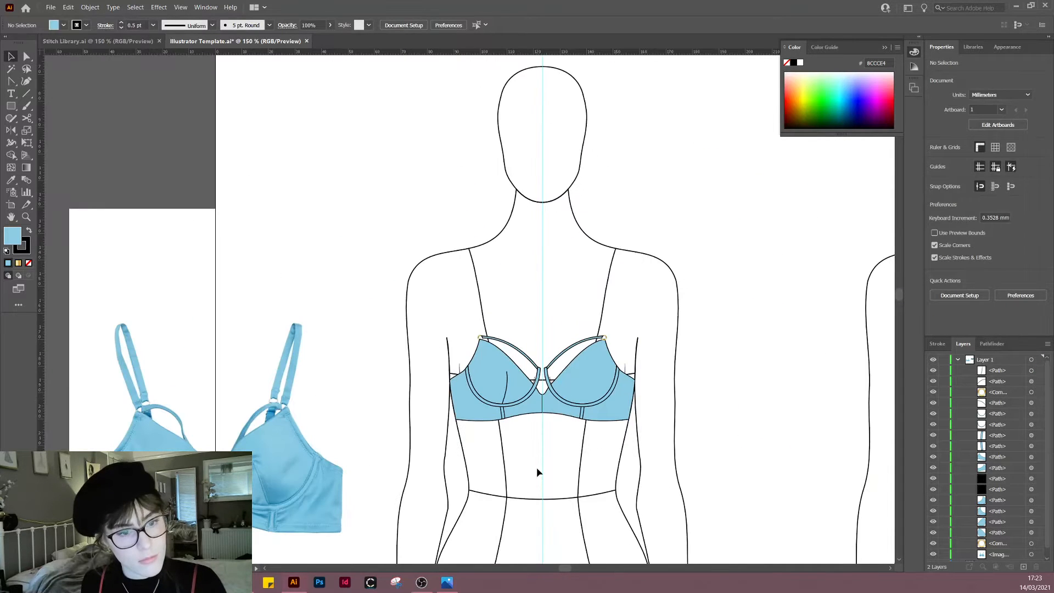
Step: Rotate the left cup's dart line by about 4.8°
scroll(514, 406, "up", 3)
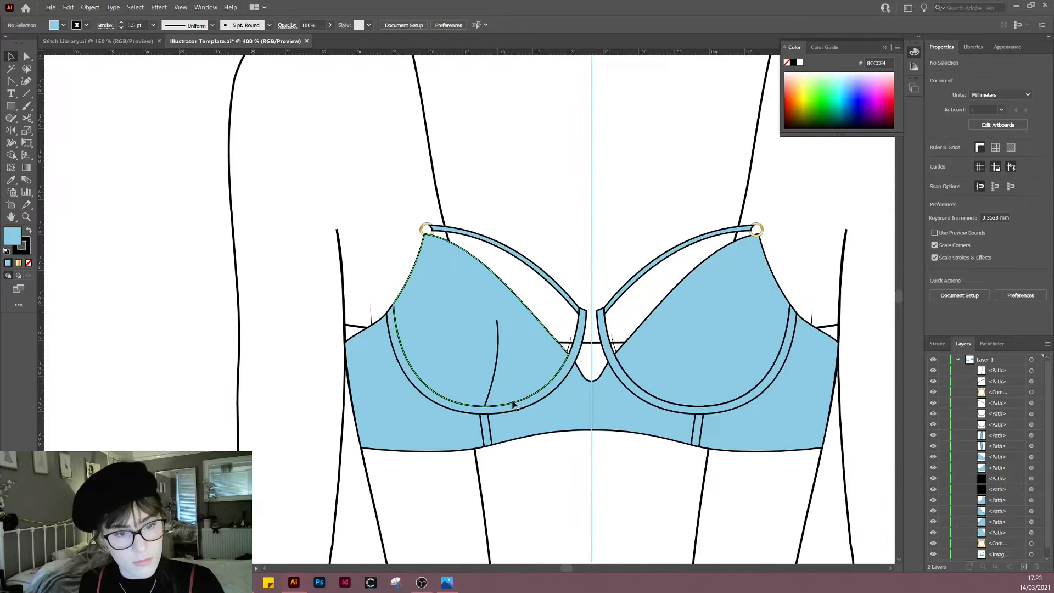
left_click(497, 375)
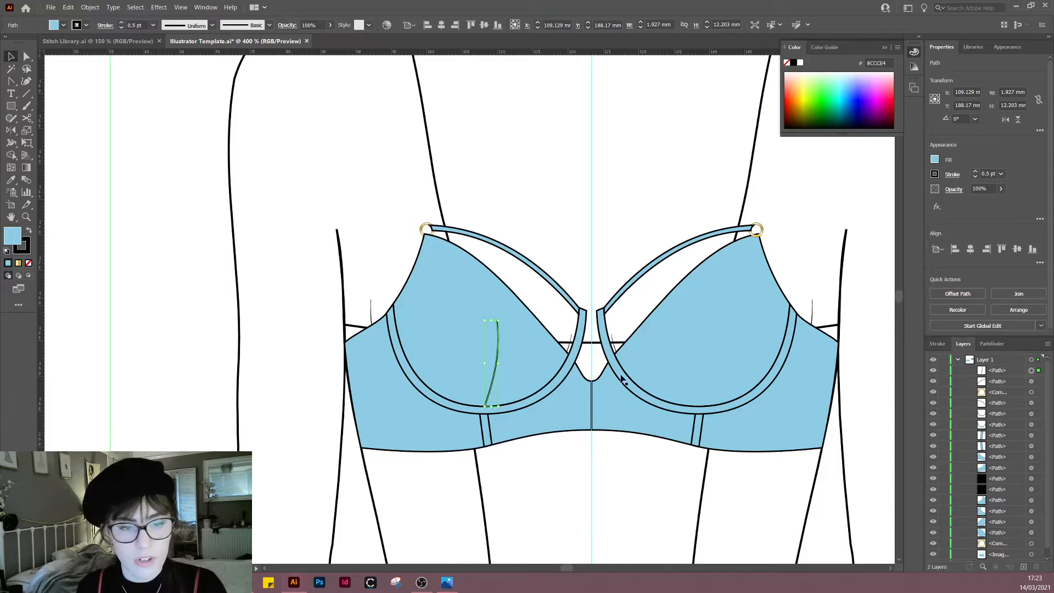
key("r")
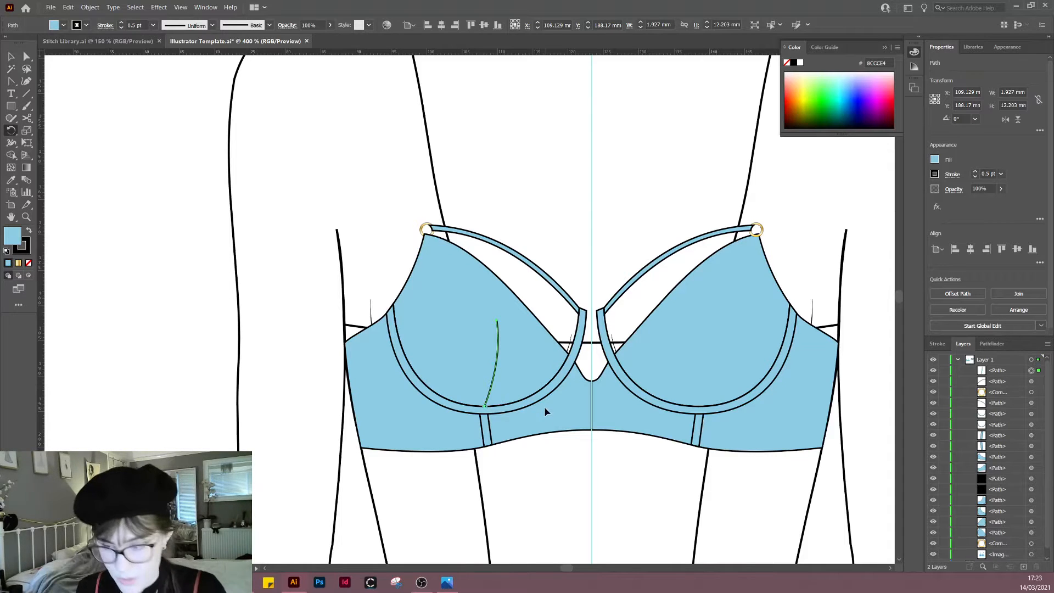
left_click_drag(524, 301, 533, 246)
key("v")
left_click(599, 211)
left_click_drag(627, 219, 594, 191)
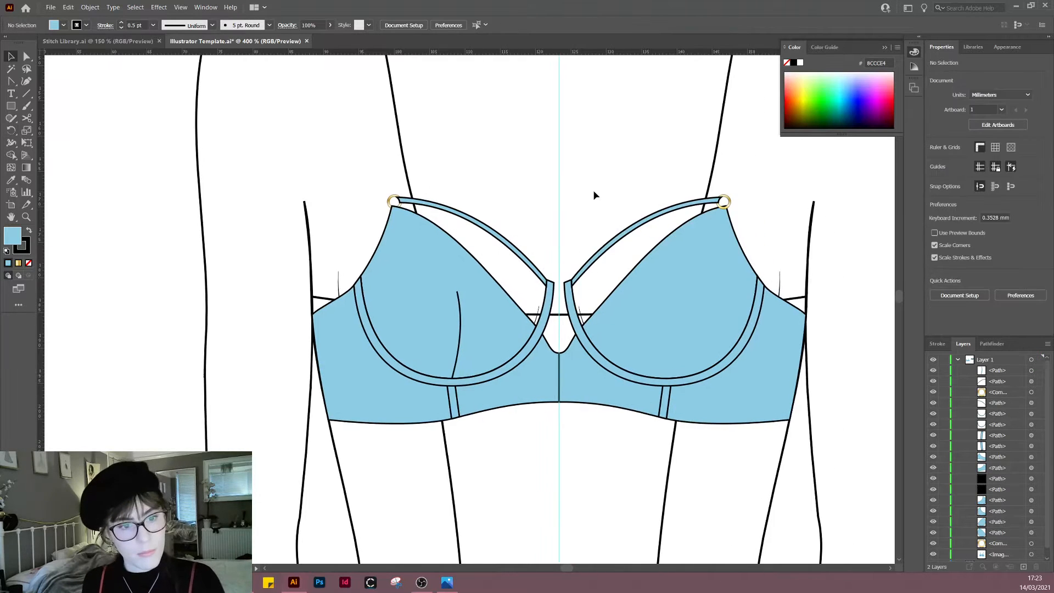
Step: Apply the triangular tapered width profile to the left cup's dart line so it narrows to a point at its upper end
scroll(604, 248, "down", 5)
scroll(607, 302, "up", 4)
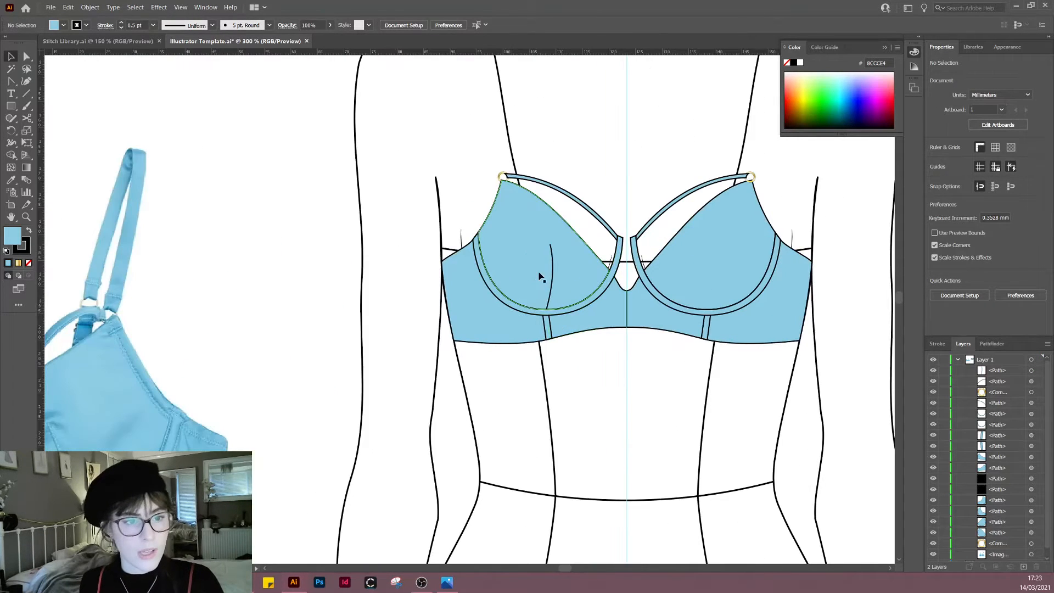
left_click(550, 267)
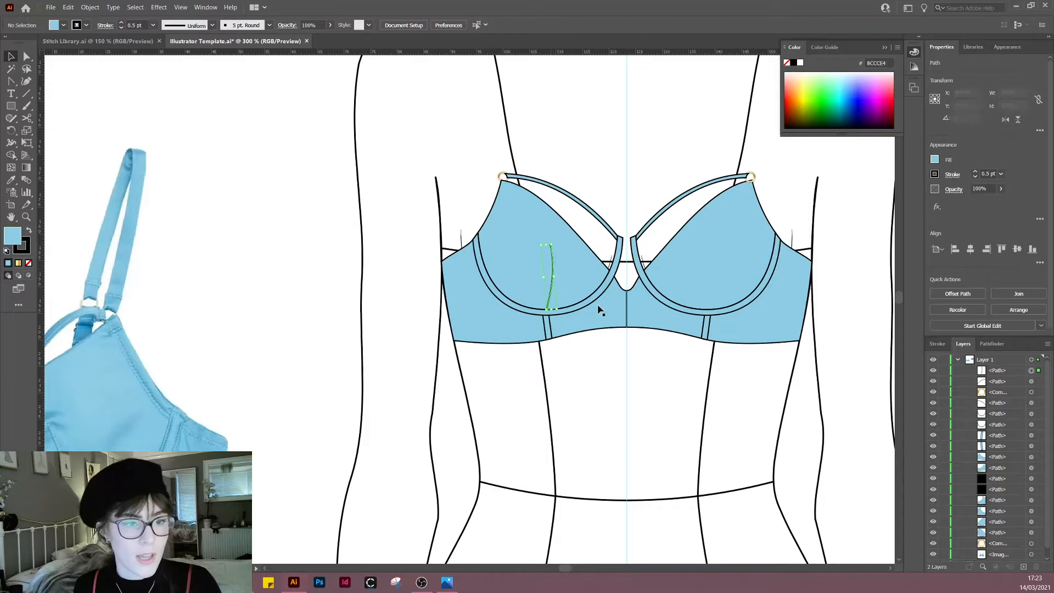
left_click(939, 344)
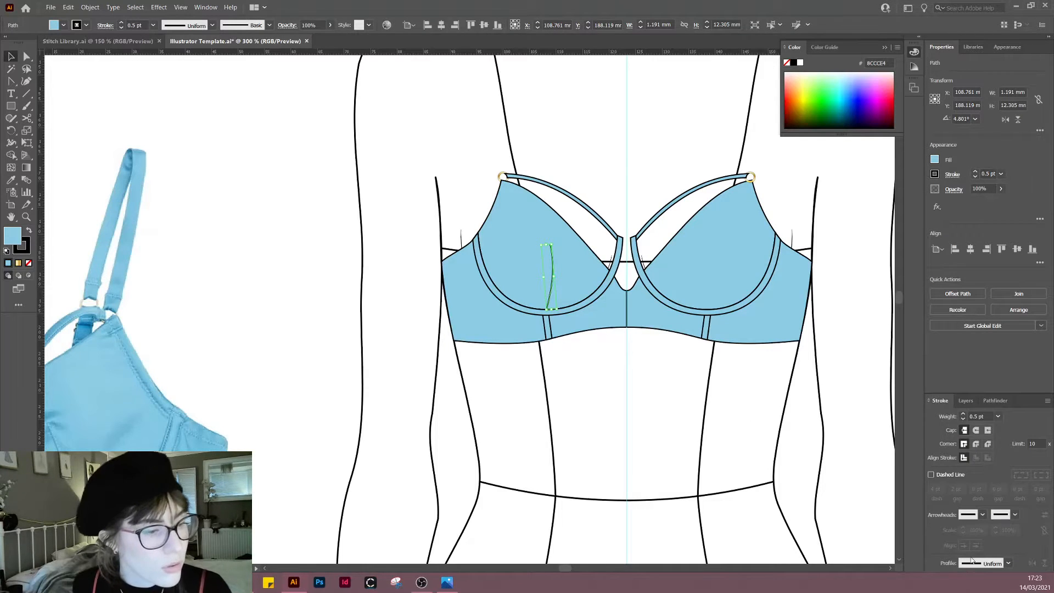
left_click(1007, 564)
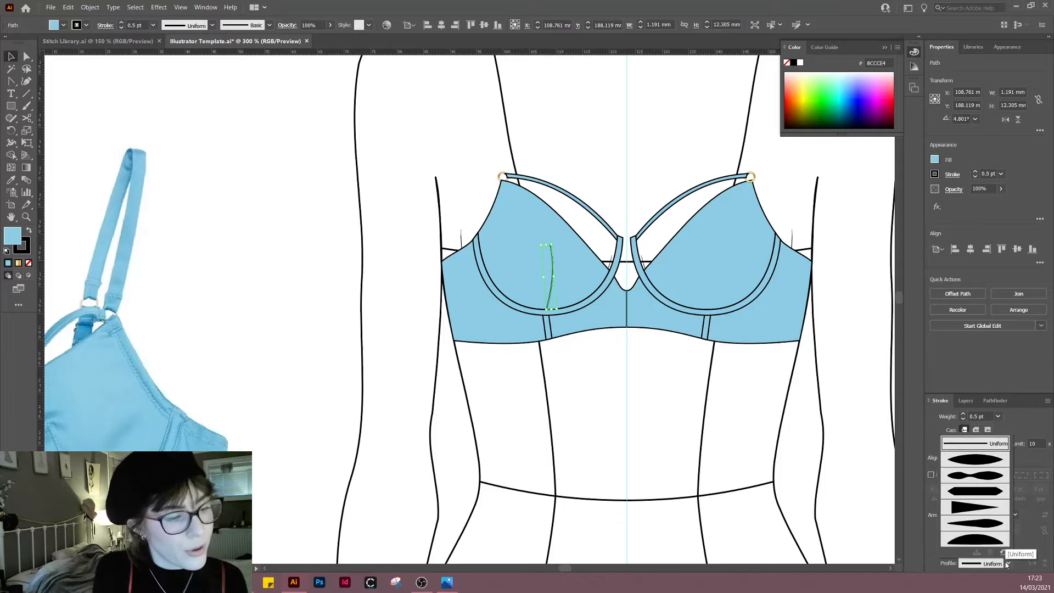
left_click(974, 507)
left_click(735, 434)
scroll(714, 456, "right", 2)
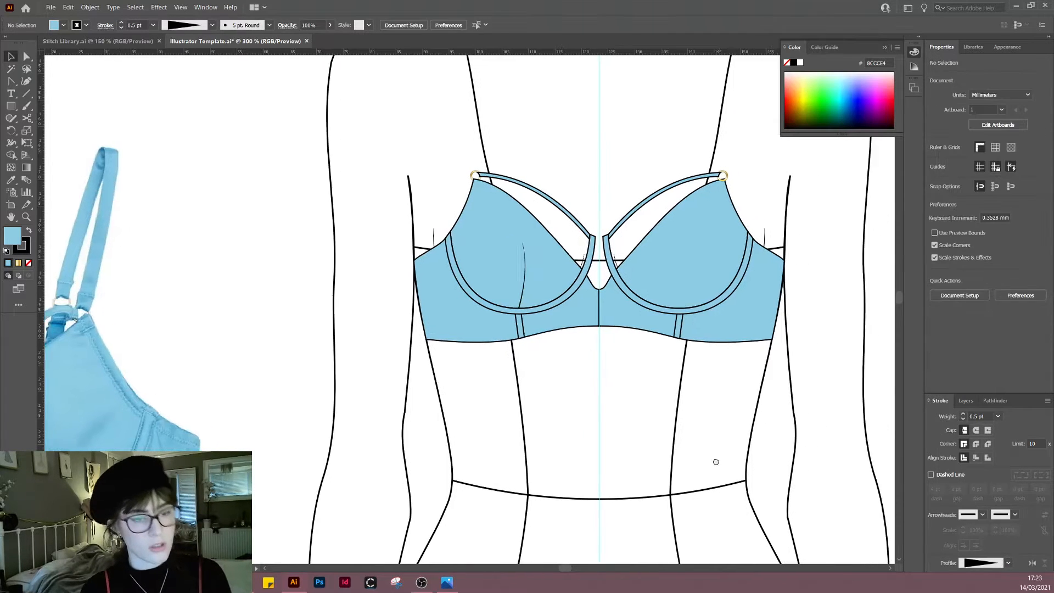
Step: Reflect a copy of the tapered dart line vertically across the centre guide onto the right cup
scroll(508, 260, "up", 3)
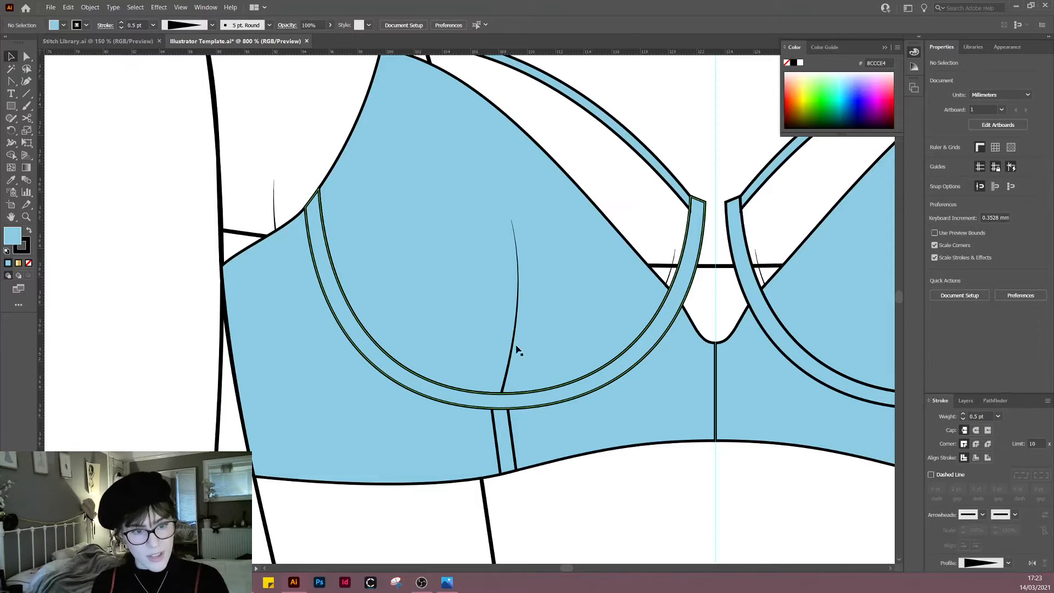
scroll(635, 551, "down", 2)
right_click(658, 536)
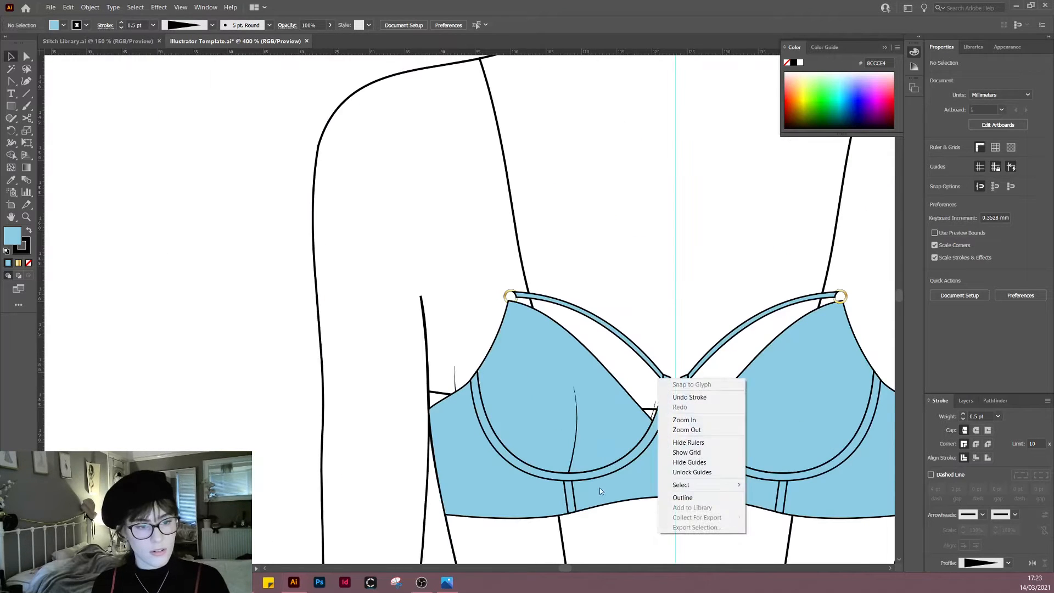
left_click(602, 548)
left_click_drag(603, 552, 526, 509)
left_click(501, 378)
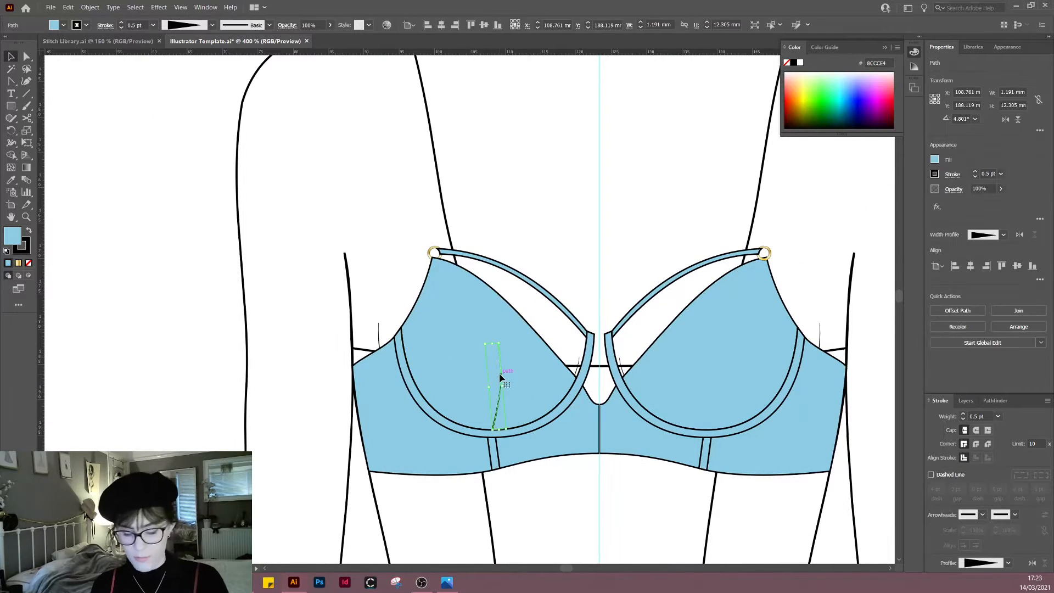
key("o")
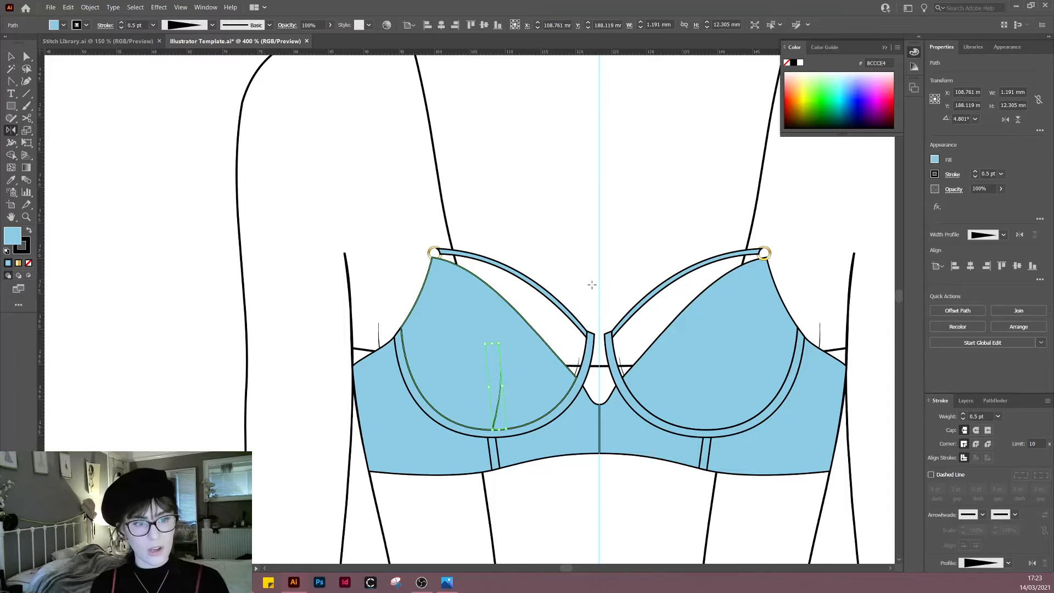
left_click(599, 272, "alt")
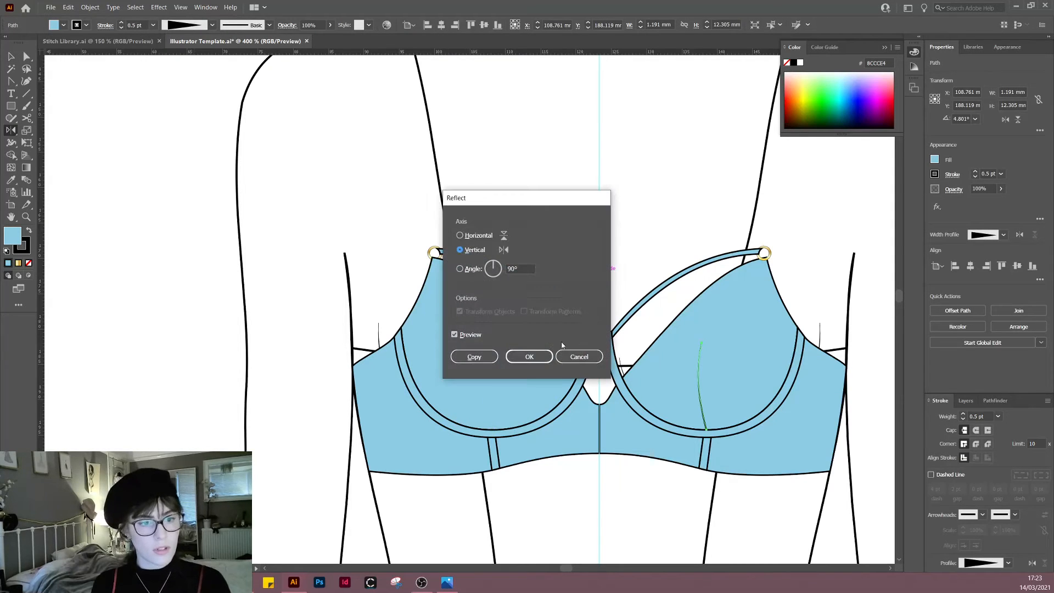
left_click(473, 356)
key("v")
left_click(615, 529)
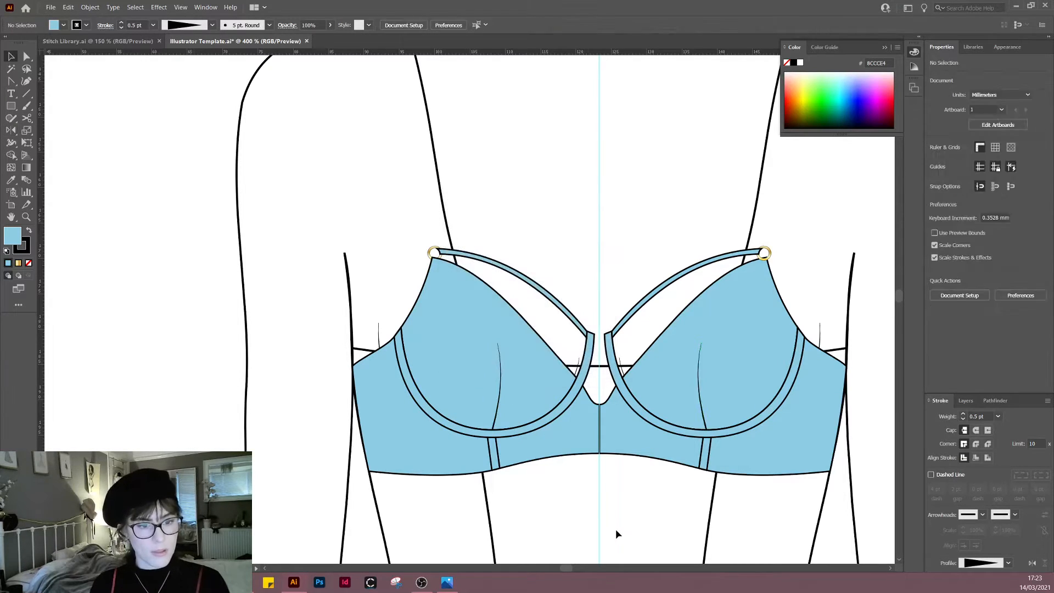
Step: Compare the drawn bra with the reference photo, examining the cup, strap, ring and topstitching details
scroll(609, 519, "down", 2)
scroll(603, 509, "down", 2)
scroll(630, 391, "up", 1)
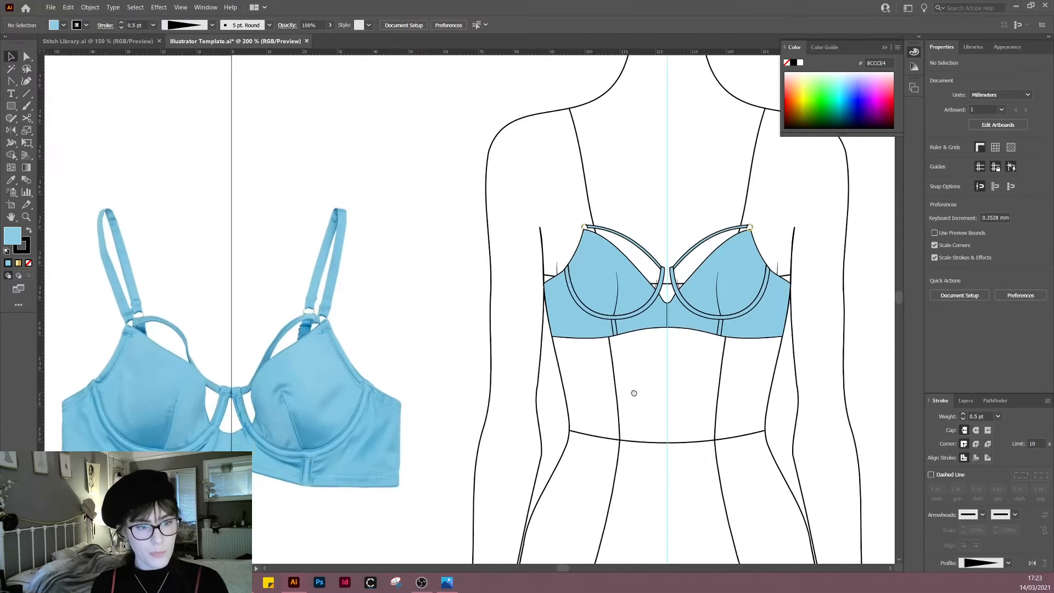
left_click_drag(630, 391, 633, 373)
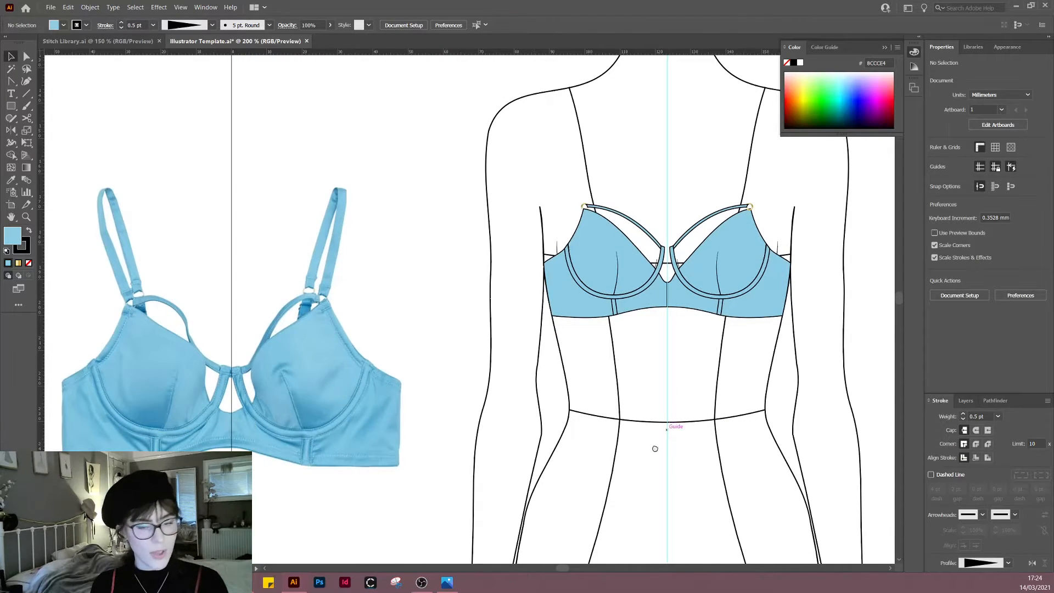
left_click_drag(659, 442, 627, 498)
scroll(302, 412, "up", 5)
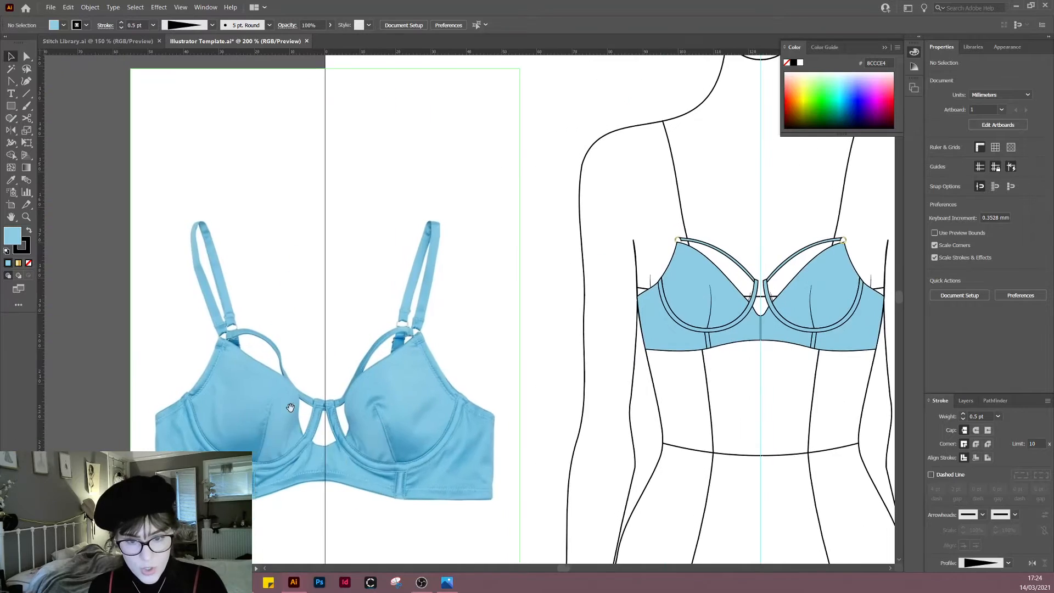
left_click_drag(700, 369, 356, 341)
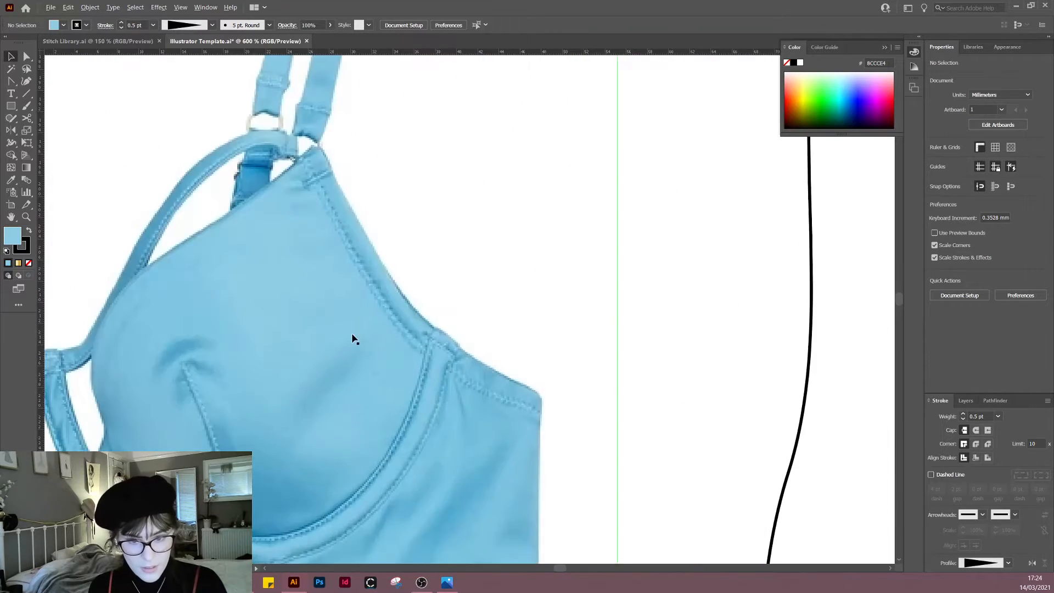
scroll(355, 341, "down", 1)
left_click_drag(643, 324, 219, 332)
mouse_move(618, 183)
left_mouse_down()
mouse_move(325, 224)
mouse_move(528, 360)
left_mouse_up()
scroll(478, 348, "up", 3)
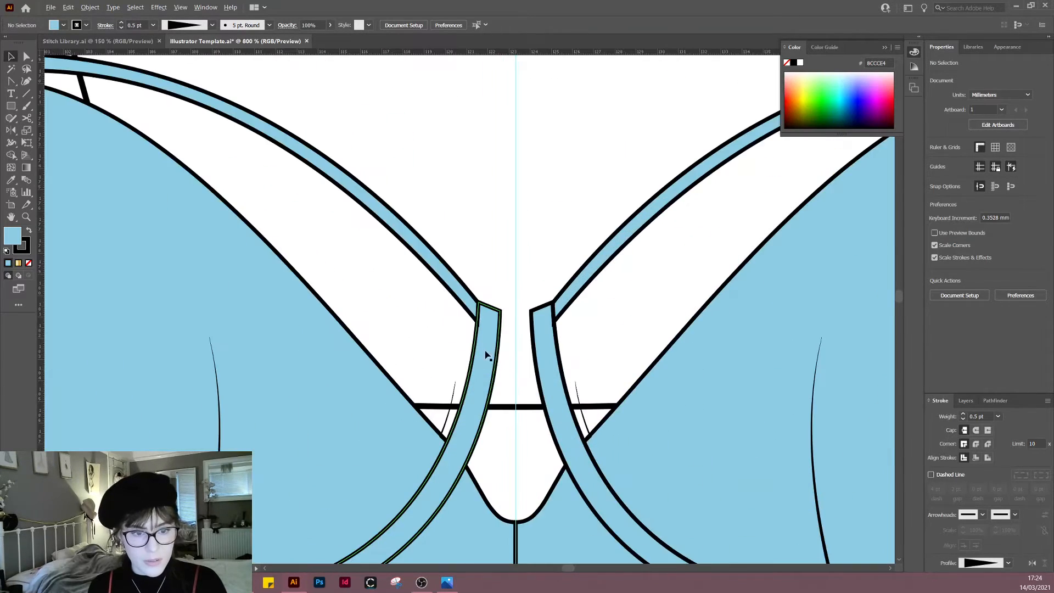
left_click(480, 314)
key("p")
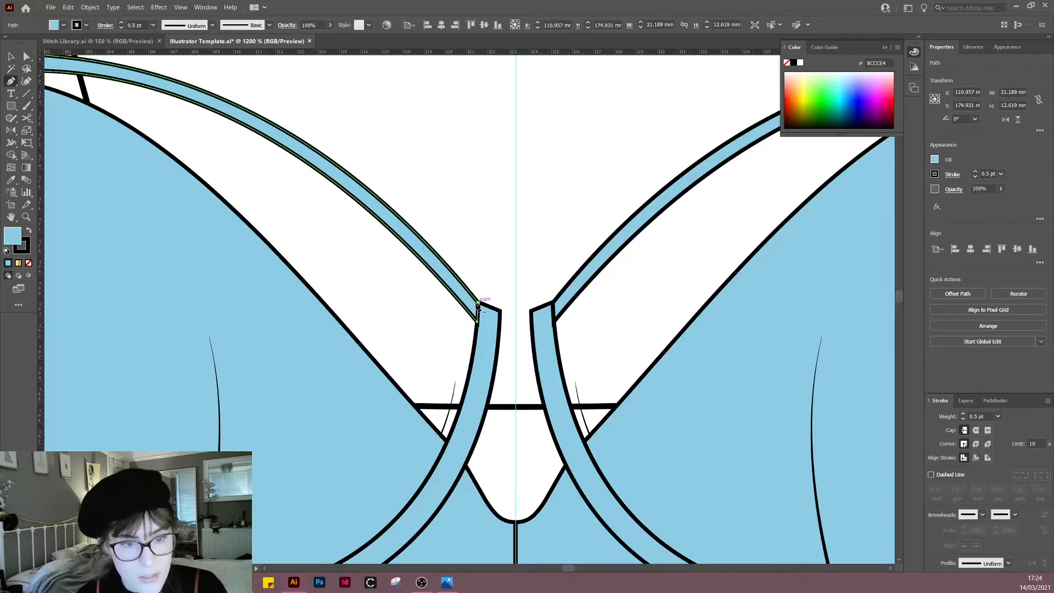
left_click(478, 321)
key("ctrl+z")
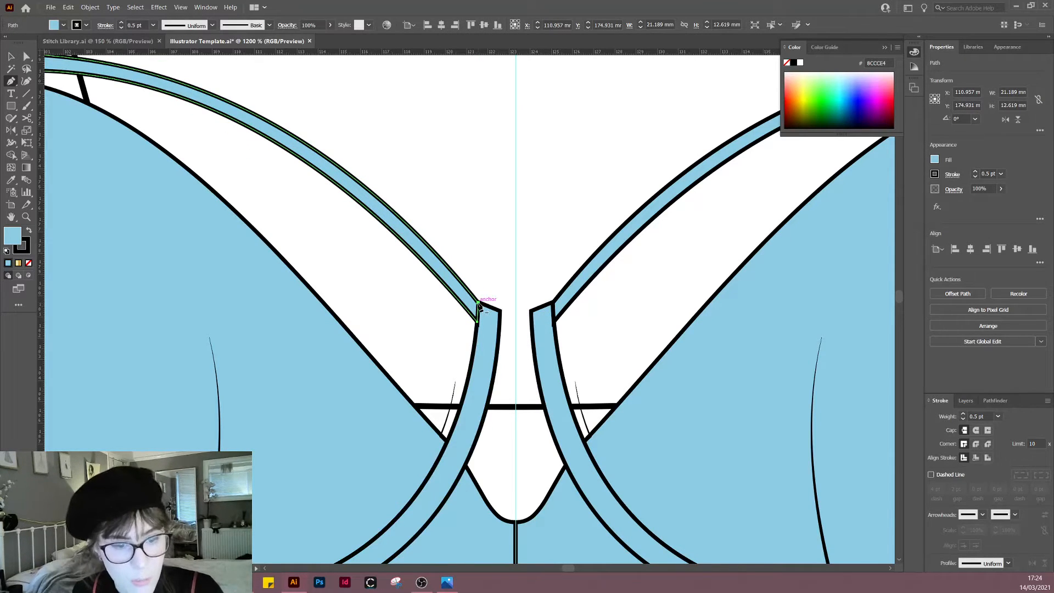
left_click(479, 305)
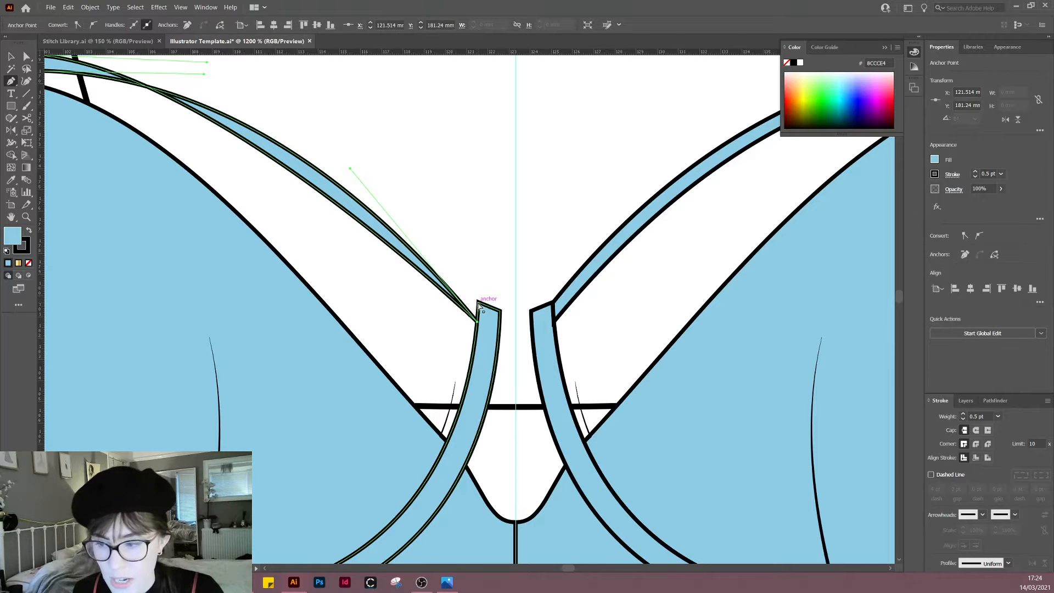
key("ctrl+z")
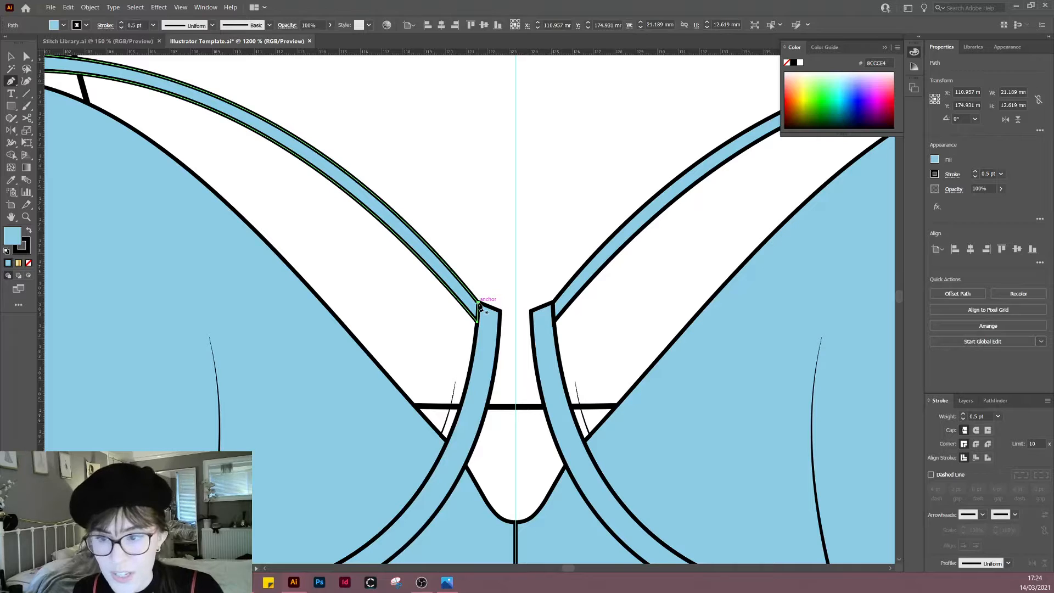
Step: Draw a closed rectangle about 3.5 mm wide with the Pen tool, bridging the inner ends of the two upper cup straps
left_click(479, 305)
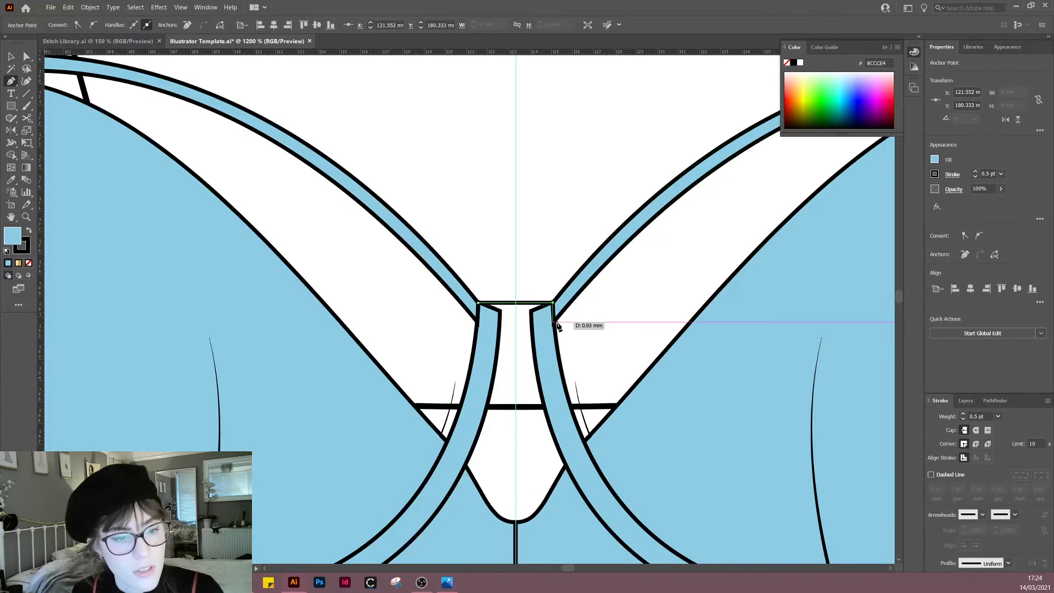
left_click(554, 304)
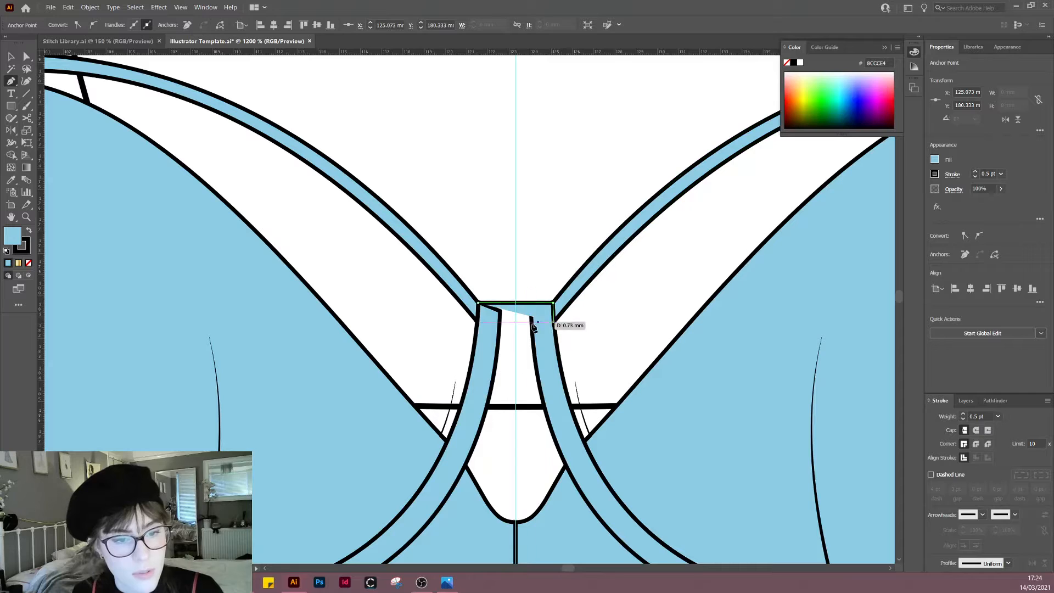
left_click(478, 323)
left_click(479, 306)
key("v")
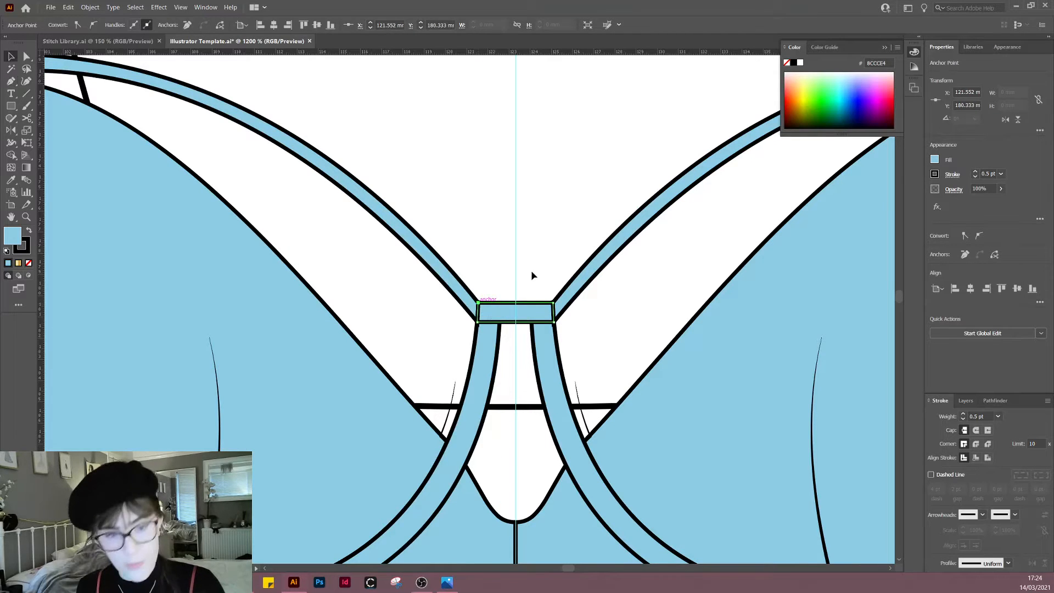
Step: Unite the centre bridge with both upper cup straps into one shape
left_click(513, 305)
left_click(456, 295, "shift")
left_click(588, 281, "shift")
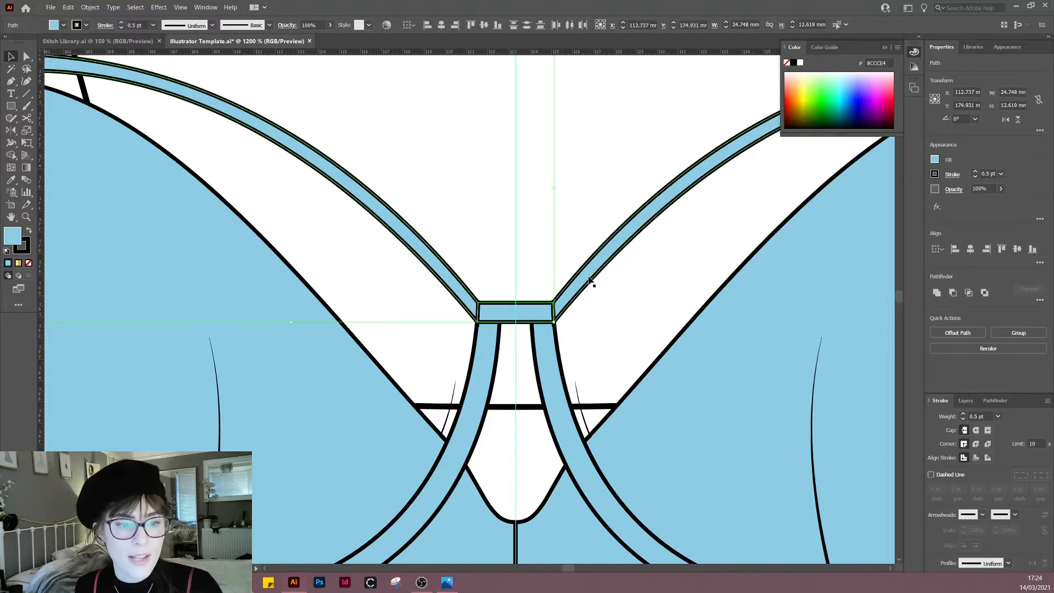
left_click(995, 400)
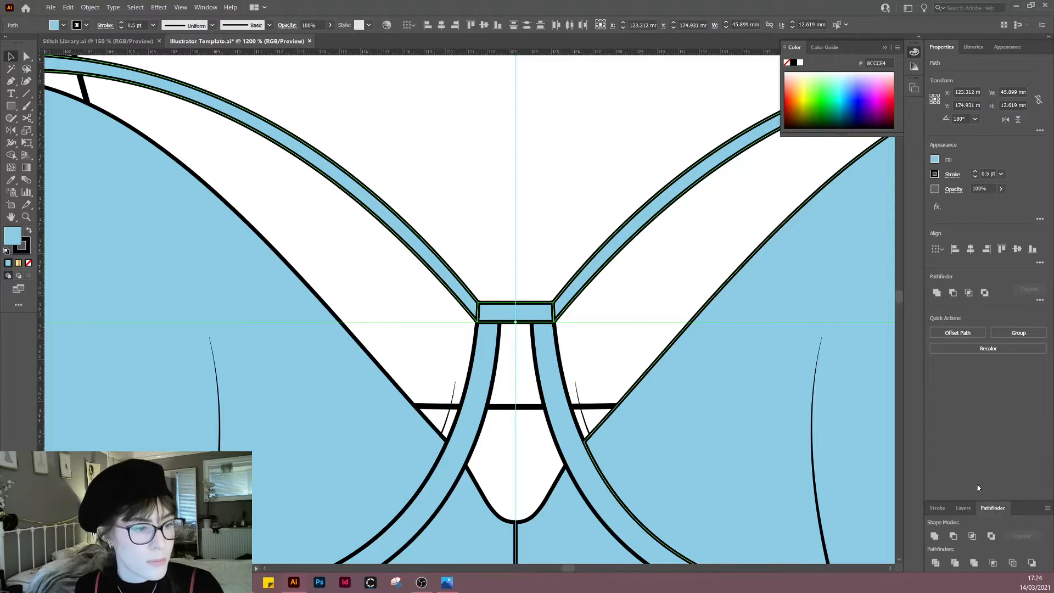
left_click(934, 538)
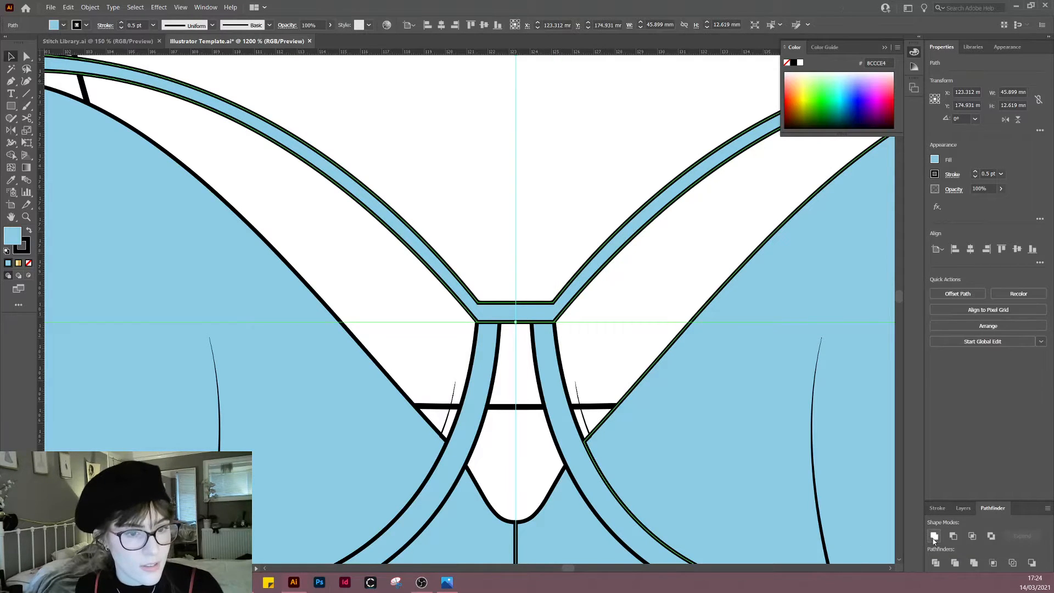
Step: Move the united upper strap down the layer order so it sits behind the two underwire casings
left_click(963, 511)
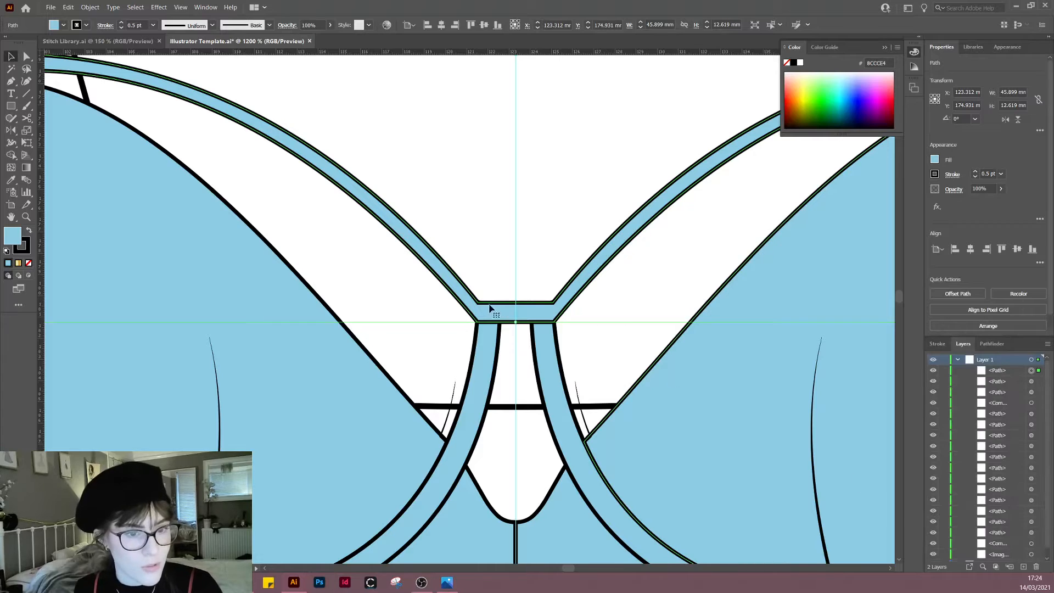
left_click(1009, 373)
left_click_drag(1003, 429, 1003, 429)
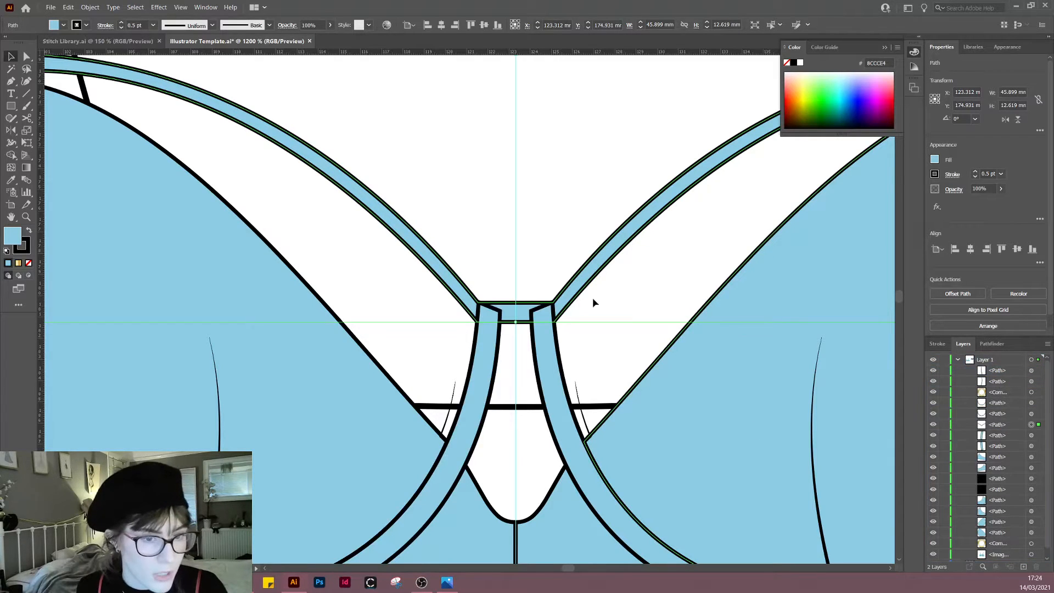
left_click(556, 193)
Step: Draw a closed patch about 1 mm wide and 0.9 mm high that squares off the left underwire casing's upper end
scroll(512, 325, "up", 3)
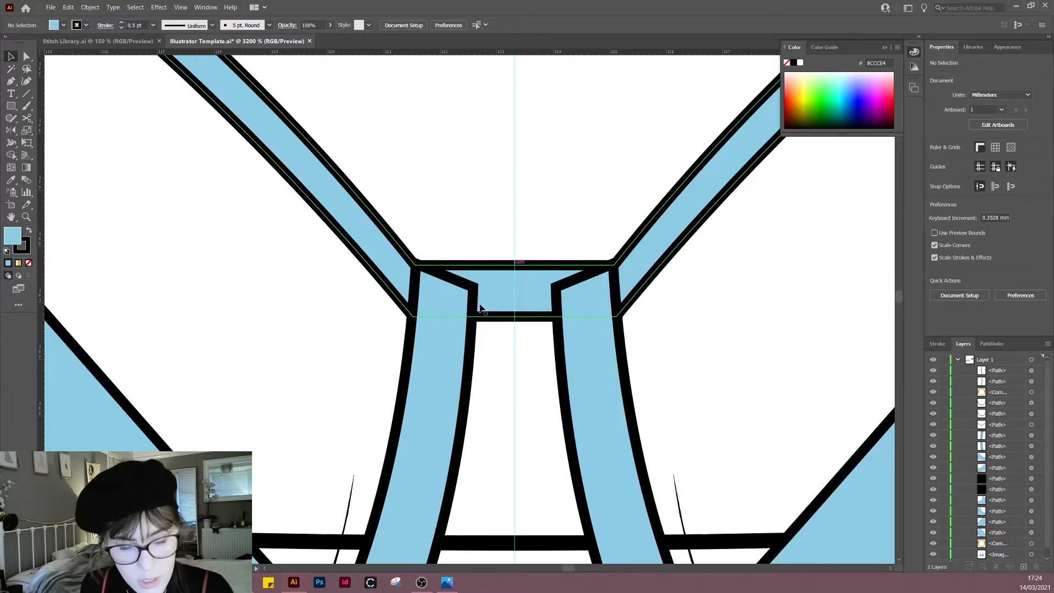
key("a")
left_click(476, 285)
key("p")
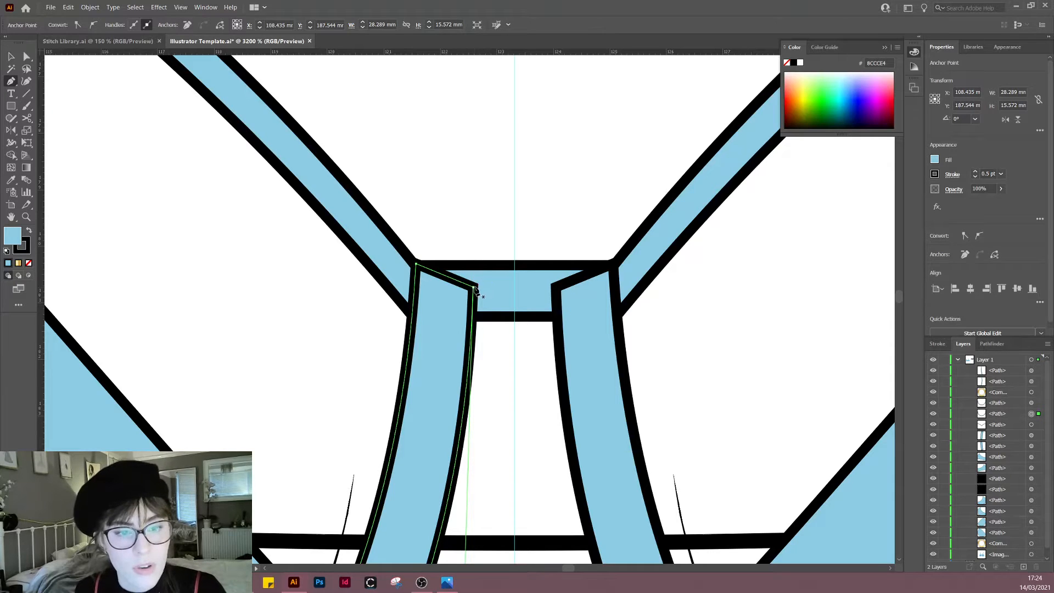
left_click(474, 287)
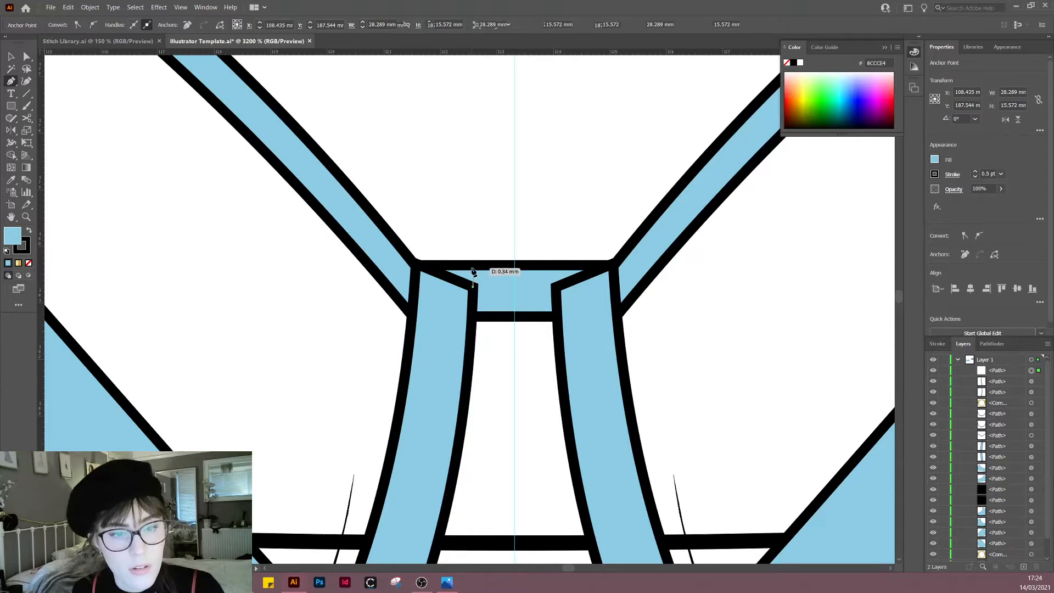
left_click(474, 266)
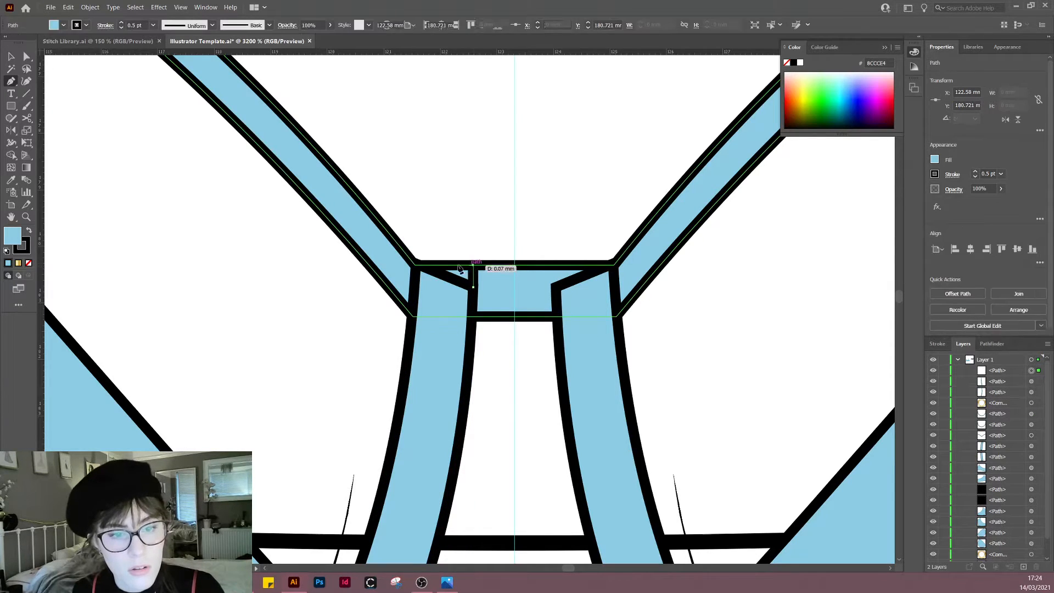
left_click(416, 265)
left_click(415, 286)
left_click(472, 313)
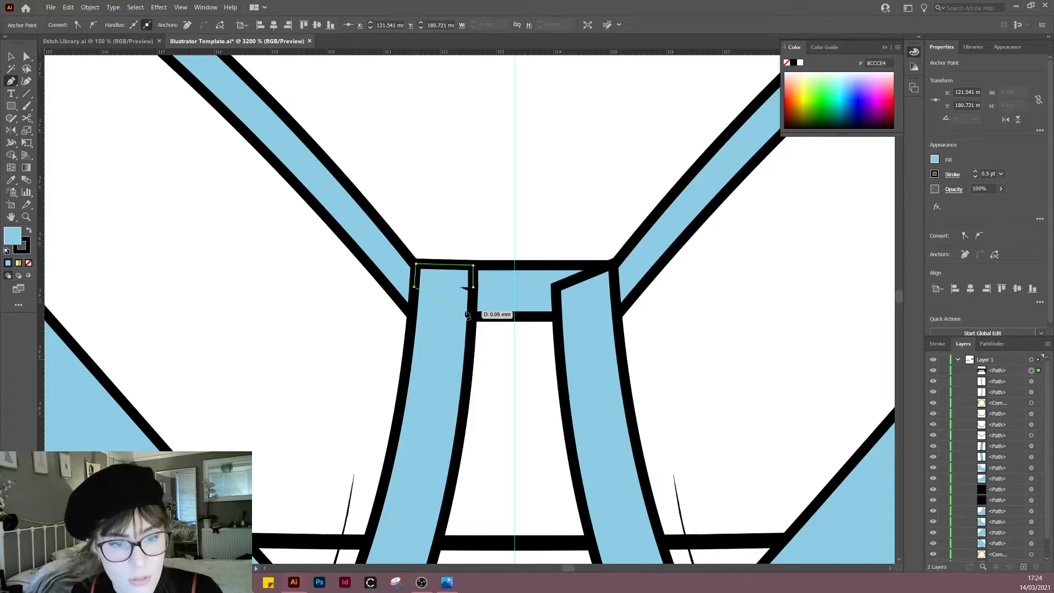
left_click(475, 287)
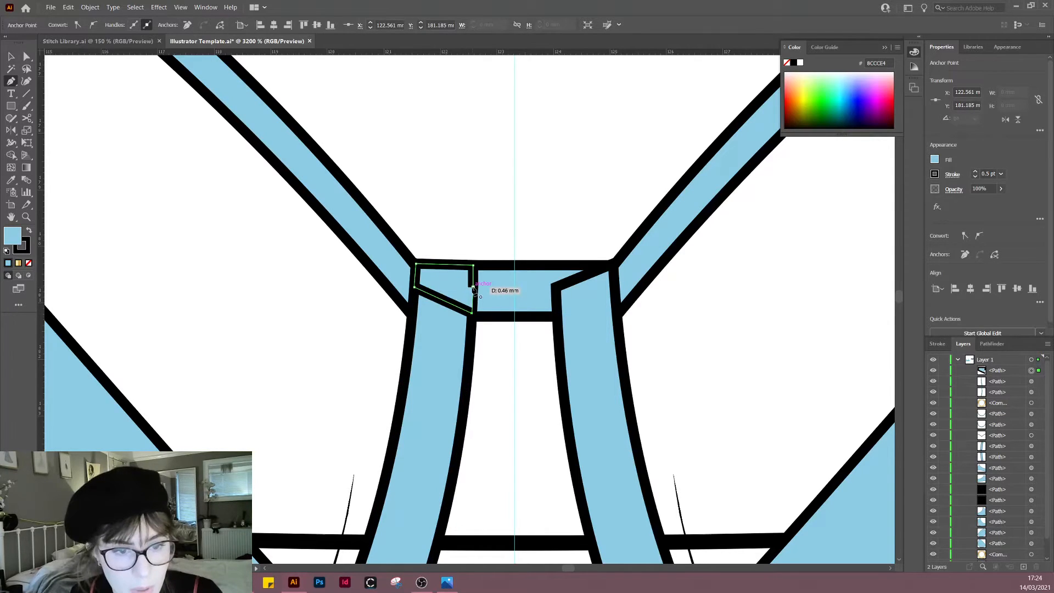
key("v")
Step: Reflect a copy of the patch vertically across the centre guide onto the right underwire casing's upper end
left_click(523, 401)
left_click(455, 290)
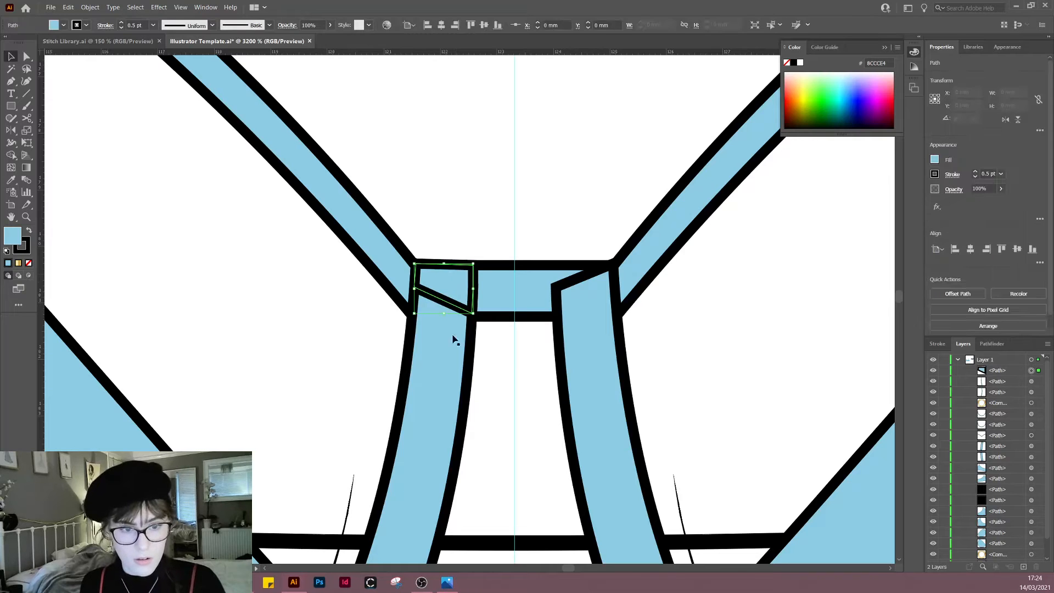
key("o")
left_click(514, 235, "alt")
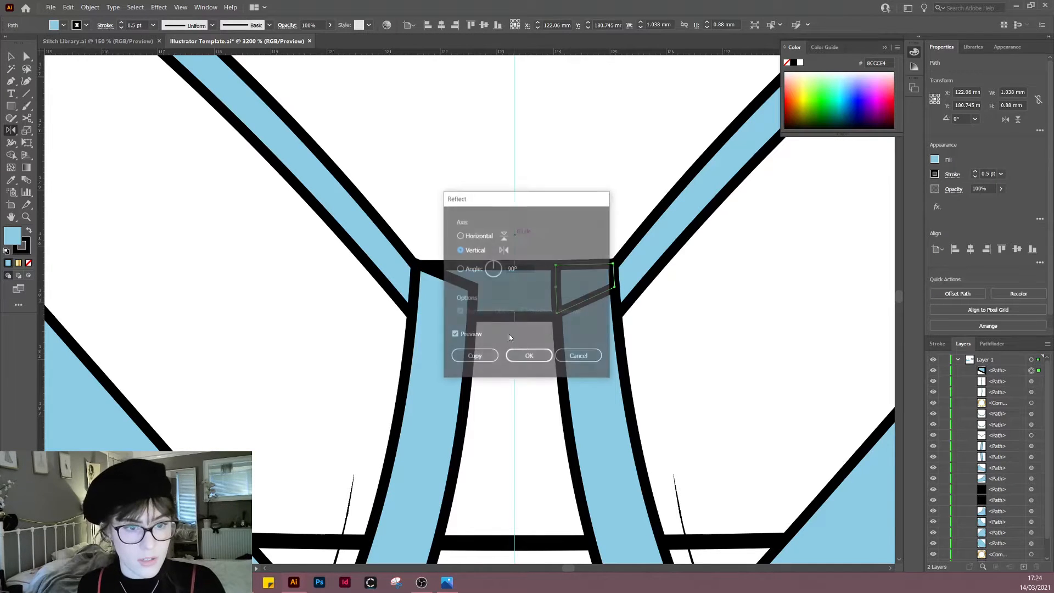
left_click(473, 358)
key("v")
Step: Unite each patch with the underwire casing beneath it, on both the left and right sides
left_click(499, 419)
left_click(448, 292)
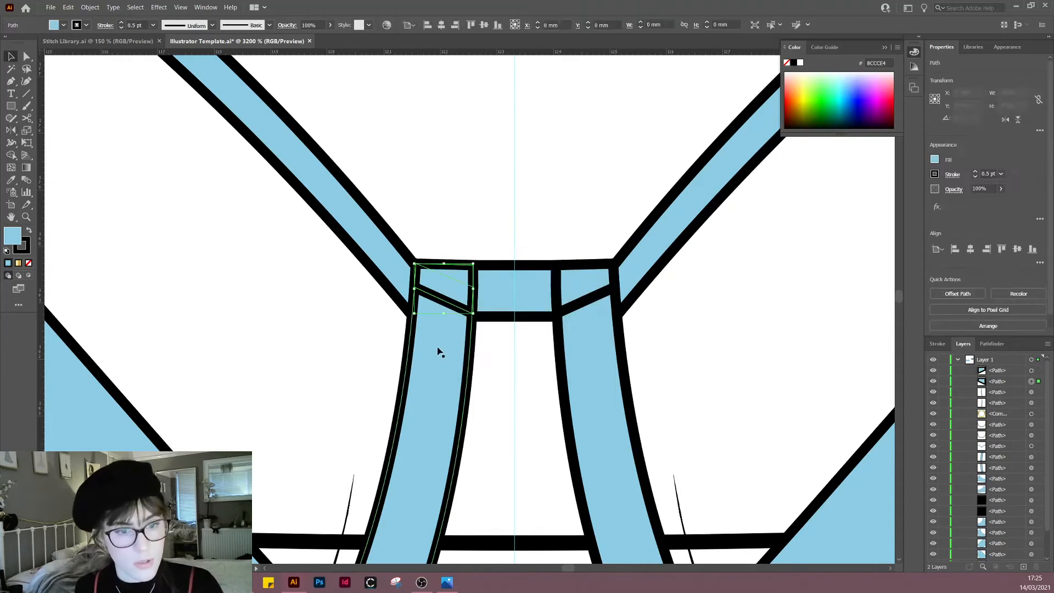
left_click(438, 351, "shift")
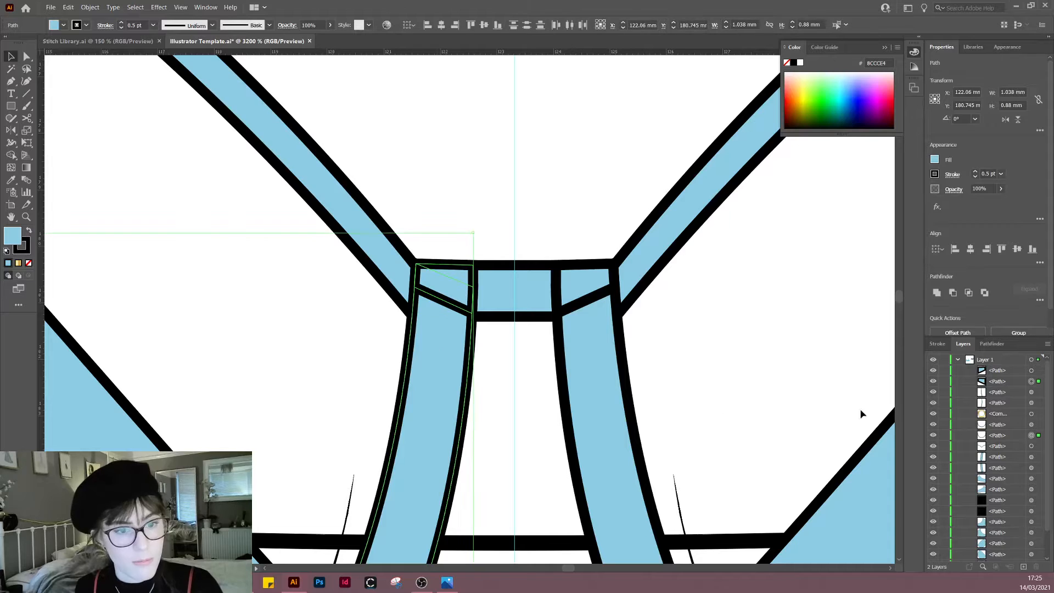
left_click(938, 293)
left_click(583, 288)
left_click(600, 372, "shift")
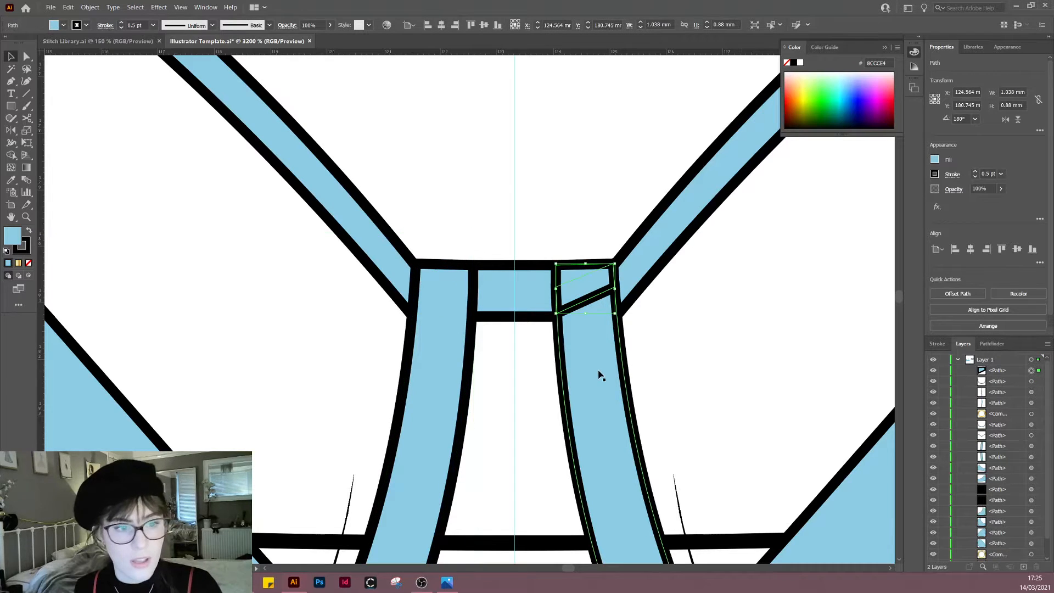
left_click(937, 293)
left_click(682, 400)
Step: Draw a closed blue shoulder strap about 34 mm tall with the Pen tool, from the left gold ring up to the shoulder line
scroll(682, 400, "down", 6)
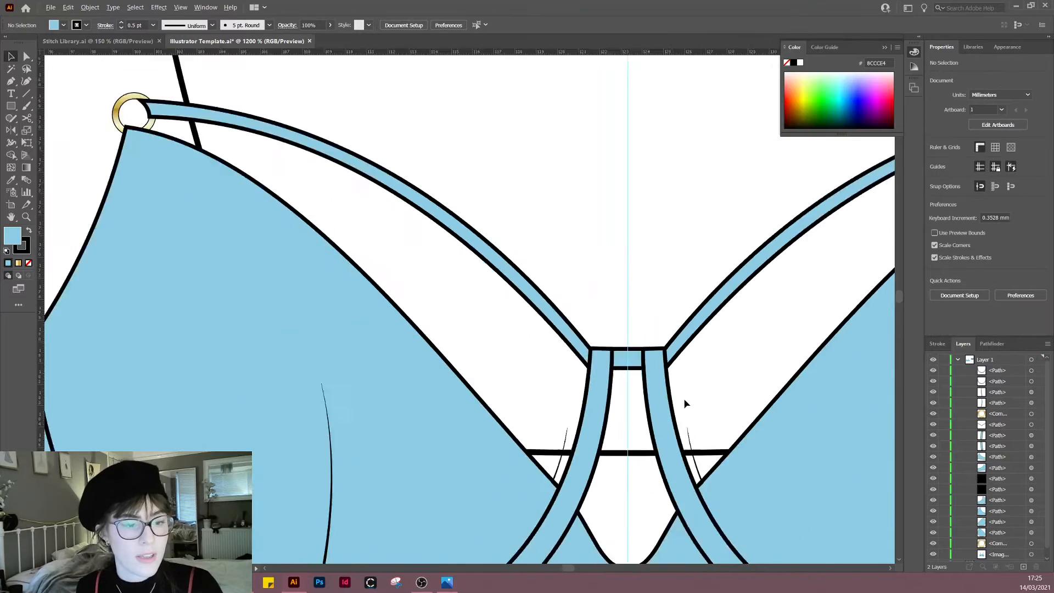
scroll(421, 364, "down", 3)
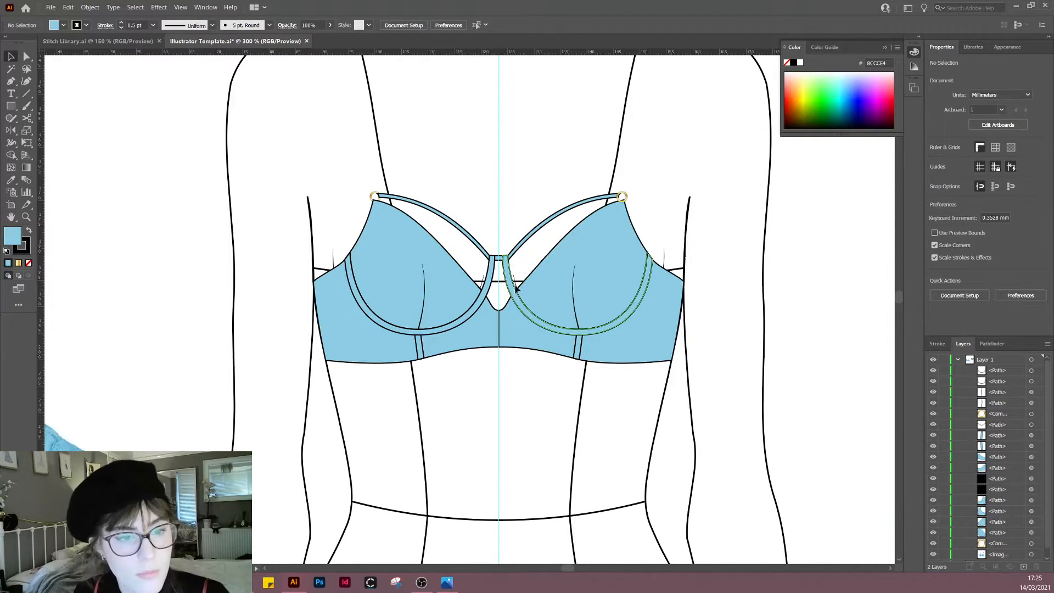
left_click_drag(529, 172, 720, 383)
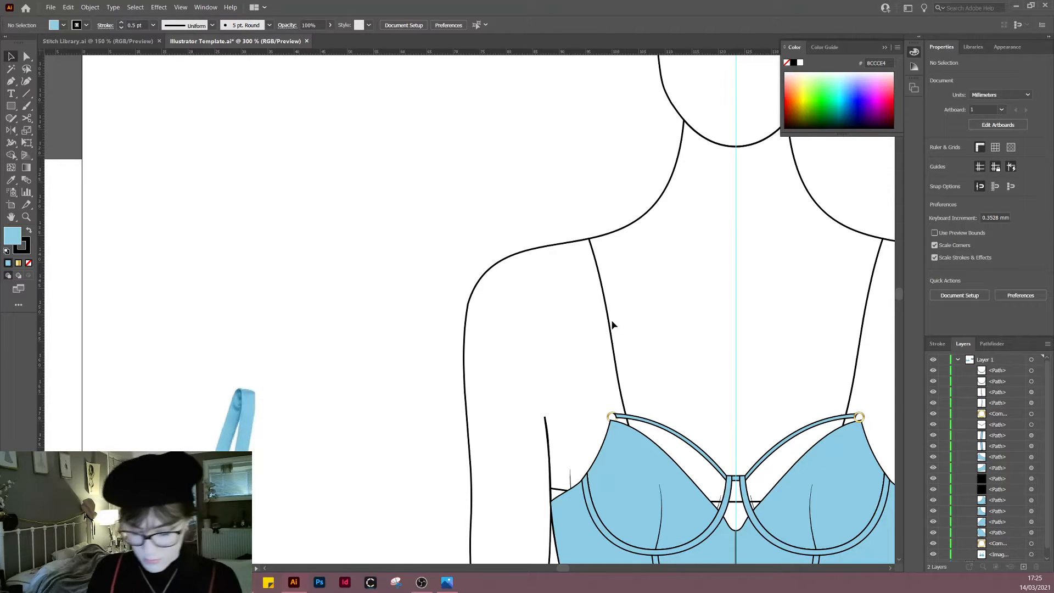
key("p")
left_click_drag(626, 371, 596, 332)
scroll(597, 383, "up", 4)
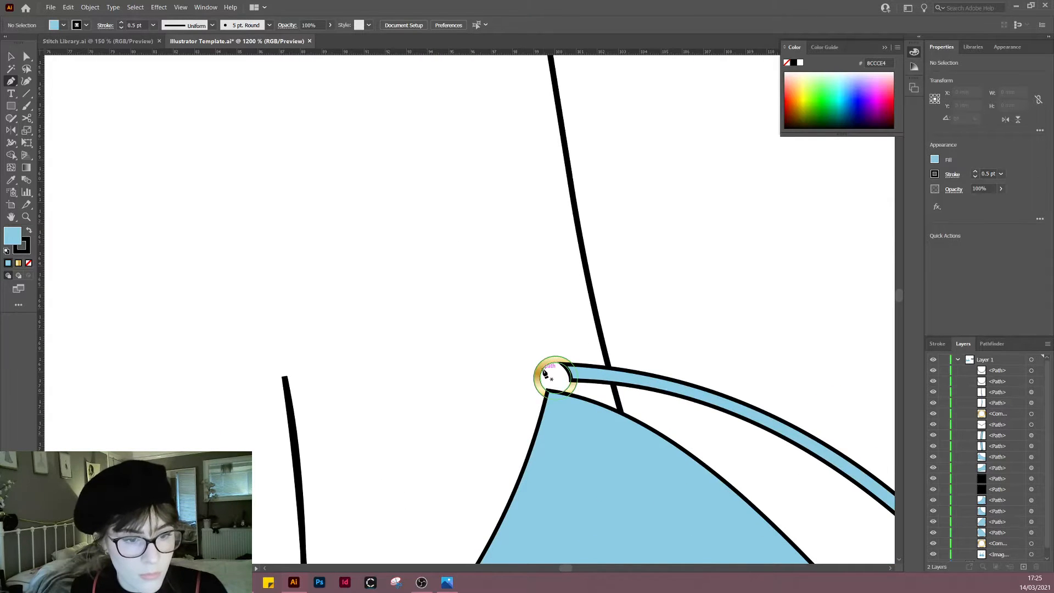
left_click(544, 371)
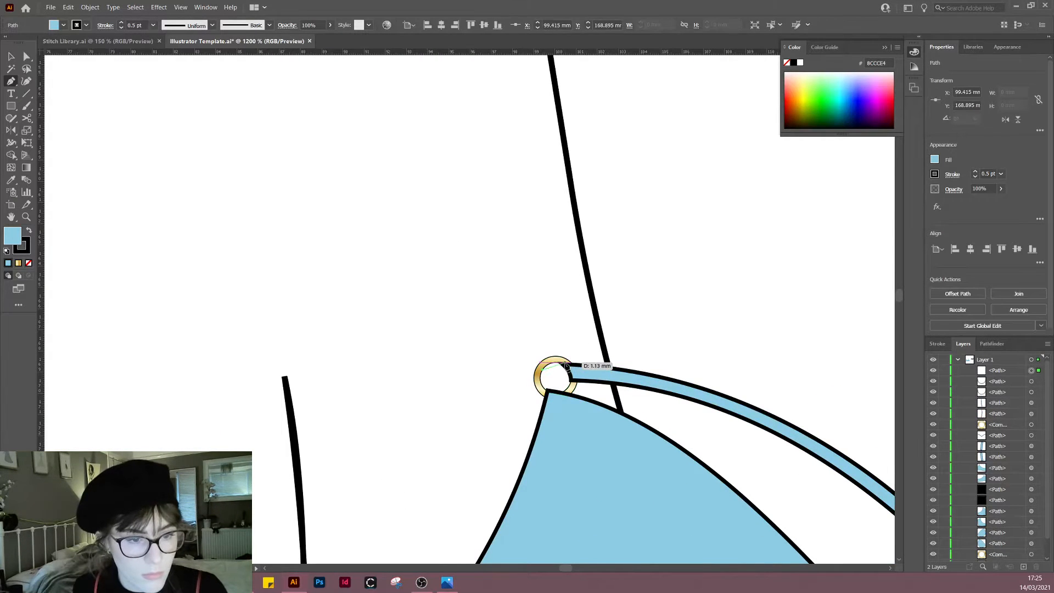
scroll(550, 285, "down", 3)
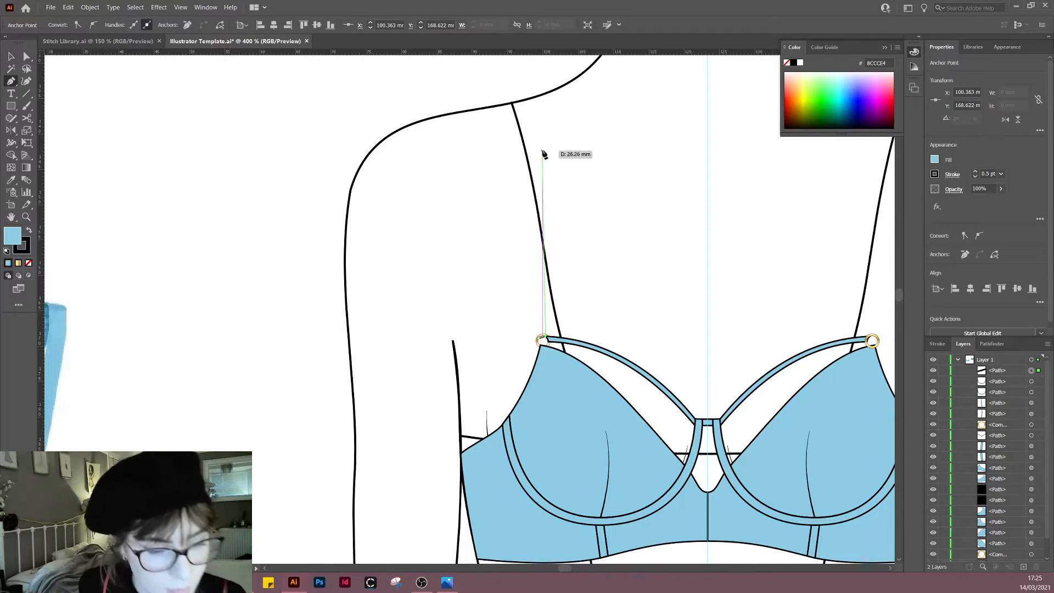
left_click(528, 100)
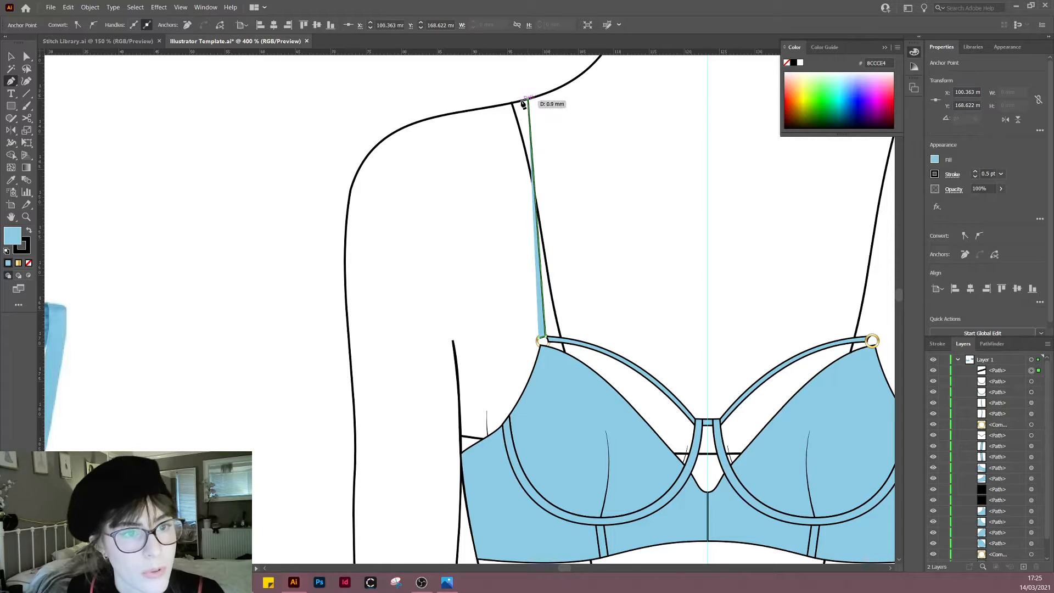
left_click(517, 102)
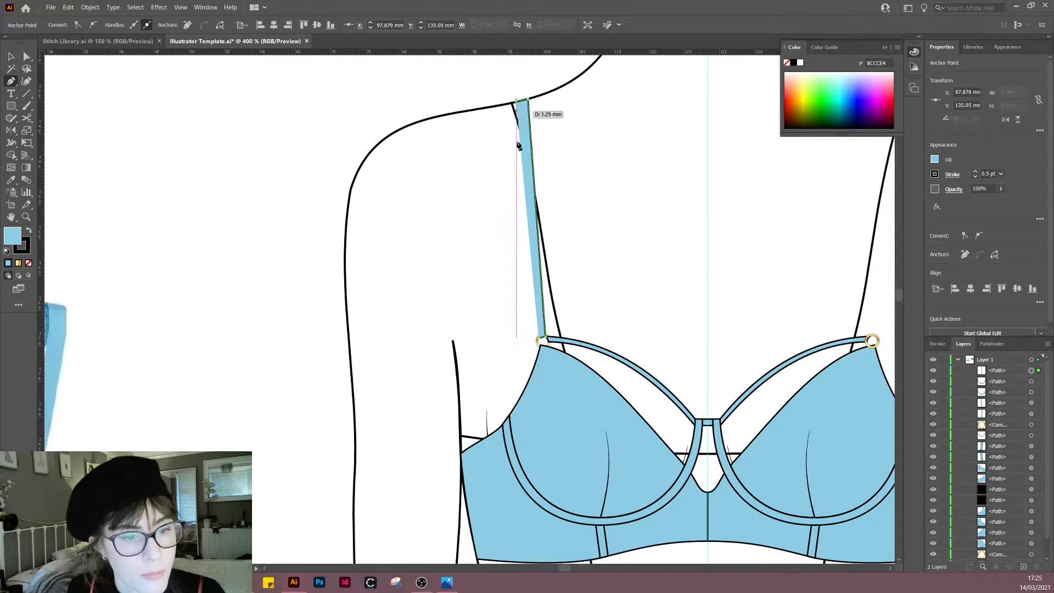
left_click(541, 340)
key("a")
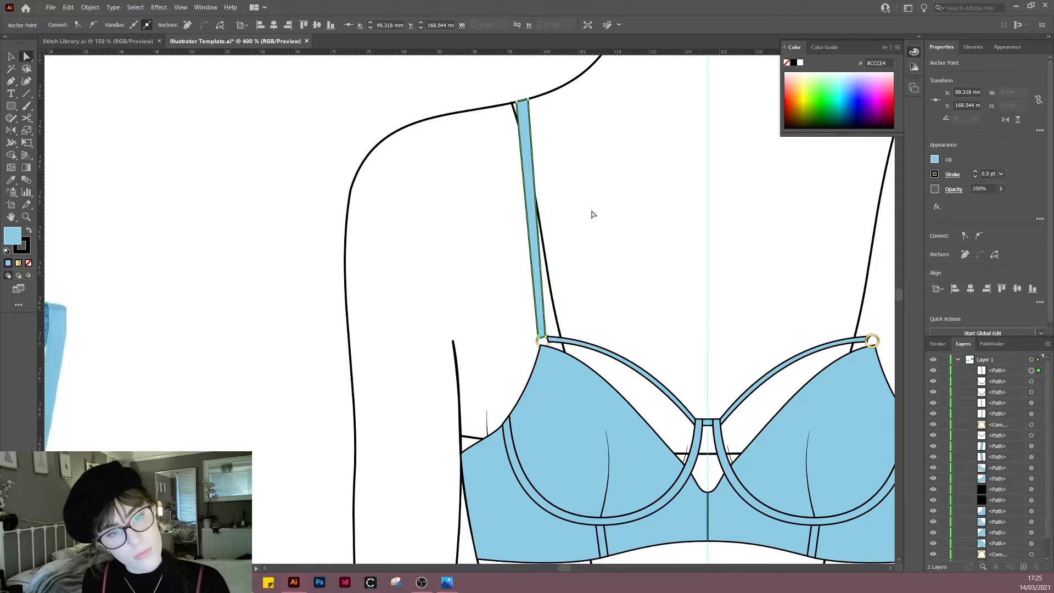
Step: Narrow the left shoulder strap's upper end slightly by moving its inner corner anchor along the shoulder line
left_click(490, 86)
scroll(517, 92, "up", 2)
left_click(516, 111)
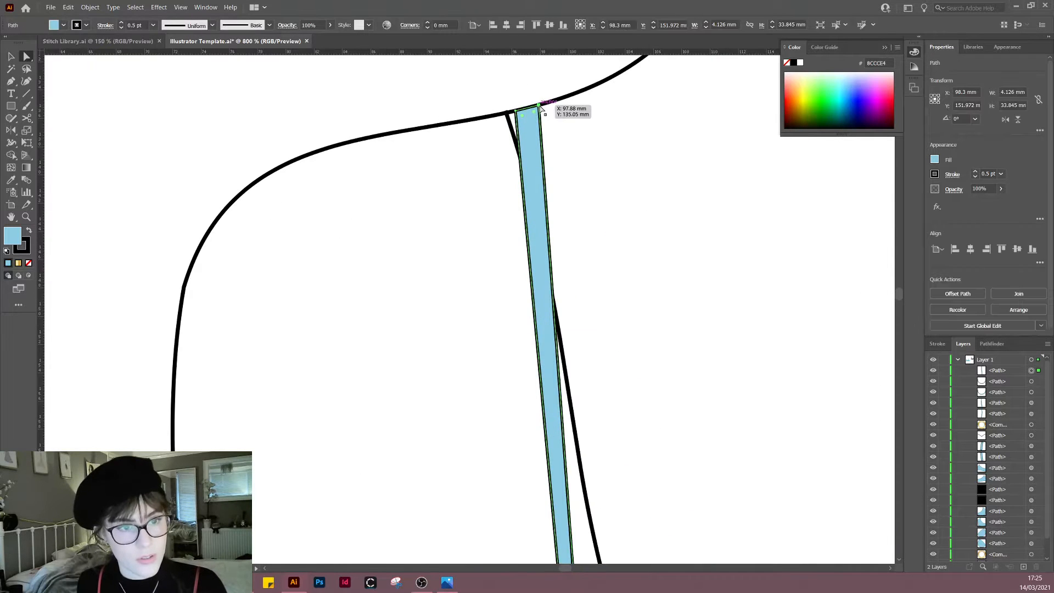
left_click_drag(539, 105, 536, 106)
left_click(589, 197)
scroll(614, 208, "right", 1)
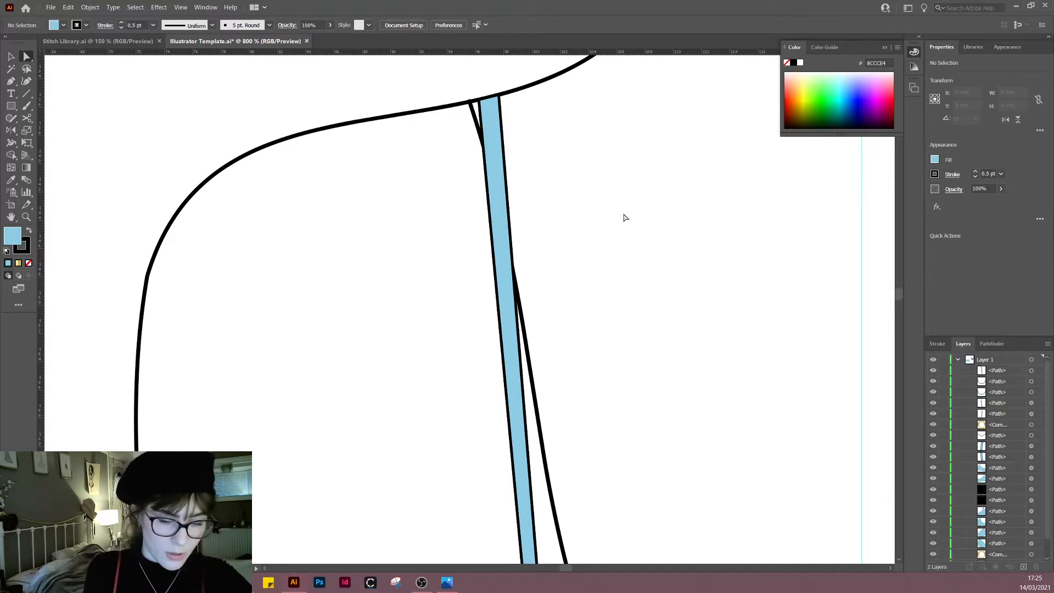
Step: Bend both long edges of the left shoulder strap into a gentle matching curve with the Anchor Point tool
key("v")
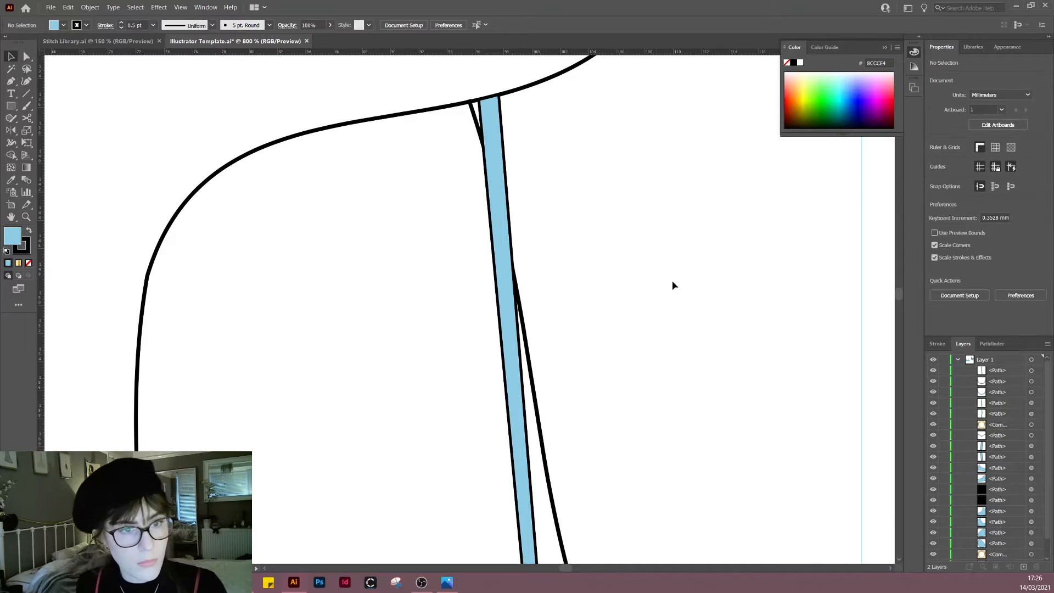
scroll(672, 282, "down", 1)
left_click_drag(673, 281, 473, 201)
scroll(493, 154, "down", 2)
key("shift+c")
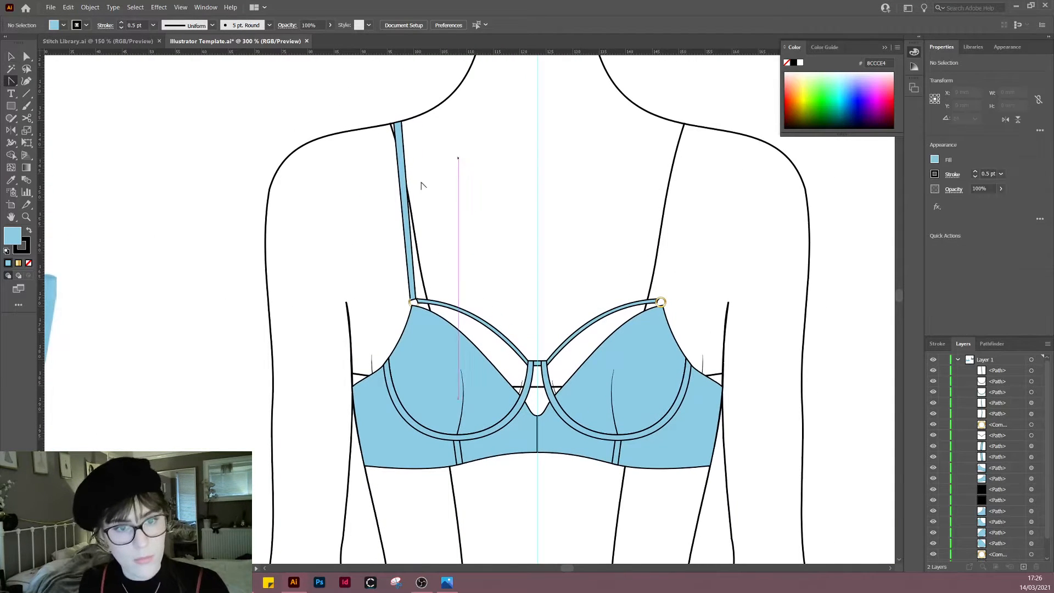
scroll(405, 187, "up", 1)
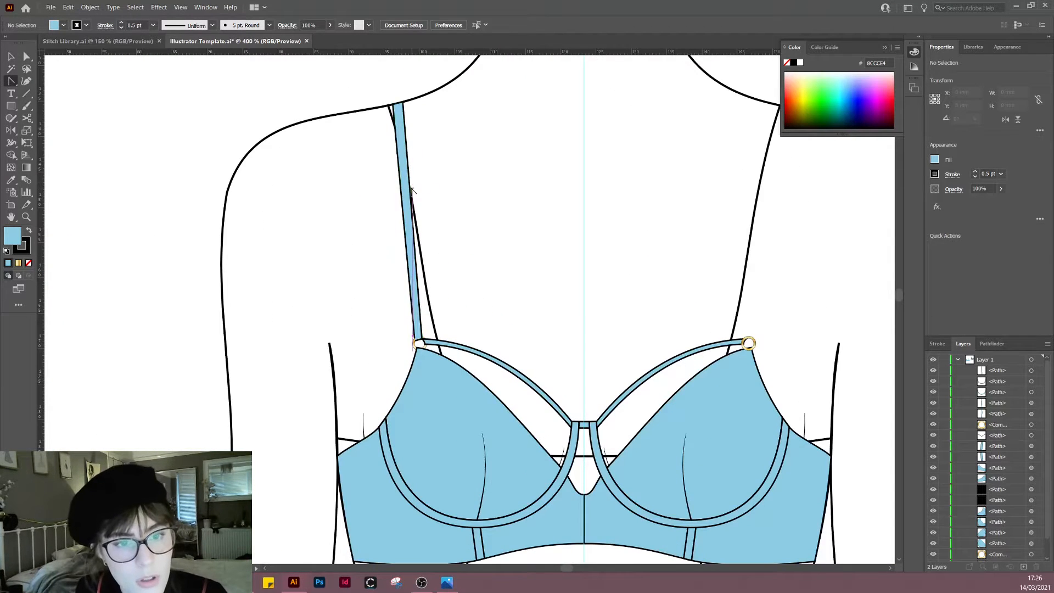
left_click(406, 191)
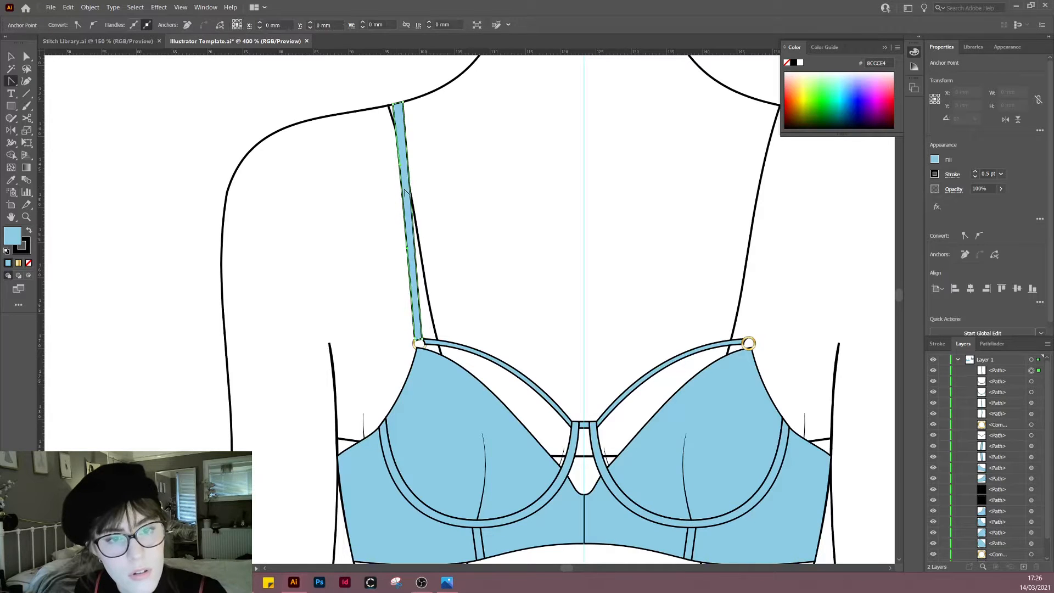
mouse_move(405, 191)
left_mouse_down()
mouse_move(419, 189)
mouse_move(407, 195)
mouse_move(406, 183)
left_mouse_up()
key("v")
left_click(537, 219)
Step: Reflect a copy of the curved left shoulder strap vertically across the centre guide onto the right shoulder
left_click_drag(537, 217, 487, 221)
scroll(334, 158, "down", 2)
key("o")
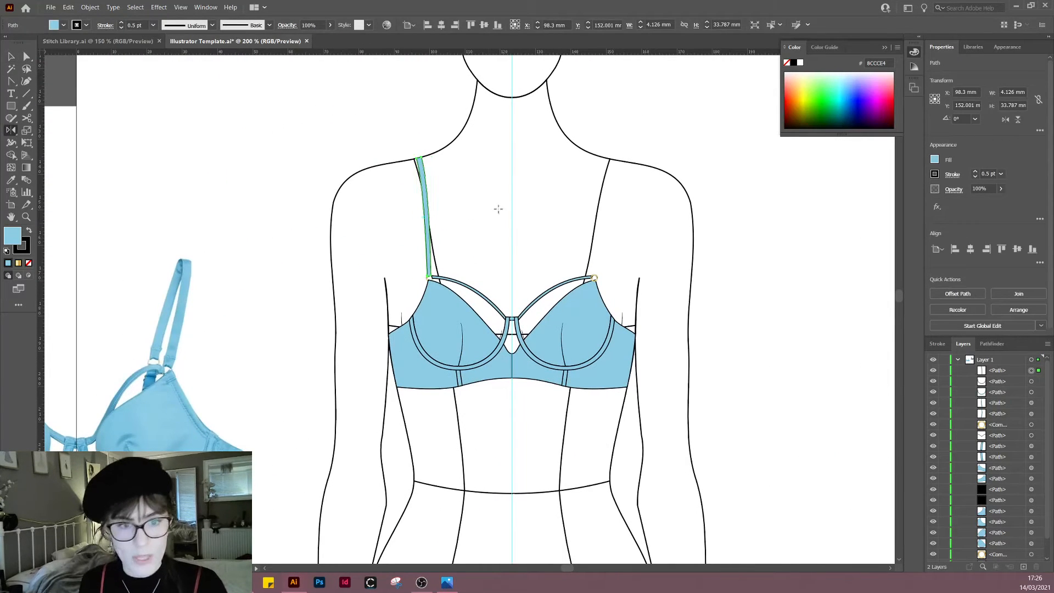
left_click(512, 193, "alt")
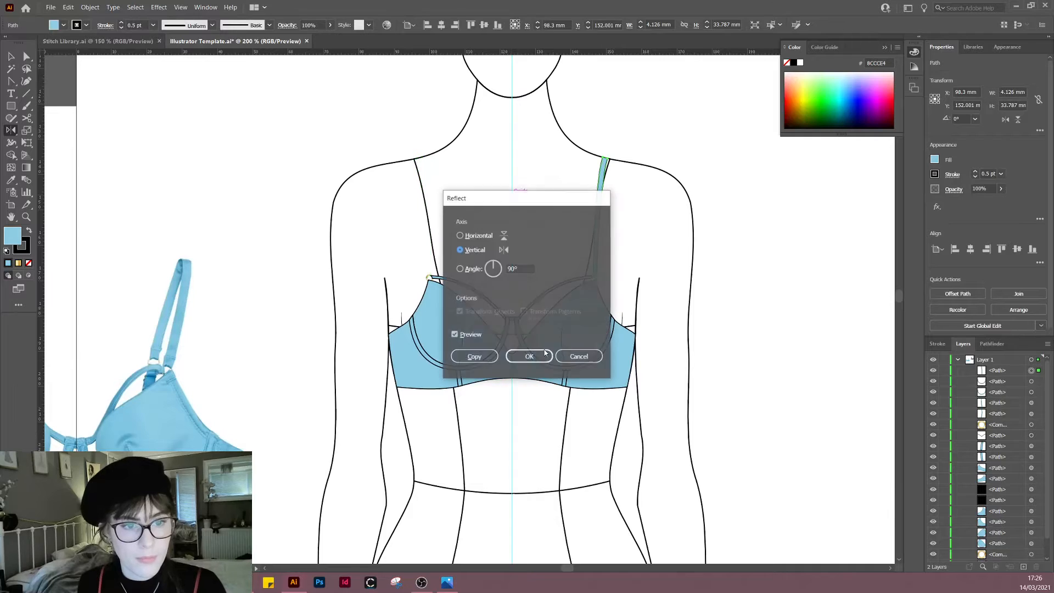
left_click(488, 360)
key("v")
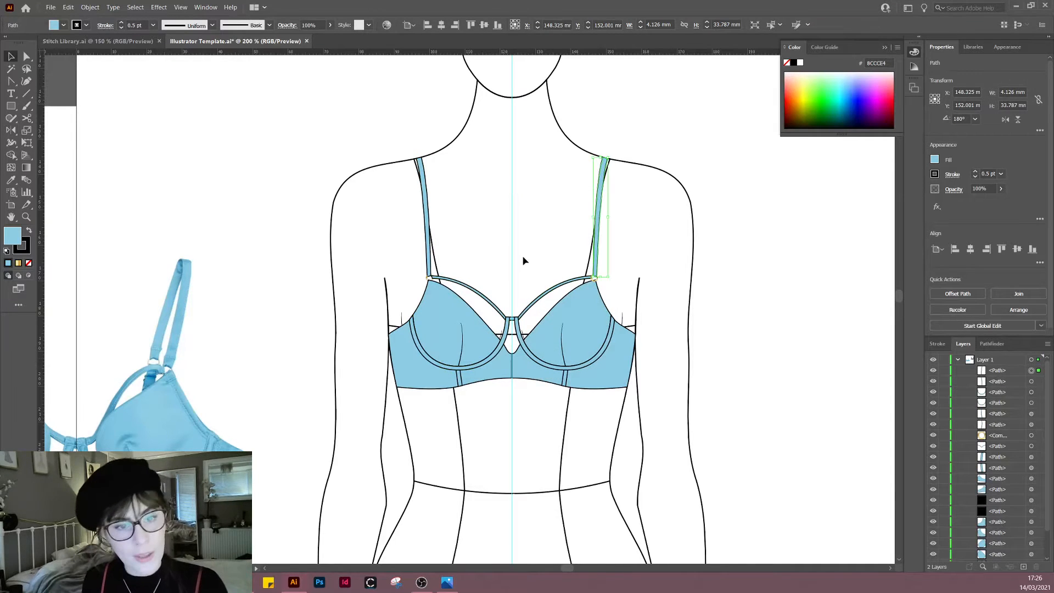
left_click(518, 235)
Step: Try to reshape the hem curve of the centre panel between the left seam strip and the centre front
left_click_drag(516, 230, 482, 175)
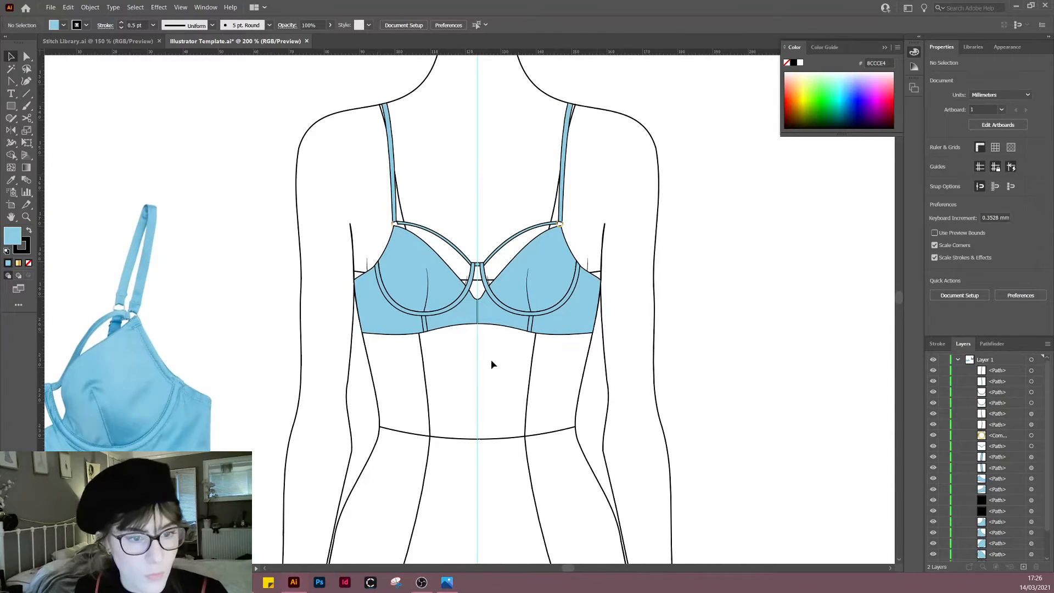
left_click_drag(492, 374, 521, 407)
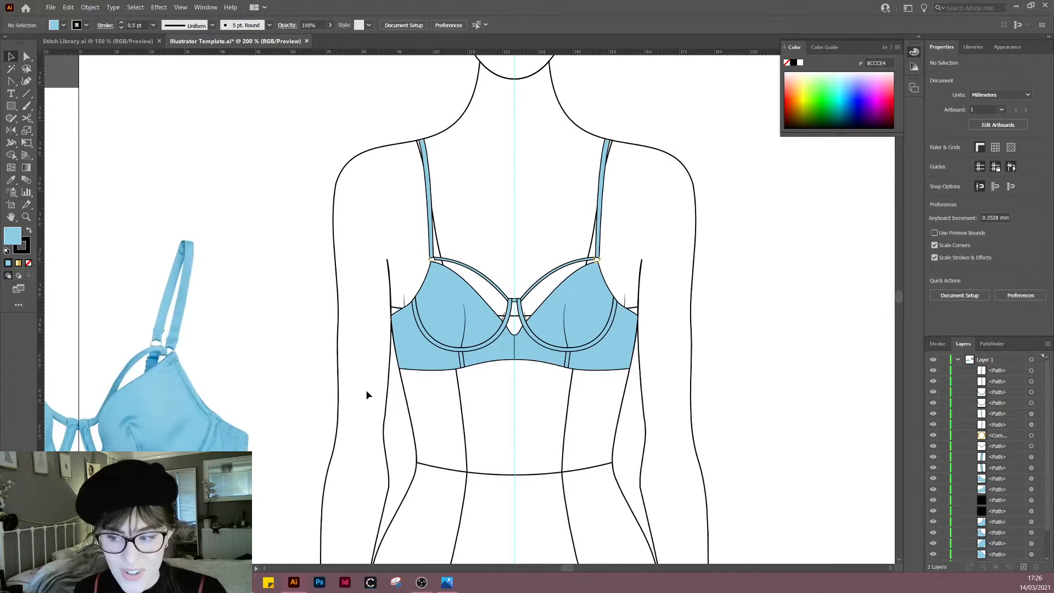
left_click_drag(541, 456, 499, 442)
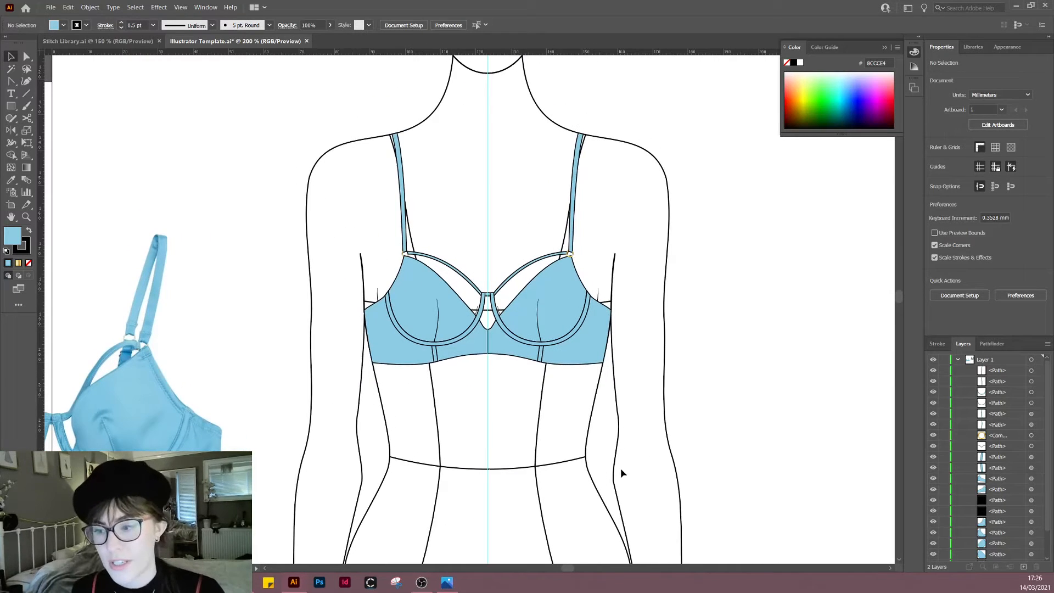
left_click_drag(625, 472, 584, 457)
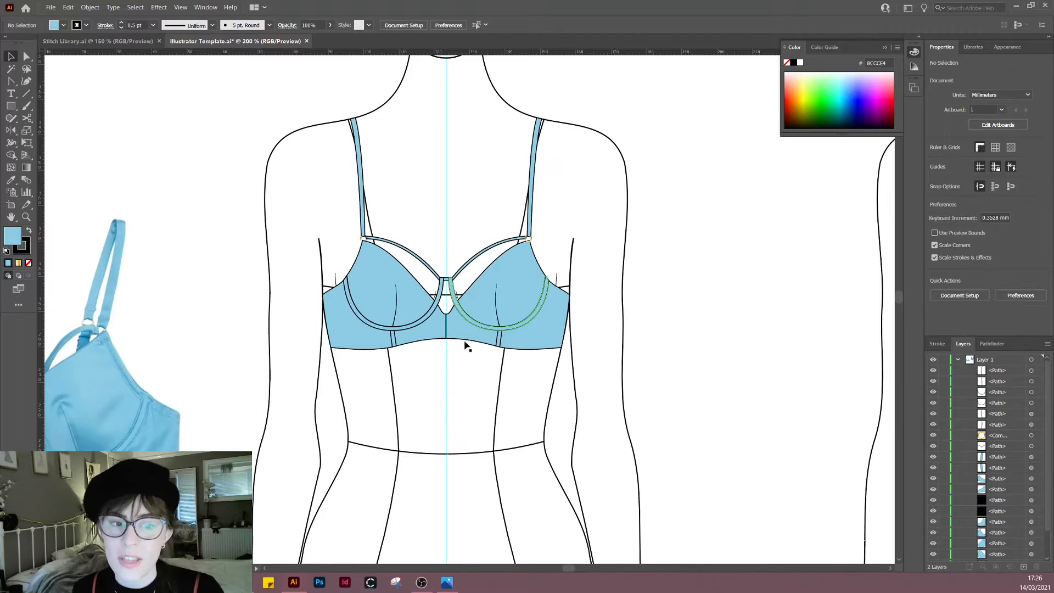
scroll(412, 365, "up", 2)
key("a")
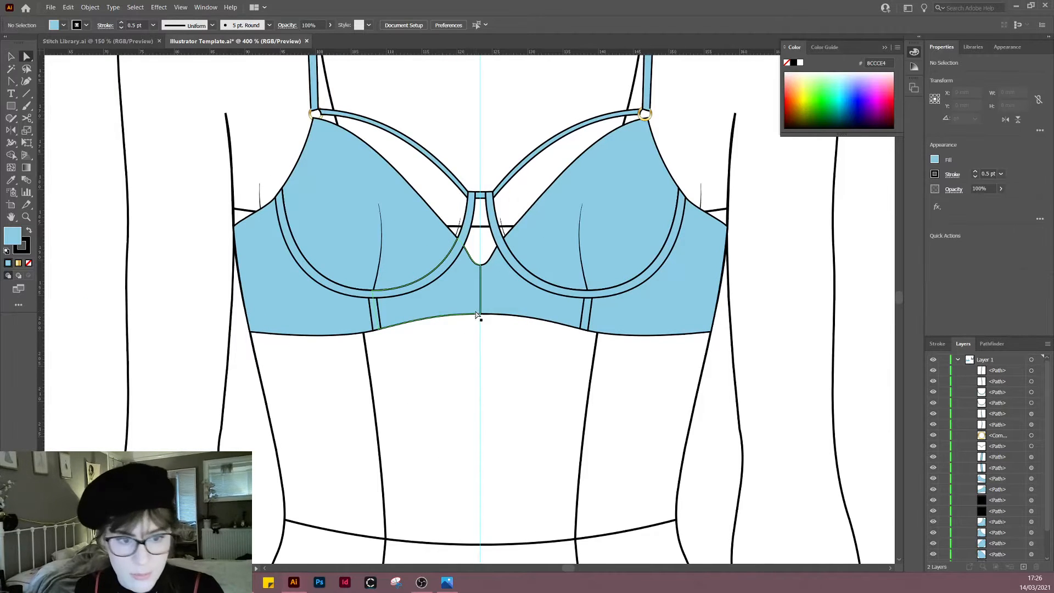
key("p")
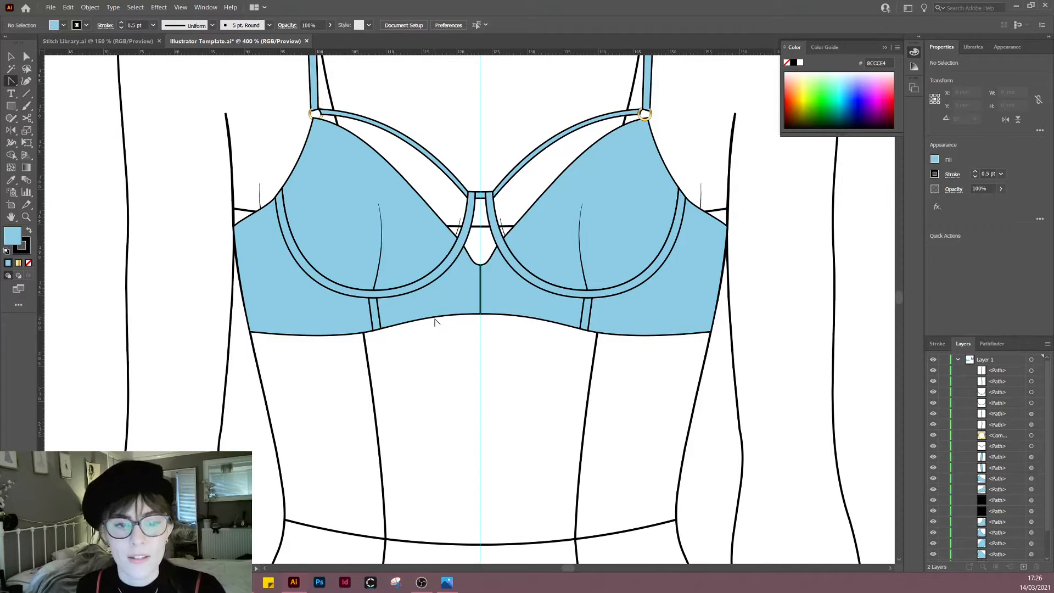
left_click_drag(433, 320, 440, 309)
key("ctrl+z")
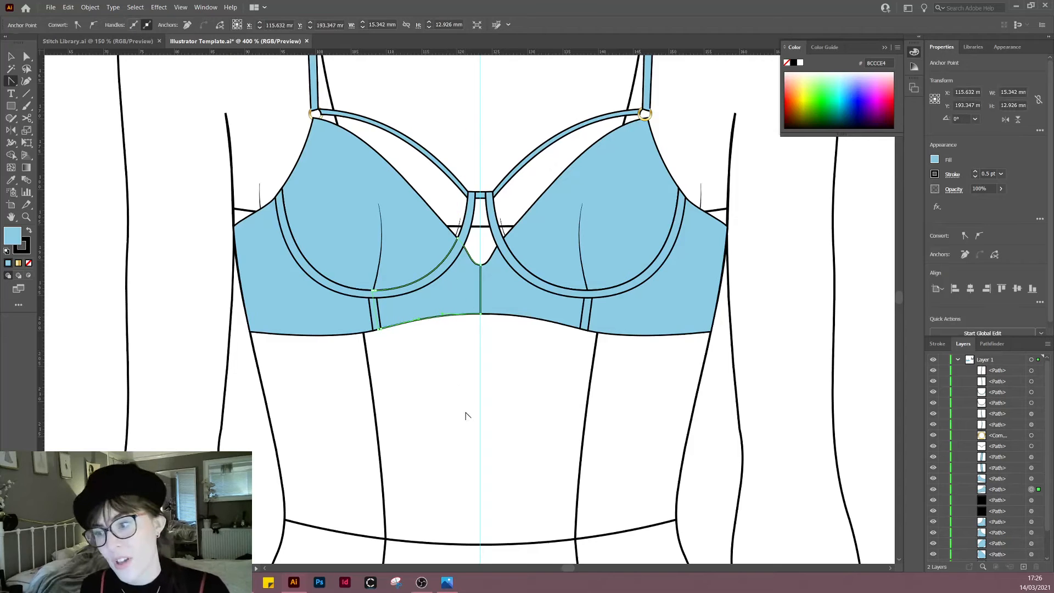
key("v")
left_click(431, 448)
left_click_drag(461, 445, 435, 419)
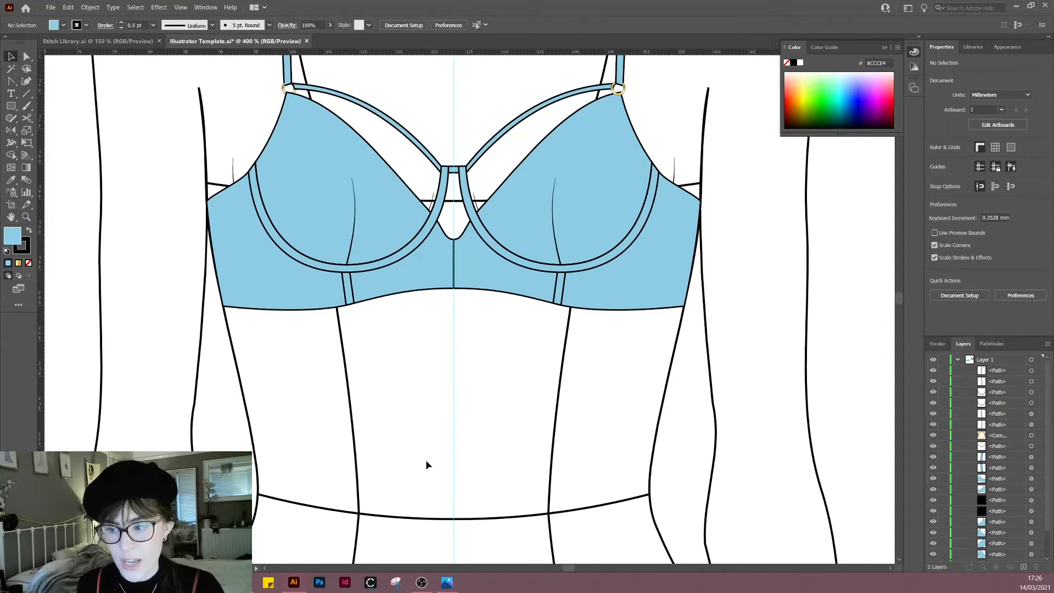
Step: Compare the drawn front of the bra with the reference photo, checking its proportions, straps and seams
scroll(426, 460, "down", 1)
scroll(424, 459, "up", 2)
scroll(420, 424, "down", 1)
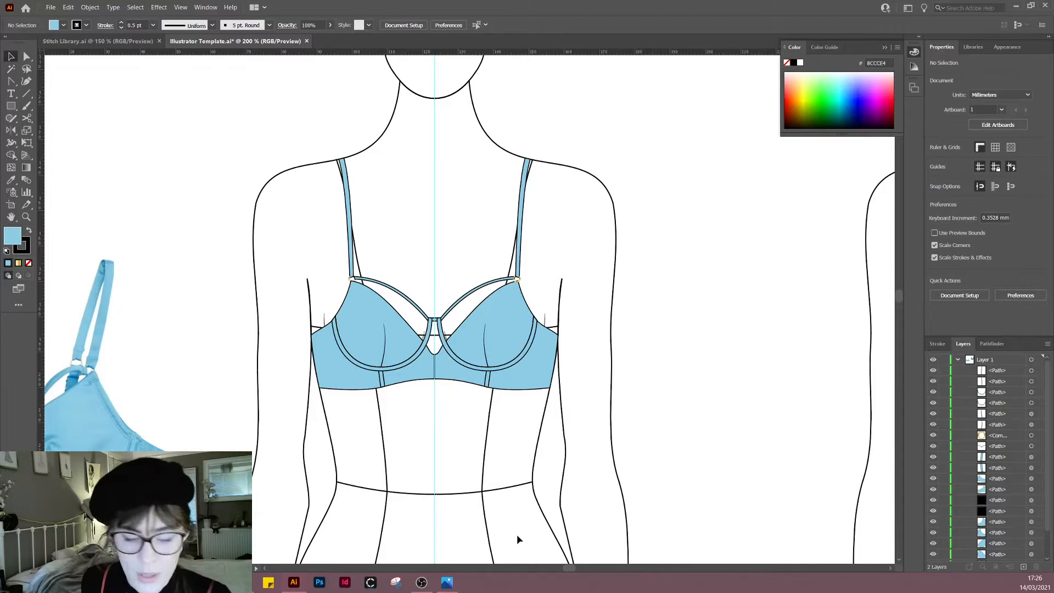
scroll(445, 431, "up", 1)
scroll(467, 484, "down", 1)
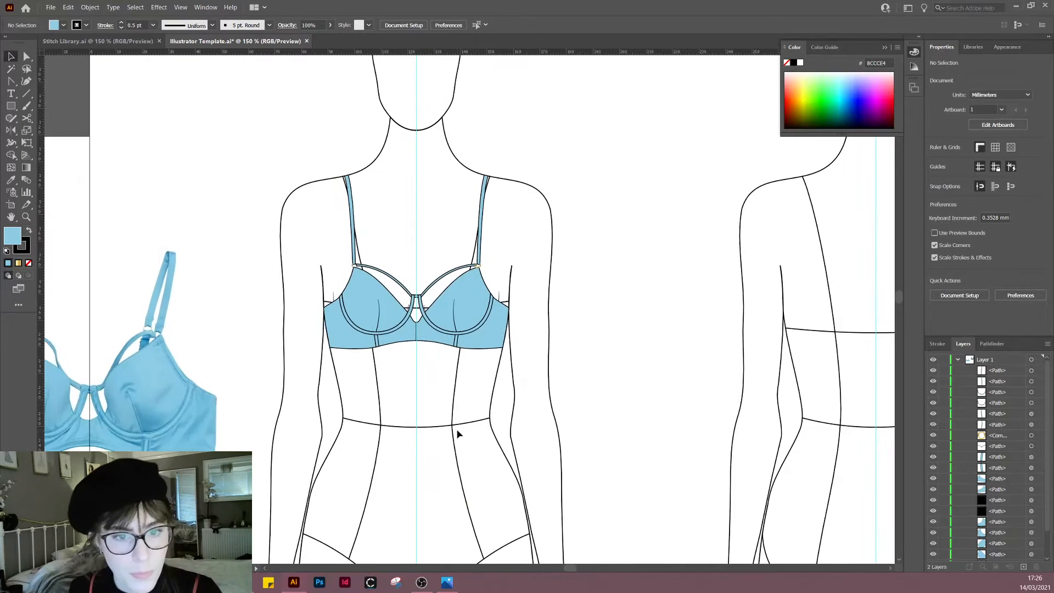
left_click_drag(359, 401, 552, 408)
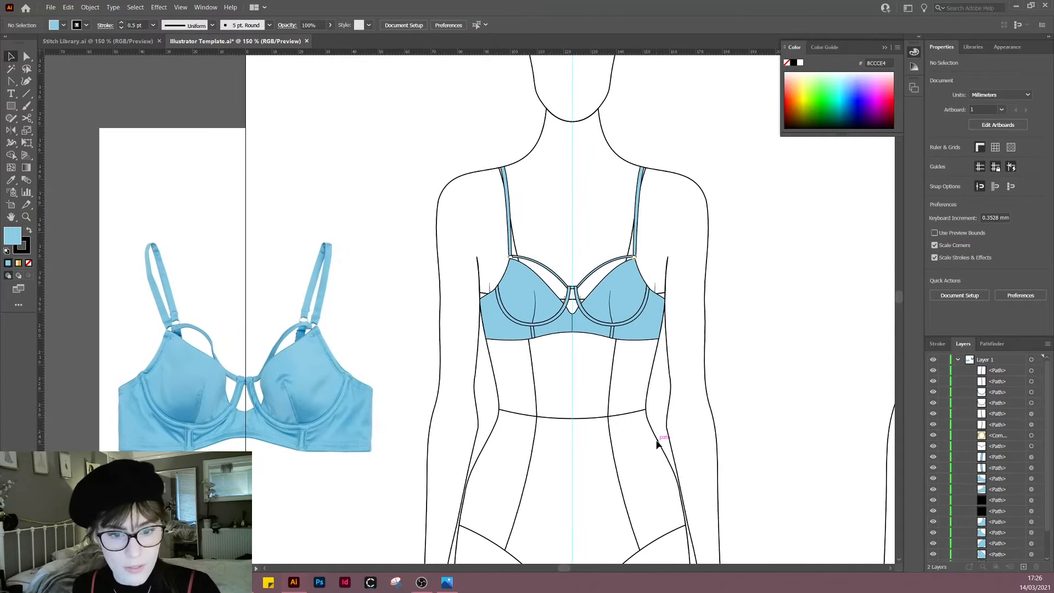
left_click_drag(658, 442, 650, 441)
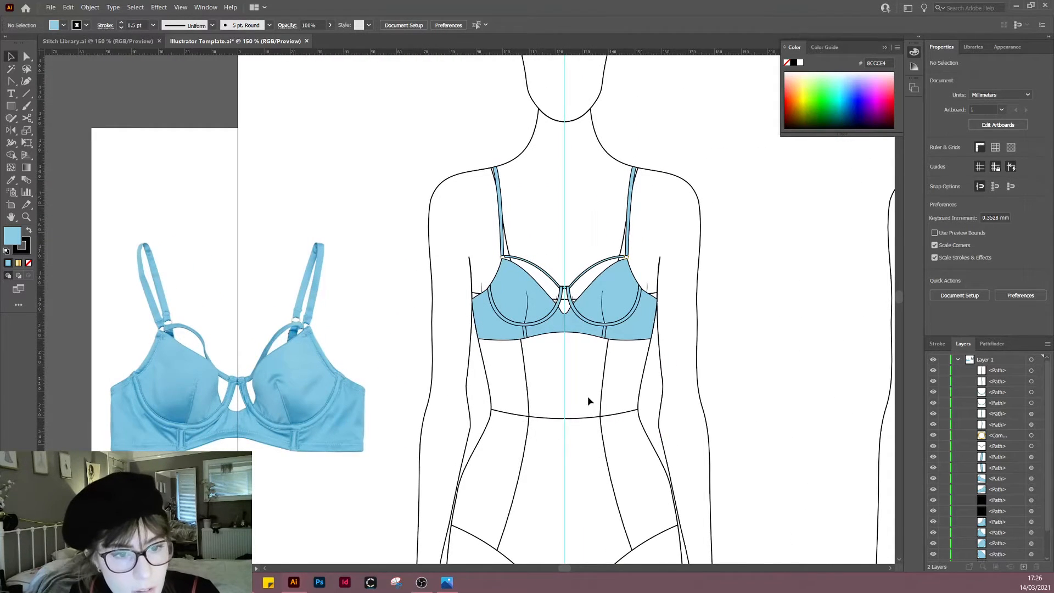
left_click_drag(588, 402, 534, 419)
left_click_drag(532, 456, 368, 456)
Step: Copy the whole front bra onto the back-view body template, centred on its vertical guide
left_click_drag(212, 161, 527, 410)
left_click_drag(481, 449, 158, 429)
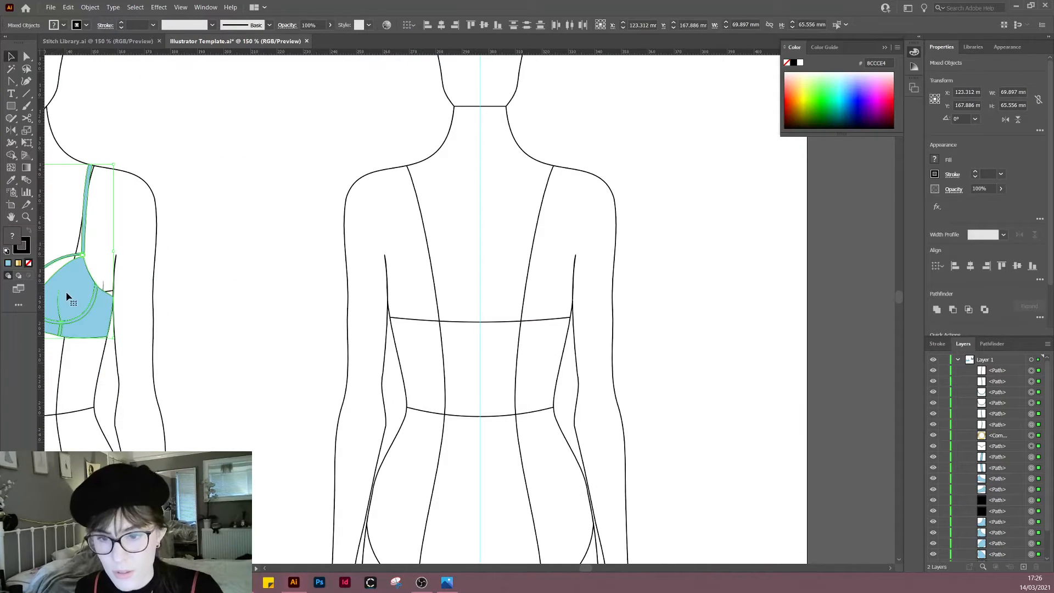
left_click_drag(64, 293, 522, 281)
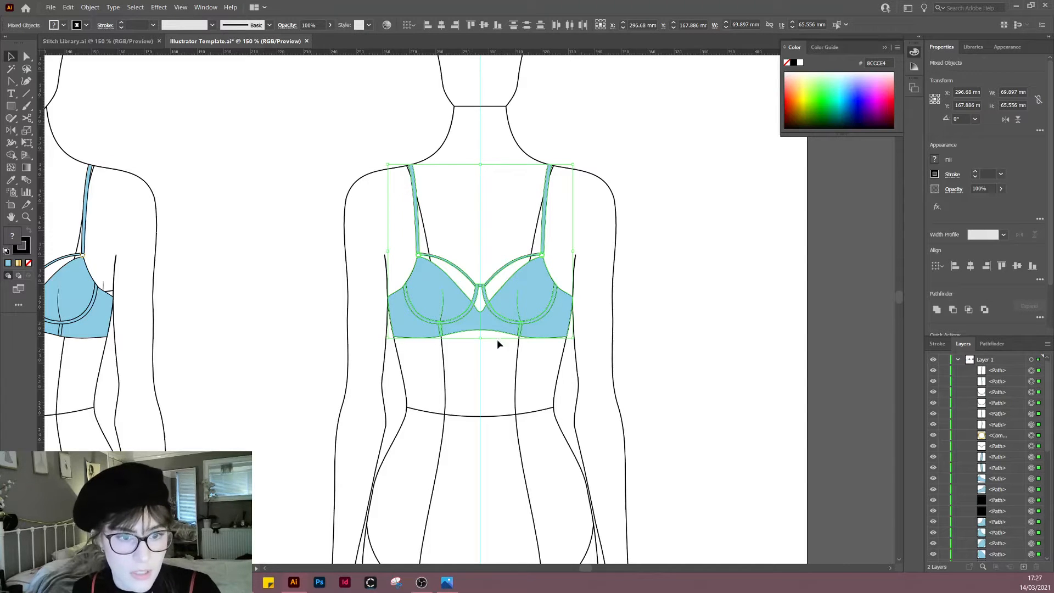
left_click(496, 420)
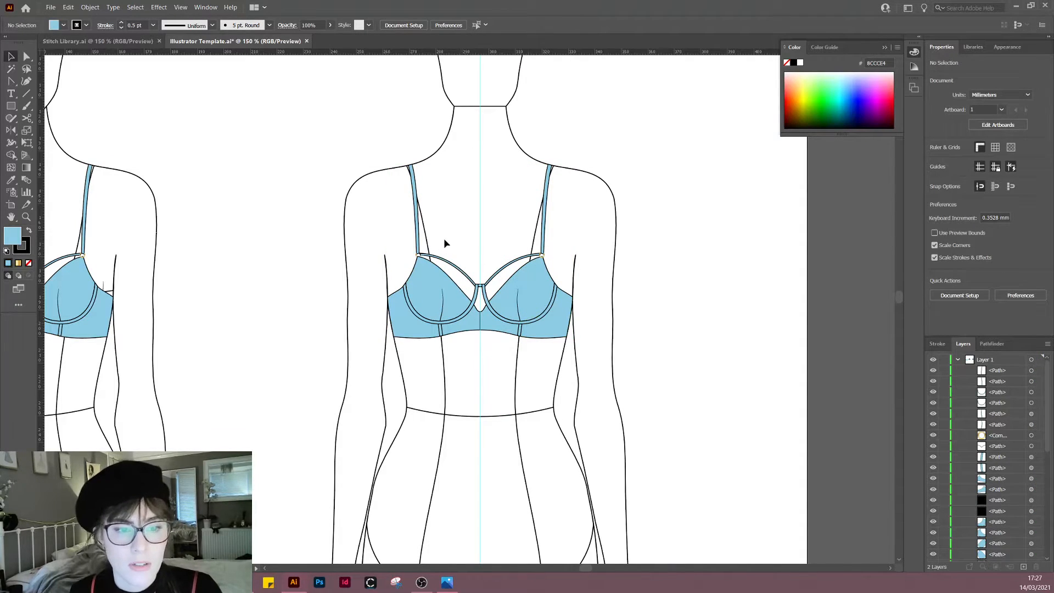
Step: Delete the cups, underwire casings, decorative straps, centre panels and seam strips from the back-view copy, keeping shoulder straps, rings and side panels
left_click_drag(447, 238, 521, 295)
key("Delete")
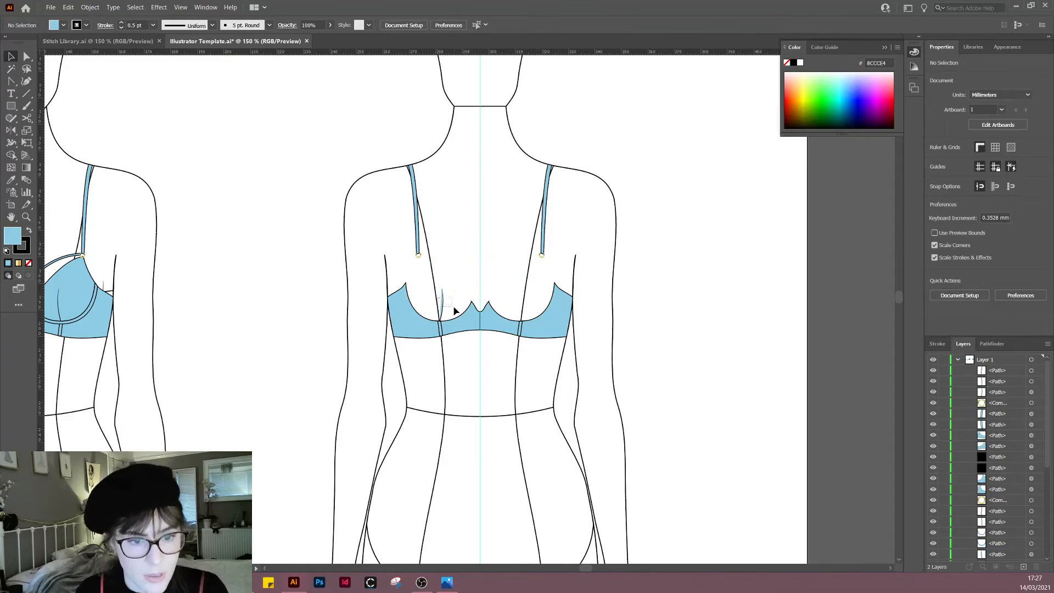
left_click(479, 325)
key("Delete")
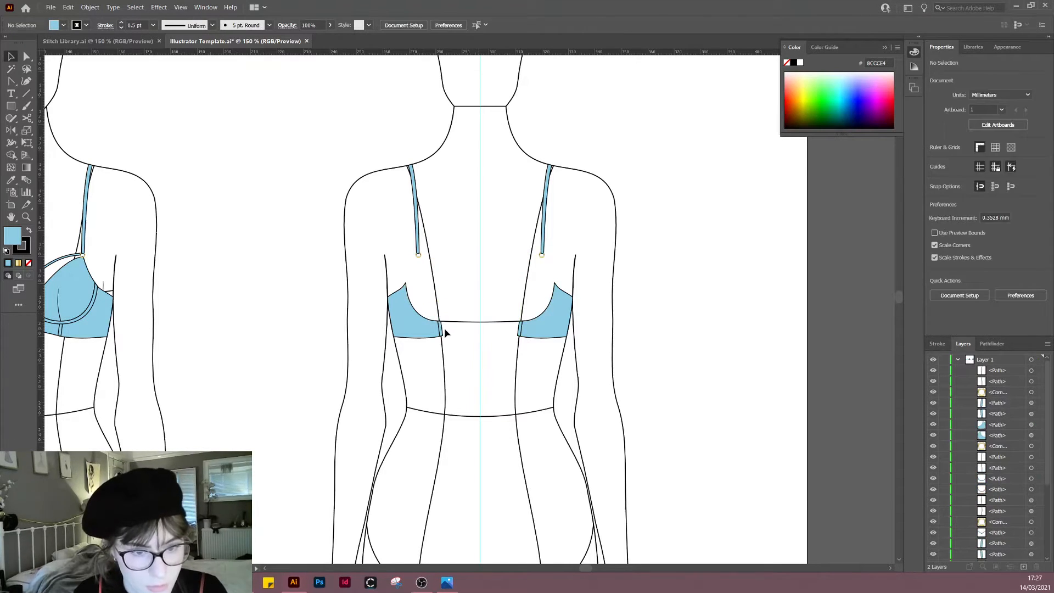
left_click(524, 337)
left_click(521, 326)
key("Delete")
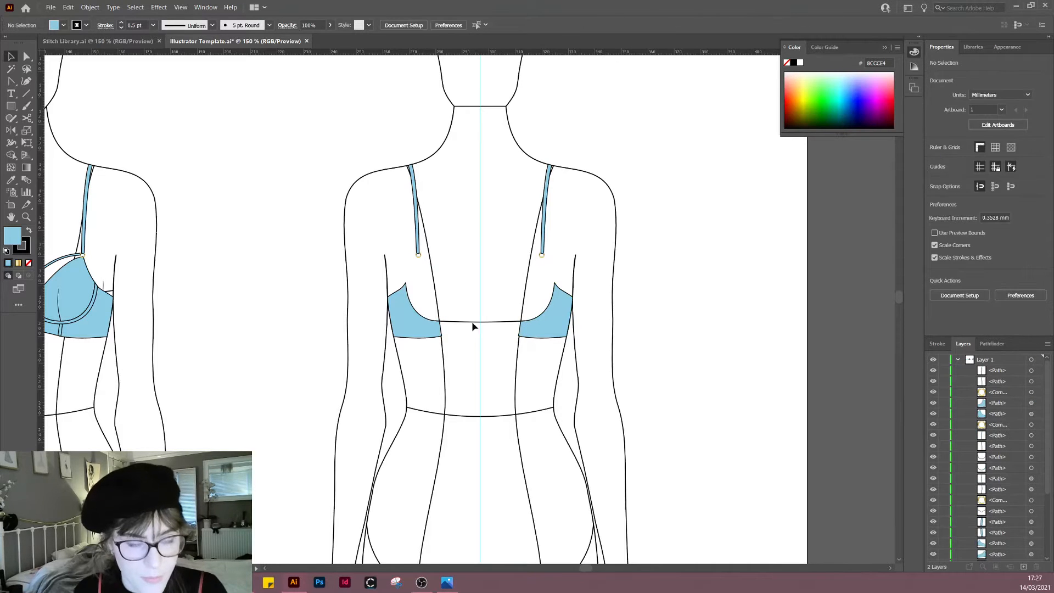
Step: Remove the pointed top anchor from the left side panel on the back view so its upper edge slopes toward the centre back
left_click_drag(467, 290, 523, 294)
scroll(515, 313, "left", 5)
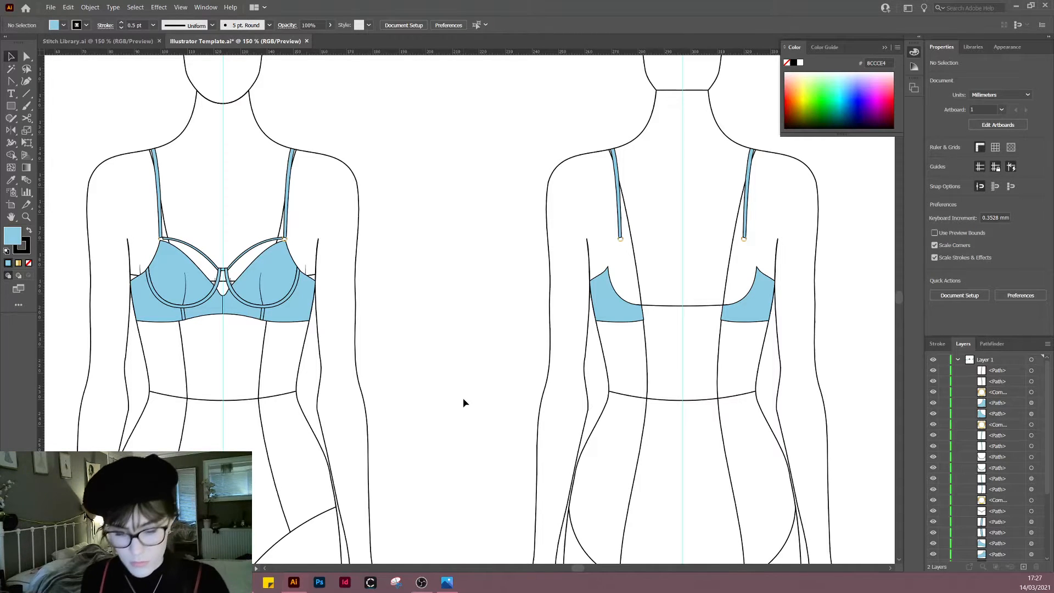
scroll(678, 292, "up", 3)
left_click(612, 336)
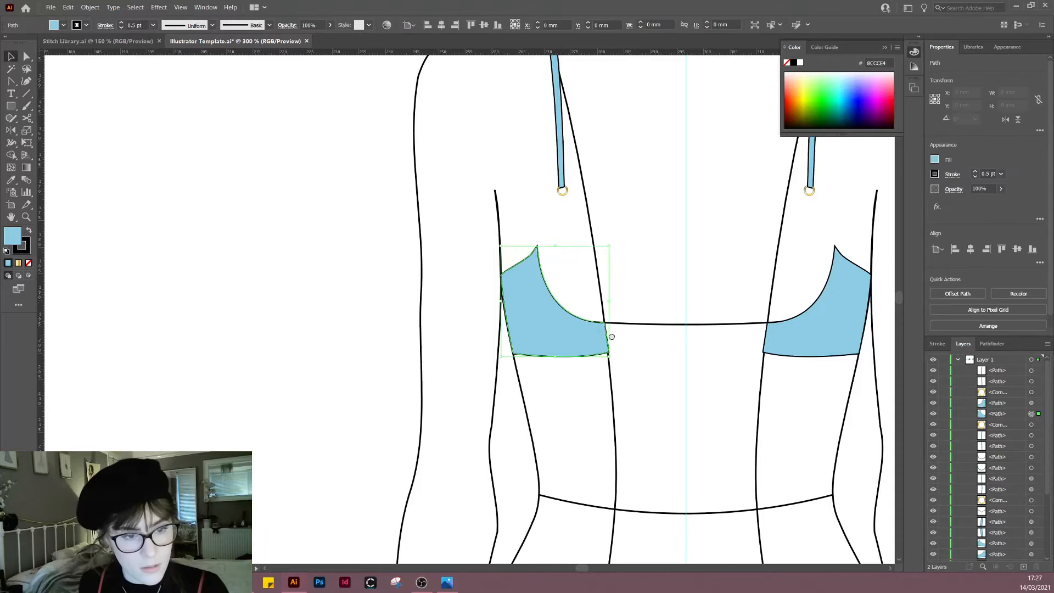
left_click_drag(612, 336, 556, 359)
left_click(590, 407)
key("p")
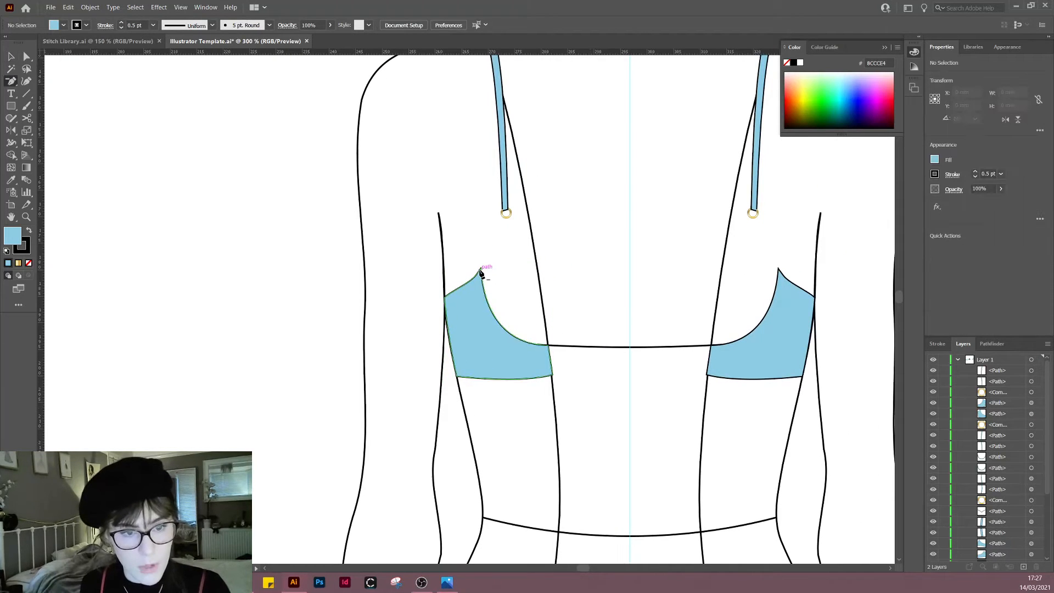
left_click(481, 272)
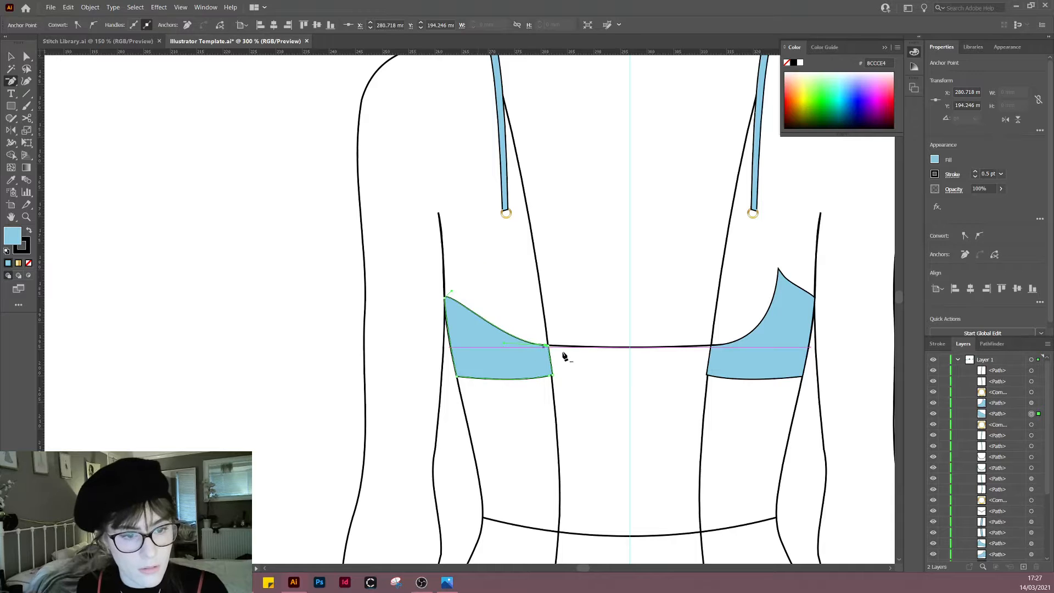
Step: Delete the surplus anchors beside the upper and lower inner corners of the left back panel
scroll(547, 356, "up", 4)
left_click(547, 316)
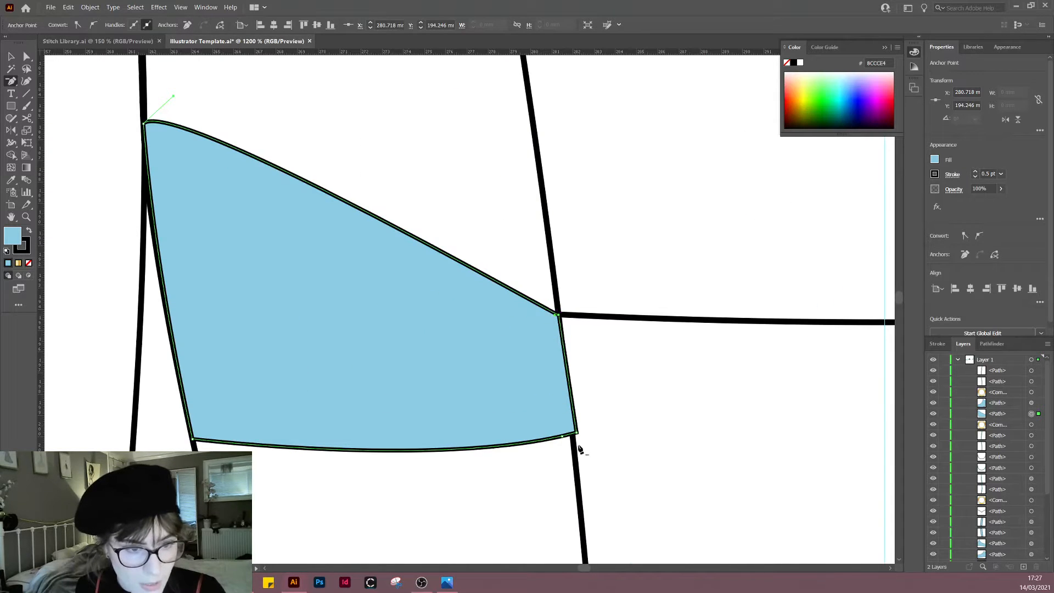
left_click(572, 434)
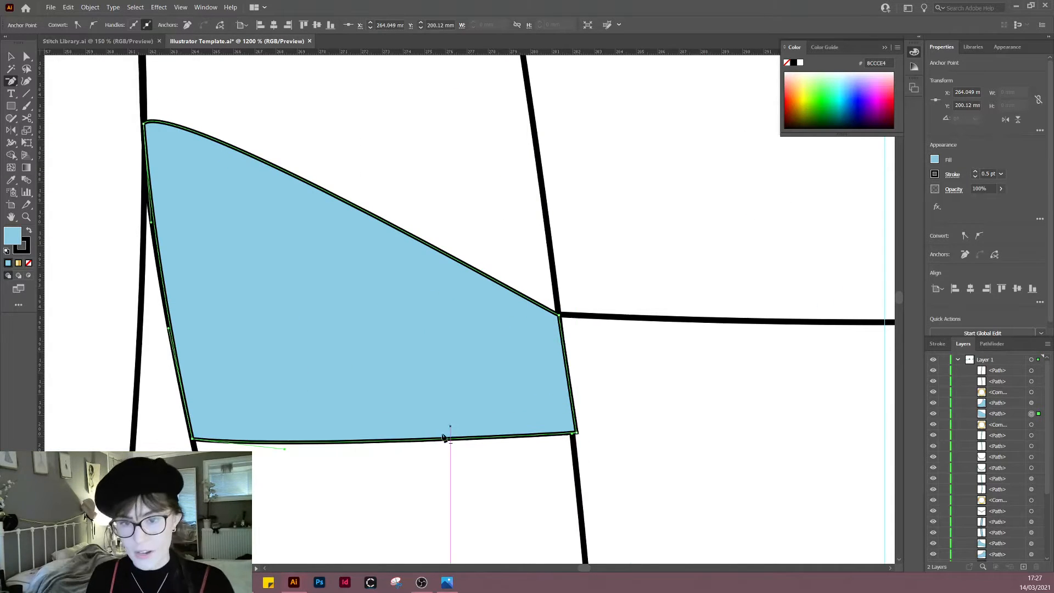
Step: Try to move the lower inner corner of the left back panel toward the centre back
key("shift+c")
scroll(485, 412, "down", 3)
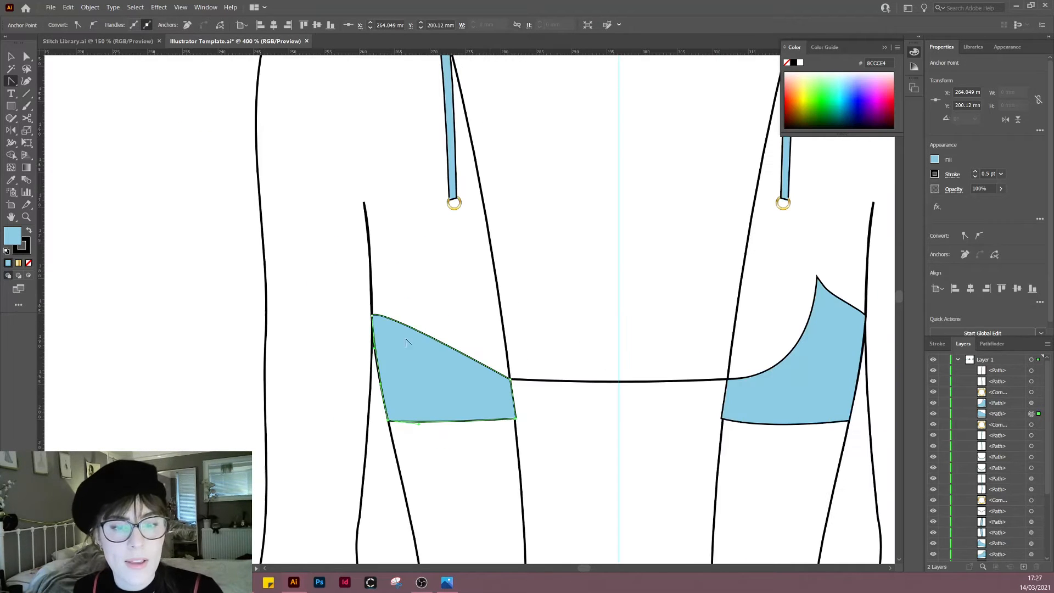
key("a")
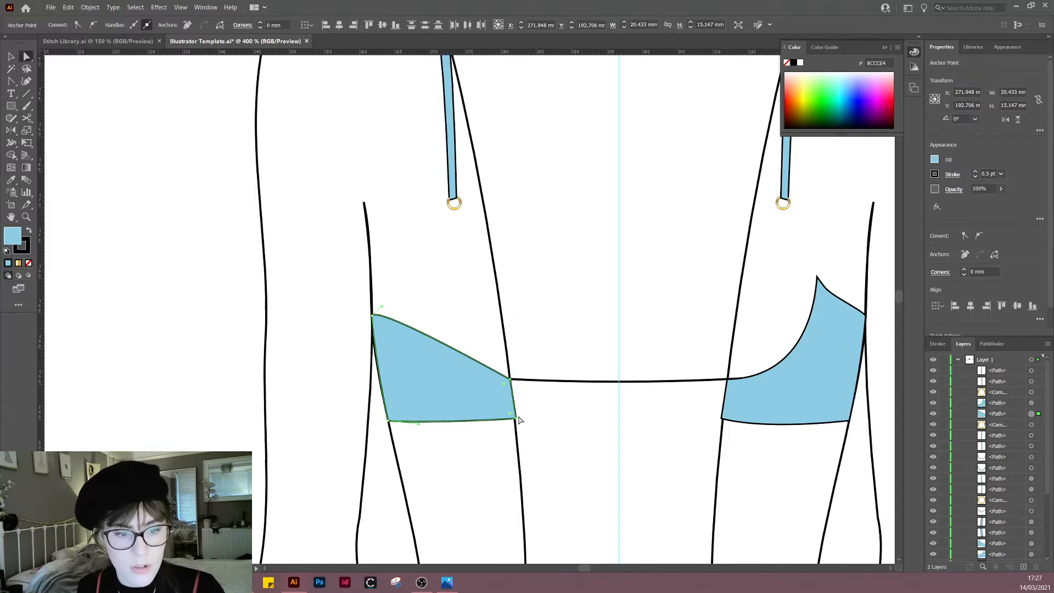
left_click_drag(516, 421, 535, 395)
key("ctrl+z")
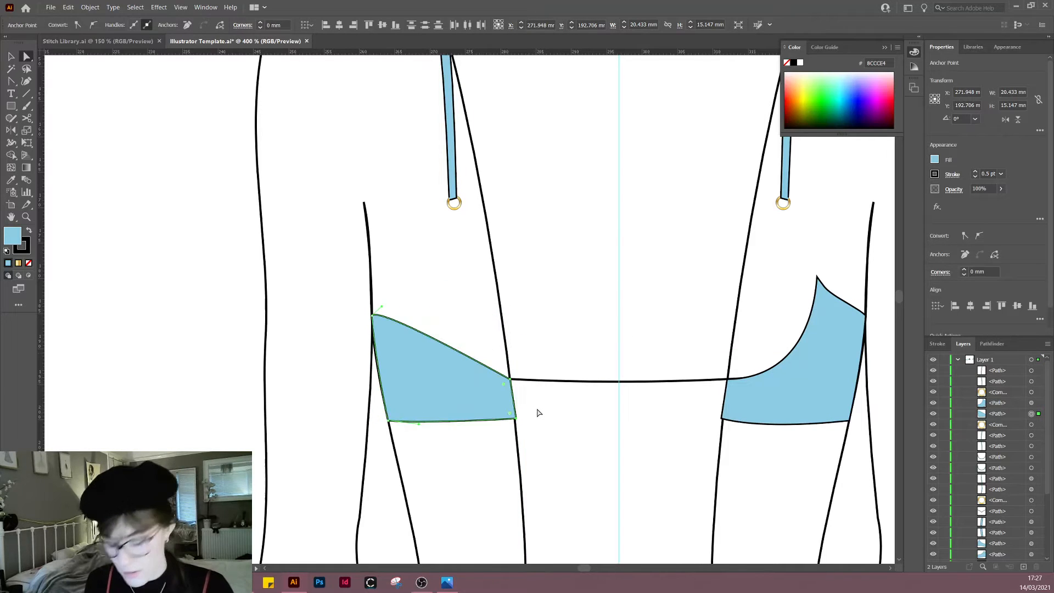
Step: Convert the left back panel's curved anchors to corner points so its upper and lower edges run straight
key("shift+c")
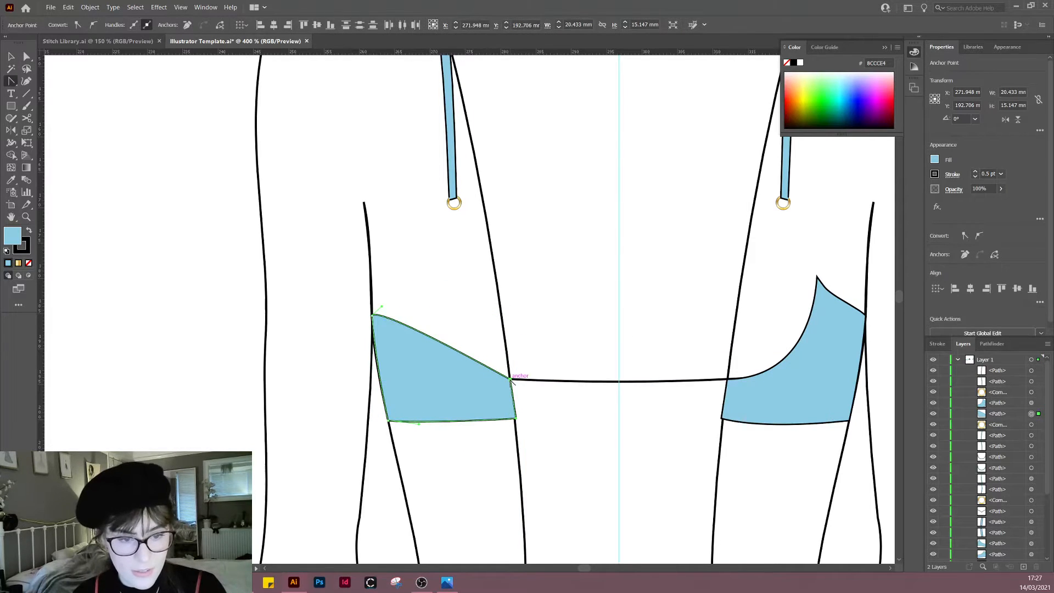
left_click(510, 379)
left_click(515, 419)
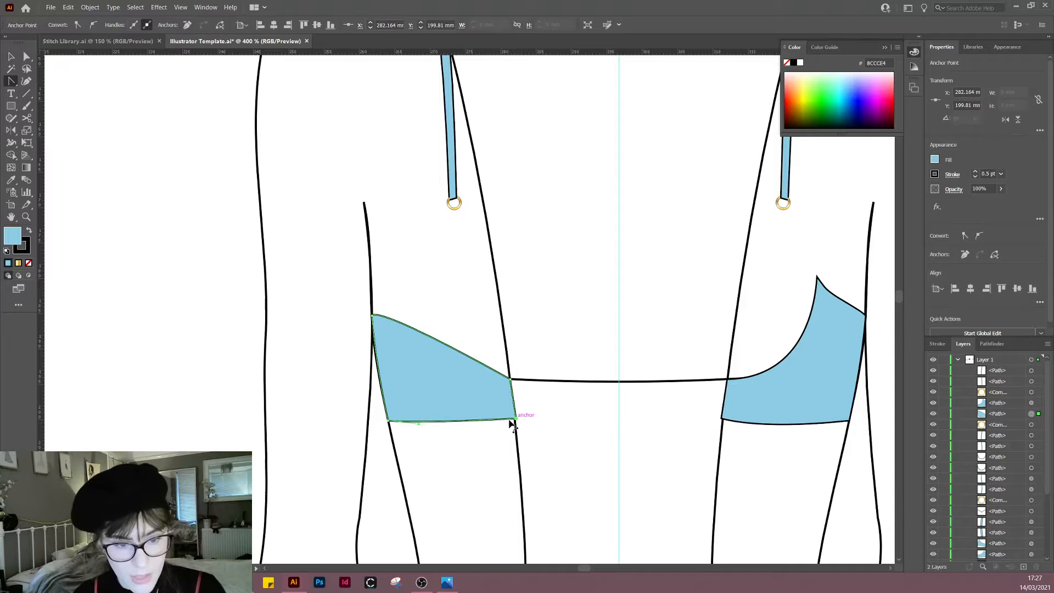
left_click(430, 340)
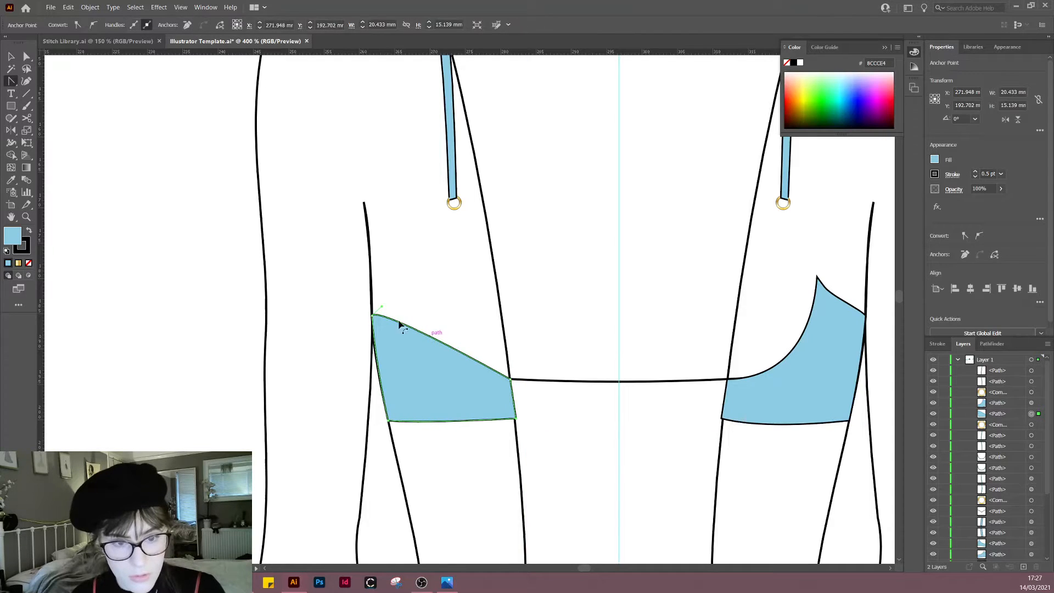
left_click(382, 309)
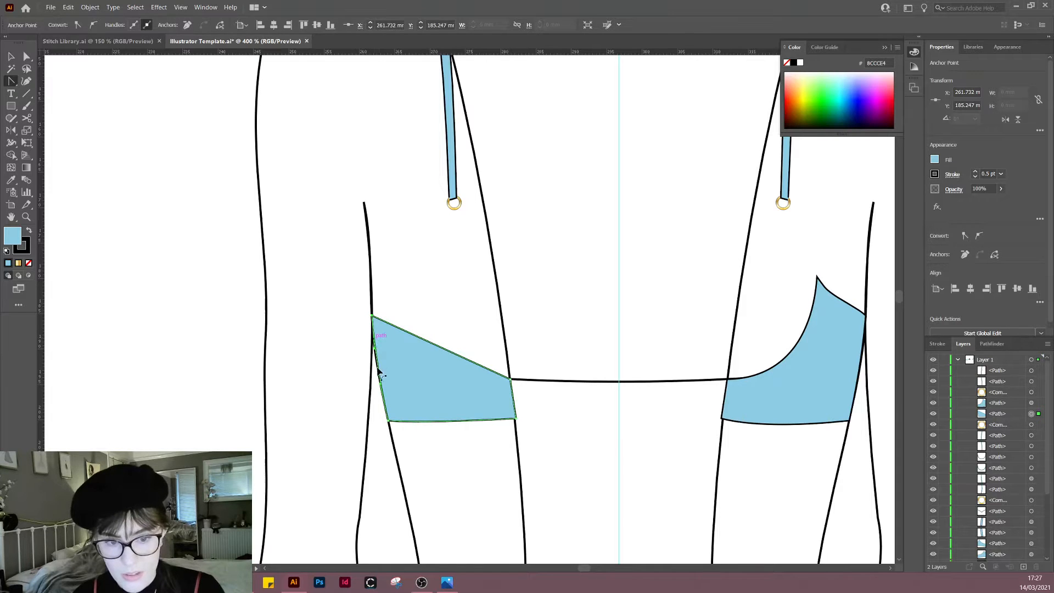
left_click(414, 424)
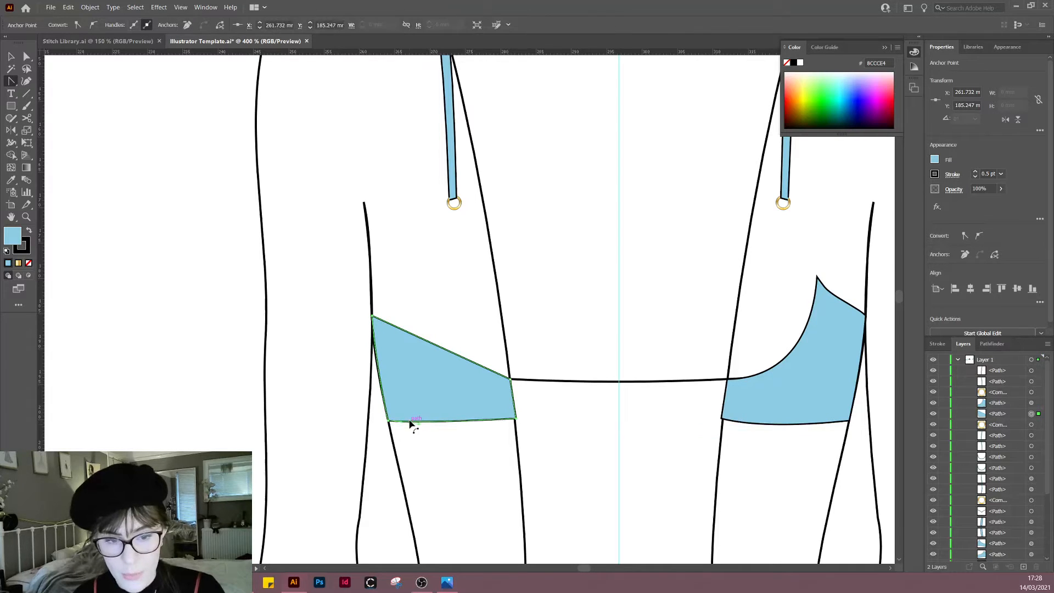
left_click(416, 424)
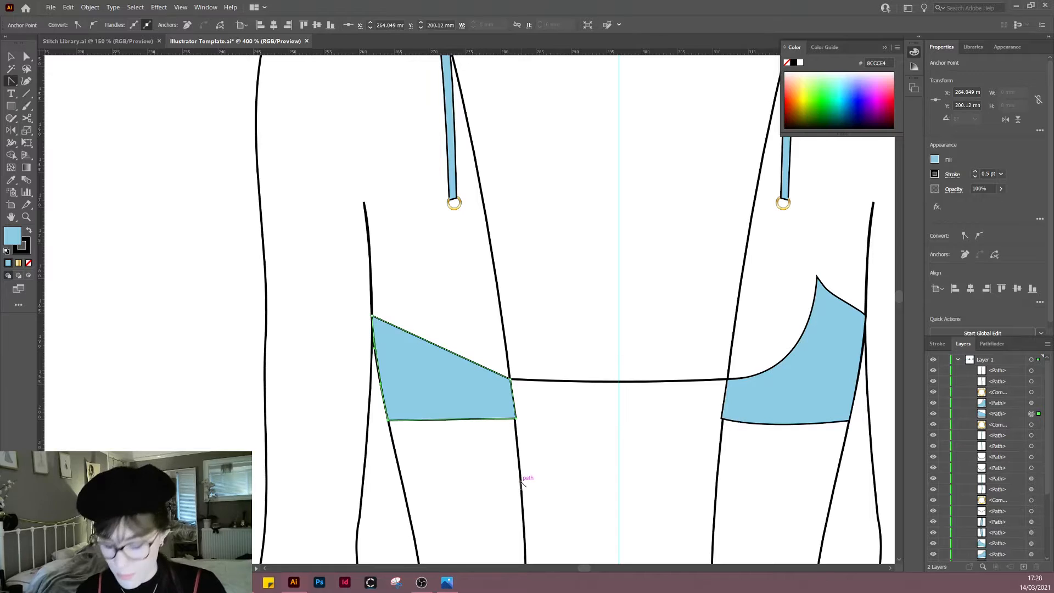
key("v")
left_click(568, 465)
Step: Delete the unedited right side panel from the back view
left_click_drag(582, 475, 528, 467)
scroll(529, 467, "down", 1)
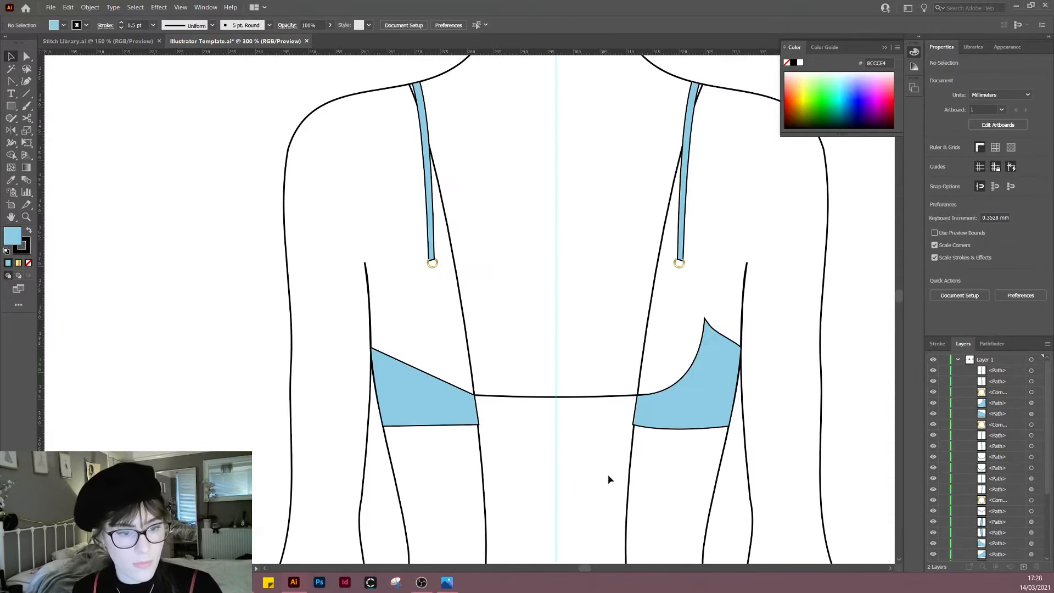
left_click_drag(608, 477, 703, 386)
key("Delete")
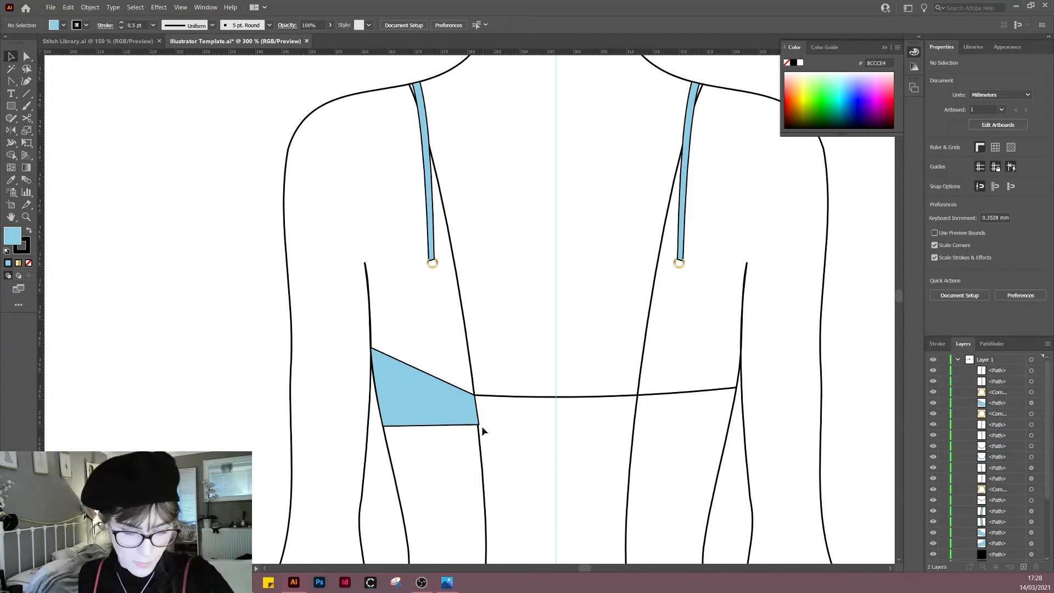
Step: Move the left back panel's upper and lower inner corners to the centre-back guide, leaving a short vertical edge there
key("a")
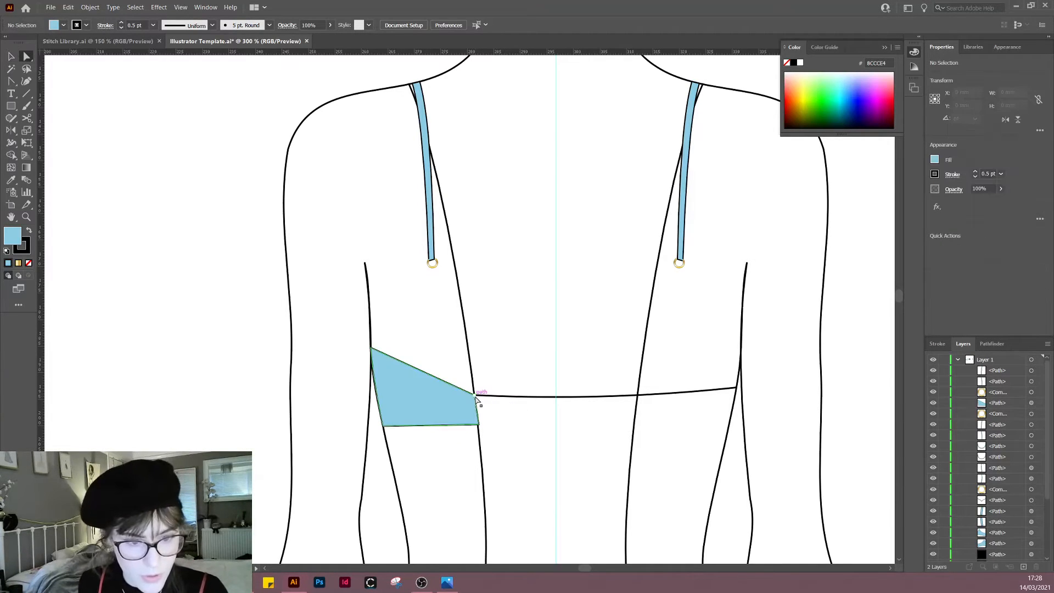
left_click_drag(476, 394, 555, 406)
left_click_drag(479, 427, 556, 430)
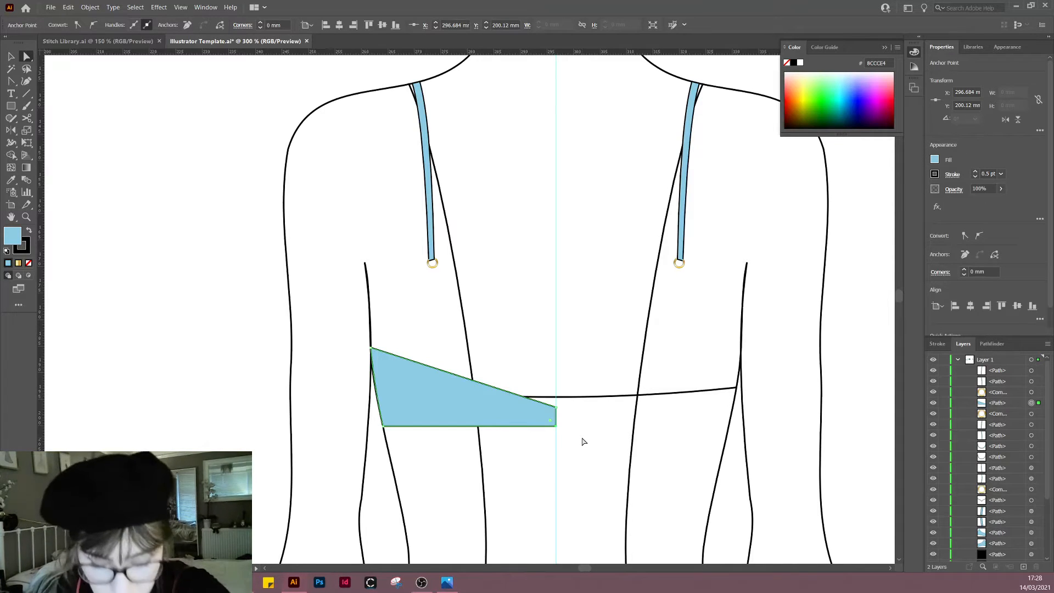
Step: Bend the left back panel's upper edge into a shallow concave curve and give its lower edge a very slight curve
key("shift+c")
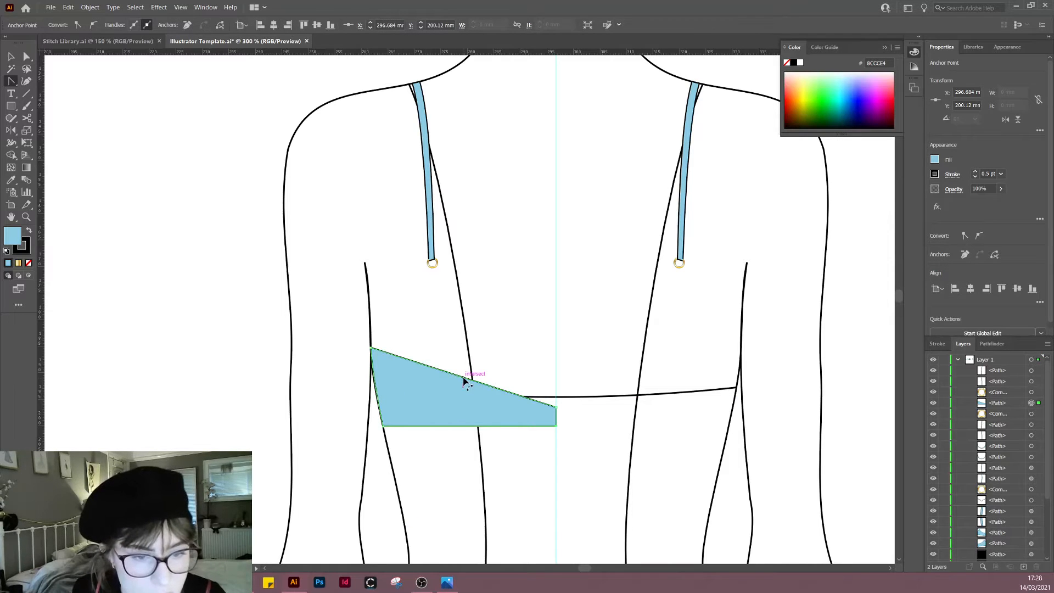
left_click_drag(464, 380, 464, 387)
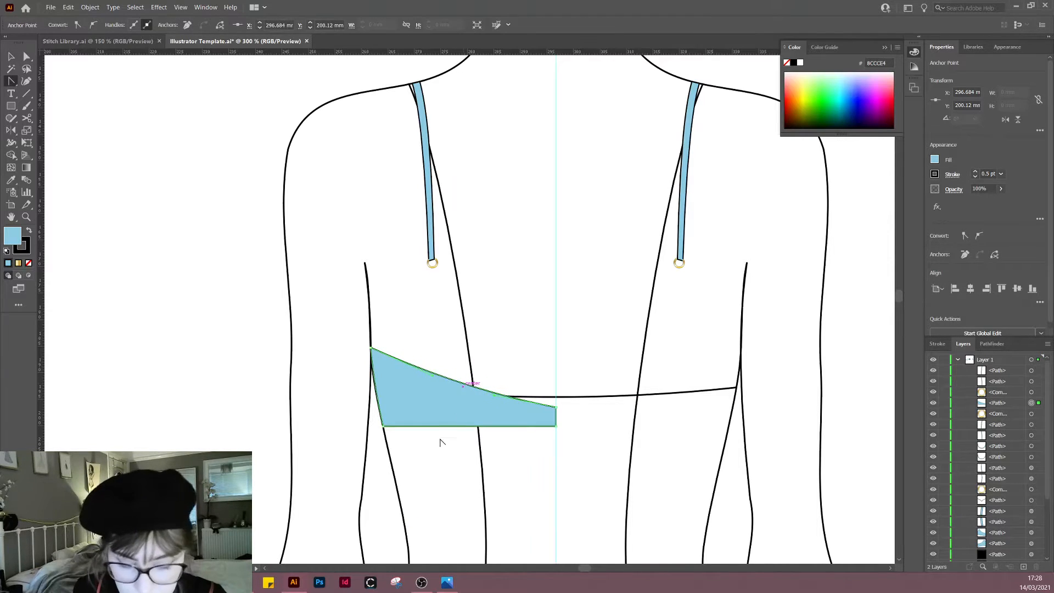
scroll(476, 434, "up", 2)
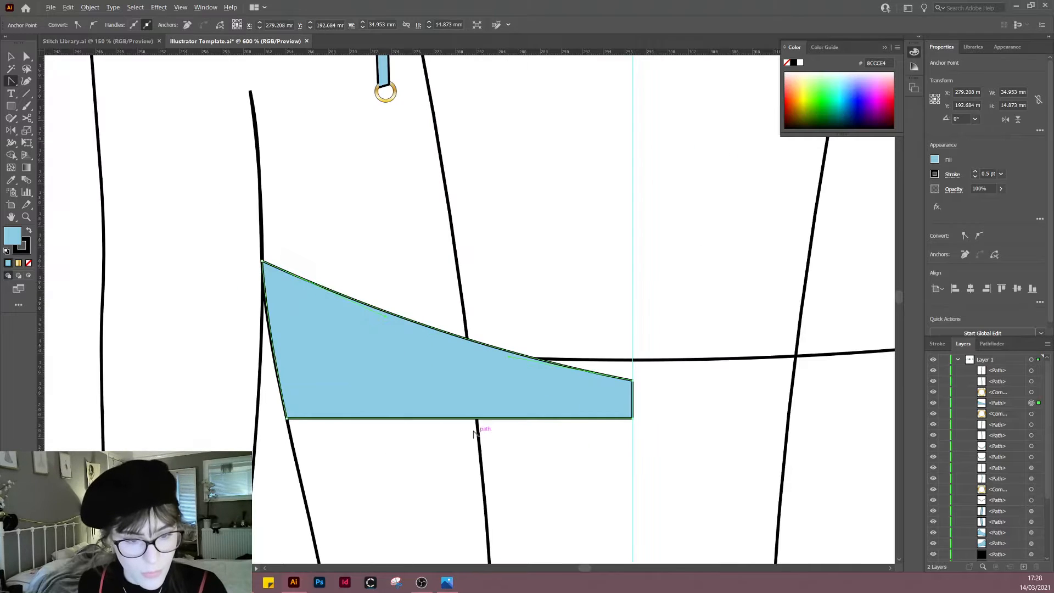
left_click(476, 419)
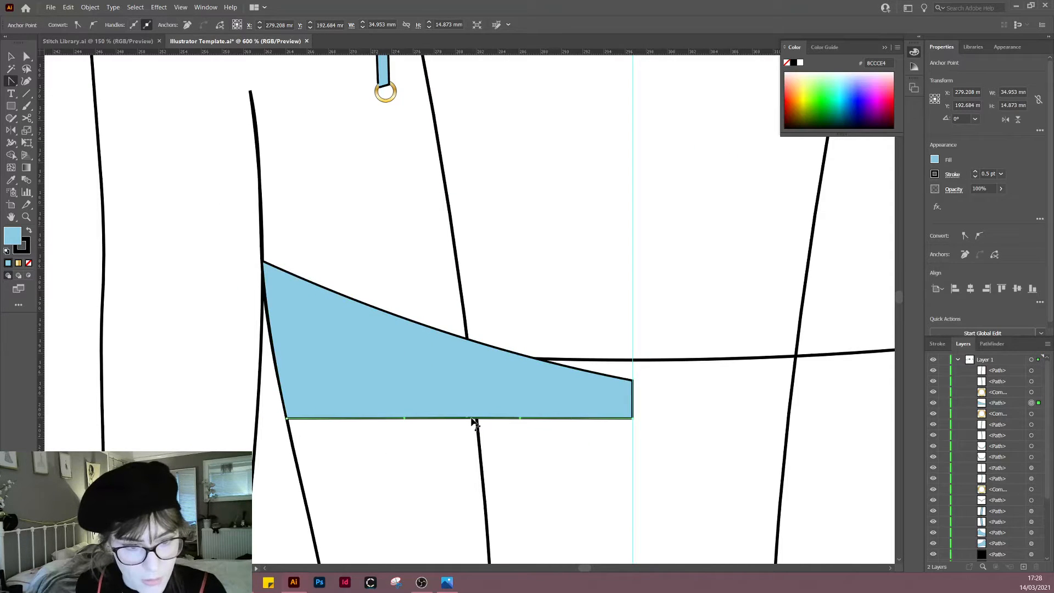
left_click_drag(471, 419, 514, 418)
key("a")
left_click(532, 483)
left_click_drag(589, 484, 524, 476)
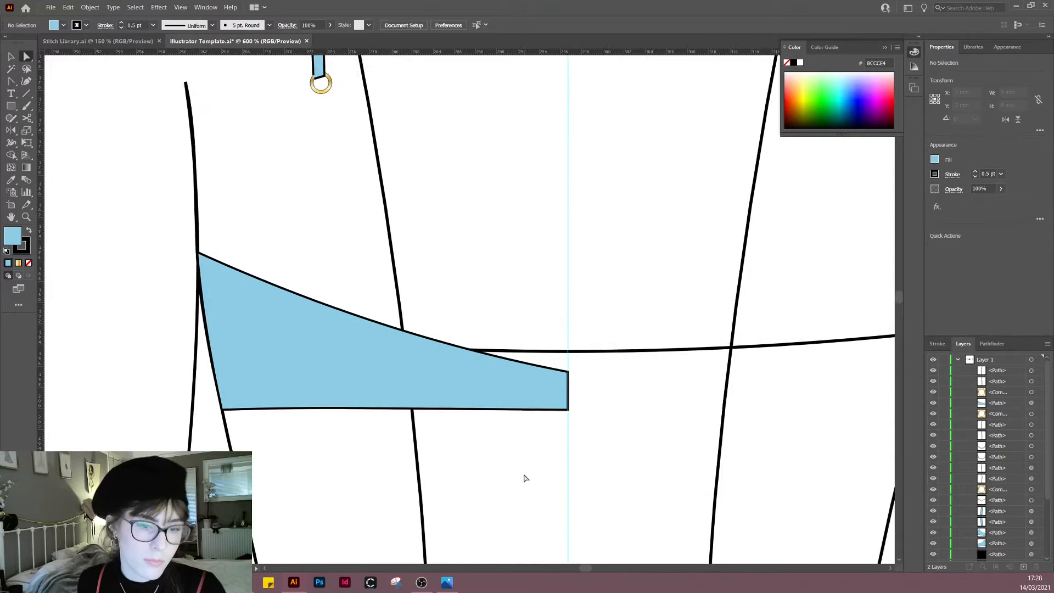
scroll(525, 478, "down", 2)
scroll(527, 484, "right", 1)
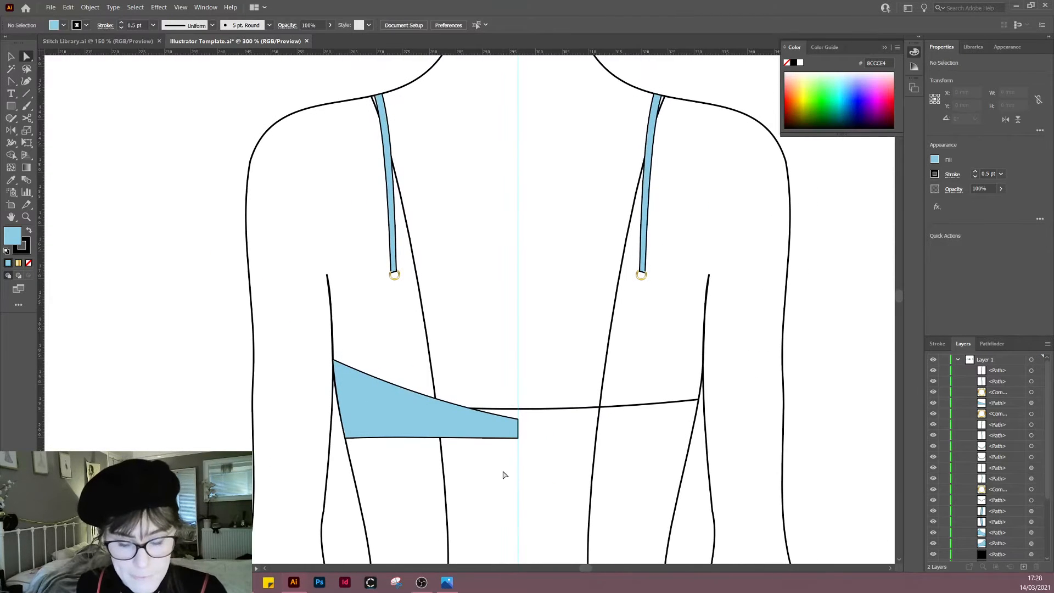
Step: Draw a slanted seam line about 18 mm long across the left back panel, just inside its outer side edge
key("p")
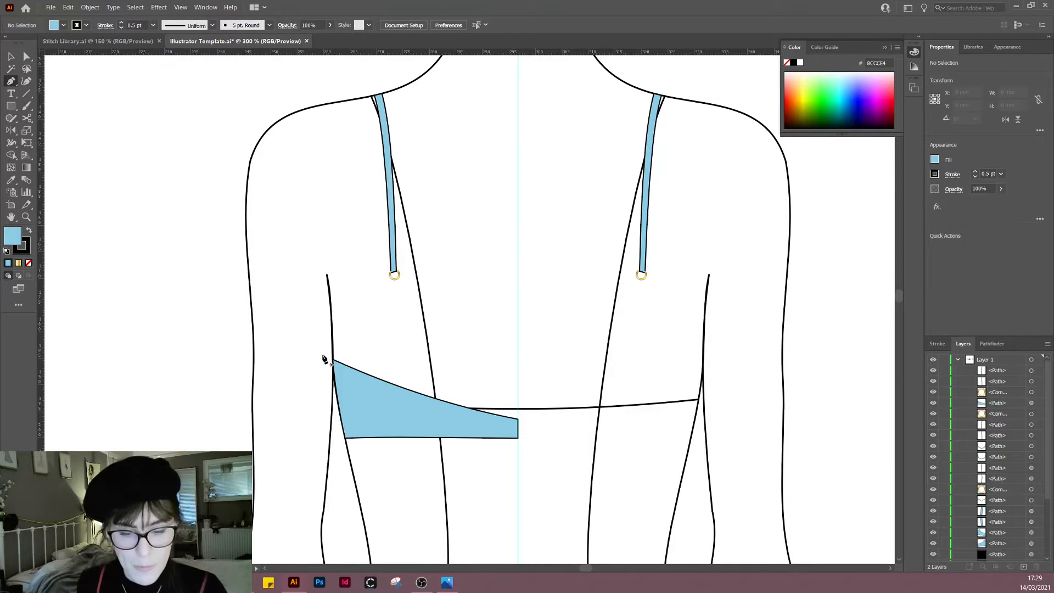
left_click(337, 349)
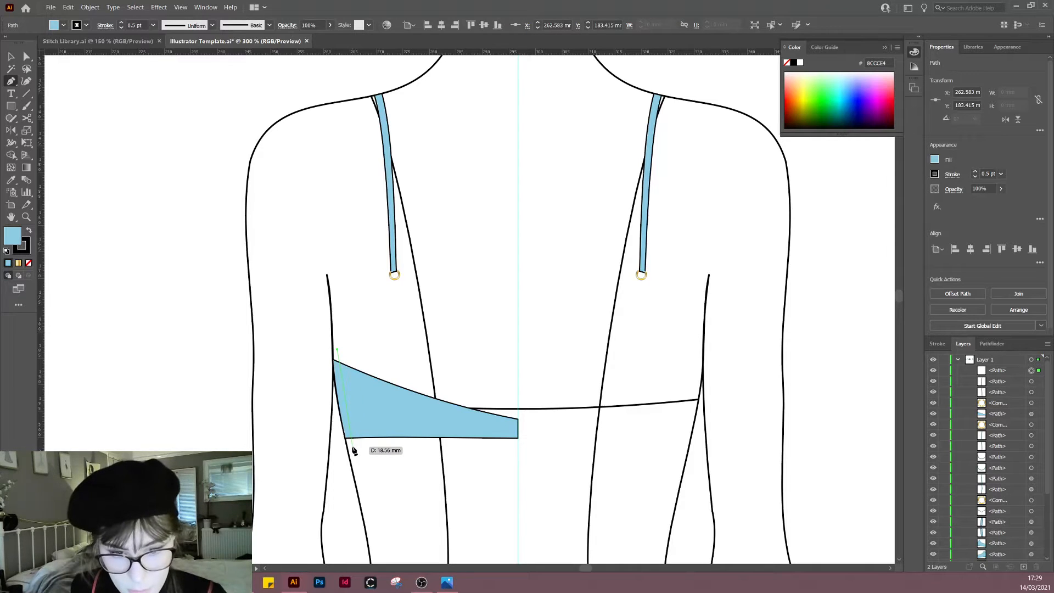
left_click(355, 450)
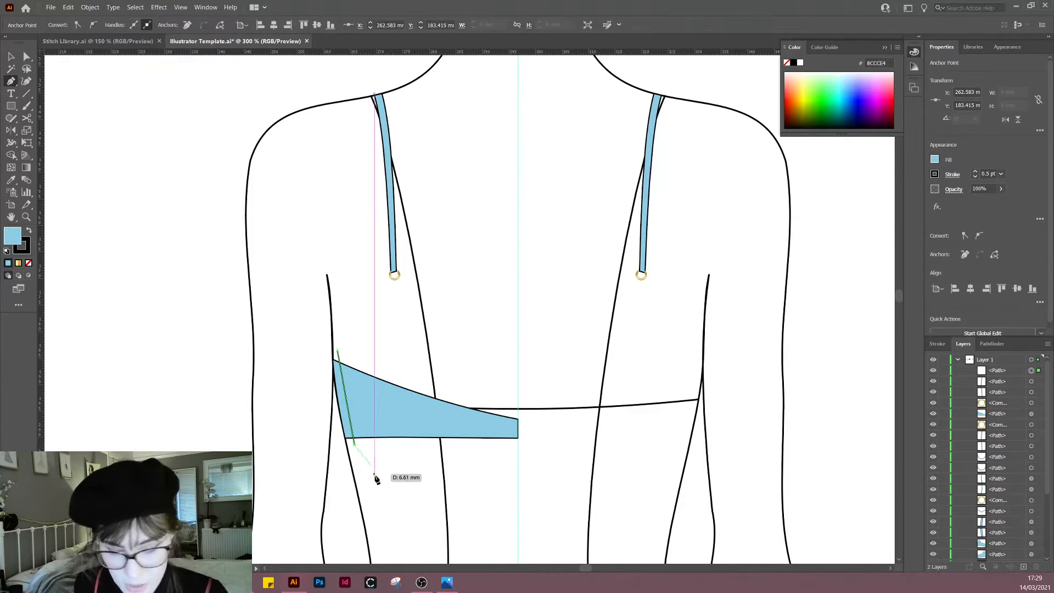
key("v")
left_click(393, 494)
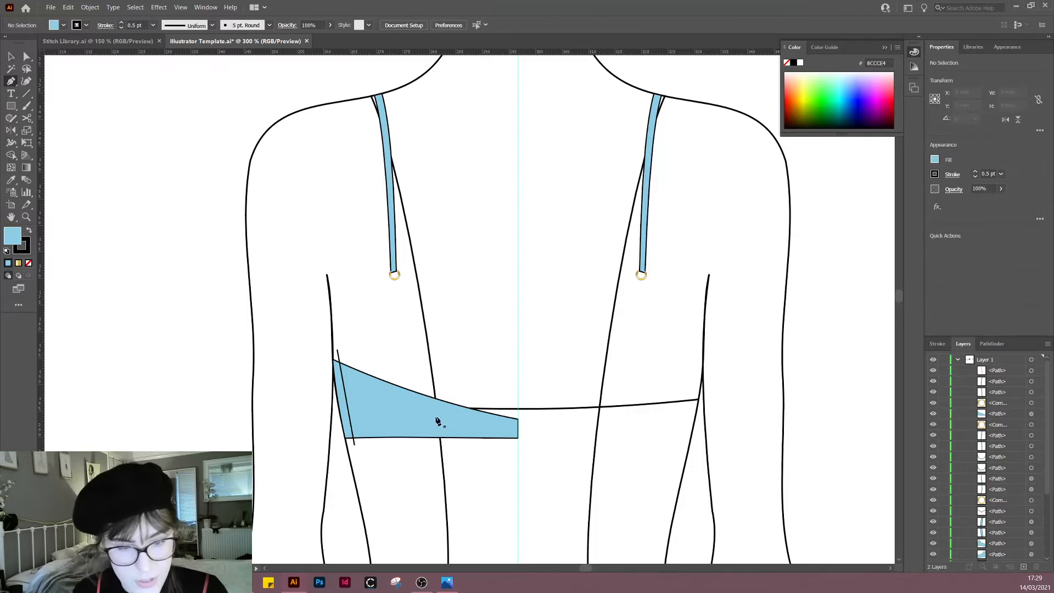
Step: Draw a second seam line about 13 mm long across the left back panel, following the body template's princess line
key("p")
left_click(434, 384)
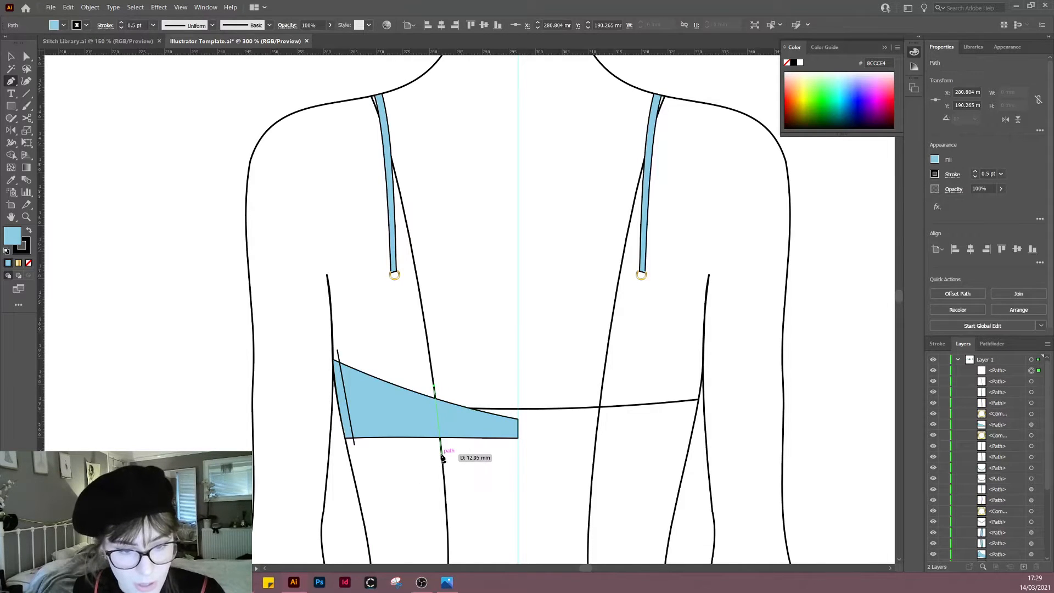
left_click(440, 455)
key("v")
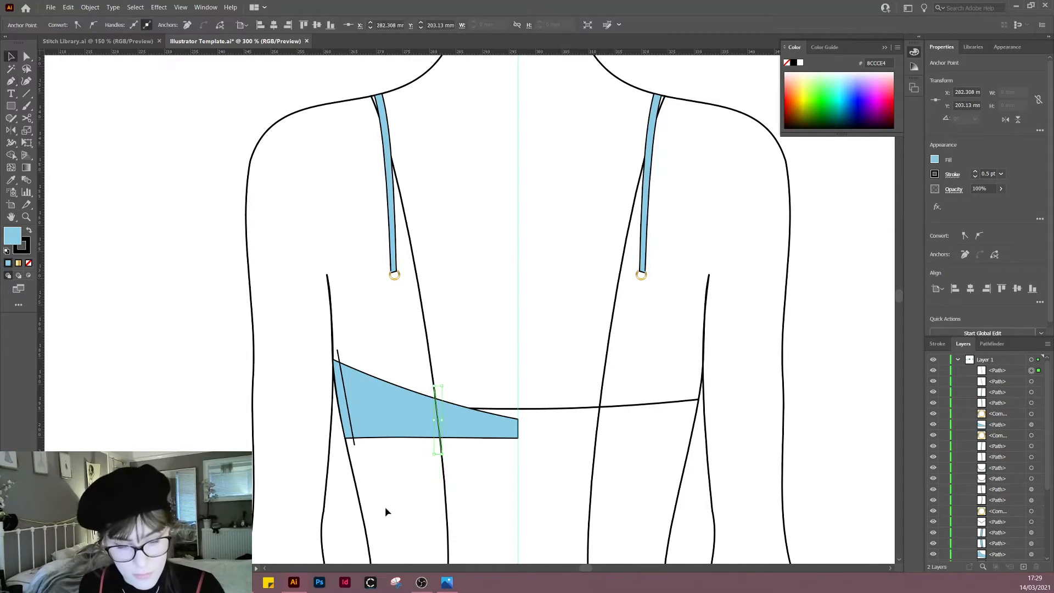
left_click(386, 514)
Step: Divide the left back panel along both seam lines with Pathfinder and ungroup the resulting pieces
left_click_drag(360, 504, 545, 352)
left_click(993, 344)
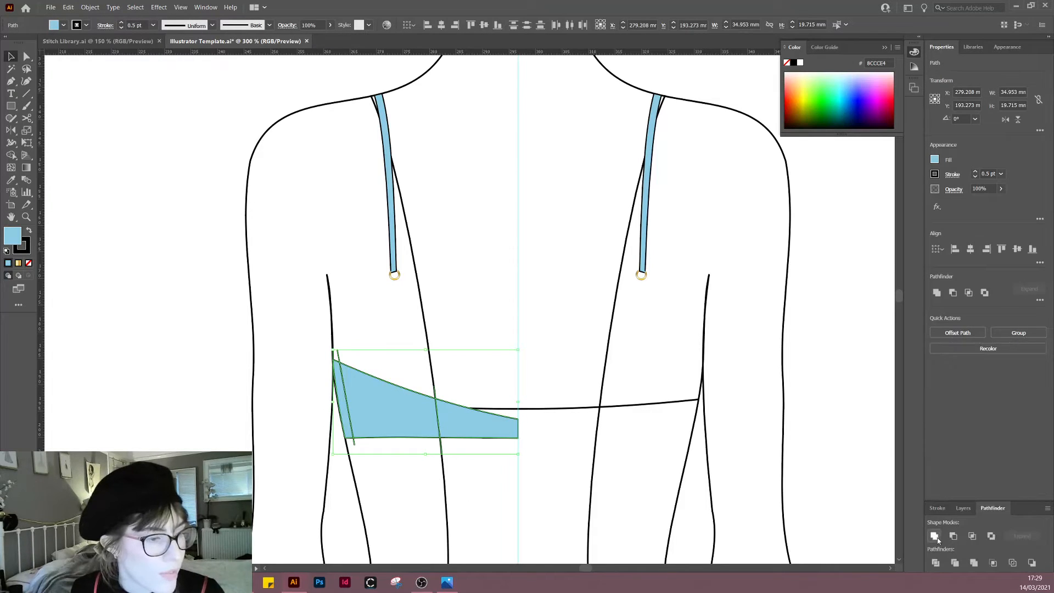
left_click(936, 563)
right_click(494, 330)
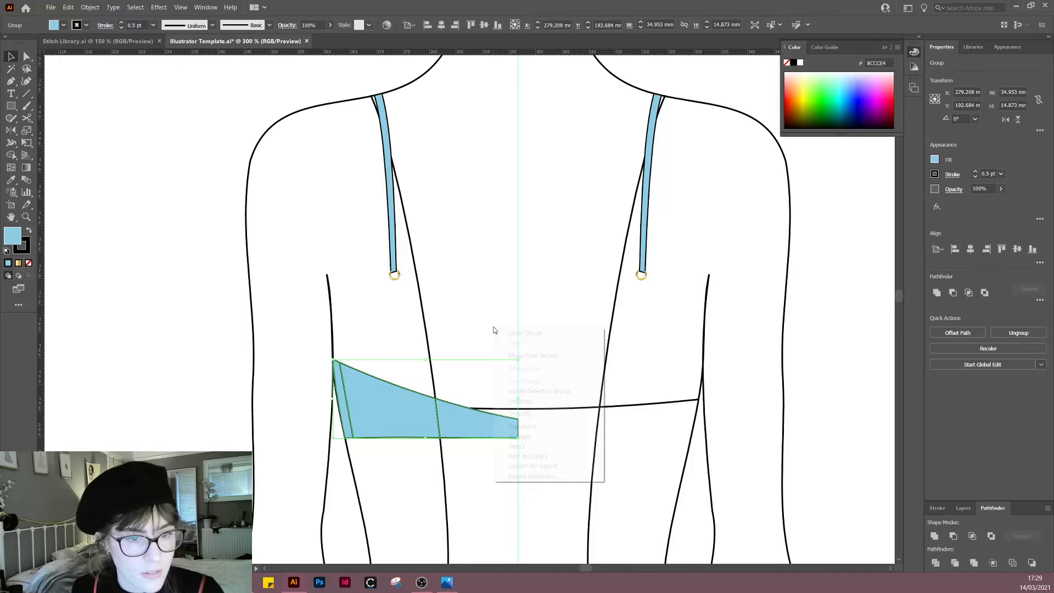
left_click(527, 401)
left_click(370, 400)
left_click(450, 438)
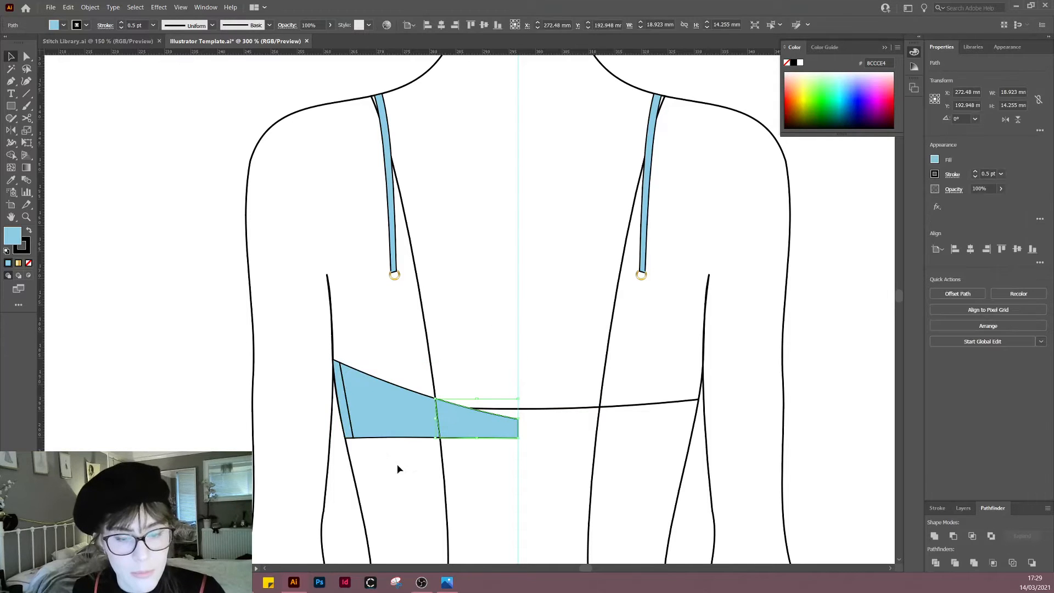
Step: Set the overall opacity of the left back band's middle panel to 50%
scroll(378, 440, "up", 2)
left_click_drag(389, 472, 462, 470)
left_click(486, 391)
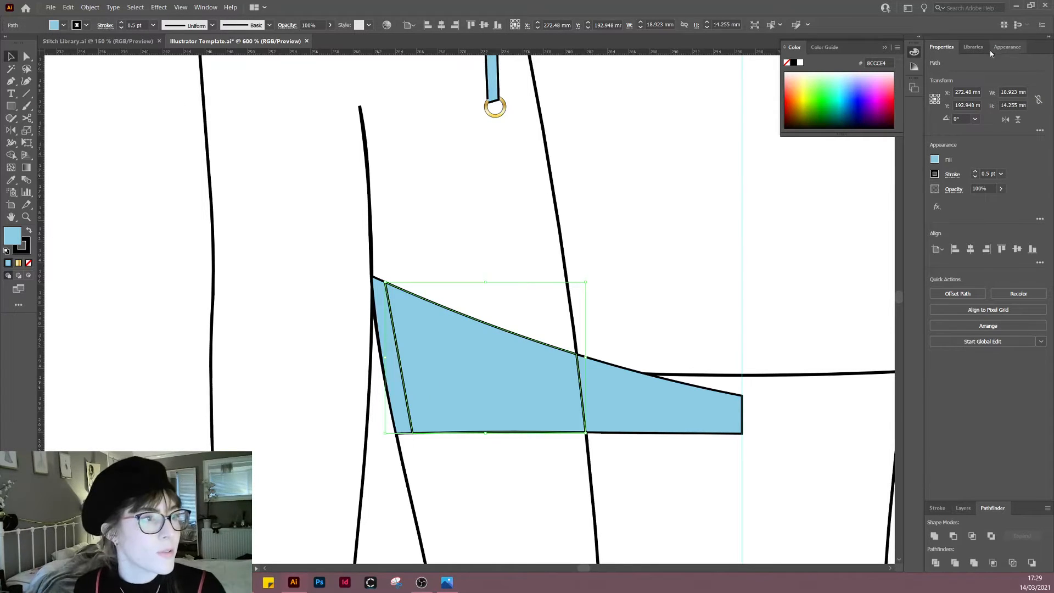
left_click(1007, 46)
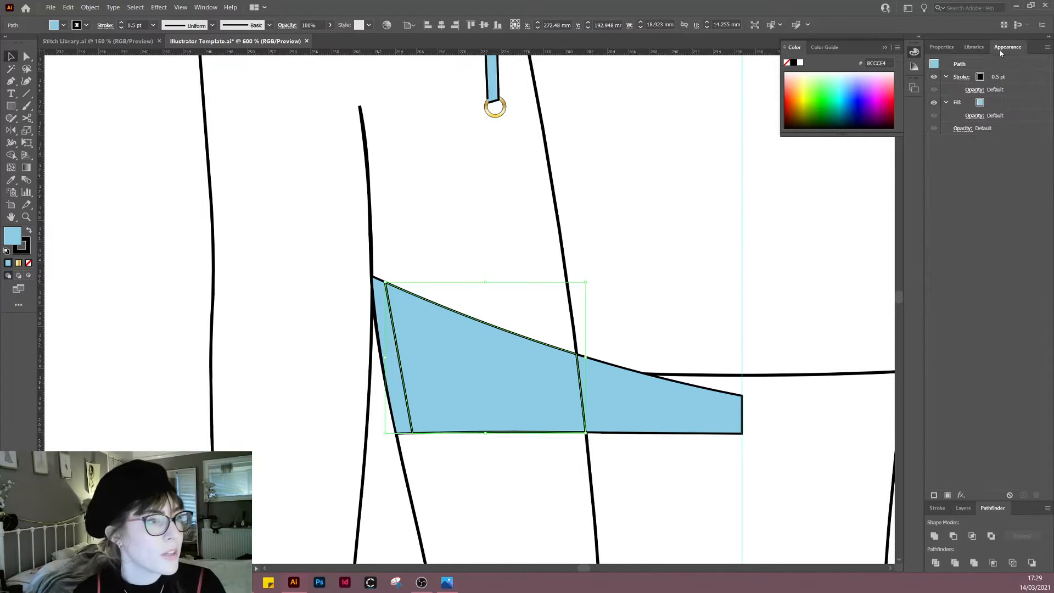
left_click(946, 103)
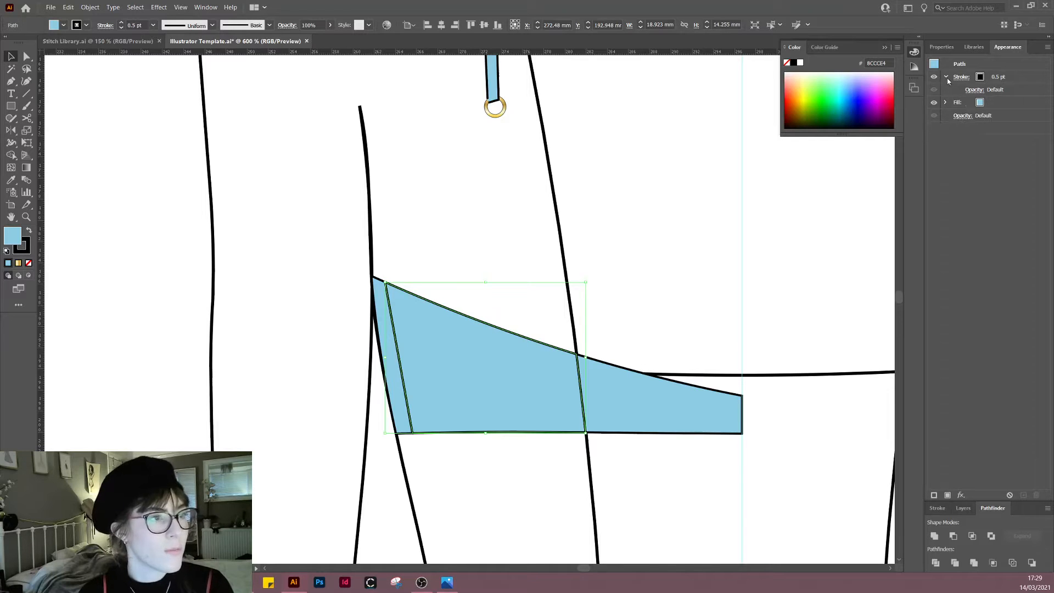
left_click(946, 78)
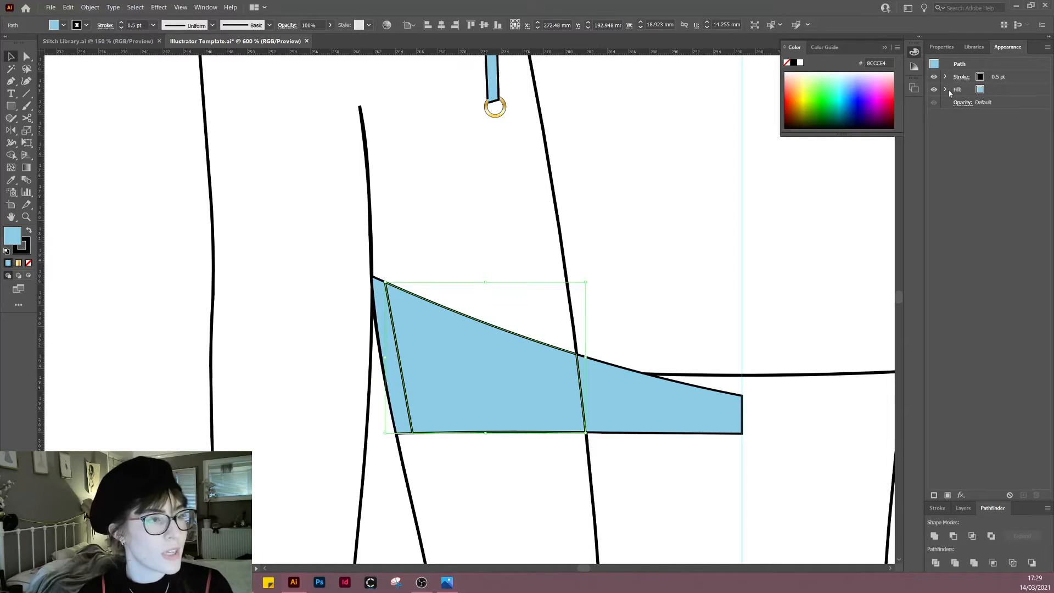
left_click(962, 104)
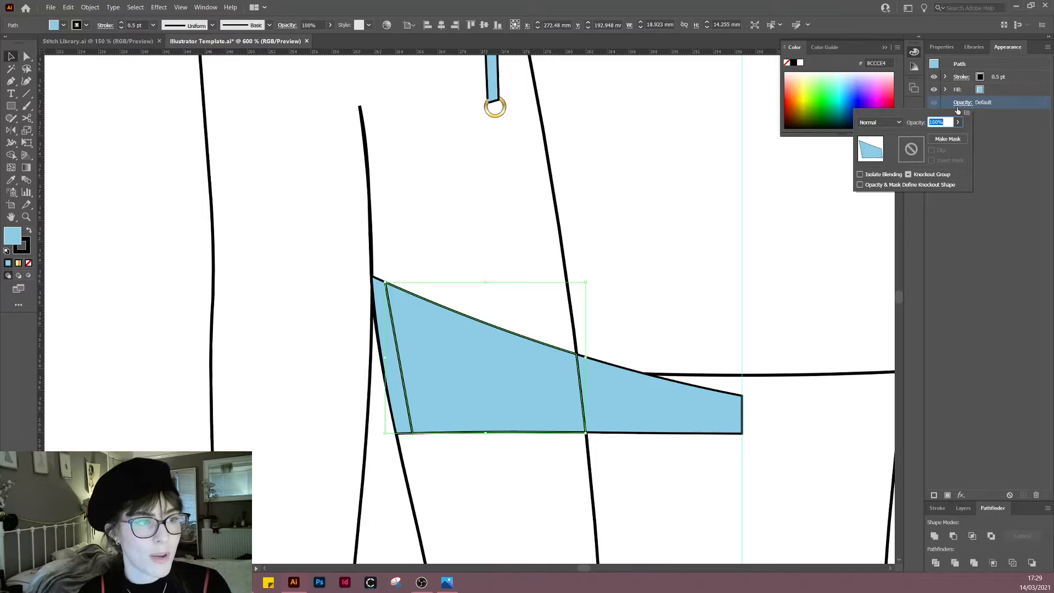
type("50")
key("Return")
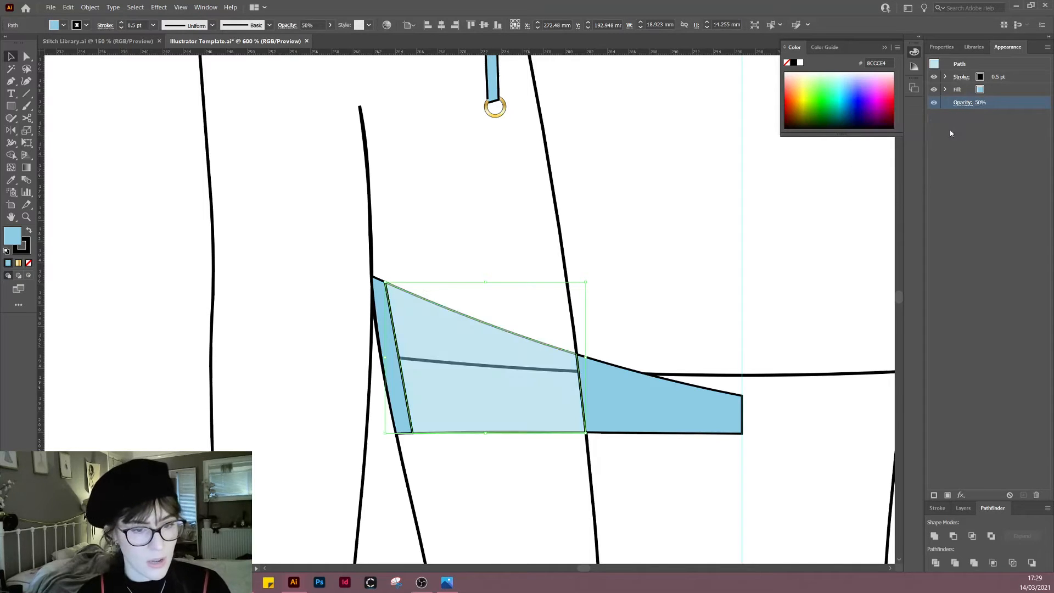
Step: Restore the middle back panel's overall opacity to 100%
left_click(632, 315)
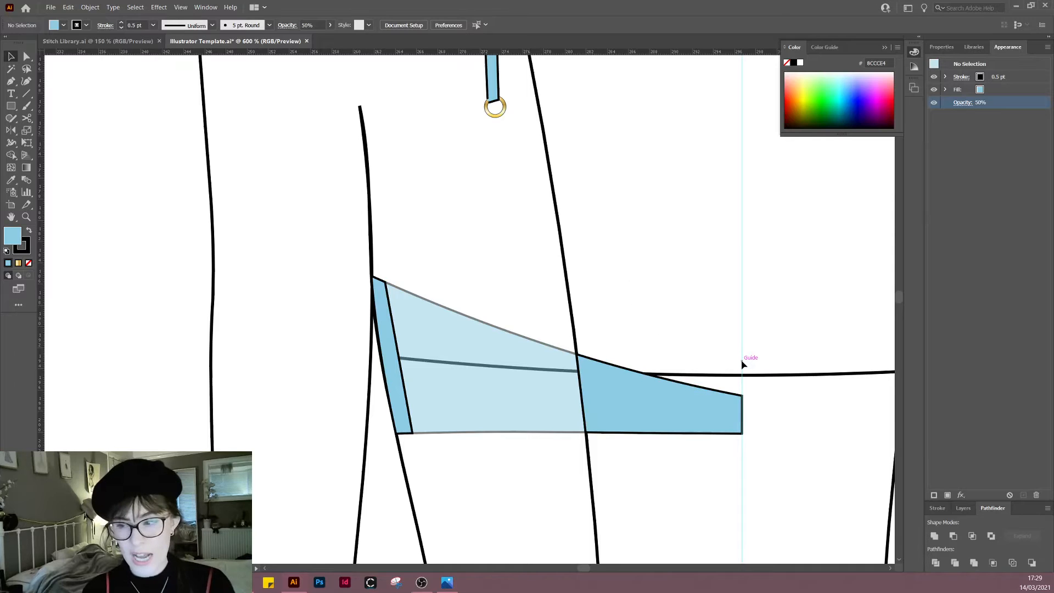
left_click(509, 405)
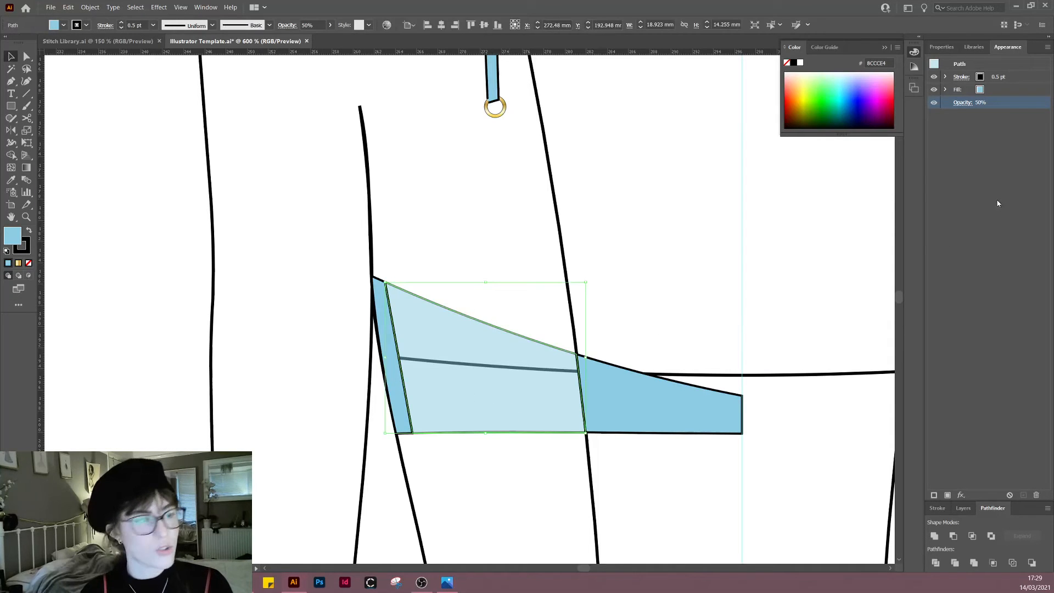
left_click(961, 109)
type("1")
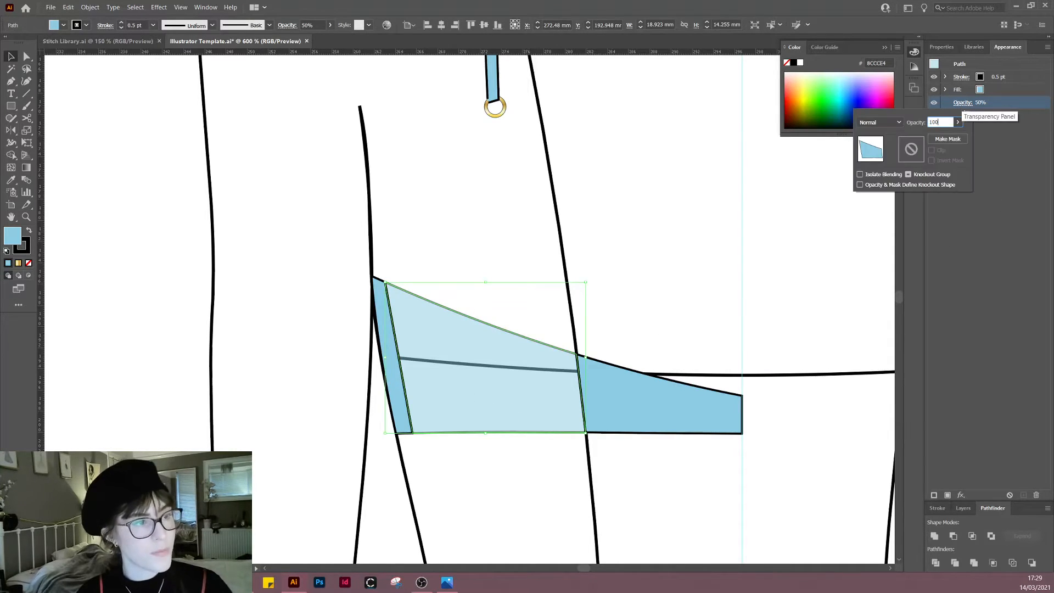
type("00")
key("Return")
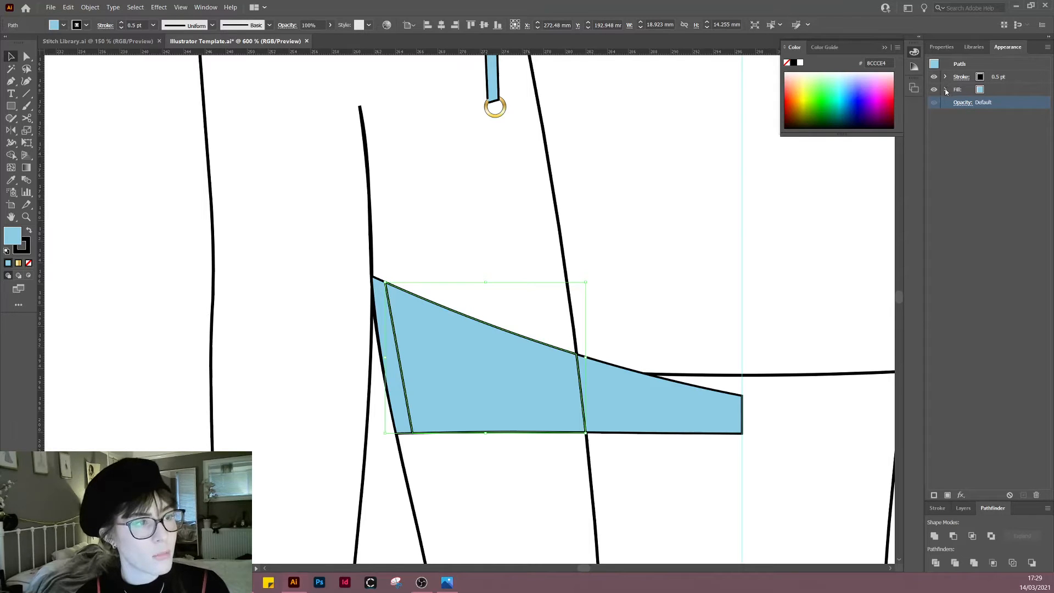
Step: Set only the fill opacity of the left back band's middle panel to 70%, leaving its stroke opacity at default
left_click(946, 90)
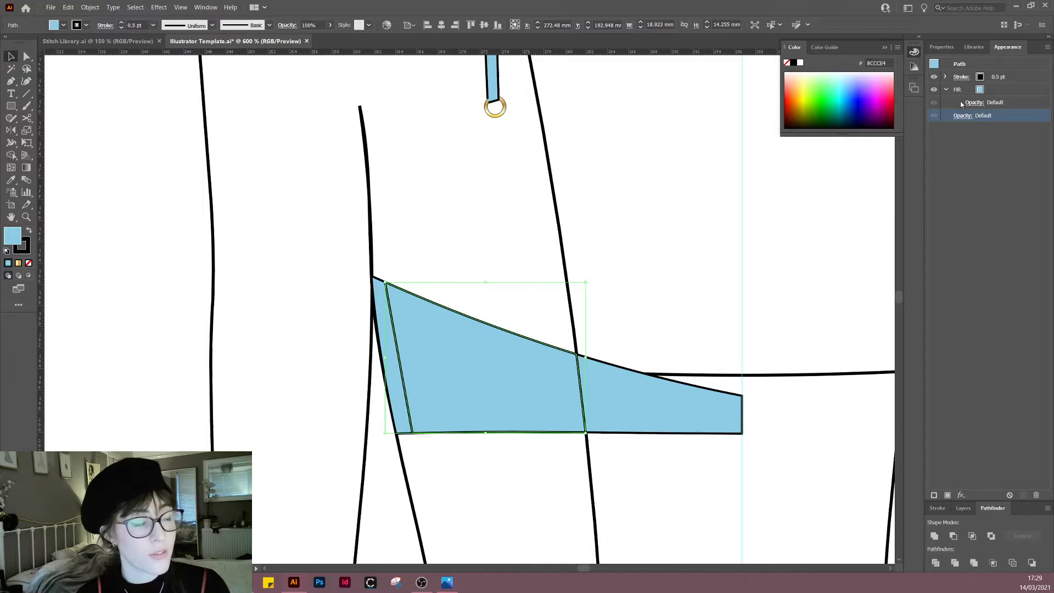
left_click(946, 77)
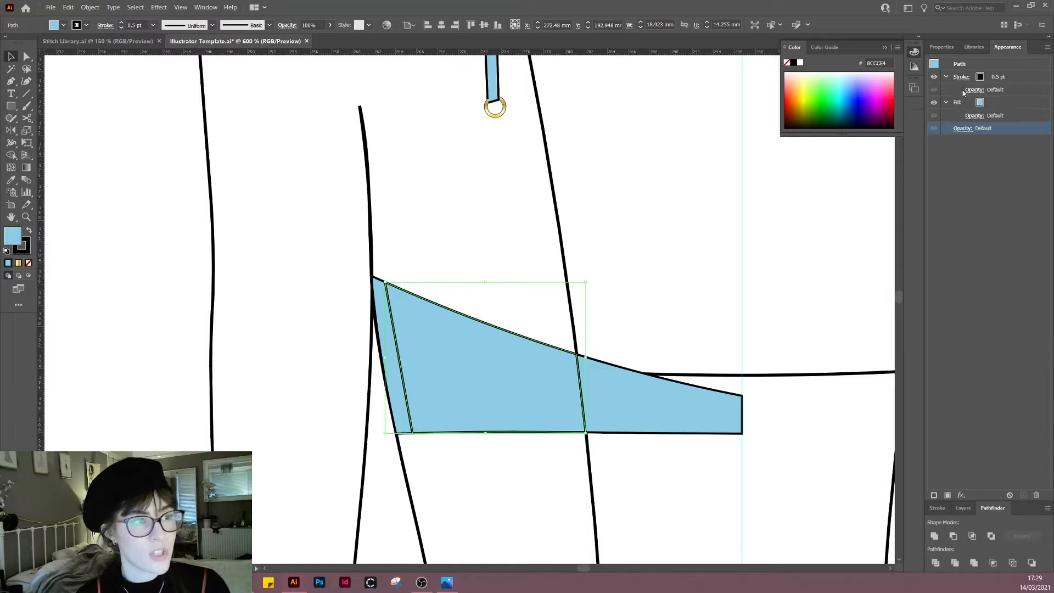
left_click(973, 116)
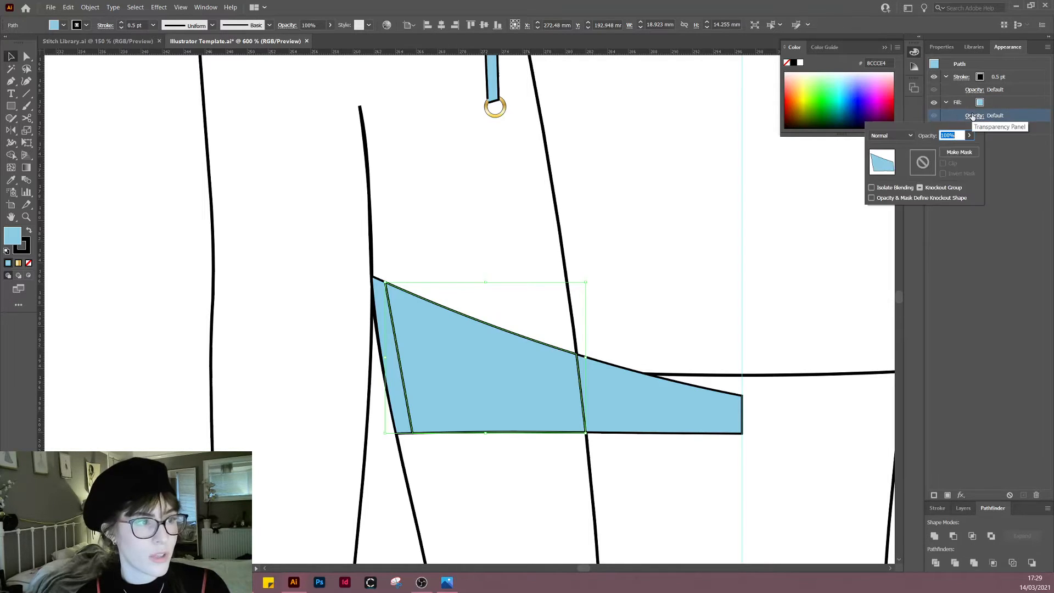
type("7")
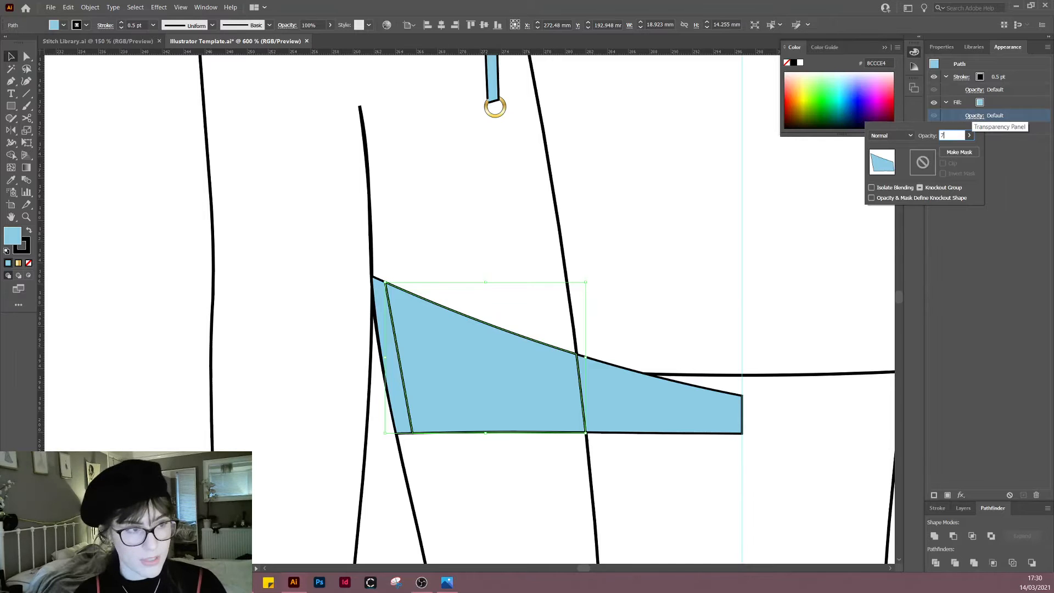
type("0")
key("Return")
left_click(671, 255)
Step: Draw a closed strip about 1 mm wide over the left back band's side seam, from the top edge to the bottom edge
scroll(637, 266, "right", 2)
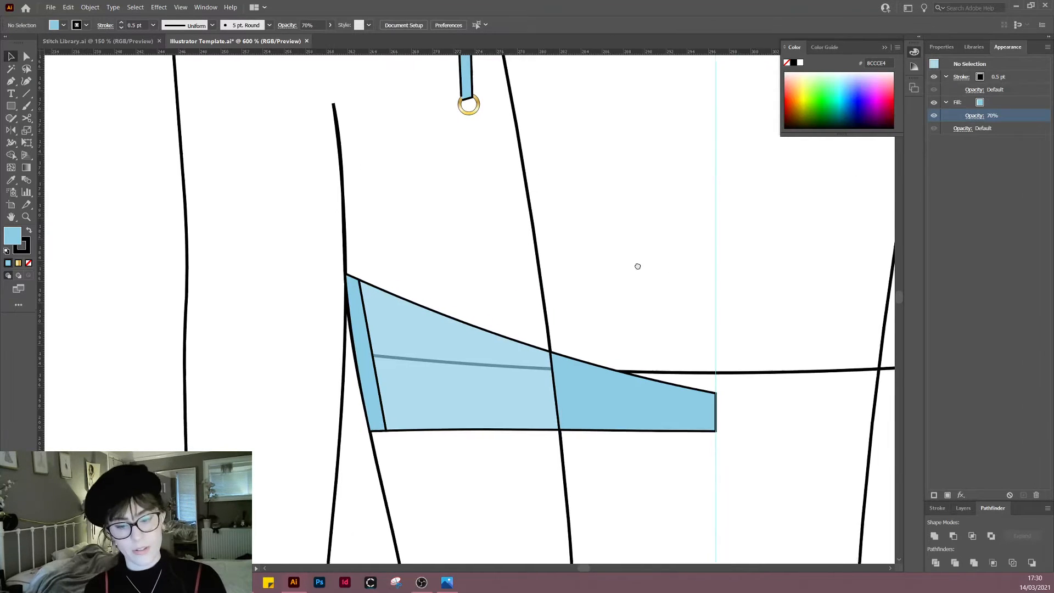
scroll(638, 266, "right", 1)
scroll(528, 275, "down", 1)
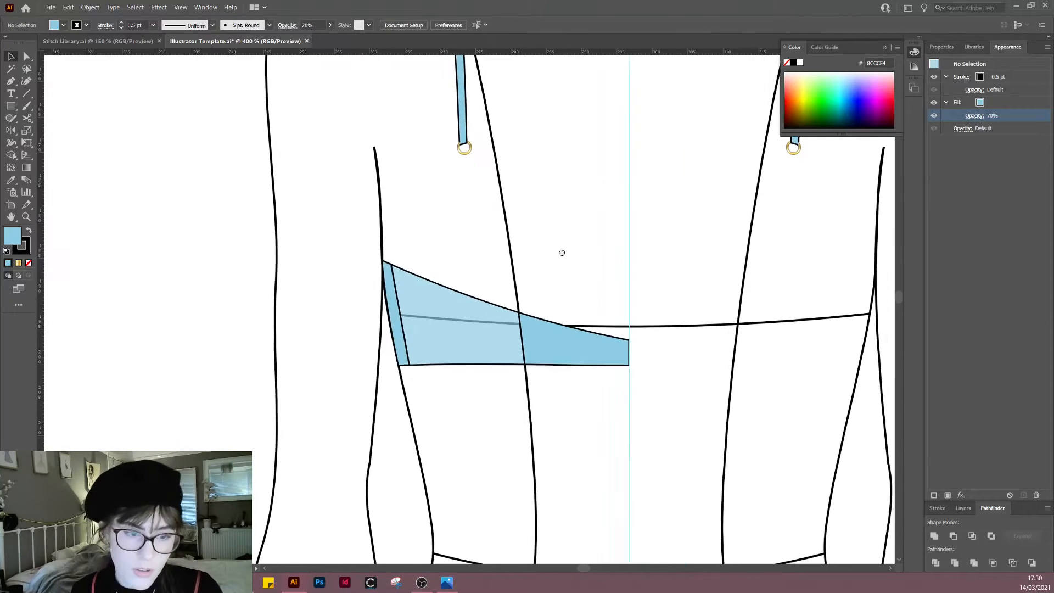
scroll(498, 409, "right", 2)
scroll(489, 401, "up", 1)
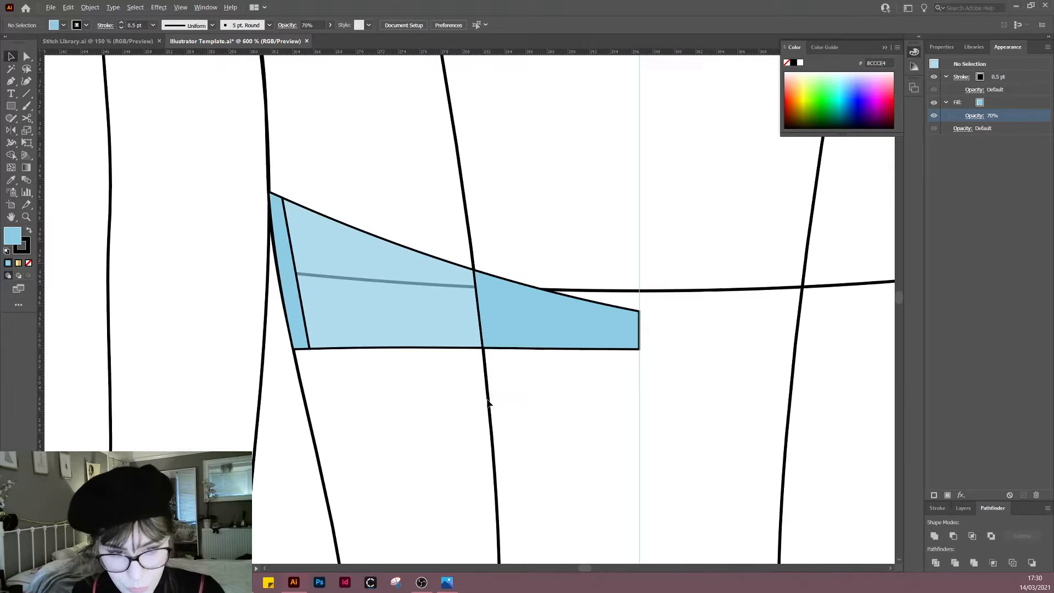
key("p")
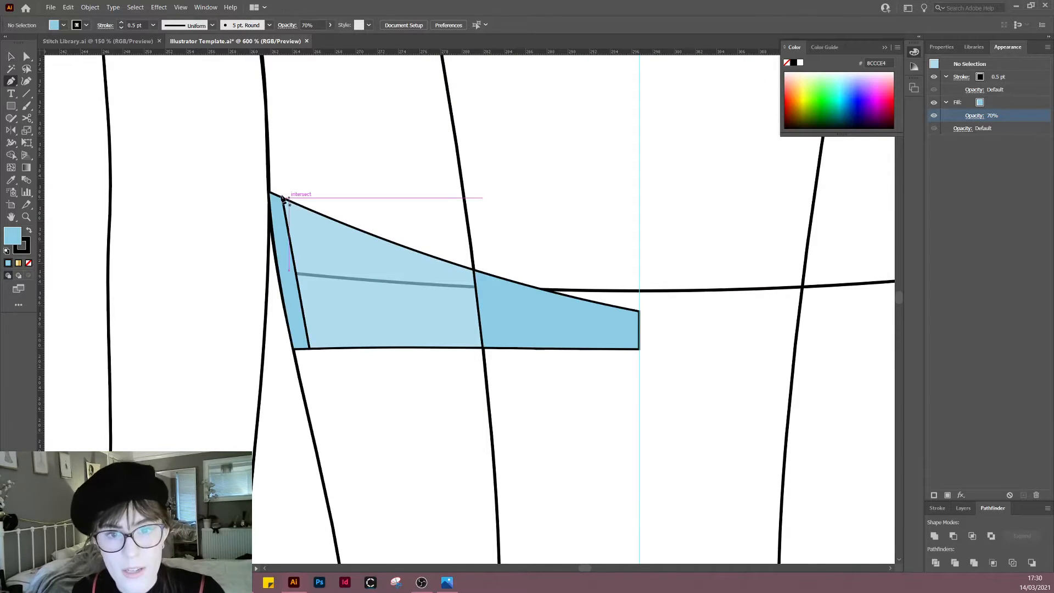
left_click(278, 199)
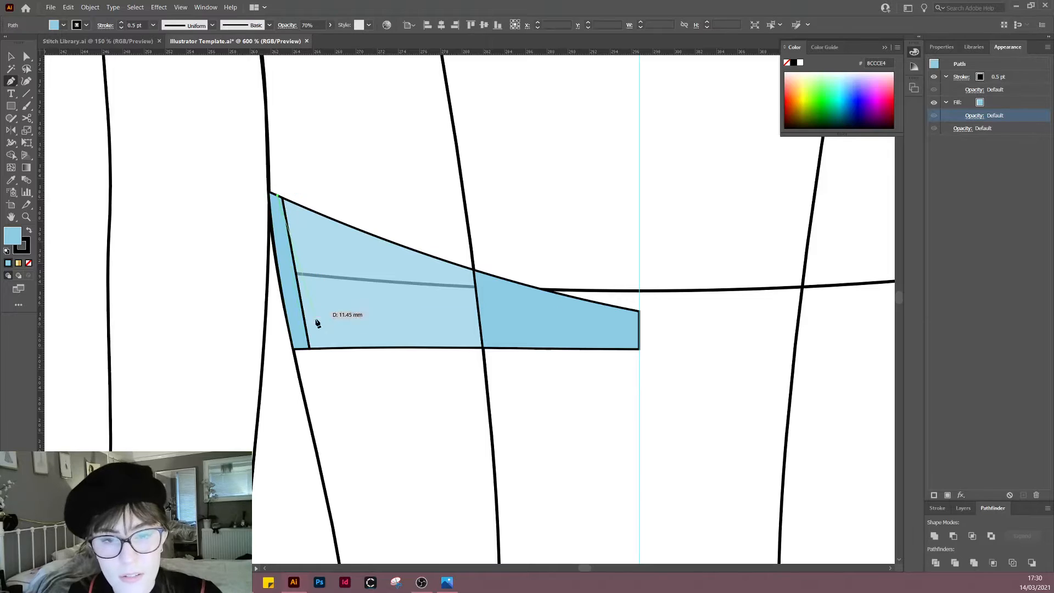
left_click(312, 349)
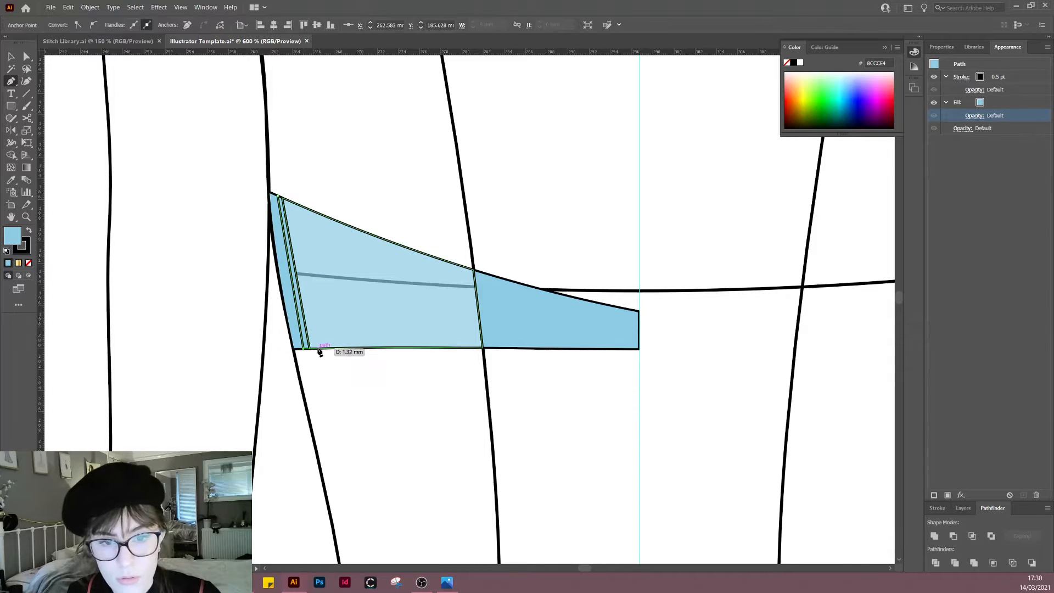
left_click(289, 200)
left_click(278, 196)
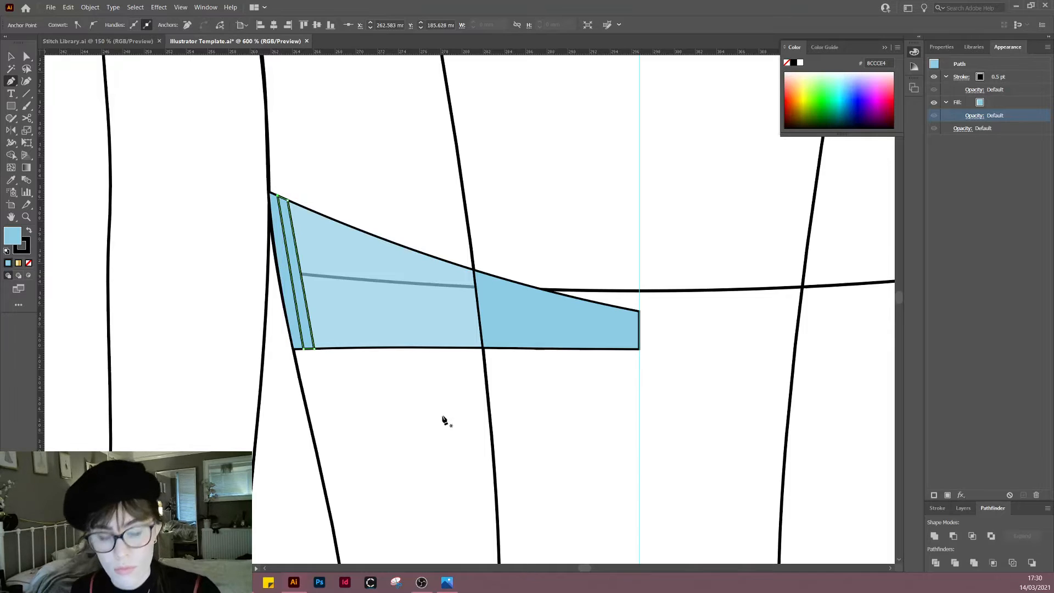
key("v")
left_click(443, 428)
Step: Draw a closed strip about 1 mm wide and 7 mm high over the band's princess-line seam, between the top and bottom edges
left_click_drag(524, 418, 456, 426)
key("p")
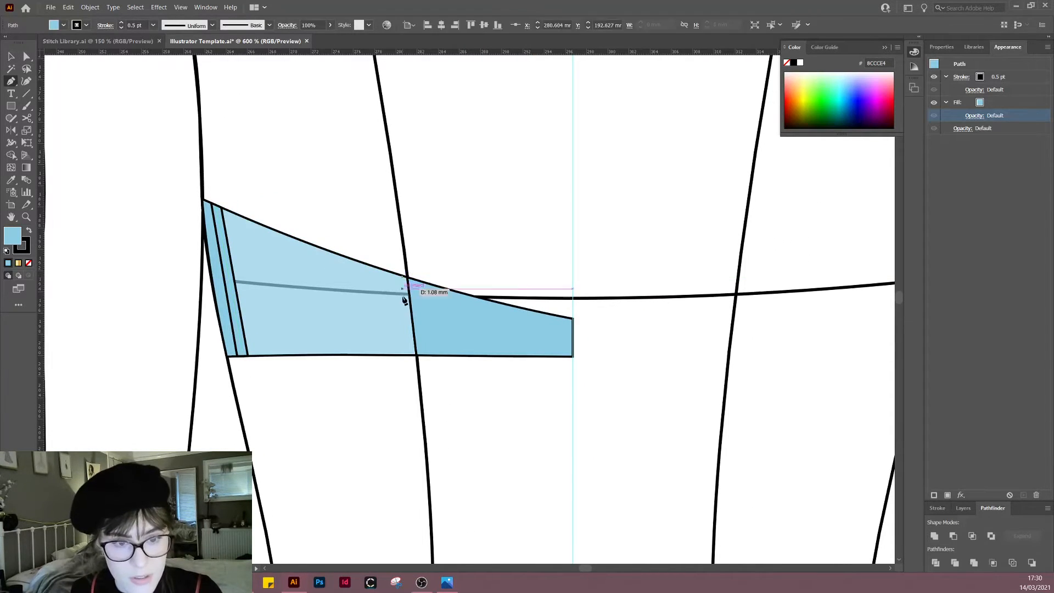
left_click(404, 279)
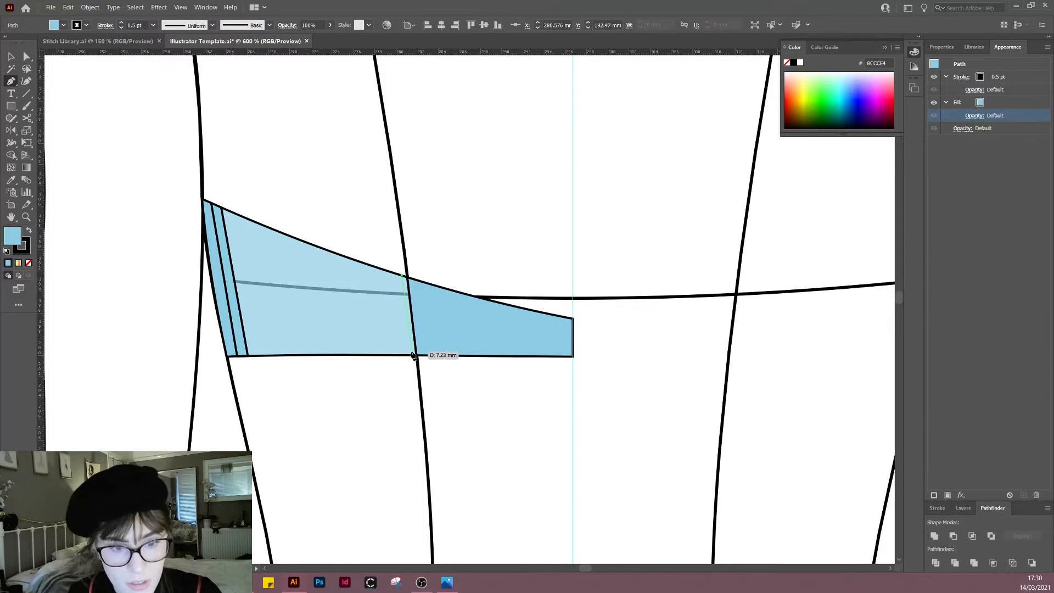
left_click(413, 355)
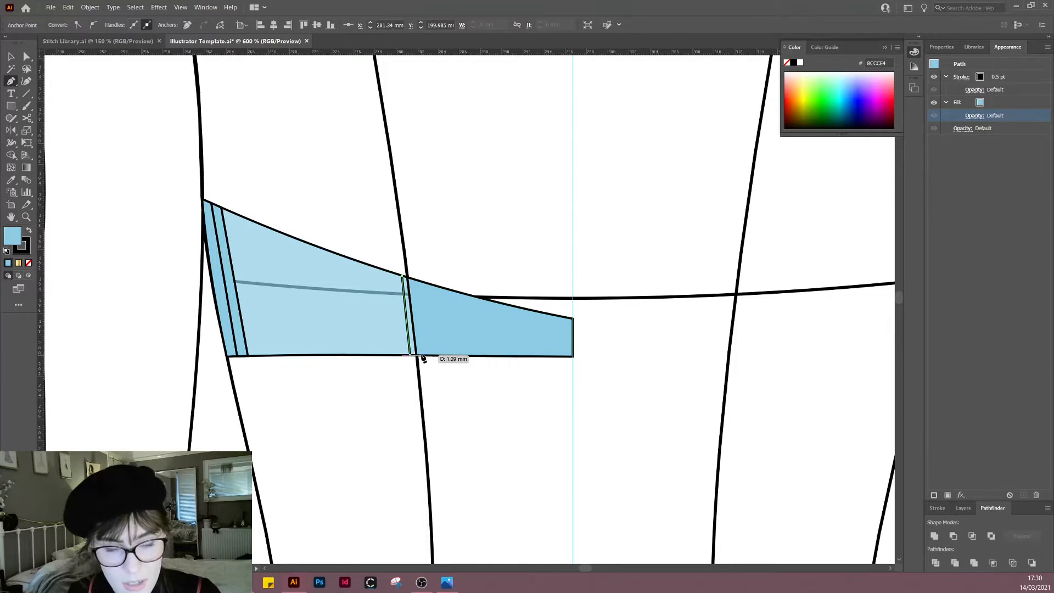
left_click(421, 357)
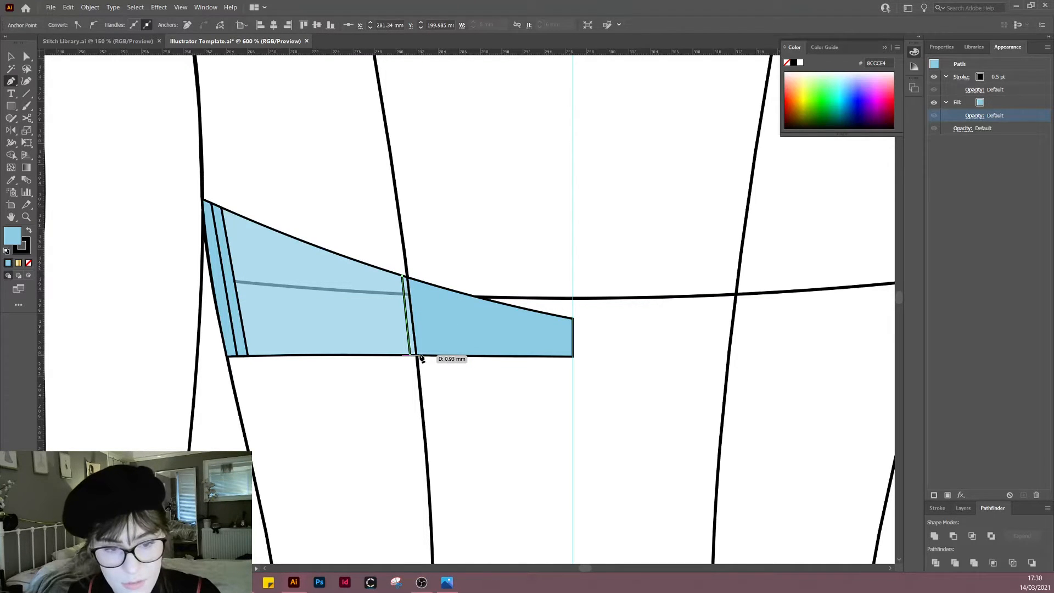
left_click(411, 278)
key("a")
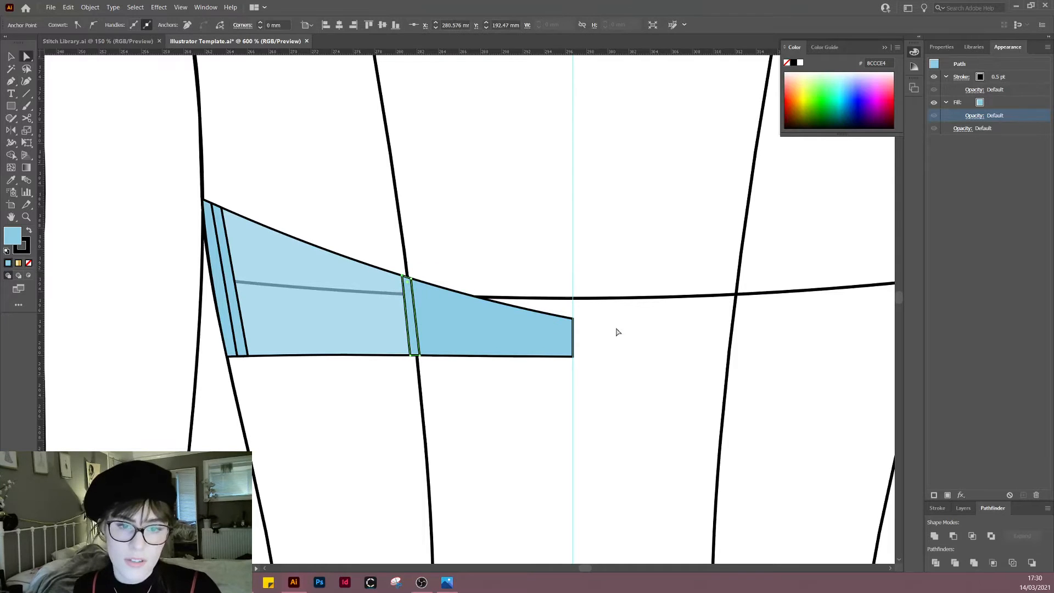
left_click_drag(490, 406, 469, 405)
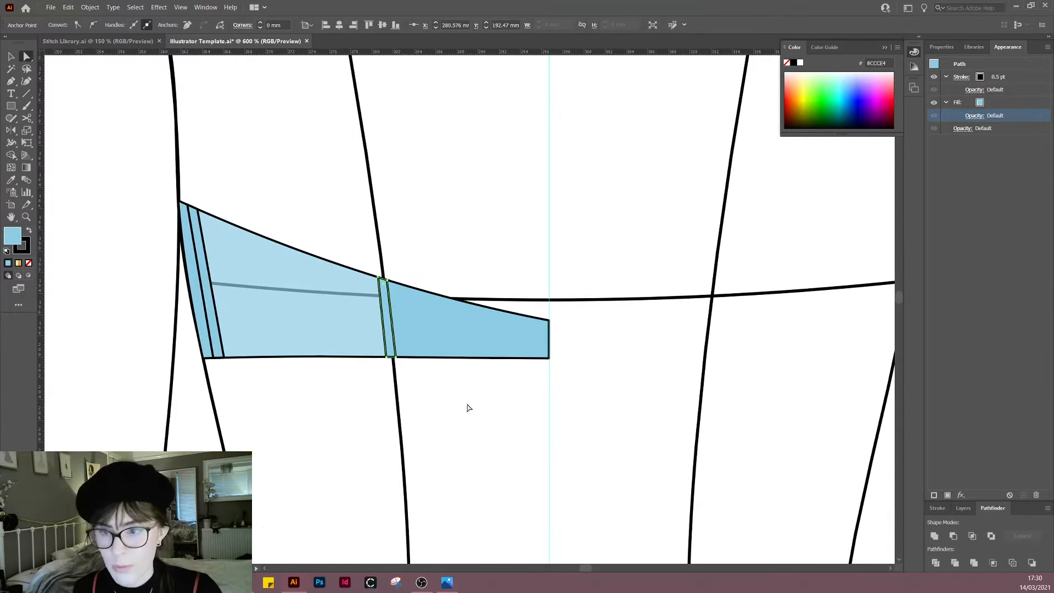
left_click(469, 406)
Step: Delete the band's solid inner panel between the princess-line strip and the centre-back guide
left_click_drag(395, 367, 424, 361)
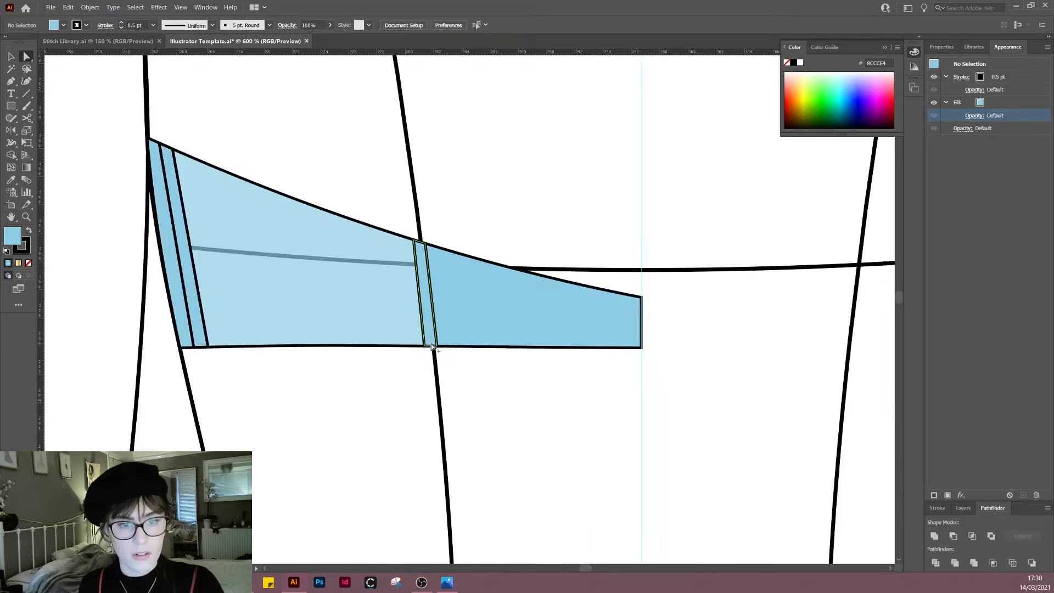
scroll(414, 352, "up", 3)
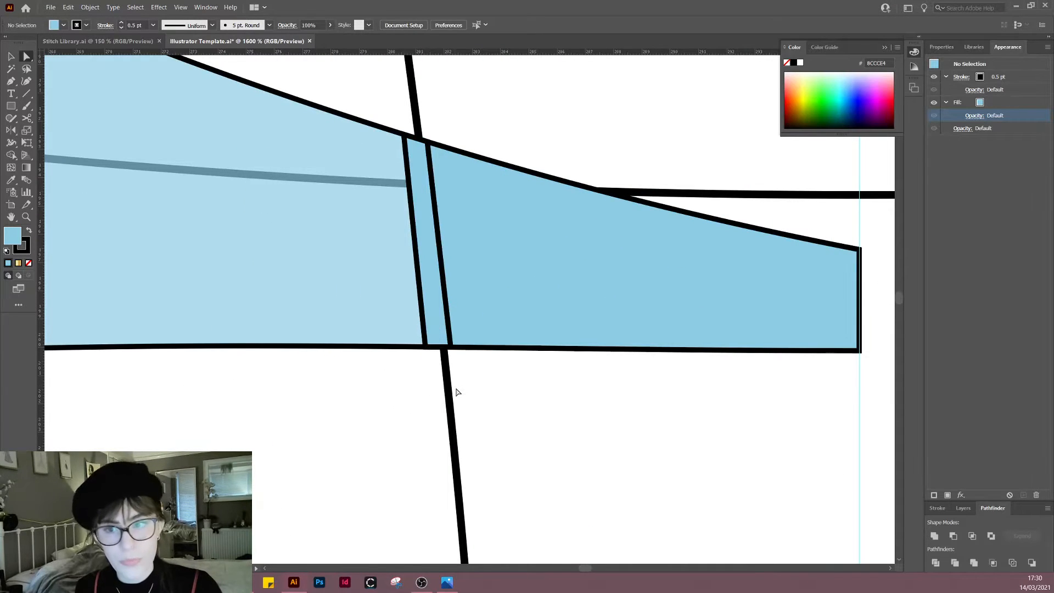
scroll(455, 393, "down", 4)
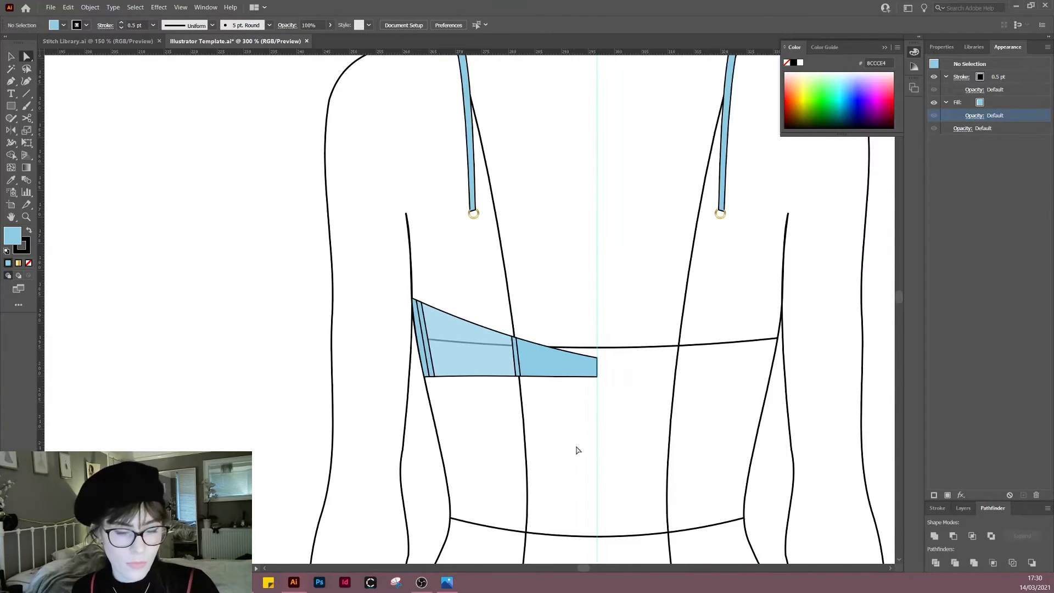
left_click_drag(603, 429, 531, 439)
left_click(495, 374)
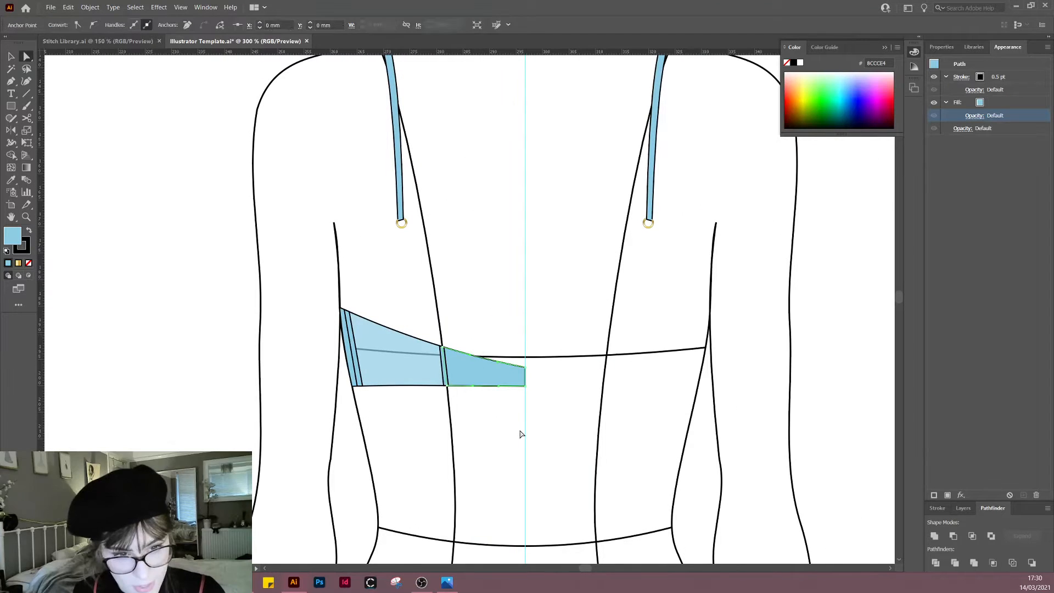
scroll(510, 439, "up", 1)
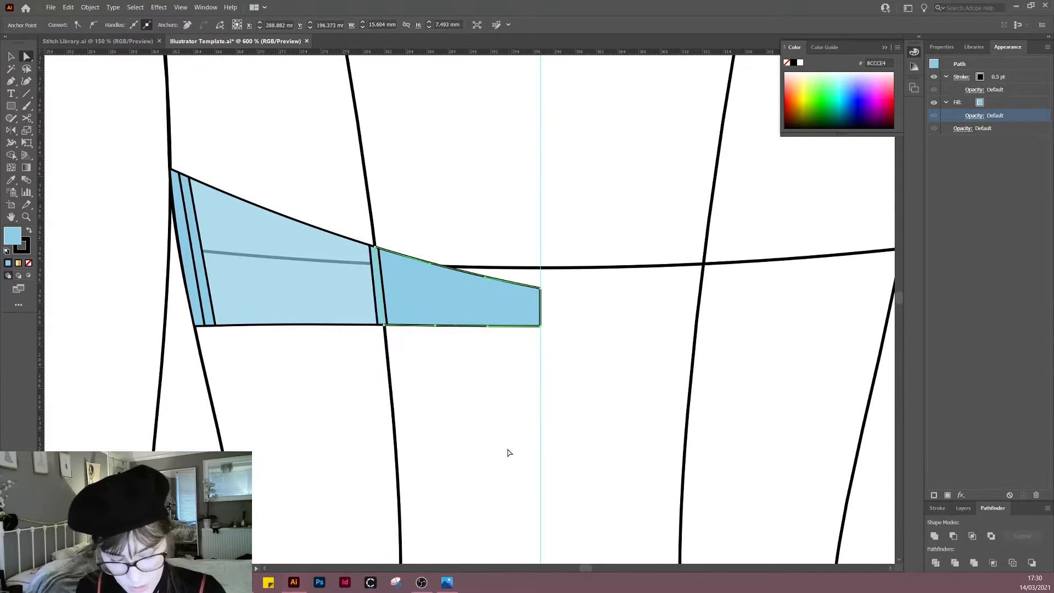
key("Delete")
key("Delete")
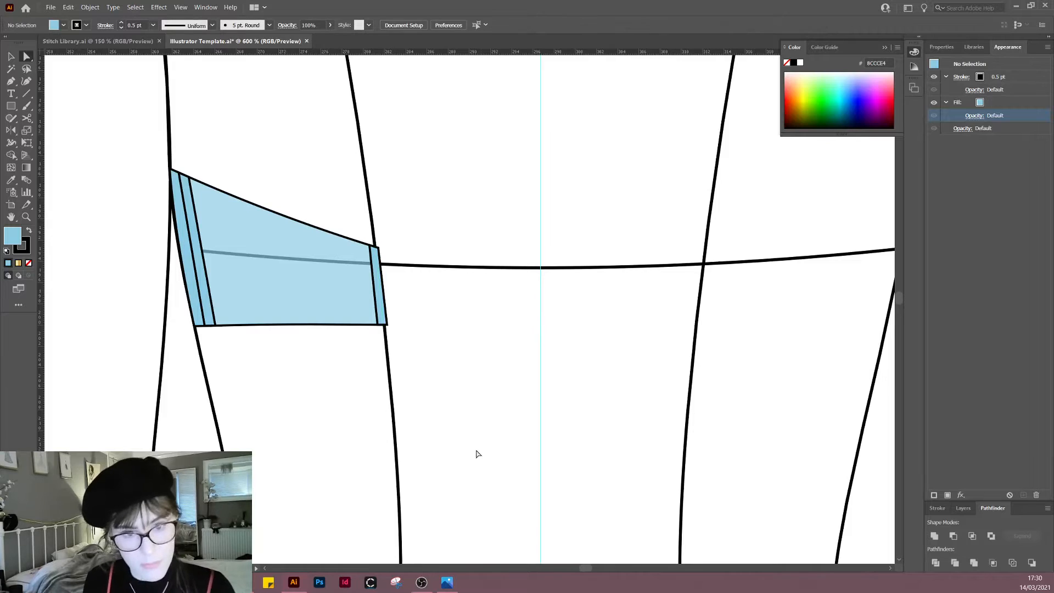
Step: Draw a narrow closed upper strap about 15 mm long from the princess-line strip's top corner to the centre-back guide
key("p")
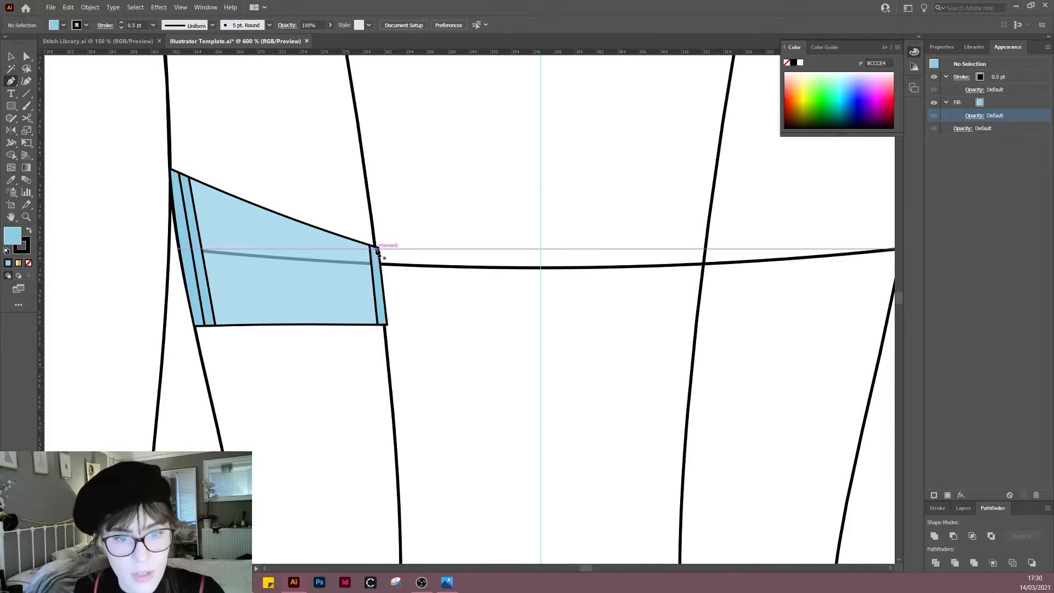
left_click(379, 249)
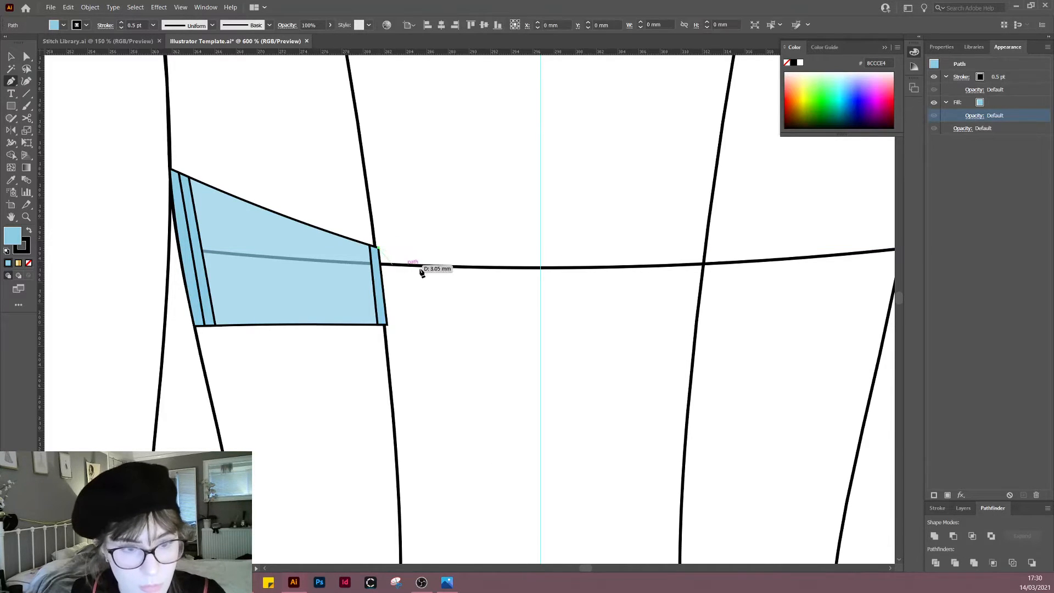
left_click(541, 269)
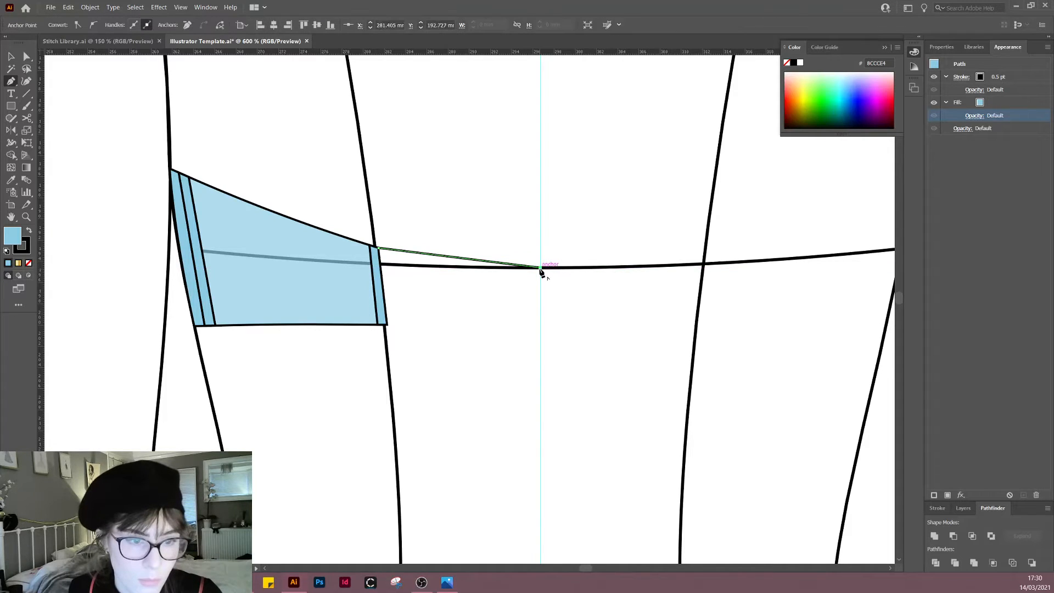
left_click(541, 278)
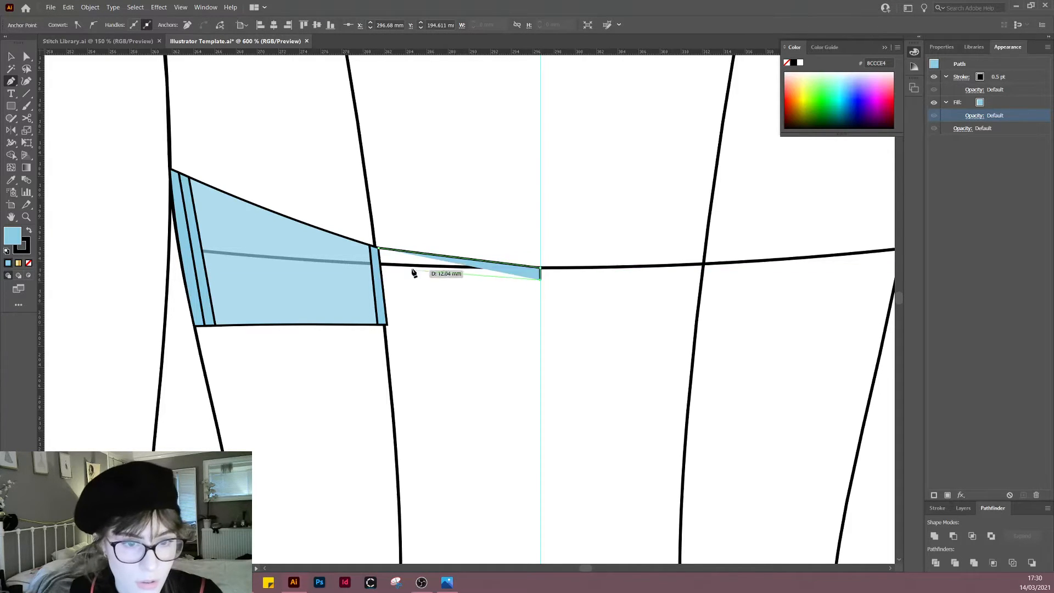
left_click(381, 265)
left_click(379, 250)
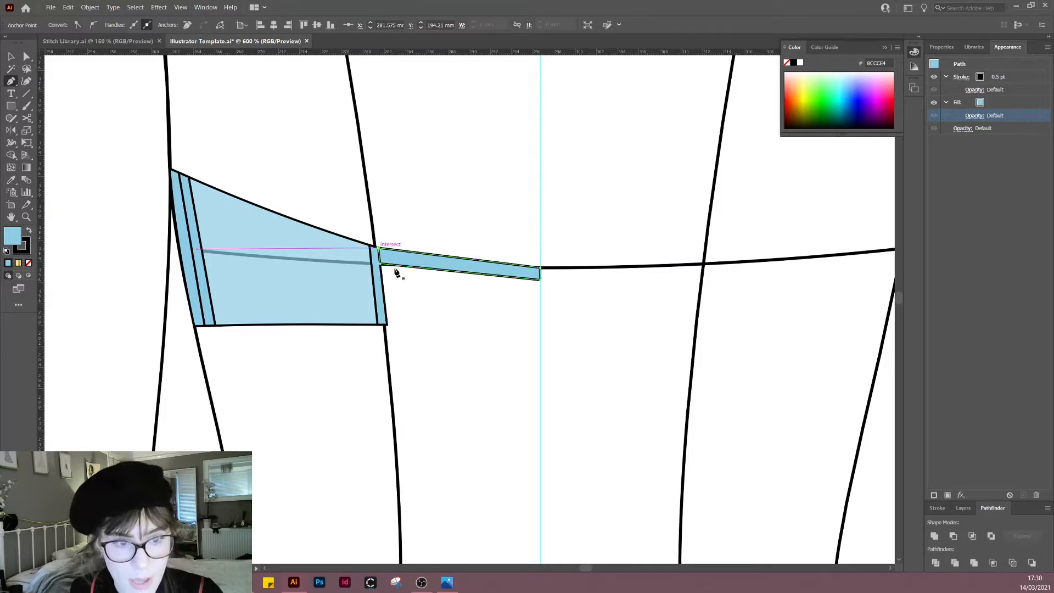
key("v")
left_click(414, 301)
Step: Draw a closed lower strap about 14.6 mm long and 1 mm high from the princess-line strip's bottom corner to the centre-back guide
key("p")
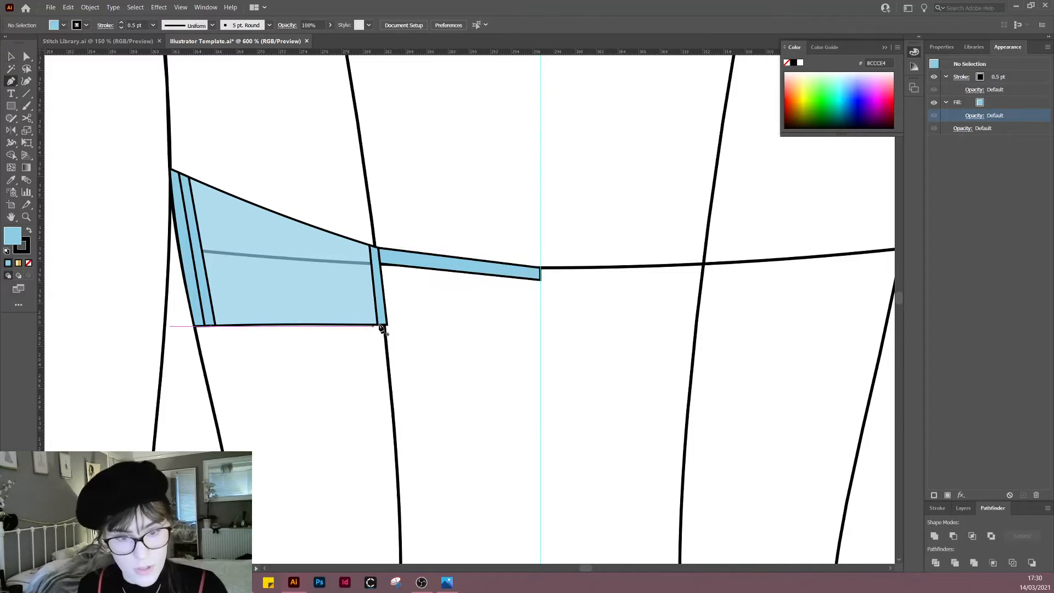
left_click(387, 325)
key("ctrl+z")
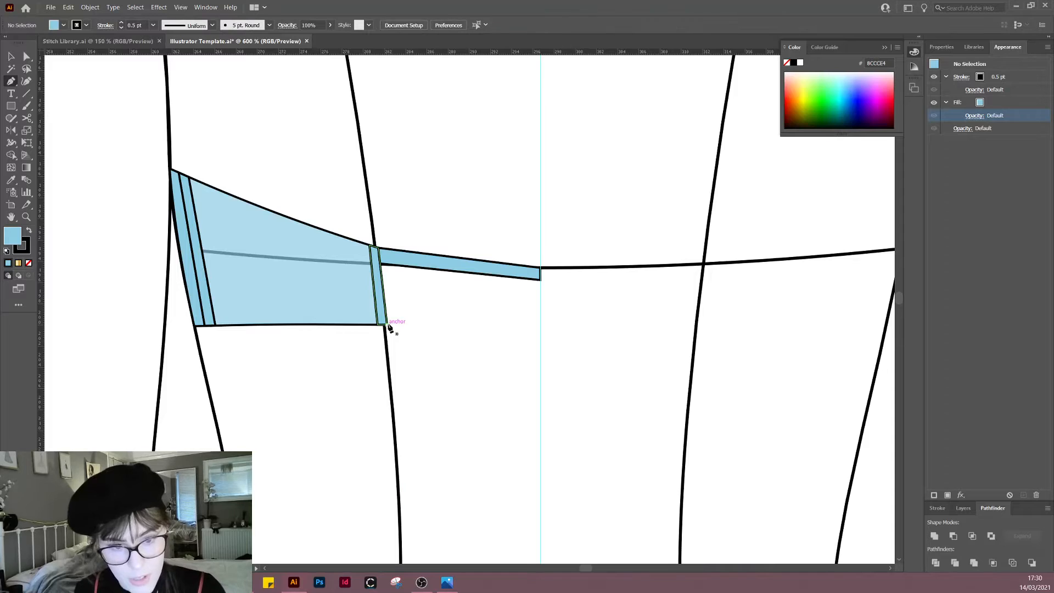
left_click(388, 324)
left_click(387, 315)
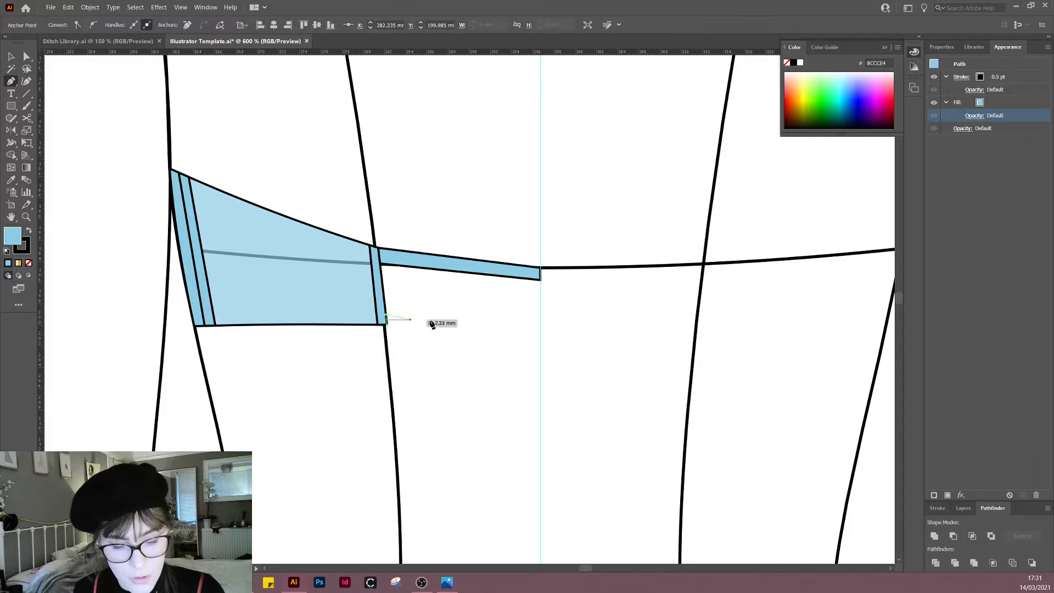
left_click(541, 316)
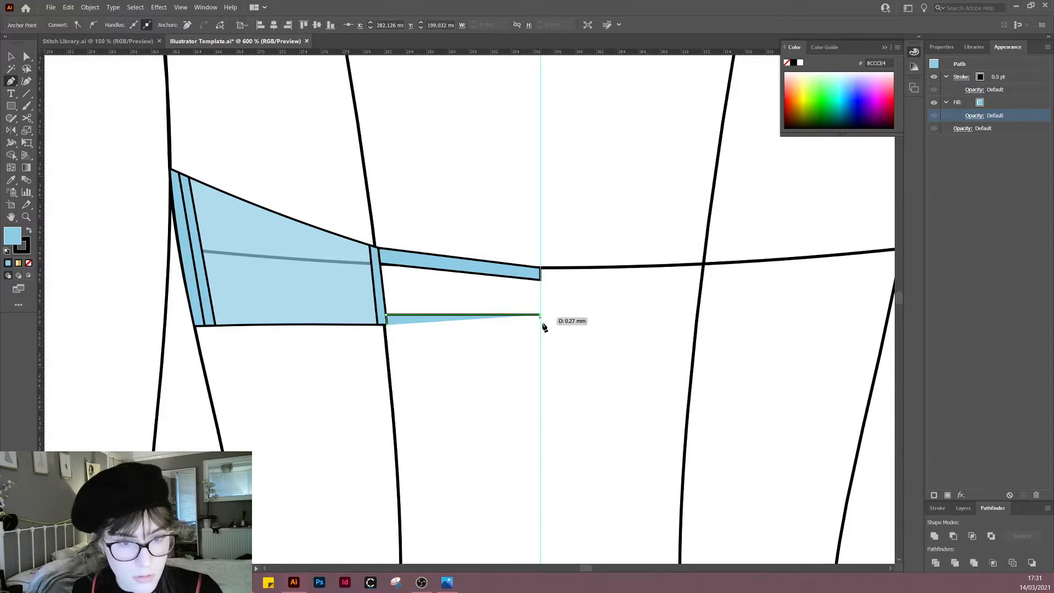
left_click(541, 324)
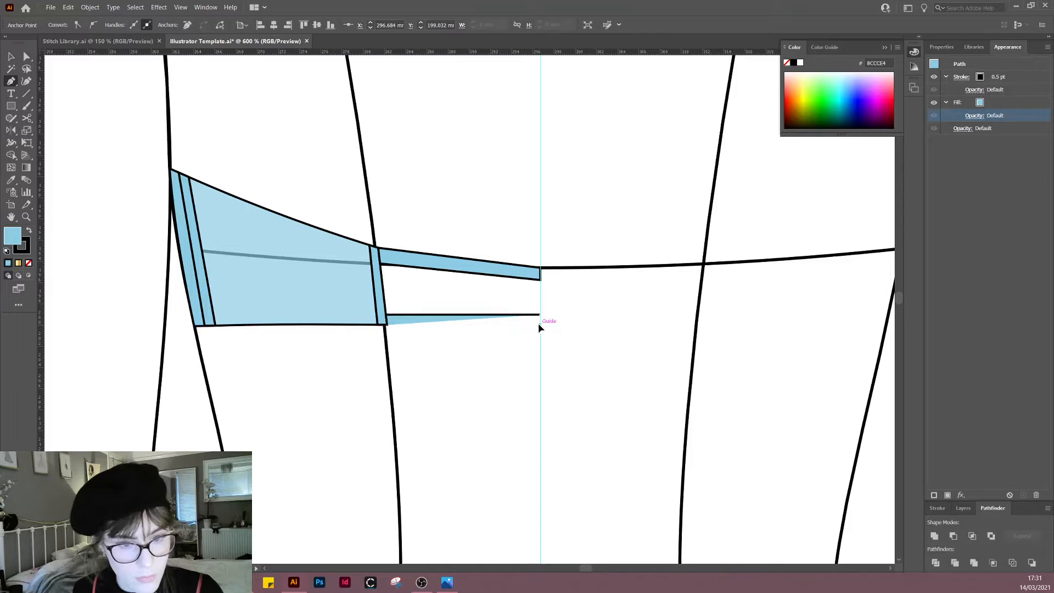
left_click(388, 325)
key("v")
left_click(442, 365)
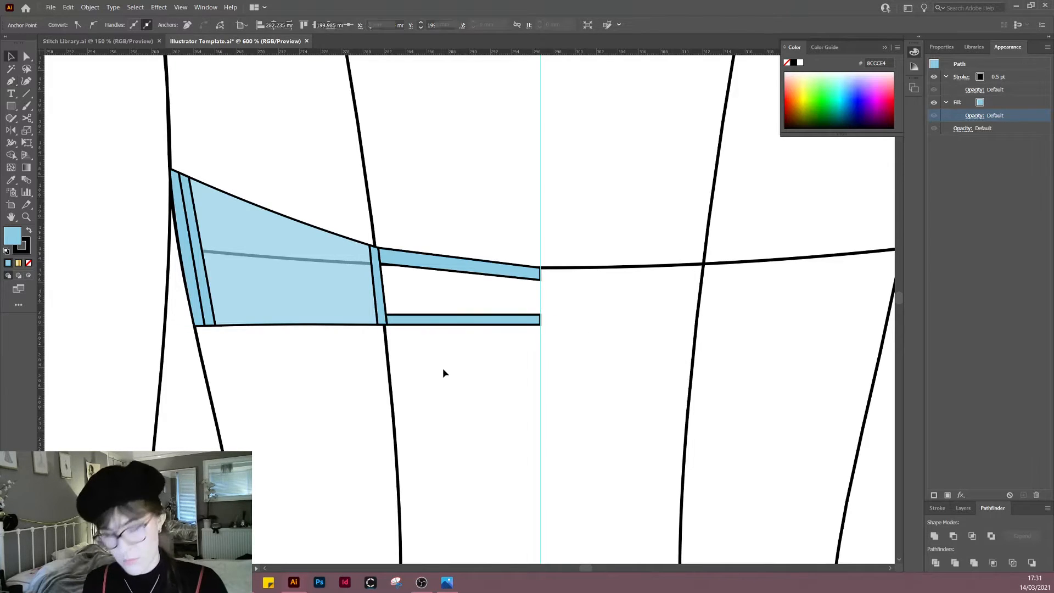
Step: Thicken the lower strap by raising both its top corners slightly, and lower the upper strap's centre-back end about 1 mm
left_click(457, 323)
key("a")
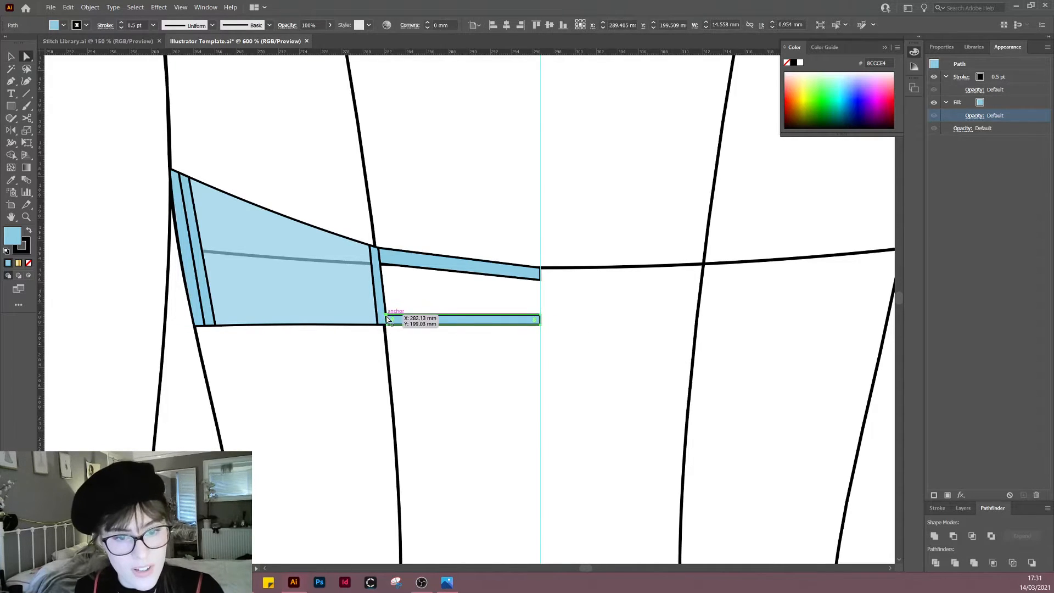
left_click(389, 319)
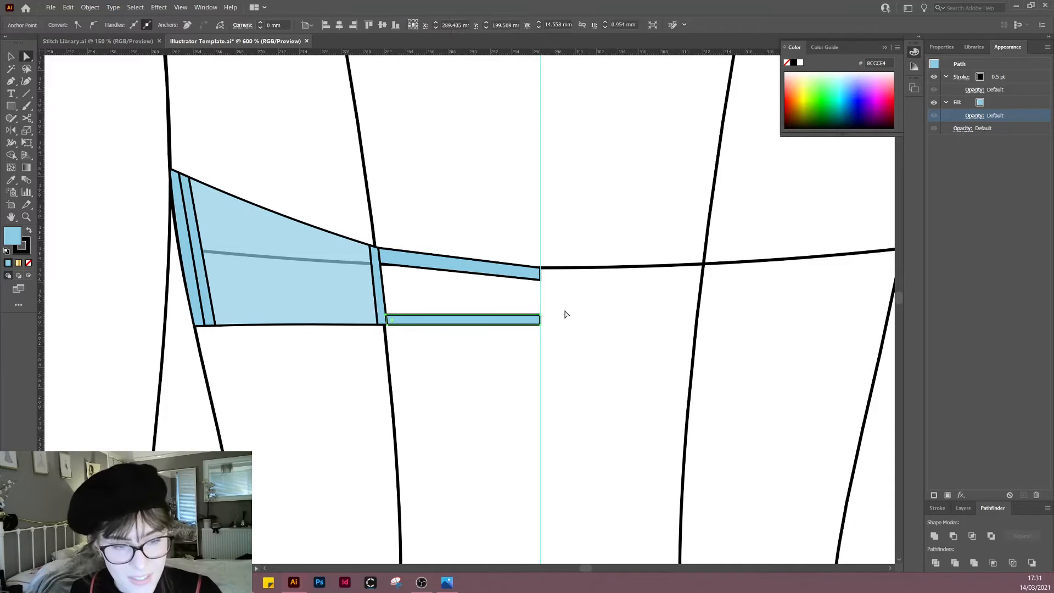
left_click(540, 316, "shift")
key("Up")
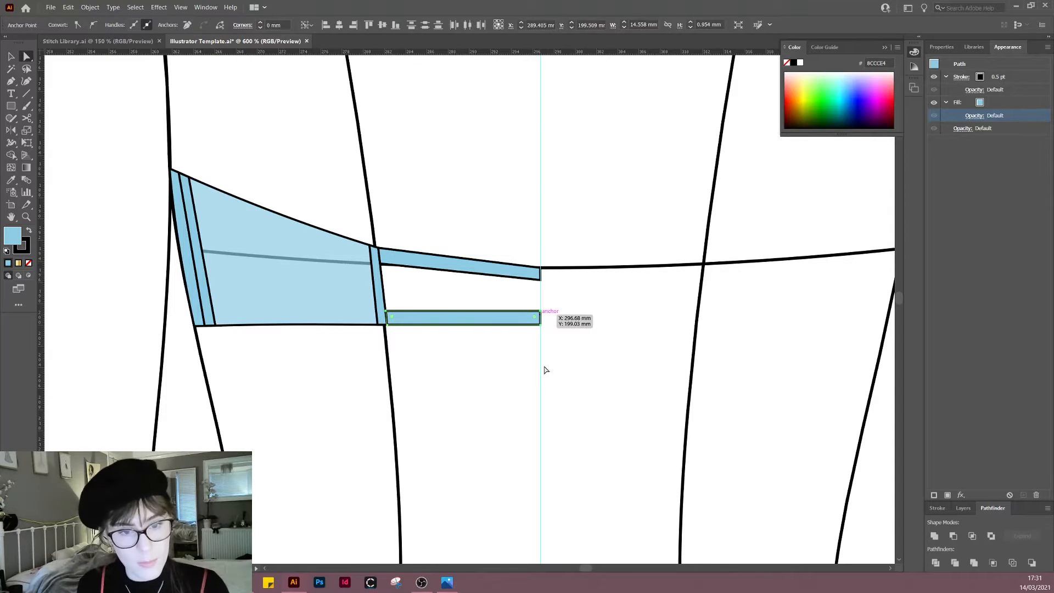
left_click(543, 367)
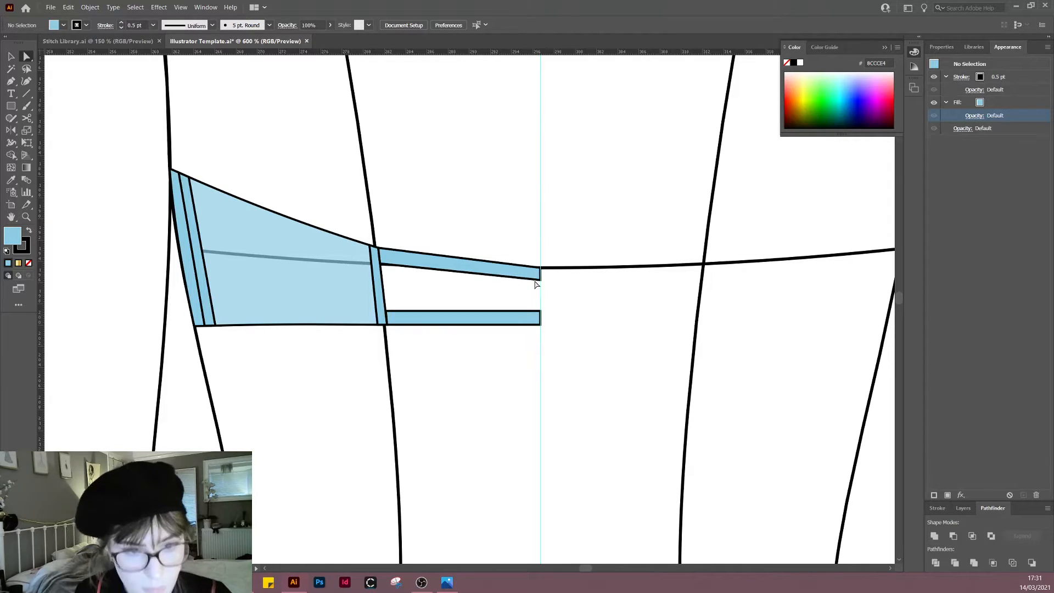
left_click_drag(572, 257, 541, 294)
left_click(536, 254)
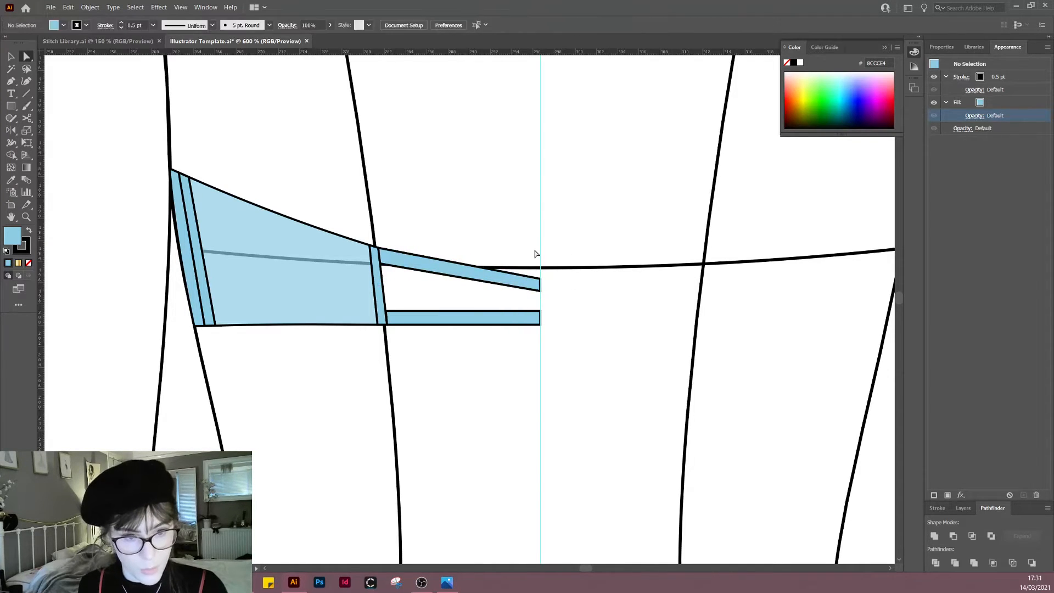
Step: Draw a closed tapering middle strap about 15 mm long between the princess-line strip and the upper strap's lower centre-back corner
key("p")
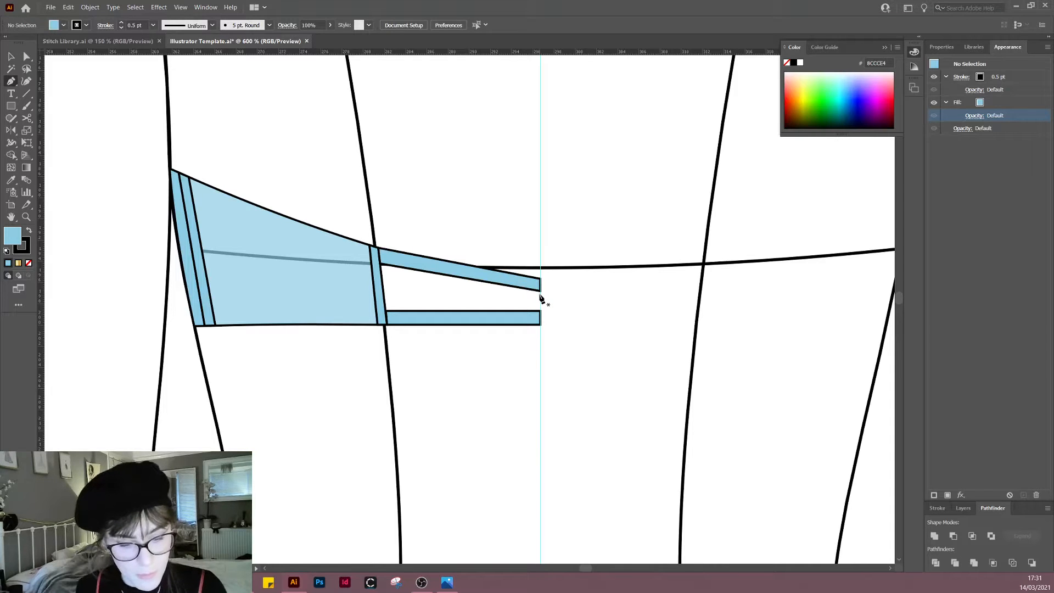
left_click(541, 291)
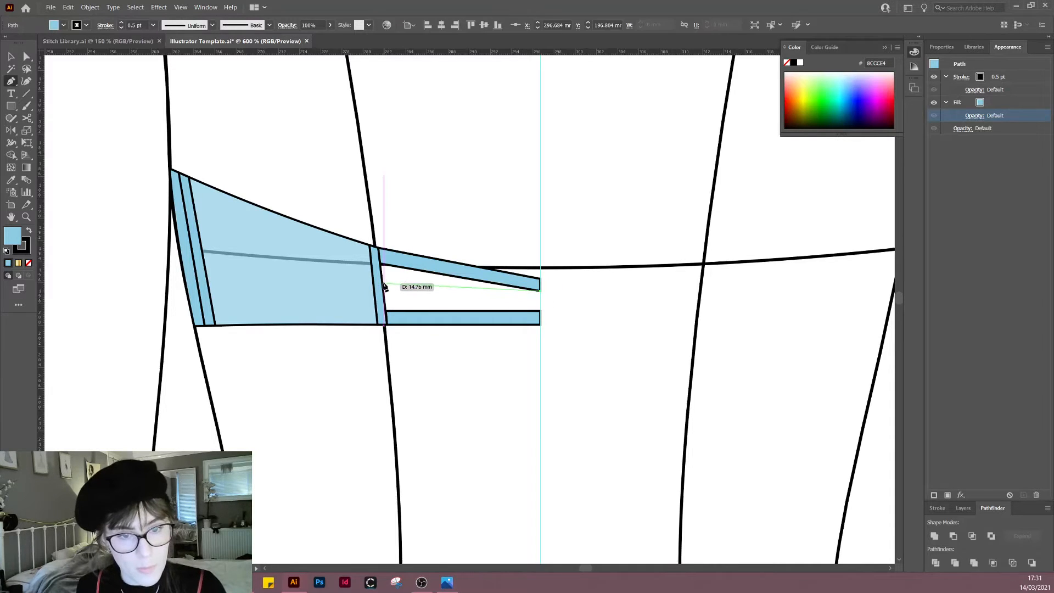
left_click(384, 283)
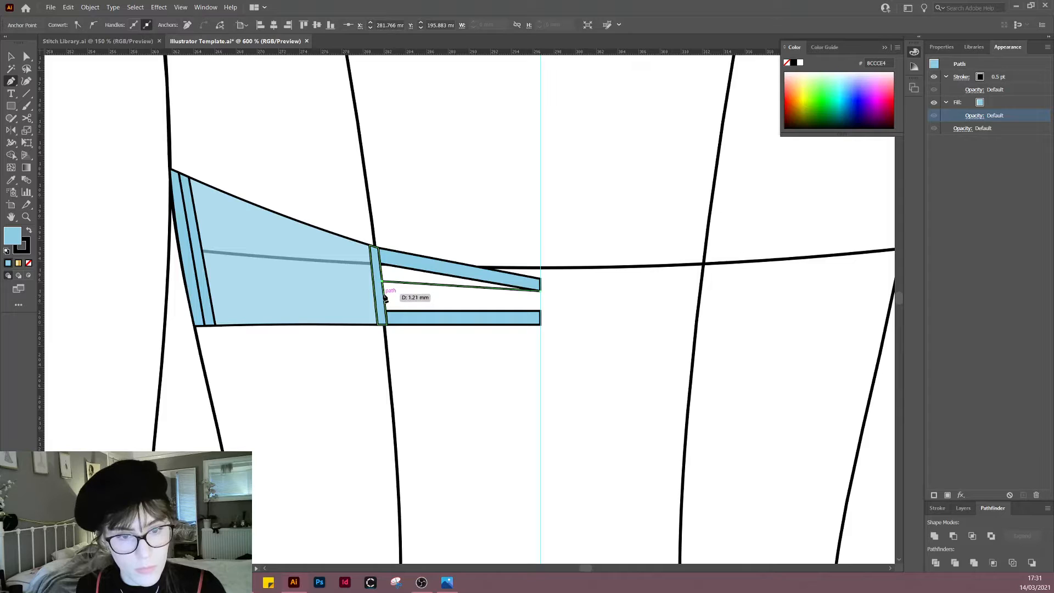
left_click(383, 294)
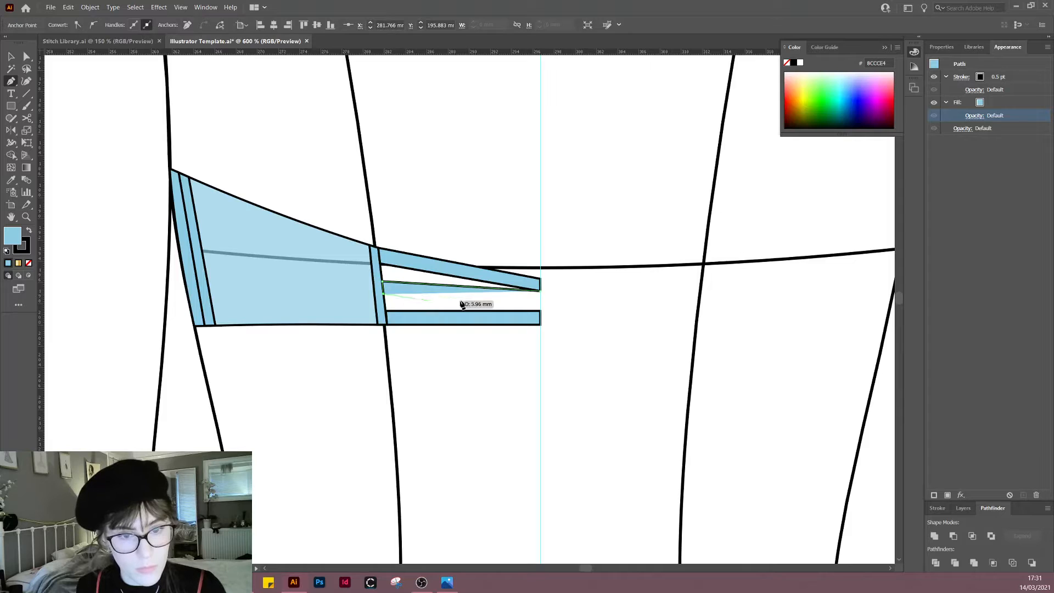
left_click(541, 299)
left_click(541, 291)
key("a")
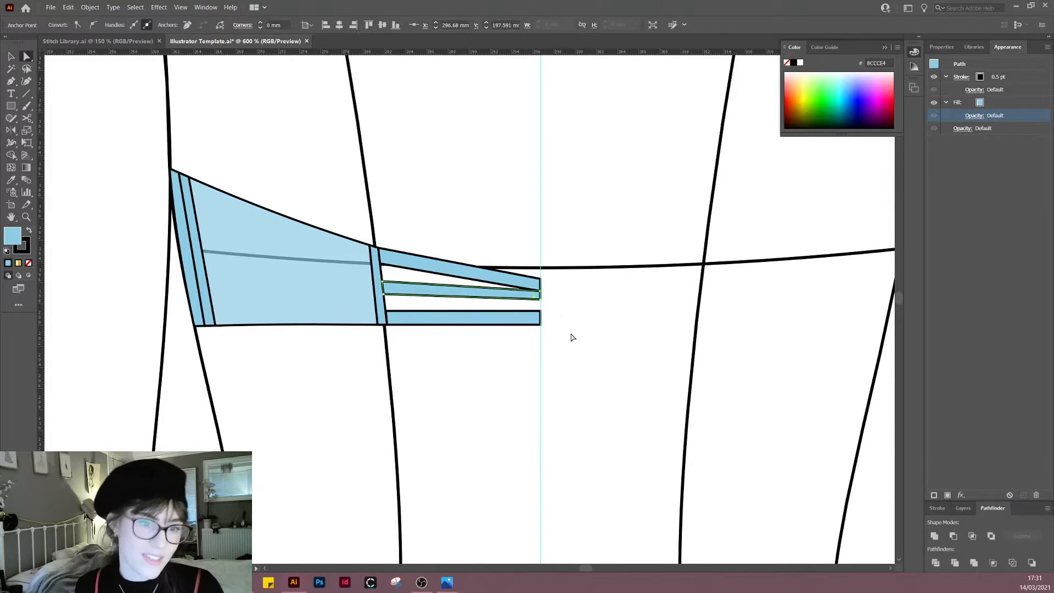
left_click(571, 335)
Step: Thicken the middle strap by lowering both corners of its bottom edge slightly
scroll(389, 292, "up", 2)
left_click(401, 293)
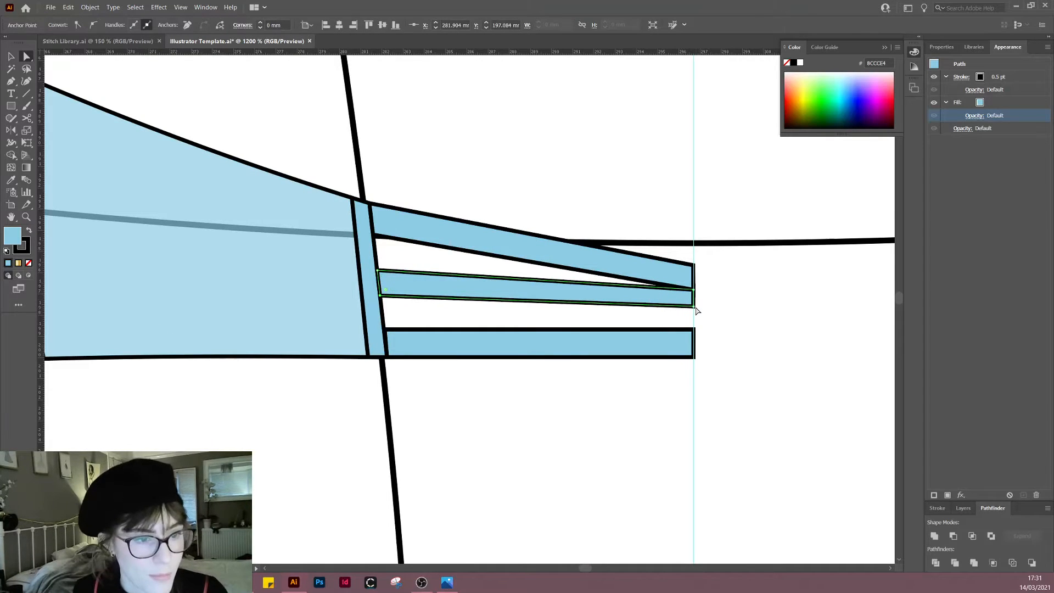
left_click_drag(694, 306, 695, 318)
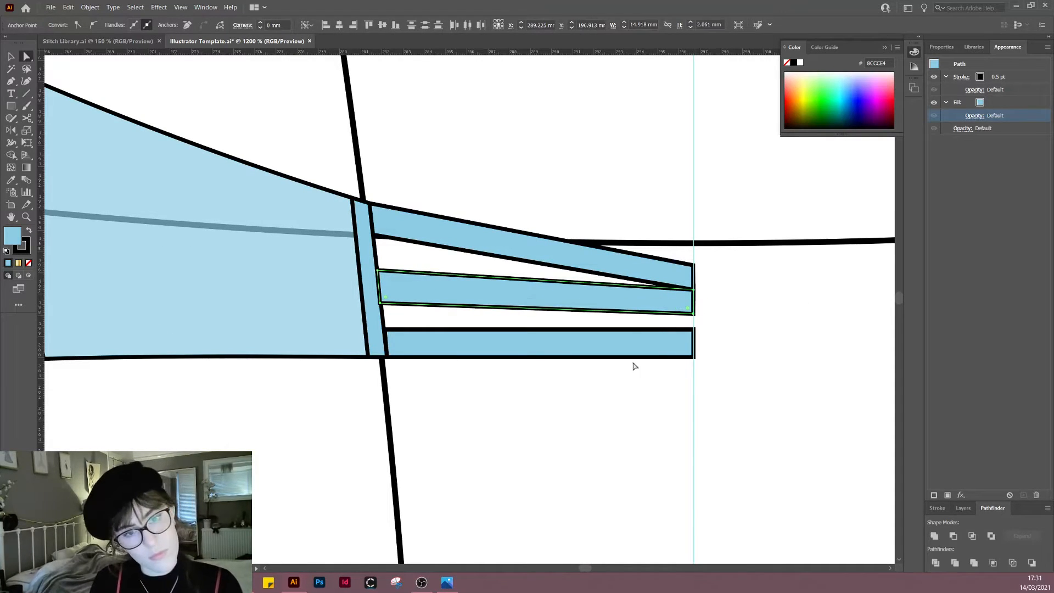
key("v")
left_click(615, 387)
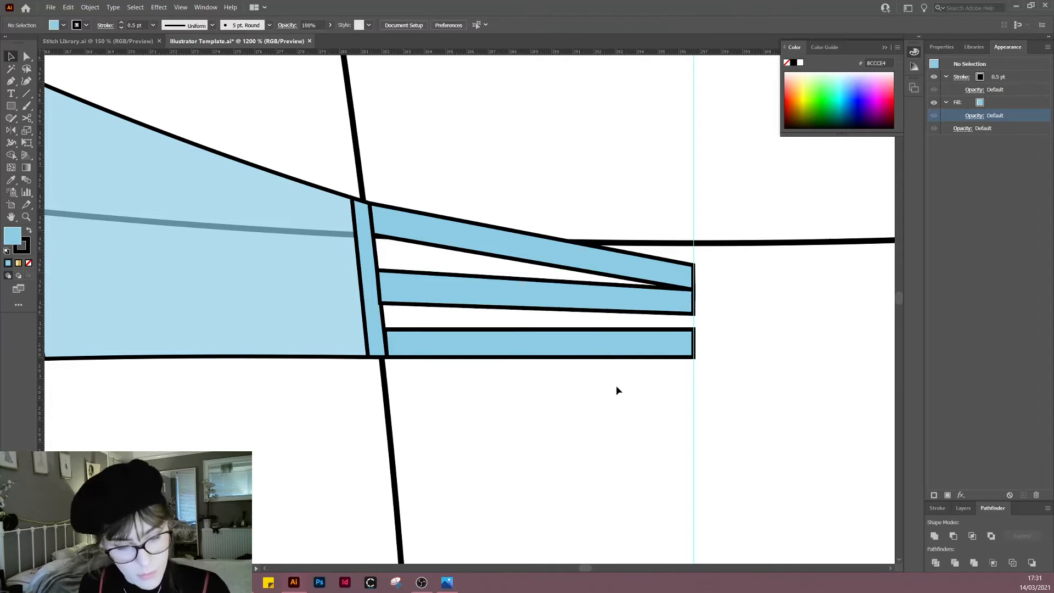
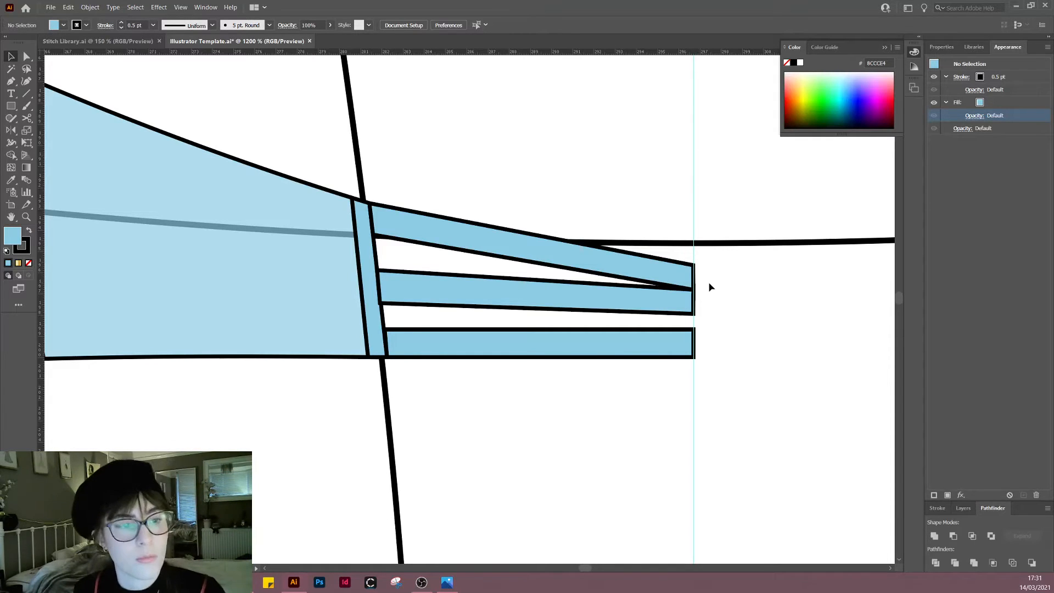
Step: Make the three straps meet at the centre-back guide by lowering the upper and middle straps' corners and raising the lower strap's top corner
left_click(682, 324)
key("Down")
left_click(694, 330)
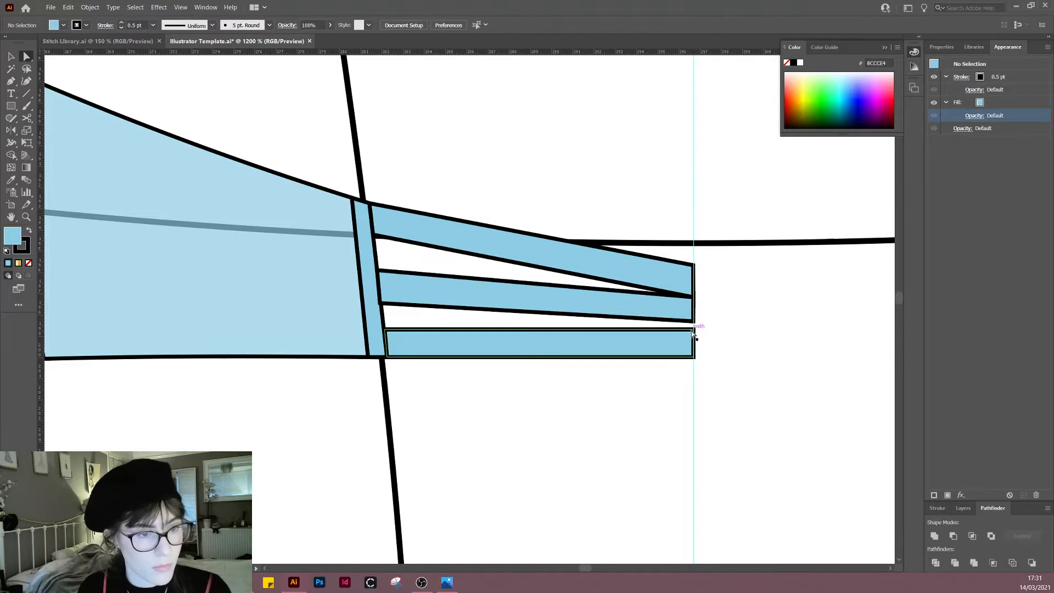
key("Up")
left_click(702, 342)
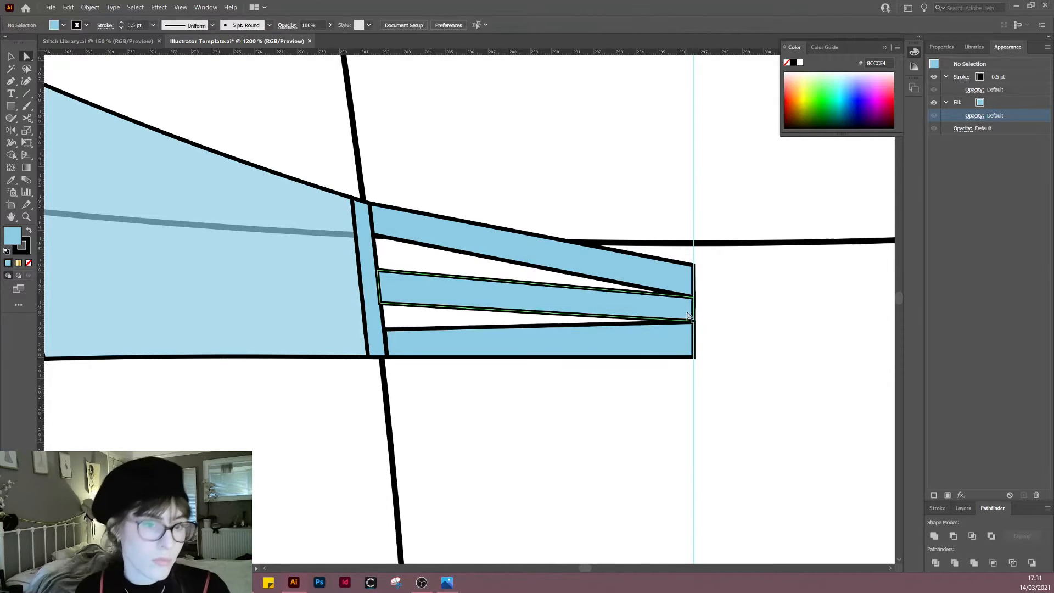
Step: Raise the lower strap's top corner slightly along the princess-line strip to level its top edge
left_click(418, 348)
left_click(385, 329)
key("Up")
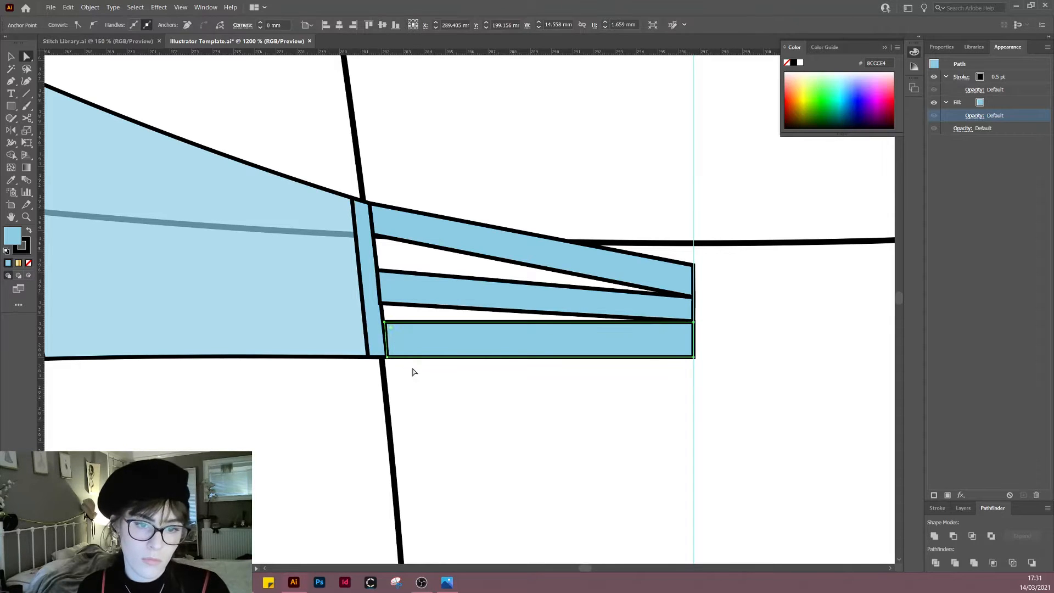
left_click(413, 371)
left_click_drag(410, 339, 385, 324)
key("ctrl+z")
left_click(413, 370)
key("ctrl+z")
left_click(417, 390)
left_click(410, 342)
left_click(527, 396)
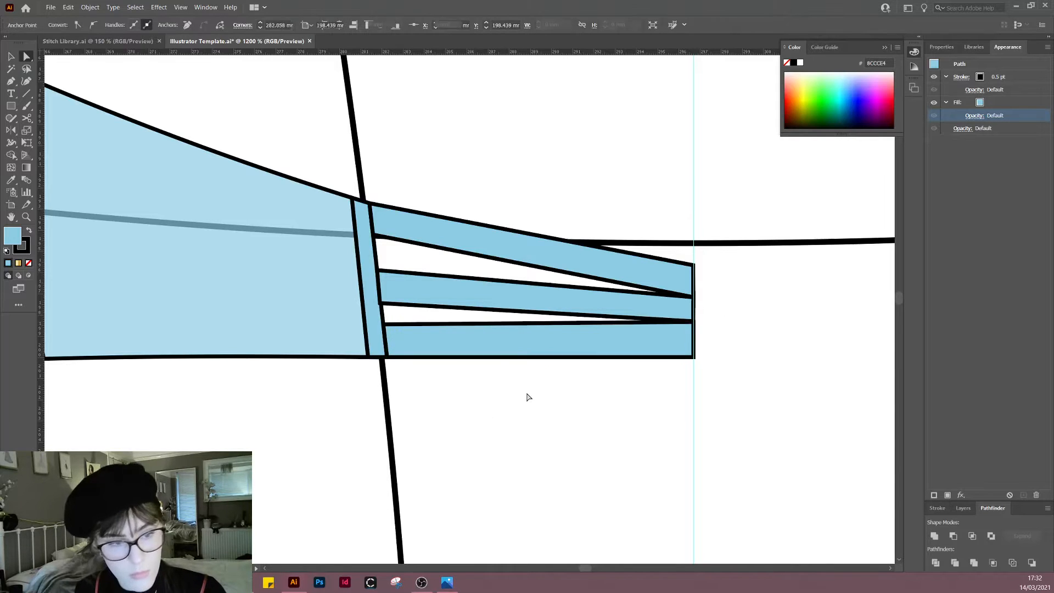
Step: Align the lower strap's top corner with the middle strap's bottom corner at the centre-back guide, slightly lower down
left_click(563, 347)
left_click_drag(695, 323, 693, 326)
key("ctrl+z")
left_click(747, 308)
left_click(676, 314)
left_click(728, 341)
Step: Narrow the gap between the upper and middle straps at the princess-line strip by moving their facing corners closer together
left_click(385, 287)
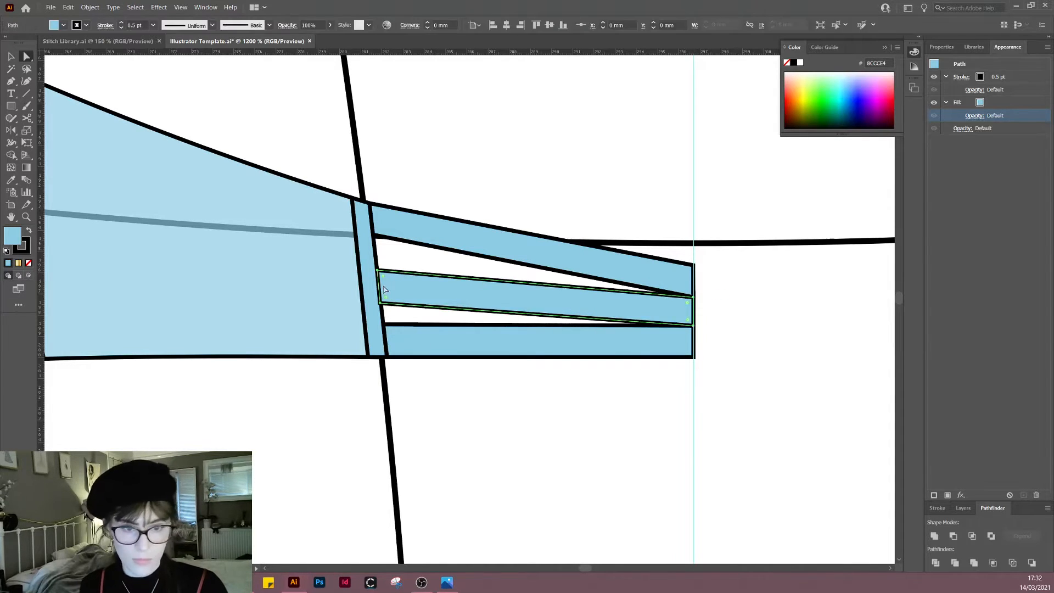
left_click_drag(379, 273, 376, 240)
left_click(452, 261)
left_click(379, 237)
left_click(489, 155)
scroll(567, 204, "down", 1)
scroll(579, 228, "down", 1)
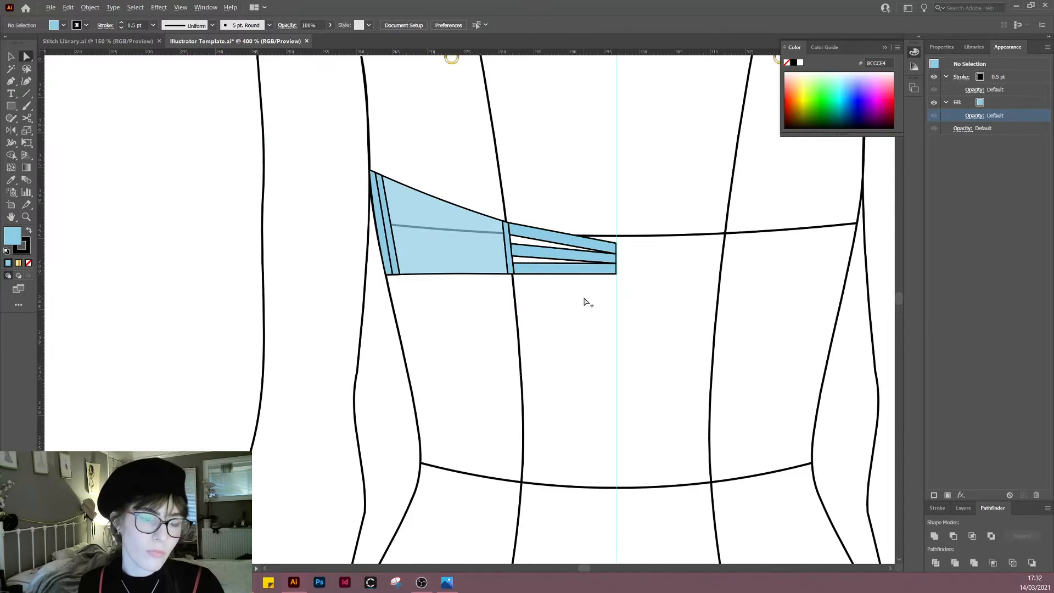
Step: Fine-tune the middle strap's two corners at the princess-line strip so its end follows the strip's edge
left_click_drag(613, 306, 512, 320)
scroll(416, 281, "up", 2)
left_click(438, 268)
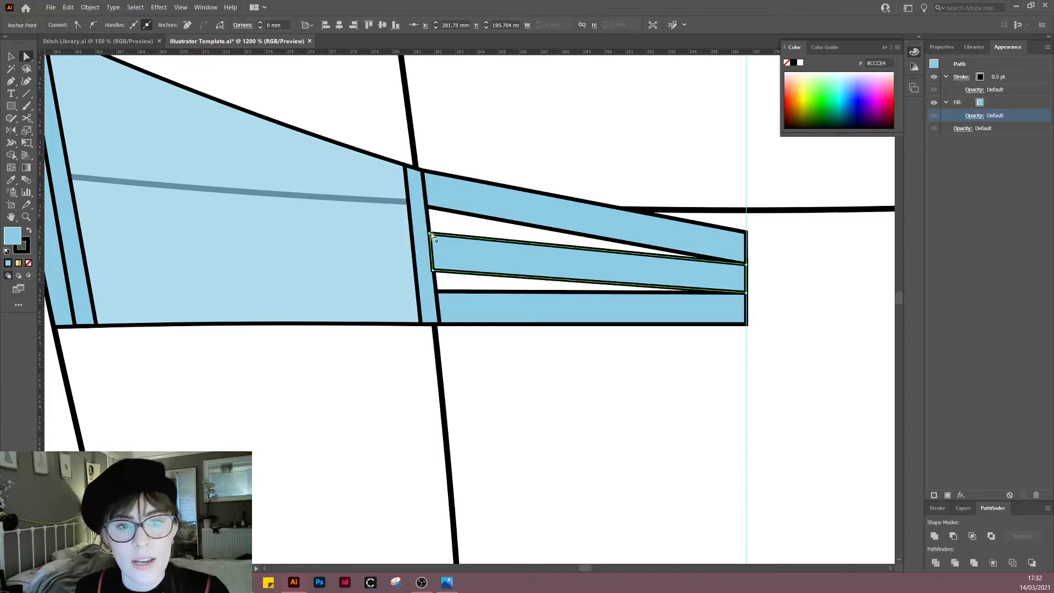
left_click(432, 236)
left_click_drag(431, 235, 430, 235)
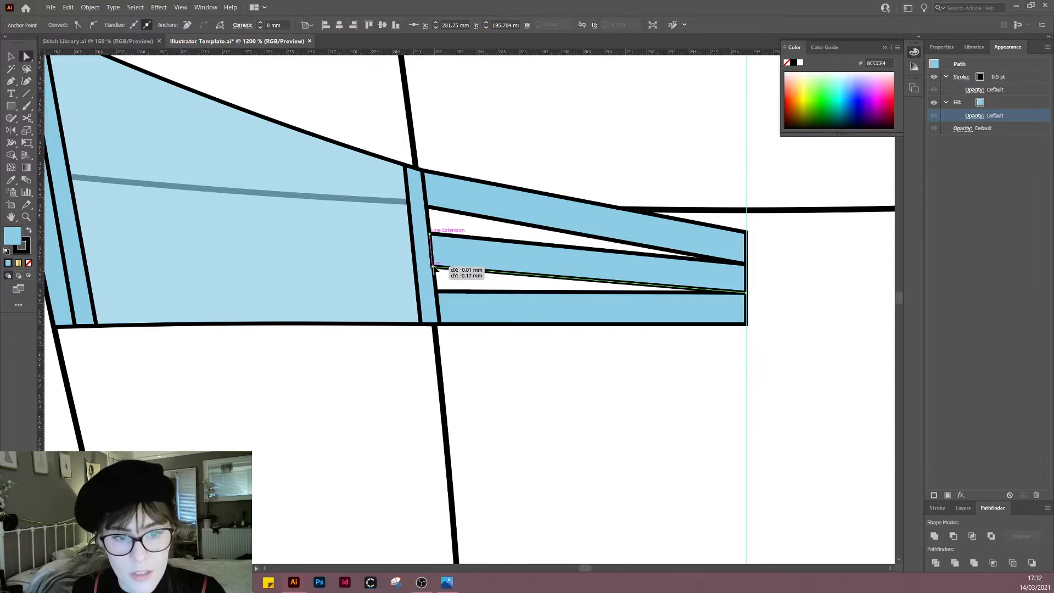
left_click(446, 282)
scroll(468, 310, "down", 3)
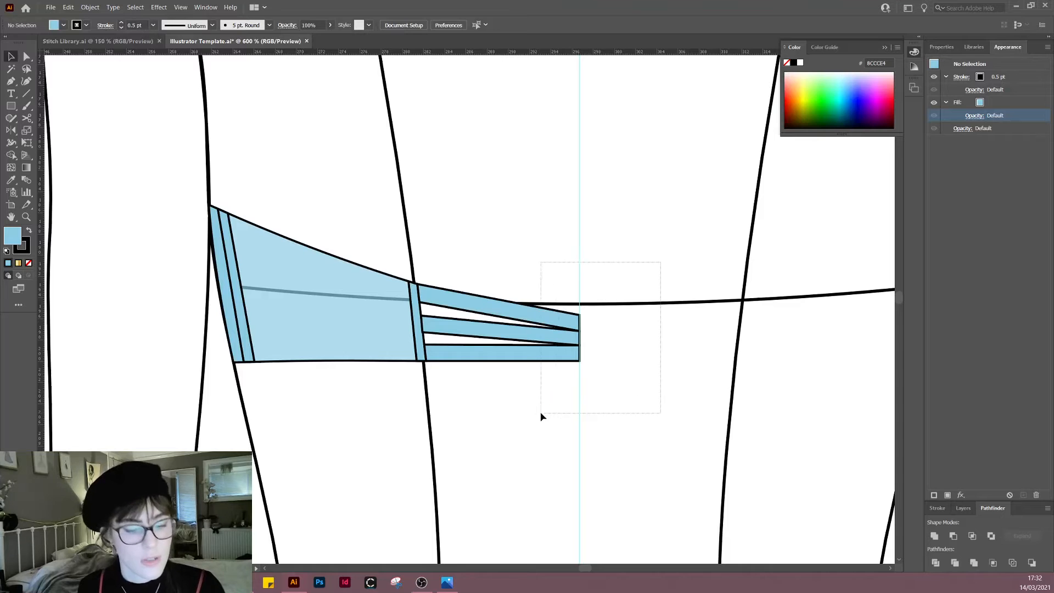
Step: Move the three centre-back strap paths beneath the band's panel and seam strips in the layer stacking order
left_click_drag(492, 375, 493, 375)
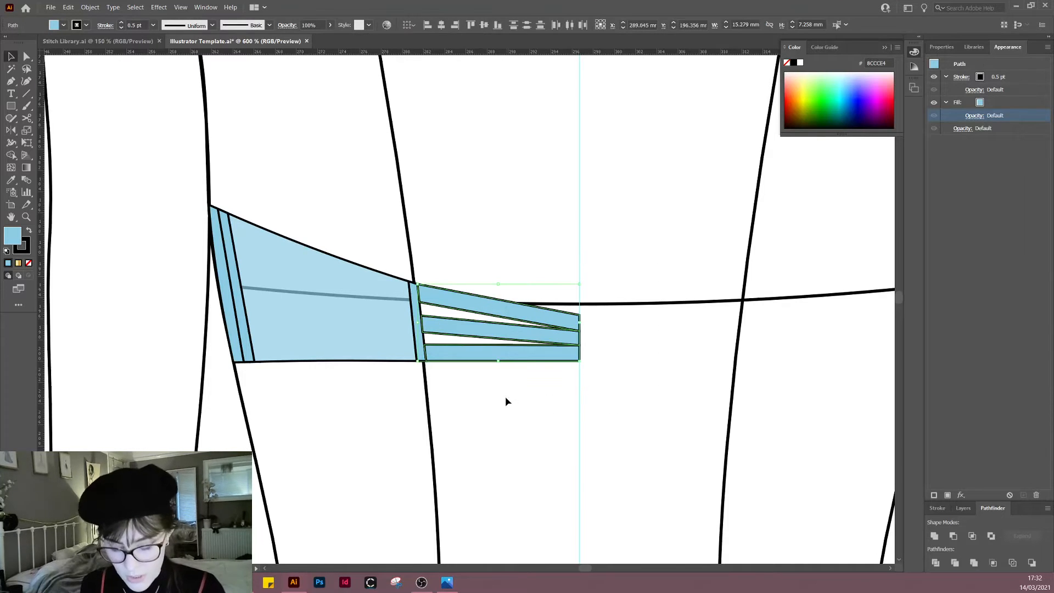
left_click(963, 508)
left_click(1004, 372)
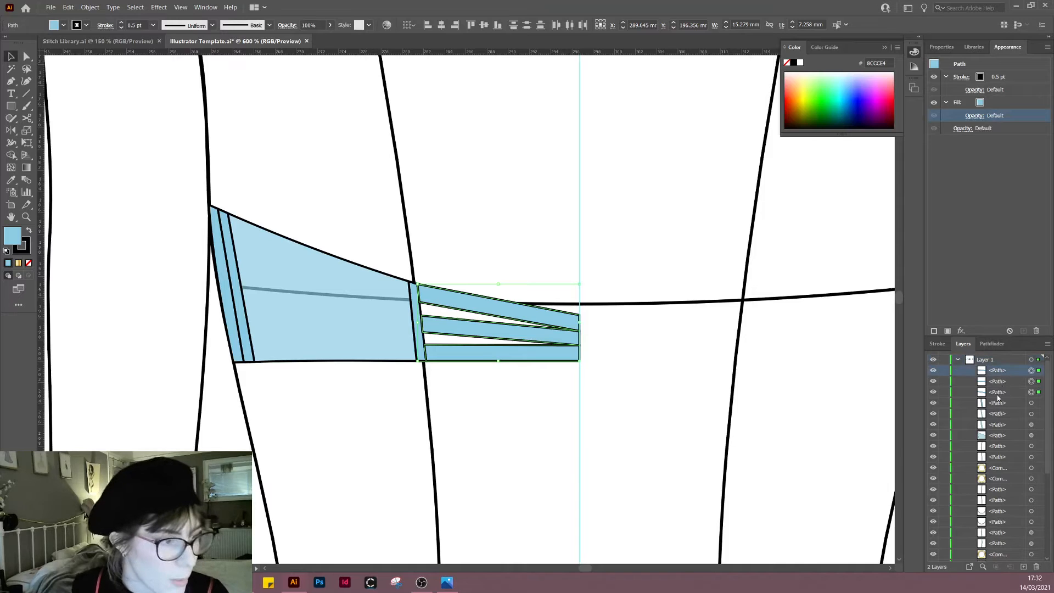
left_click(1000, 394, "shift")
left_click_drag(1001, 395, 1001, 441)
left_click(469, 367)
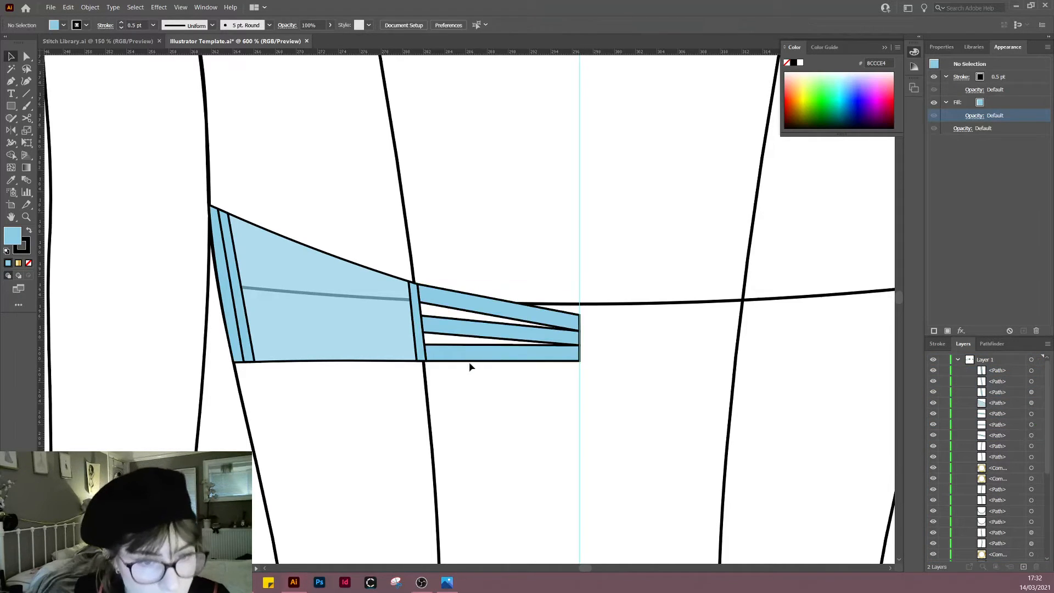
Step: Fine-tune the upper strap's corners and its meeting point with the middle strap at the centre-back guide
scroll(494, 468, "down", 4)
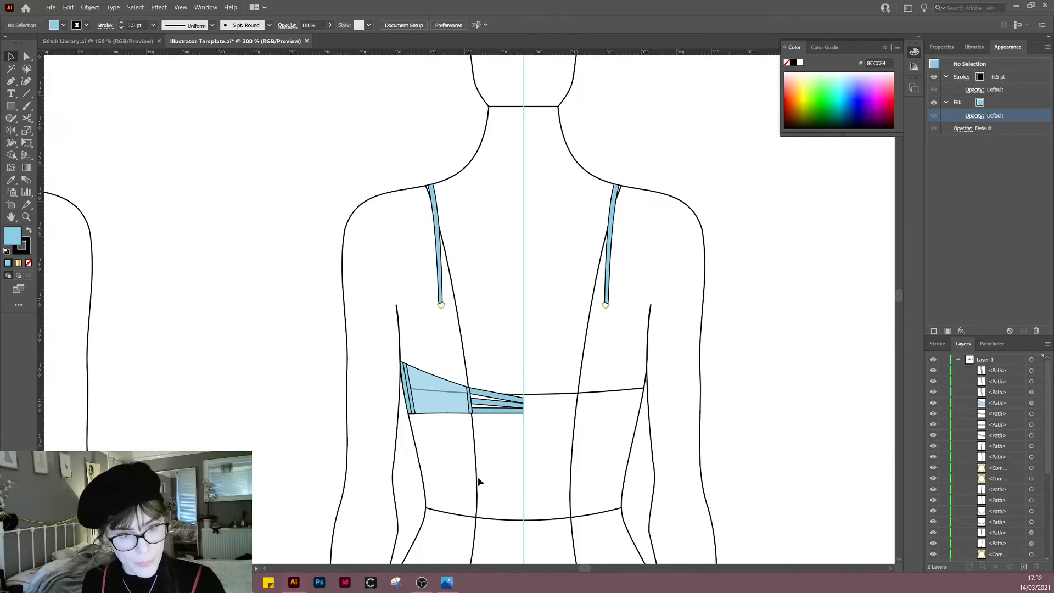
scroll(480, 481, "down", 2)
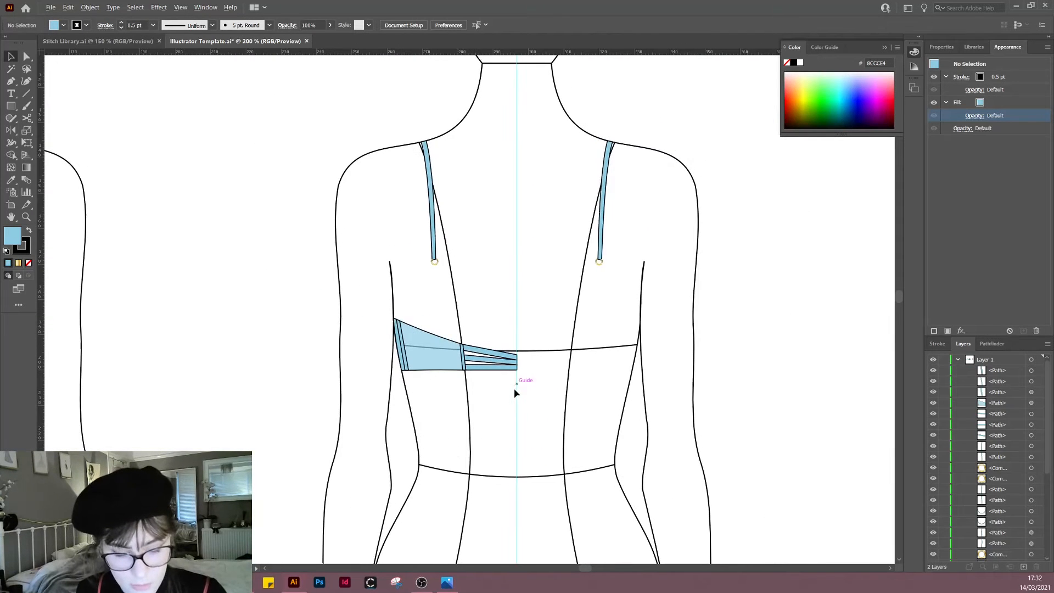
scroll(515, 393, "up", 2)
scroll(519, 322, "up", 3)
key("a")
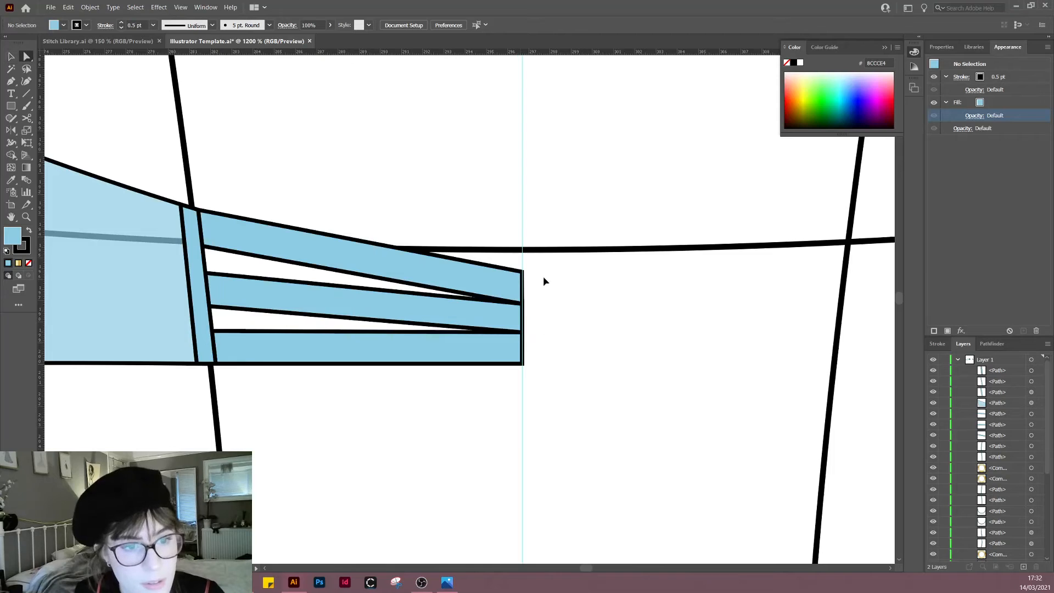
left_click_drag(515, 316, 512, 318)
left_click_drag(537, 258, 511, 318)
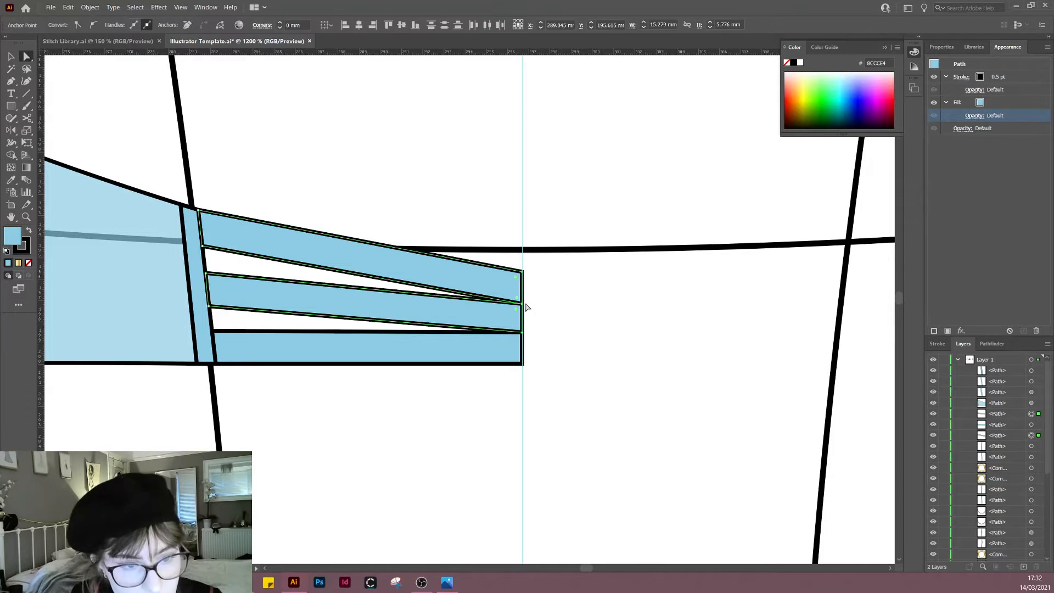
left_click(535, 297)
left_click(522, 271)
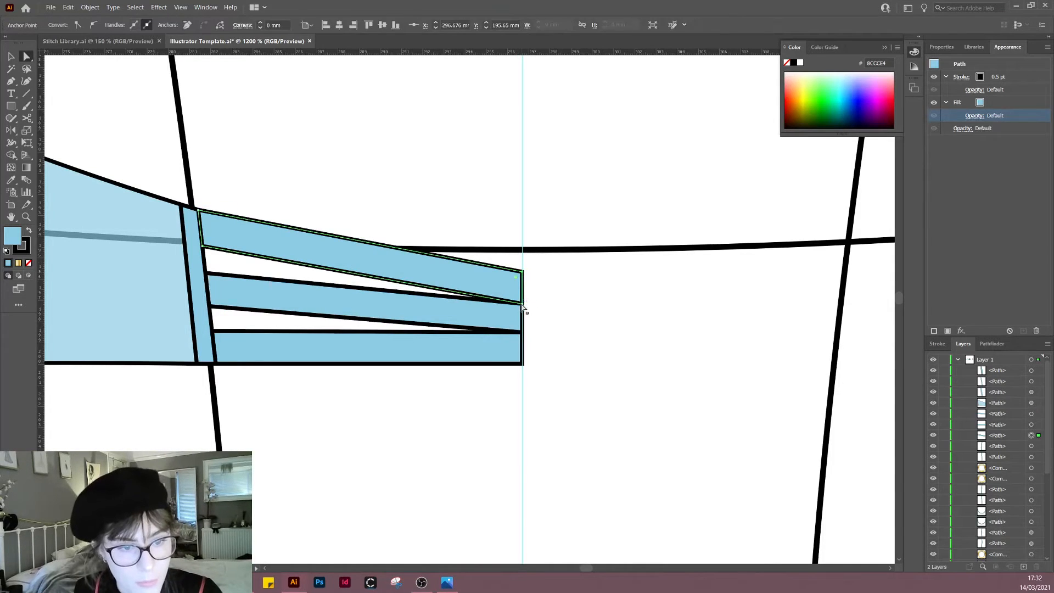
left_click_drag(524, 310, 524, 311)
left_click(532, 329)
scroll(551, 392, "down", 2)
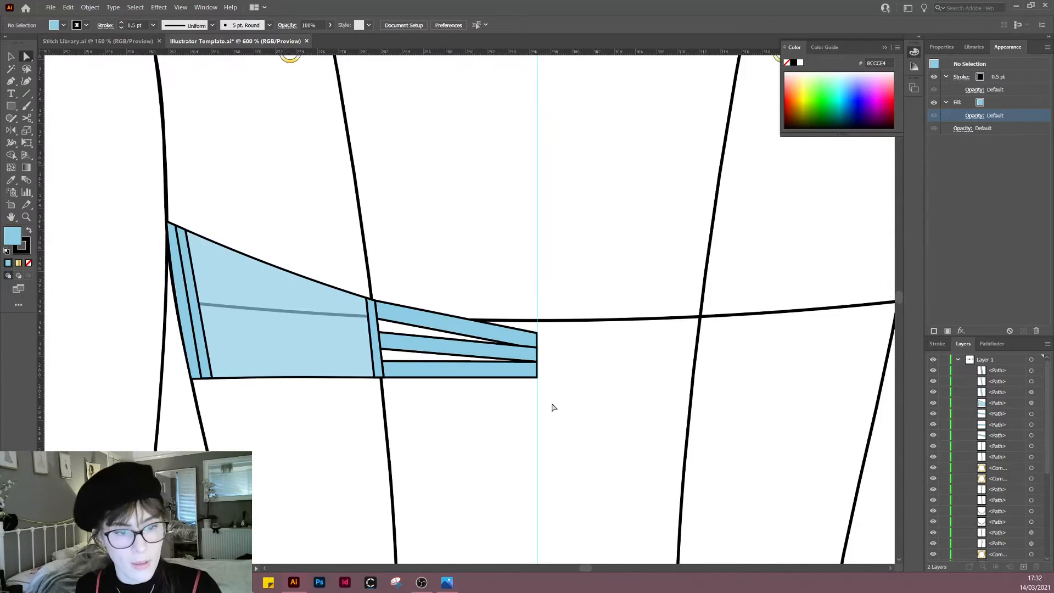
scroll(481, 434, "down", 1)
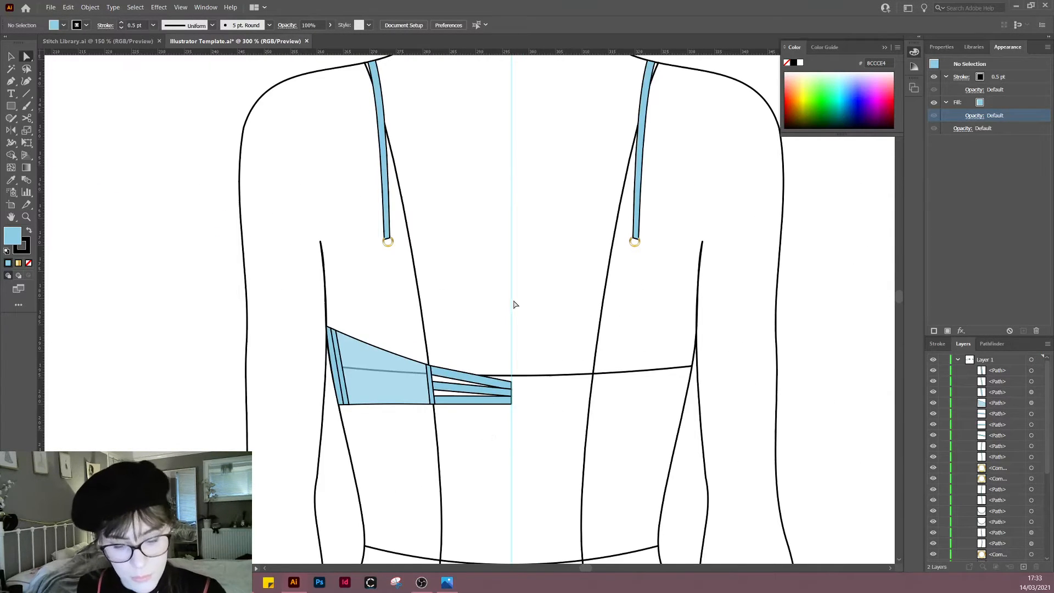
Step: Convert the left back shoulder strap's two shoulder-end anchors into corner points to remove their curve
left_click_drag(456, 273, 567, 344)
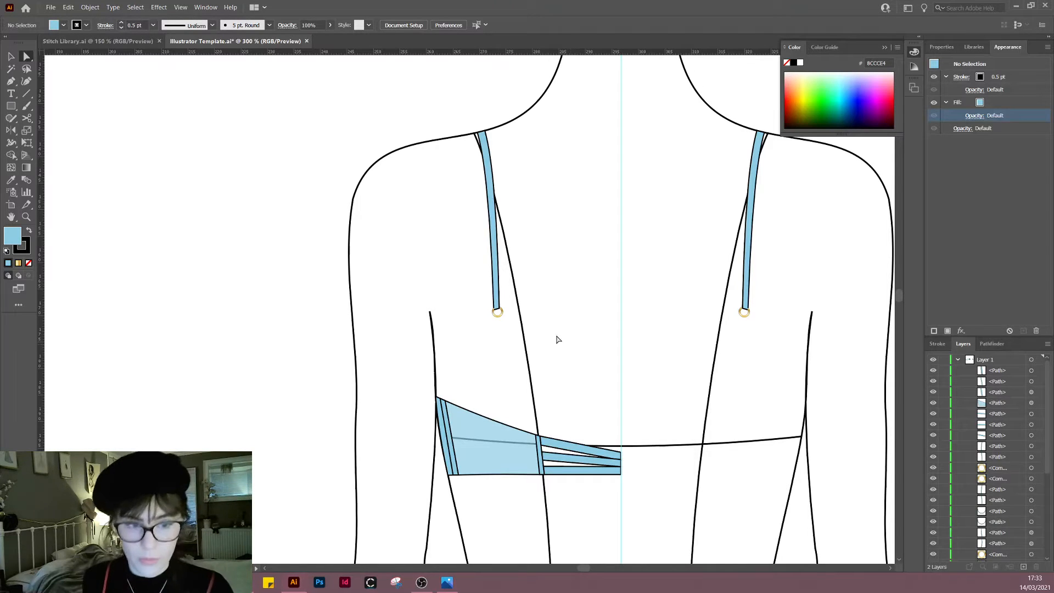
left_click(498, 283)
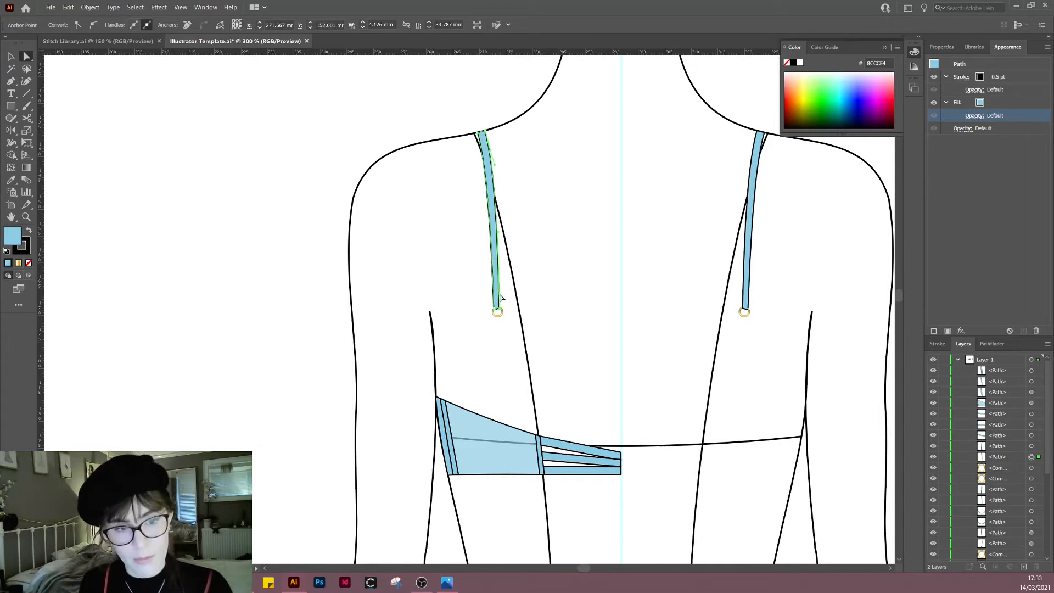
key("p")
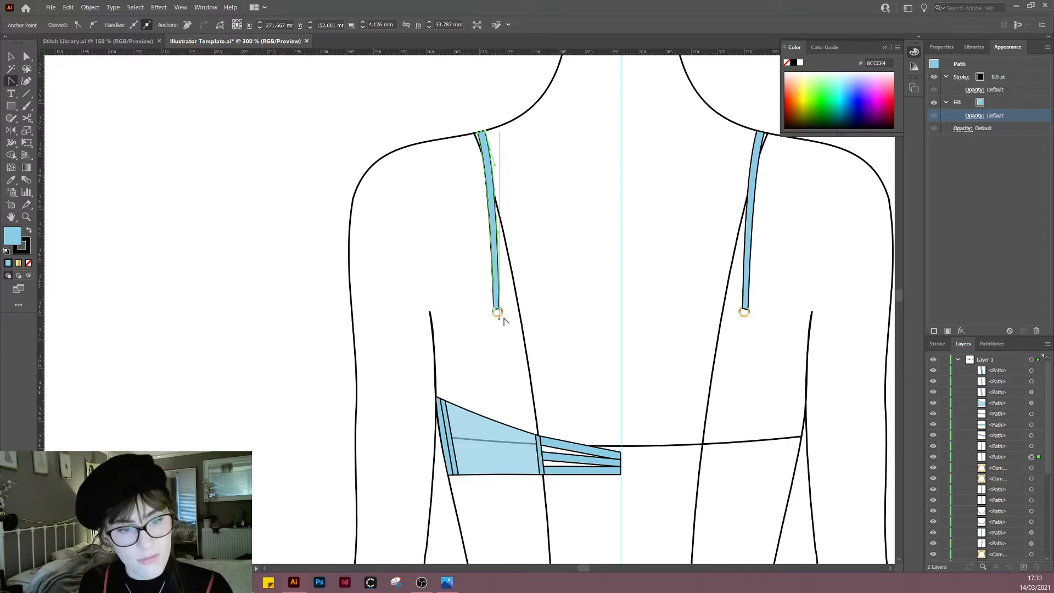
left_click(478, 133)
left_click(485, 131)
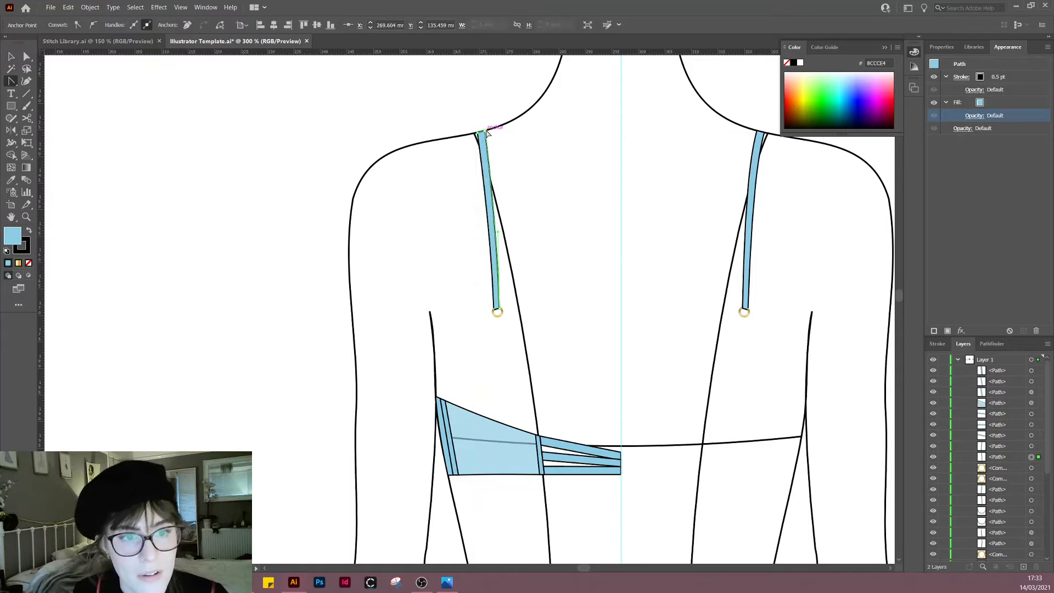
Step: Nudge the left shoulder strap's outer lower corner slightly down over its gold ring
scroll(508, 293, "up", 2)
scroll(499, 332, "up", 2)
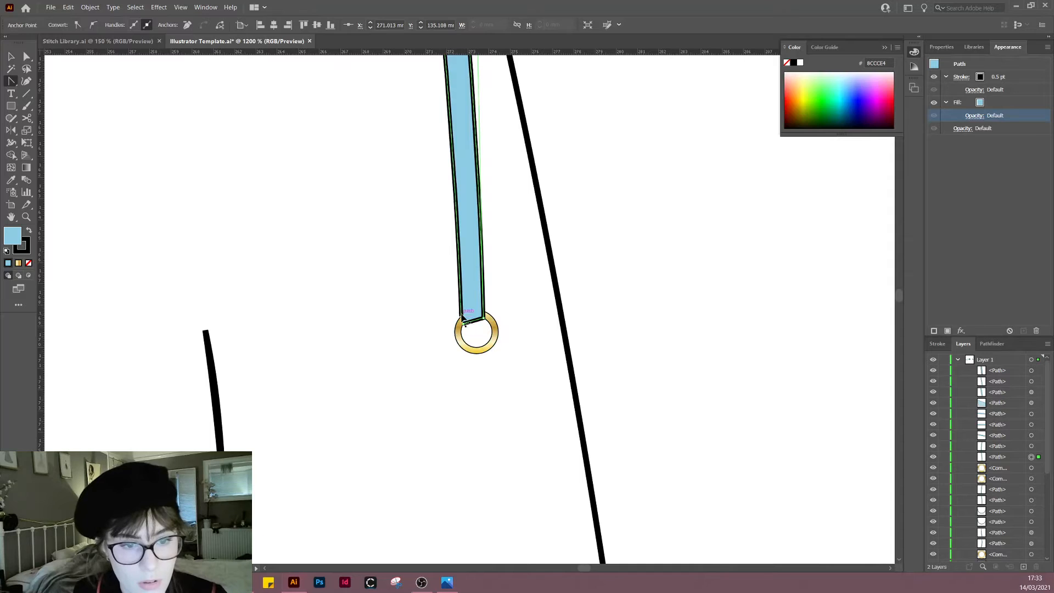
key("a")
left_click_drag(462, 317, 464, 324)
key("v")
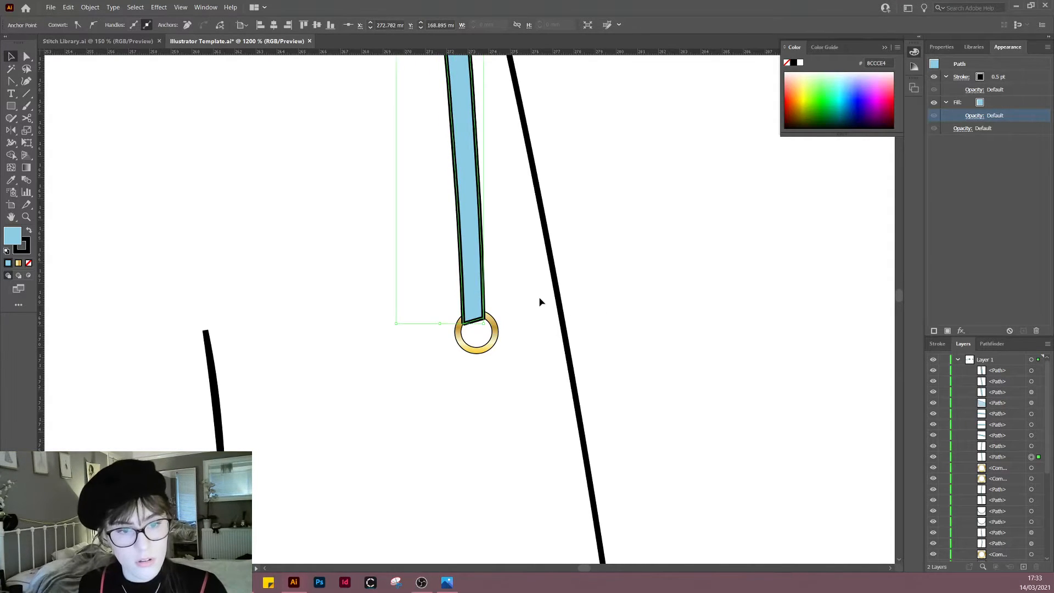
right_click(475, 283)
left_click(536, 369)
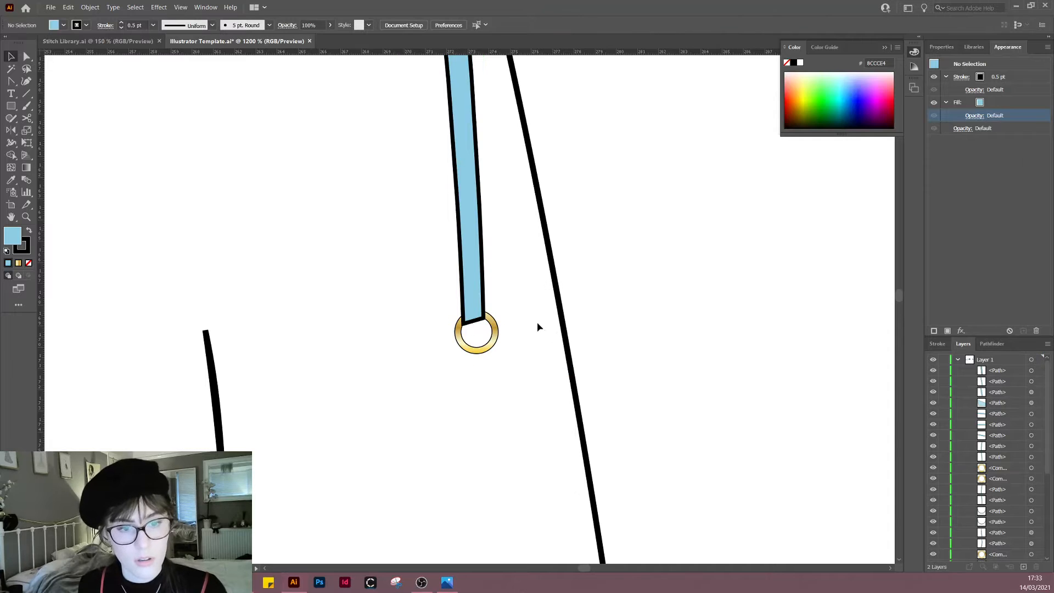
Step: Convert the left shoulder strap's ring-end anchors into corner points so its long edges run straight
scroll(455, 215, "down", 3)
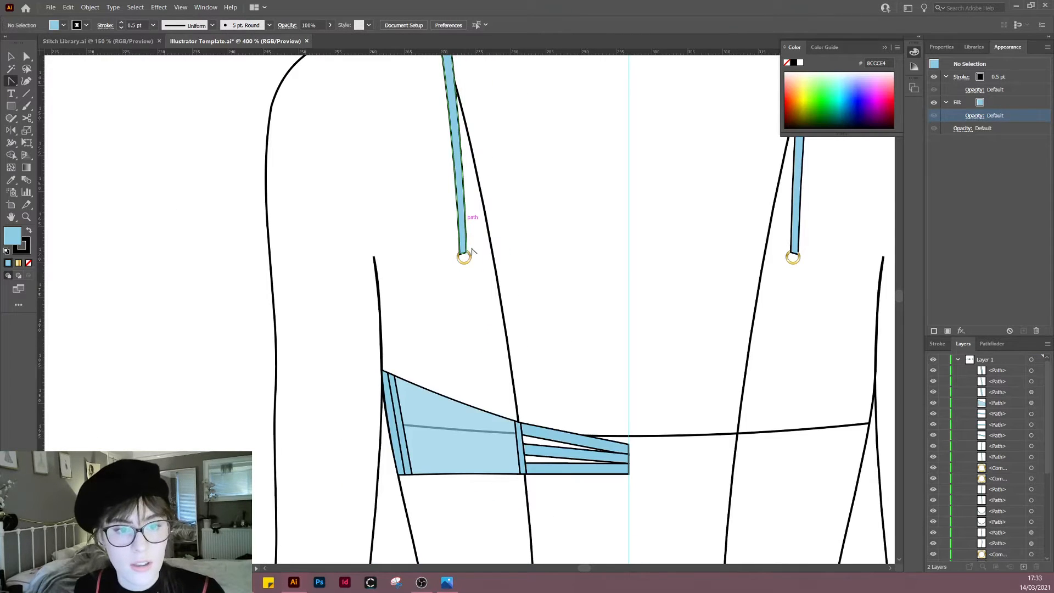
left_click(464, 257)
left_click(462, 254)
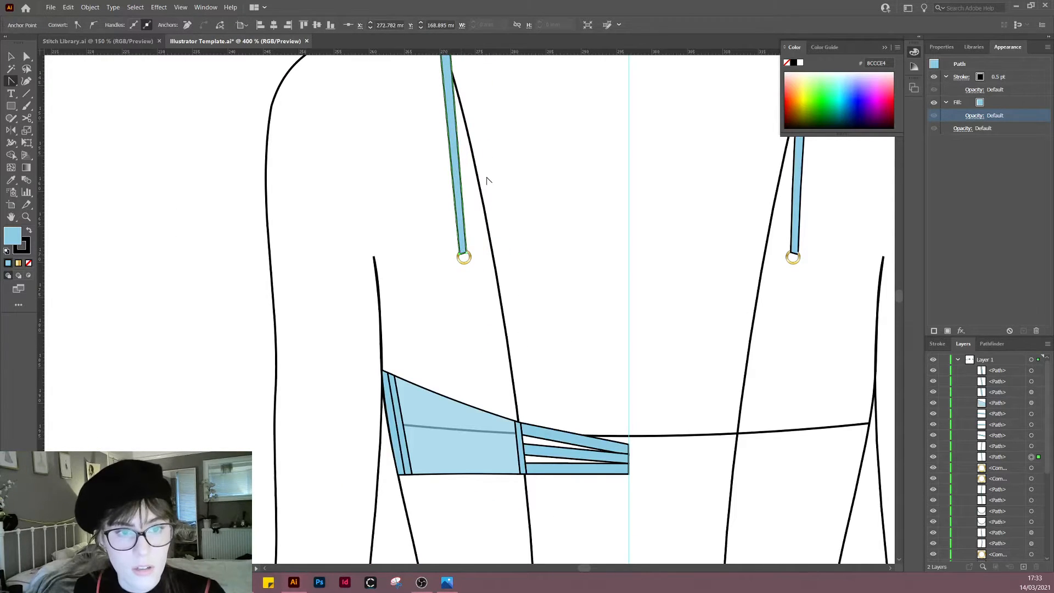
Step: Widen the band's princess-line strip by moving its panel-side upper and lower corners outward along the panel edges
left_click_drag(496, 193, 513, 287)
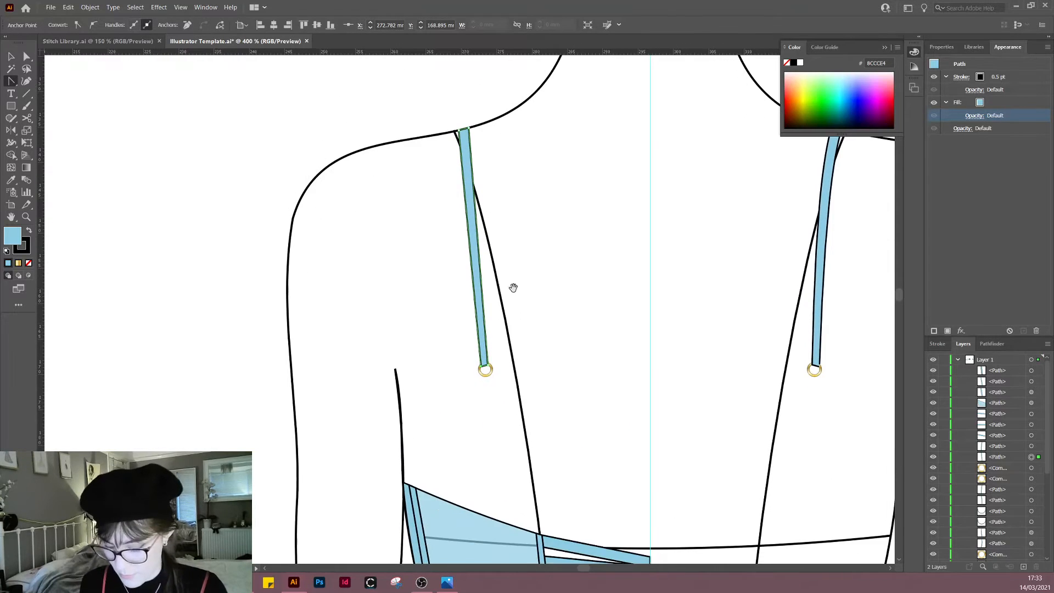
key("a")
scroll(552, 353, "down", 1)
left_click_drag(549, 353, 514, 290)
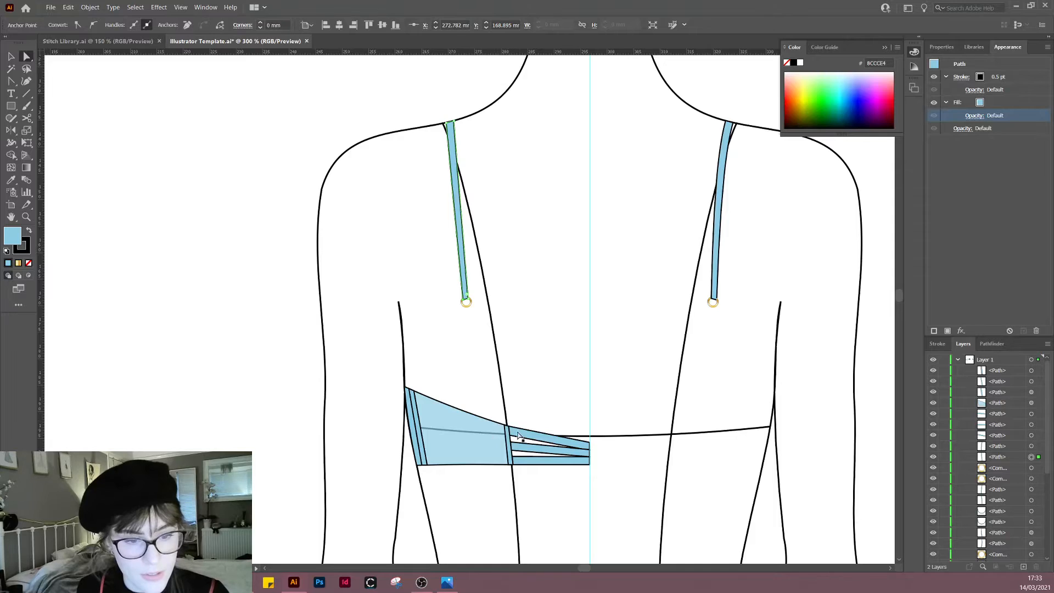
scroll(518, 436, "up", 3)
left_click(496, 404)
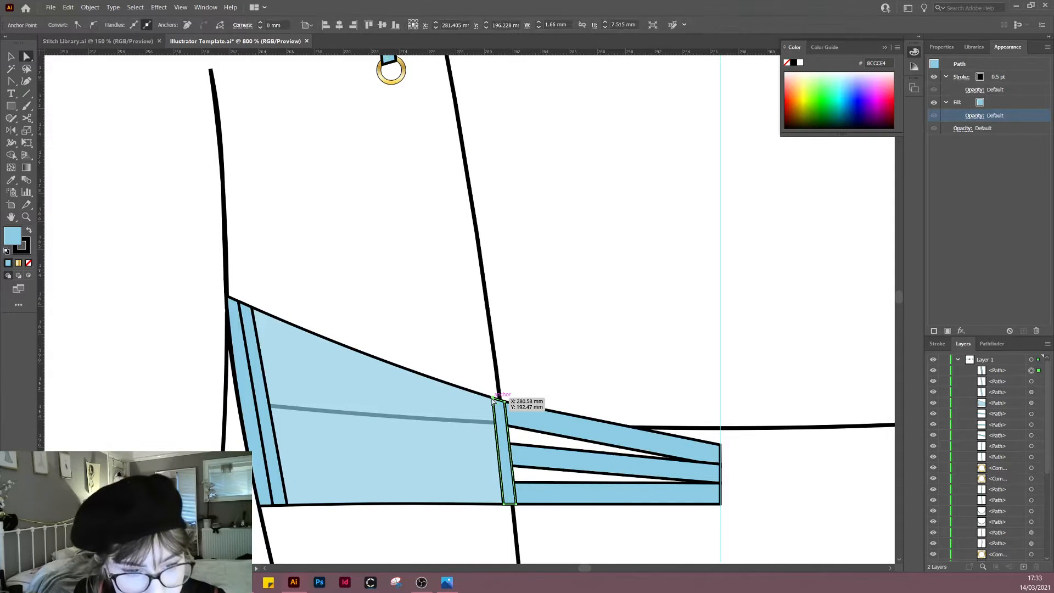
left_click_drag(493, 402, 489, 399)
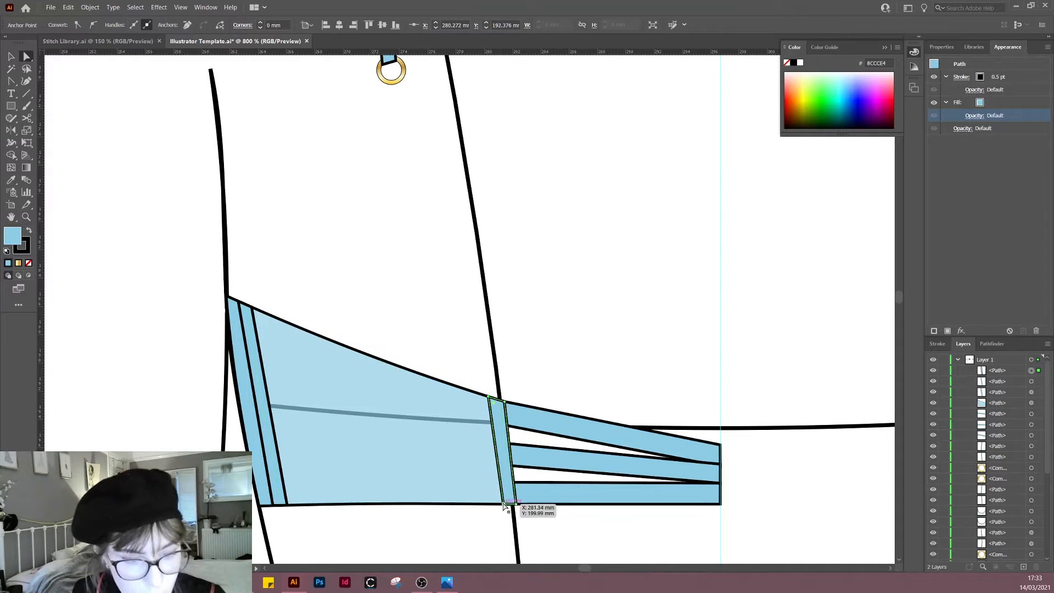
left_click_drag(504, 505, 500, 503)
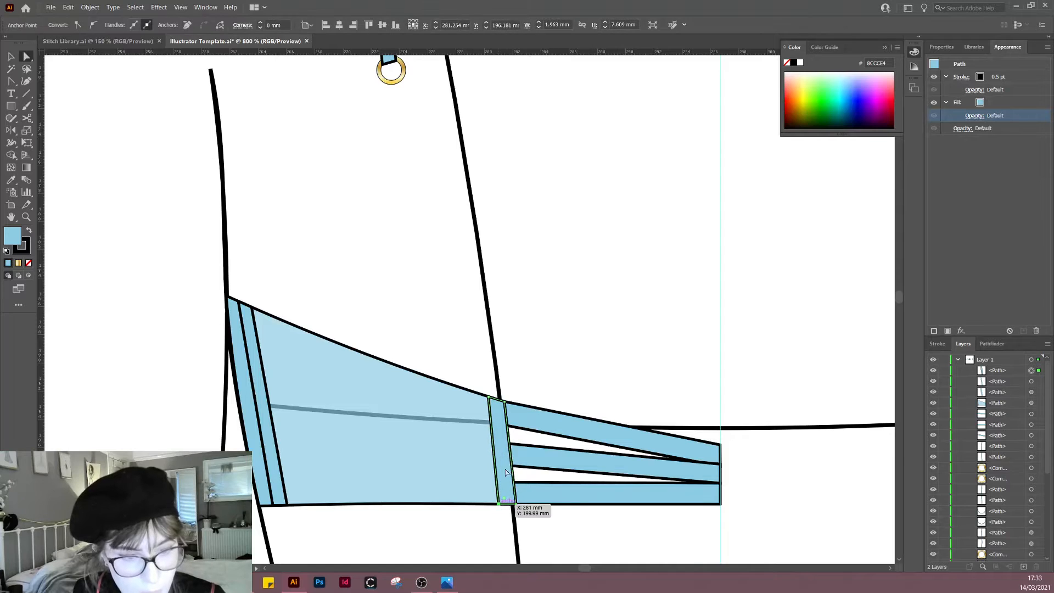
left_click(513, 395)
left_click(499, 407)
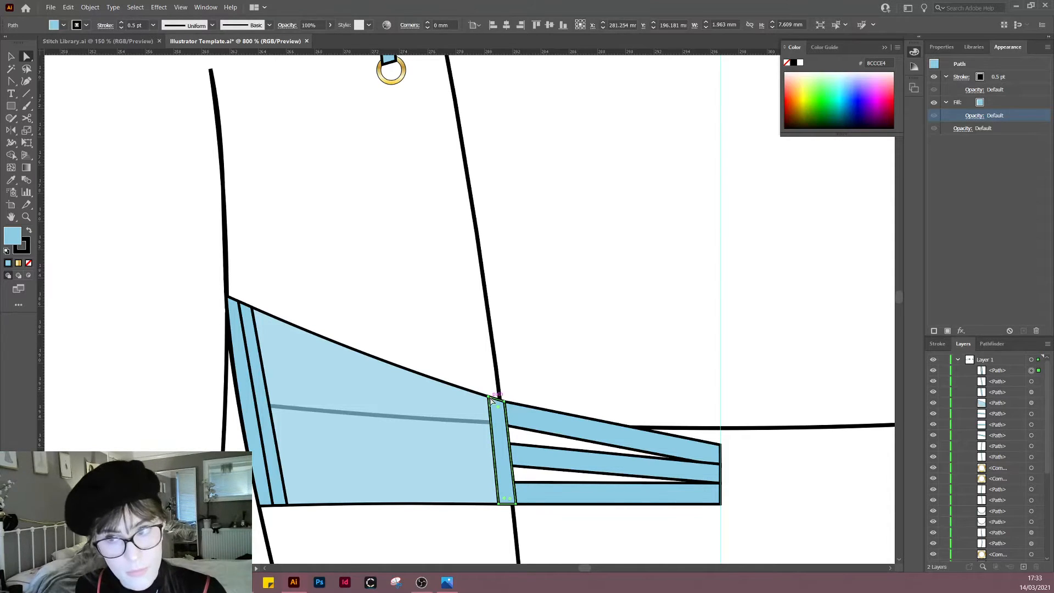
left_click(514, 360)
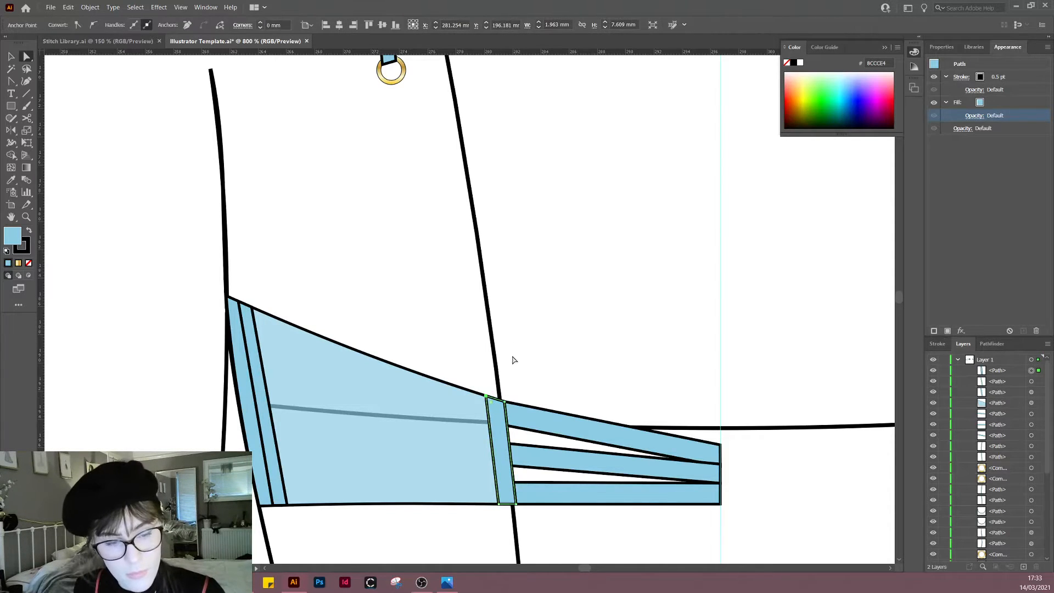
Step: Move the left shoulder strap's gold ring down and inward onto the princess line
scroll(579, 354, "down", 1)
scroll(580, 354, "down", 3)
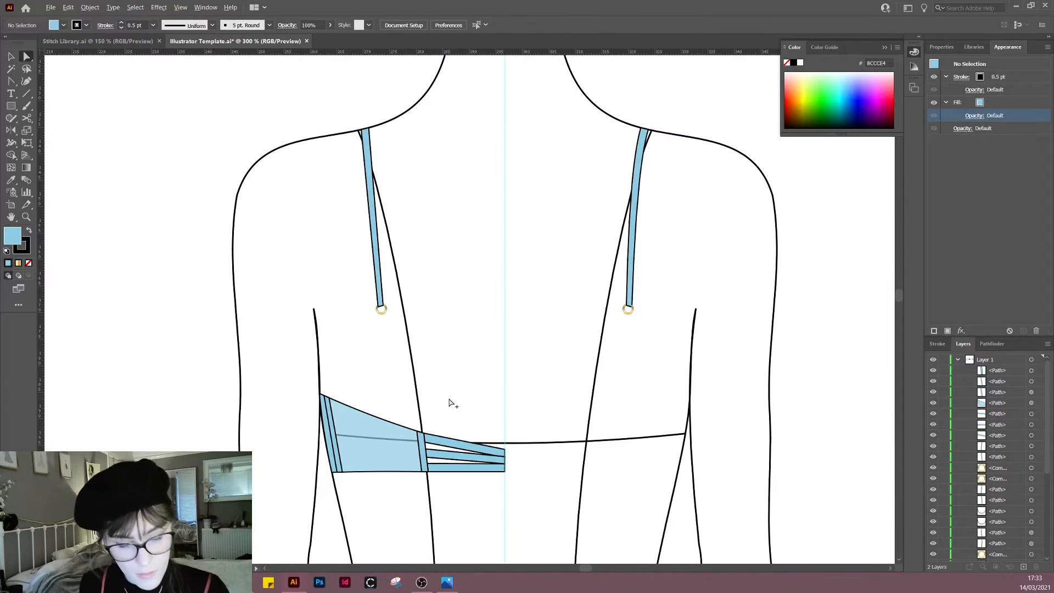
scroll(462, 345, "down", 1)
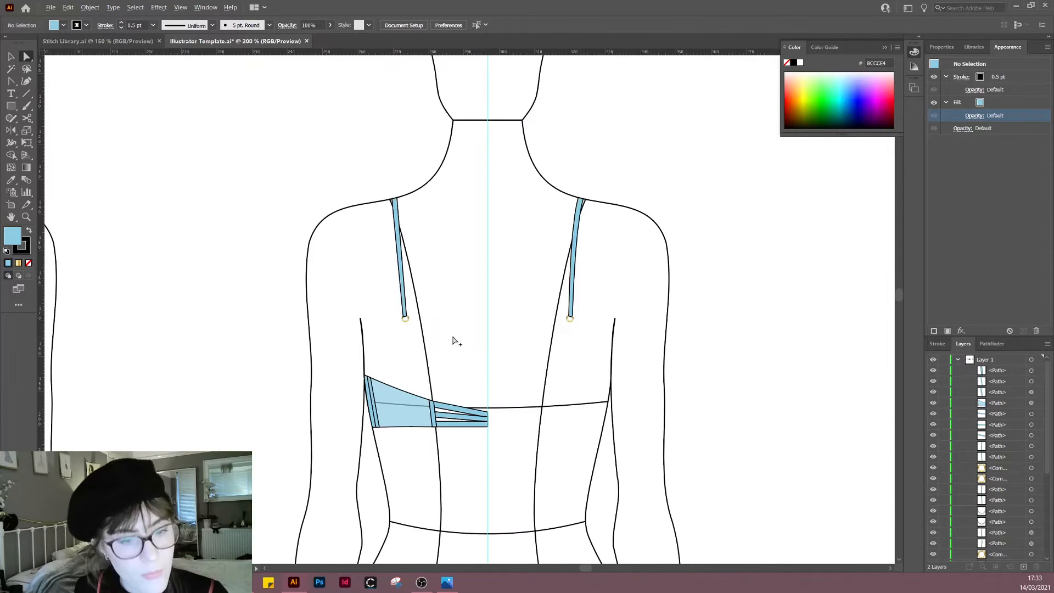
left_click_drag(406, 321, 422, 346)
left_click(412, 332)
scroll(406, 325, "up", 2)
Step: Move the left shoulder strap's lower end inward and up so the strap angles towards the princess line
key("a")
left_click(405, 308)
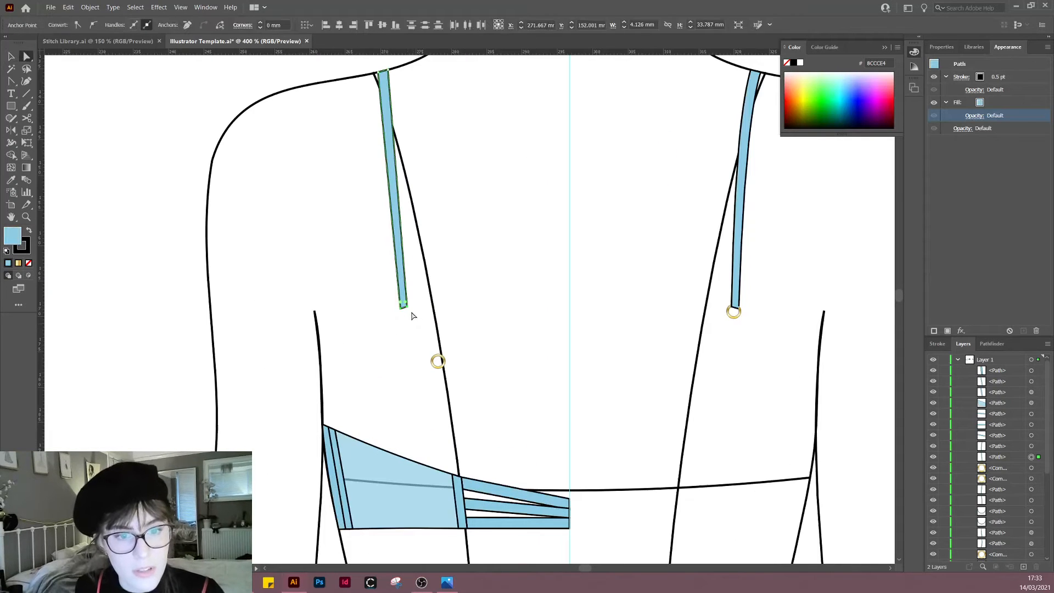
left_click_drag(407, 310, 420, 276)
left_click(470, 271)
scroll(422, 272, "up", 1)
left_click(540, 367)
scroll(539, 368, "down", 1)
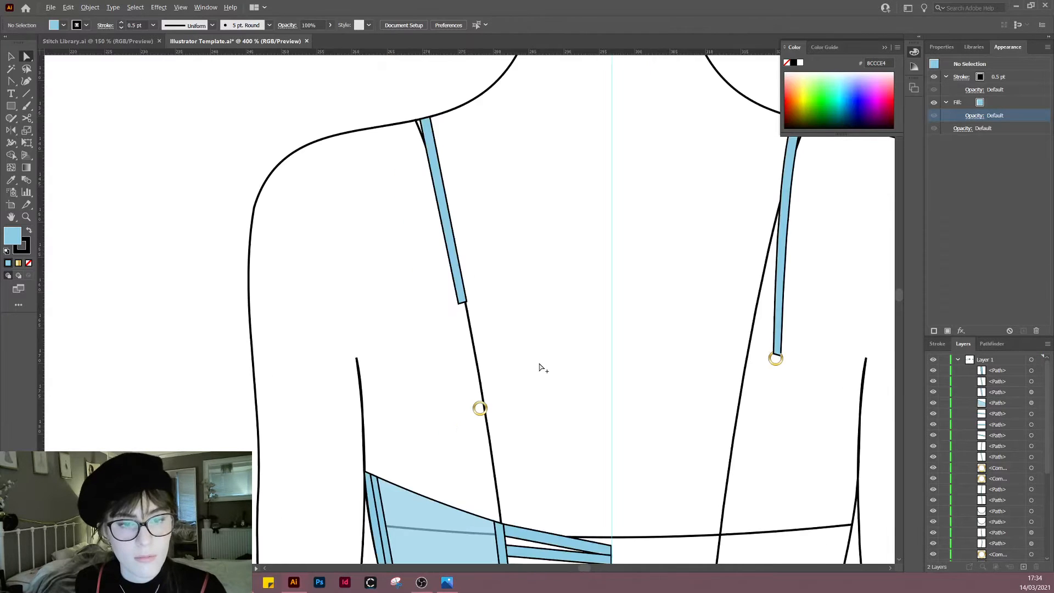
Step: Move the gold ring up to the angled left strap's lower end
scroll(540, 367, "down", 1)
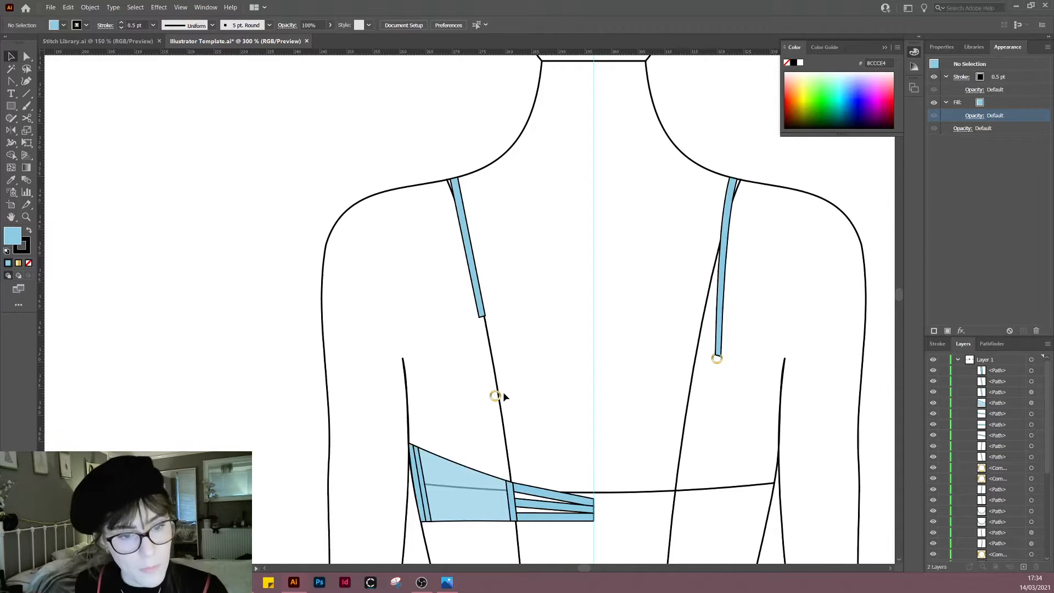
left_click_drag(497, 396, 484, 319)
left_click(554, 385)
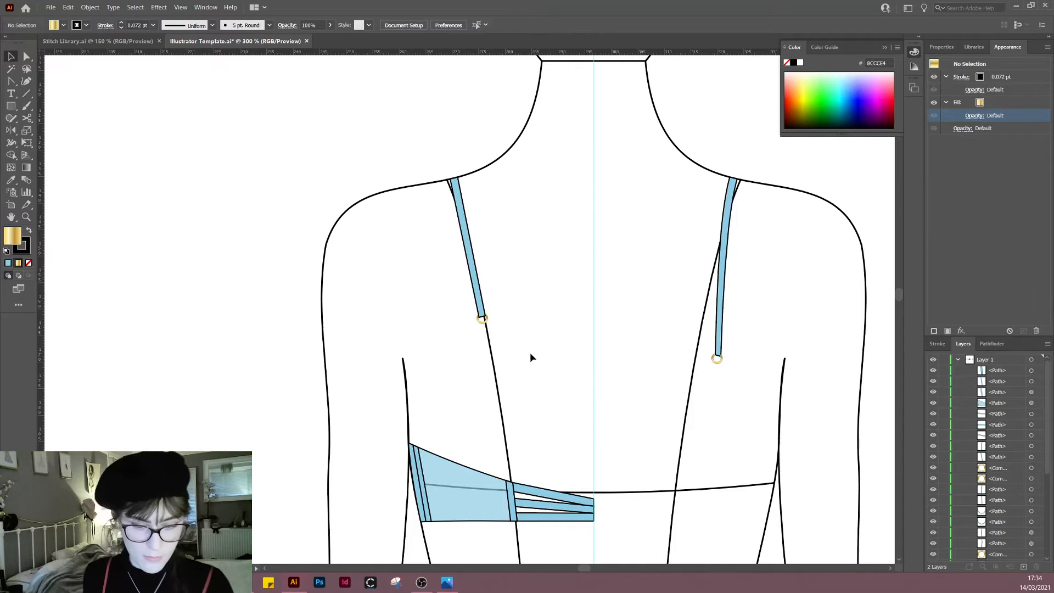
Step: Draw a narrow straight strap section from the gold ring to just above the princess-line strip, sampling the blue strap's appearance
key("p")
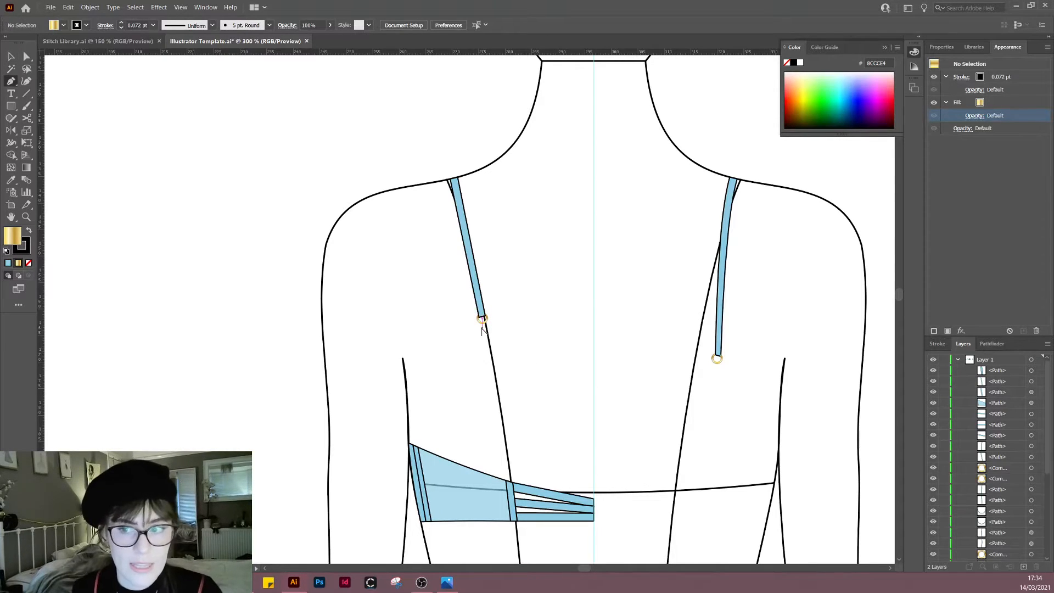
scroll(481, 328, "up", 3)
left_click(480, 301)
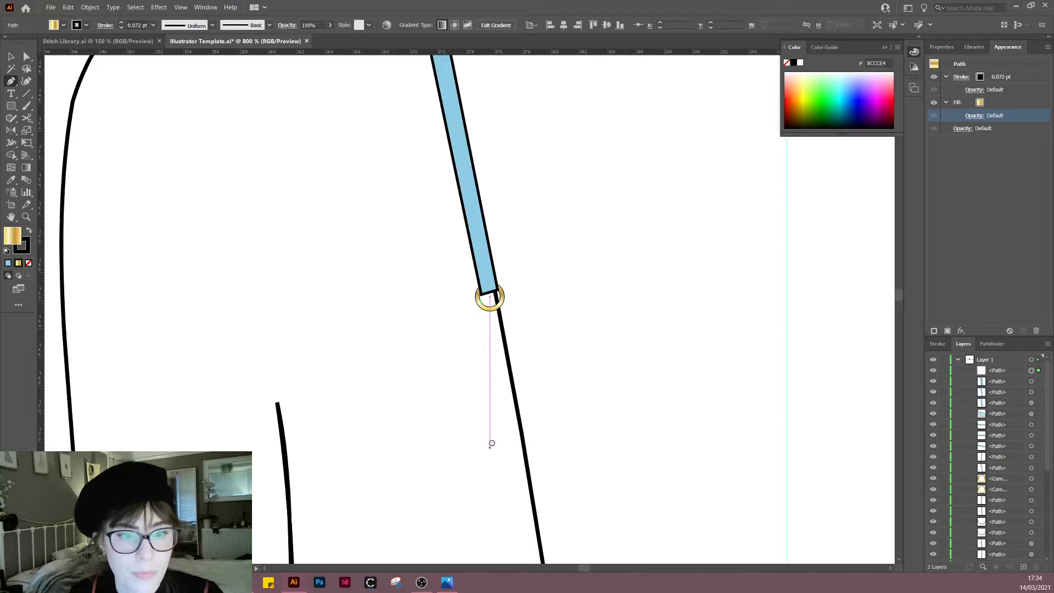
scroll(521, 441, "down", 2)
scroll(500, 422, "down", 1)
scroll(485, 416, "down", 1)
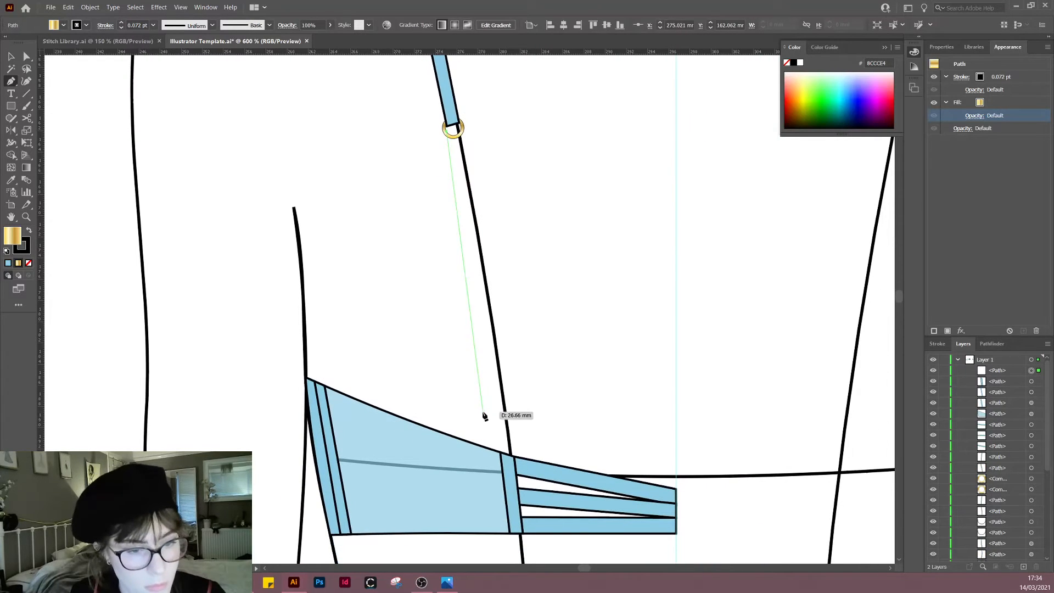
left_click(501, 439)
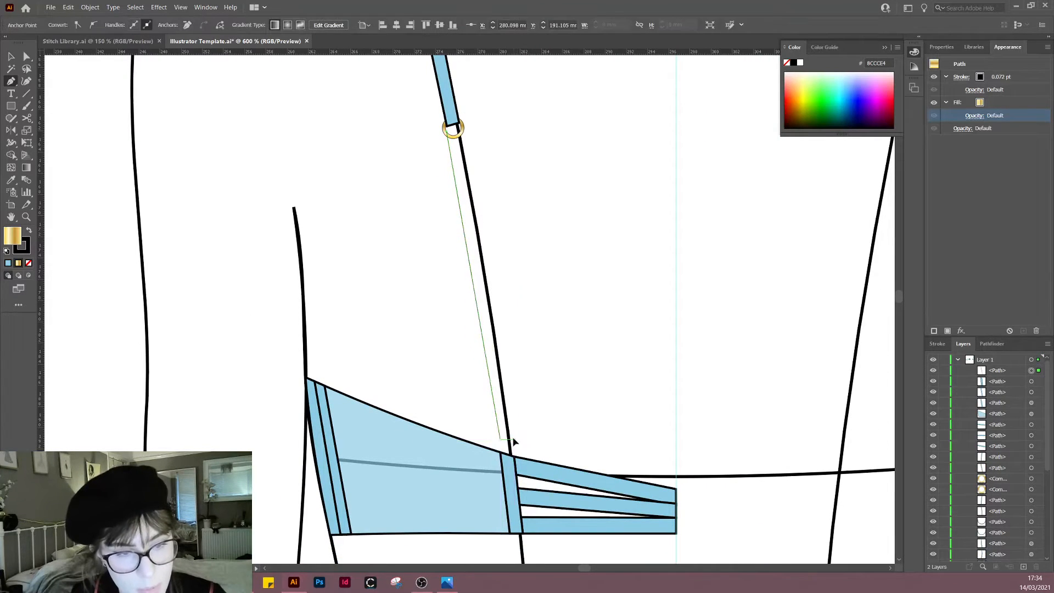
left_click(513, 440)
left_click(460, 127)
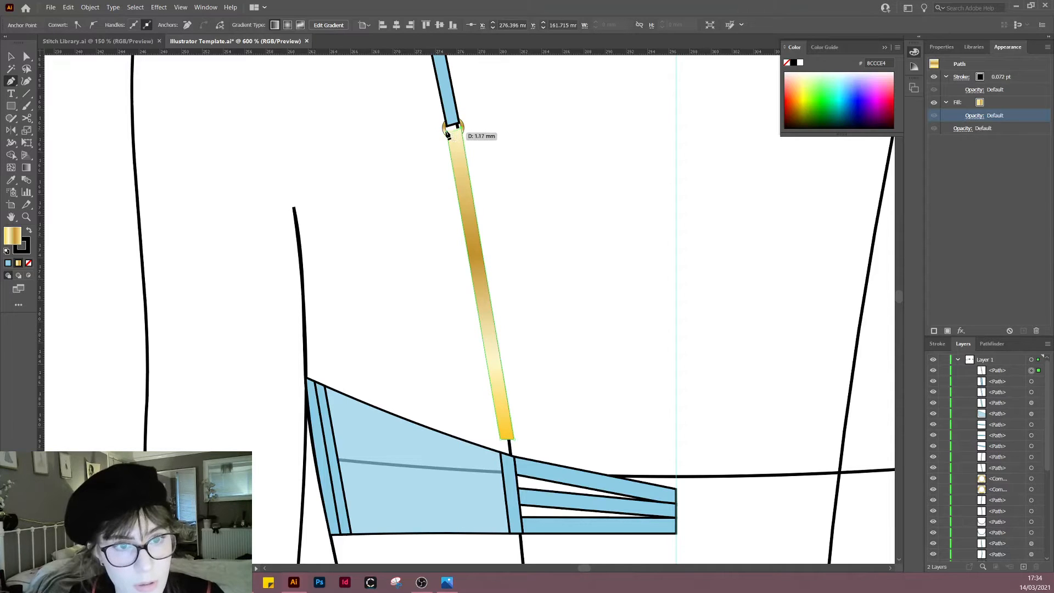
key("i")
left_click(451, 90)
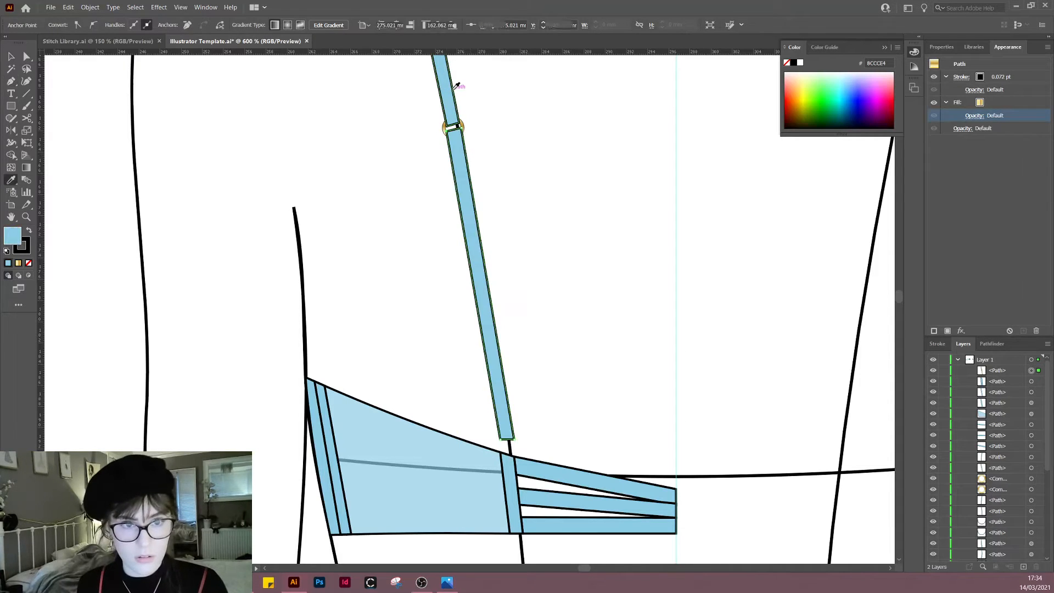
Step: Duplicate the gold ring to the new strap section's lower end, where it meets the band's princess-line strip
key("v")
left_click(525, 295)
left_click_drag(525, 290, 506, 291)
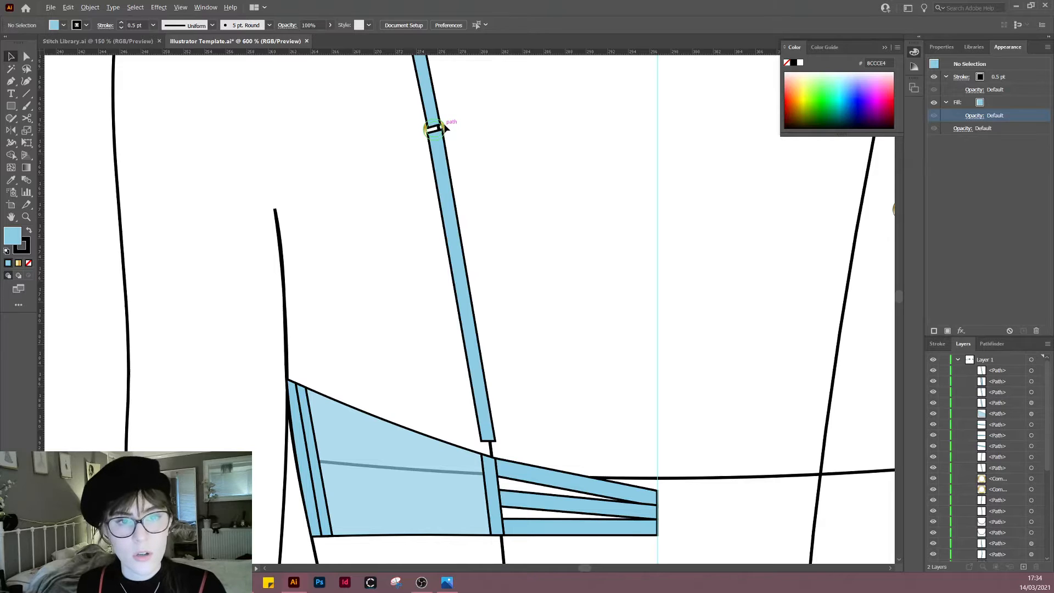
left_click_drag(445, 128, 499, 449)
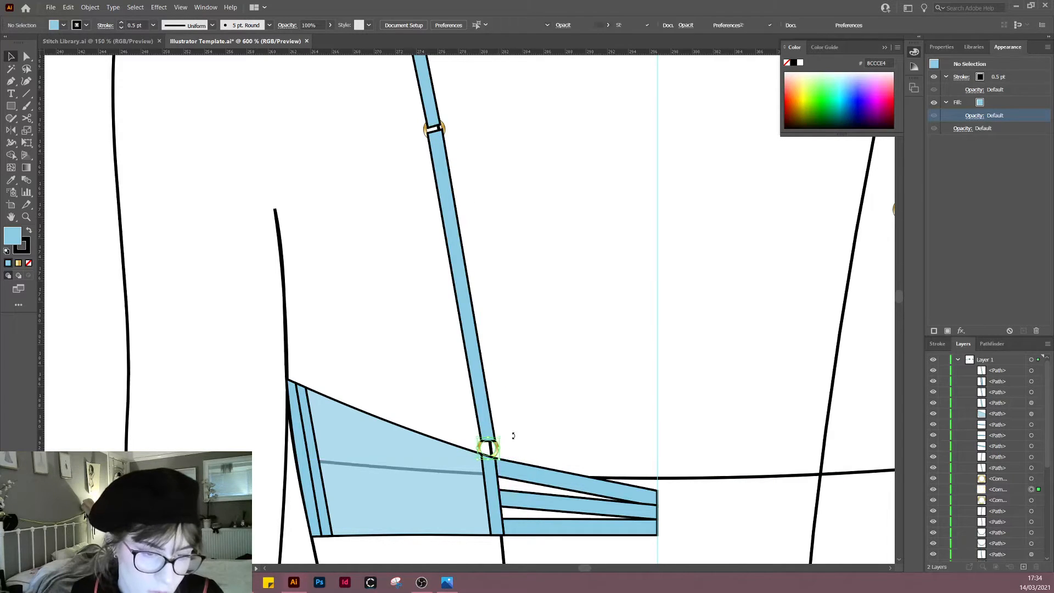
Step: Curve the princess-line strip's top edge upward so it loops through the lower gold ring
scroll(506, 426, "up", 3)
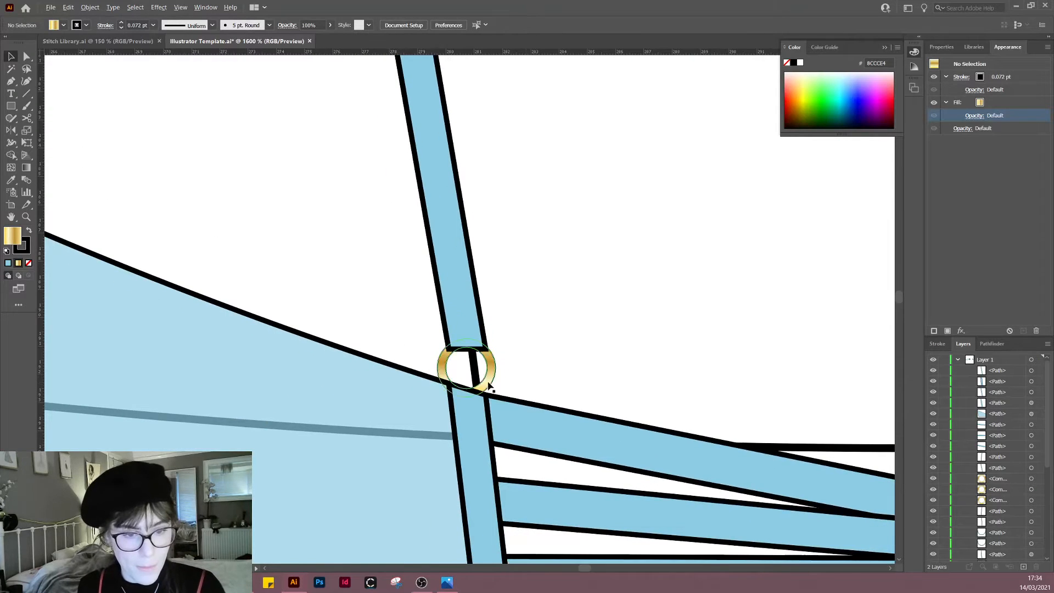
scroll(489, 386, "up", 2)
left_click(426, 416)
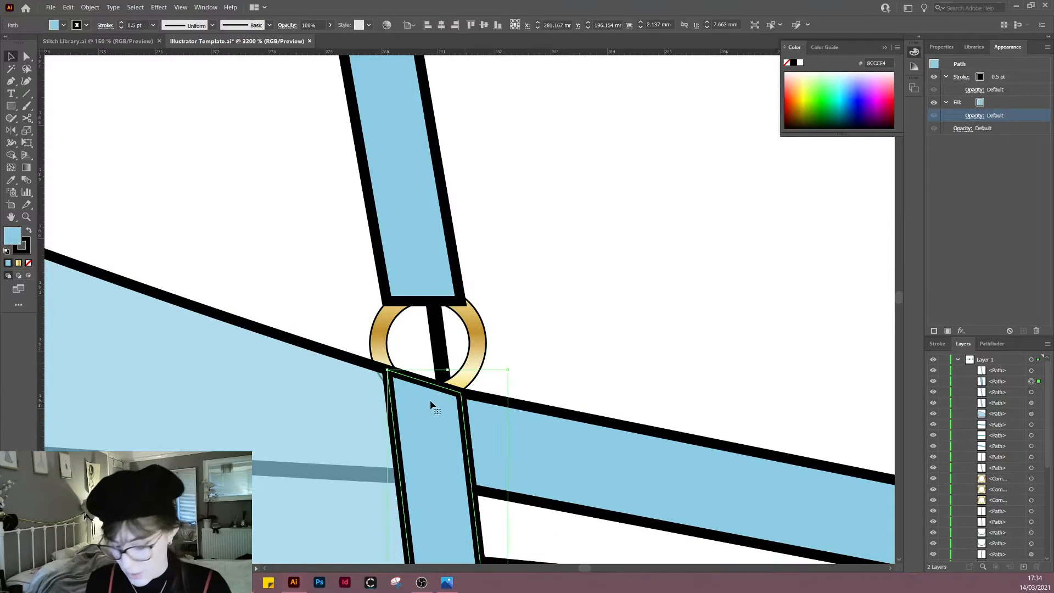
key("p")
left_click_drag(426, 384, 428, 372)
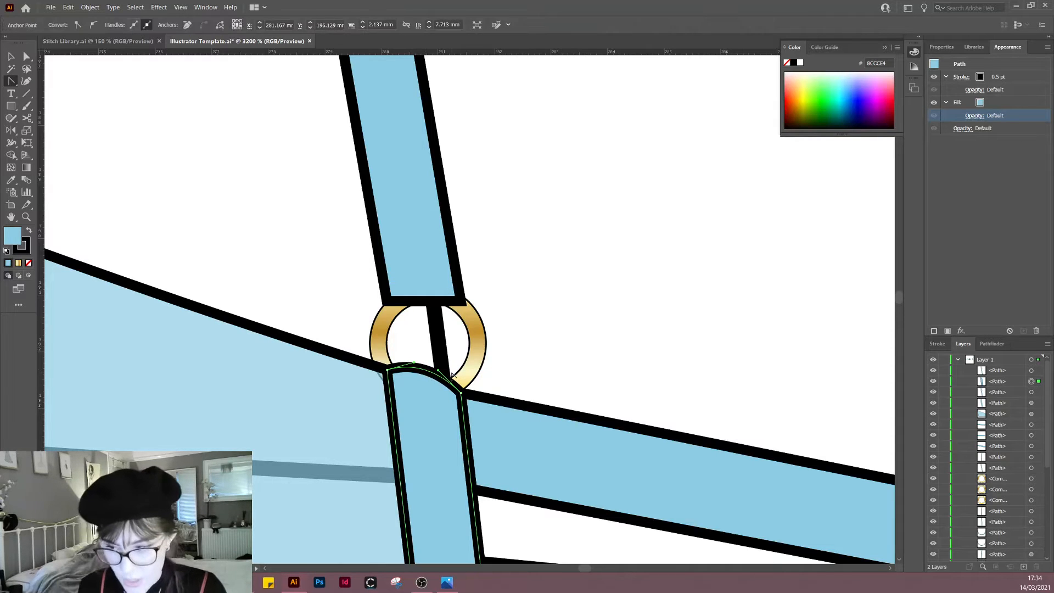
left_click(492, 343)
left_click_drag(484, 353, 482, 354)
Step: Lower the new strap section's bottom corners over the ring and arch its end edge upward
key("a")
left_click(384, 247)
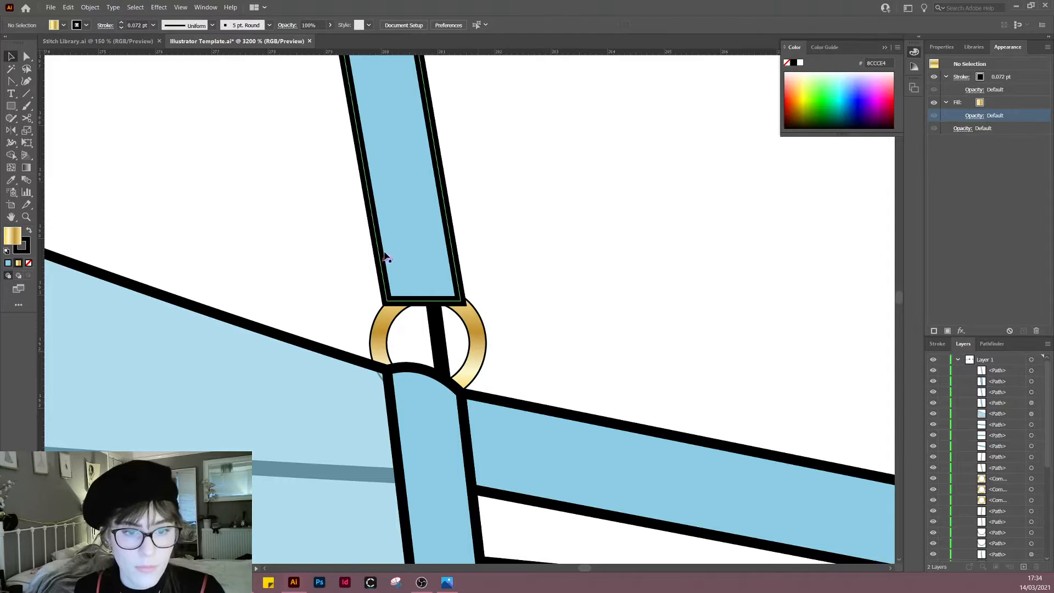
left_click_drag(391, 296, 391, 324)
left_click_drag(462, 302, 429, 313)
key("shift+c")
Step: Raise the princess-line strip's top corners over the lower gold ring and dip its top edge downward
key("a")
left_click(461, 396)
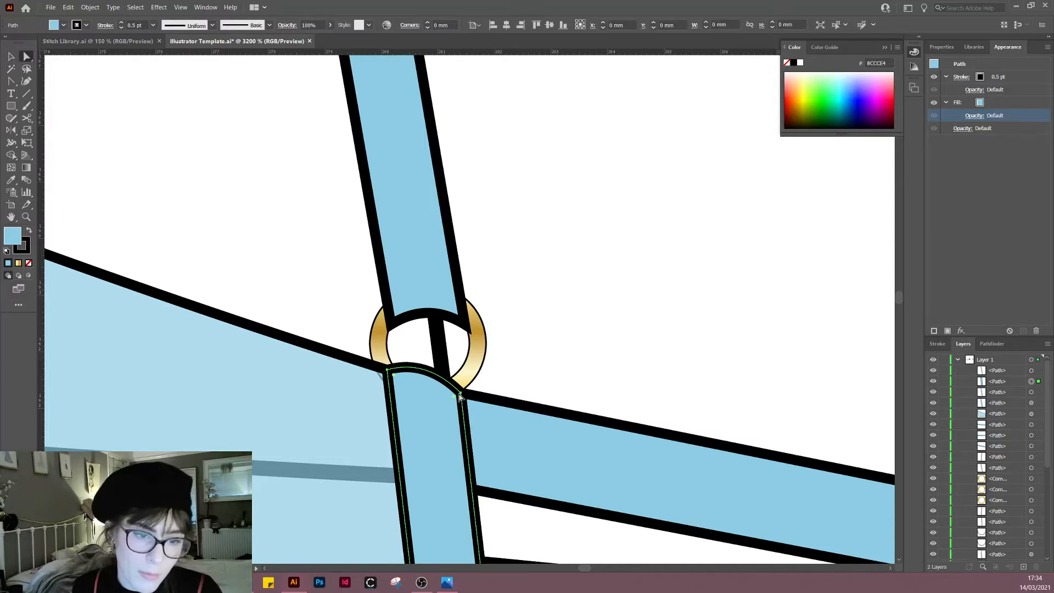
left_click_drag(461, 395, 462, 388)
left_click_drag(460, 380, 461, 379)
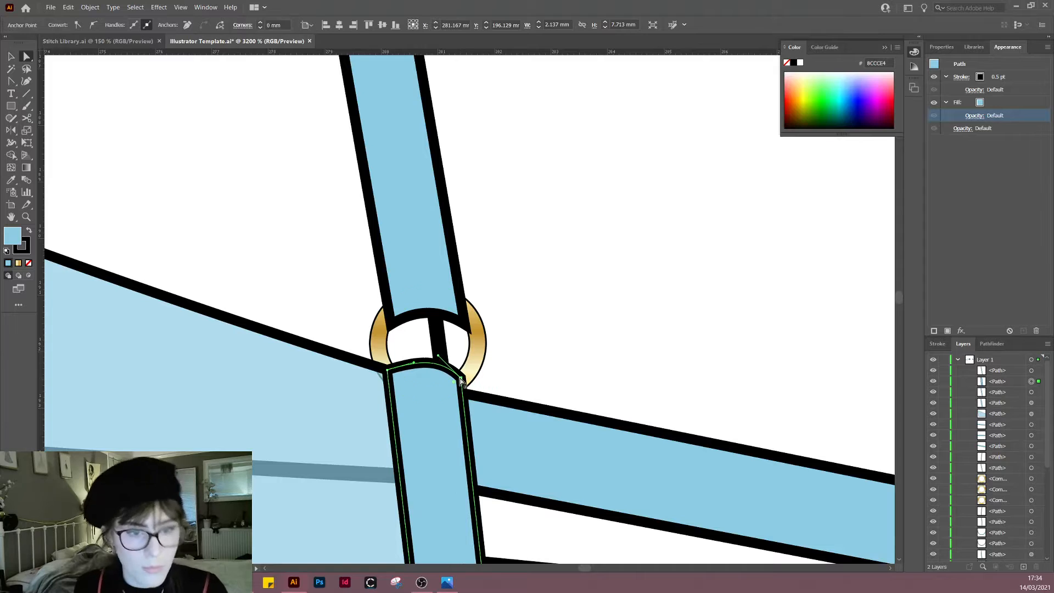
left_click_drag(389, 375, 462, 369)
key("a")
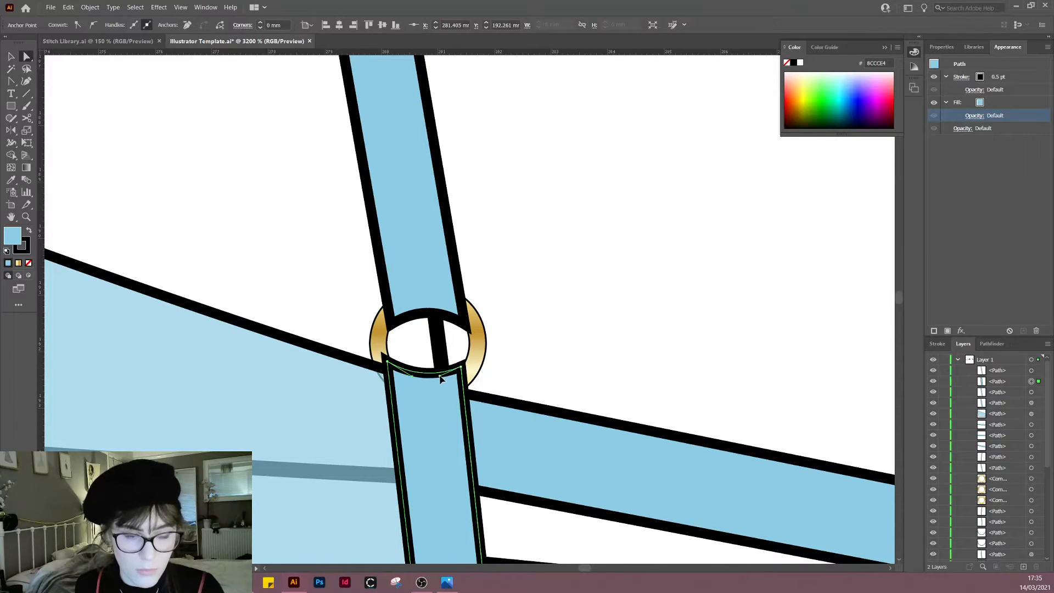
left_click(518, 348)
Step: Arch the upper strap's lower end upward and dip the lower strap section's top edge downward at the upper gold ring
scroll(516, 349, "down", 4)
left_click_drag(556, 315, 501, 324)
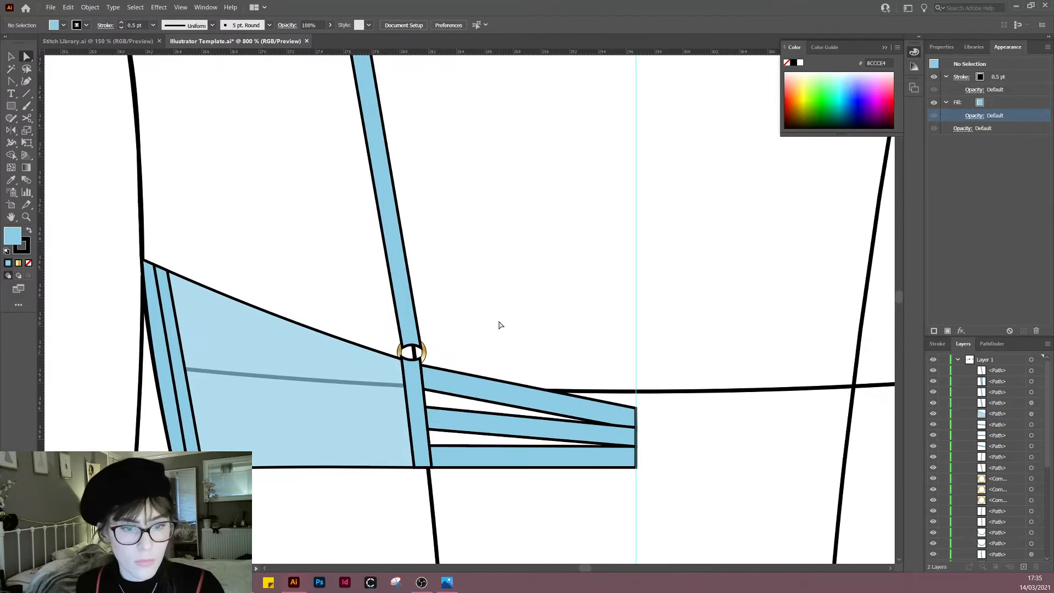
scroll(469, 327, "down", 2)
left_click_drag(475, 283, 465, 359)
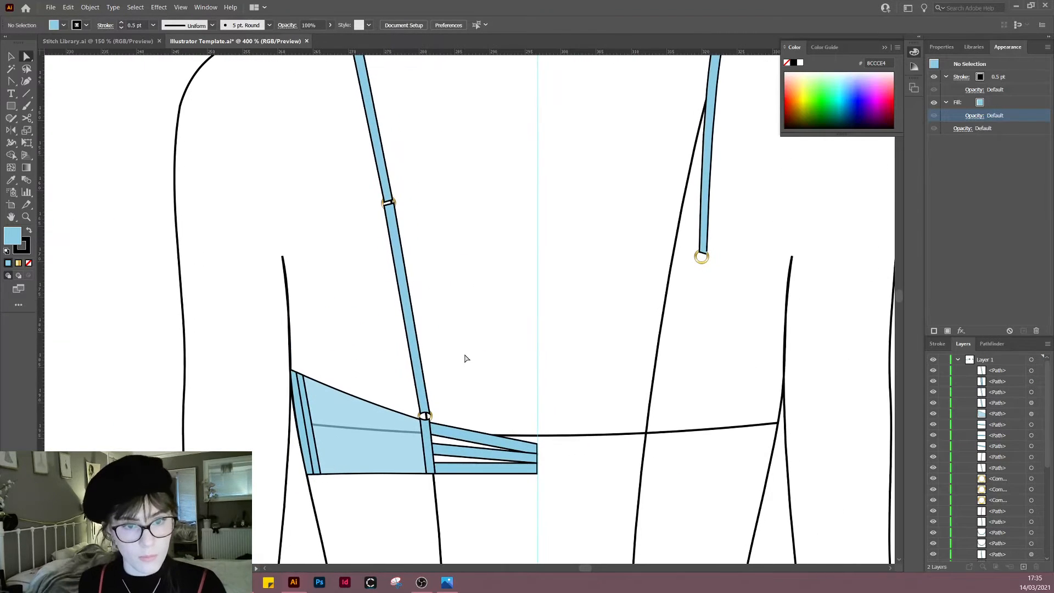
scroll(418, 228, "up", 4)
key("p")
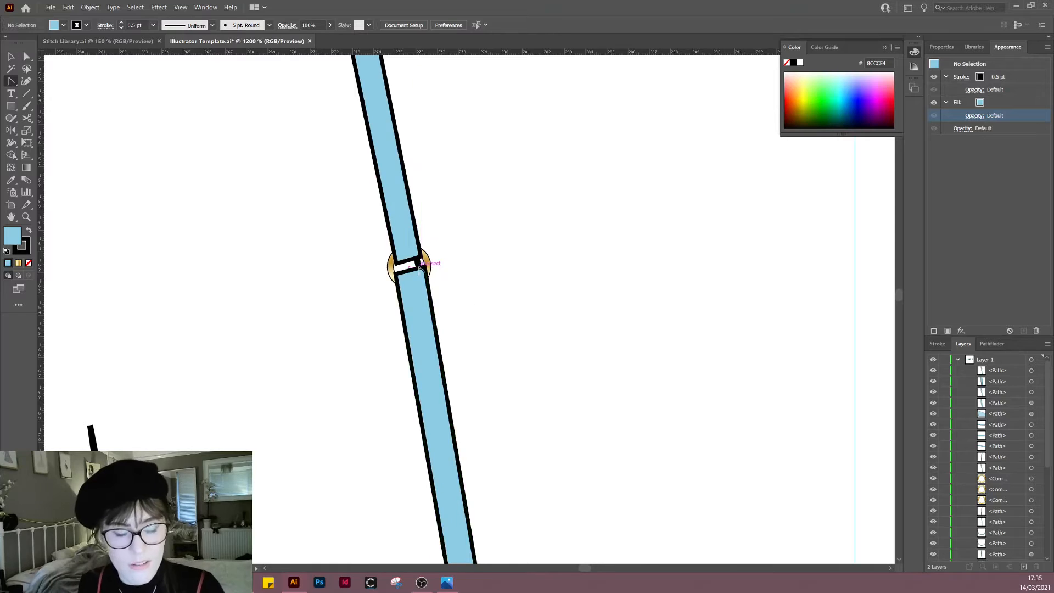
scroll(401, 259, "up", 1)
left_click_drag(392, 255, 400, 282)
key("a")
left_click(505, 326)
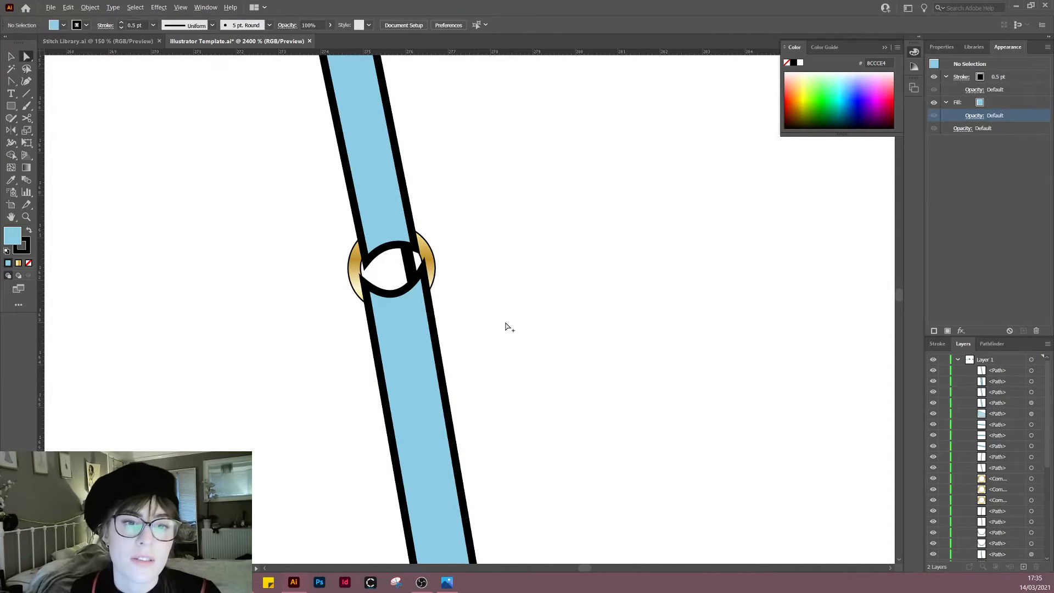
Step: Shift the upper strap's lower outer corner slightly upward to tidy its point at the gold ring
key("alt+c")
key("a")
left_click(383, 263)
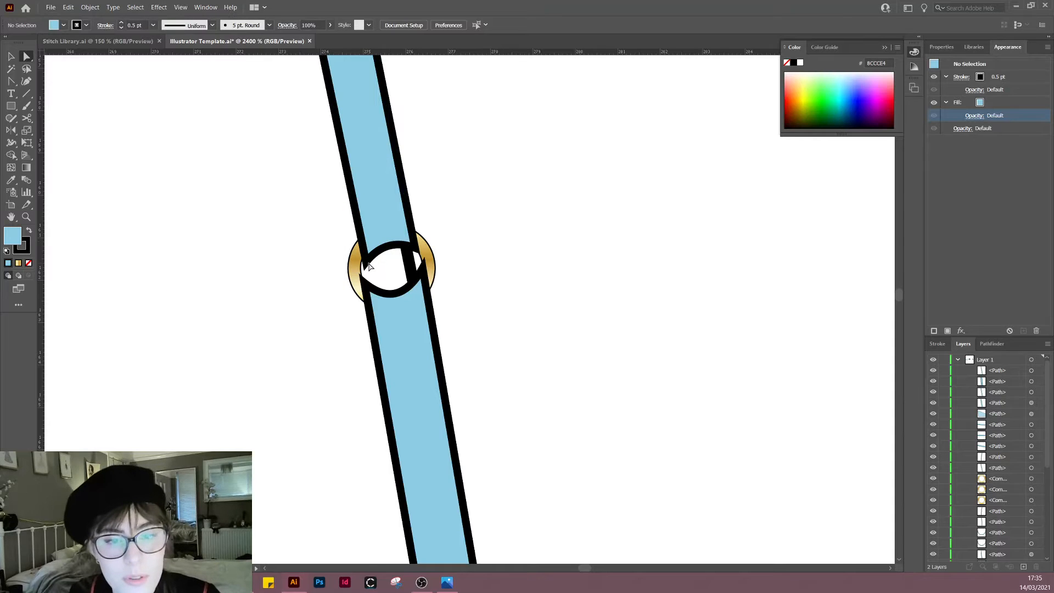
left_click_drag(366, 263, 366, 259)
left_click(466, 282)
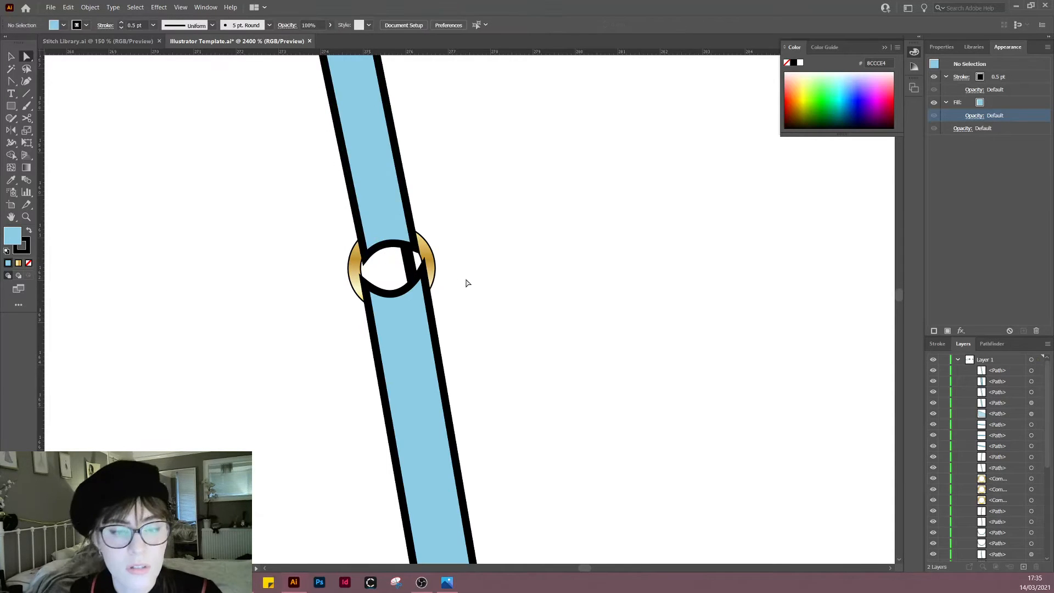
Step: Delete the old shoulder strap and its gold ring from the unfinished half of the back view
scroll(491, 286, "down", 5)
left_click_drag(566, 316, 473, 298)
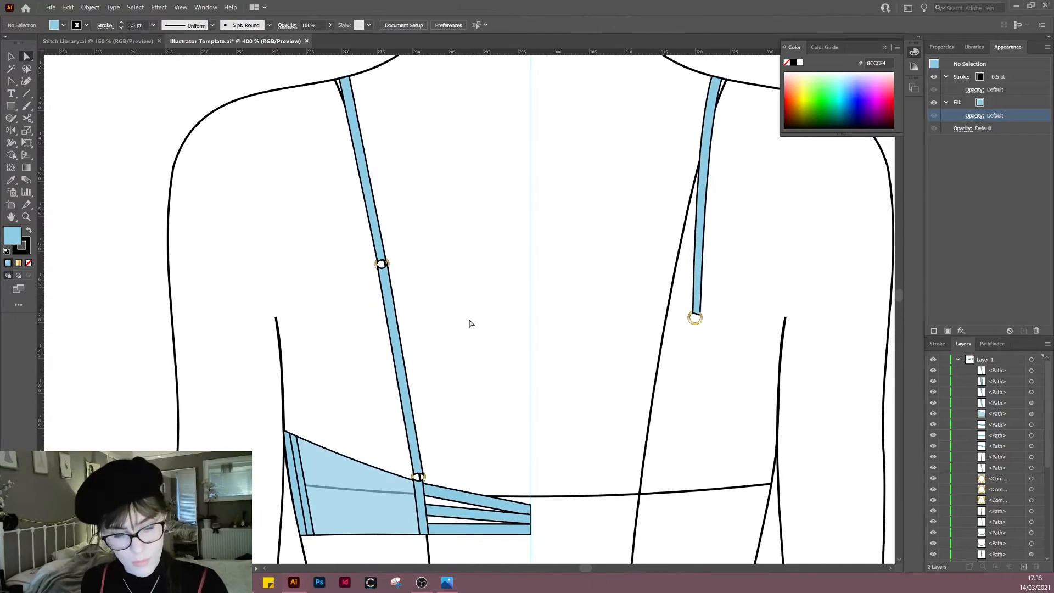
scroll(461, 354, "down", 1)
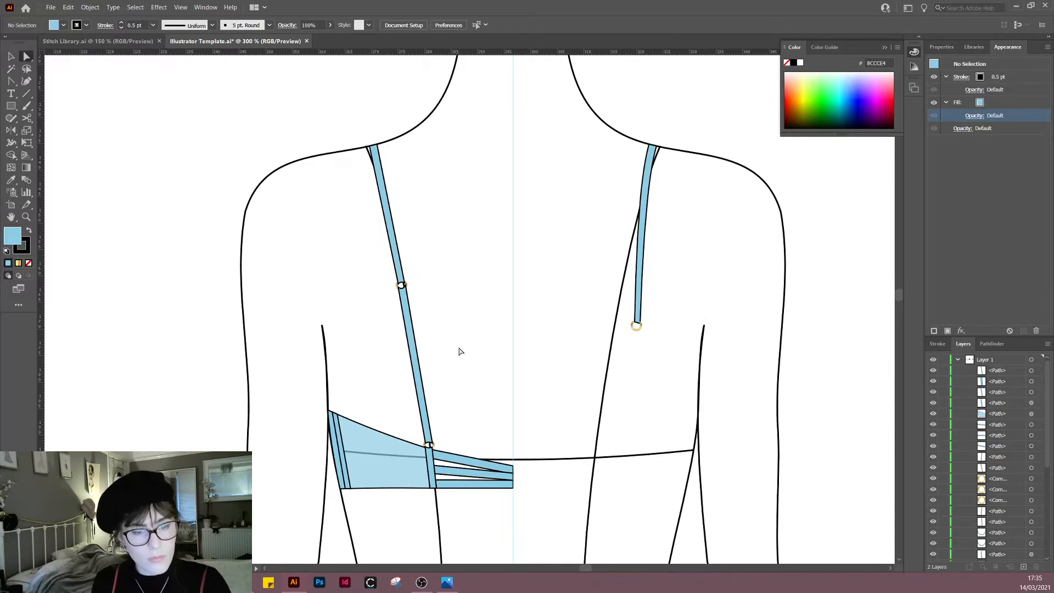
scroll(475, 381, "down", 2)
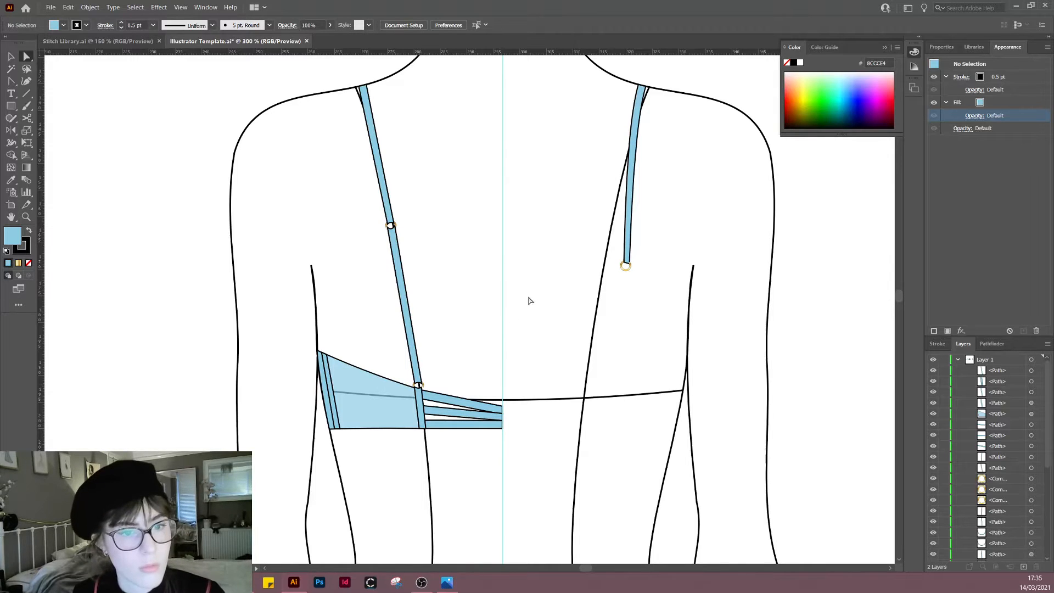
left_click_drag(528, 301, 489, 315)
key("v")
left_click_drag(559, 309, 659, 91)
key("Delete")
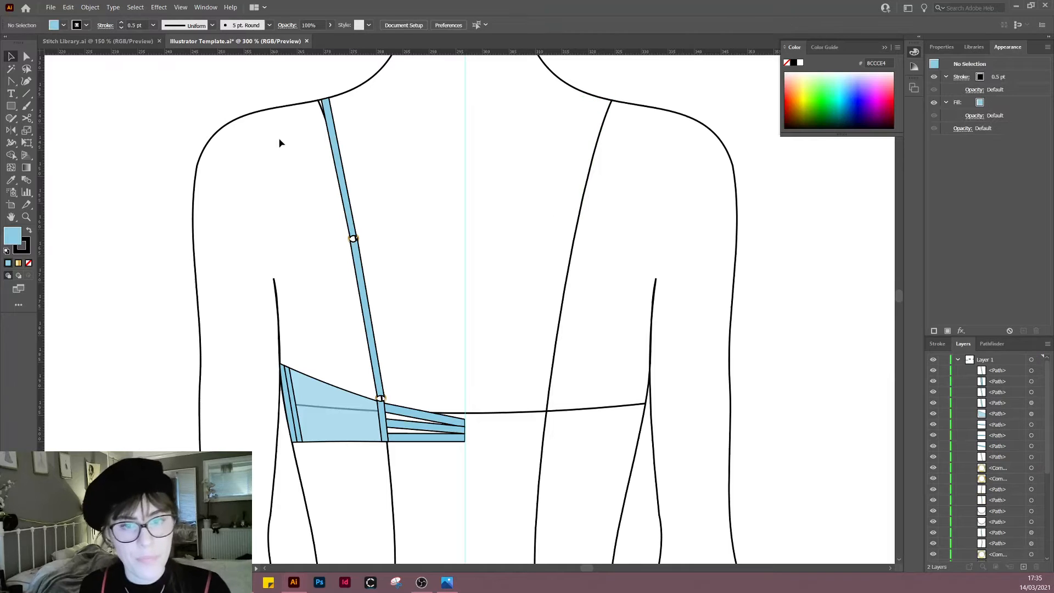
Step: Reflect a copy of the back band, strap sections and rings vertically across the centre-back guide
left_click_drag(203, 104, 537, 525)
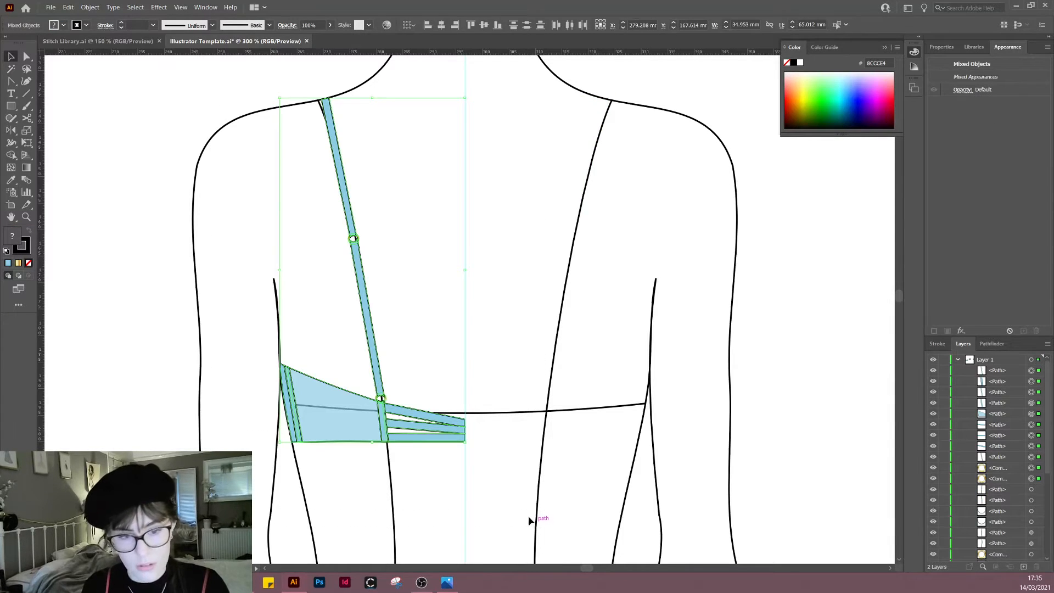
key("p")
key("o")
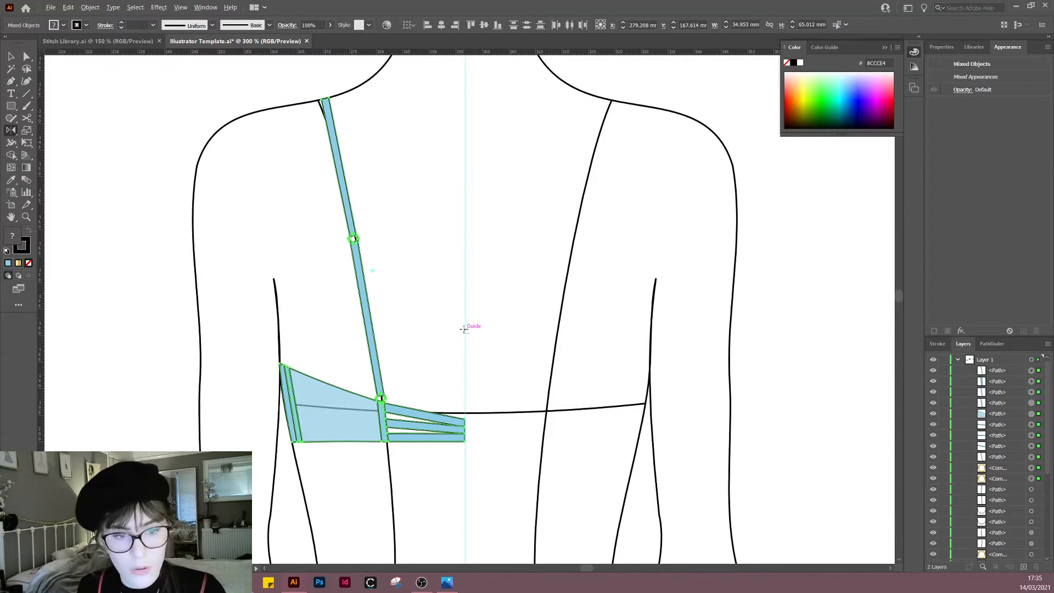
left_click(464, 329, "alt")
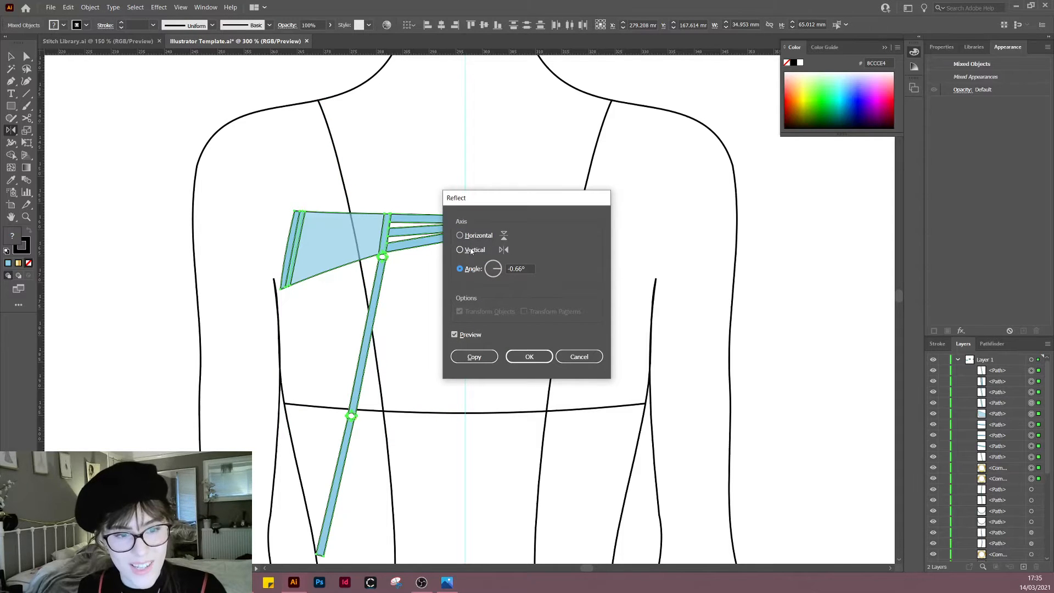
left_click(471, 250)
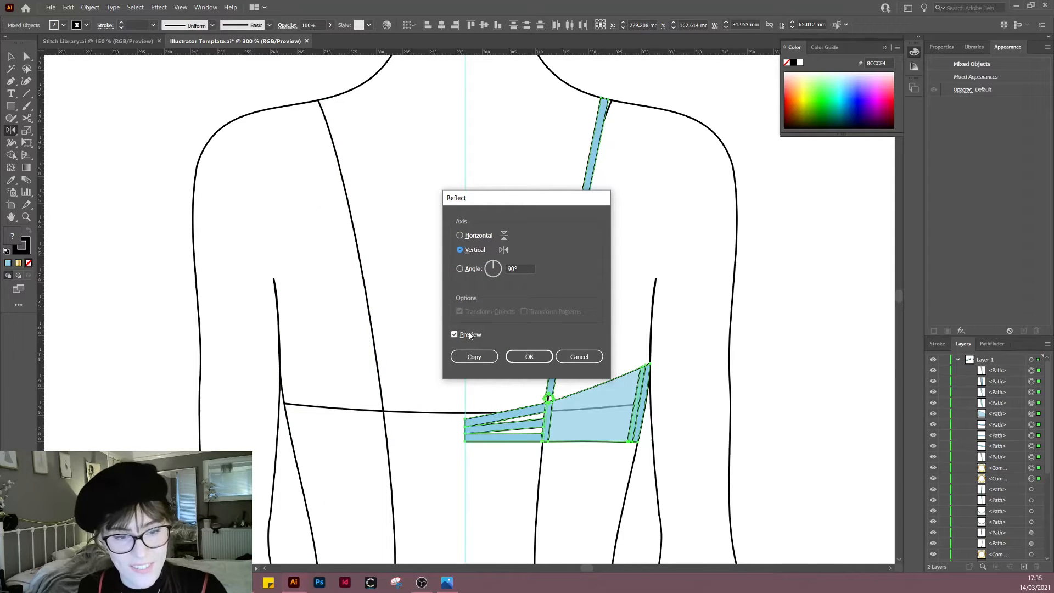
left_click(455, 336)
left_click(456, 335)
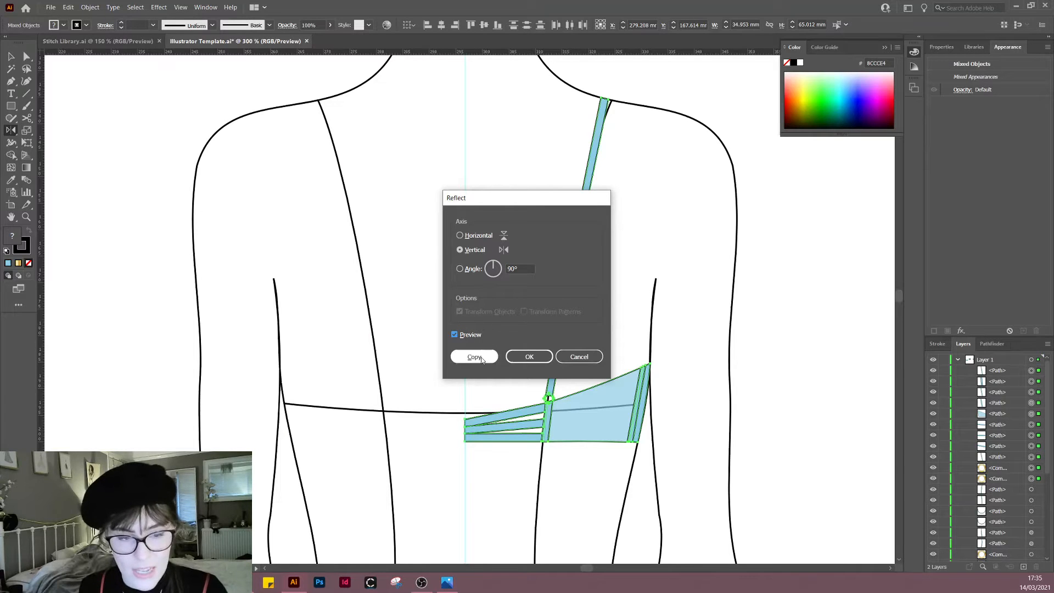
left_click(475, 357)
key("ctrl+minus")
key("v")
left_click(482, 306)
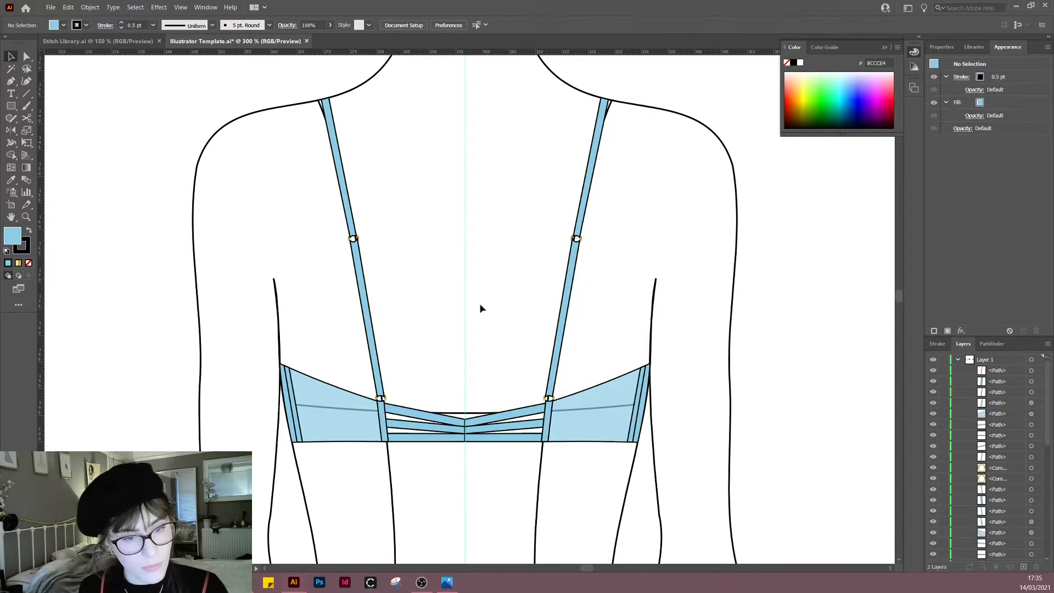
Step: Copy the hook-and-eye closure from the Stitch Library document into the template's back view
scroll(499, 348, "down", 3)
scroll(500, 352, "up", 2)
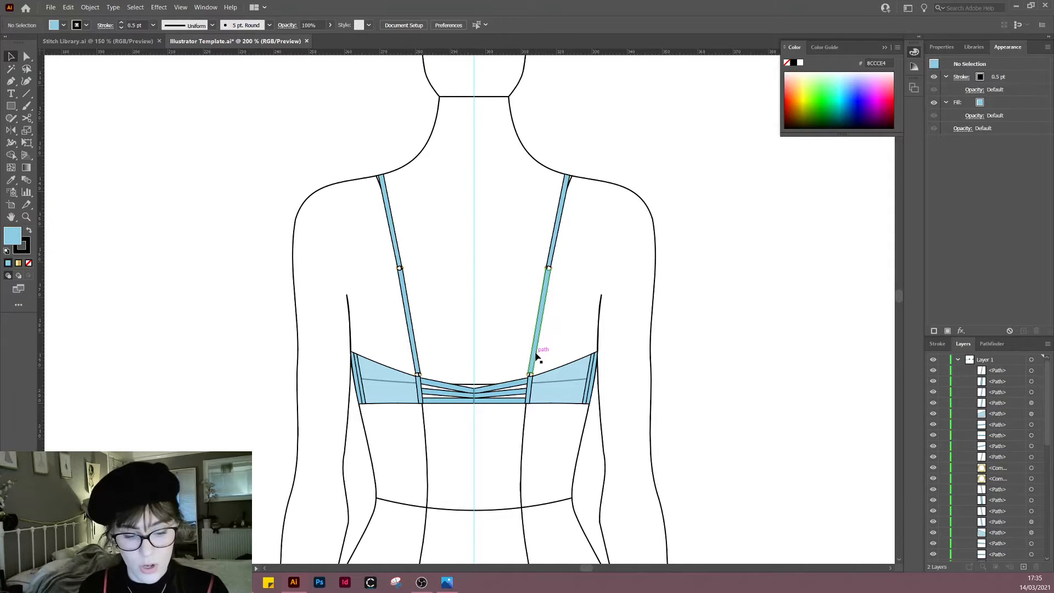
left_click(124, 47)
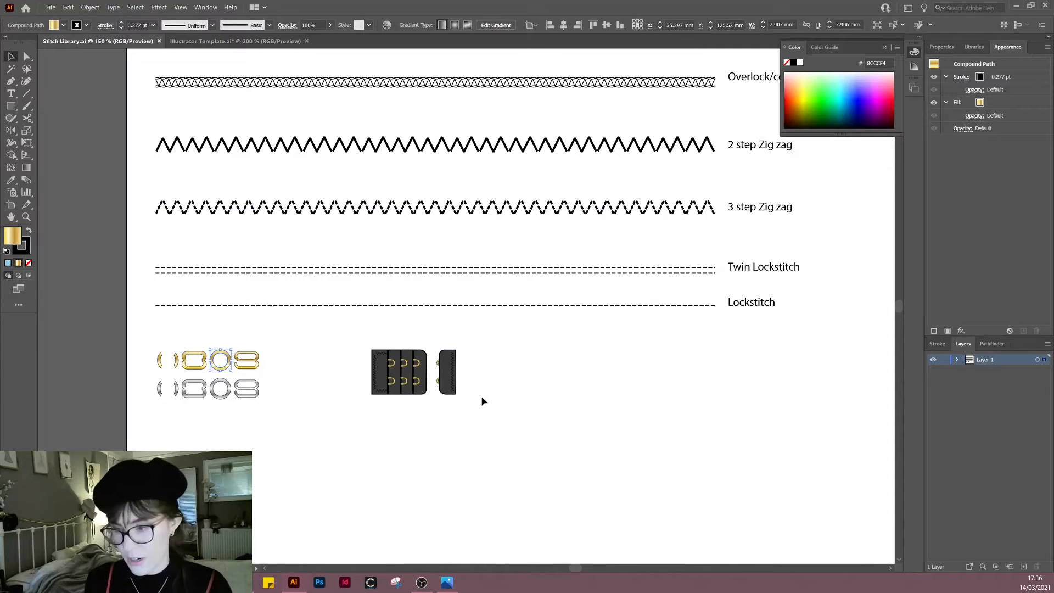
scroll(423, 374, "up", 2)
left_click_drag(301, 454, 546, 296)
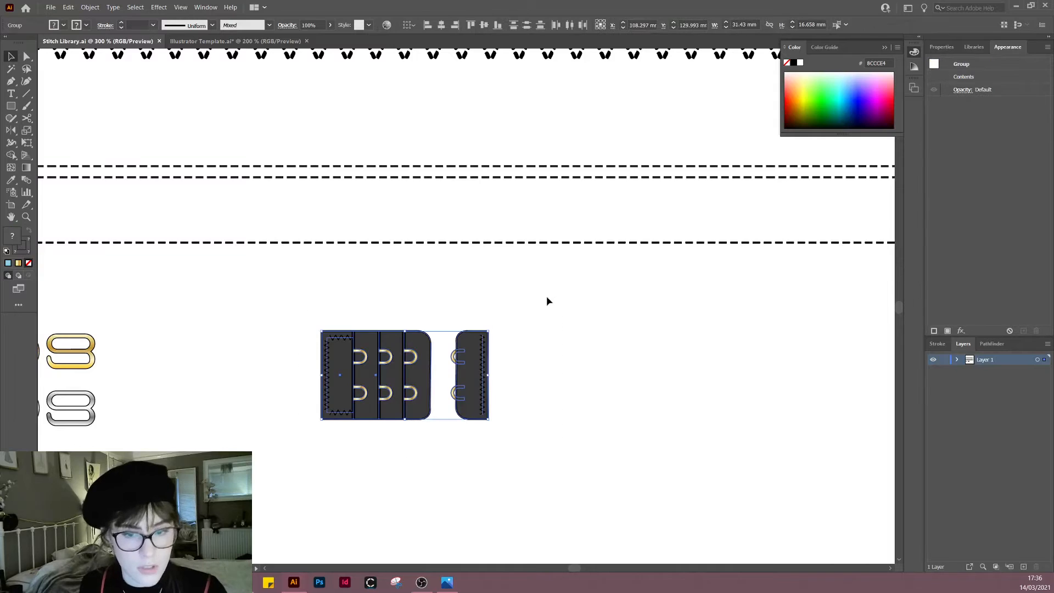
left_click(236, 42)
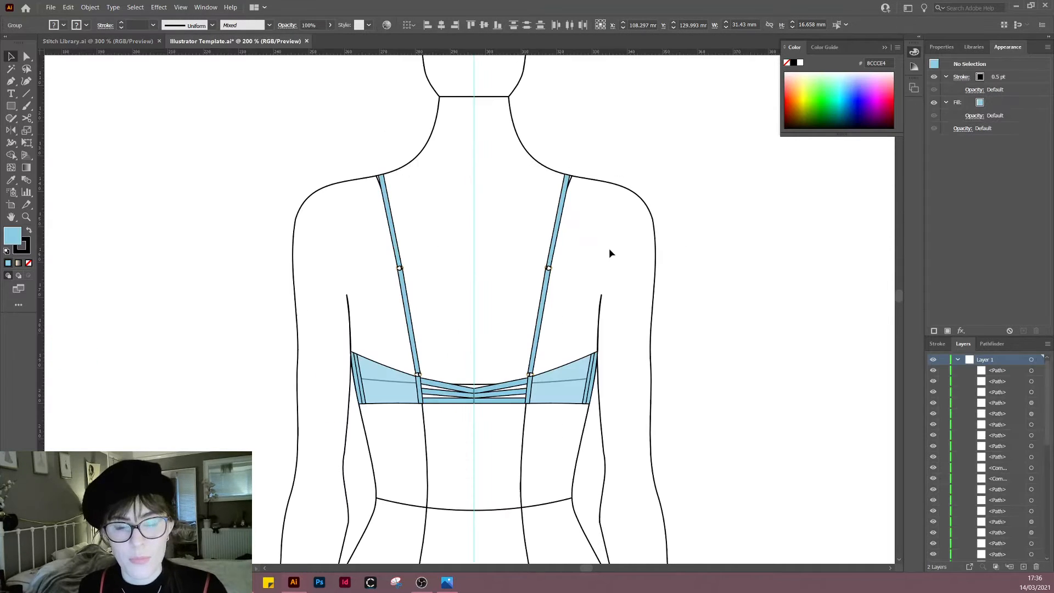
key("ctrl+v")
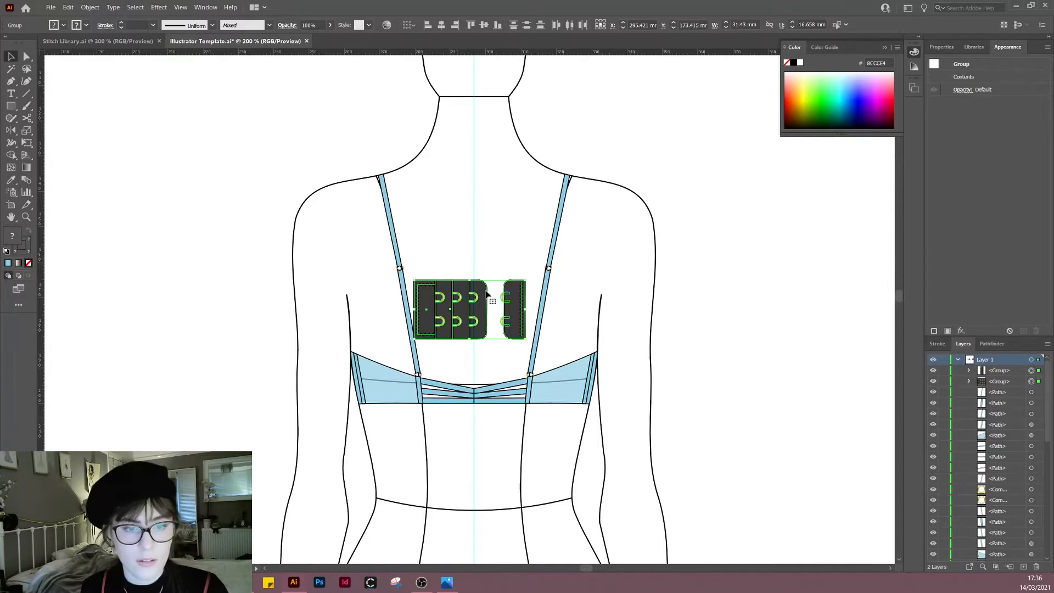
Step: Try scaling the whole hook-and-eye closure down to about 9.7 by 5.1 mm
left_click_drag(471, 281, 470, 321)
scroll(474, 364, "up", 3)
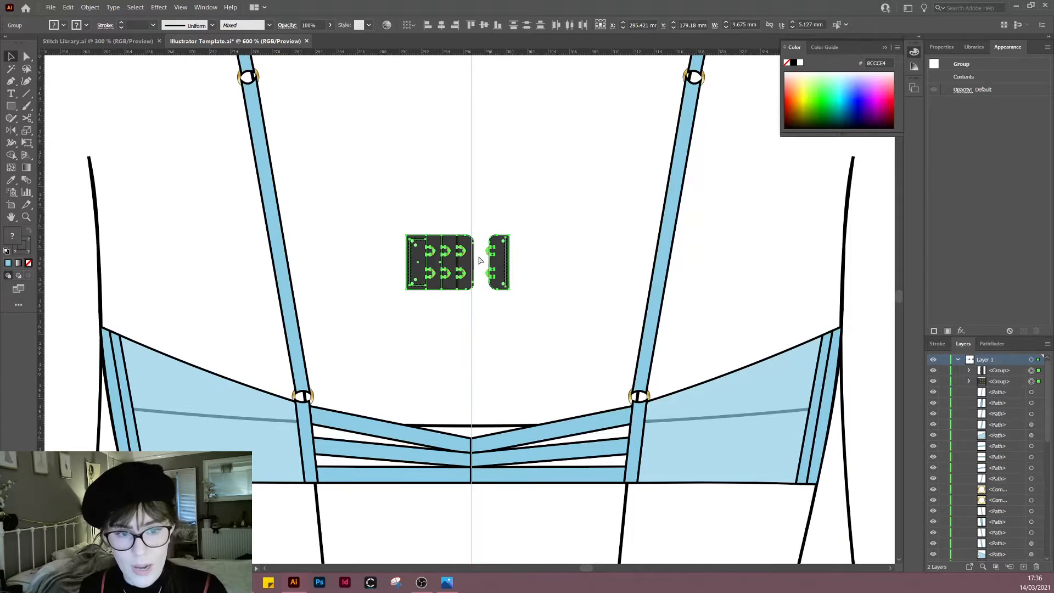
scroll(460, 332, "down", 1)
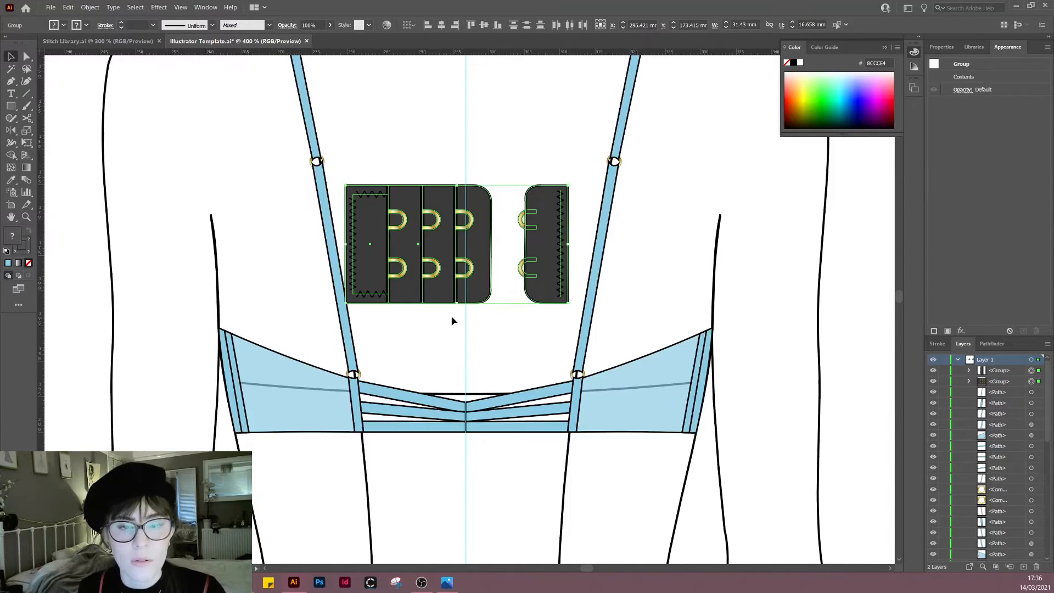
left_click(487, 342)
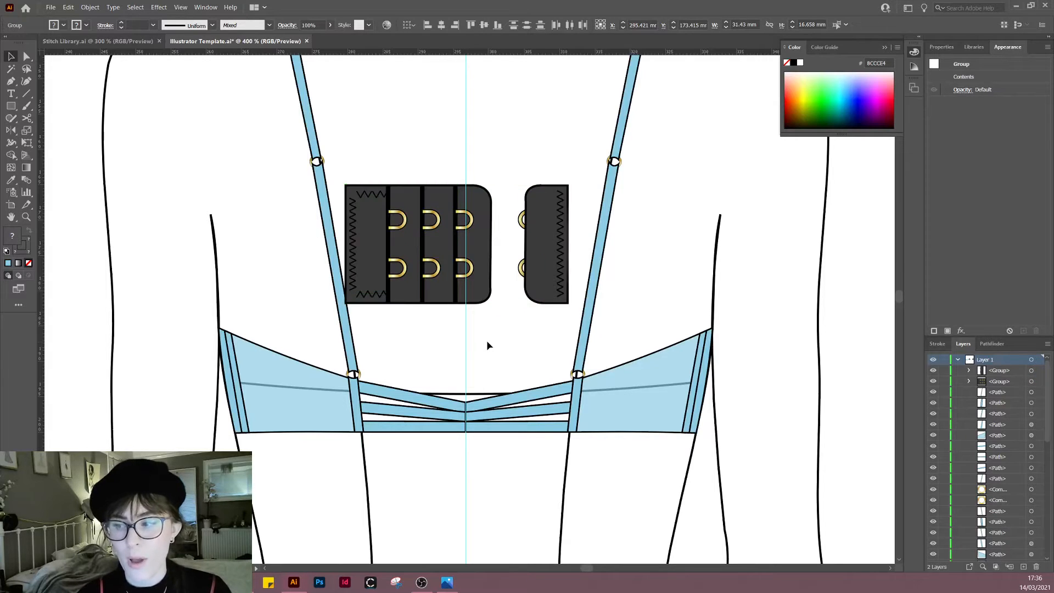
Step: Turn off Scale Strokes & Effects in the Scale options
left_click(390, 204)
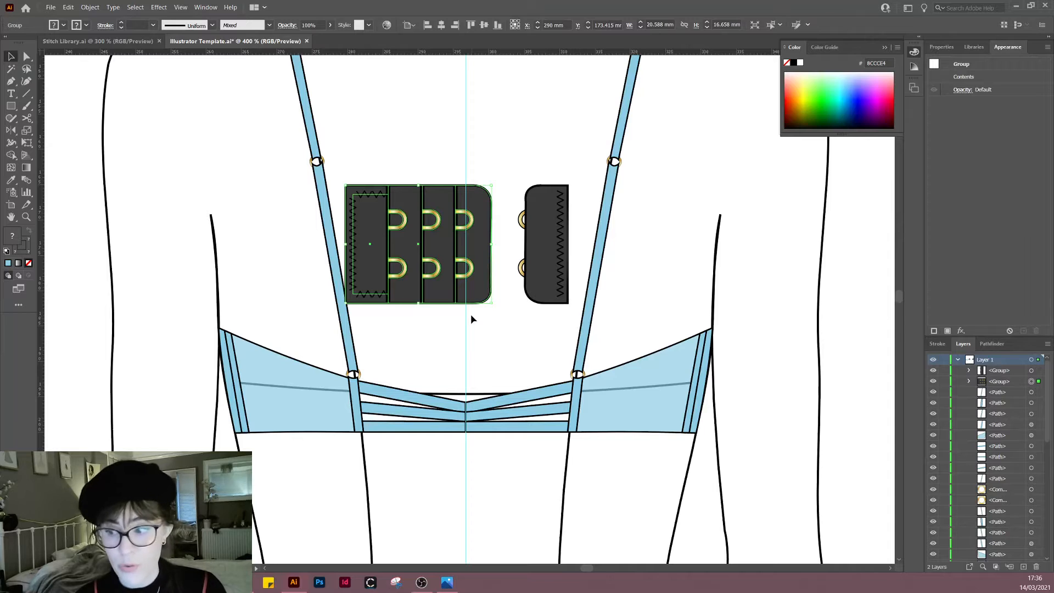
left_click(65, 142)
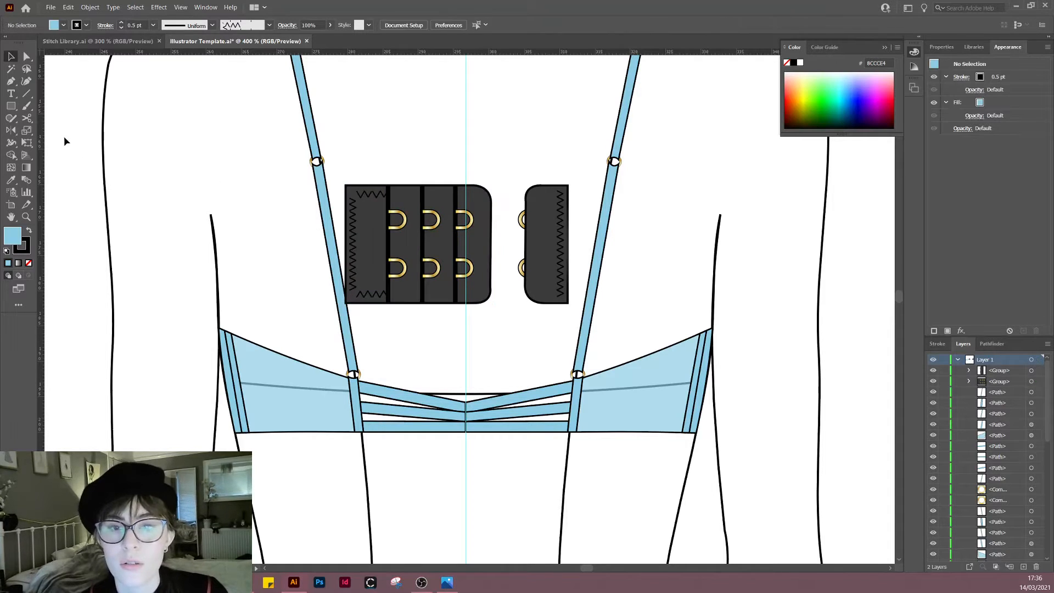
double_click(26, 131)
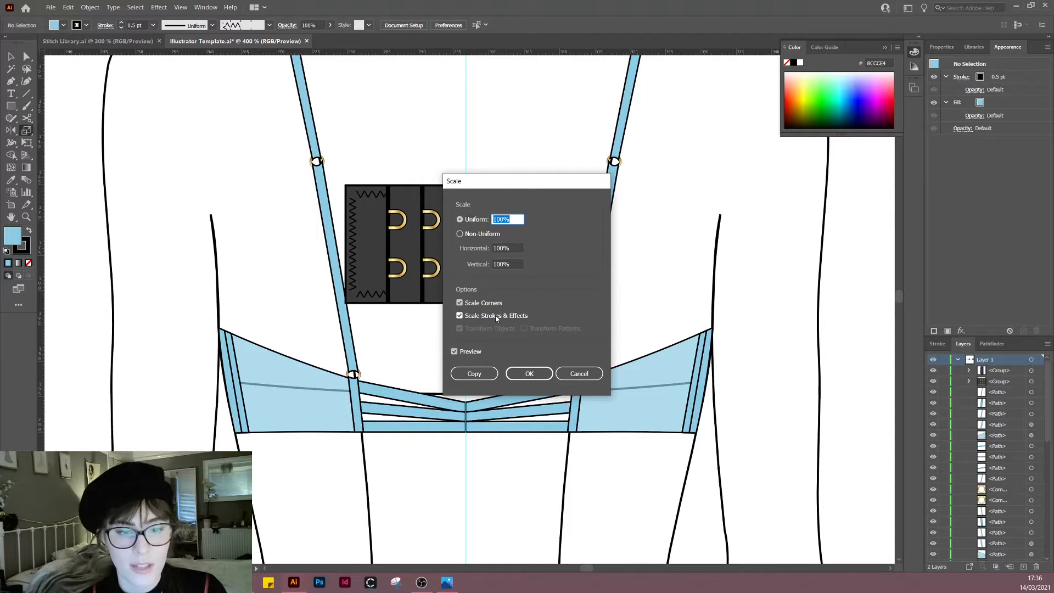
left_click(485, 316)
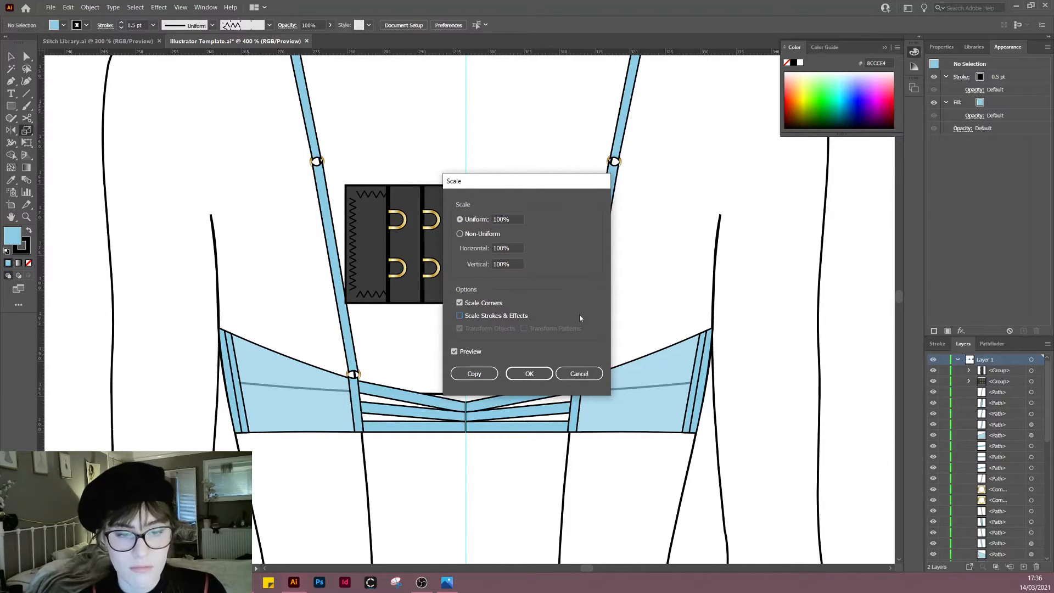
left_click(530, 373)
Step: Try shrinking only the closure's eye section without stroke scaling, inspect its lines, and undo the resize
key("v")
left_click(441, 299)
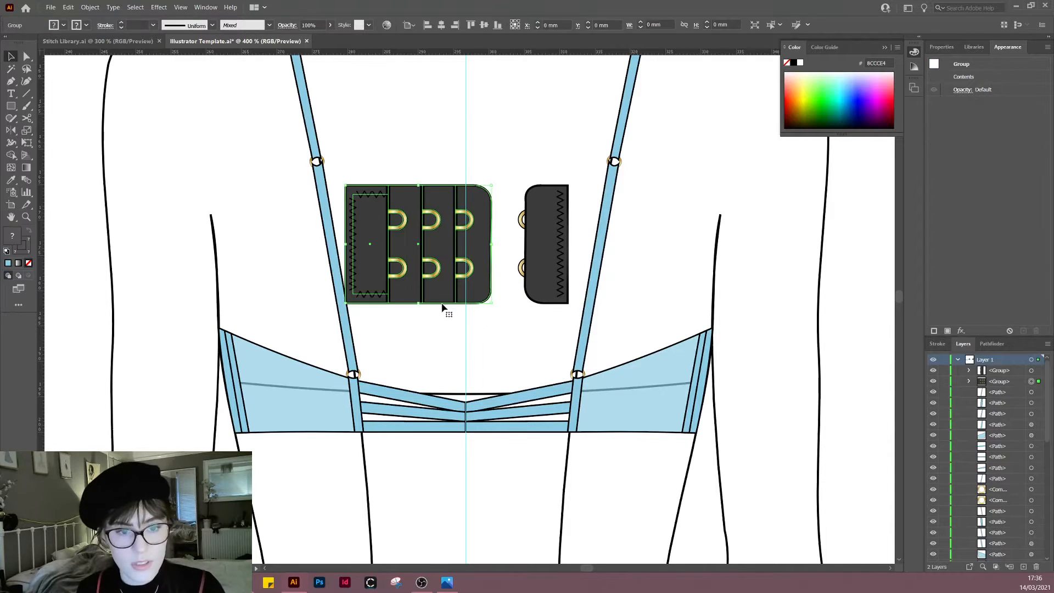
left_click_drag(419, 302, 420, 262)
left_click(422, 279)
scroll(405, 247, "up", 4)
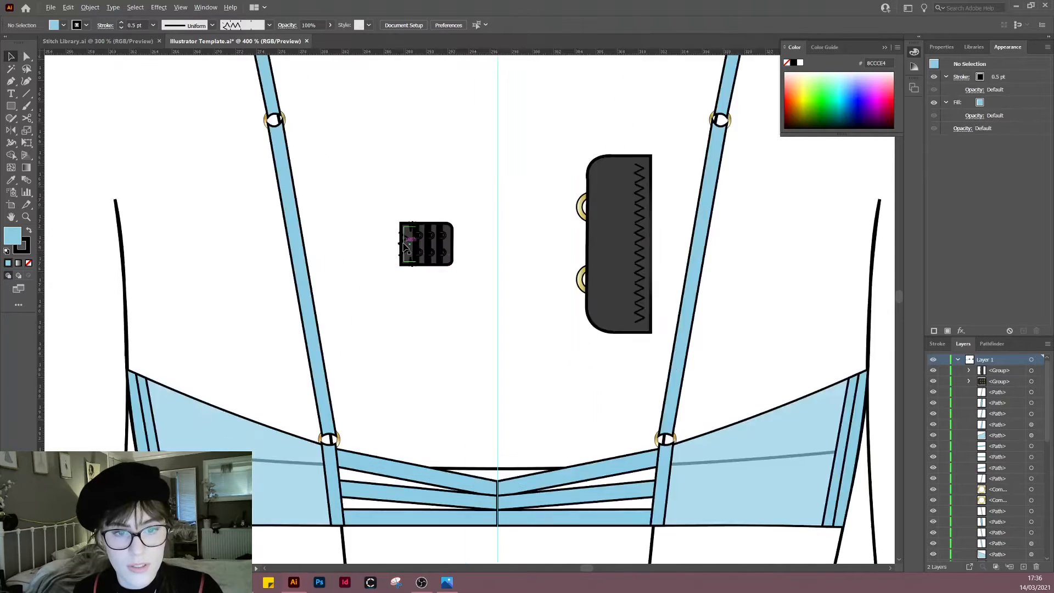
left_click_drag(611, 354, 569, 322)
scroll(560, 391, "down", 3)
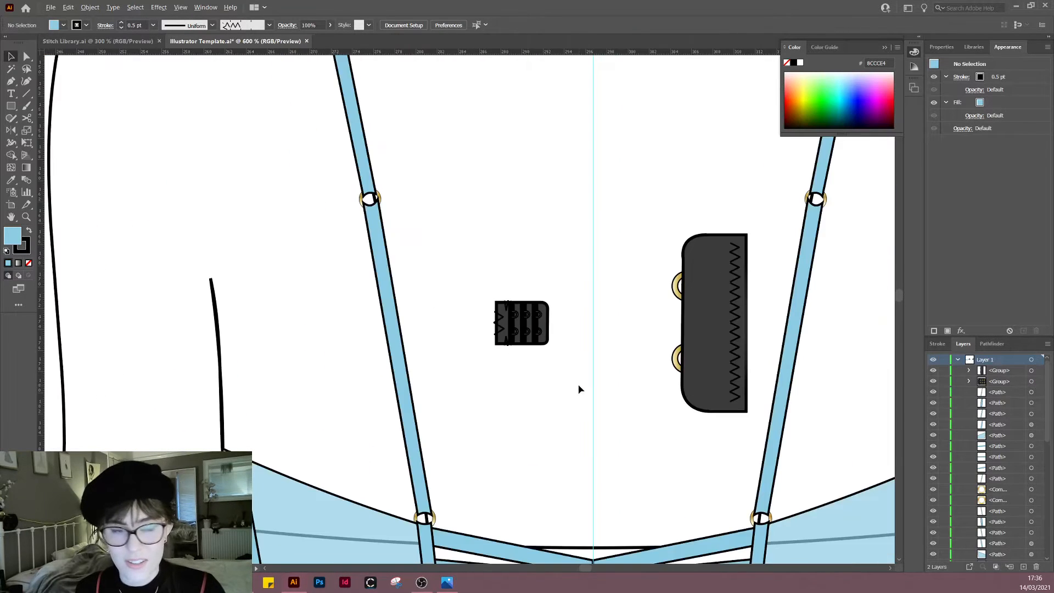
left_click_drag(578, 388, 501, 317)
key("ctrl+z")
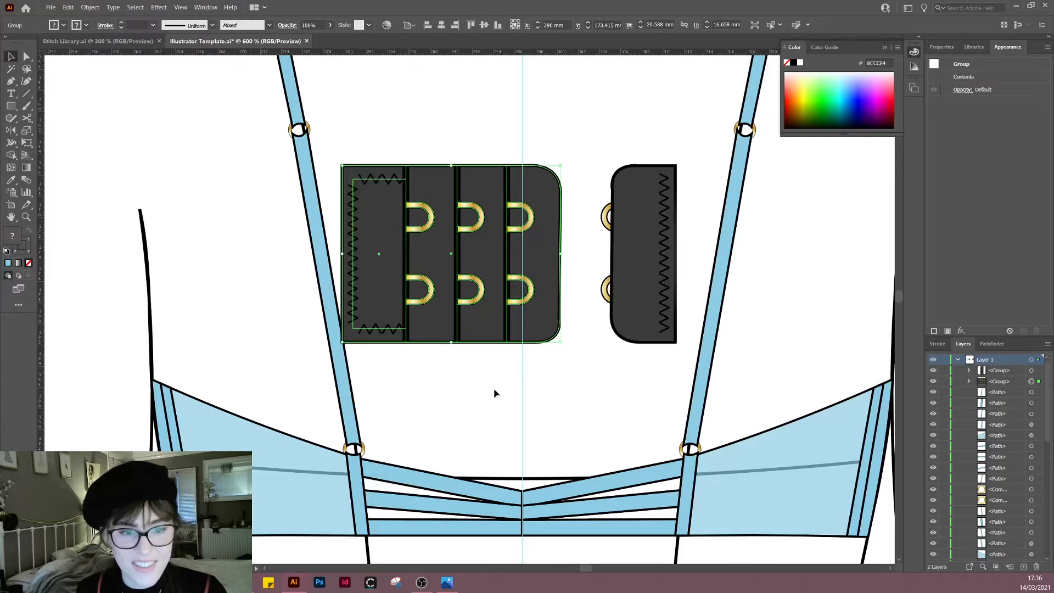
Step: Turn Scale Strokes & Effects back on in the Scale options
left_click(273, 192)
double_click(27, 131)
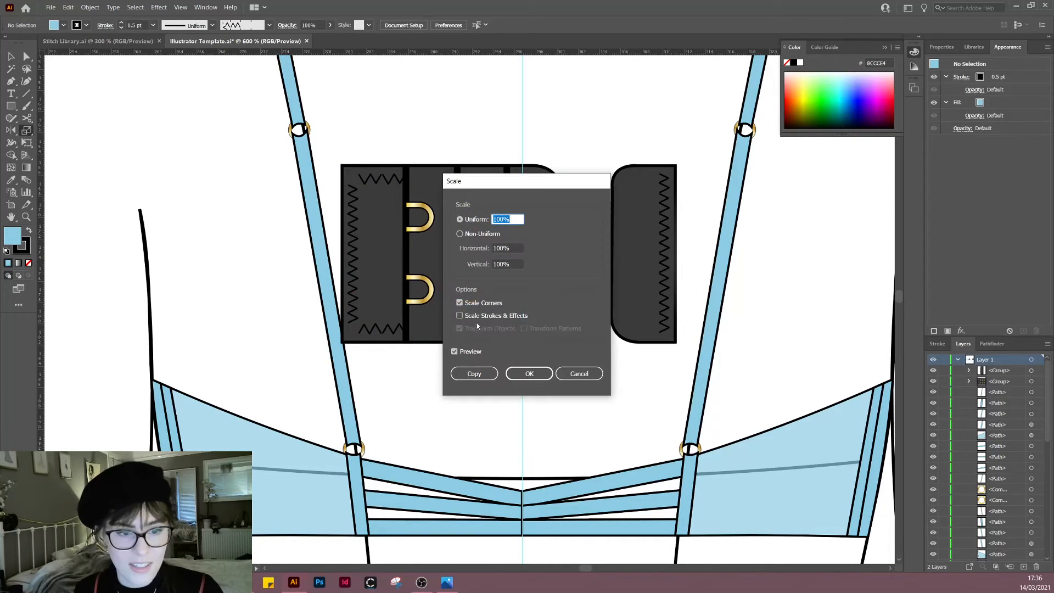
left_click(475, 375)
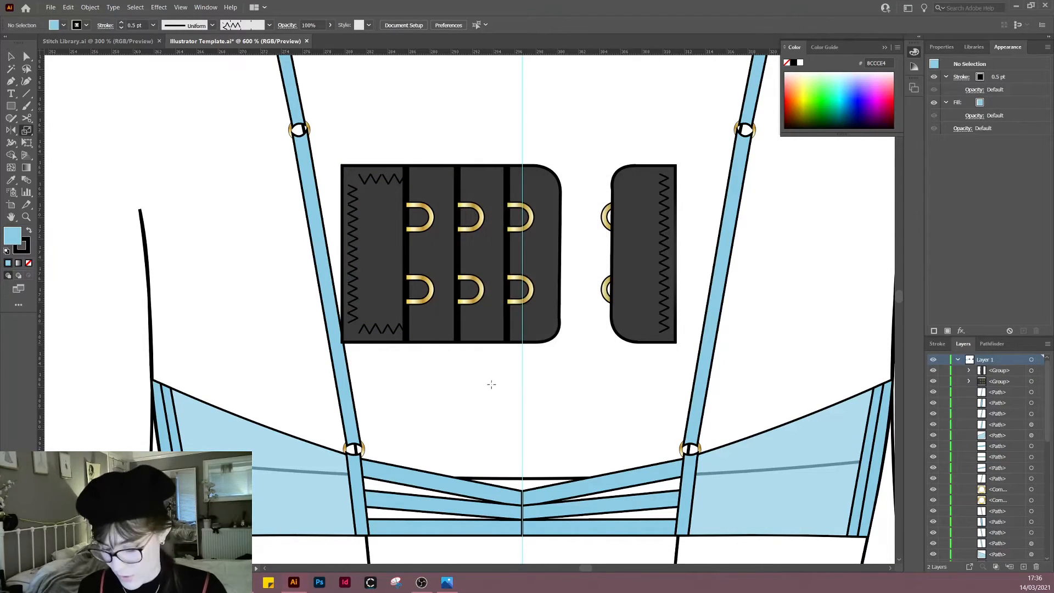
Step: Shrink only the closure's eye section proportionally to about 3.9 by 3.1 mm
key("v")
left_click(481, 333)
left_click_drag(454, 344, 461, 455)
left_click(447, 282)
scroll(462, 455, "up", 1)
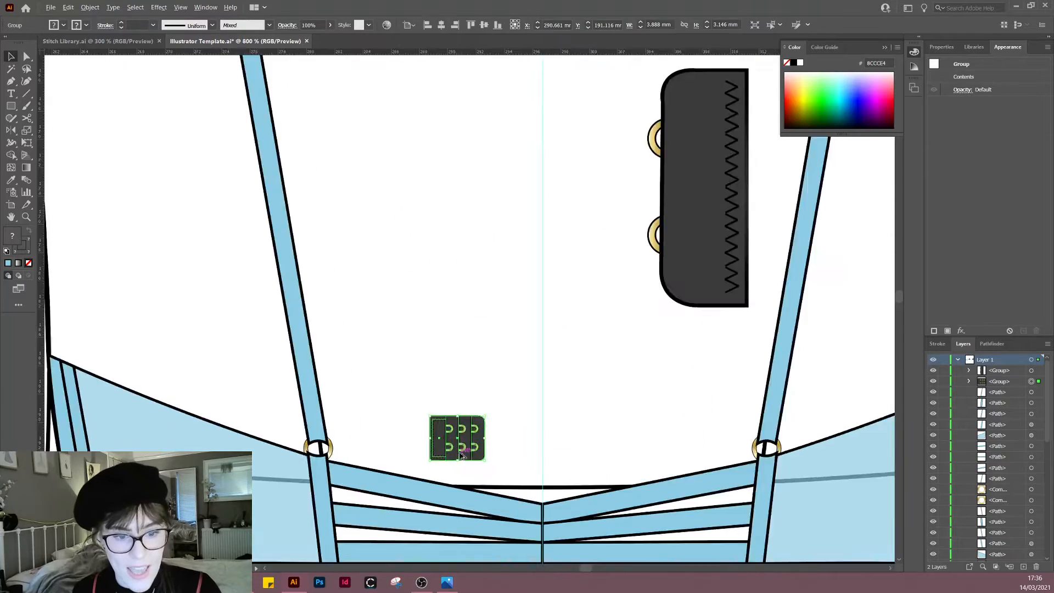
Step: Move the reduced eye section onto the centre of the back band, over the meeting point of the blue straps
scroll(463, 455, "up", 3)
left_click(520, 502)
left_click_drag(535, 449, 581, 371)
right_click(621, 306)
left_click(616, 272)
scroll(607, 293, "down", 3)
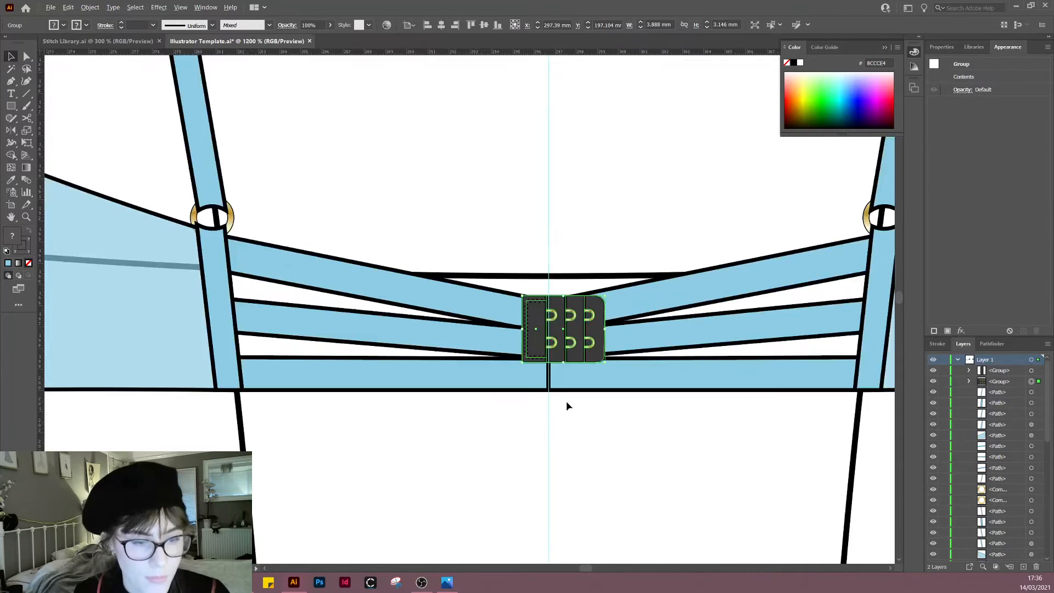
Step: Enlarge the eye section to about 5.64 by 4.56 mm to span the back straps, with its first dividing line on the centre guide
scroll(567, 405, "up", 4)
left_click_drag(571, 265, 560, 369)
left_click(513, 471)
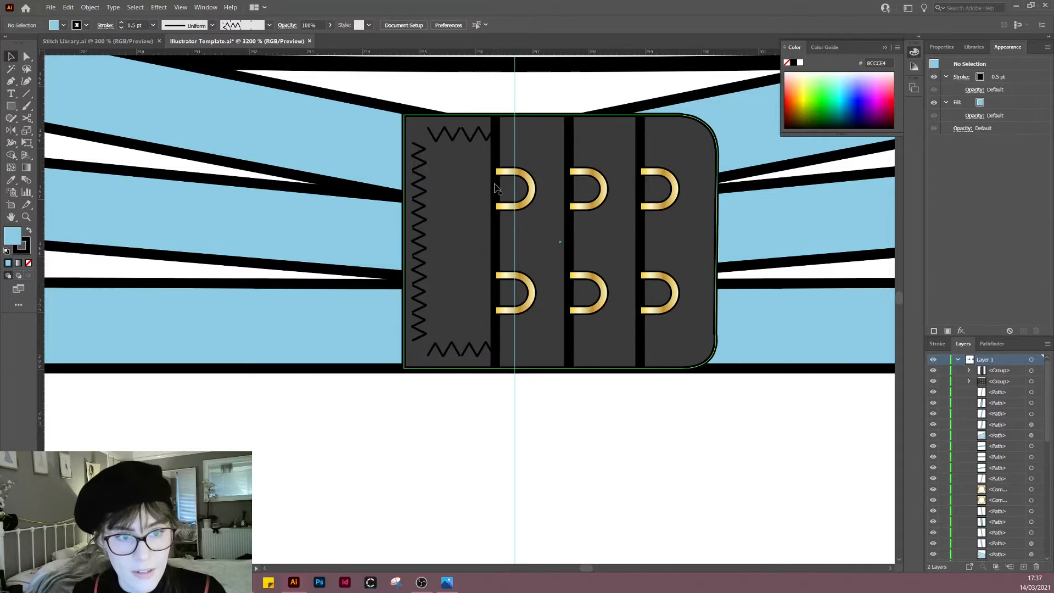
left_click_drag(483, 237, 503, 237)
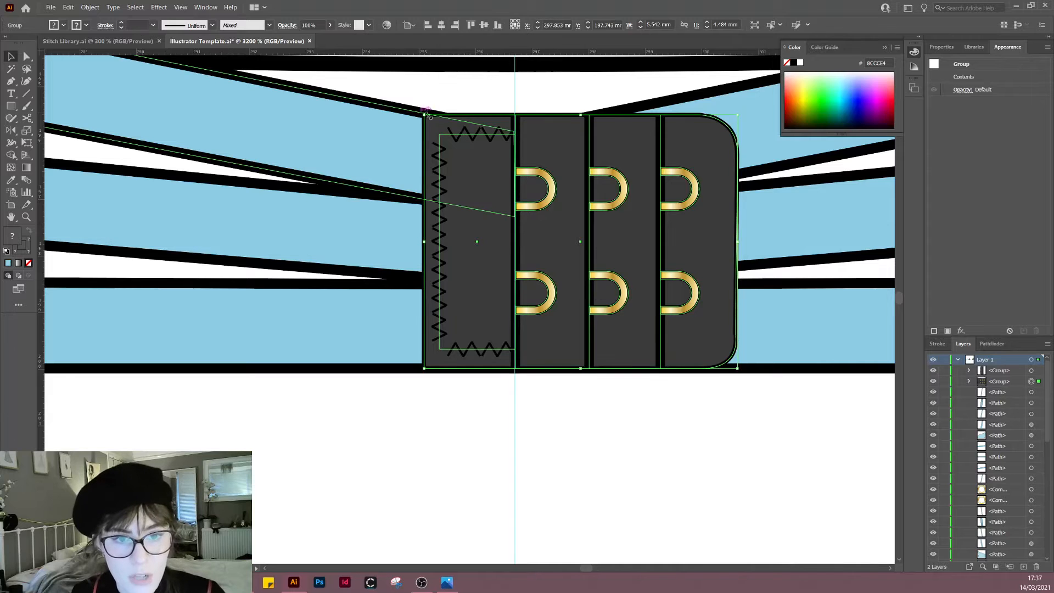
left_click_drag(583, 118, 583, 113)
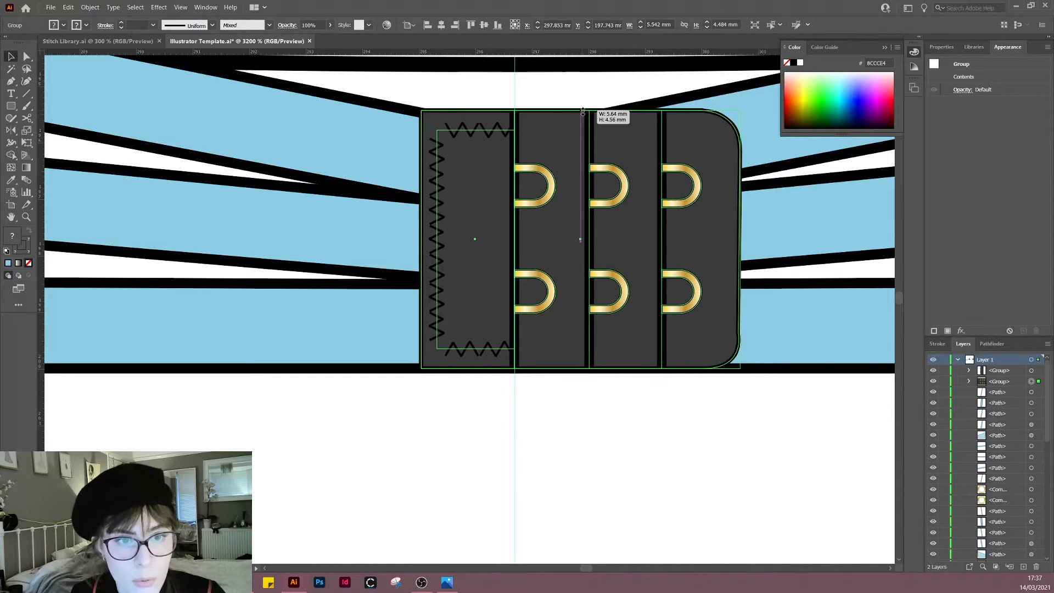
left_click(545, 446)
Step: Align the bottom edges of the hook section and the eye section
scroll(558, 446, "down", 10)
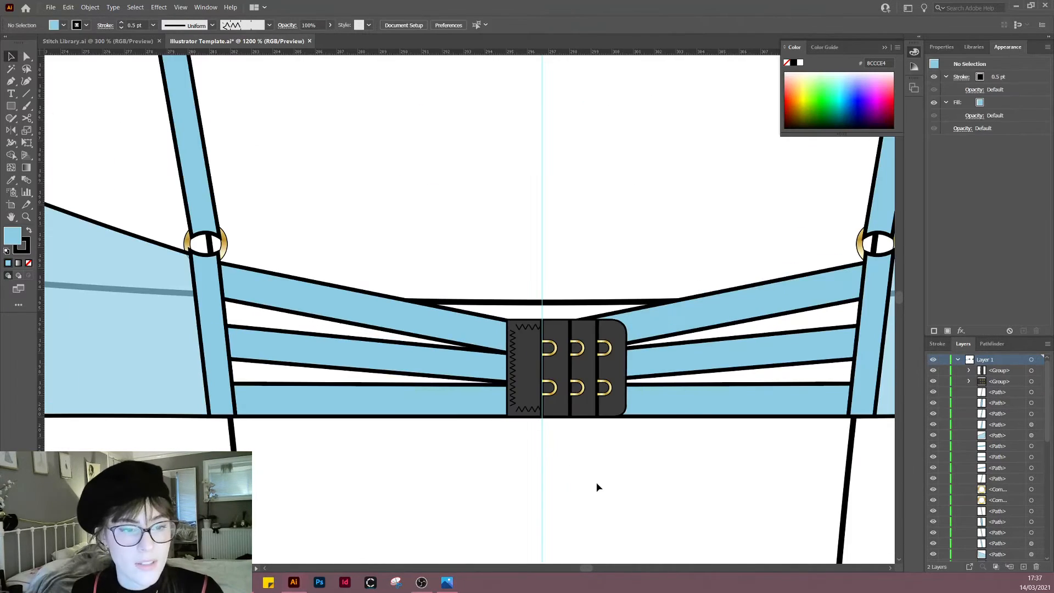
scroll(500, 467, "up", 5)
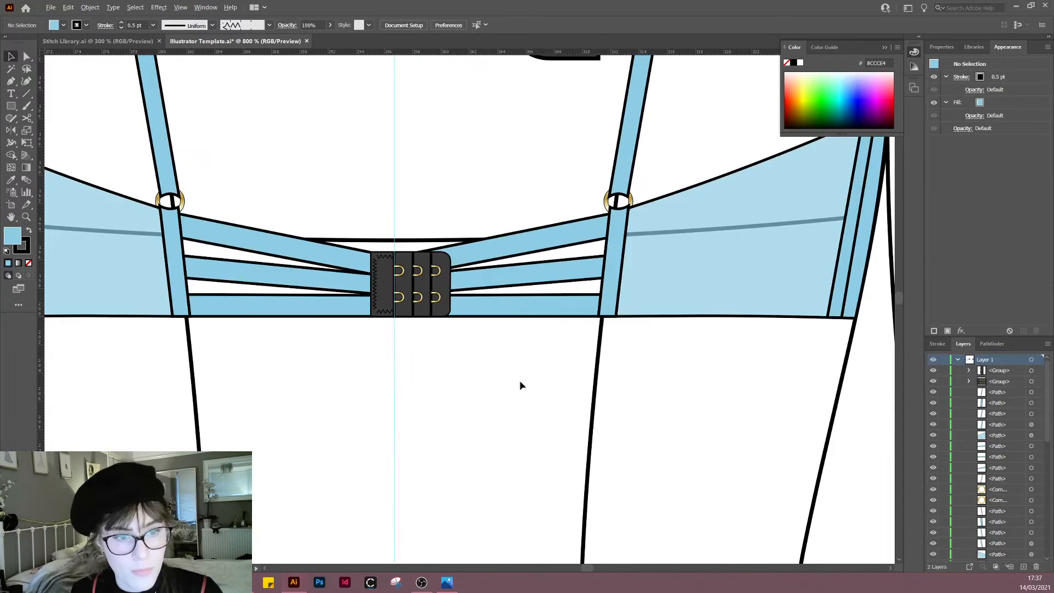
scroll(473, 214, "up", 3)
left_click(560, 115)
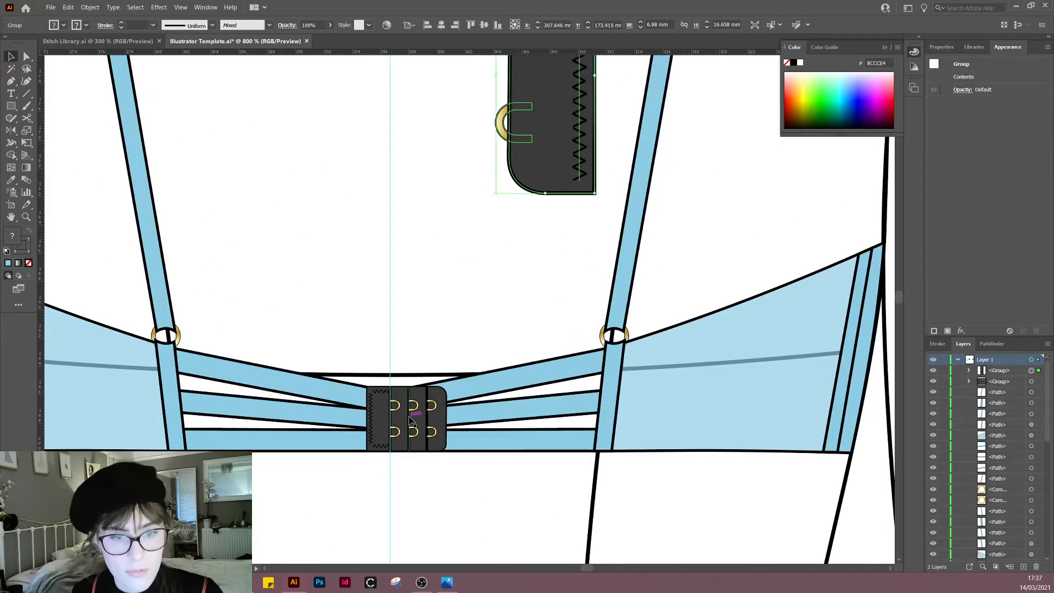
left_click(411, 421, "shift")
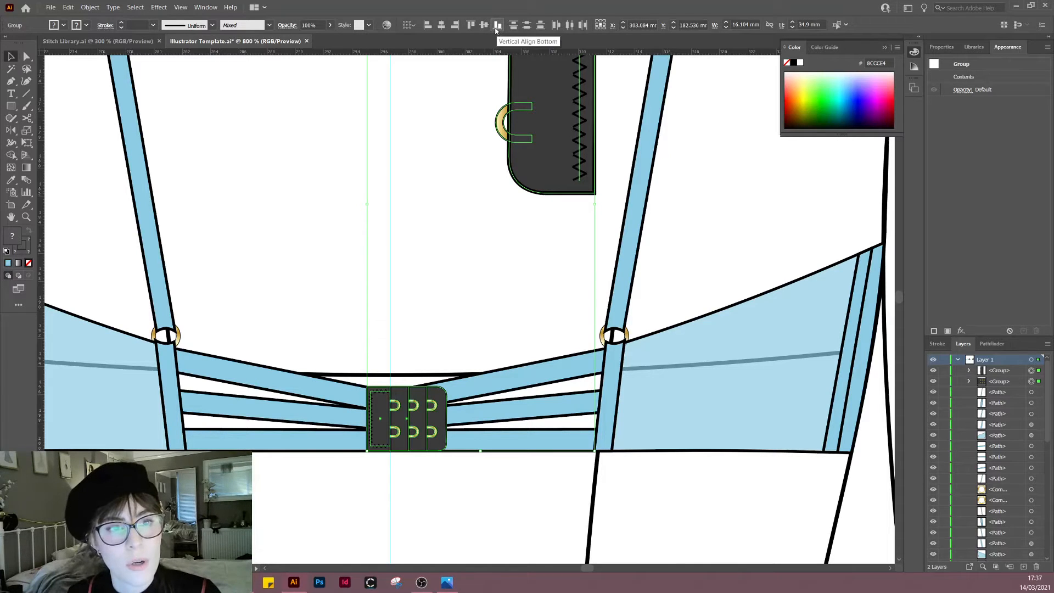
left_click(497, 26)
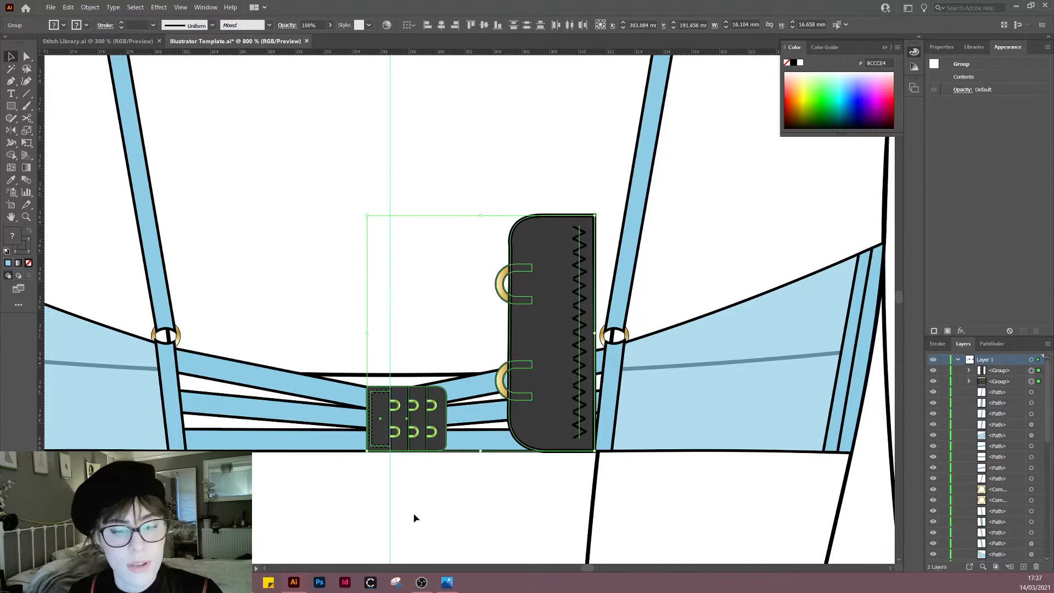
Step: Shrink the hook section to about 1.9 by 4.56 mm and place it over the eye section's first row of eyes at the centre guide
left_click(482, 513)
left_click(552, 218)
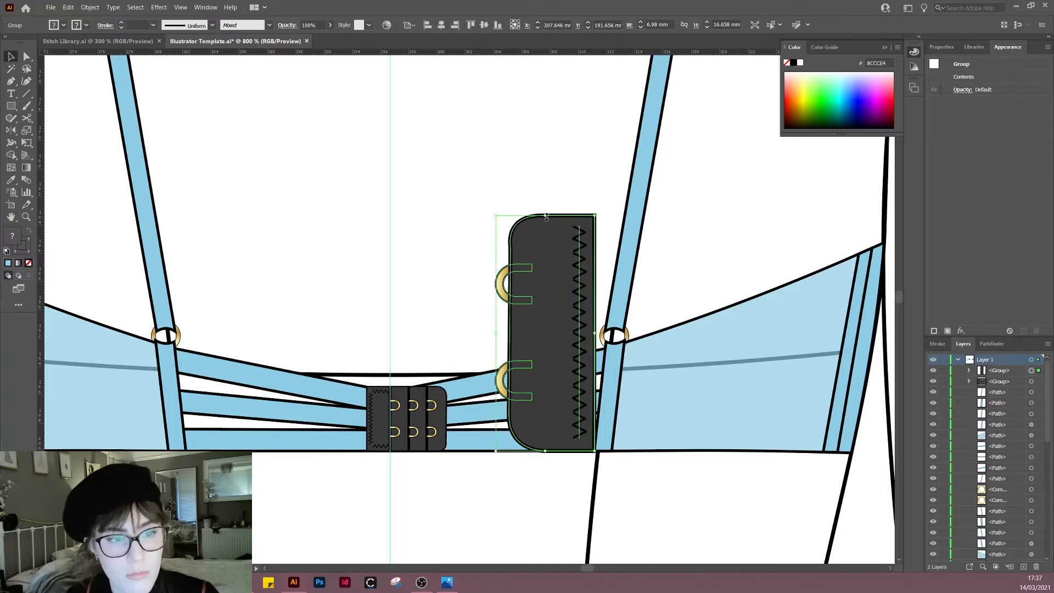
left_click_drag(551, 218, 533, 387)
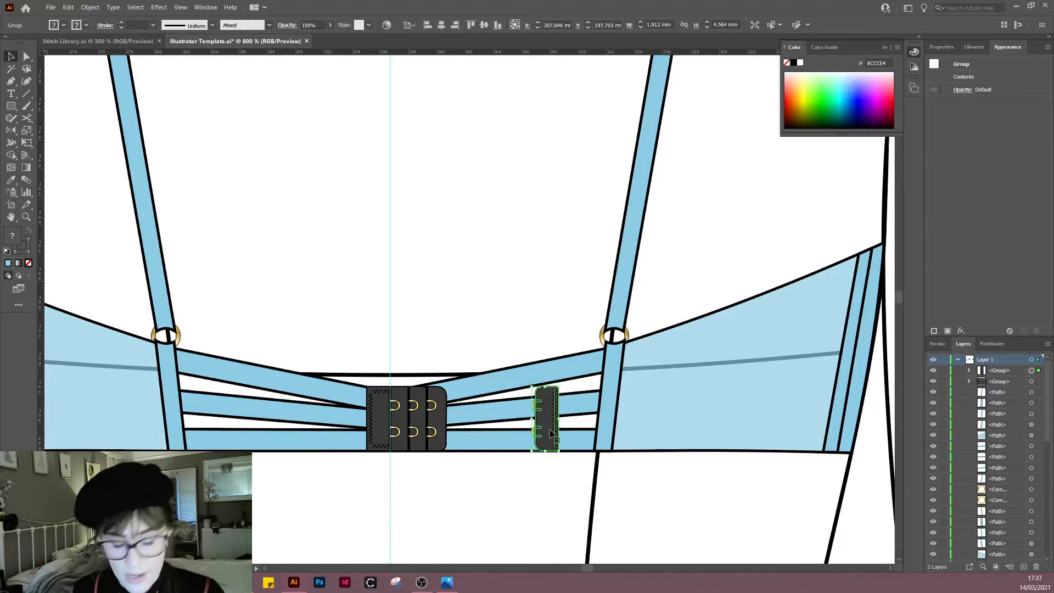
left_click(544, 454)
left_click_drag(546, 428, 403, 422)
left_click(423, 517)
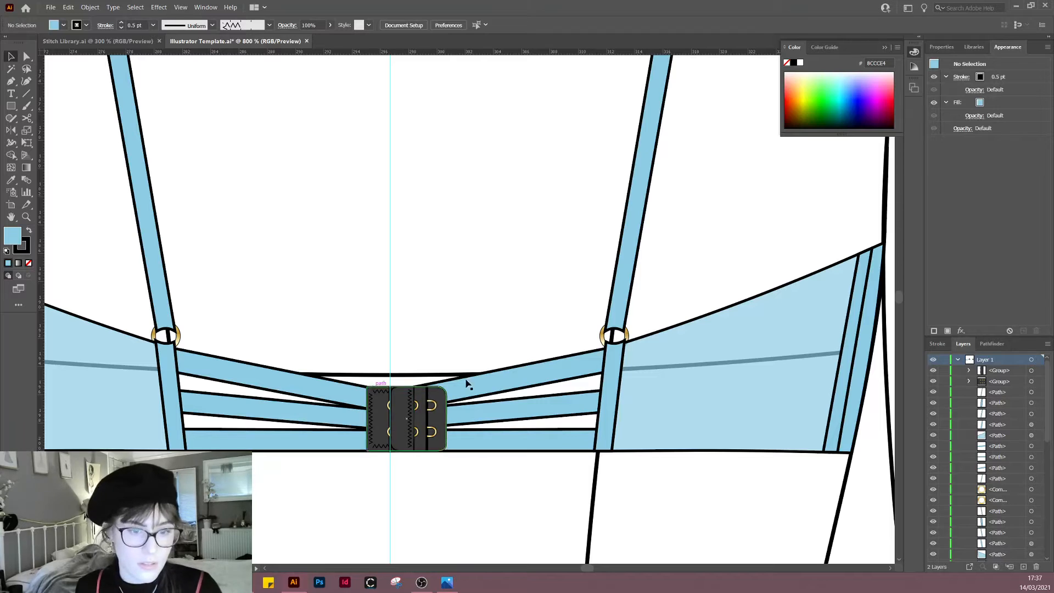
Step: Select all dark grey pieces of the hook-and-eye closure and recolour them by sampling the blue of a back strap
scroll(401, 467, "up", 2)
scroll(431, 450, "down", 1)
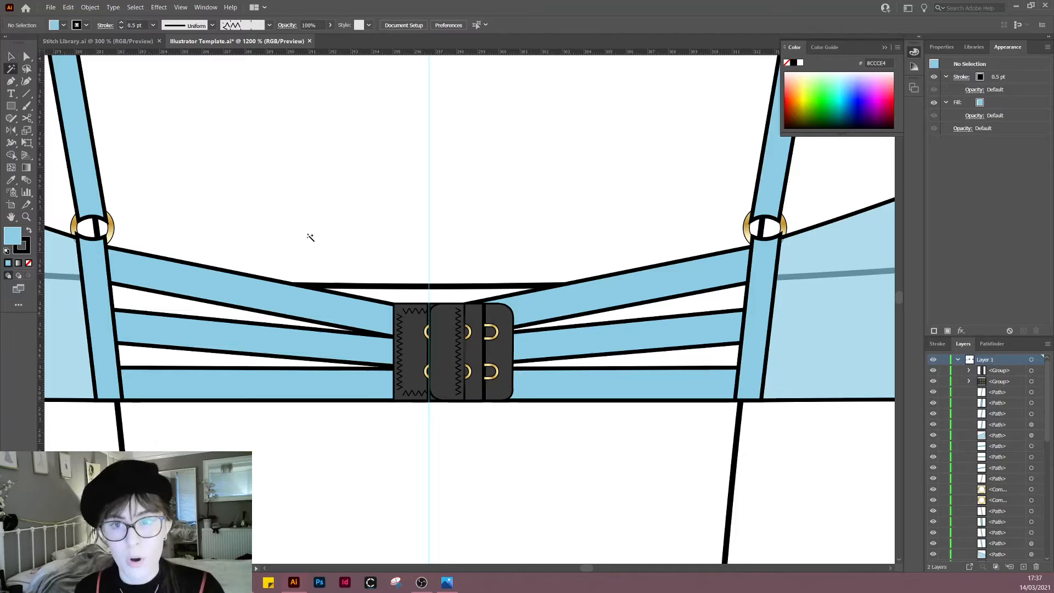
key("y")
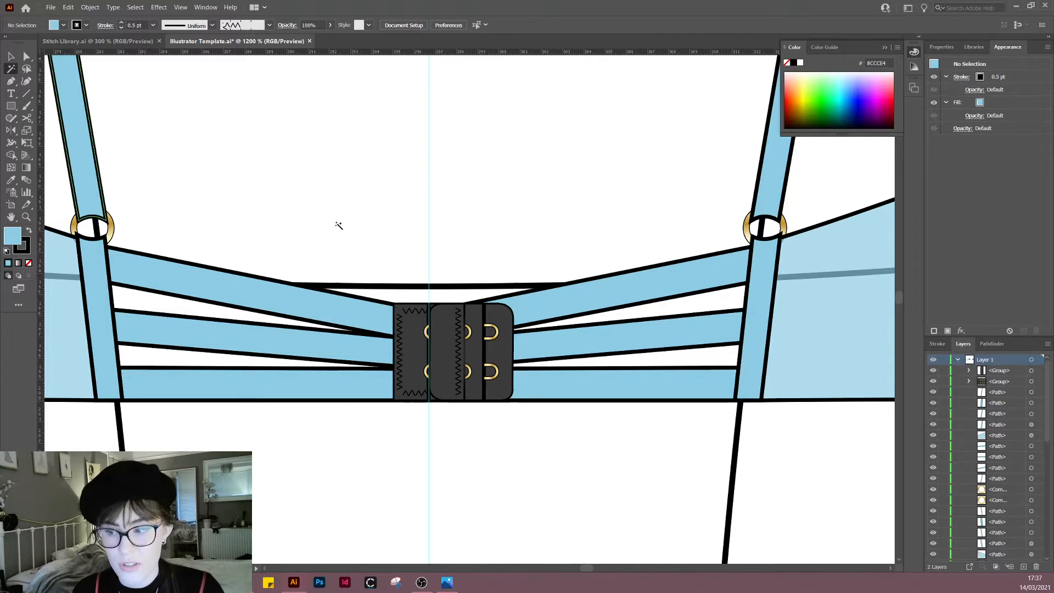
left_click(436, 345)
key("v")
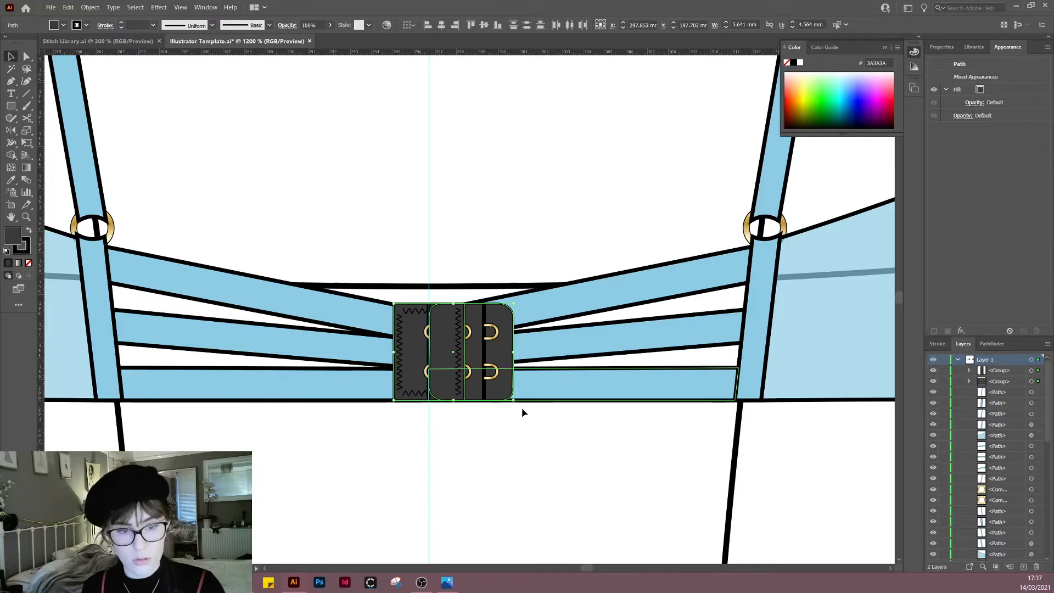
scroll(524, 414, "down", 4)
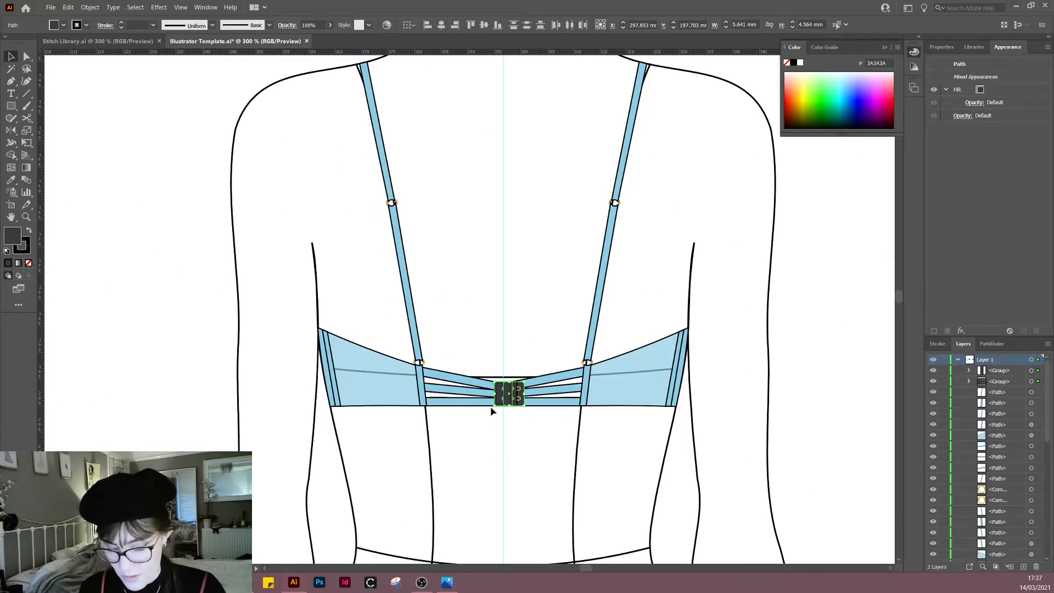
key("i")
left_click(409, 289)
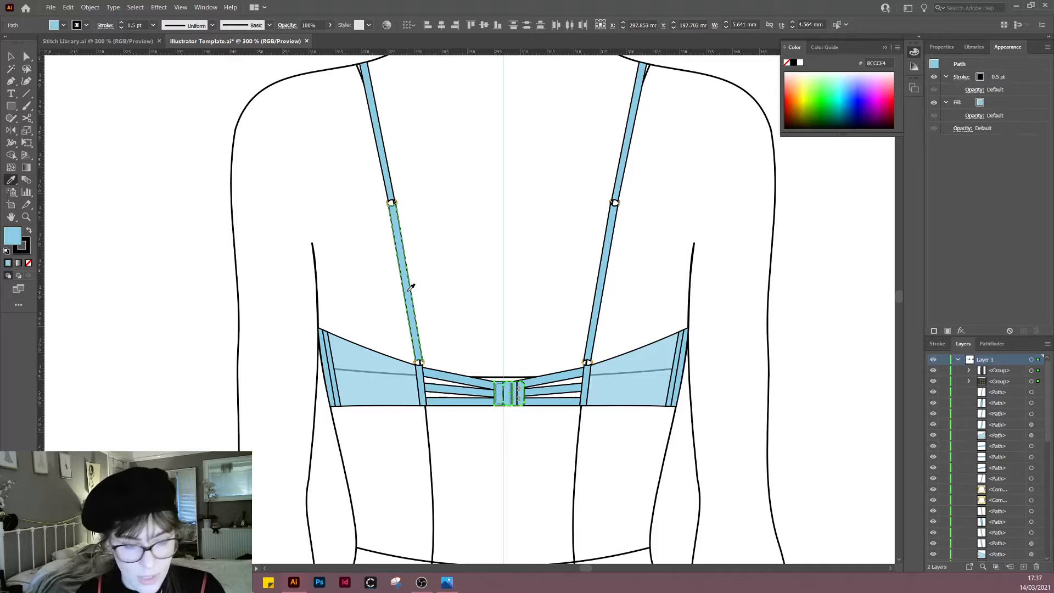
key("v")
left_click(509, 305)
left_click_drag(526, 296, 502, 270)
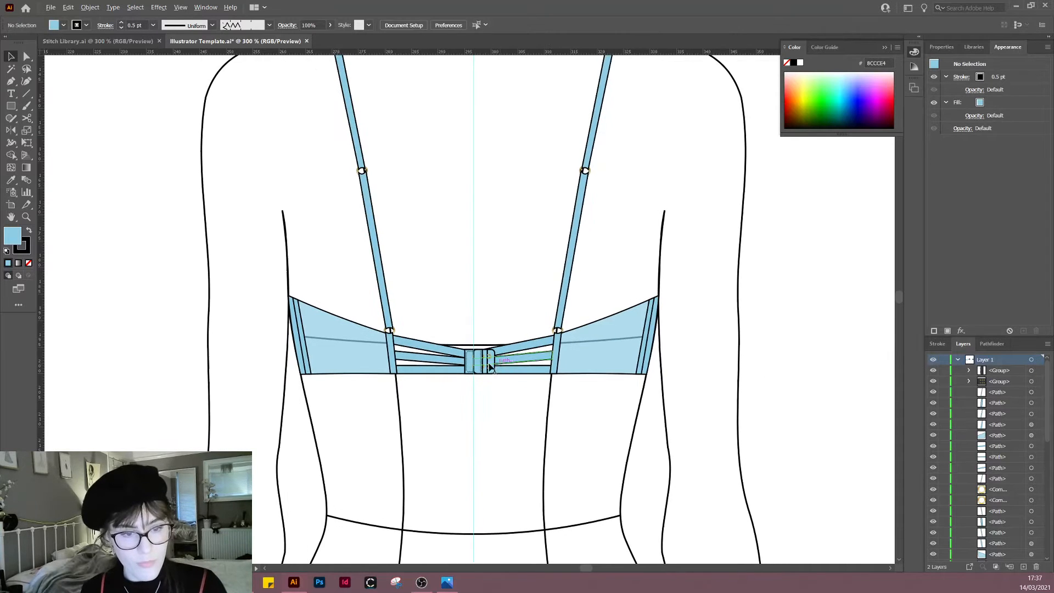
scroll(514, 417, "up", 5)
scroll(460, 372, "up", 3)
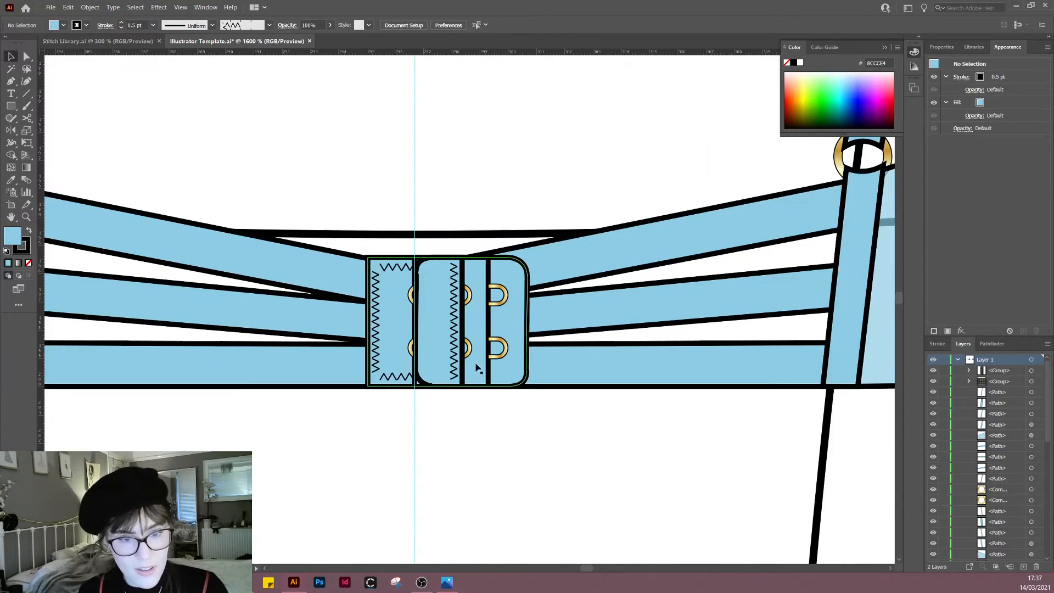
Step: Set the stroke weight of the hook-side piece in the centre-back closure to 0.25 pt
scroll(484, 436, "down", 3)
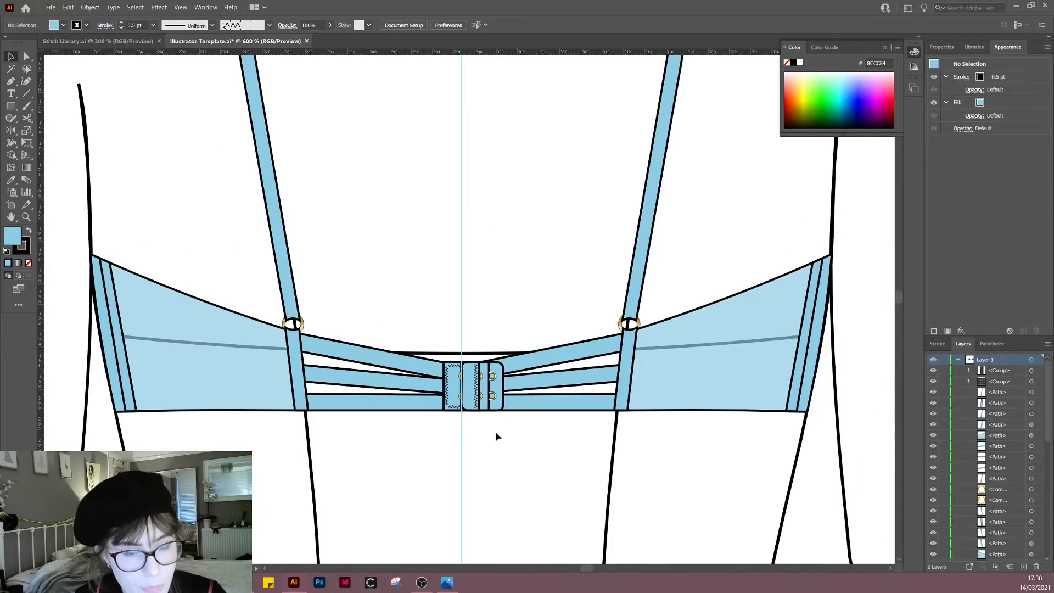
scroll(475, 406, "up", 2)
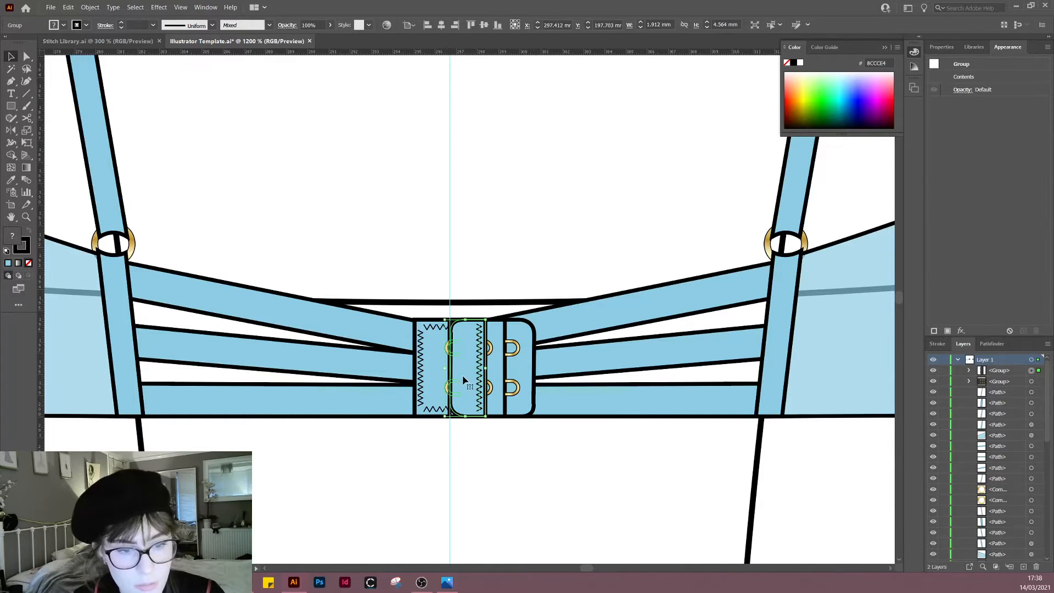
double_click(463, 373)
left_click(486, 369)
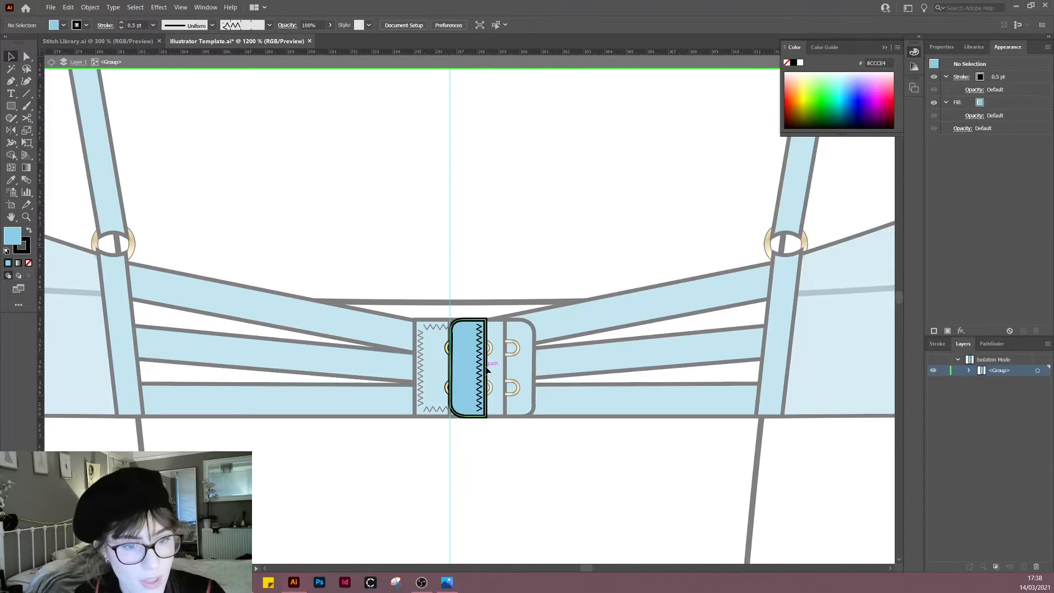
left_click(937, 344)
left_click(983, 416)
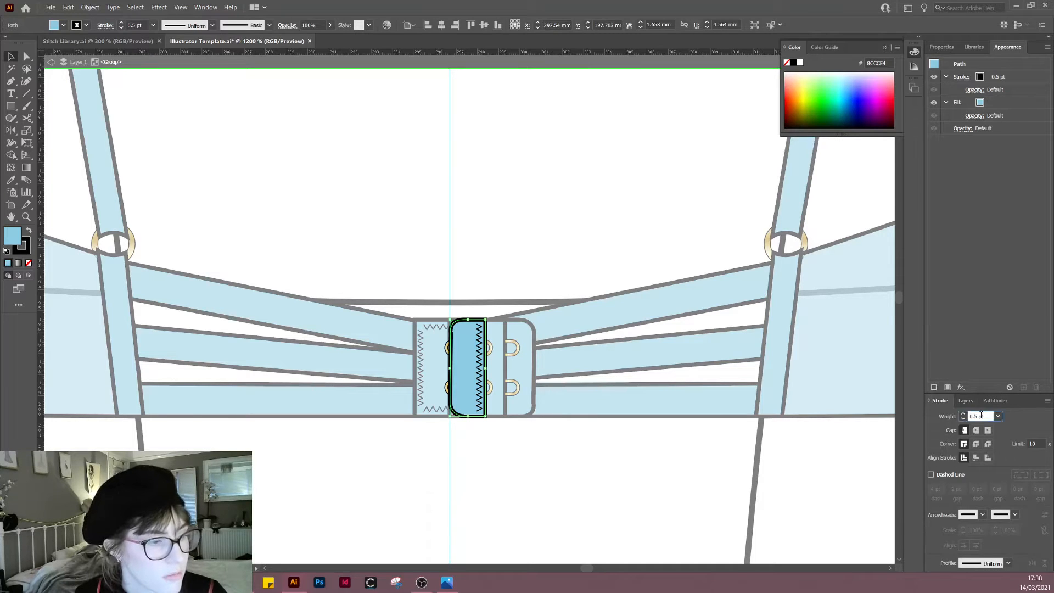
scroll(983, 415, "down", 1)
left_click(542, 434)
double_click(521, 456)
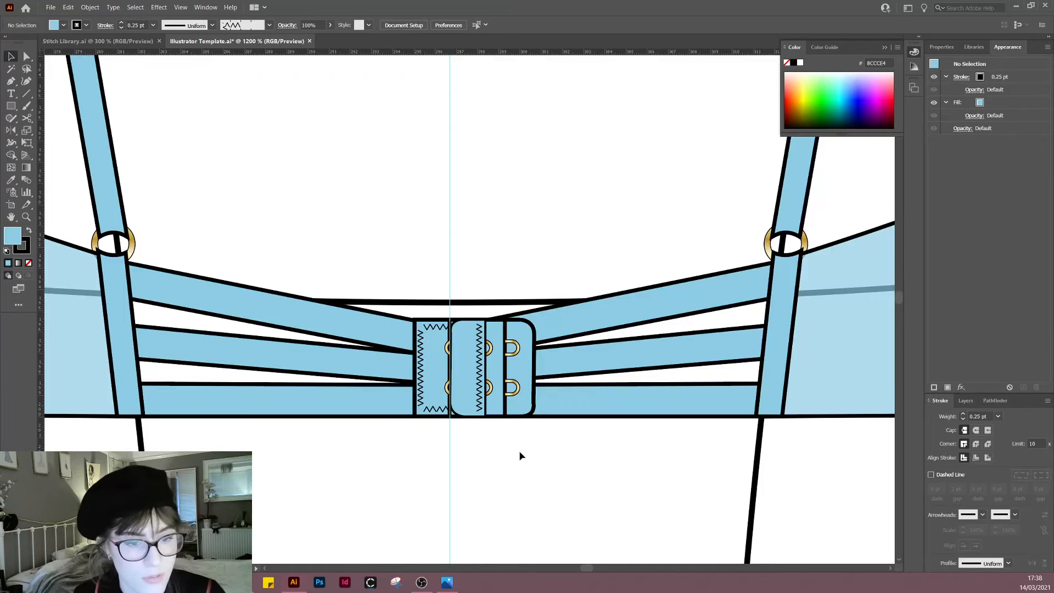
Step: Set the eye-side closure piece's outline and its vertical divider lines to a 0.25 pt stroke, leaving the group's isolation afterwards
double_click(533, 412)
left_click(507, 406)
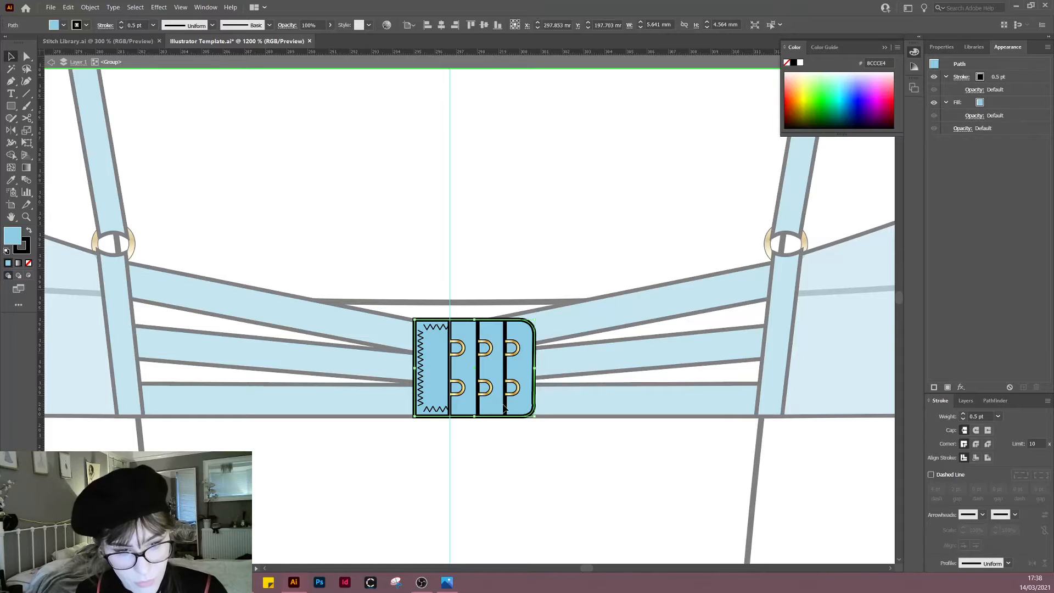
left_click(479, 407, "shift")
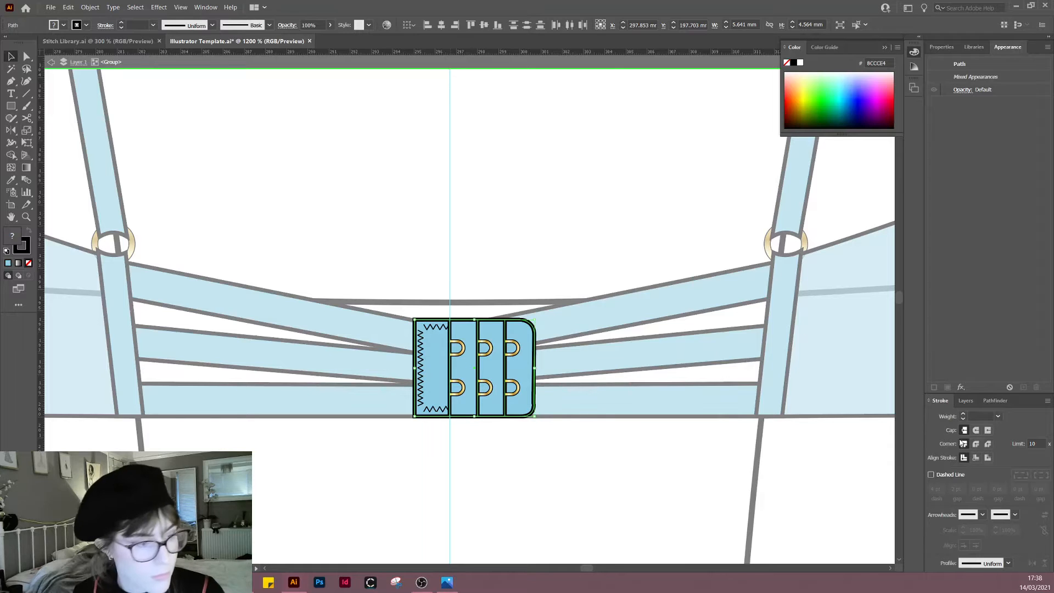
left_click(973, 415)
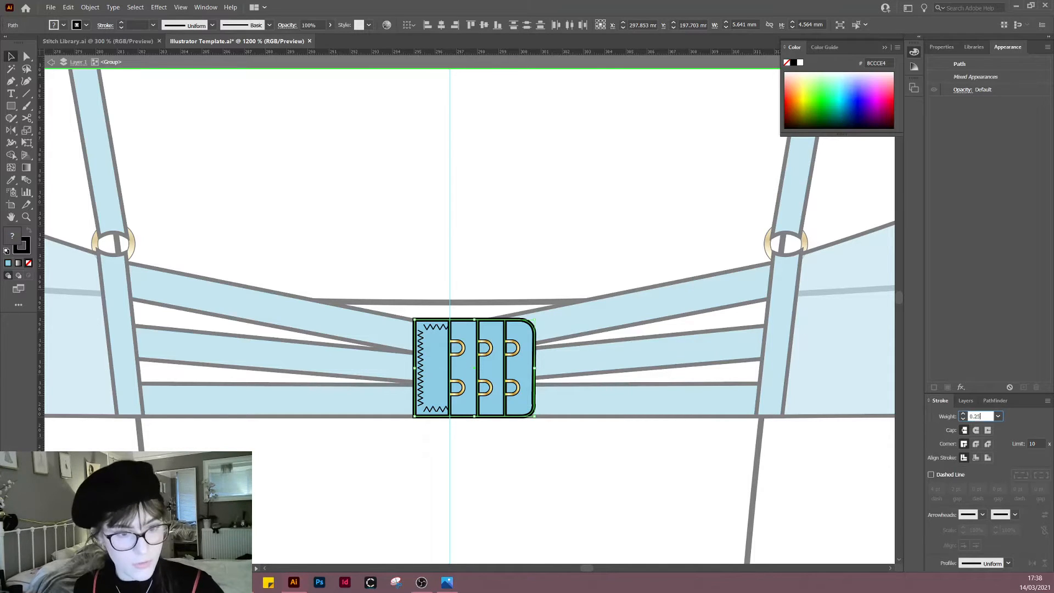
key("Return")
left_click(617, 529)
key("ctrl+minus")
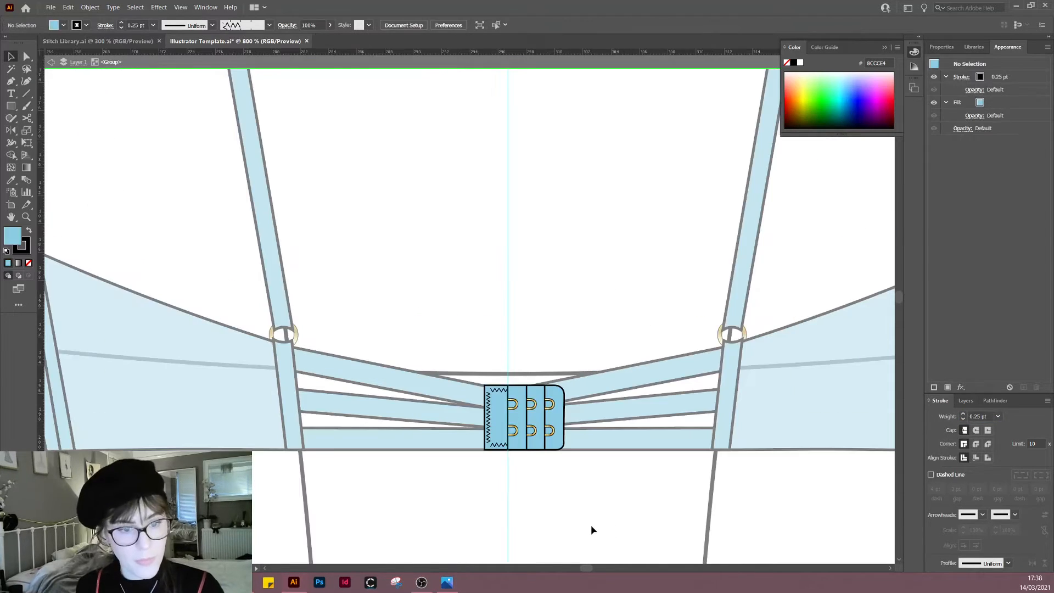
key("ctrl+minus")
key("ctrl+minus")
key("ctrl+minus")
key("ctrl+minus")
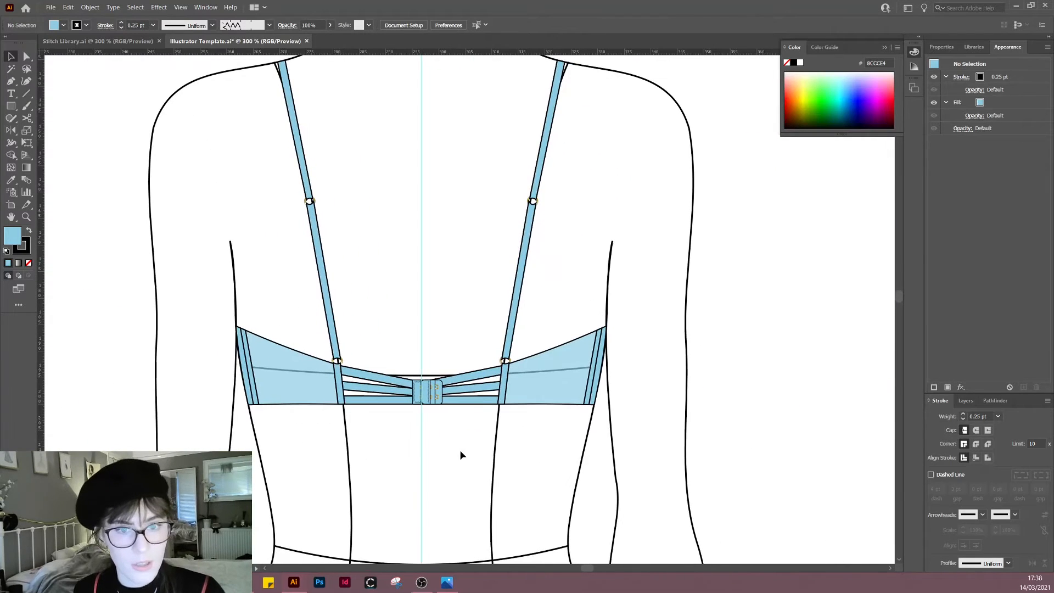
Step: Move the eye-side closure group down Layer 1's stacking order so it sits behind the right-hand back straps
scroll(434, 434, "up", 4)
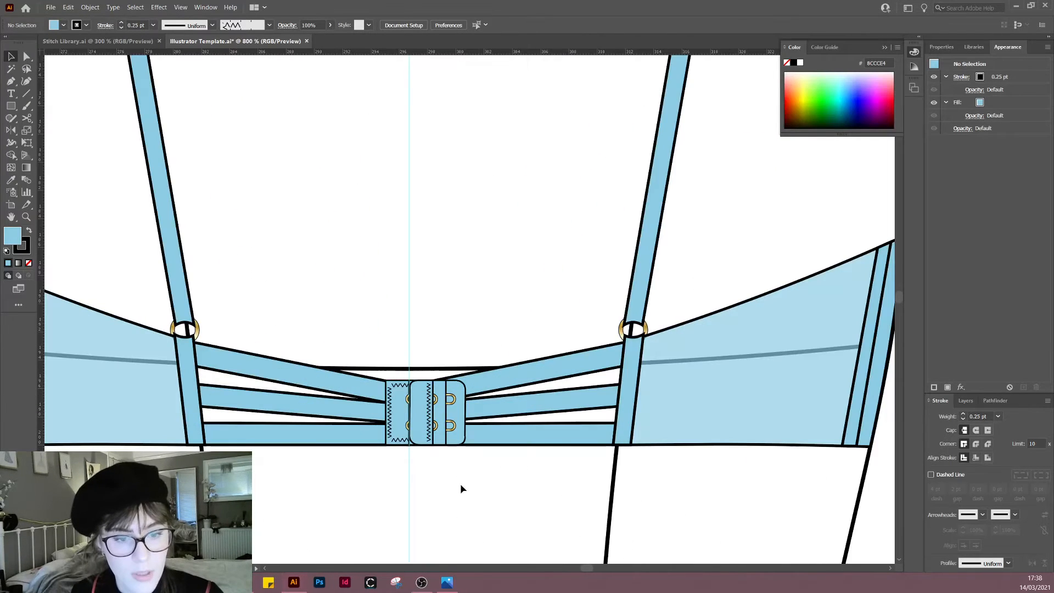
left_click(402, 406)
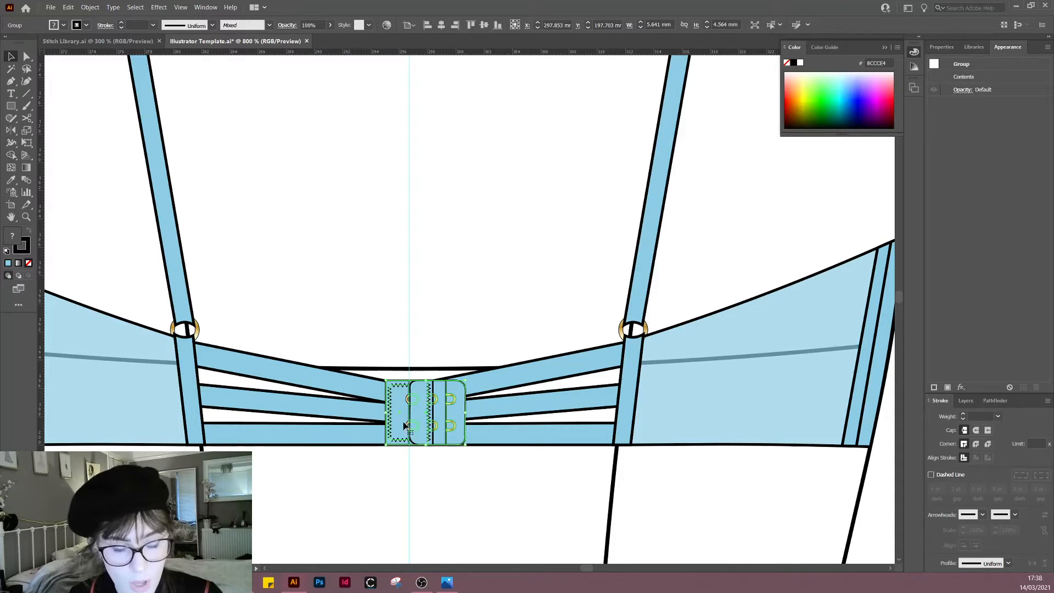
left_click_drag(354, 430, 400, 469)
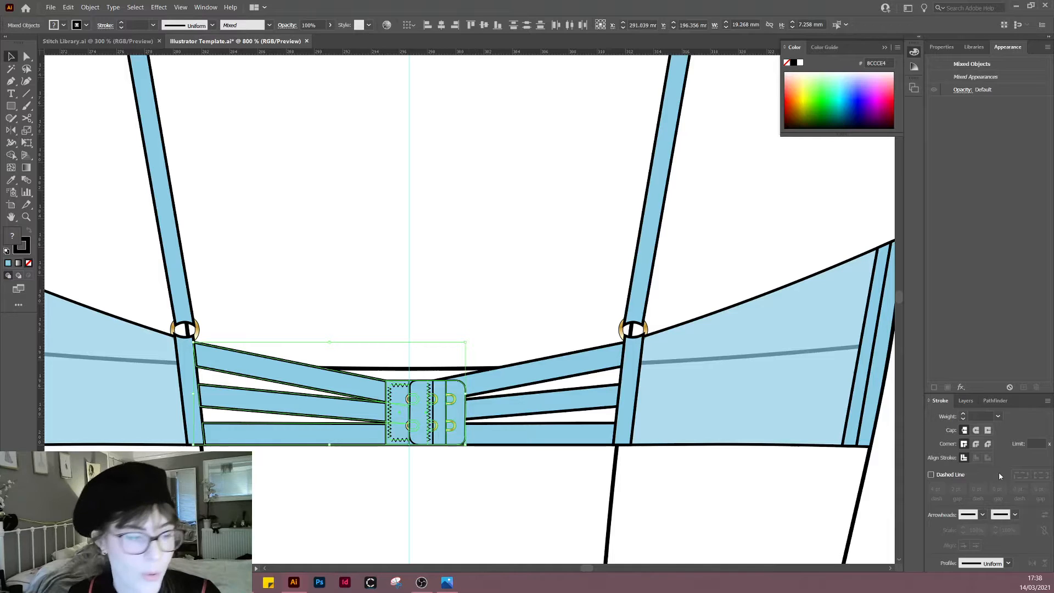
left_click(977, 403)
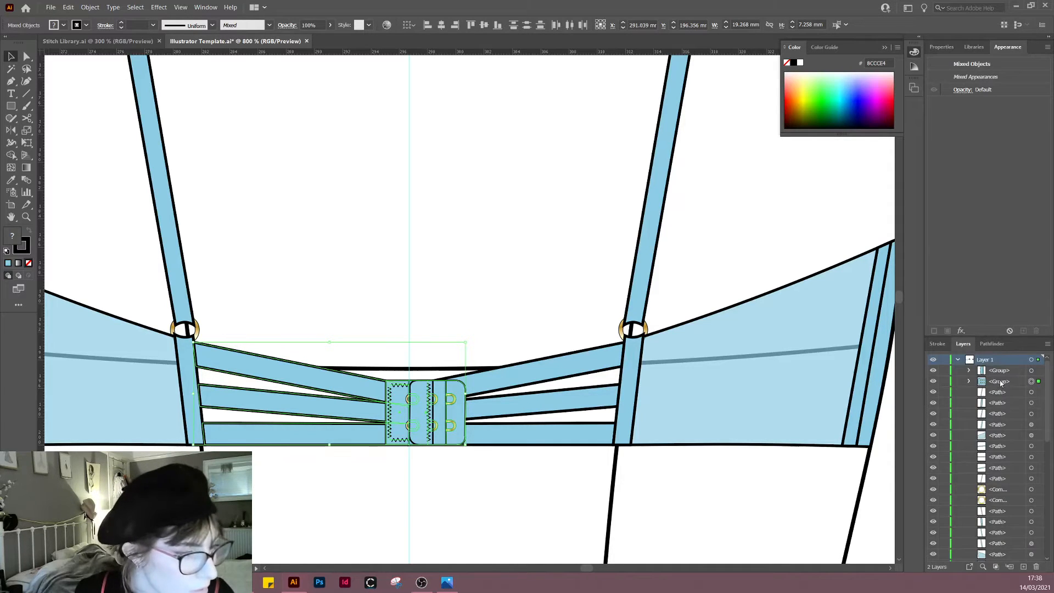
scroll(1004, 415, "down", 3)
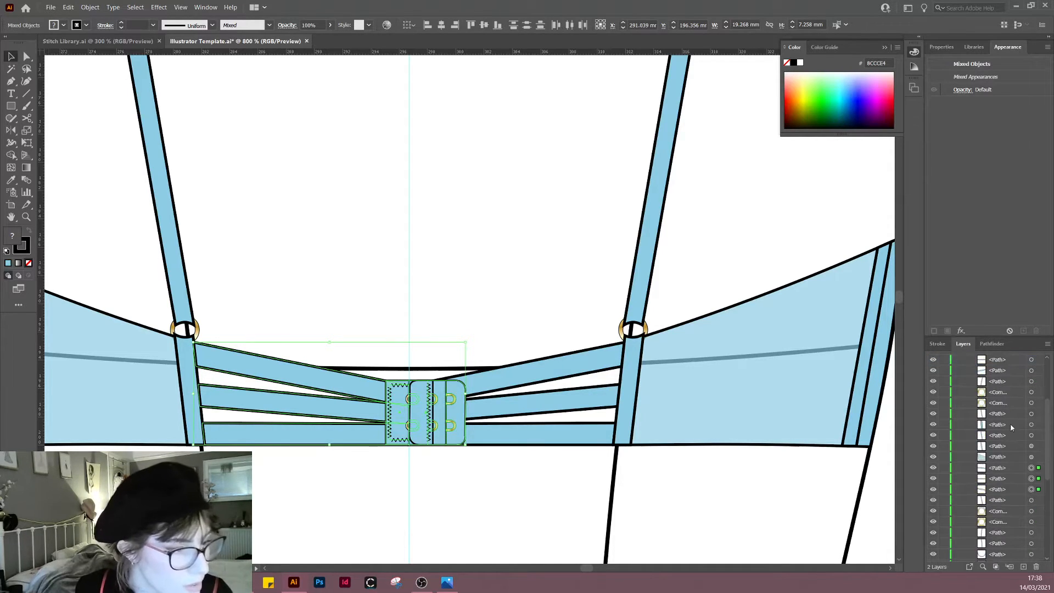
scroll(1016, 456, "up", 3)
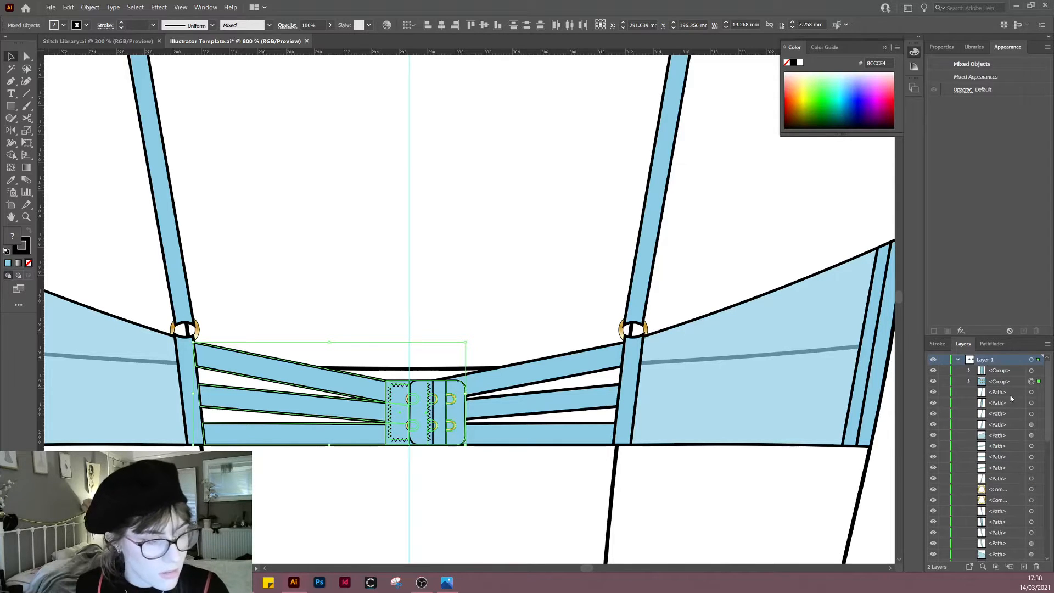
double_click(1000, 382)
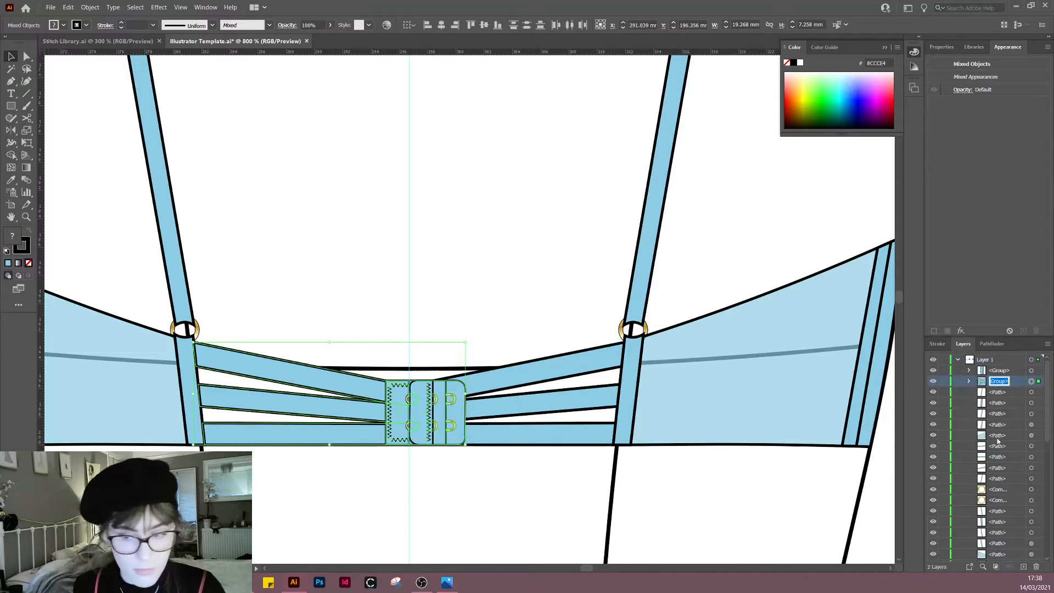
key("Escape")
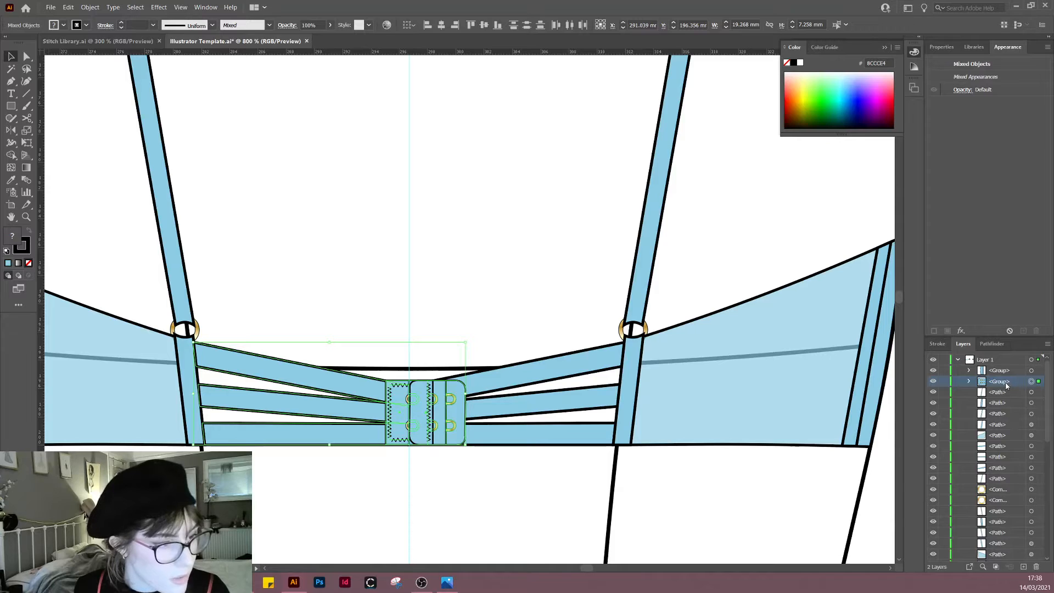
left_click_drag(1007, 386, 1010, 547)
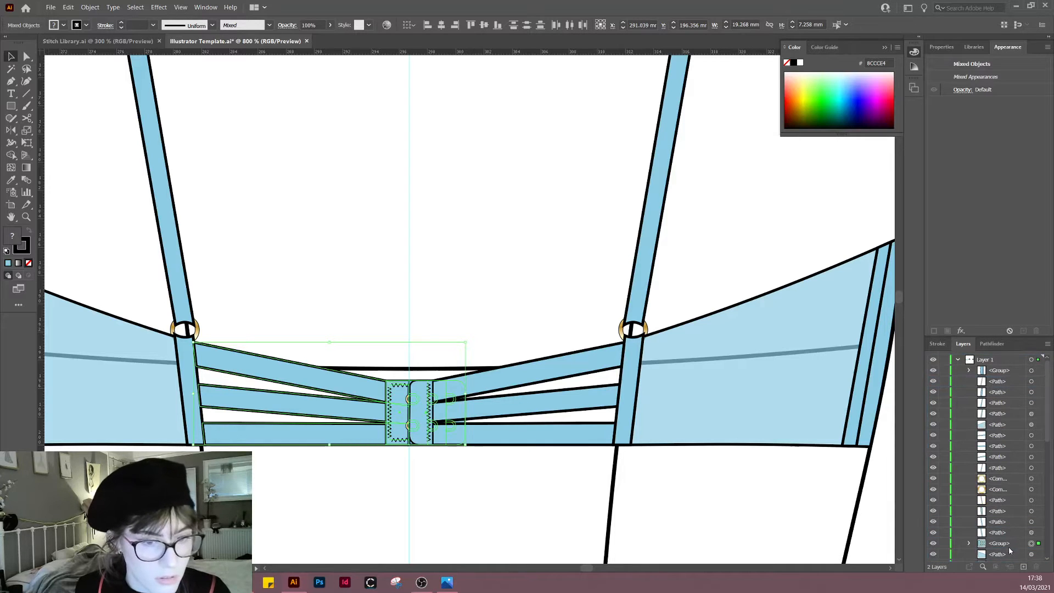
left_click(547, 531)
Step: Examine the layered back closure up close, and look over the front and back views of the bra
scroll(482, 483, "down", 1)
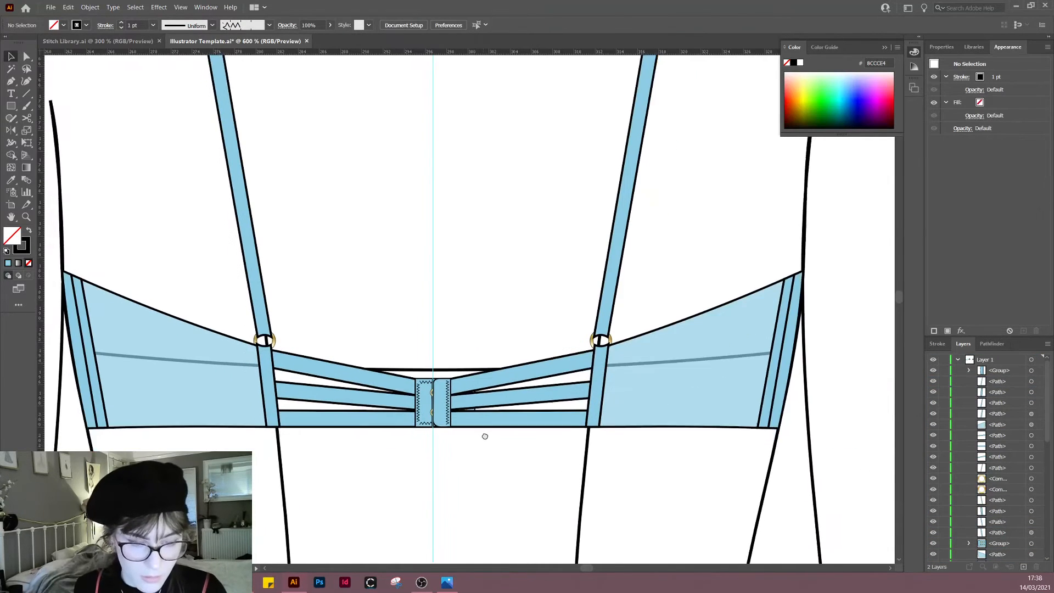
scroll(490, 414, "down", 1)
scroll(487, 381, "up", 4)
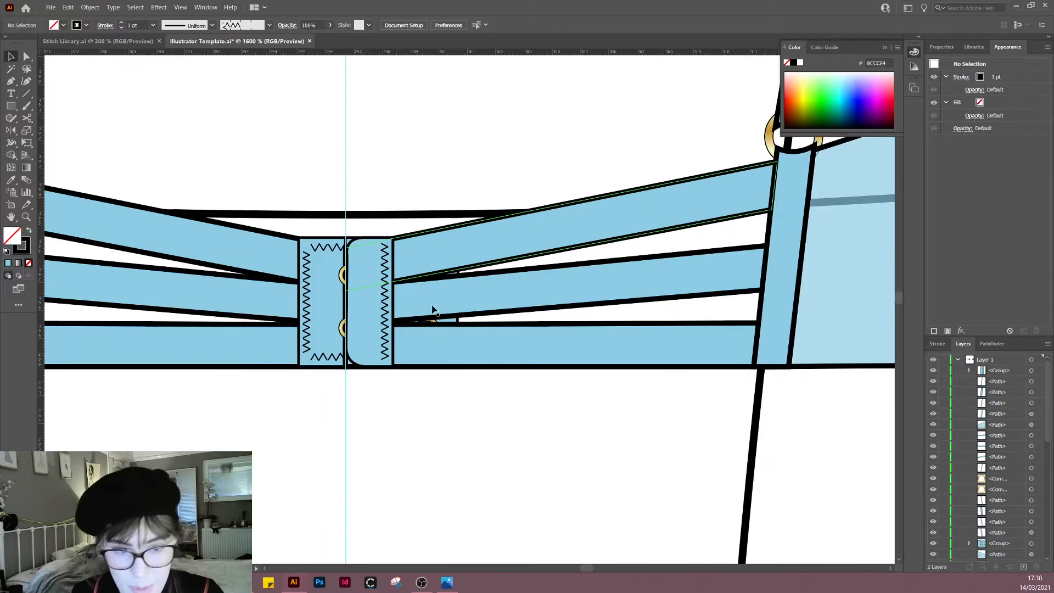
scroll(455, 441, "down", 6)
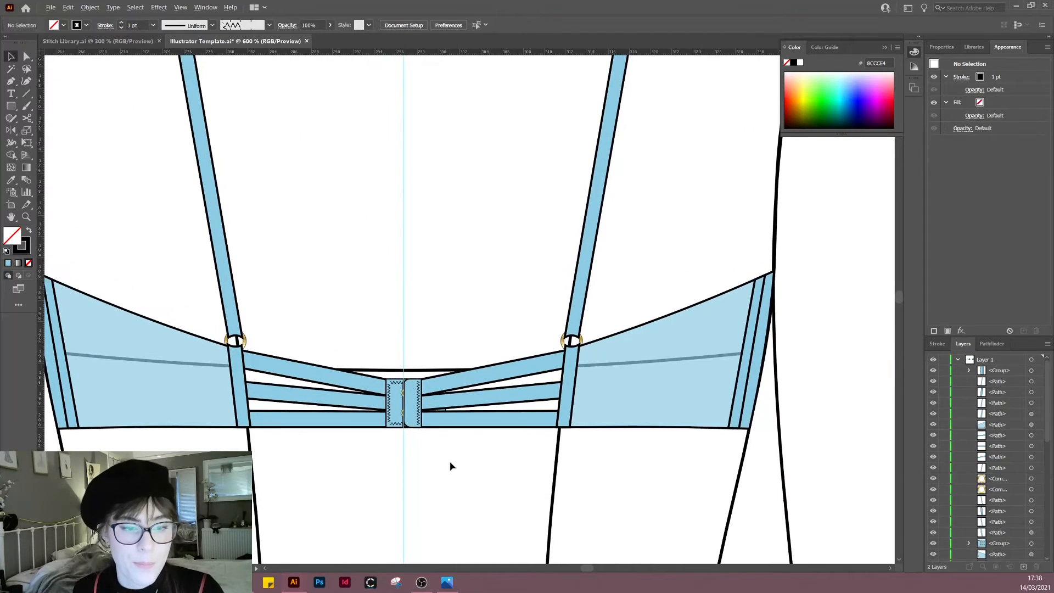
scroll(501, 443, "down", 1)
left_click_drag(501, 428, 591, 433)
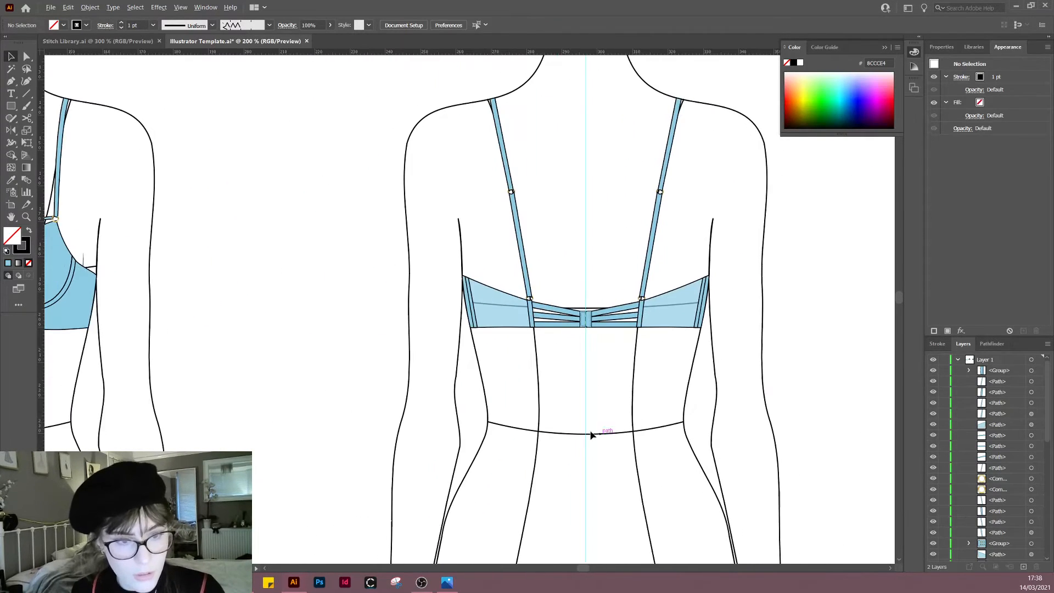
left_click_drag(371, 430, 603, 421)
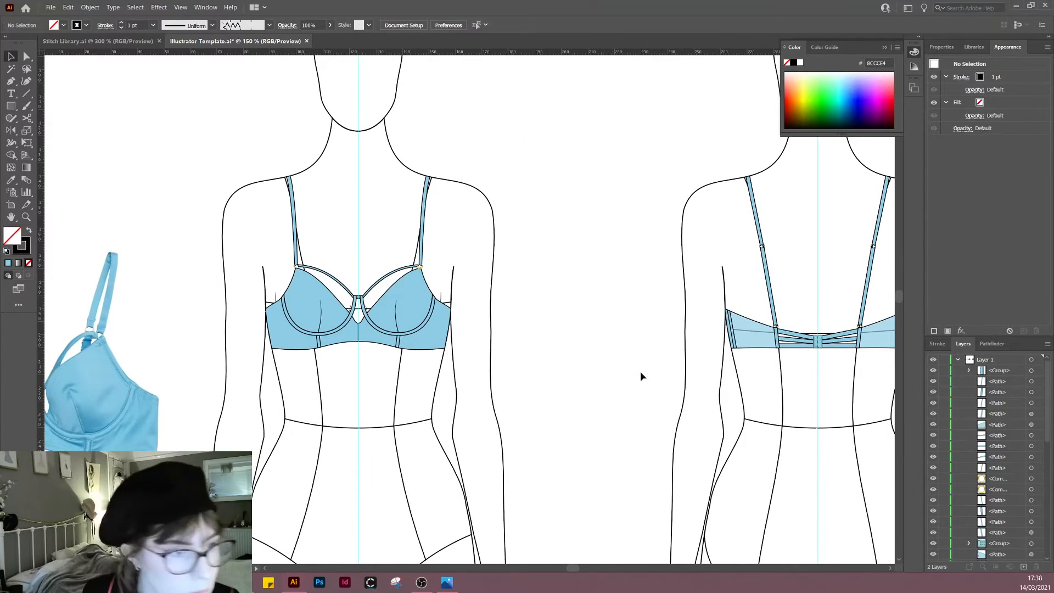
left_click_drag(642, 372, 372, 366)
scroll(514, 232, "up", 3)
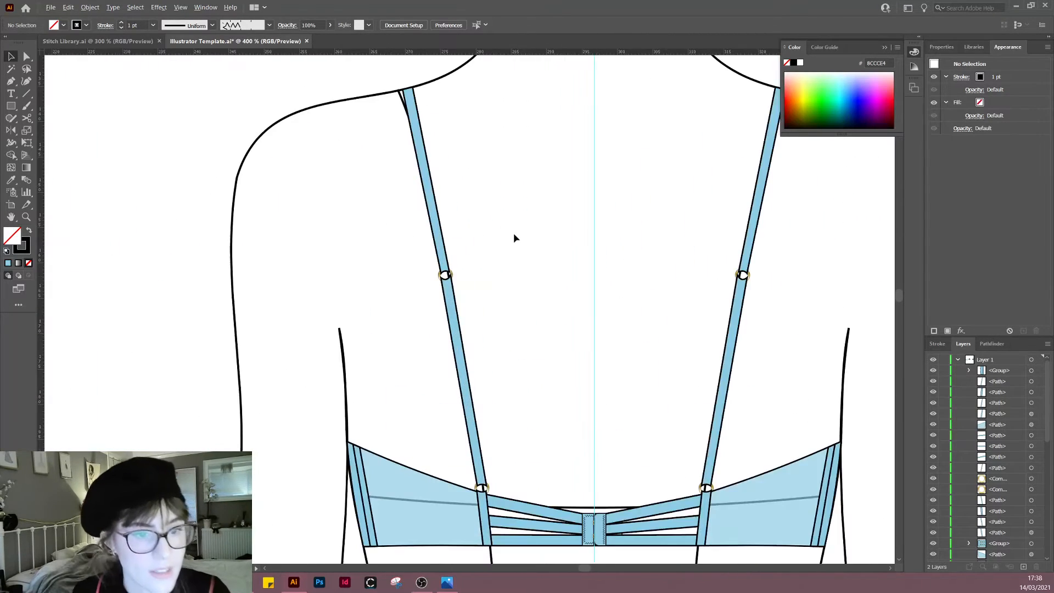
scroll(514, 237, "down", 3)
Step: Copy the gold strap slider from Stitch Library.ai and paste it beside the left back strap in Illustrator Template.ai
left_click(91, 40)
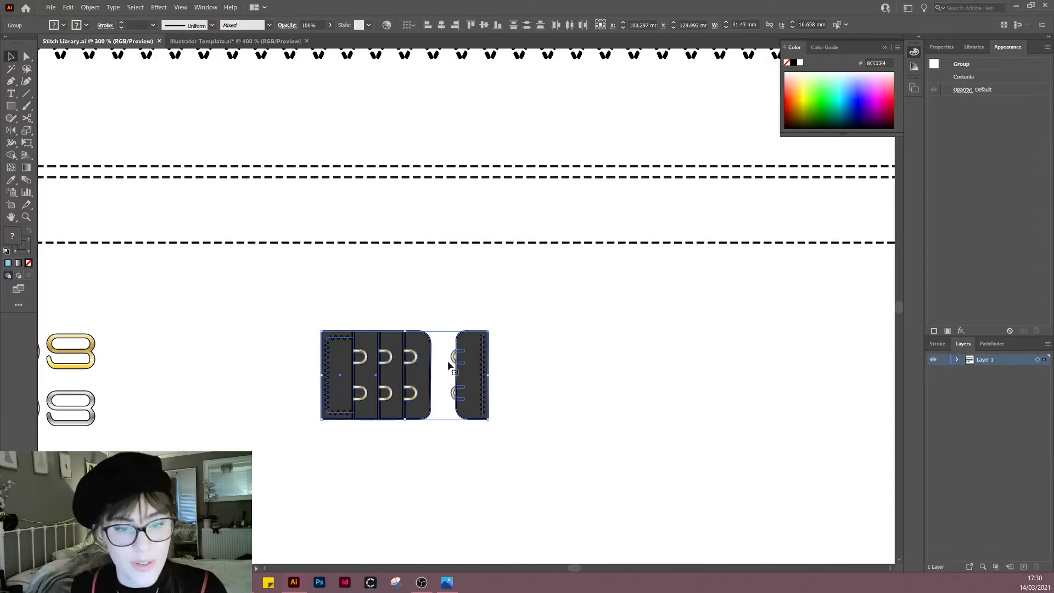
left_click(213, 376)
left_click_drag(212, 375, 518, 316)
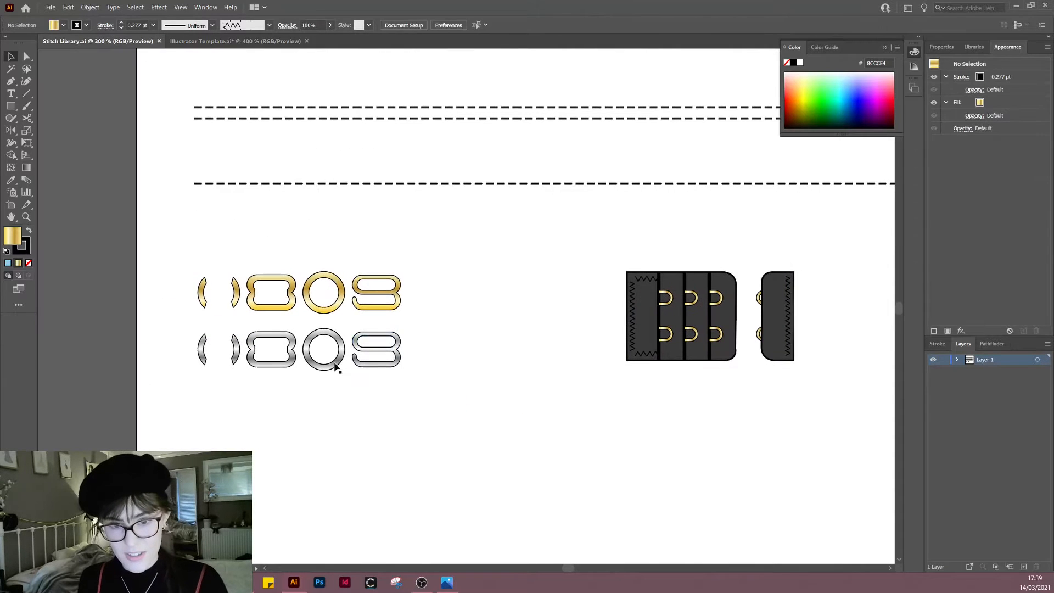
left_click(260, 308)
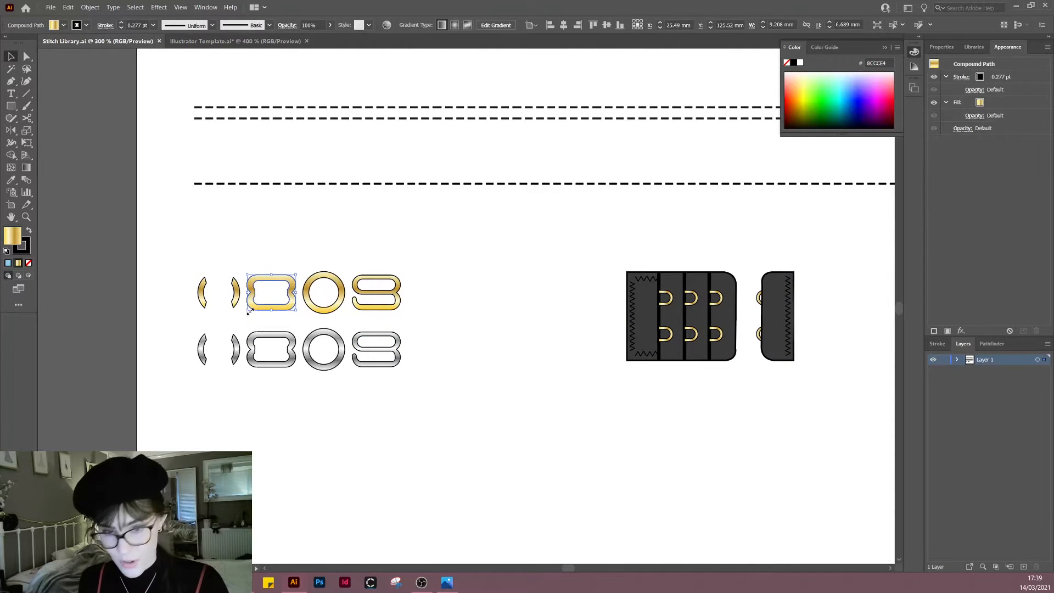
left_click(281, 43)
scroll(482, 365, "up", 5)
key("ctrl+v")
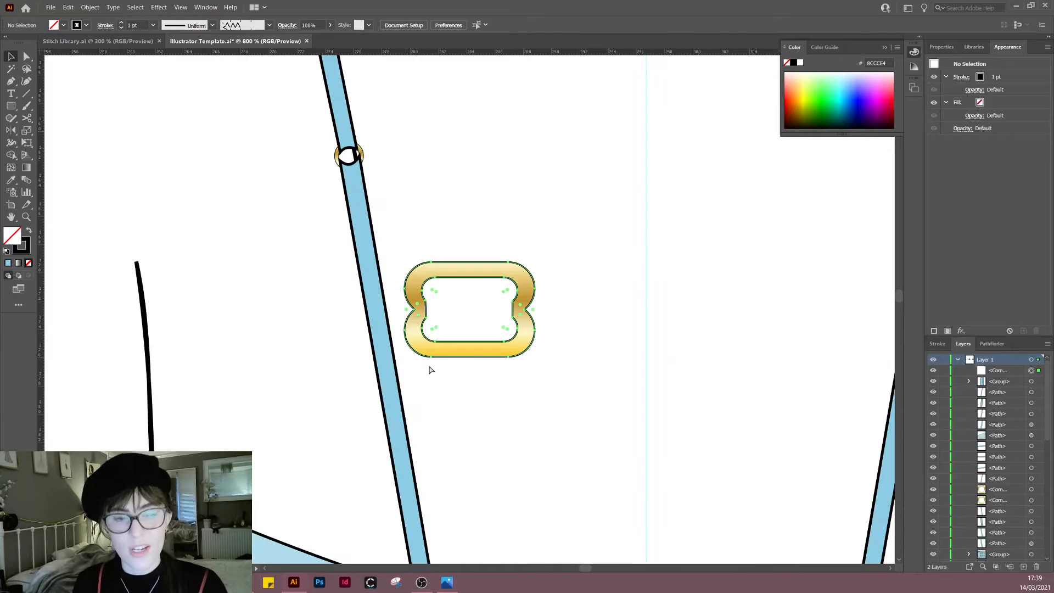
Step: Shrink the gold slider to about 3.5 mm wide over the left back strap and rotate it to match the strap's angle
left_click(474, 355)
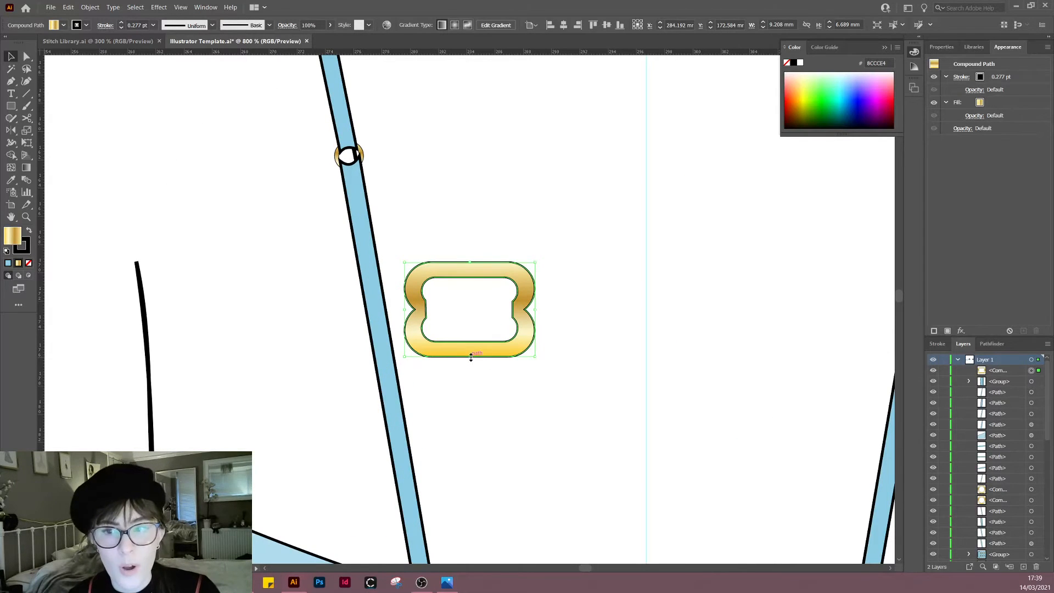
left_click_drag(471, 357, 382, 400)
key("r")
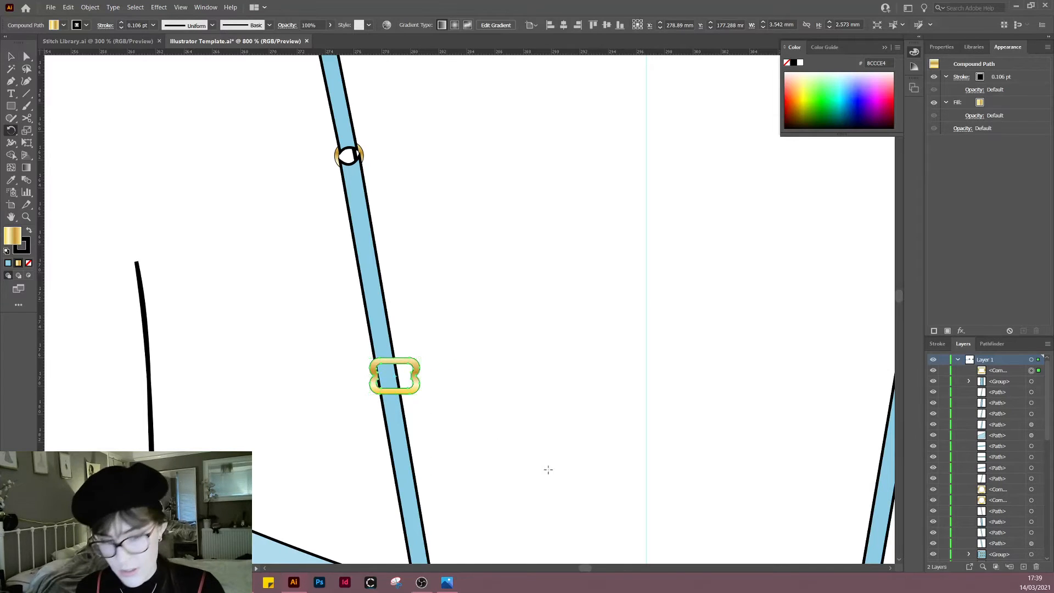
left_click_drag(548, 470, 546, 436)
key("v")
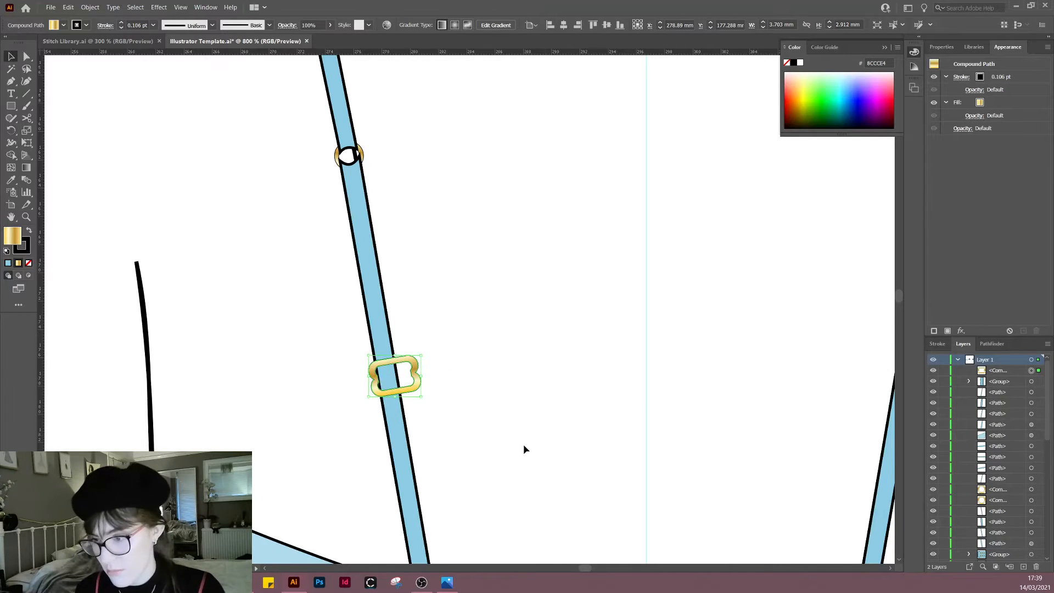
left_click(524, 445)
Step: Scale the rotated slider down to about 2.1 by 1.7 mm and centre it across the strap's width
scroll(405, 388, "up", 2)
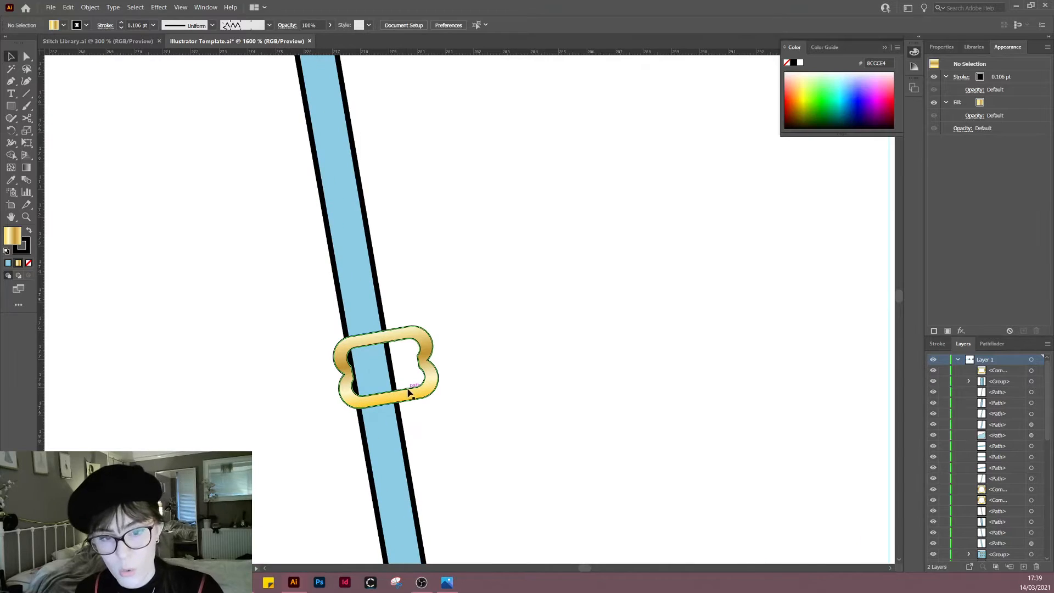
left_click(438, 358)
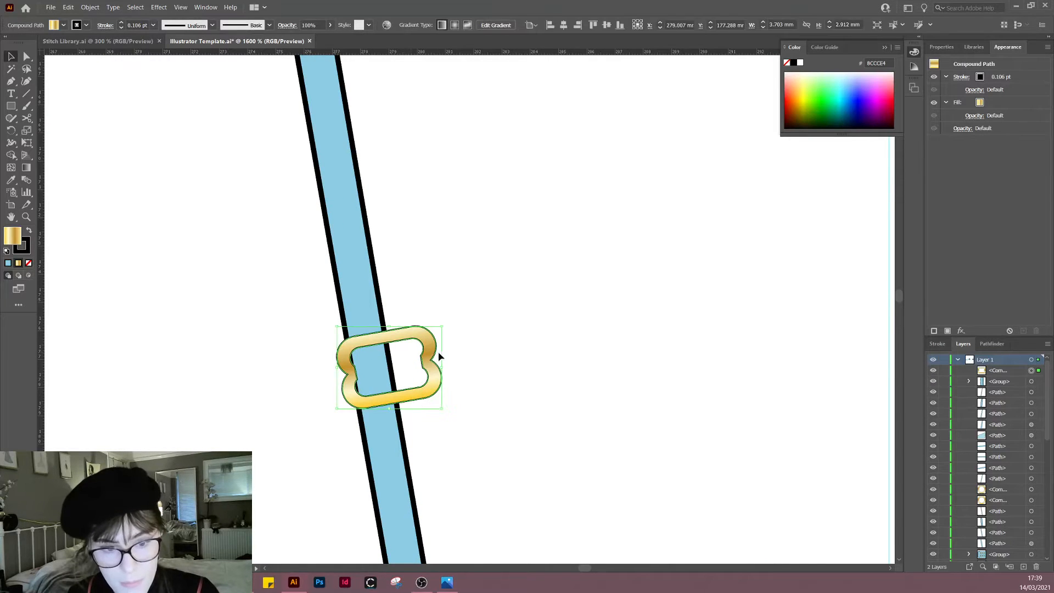
left_click_drag(445, 370, 401, 371)
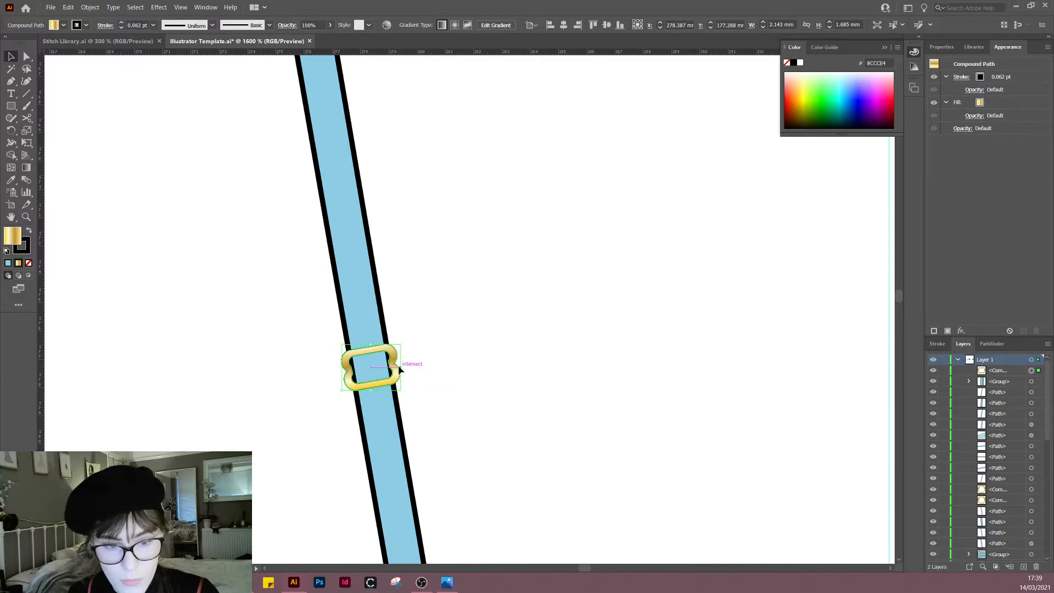
Step: Move the gold slider lower along the left back strap, keeping it centred across the strap
left_click(463, 395)
scroll(463, 395, "down", 3)
left_click_drag(593, 422, 529, 327)
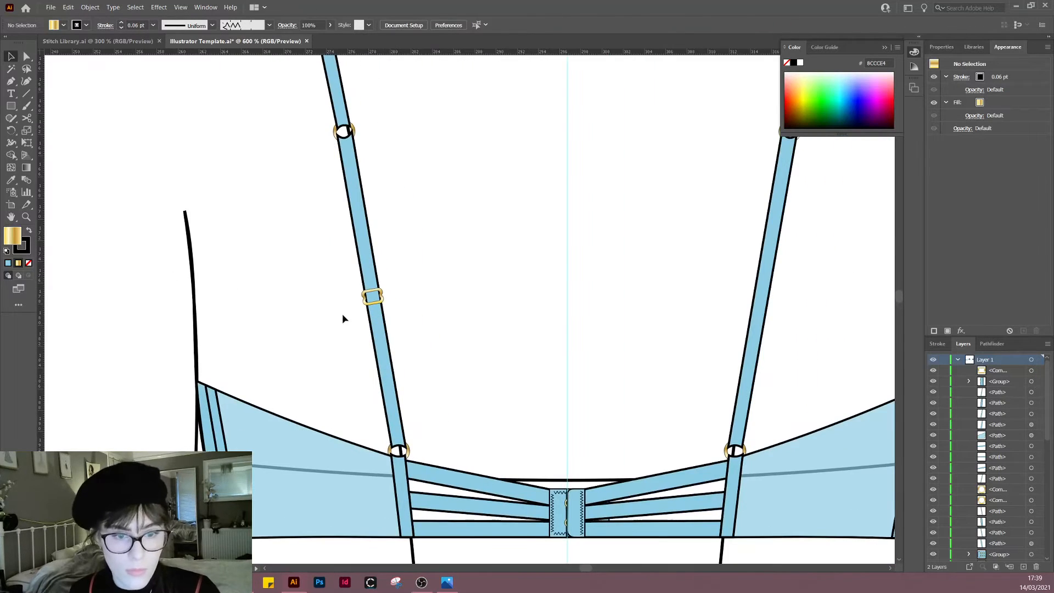
left_click_drag(369, 305, 376, 350)
Step: Reflect a copy of the gold slider across the back view's centre guide onto the right back strap
key("o")
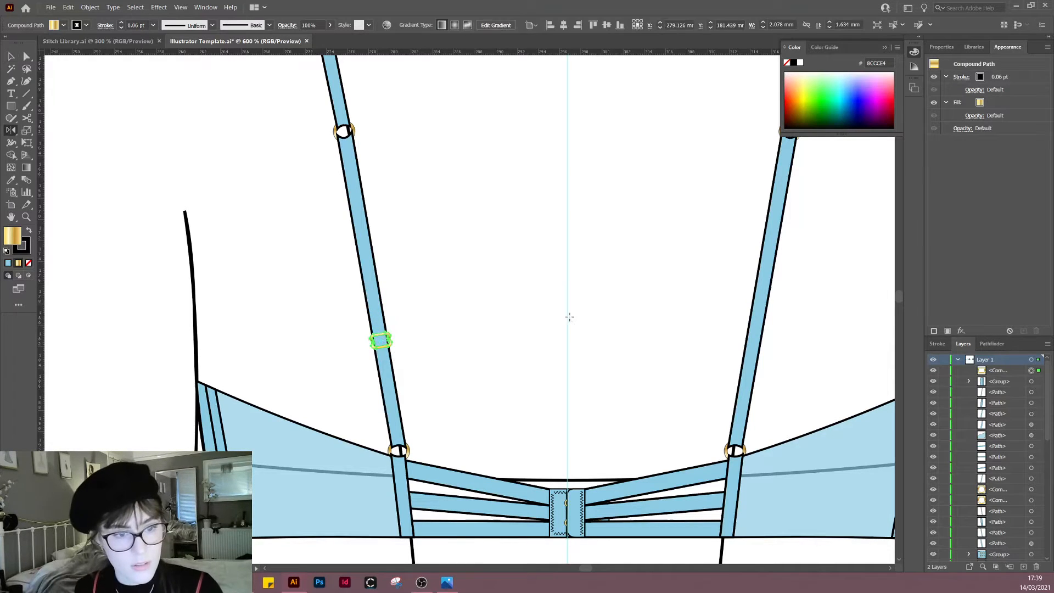
left_click(570, 317, "alt")
left_click(470, 357)
key("v")
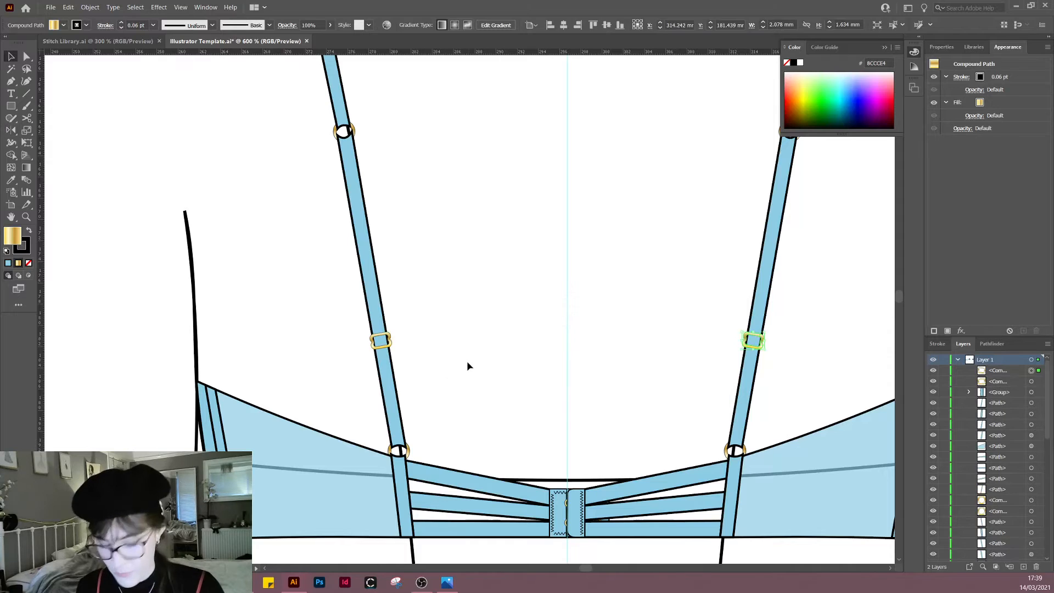
left_click(469, 362)
scroll(483, 360, "down", 3)
Step: Examine the gold ring joining the front strap to the cup, its place in the layer order, and the full front view
left_click_drag(346, 293, 641, 273)
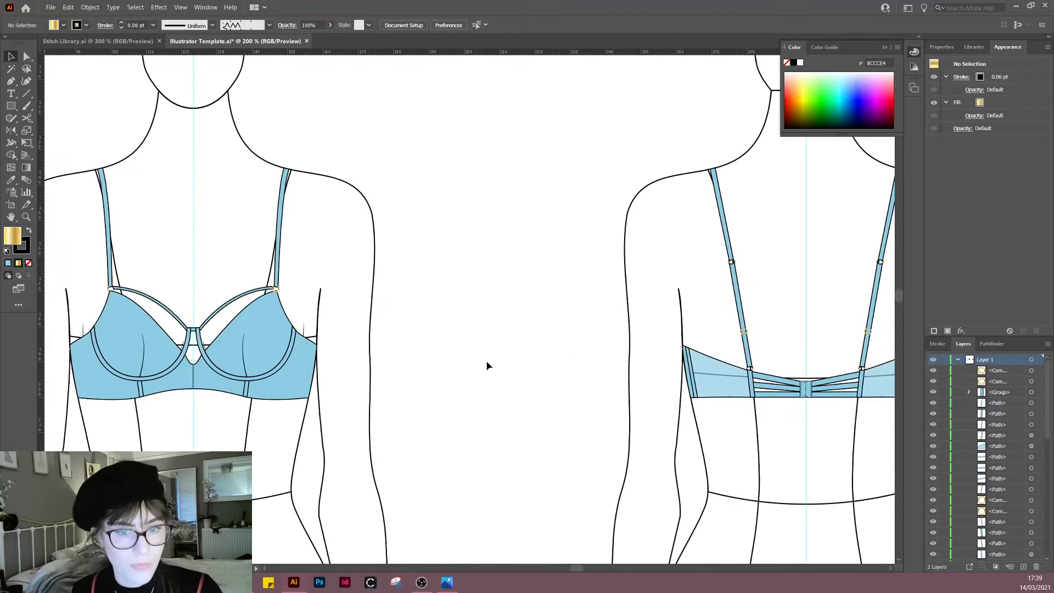
left_click_drag(486, 361, 619, 327)
scroll(332, 218, "up", 1)
scroll(555, 259, "up", 2)
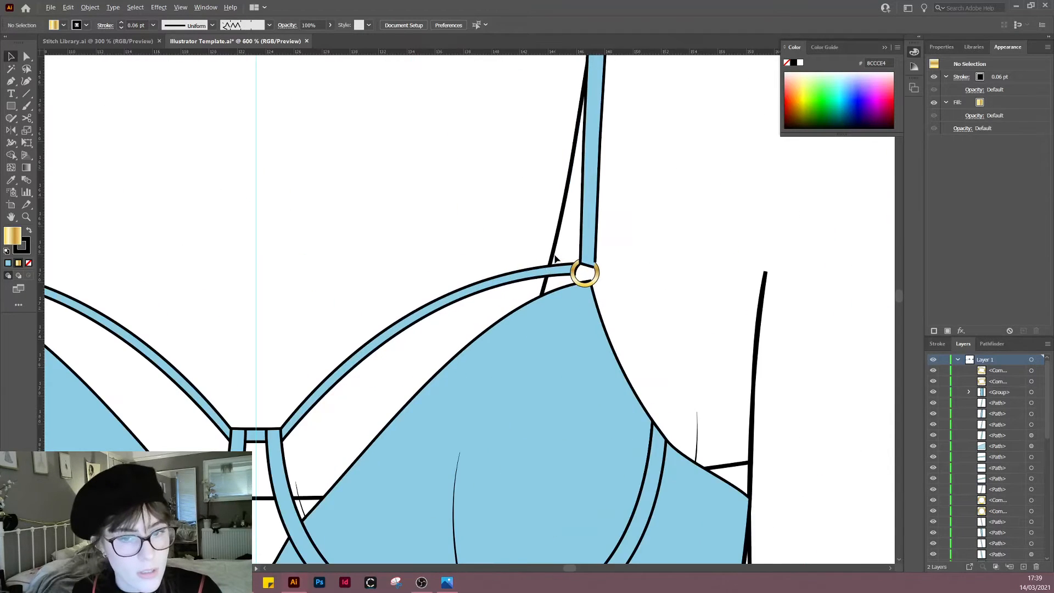
left_click(583, 279)
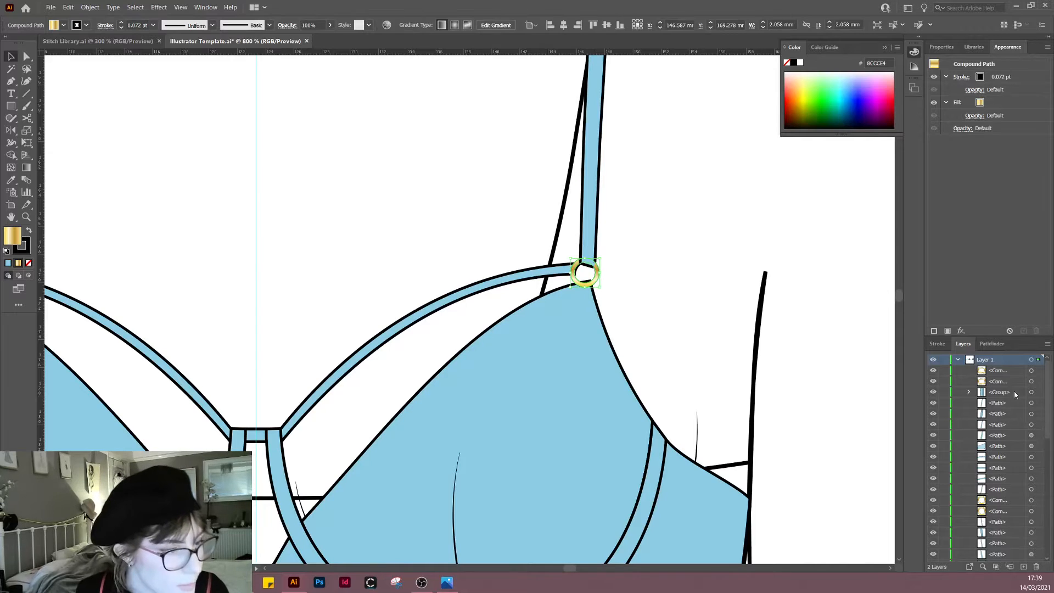
scroll(1013, 391, "down", 5)
left_click_drag(1008, 427, 1009, 529)
left_click(742, 321)
scroll(742, 321, "down", 6)
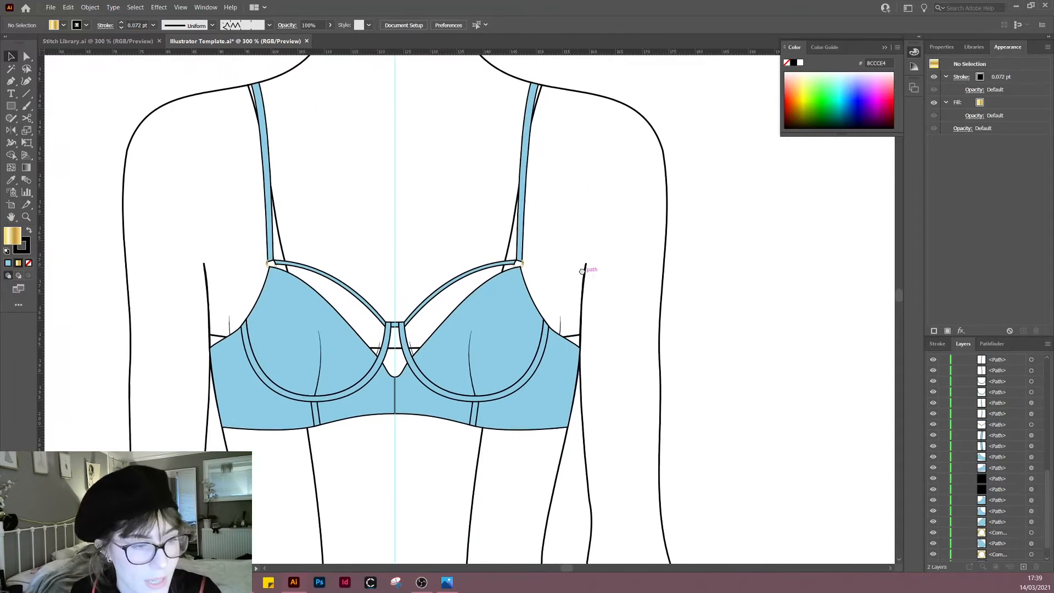
left_click_drag(672, 414, 551, 429)
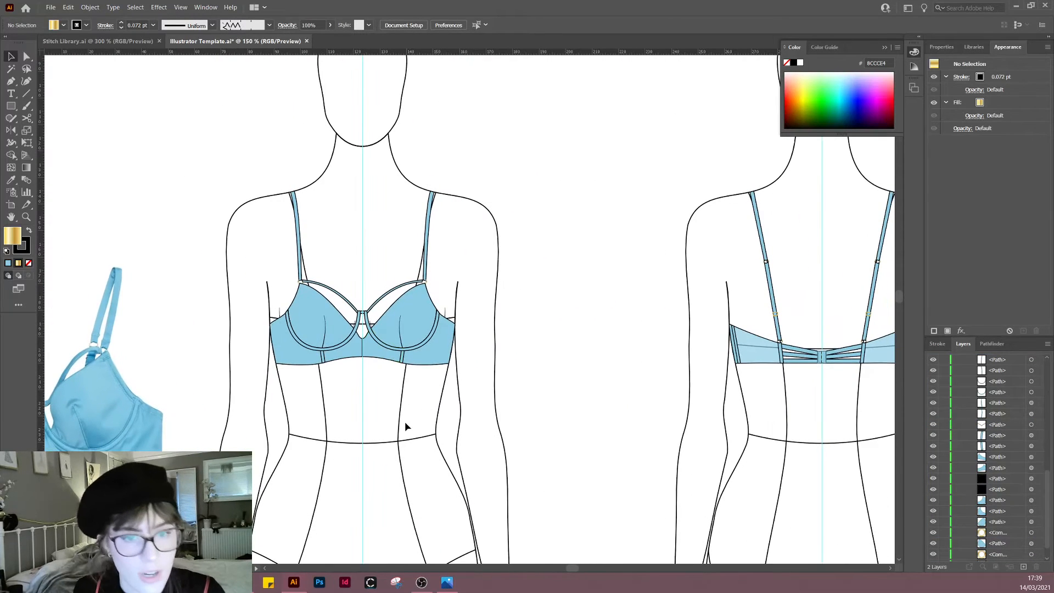
Step: Select all the pieces of the front bra drawing, leaving out the body outline and reference photo
left_click_drag(213, 171, 519, 436)
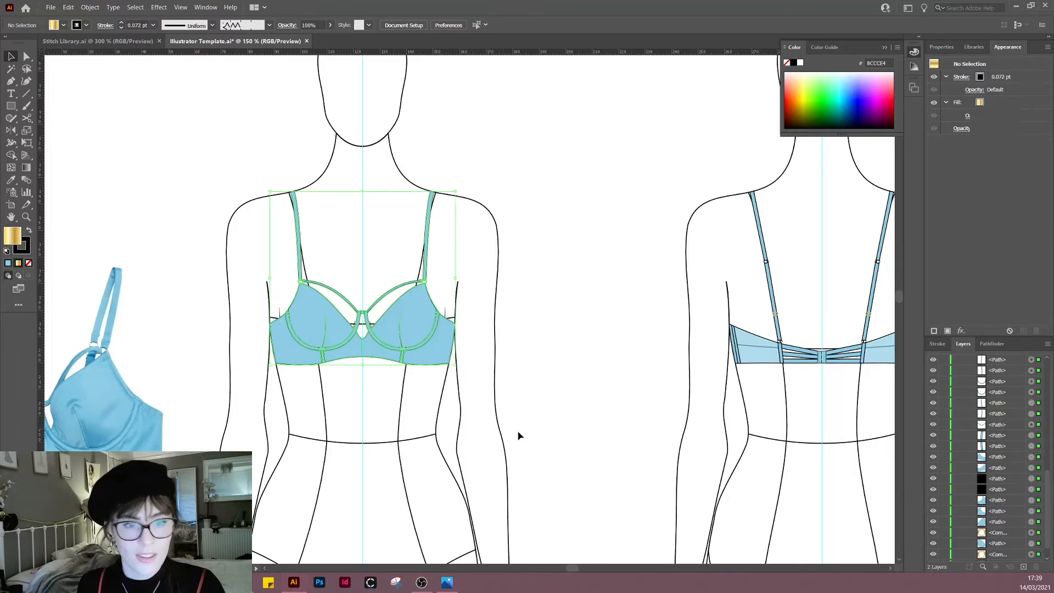
scroll(519, 435, "right", 5)
left_click(404, 443)
left_click_drag(350, 412, 567, 388)
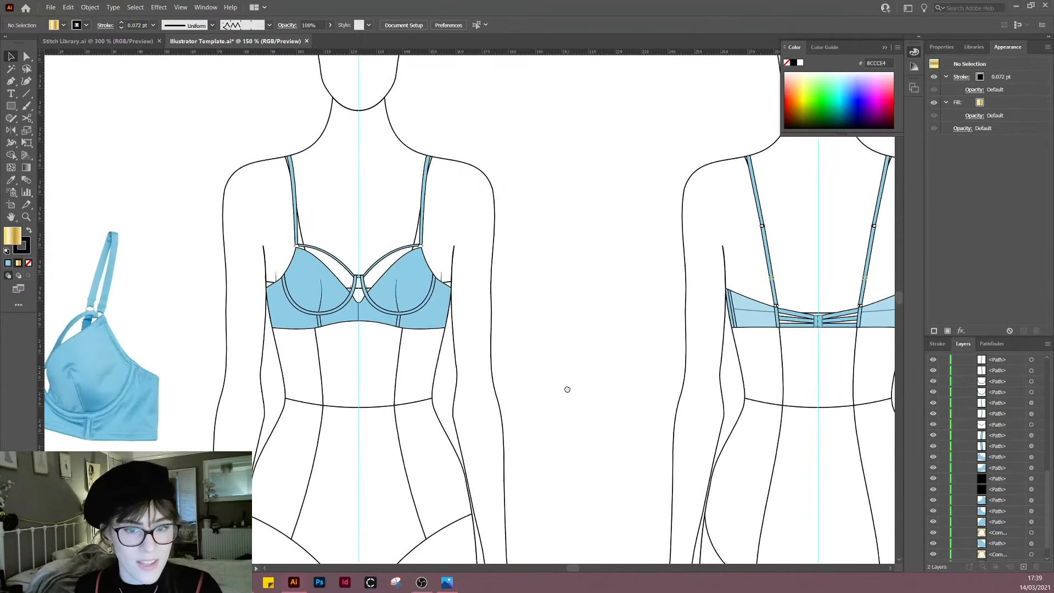
left_click_drag(208, 120, 522, 395)
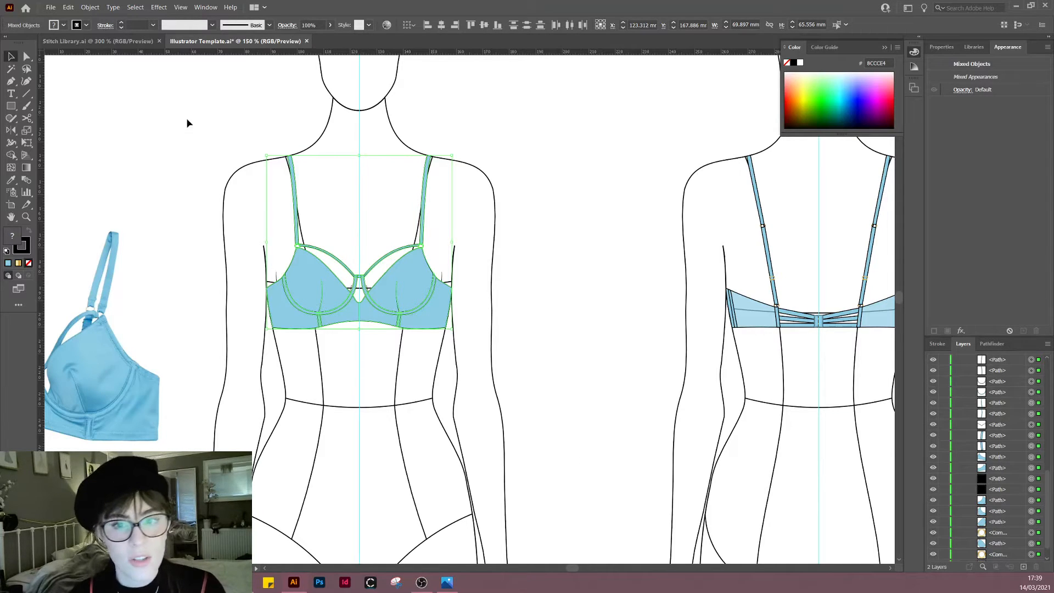
left_click_drag(422, 376, 536, 381)
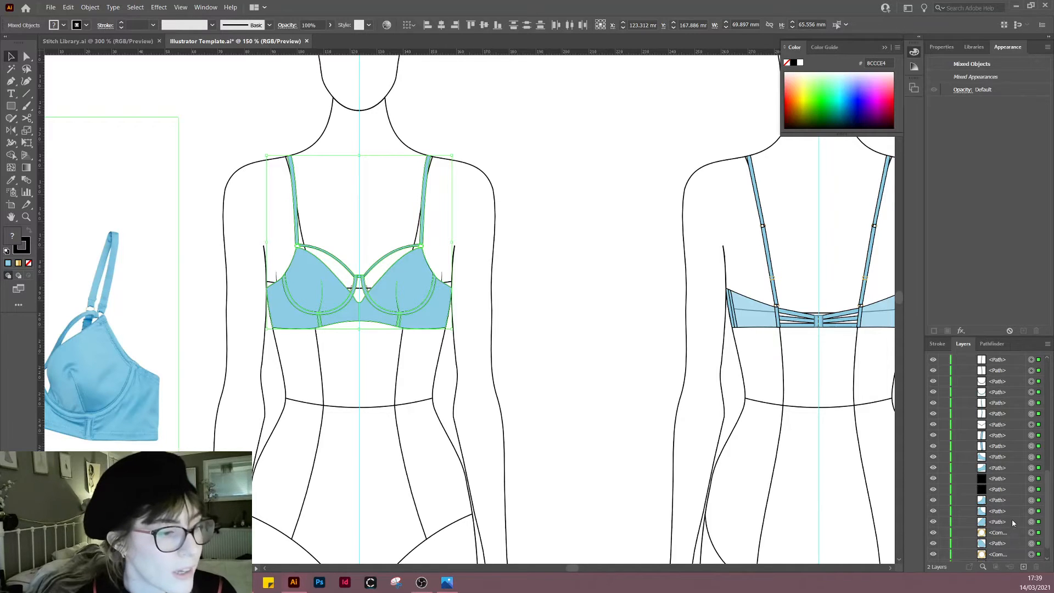
Step: Add a new layer at the top of the layer stack and name it Bra Front
scroll(1013, 519, "up", 10)
left_click(1023, 566)
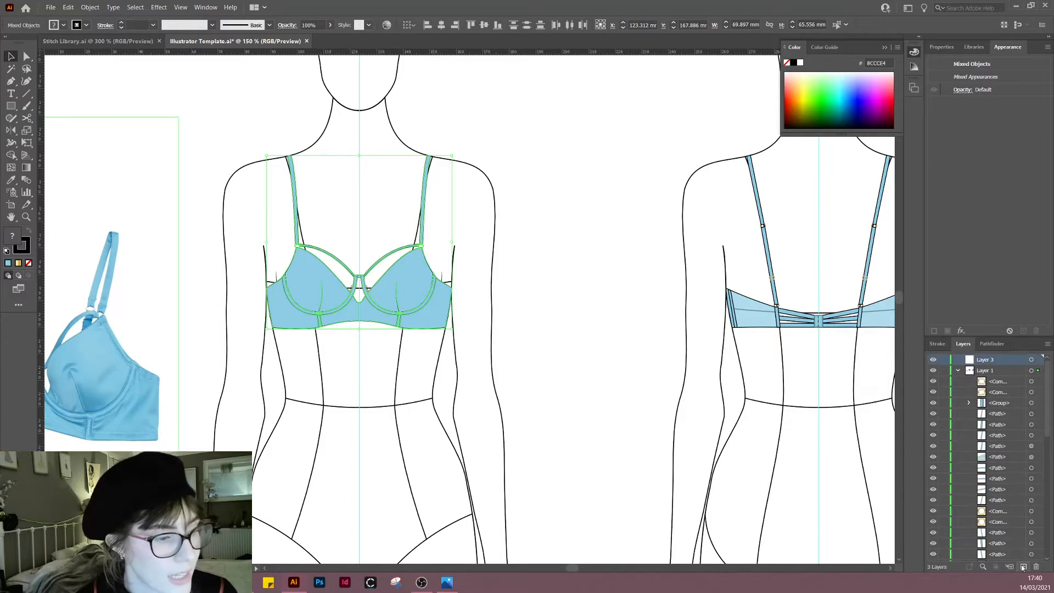
double_click(985, 360)
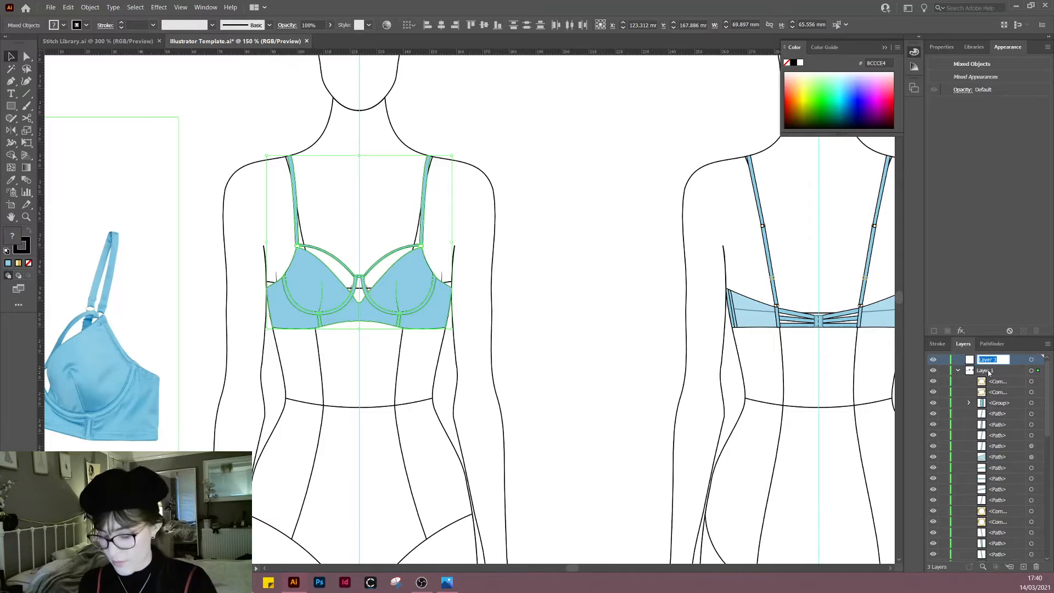
type("Bra Fro")
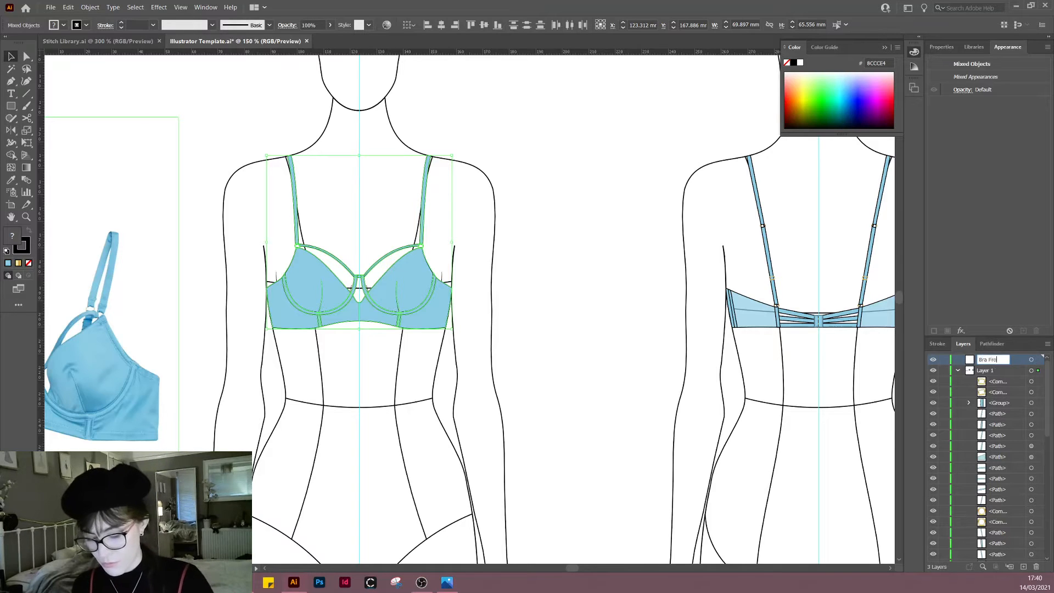
type("nt")
key("Return")
Step: Move all the selected front bra pieces out of Layer 1 into the Bra Front layer
scroll(1014, 426, "down", 5)
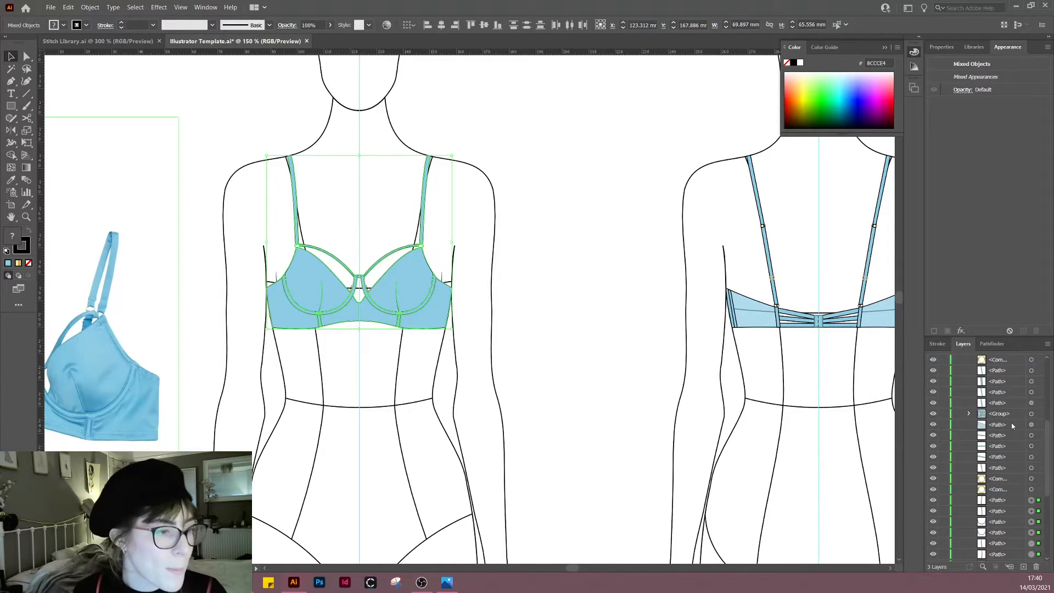
left_click(1012, 500)
scroll(1012, 501, "down", 5)
left_click(1008, 537, "shift")
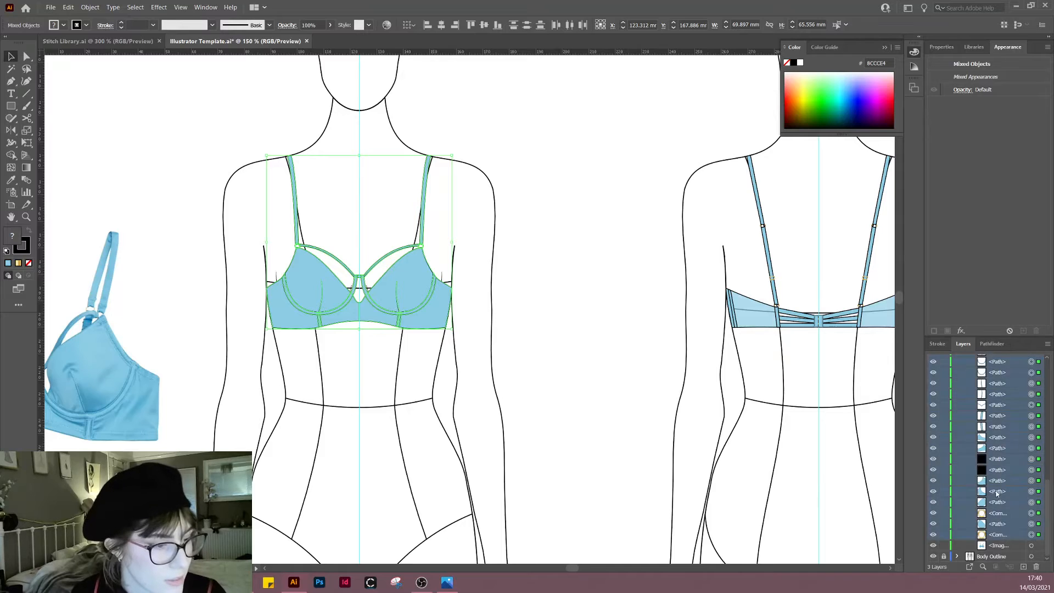
scroll(995, 473, "up", 5)
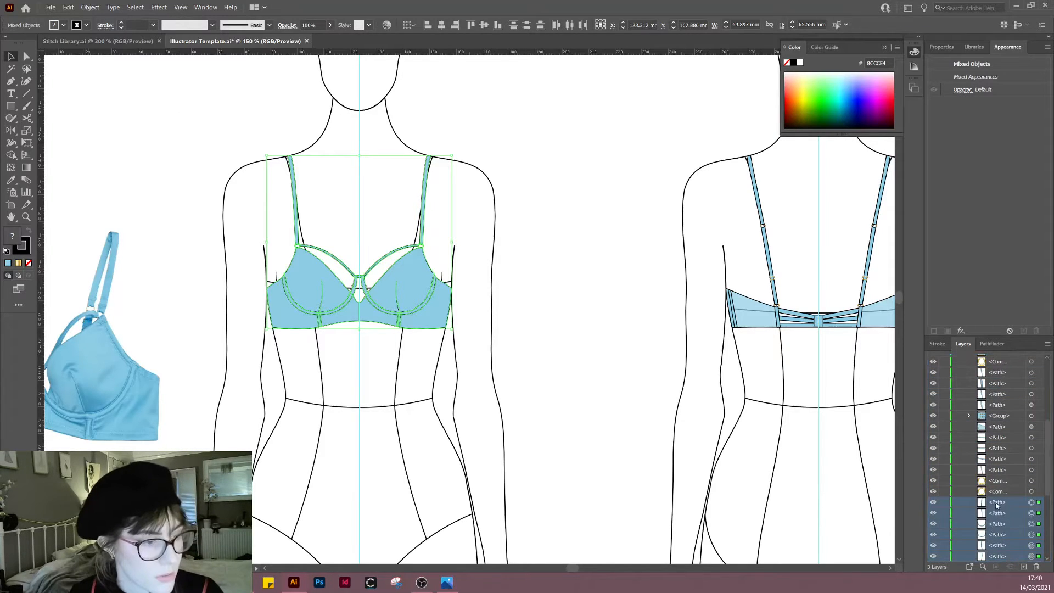
left_click_drag(996, 504, 1000, 377)
scroll(996, 436, "up", 4)
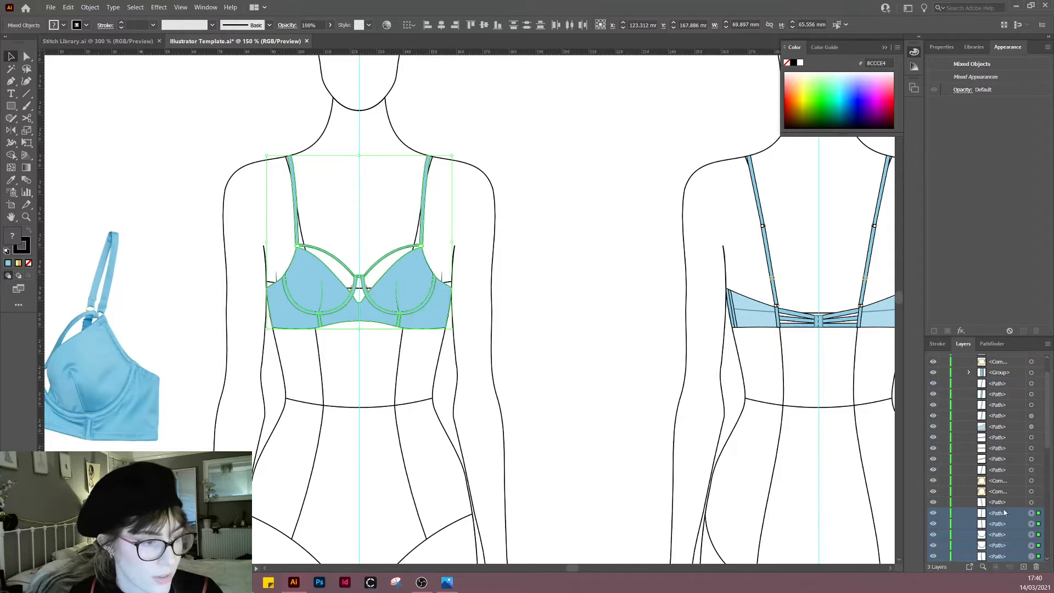
scroll(1005, 513, "up", 5)
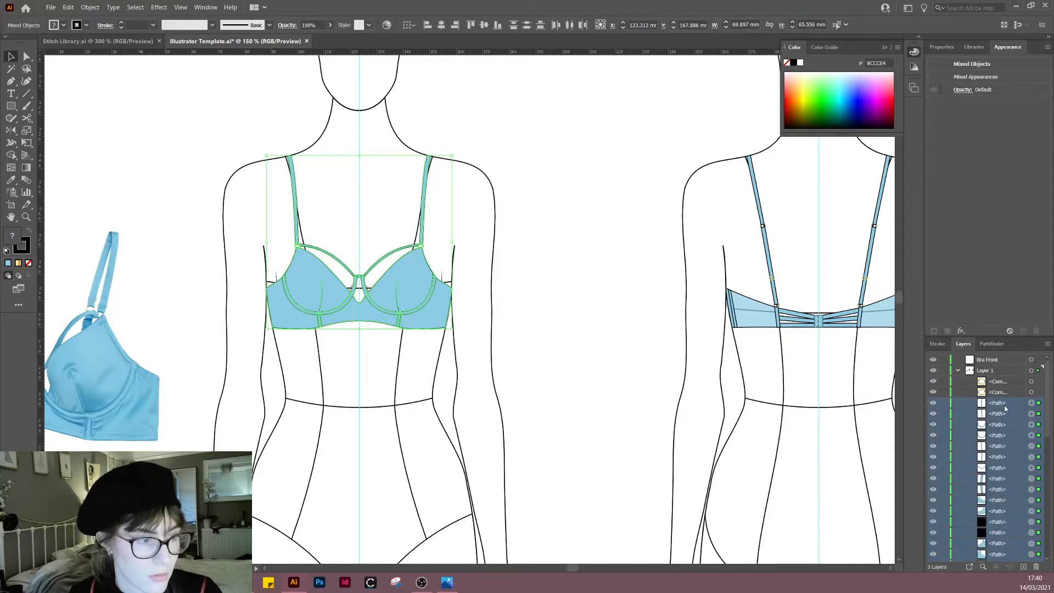
left_click_drag(1005, 406, 1002, 361)
left_click(581, 479)
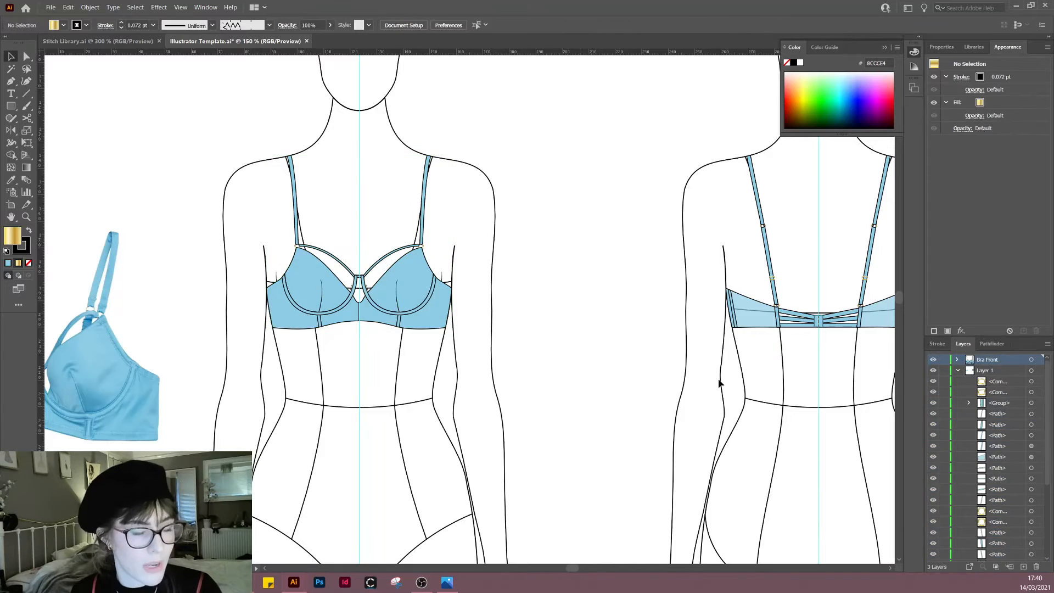
Step: Select the back bra artwork to check its pieces in Layer 1, then rename that layer Bra Back and collapse it
scroll(805, 424, "right", 5)
left_click_drag(299, 107, 703, 426)
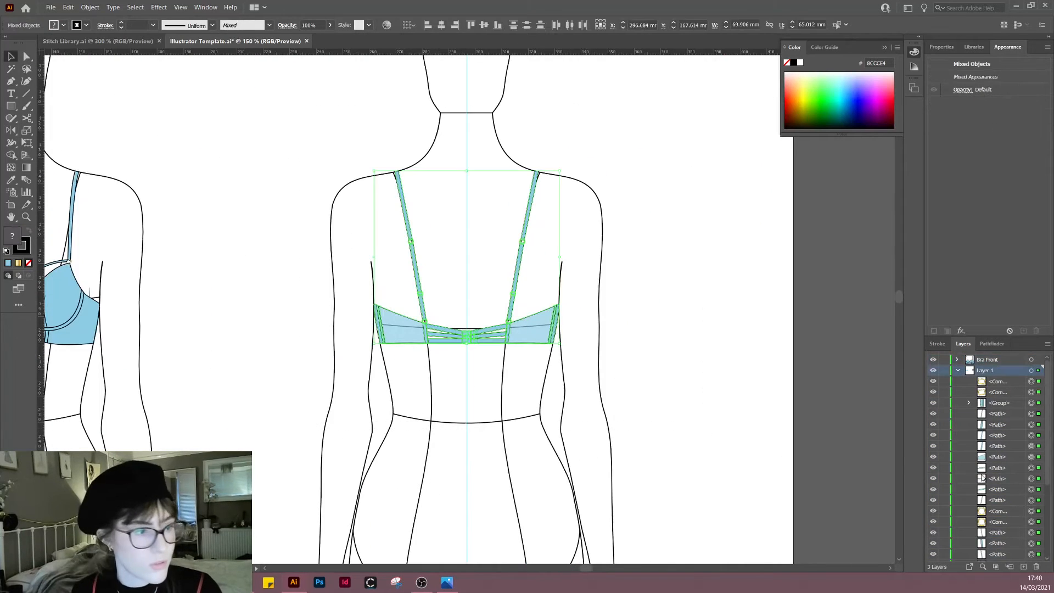
scroll(980, 448, "down", 5)
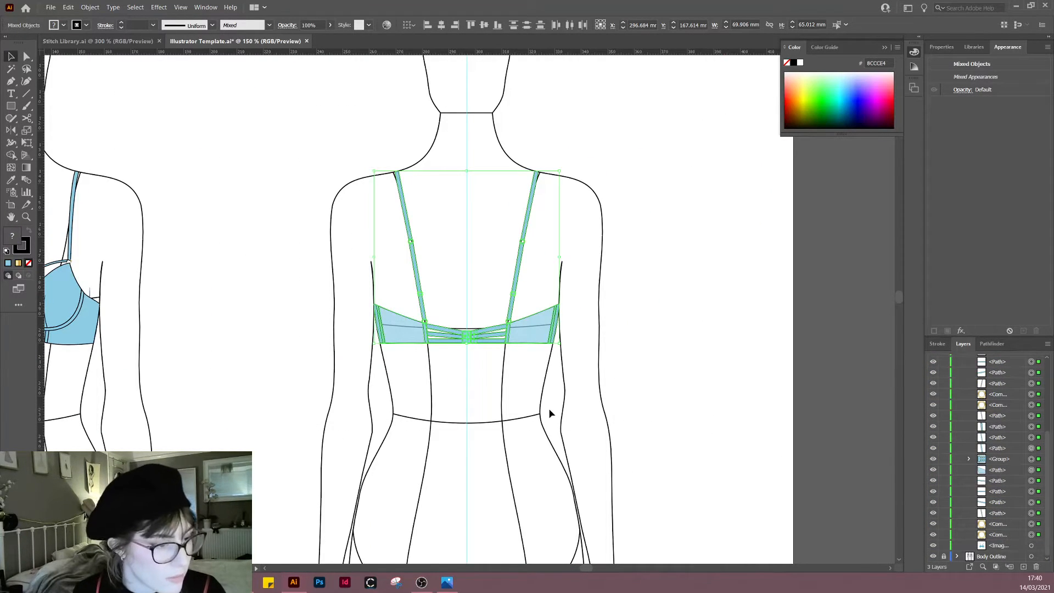
scroll(1011, 423, "up", 5)
double_click(983, 371)
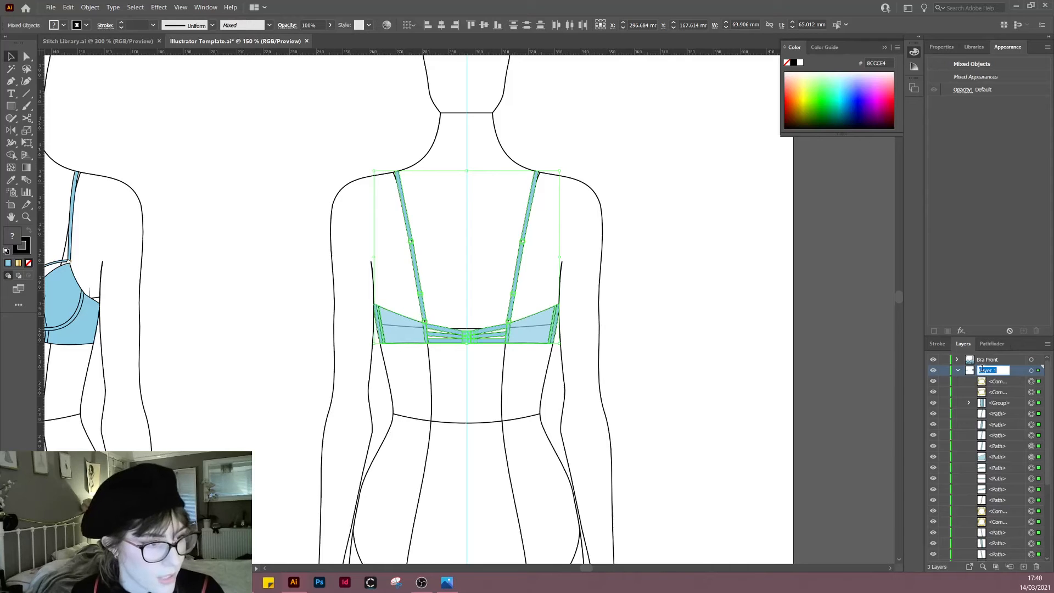
type("Bra Back")
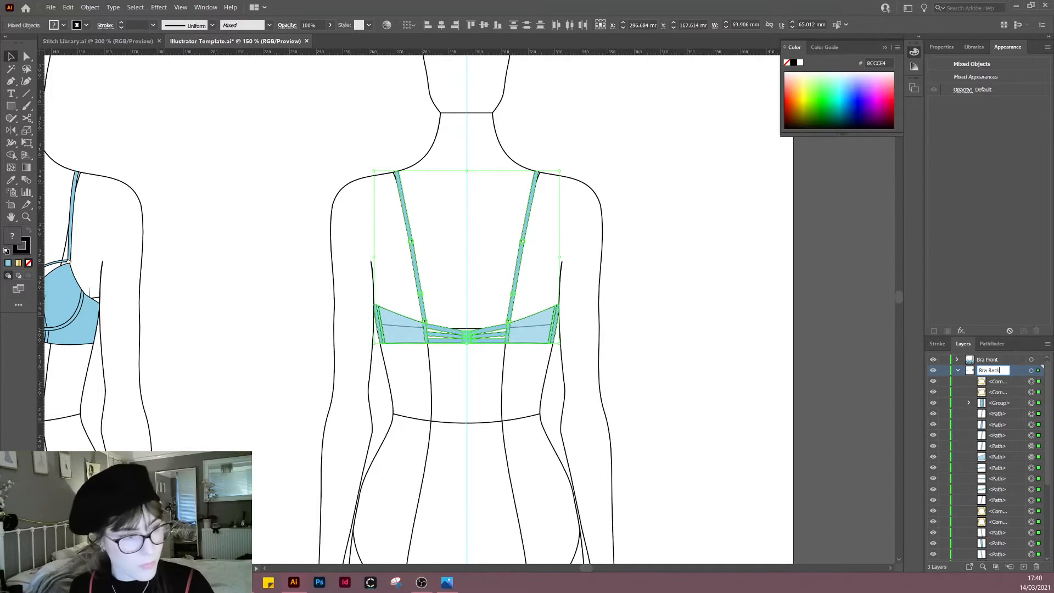
key("Return")
left_click(959, 371)
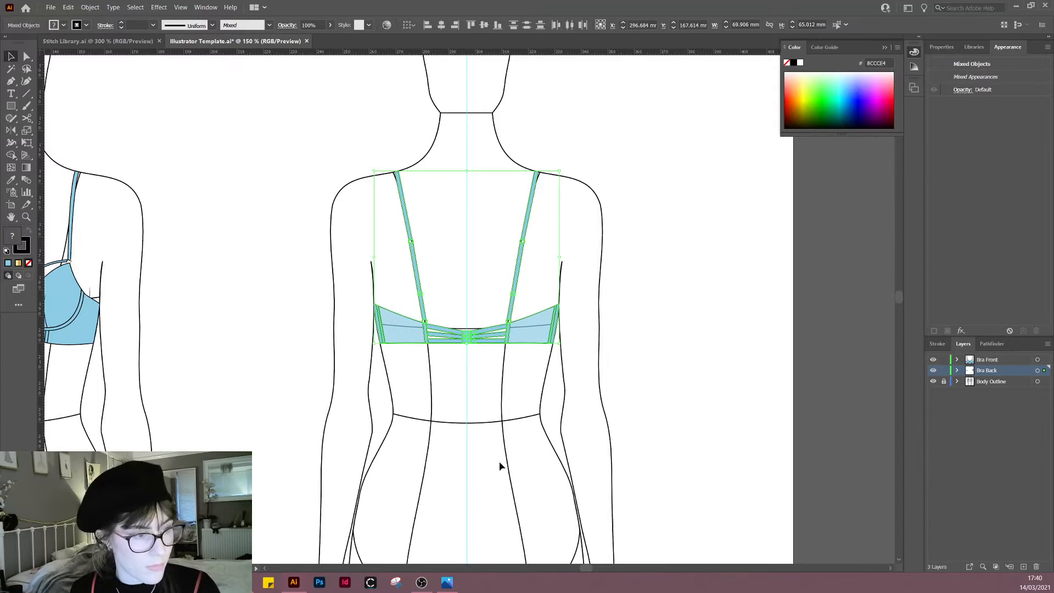
Step: Select the blue bra reference photo and add a new layer between Bra Back and Body Outline
scroll(498, 464, "down", 2)
left_click_drag(367, 441, 526, 413)
left_click(536, 412)
left_click(236, 379)
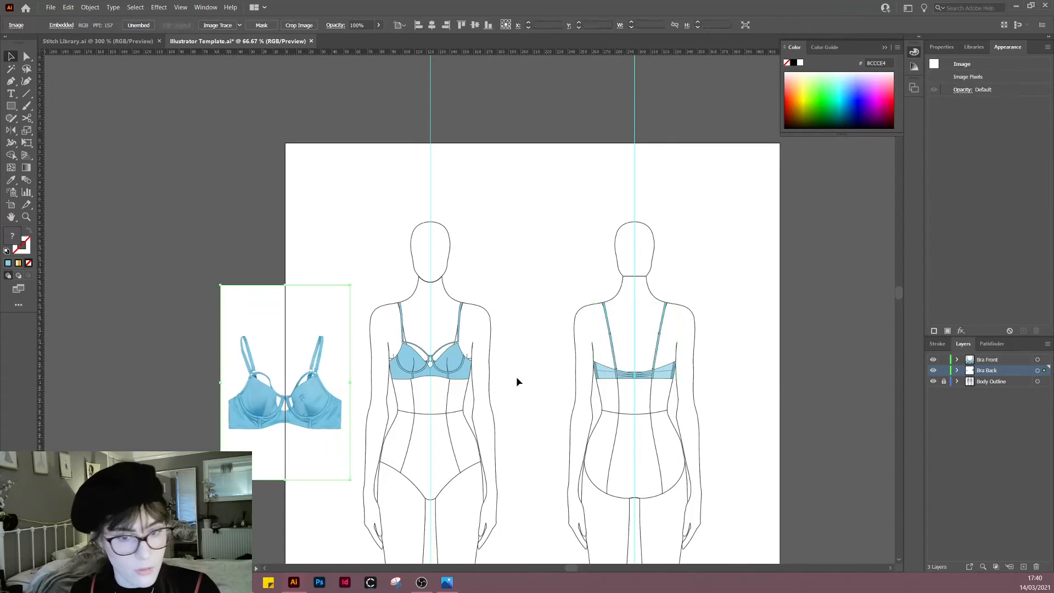
left_click(958, 371)
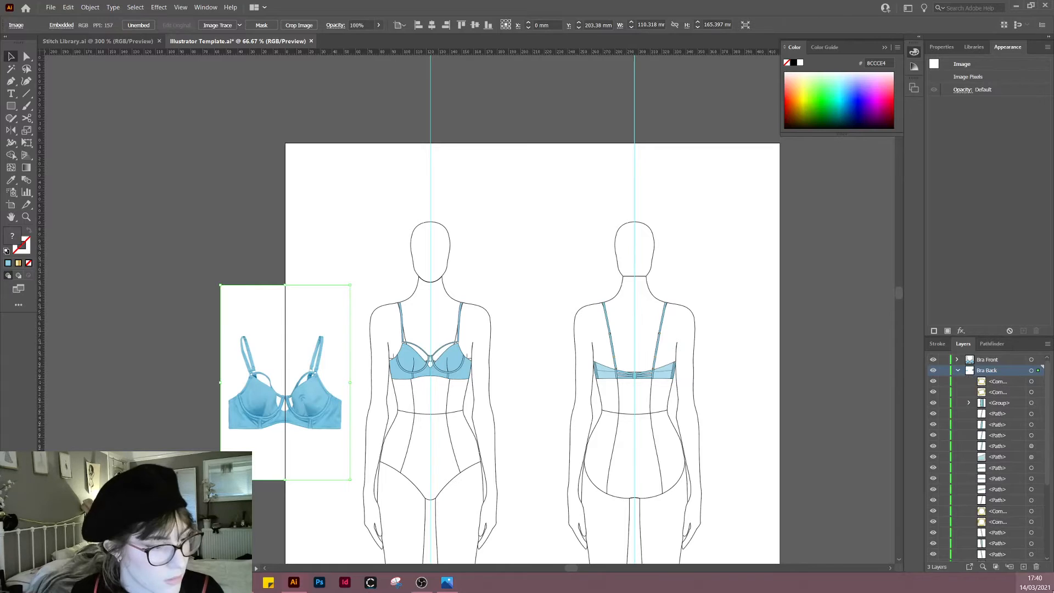
left_click(1024, 567)
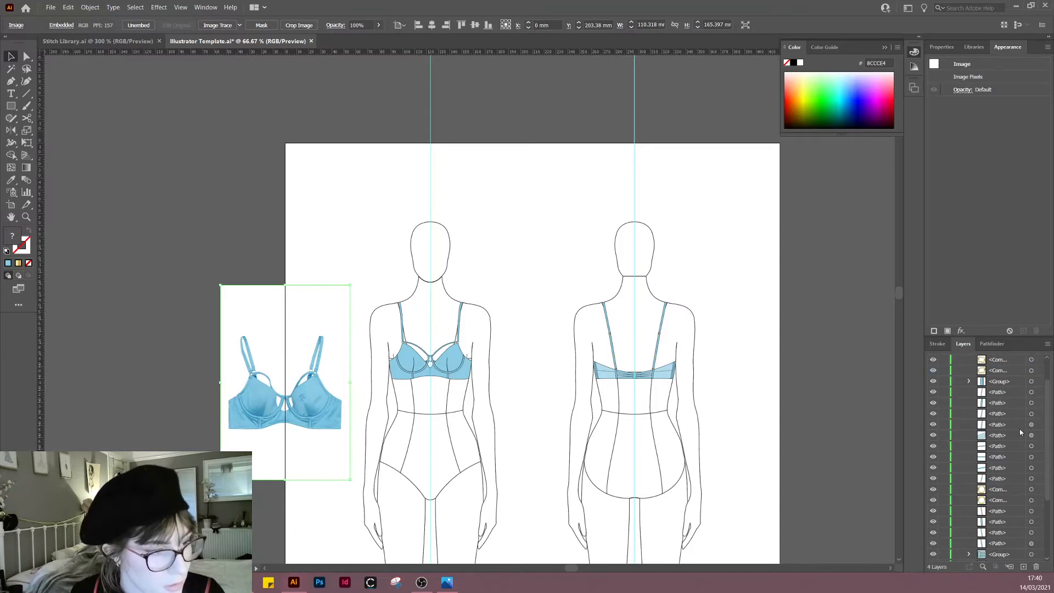
left_click(958, 382)
left_click_drag(987, 371, 986, 388)
left_click(958, 371)
Step: Move the reference photo out of the Bra Back layer into Layer 4, and collapse Bra Back
scroll(999, 422, "down", 5)
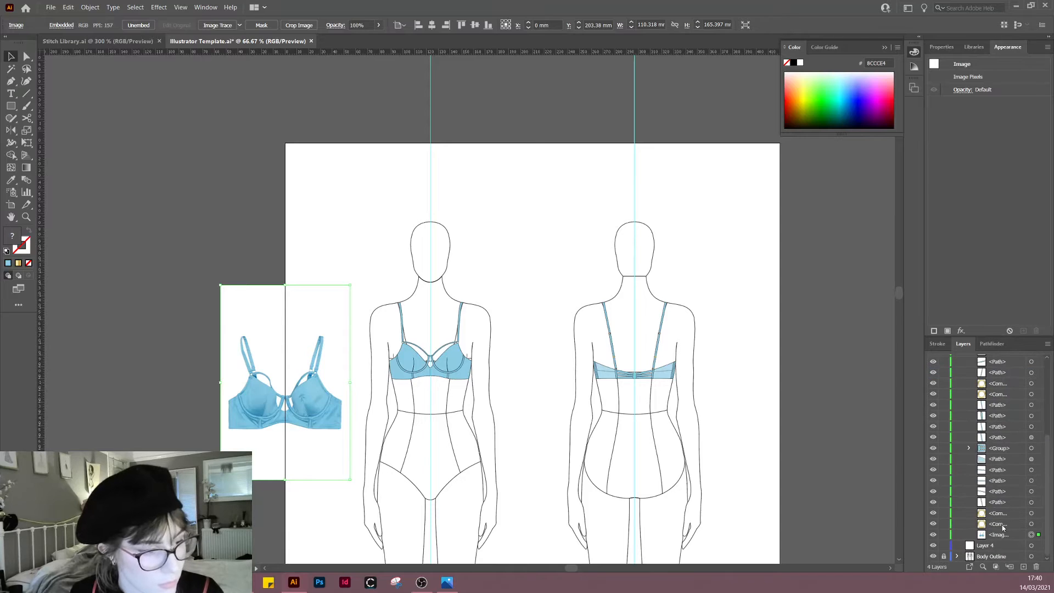
left_click_drag(999, 535, 990, 546)
scroll(977, 409, "up", 5)
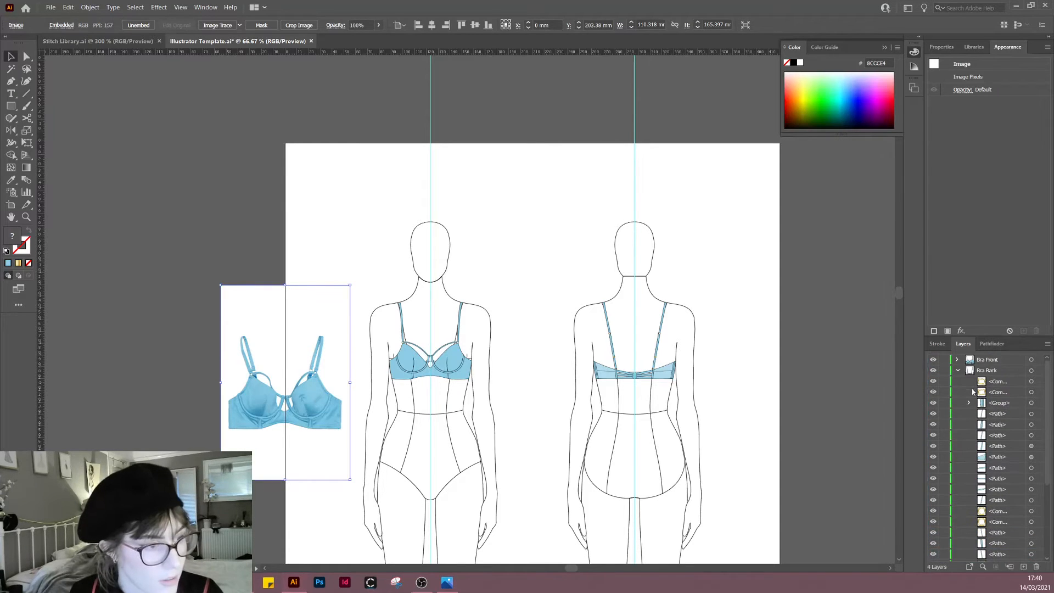
left_click(959, 372)
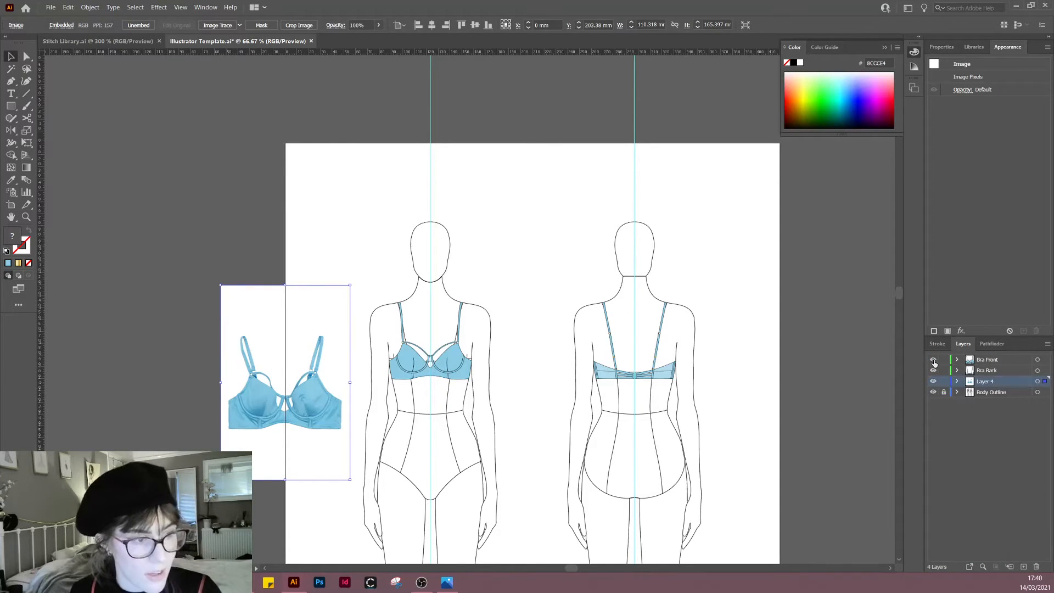
Step: Check the contents of the Bra Front and Bra Back layers by toggling their visibility and selecting each layer's artwork
left_click(933, 360)
left_click(933, 372)
left_click(934, 371)
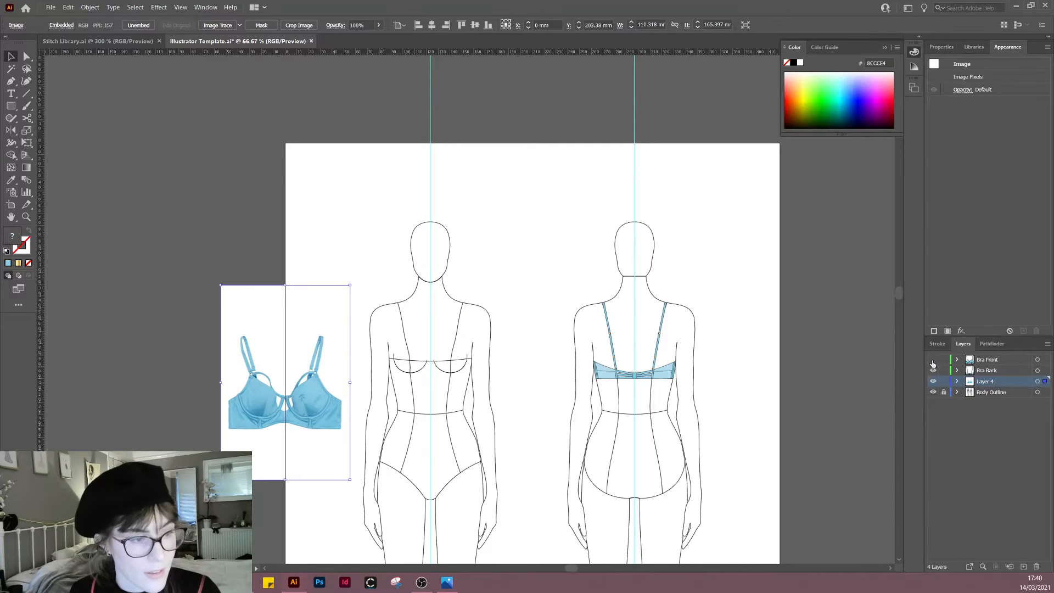
left_click(933, 360)
left_click(1038, 360)
left_click(1038, 370)
left_click(814, 467)
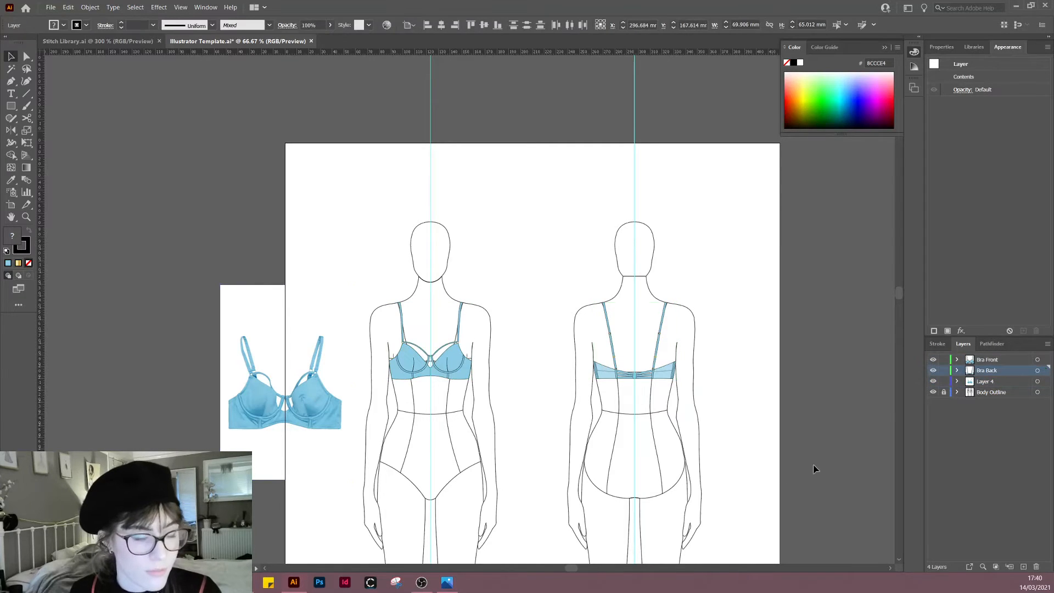
left_click_drag(560, 479, 506, 388)
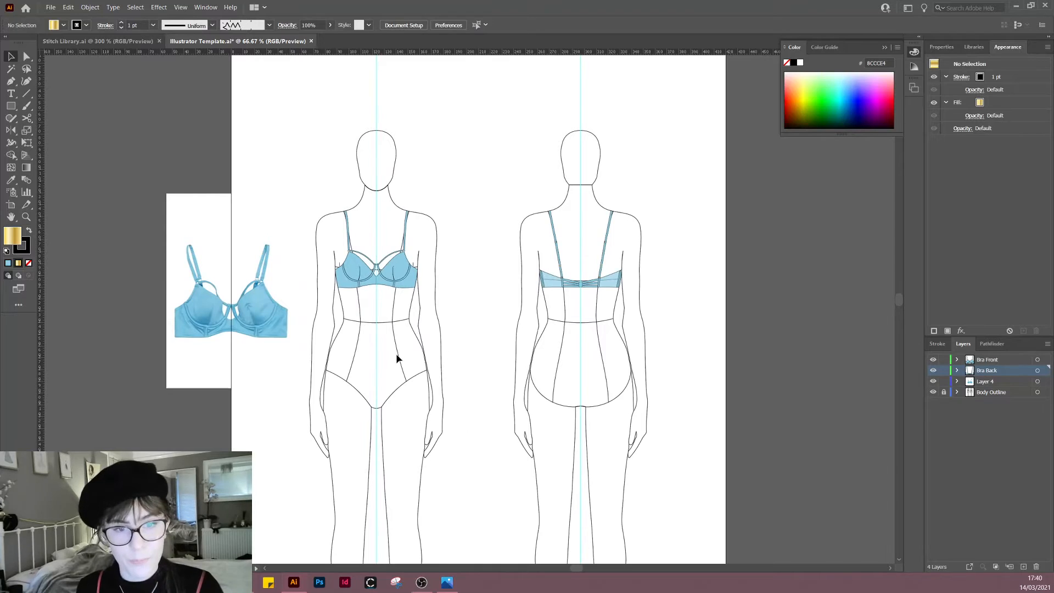
Step: Fill the left cup of the front bra with the current gold linear gradient
left_click_drag(344, 306, 423, 395)
left_click_drag(446, 461, 416, 480)
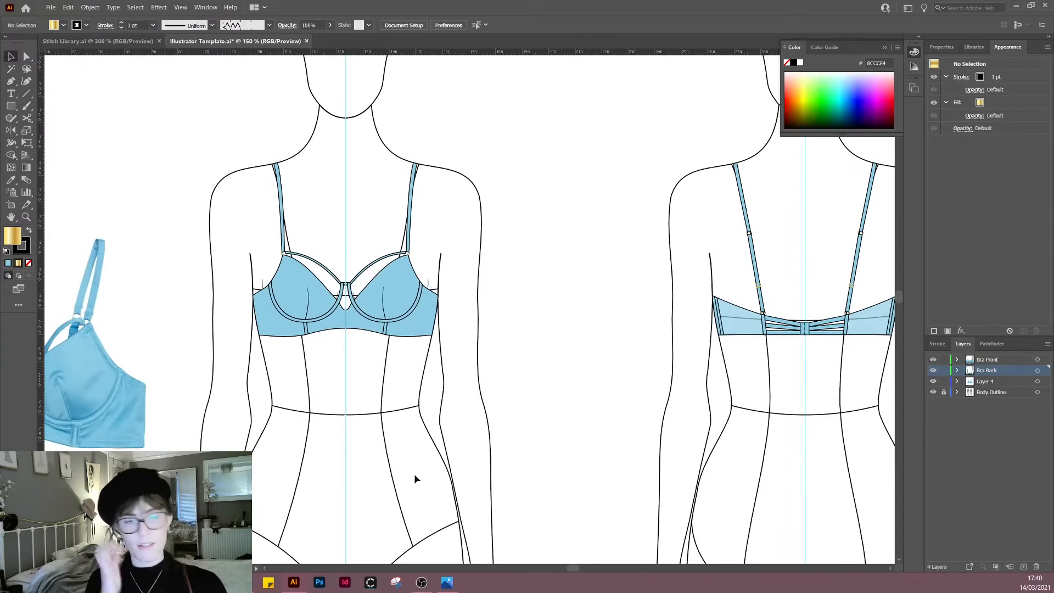
left_click_drag(328, 389, 542, 346)
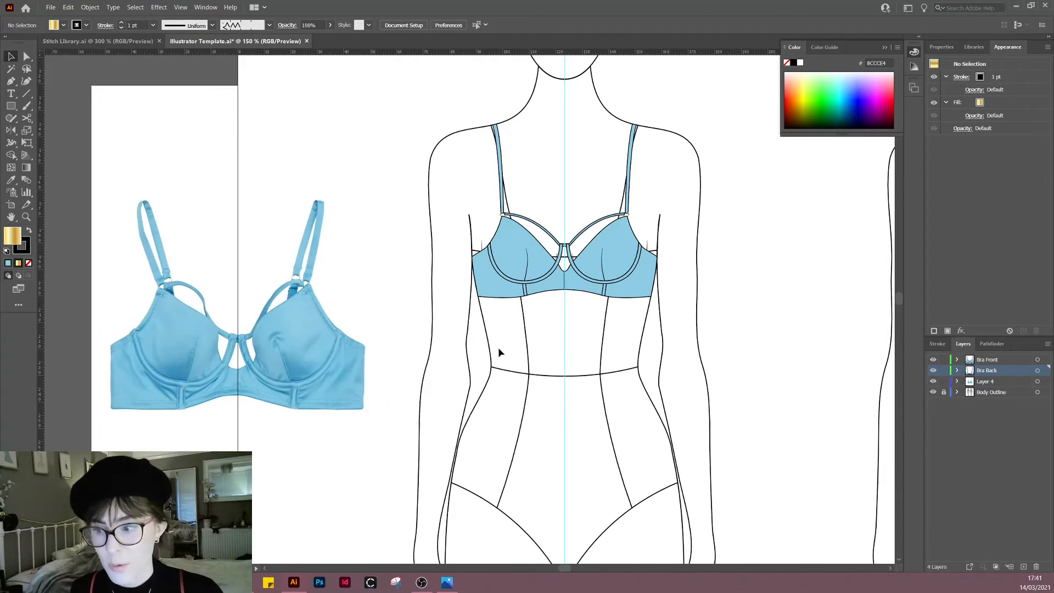
left_click_drag(535, 373, 519, 377)
key("a")
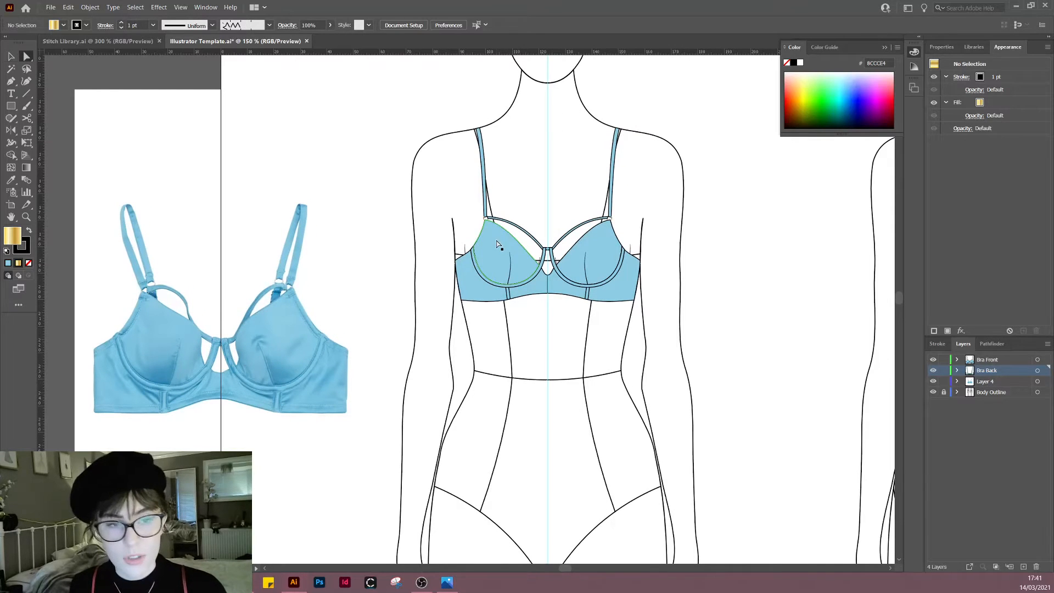
left_click(497, 251)
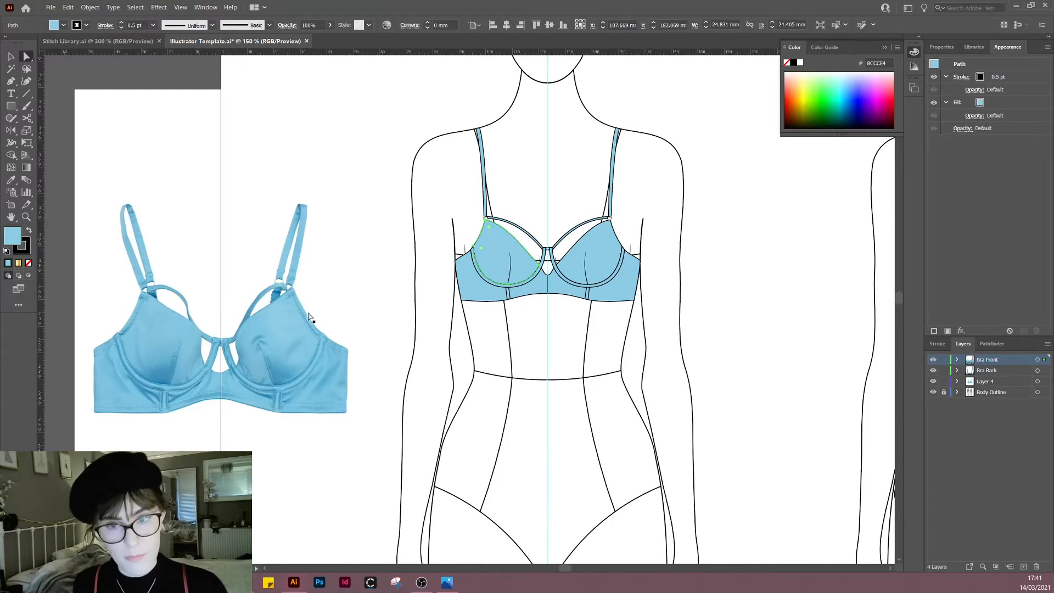
key("v")
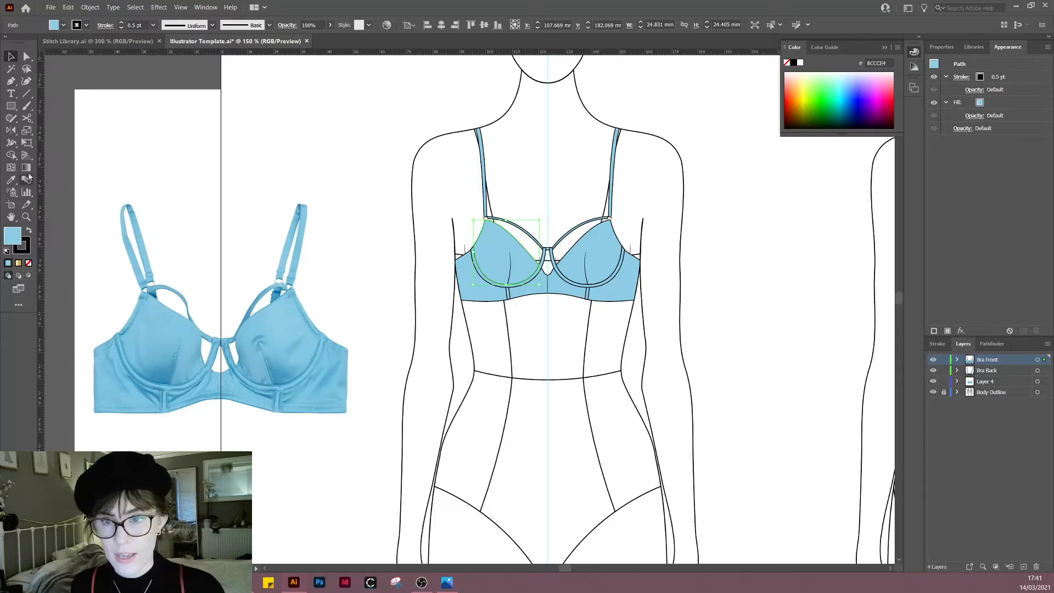
left_click(19, 264)
left_click(29, 264)
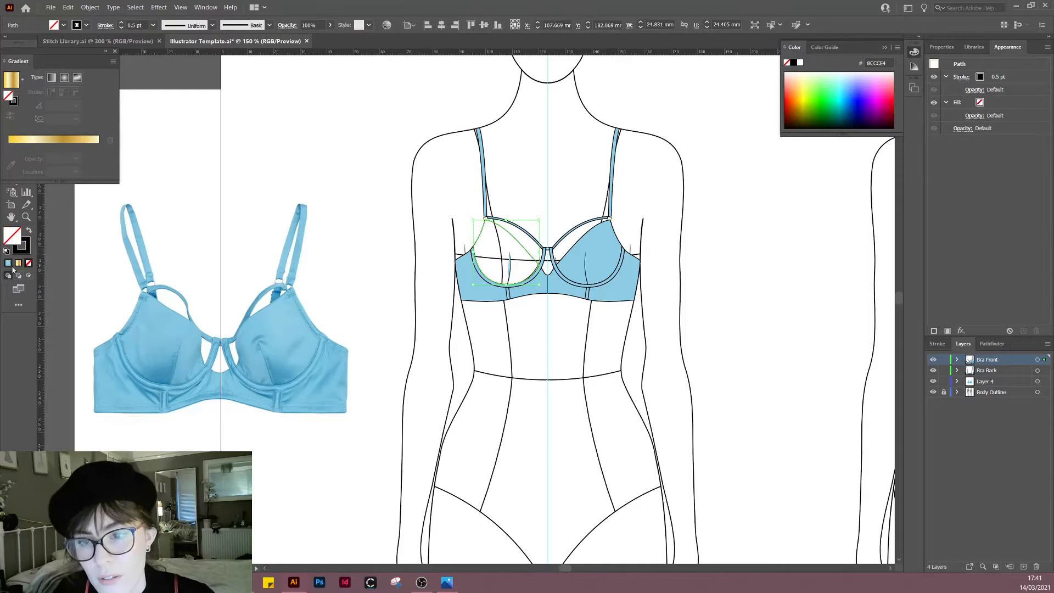
left_click(19, 264)
left_click_drag(52, 67, 286, 58)
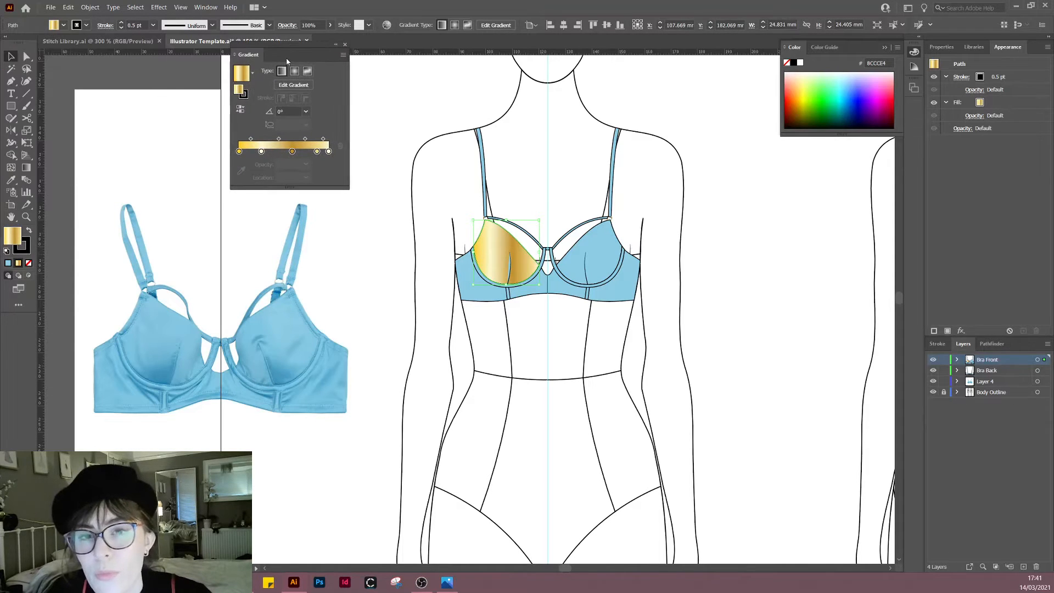
Step: Delete the three intermediate colour stops from the left cup's gold gradient, keeping only the two end stops
left_click(262, 152)
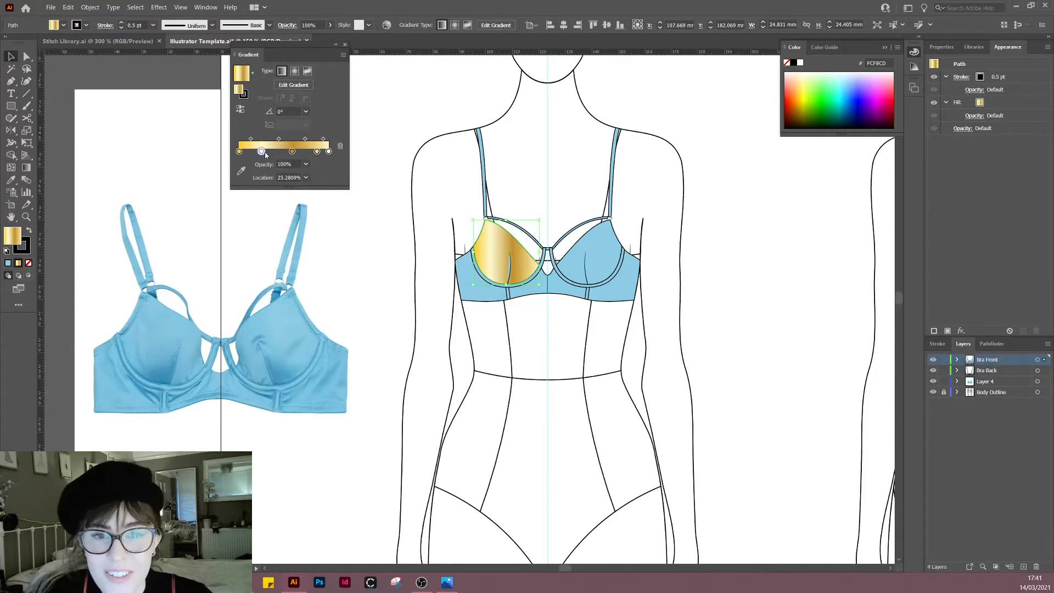
left_click(340, 146)
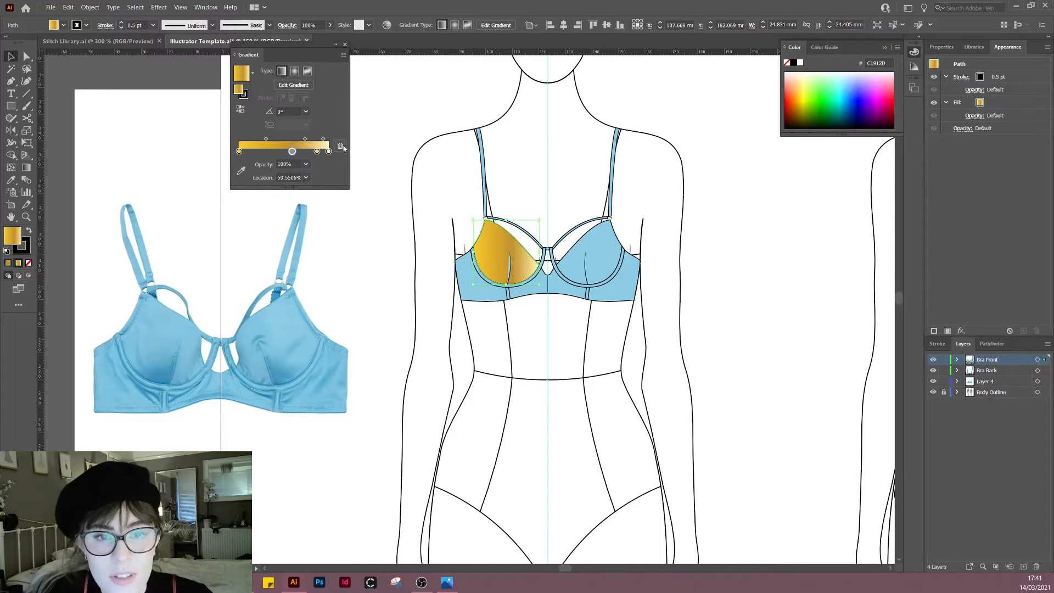
left_click(340, 147)
left_click(317, 151)
left_click(341, 146)
Step: Recolour both end stops of the left cup's gradient with the blue 8CCCE4 sampled from the right cup
left_click(239, 152)
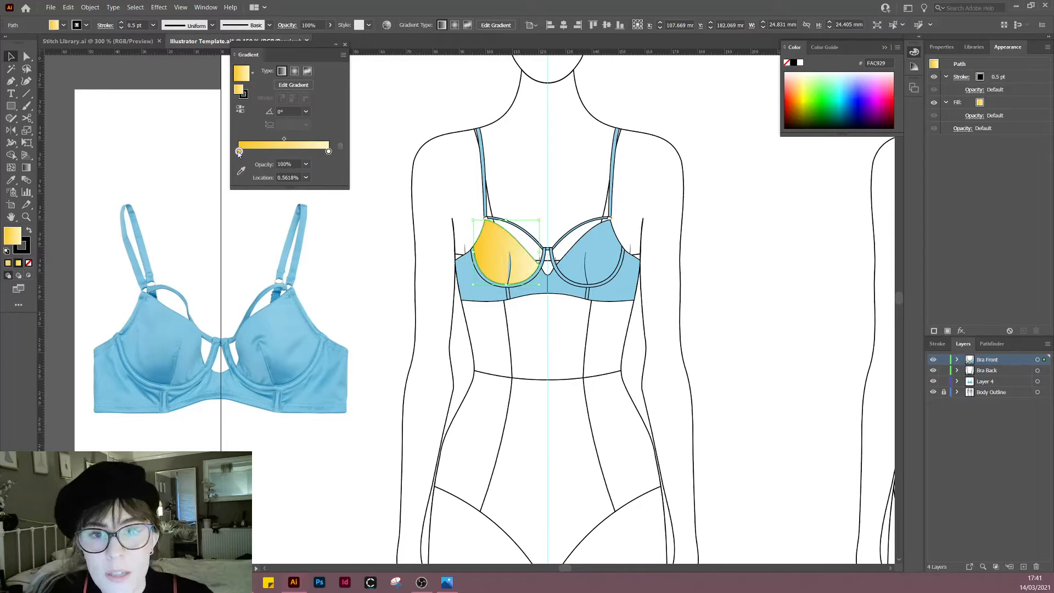
left_click(241, 170)
left_click(605, 264)
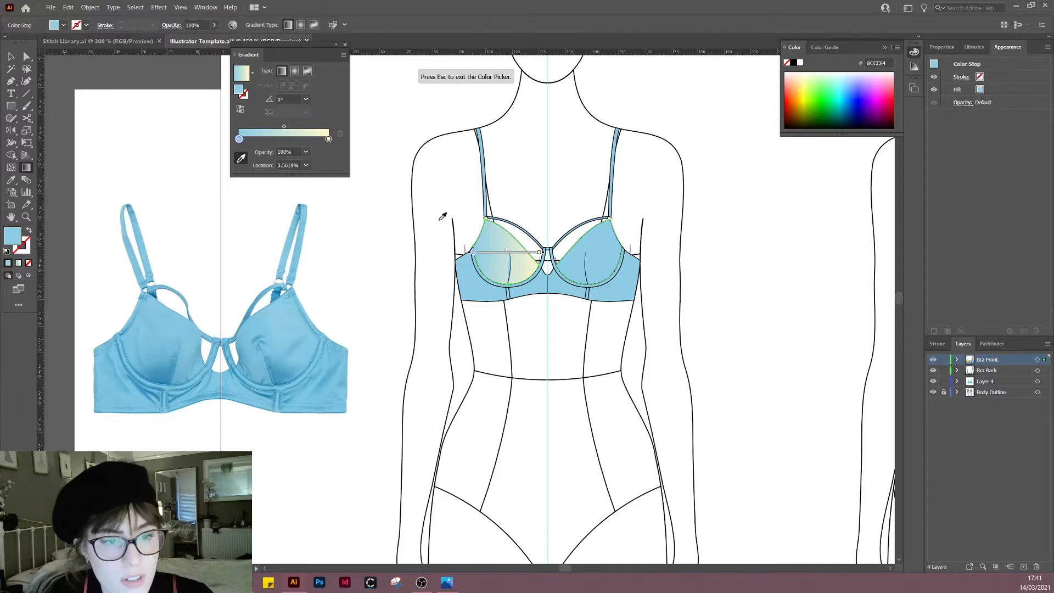
left_click(329, 139)
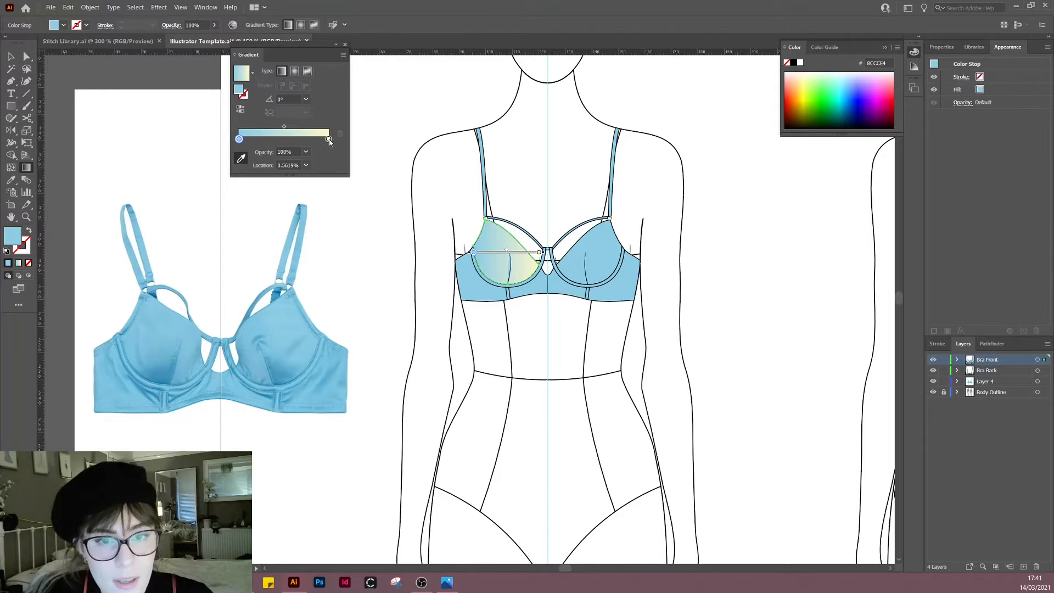
left_click(601, 251)
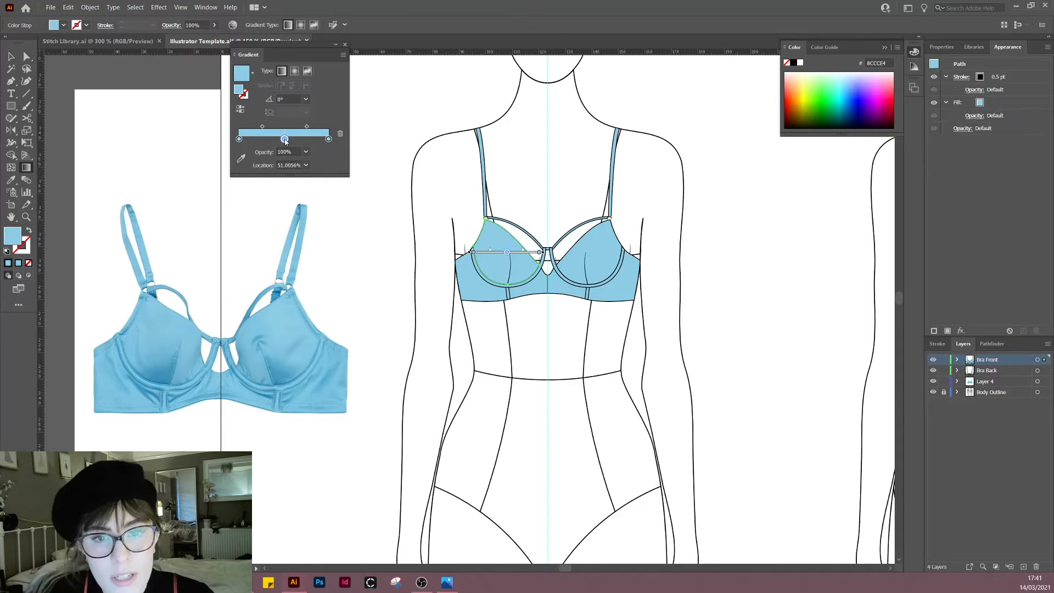
Step: Lighten the middle gradient stop in HSB mode to about 27% saturation and 96% brightness for a satin highlight
double_click(285, 140)
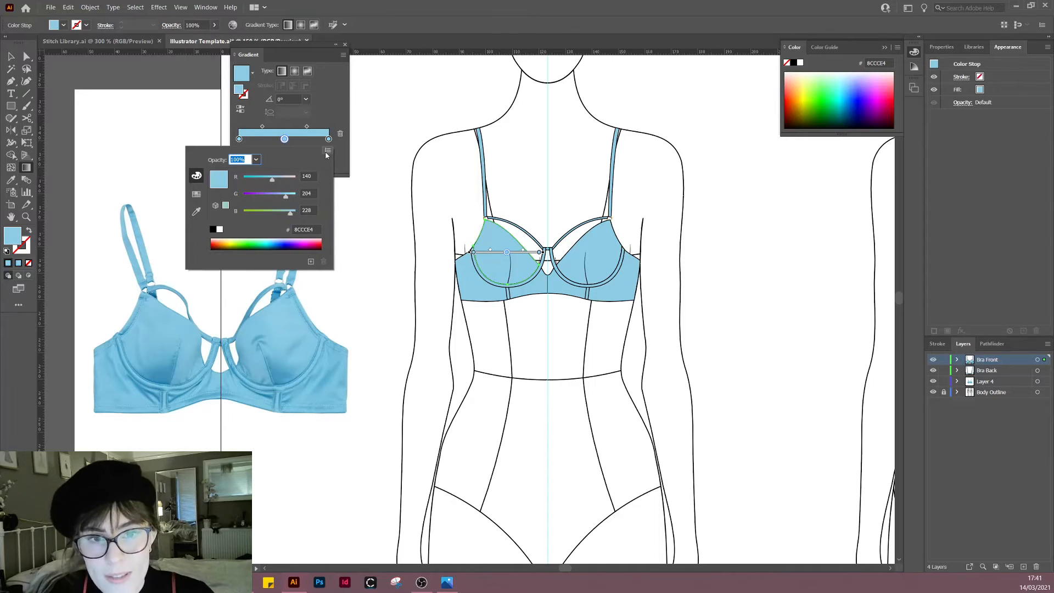
left_click(325, 152)
left_click(354, 172)
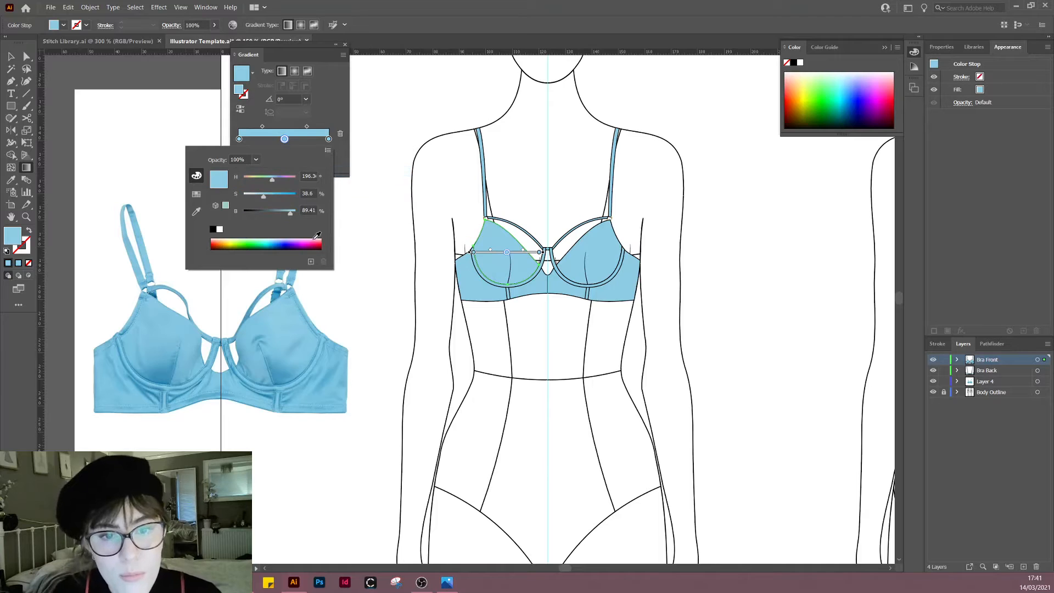
mouse_move(291, 212)
left_mouse_down()
mouse_move(262, 197)
mouse_move(295, 216)
left_mouse_up()
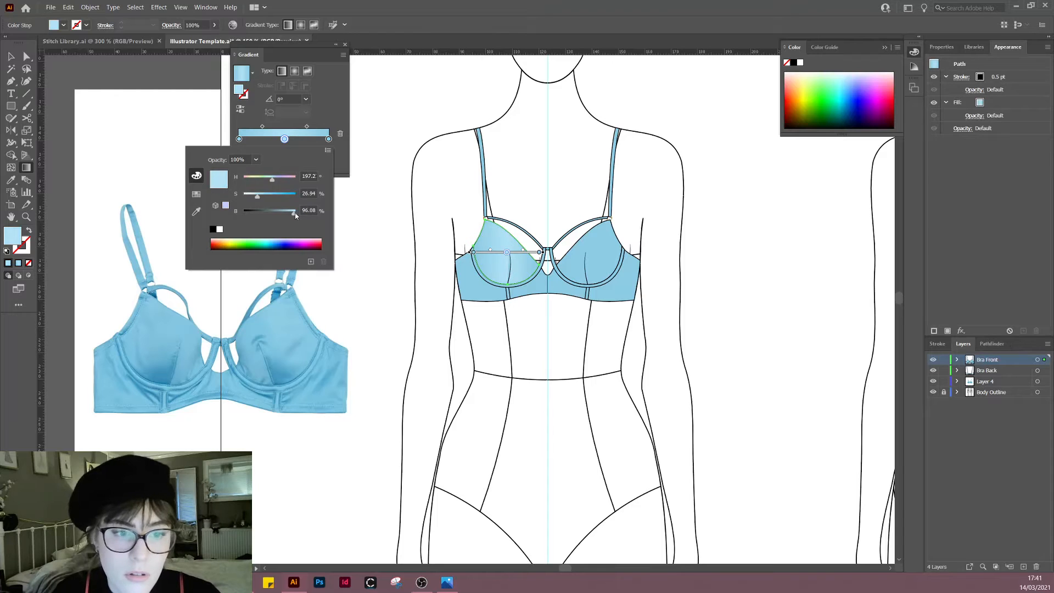
left_click(331, 135)
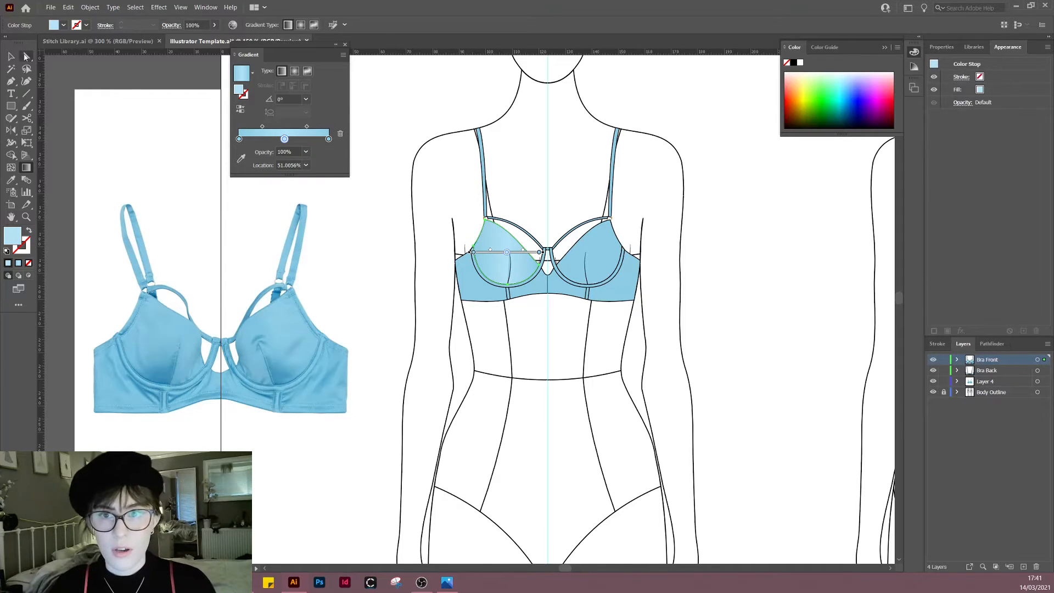
Step: Remove the fill from the two vertical dart lines on the front bra cups
left_click(16, 62)
left_click(330, 211)
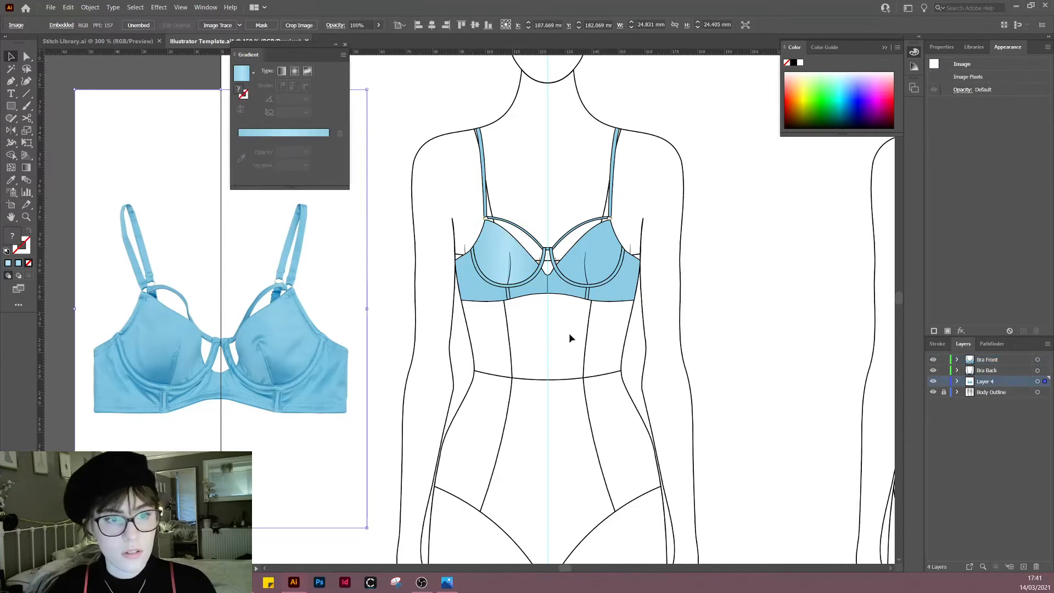
left_click(511, 262)
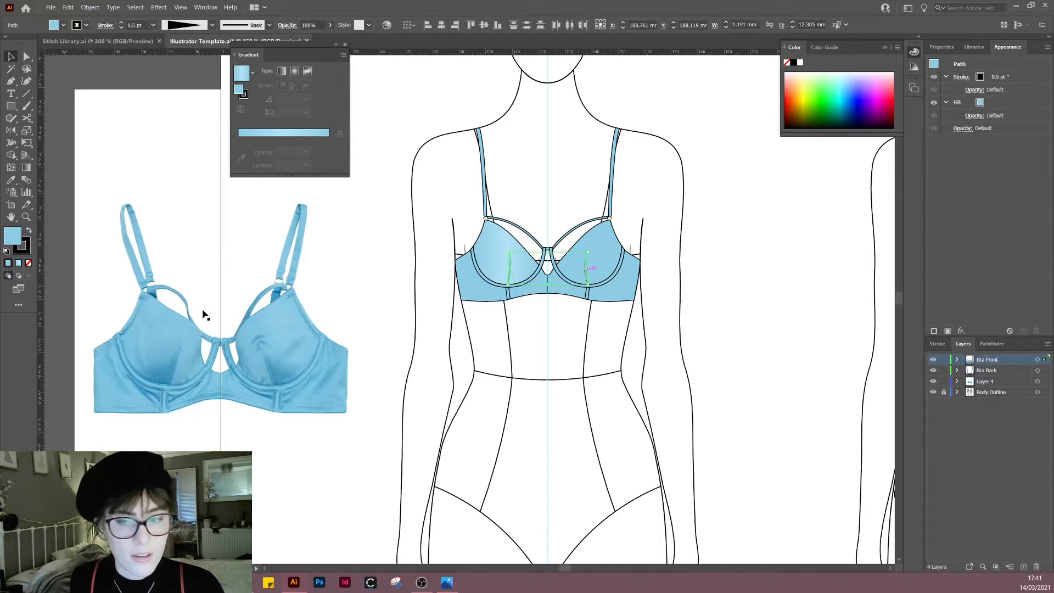
key("ctrl+shift+a")
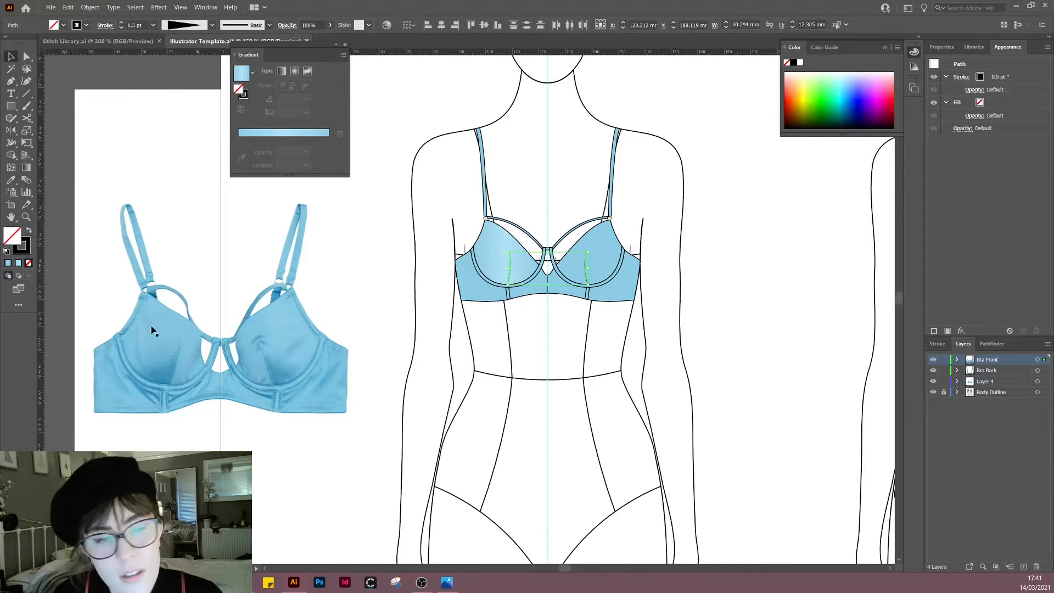
Step: Shift both midpoints of the left cup's gradient towards the pale middle stop, placing the second at about 41%
scroll(632, 418, "right", 2)
scroll(632, 417, "up", 1)
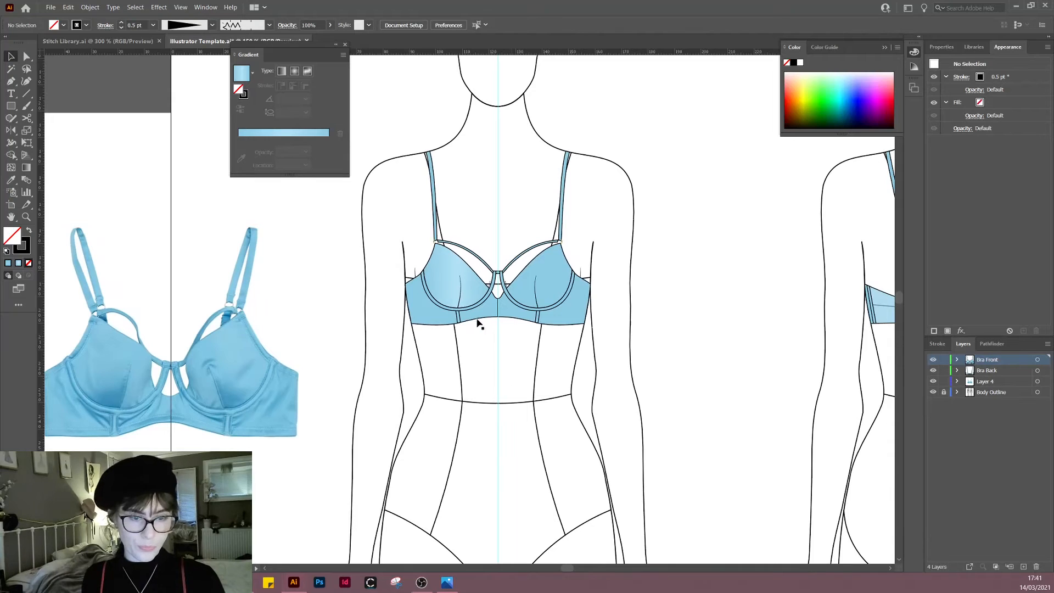
scroll(476, 344, "up", 3)
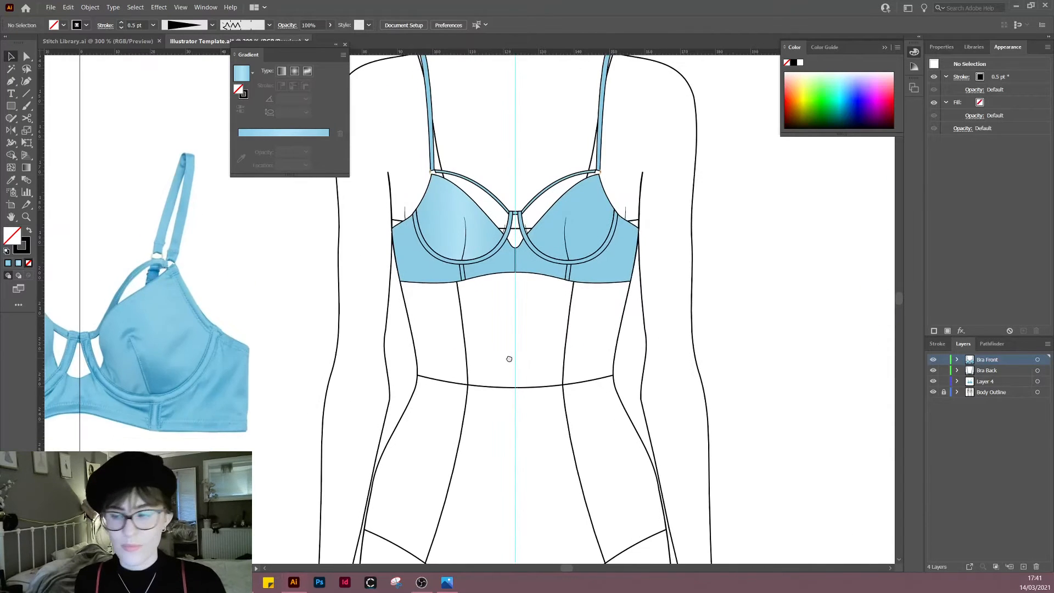
scroll(527, 396, "right", 1)
scroll(528, 396, "up", 1)
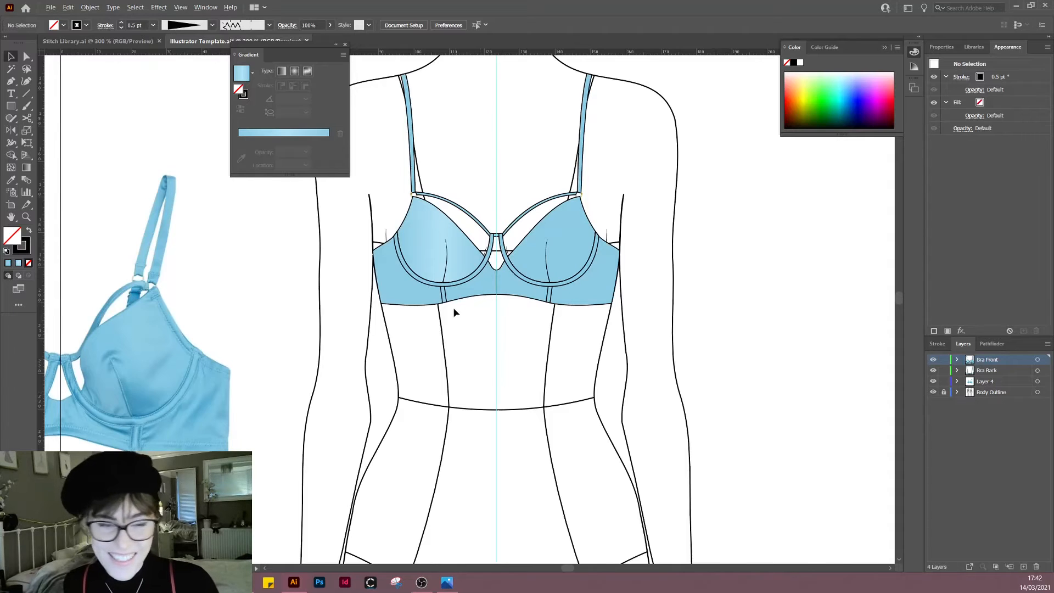
scroll(454, 312, "up", 4)
left_click(381, 292)
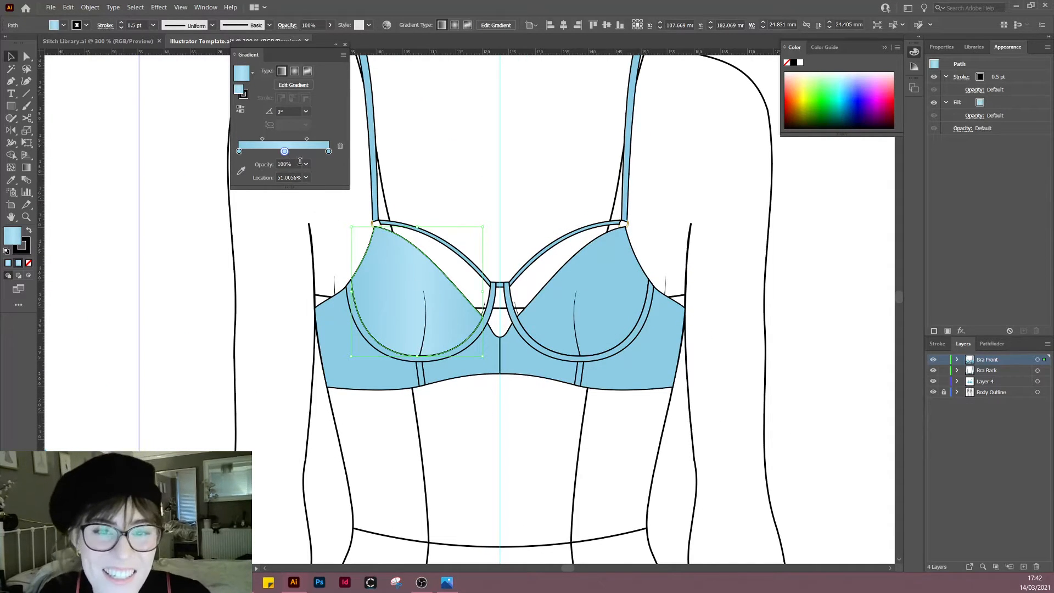
left_click_drag(262, 140, 268, 139)
left_click(305, 140)
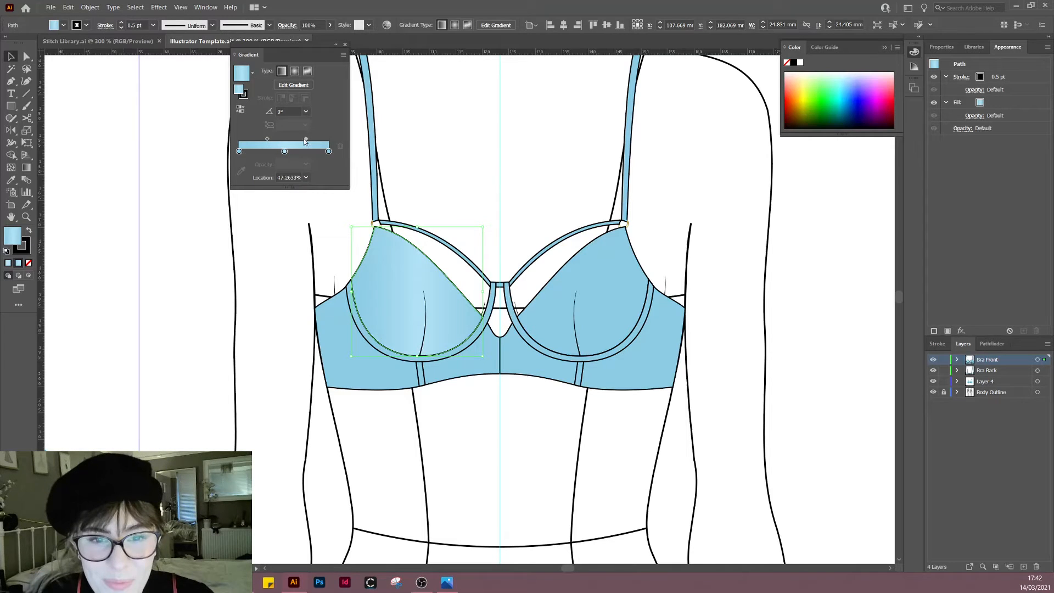
left_click(473, 167)
scroll(471, 412, "down", 4)
scroll(473, 421, "down", 4)
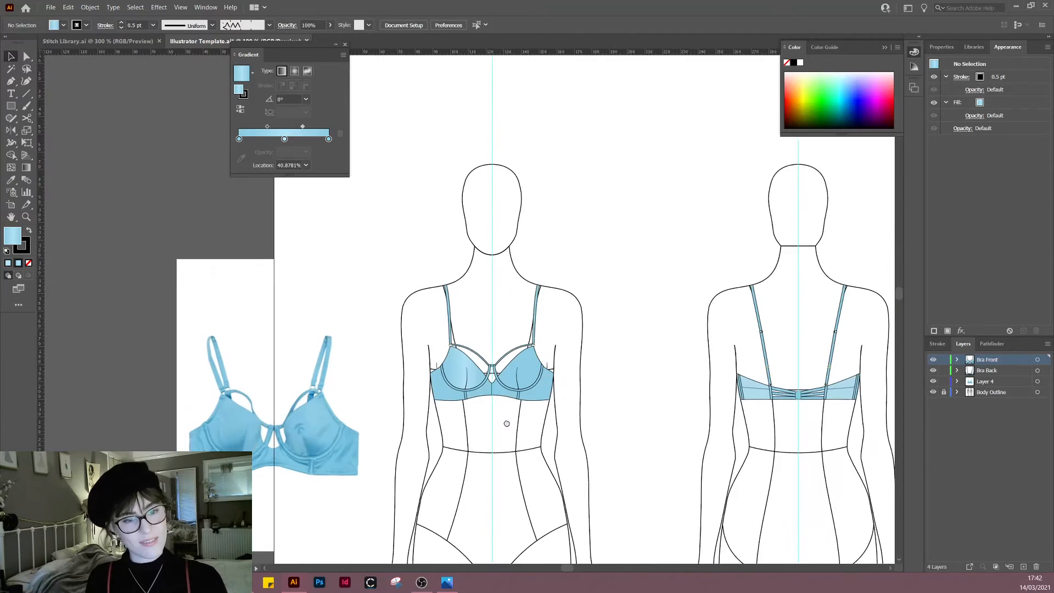
Step: Set the left cup's gradient angle to 10° and deselect the cup
scroll(491, 340, "up", 3)
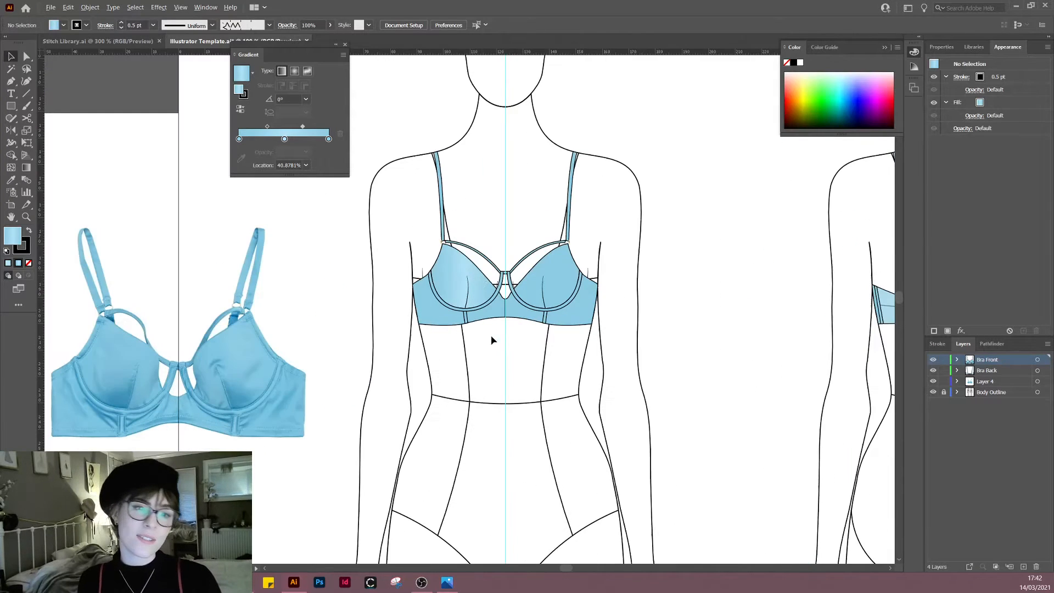
left_click(479, 283)
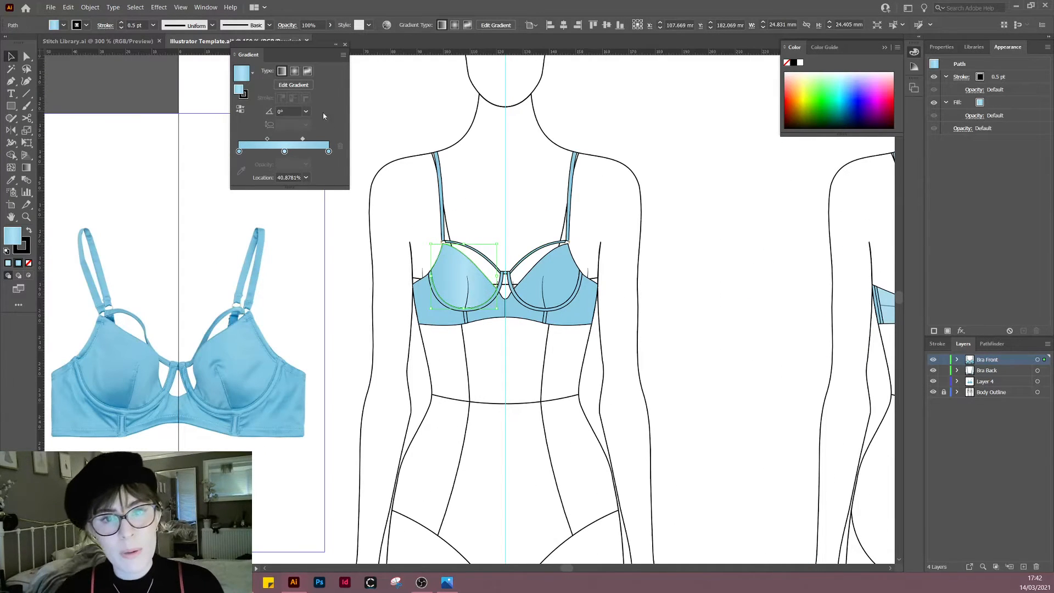
scroll(289, 111, "up", 8)
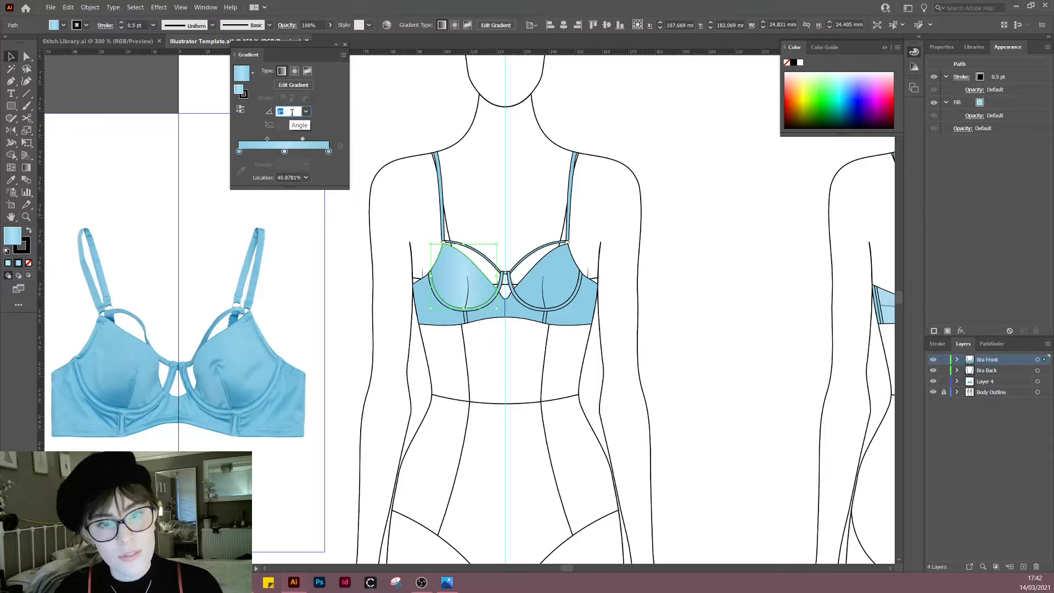
scroll(292, 112, "up", 11)
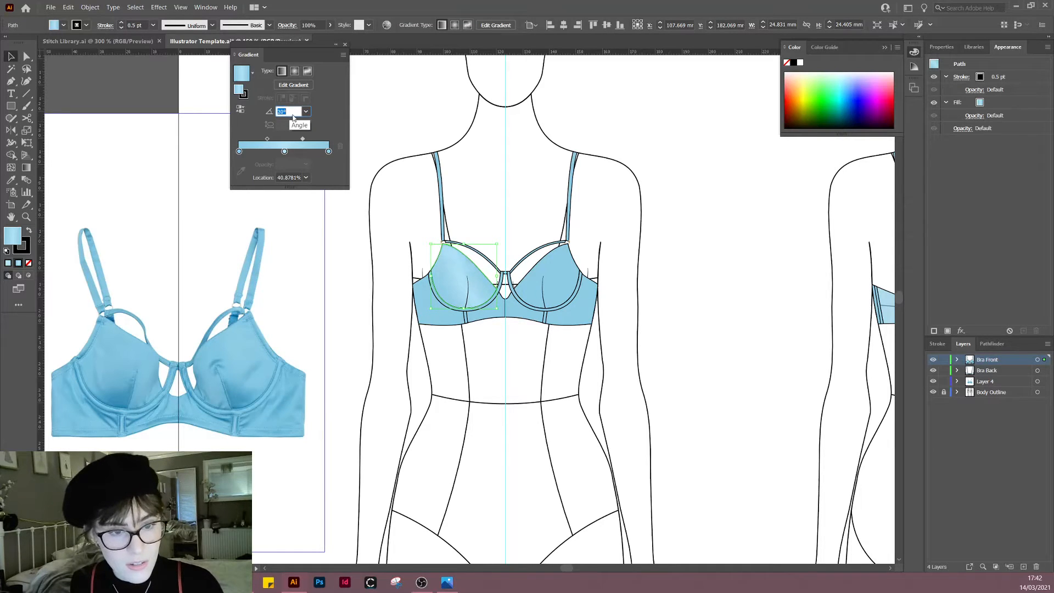
scroll(292, 113, "down", 10)
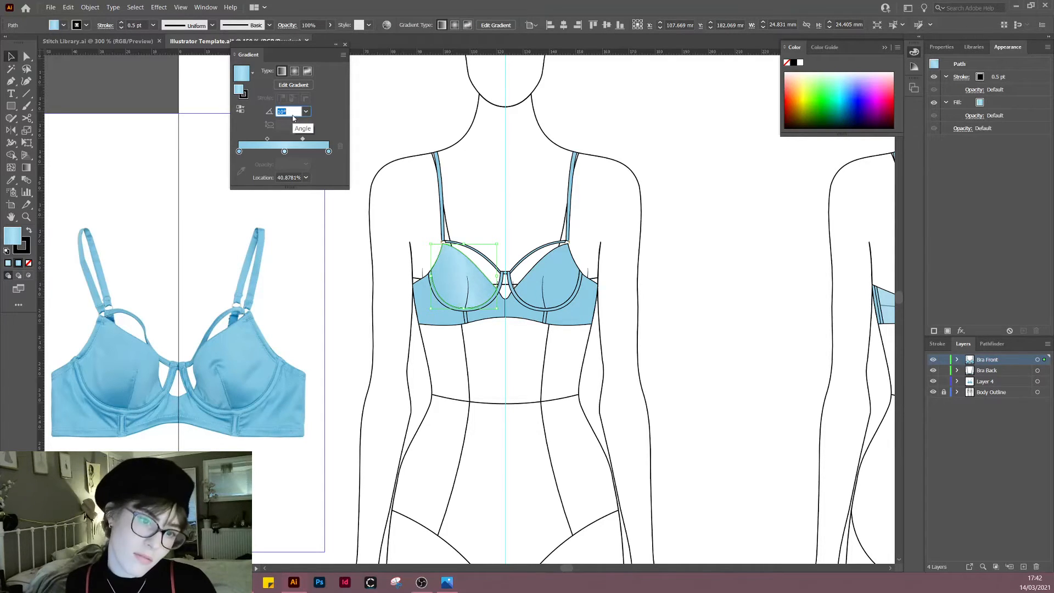
left_click(500, 411)
scroll(657, 371, "down", 1)
scroll(657, 397, "down", 2)
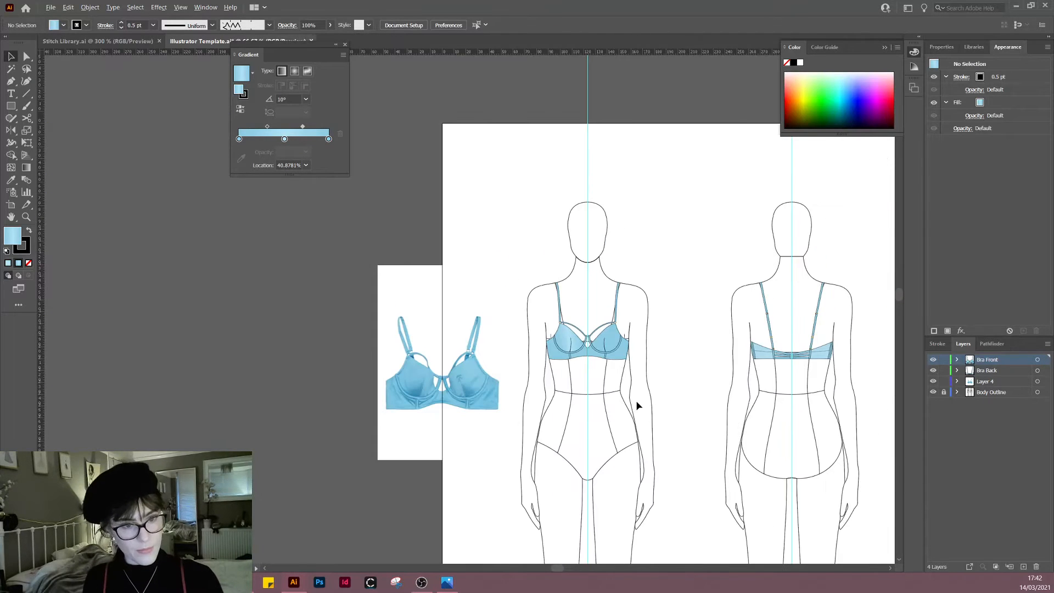
Step: Move the left cup gradient's blue end stops inward around the highlight and add blue stops at both ends, the first at 0%
scroll(627, 392, "up", 4)
left_click(498, 313)
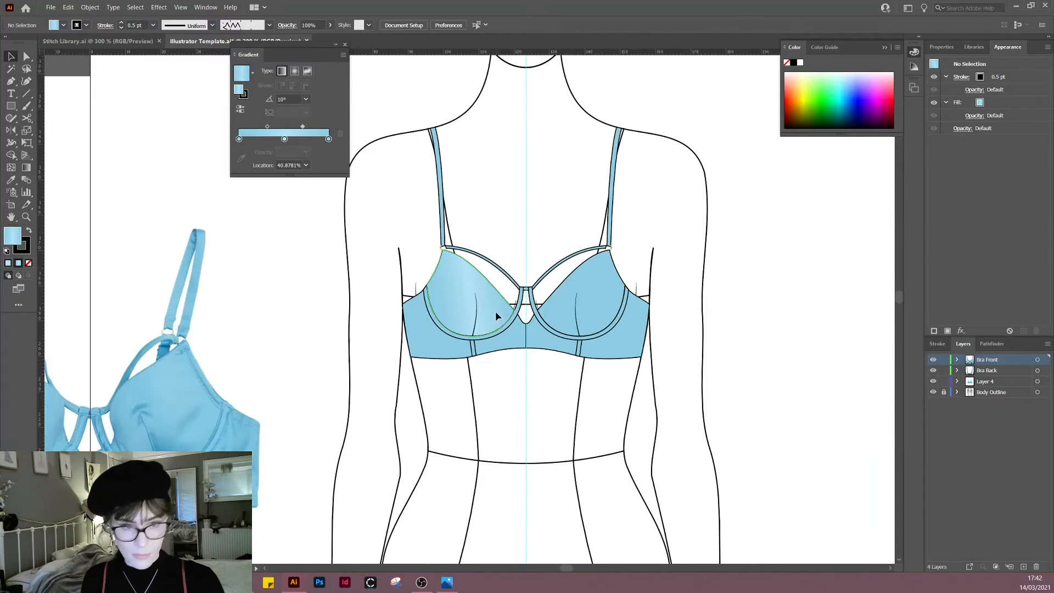
left_click_drag(239, 151, 258, 151)
left_click_drag(328, 151, 308, 151)
left_click(328, 151)
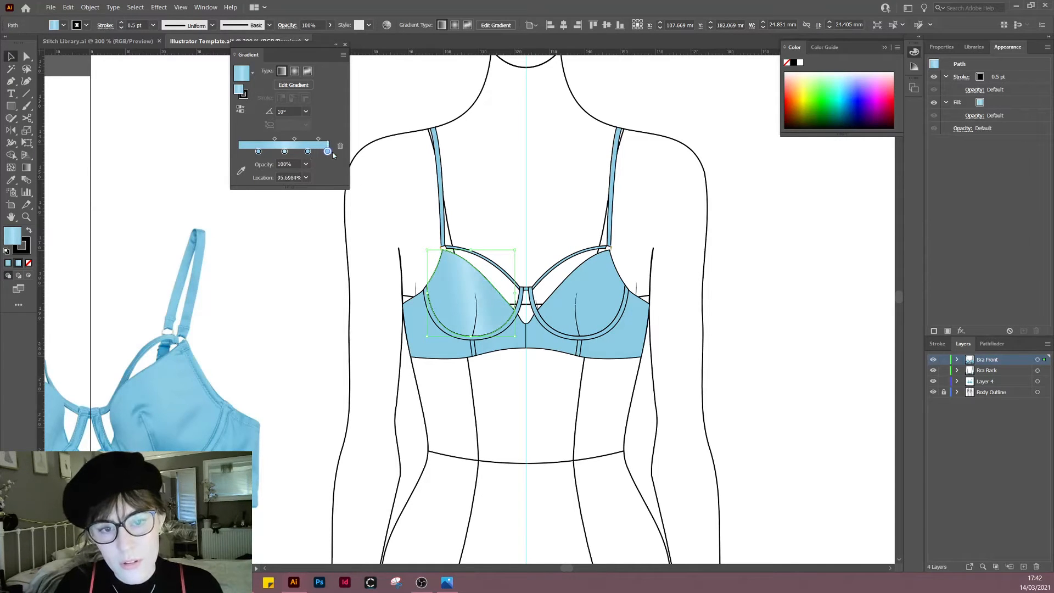
left_click(248, 152)
left_click_drag(248, 152, 232, 154)
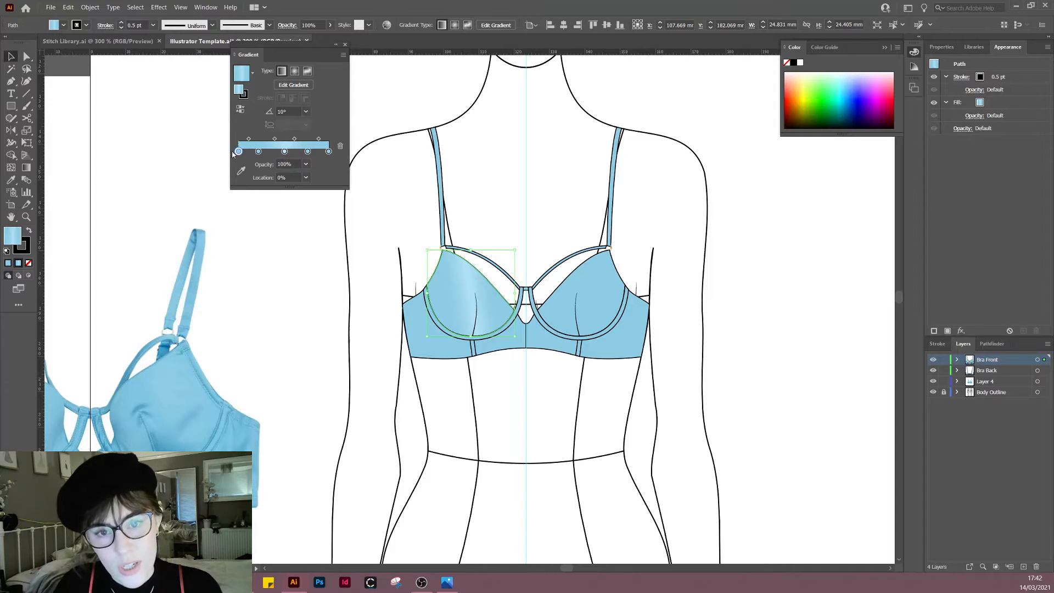
Step: Darken the left cup gradient's 0% stop to about 52% saturation and 81% brightness, and switch its colour values to RGB
double_click(238, 152)
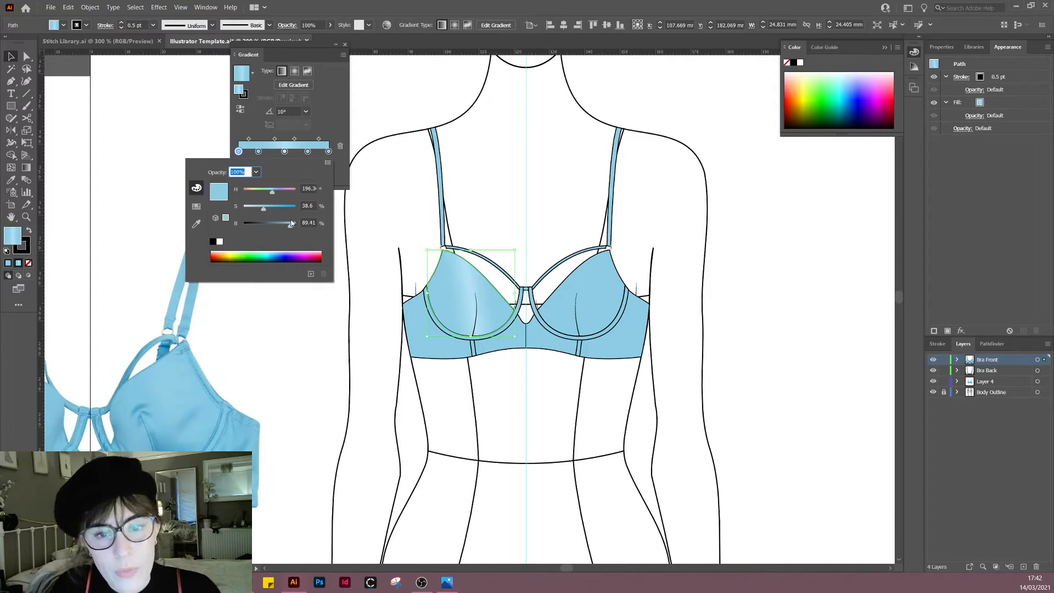
left_click_drag(285, 227, 284, 227)
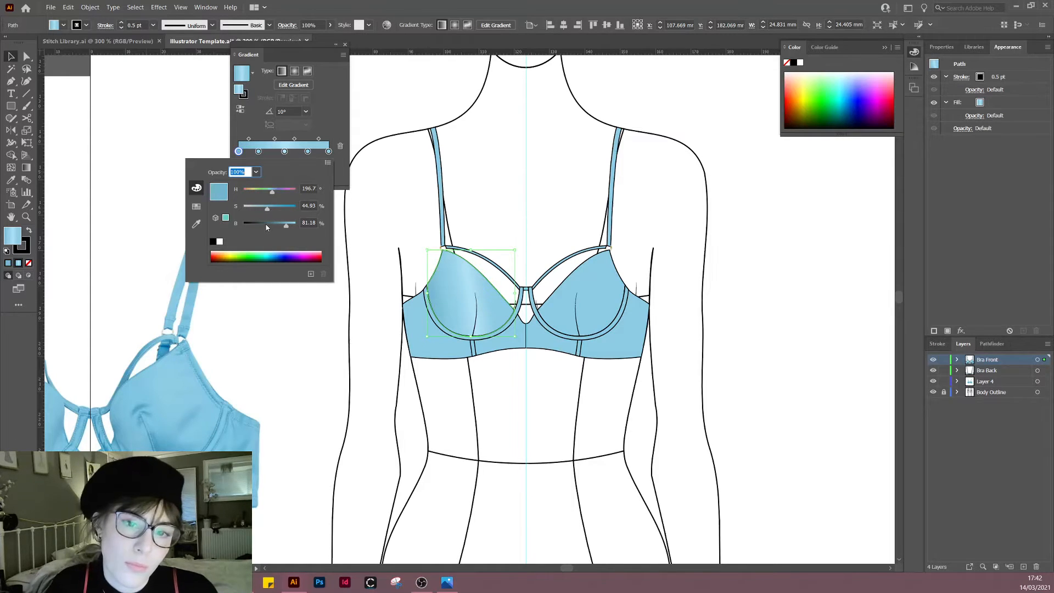
left_click_drag(267, 209, 270, 208)
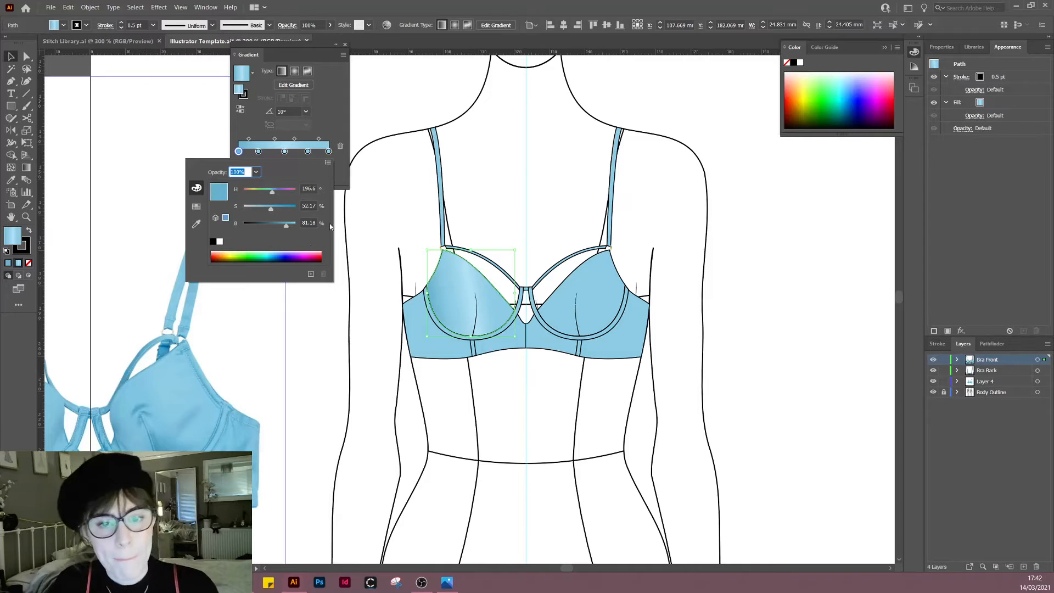
left_click(327, 164)
left_click(351, 177)
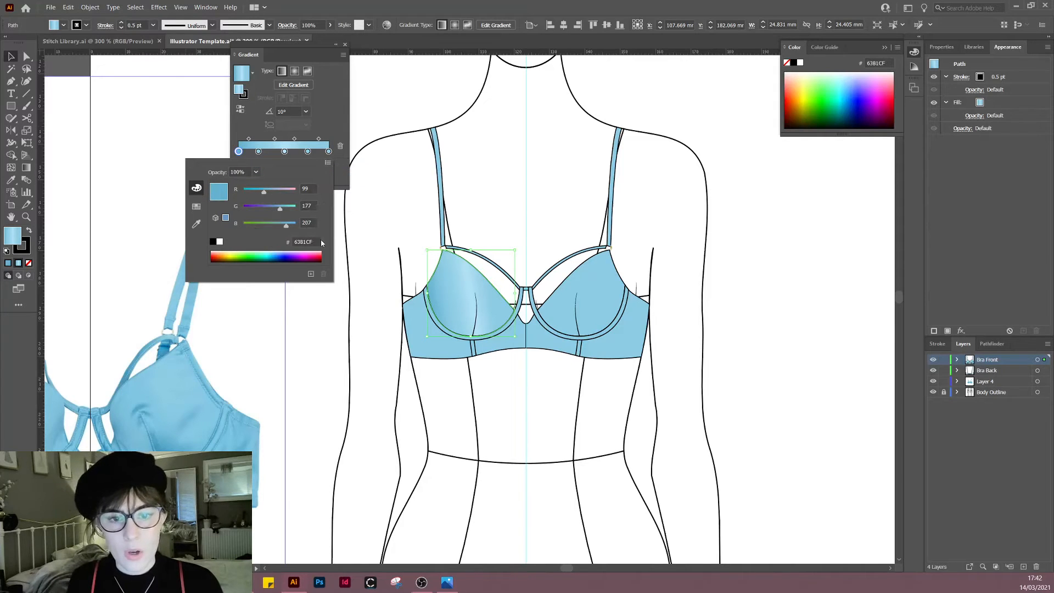
Step: Copy the 0% stop's hex colour 63B1CF to the left cup gradient's 100% stop and deselect the cup
left_click_drag(321, 240, 288, 240)
key("ctrl+c")
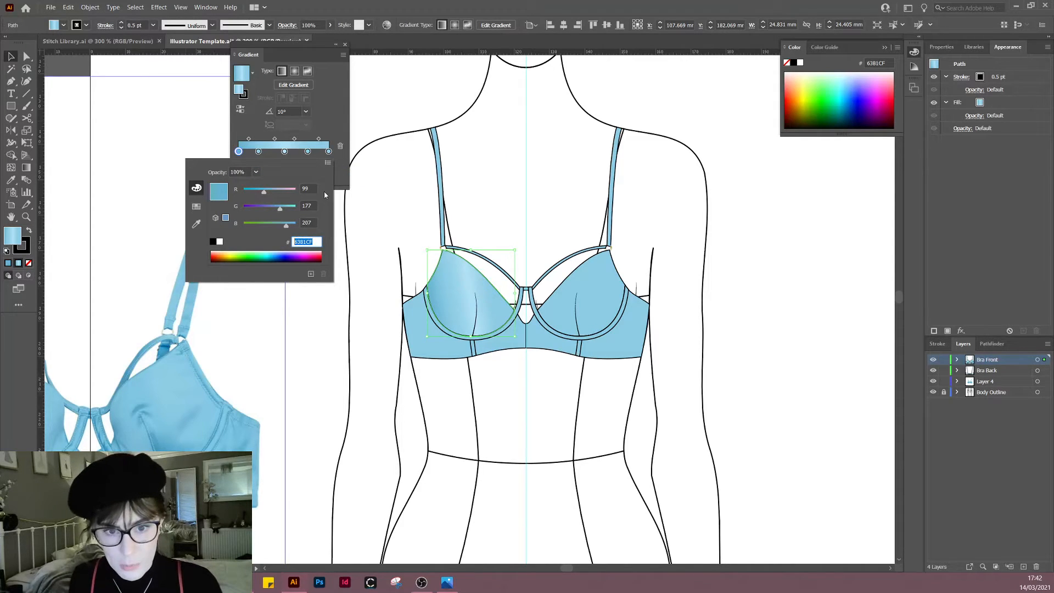
double_click(328, 151)
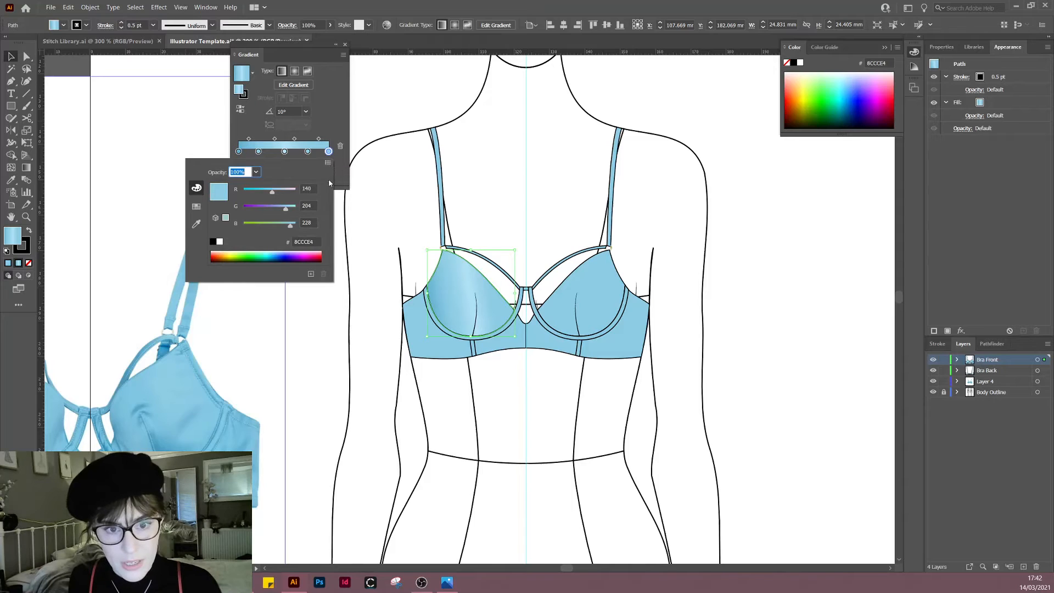
left_click_drag(319, 241, 288, 242)
key("ctrl+v")
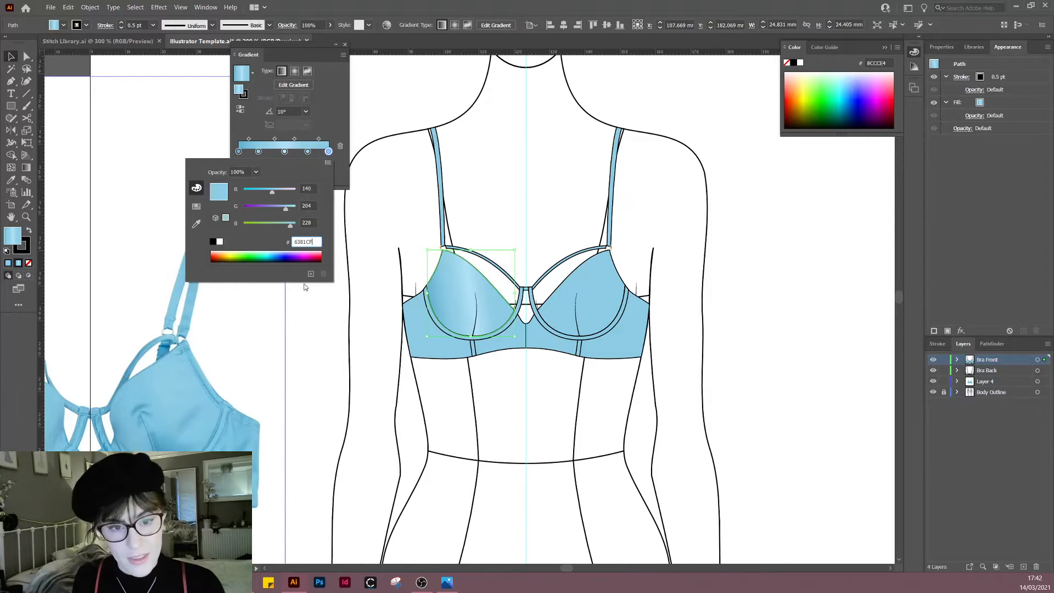
left_click(333, 123)
left_click(459, 162)
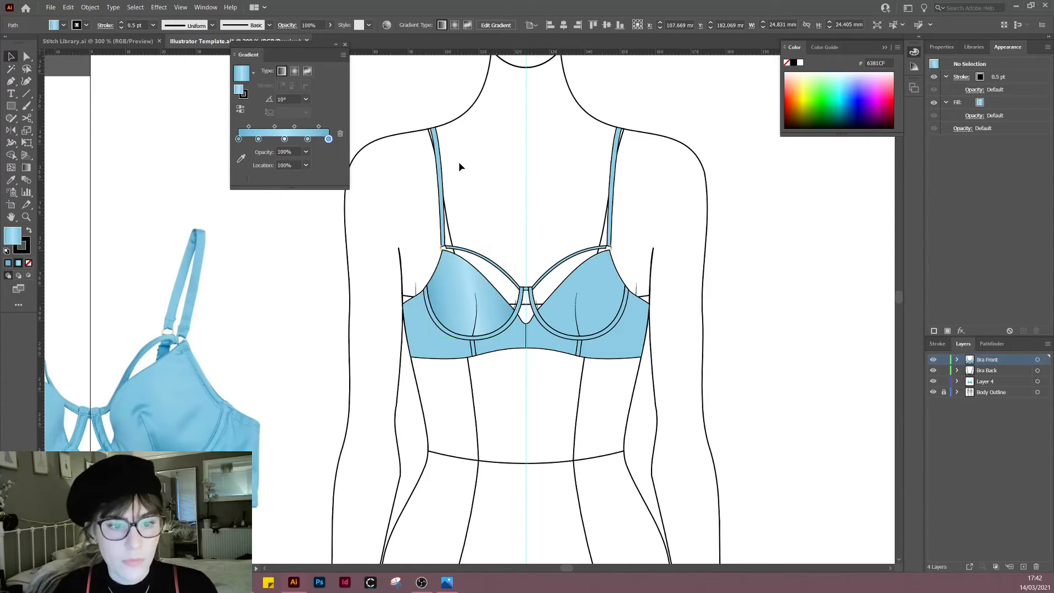
Step: Apply the left cup's gradient to the right cup with the Eyedropper and deselect it
left_click_drag(545, 180, 525, 165)
scroll(563, 364, "down", 3)
left_click_drag(564, 408, 514, 384)
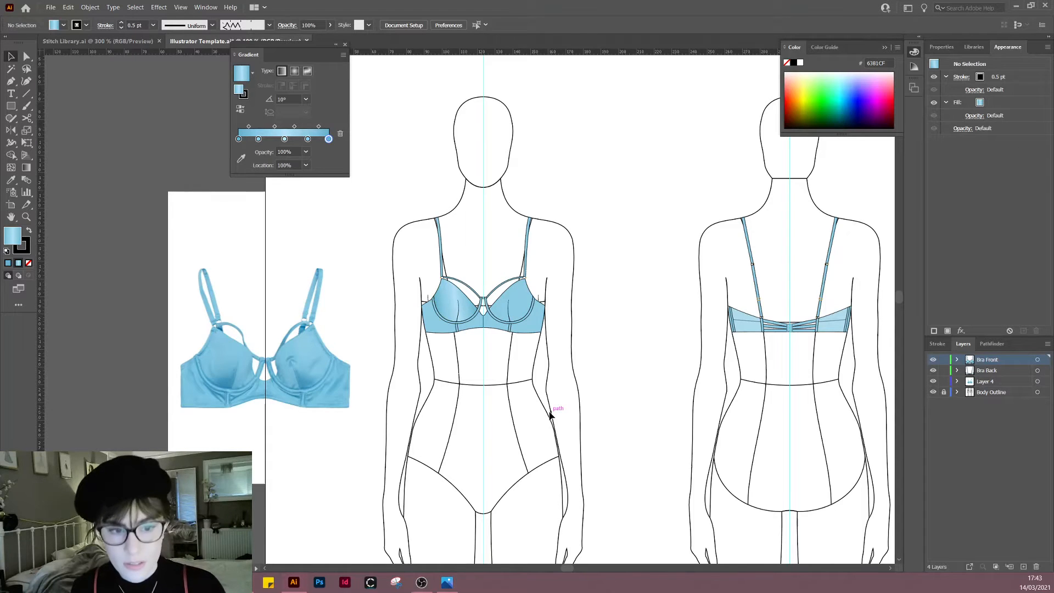
scroll(502, 323, "up", 3)
scroll(555, 306, "up", 1)
left_click(552, 307)
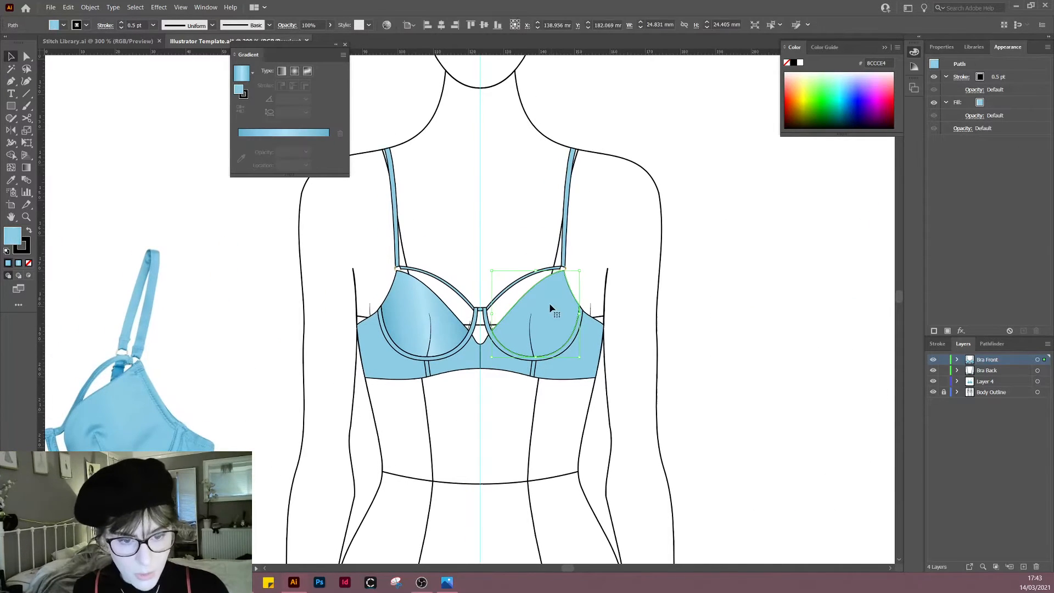
key("i")
left_click(409, 291)
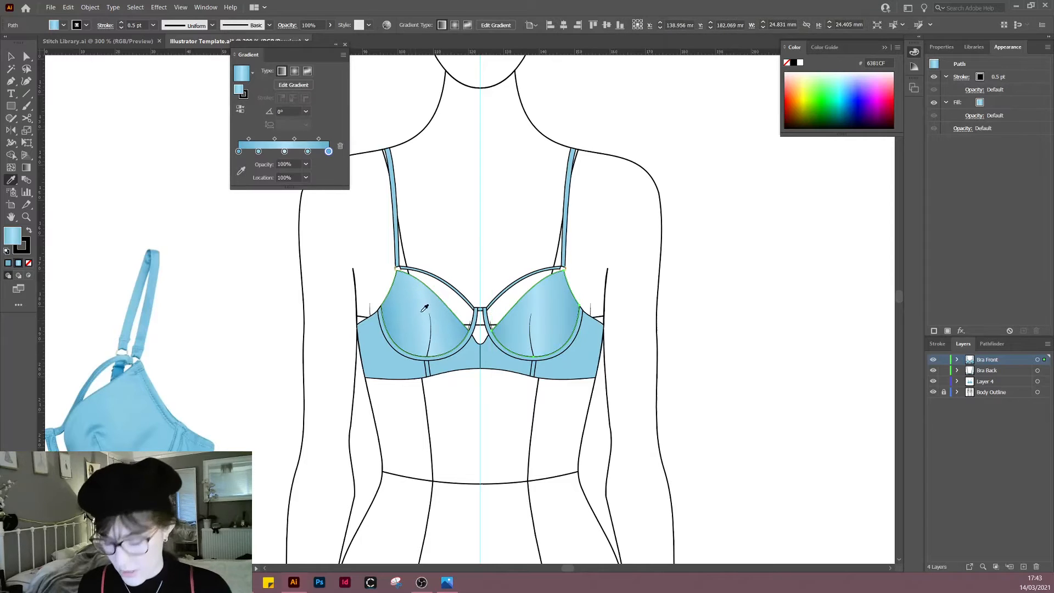
key("v")
left_click(575, 327)
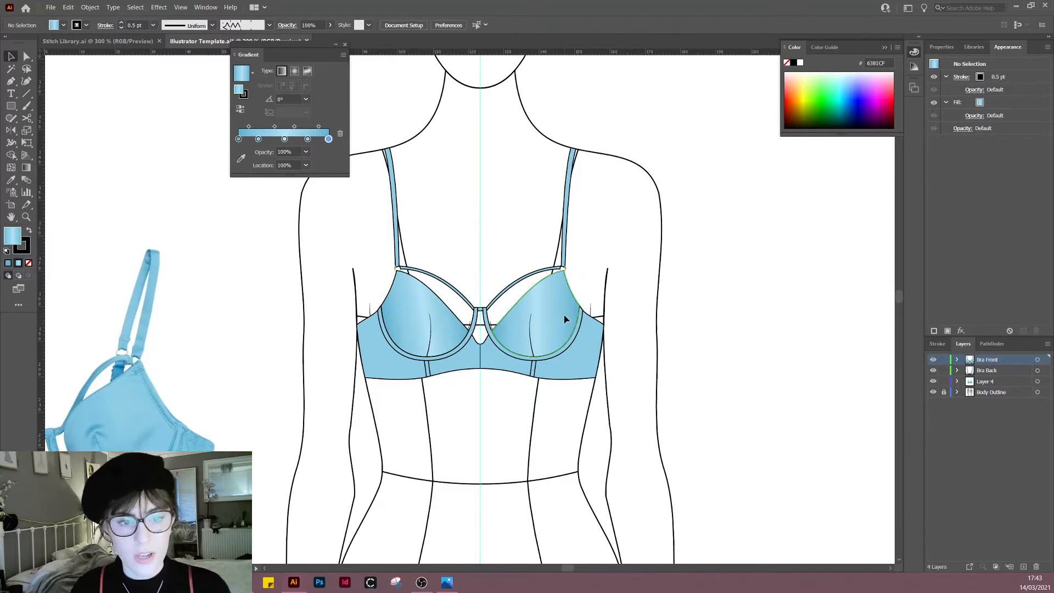
Step: Make the right cup's gradient radial and remove the two blue stops before the pale stop
left_click(294, 71)
left_click(259, 152)
left_click(340, 146)
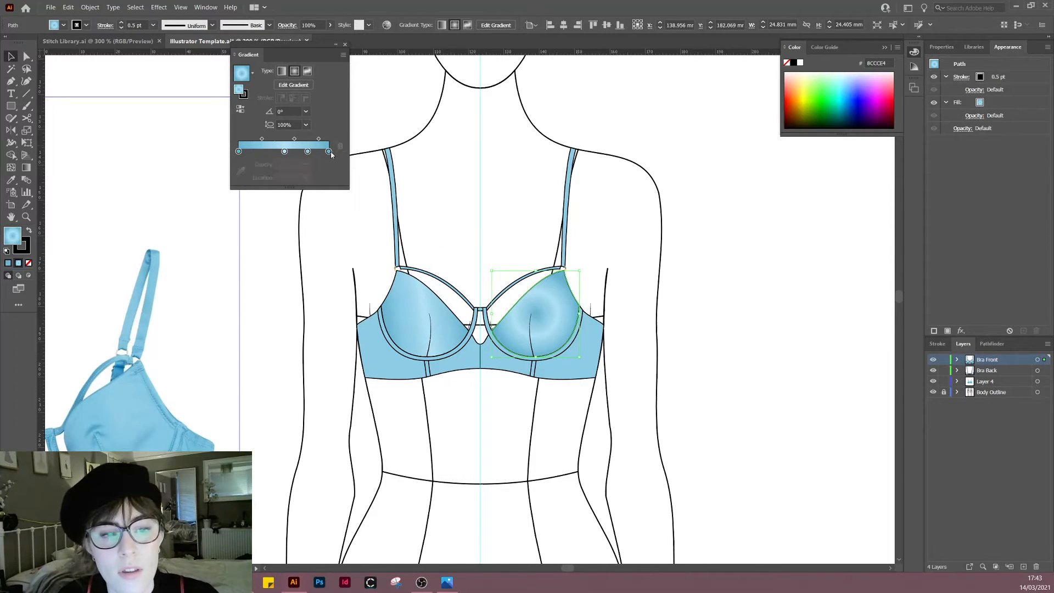
left_click(238, 151)
left_click(340, 146)
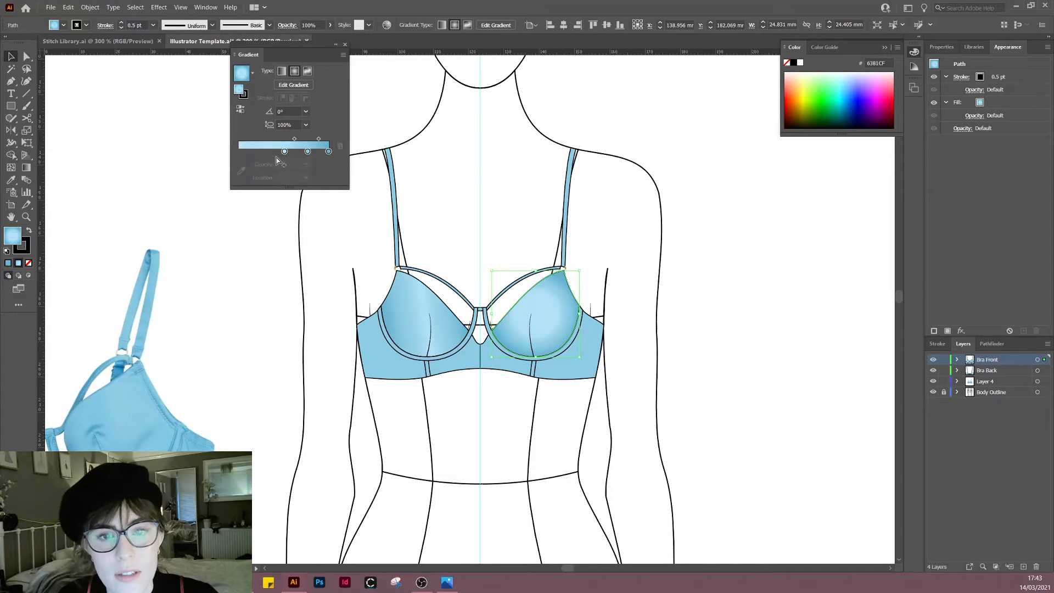
Step: Move the right cup gradient's pale stop to 0%, set the middle blue stop's location to 50%, and deselect the cup
left_click(285, 152)
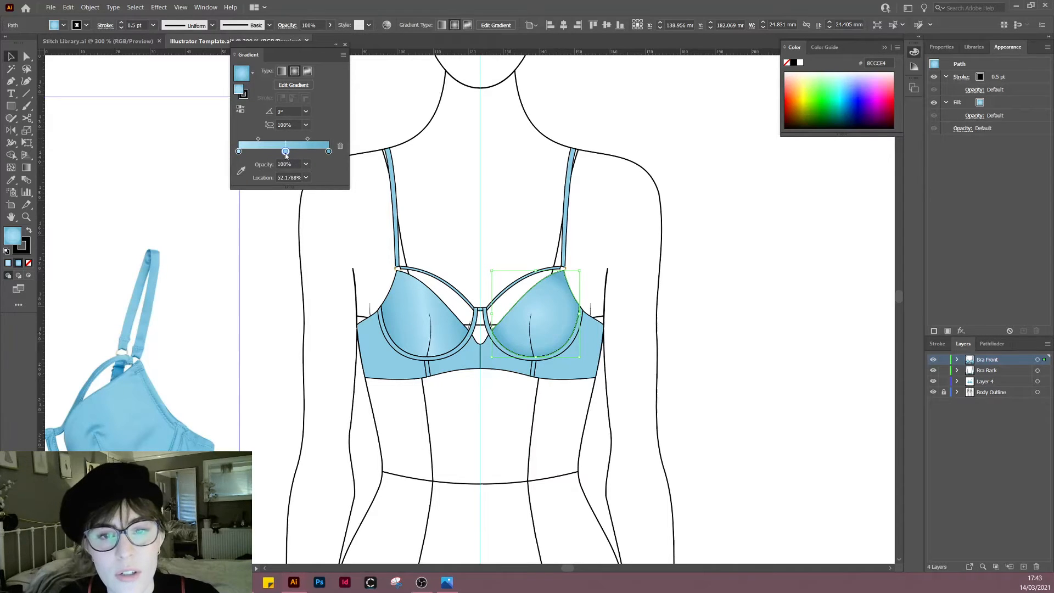
left_click_drag(286, 154, 285, 154)
left_click(297, 178)
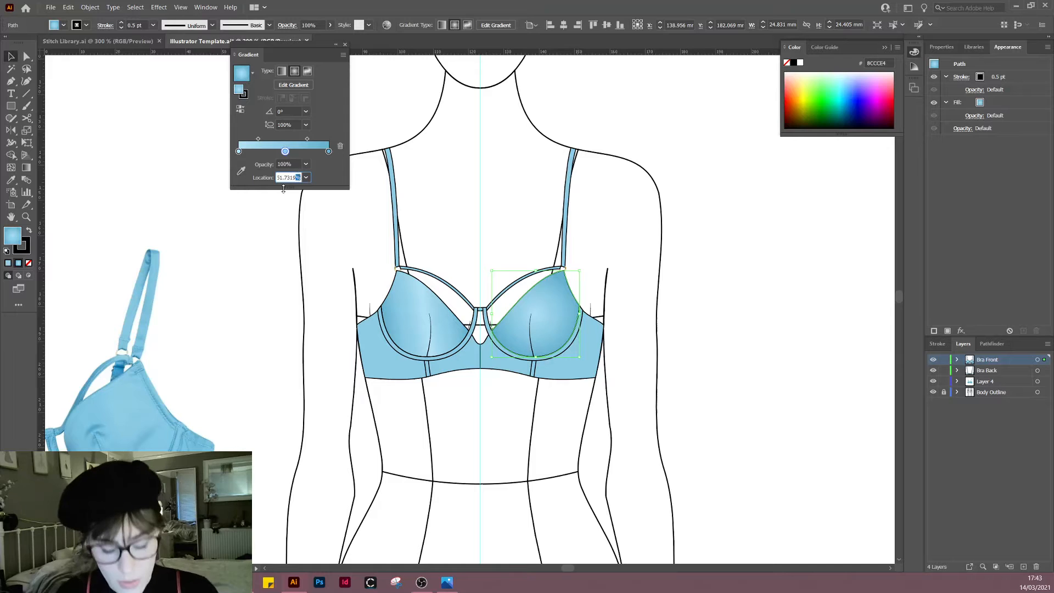
key("BackSpace")
key("BackSpace")
key("BackSpace")
key("BackSpace")
key("BackSpace")
key("BackSpace")
key("BackSpace")
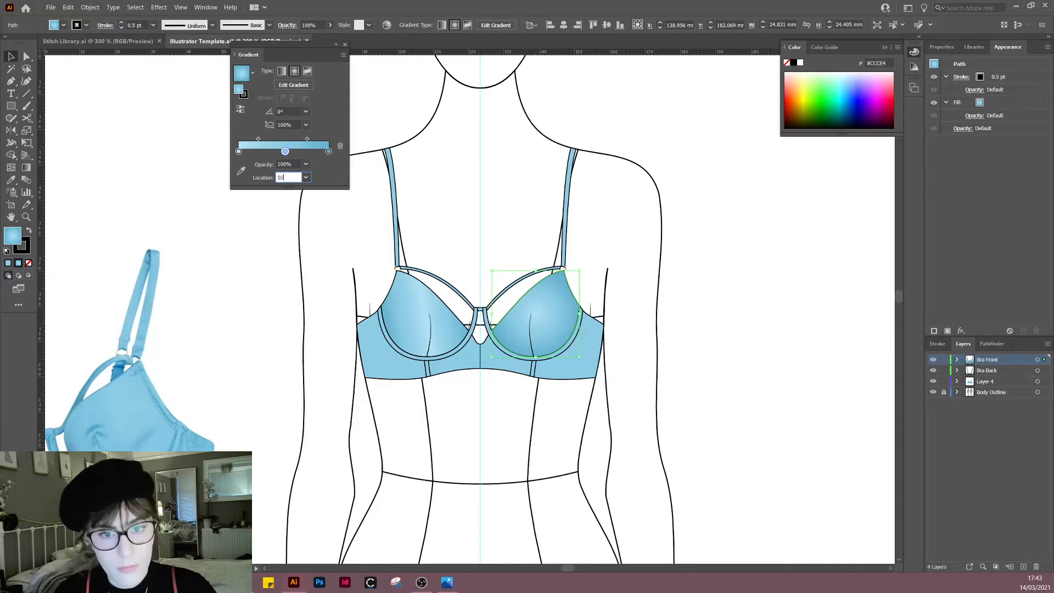
type("50")
key("Return")
left_click(516, 183)
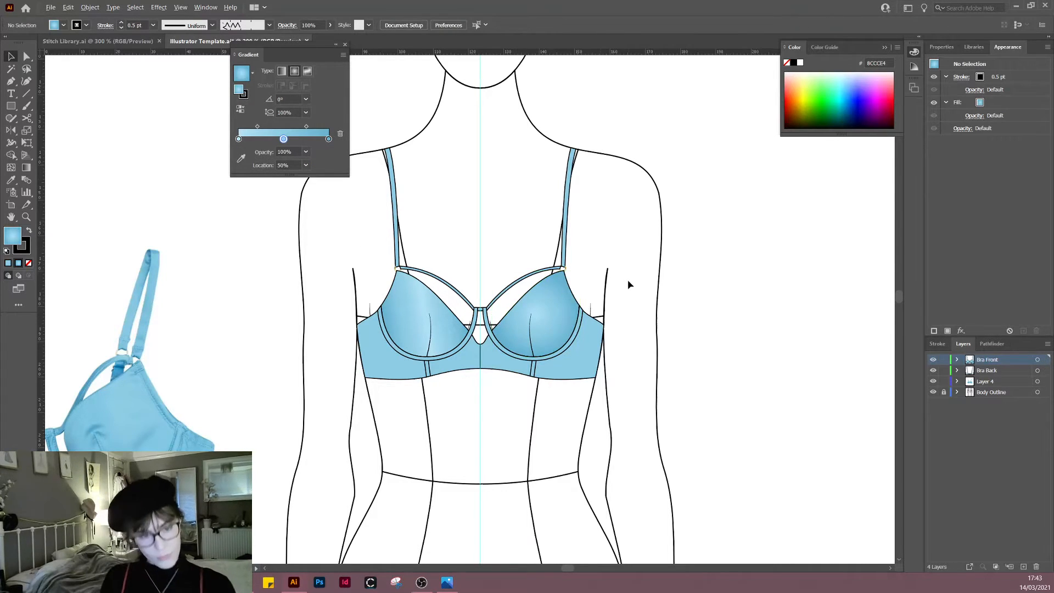
Step: Shift the right cup gradient's first midpoint outward and its middle blue stop to about 61%, and deselect the cup
scroll(630, 284, "down", 3)
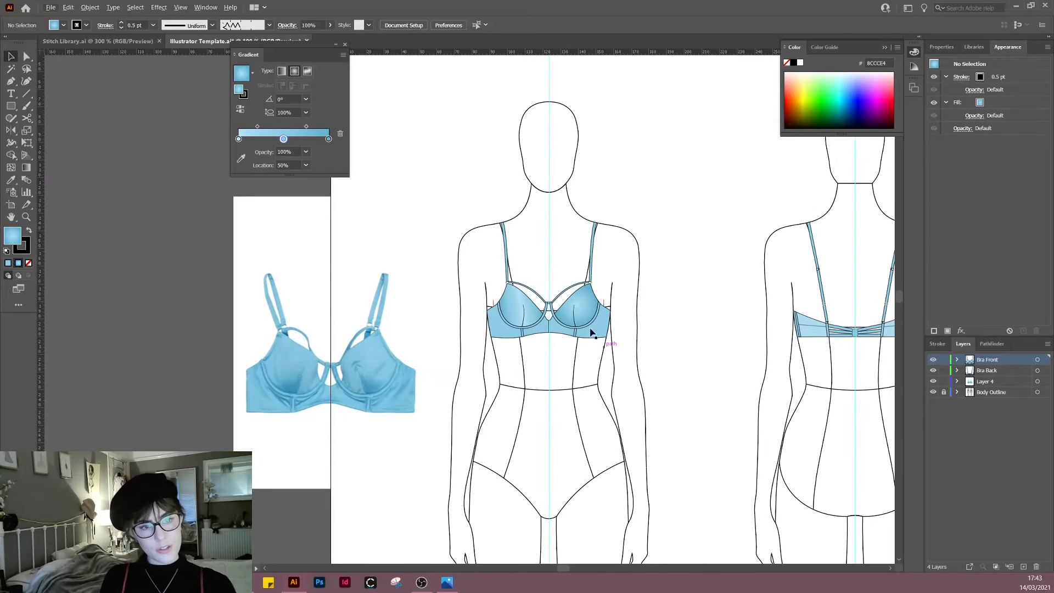
scroll(592, 332, "up", 3)
left_click(465, 300)
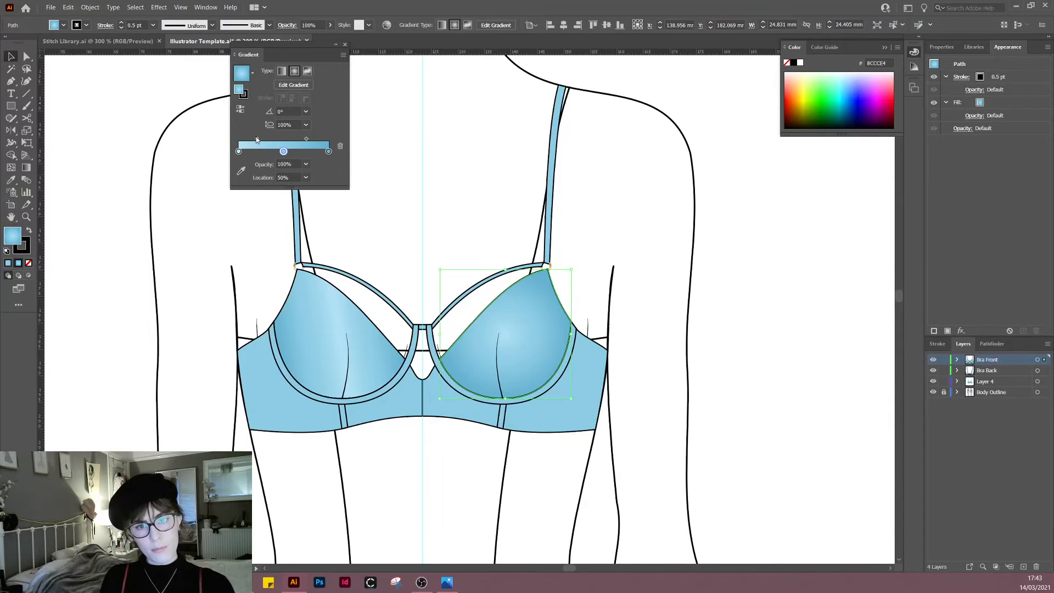
left_click_drag(260, 139, 294, 152)
left_click(447, 183)
scroll(686, 292, "down", 2)
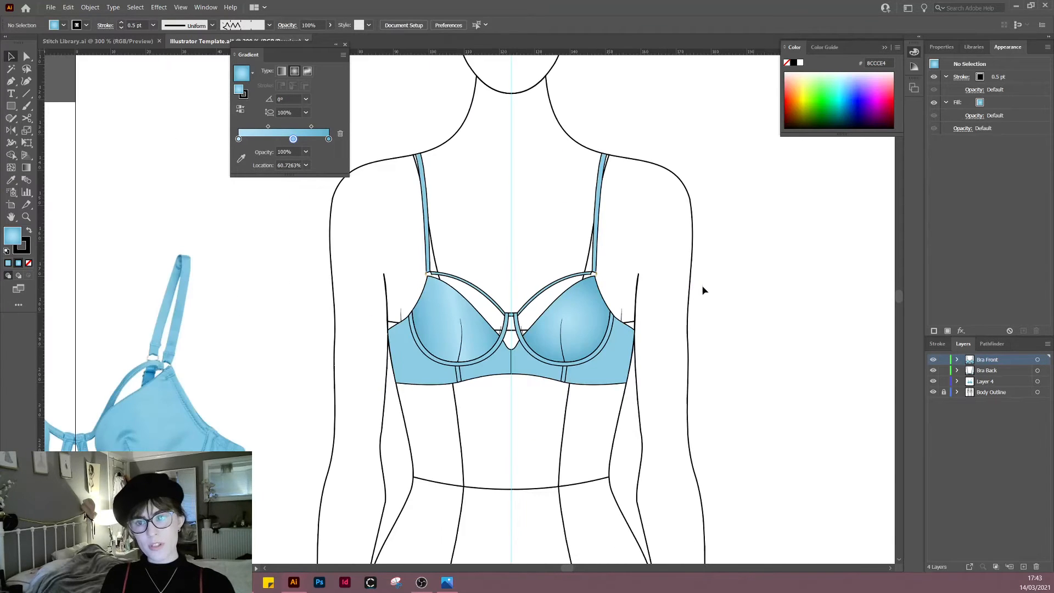
Step: Move the right cup gradient's middle blue stop further outward, shift its first midpoint to about 57%, and deselect the cup
left_click_drag(720, 248, 737, 224)
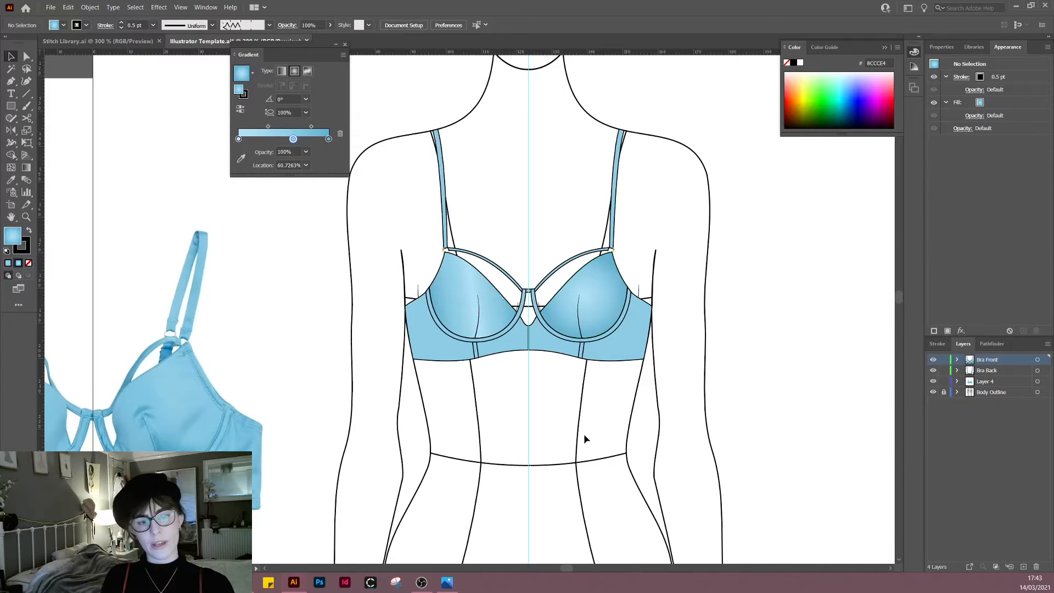
scroll(513, 471, "right", 2)
scroll(512, 469, "down", 2)
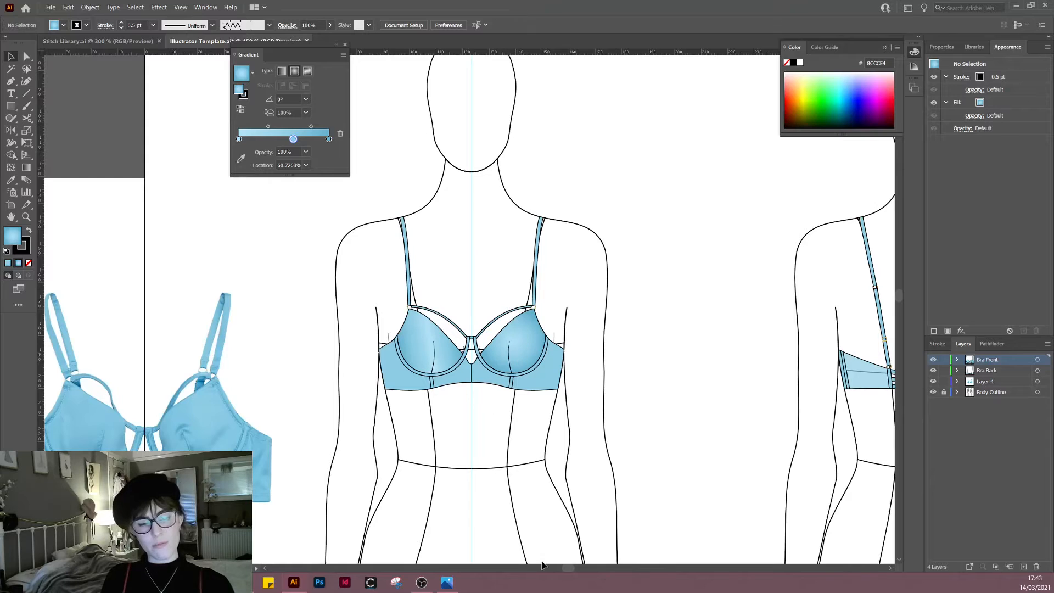
scroll(511, 401, "up", 3)
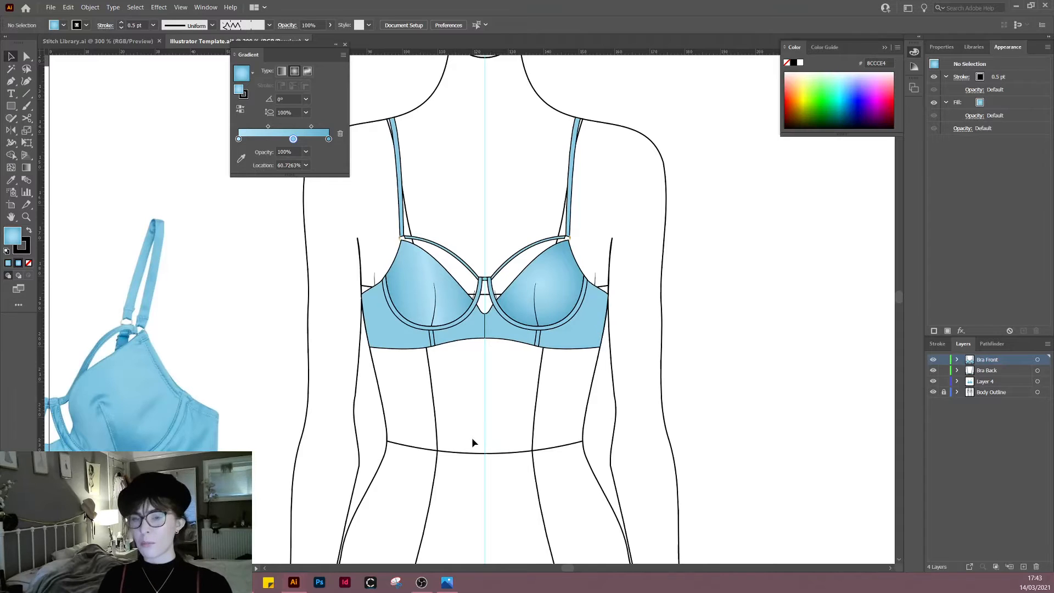
scroll(566, 439, "down", 1)
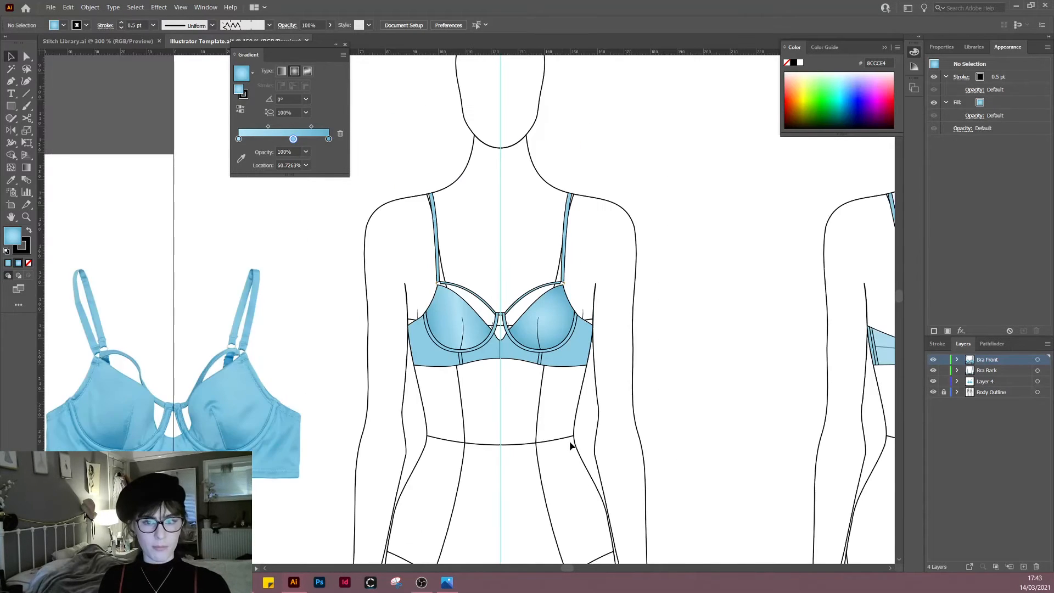
left_click_drag(574, 441, 554, 429)
scroll(553, 316, "up", 1)
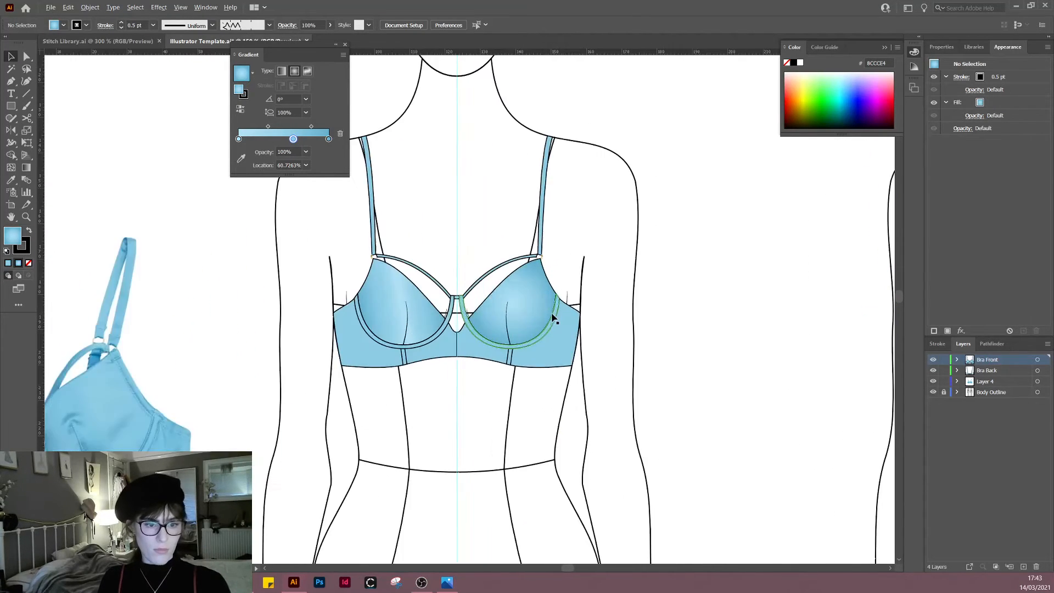
left_click(554, 316)
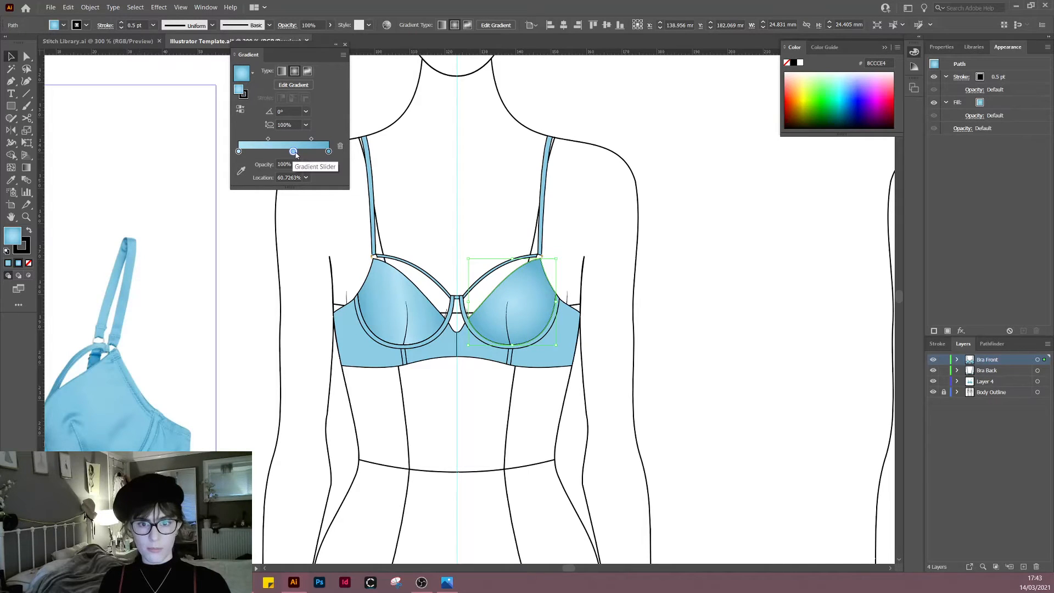
left_click_drag(293, 152, 299, 152)
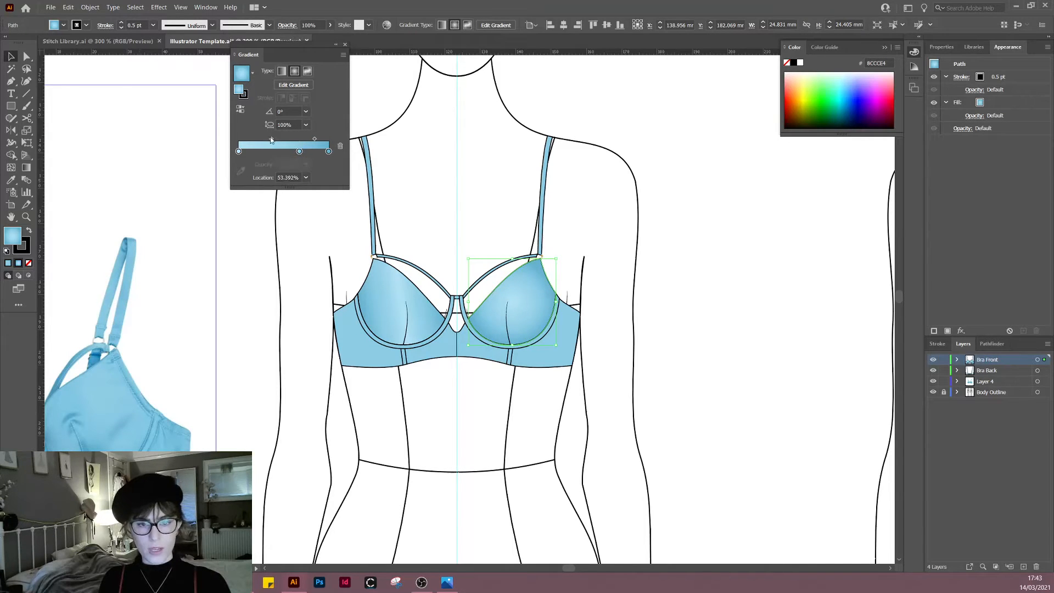
left_click(641, 393)
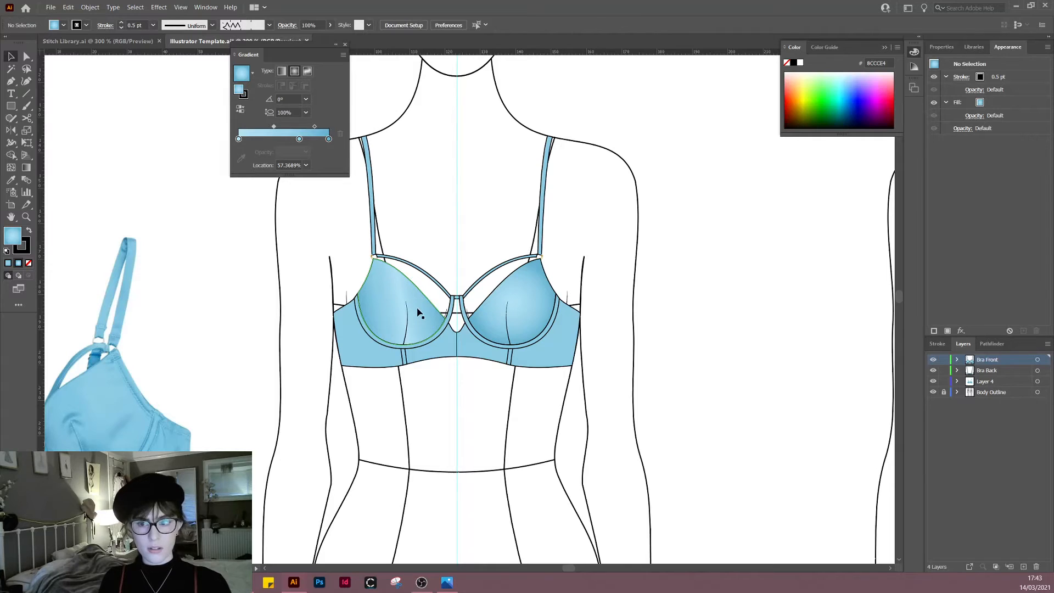
Step: Apply the right cup's radial blue gradient to the left cup and all flat blue pieces of the front and back bra
key("ctrl+minus")
key("ctrl+minus")
key("ctrl+minus")
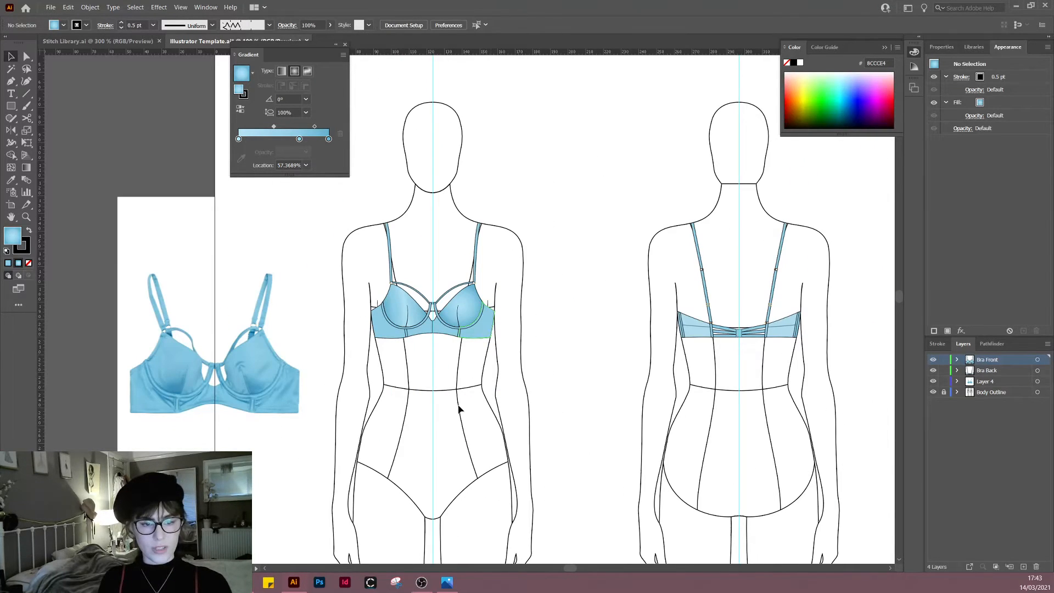
scroll(431, 342, "up", 1)
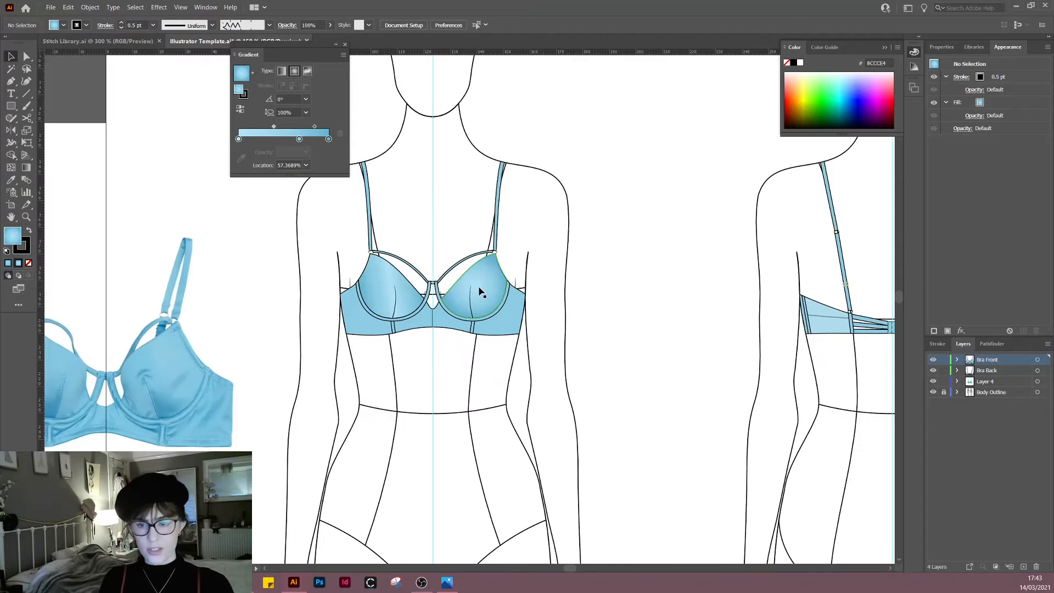
left_click(10, 68)
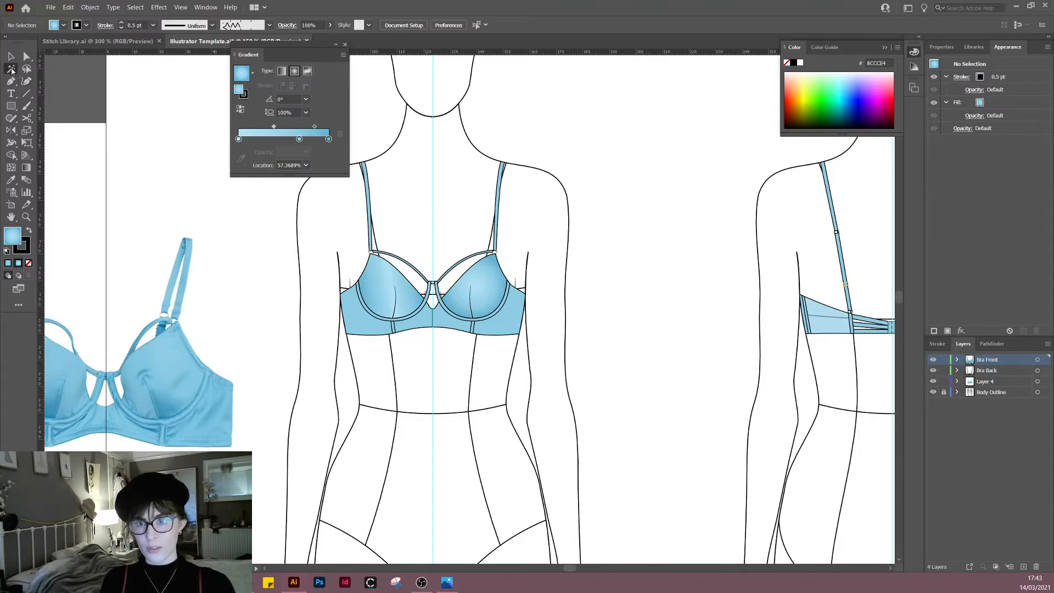
left_click(411, 326)
key("v")
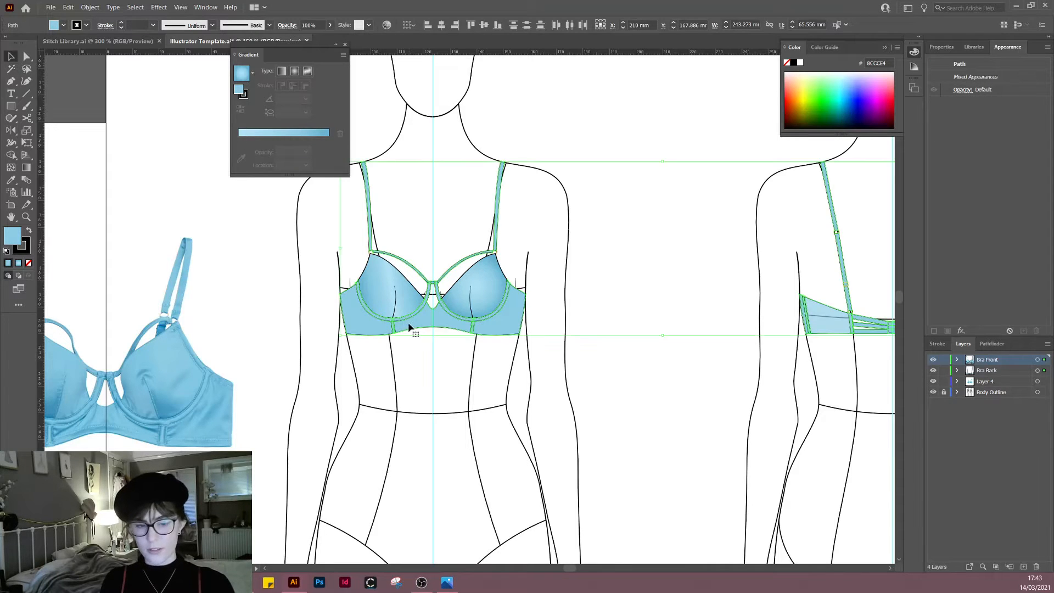
left_click(387, 272, "shift")
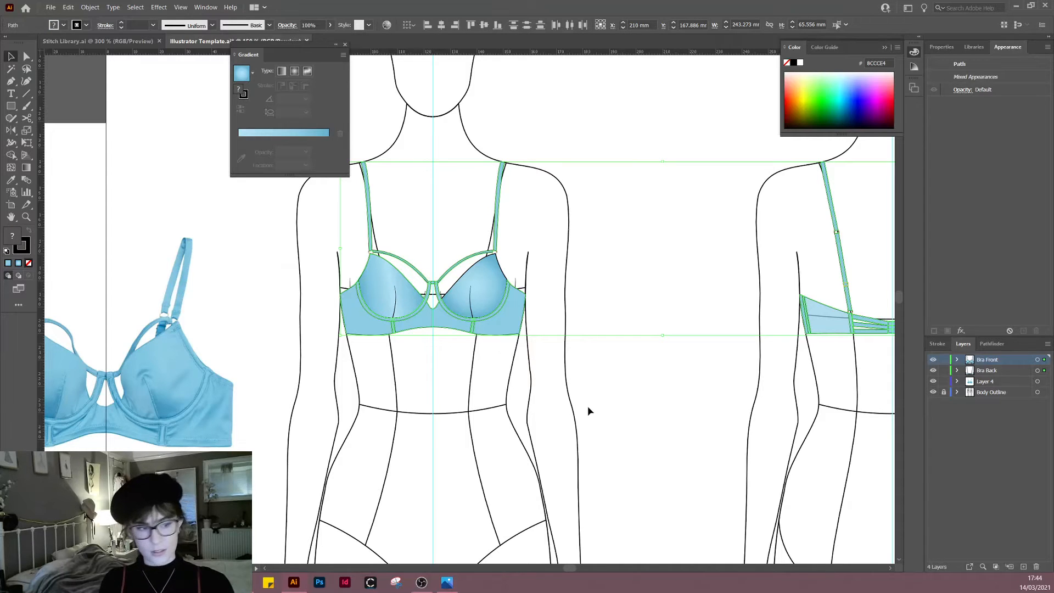
key("i")
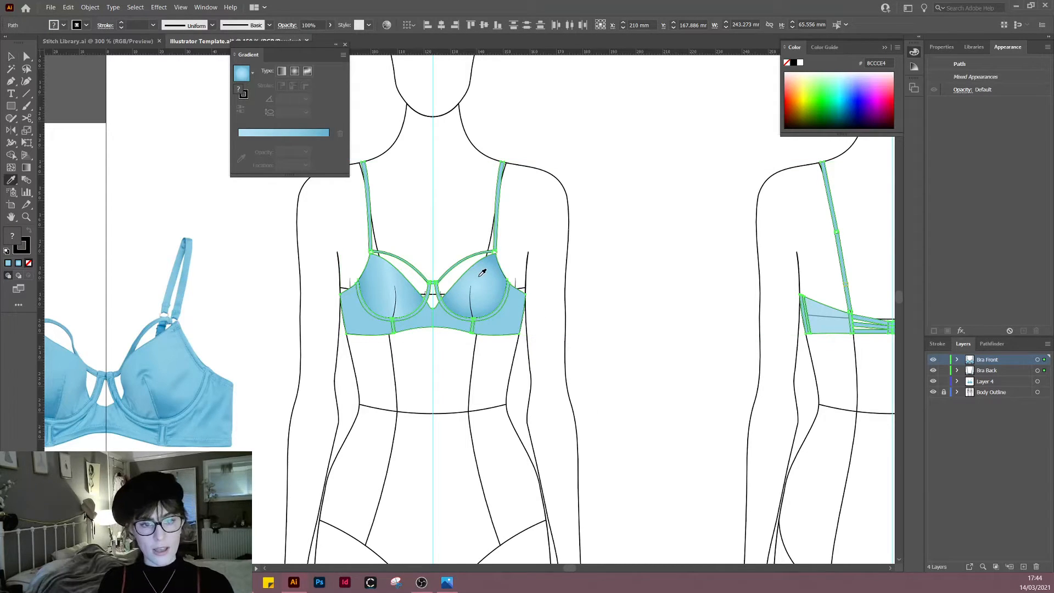
left_click(482, 273)
key("v")
left_click(502, 392)
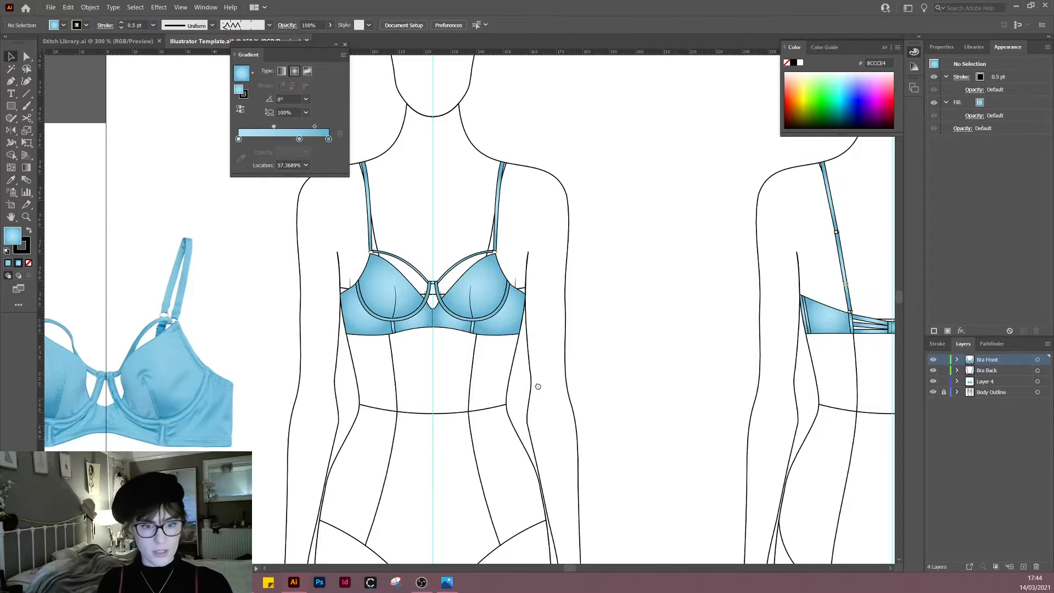
Step: Examine the gradient shading on the front and back bra views and compare it with the reference photo
left_click_drag(544, 385, 614, 339)
scroll(476, 366, "down", 1)
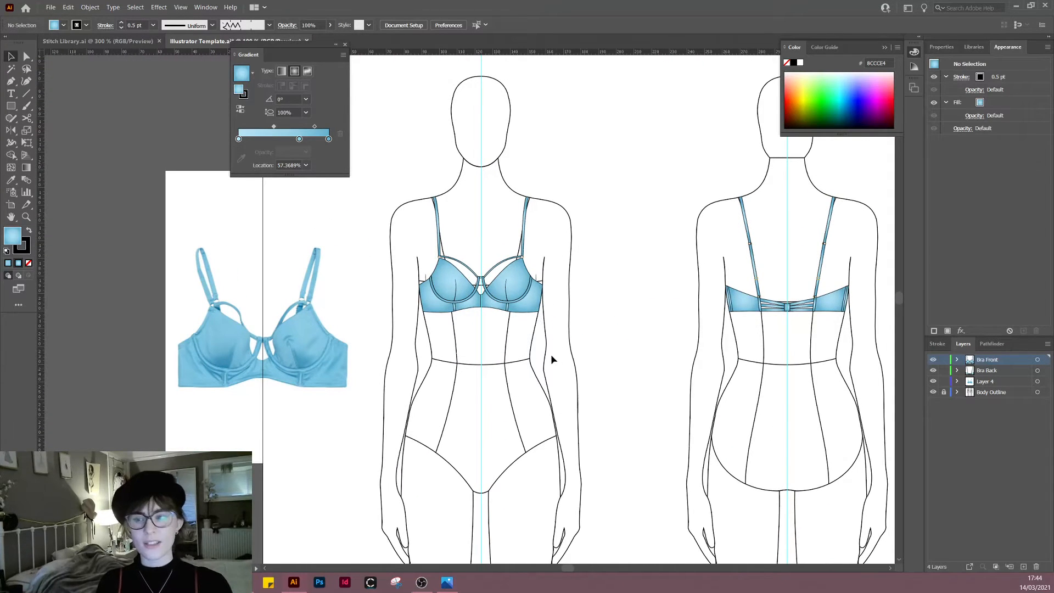
left_click_drag(552, 354, 537, 360)
scroll(487, 302, "up", 2)
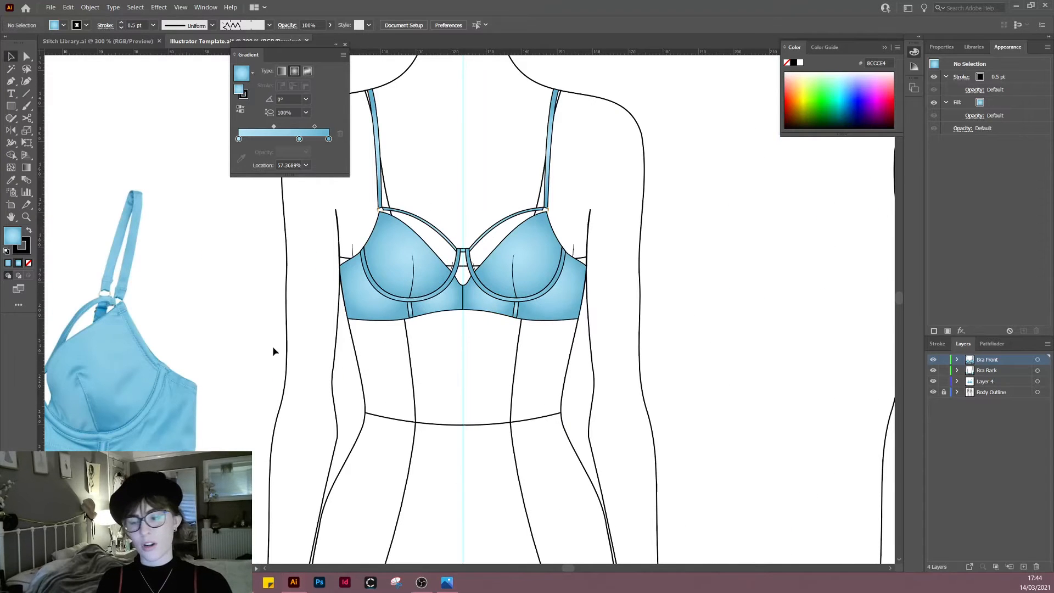
left_click_drag(467, 358, 450, 365)
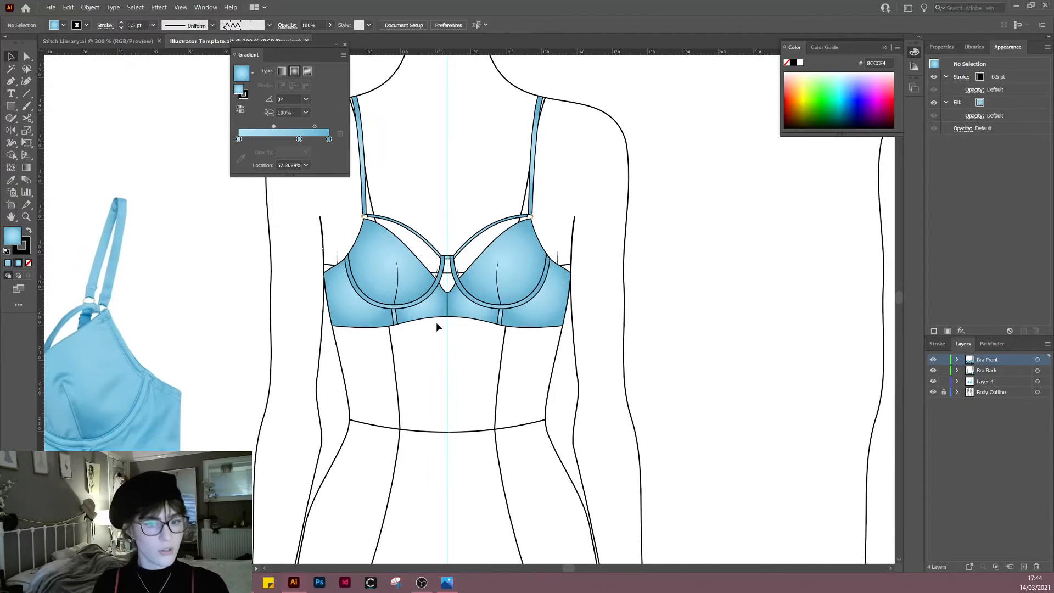
left_click_drag(609, 380, 518, 411)
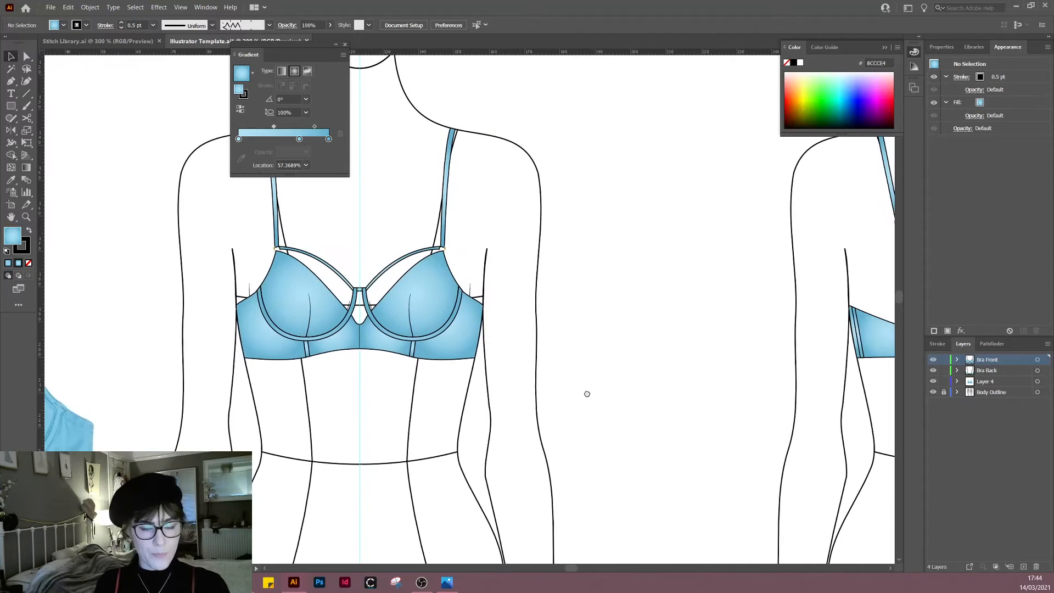
left_click_drag(589, 393, 174, 370)
scroll(589, 403, "up", 1)
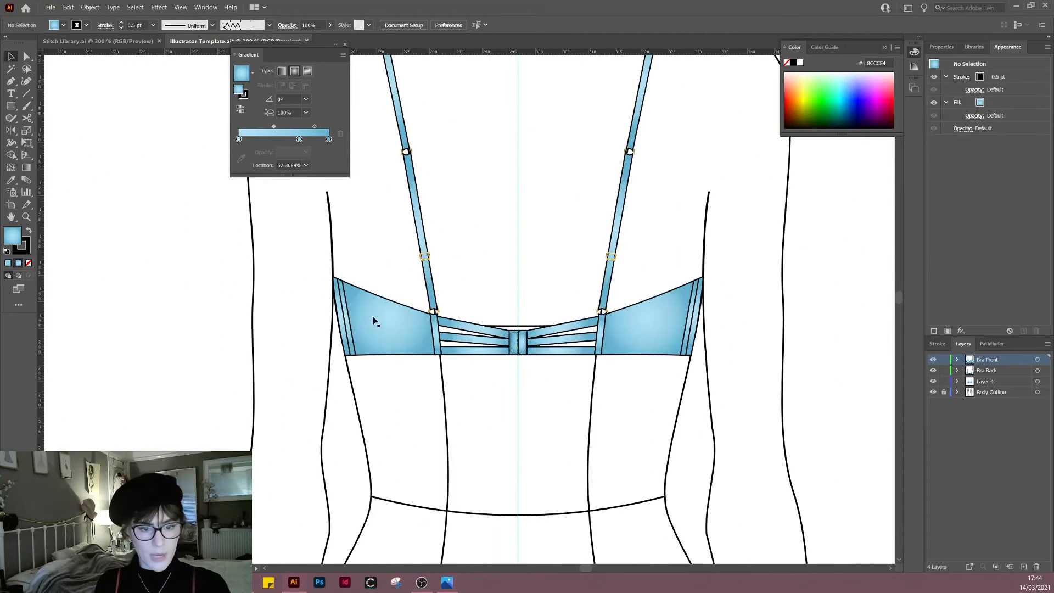
left_click(374, 318)
left_click(653, 332, "shift")
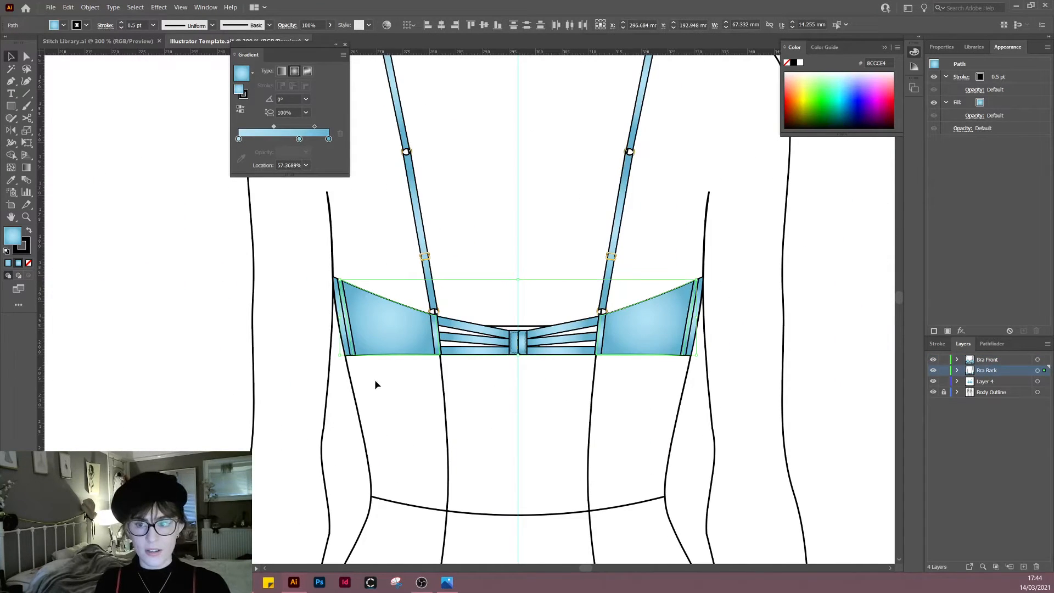
left_click_drag(251, 305, 730, 299)
scroll(730, 299, "down", 4)
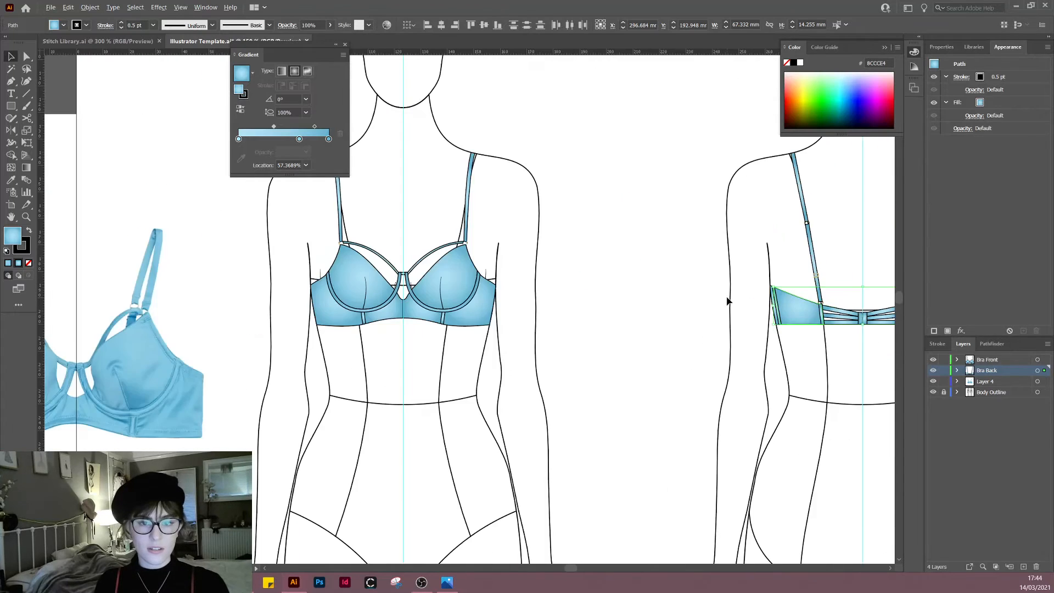
left_click(620, 300)
left_click_drag(745, 379, 697, 401)
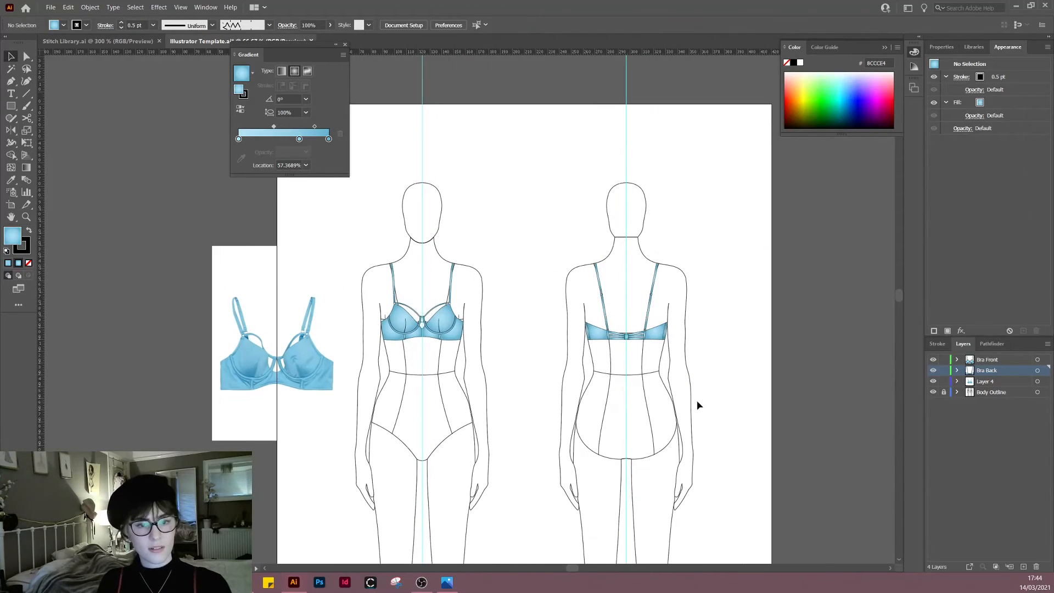
scroll(615, 377, "up", 2)
left_click_drag(450, 382, 594, 383)
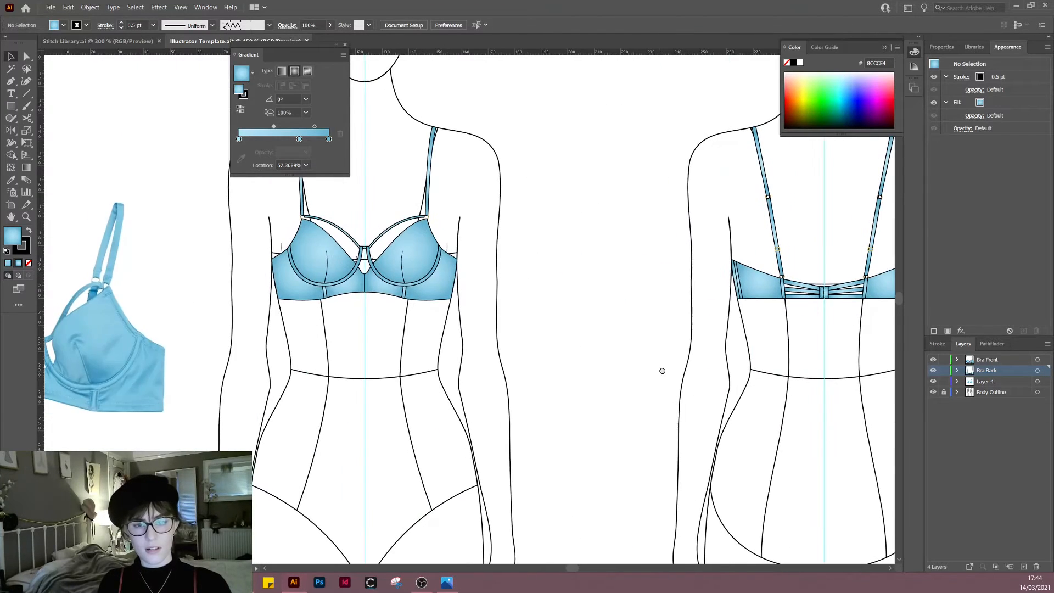
left_click_drag(663, 371, 340, 402)
Step: Set the fill opacity of both back wing panels to 70% and deselect them
left_click(439, 319)
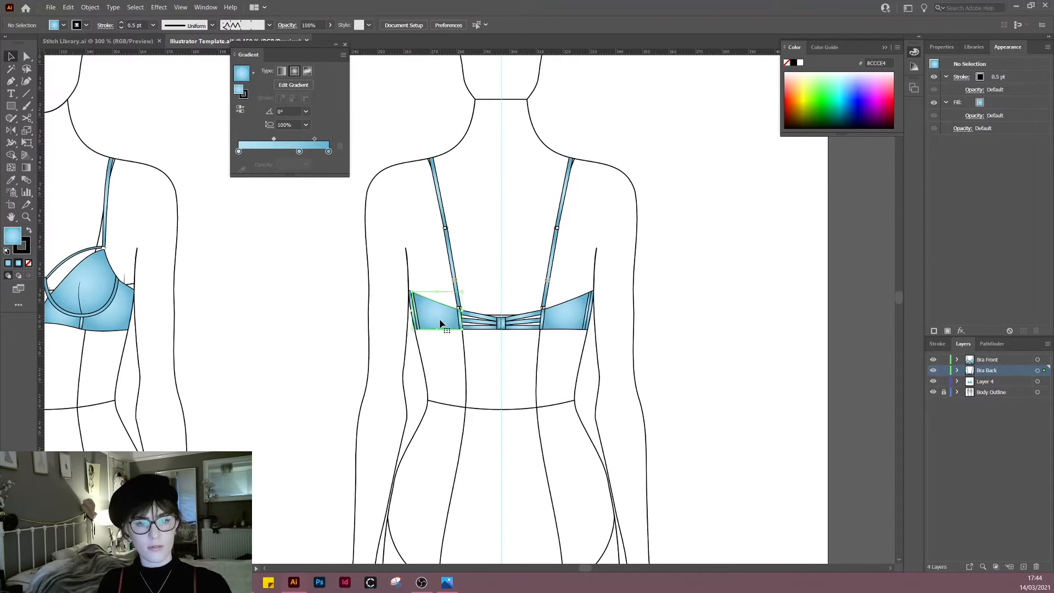
left_click(568, 320, "shift")
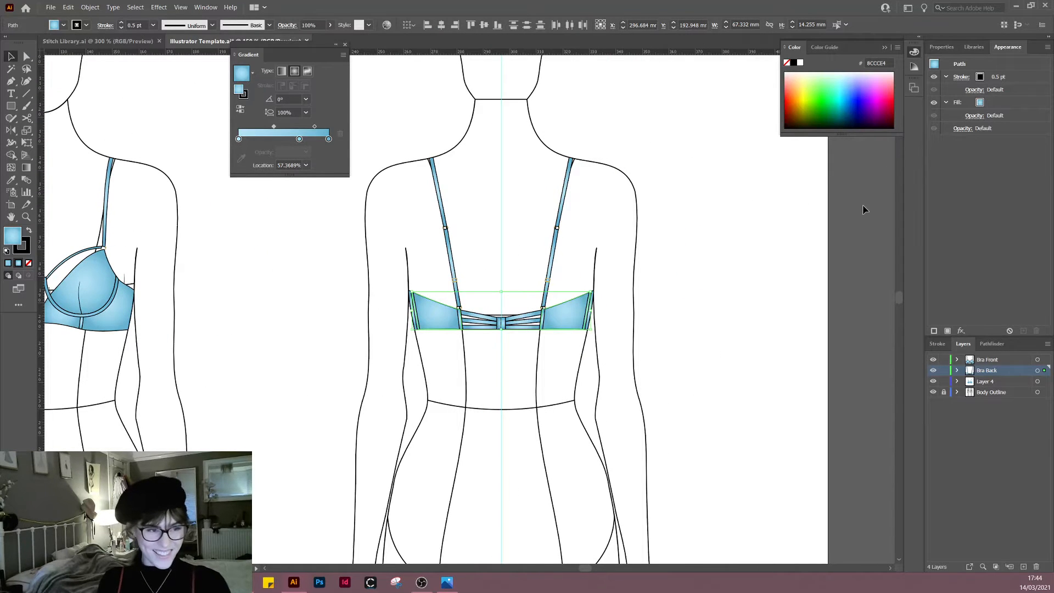
left_click(974, 116)
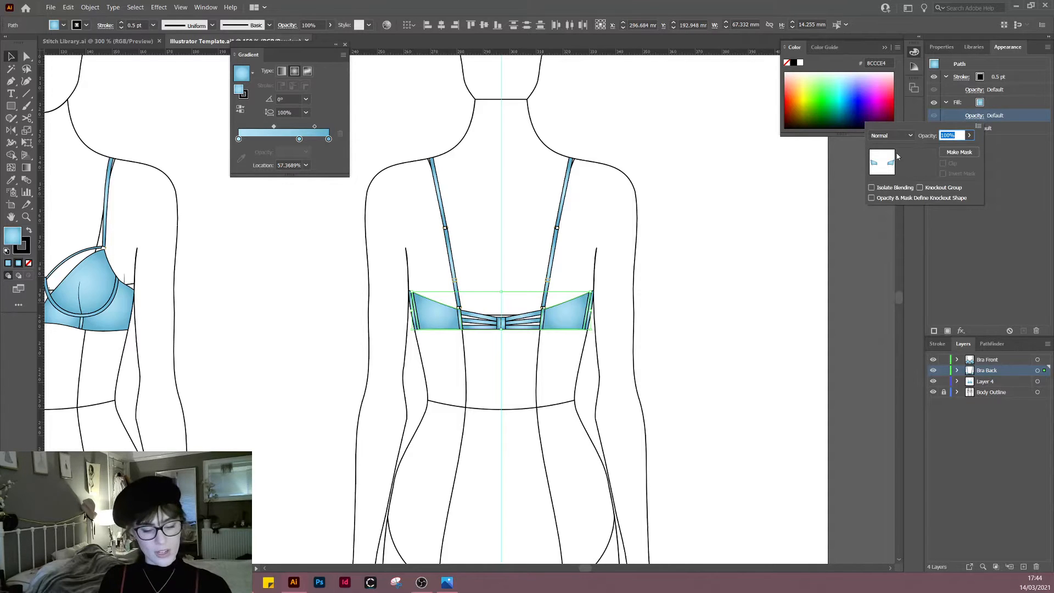
type("70")
key("Return")
left_click(730, 247)
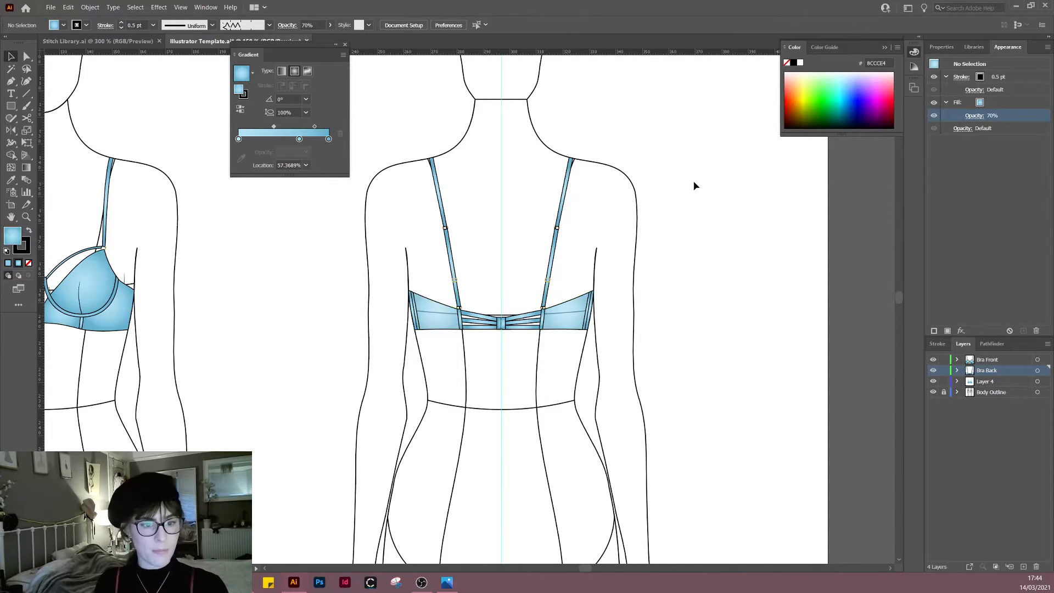
Step: Remove the pale stop from both back wings' gradient, move the middle blue stop to 0%, and deselect the wings
left_click(450, 323)
left_click(561, 315, "shift")
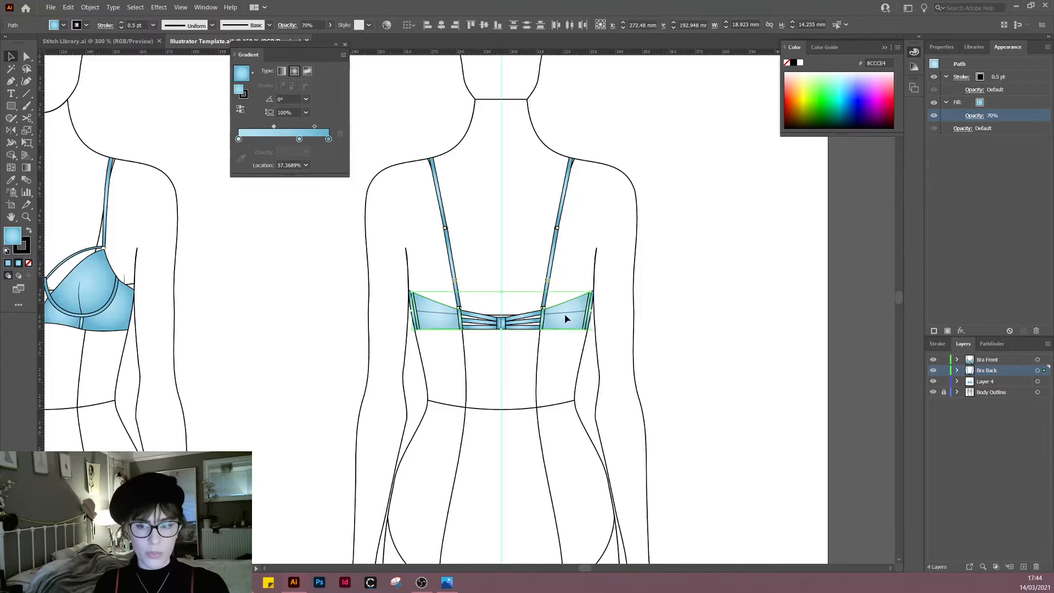
left_click(239, 139)
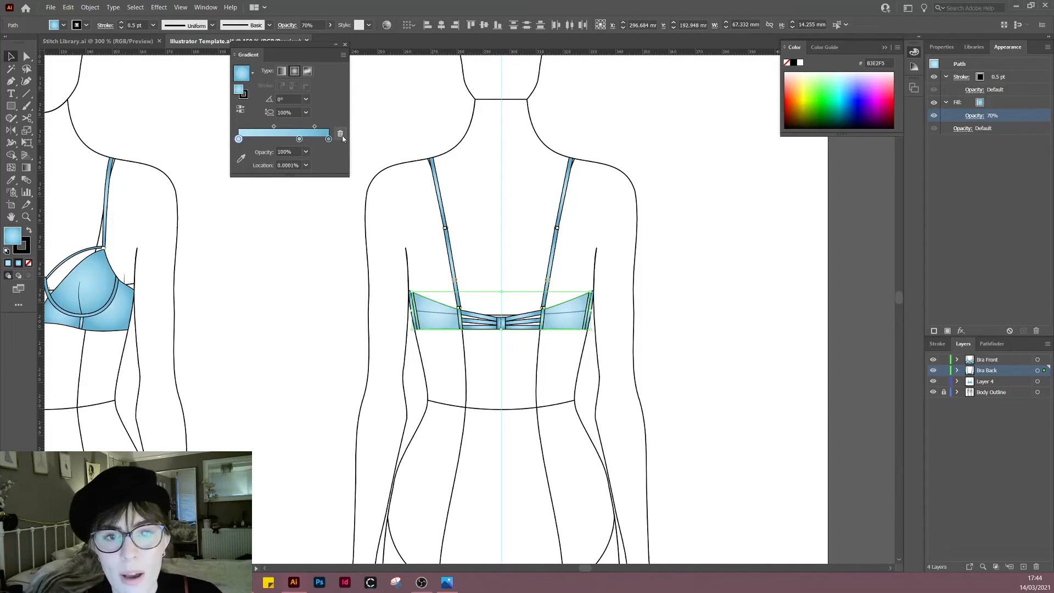
left_click_drag(300, 139, 297, 165)
left_click(310, 325)
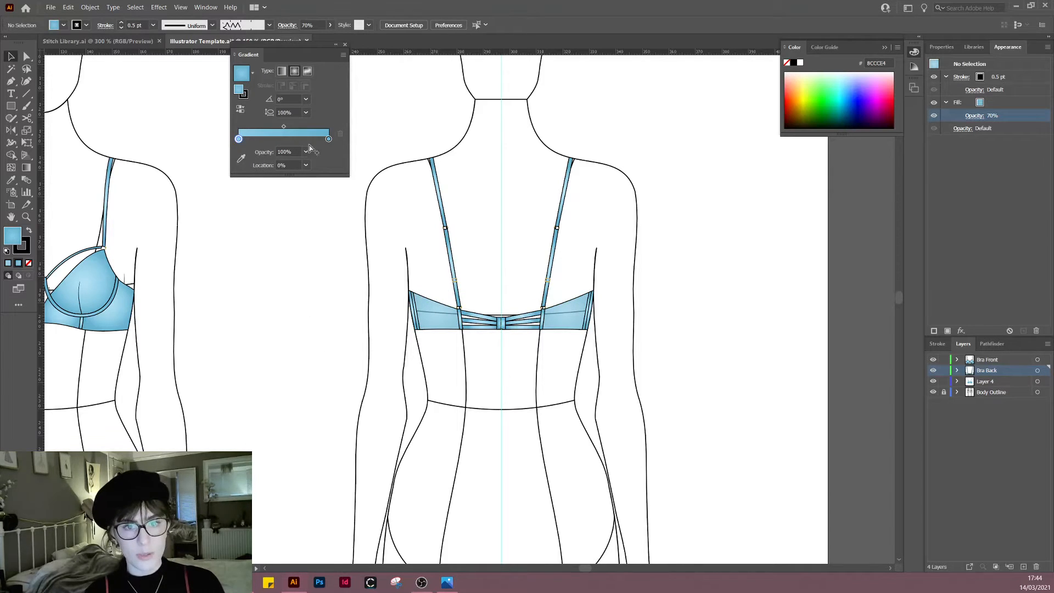
Step: Set the colour of the gradient's end stop to hex 8CCCE4
double_click(328, 139)
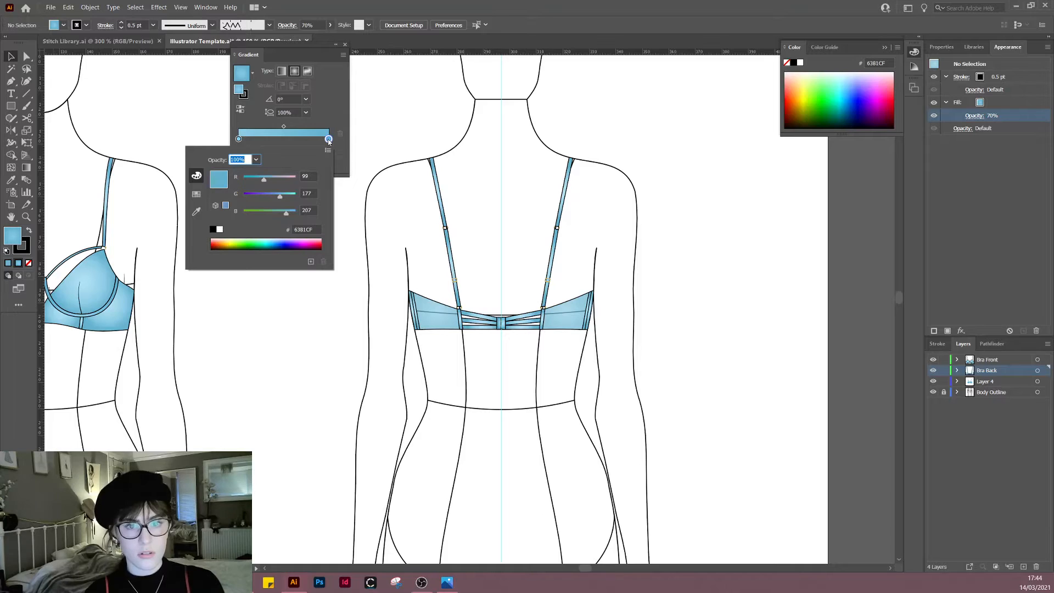
left_click(328, 152)
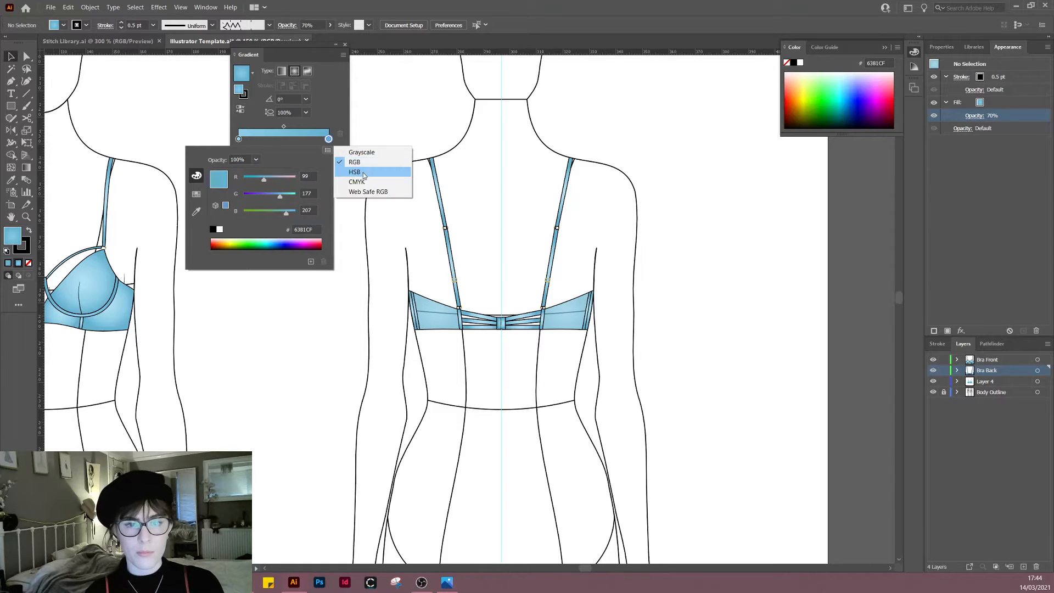
left_click(321, 119)
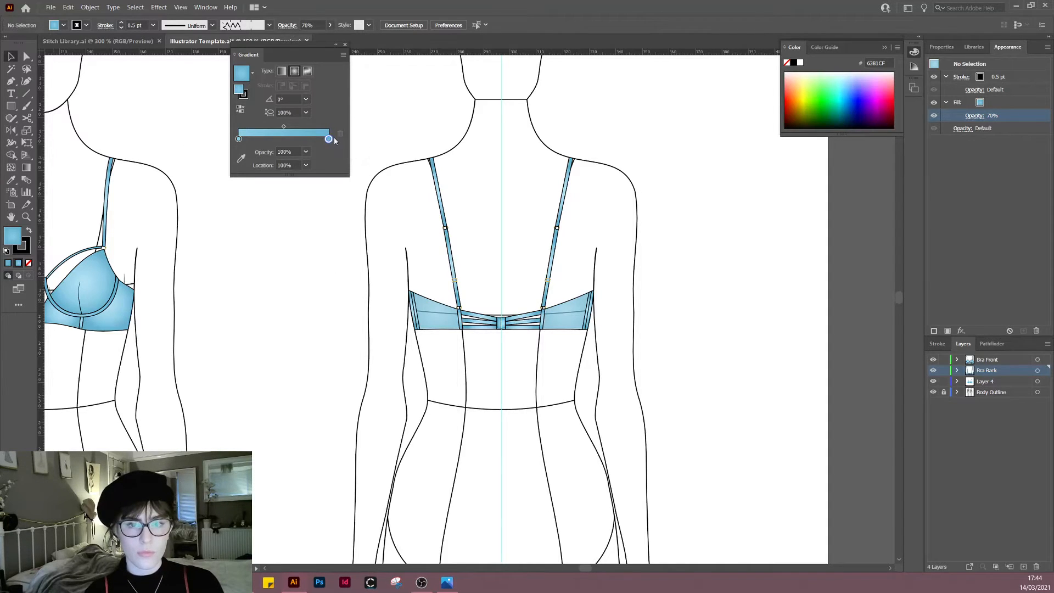
double_click(238, 139)
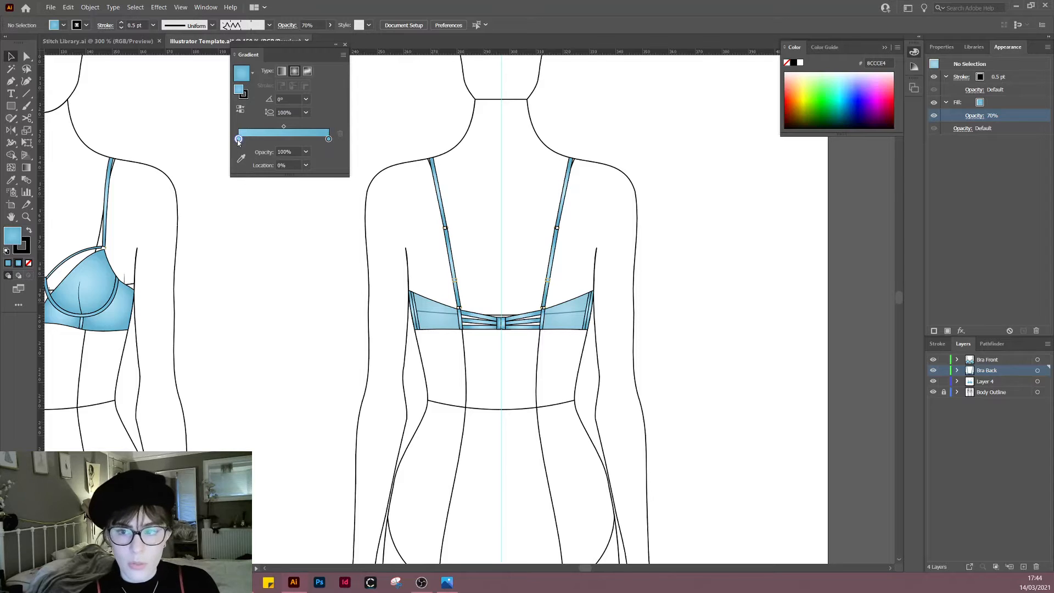
left_click(328, 139)
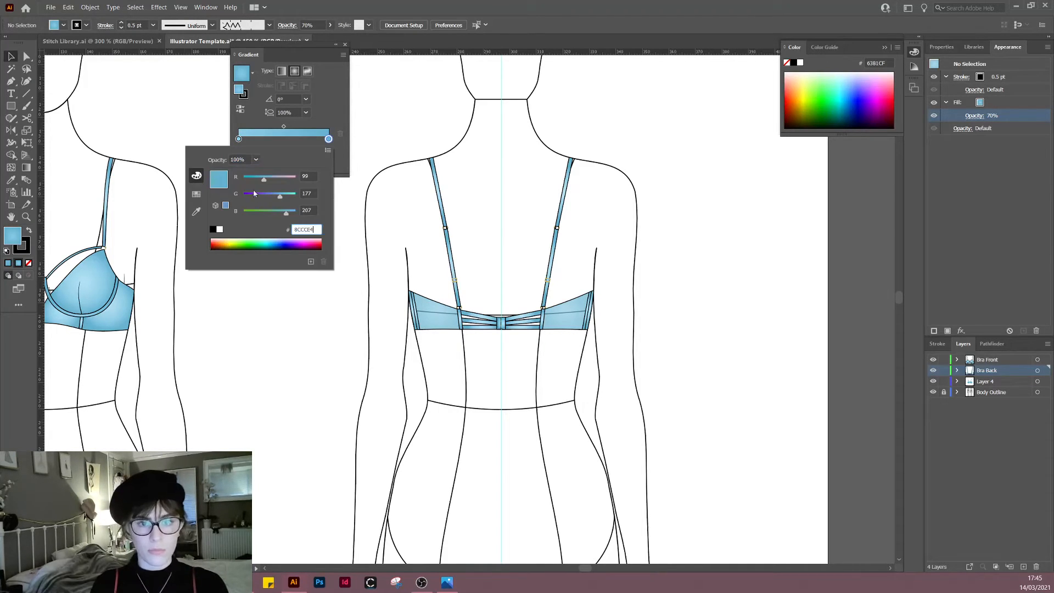
Step: Lighten the gradient's start stop to about 92% brightness using HSB values, and close the gradient settings
double_click(239, 139)
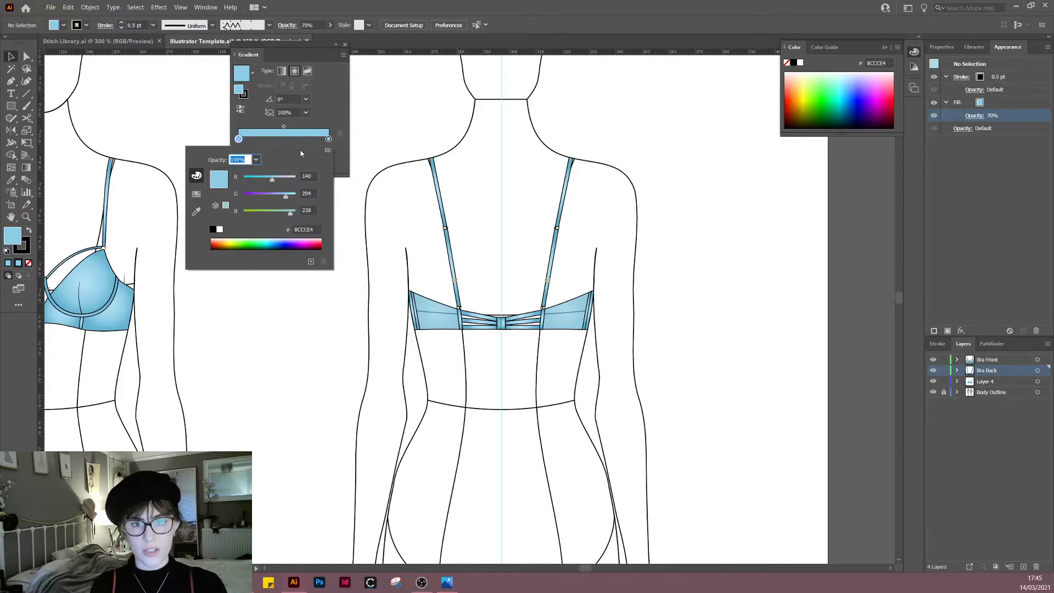
left_click(328, 151)
left_click(363, 172)
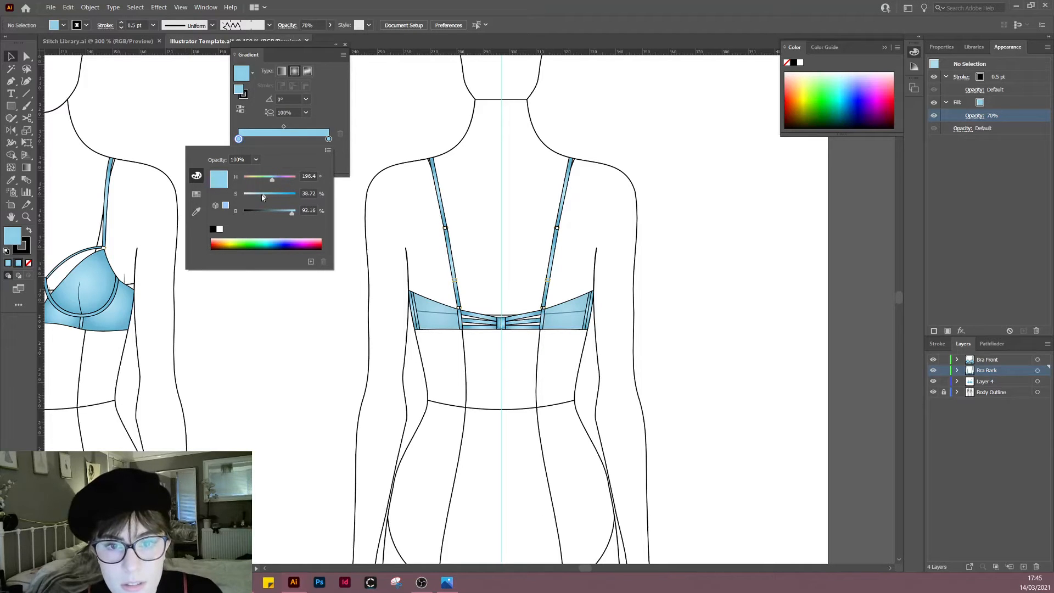
left_click_drag(263, 199, 262, 197)
left_click(360, 390)
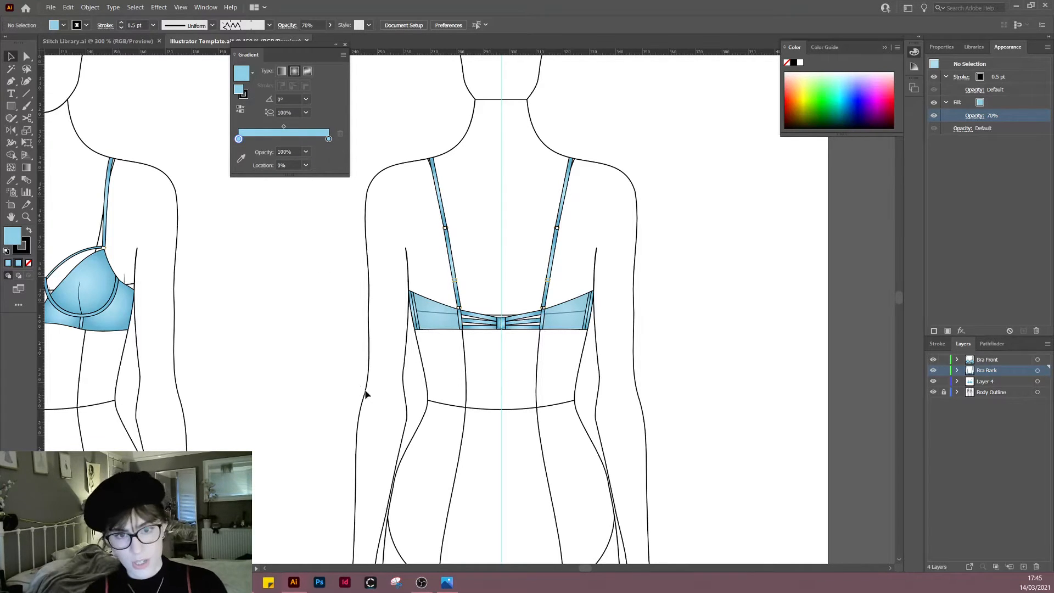
right_click(314, 54)
left_click(326, 66)
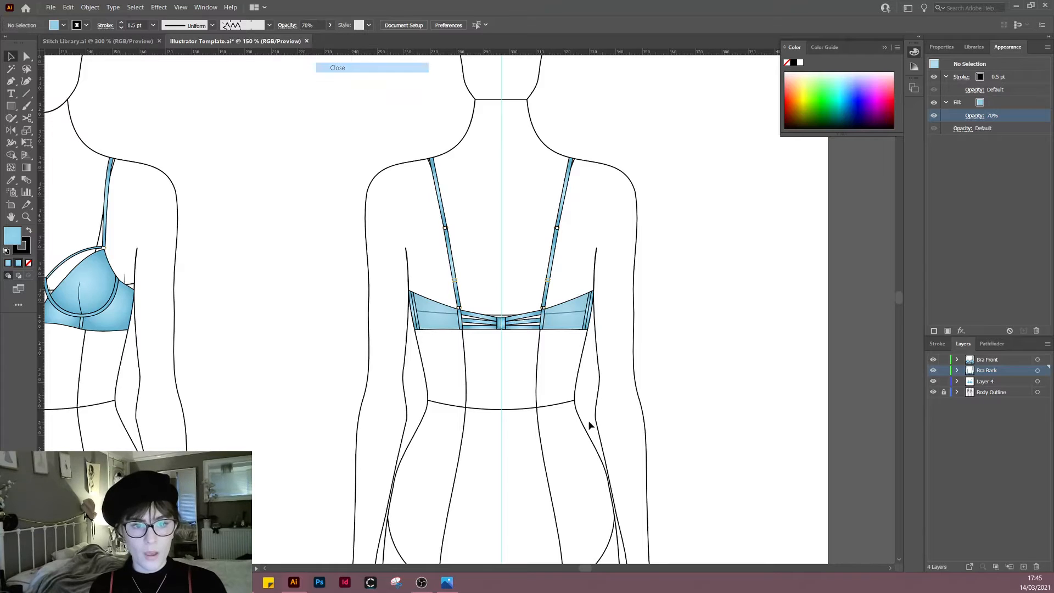
scroll(481, 407, "up", 4)
scroll(503, 368, "up", 1)
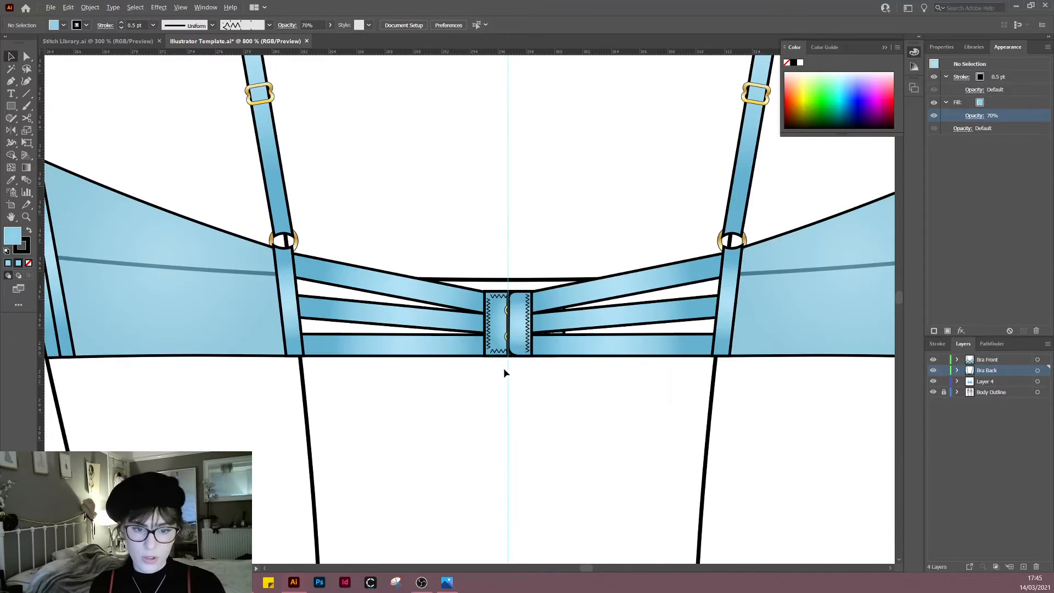
key("a")
left_click(509, 338)
left_click(495, 335, "shift")
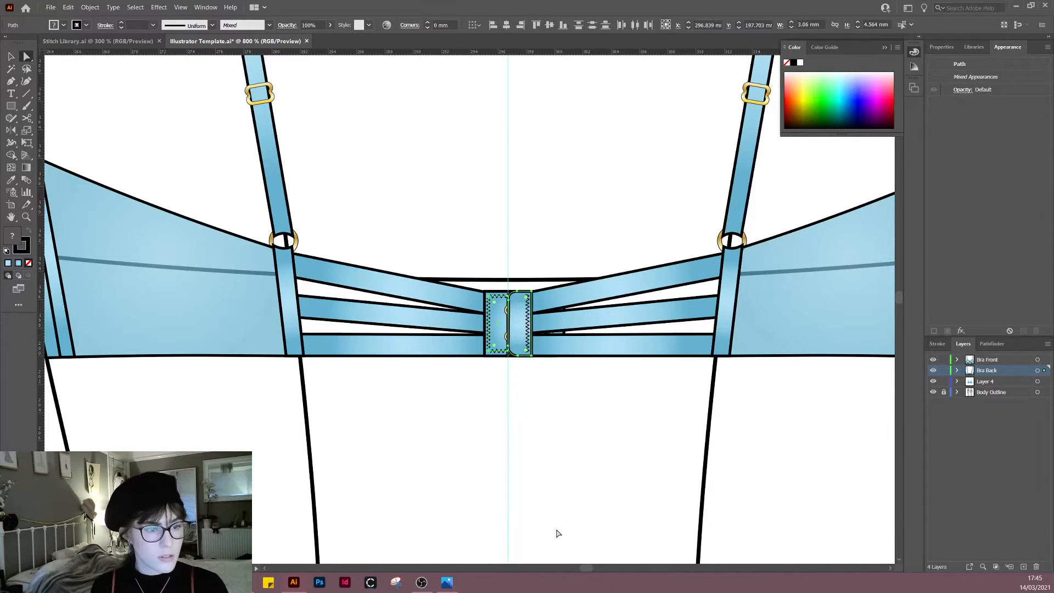
scroll(348, 480, "down", 1)
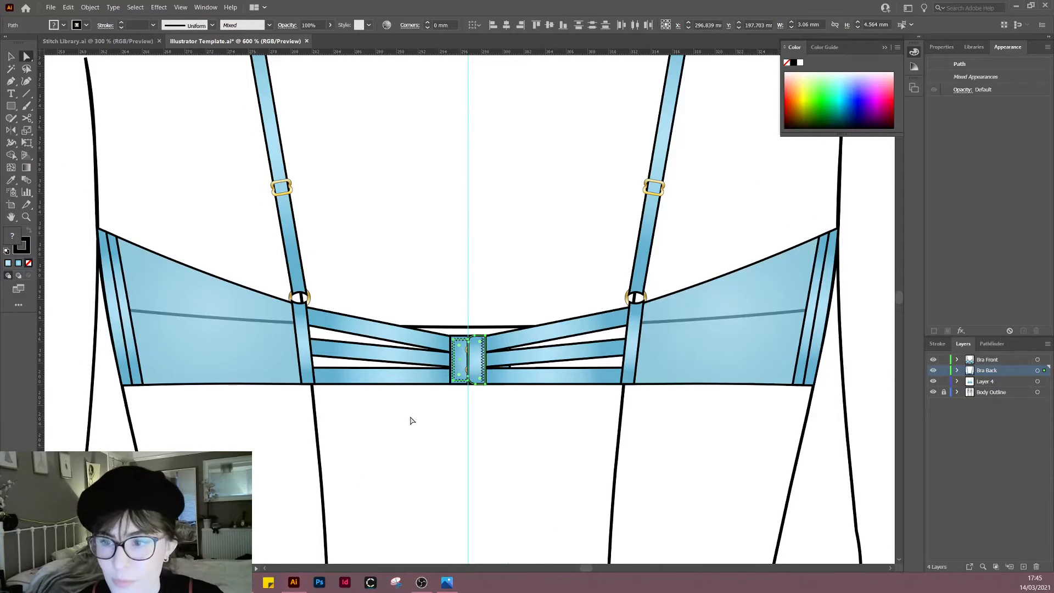
key("v")
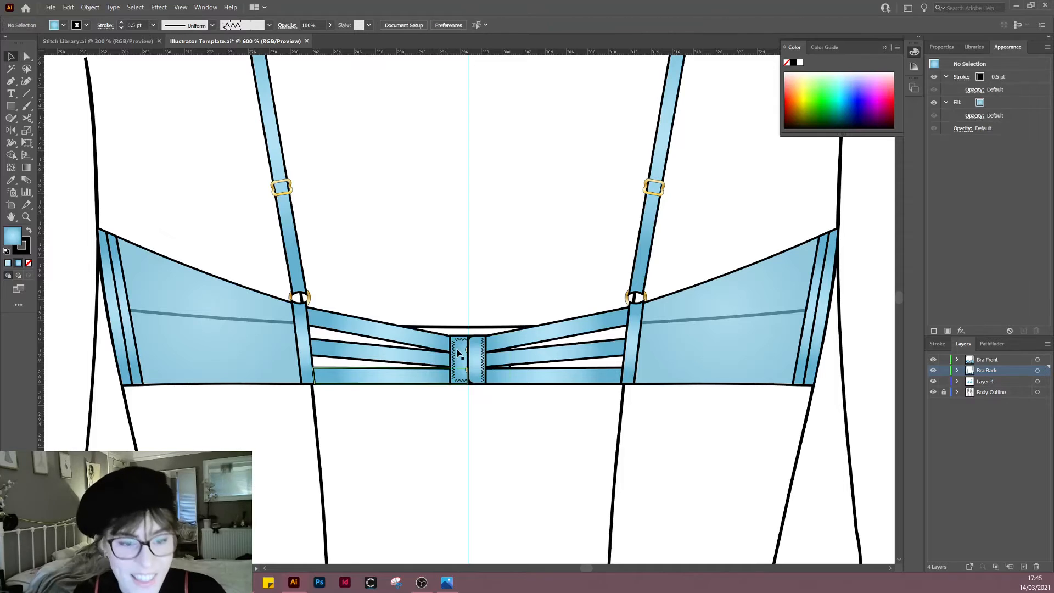
Step: Inside the closure group, copy the back wing's gradient onto the eye half, set its fill opacity to 100%, and leave the group
double_click(463, 373)
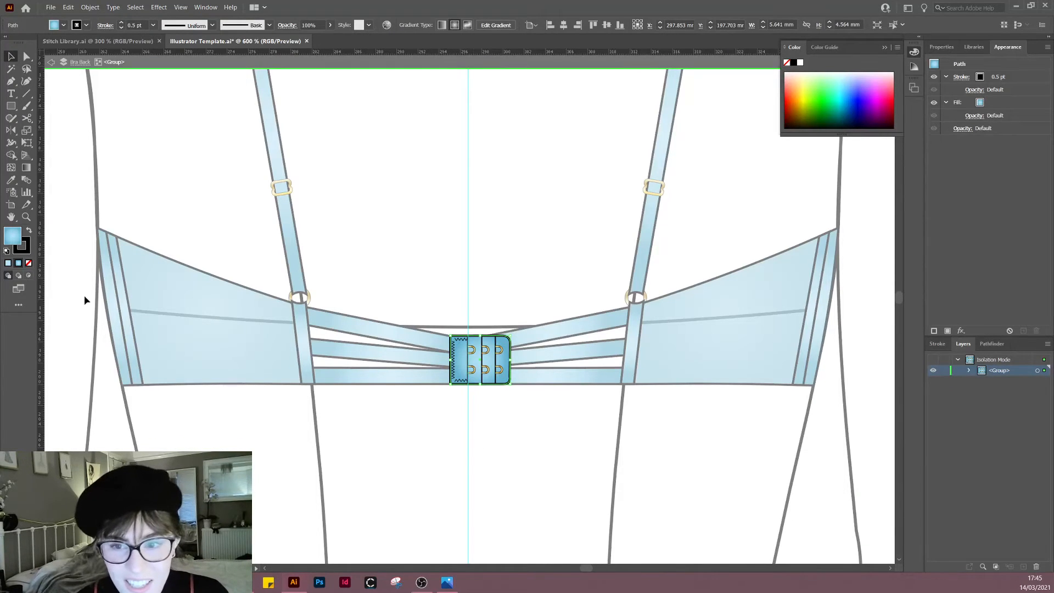
key("i")
left_click(283, 357)
left_click(967, 116)
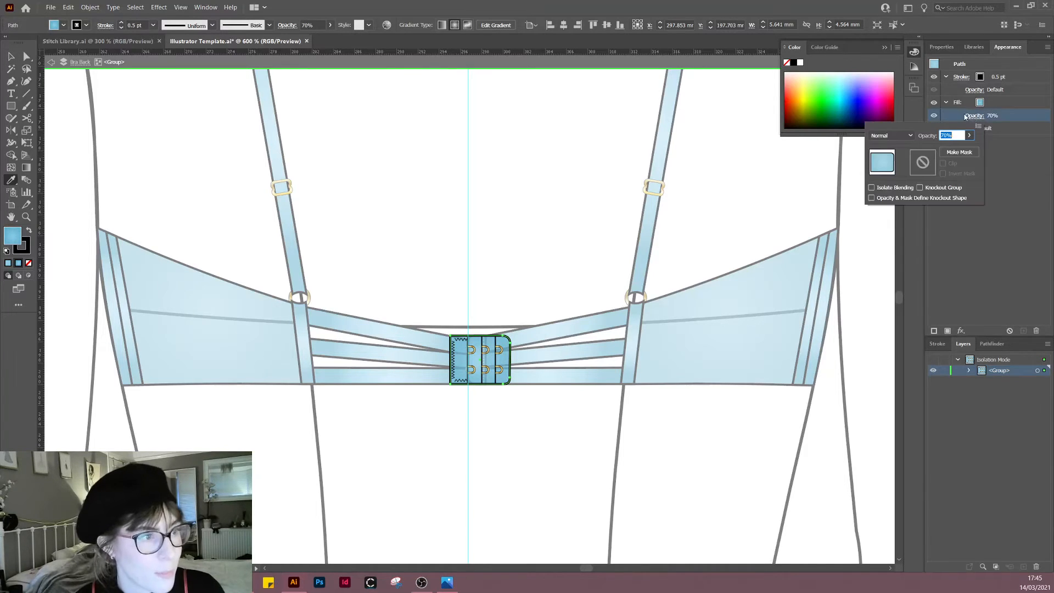
type("100")
key("Return")
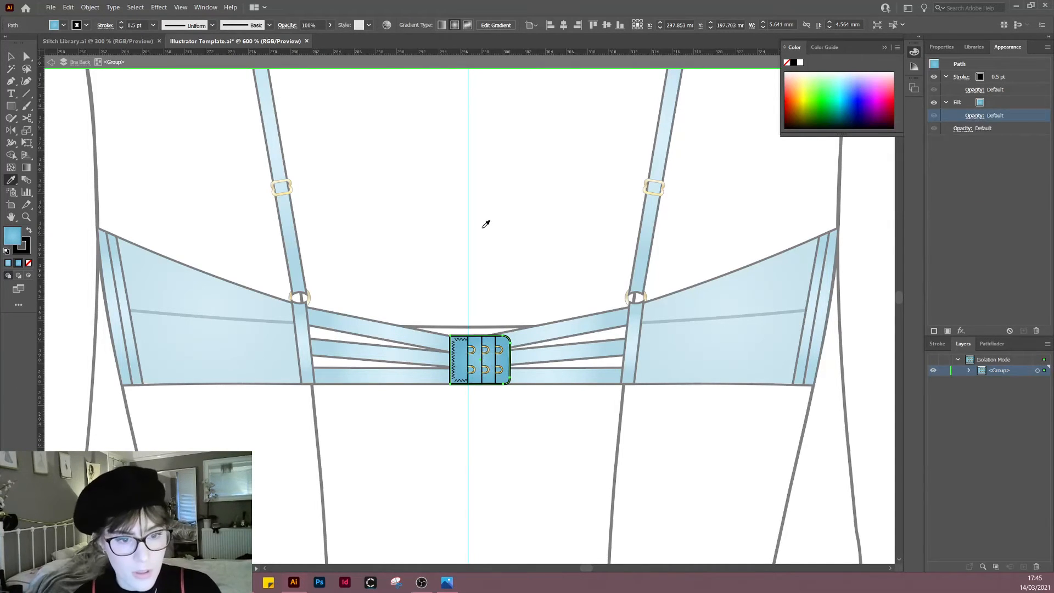
left_click(8, 55)
double_click(402, 214)
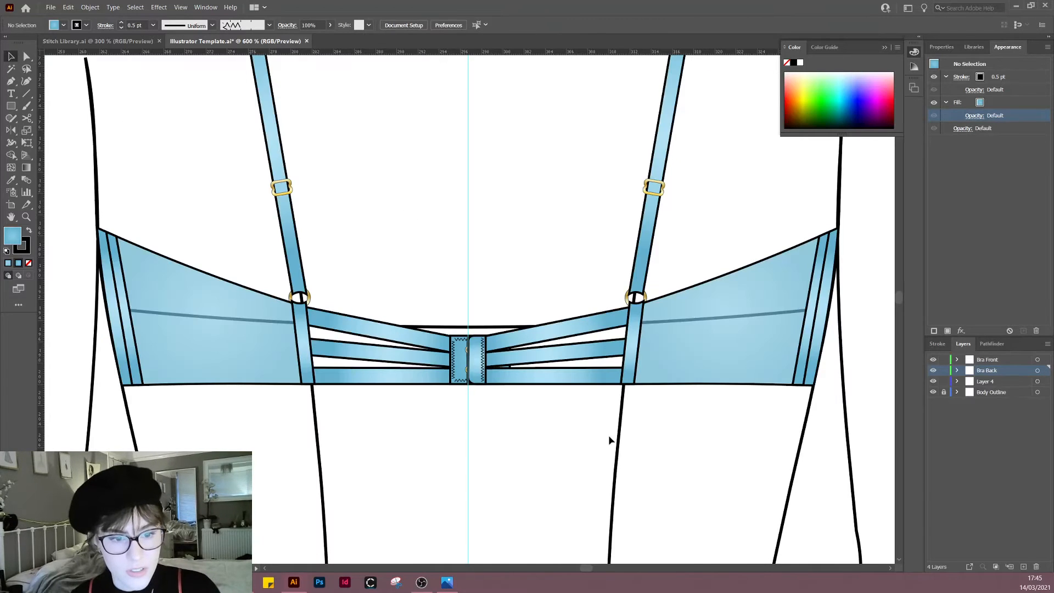
Step: Recolour the hook half of the centre-back closure with the blue gradient sampled from the bra back, and deselect it
key("a")
left_click(477, 361)
key("i")
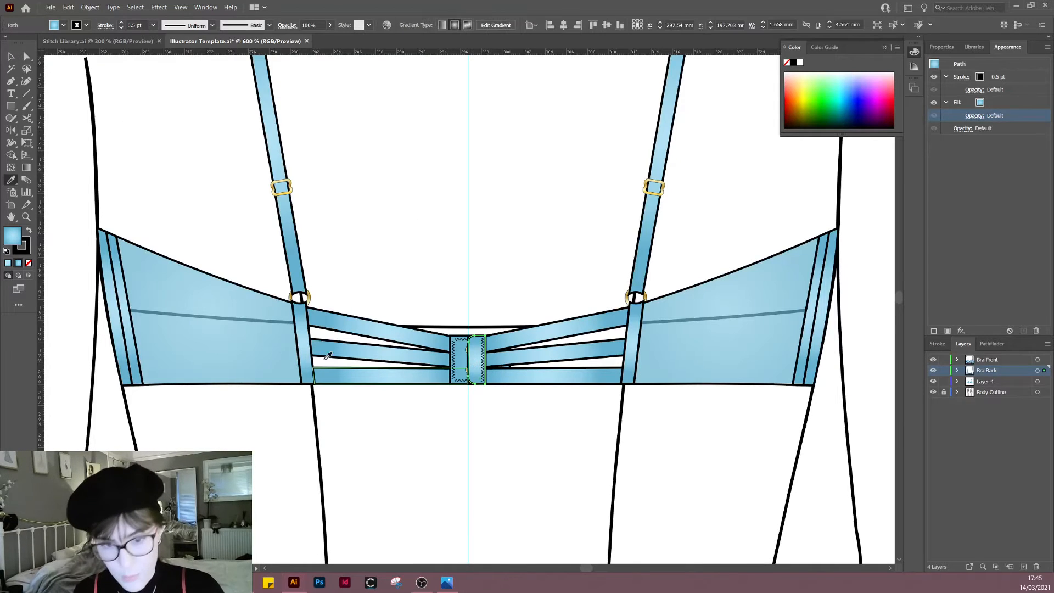
left_click(328, 357)
key("a")
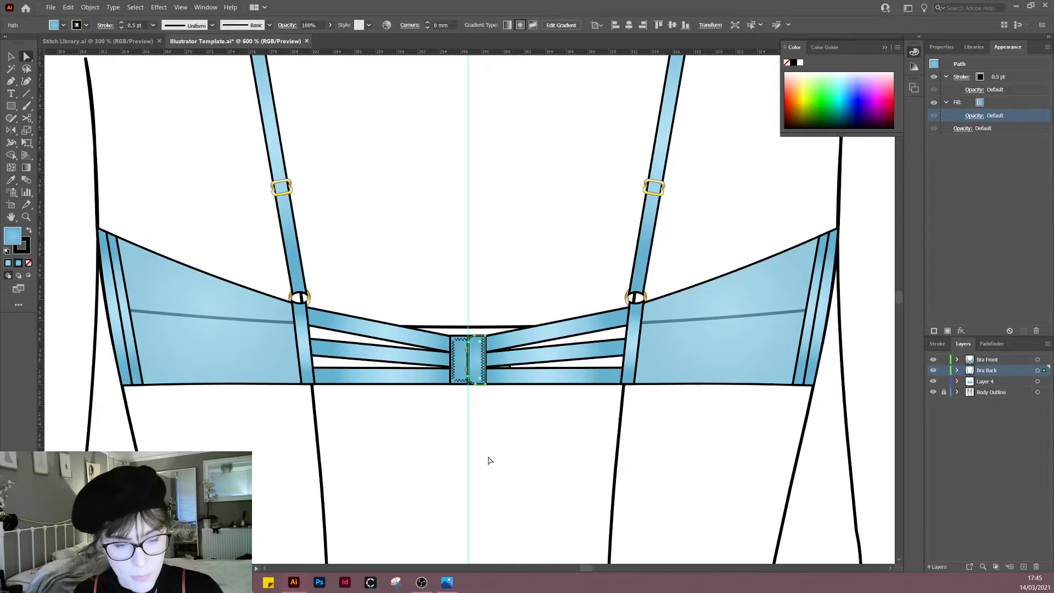
left_click(491, 460)
Step: Examine the shading of the whole bra back, including the straps, wings and centre closure
scroll(447, 440, "down", 3)
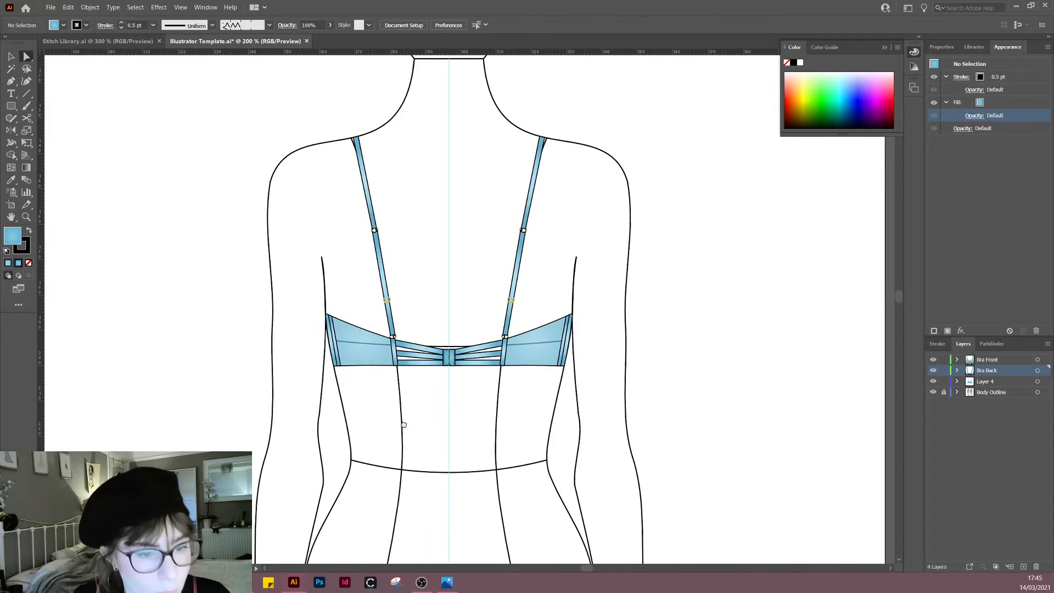
left_click_drag(405, 425, 565, 374)
left_click_drag(492, 381, 387, 415)
scroll(540, 396, "down", 1)
scroll(409, 383, "up", 3)
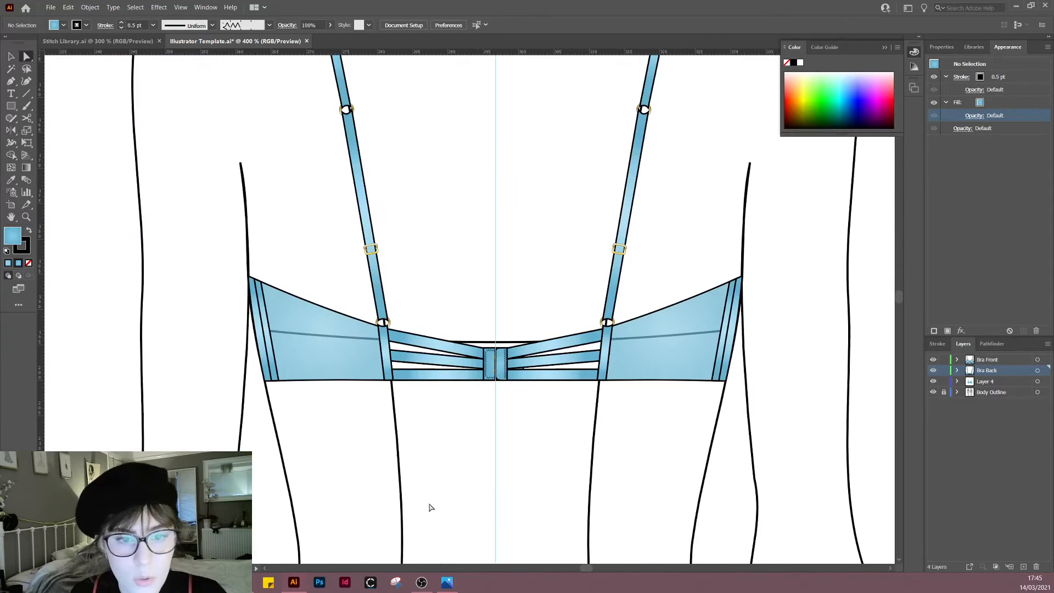
left_click_drag(480, 438, 432, 487)
key("b")
key("v")
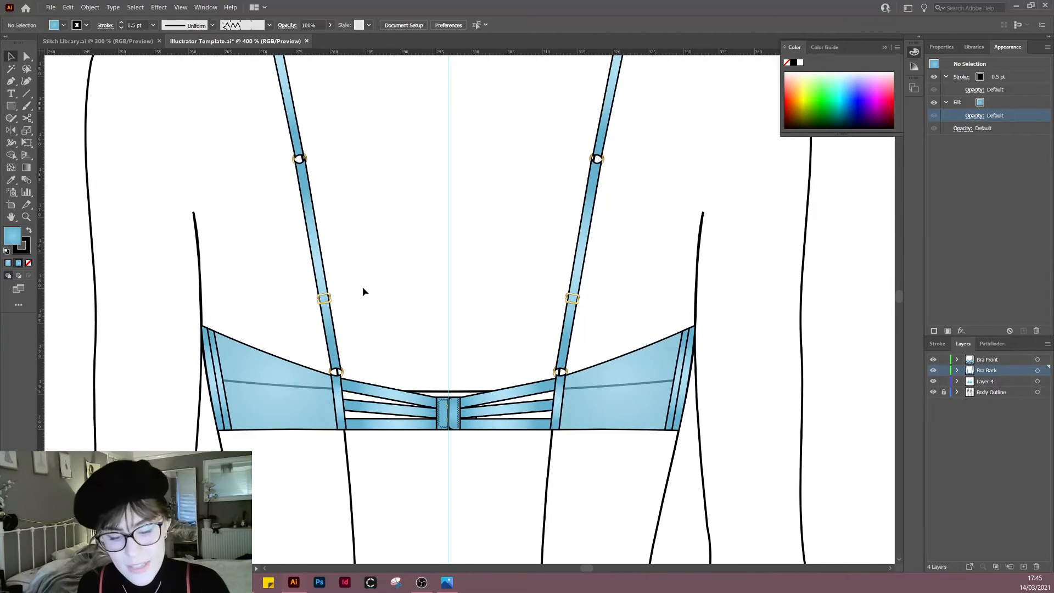
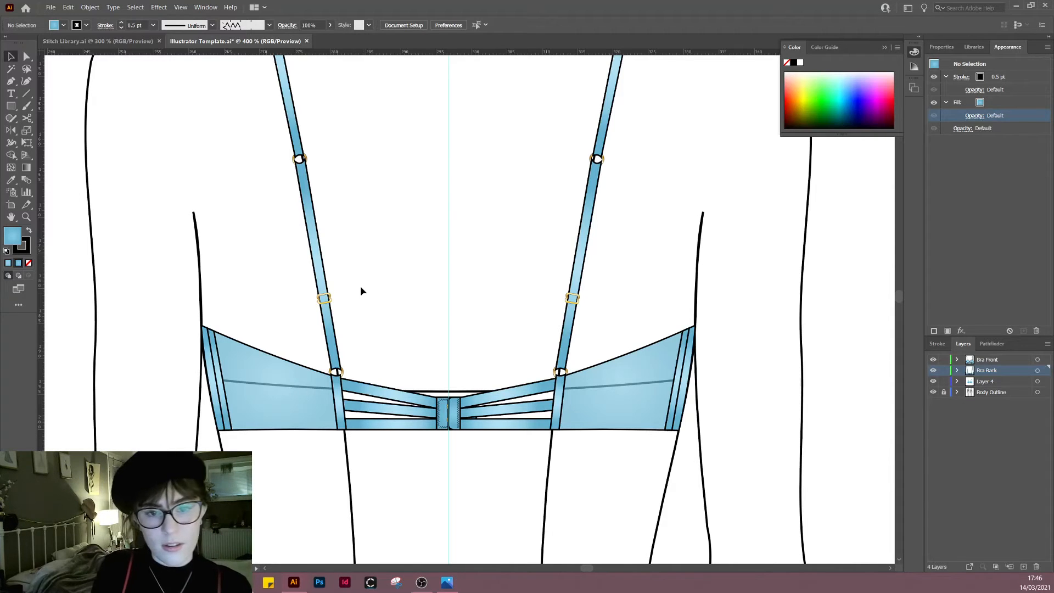
Step: Try to deepen the gradient start stop on the lower shoulder straps and centre-back straps by raising its saturation to 34%
left_click_drag(212, 178, 625, 197)
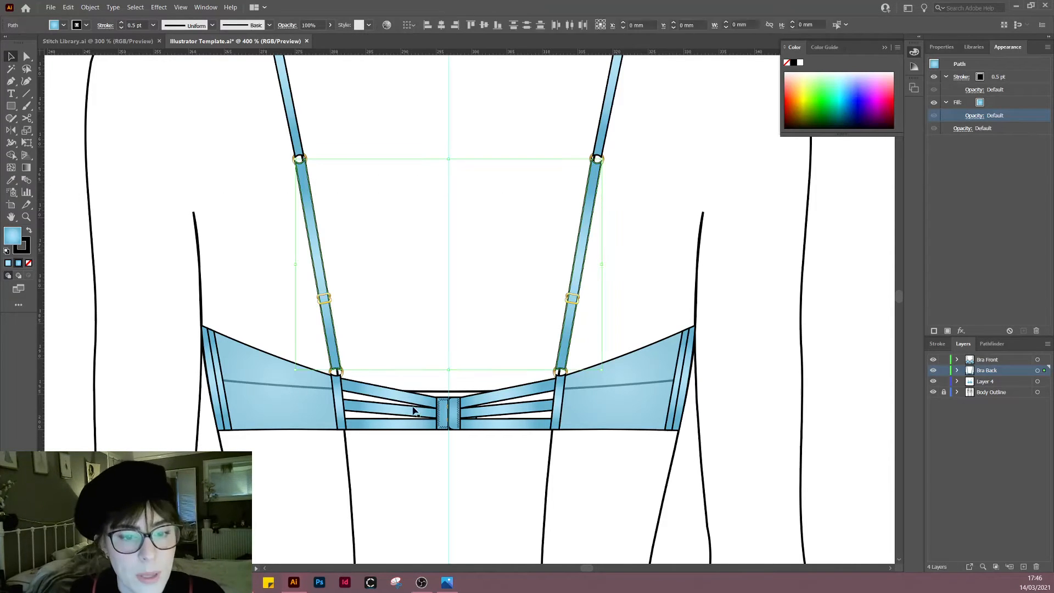
left_click_drag(403, 380, 417, 469)
left_click_drag(492, 357, 514, 513)
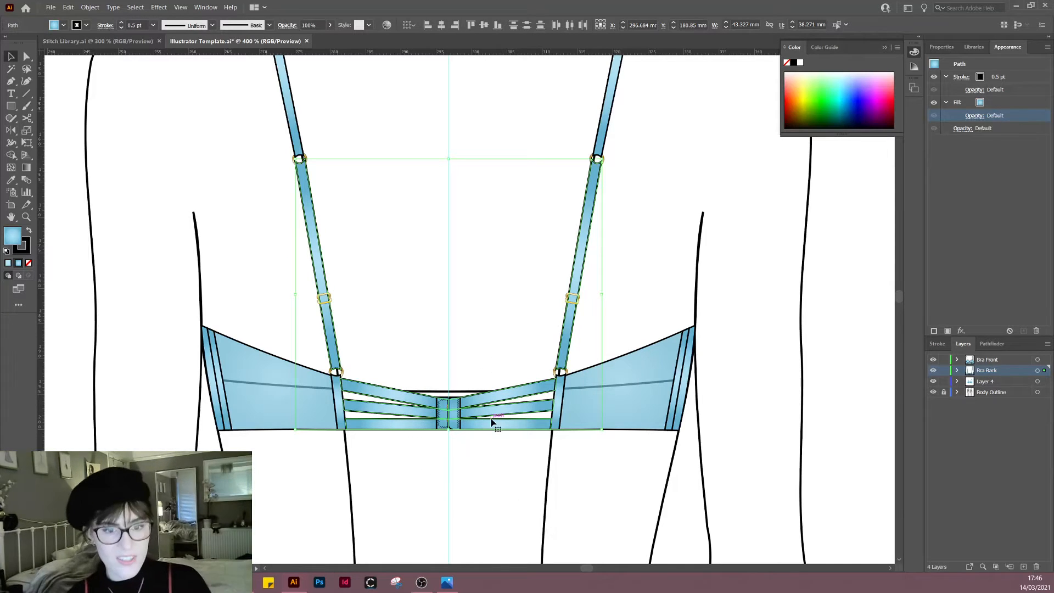
double_click(26, 168)
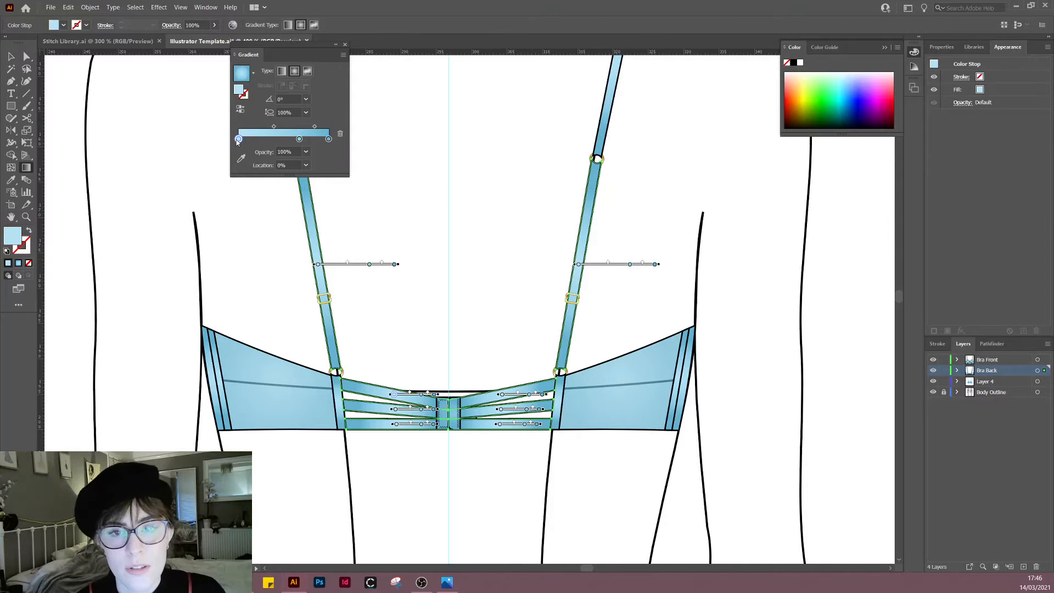
double_click(238, 139)
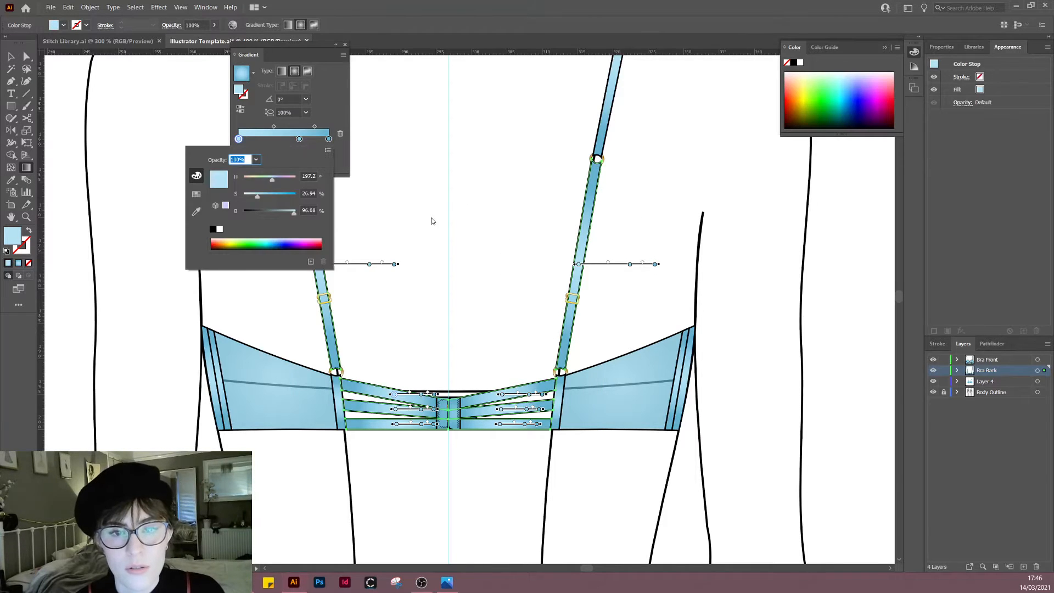
left_click(262, 196)
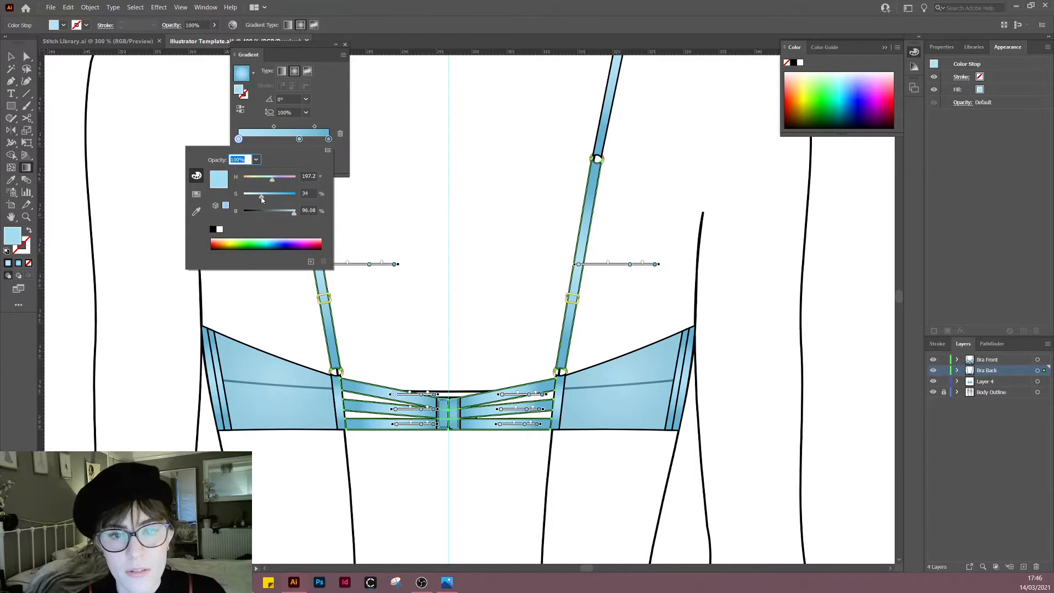
left_click(292, 213)
left_click(383, 244)
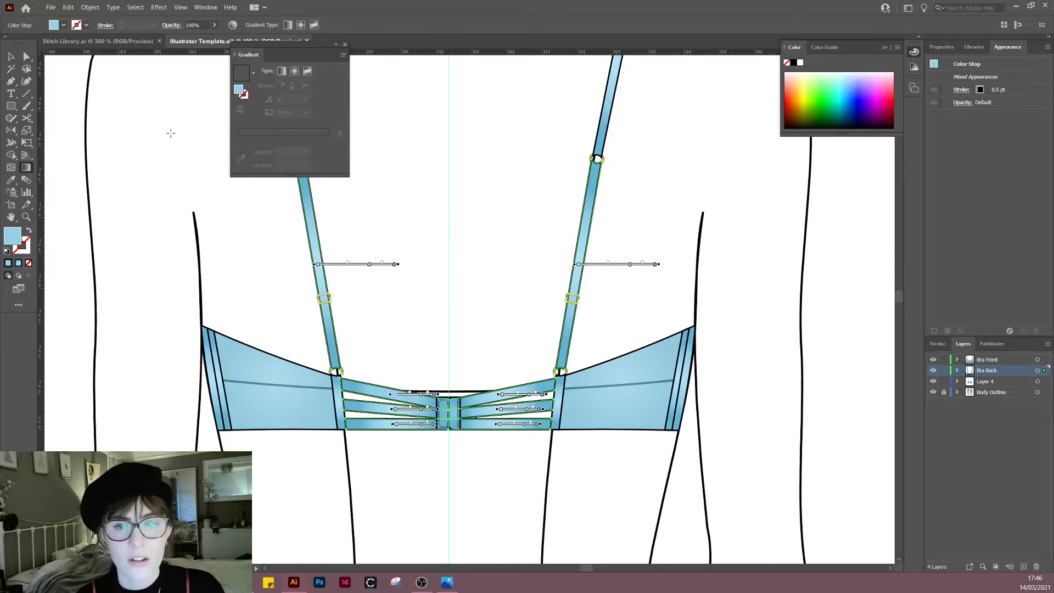
key("v")
left_click(162, 172)
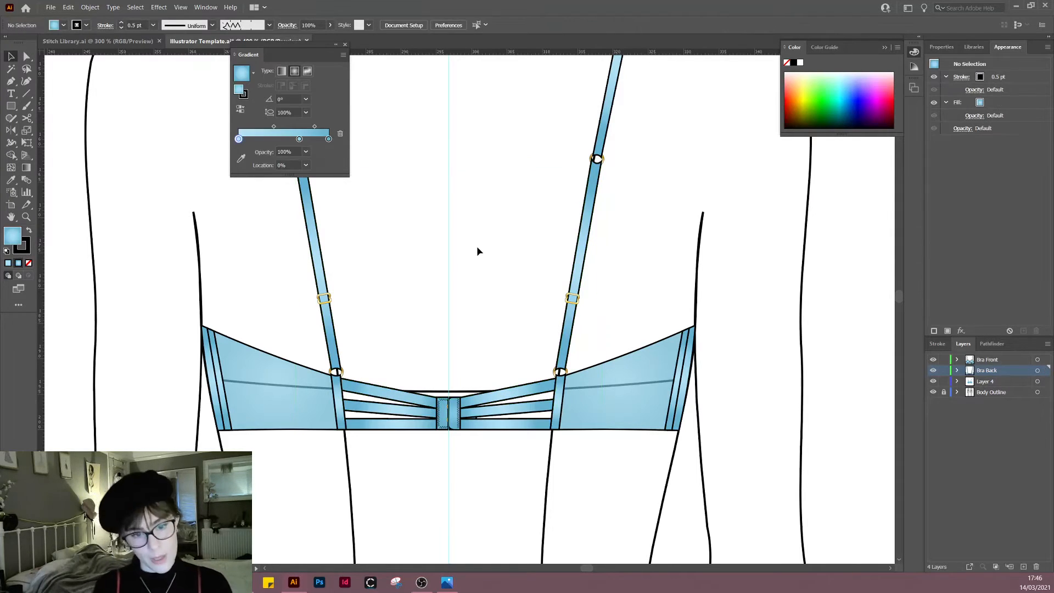
Step: Select both lower shoulder straps and all centre-back straps and give them one shared gradient sampled from the lower shoulder strap
left_click_drag(278, 246, 681, 261)
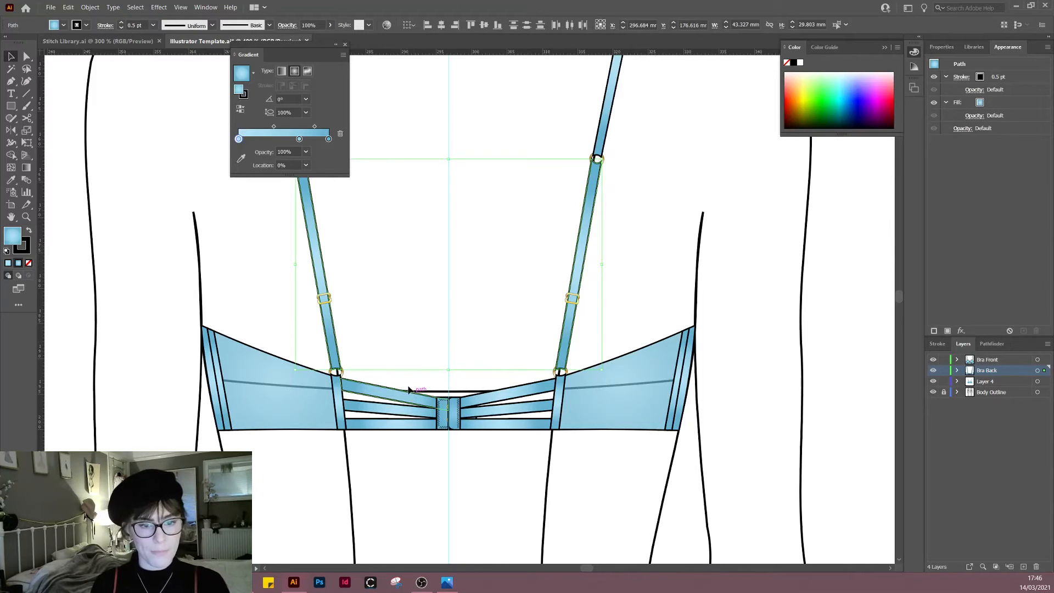
left_click_drag(397, 354, 494, 494)
left_click_drag(381, 336, 387, 467)
left_click_drag(481, 351, 522, 442)
left_click_drag(551, 228, 699, 253)
left_click_drag(278, 252, 341, 243)
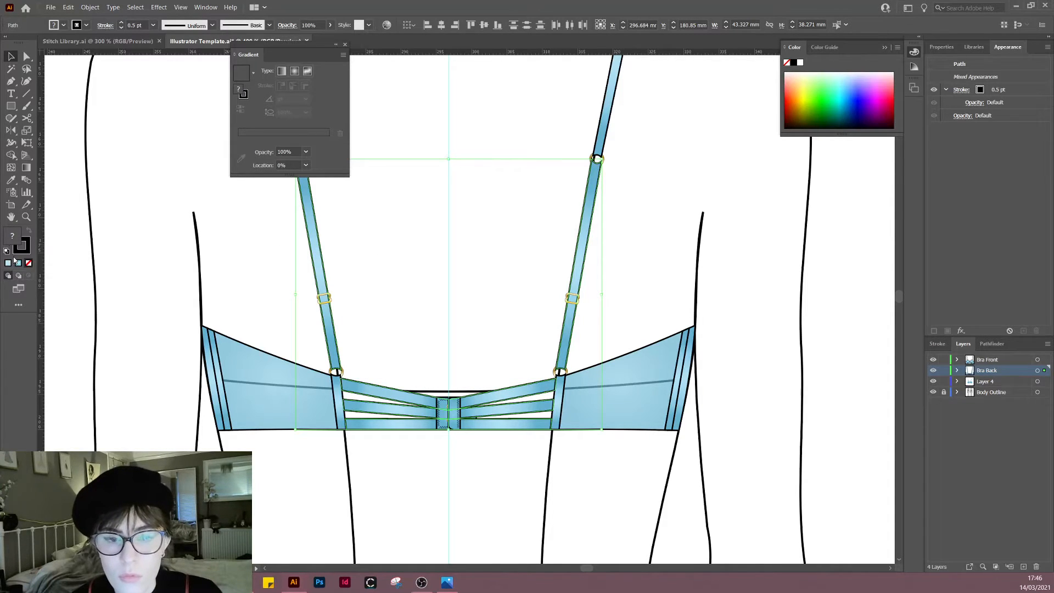
left_click(17, 265)
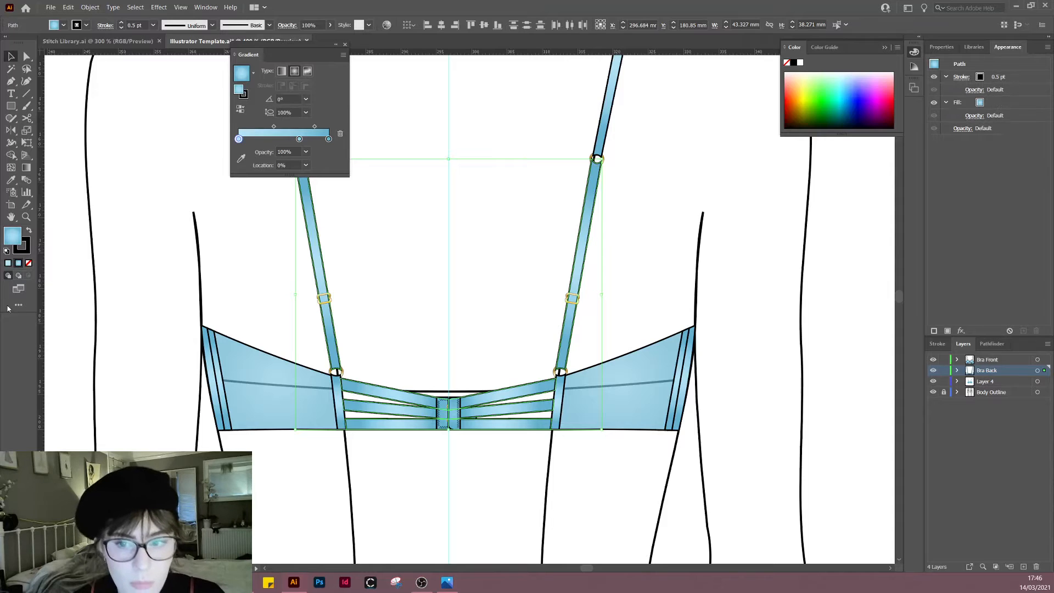
key("i")
left_click(325, 242)
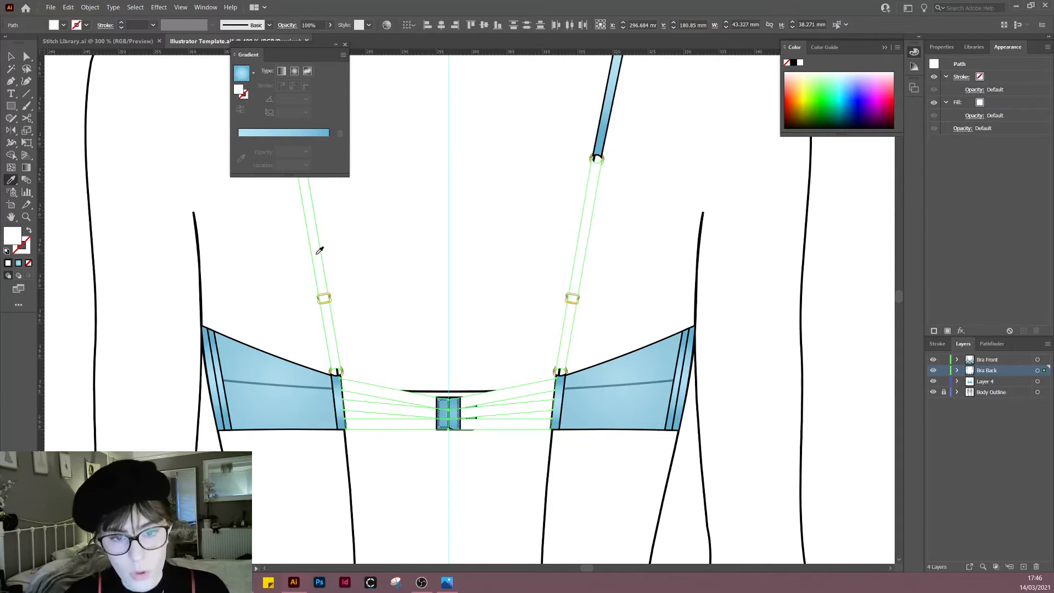
left_click(323, 250)
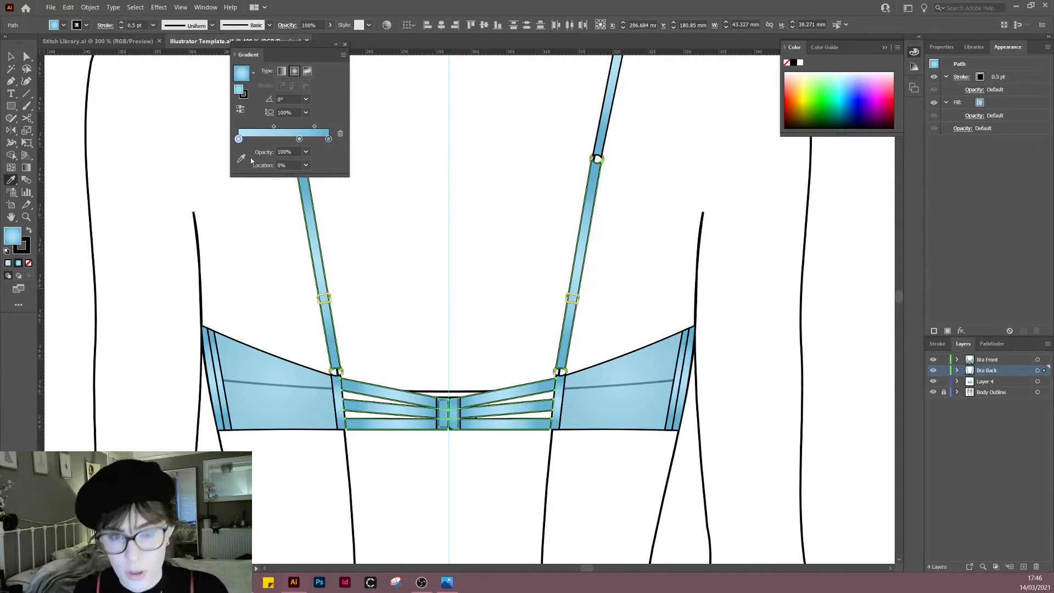
Step: Set the selected straps' gradient start stop to about 31% saturation and 91% brightness, deselect them, and close the gradient settings
double_click(239, 139)
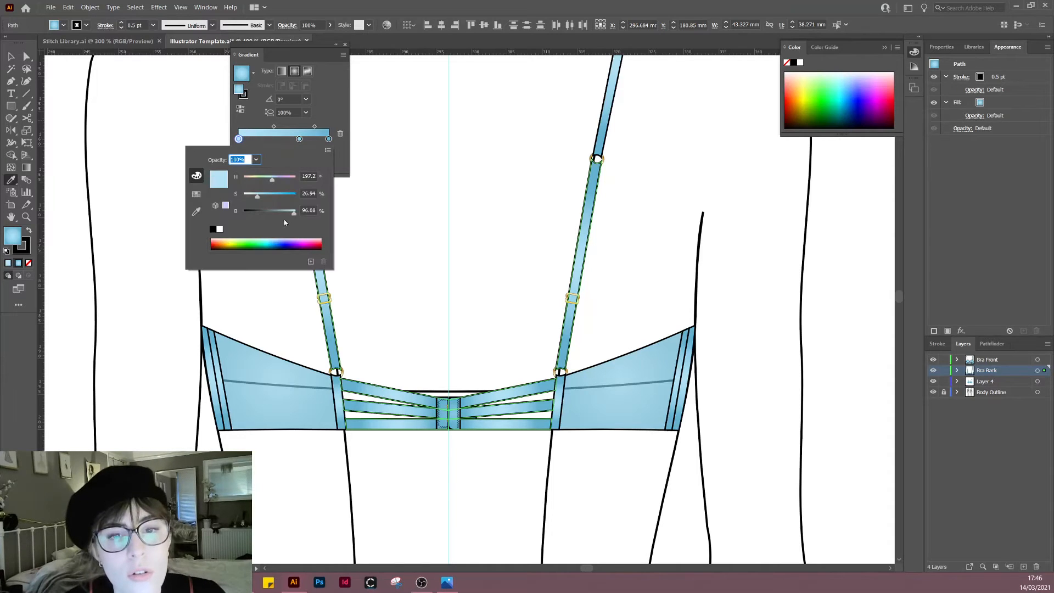
left_click_drag(293, 218, 289, 213)
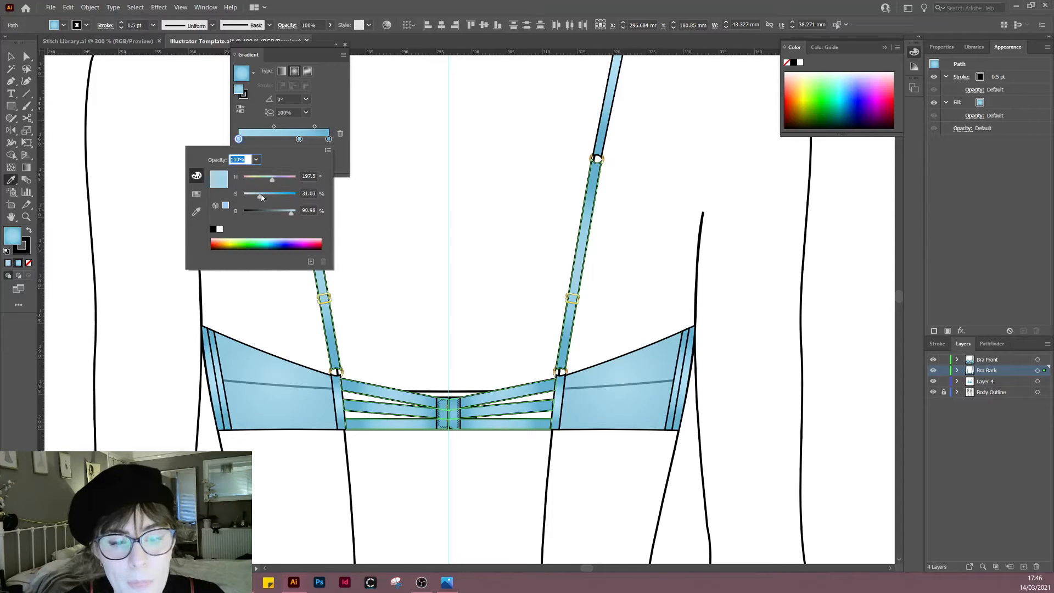
left_click(374, 202)
left_click(11, 57)
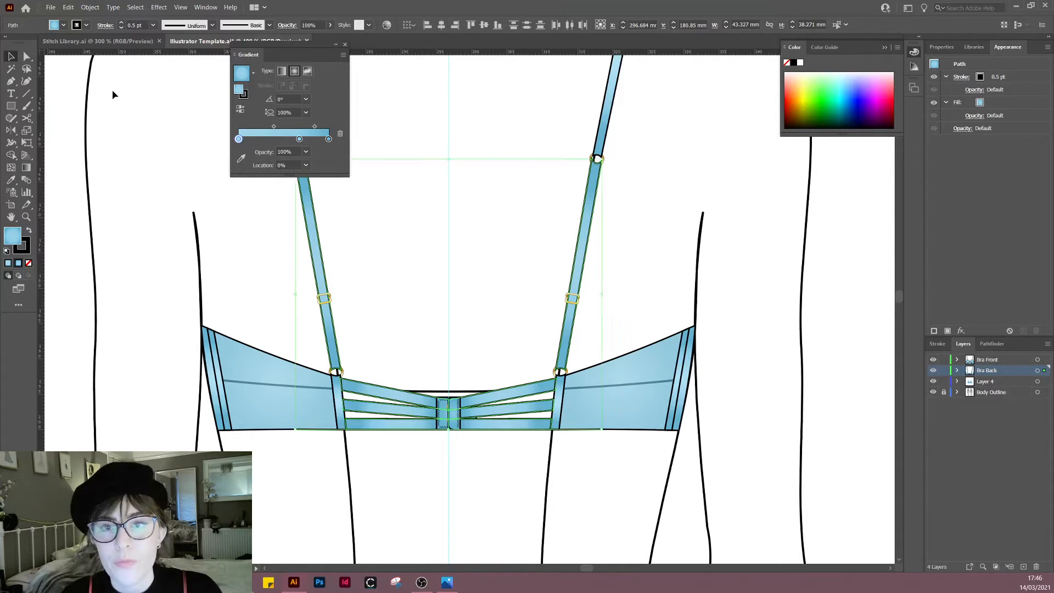
left_click(399, 216)
right_click(328, 56)
left_click(336, 63)
Step: Compare the shading of the bra's back view with the front view and the reference photo
scroll(479, 266, "down", 2)
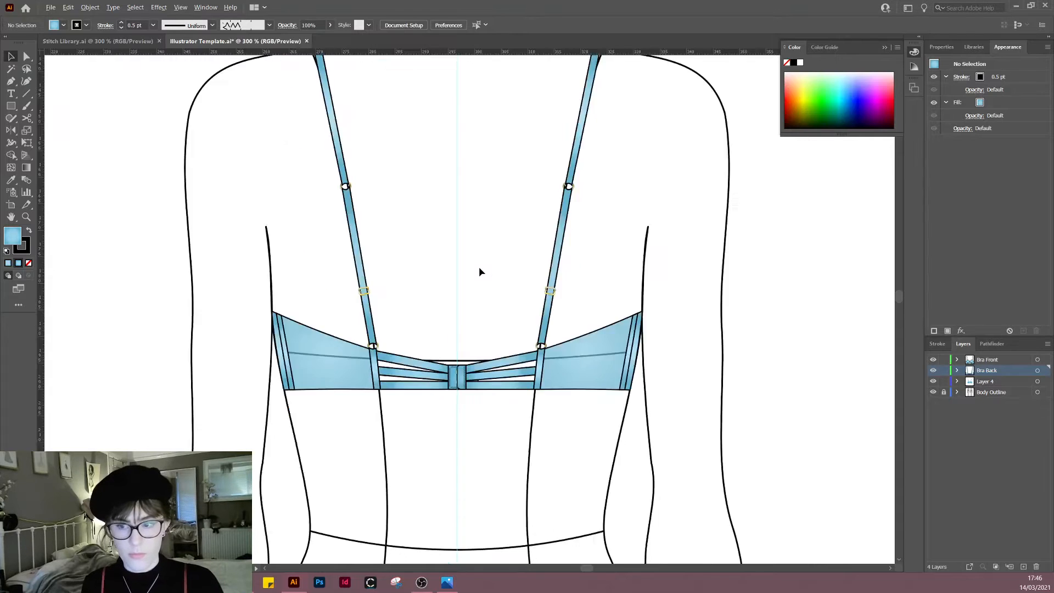
mouse_move(476, 255)
left_mouse_down()
mouse_move(442, 279)
mouse_move(488, 249)
left_mouse_up()
left_click_drag(457, 362, 508, 372)
scroll(436, 299, "down", 1)
left_click_drag(436, 299, 606, 298)
left_click_drag(480, 331, 633, 315)
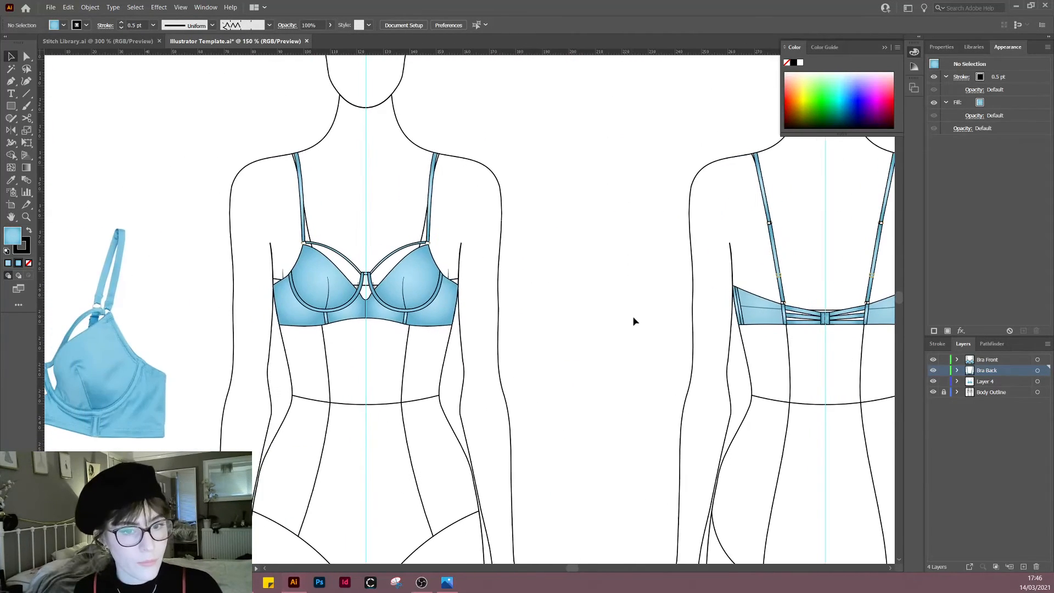
left_click_drag(516, 357, 544, 361)
left_click_drag(507, 403, 533, 411)
left_click_drag(367, 316, 334, 311)
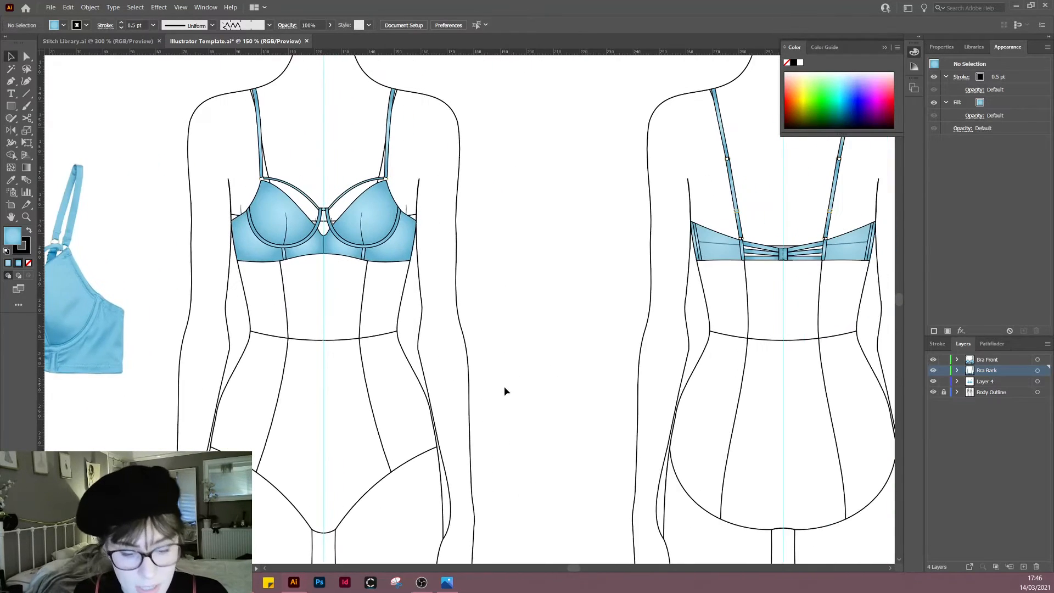
left_click_drag(506, 391, 478, 379)
left_click_drag(427, 341, 440, 353)
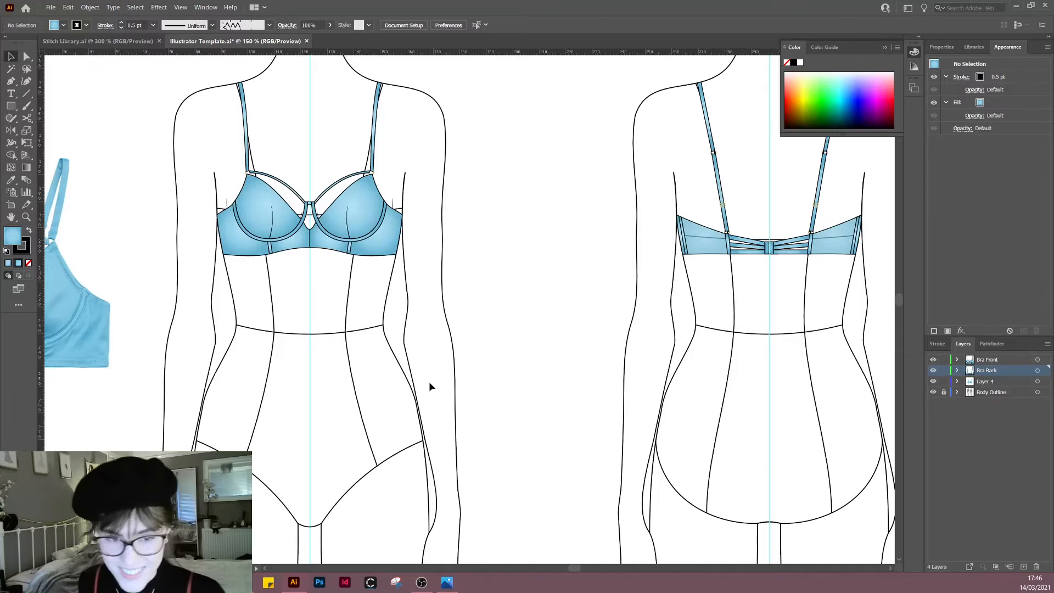
Step: Switch to the Stitch Library document and examine its stitch types and hardware pieces
left_click(110, 42)
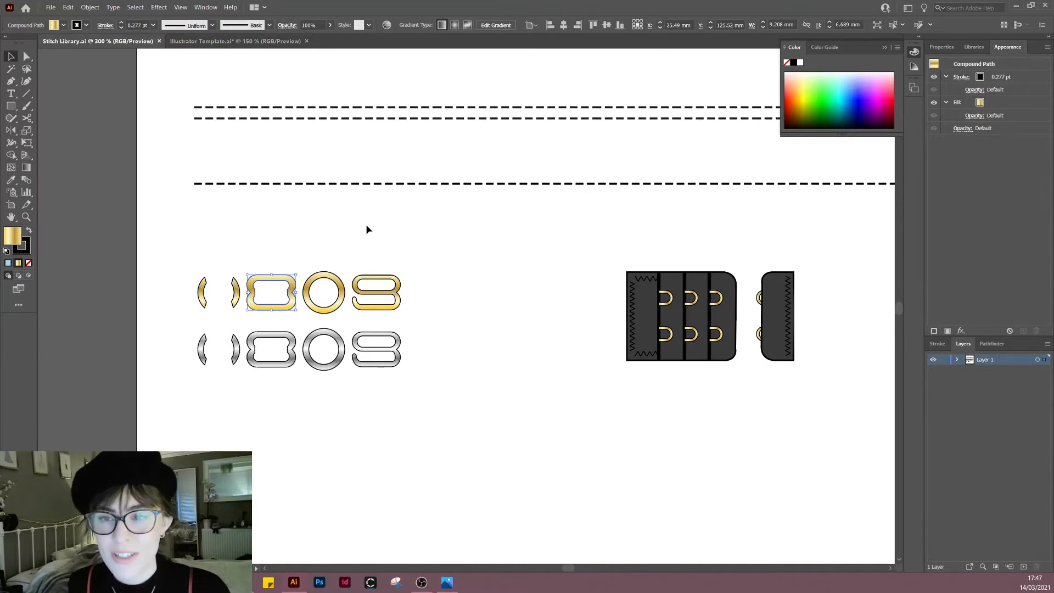
scroll(417, 260, "down", 5)
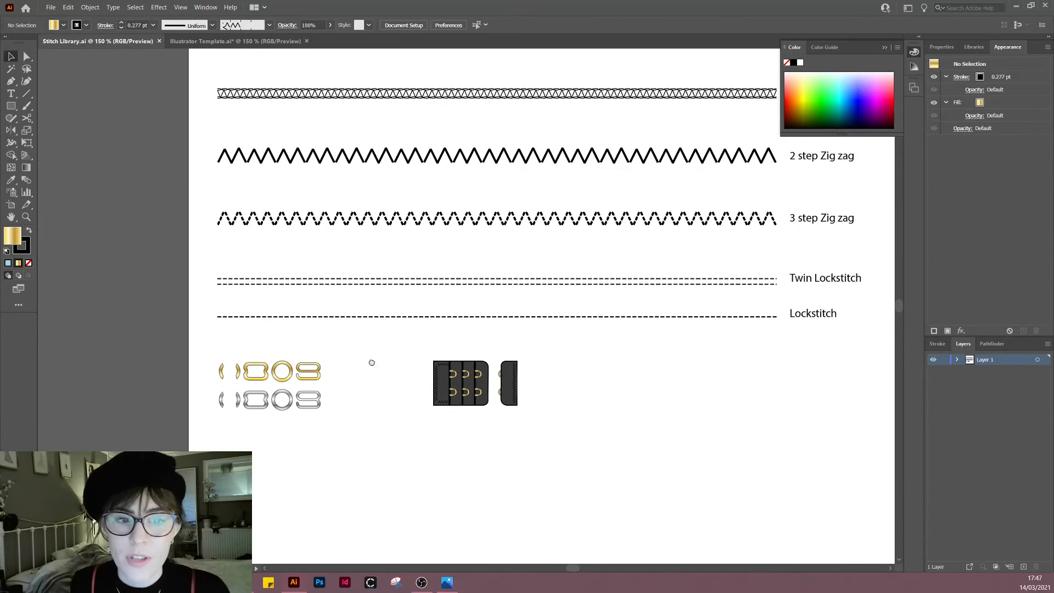
scroll(328, 389, "down", 2)
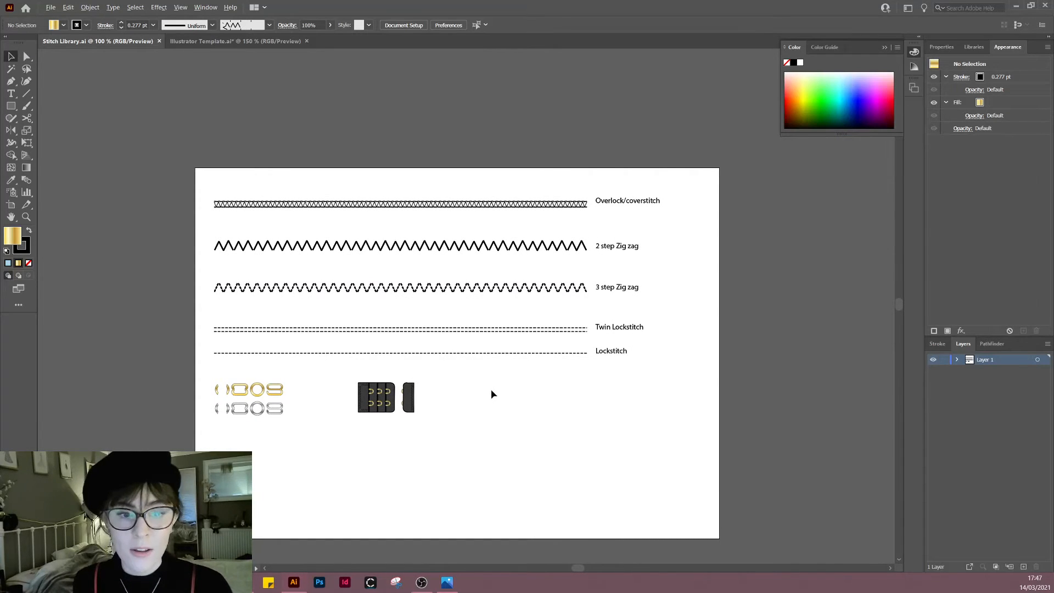
scroll(491, 394, "up", 2)
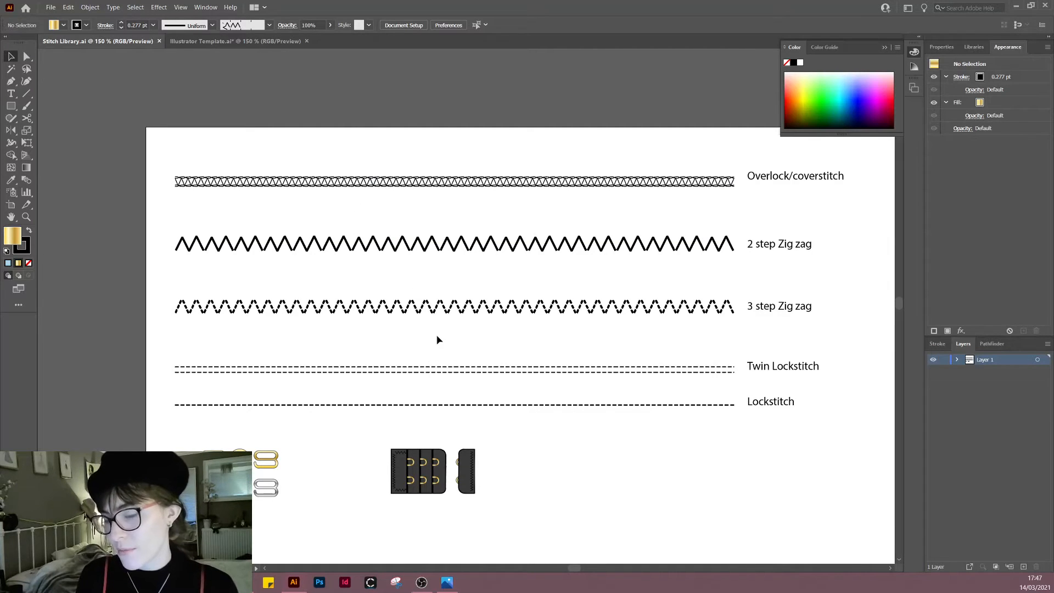
left_click_drag(190, 478, 574, 523)
left_click(345, 485)
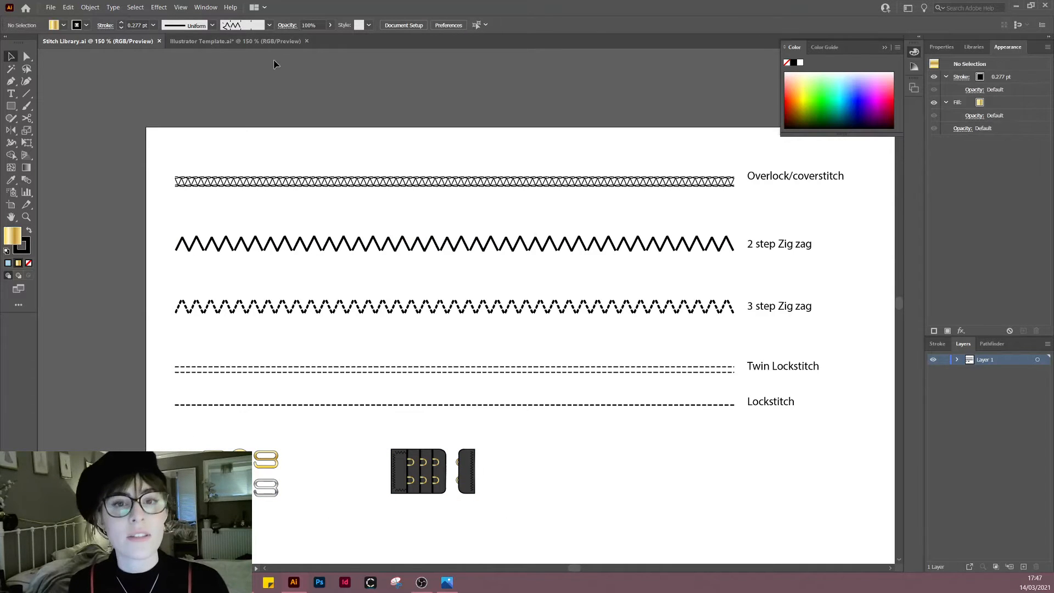
Step: Return to the bra drawing and examine the stitching along the hem and seams in the reference photo
left_click(196, 41)
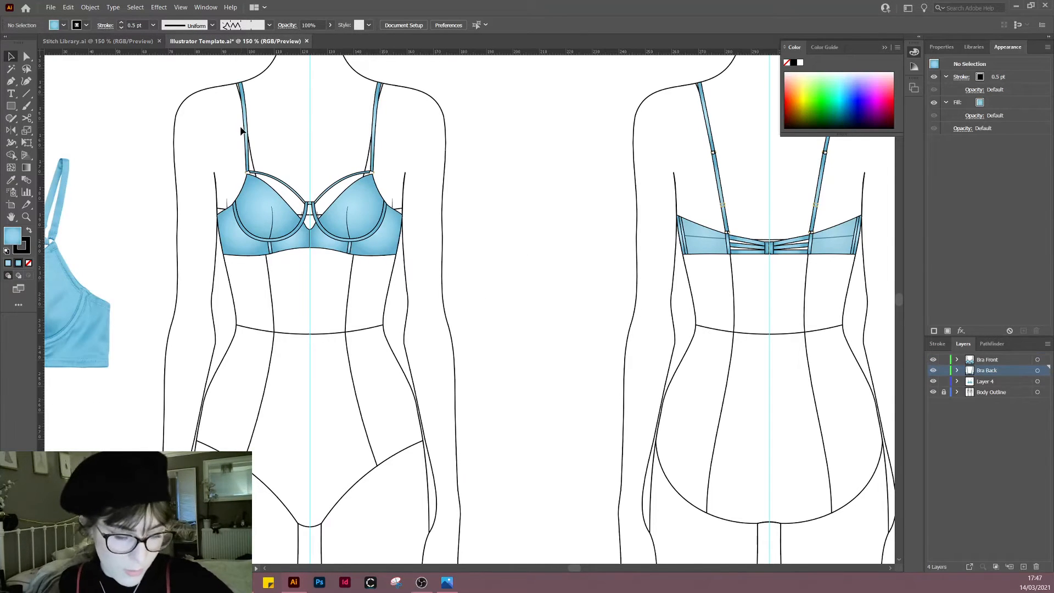
left_click_drag(229, 354, 598, 307)
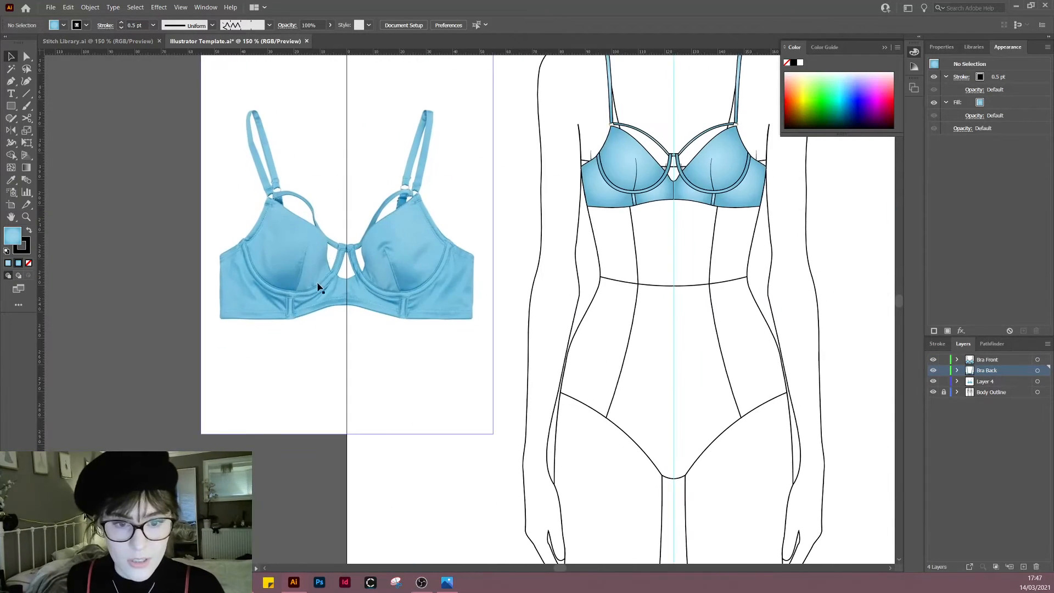
scroll(309, 312, "up", 1)
left_click_drag(365, 380, 384, 399)
scroll(332, 379, "up", 1)
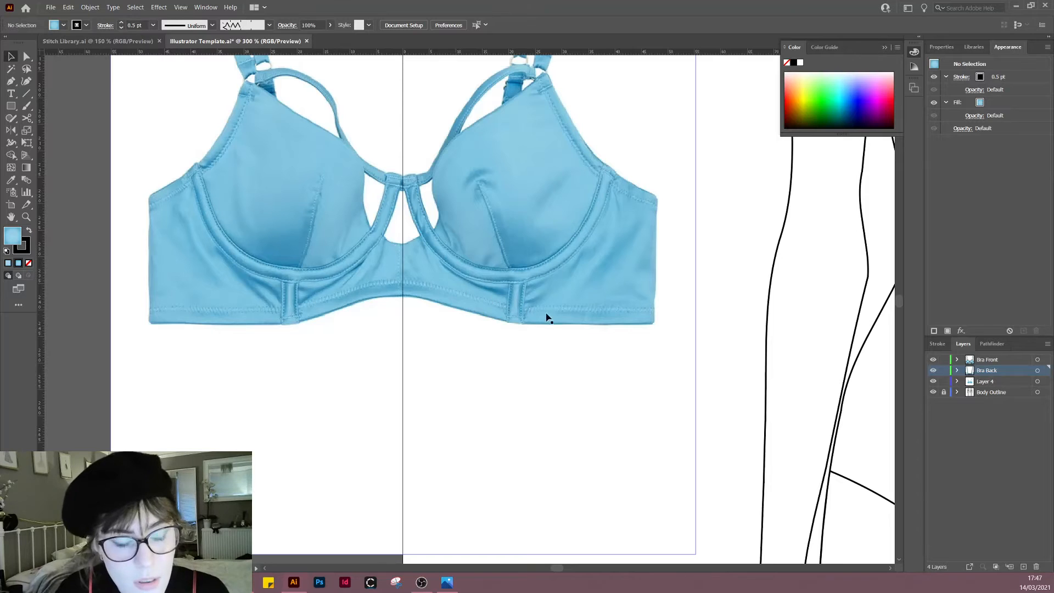
scroll(595, 192, "up", 1)
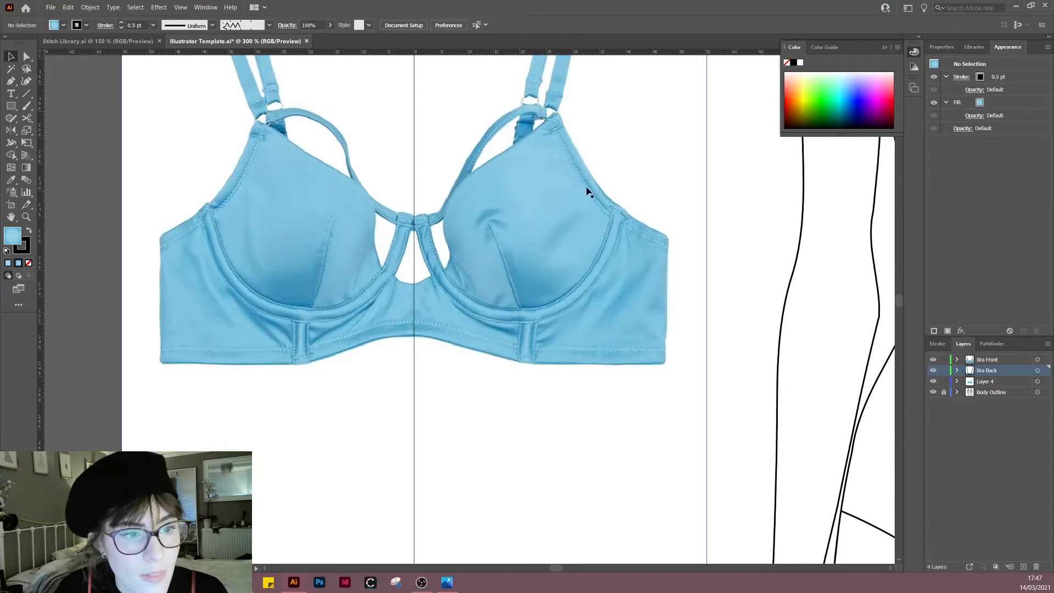
scroll(677, 193, "down", 1)
scroll(499, 242, "right", 3)
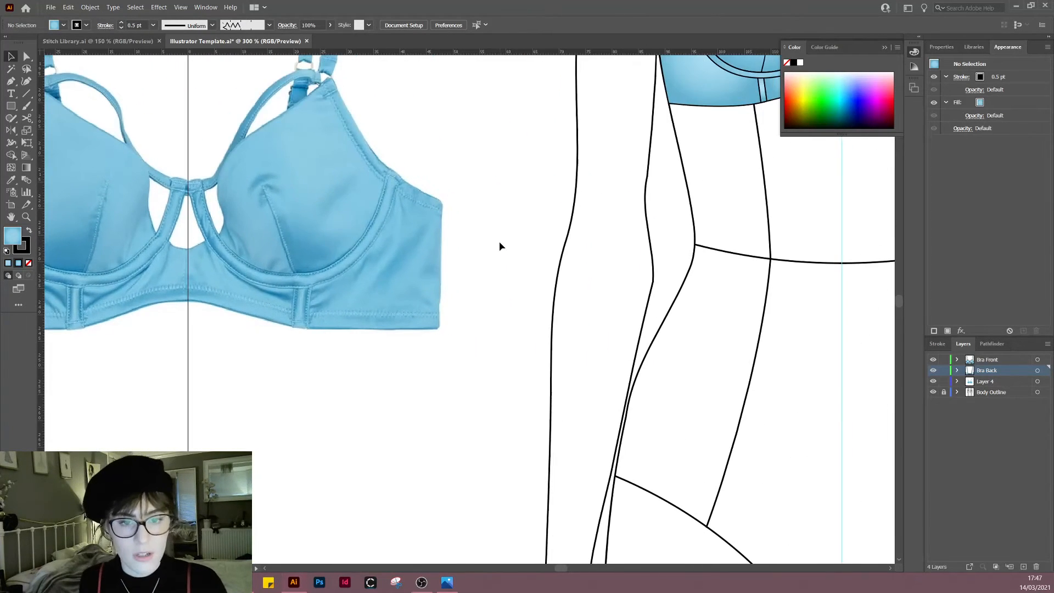
scroll(537, 236, "down", 2, "alt")
scroll(537, 235, "up", 1, "alt")
Step: Copy the 2 step Zig zag line from the stitch library and paste it into the bra drawing below the front bra
key("ctrl+Tab")
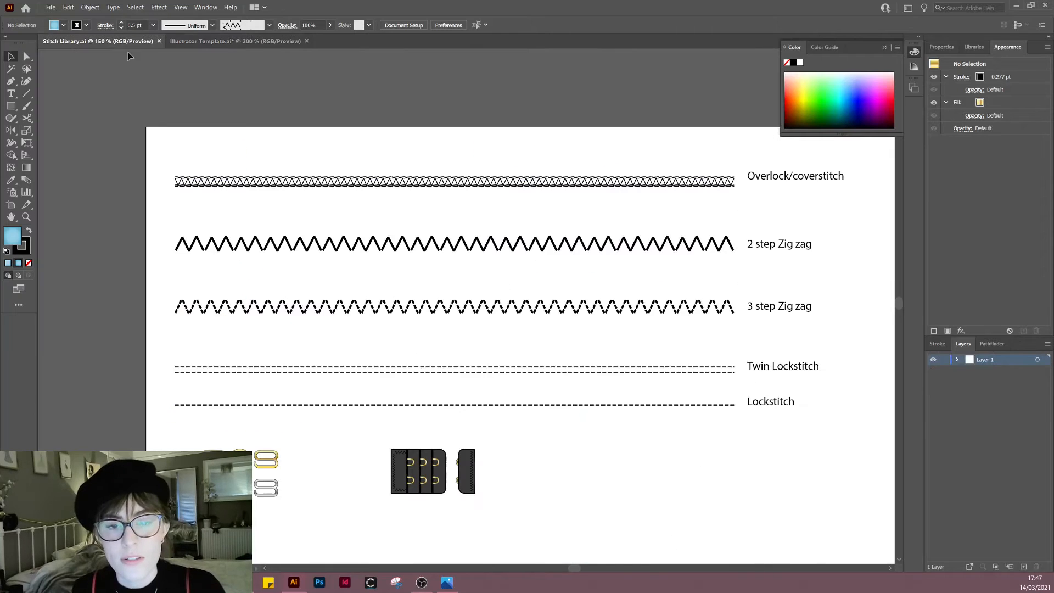
left_click(663, 261)
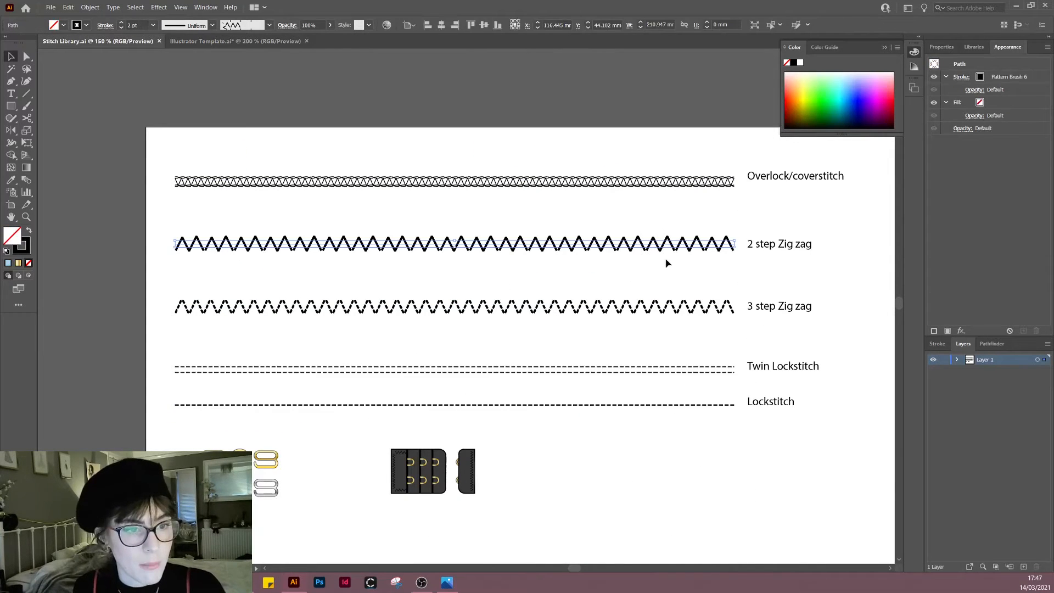
left_click(259, 42)
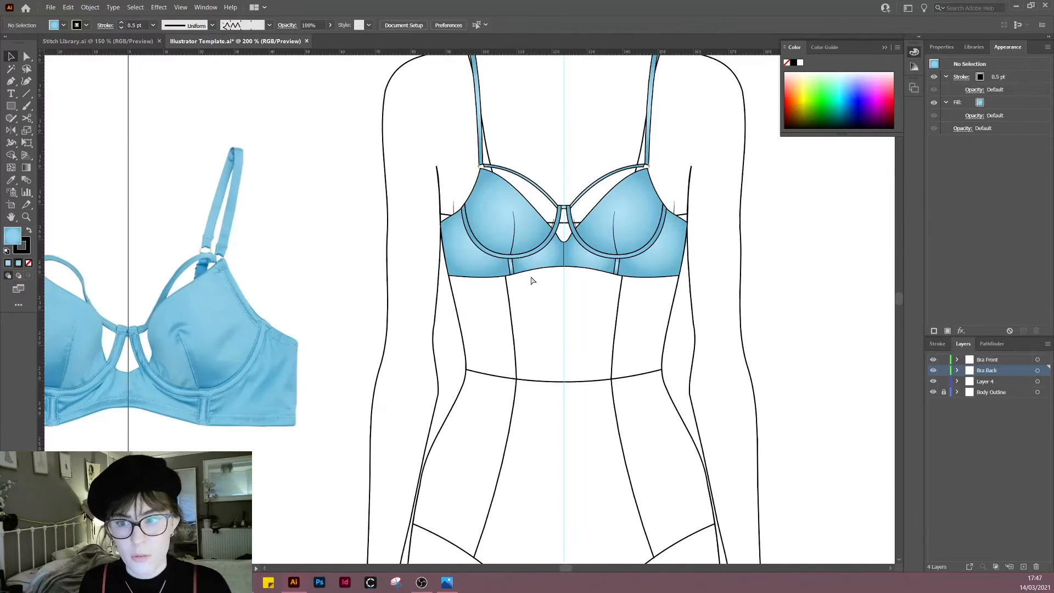
key("ctrl+v")
left_click_drag(487, 313, 580, 332)
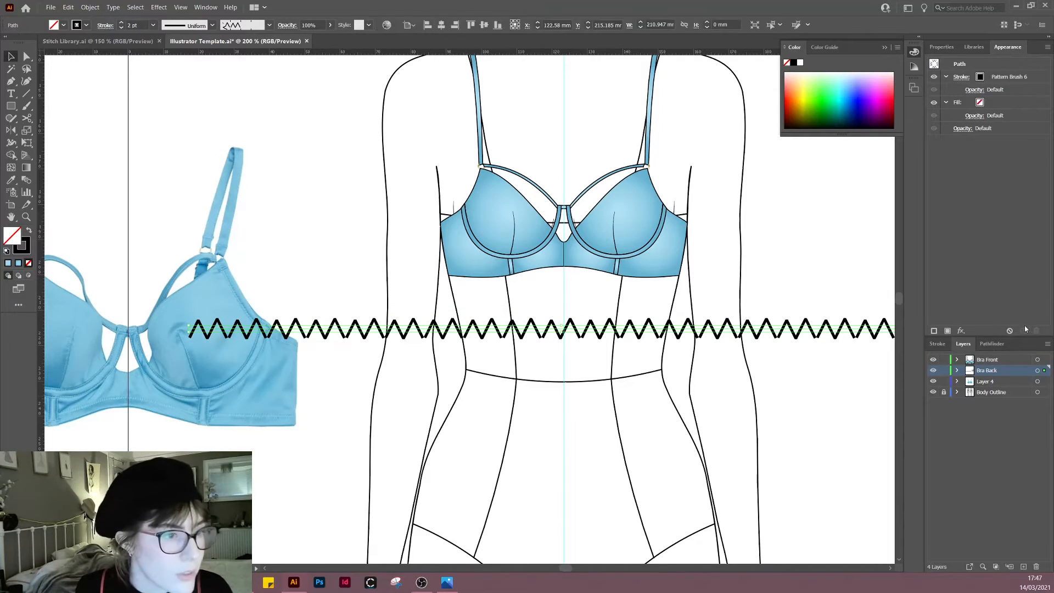
Step: Try stroke weights of 0.75 pt and 0.5 pt on the pasted zig zag line
left_click(940, 345)
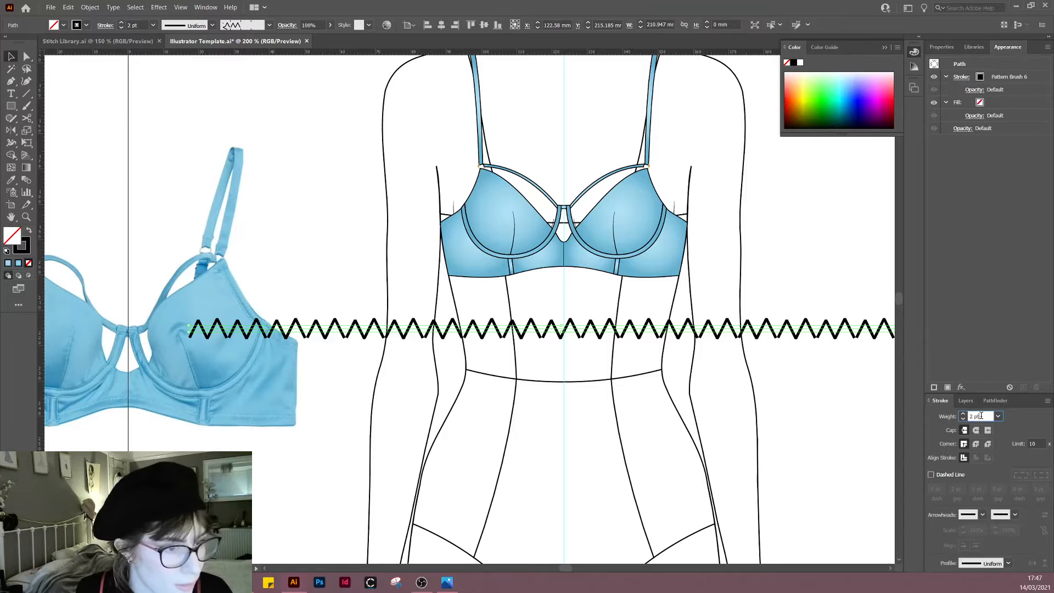
type("0.75")
key("Return")
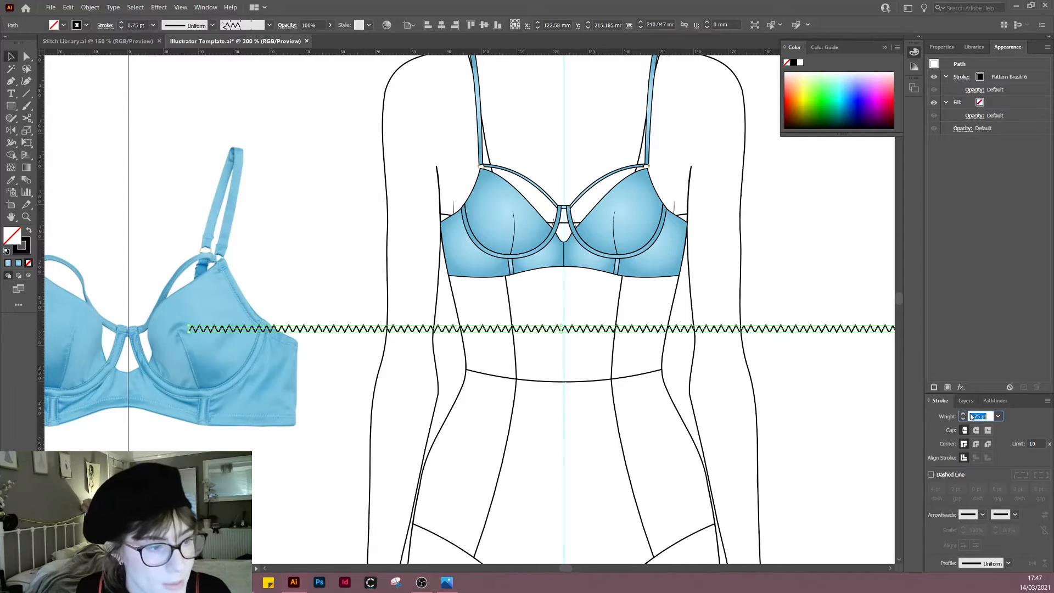
type("0.5")
key("Return")
left_click(498, 338)
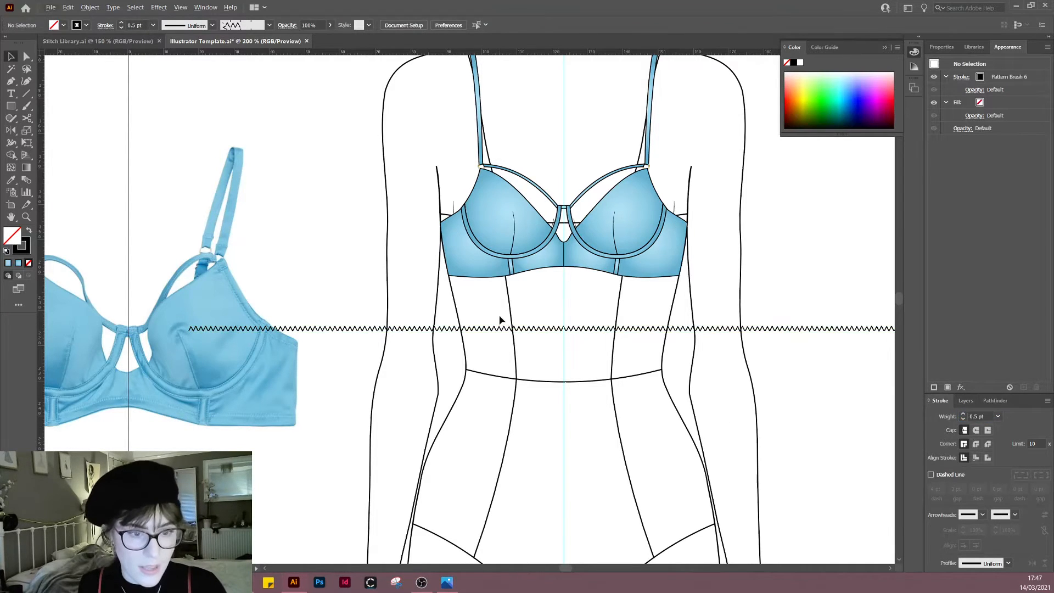
Step: Set the pasted zig zag line's stroke weight to 0.25 pt
left_click(502, 329)
double_click(979, 417)
type("0.25")
key("Return")
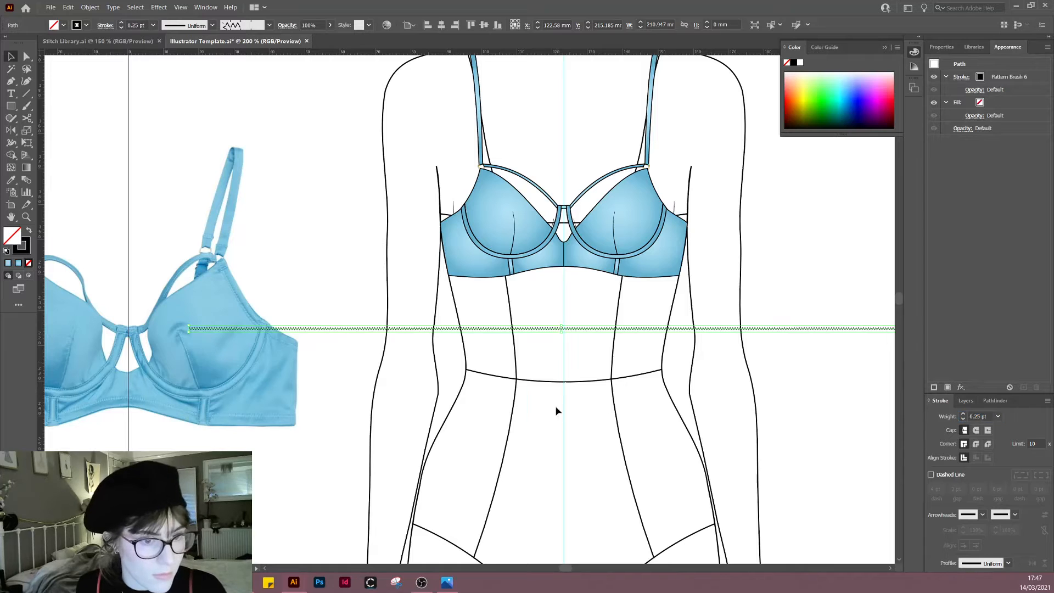
Step: Set the zig zag pattern brush's colorization method to Tints and Shades and leave the line deselected
scroll(508, 291, "up", 3)
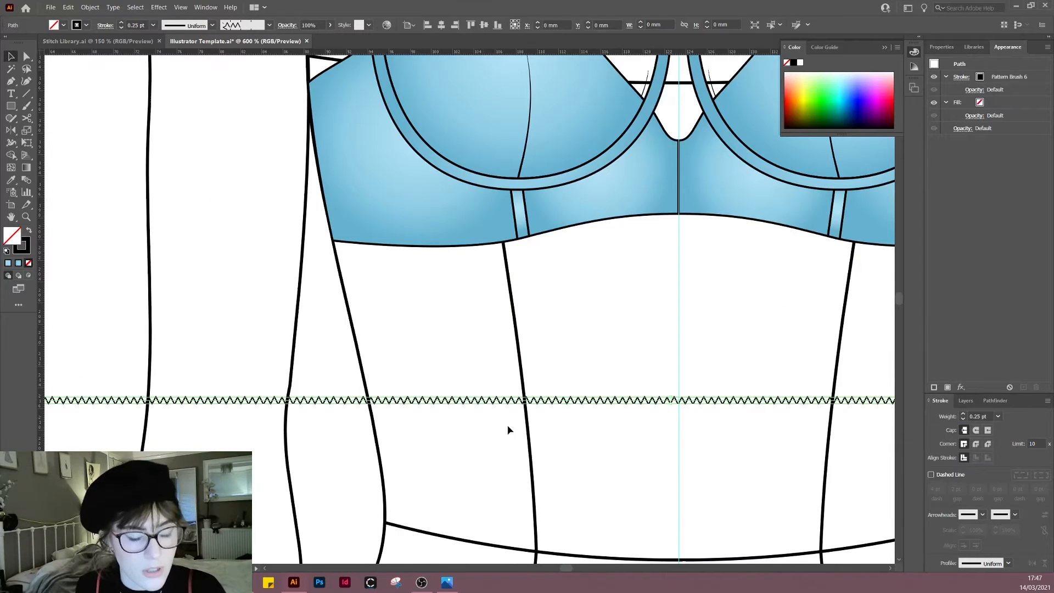
left_click(266, 252)
left_click(269, 25)
double_click(239, 93)
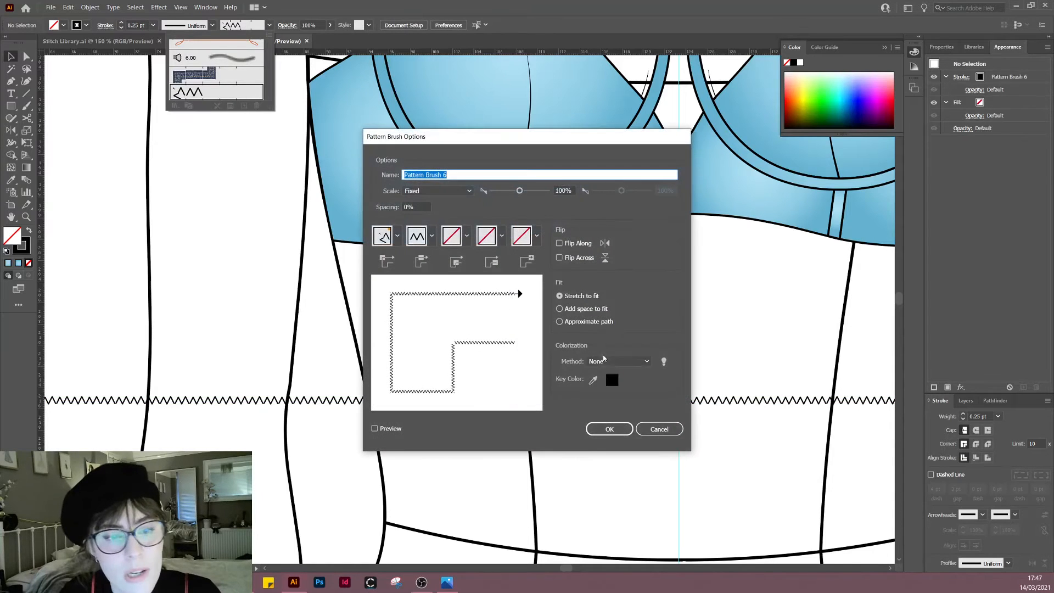
left_click(604, 360)
left_click(620, 395)
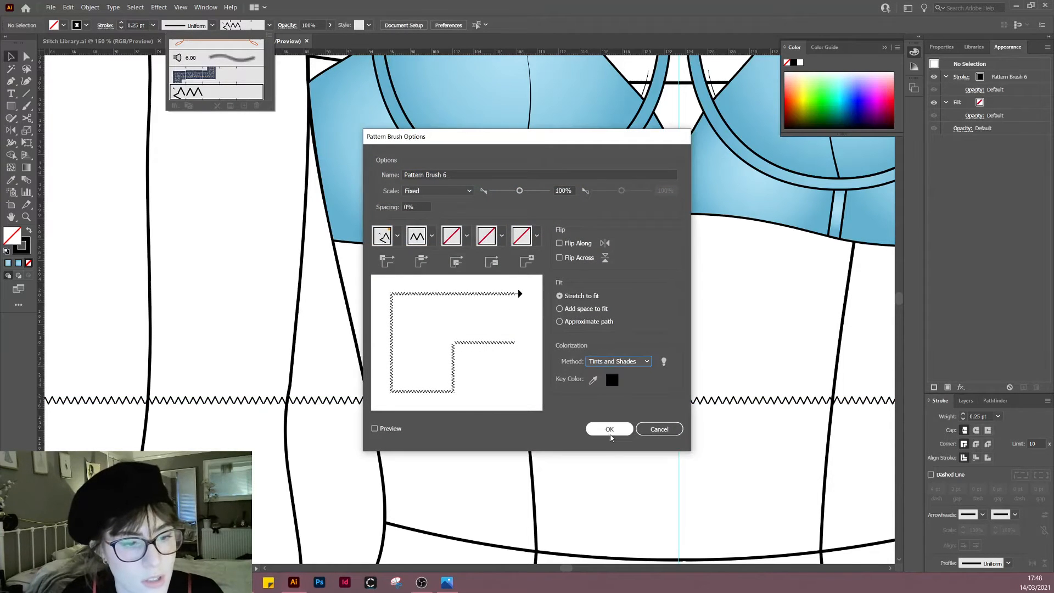
left_click(610, 430)
left_click(528, 306)
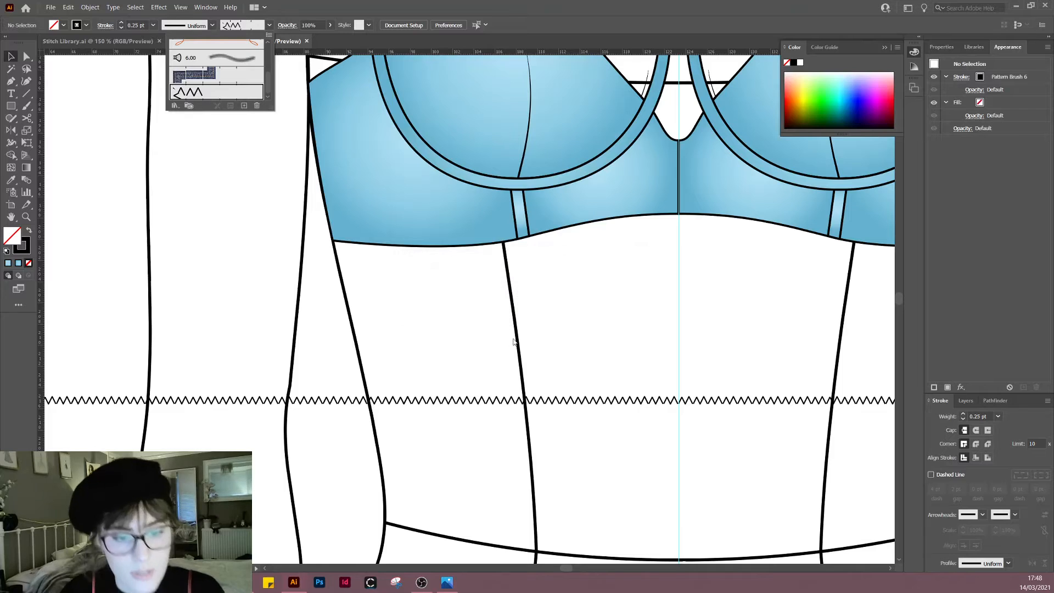
left_click(506, 338)
mouse_move(597, 324)
left_mouse_down()
mouse_move(496, 357)
mouse_move(492, 375)
mouse_move(526, 458)
left_mouse_up()
scroll(494, 358, "down", 1)
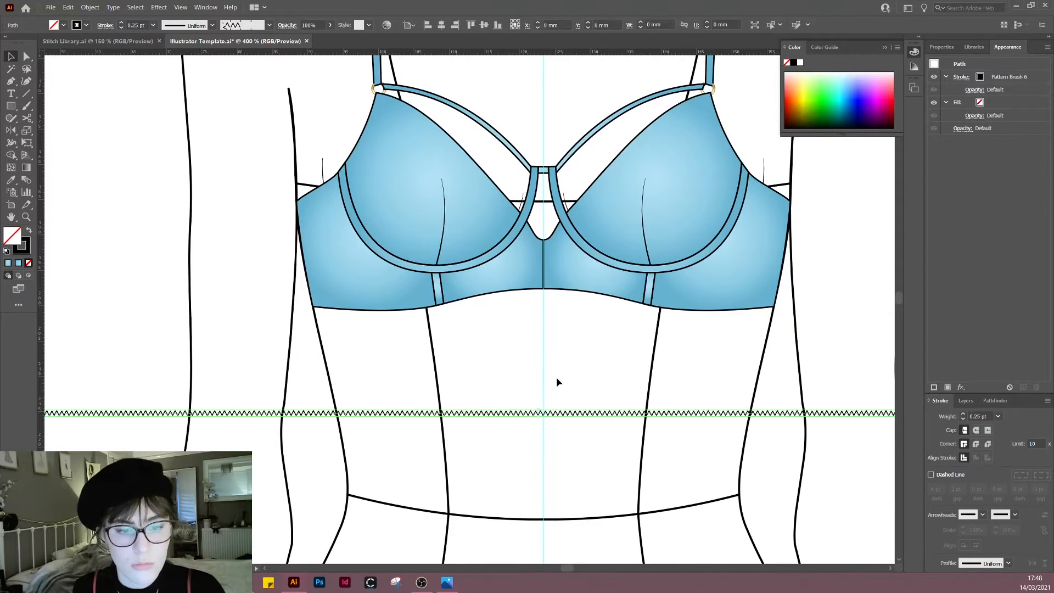
left_click(411, 370)
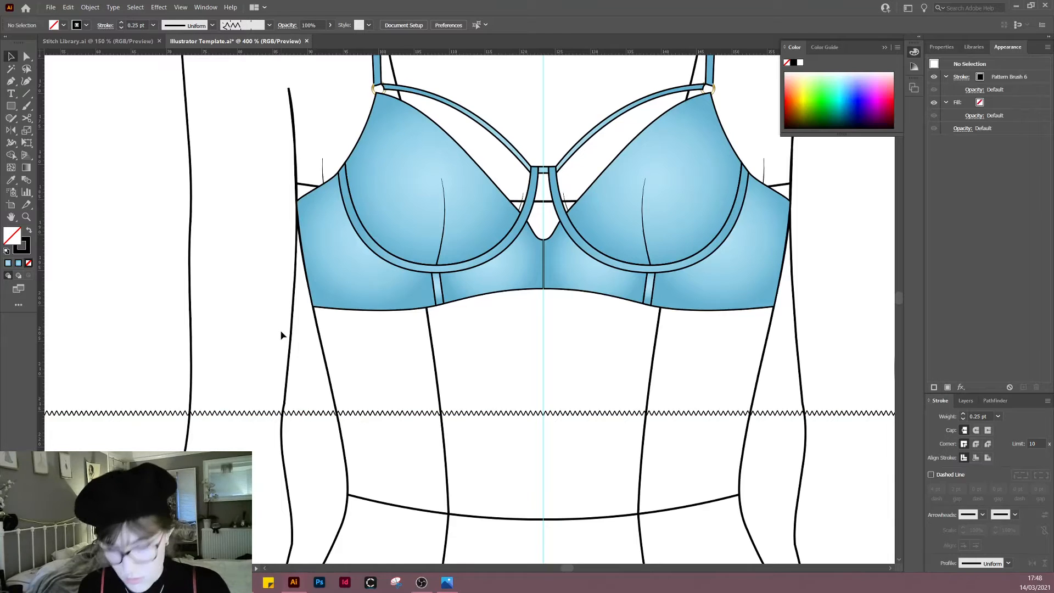
Step: Select the bottom edge segments of the front bra's band across both halves and paste a copy of them
key("a")
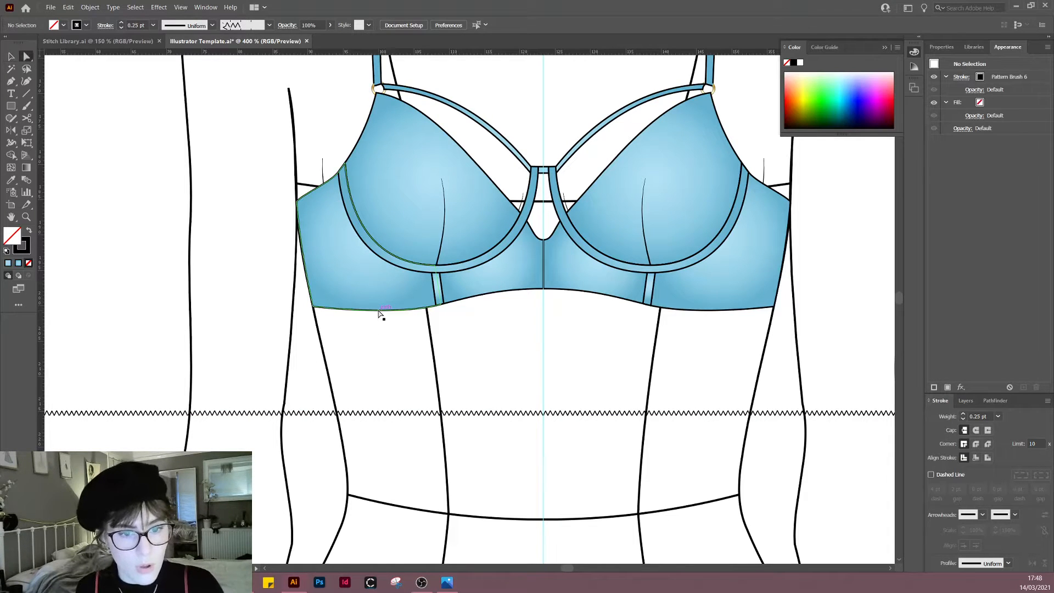
left_click(379, 310)
left_click(569, 294, "shift")
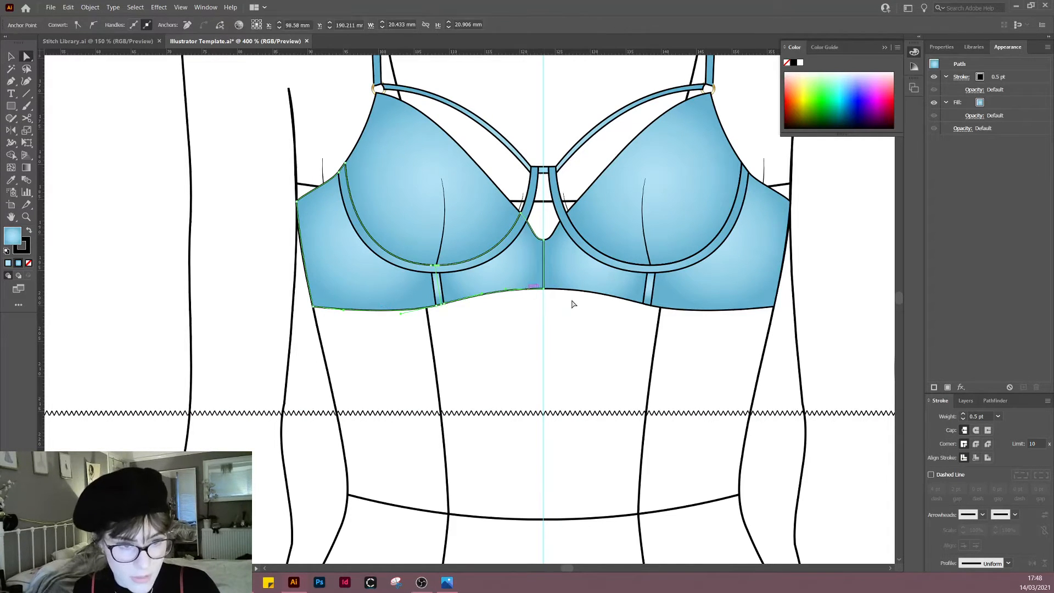
left_click(718, 308, "shift")
left_click(716, 311, "shift")
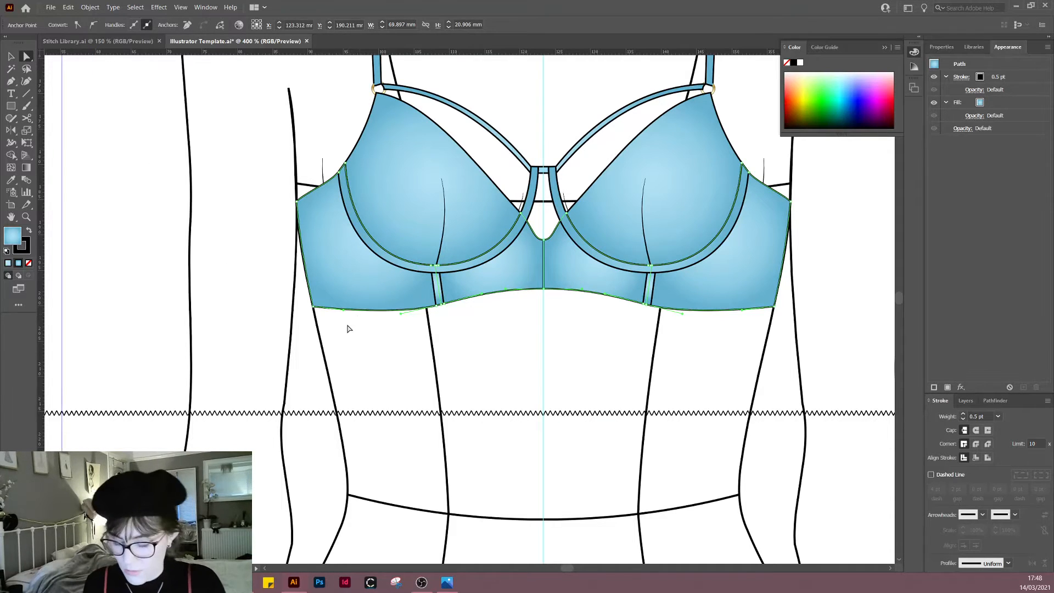
key("ctrl+c")
key("ctrl+v")
key("v")
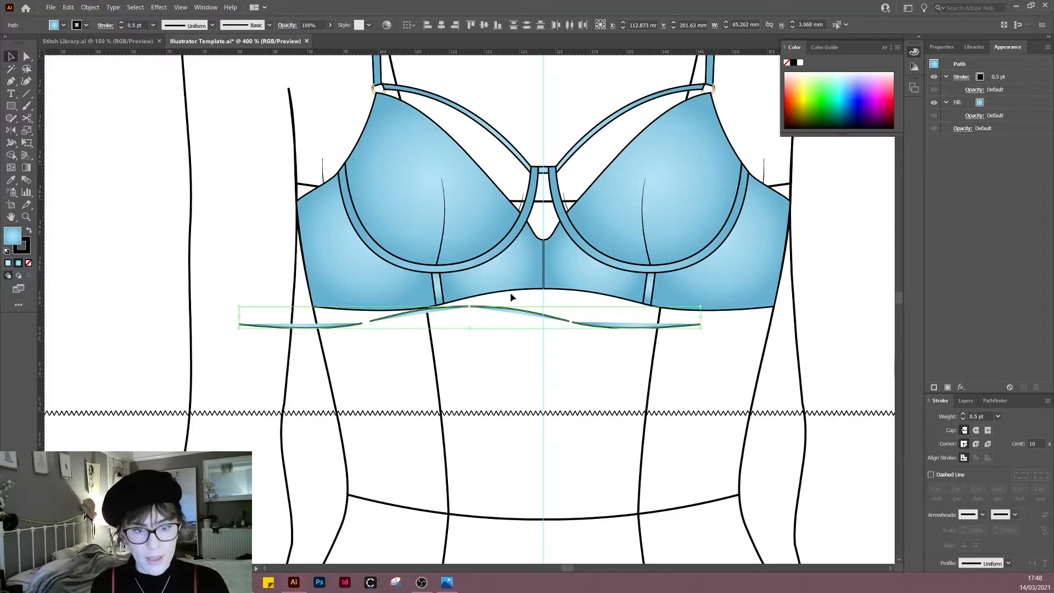
Step: Join the pasted hem segments into a single path and centre it on the guide just below the bra's hem
right_click(545, 361)
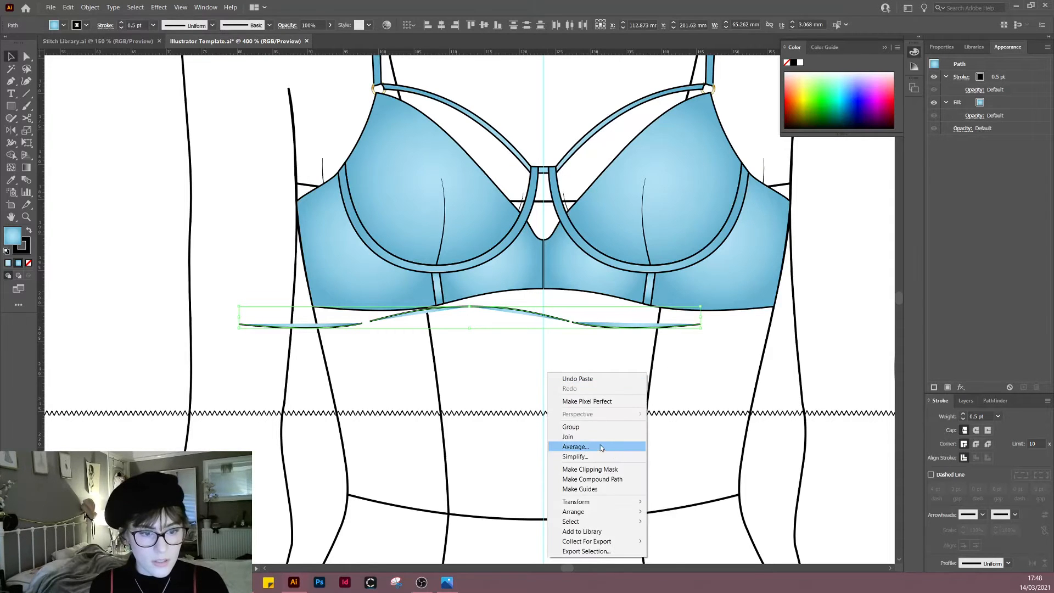
left_click(599, 437)
right_click(495, 352)
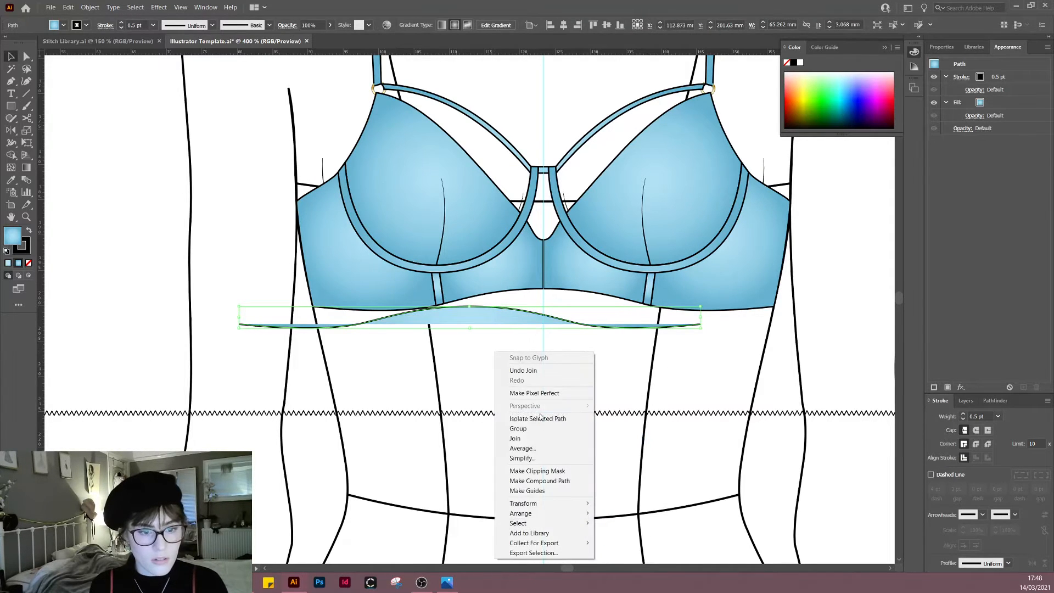
left_click(532, 434)
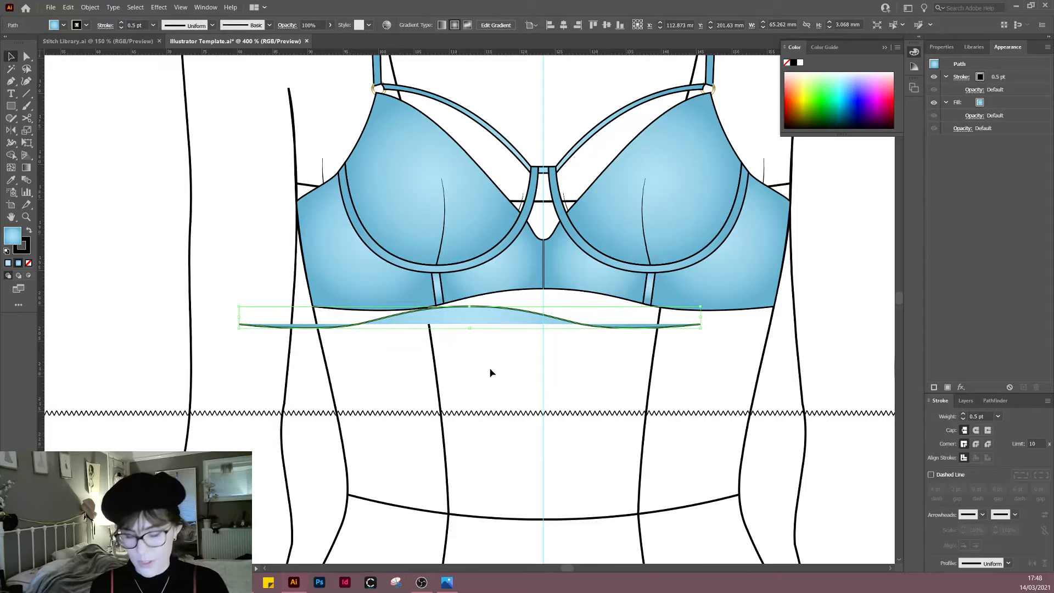
left_click_drag(524, 319, 568, 336)
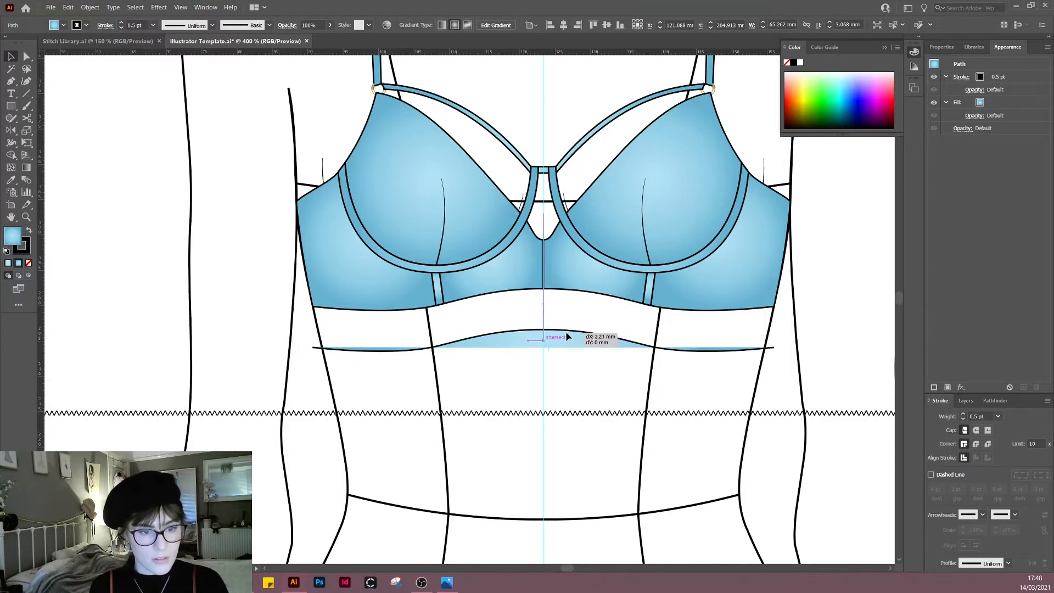
left_click(562, 404)
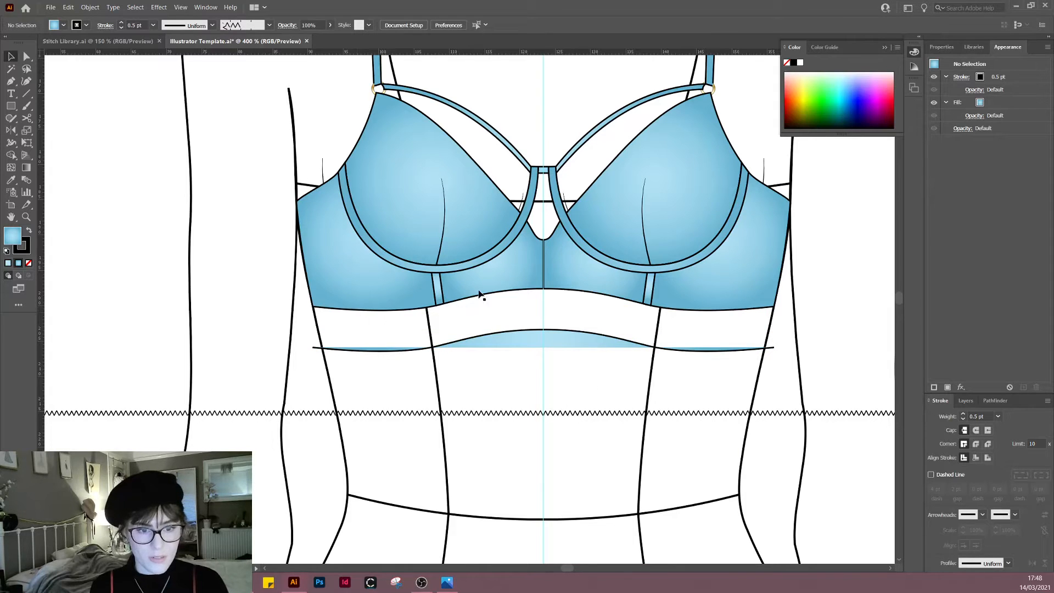
Step: Select the joined hem path below the bra and remove its blue gradient fill
left_click(515, 338)
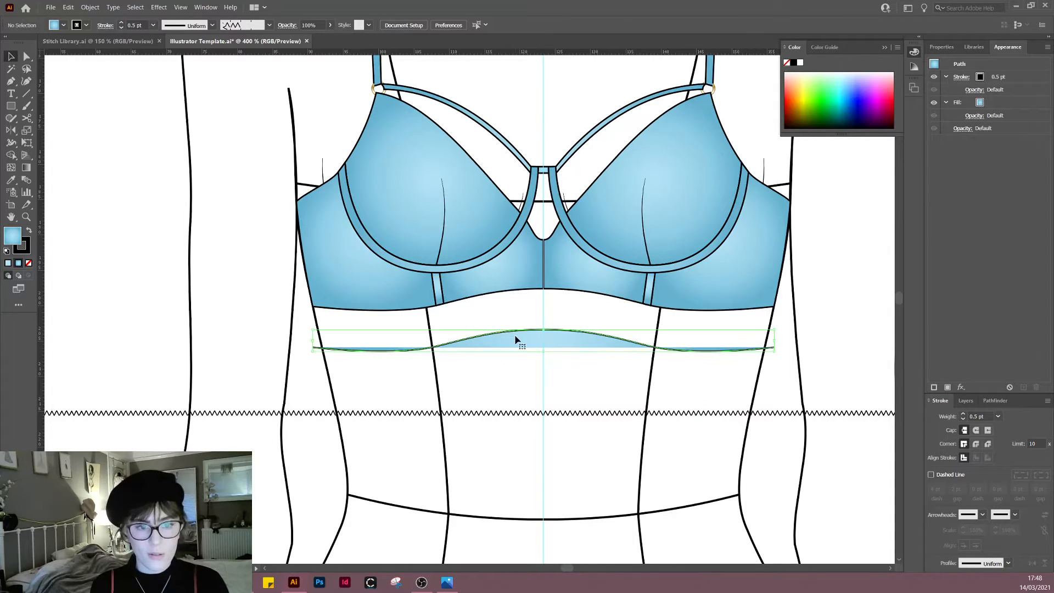
key("shift+c")
left_click(14, 82)
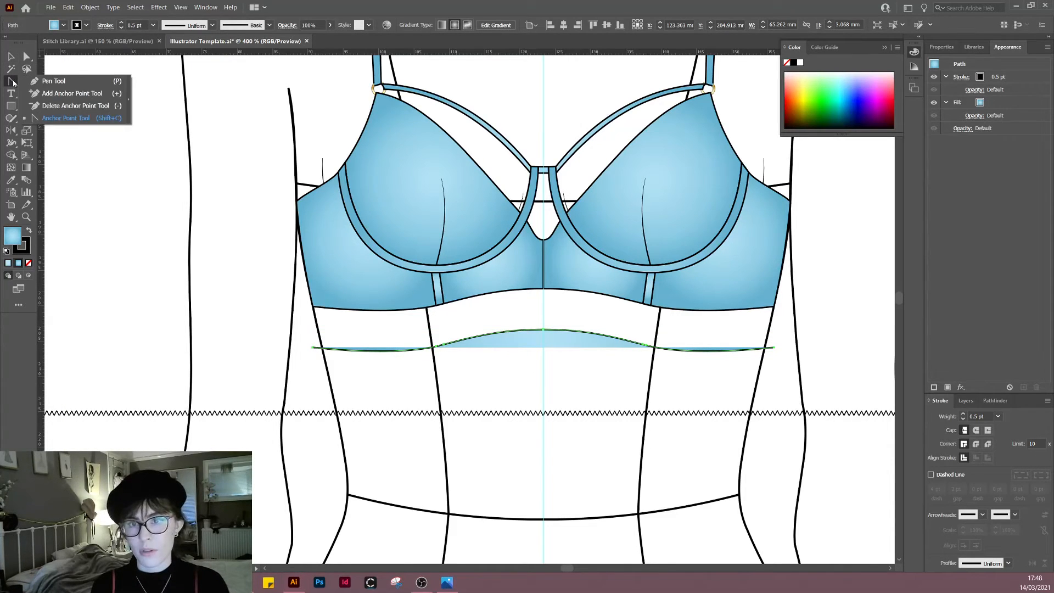
left_click(599, 327)
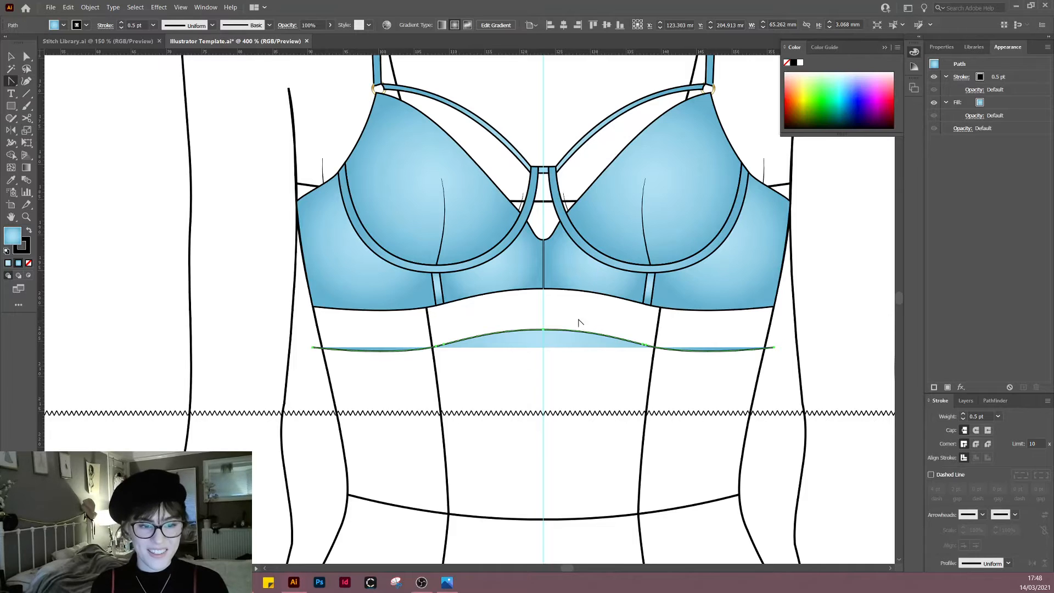
key("v")
left_click_drag(565, 312, 594, 359)
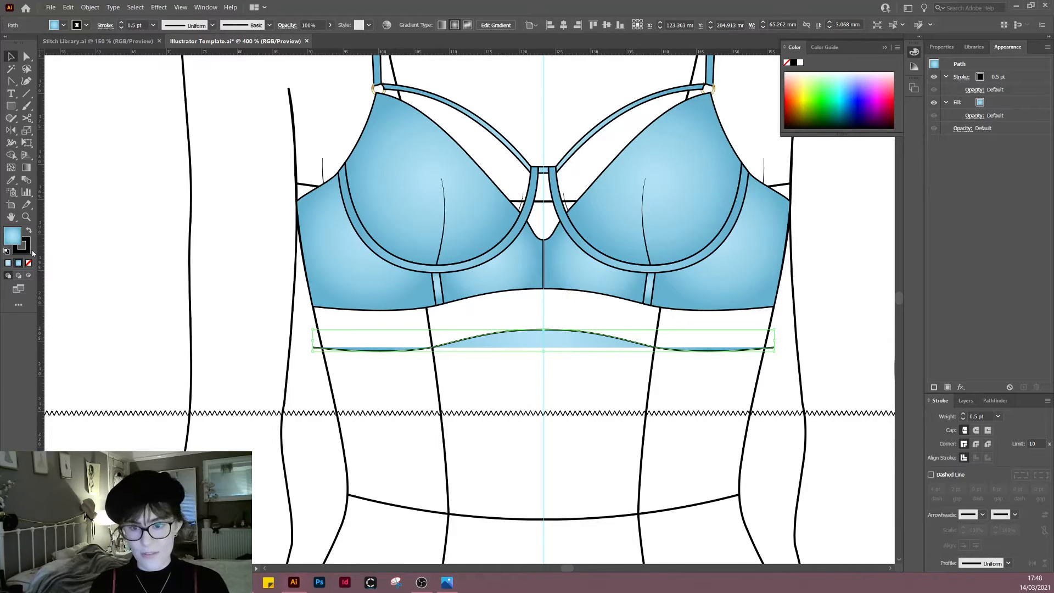
left_click(29, 263)
Step: Move the unfilled hem path straight up onto the bra band, just above the hem edge
left_click(511, 380)
left_click_drag(537, 334, 537, 276)
scroll(541, 291, "up", 2)
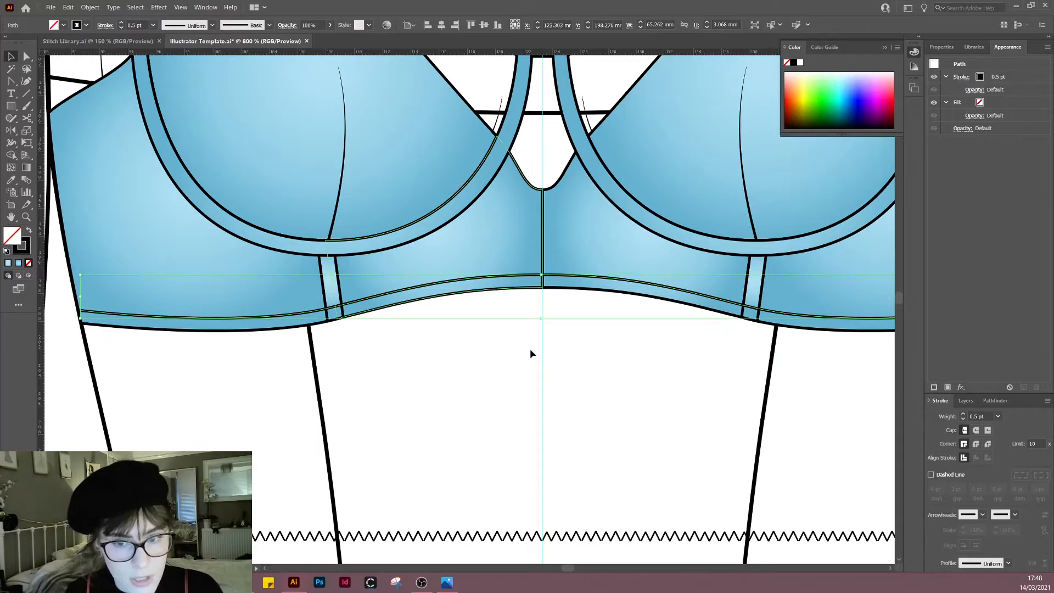
scroll(522, 347, "down", 2)
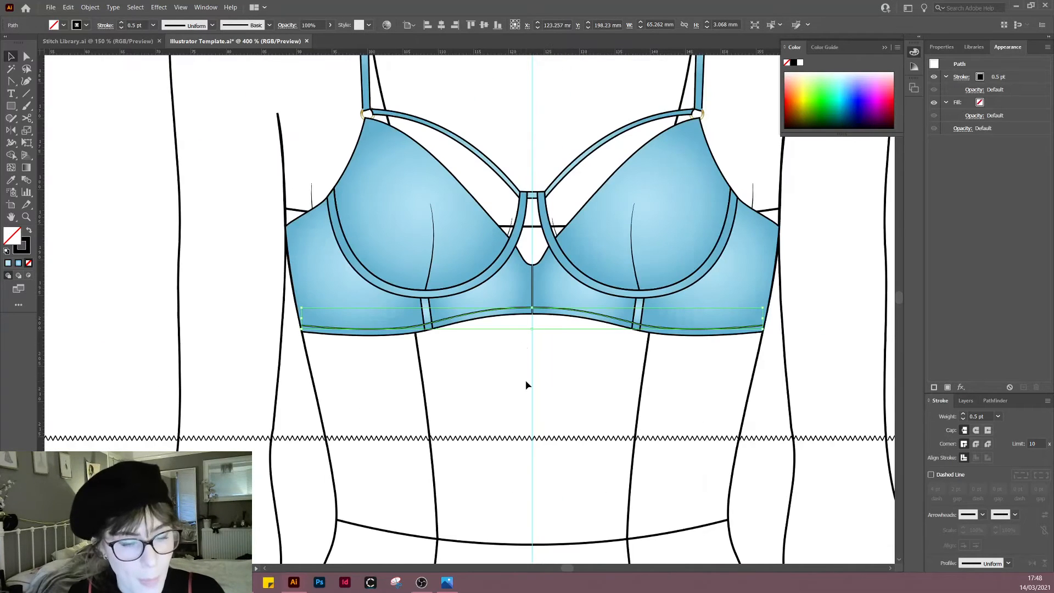
Step: Try to copy the zig zag line's style onto the hem path with the Eyedropper tool
key("i")
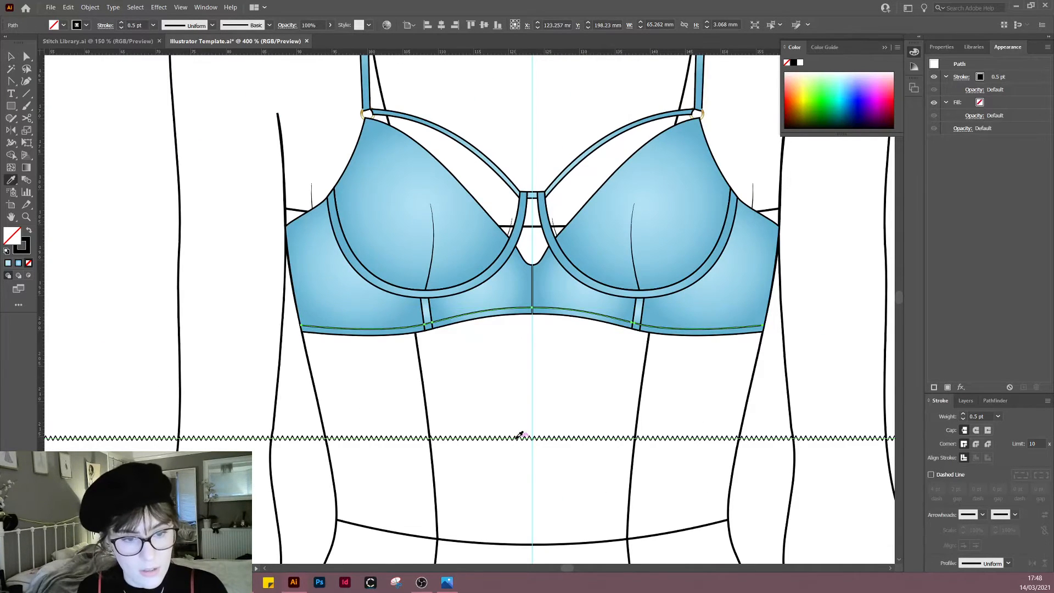
left_click(519, 437)
key("ctrl+z")
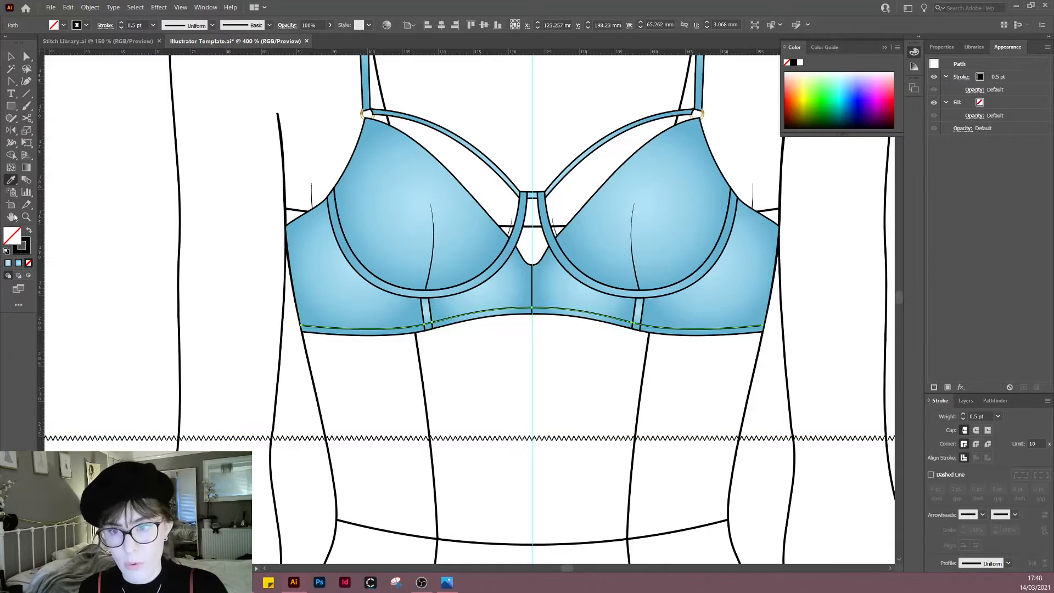
Step: Enable Appearance pick-up in the Eyedropper options and copy the zig zag line's brush stroke onto the hem path
double_click(11, 180)
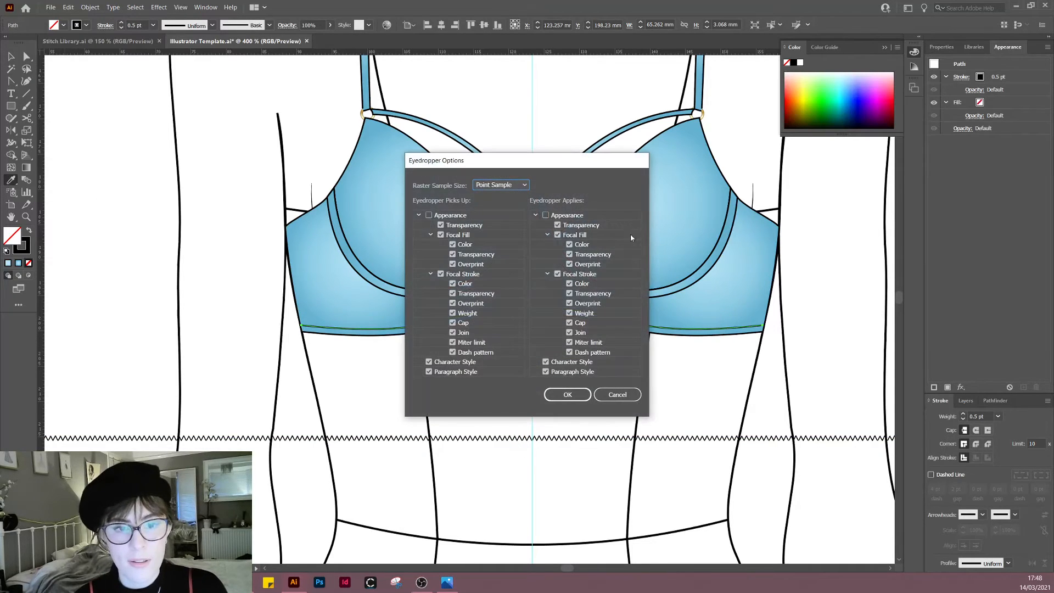
left_click(437, 216)
left_click(568, 395)
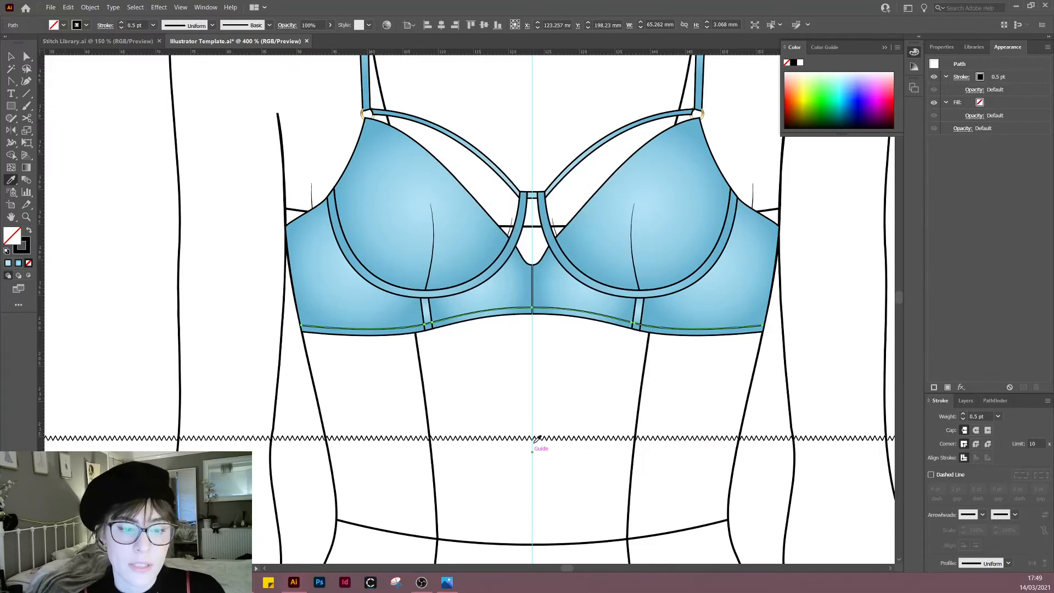
left_click(532, 435)
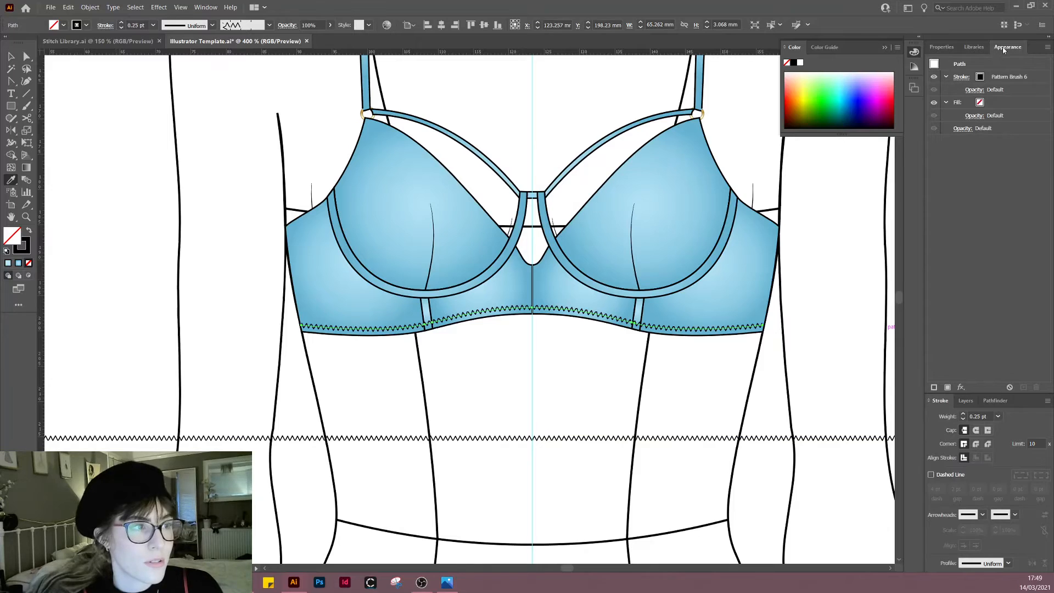
left_click_drag(1004, 50, 431, 74)
left_click_drag(480, 418, 481, 225)
left_click_drag(479, 72, 1009, 48)
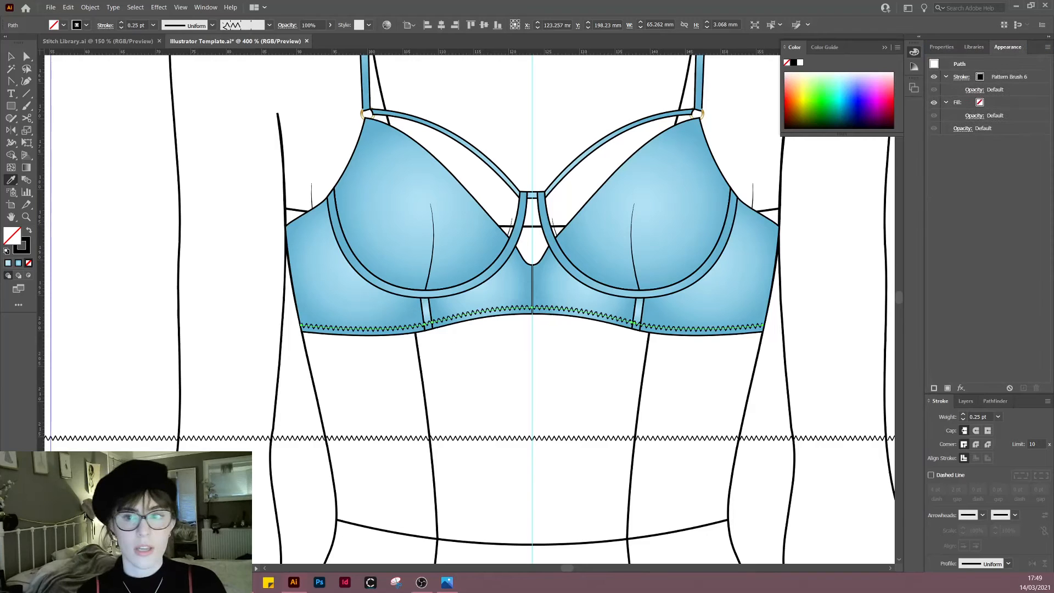
left_click(11, 56)
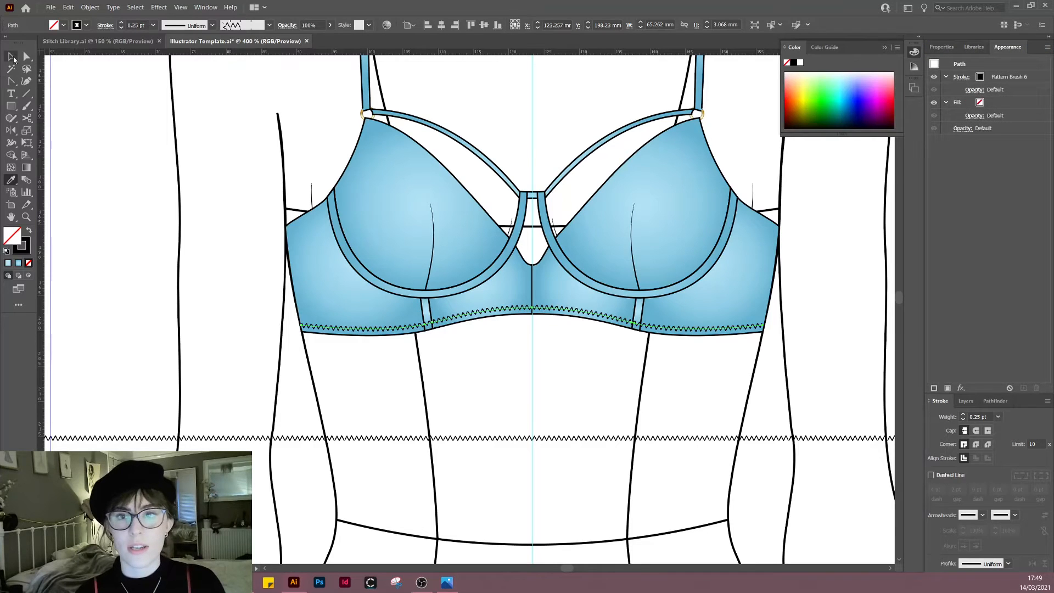
left_click(433, 409)
left_click(448, 439)
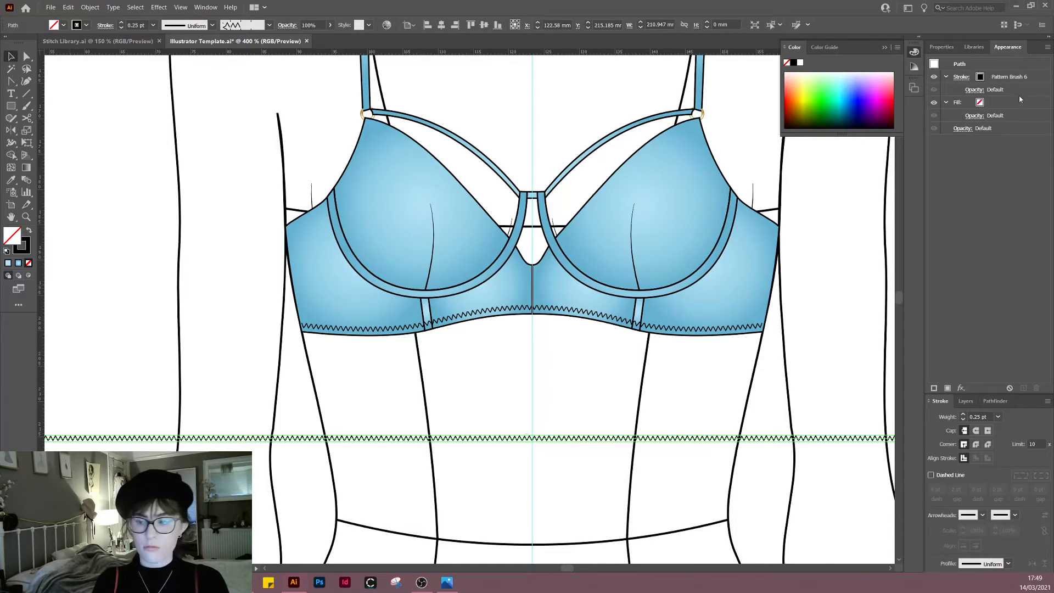
left_click(516, 401)
Step: Reduce the hem zig zag stitch's stroke weight to 0.1 pt, refine it to 0.15 pt and deselect the stitch
left_click(571, 311)
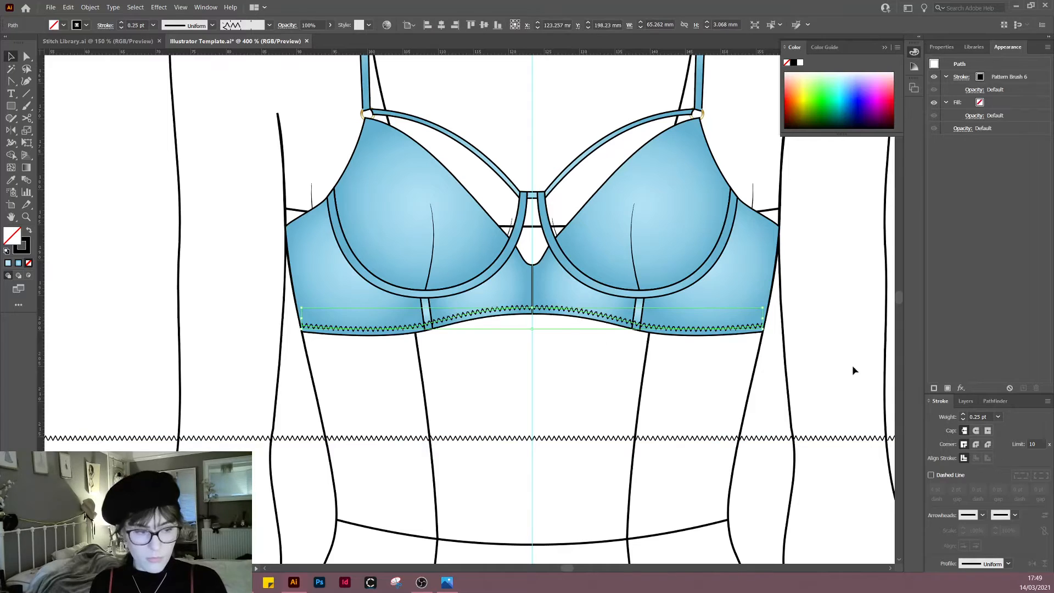
left_click(979, 416)
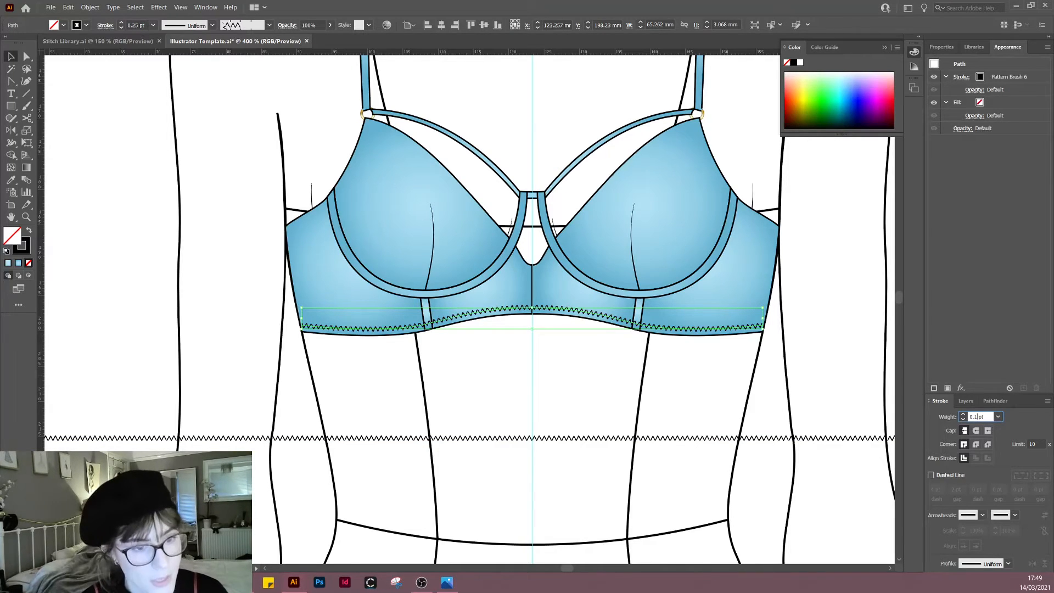
type("0.1")
key("Return")
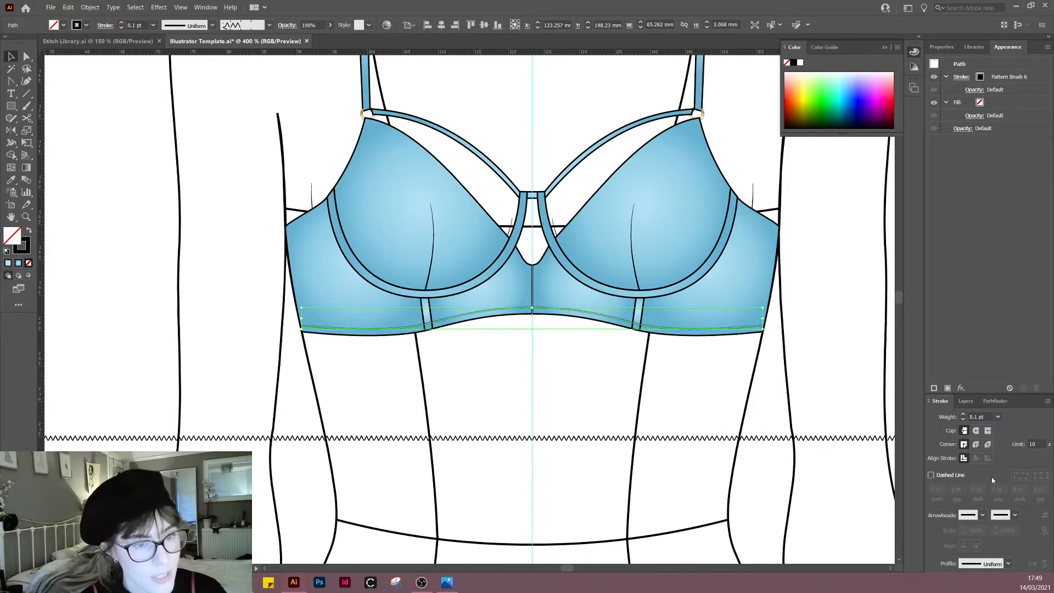
left_click(978, 417)
type("5")
key("Return")
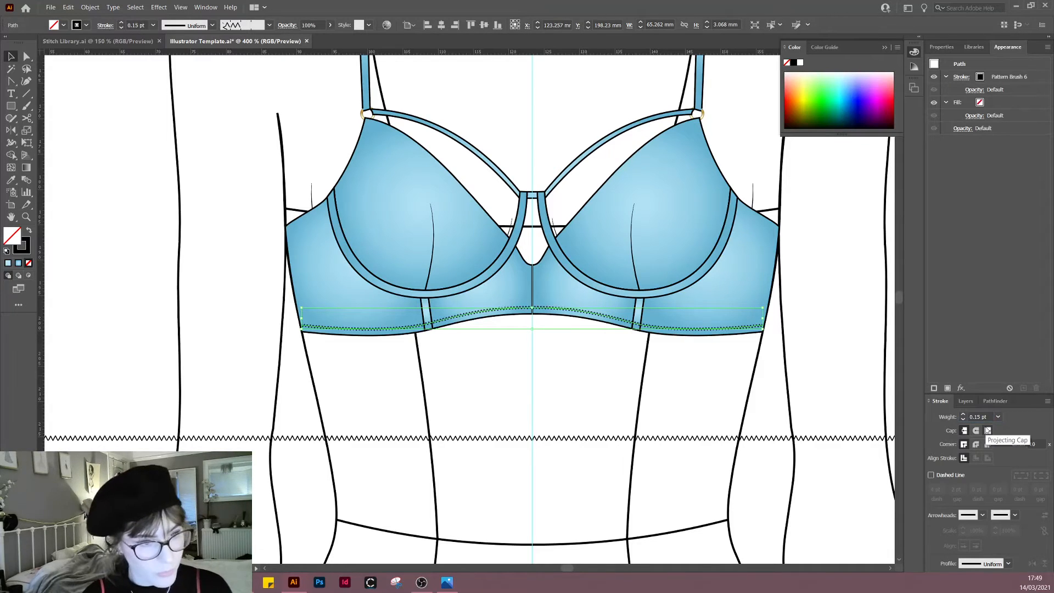
left_click(735, 394)
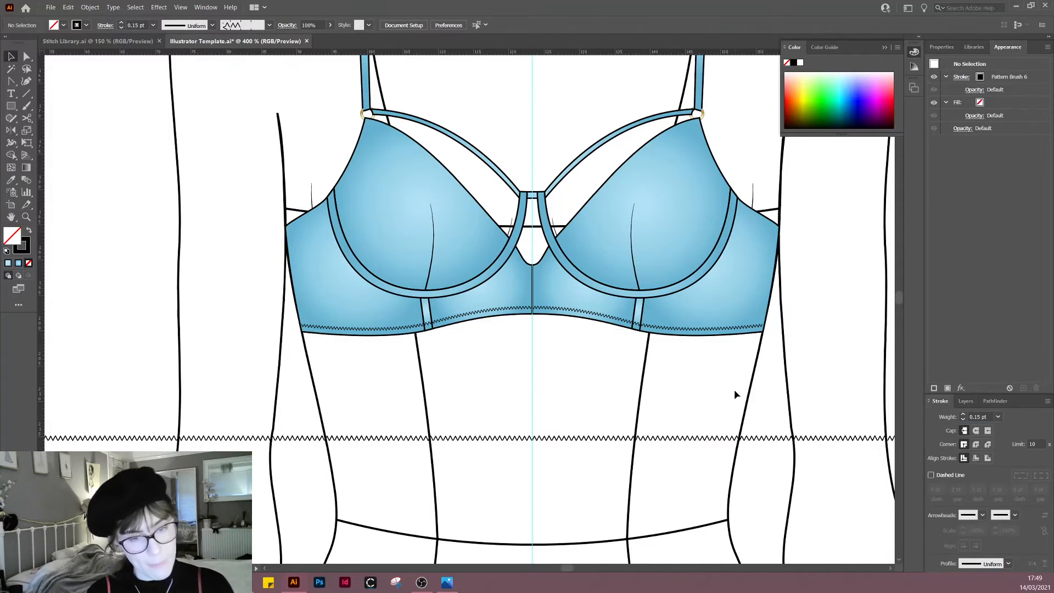
left_click(595, 315)
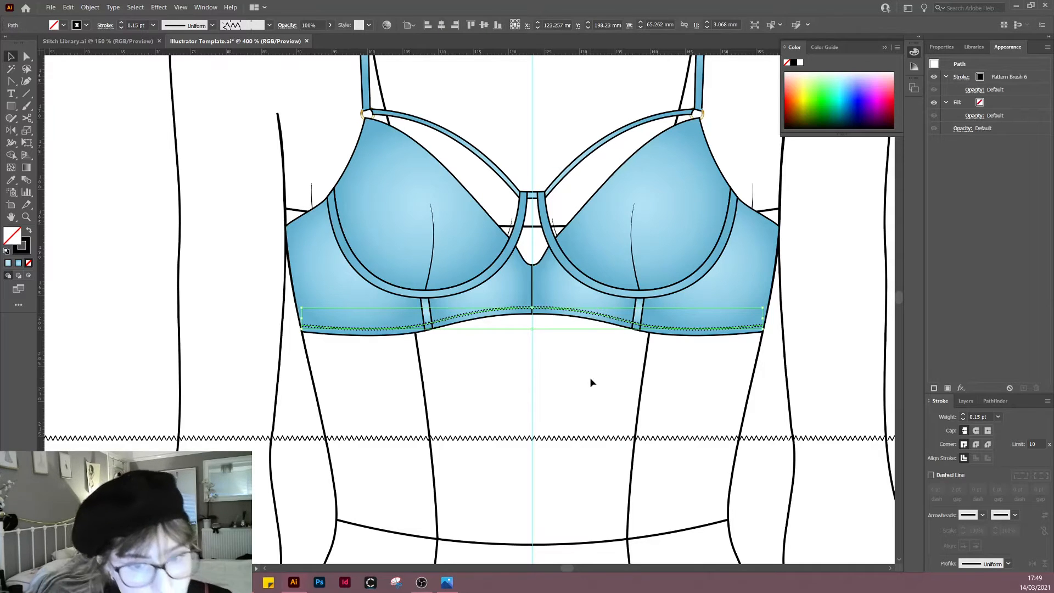
left_click(17, 250)
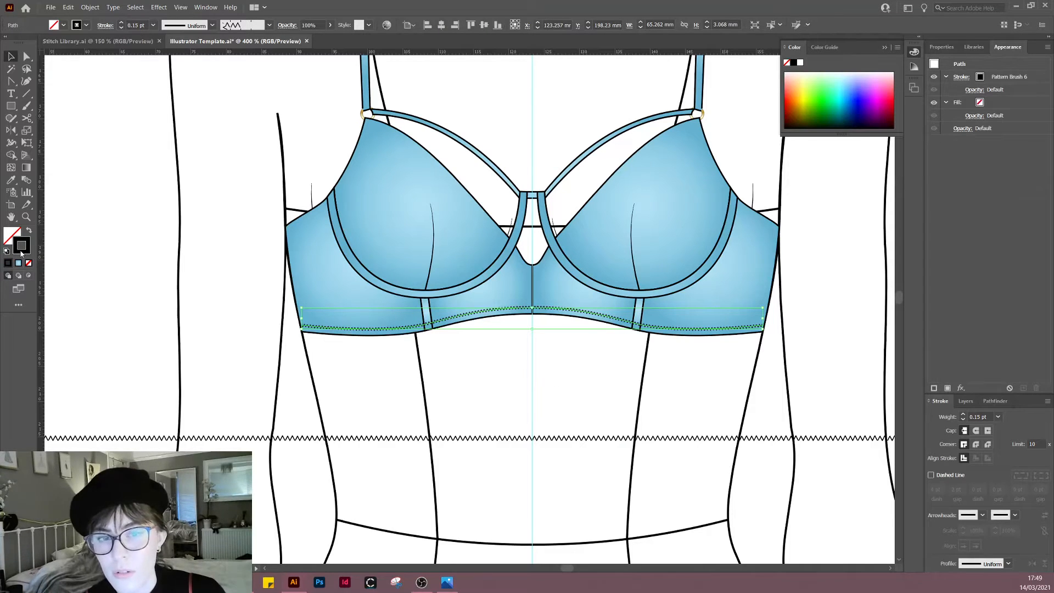
double_click(21, 250)
left_click(637, 226)
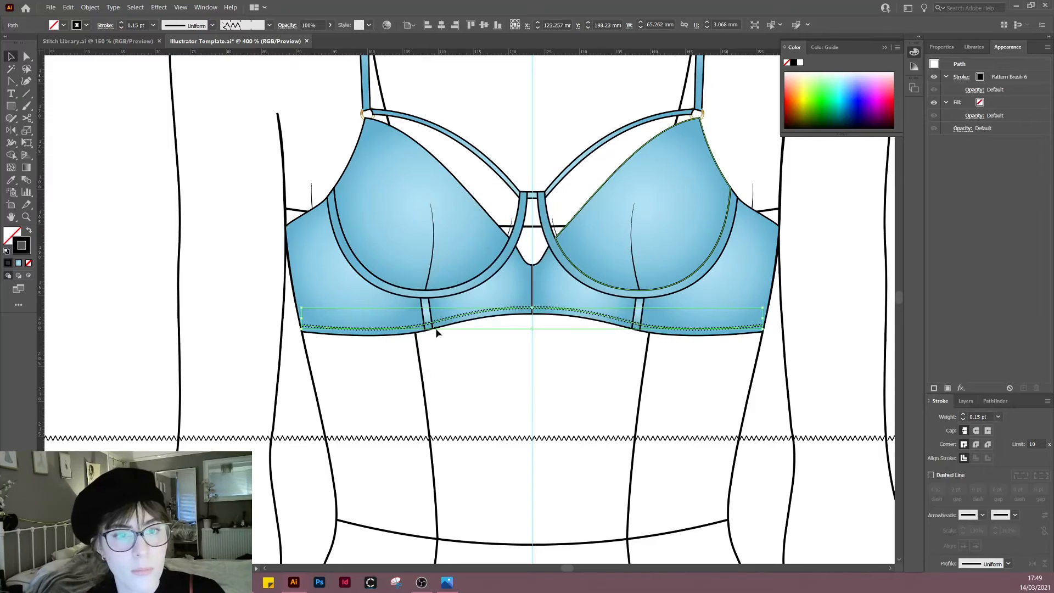
Step: Display the outermost colour stop of the left cup's radial gradient in RGB and copy its hex code
left_click(360, 213)
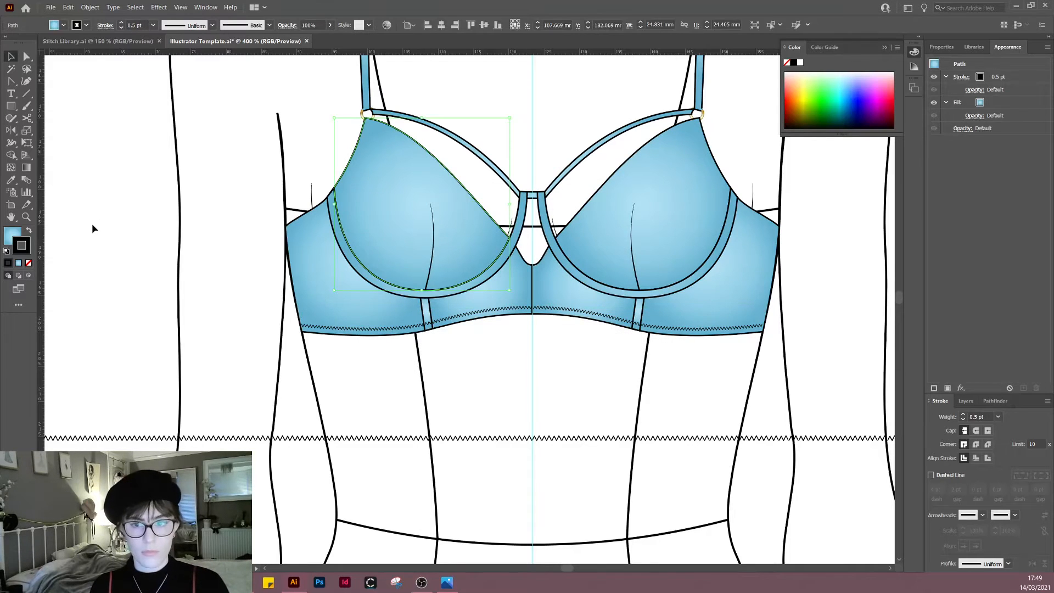
left_click(27, 168)
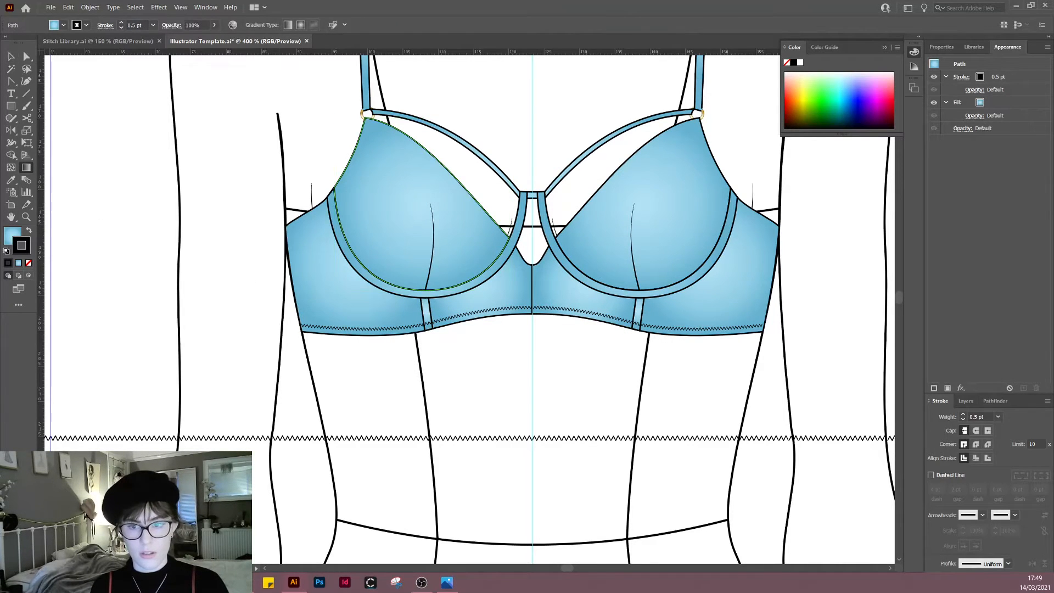
double_click(27, 168)
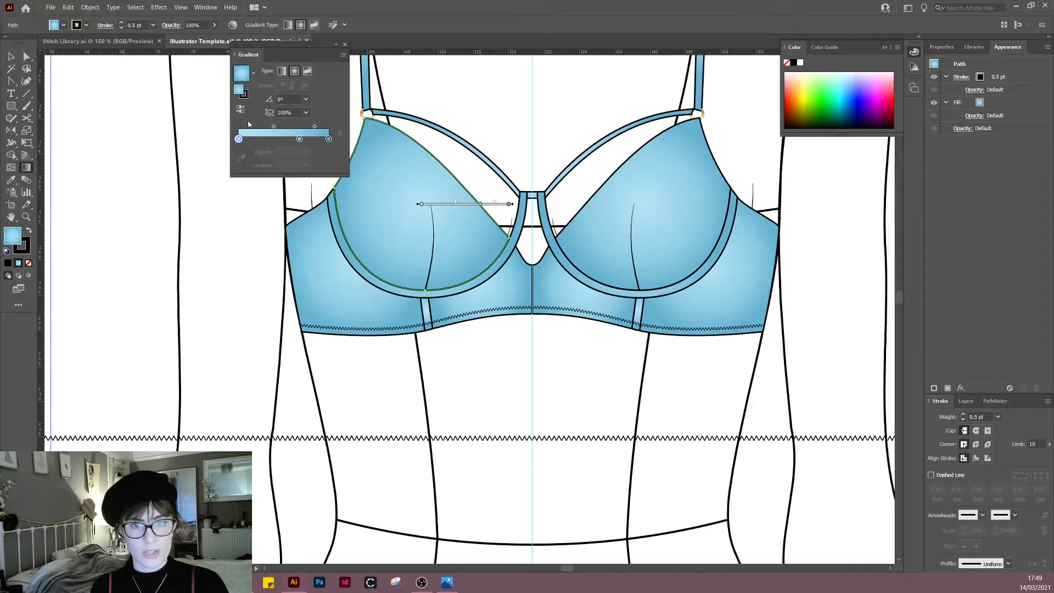
double_click(299, 139)
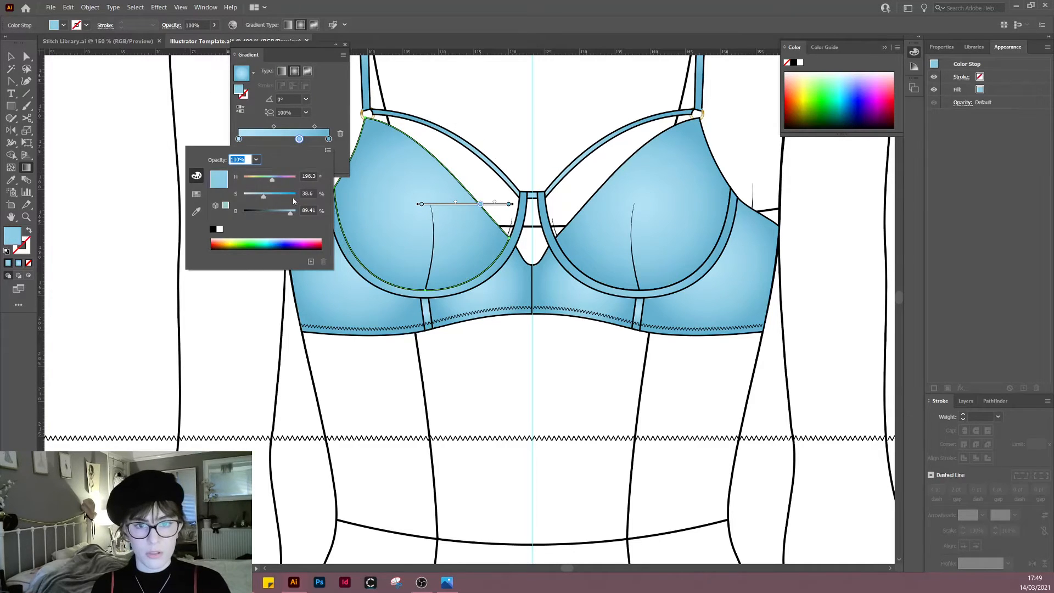
key("Escape")
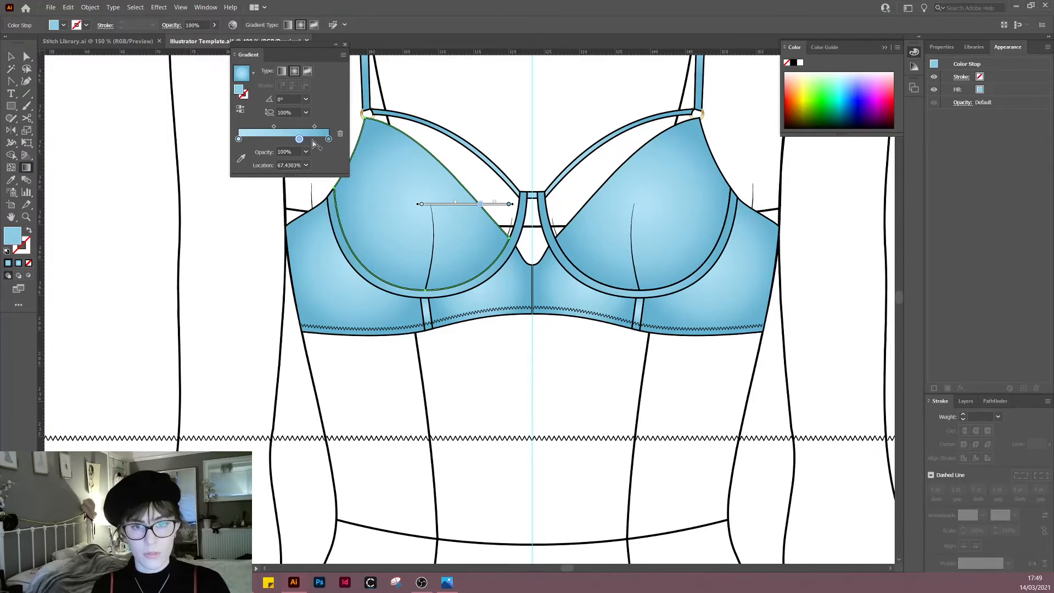
double_click(328, 139)
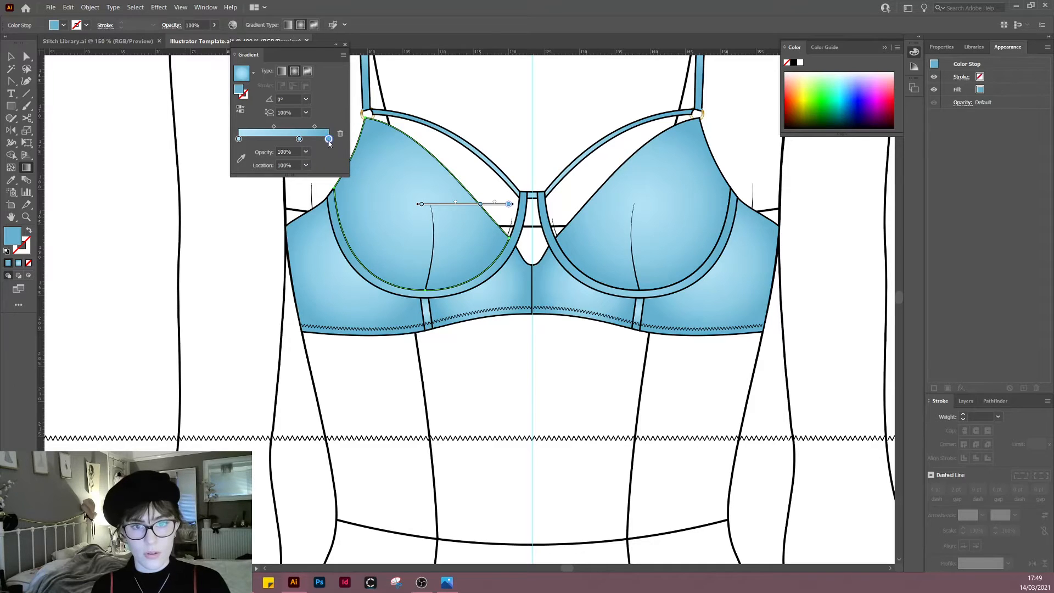
left_click(328, 150)
left_click(355, 162)
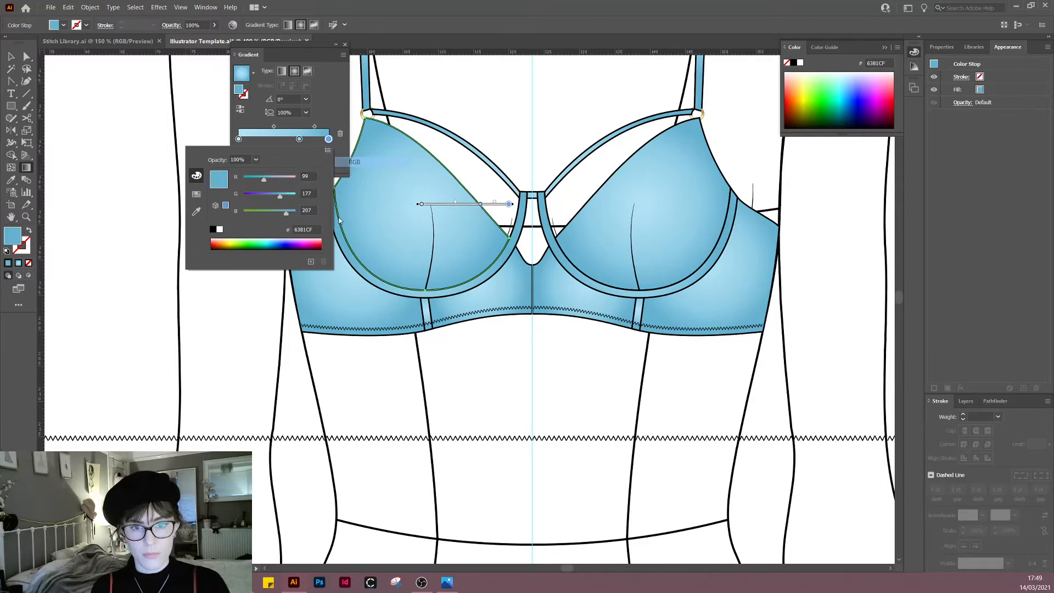
left_click(477, 85)
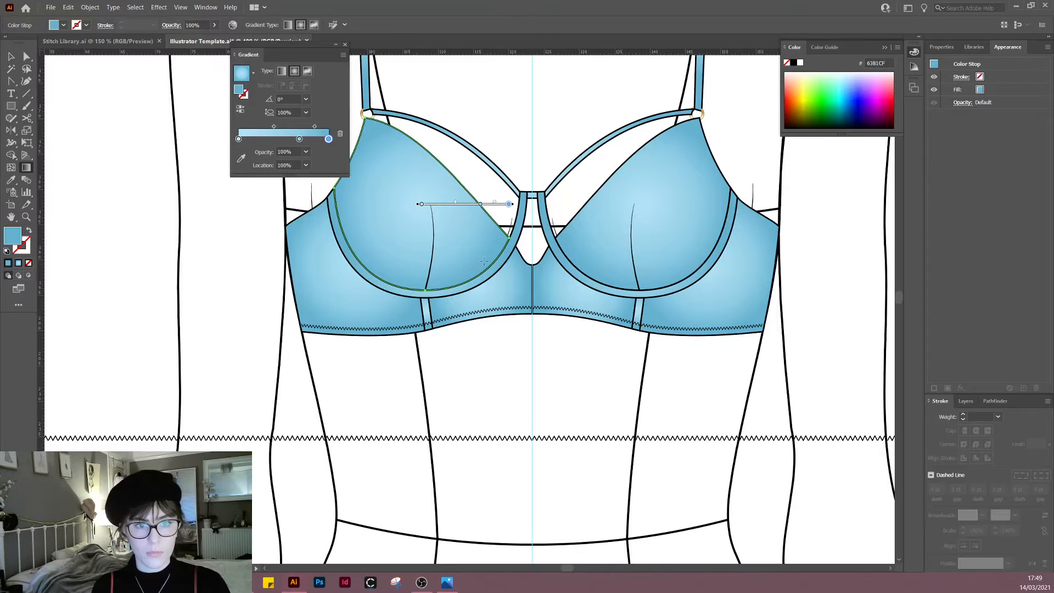
right_click(321, 59)
left_click(333, 65)
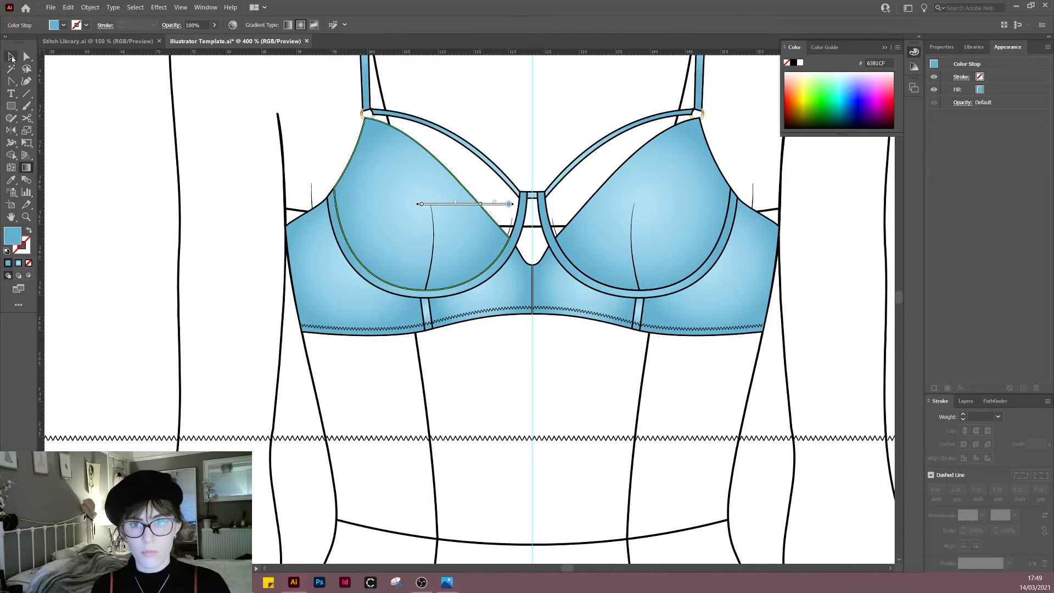
Step: Set the hem zig zag stitch's stroke colour to hex 63B1CF and deselect it
left_click(11, 57)
left_click(230, 181)
left_click(413, 330)
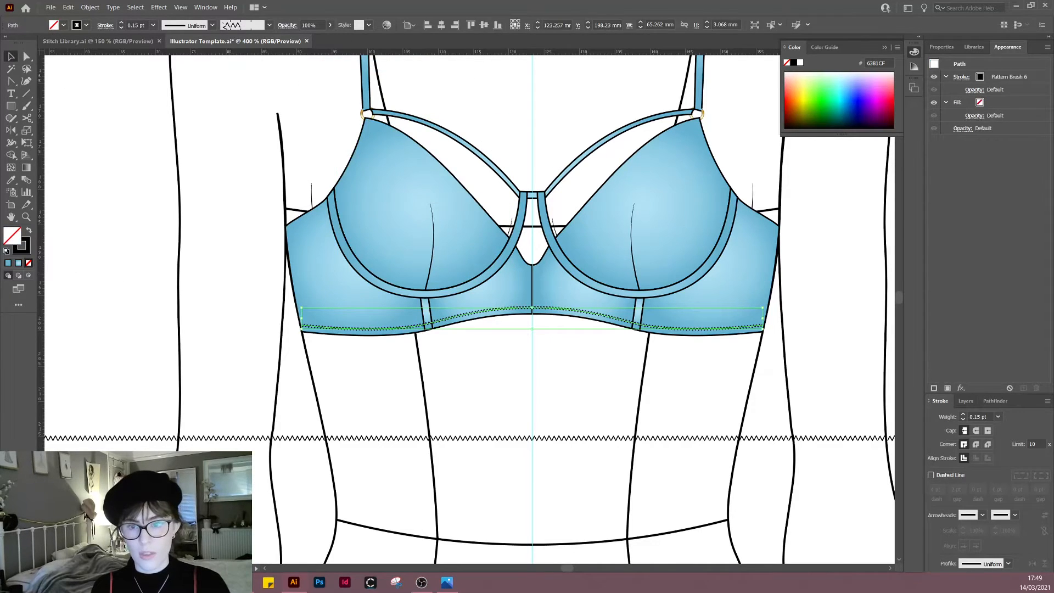
double_click(22, 246)
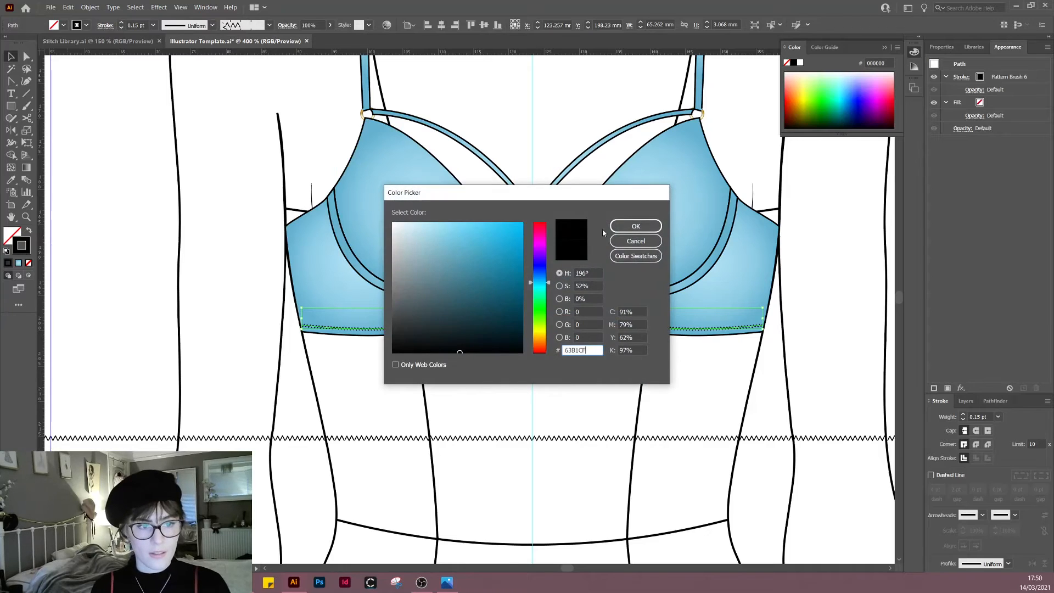
left_click(631, 227)
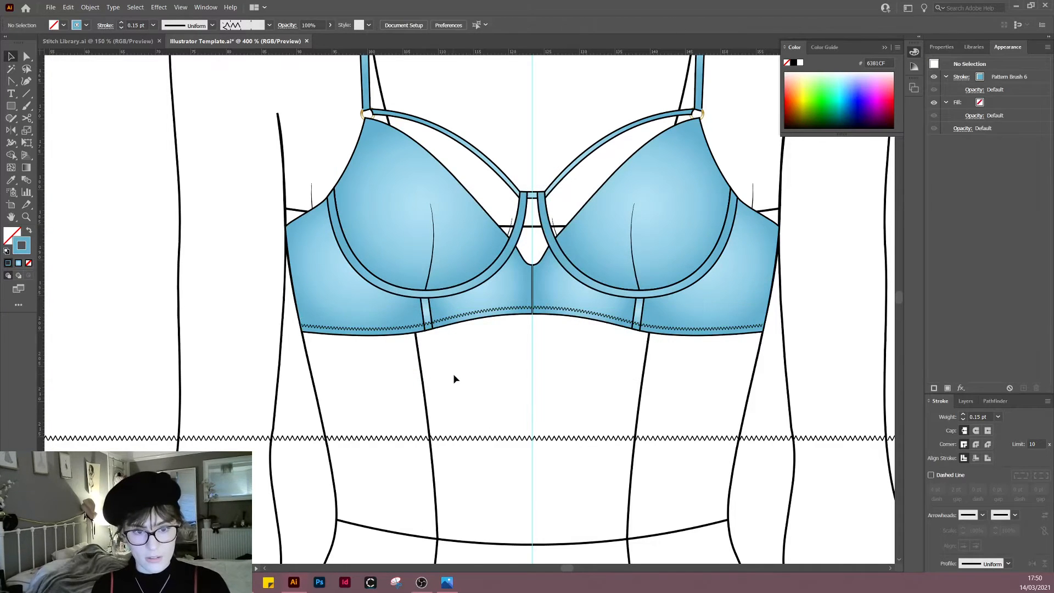
Step: Set the zig zag pattern brush's colorization method to Tints and apply the change to the existing strokes
scroll(453, 374, "up", 2)
left_click(443, 319)
left_click(434, 284)
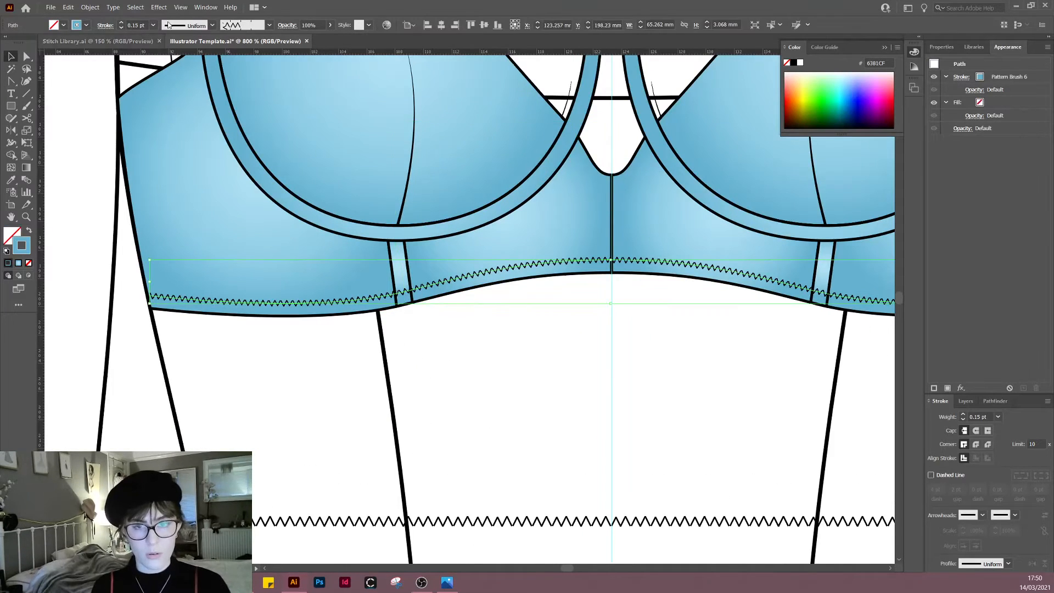
left_click(242, 357)
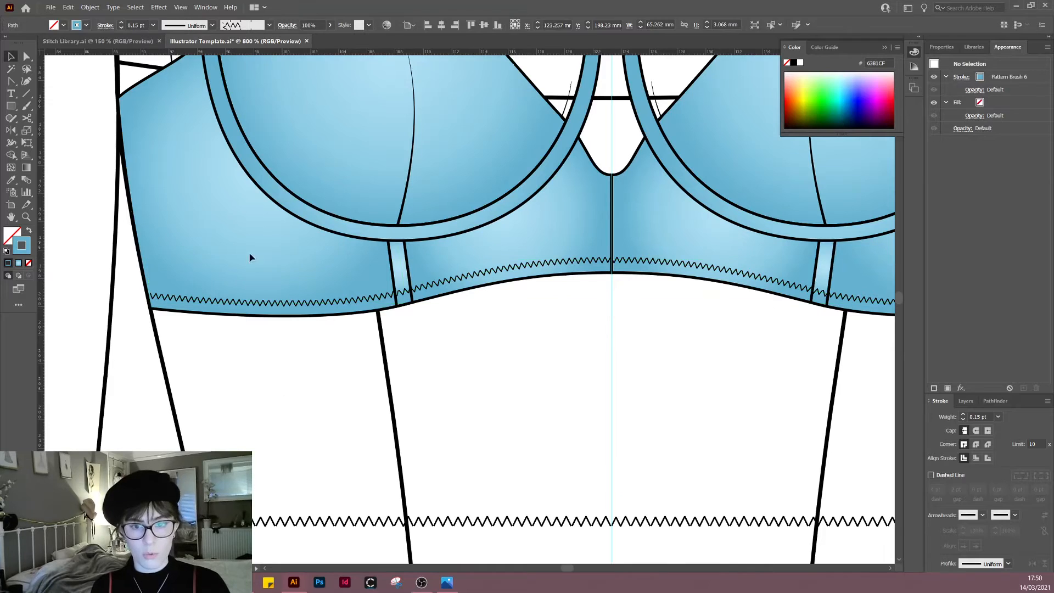
left_click(268, 26)
double_click(224, 95)
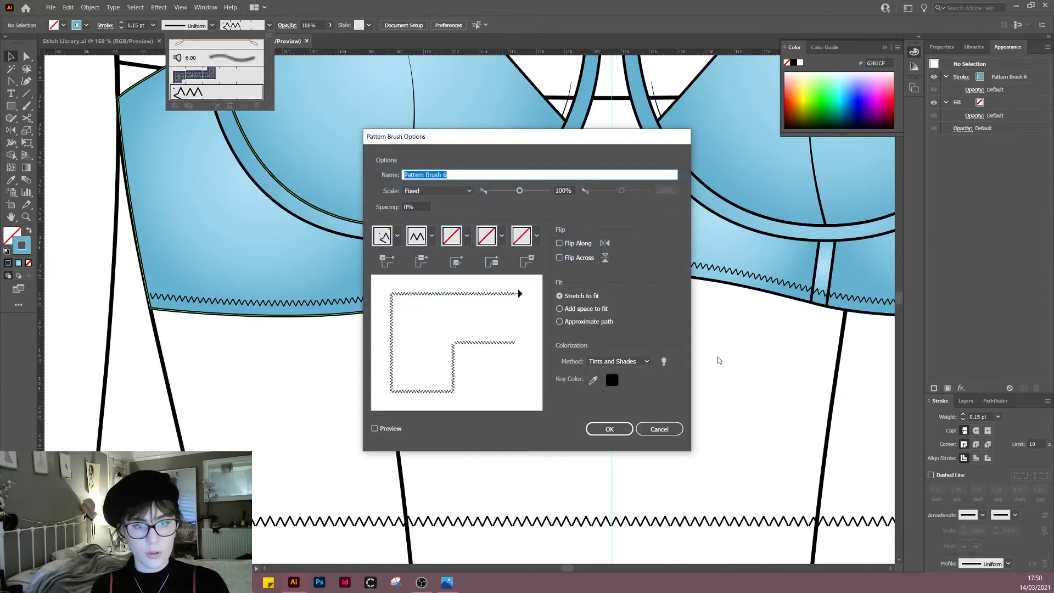
left_click(618, 361)
left_click(603, 384)
left_click(609, 429)
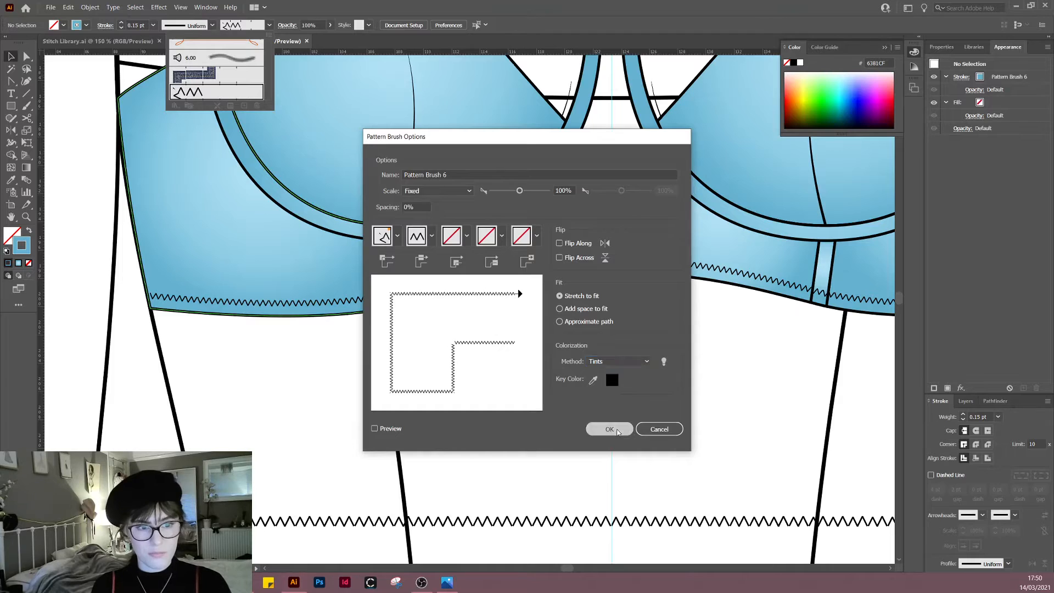
left_click(515, 306)
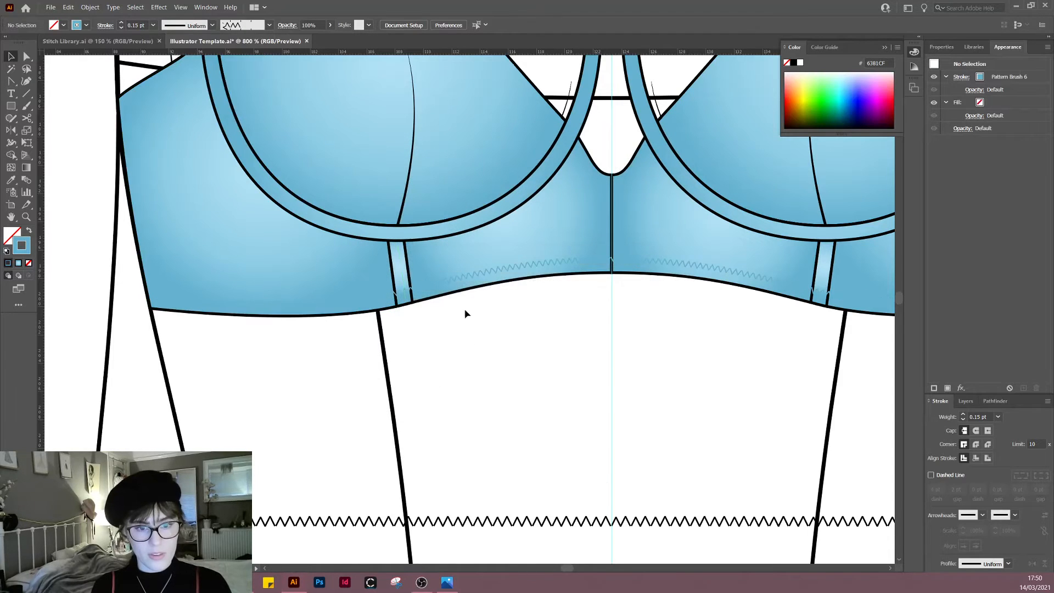
Step: Darken the hem zig zag stitch's stroke colour to hex 4995AD and deselect it
left_click(450, 284)
left_click(638, 412)
left_click_drag(659, 405, 593, 419)
scroll(386, 426, "down", 1)
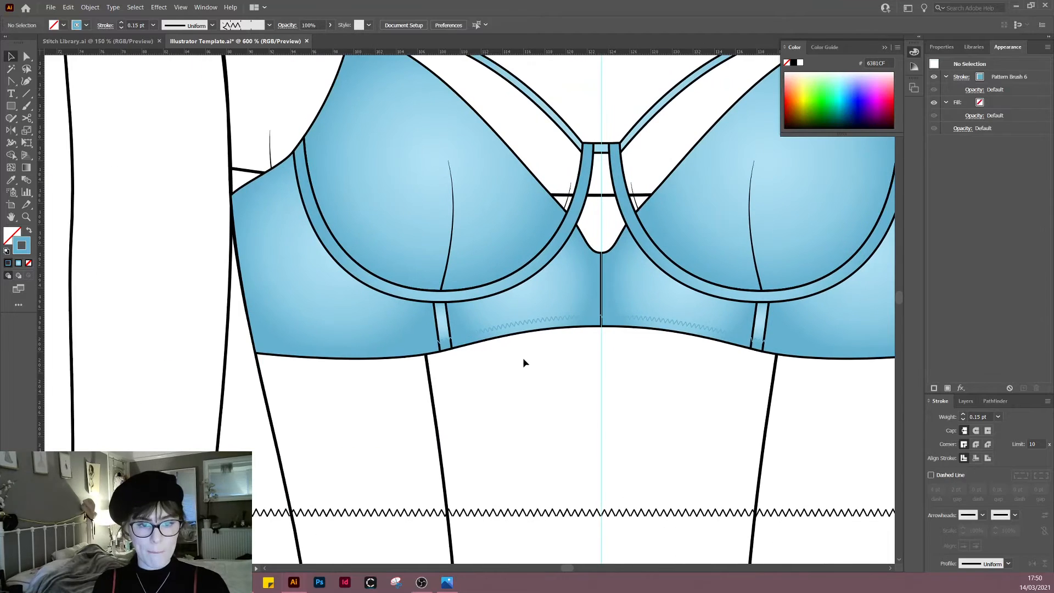
left_click(518, 324)
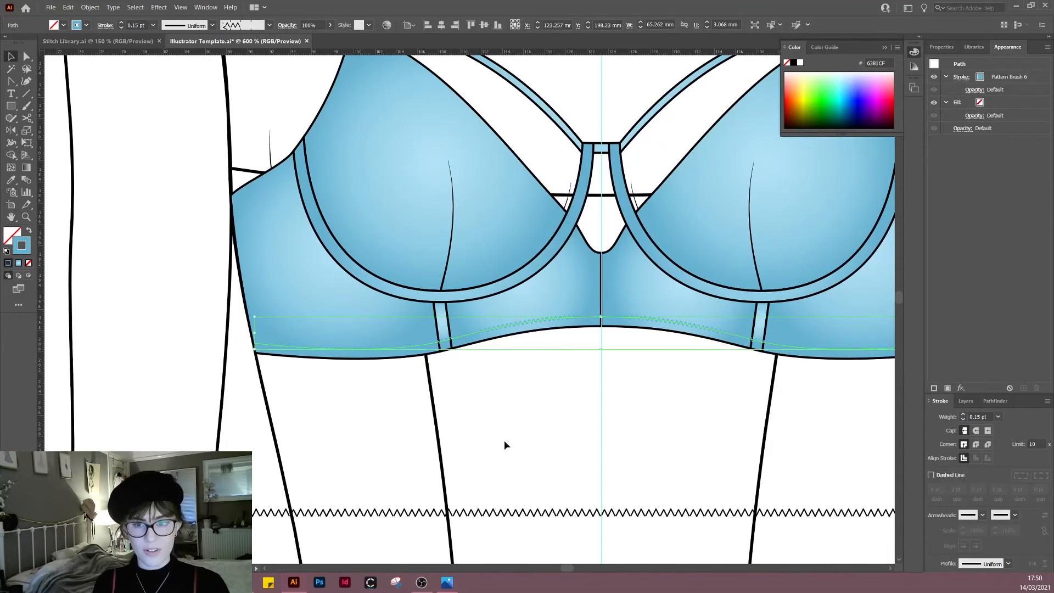
double_click(21, 245)
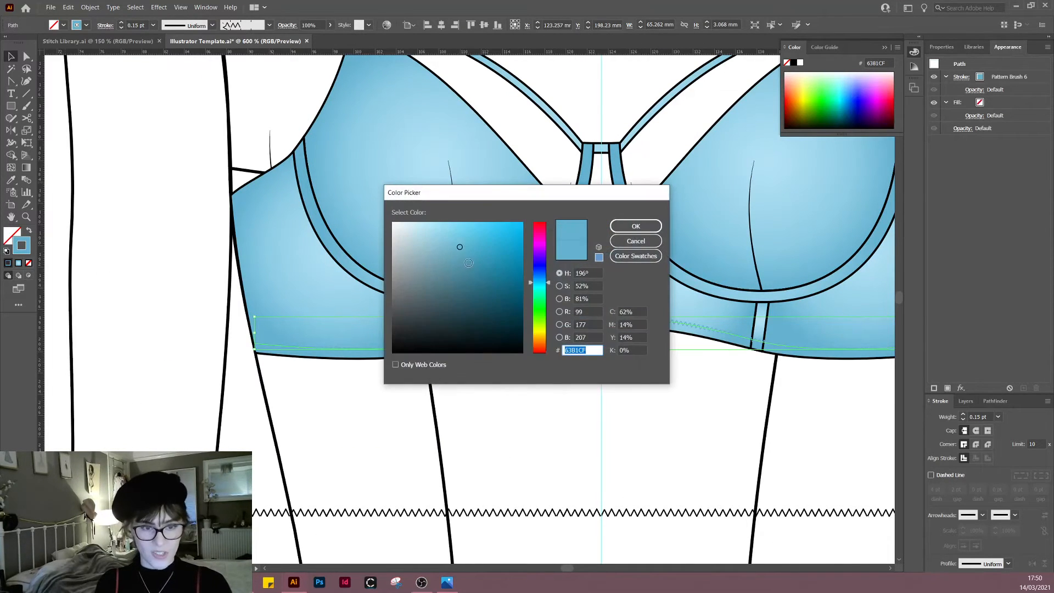
left_click(469, 262)
left_click(635, 226)
left_click(674, 410)
left_click_drag(588, 332, 511, 337)
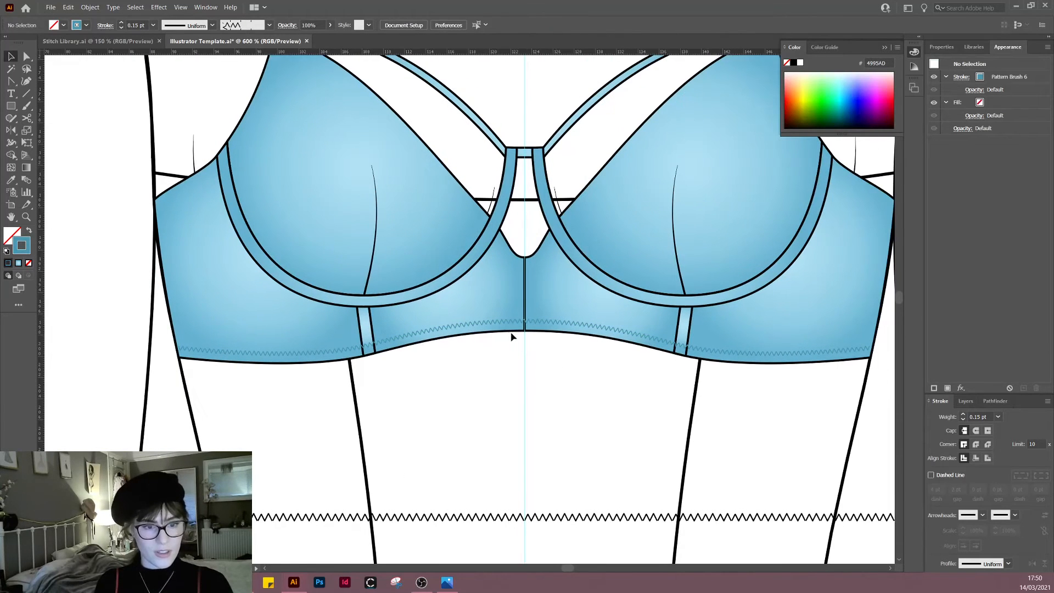
Step: Darken the hem stitch's stroke colour further to hex 3E899B and deselect it
left_click(509, 325)
double_click(24, 250)
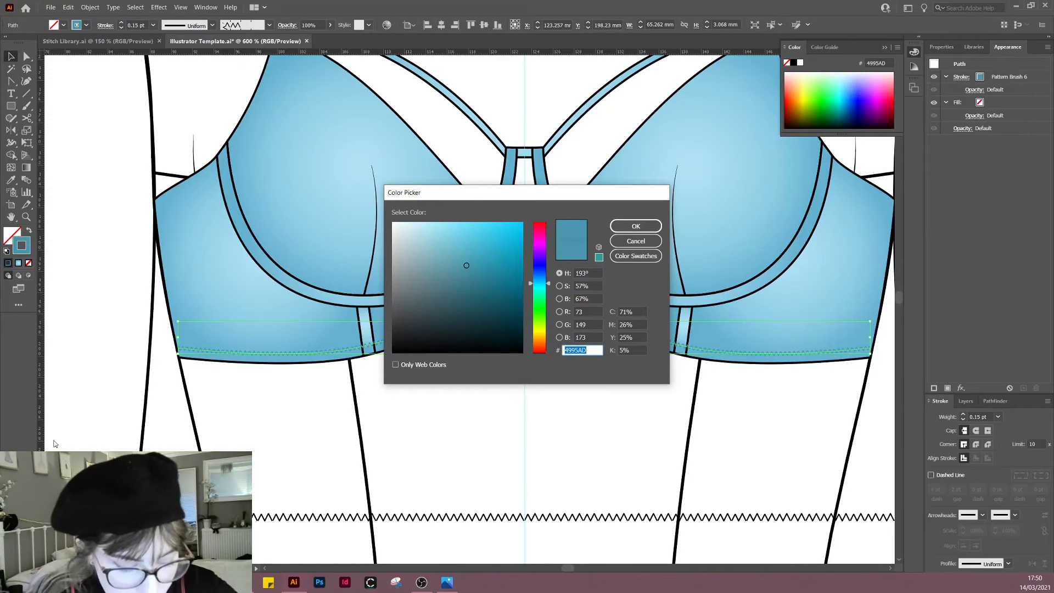
left_click(467, 269)
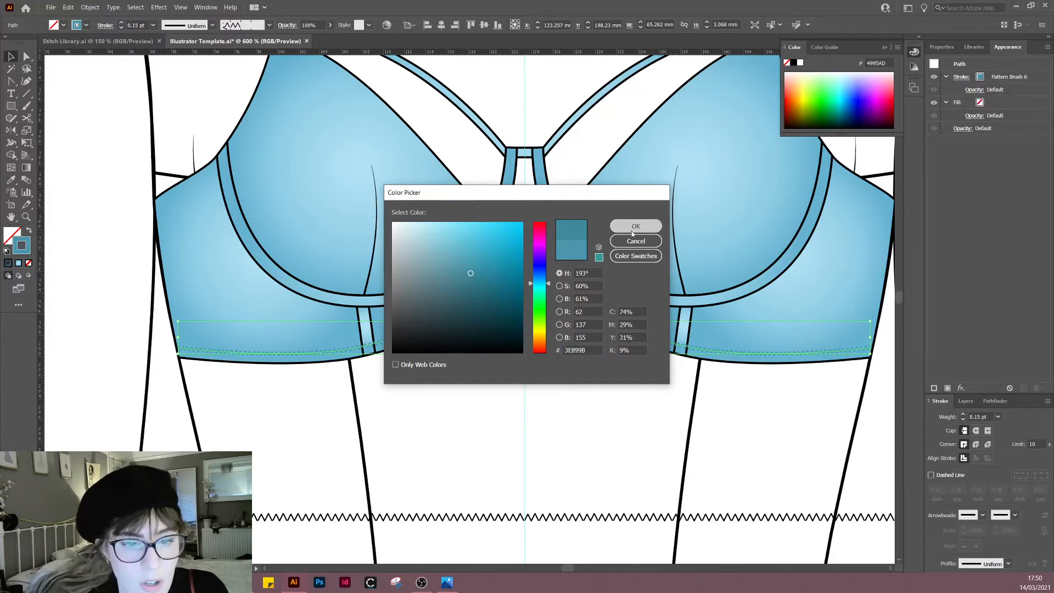
left_click(636, 226)
left_click(384, 444)
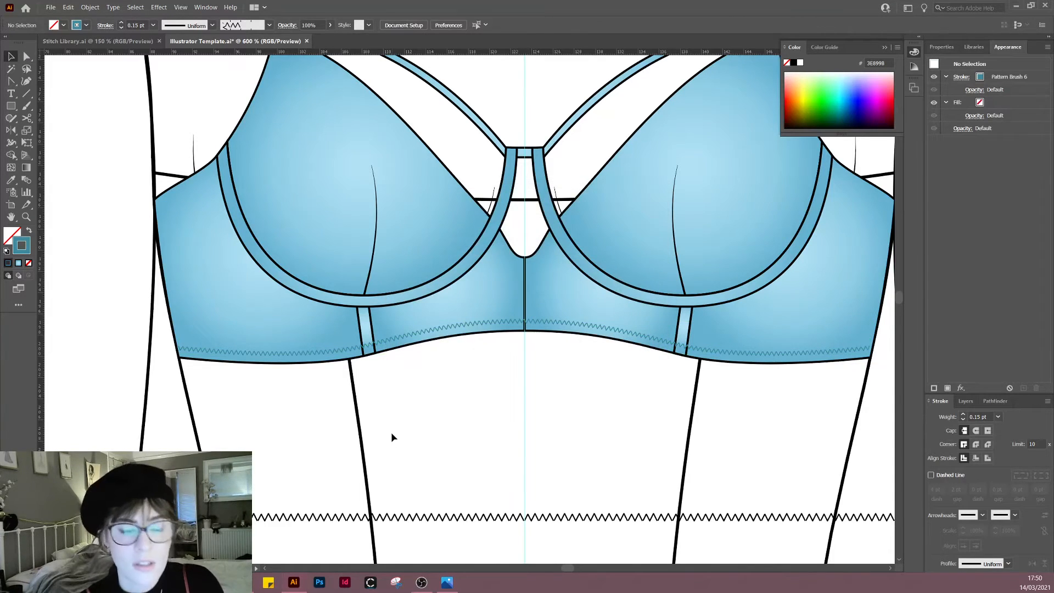
Step: Set the hem stitch's stroke colour to hex 337F8C and deselect it
left_click(450, 326)
double_click(21, 246)
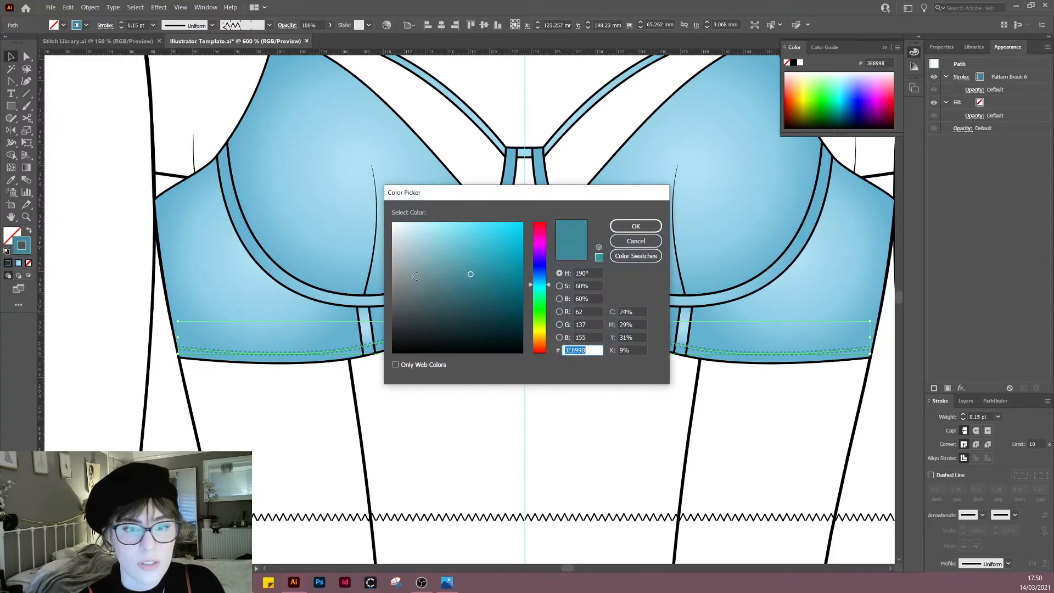
left_click(477, 281)
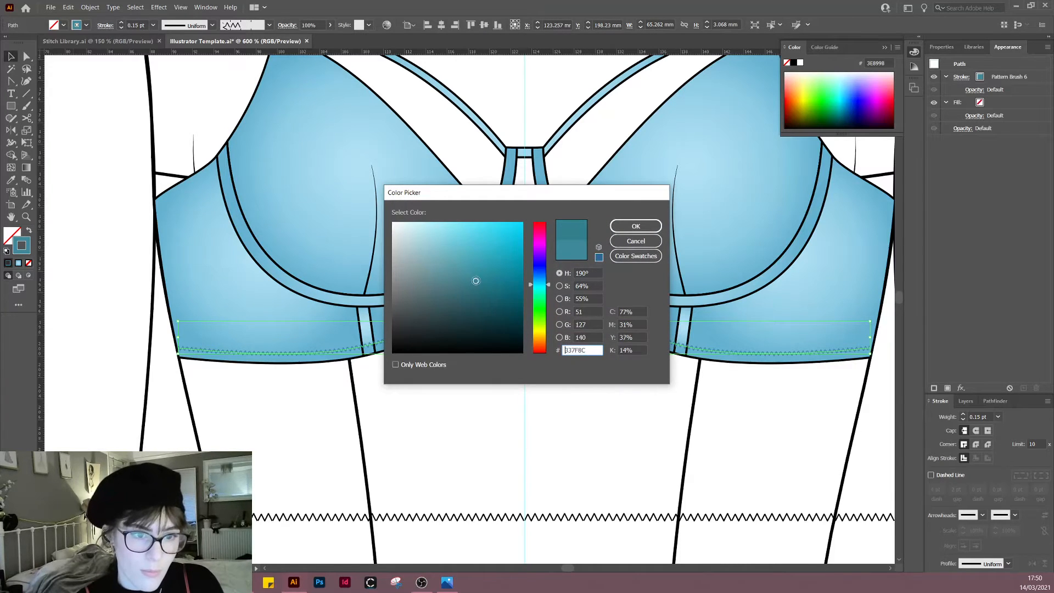
left_click(636, 225)
left_click(445, 402)
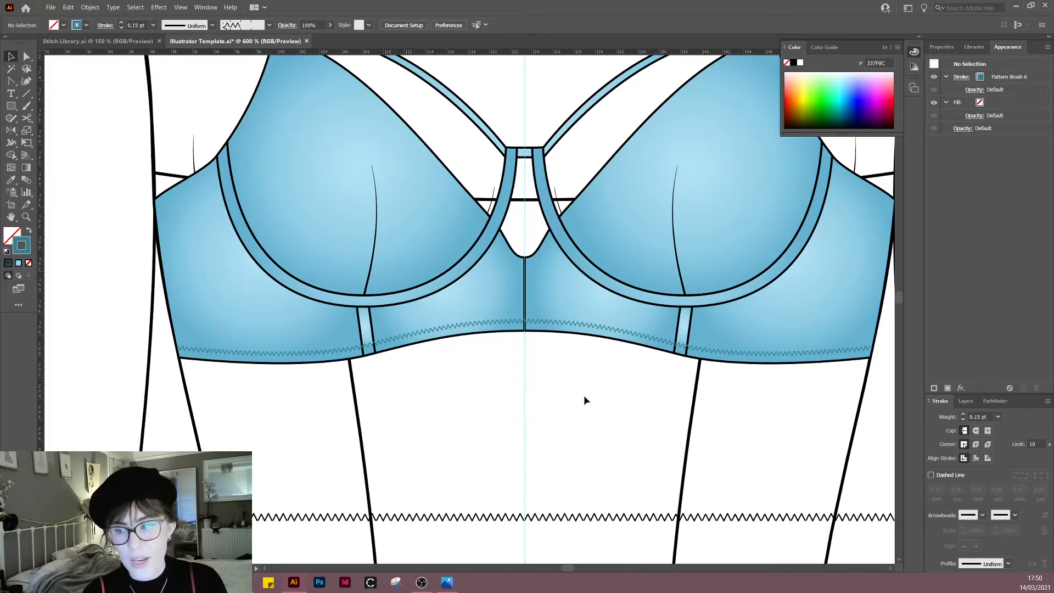
Step: Move the hem stitch path below the vertical seam strips in the Bra Front layer's stacking order and deselect everything
left_click(450, 329)
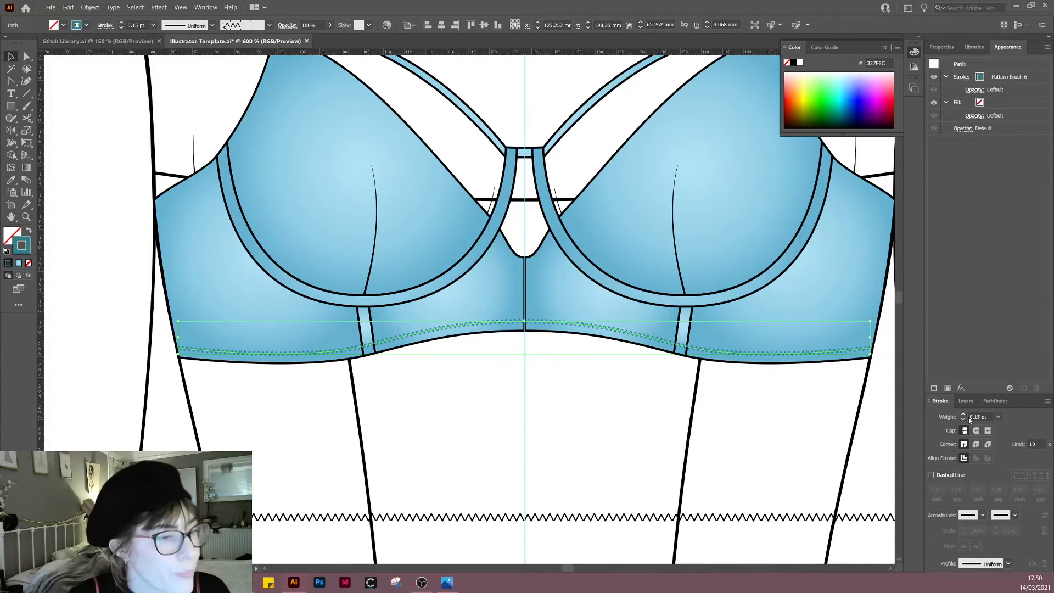
left_click(965, 402)
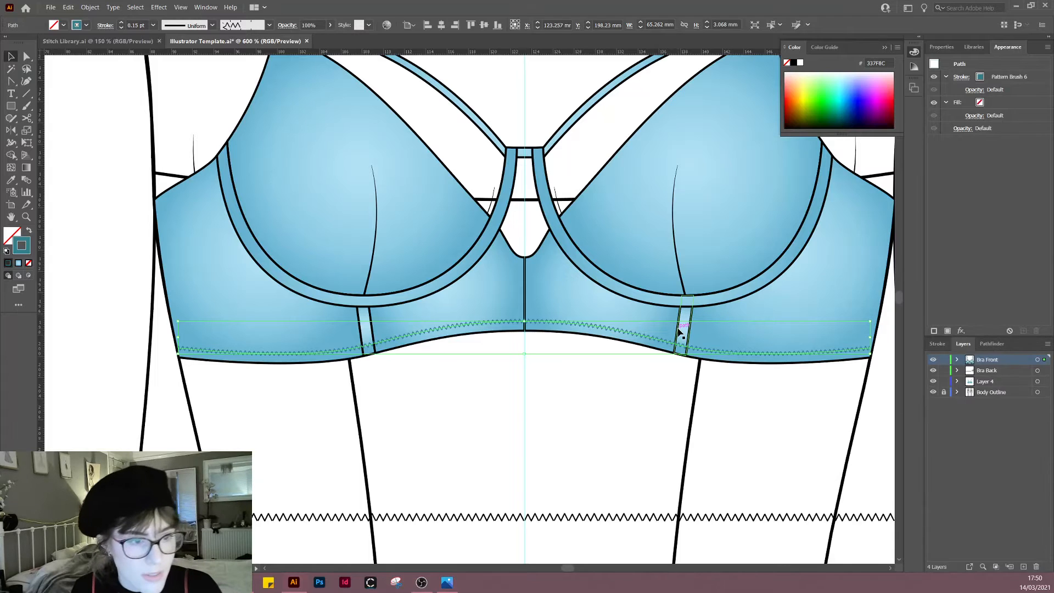
left_click(683, 332, "shift")
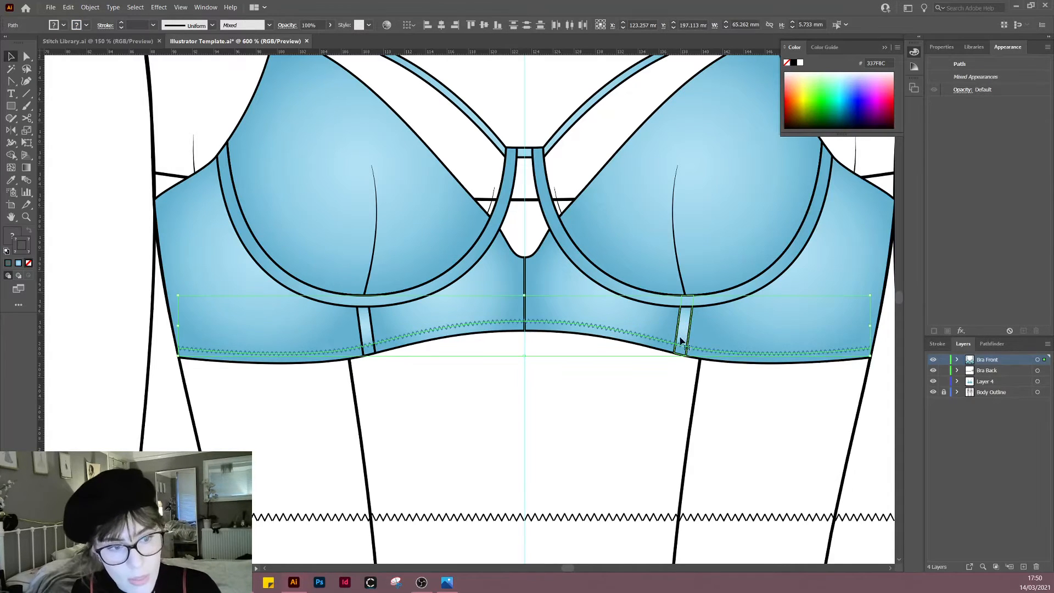
left_click(958, 361)
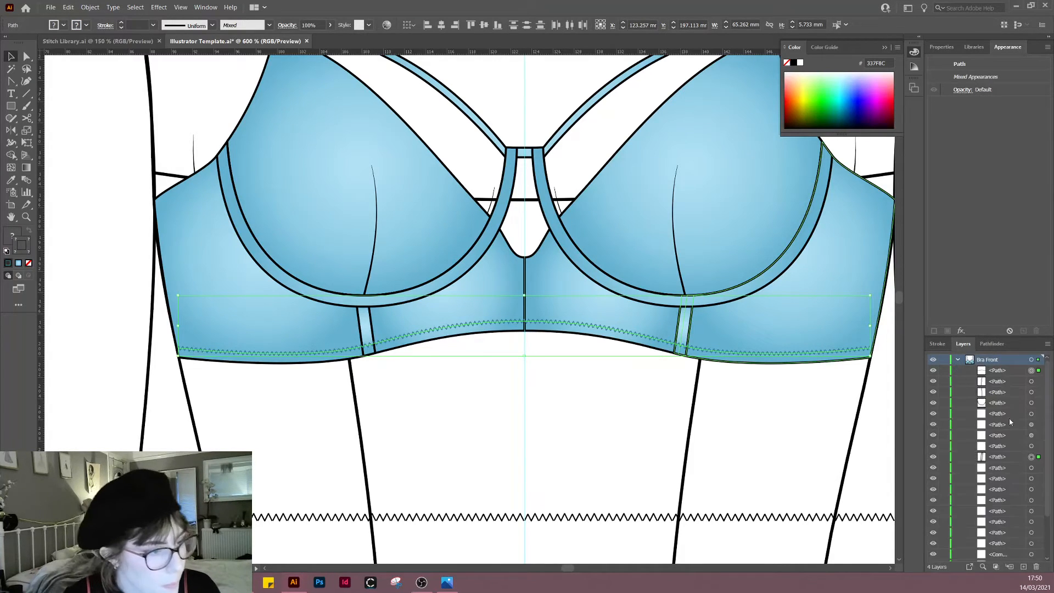
left_click(997, 373)
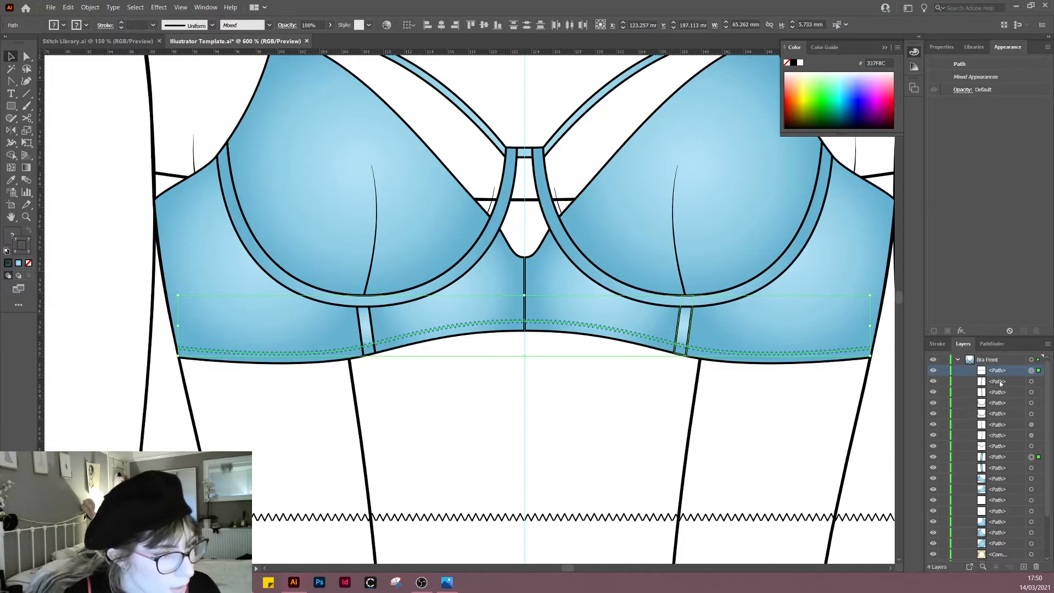
left_click_drag(1000, 376, 997, 473)
left_click(706, 419)
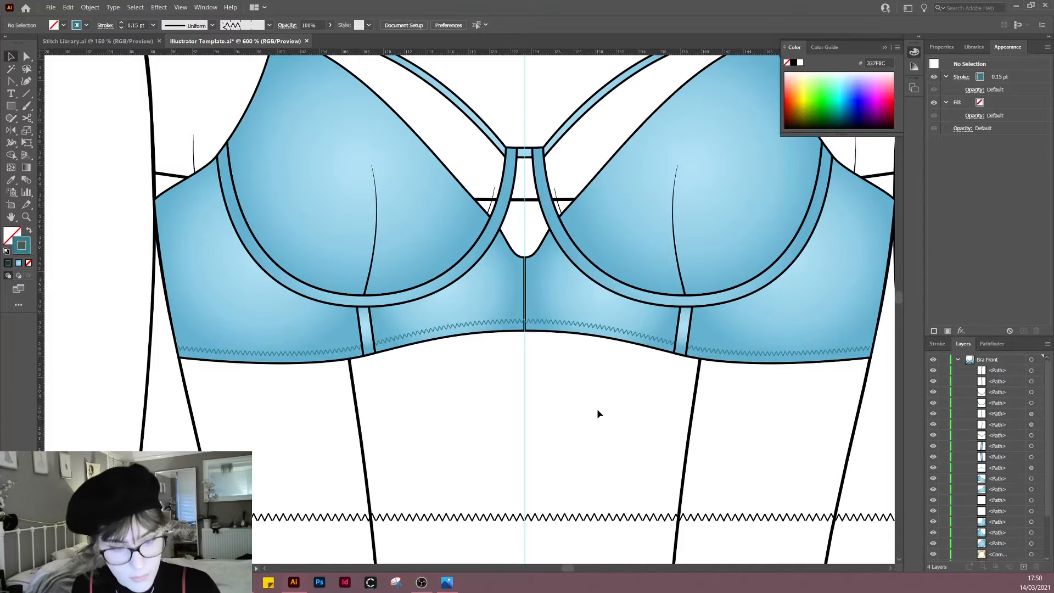
Step: Copy and paste the upper edge segments of the left side wing together with the left cup's outer armhole edge
scroll(581, 413, "down", 1)
left_click_drag(606, 425, 465, 429)
left_click_drag(403, 421, 585, 413)
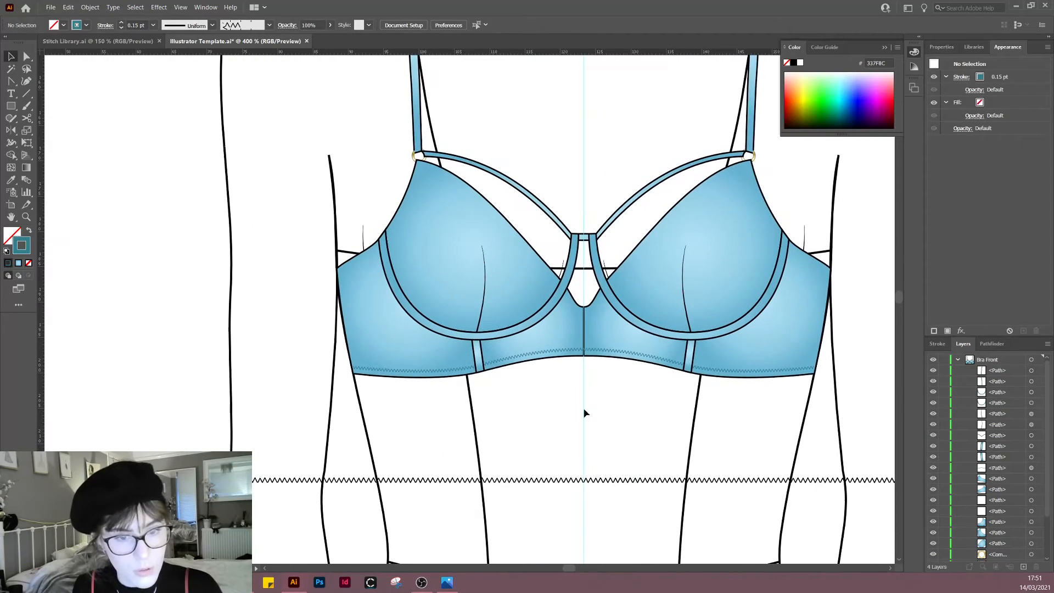
left_click_drag(365, 414, 457, 441)
scroll(452, 357, "up", 1)
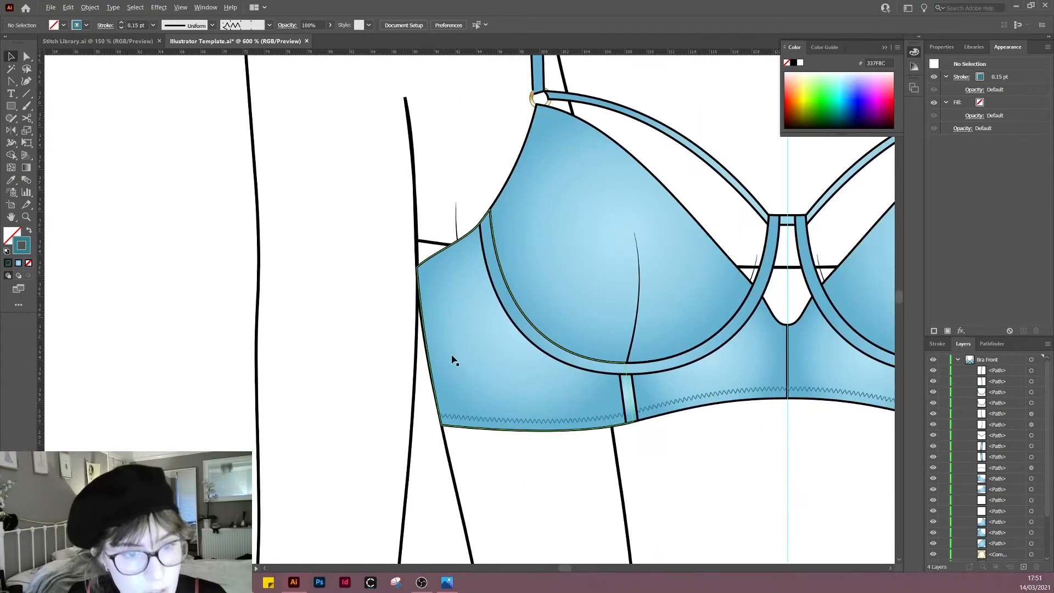
key("a")
left_click(450, 250)
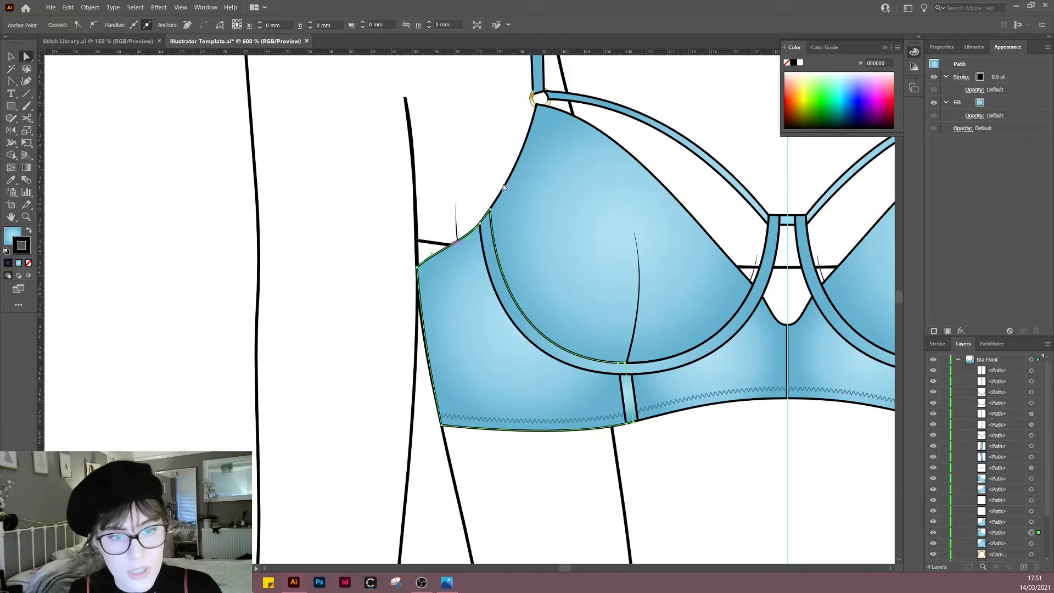
left_click(509, 186)
left_click(485, 216, "shift")
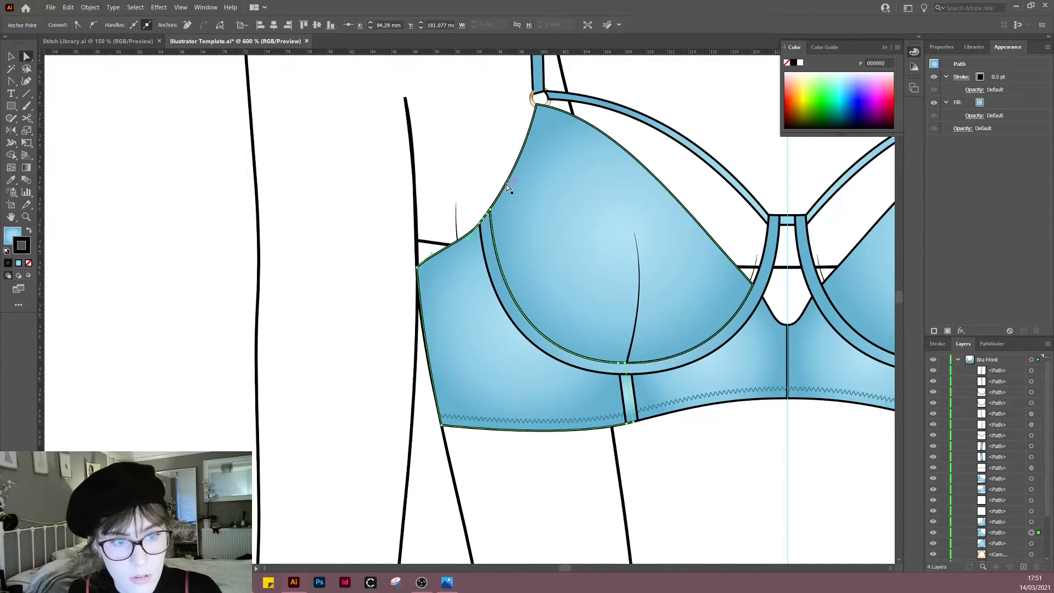
left_click(507, 183, "shift")
key("ctrl+c")
key("ctrl+v")
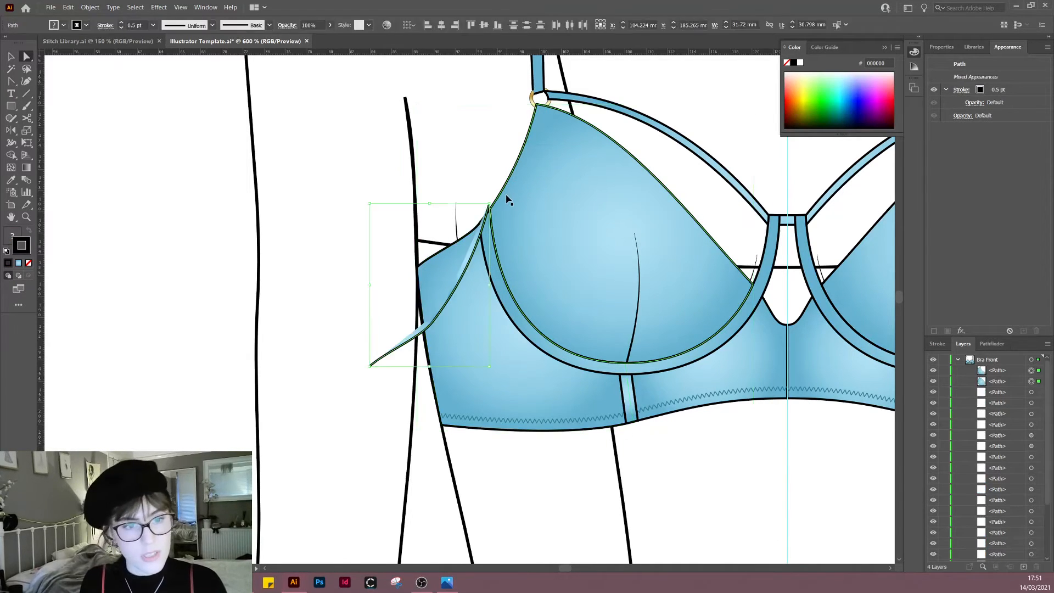
Step: Join the pasted edge segments into one path and remove its gradient fill
key("v")
right_click(337, 226)
left_click(377, 346)
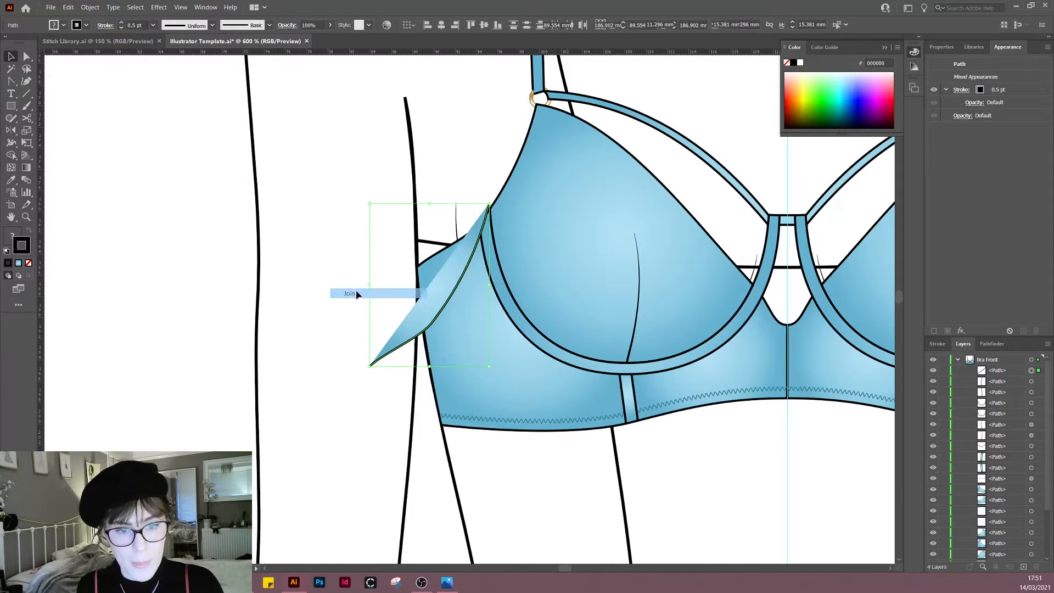
left_click(20, 240)
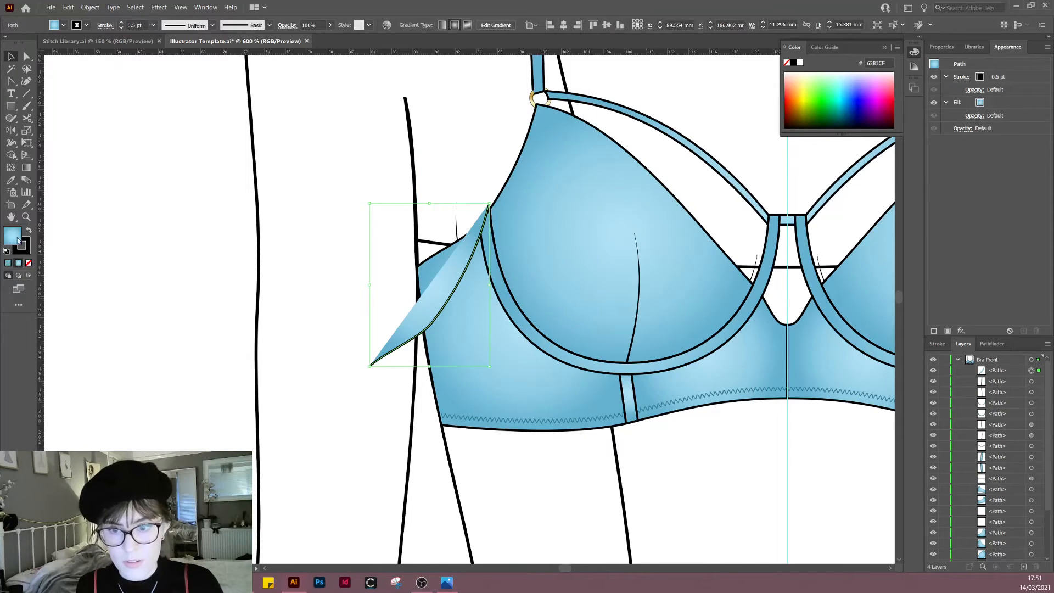
left_click(28, 263)
left_click(374, 324)
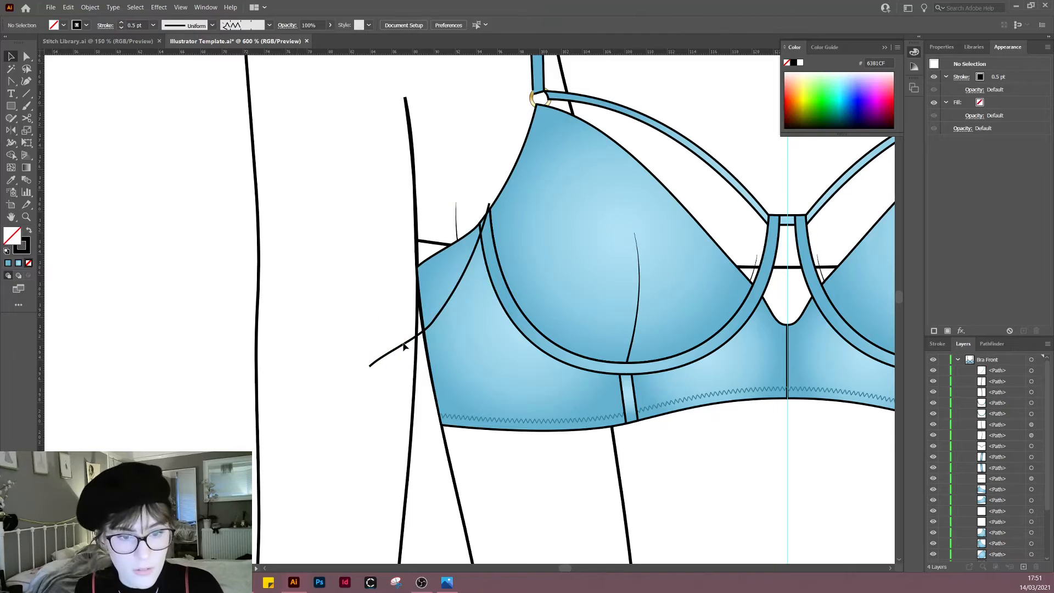
Step: Place the joined path just inside the left armhole edge, copy the hem stitch's appearance onto it with the Eyedropper and deselect it
left_click_drag(406, 344, 454, 258)
key("i")
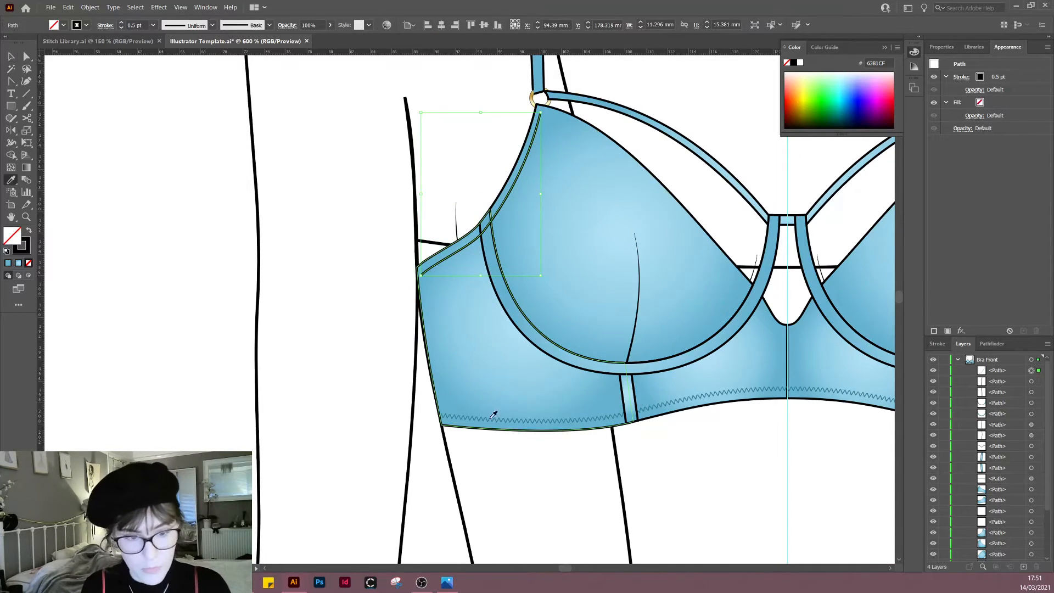
left_click(494, 414)
key("v")
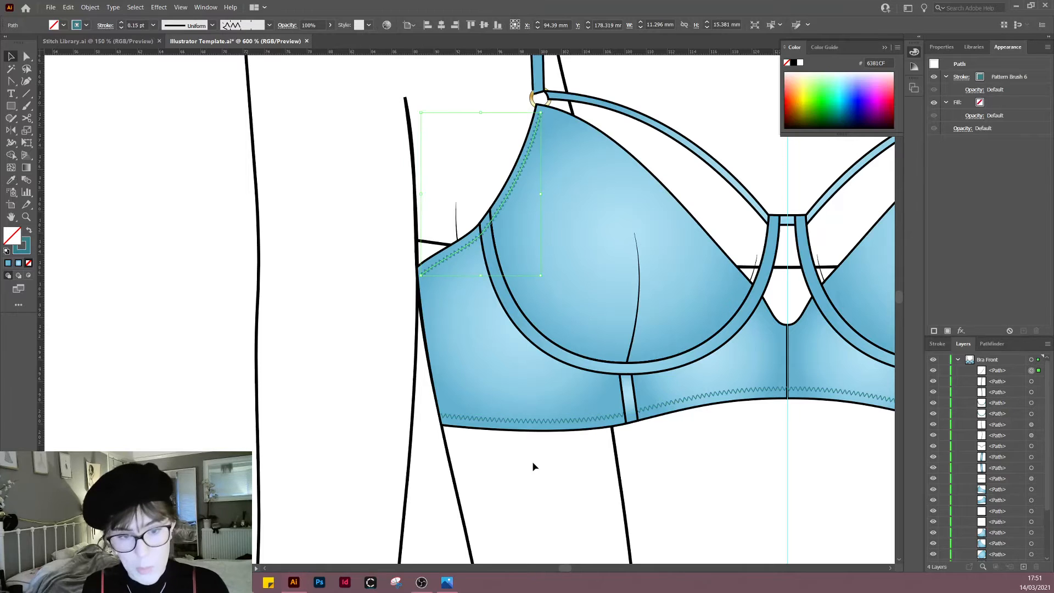
left_click(570, 449)
Step: Extend both ends of the left armhole zig zag path with the Pen tool to the cup's top edge and the side seam, then deselect it
scroll(570, 449, "up", 4)
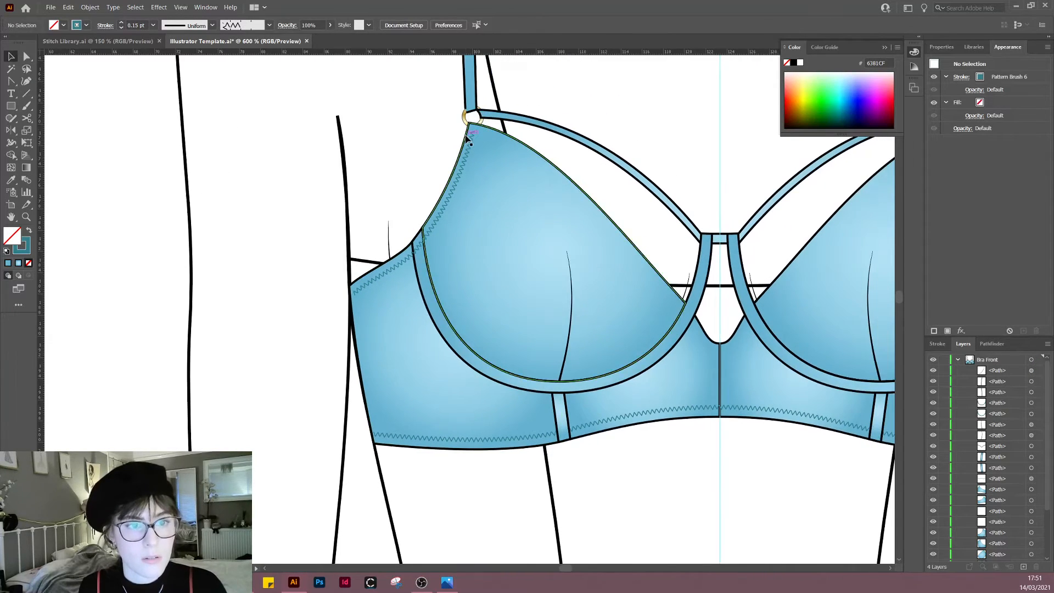
key("p")
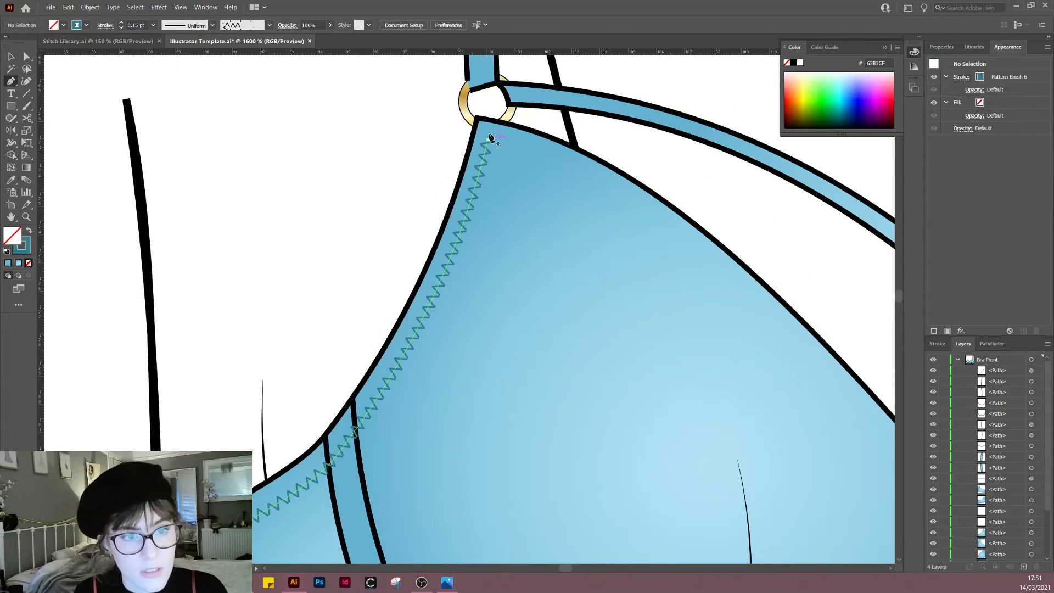
left_click(490, 137)
key("ctrl+z")
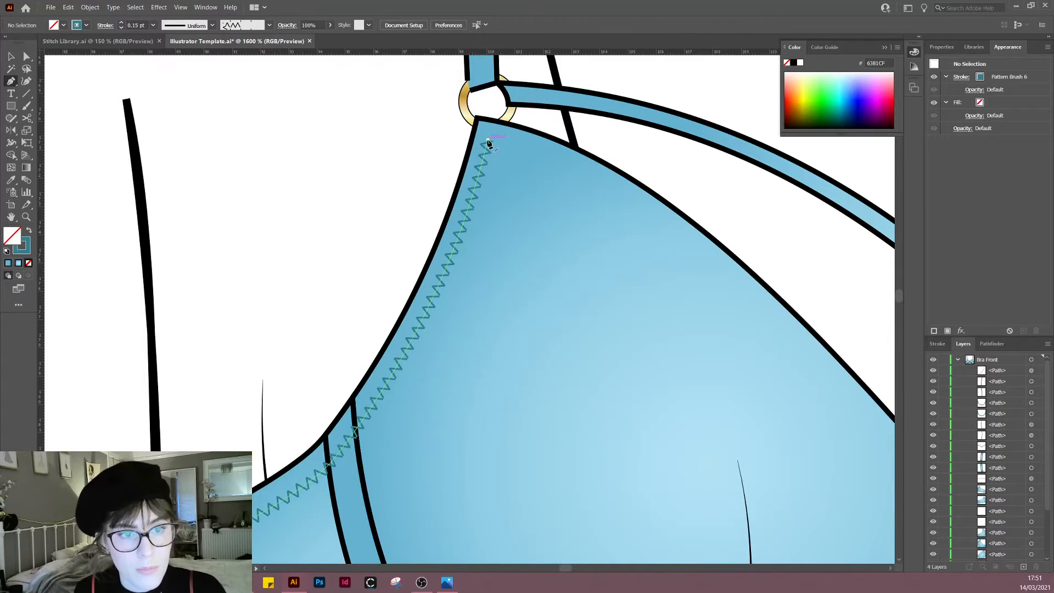
left_click_drag(489, 143, 588, 59)
key("v")
key("p")
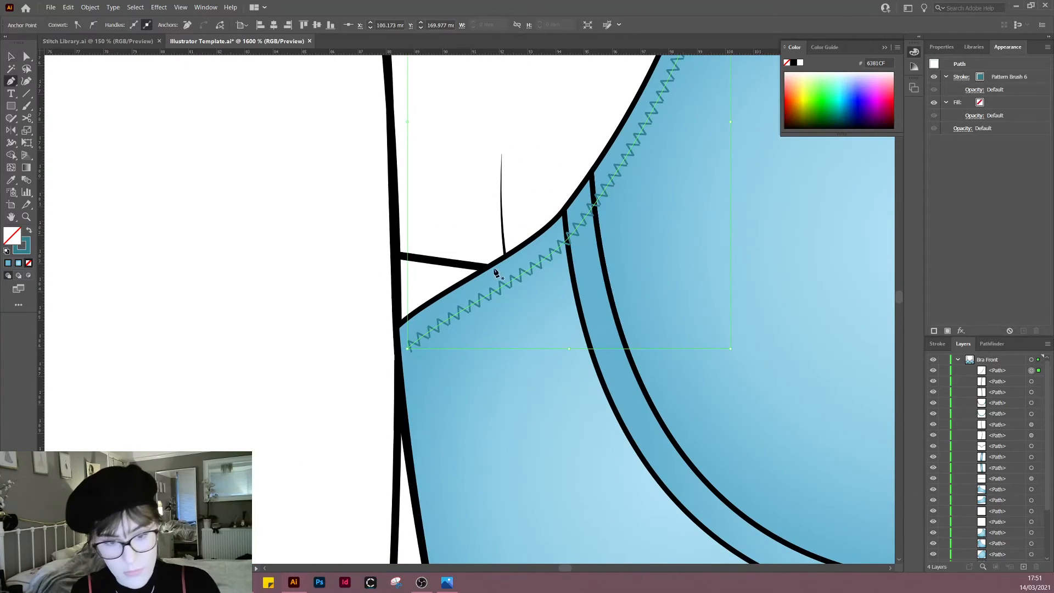
left_click_drag(406, 348, 403, 356)
key("v")
left_click(463, 221)
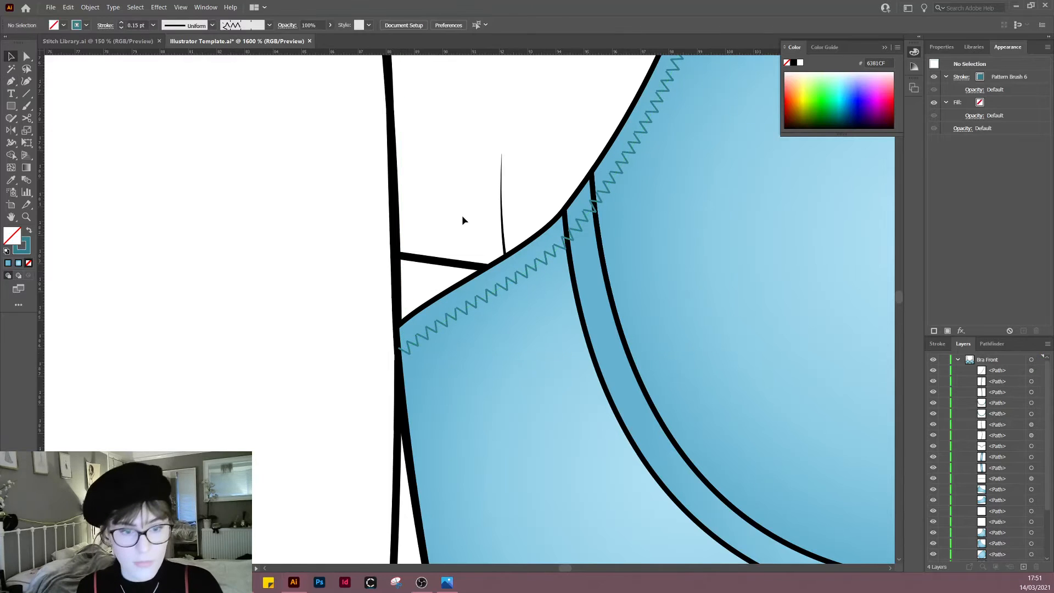
Step: Move the armhole stitch path below the left underwire casing in the Bra Front layer's stacking order and deselect everything
scroll(385, 291, "down", 2)
scroll(413, 277, "up", 2)
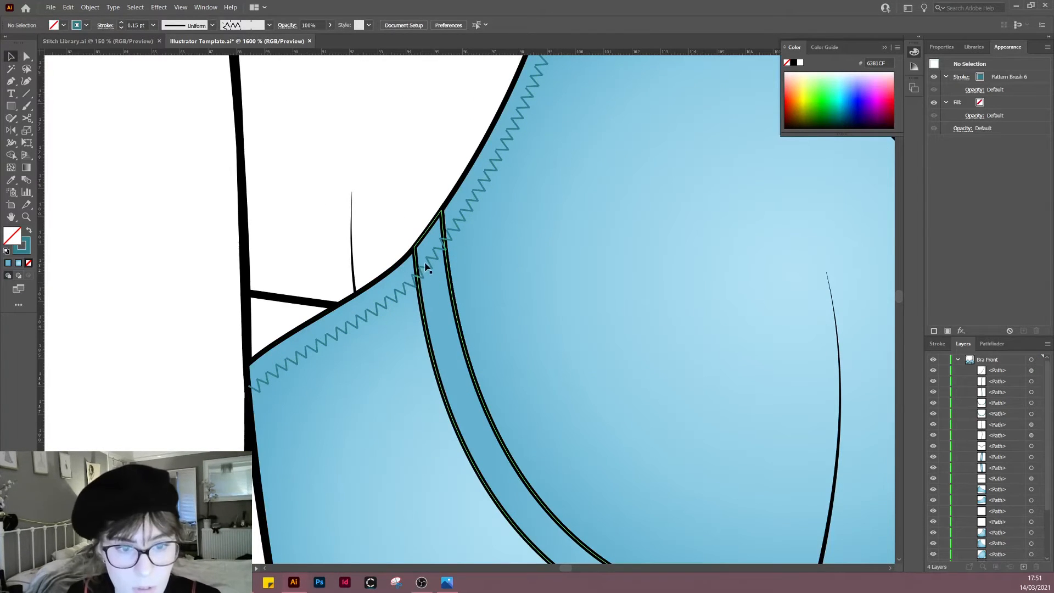
left_click(432, 267)
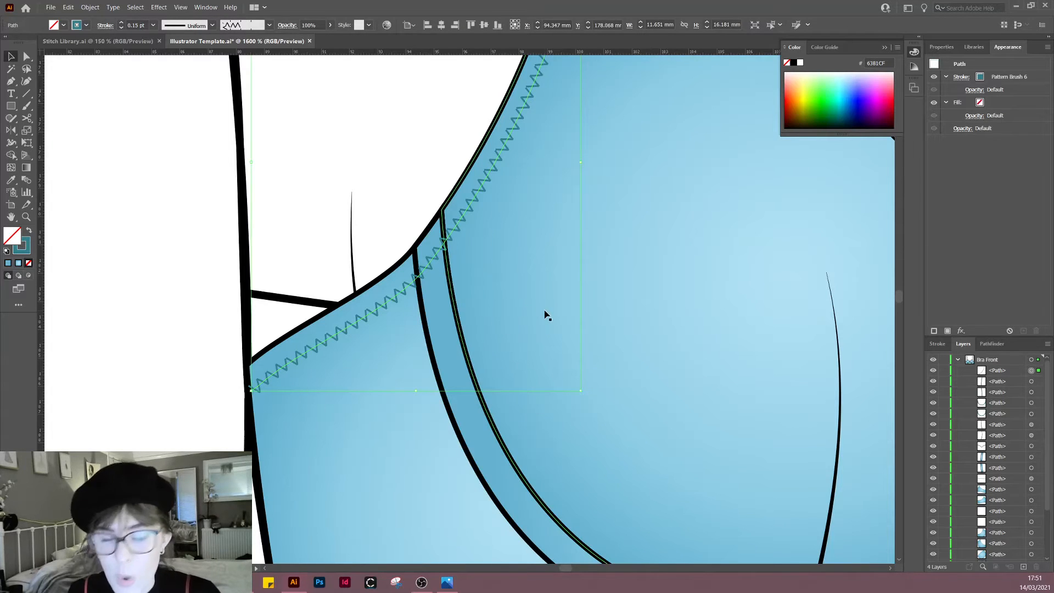
left_click(431, 313, "shift")
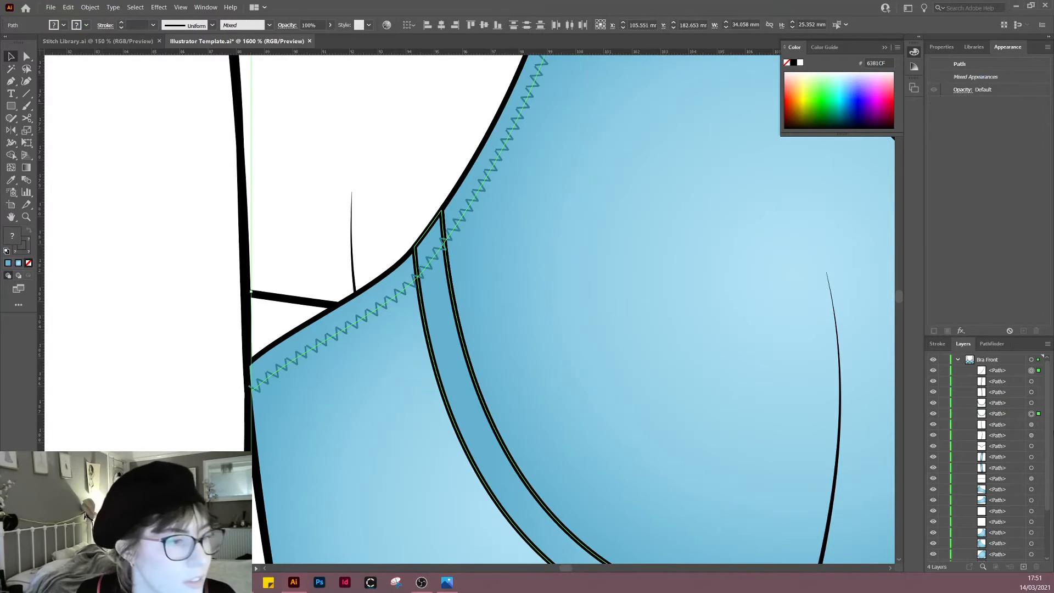
left_click_drag(1013, 370, 1001, 420)
left_click(396, 203)
key("ctrl+minus")
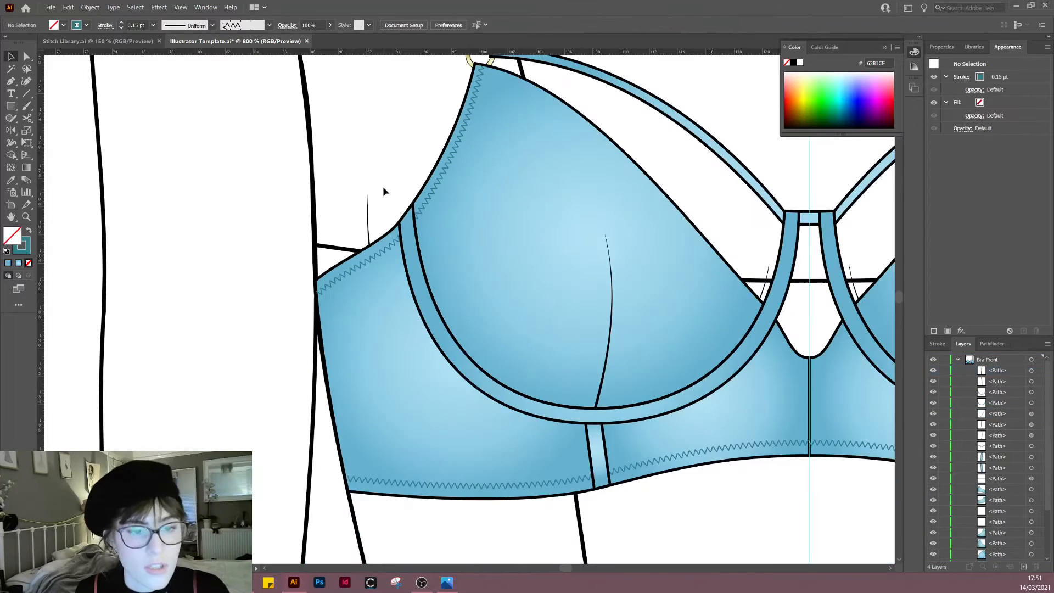
Step: Reflect a copy of the left armhole stitching vertically across the centre guide onto the right armhole and deselect it
left_click_drag(383, 186, 183, 229)
scroll(198, 239, "down", 1)
left_click_drag(558, 176, 511, 178)
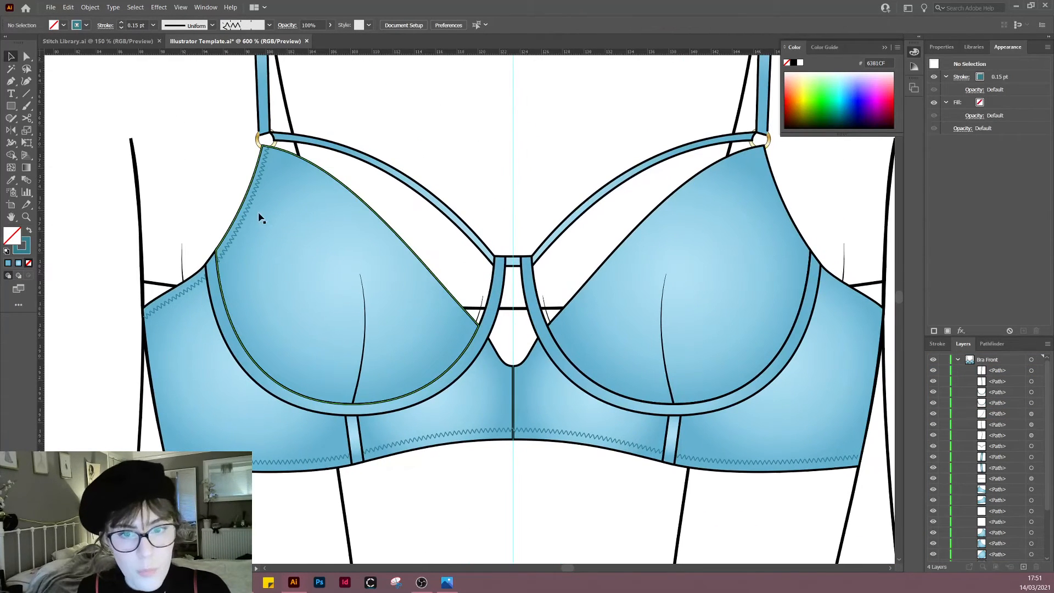
left_click(228, 237)
key("o")
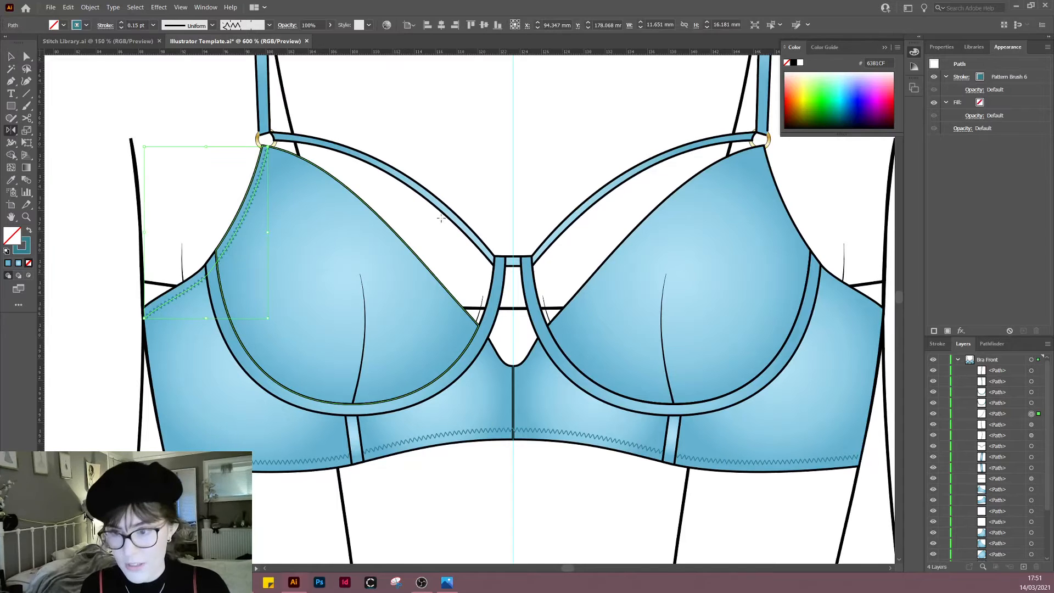
left_click(513, 166, "alt")
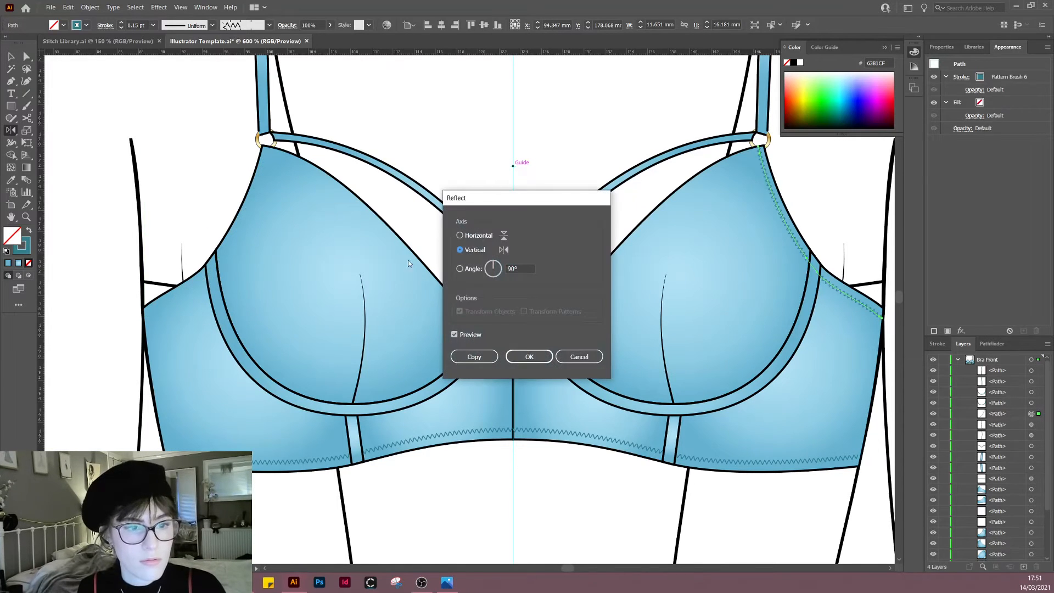
left_click(473, 358)
key("v")
left_click(667, 190)
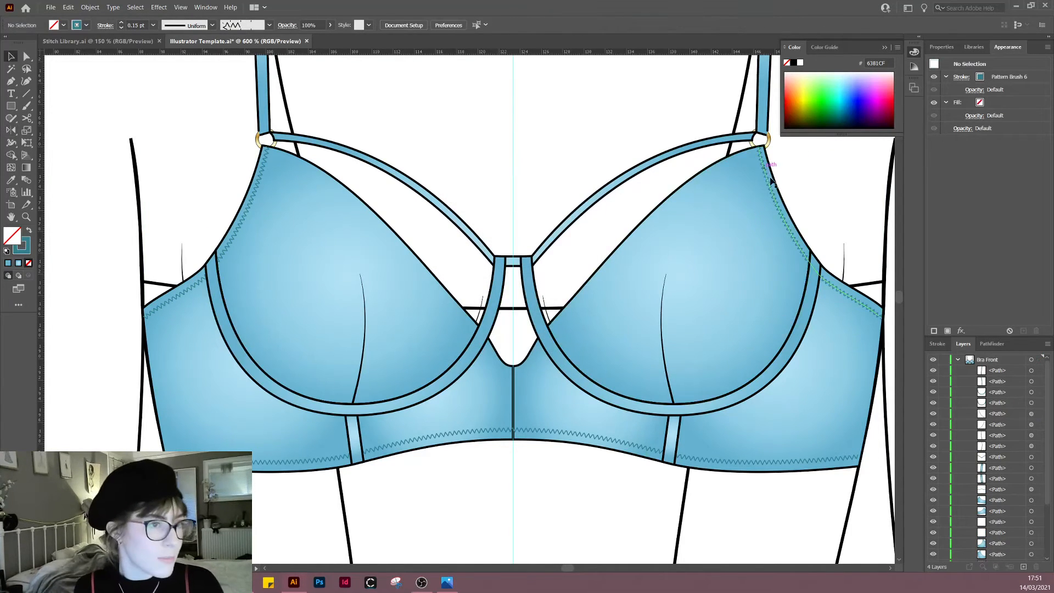
Step: Copy the Twin Lockstitch sample from Stitch Library.ai and paste it into Illustrator Template.ai
scroll(594, 513, "down", 2)
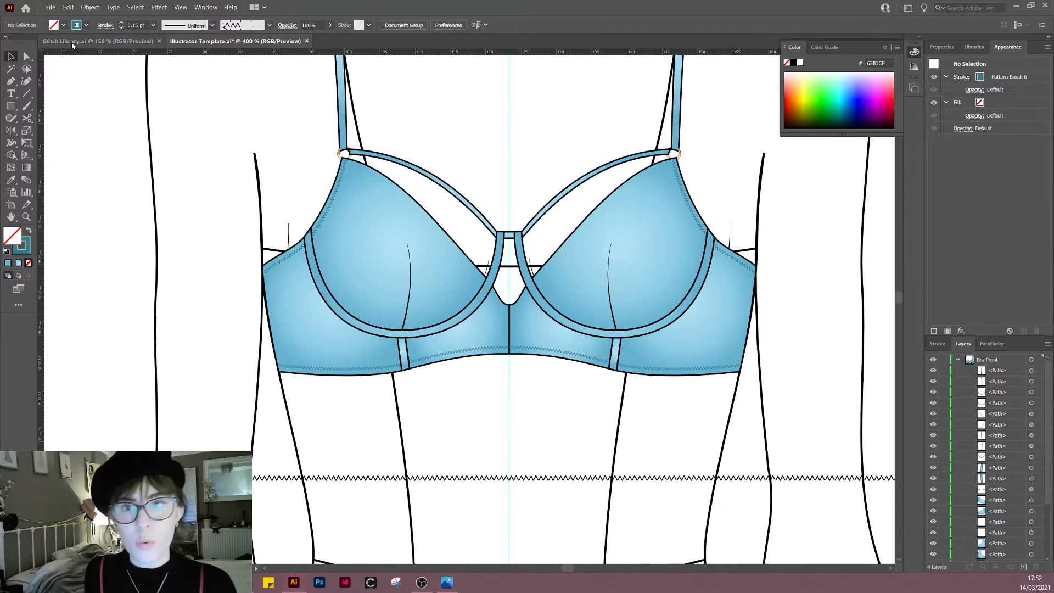
left_click(98, 42)
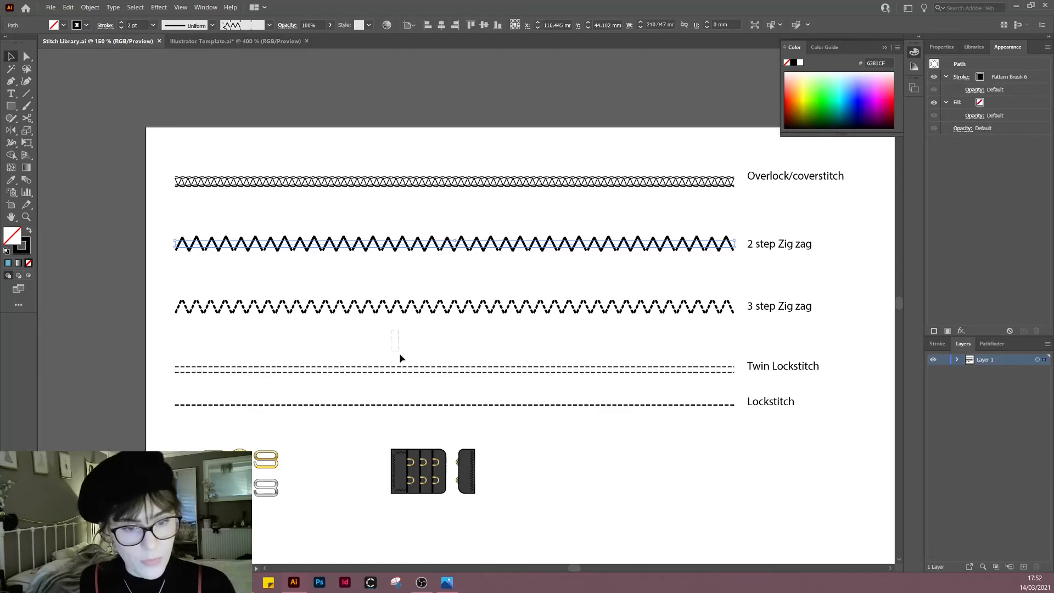
left_click(405, 371)
left_click(257, 43)
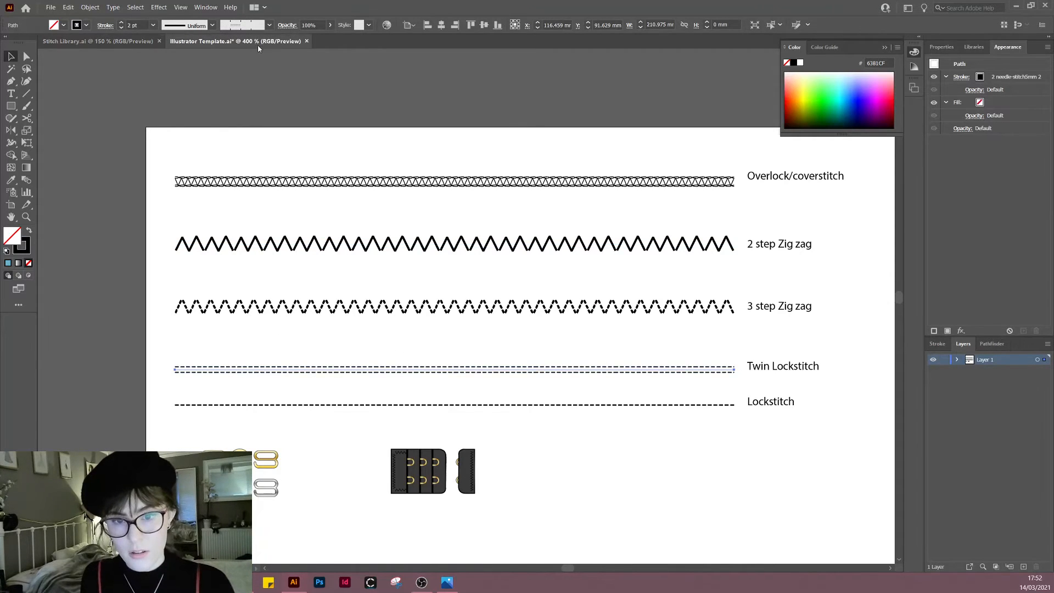
key("ctrl+v")
Step: Move the pasted twin lockstitch line below the bra, just above the zig zag sample line
left_click_drag(97, 407, 478, 324)
left_click_drag(184, 439, 599, 274)
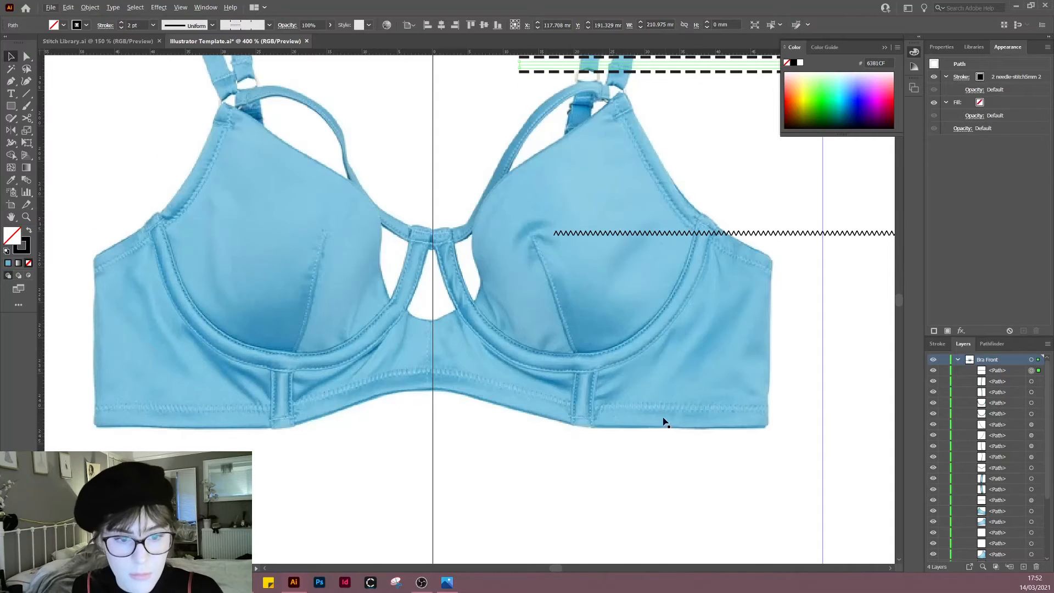
scroll(497, 329, "right", 5)
scroll(478, 332, "down", 2)
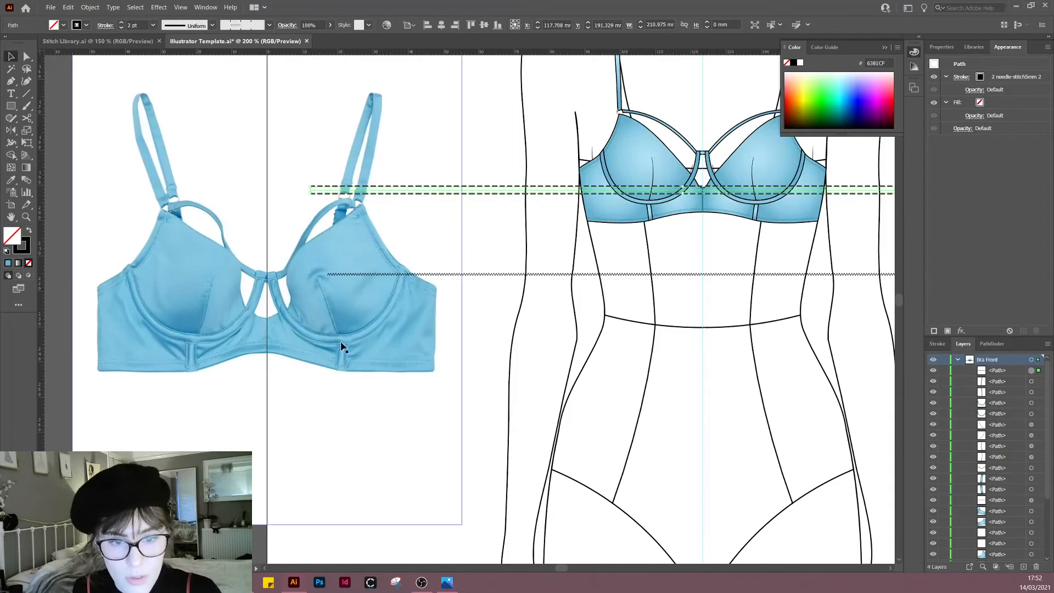
scroll(448, 247, "up", 2)
scroll(447, 248, "right", 3)
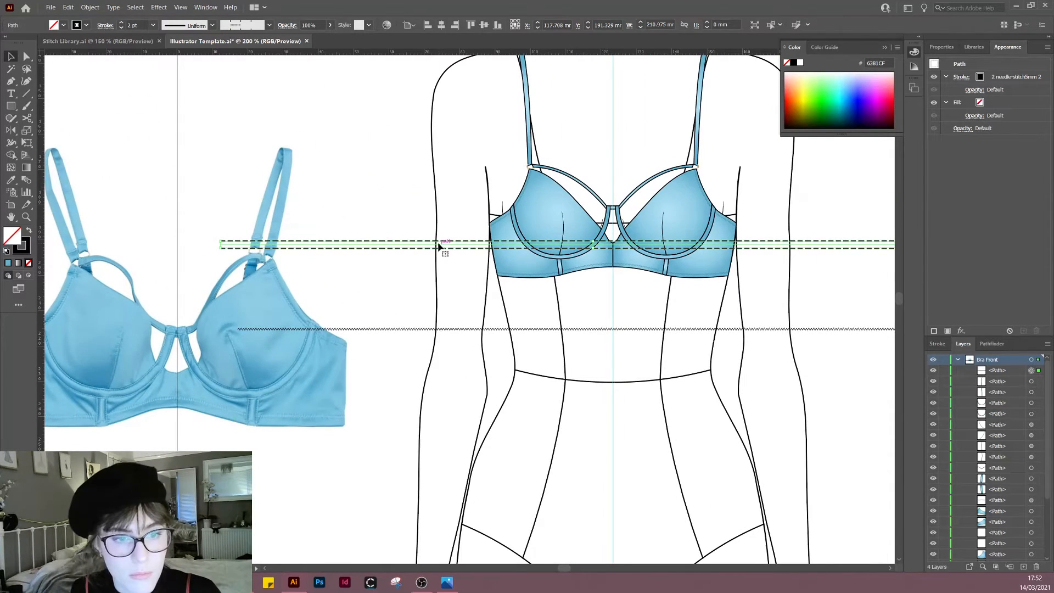
left_click_drag(440, 247, 552, 321)
scroll(475, 329, "right", 3)
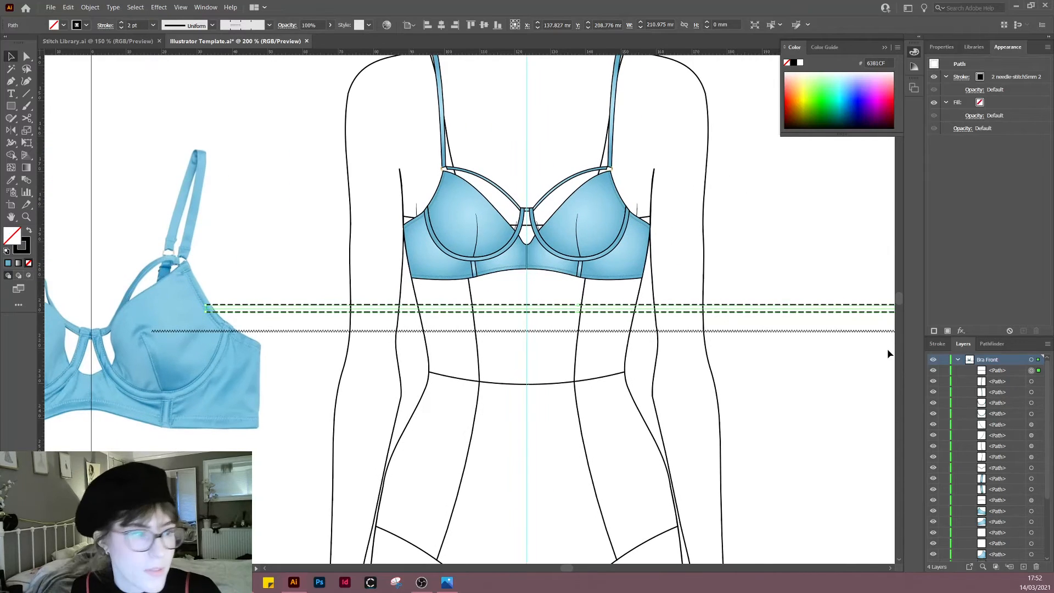
Step: Set the twin lockstitch line's stroke weight to 0.75 pt and deselect it
left_click(938, 343)
double_click(982, 416)
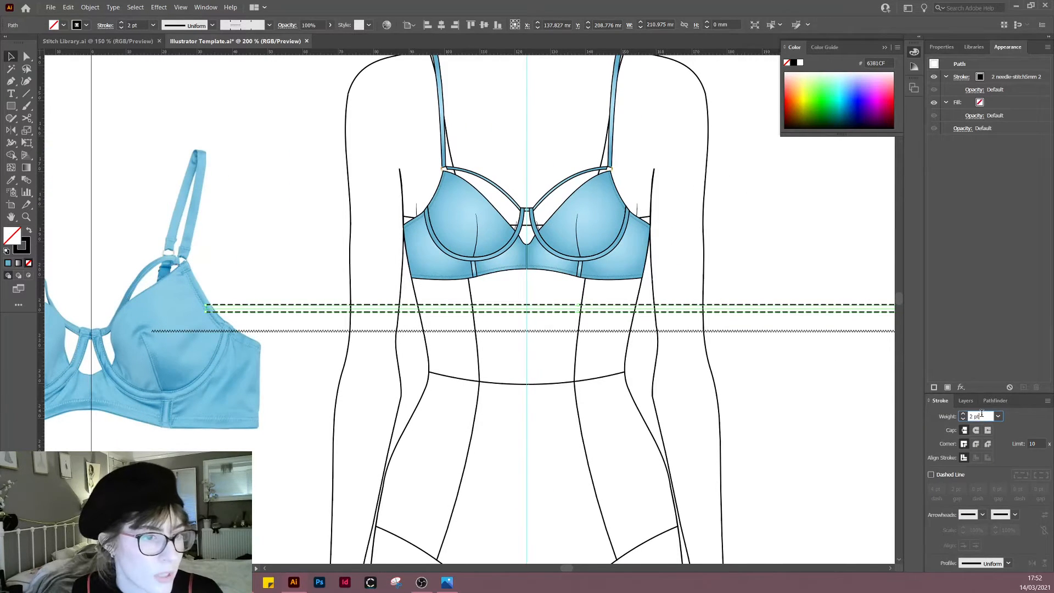
type("1")
key("Return")
left_click(648, 419)
Step: Change the colorization method of the "2 needle-stitch5mm 2" pattern brush and apply the change to existing strokes
scroll(511, 296, "up", 3)
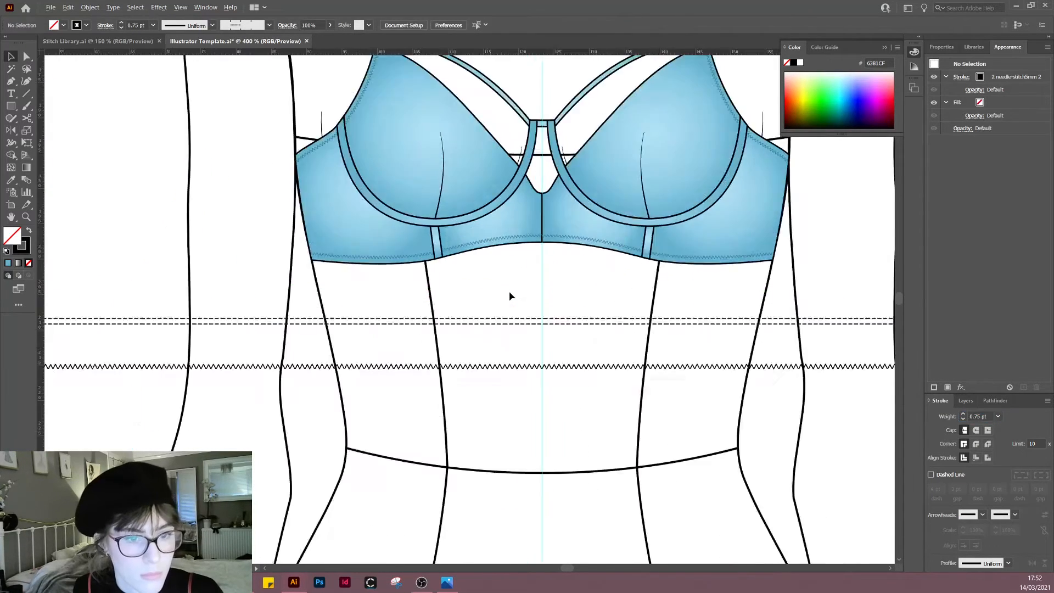
left_click(490, 339)
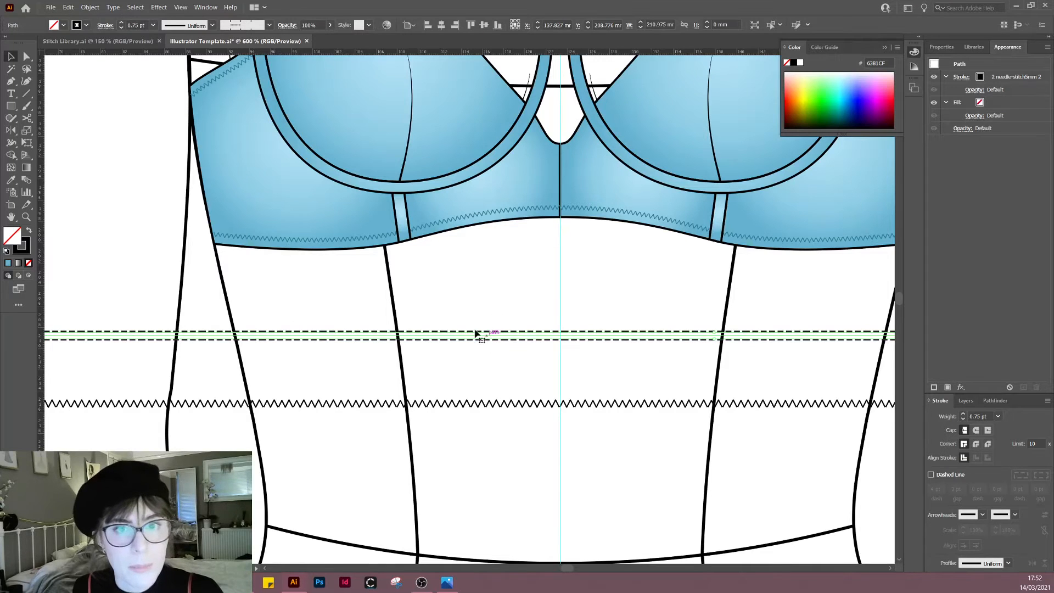
left_click(113, 219)
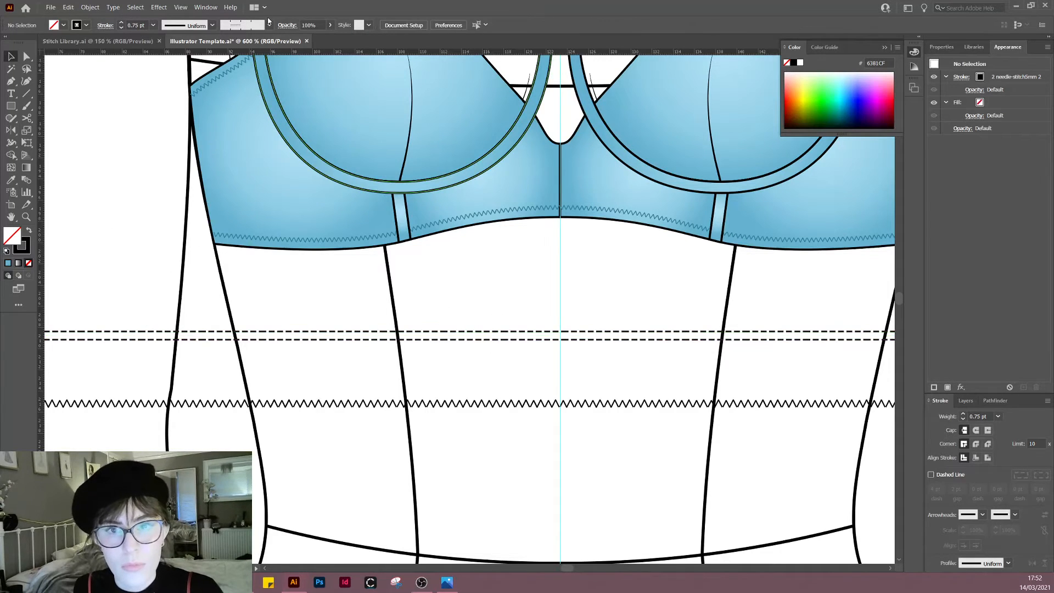
left_click(268, 26)
double_click(241, 93)
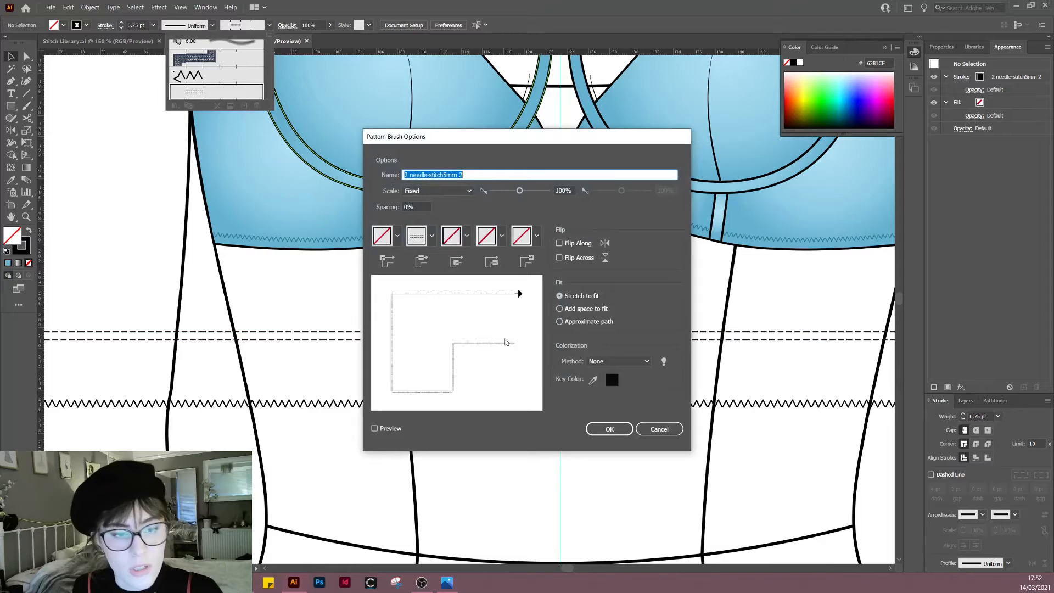
left_click(618, 362)
left_click(609, 407)
left_click(608, 429)
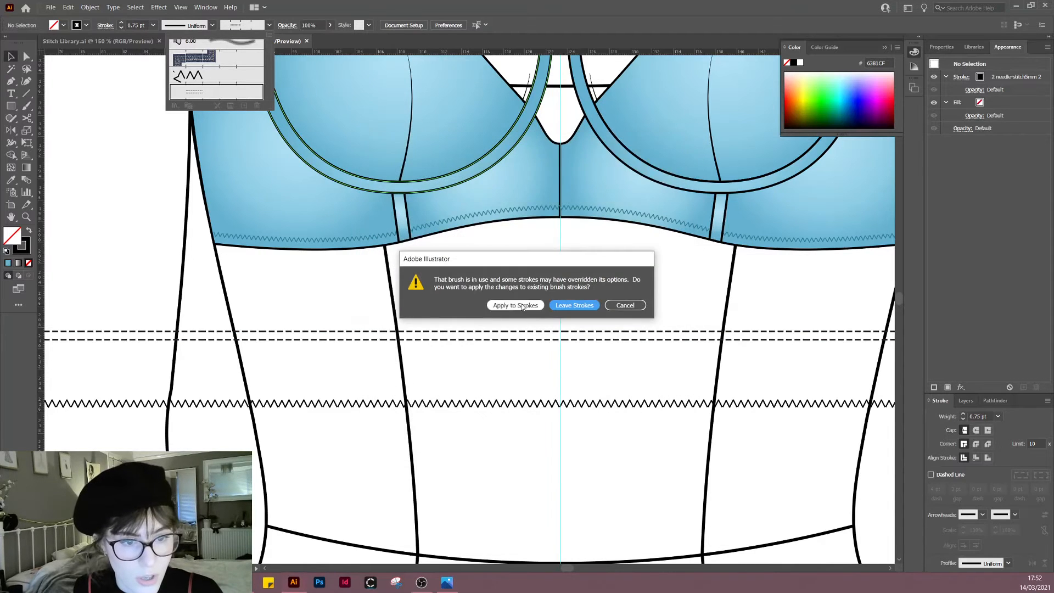
left_click(491, 306)
left_click_drag(459, 287, 472, 320)
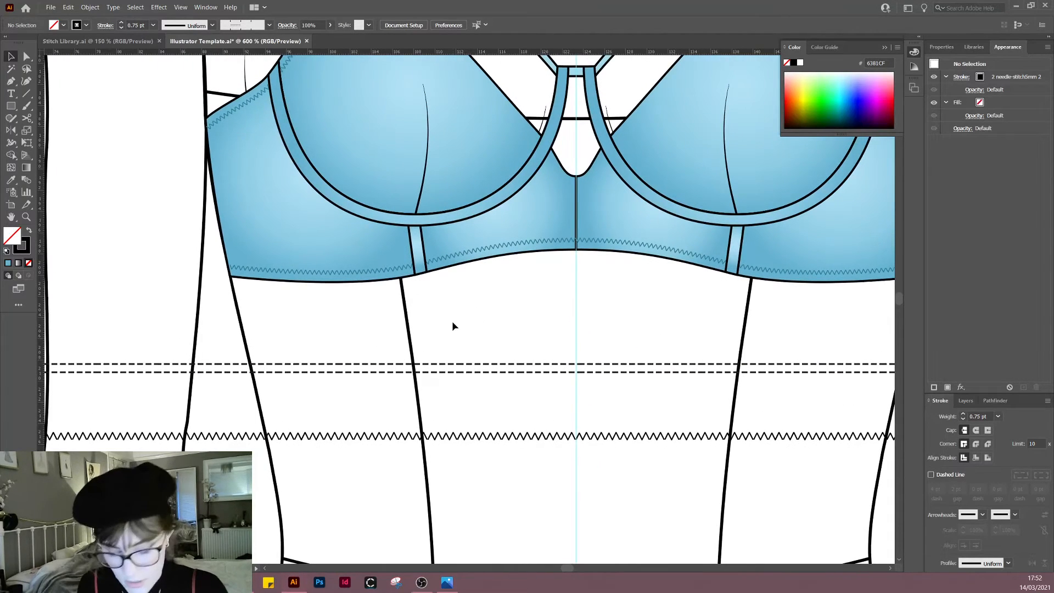
Step: Draw a straight Pen tool path down the middle of the left vertical seam strip, from the underwire casing to the hem
key("p")
scroll(412, 282, "up", 1)
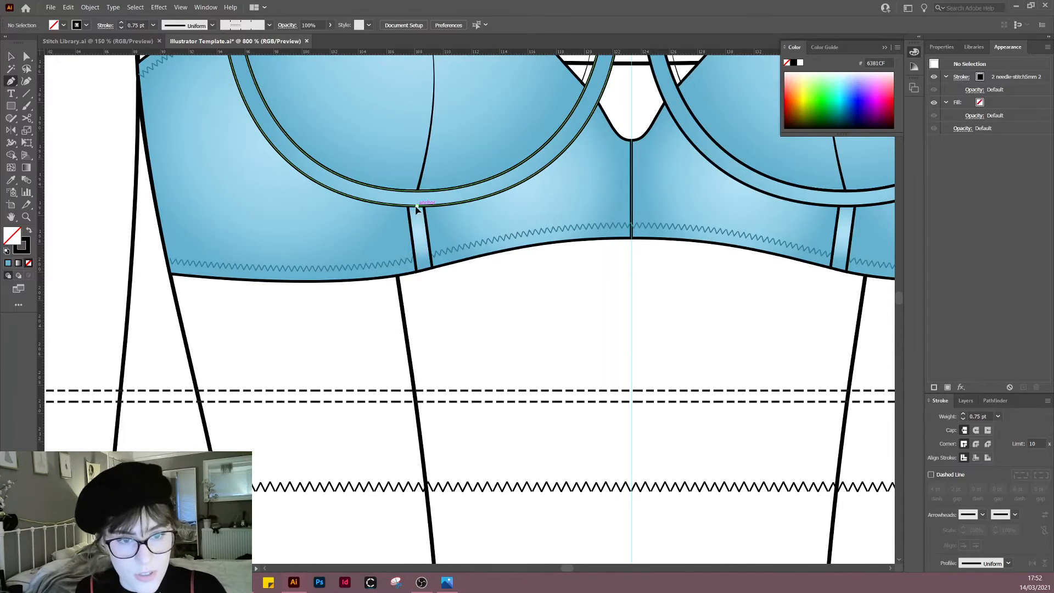
left_click(417, 206)
left_click(423, 269)
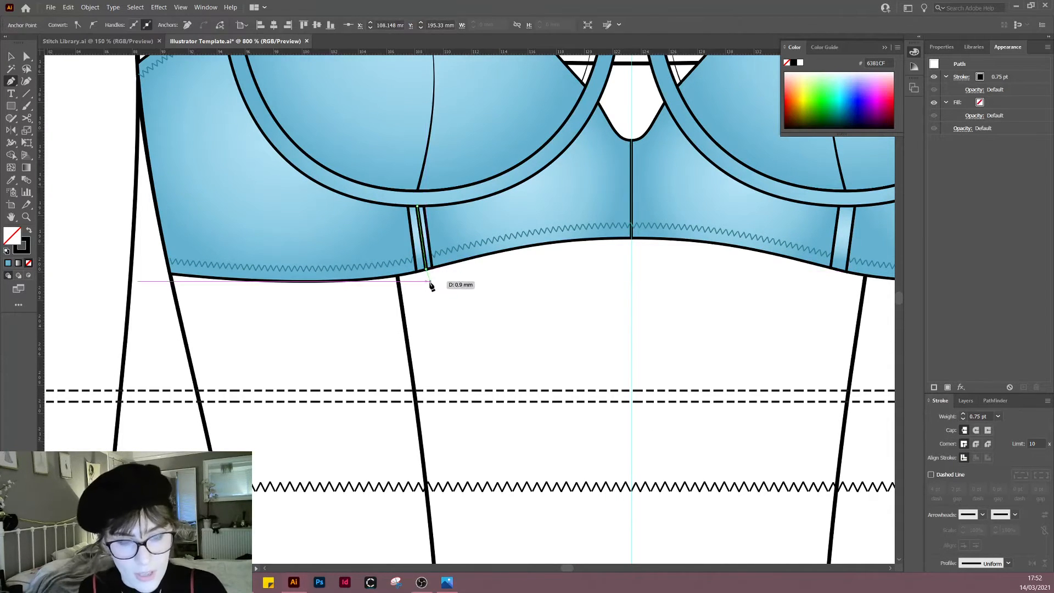
key("ctrl")
left_click(438, 303)
left_click_drag(502, 301, 483, 308)
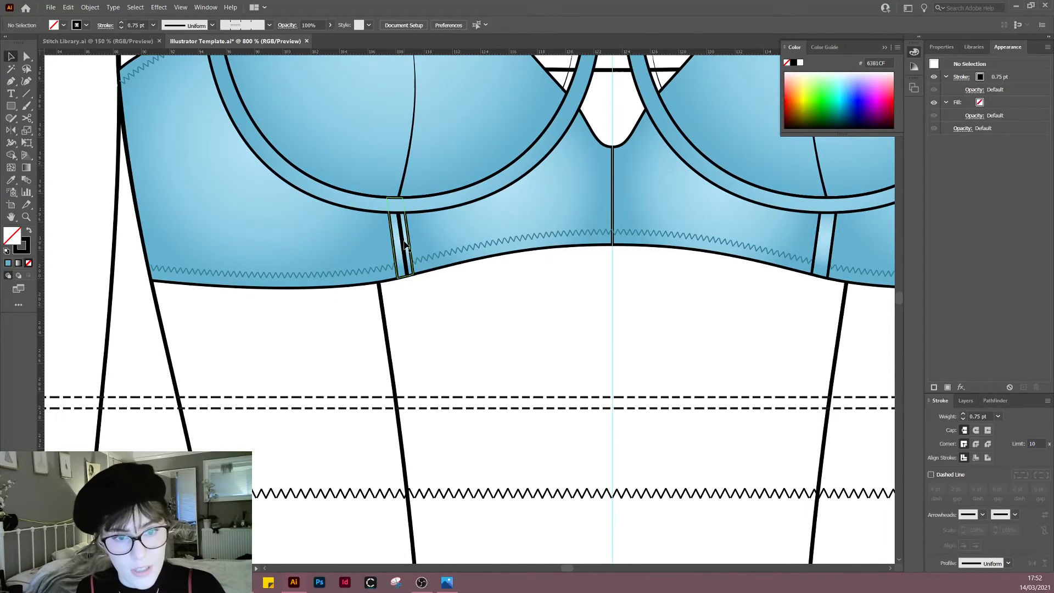
Step: Copy the twin lockstitch line's appearance onto the seam strip path with the Eyedropper and set its stroke weight to 0.5 pt
left_click(407, 249)
key("i")
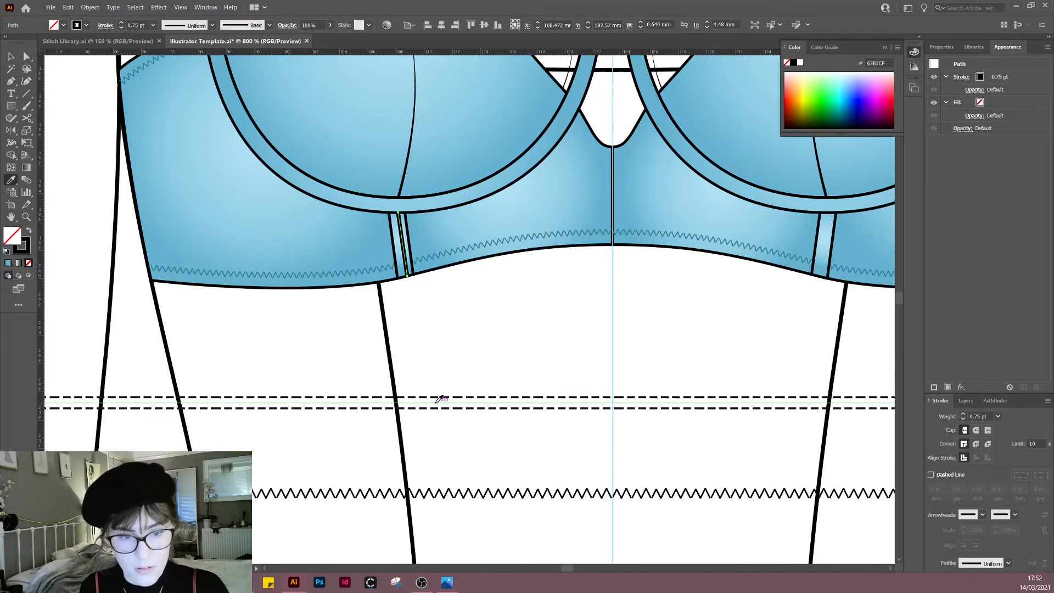
left_click(438, 401)
key("v")
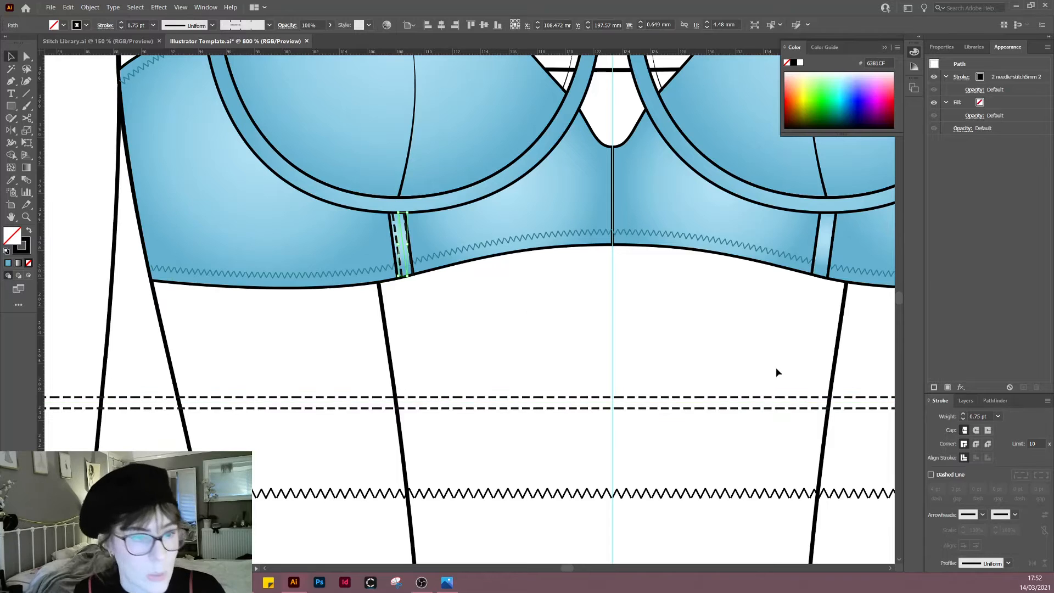
double_click(983, 416)
type("0.5")
key("Return")
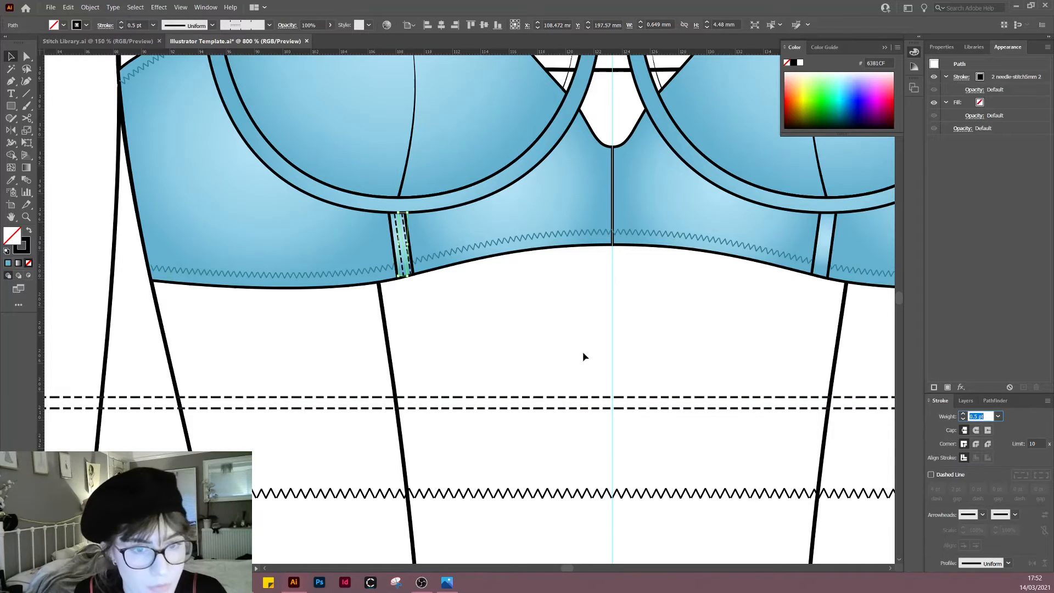
Step: Set the stroke weight of the twin-needle stitching in the channel below the left cup to 0.6 pt
left_click(493, 342)
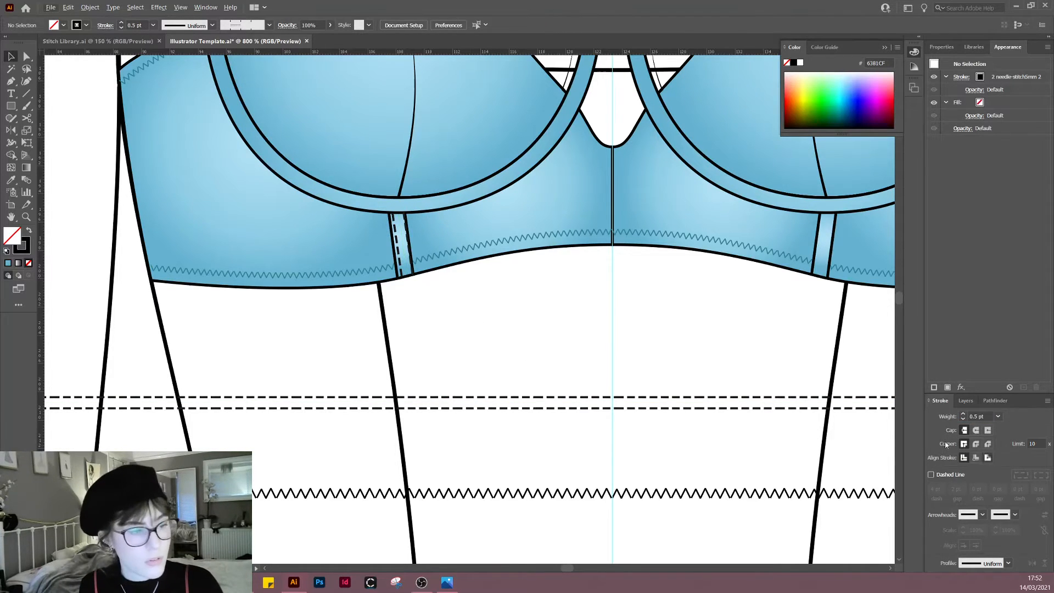
left_click(407, 247)
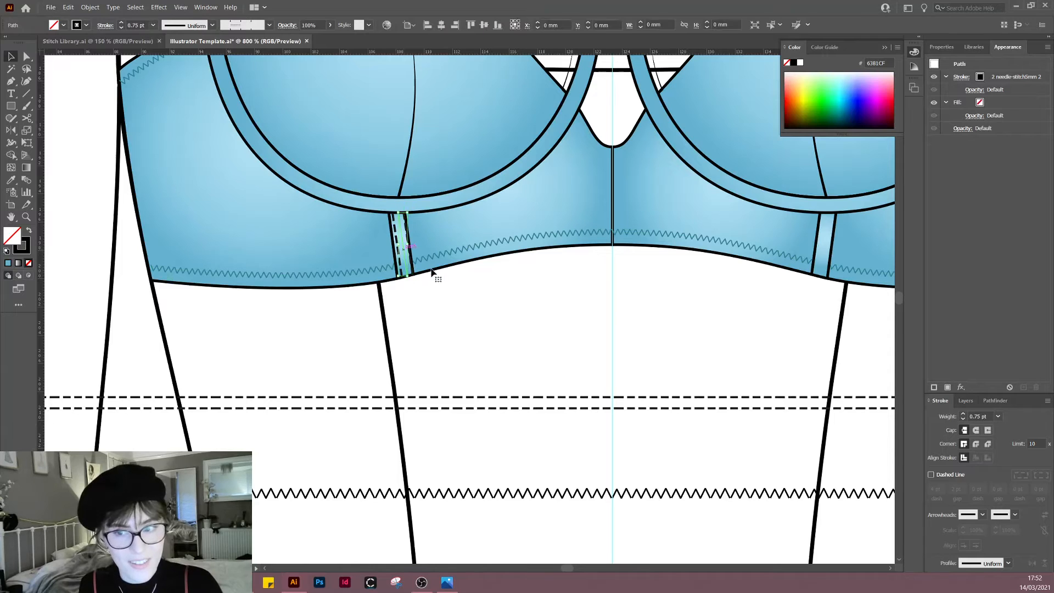
left_click(980, 416)
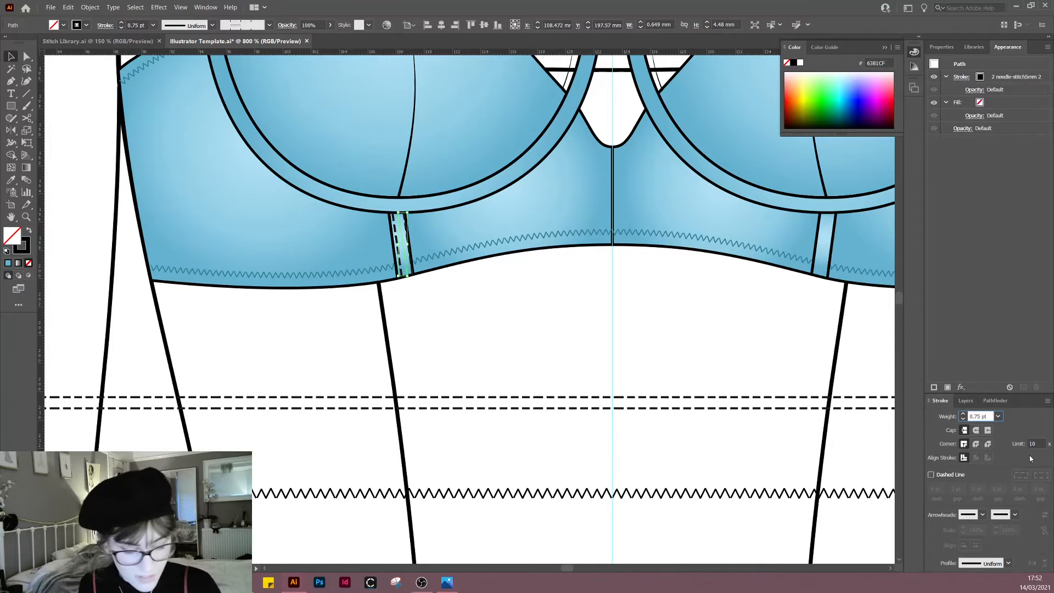
key("Return")
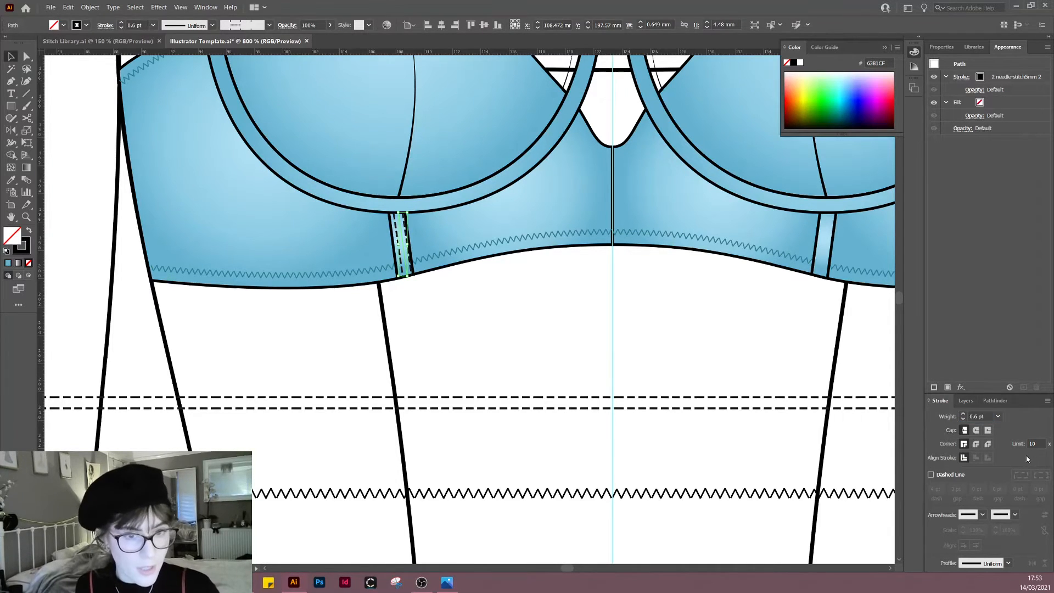
left_click(434, 349)
Step: Shift the twin-needle stitching slightly left so both rows sit centred between the channel's edges
scroll(395, 231, "up", 3)
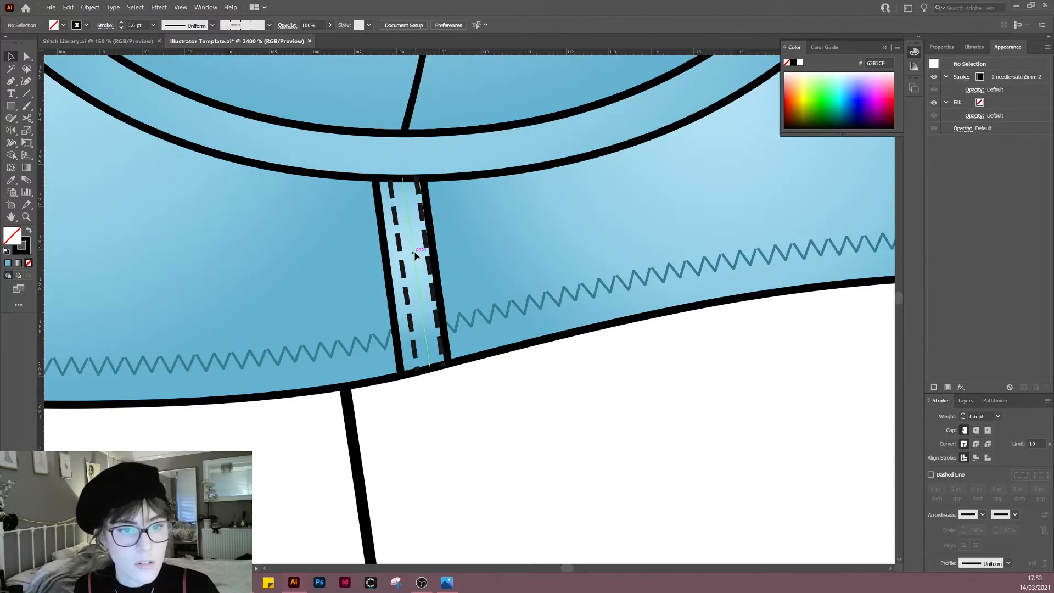
left_click_drag(413, 258, 410, 259)
scroll(438, 410, "down", 5)
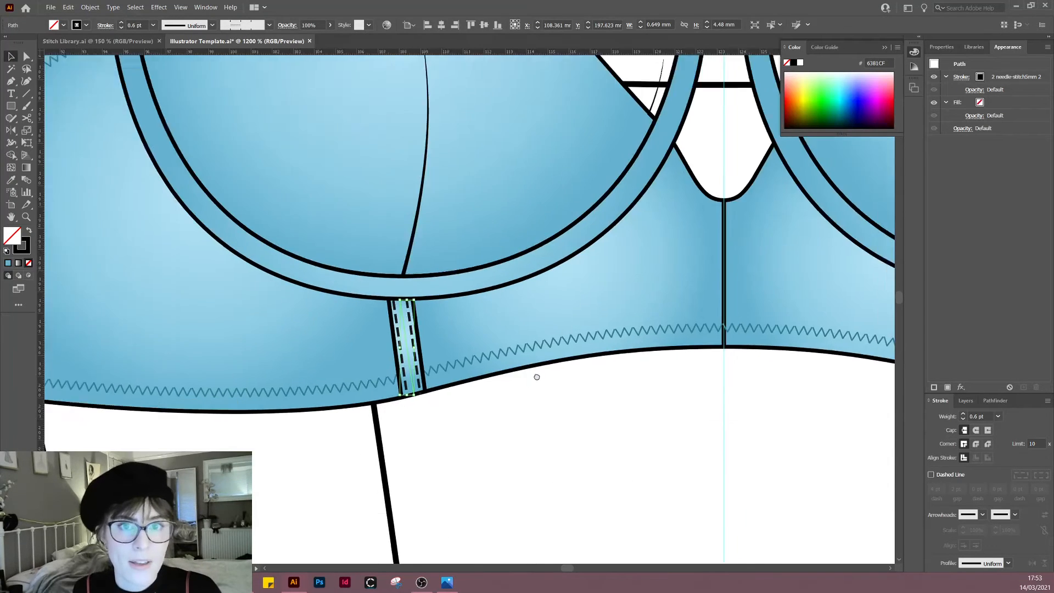
scroll(516, 259, "up", 3)
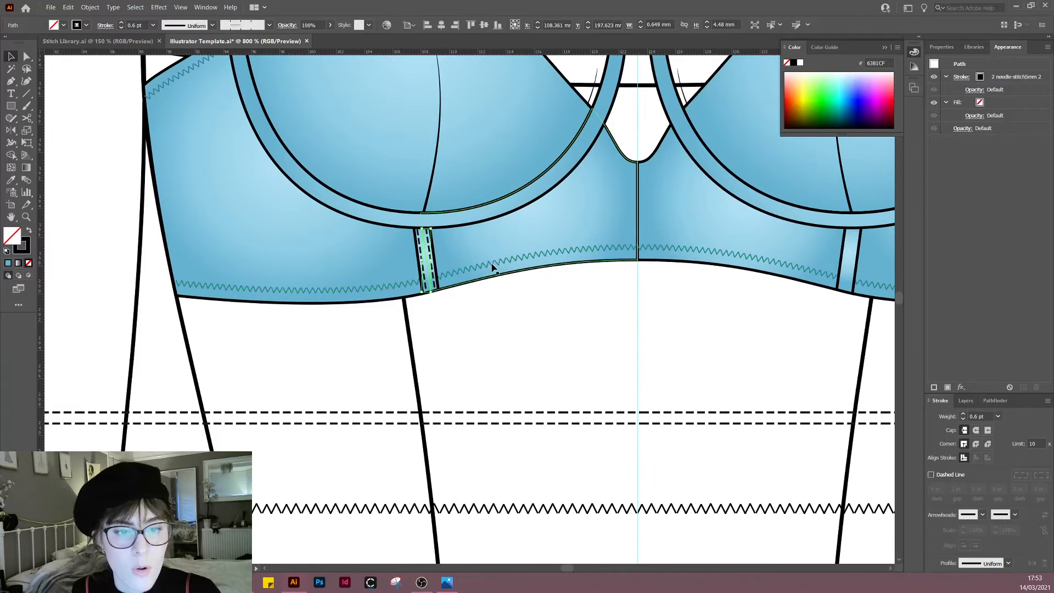
Step: Copy the teal stroke attributes of the hem's zigzag stitching onto the twin-needle stitching with the Eyedropper, keeping its options unchanged
double_click(11, 179)
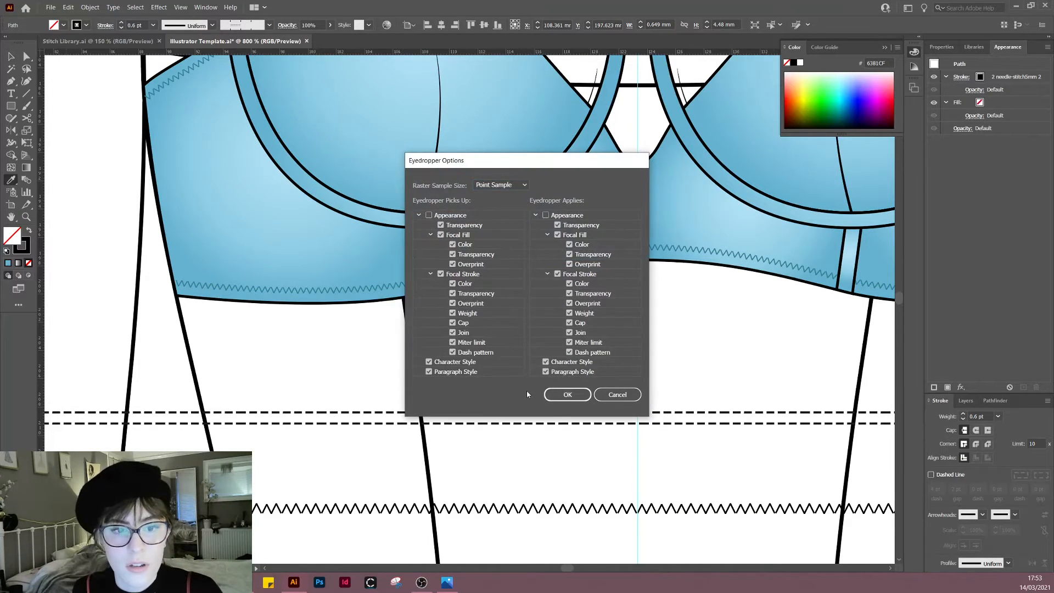
left_click(568, 395)
left_click(492, 263)
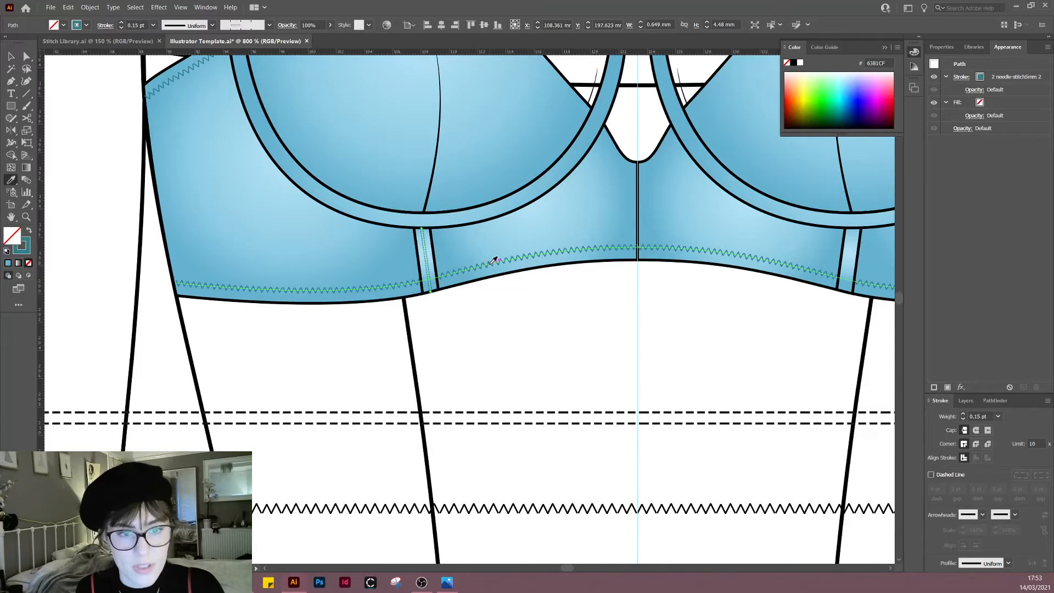
scroll(422, 256, "up", 3)
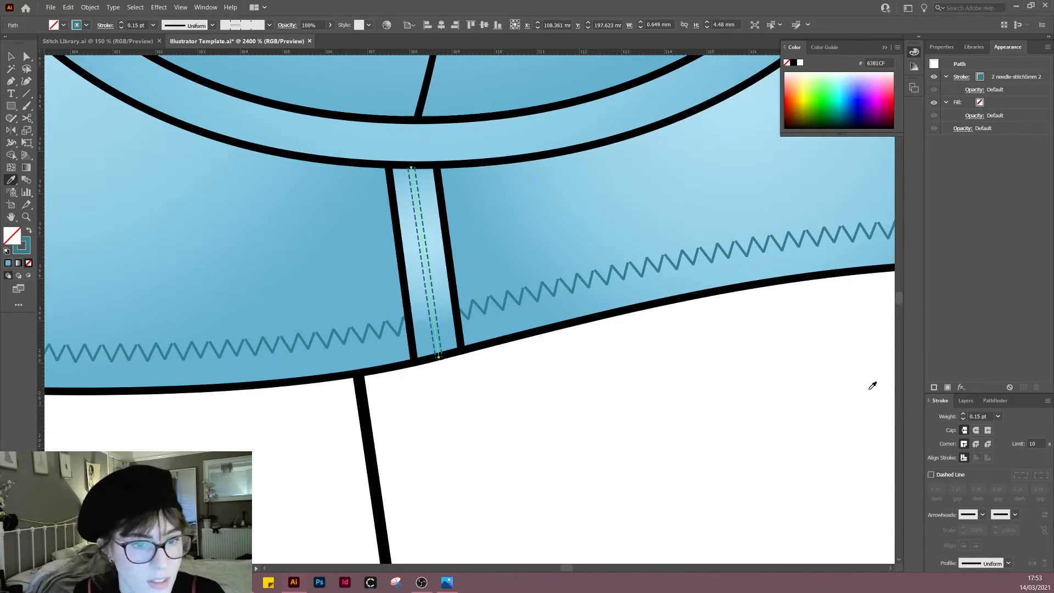
Step: Restore the recoloured twin-needle stitching's stroke weight to 0.6 pt and deselect it
left_click(981, 415)
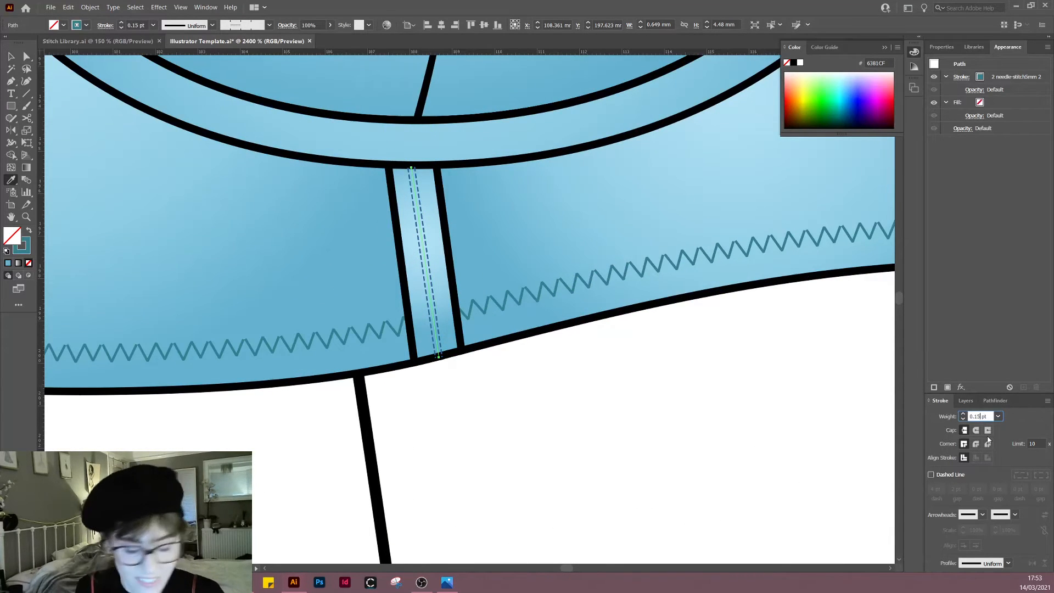
type("0.6")
key("Return")
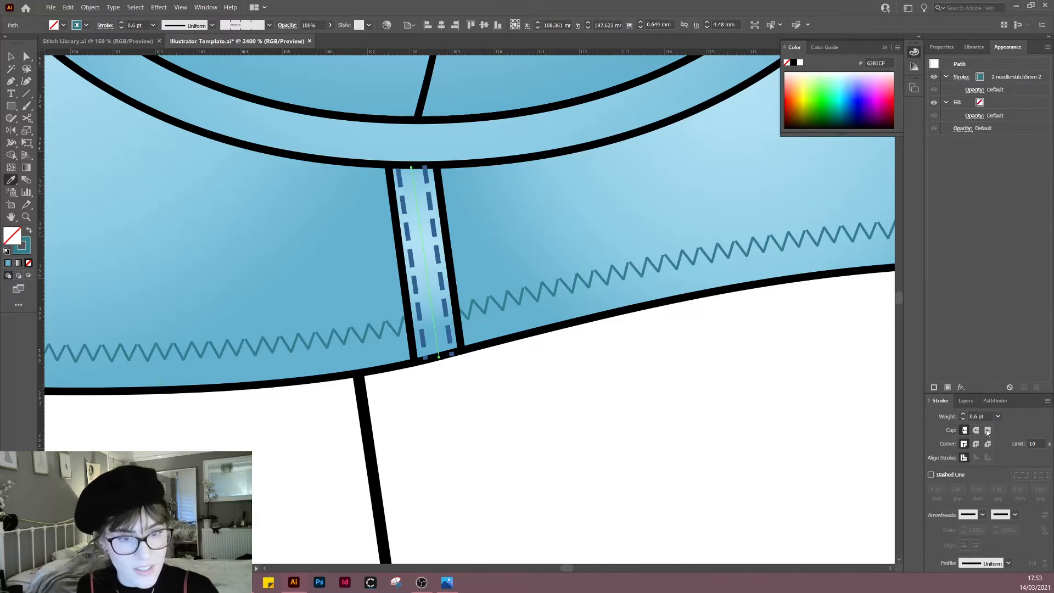
key("v")
left_click(394, 476)
scroll(495, 390, "down", 2)
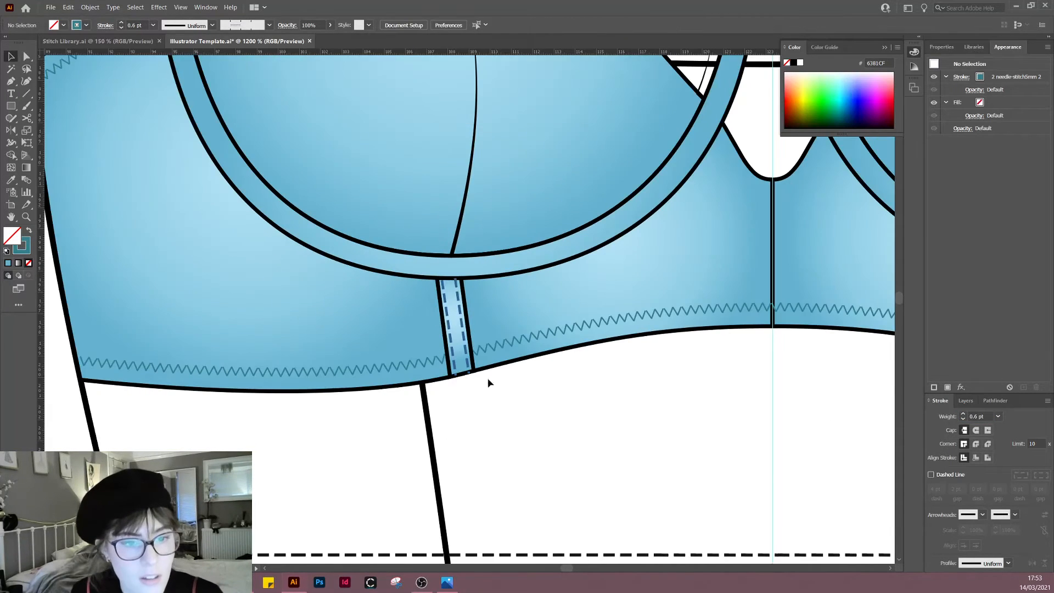
Step: Compare the colour of the channel's twin-needle stitching with the zigzag stitching along the hem
scroll(519, 469, "down", 5)
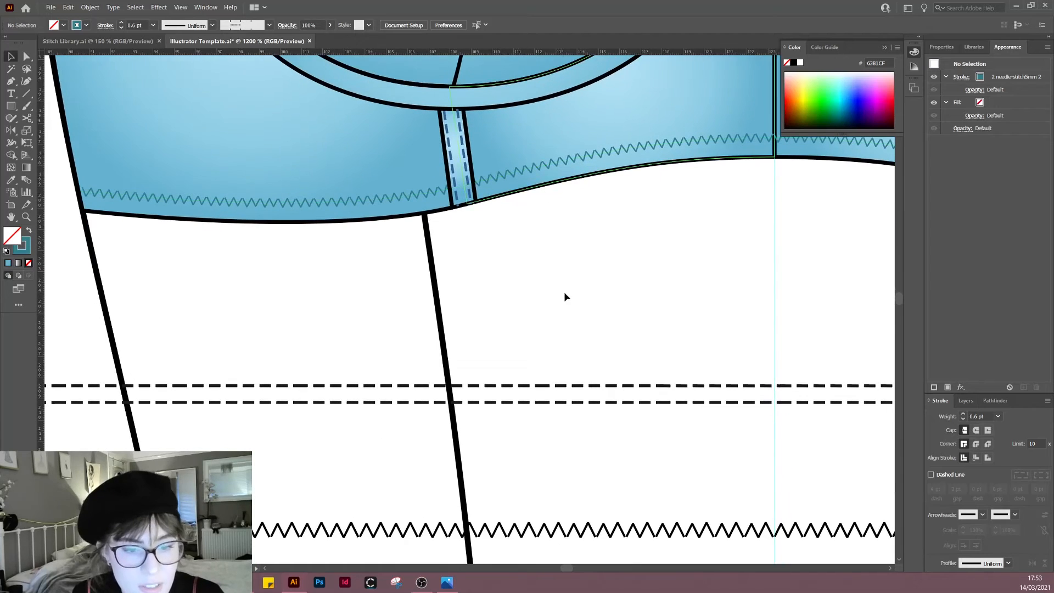
left_click_drag(556, 301, 550, 440)
left_click(598, 255)
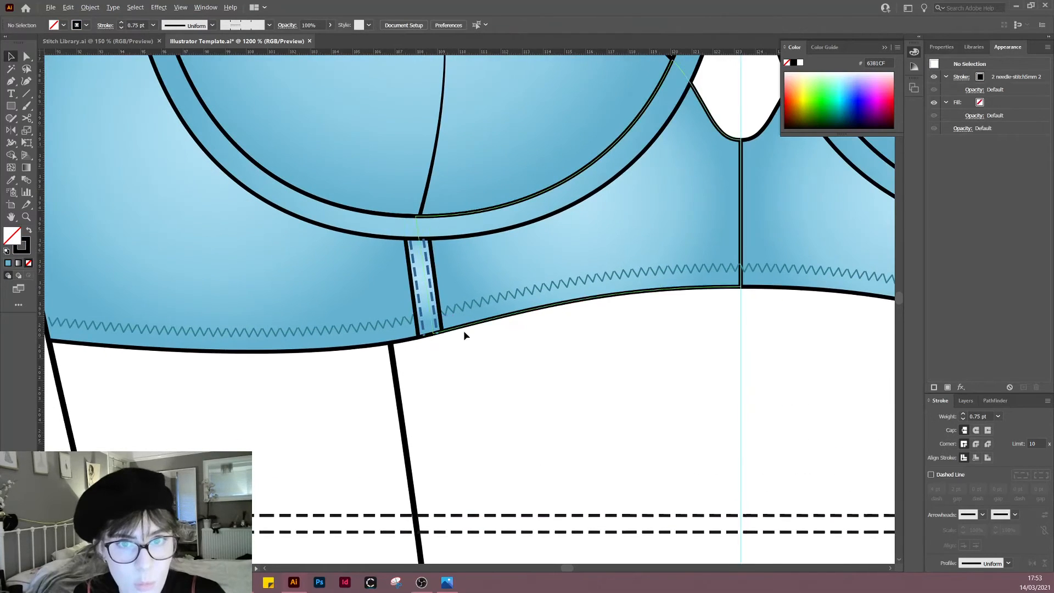
scroll(472, 339, "up", 1)
scroll(494, 362, "down", 3)
scroll(482, 285, "up", 4)
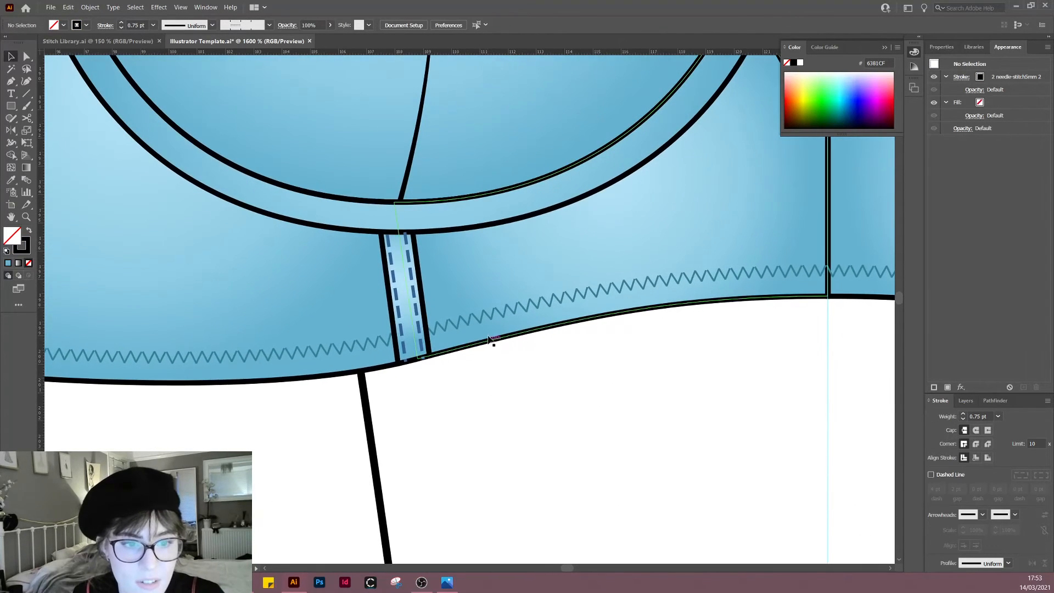
left_click(404, 302)
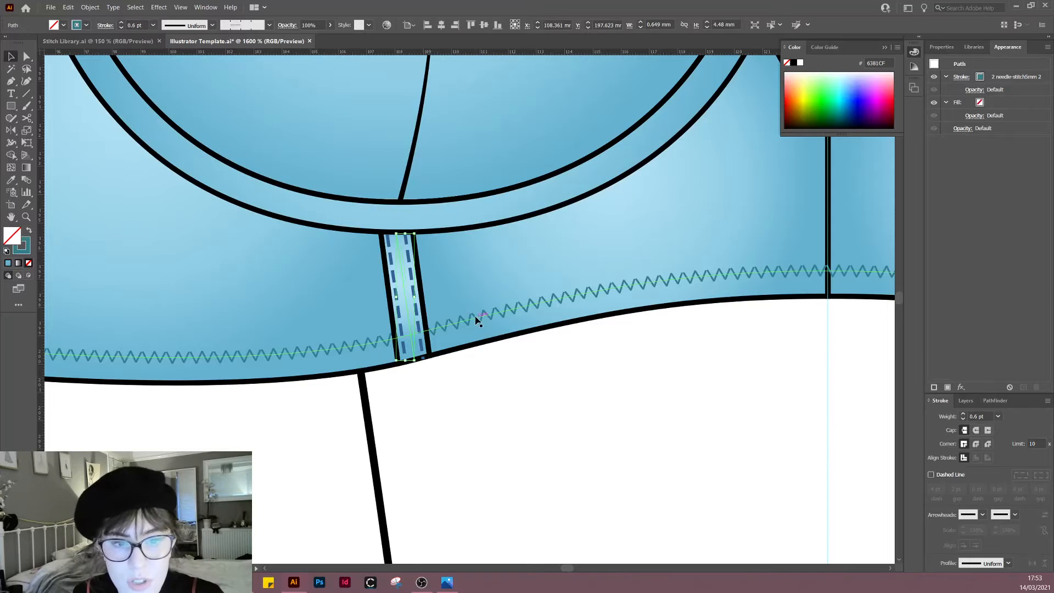
left_click(475, 320)
left_click(407, 302)
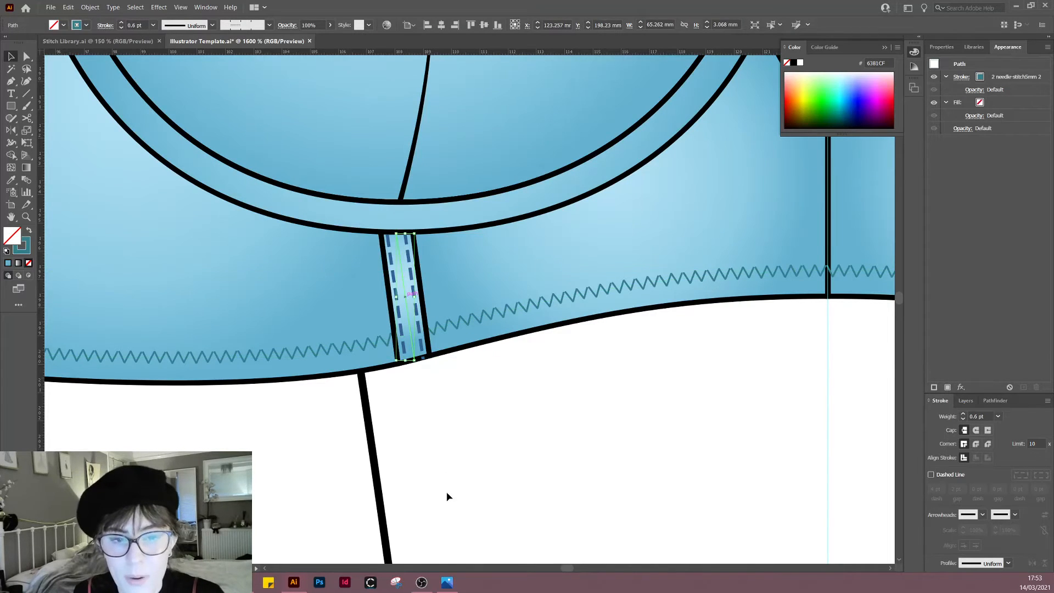
scroll(437, 461, "down", 3)
scroll(410, 430, "up", 2)
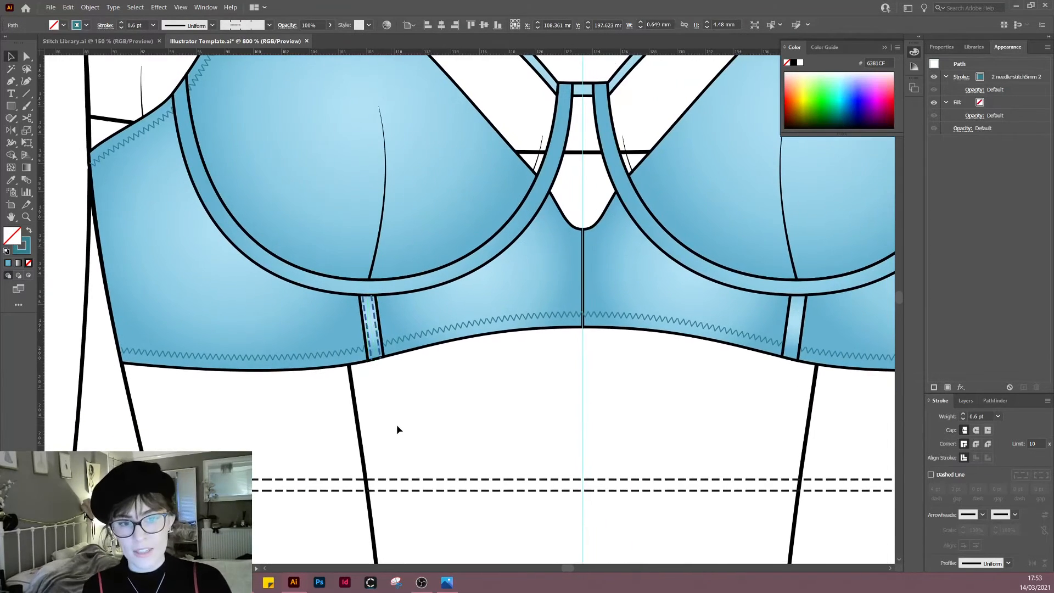
left_click(396, 426)
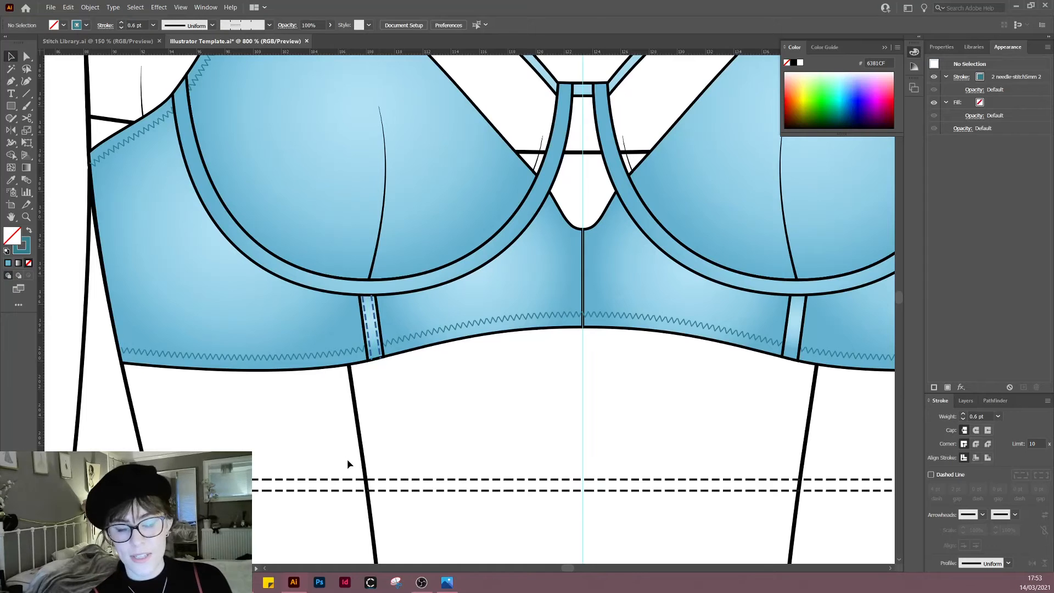
key("p")
left_click(367, 440)
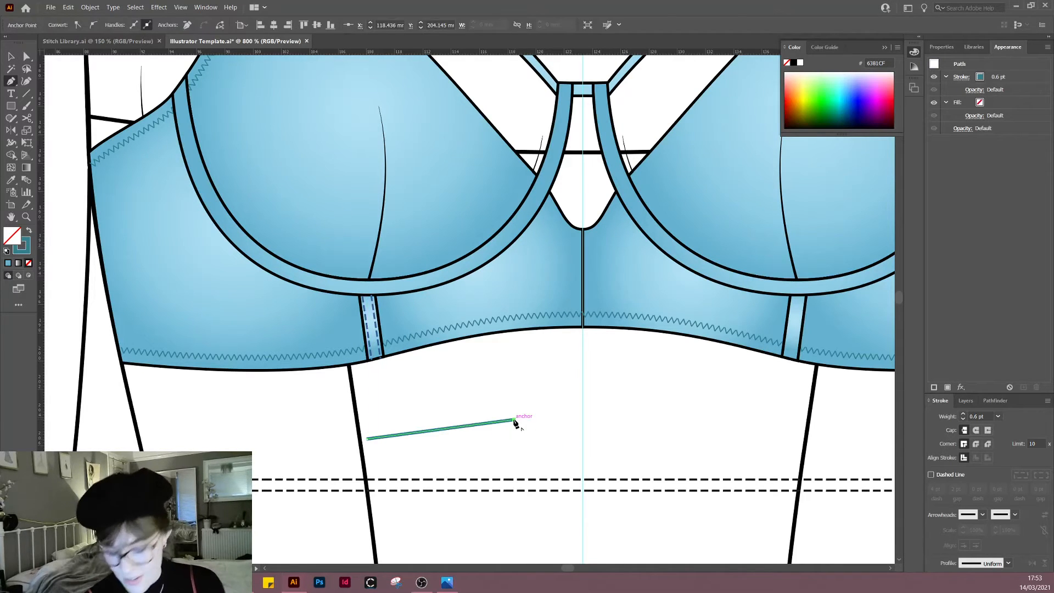
key("v")
key("Delete")
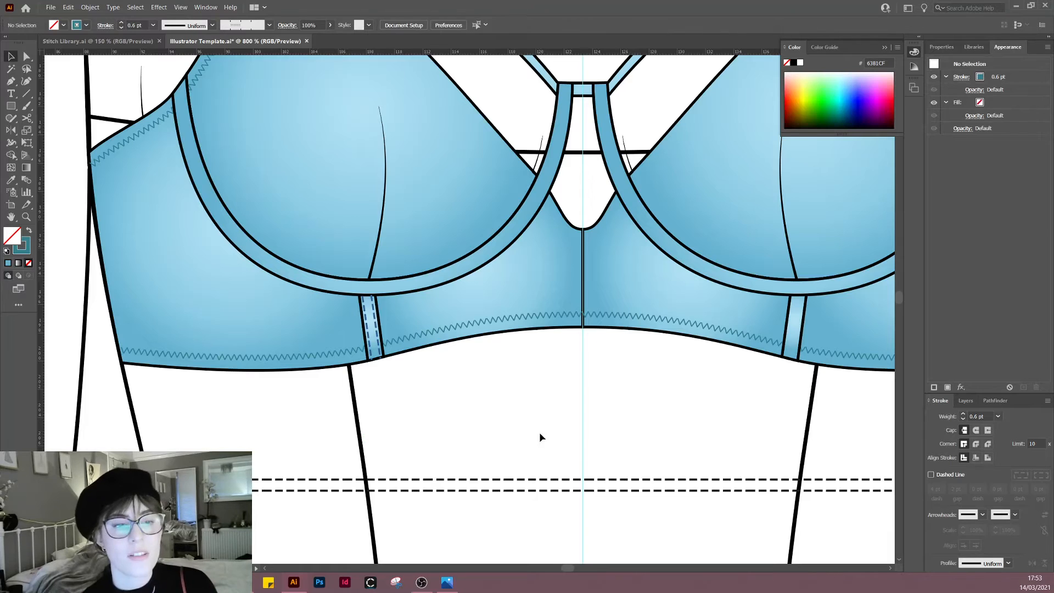
Step: Set the colorization method of the "2 needle-stitch5mm 2" pattern brush to Tints and Shades and apply it to existing strokes
left_click_drag(539, 433, 488, 446)
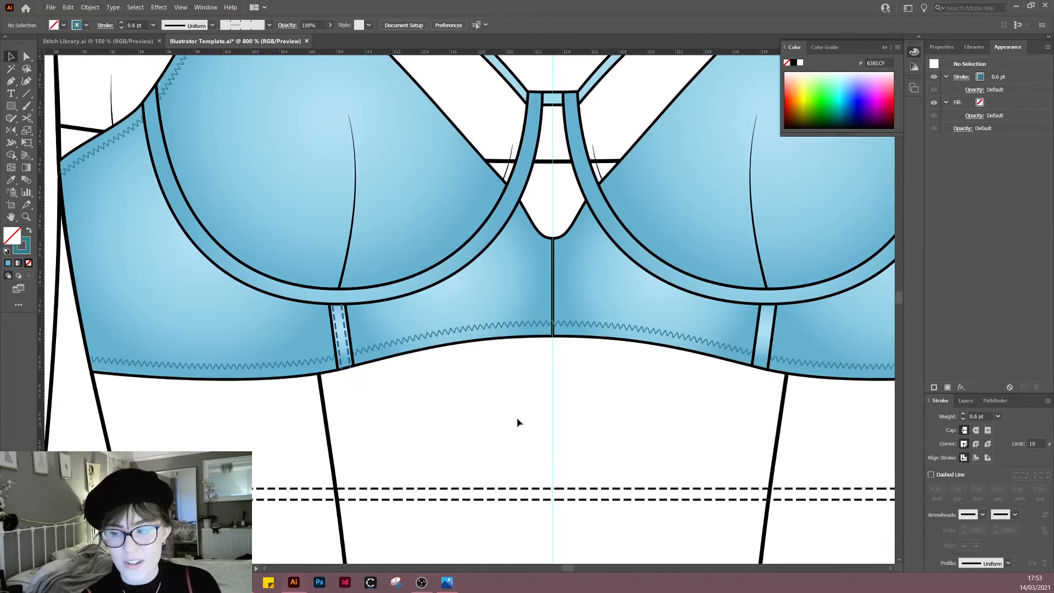
left_click(268, 25)
double_click(236, 98)
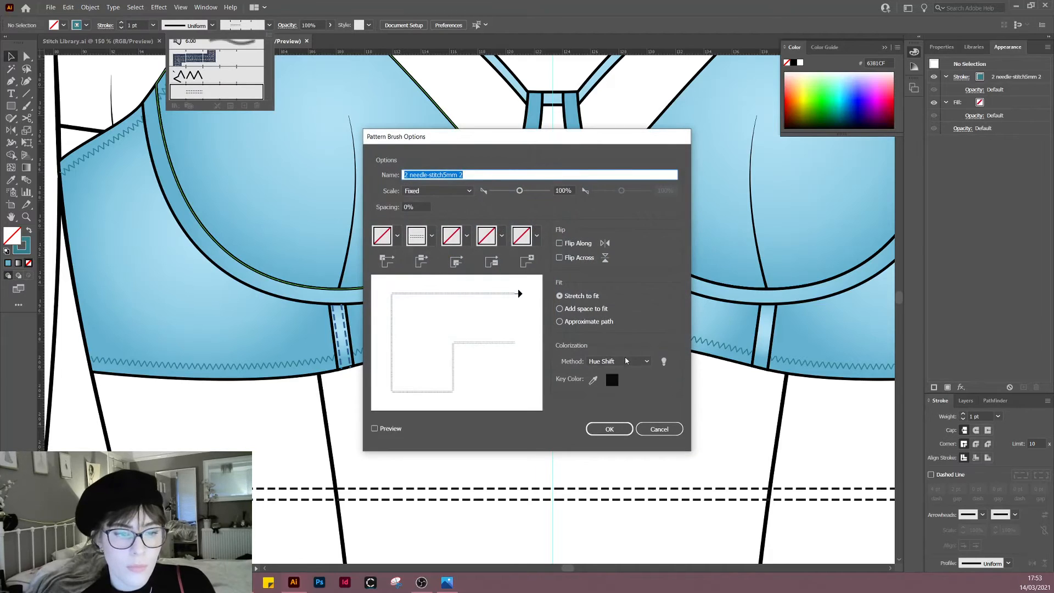
left_click(626, 362)
left_click(620, 396)
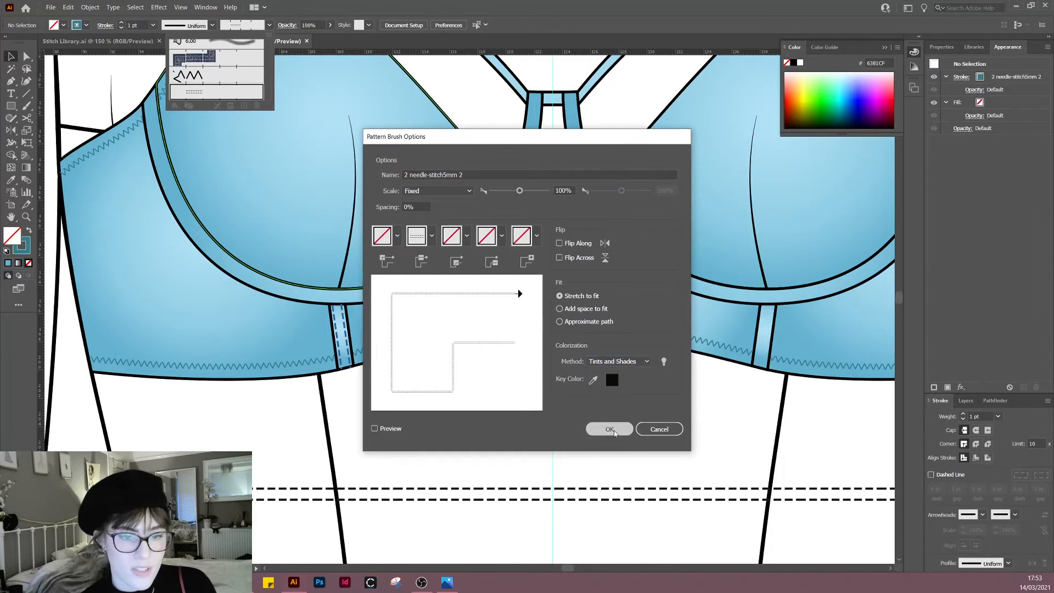
left_click(609, 429)
left_click(513, 305)
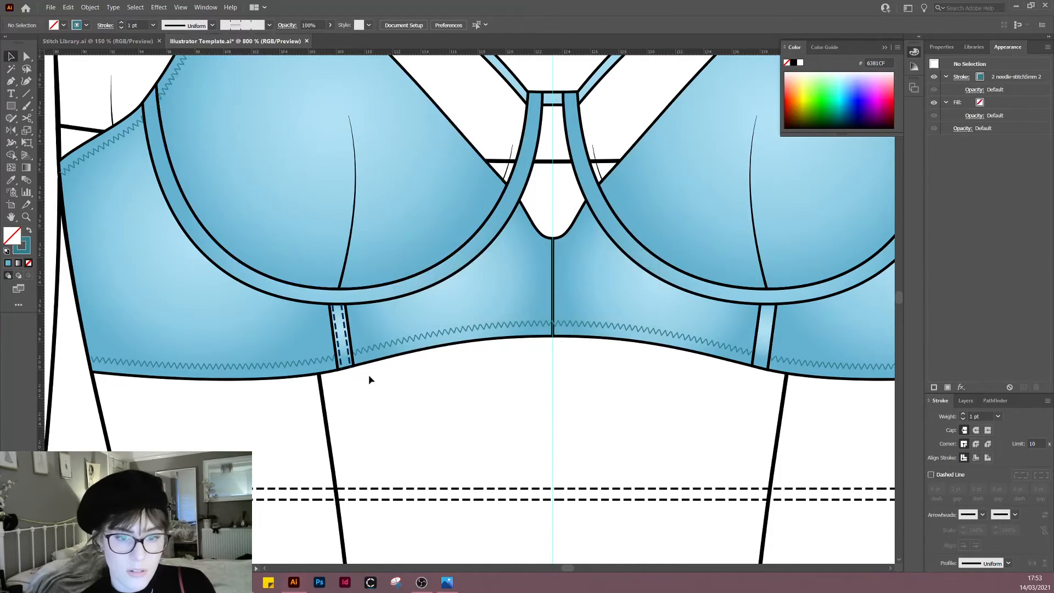
Step: Change the "2 needle-stitch5mm 2" pattern brush's colorization method to Tints and apply the change to existing strokes
left_click(269, 25)
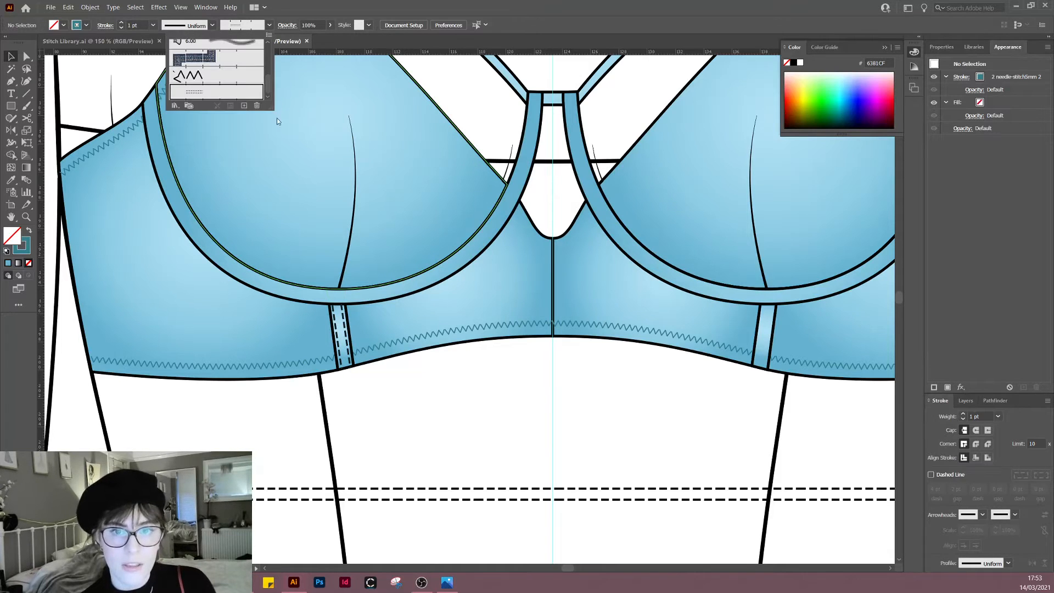
double_click(213, 95)
left_click(637, 362)
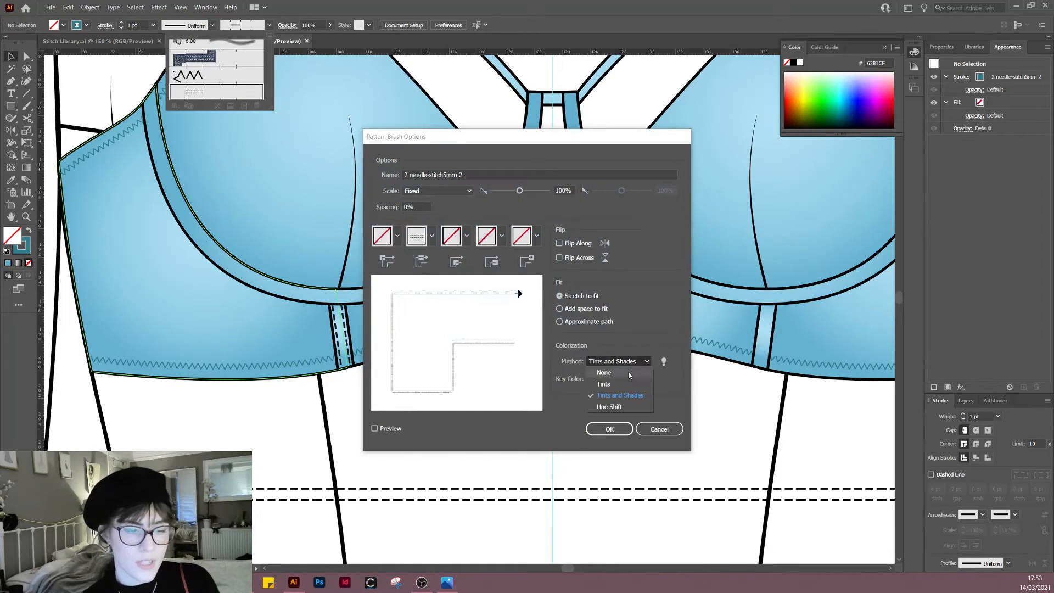
left_click(629, 386)
left_click(609, 429)
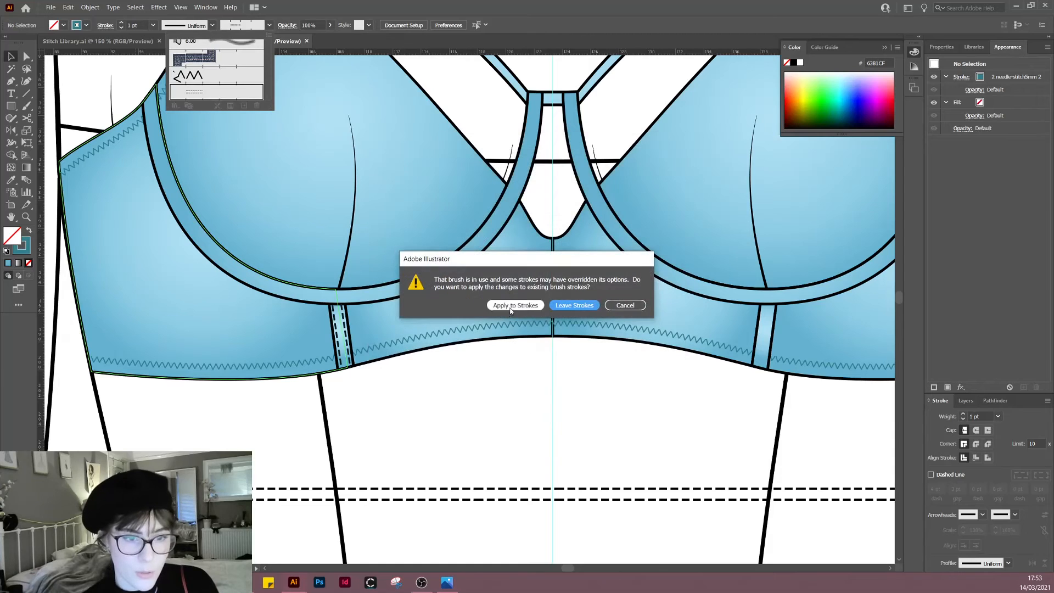
left_click(513, 305)
left_click(469, 377)
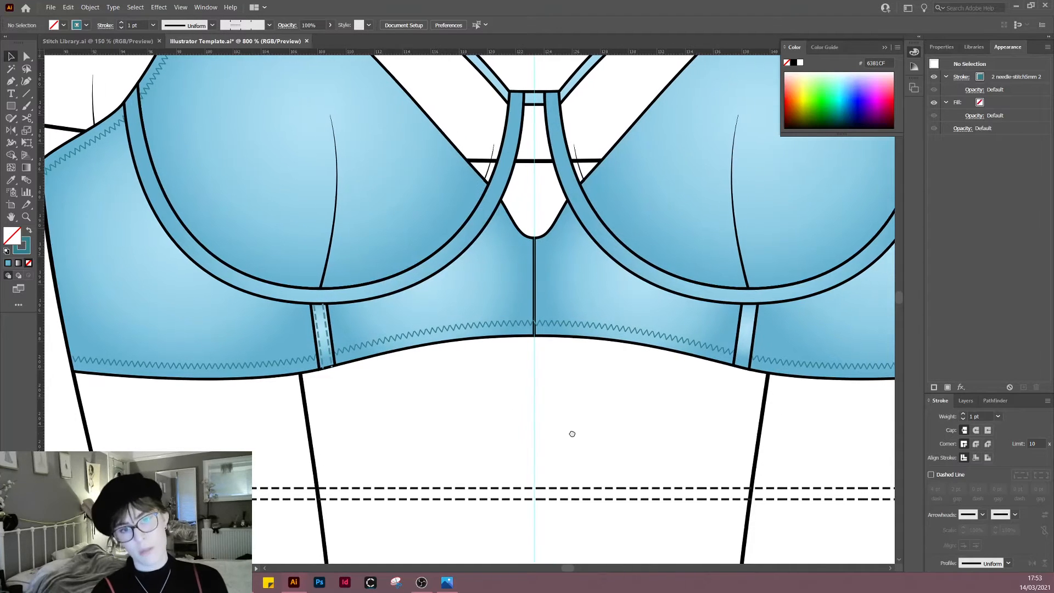
Step: Move the lower anchor point of the twin-needle stitching up so the stitches end inside the channel above the hem
scroll(572, 433, "right", 2)
scroll(315, 340, "up", 2)
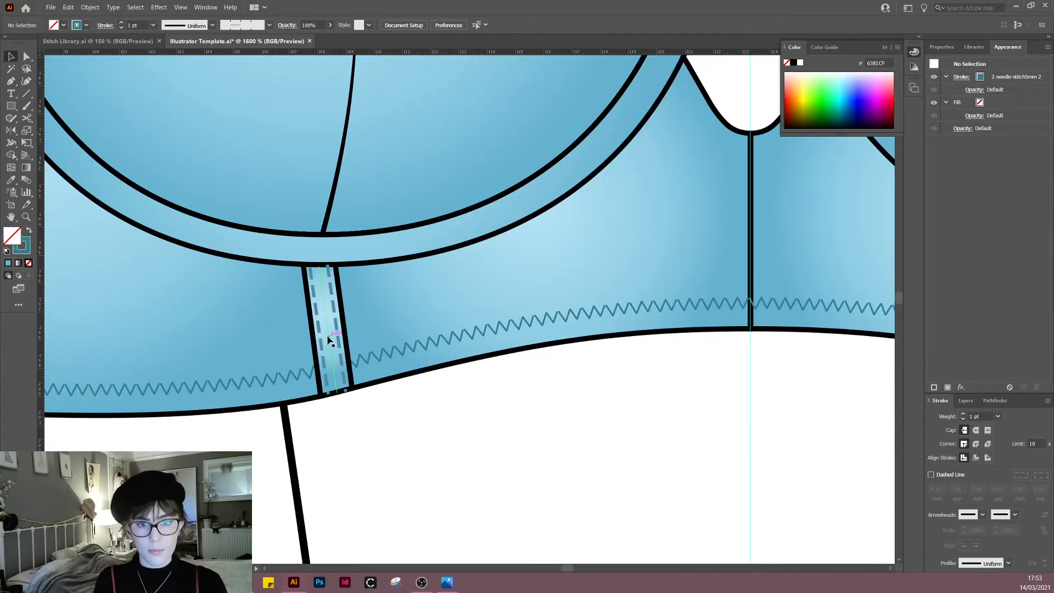
key("a")
left_click(326, 366)
scroll(338, 405, "up", 2)
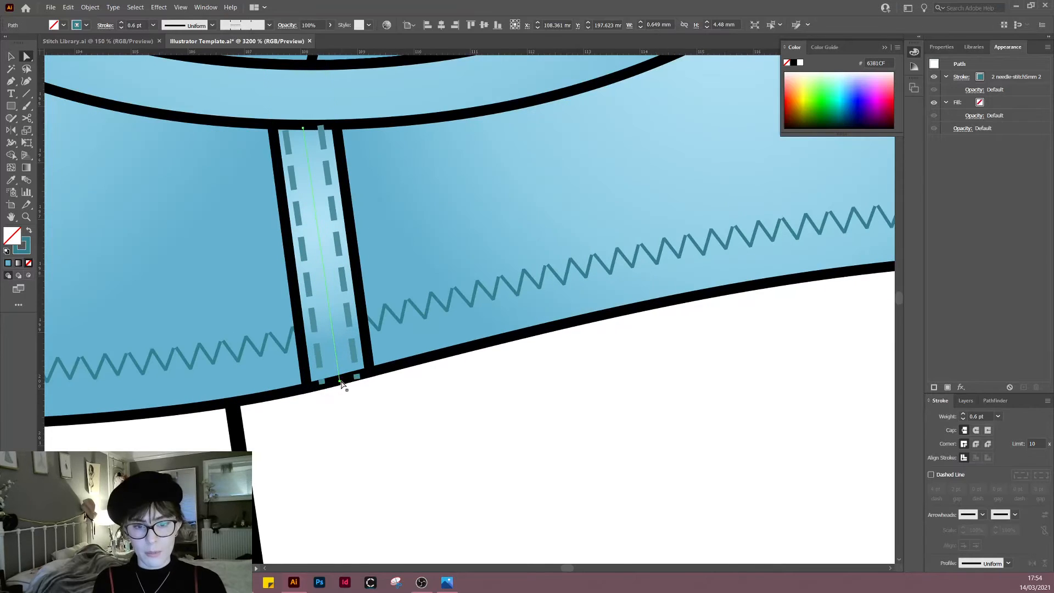
left_click_drag(339, 392, 346, 374)
left_click(647, 438)
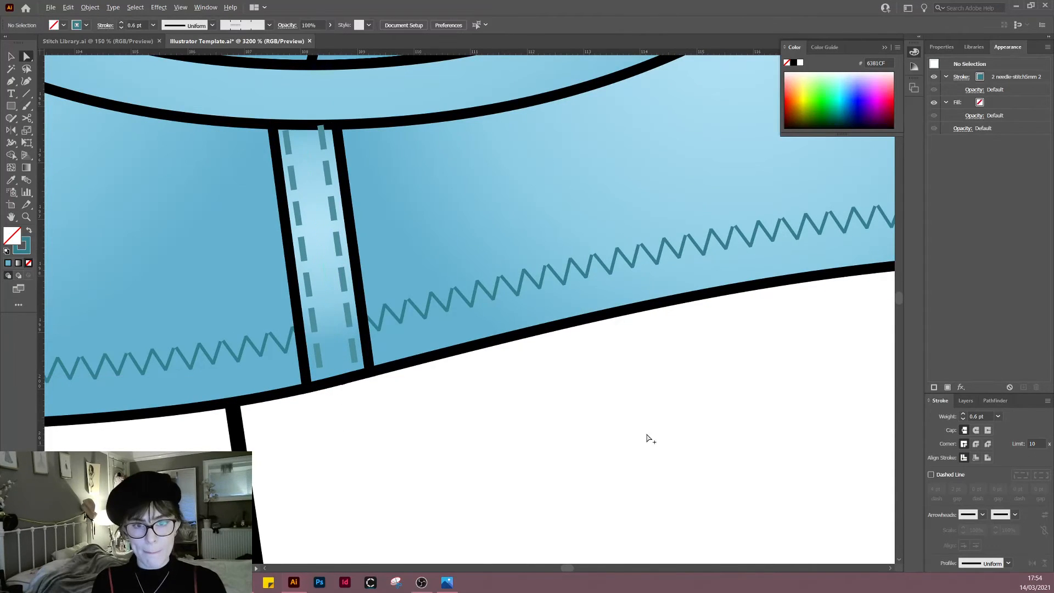
Step: Reflect a copy of the left channel's twin-needle stitching vertically across the centre guide onto the right underband channel
scroll(680, 438, "down", 4)
scroll(466, 422, "down", 1)
key("v")
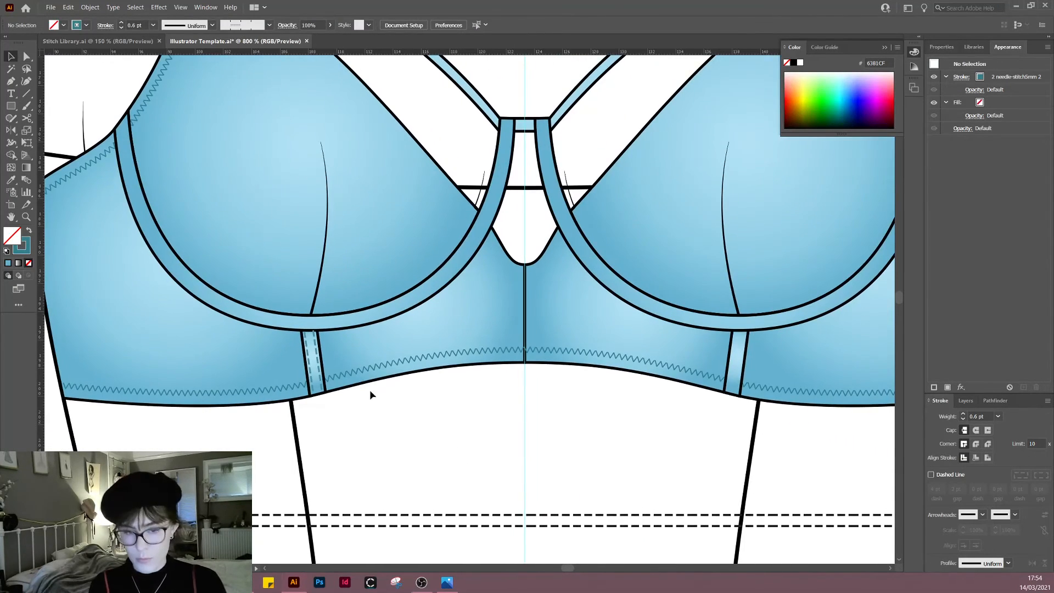
left_click(316, 367)
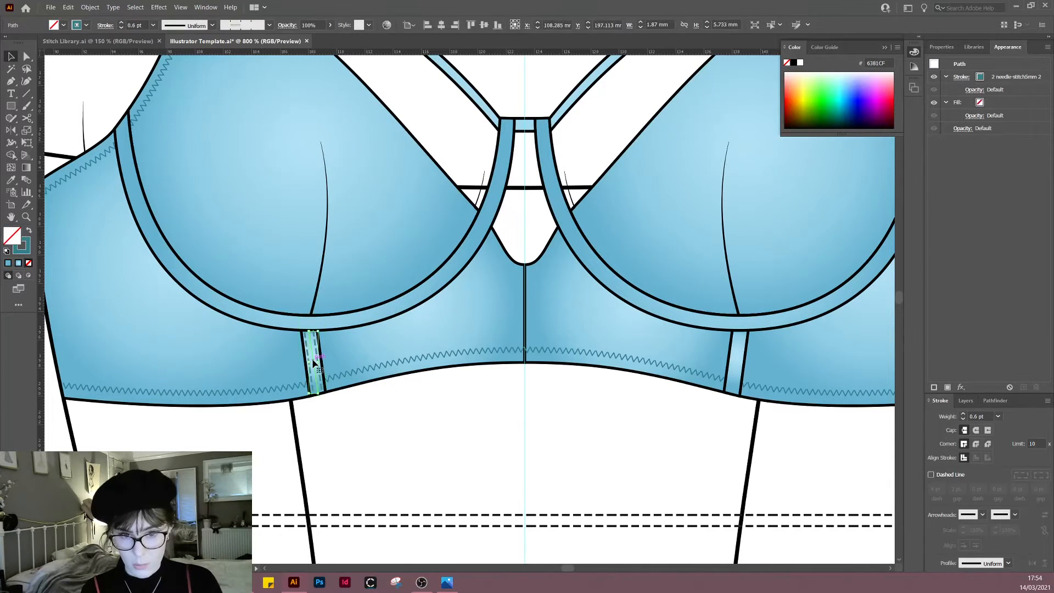
key("o")
left_click(524, 81, "alt")
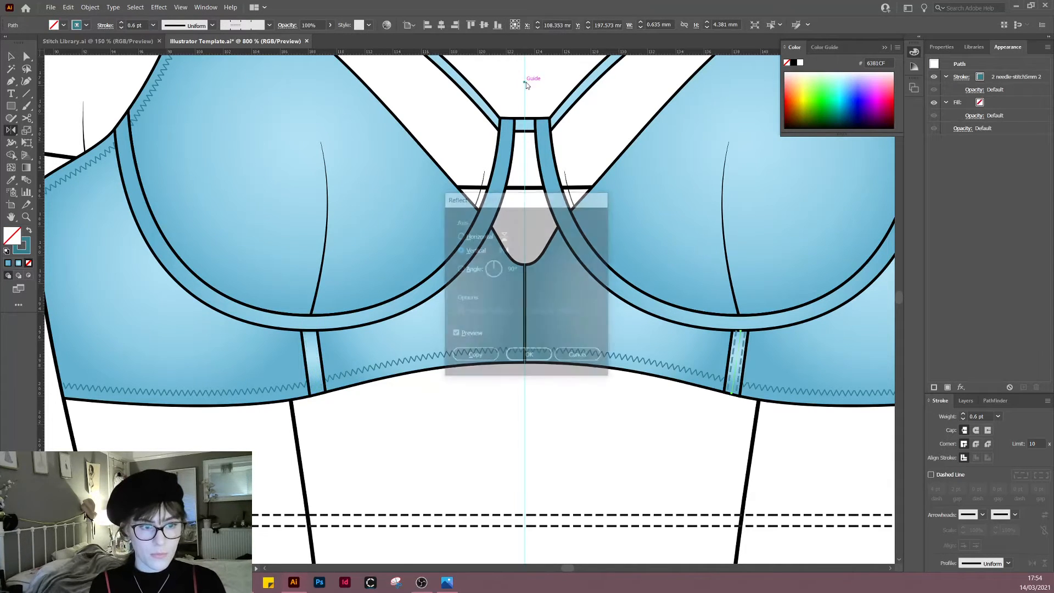
left_click(474, 356)
key("v")
left_click(496, 432)
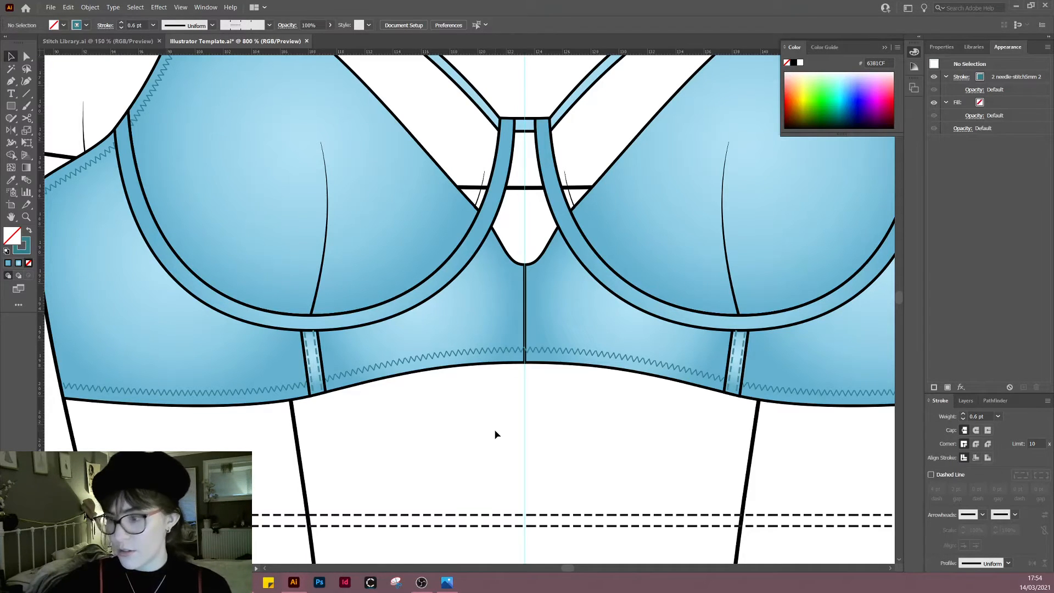
Step: Try to duplicate the inner curve of the left underwire casing as a separate path
scroll(570, 379, "down", 5)
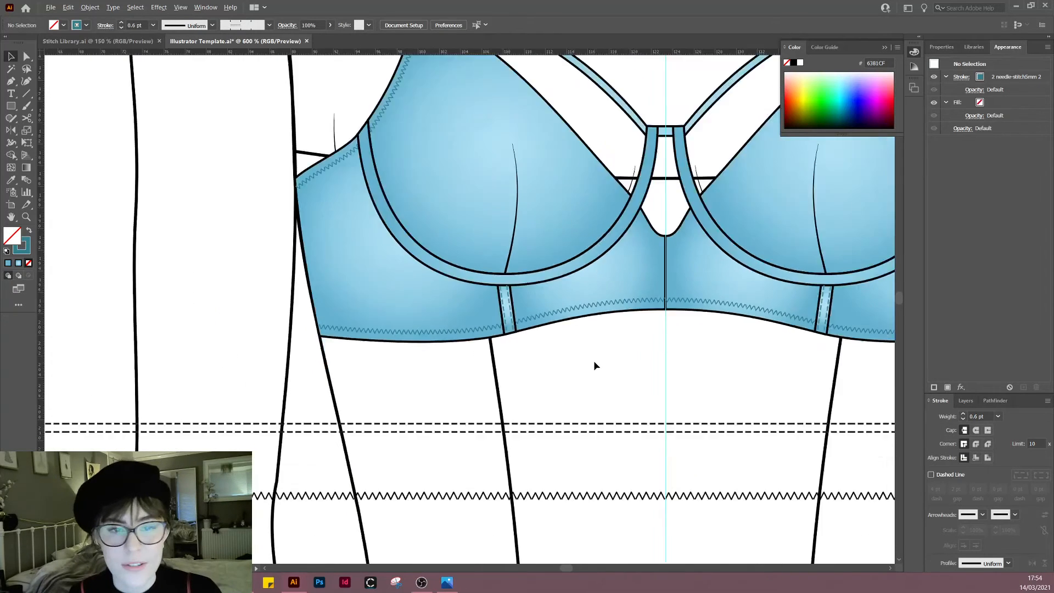
key("a")
left_click(485, 337)
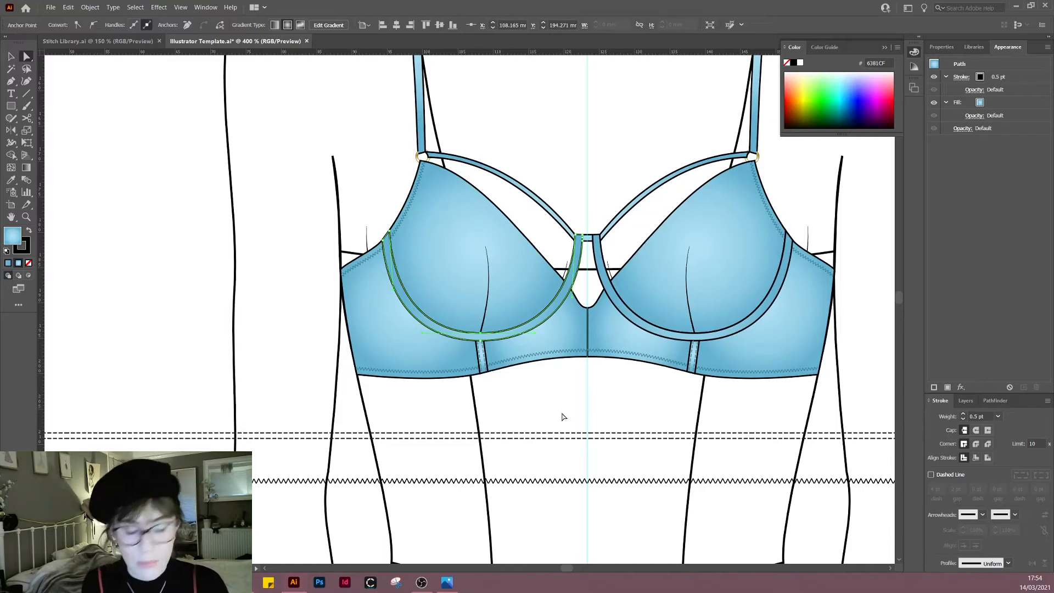
key("Delete")
key("v")
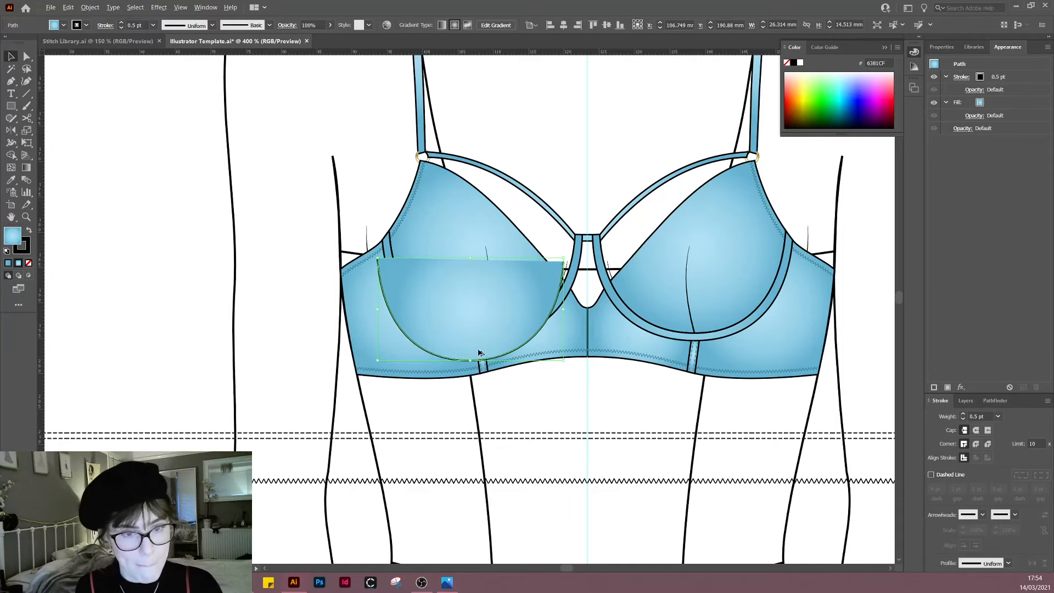
key("ctrl+=")
key("ctrl+z")
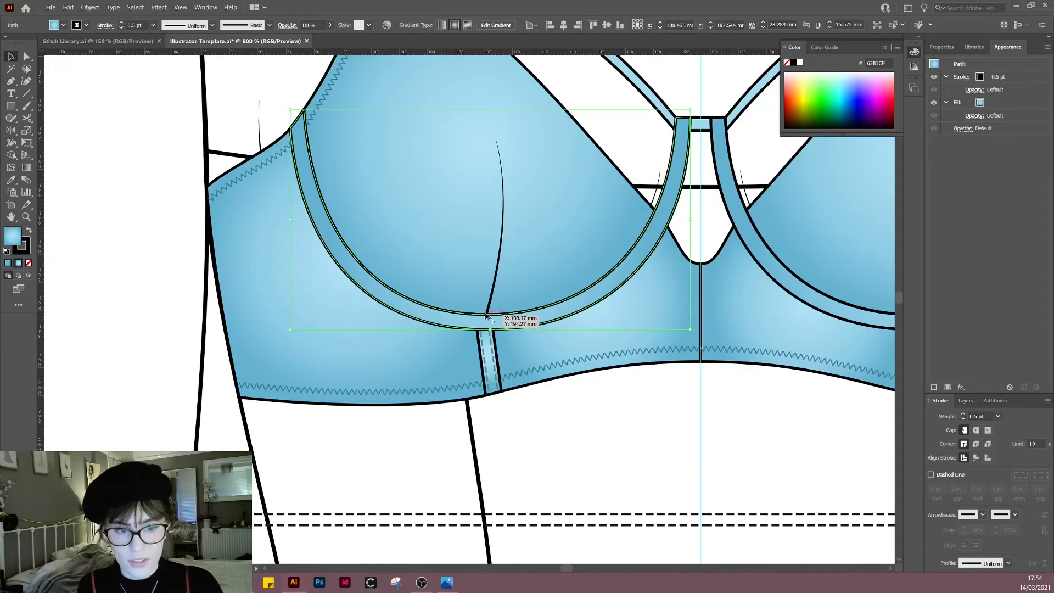
left_click(548, 451)
key("a")
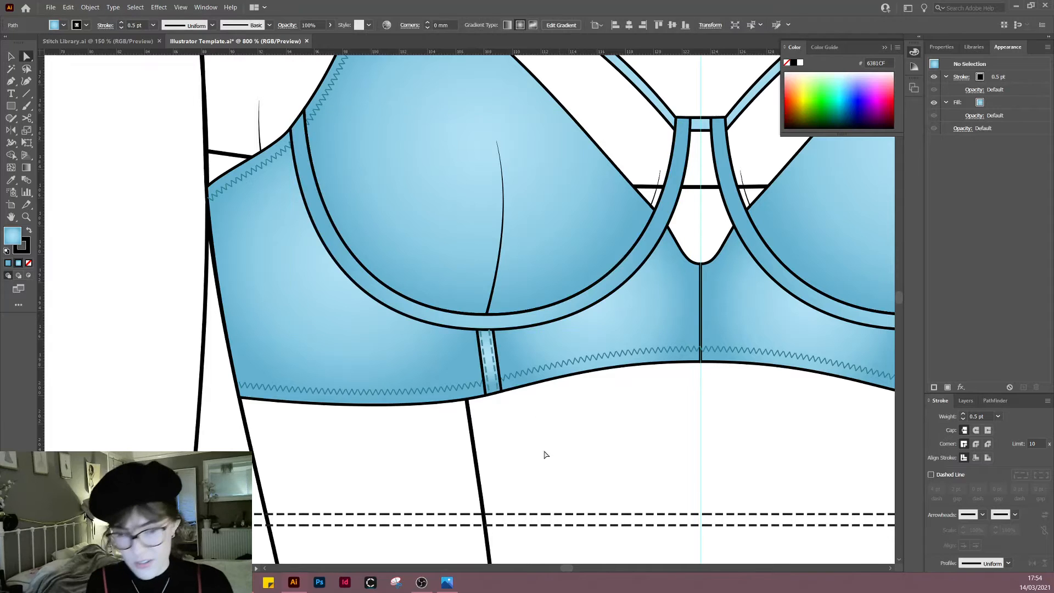
left_click(488, 319)
left_click_drag(489, 321, 521, 395)
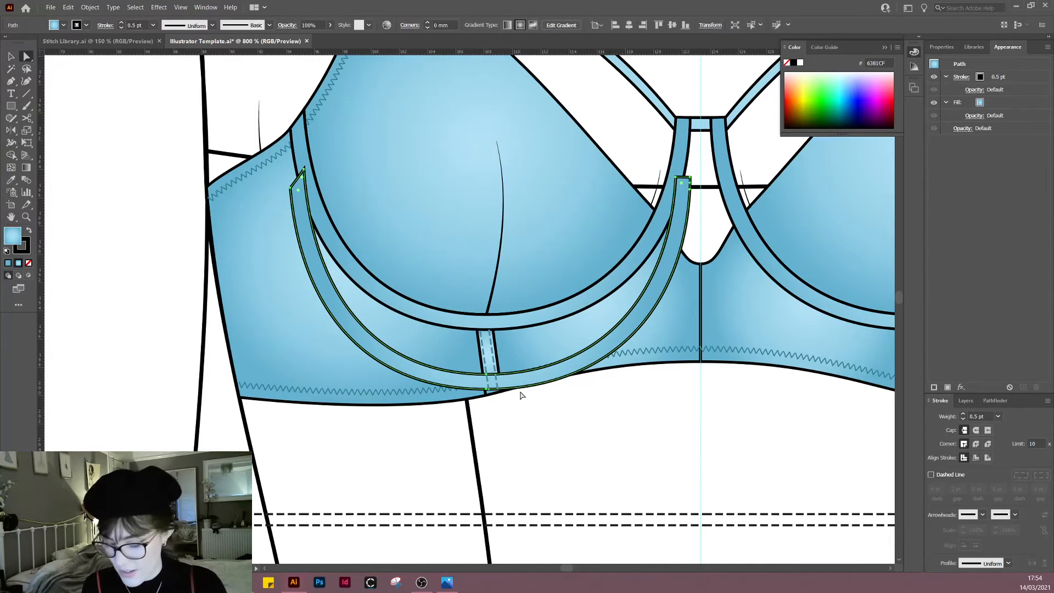
key("ctrl+z")
left_click(524, 420)
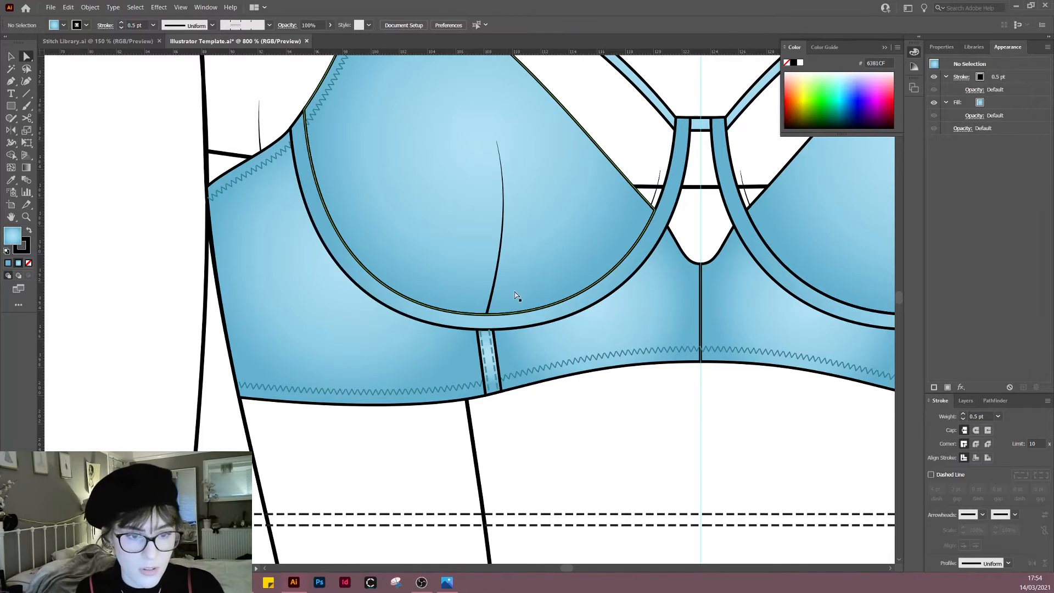
Step: Try using an unfilled copy of the left cup's lower edge as the stitching path inside the underwire casing
left_click(487, 316)
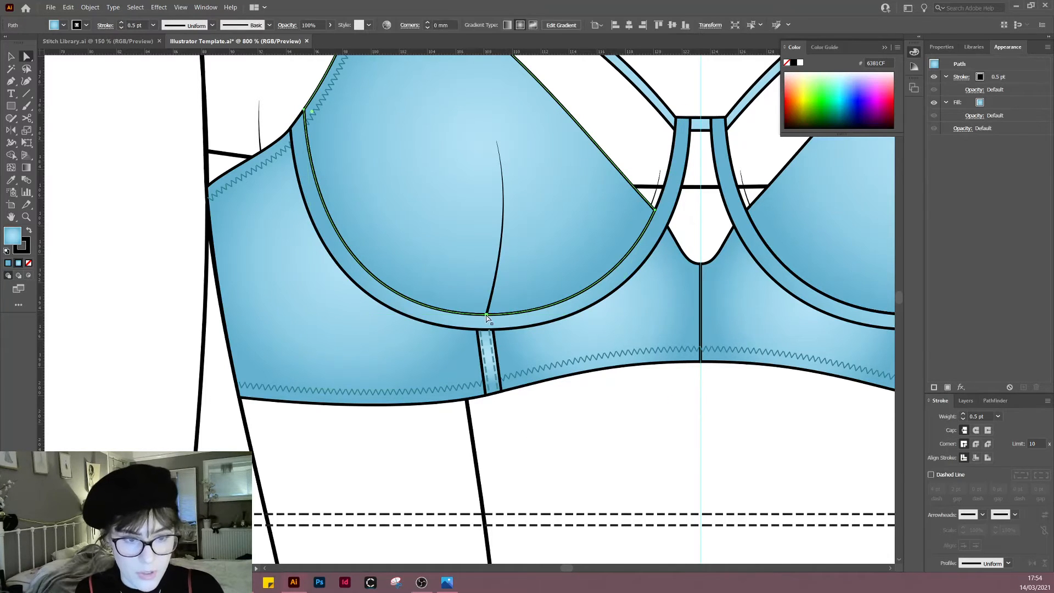
key("ctrl+c")
key("ctrl+v")
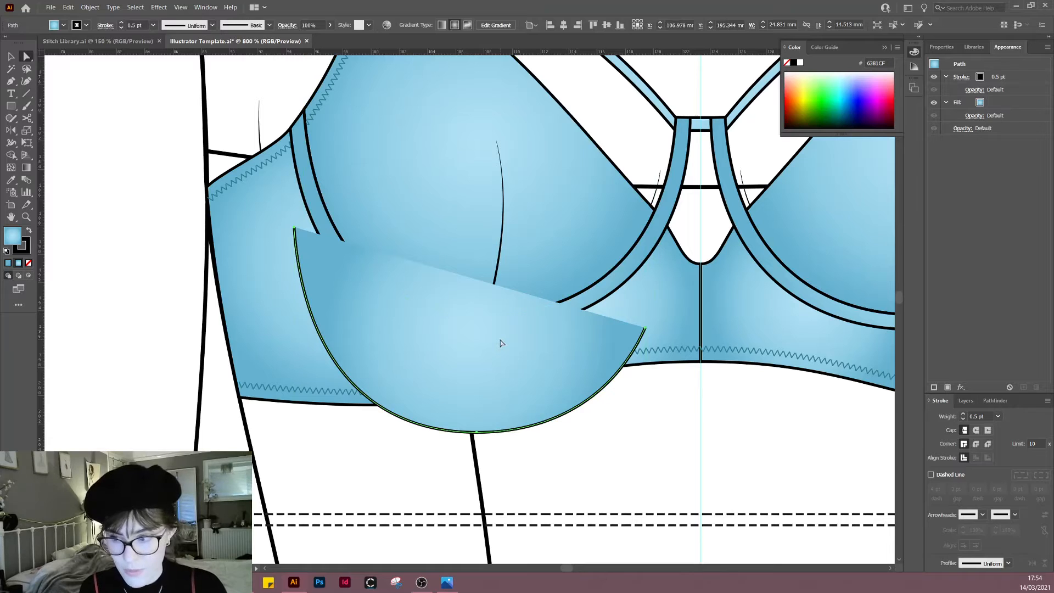
key("v")
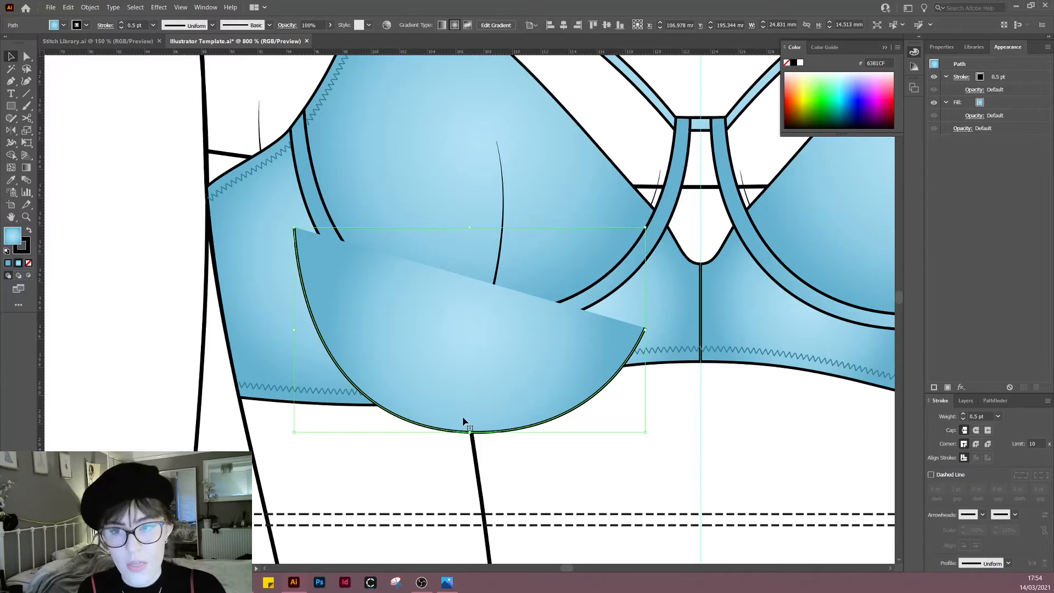
left_click(29, 263)
left_click_drag(441, 430, 455, 315)
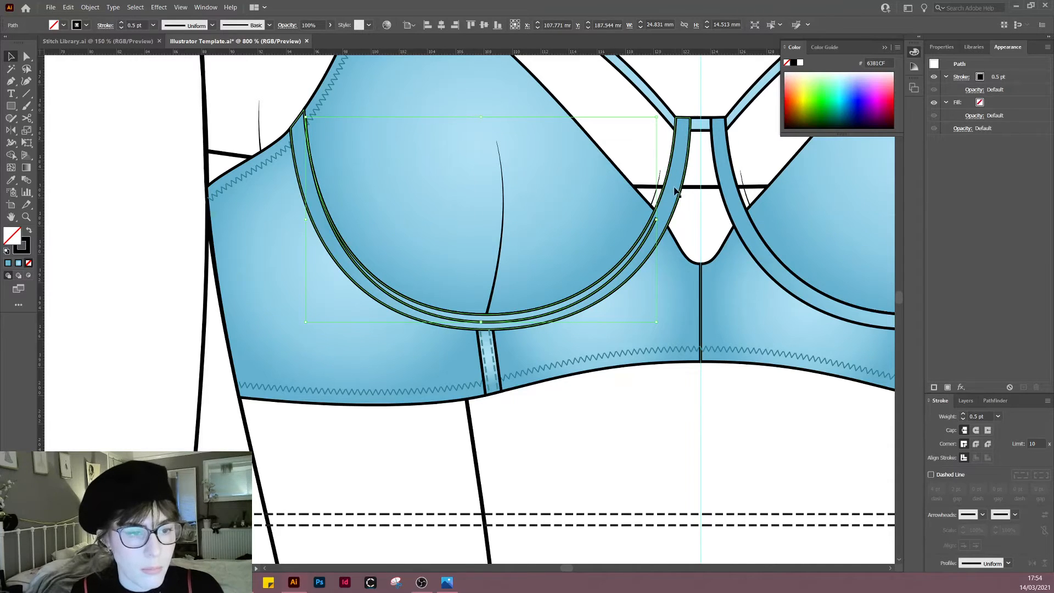
key("ctrl+z")
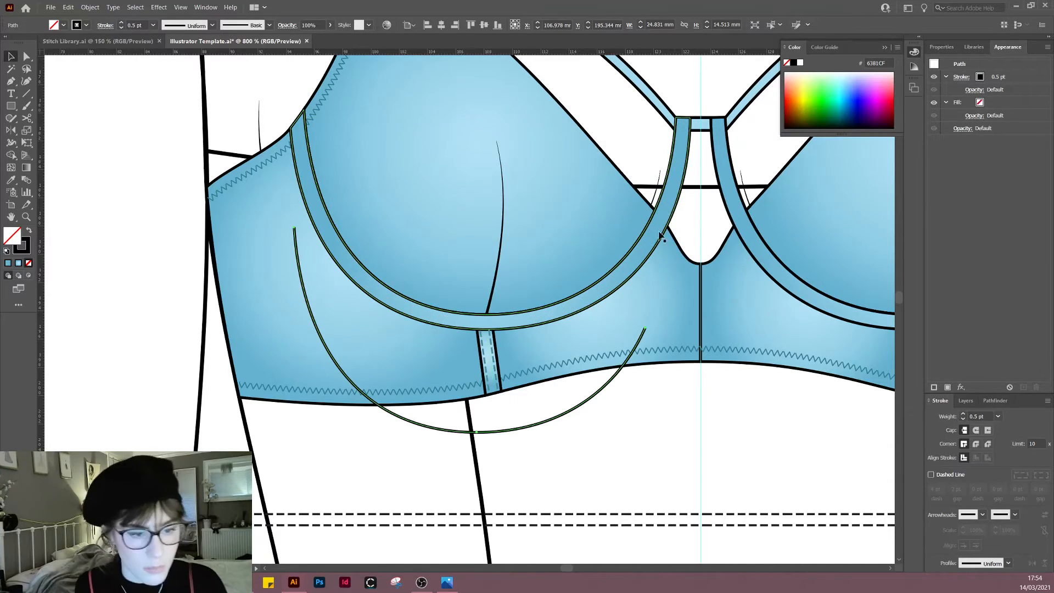
key("ctrl+z")
Step: Copy the left underwire casing's inner curve, position the copy within the casing and remove its fill
key("a")
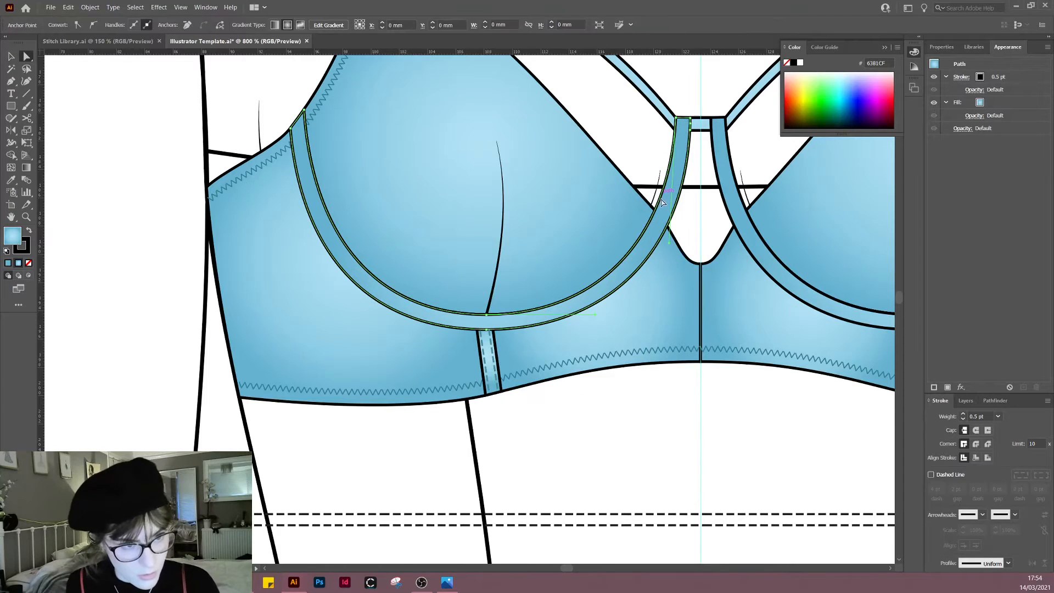
left_click(501, 322)
key("ctrl+v")
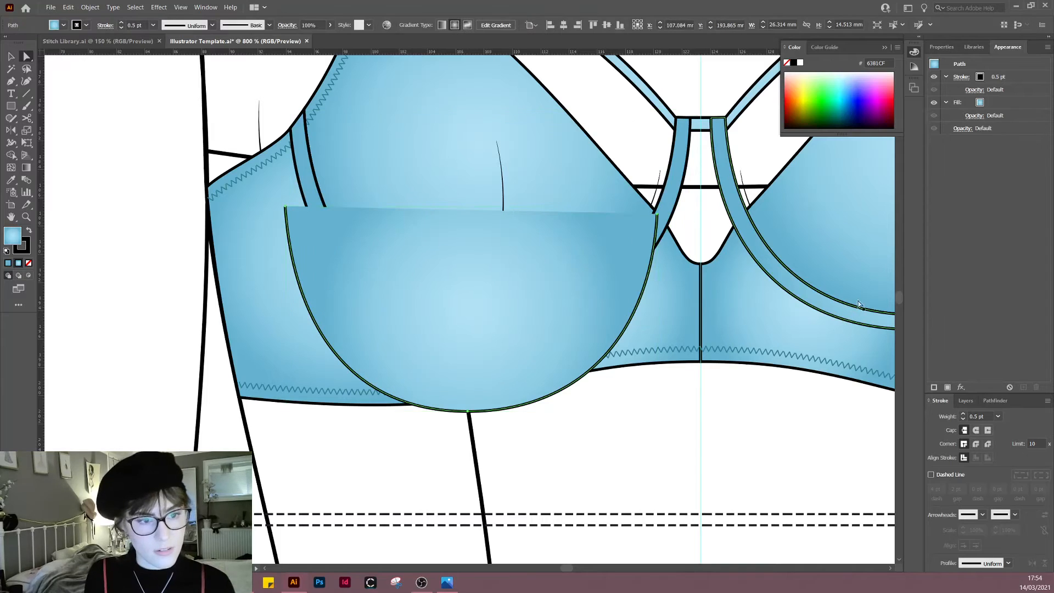
key("v")
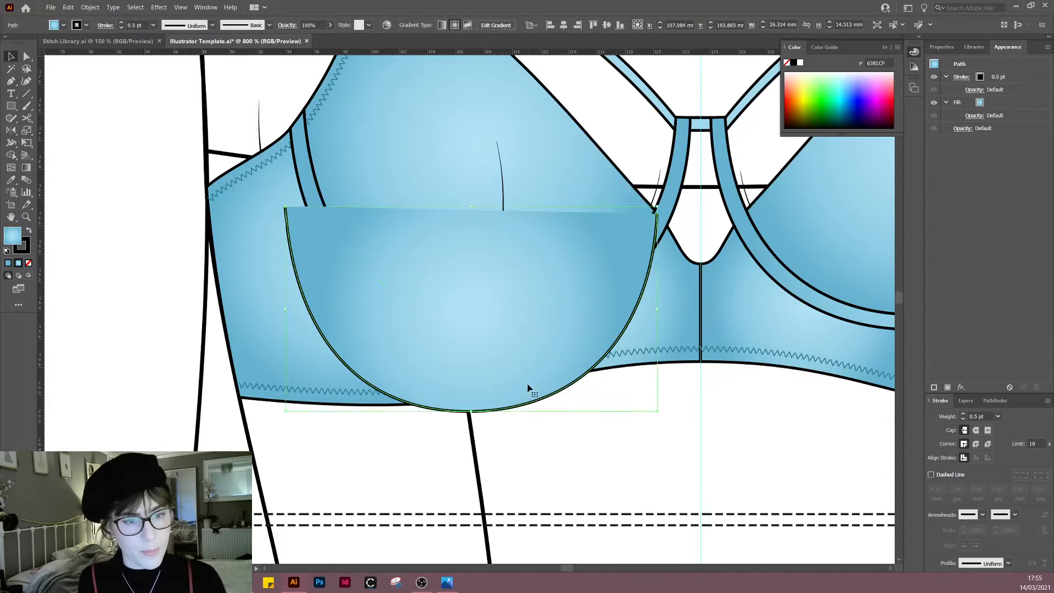
left_click_drag(527, 388, 544, 298)
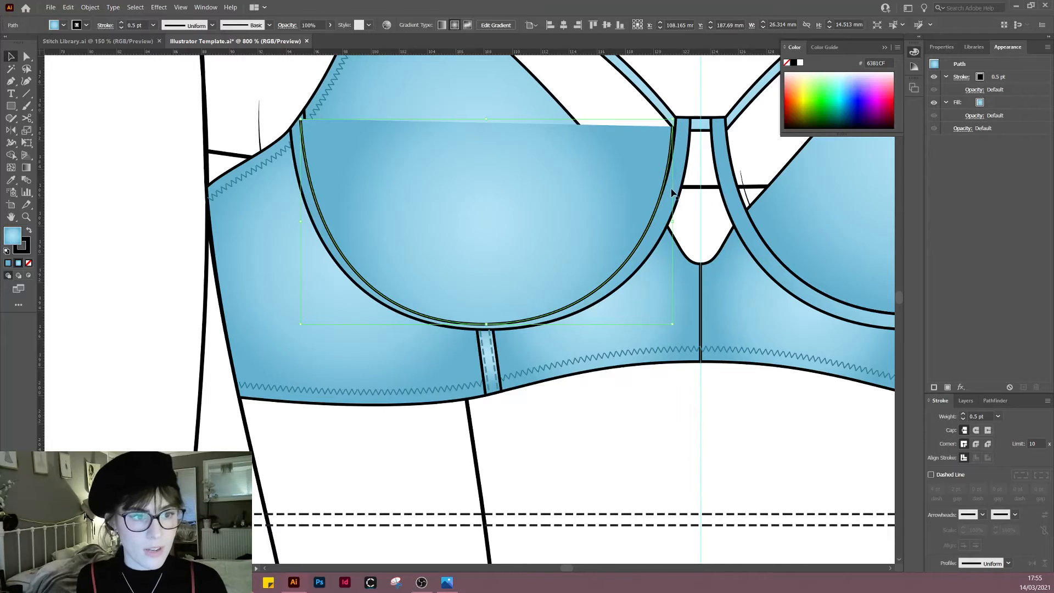
left_click(29, 263)
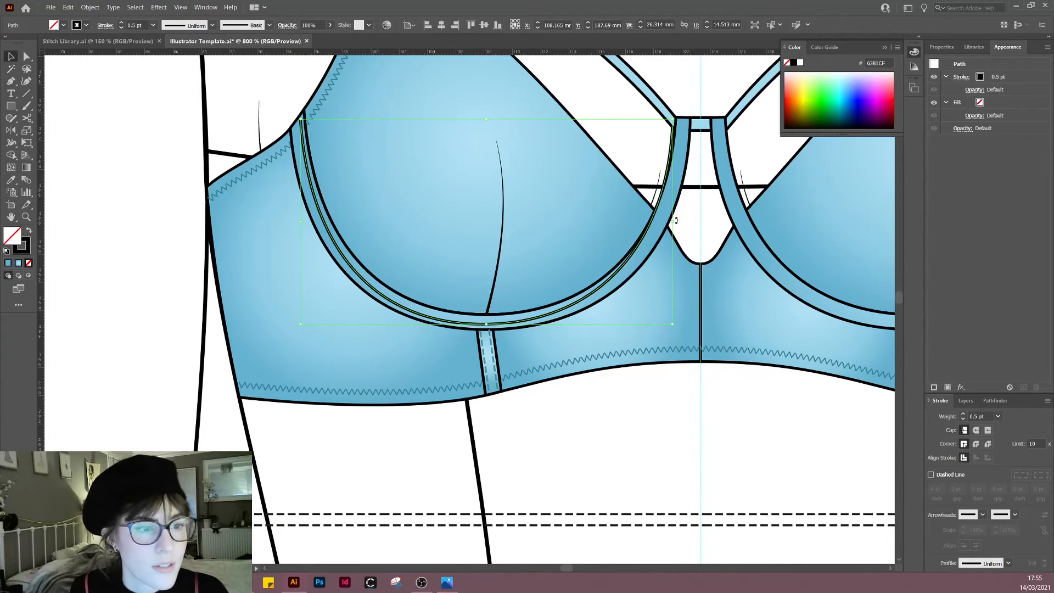
Step: Widen the copied curve to about 27.15 mm and centre it between the underwire casing's edges
left_click_drag(676, 222, 681, 222)
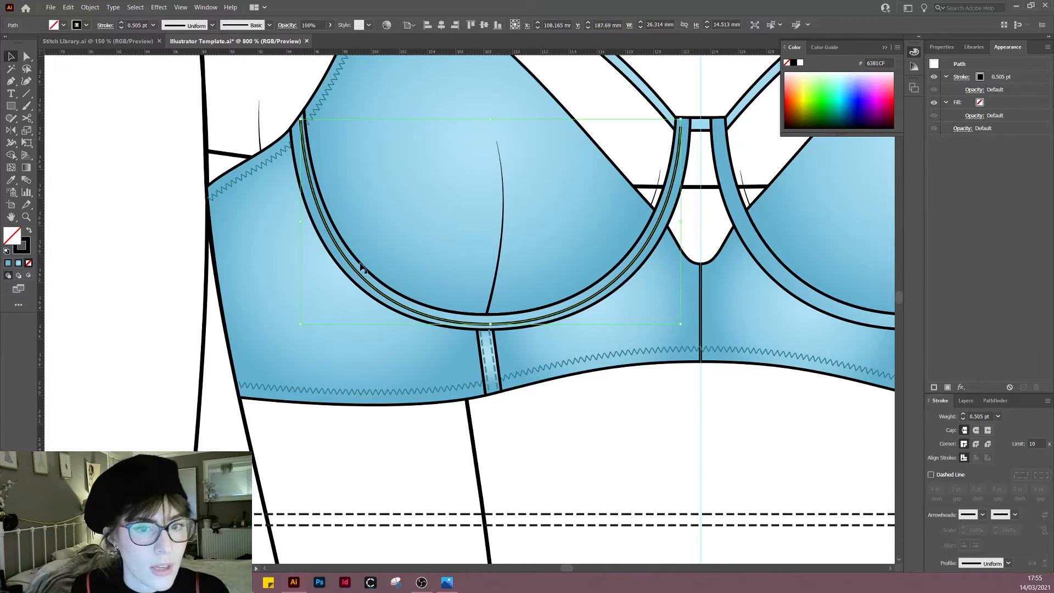
left_click_drag(301, 221, 297, 221)
left_click_drag(657, 233, 656, 229)
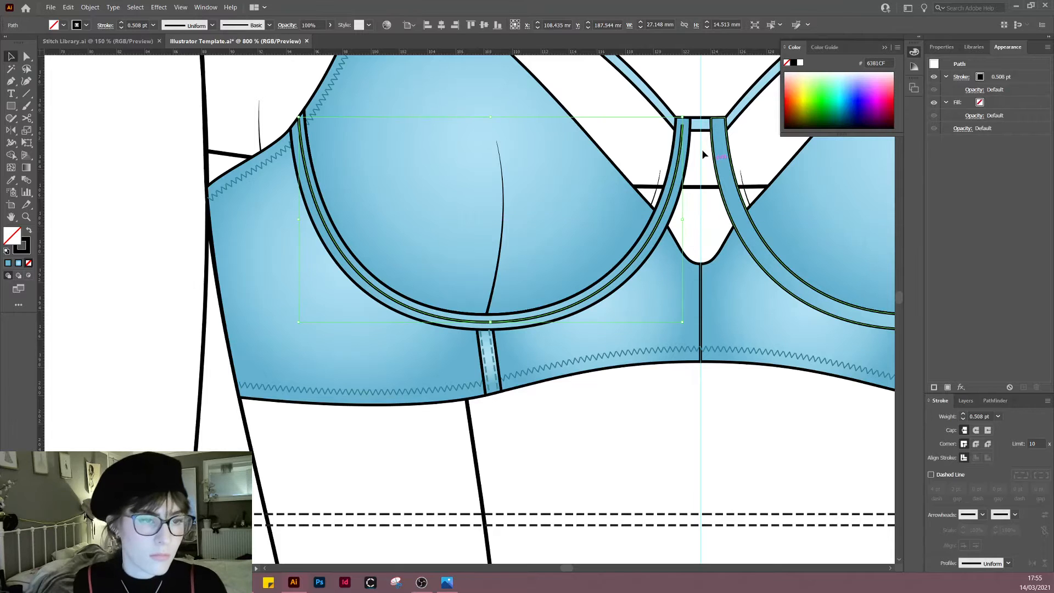
Step: Apply the 2 needle-stitch5mm 2 stroke to the casing curve by sampling the underband channel's stitching with the Eyedropper
key("i")
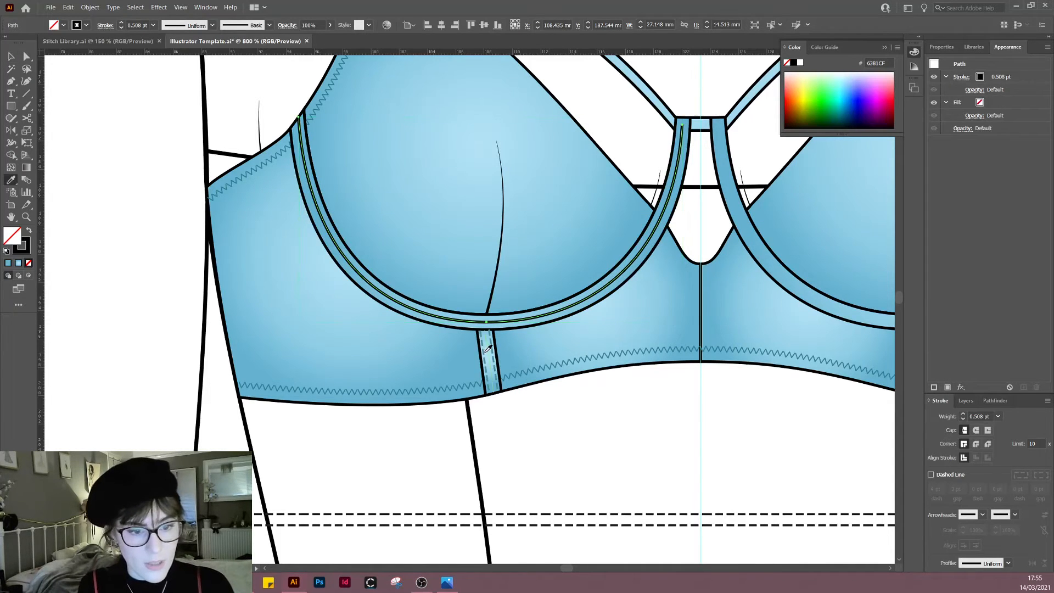
double_click(11, 180)
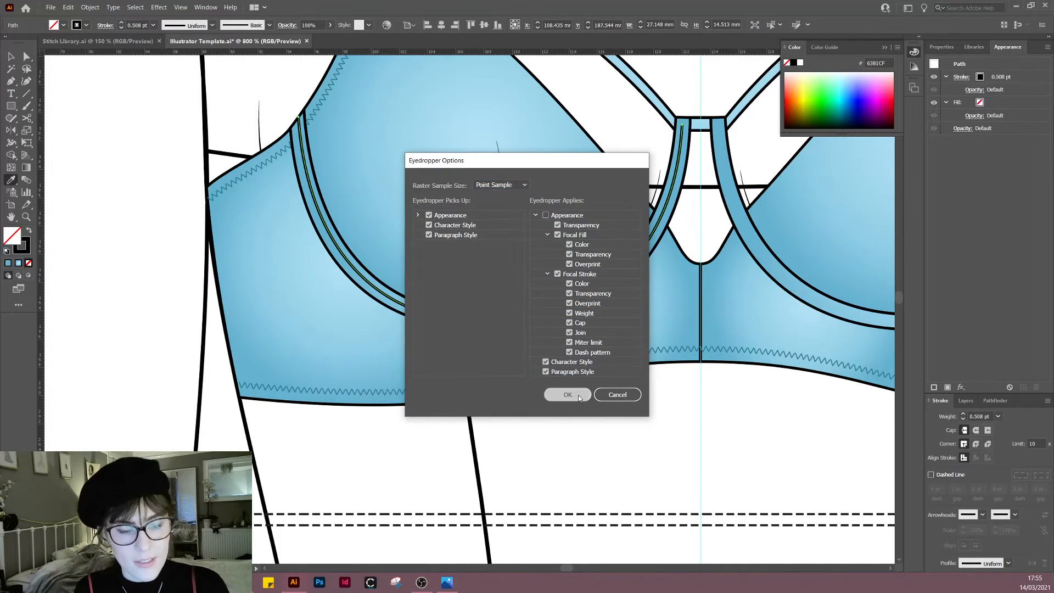
left_click(568, 395)
left_click(493, 359)
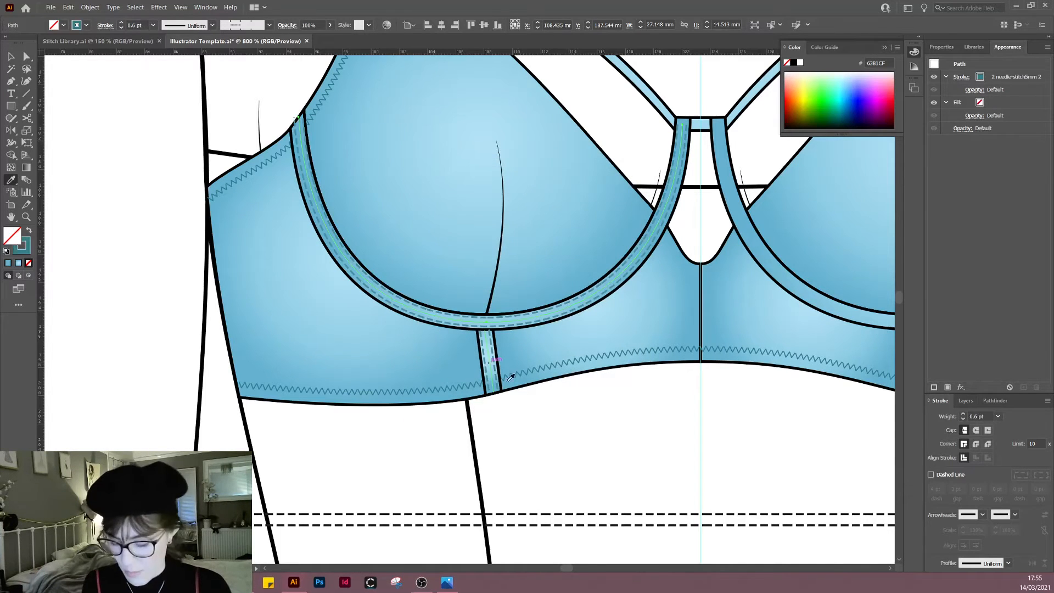
key("v")
left_click(534, 426)
Step: Nudge the underarm end anchor of the casing's twin-needle stitching slightly down and outward to follow the casing
left_click_drag(588, 428, 517, 469)
scroll(518, 470, "down", 2)
left_click_drag(589, 484, 517, 419)
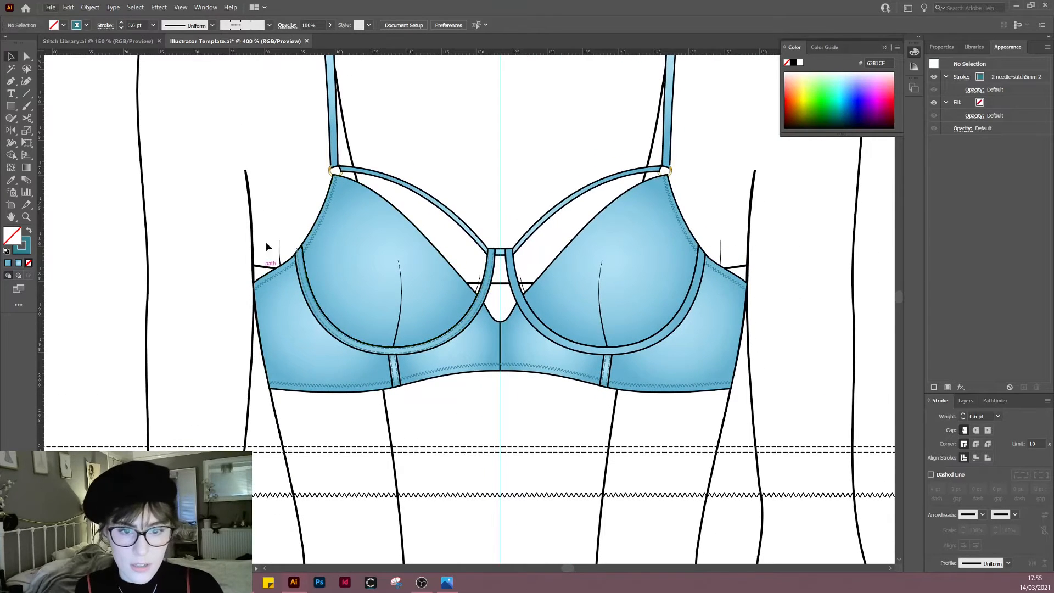
scroll(283, 291, "up", 3)
key("a")
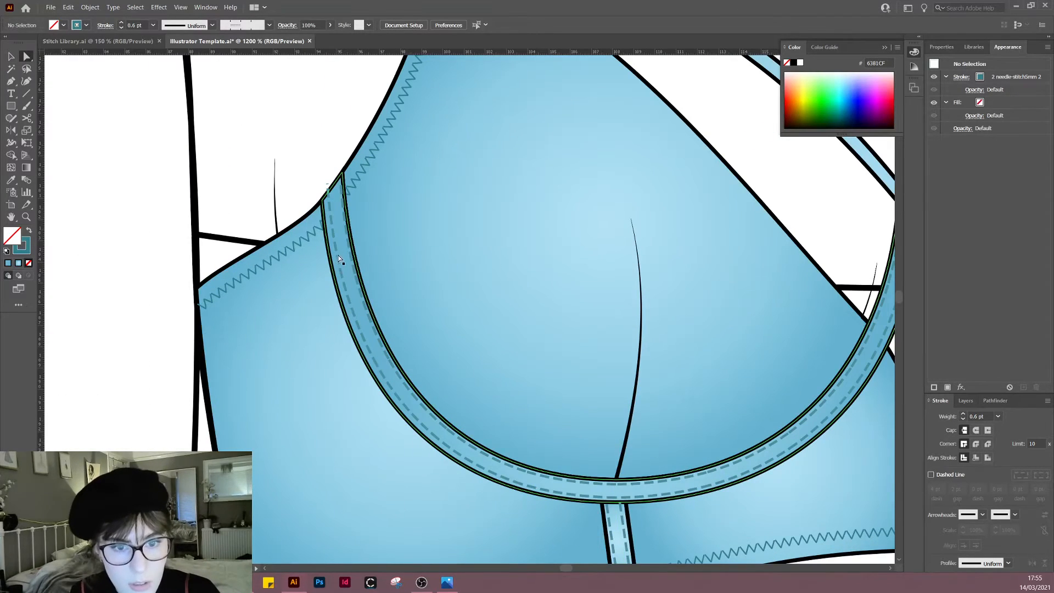
left_click(339, 236)
scroll(342, 222, "up", 1)
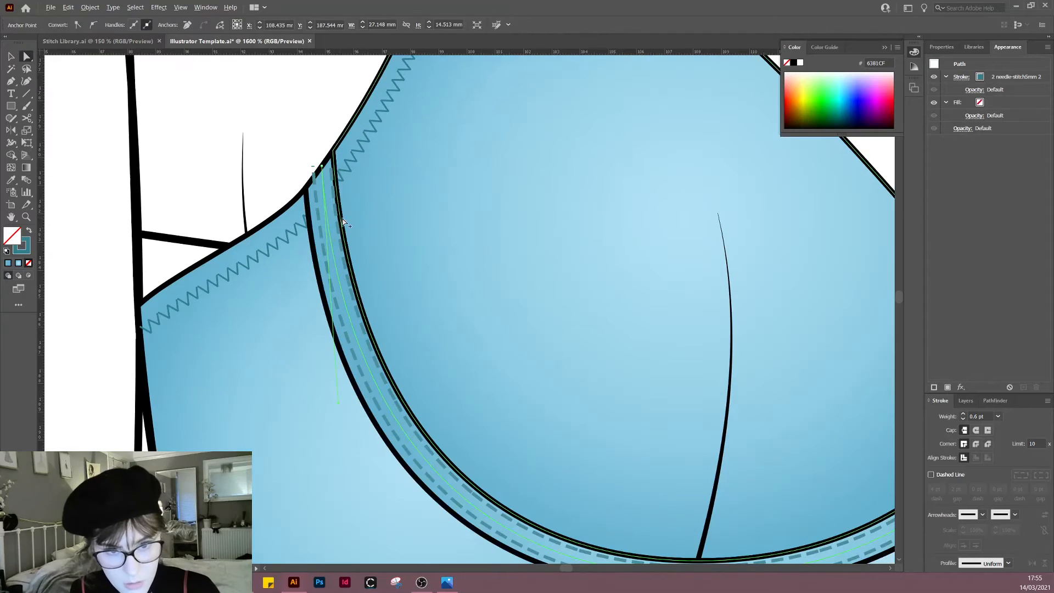
left_click(322, 166)
left_click_drag(321, 166, 318, 170)
Step: Try to extend the centre-front end of the casing's twin-needle stitching to the casing's top edge with the Pen tool
scroll(533, 207, "right", 6)
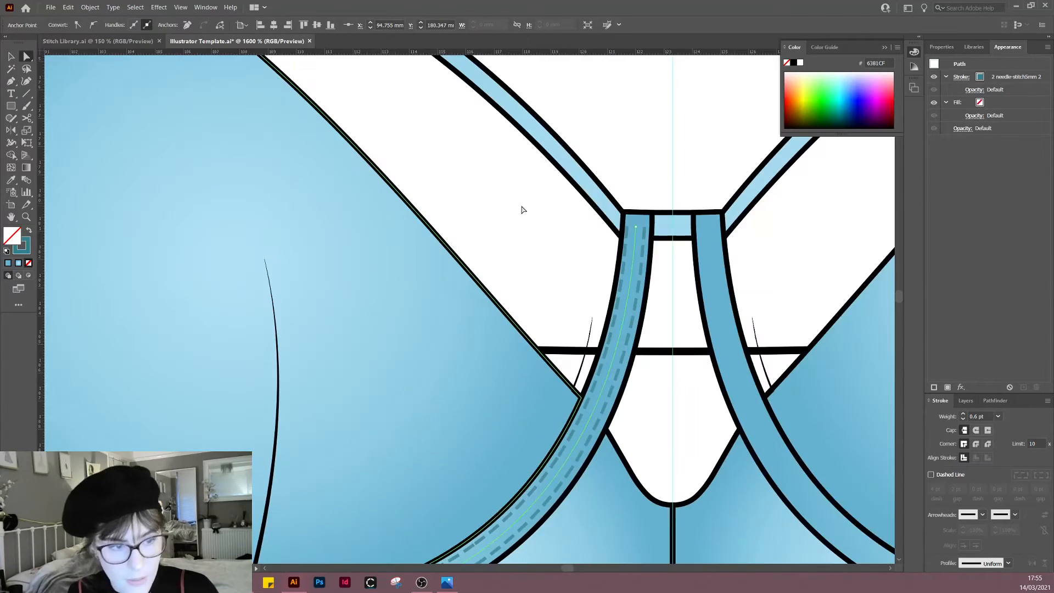
left_click_drag(628, 228, 629, 226)
key("ctrl+shift+a")
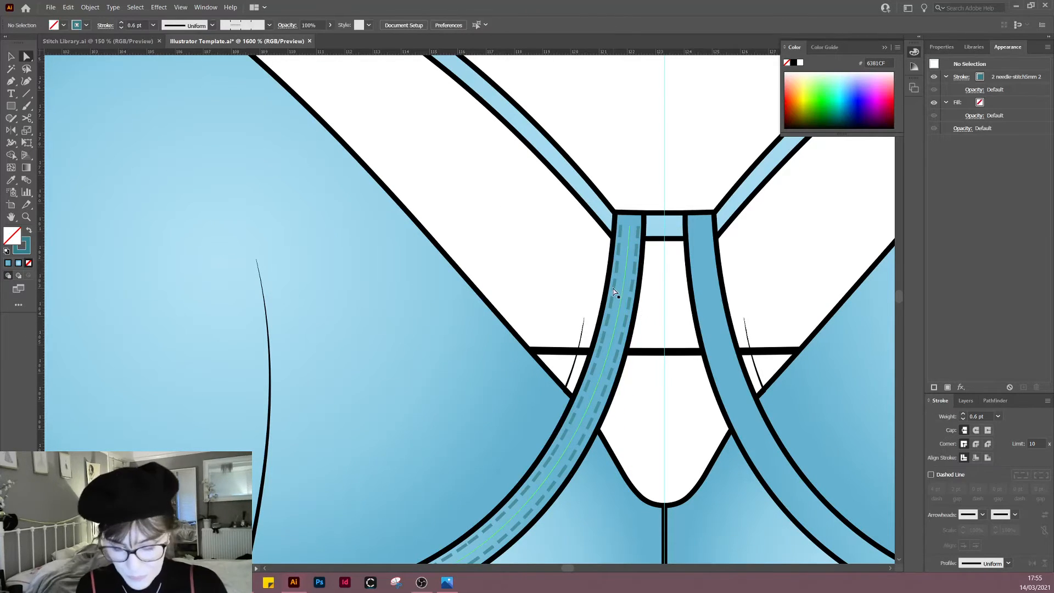
key("p")
left_click(629, 223)
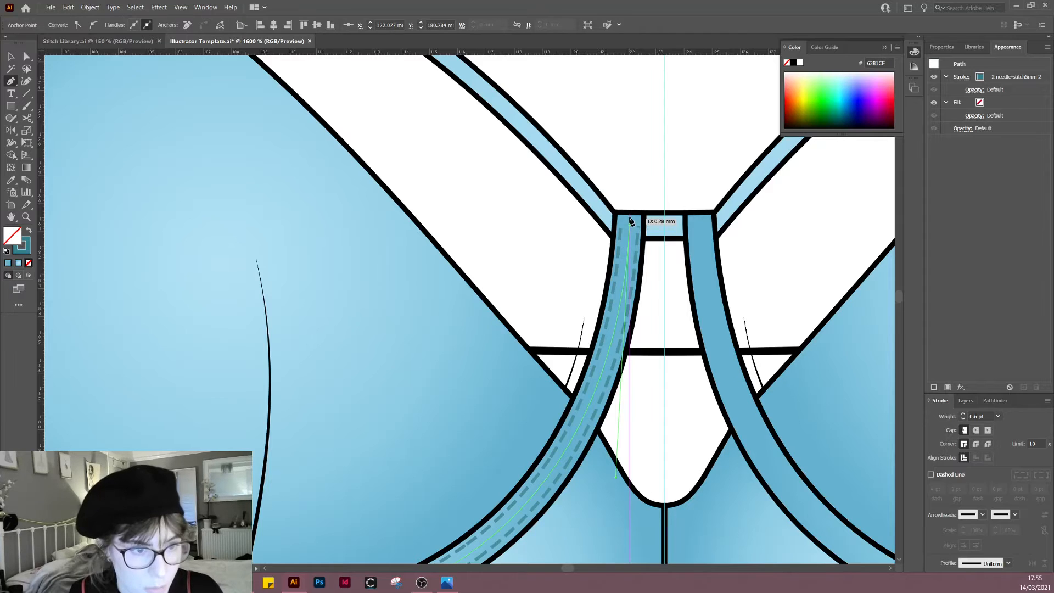
key("v")
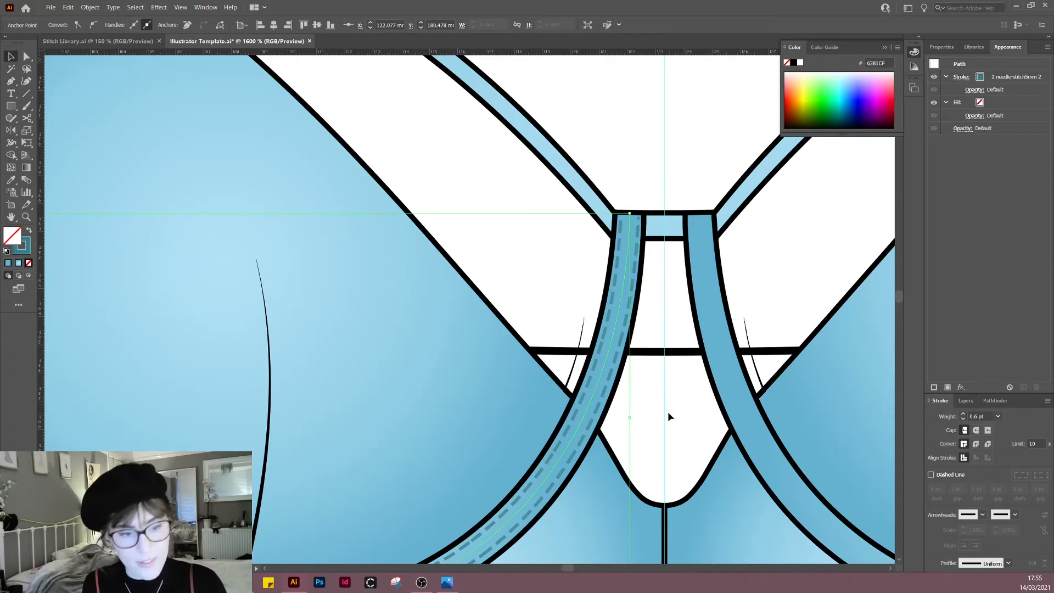
left_click(668, 411)
left_click_drag(667, 410, 699, 218)
Step: Try to move the centre-front end anchor of the casing's twin-needle stitching up to the casing's top edge
scroll(627, 365, "down", 1)
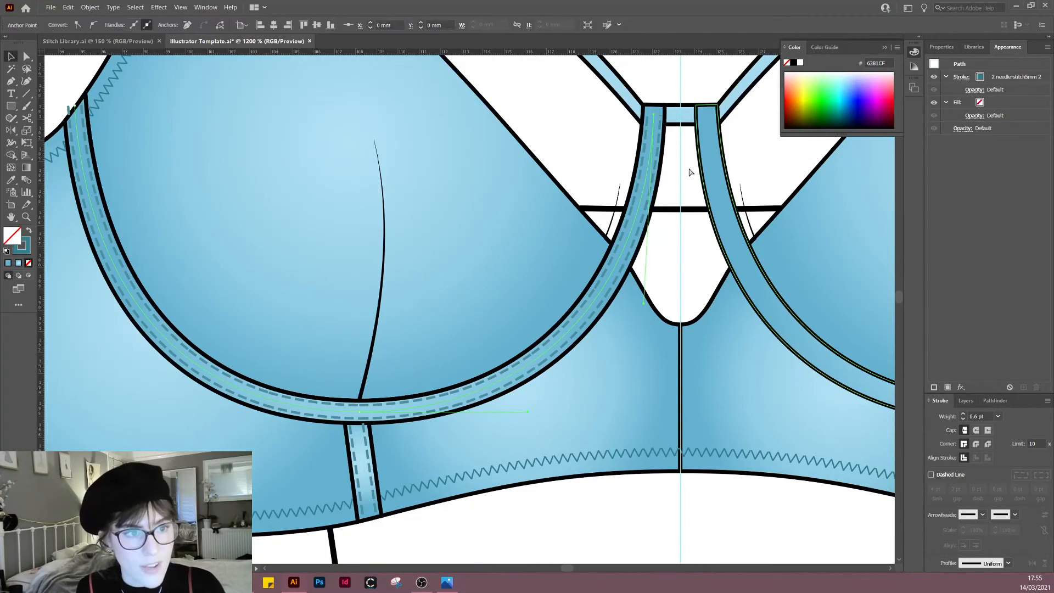
key("a")
left_click(654, 117)
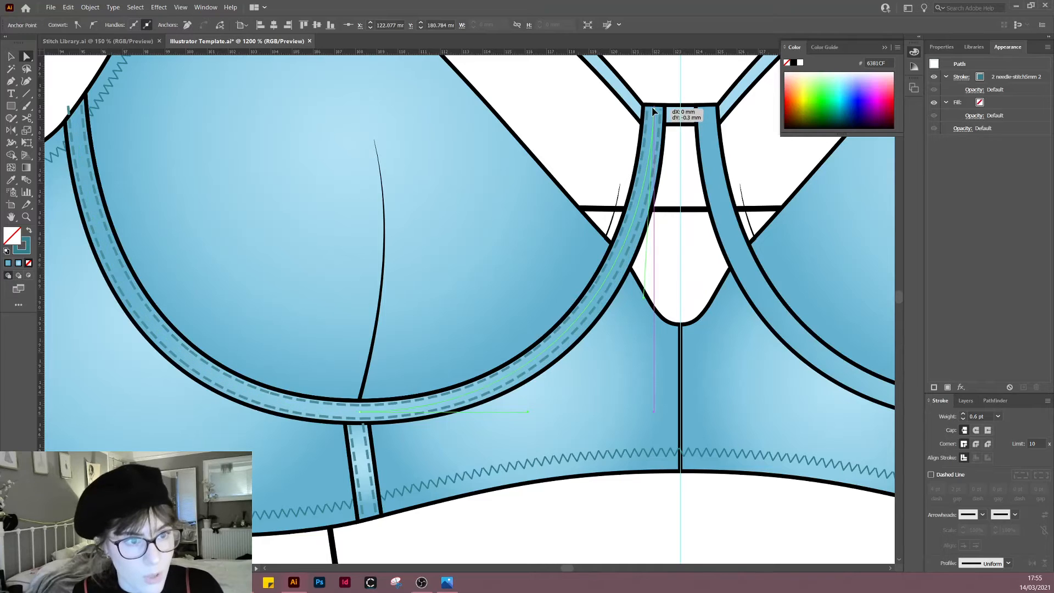
left_click_drag(654, 117, 653, 105)
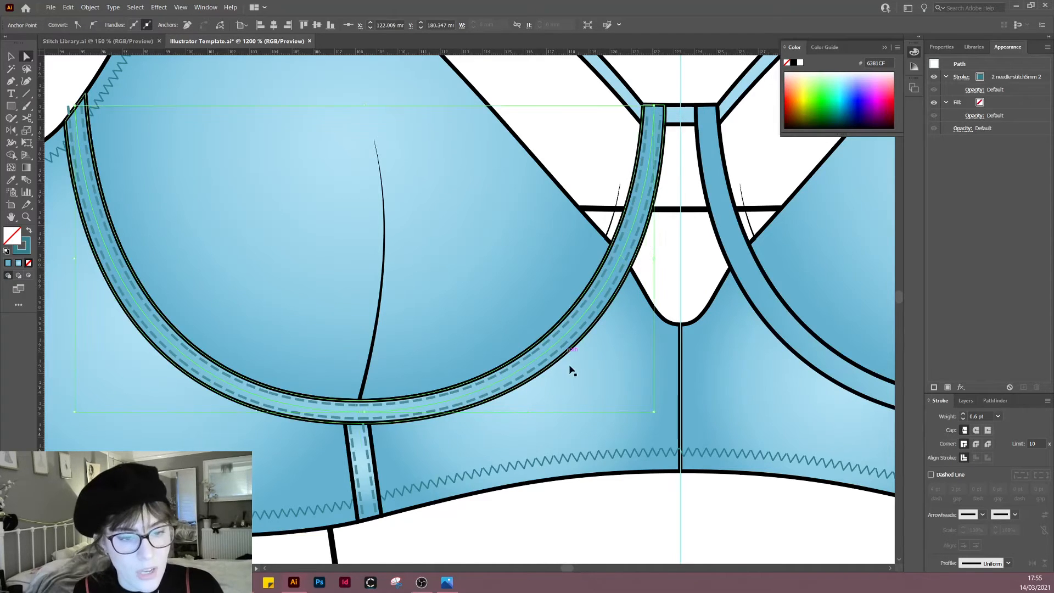
Step: Extend the centre-front end of the casing's stitching to the top edge with the Pen tool and undo the stray path
key("p")
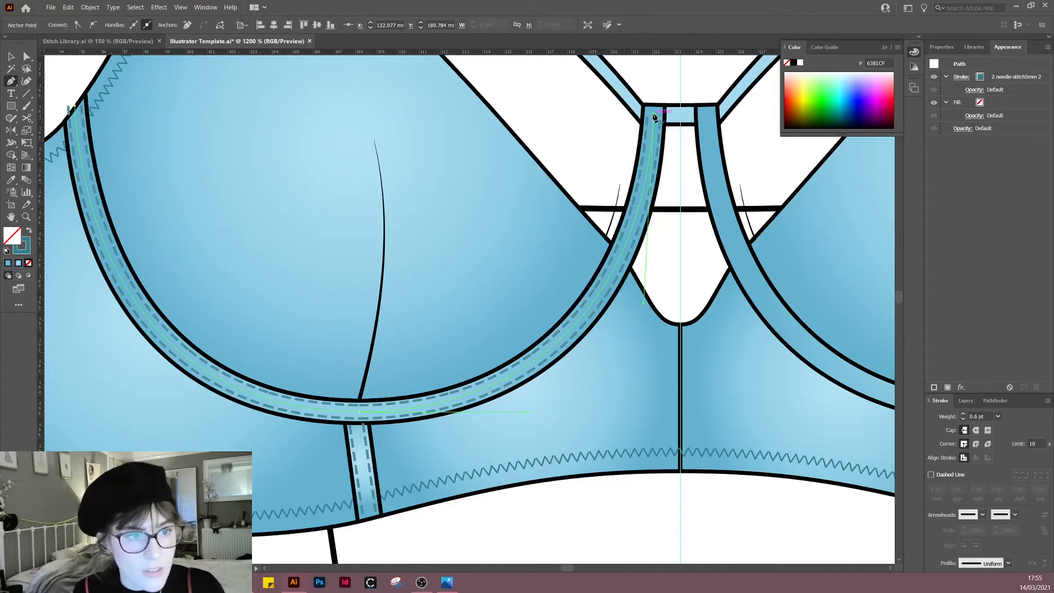
left_click_drag(654, 108, 654, 110)
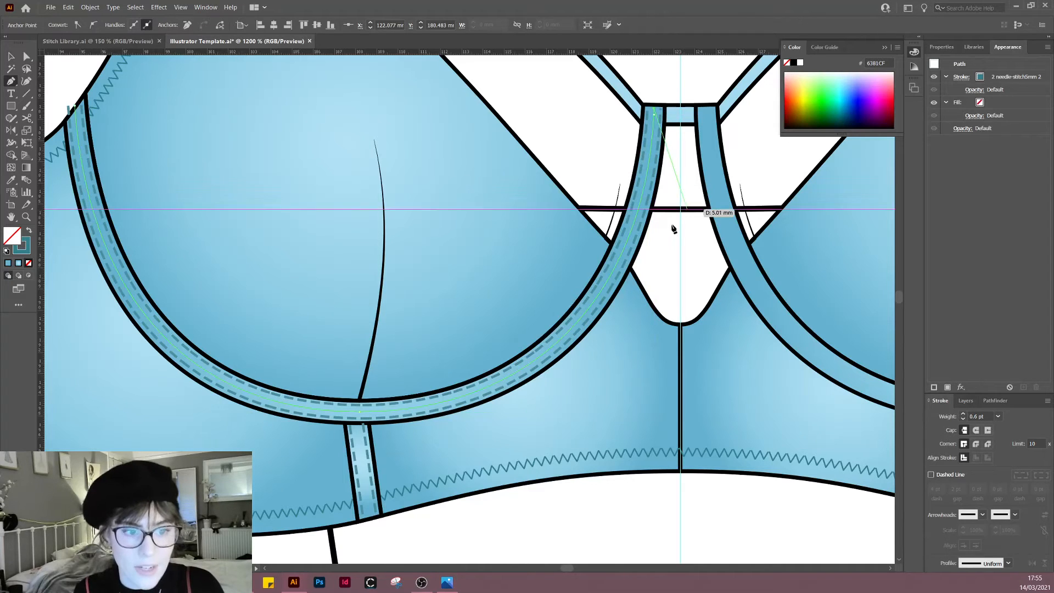
left_click(679, 258)
left_click_drag(666, 264, 668, 262)
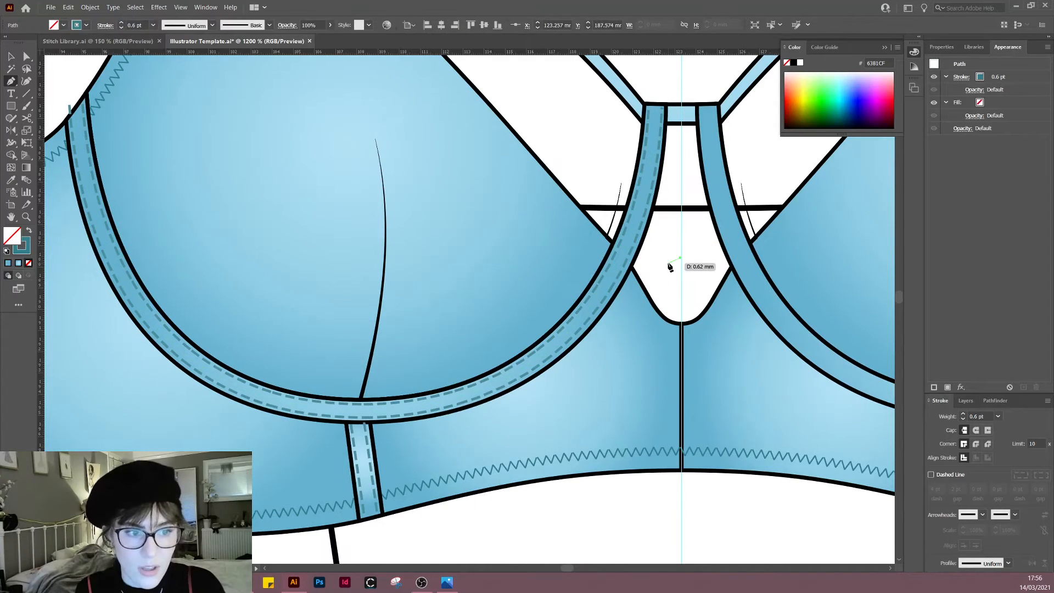
key("ctrl+z")
key("v")
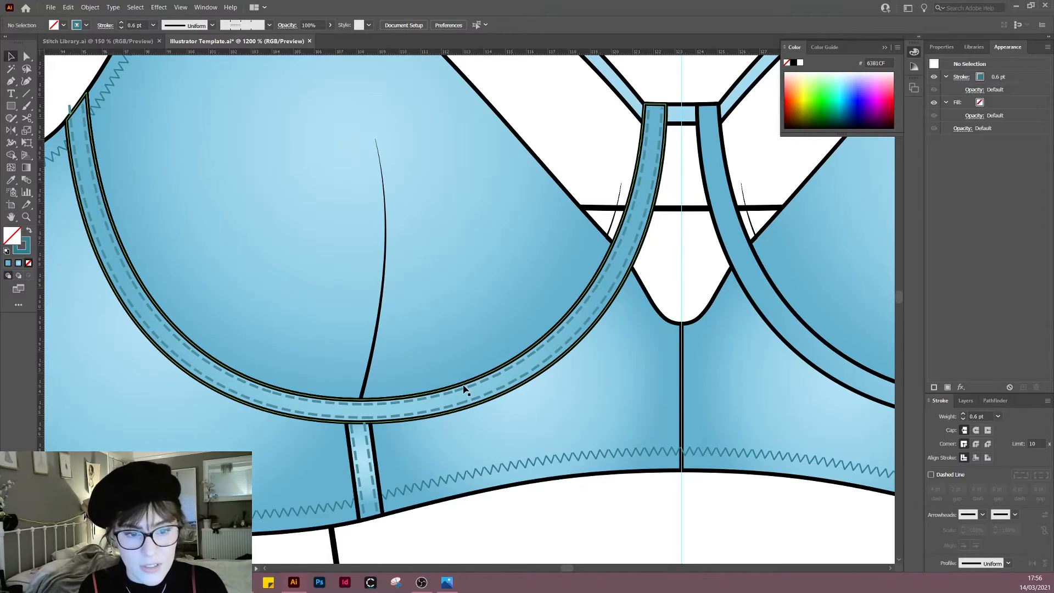
Step: Cut the casing's twin-needle stitching near its underarm end with the Scissors tool and delete the overhanging piece
left_click_drag(259, 369, 502, 435)
left_click_drag(347, 196, 394, 211)
scroll(394, 212, "up", 2)
left_click(391, 216)
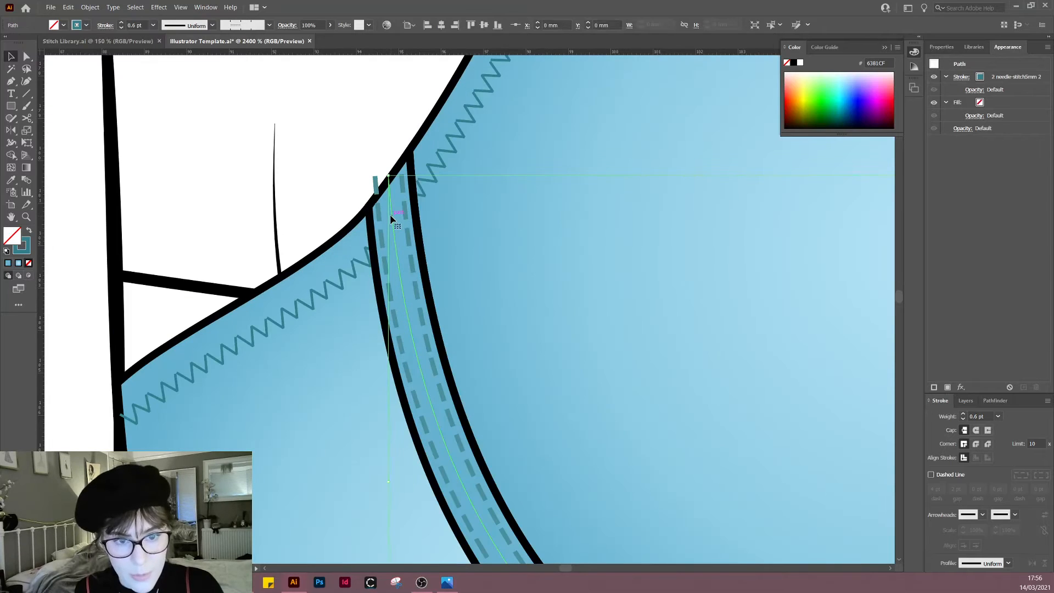
key("c")
left_click(390, 193)
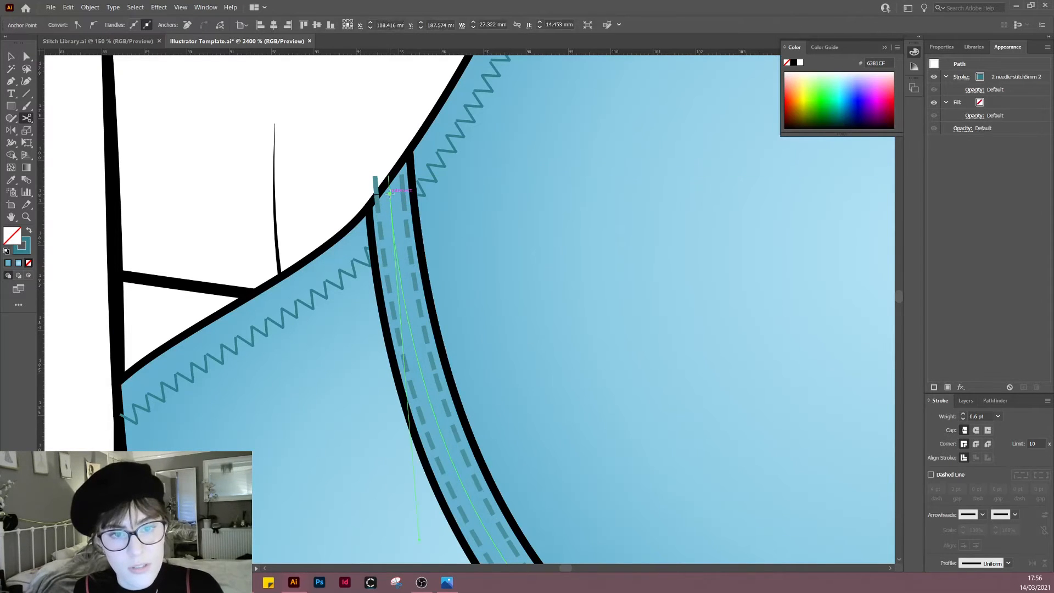
key("a")
left_click(327, 157)
left_click(376, 183)
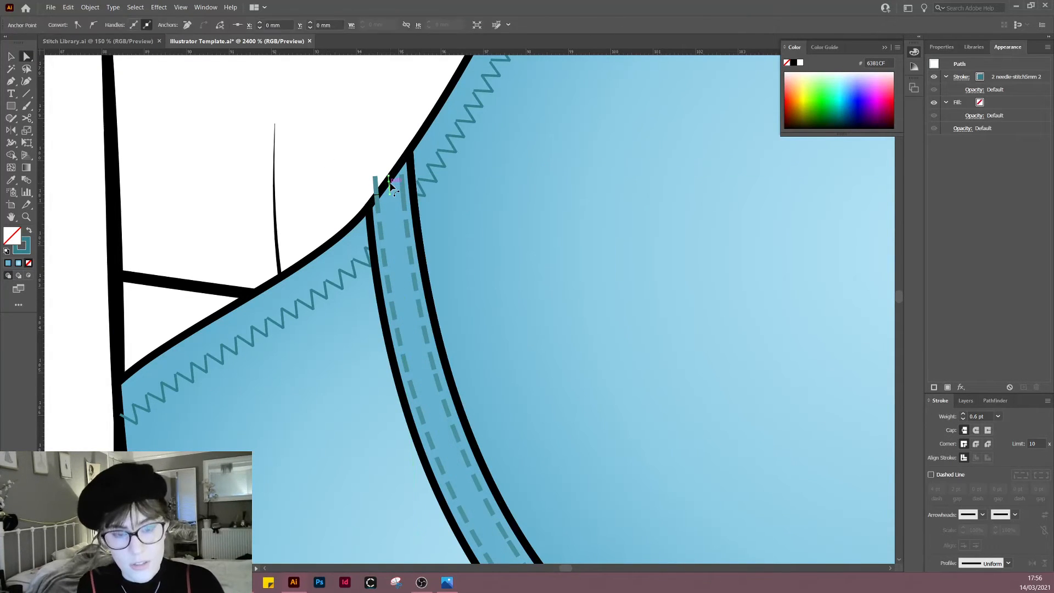
key("Delete")
Step: Reflect a copy of the casing's twin-needle stitching vertically across the centre-front guide onto the opposite underwire casing
scroll(370, 170, "down", 4)
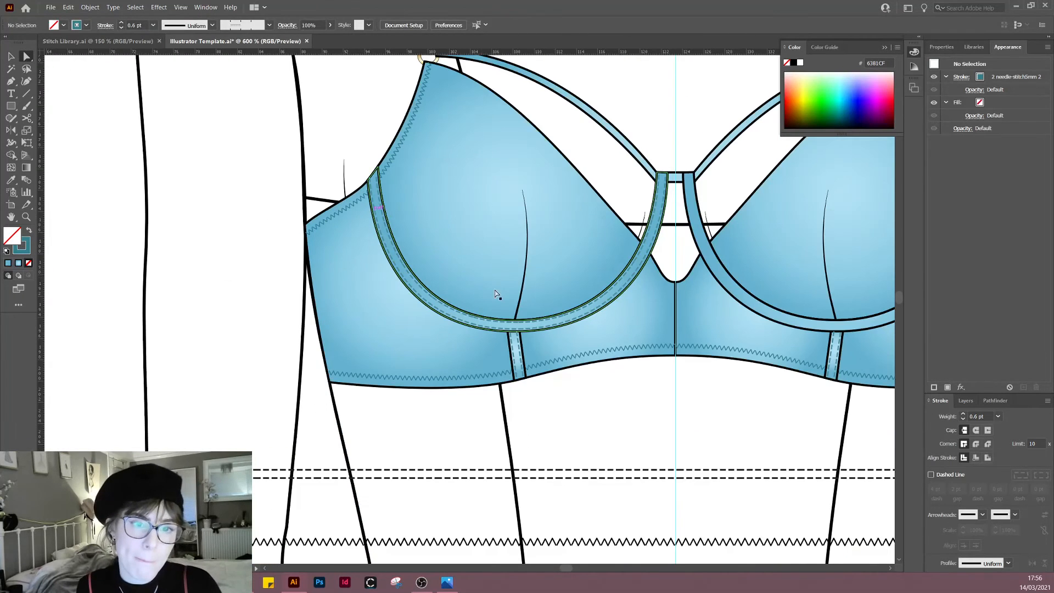
left_click_drag(645, 418, 493, 480)
key("v")
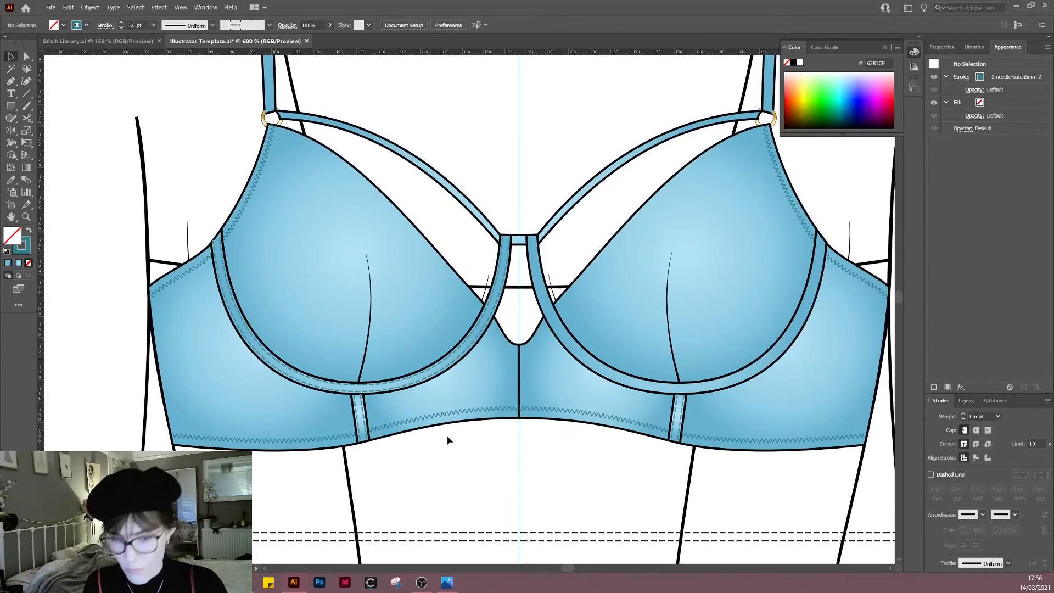
left_click(442, 369)
key("o")
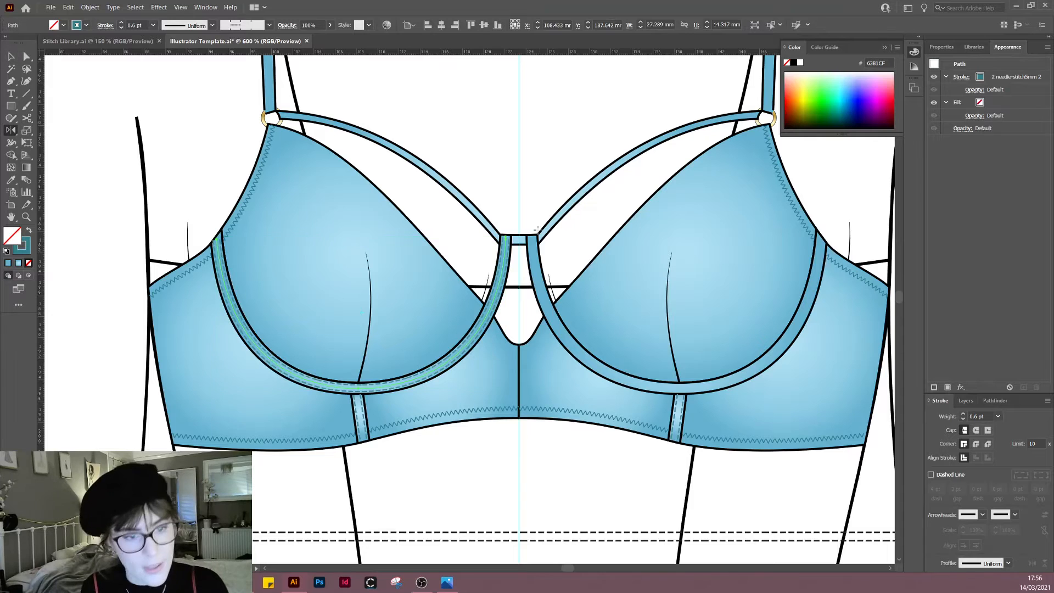
left_click(518, 178, "alt")
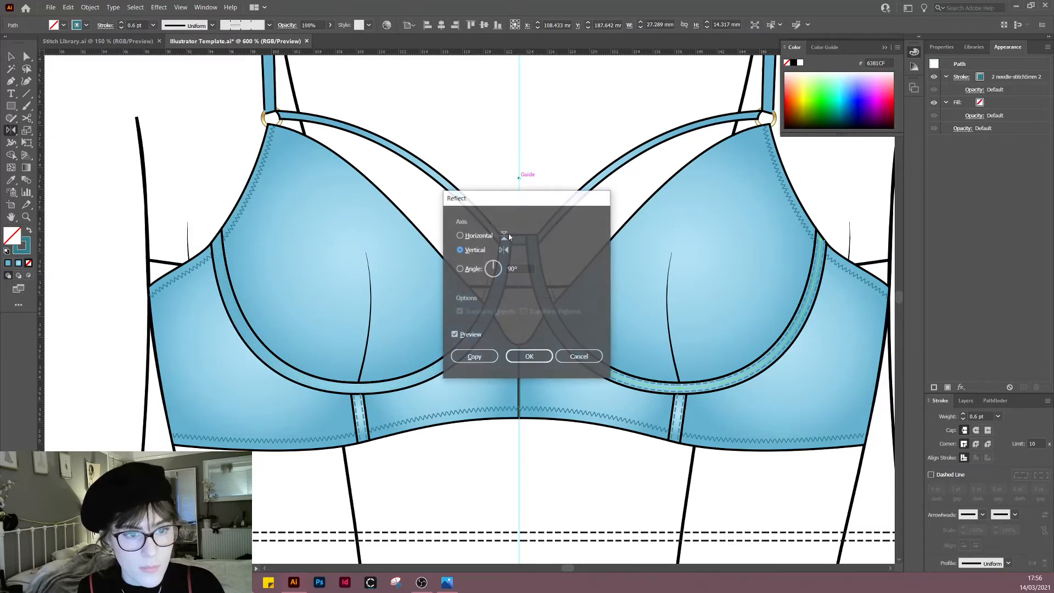
left_click(475, 355)
key("v")
left_click(572, 544)
left_click_drag(566, 530, 559, 387)
scroll(493, 519, "down", 2)
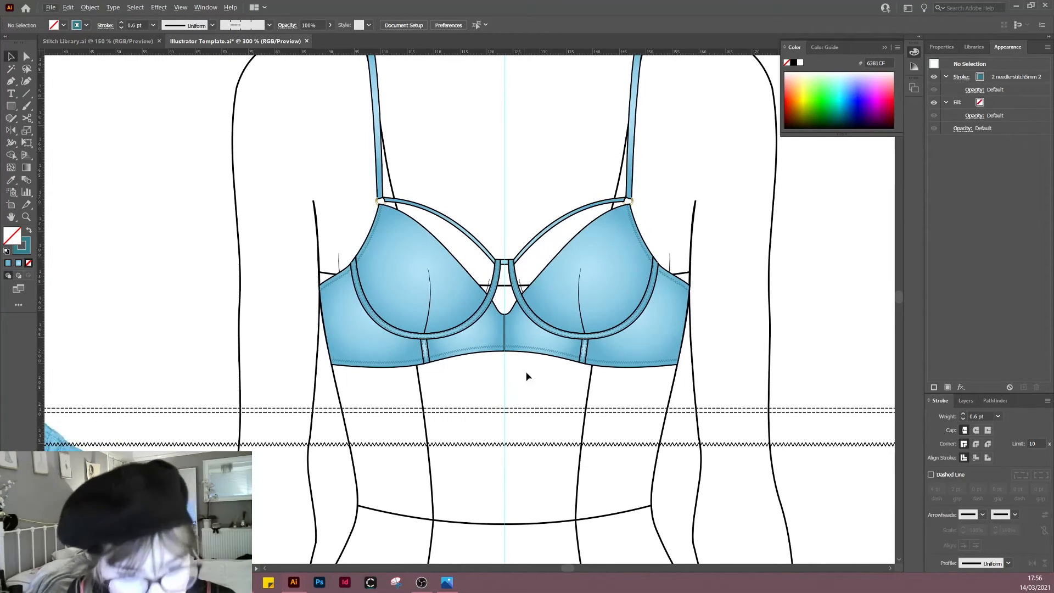
scroll(502, 374, "up", 3)
left_click_drag(534, 411, 519, 422)
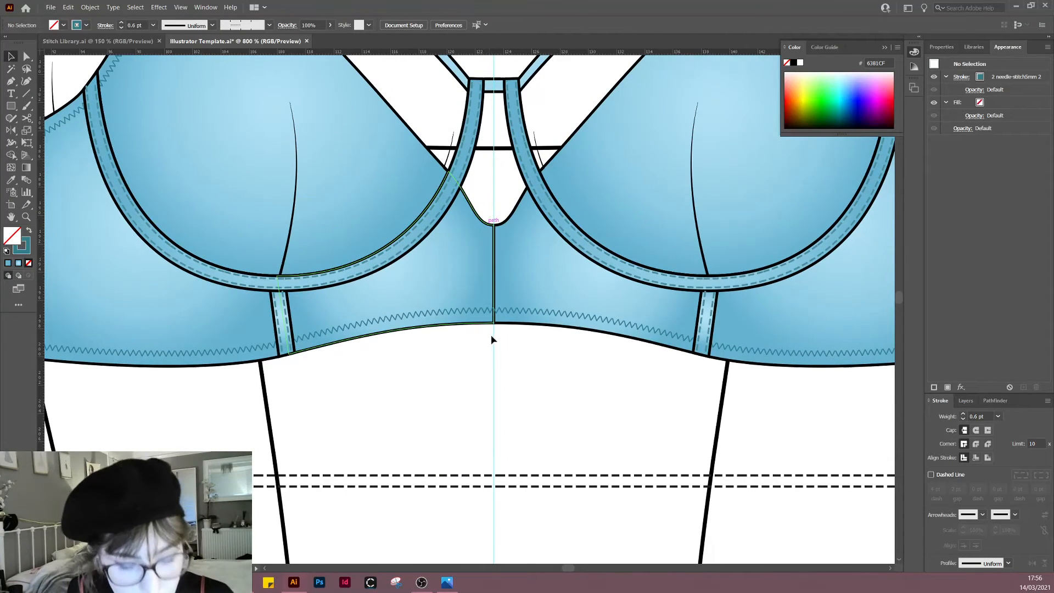
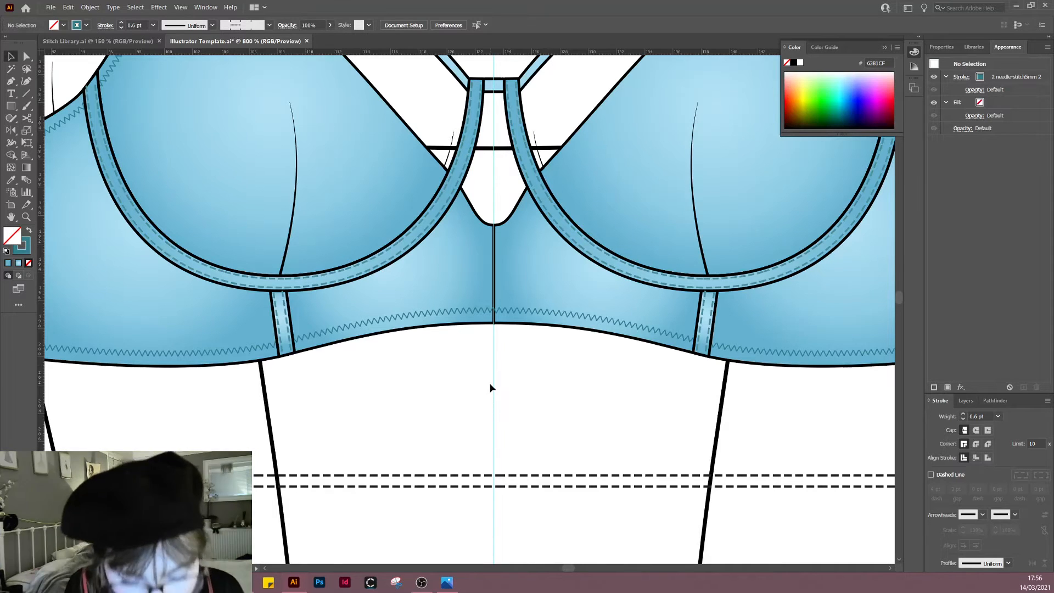
Step: Copy the Lockstitch line from Stitch Library.ai into Illustrator Template.ai and place it just below the underband
left_click(106, 41)
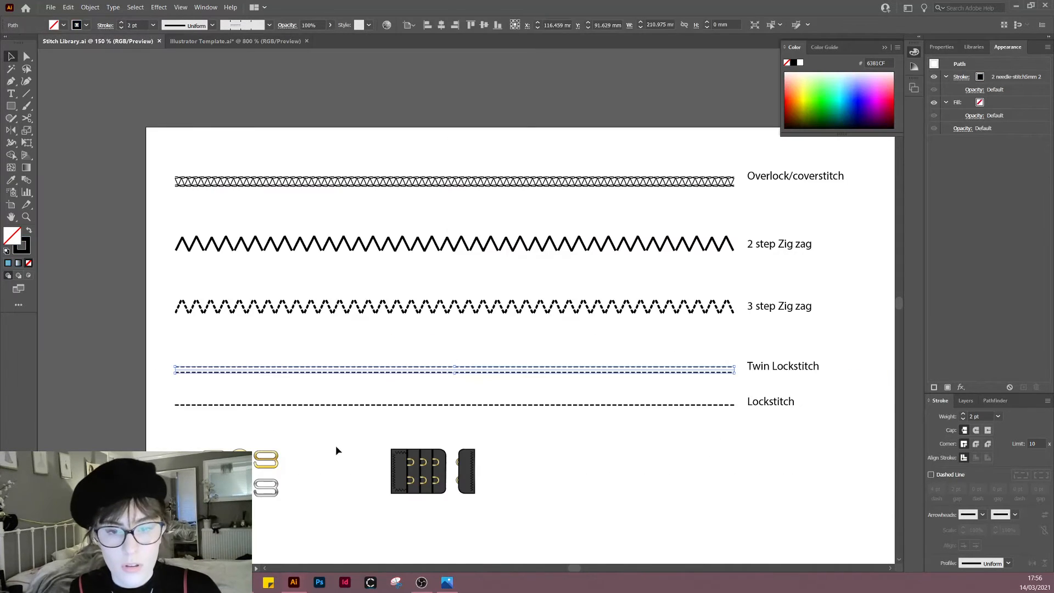
left_click(347, 404)
left_click(264, 41)
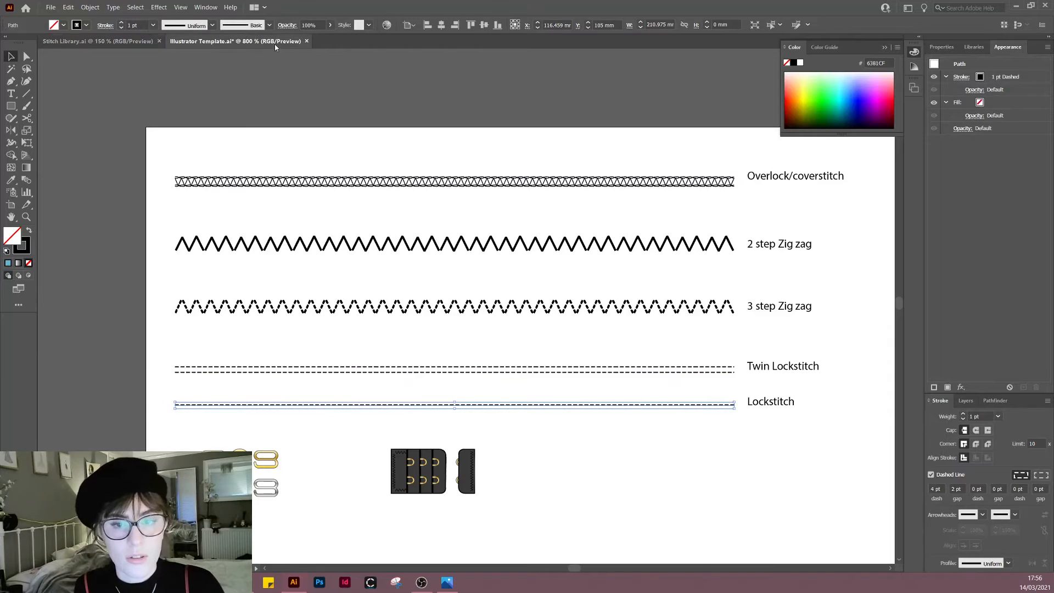
key("ctrl+v")
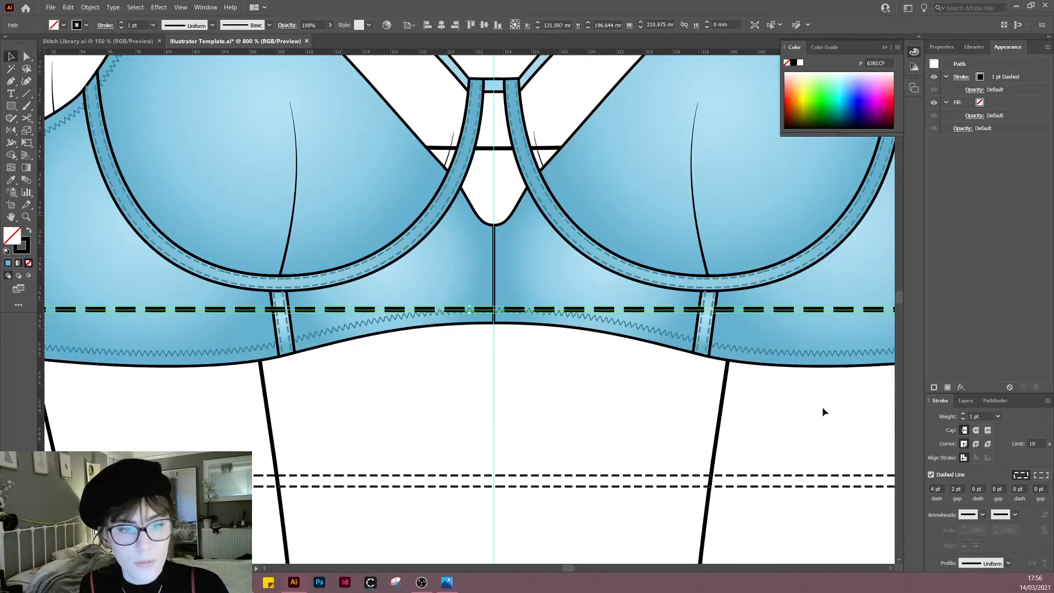
left_click(973, 416)
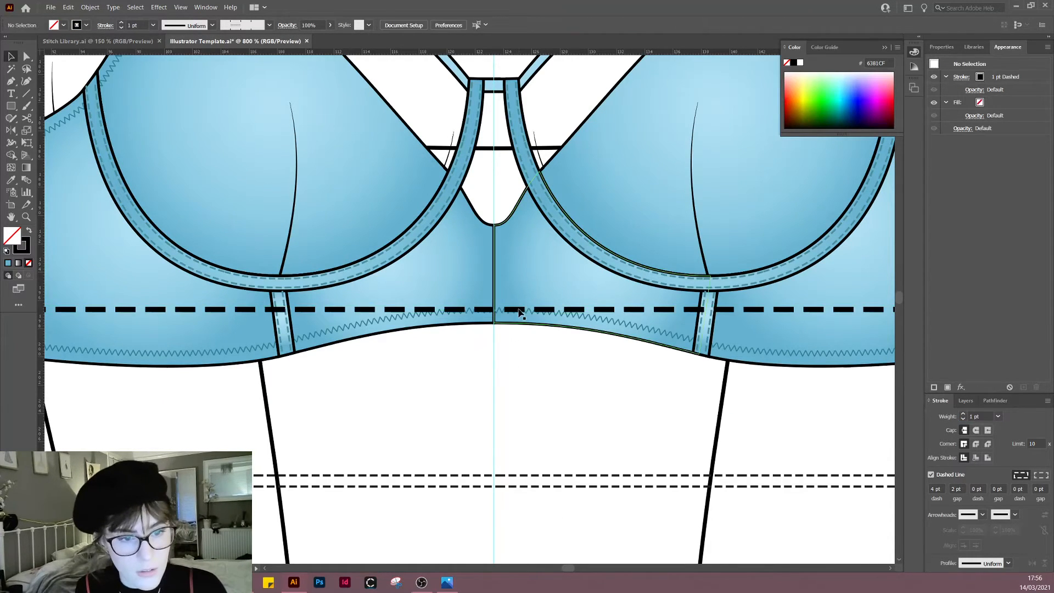
left_click_drag(526, 309, 528, 413)
left_click(541, 452)
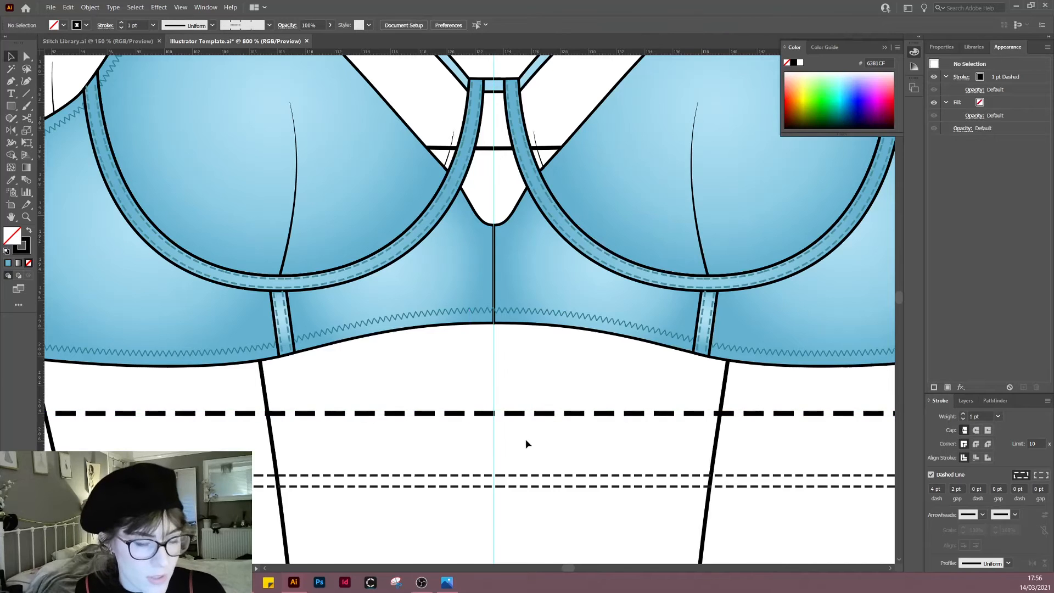
Step: Select the sample twin-needle line below the bra and examine its pattern brush among the brush definitions
scroll(511, 423, "down", 1)
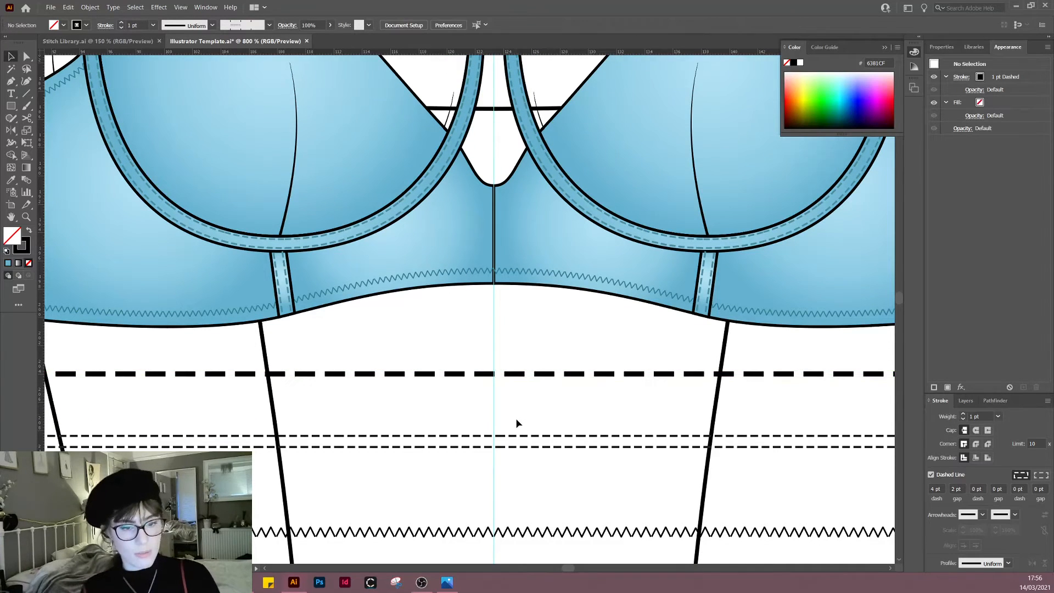
left_click_drag(522, 466, 522, 466)
left_click(487, 424)
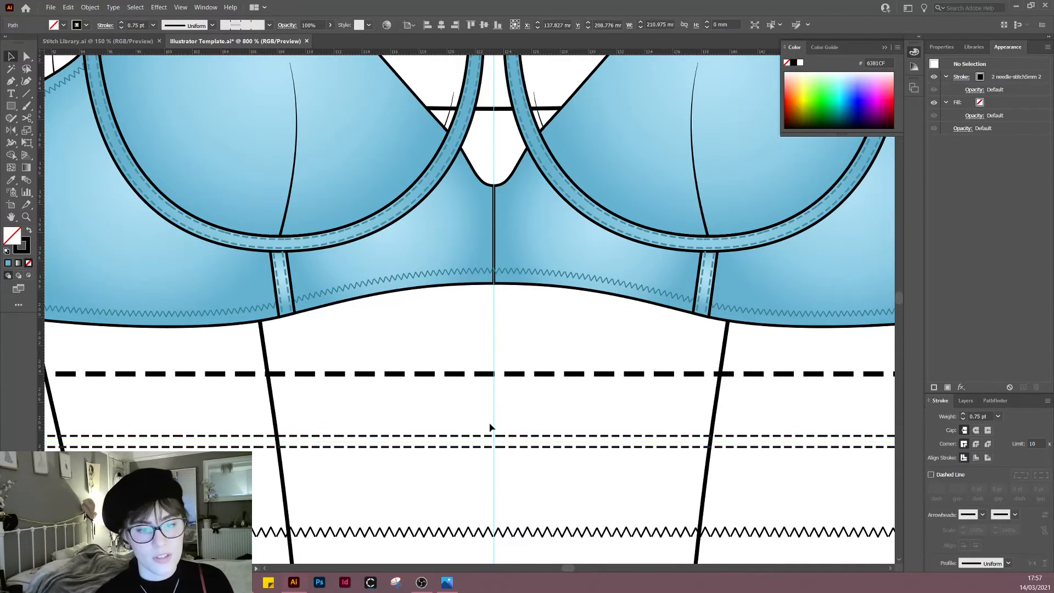
left_click_drag(479, 419, 518, 494)
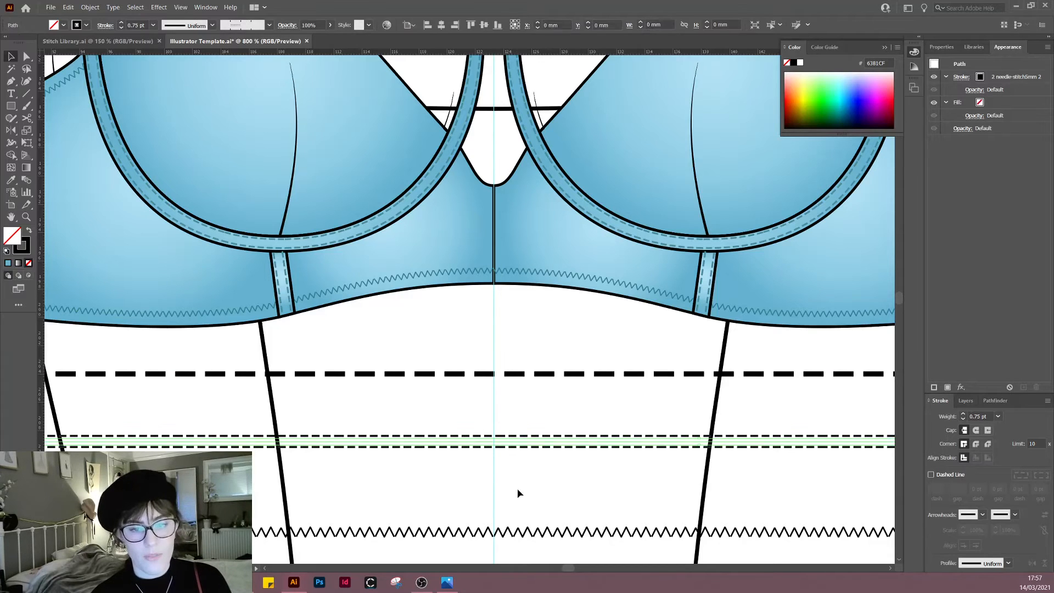
left_click(269, 25)
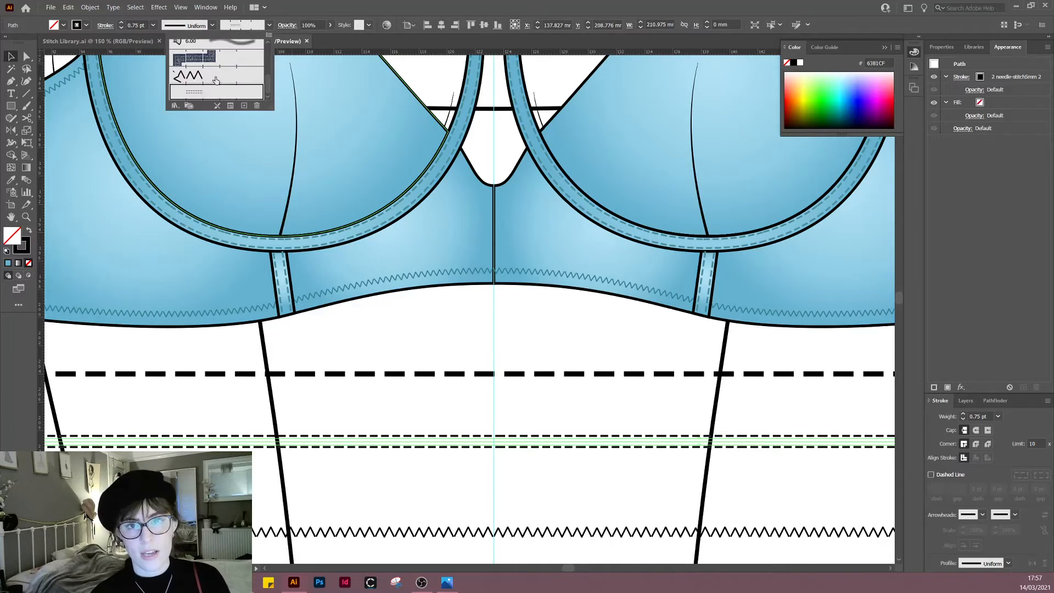
scroll(231, 82, "up", 5)
scroll(232, 85, "down", 5)
left_click(480, 438)
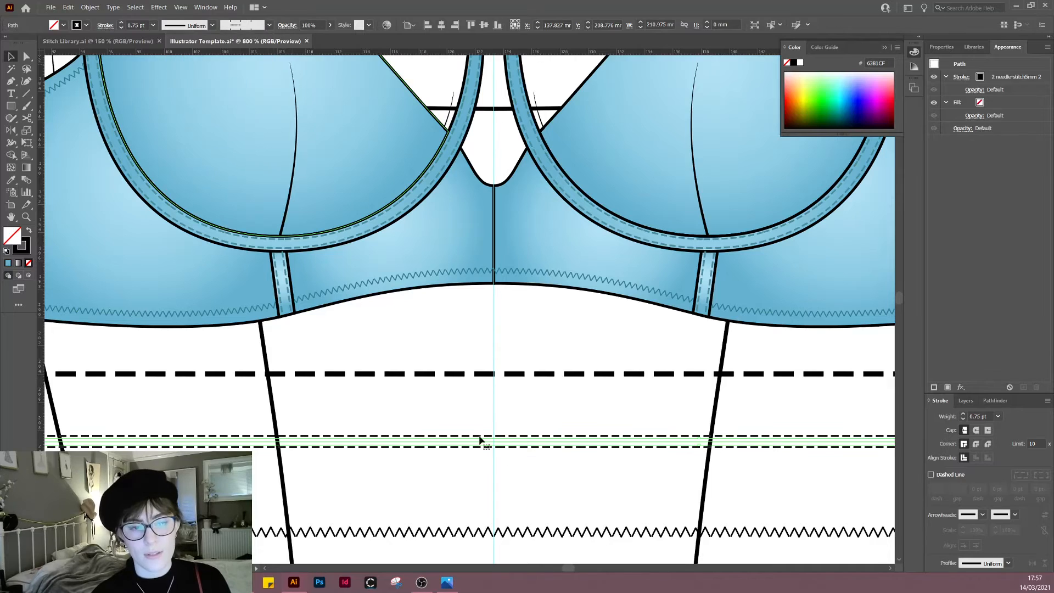
Step: Set the pasted lockstitch line's stroke weight to 0.5 pt, keeping it as a dashed line
left_click_drag(481, 330, 505, 400)
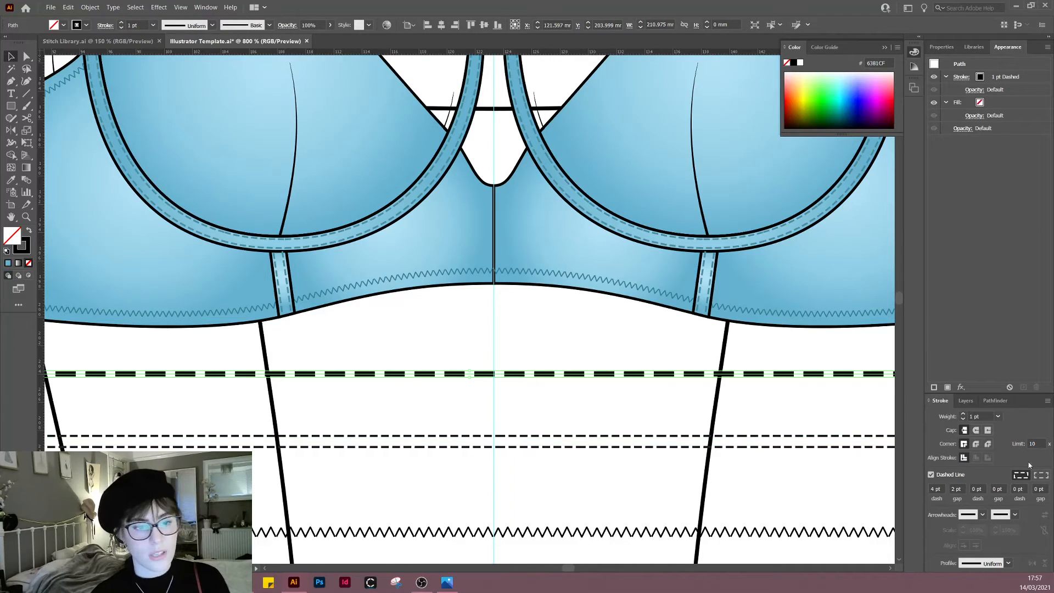
left_click(946, 476)
left_click(946, 477)
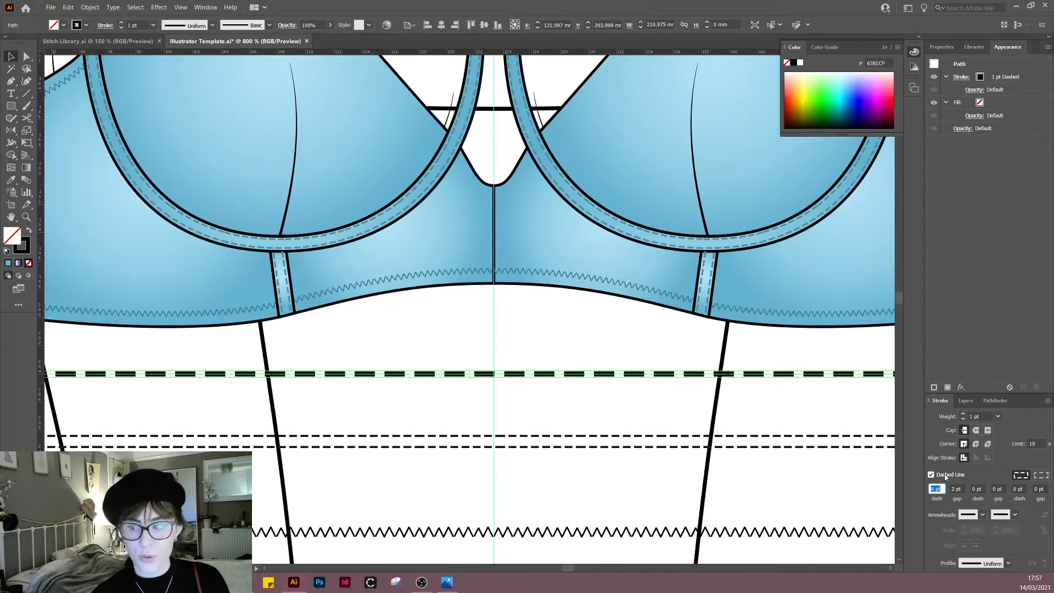
left_click(979, 418)
key("Down")
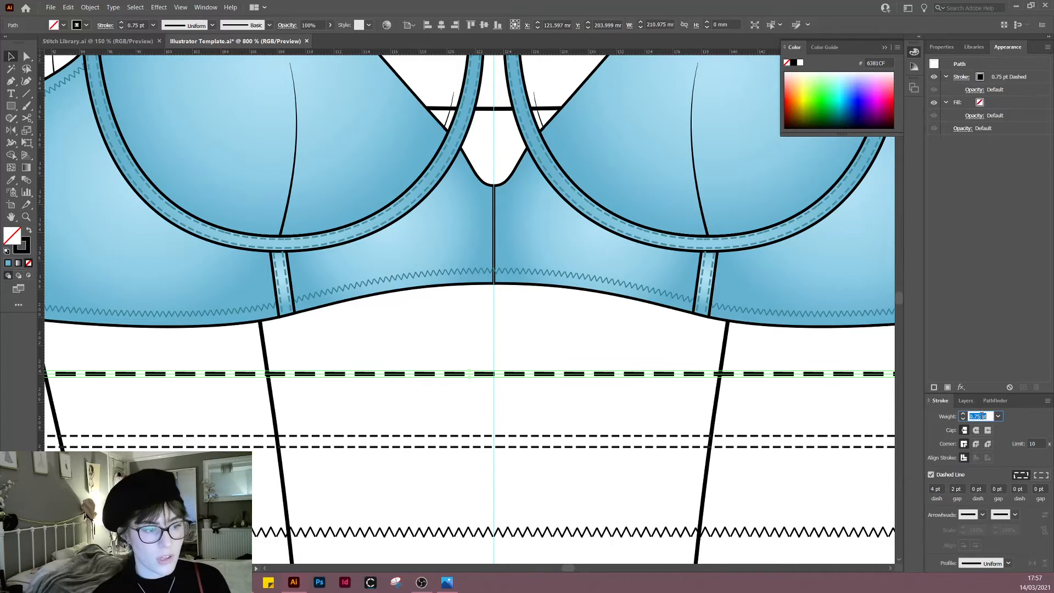
key("Down")
left_click(557, 349)
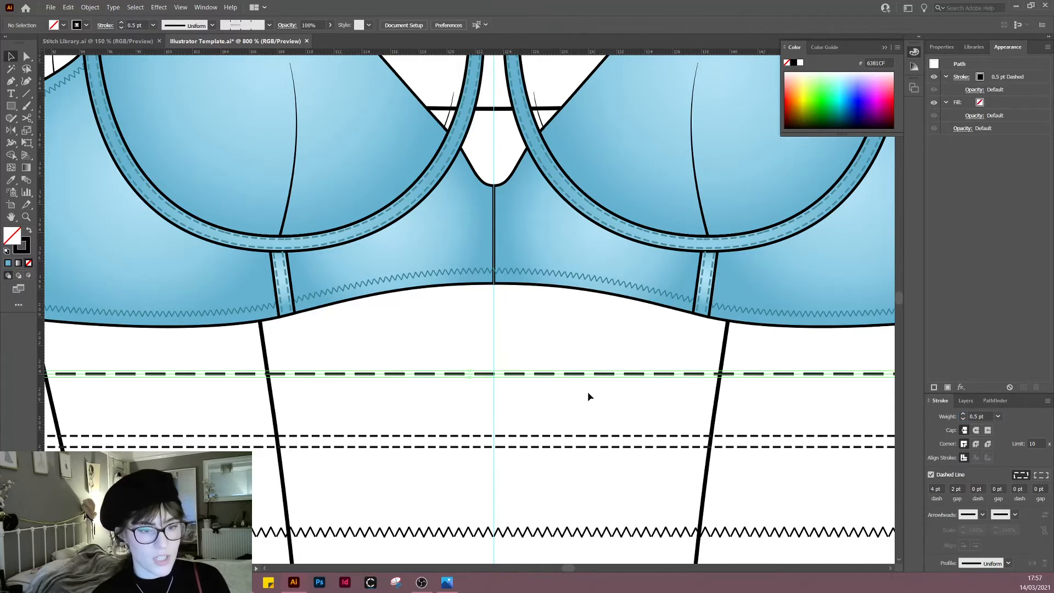
Step: Set the lockstitch line's dash and gap to 1 pt each
left_click(935, 488)
key("Down")
key("Down")
key("Down")
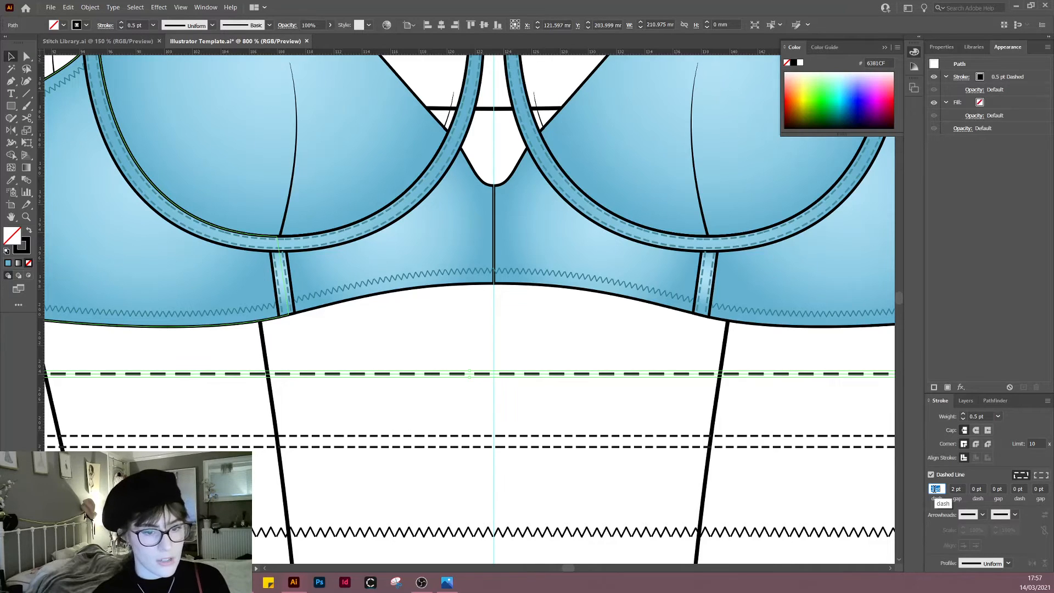
left_click(956, 489)
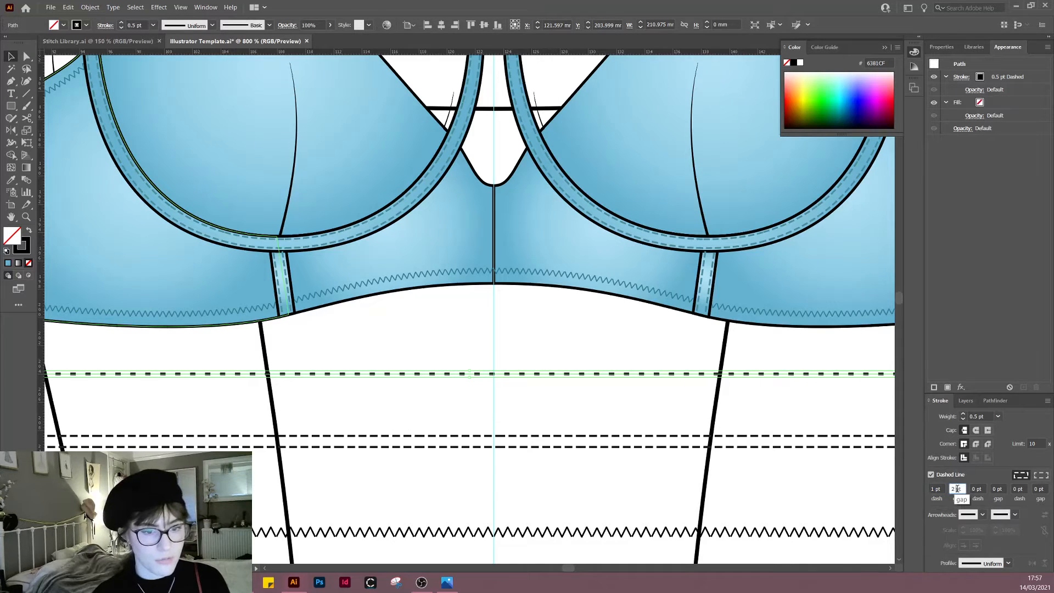
key("Down")
left_click(596, 468)
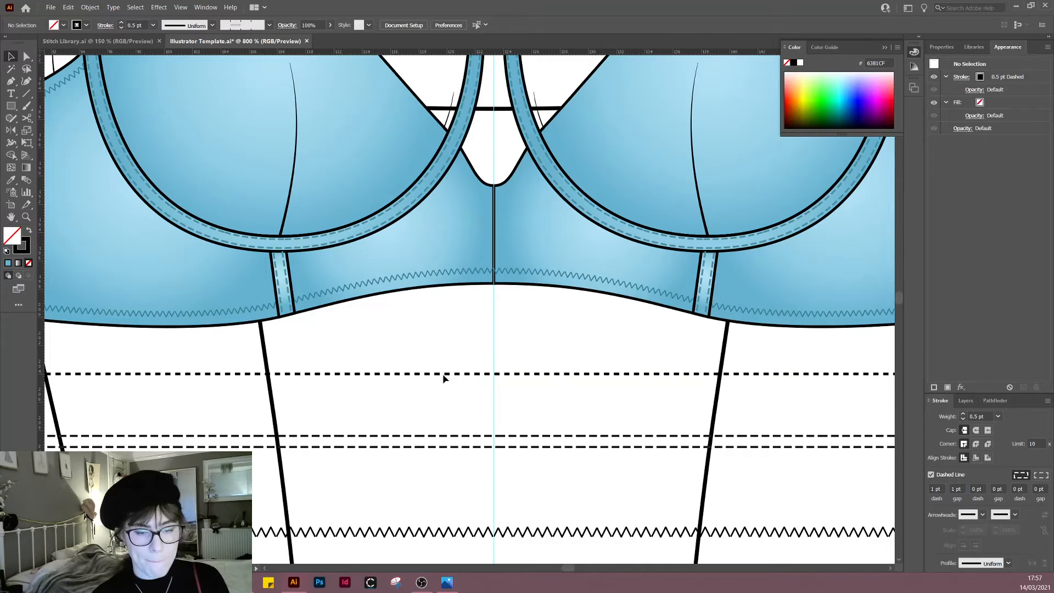
mouse_move(423, 394)
left_mouse_down()
mouse_move(517, 434)
mouse_move(470, 421)
mouse_move(505, 422)
left_mouse_up()
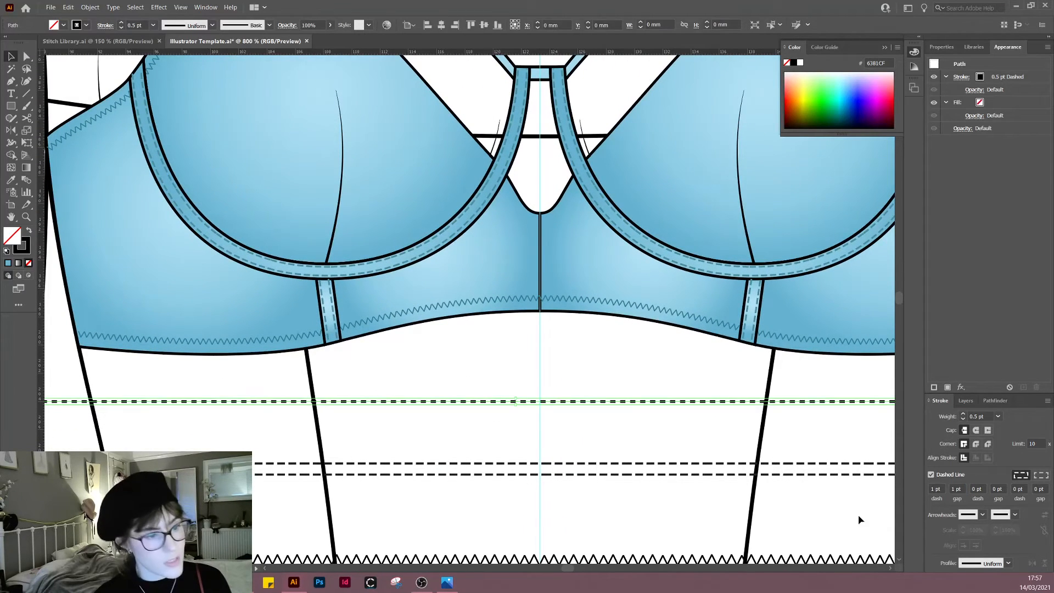
Step: Set the lockstitch line's dash length to 1.5 pt
left_click(937, 489)
type("1.5")
key("Return")
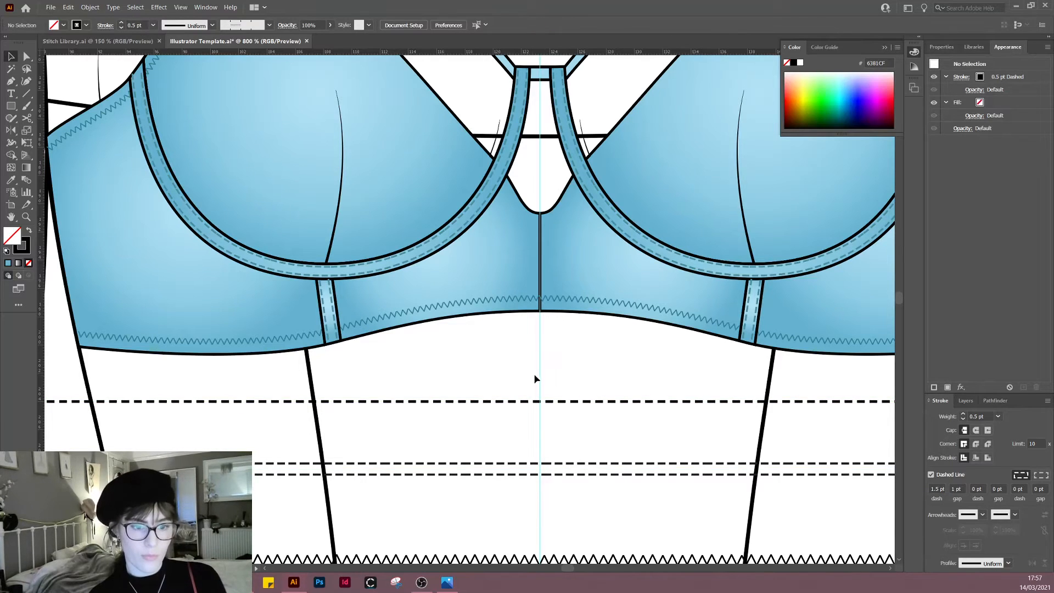
left_click(409, 259)
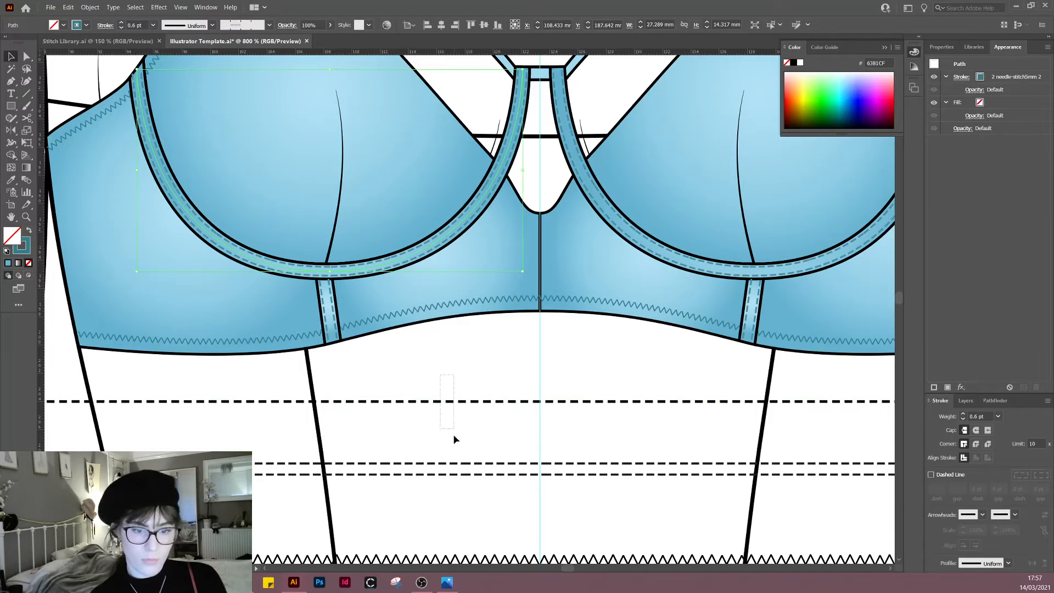
Step: Set the lockstitch line's stroke weight to 0.3 pt and its gap to 0.6 pt
left_click_drag(454, 439, 454, 440)
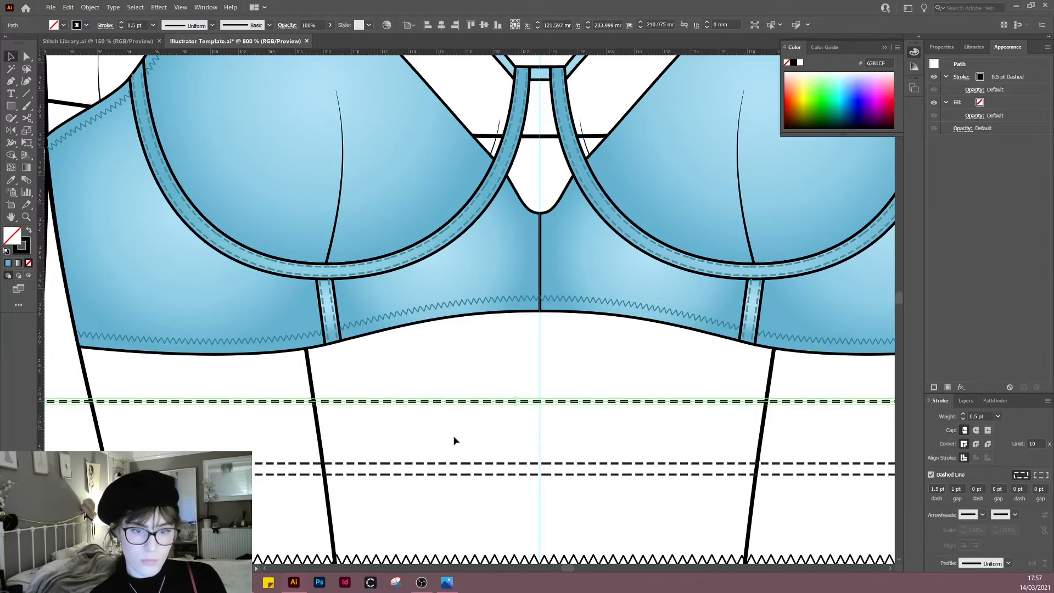
left_click(976, 417)
key("BackSpace")
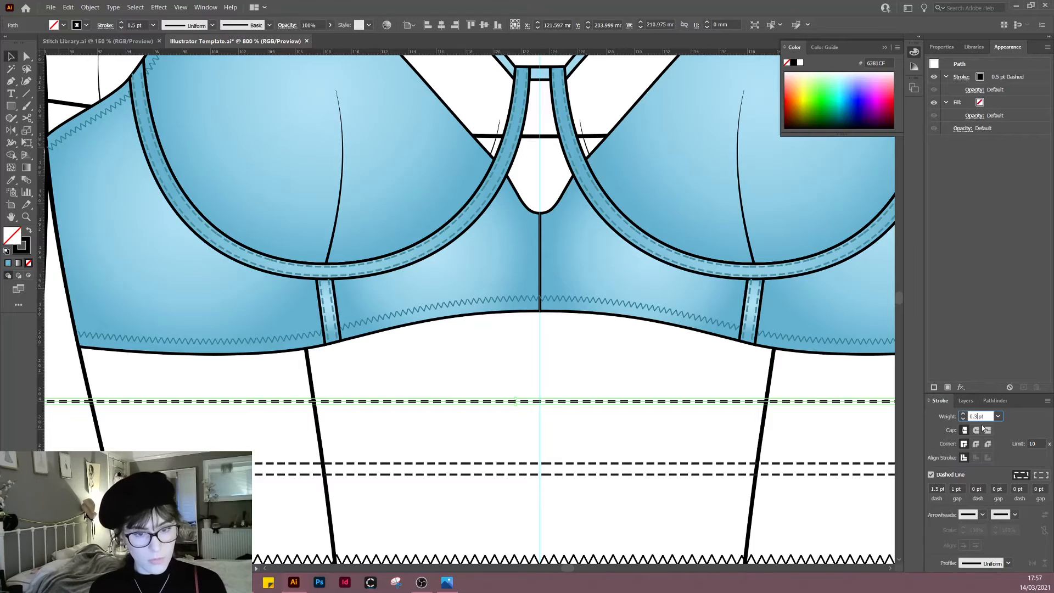
key("Return")
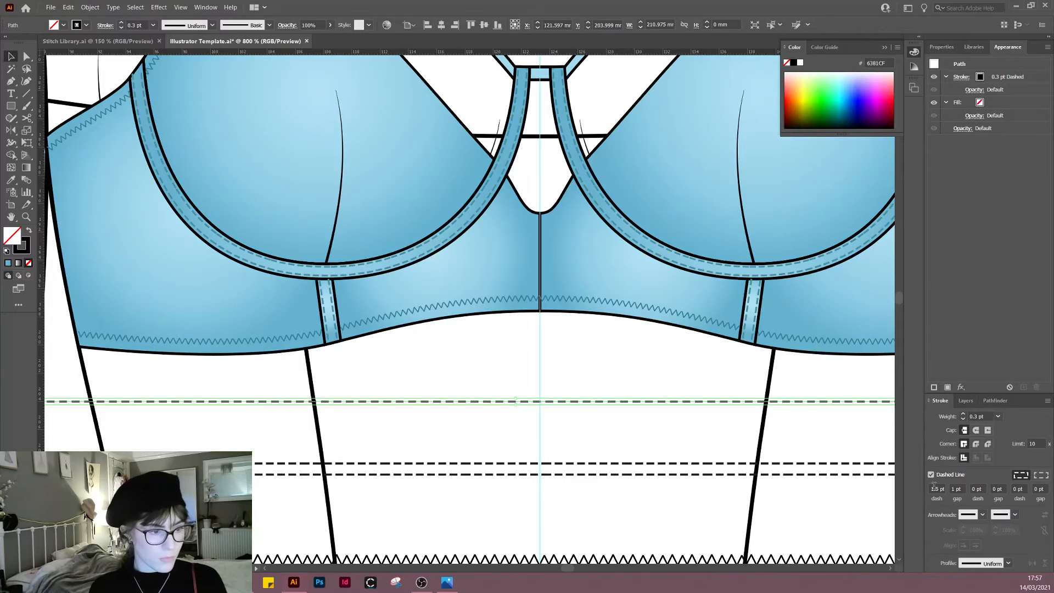
left_click(957, 489)
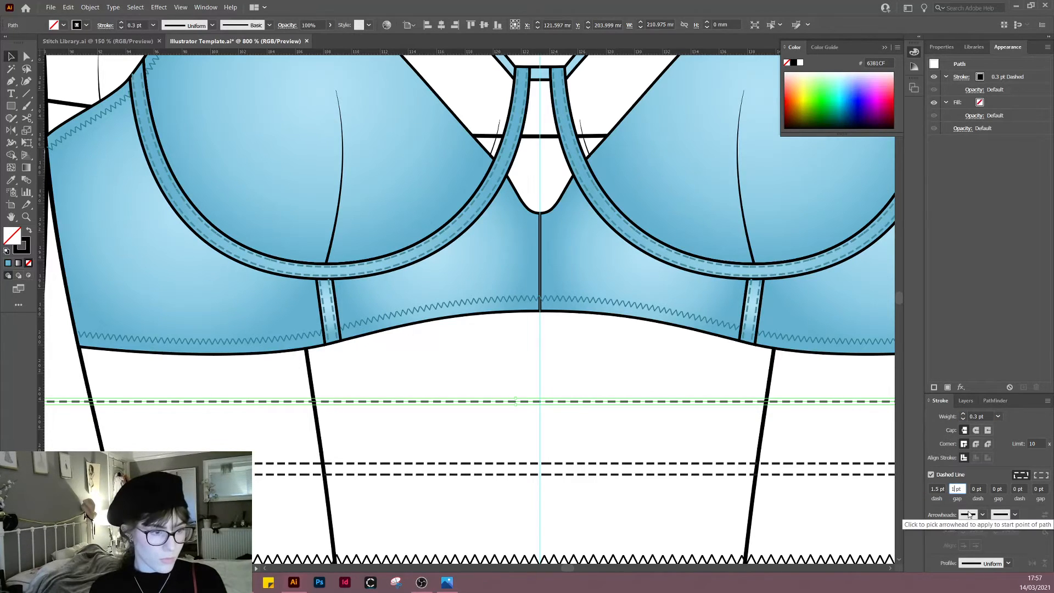
key("Return")
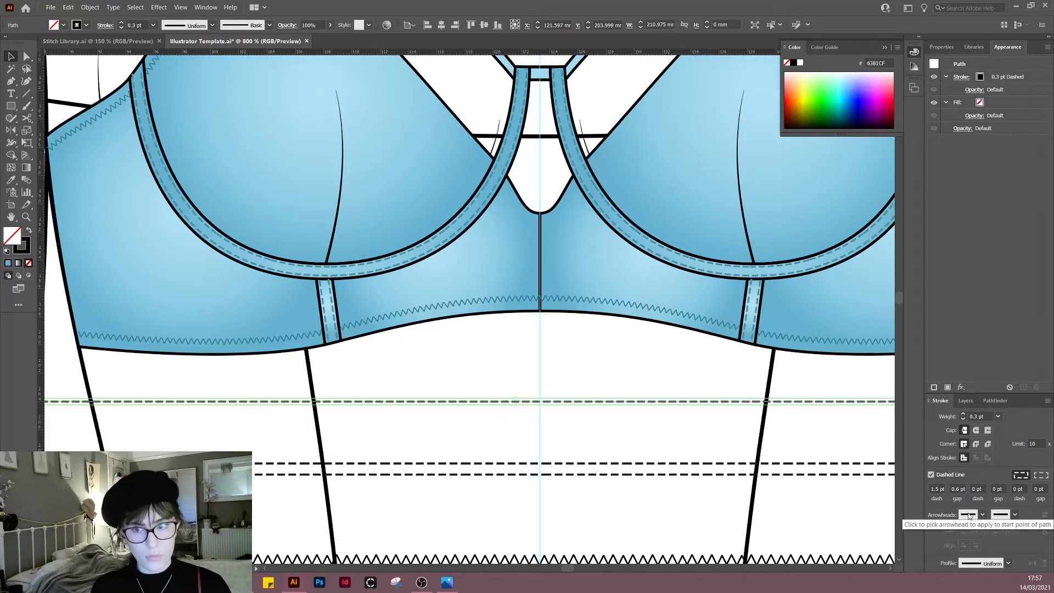
Step: Shorten the lockstitch line's dash to 1 pt
left_click(635, 379)
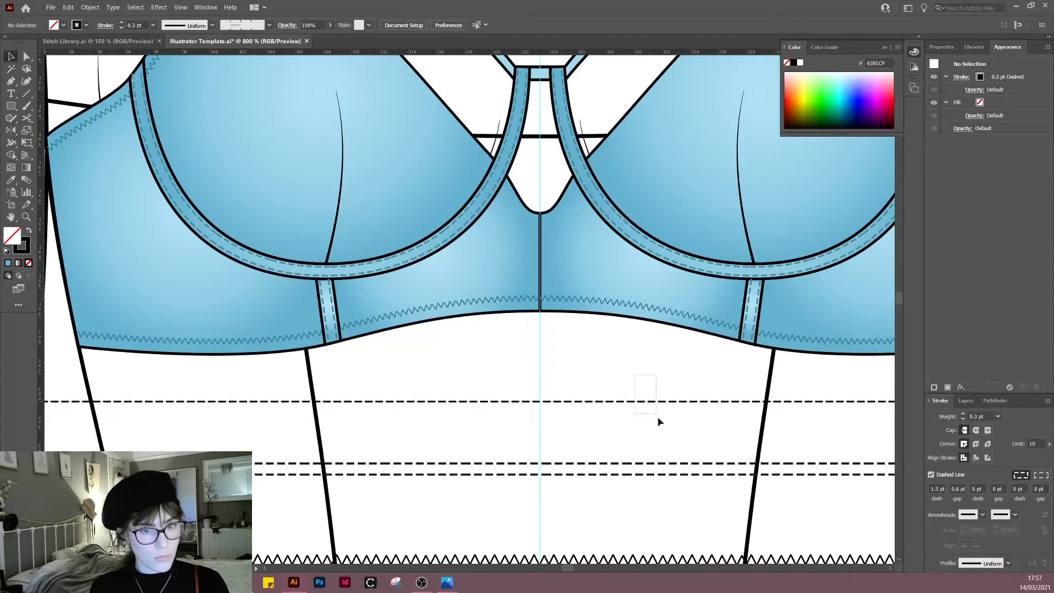
left_click_drag(658, 419, 659, 419)
left_click(940, 489)
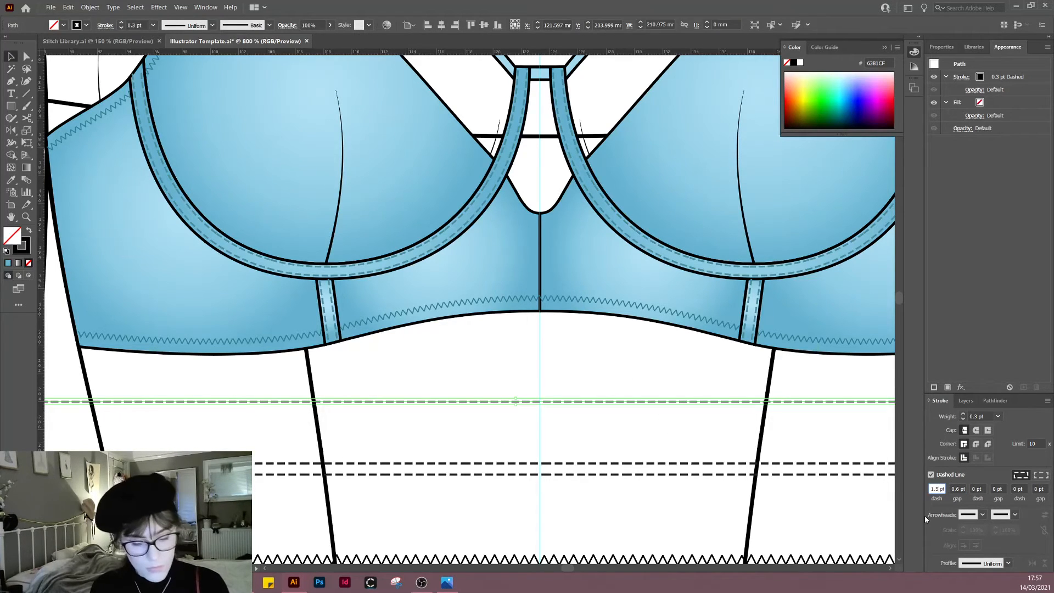
left_click(585, 364)
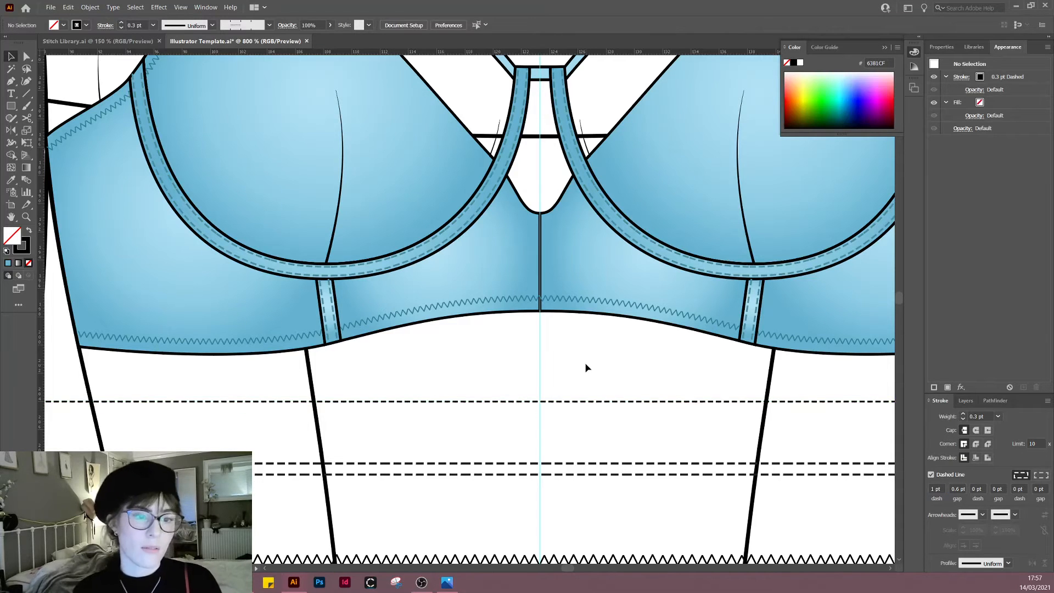
Step: Recolour the lockstitch line's stroke to 337F8C, matching the twin-needle stitching on the short casing strip beneath the cup
left_click_drag(512, 379, 523, 410)
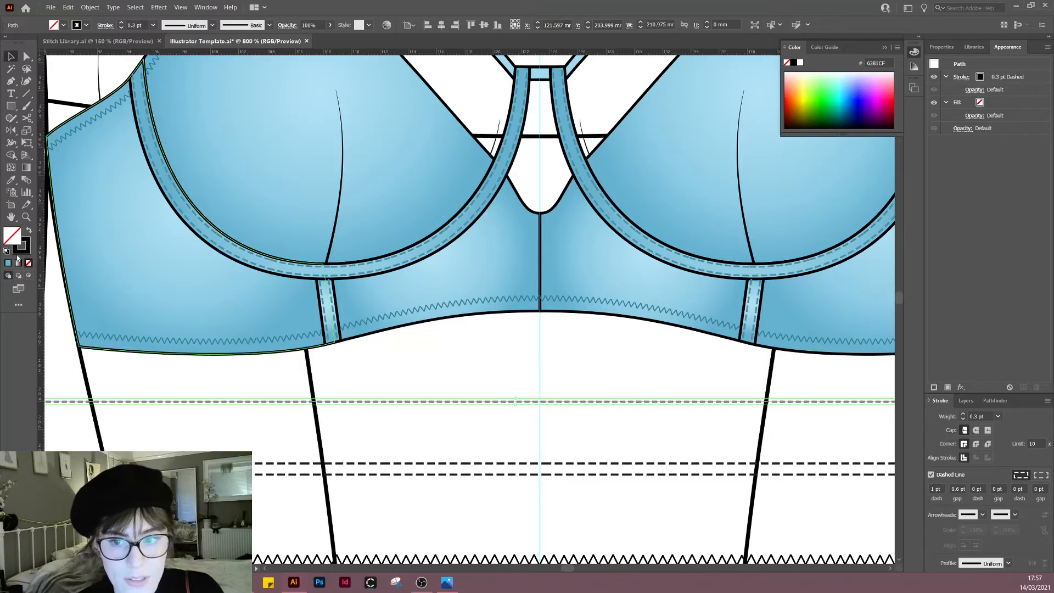
left_click(333, 374)
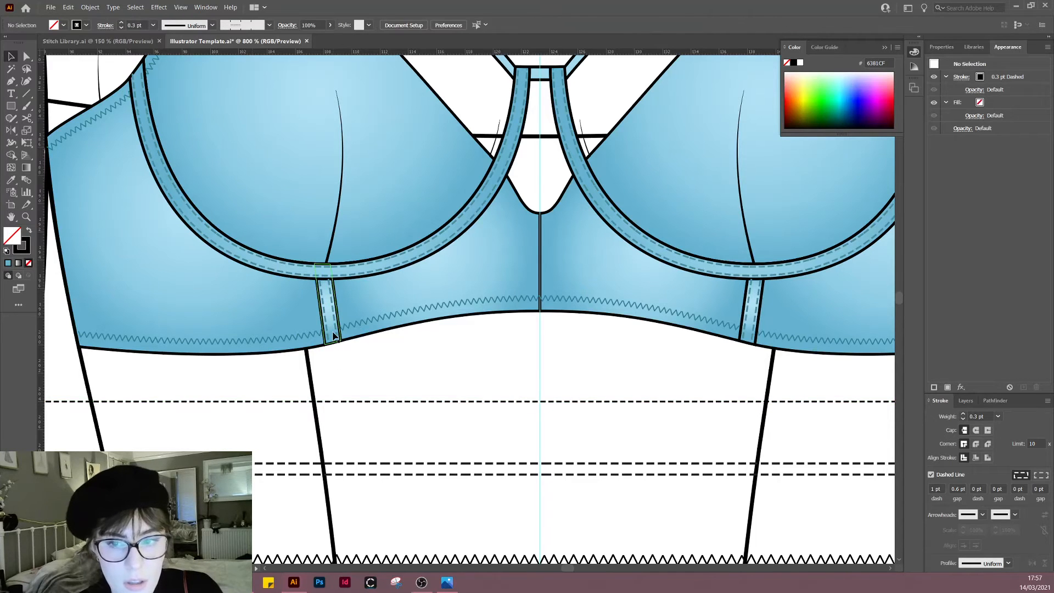
left_click(331, 326)
double_click(24, 249)
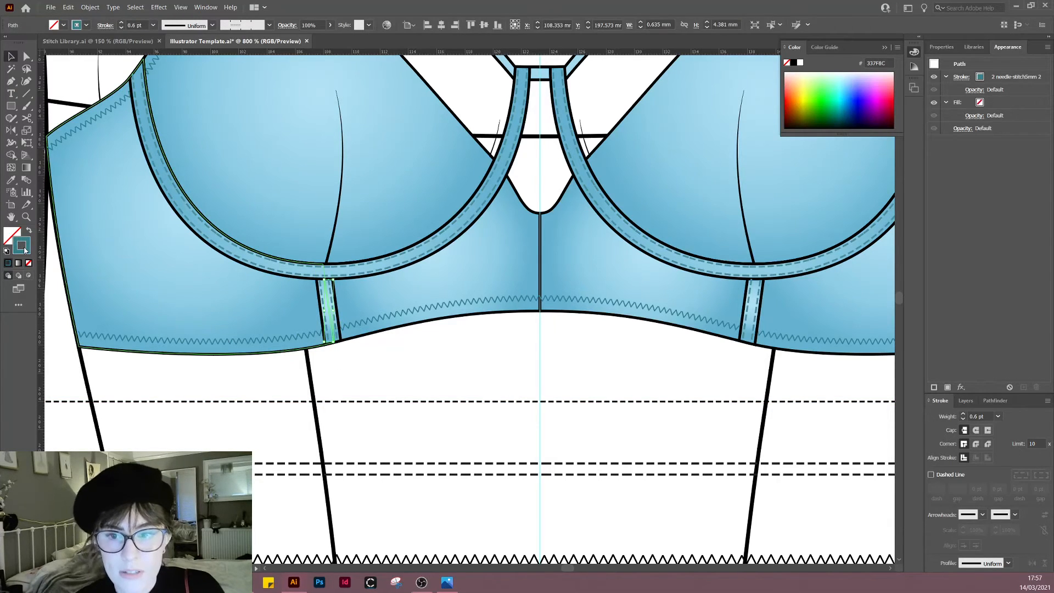
left_click(636, 225)
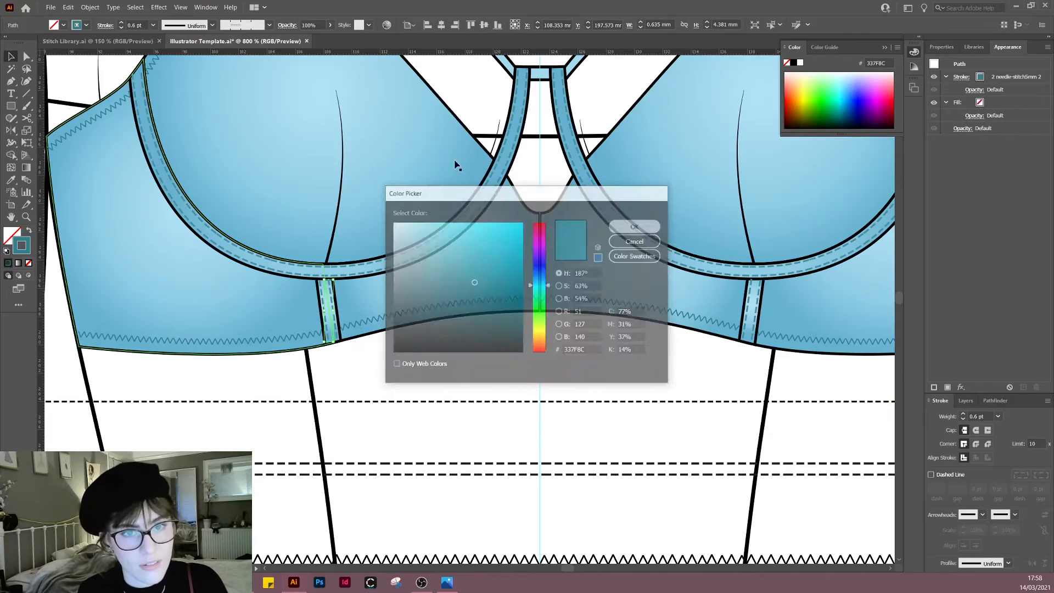
left_click(269, 25)
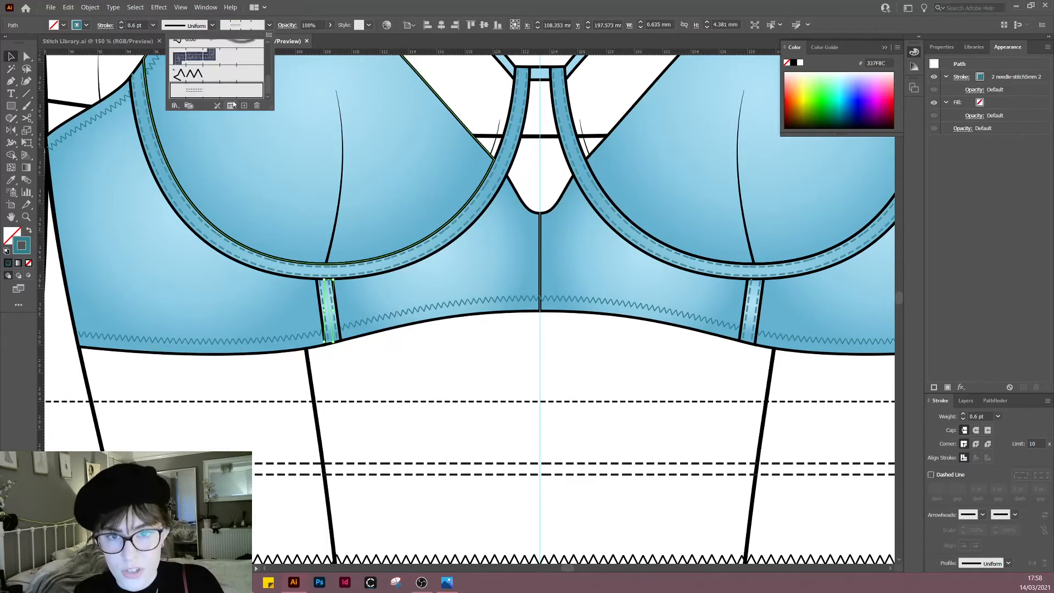
left_click(473, 401)
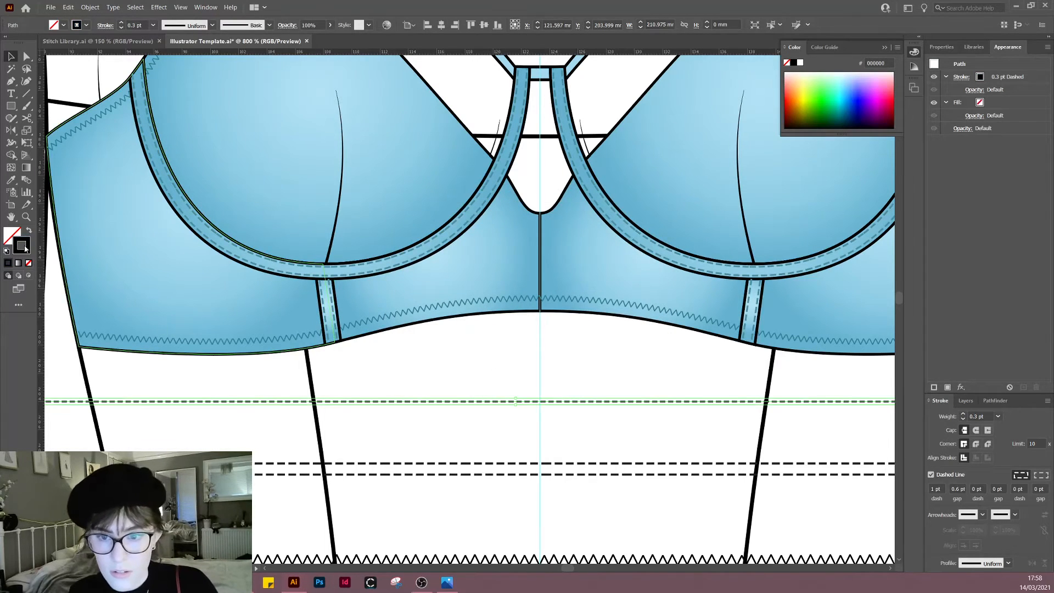
double_click(24, 248)
left_click(636, 225)
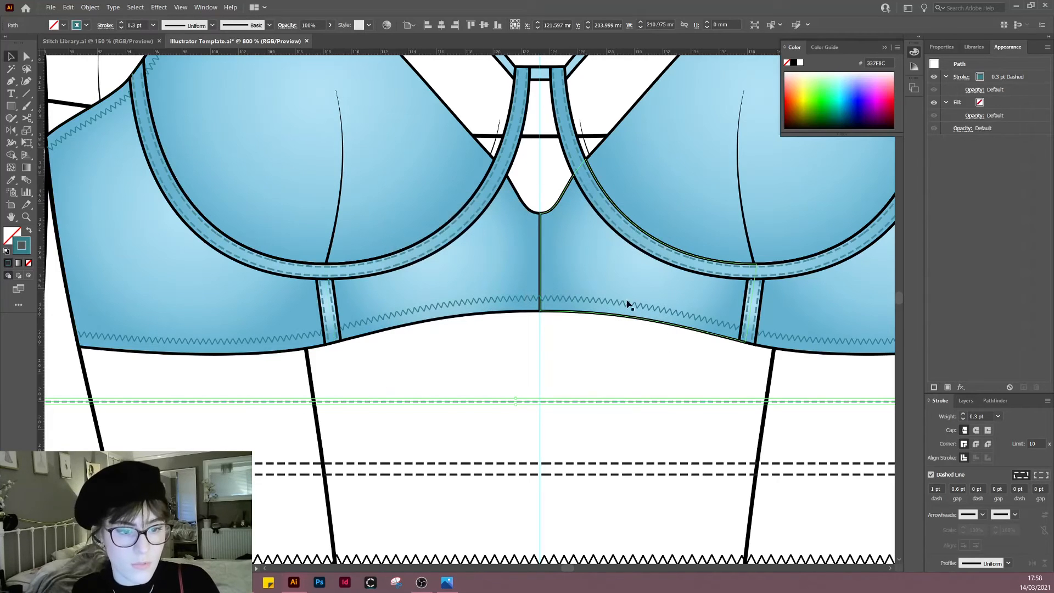
left_click(519, 357)
Step: Draw a straight lockstitch line about 7 mm long with the Pen tool, just left of the centre front seam from neckline to hem
left_click_drag(523, 370, 455, 421)
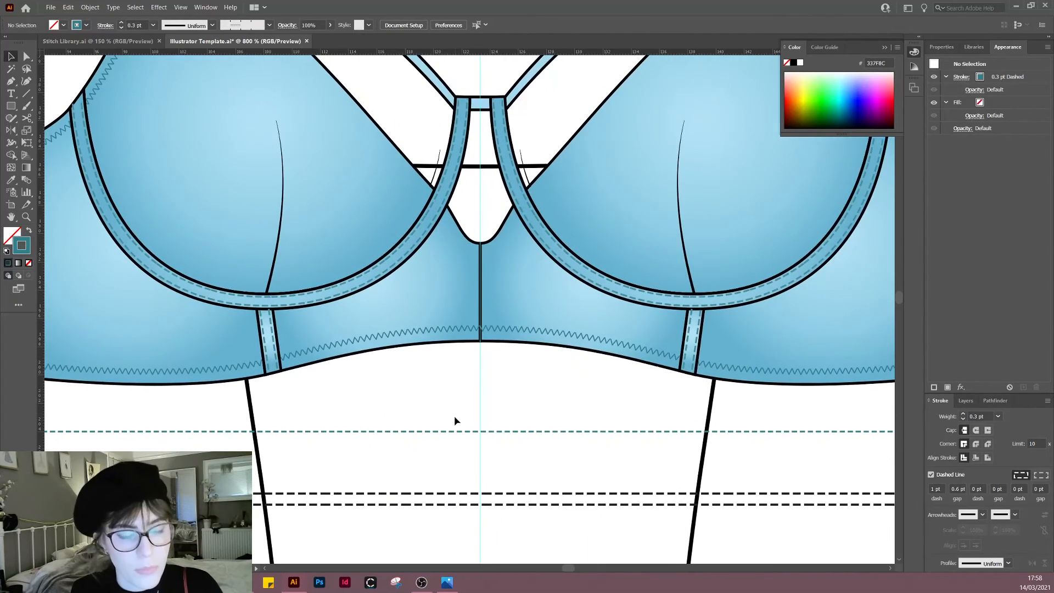
key("p")
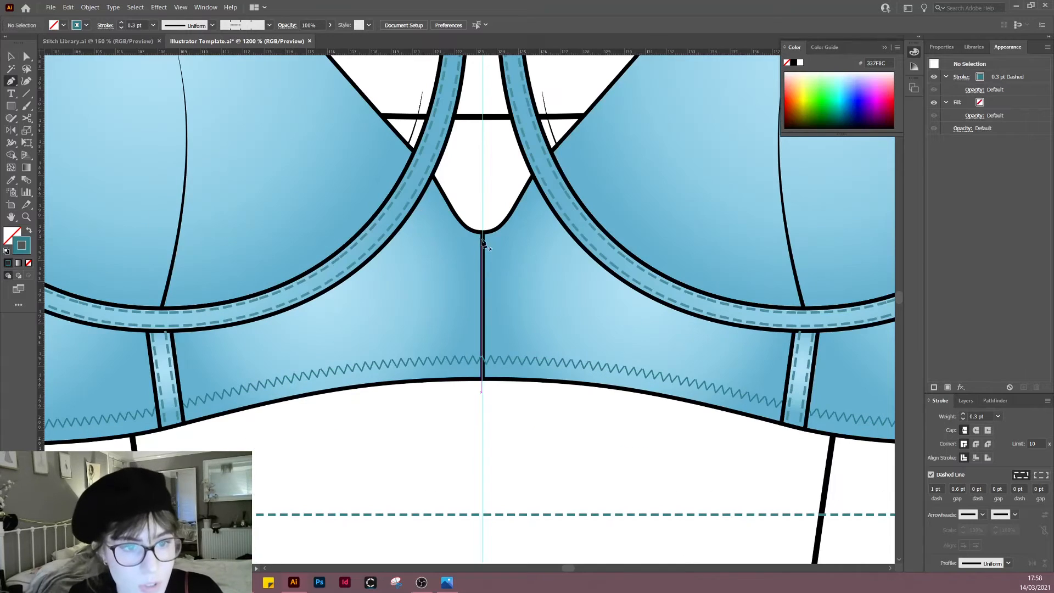
scroll(482, 259, "up", 1)
left_click(478, 233)
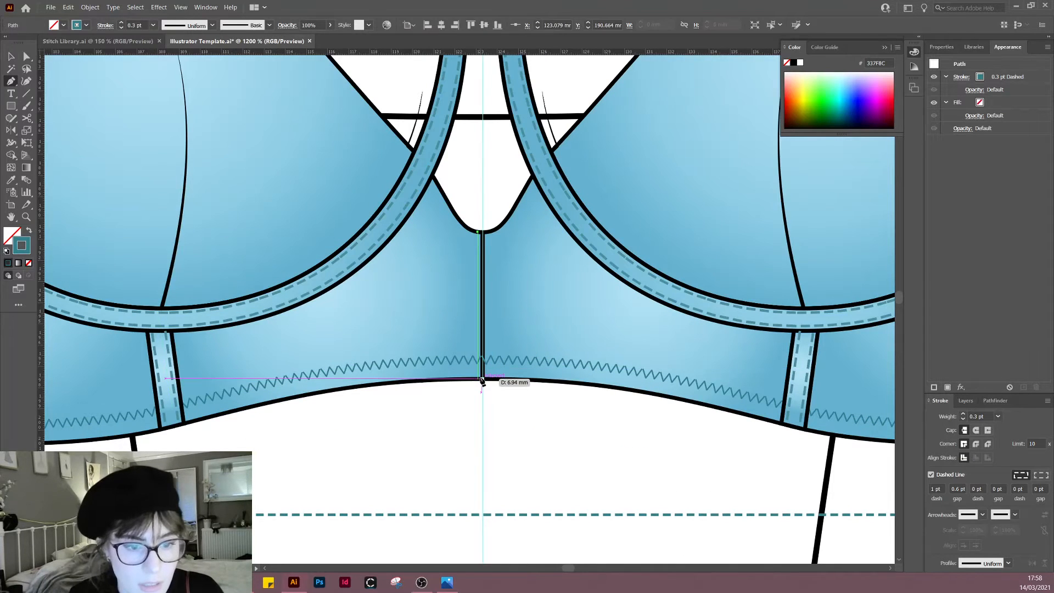
left_click(477, 379)
key("v")
left_click(519, 457)
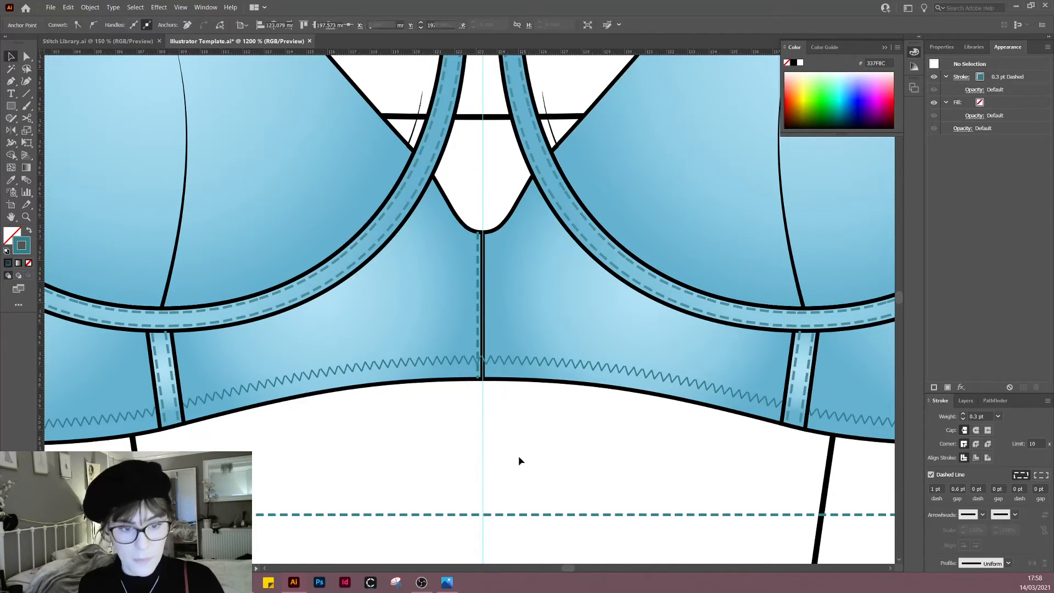
Step: Duplicate the left cup's curved dart seam and place the copy just to the left of the original
scroll(513, 459, "down", 2)
left_click_drag(518, 465, 614, 444)
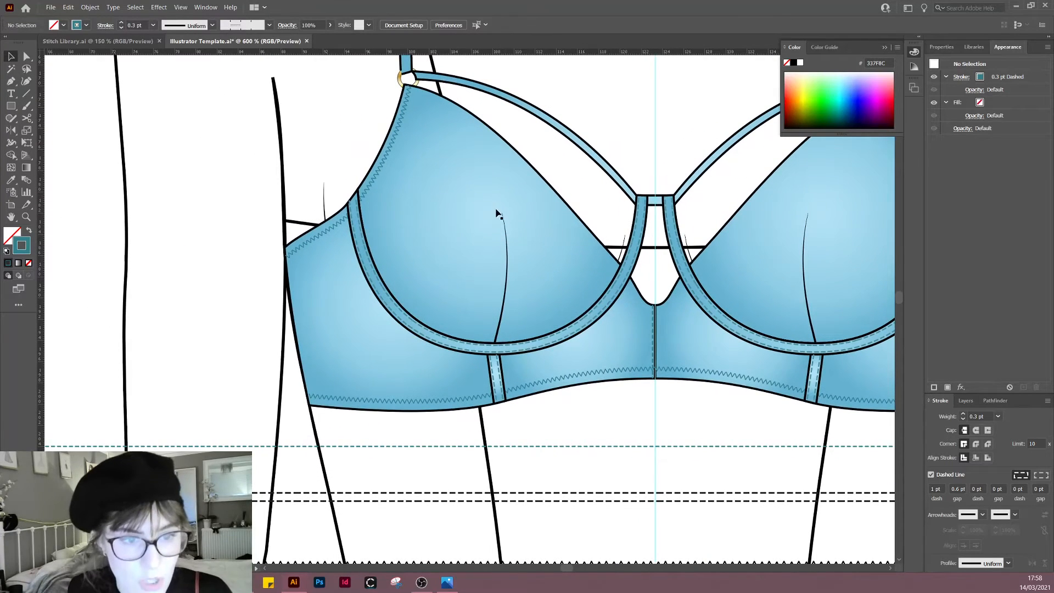
scroll(502, 307, "up", 1)
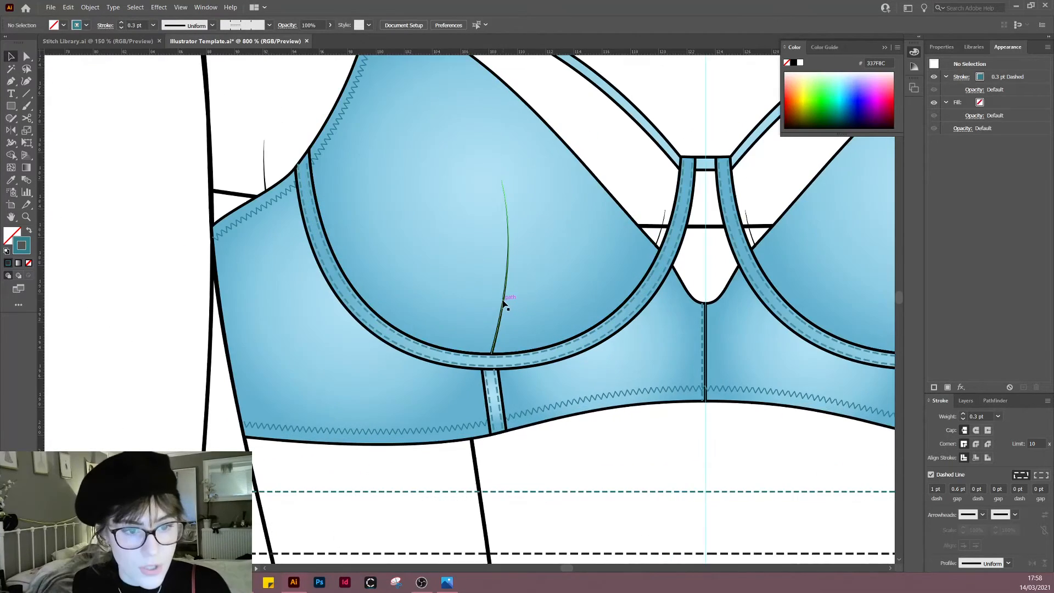
scroll(505, 304, "up", 1)
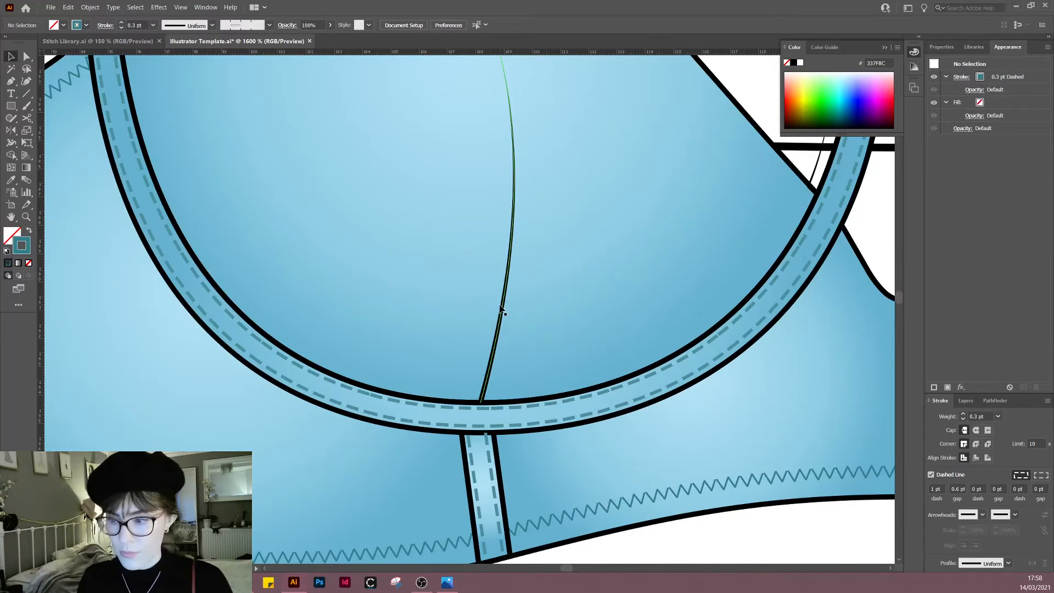
left_click_drag(501, 306, 497, 308)
scroll(548, 413, "down", 1)
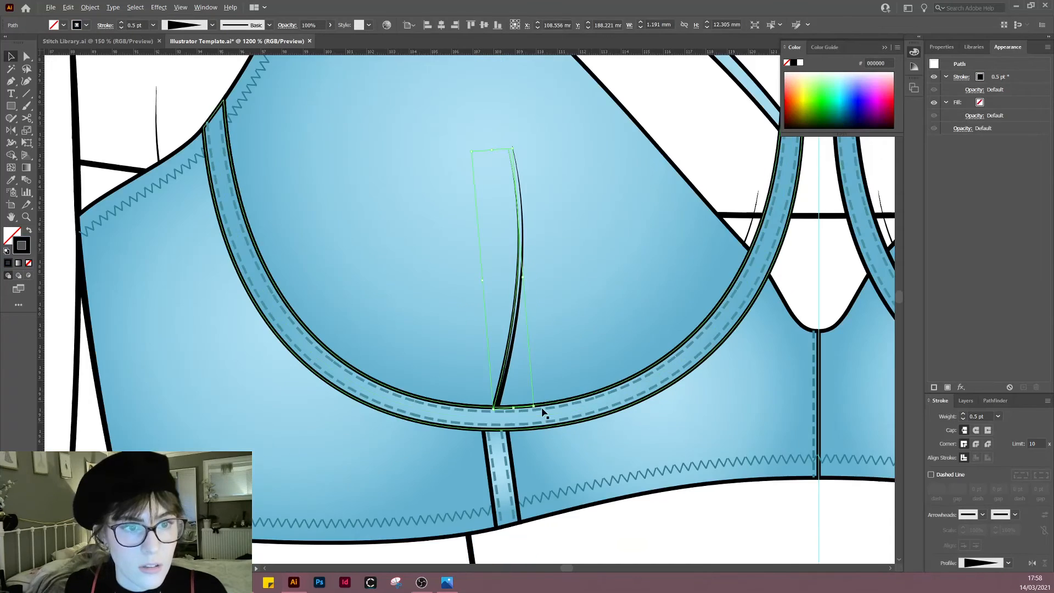
Step: Apply the centre front stitching's 0.3 pt dashed teal stroke to the copied dart line with the Eyedropper
left_click_drag(592, 437, 512, 384)
key("i")
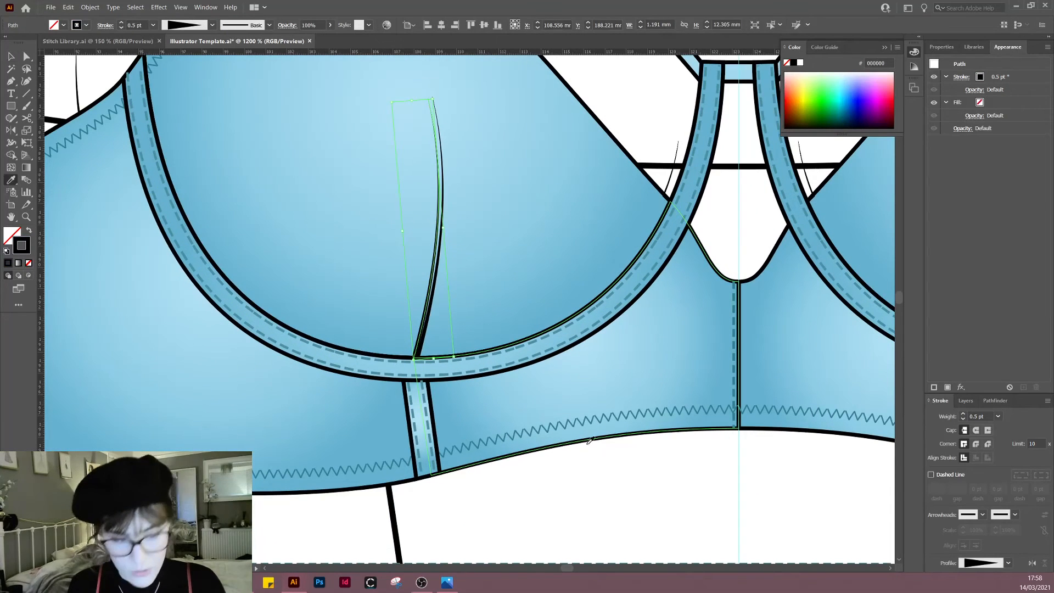
left_click(737, 347)
key("v")
left_click(687, 495)
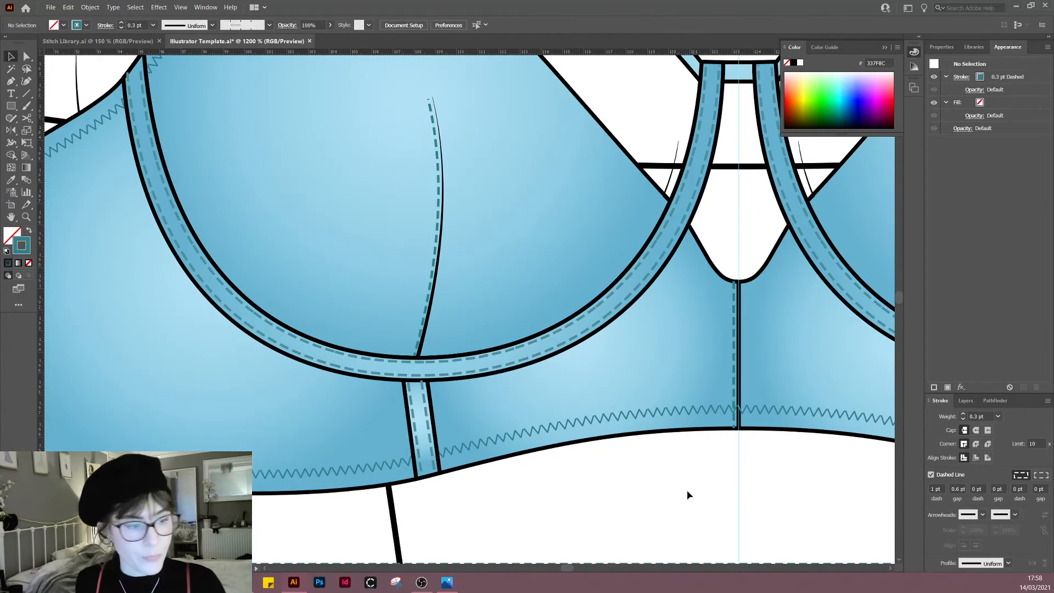
Step: Move the lower anchor point of the left cup's dart stitching slightly left, away from the seam
scroll(645, 489, "down", 2)
scroll(507, 461, "down", 1)
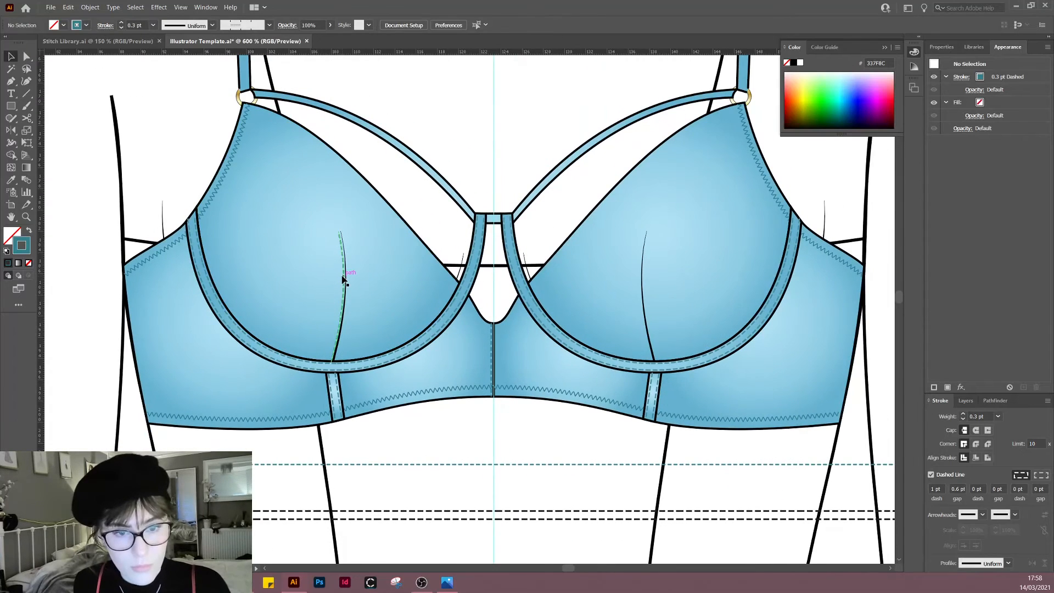
left_click(339, 291)
scroll(336, 299, "up", 3)
key("a")
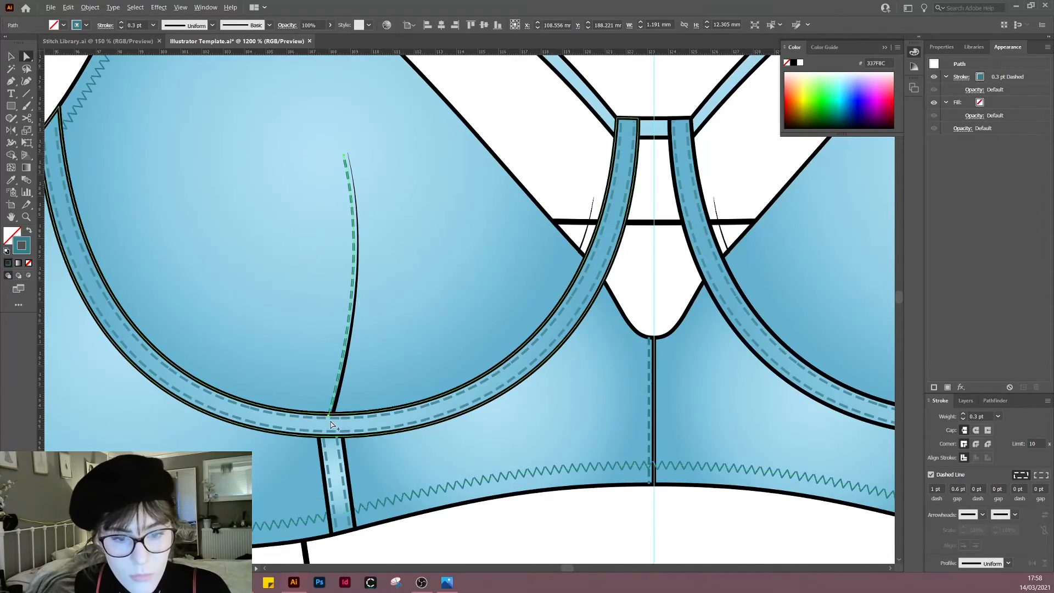
scroll(329, 417, "up", 1)
left_click(329, 405)
left_click_drag(330, 404, 327, 404)
Step: Reflect a copy of the dart stitching vertically across the centre guide onto the right cup
scroll(363, 438, "down", 3)
left_click_drag(471, 501, 400, 449)
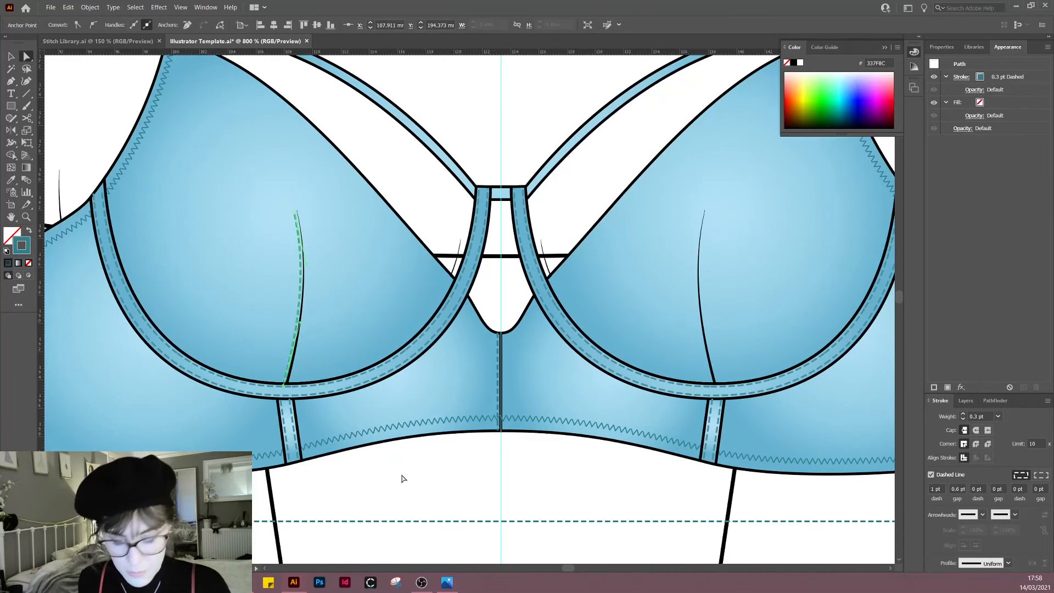
key("v")
left_click(402, 478)
left_click(297, 317)
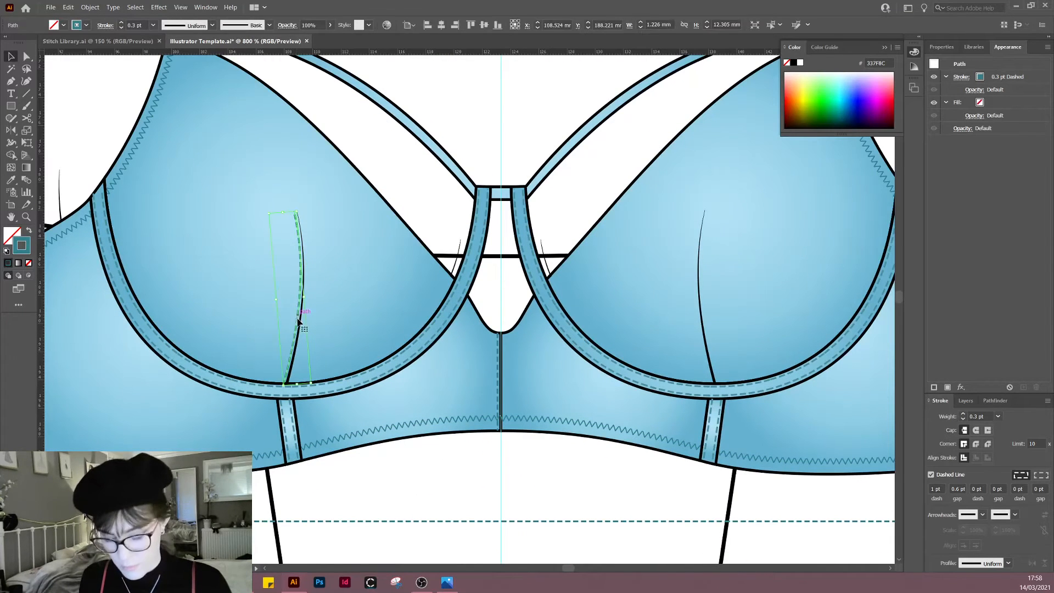
key("o")
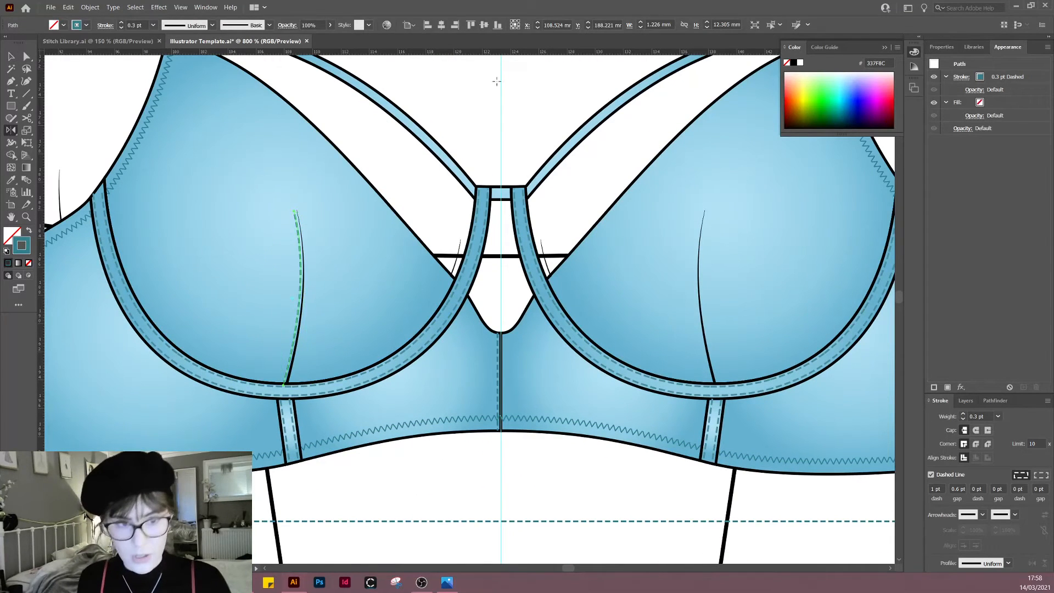
left_click(499, 113, "alt")
left_click(470, 365)
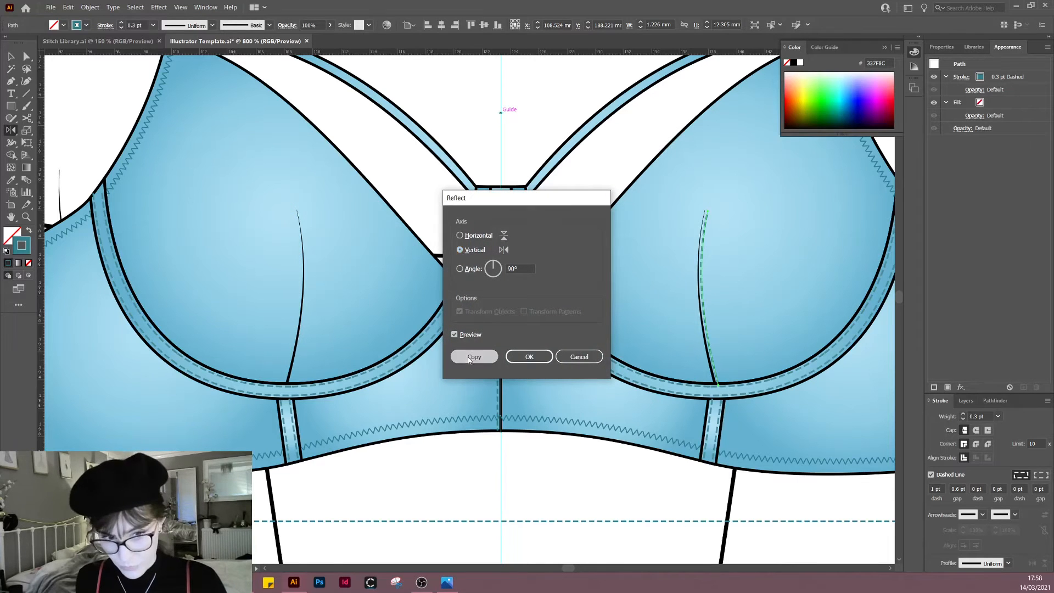
key("v")
left_click(461, 461)
scroll(469, 483, "up", 2)
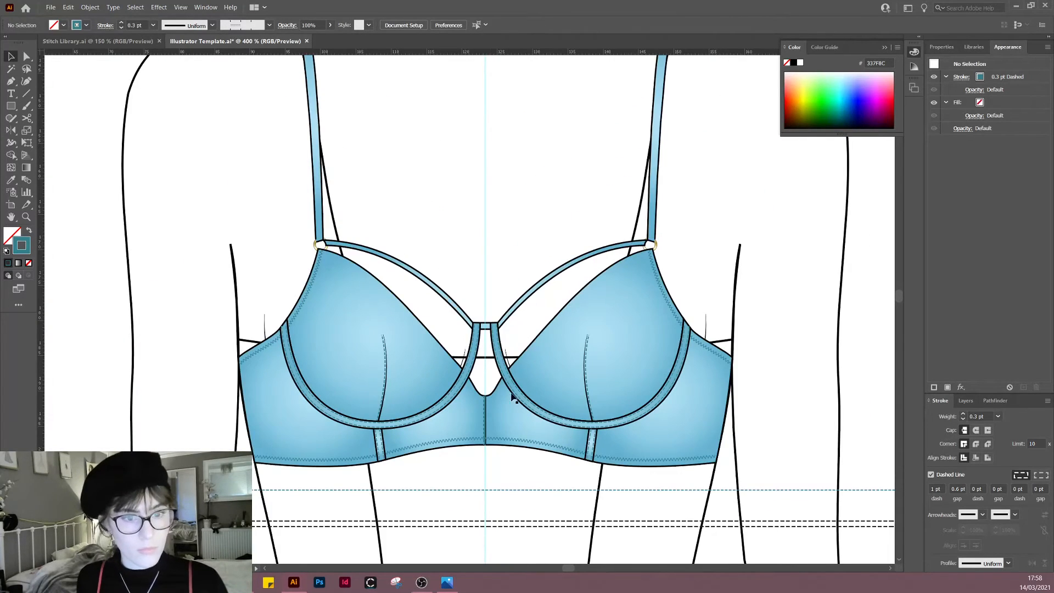
left_click_drag(490, 203, 514, 223)
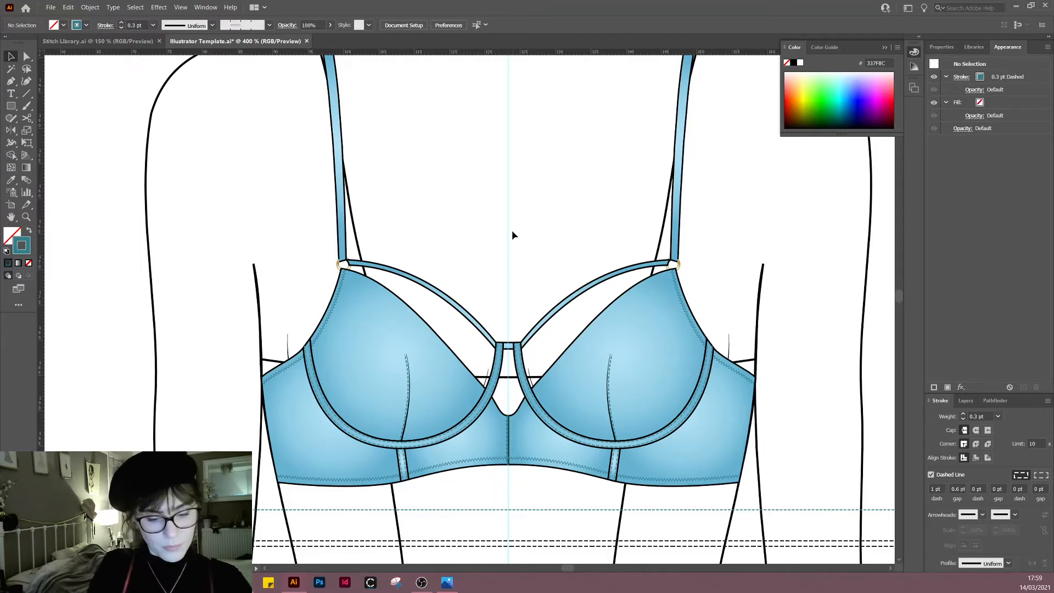
Step: Duplicate the lower edge of the thin diagonal strap above the left cup and remove the copy's fill
scroll(332, 400, "up", 1)
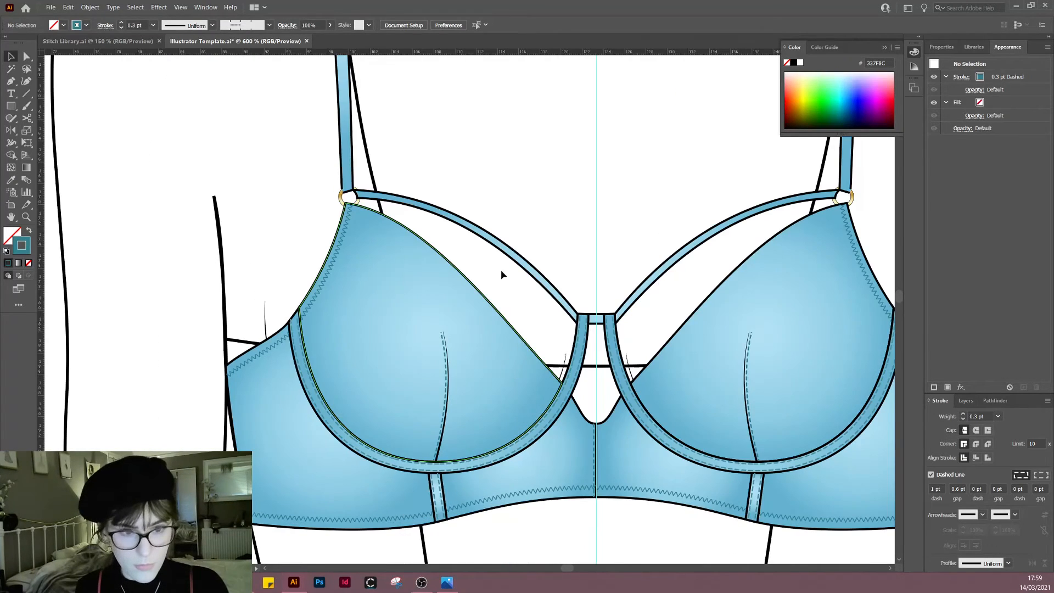
key("a")
left_click(488, 241)
key("ctrl+v")
key("v")
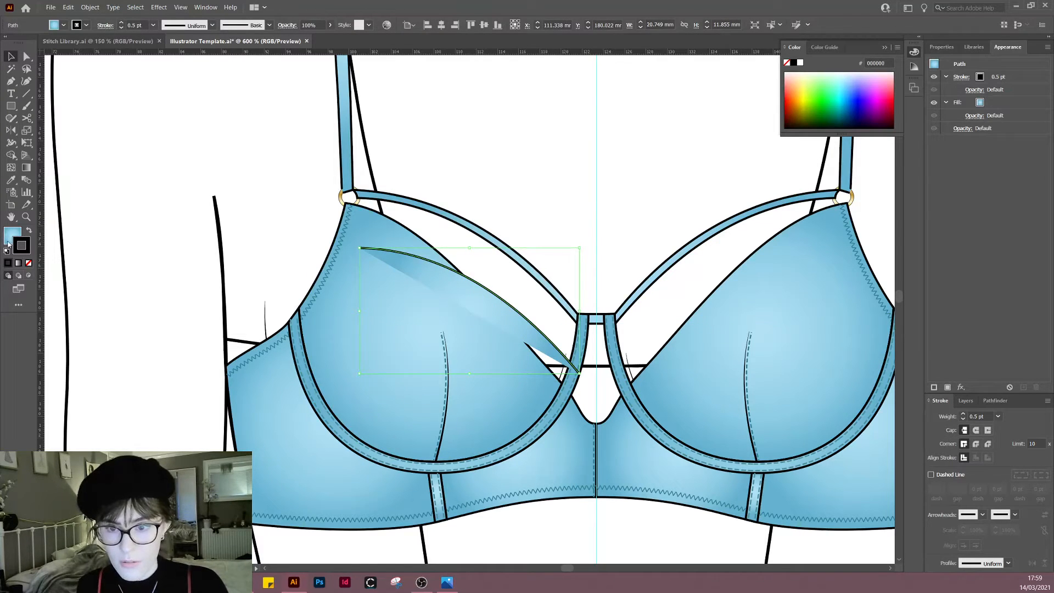
left_click(29, 263)
left_click(554, 240)
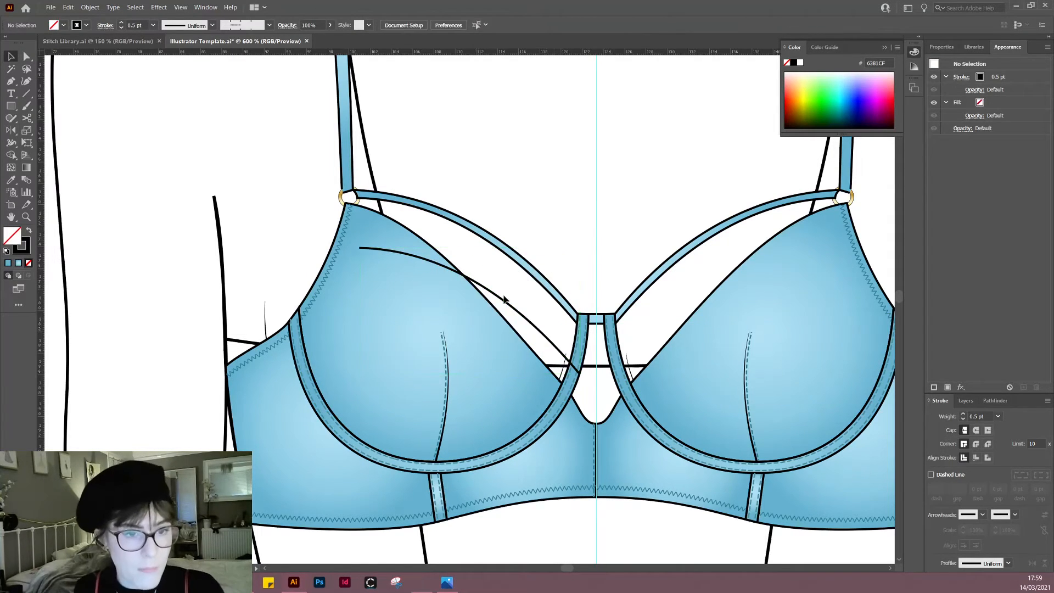
Step: Move the copied edge line up into the thin diagonal strap above the left cup, following its curve
left_click_drag(503, 301, 500, 248)
scroll(489, 228, "up", 4)
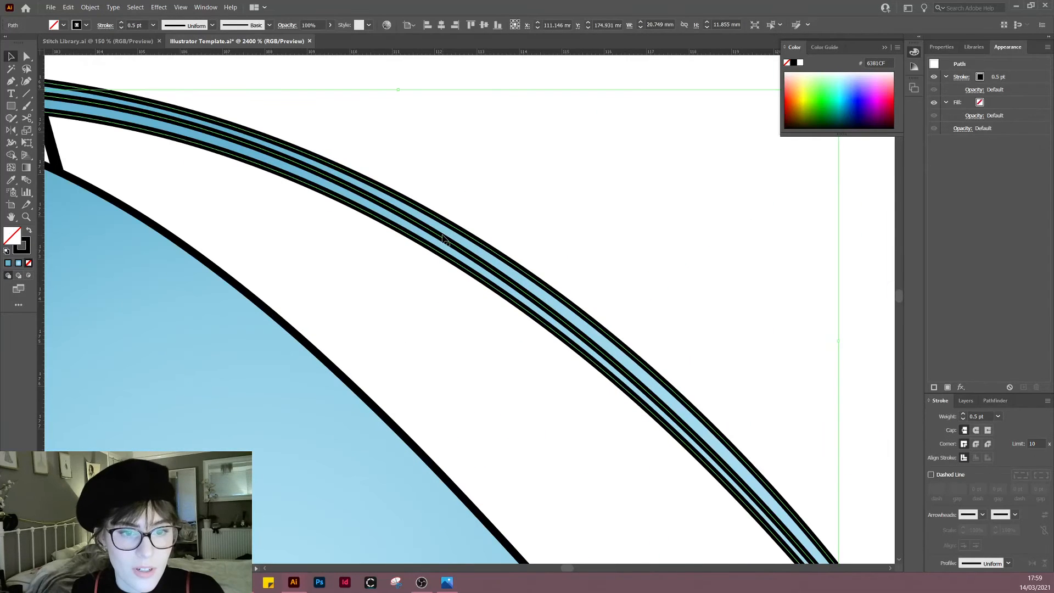
left_click(492, 220)
scroll(490, 225, "down", 1)
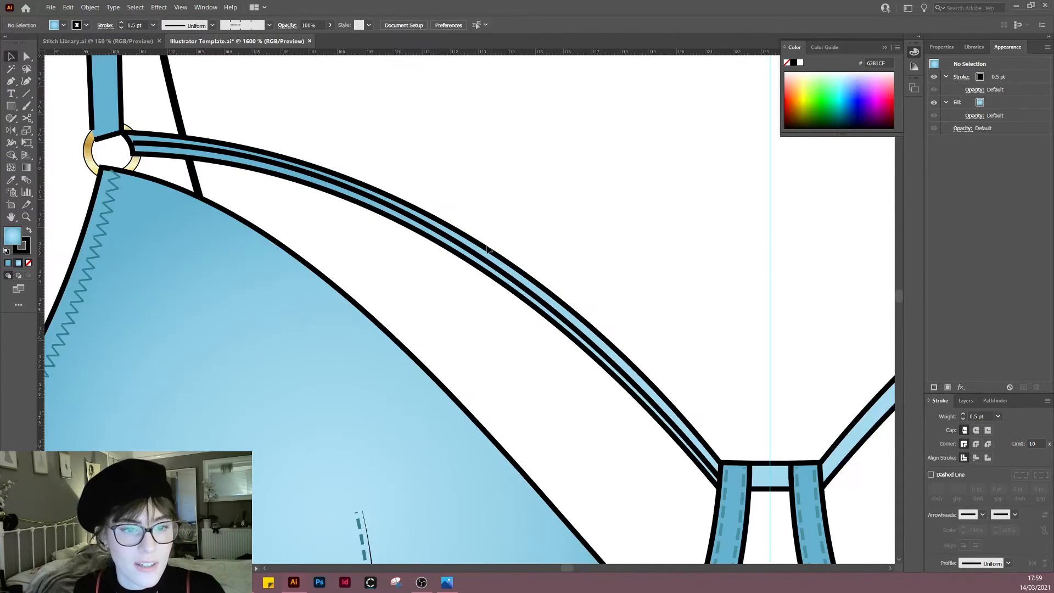
left_click(487, 256)
scroll(582, 257, "down", 3)
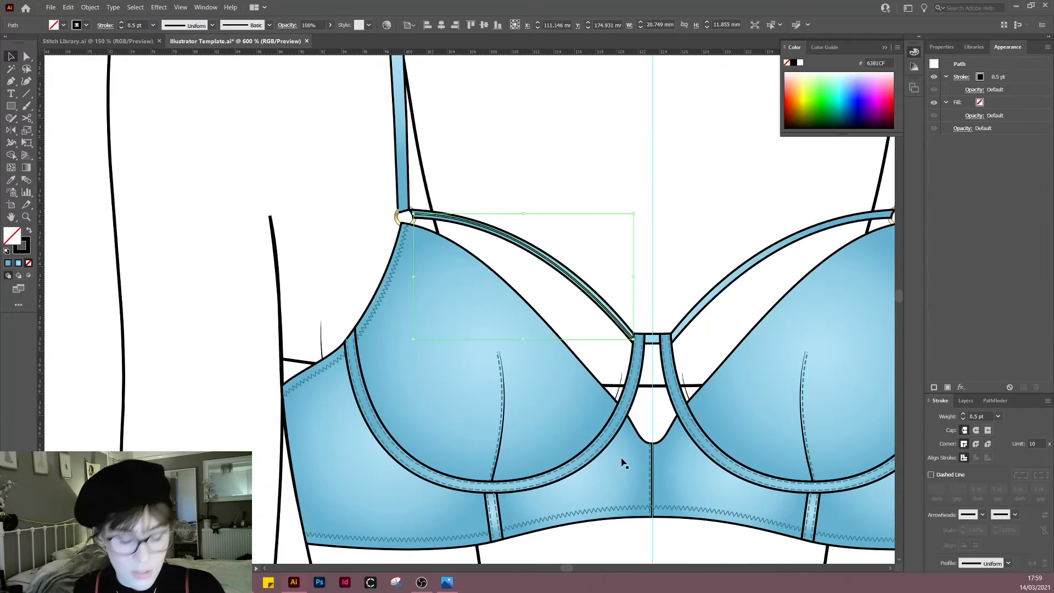
Step: Apply the centre front's 0.3 pt dashed teal stroke to the strap line with the Eyedropper and nudge the line slightly down within the strap
key("i")
left_click(653, 454)
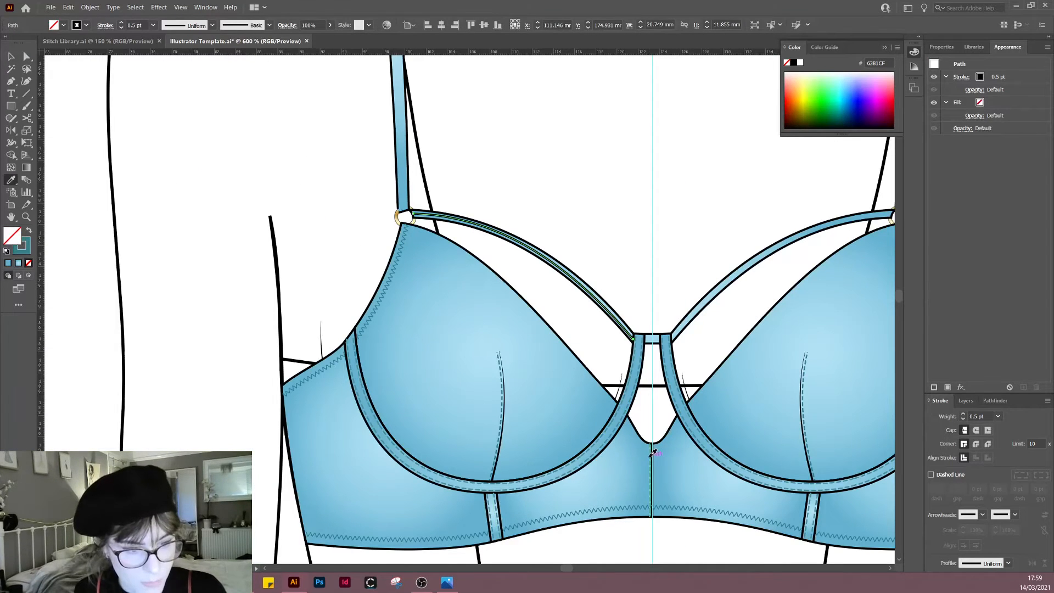
left_click(574, 204)
scroll(529, 223, "up", 3)
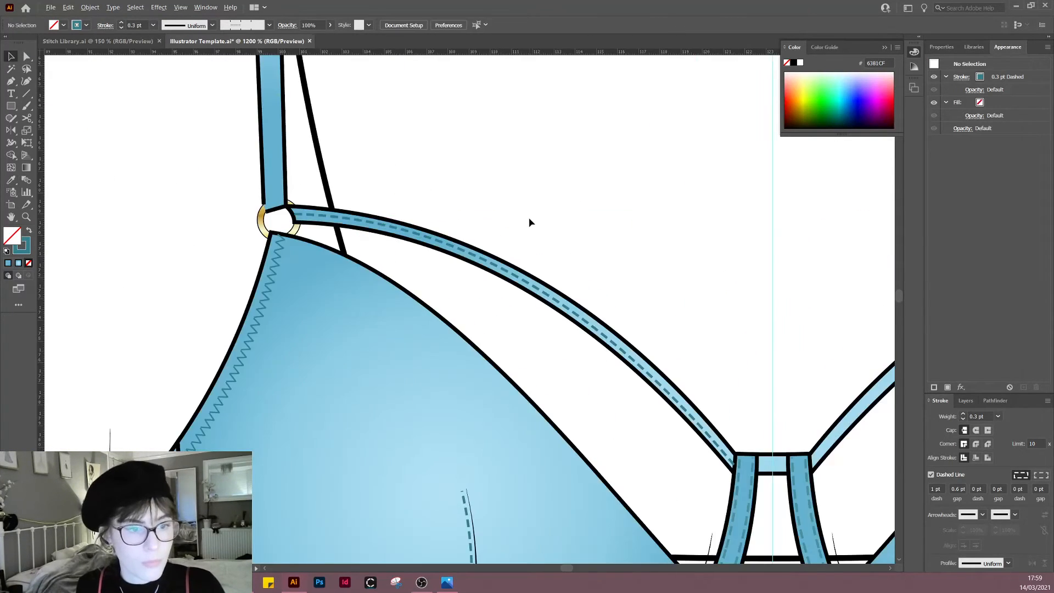
left_click_drag(545, 298, 550, 307)
left_click(714, 362)
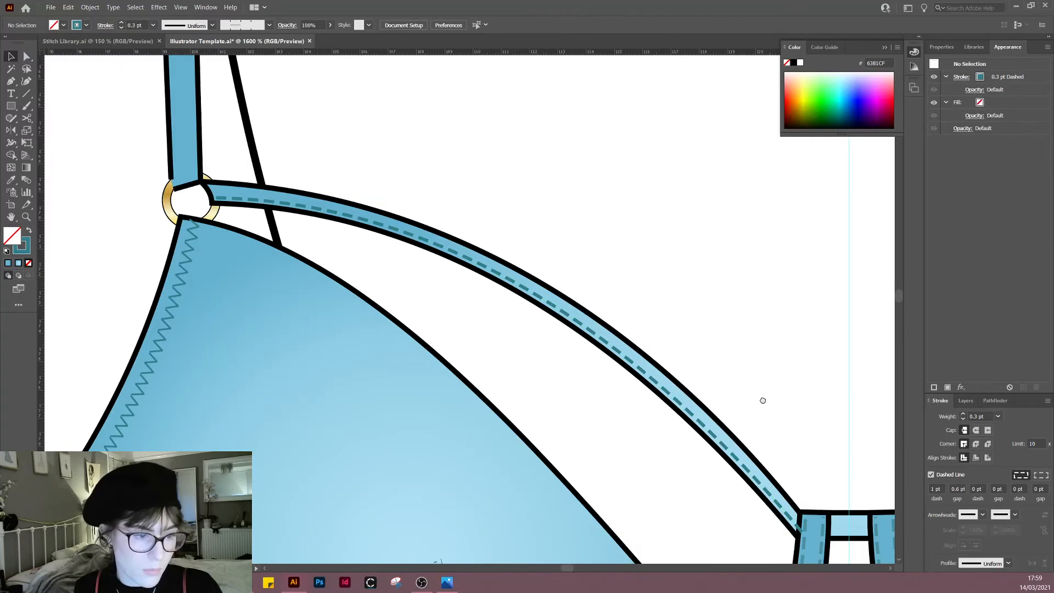
Step: Cut the strap stitching with Scissors where it meets the centre bridge and delete the overhanging end
left_click_drag(763, 401, 584, 282)
left_click(578, 367)
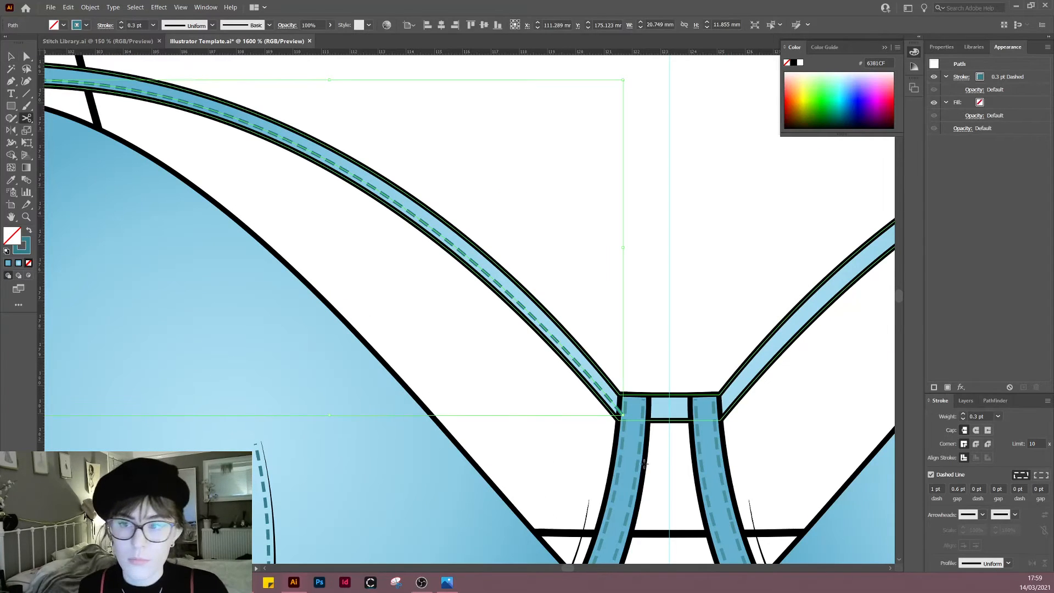
left_click(619, 410)
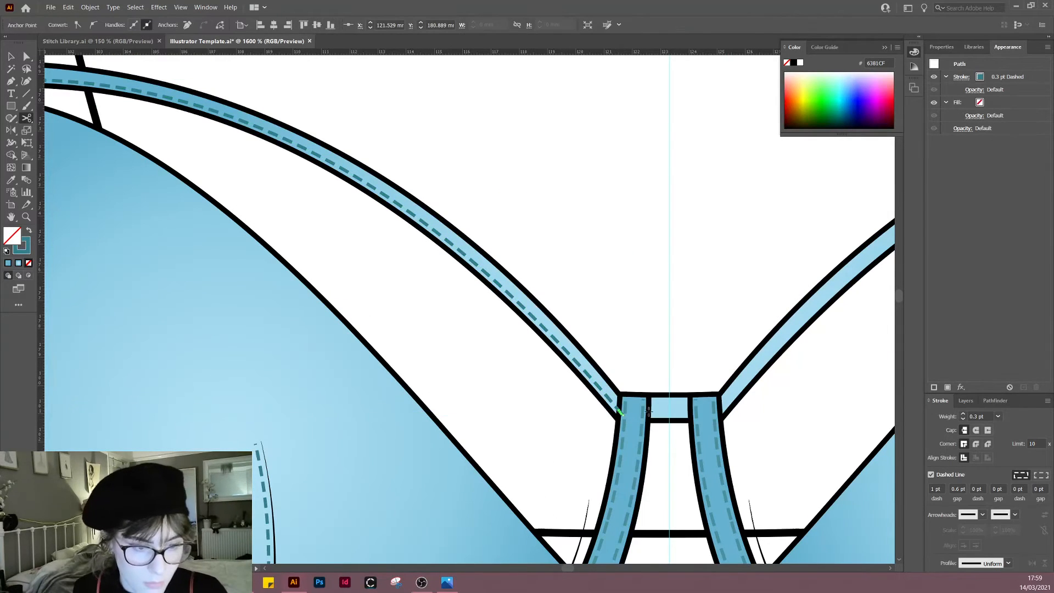
key("Delete")
key("Delete")
scroll(613, 337, "down", 5)
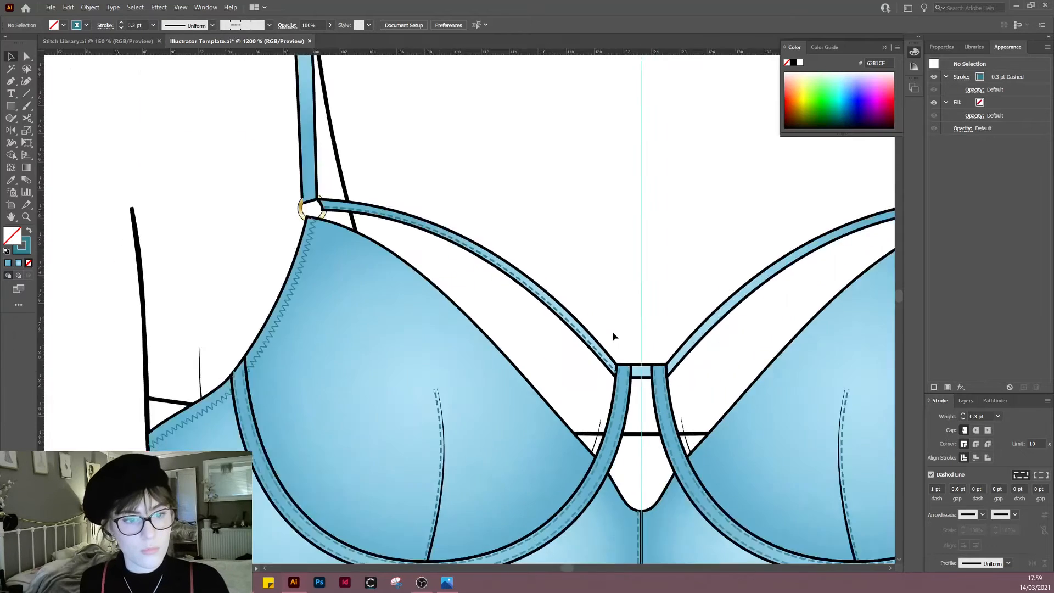
Step: Reflect a copy of the diagonal strap stitching vertically across the centre guide onto the right strap
left_click(520, 298)
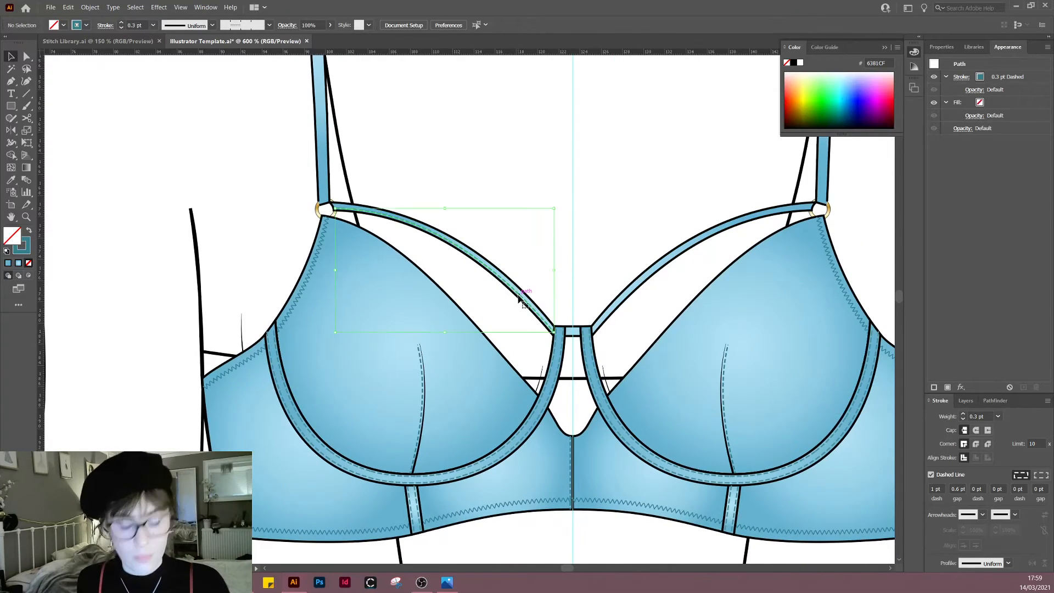
key("o")
left_click(572, 239, "alt")
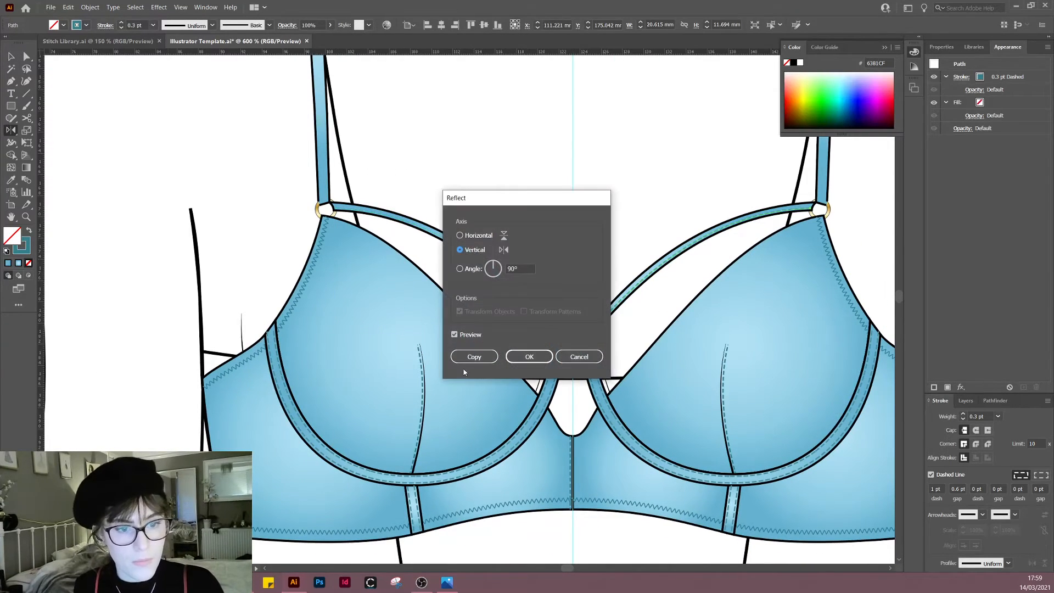
left_click(475, 356)
key("v")
left_click(587, 223)
left_click_drag(588, 222, 464, 210)
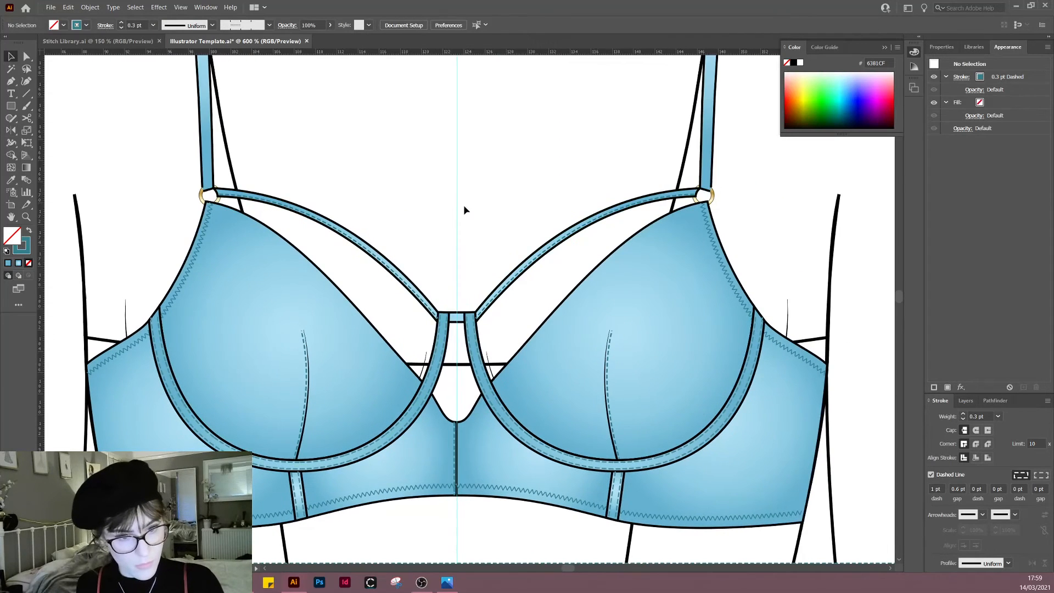
Step: Join the left and right diagonal strap stitching paths across the centre bridge
scroll(486, 333, "up", 3, "alt")
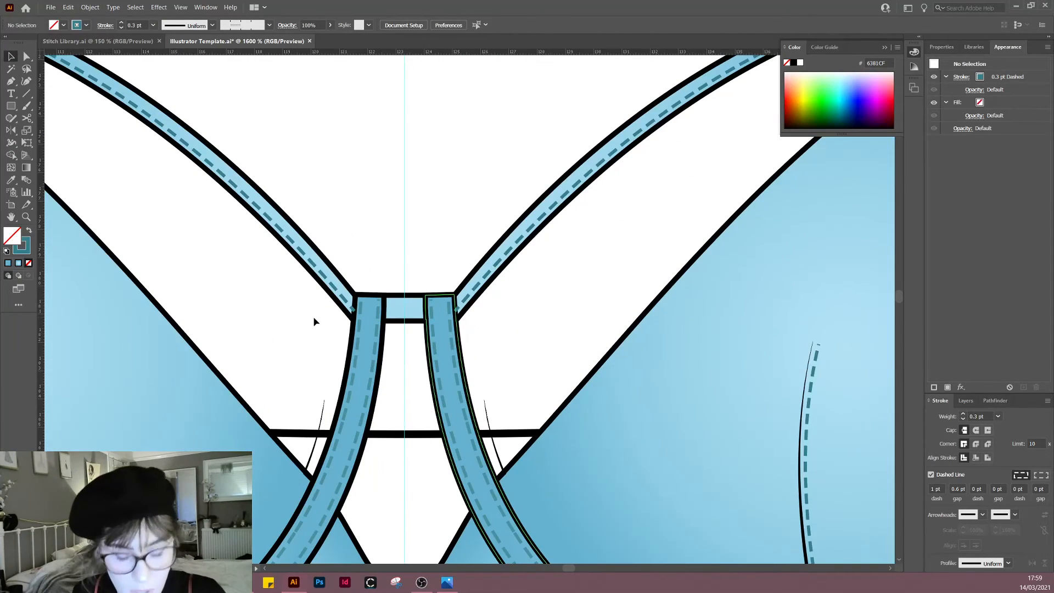
left_click(348, 307)
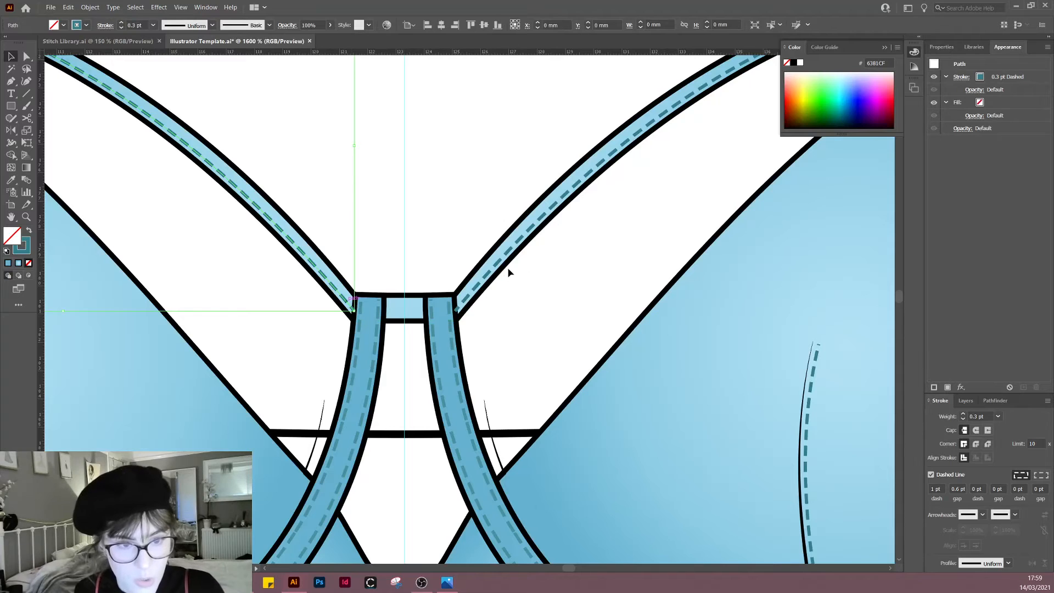
left_click(498, 268, "shift")
right_click(433, 199)
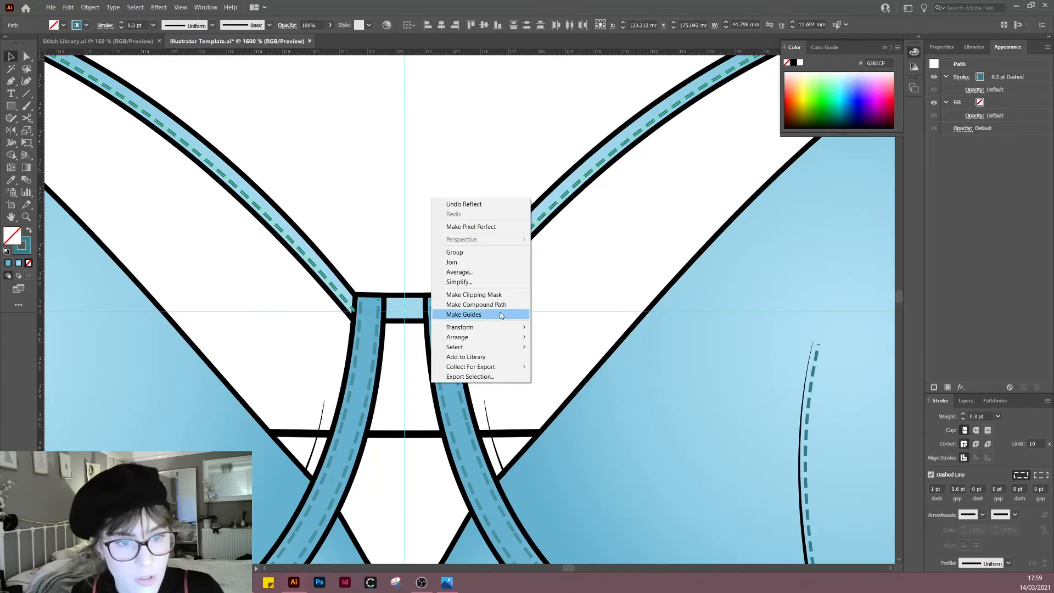
left_click(452, 262)
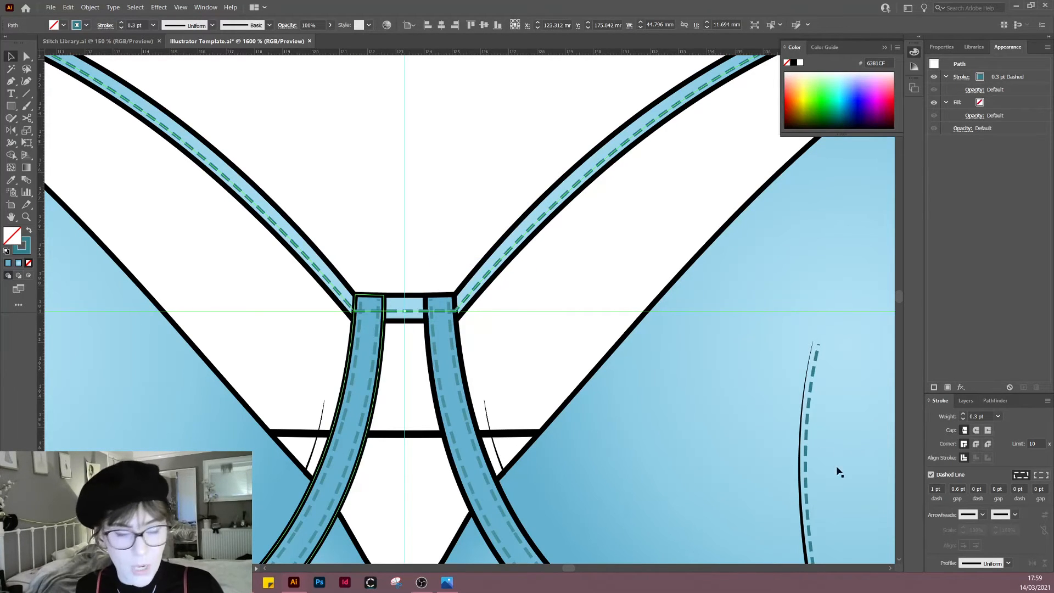
Step: Move the joined strap stitching lower in the Bra Front layer, behind the two underwire casings
left_click(966, 401)
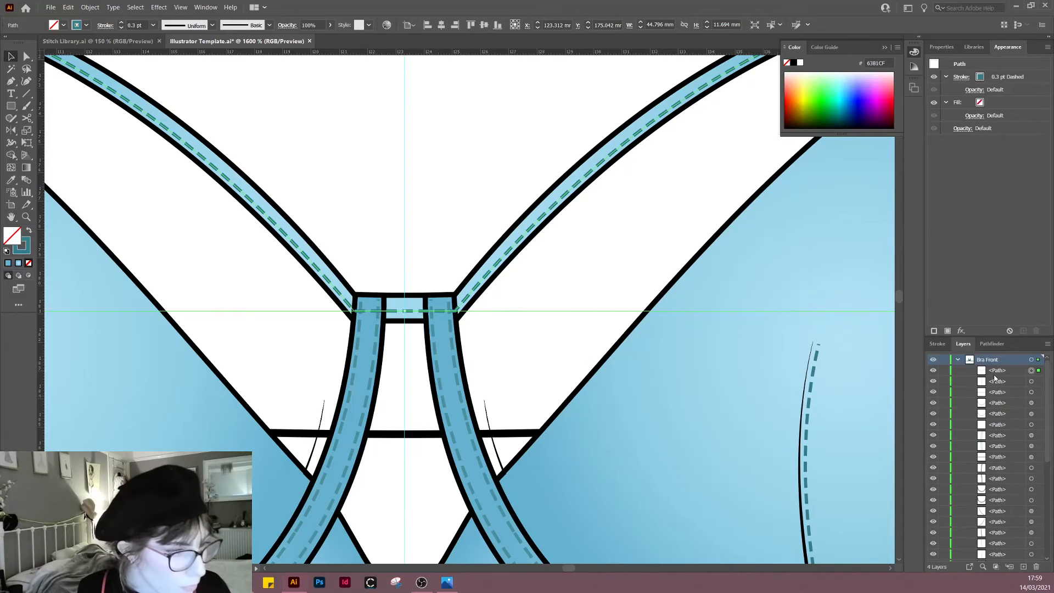
left_click_drag(996, 372, 997, 504)
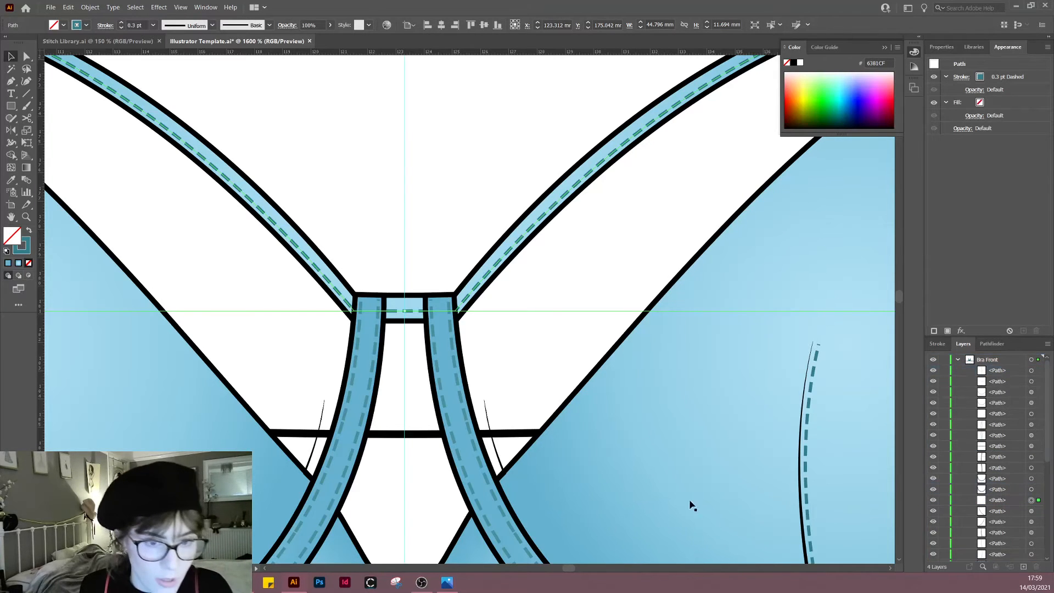
left_click(457, 200)
scroll(417, 382, "down", 4)
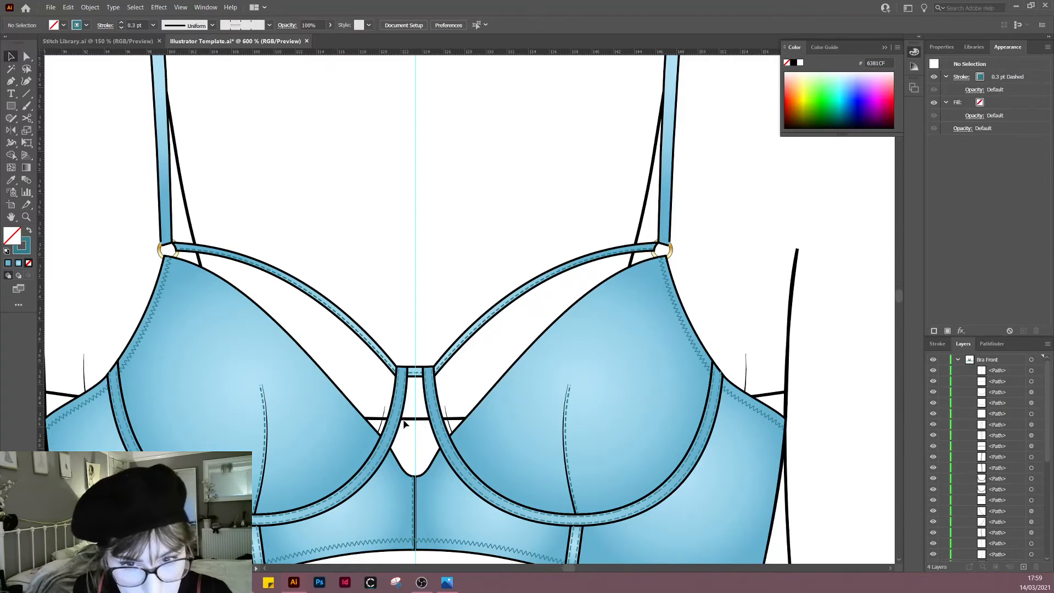
Step: Duplicate the inner edge of the left shoulder strap and remove the copy's fill
left_click_drag(320, 330, 494, 369)
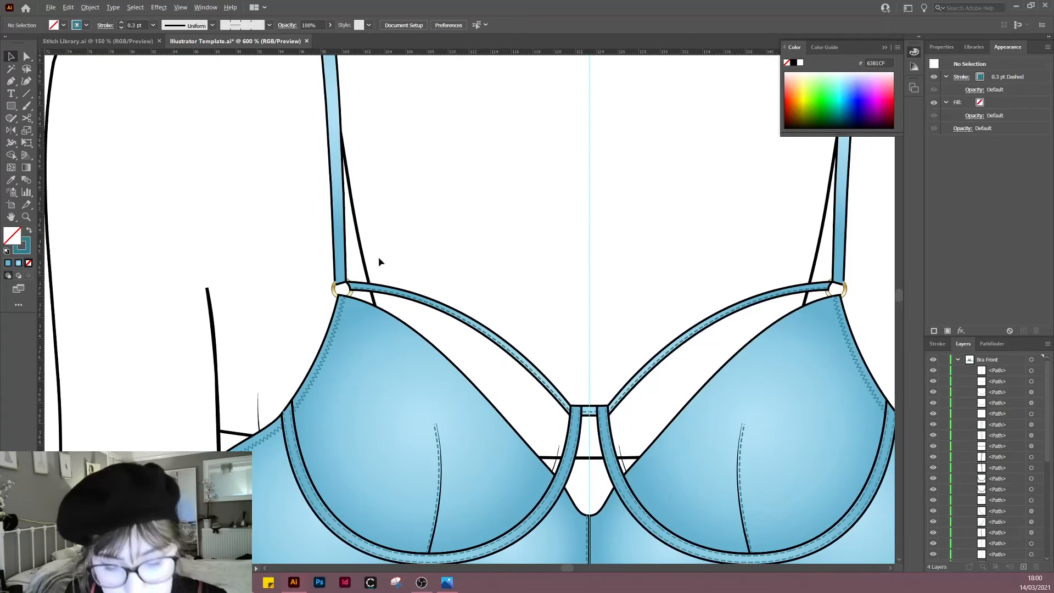
scroll(379, 262, "down", 2)
scroll(391, 225, "up", 1)
key("a")
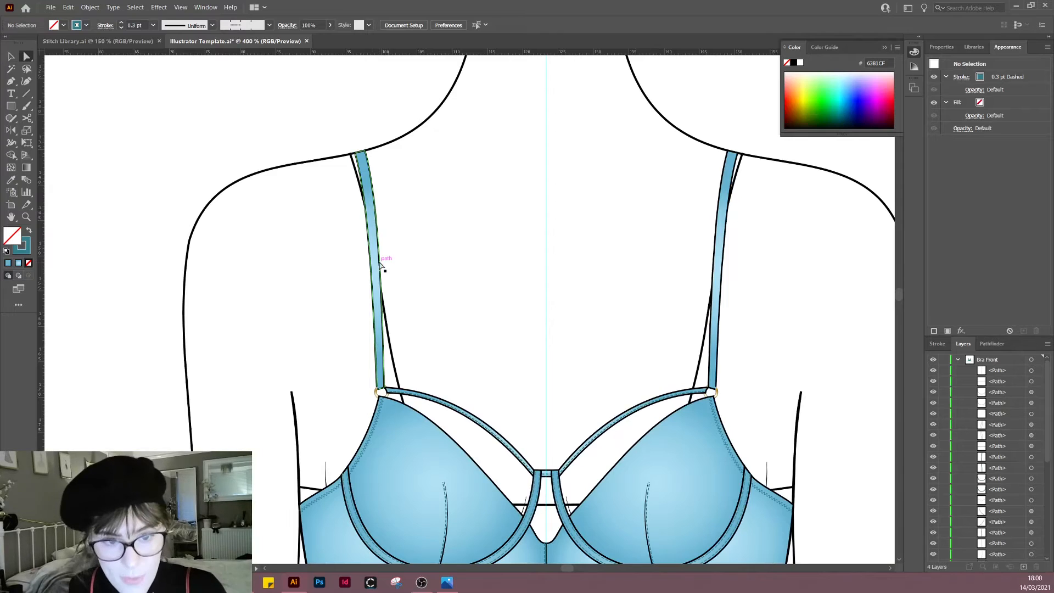
left_click(379, 266)
key("ctrl+c")
key("ctrl+v")
key("v")
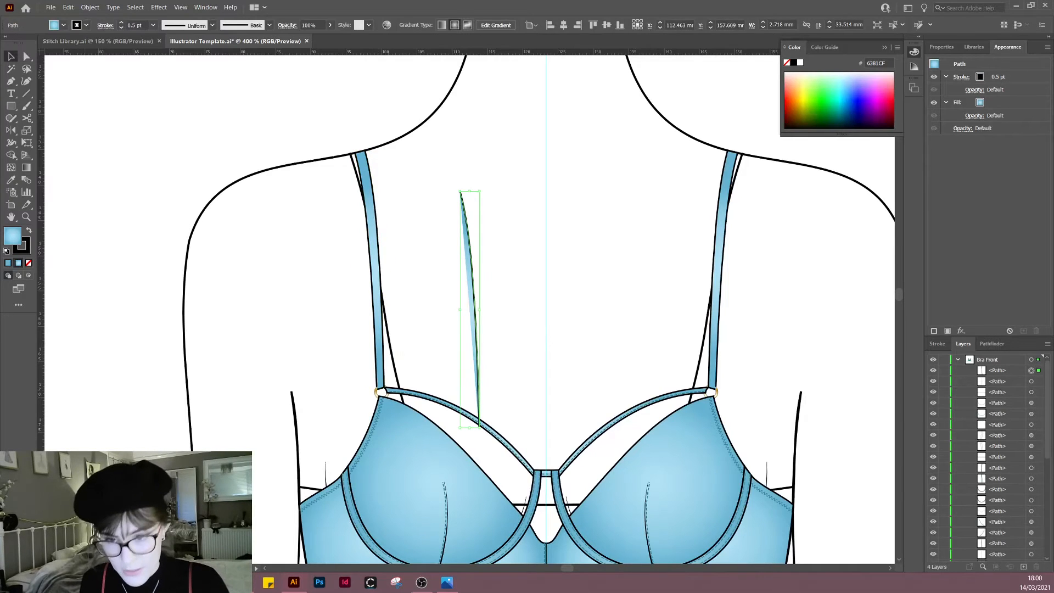
left_click(29, 263)
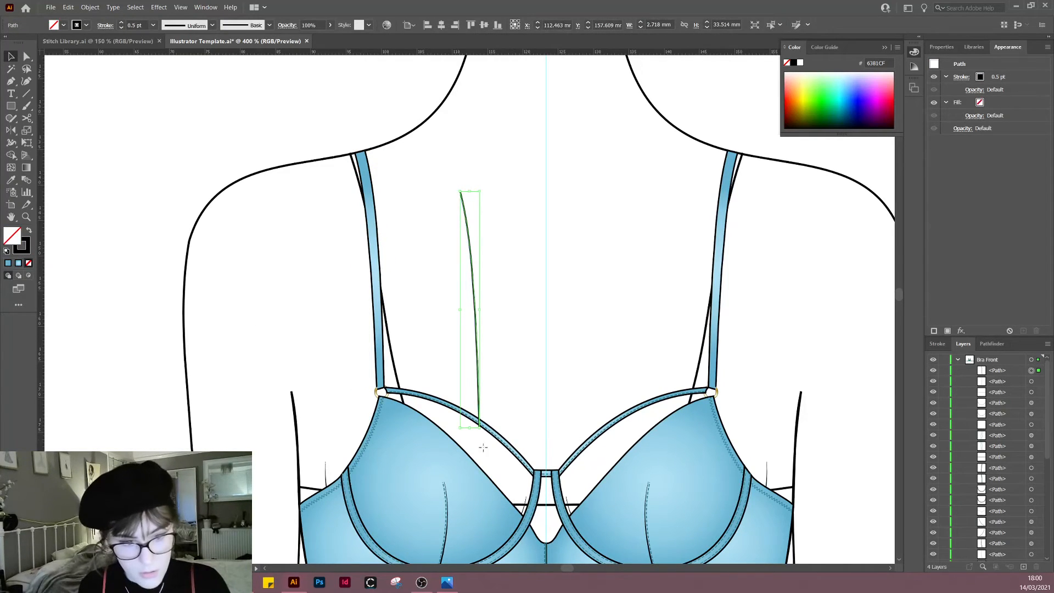
Step: Apply the 0.3 pt dashed teal stroke to the copied shoulder strap line and place it along the middle of the left shoulder strap
key("i")
left_click(498, 429)
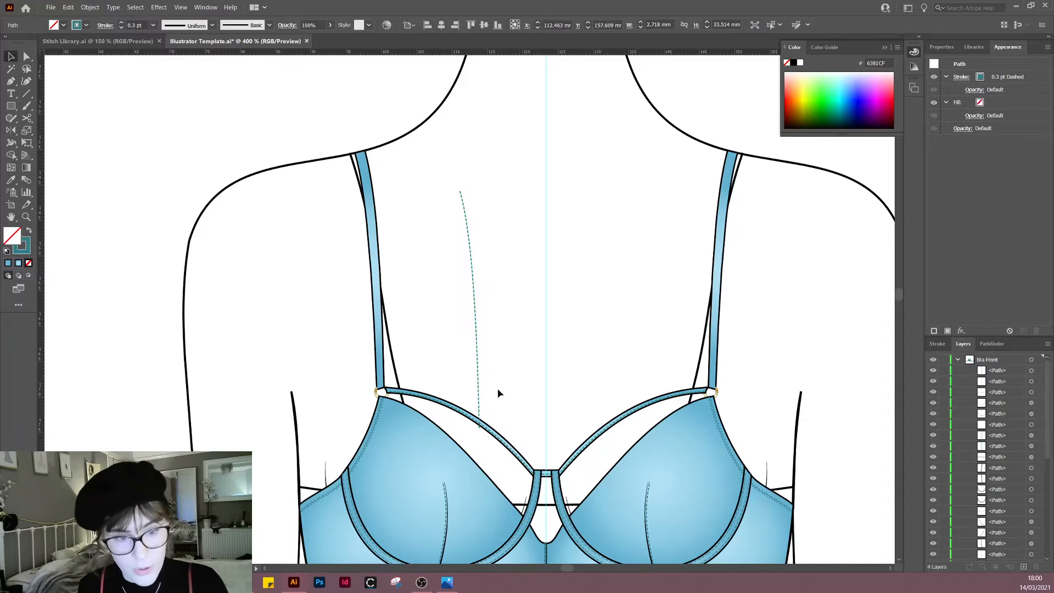
left_click_drag(478, 374, 378, 341)
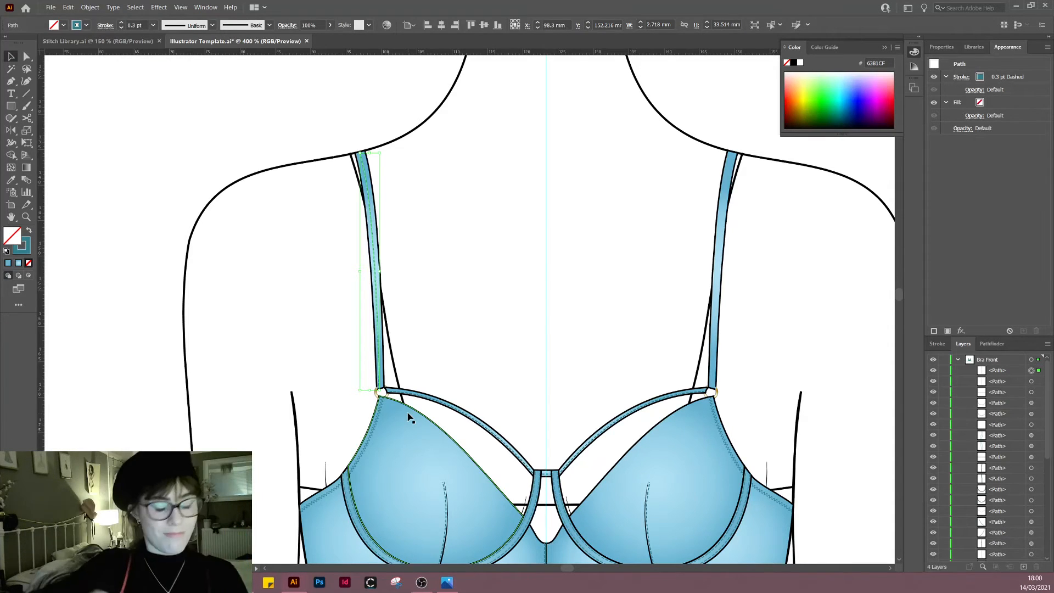
key("ctrl+shift+a")
Step: Delete the sample stitch lines lying across the front figure below the bra
left_click_drag(490, 326, 212, 181)
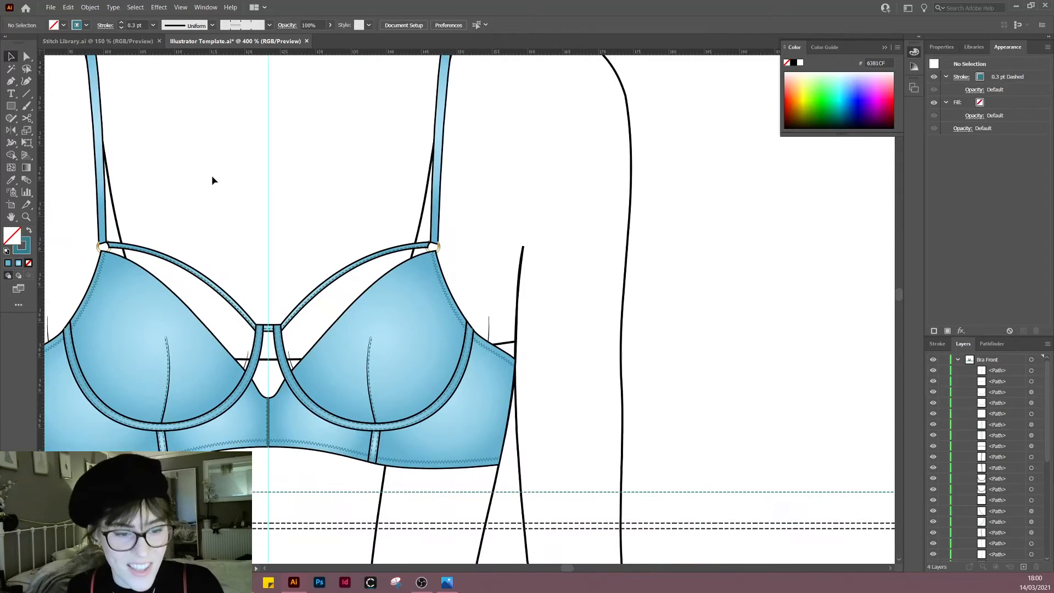
scroll(296, 208, "down", 1)
left_click_drag(336, 188, 497, 200)
scroll(497, 199, "down", 2)
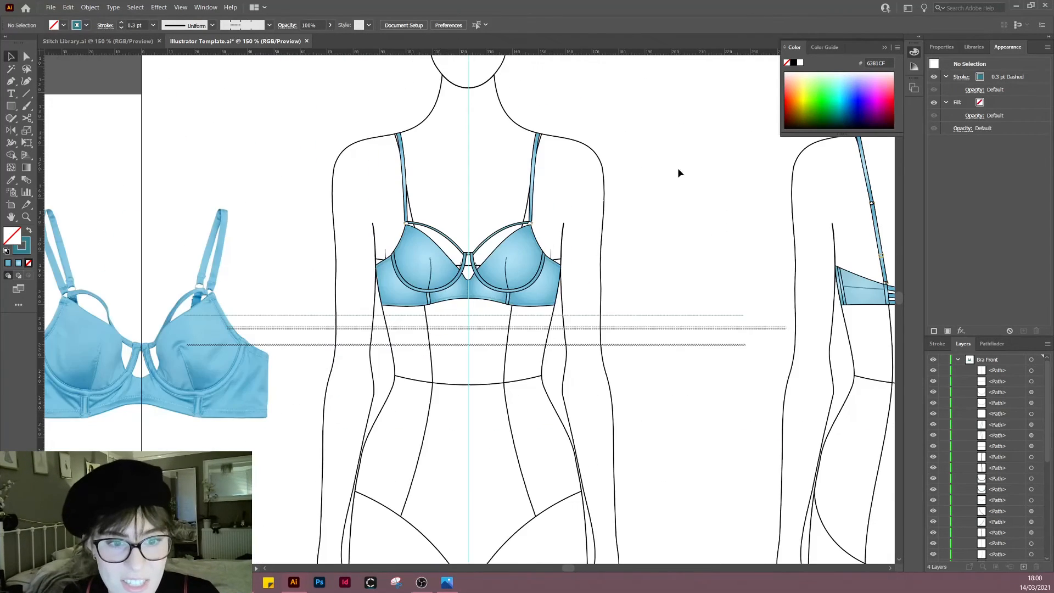
left_click_drag(679, 169, 500, 194)
left_click_drag(508, 248, 492, 249)
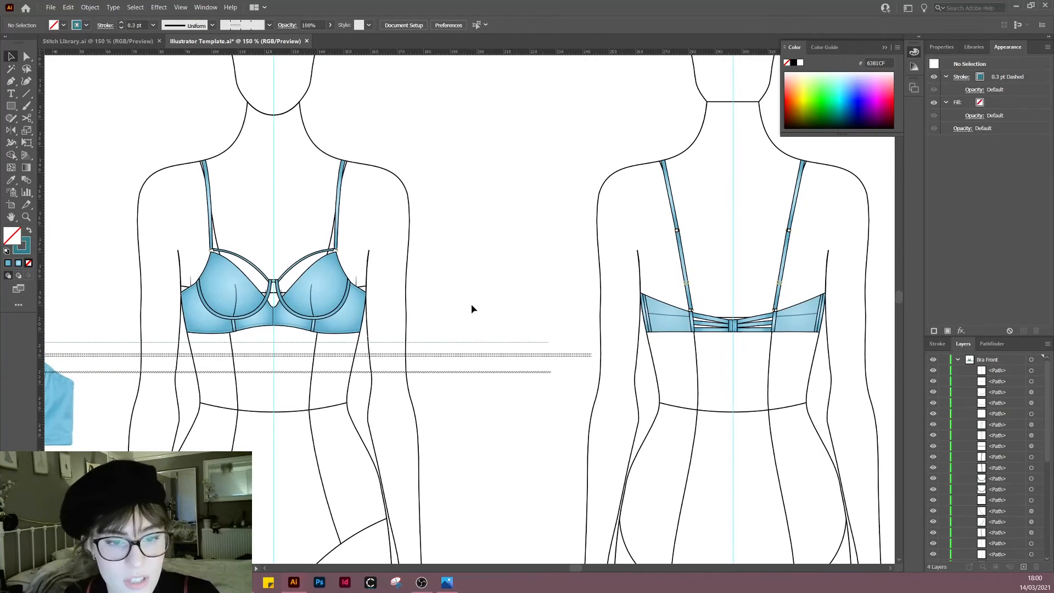
left_click_drag(472, 305, 552, 513)
key("Delete")
Step: Draw a straight dashed stitch line about 14.5 mm long with the Pen tool, down the channel near the left side seam of the back wing
left_click_drag(503, 427, 334, 453)
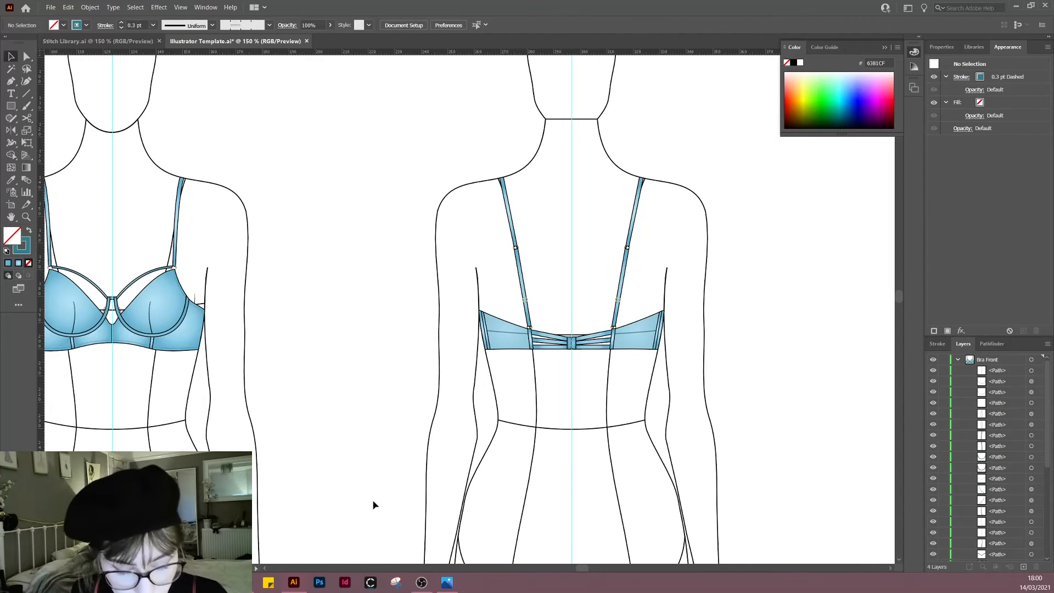
left_click_drag(427, 502, 284, 482)
scroll(349, 362, "up", 2)
left_click_drag(346, 354, 442, 448)
scroll(442, 451, "up", 2)
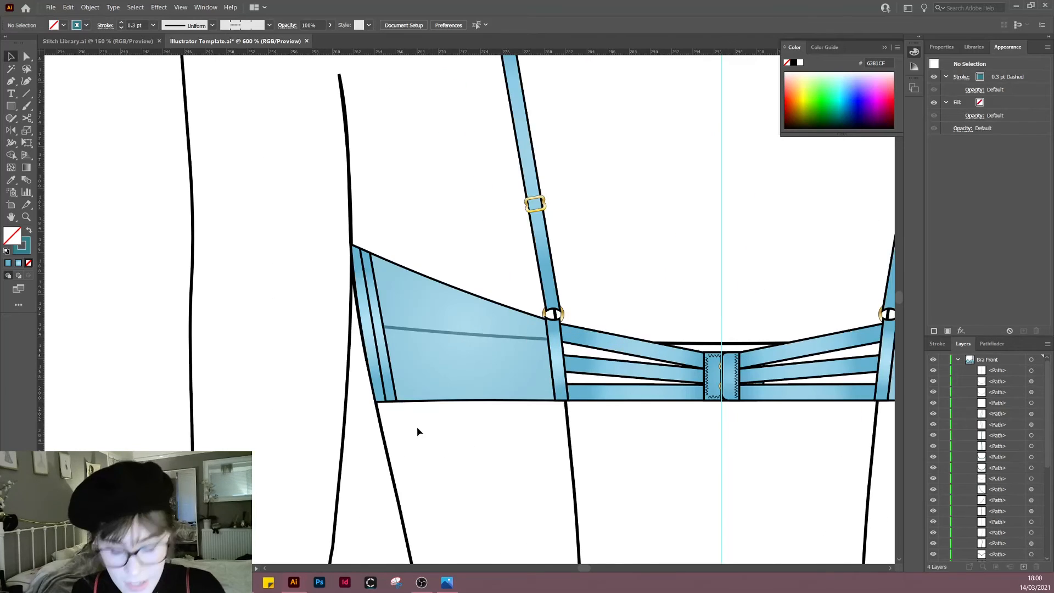
key("p")
scroll(357, 247, "up", 1)
left_click(346, 238)
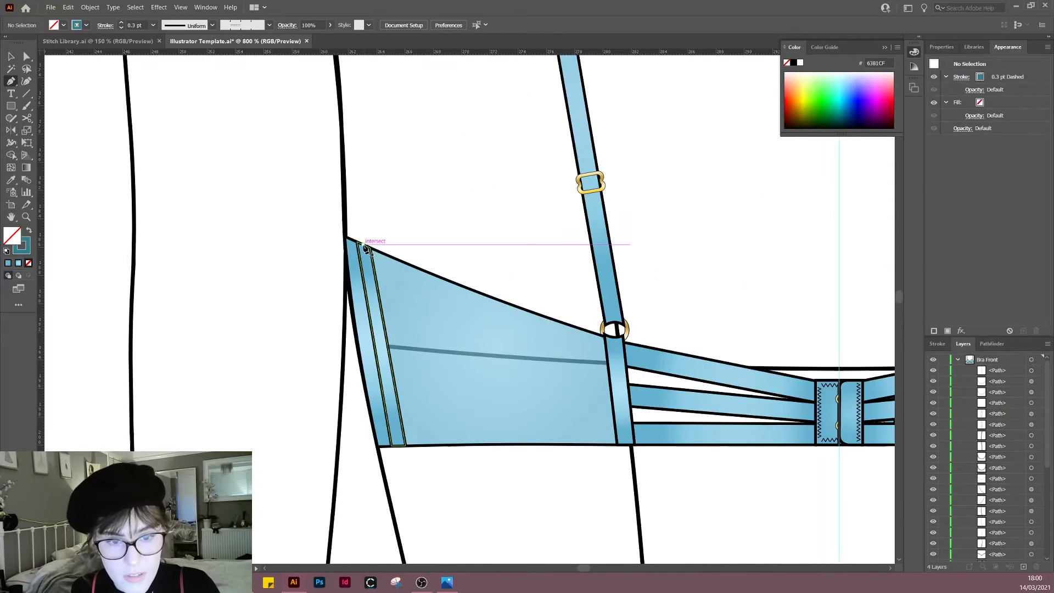
left_click(401, 446)
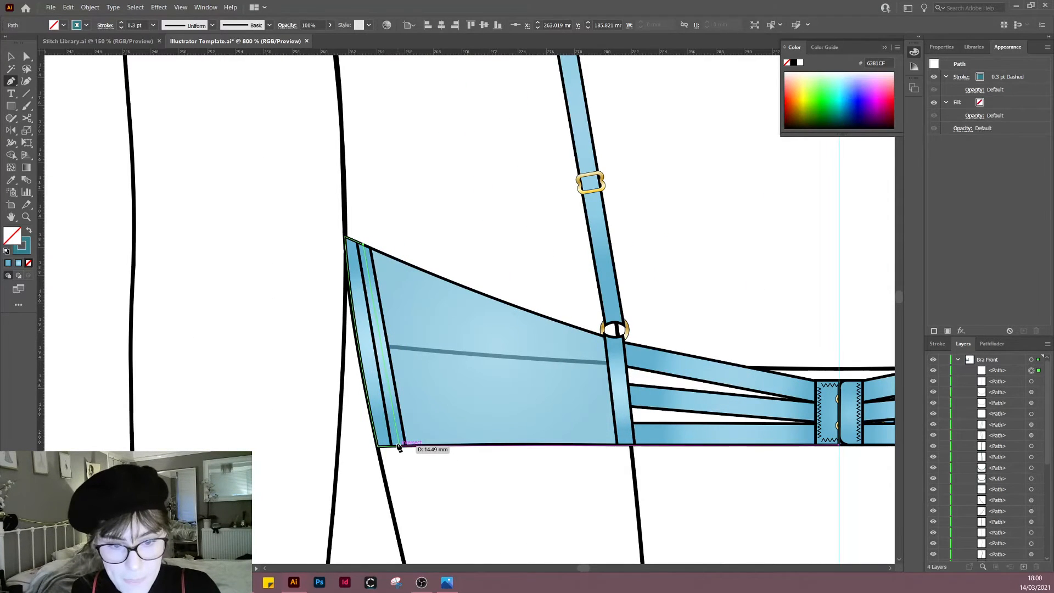
Step: Place the end point of the dashed stitch line at the lower end of the back wing's side channel
left_click(398, 446)
key("v")
left_click(426, 512)
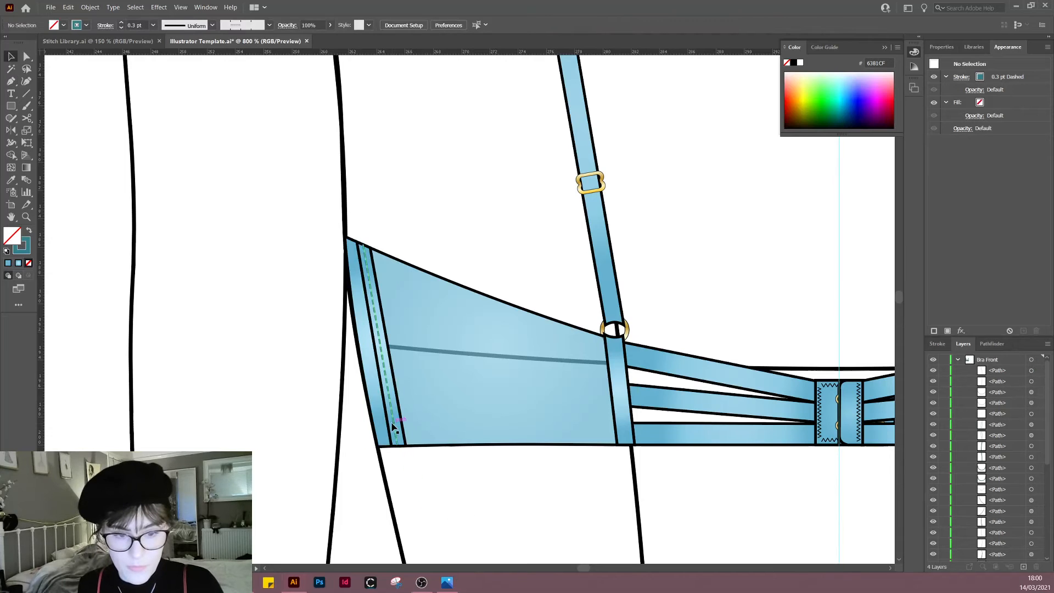
Step: Apply the 0.6 pt "2 needle-stitch5mm 2" stroke from the front's under-cup channel to the new back wing stitch line
left_click(393, 426)
scroll(614, 399, "down", 5)
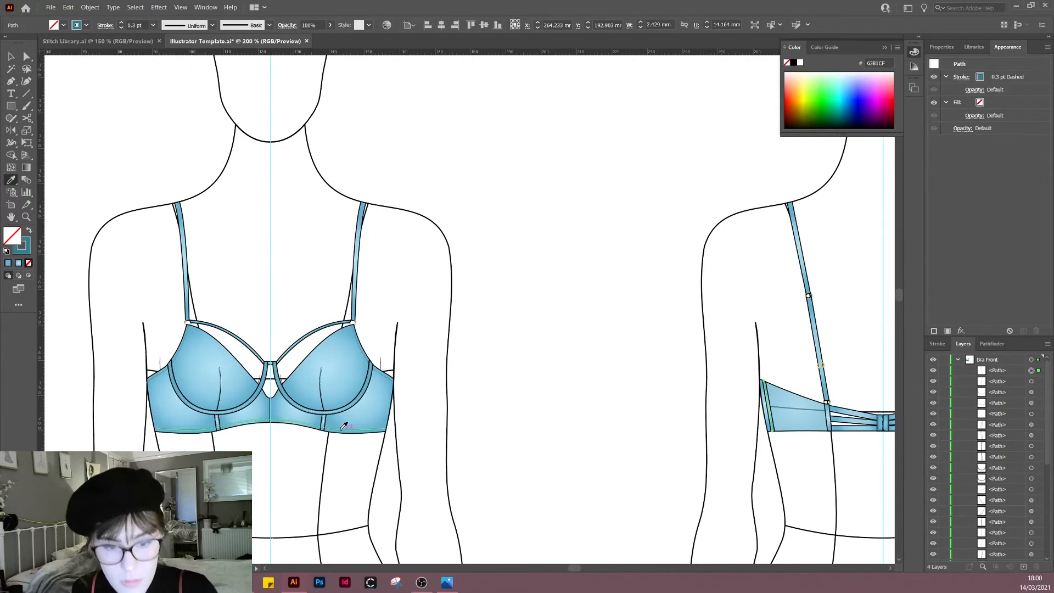
scroll(345, 426, "up", 5)
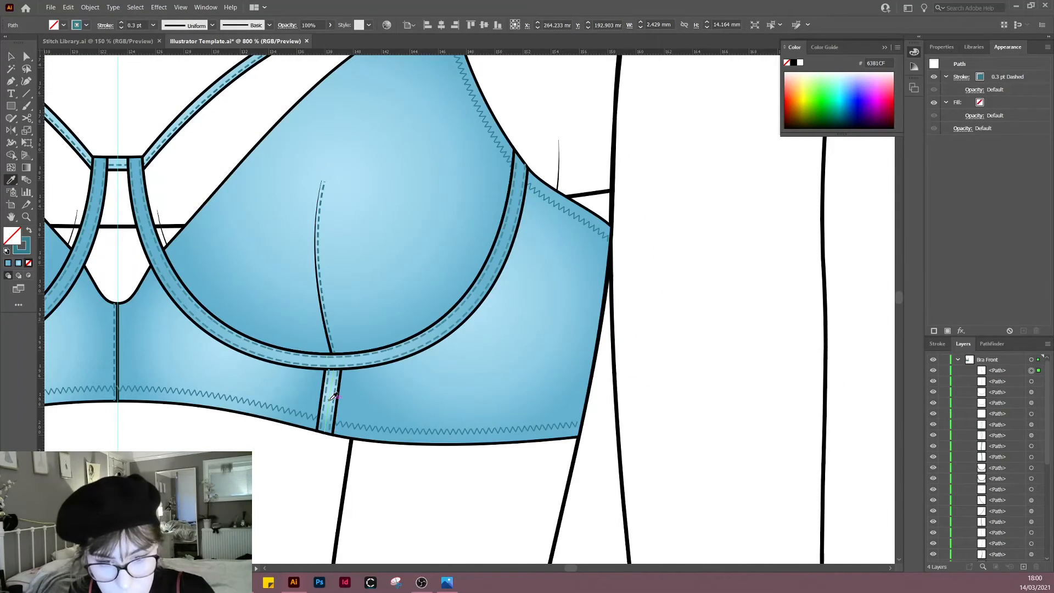
key("v")
left_click_drag(882, 393, 378, 352)
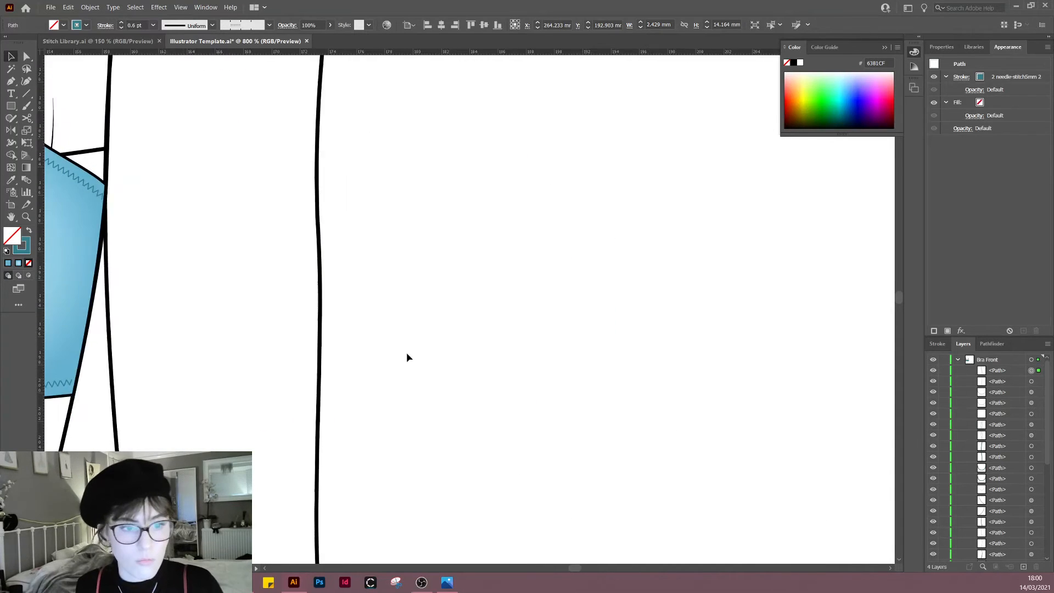
scroll(541, 362, "down", 1)
left_click_drag(517, 363, 298, 331)
left_click_drag(543, 325, 269, 363)
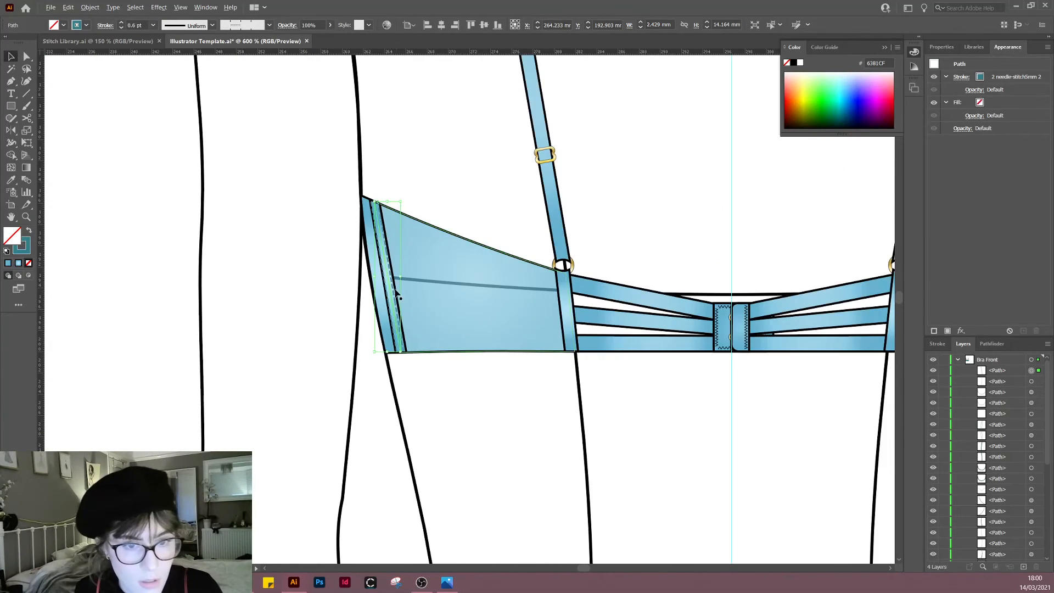
Step: Widen the side channel of the left back wing by moving both end points of its outer edge slightly outward
scroll(395, 287, "up", 2)
key("a")
scroll(369, 184, "up", 1)
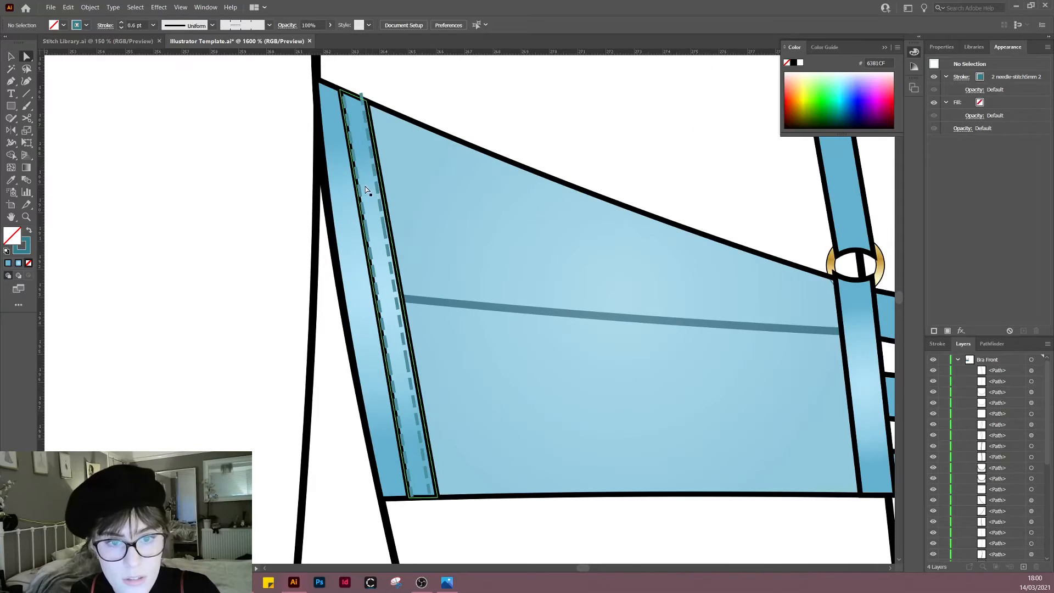
left_click(347, 97)
left_click(424, 413)
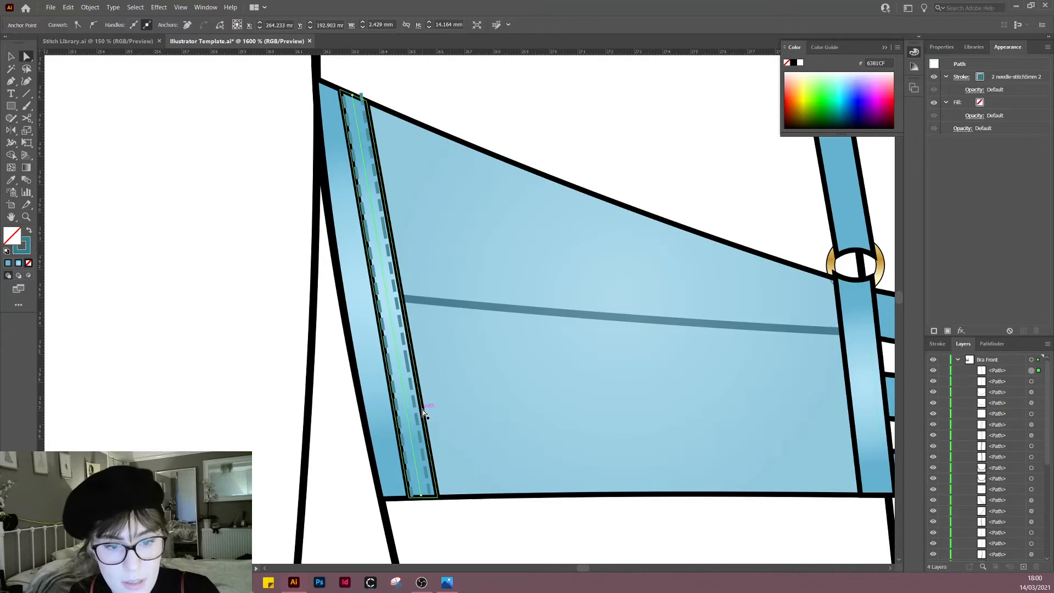
left_click_drag(340, 93, 336, 90)
left_click_drag(408, 496, 407, 502)
left_click(472, 536)
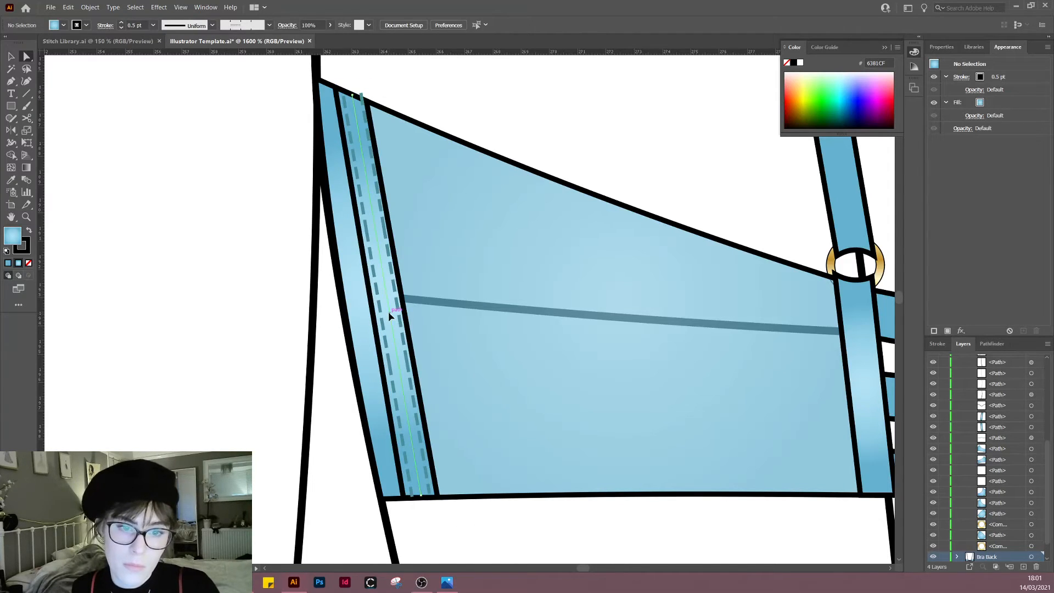
Step: Cut the twin-needle stitch line just below its upper end with the Scissors tool and delete the overshooting piece
left_click(403, 322)
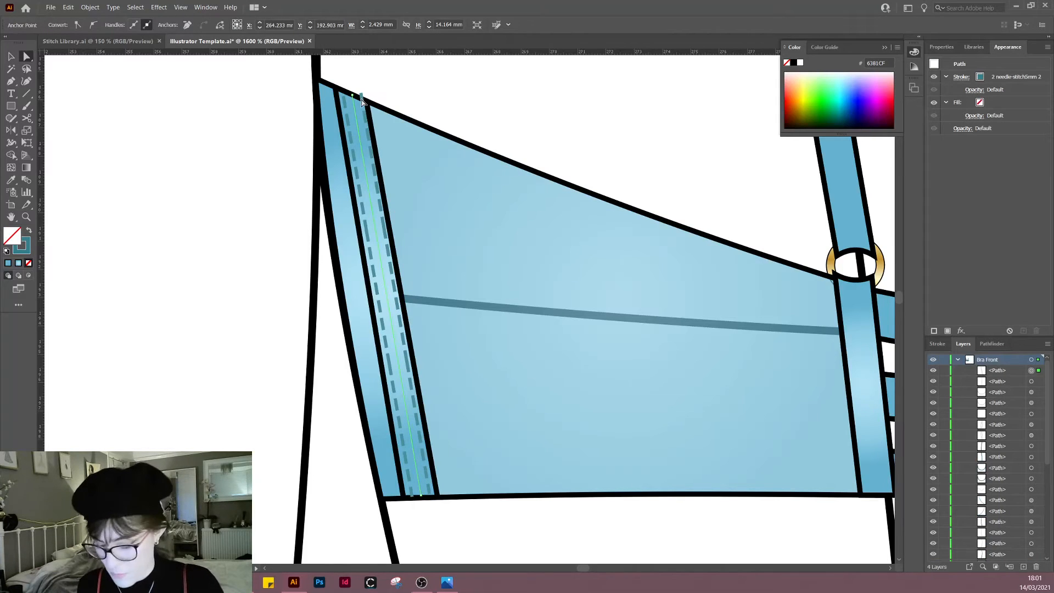
left_click(353, 100)
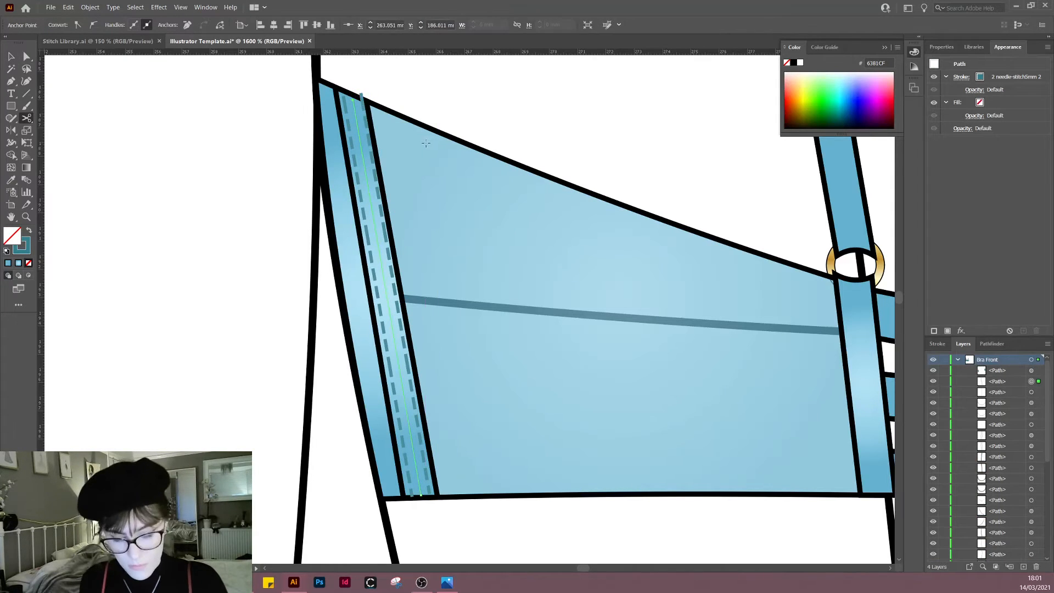
key("a")
left_click(396, 100)
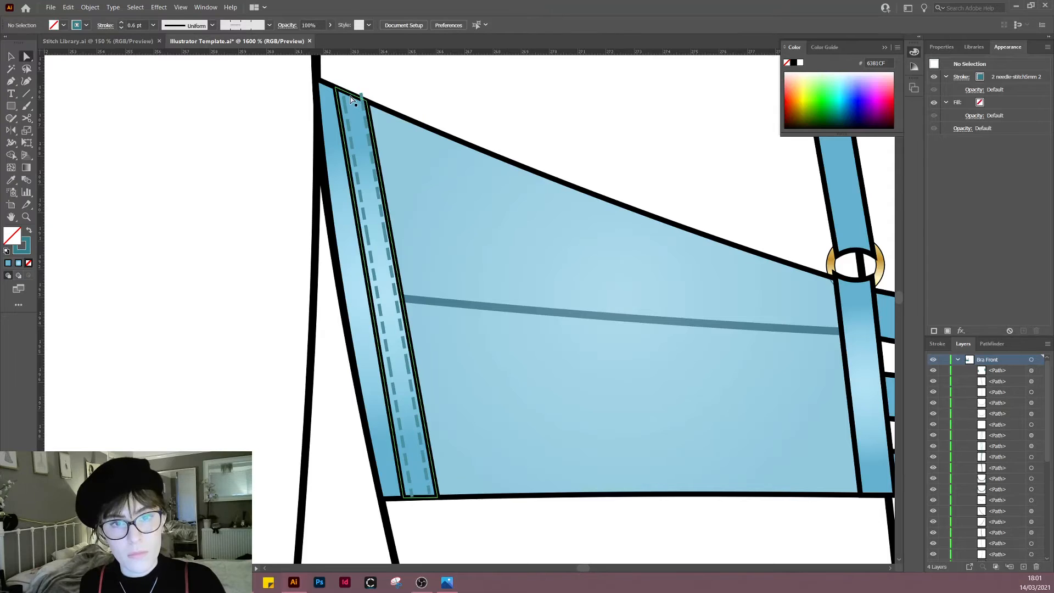
left_click(352, 97)
key("Delete")
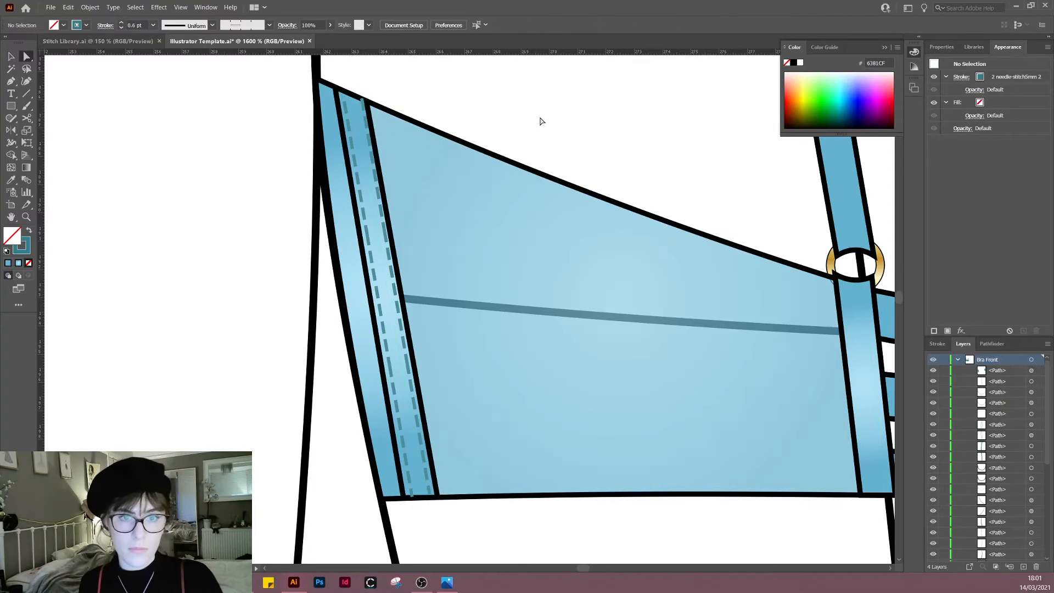
Step: Draw a straight line about 7.4 mm long with the Pen tool, from the left back strap ring down to the band's lower edge
scroll(540, 117, "down", 1)
left_click_drag(647, 215, 426, 229)
scroll(427, 230, "down", 1)
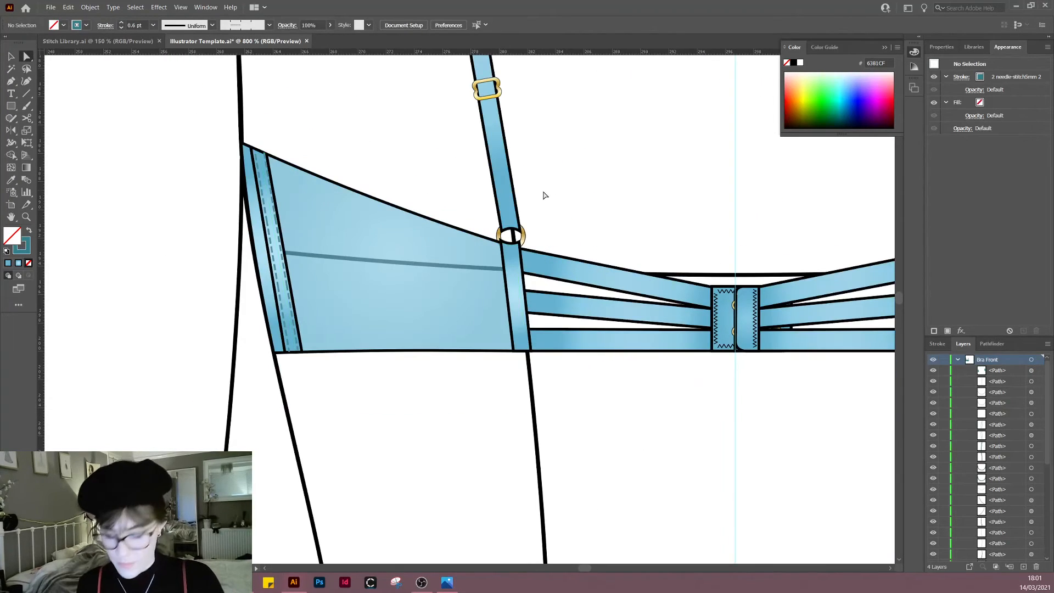
left_click(511, 246)
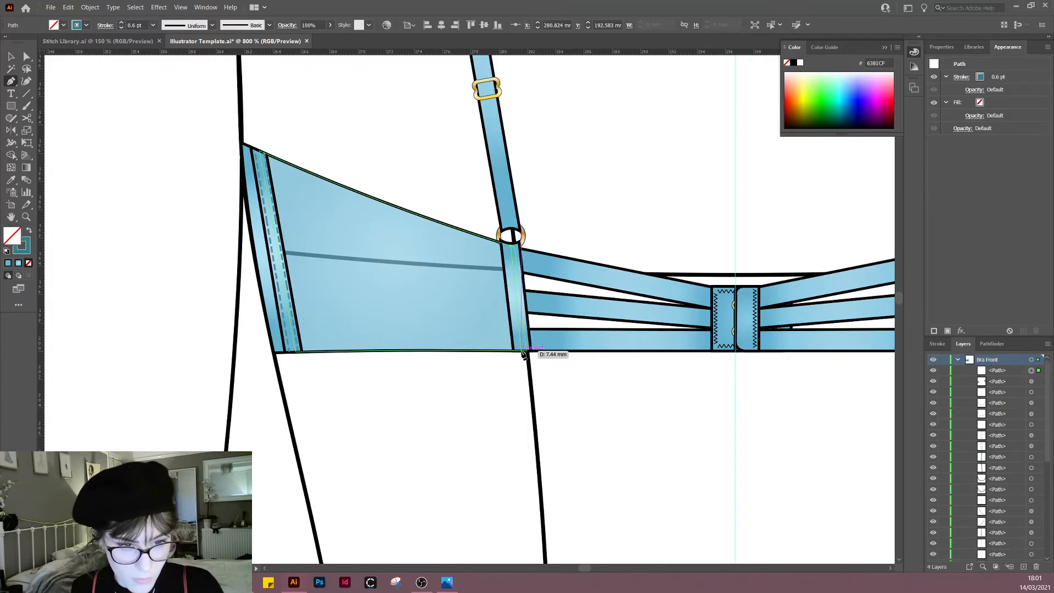
left_click(521, 350)
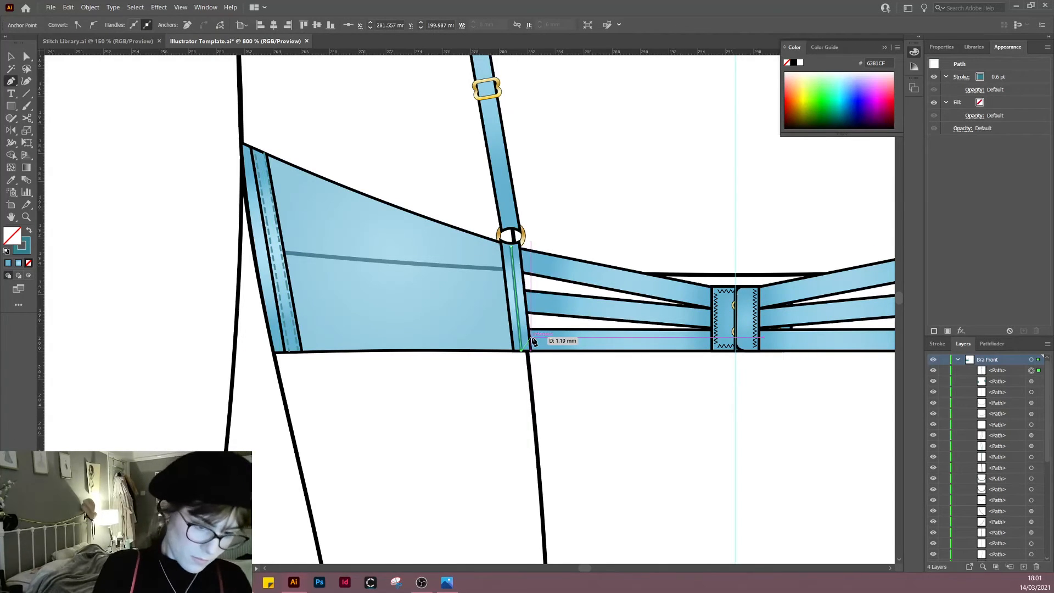
Step: Apply the "2 needle-stitch5mm 2" stroke from the side channel's stitching to the line below the left strap ring
key("i")
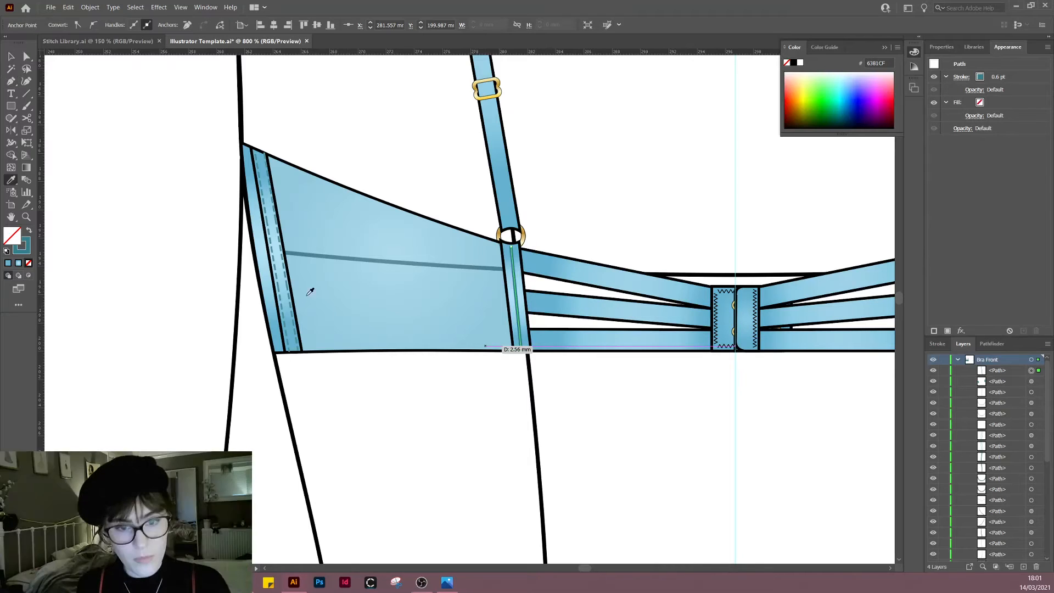
left_click(287, 278)
key("v")
left_click(391, 418)
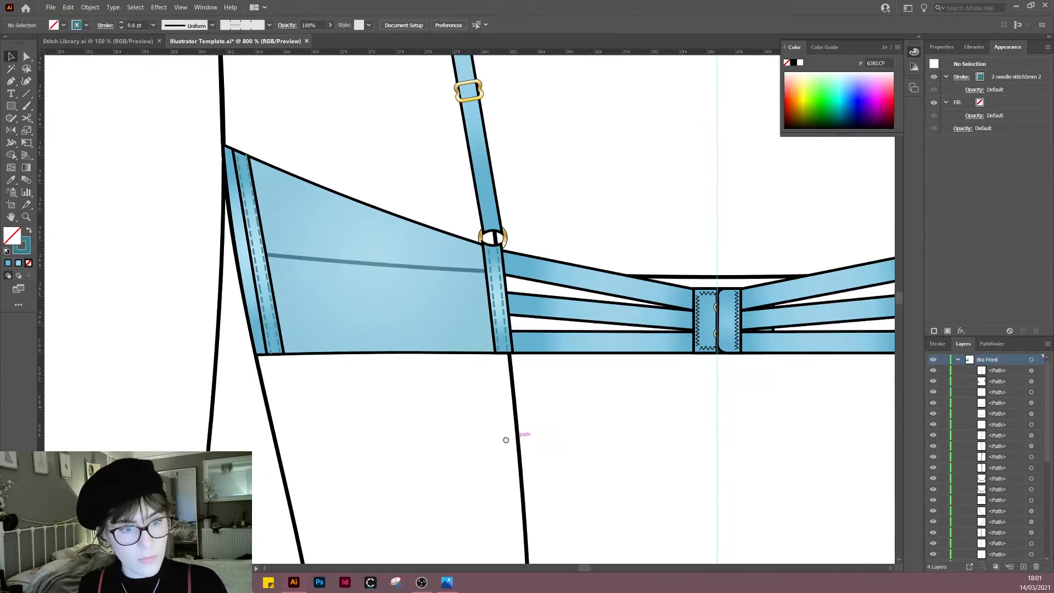
Step: Reflect a copy of both twin-needle stitch lines across the centre back guide on the vertical axis
scroll(507, 367, "down", 3)
left_click(501, 346)
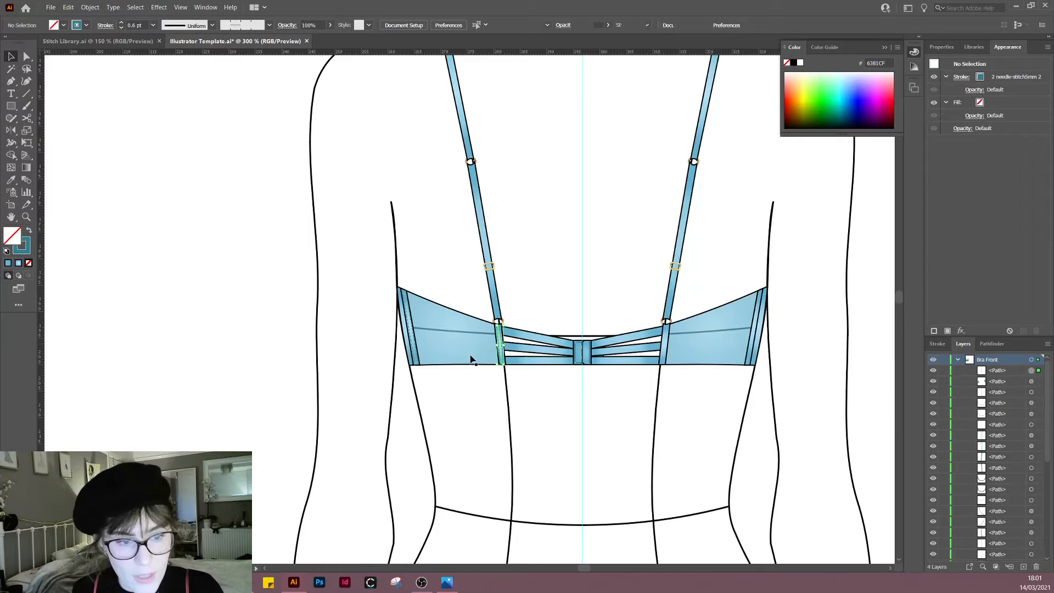
left_click(411, 341)
left_click(414, 336, "shift")
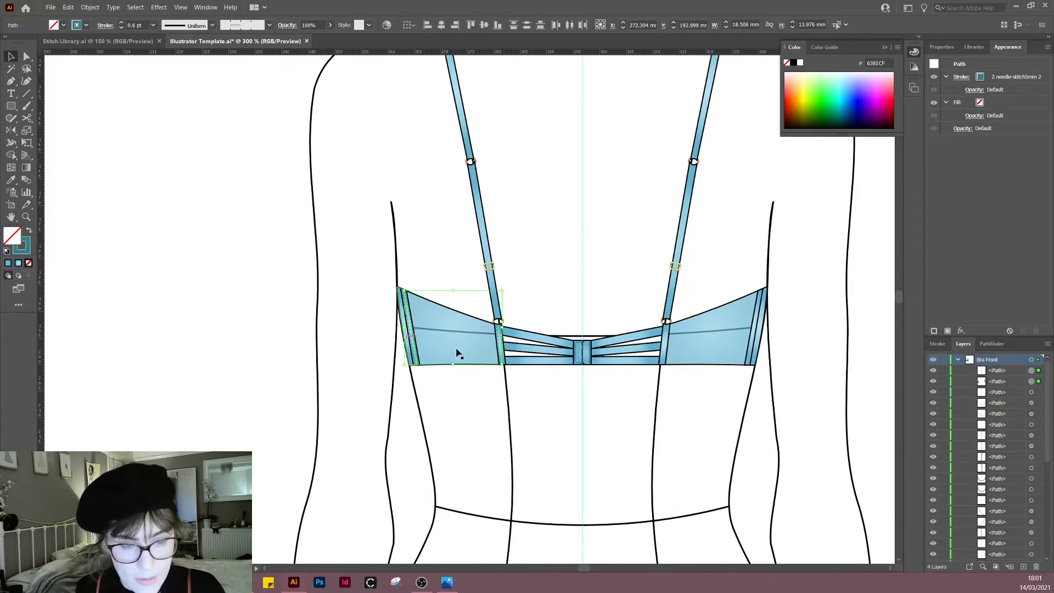
key("o")
left_click(582, 239, "alt")
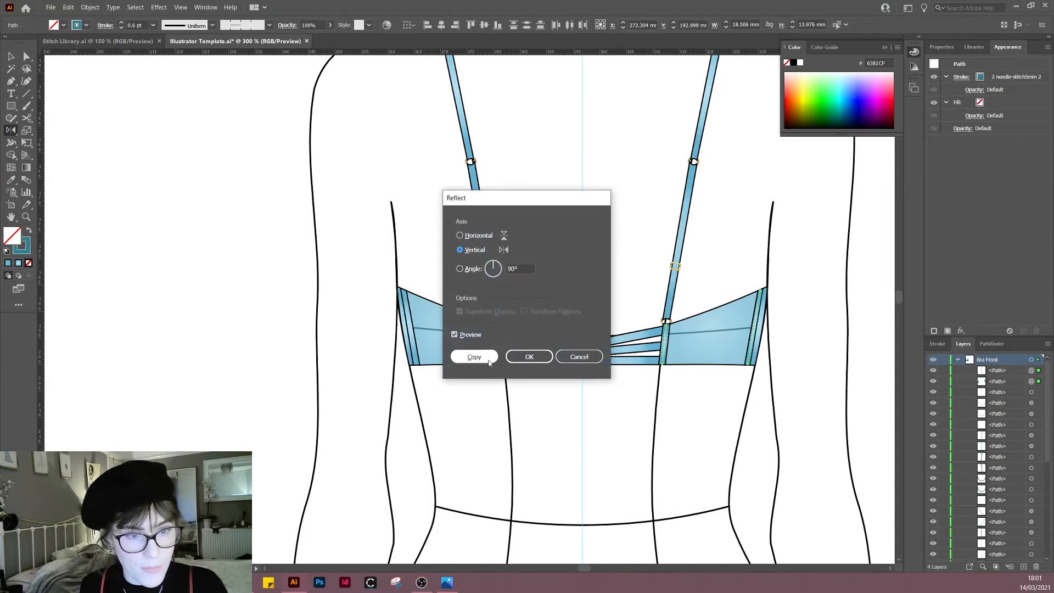
left_click(491, 359)
key("v")
left_click(597, 413)
Step: Duplicate the left back wing panel in place, directly in front of the original
left_click_drag(597, 413, 505, 403)
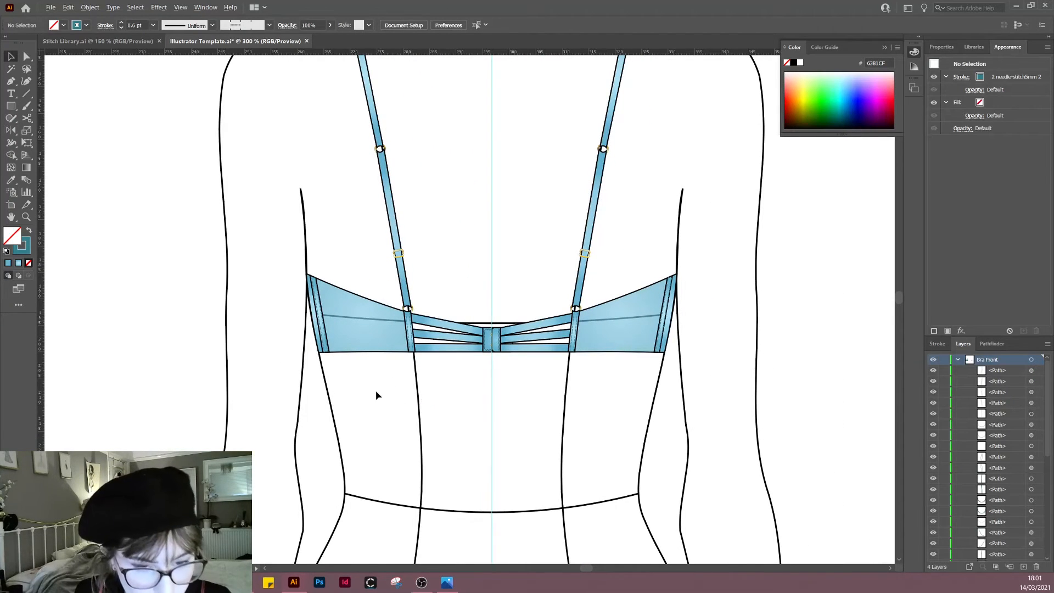
scroll(377, 395, "up", 2)
left_click_drag(351, 361, 476, 454)
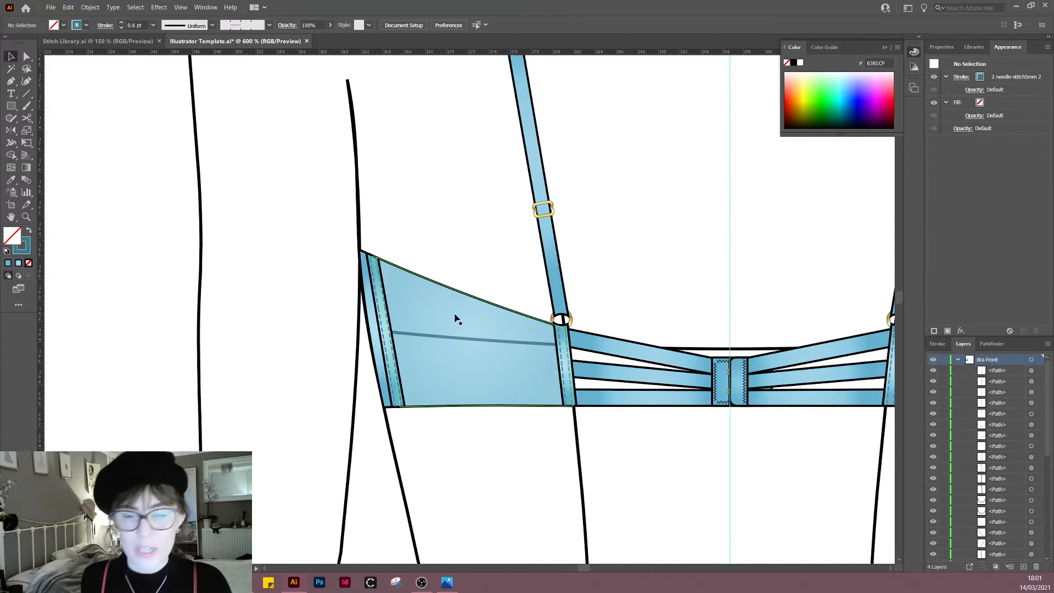
left_click(476, 319)
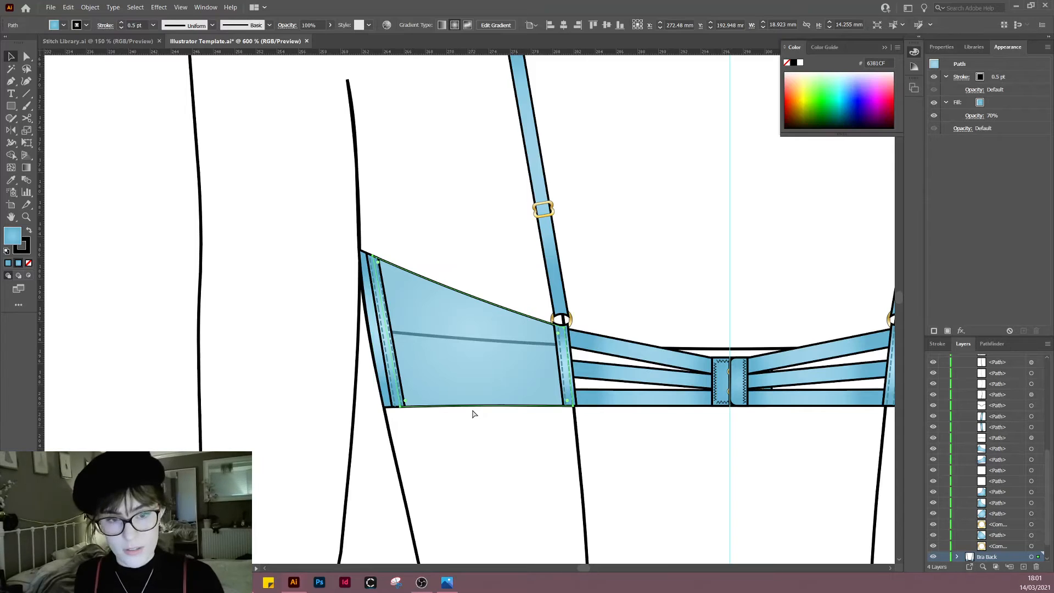
left_click(434, 406)
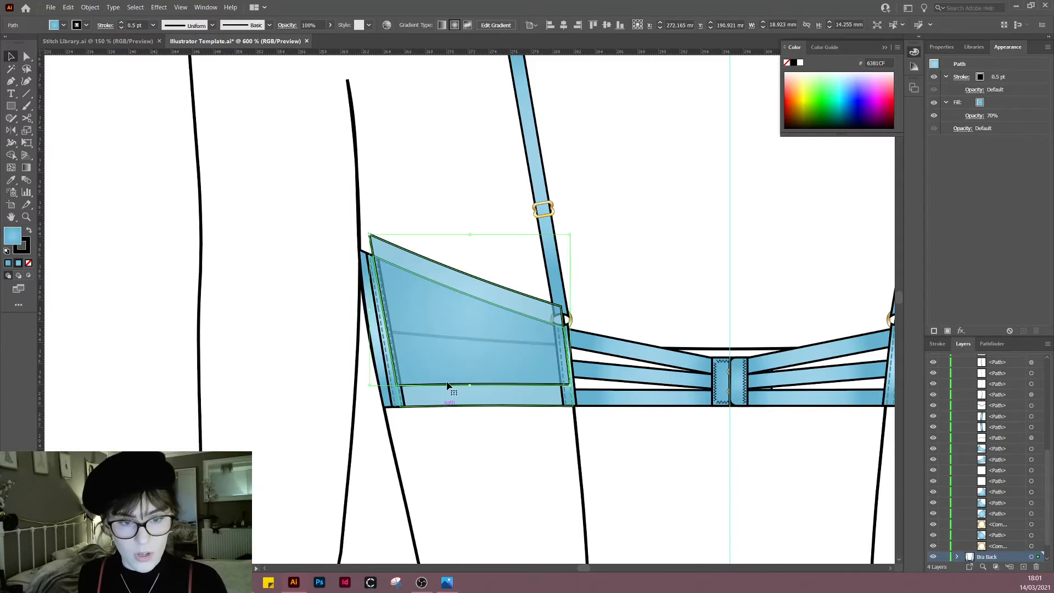
key("ctrl+f")
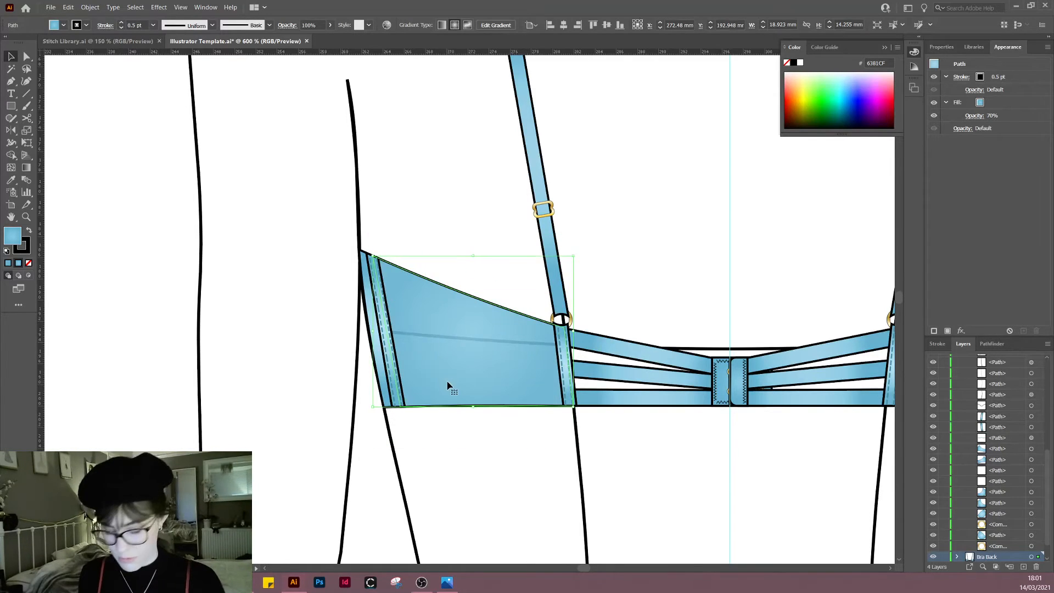
left_click_drag(456, 372, 440, 399)
key("ctrl+z")
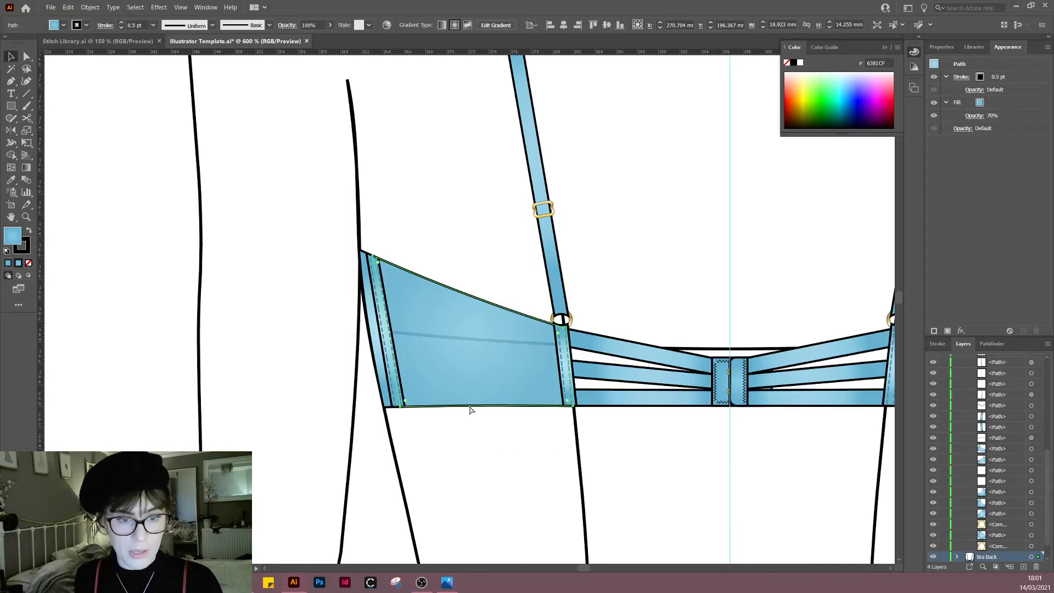
Step: Try to cut the copied wing panel's outline at its corners with the Scissors tool
key("c")
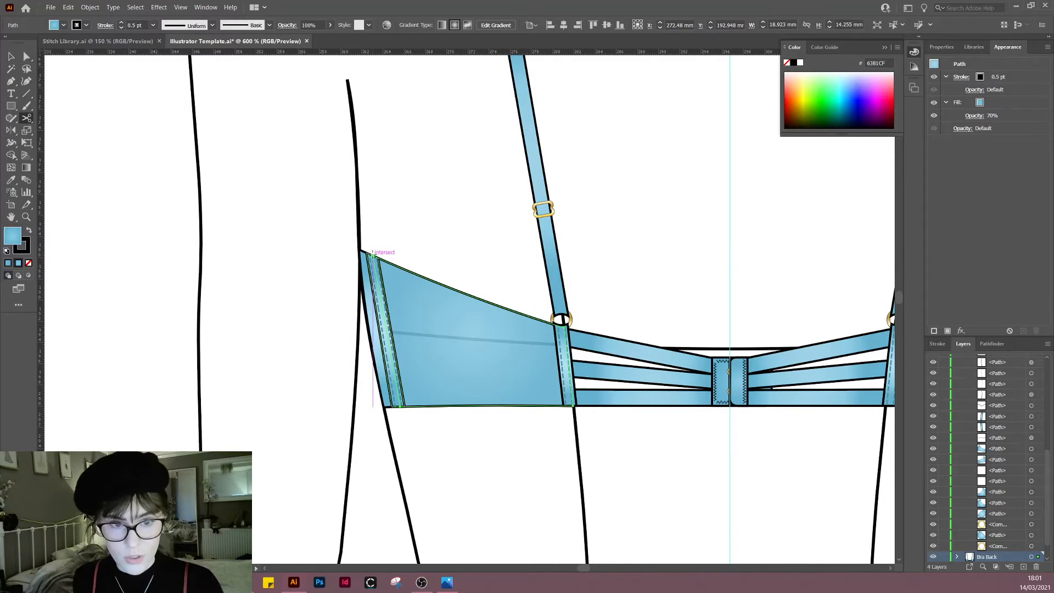
left_click(373, 254)
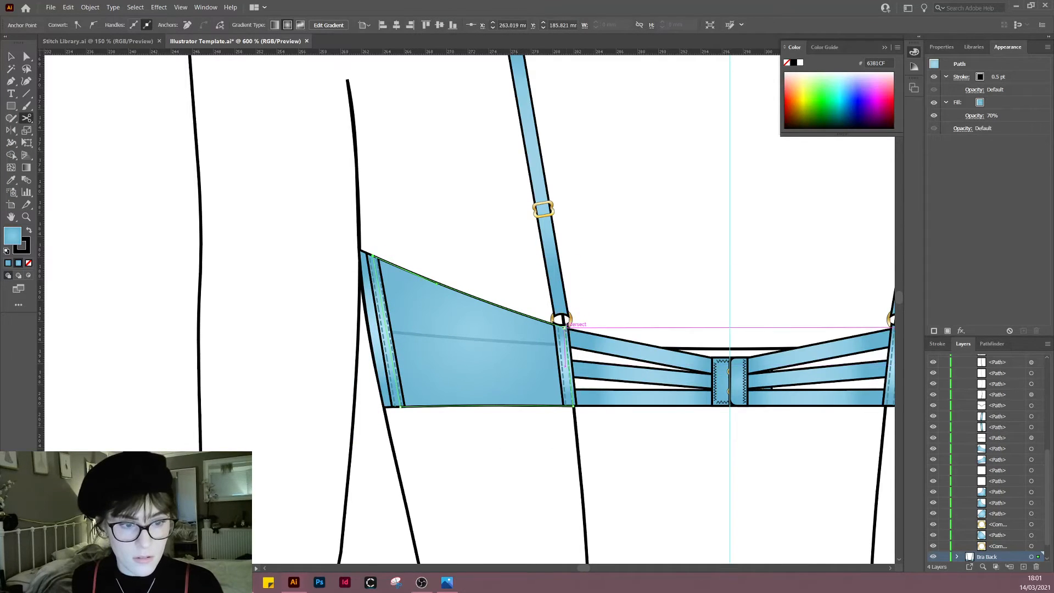
left_click(563, 327)
left_click(557, 401)
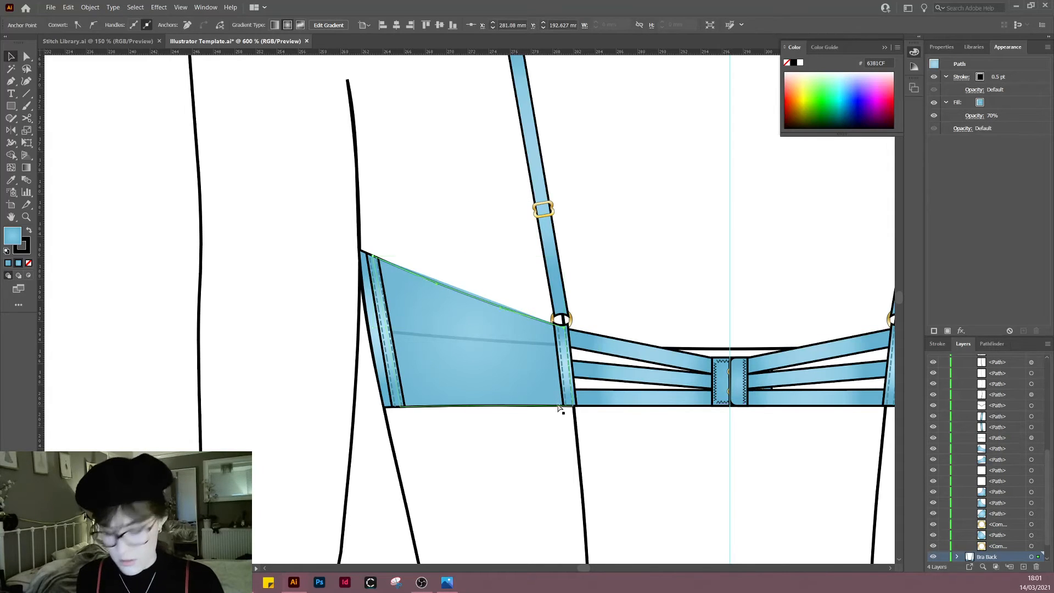
Step: Isolate the copied left back wing panel for editing on its own
key("v")
left_click(475, 365)
double_click(475, 365)
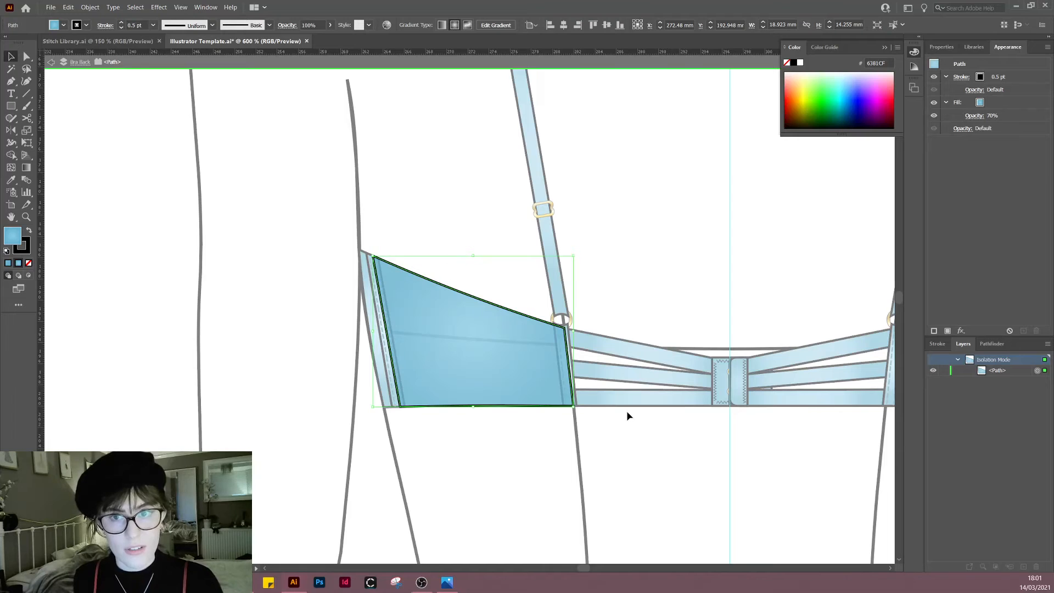
left_click_drag(248, 167, 728, 500)
left_click(640, 297)
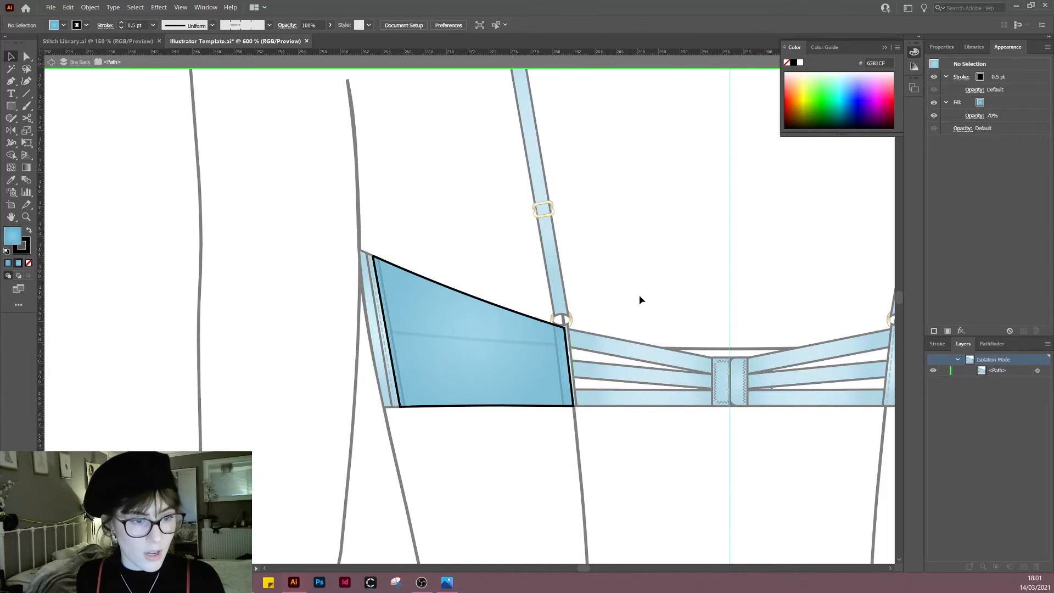
Step: Split the copied wing panel's outline into four separate edges by cutting it at each corner with the Scissors tool
left_click_drag(610, 367, 475, 351)
scroll(473, 351, "up", 1)
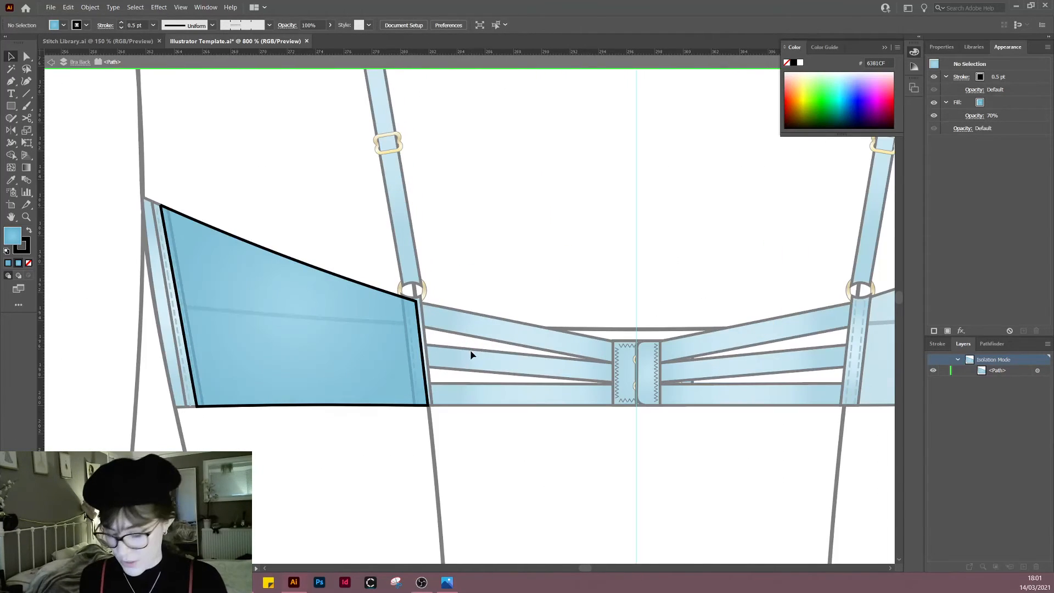
key("c")
left_click(416, 300)
left_click(162, 207)
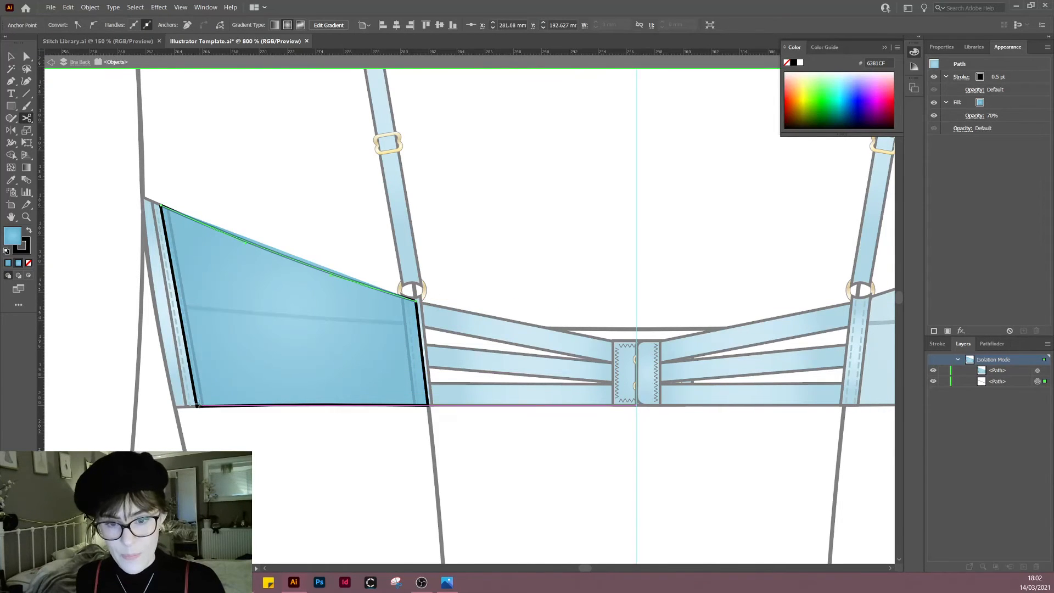
left_click(197, 404)
left_click(417, 399)
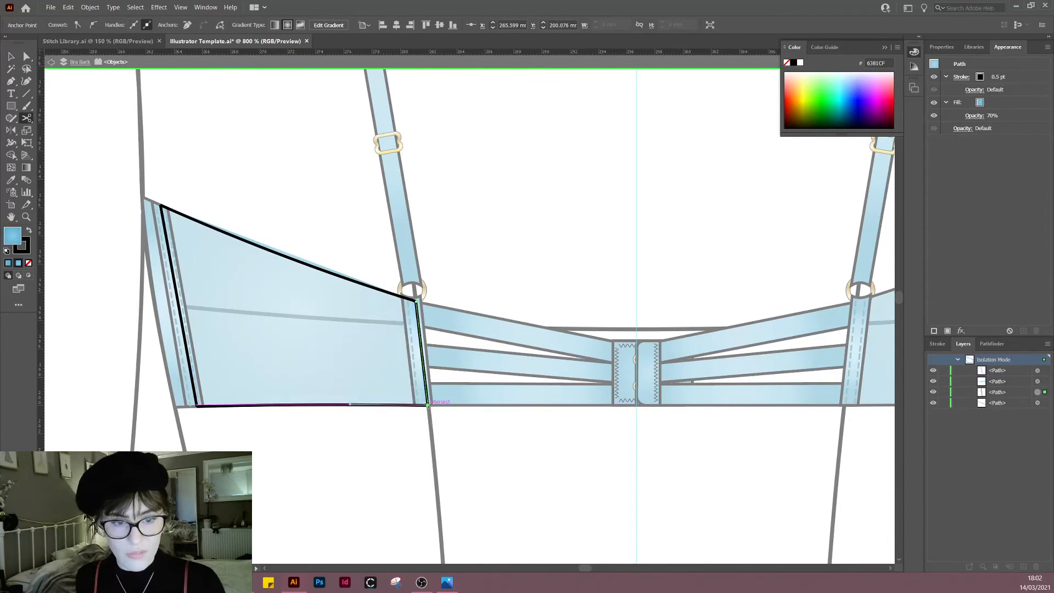
Step: Delete the two side edges of the cut wing panel outline, leaving only its upper and lower edges
key("v")
left_click(451, 362)
left_click_drag(167, 355, 148, 351)
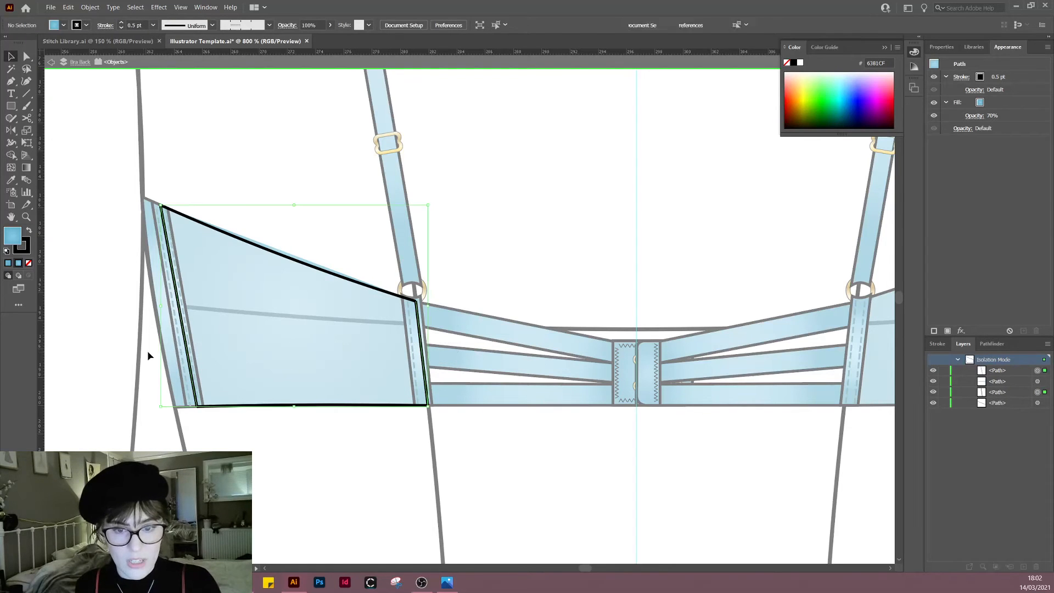
key("Delete")
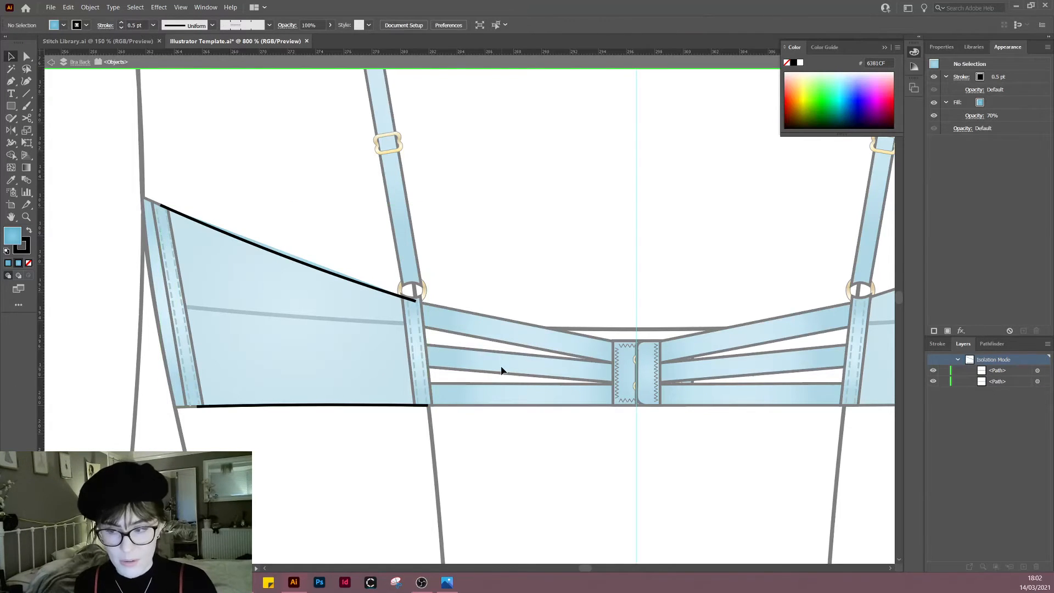
left_click_drag(247, 178, 477, 505)
left_click(376, 212)
scroll(363, 208, "up", 1)
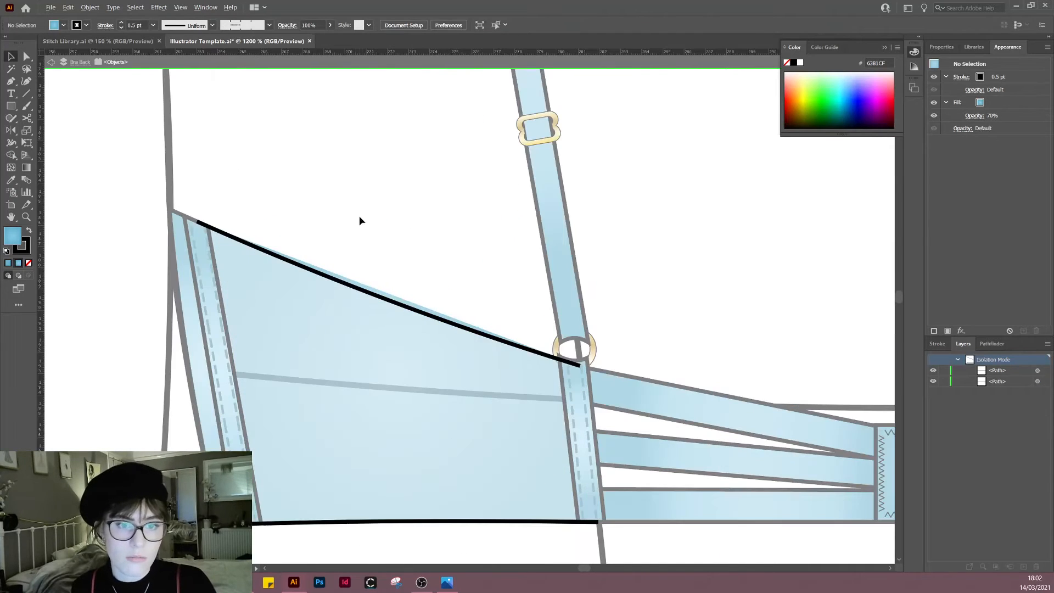
Step: Duplicate the upper edge slightly below itself and join both lines' ends into a closed band along the wing's top
left_click_drag(363, 298, 370, 328)
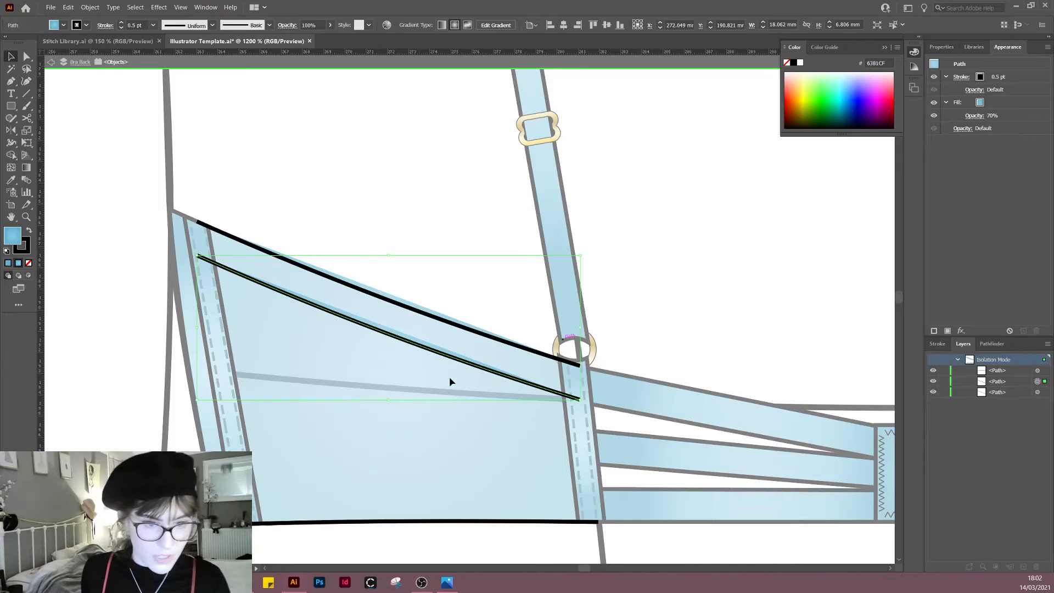
left_click_drag(450, 358, 447, 354)
left_click(447, 319, "shift")
right_click(441, 280)
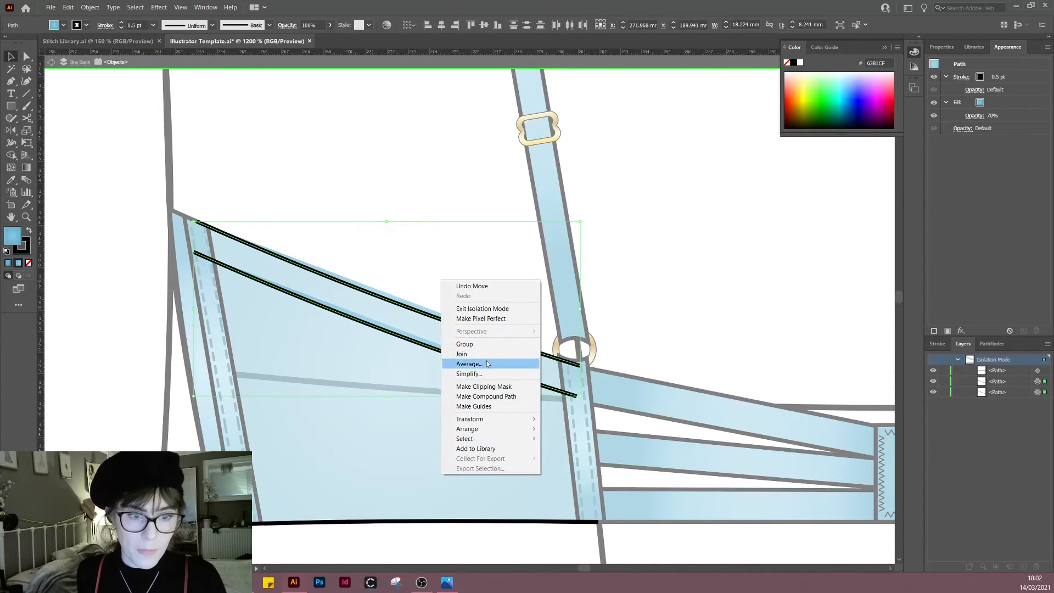
left_click(473, 354)
right_click(449, 232)
left_click(471, 330)
left_click(457, 300)
Step: Duplicate the lower edge just above itself, join both lines into a closed band and leave isolation mode
scroll(397, 395, "down", 3)
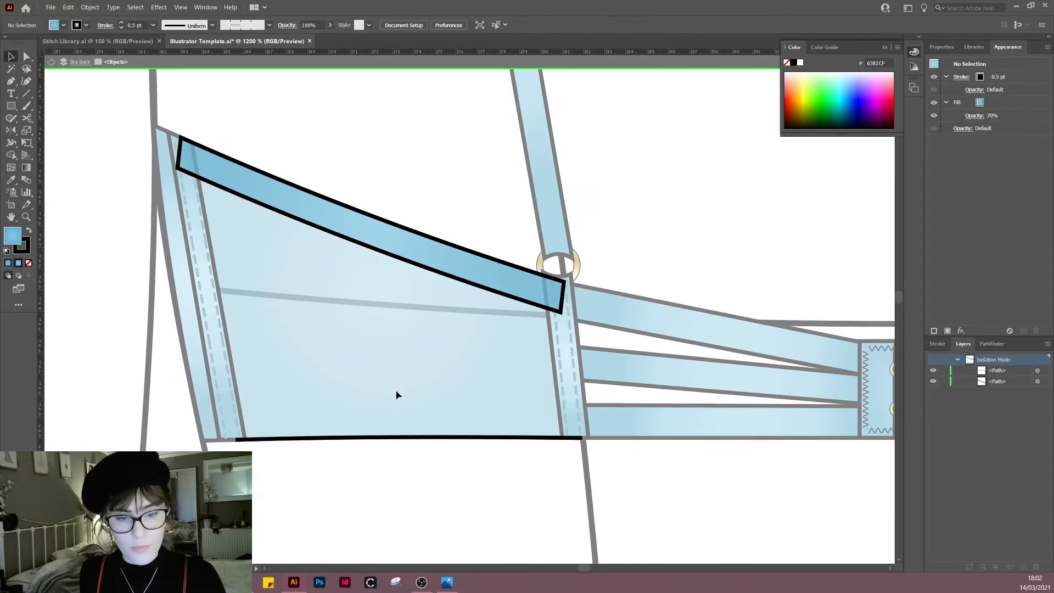
left_click_drag(386, 436, 377, 415)
left_click(389, 439, "shift")
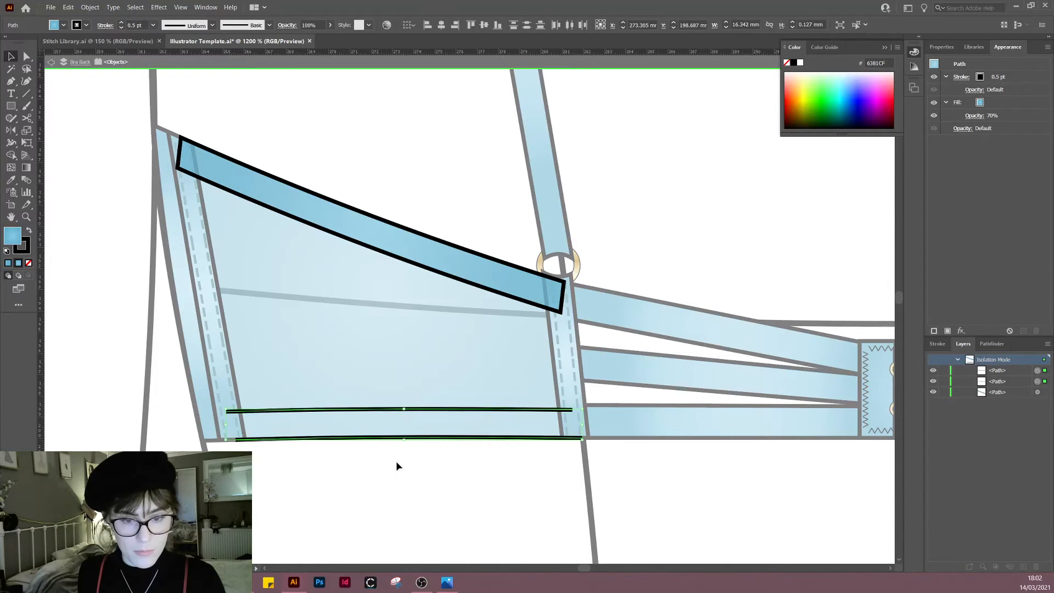
right_click(405, 258)
left_click(425, 332)
right_click(406, 328)
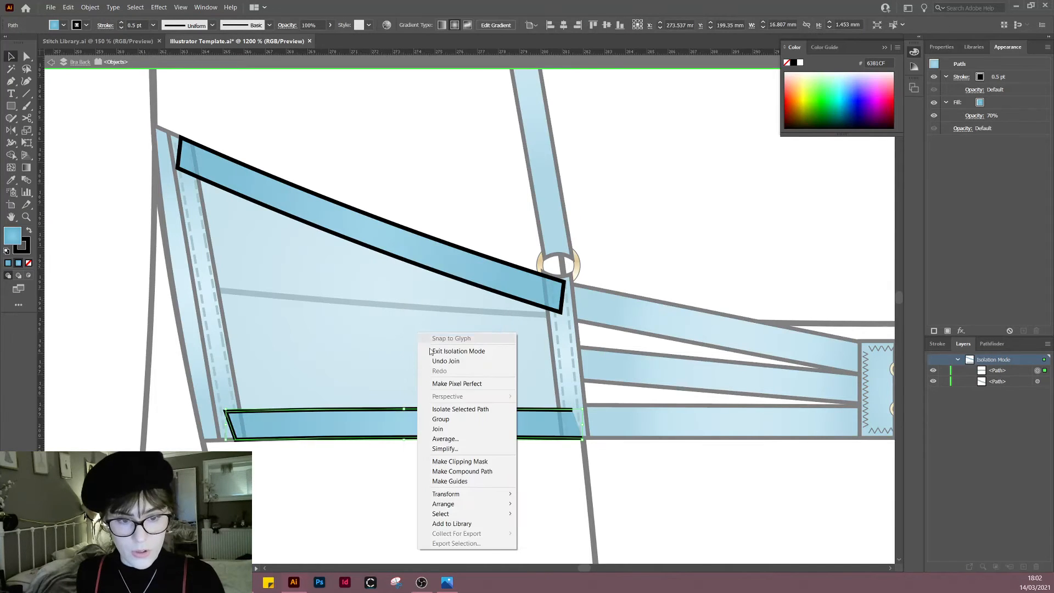
left_click(440, 427)
left_click(473, 531)
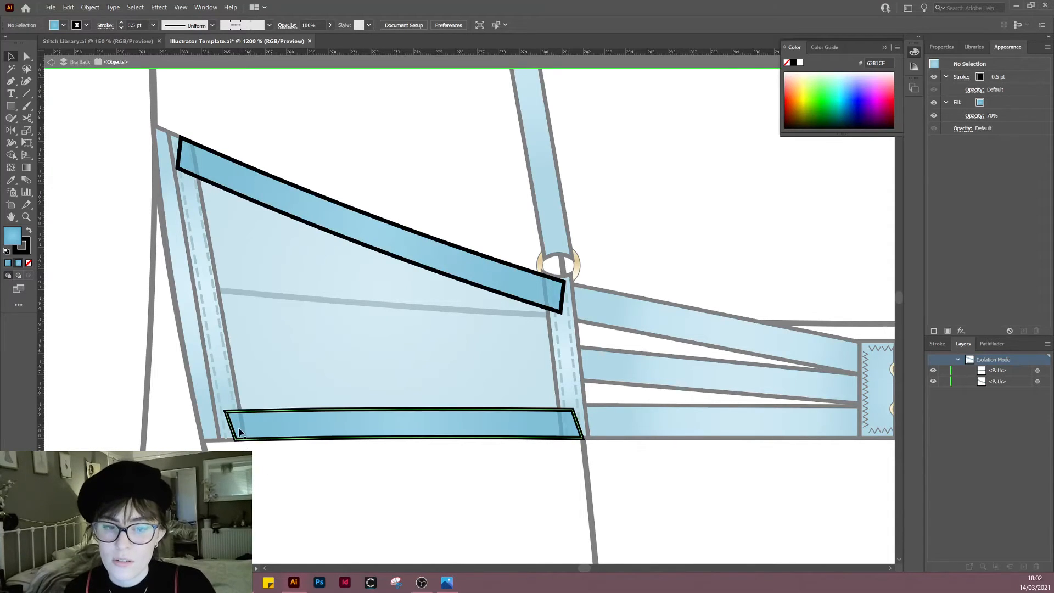
scroll(361, 499, "down", 1, "alt")
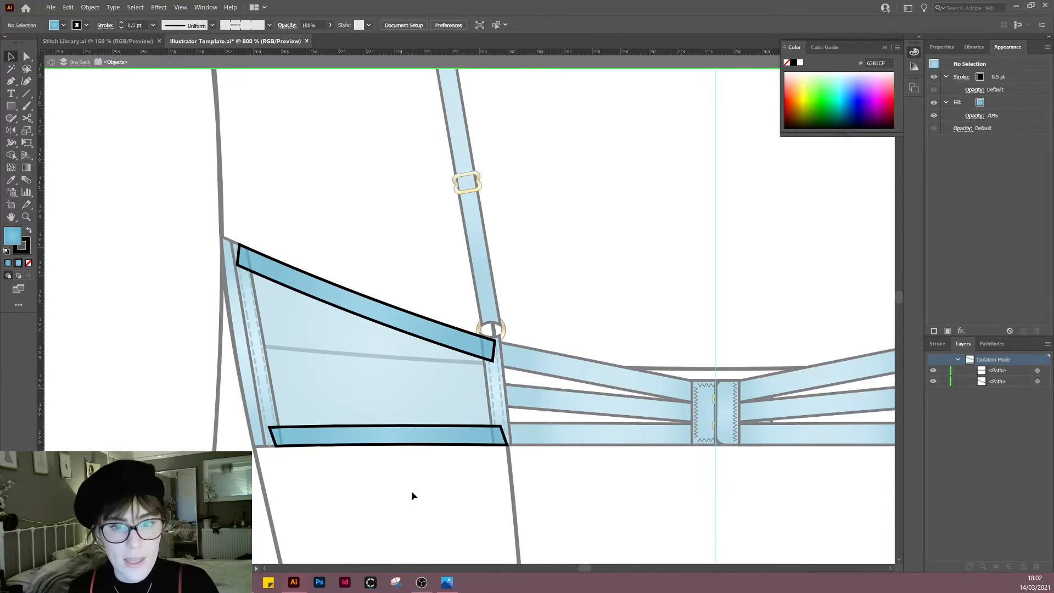
double_click(410, 490)
Step: Move the two new band paths behind the left wing panel in the Bra Back layer's stacking order
left_click(395, 325)
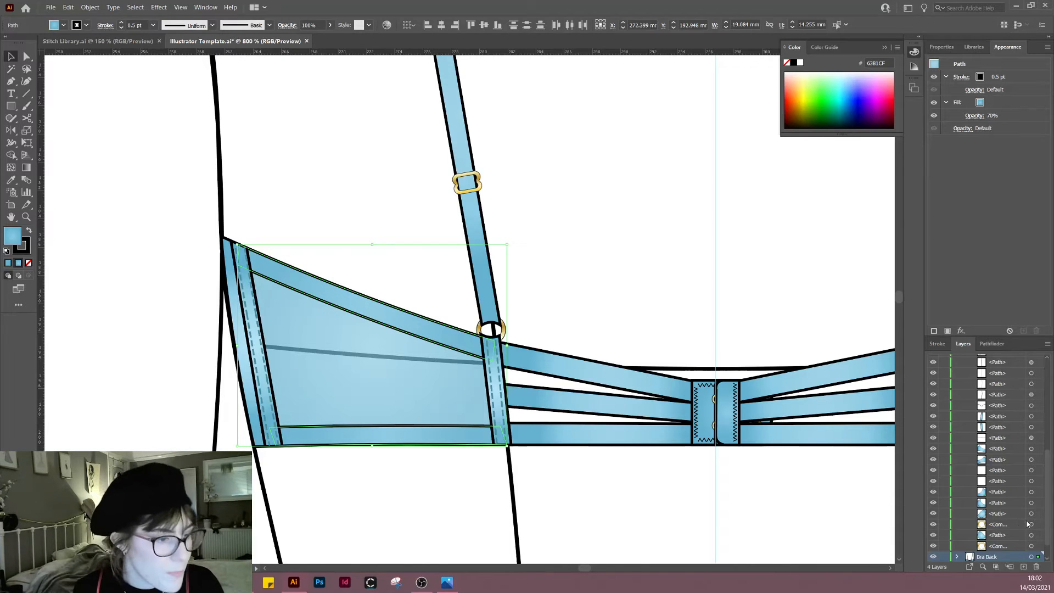
scroll(1016, 530, "down", 1)
left_click(959, 535)
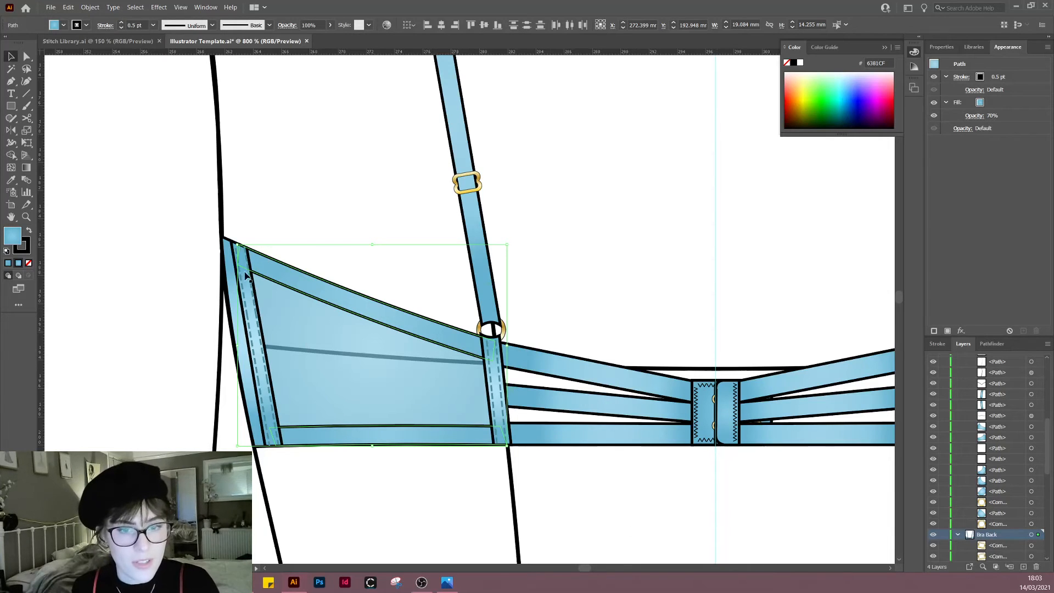
scroll(997, 471, "down", 5)
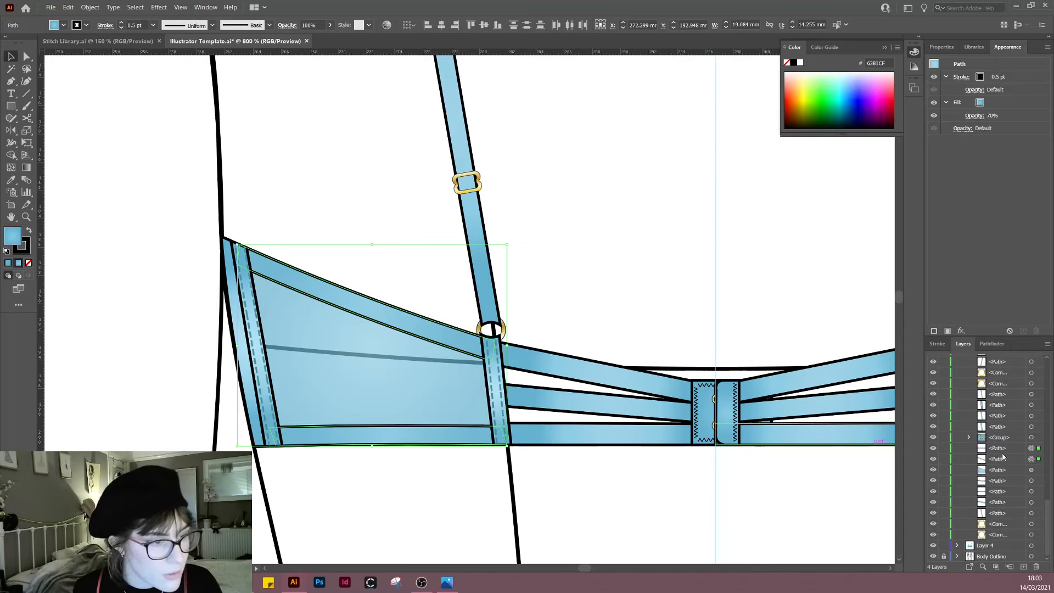
left_click(1003, 450)
left_click(1005, 460, "shift")
left_click_drag(997, 463, 998, 496)
left_click(571, 509)
Step: Reflect a copy of the left wing's upper and lower bands across the vertical centre guide onto the right wing
left_click_drag(628, 504, 400, 441)
scroll(399, 441, "down", 1)
scroll(425, 450, "down", 1)
left_click_drag(561, 495, 657, 472)
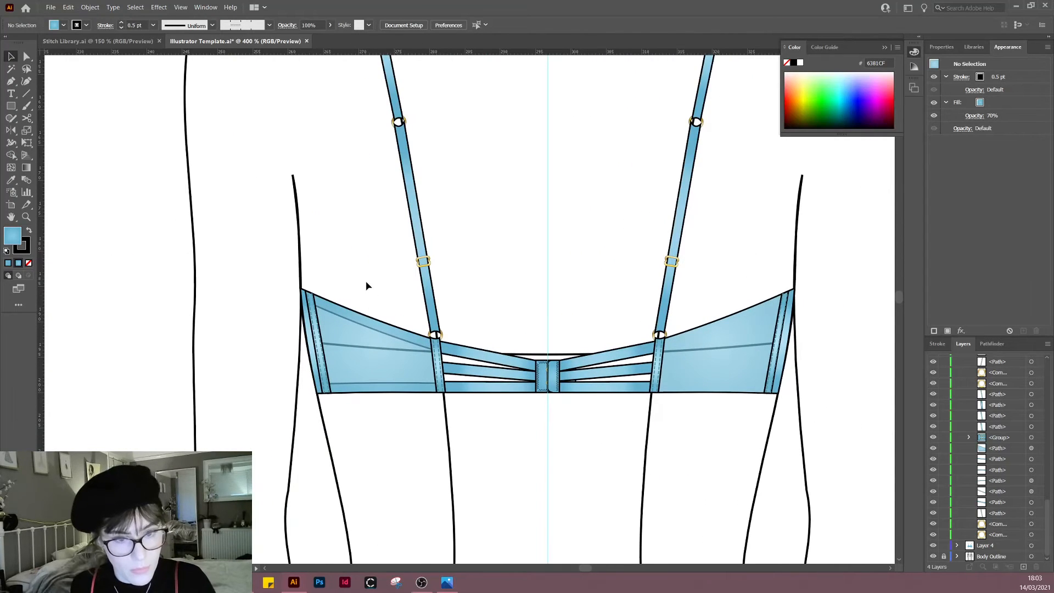
left_click_drag(387, 427, 388, 427)
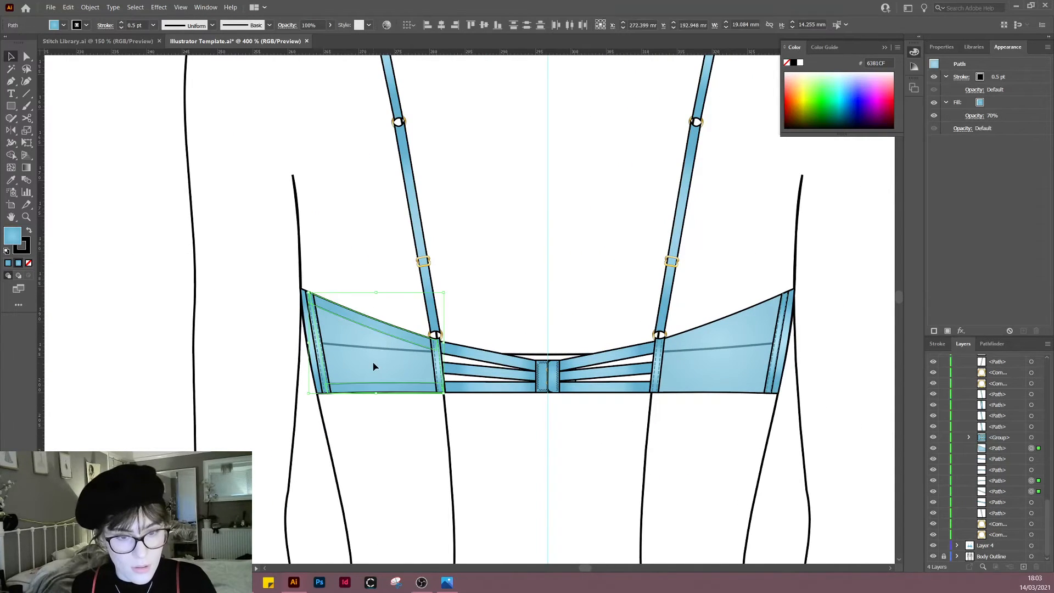
key("o")
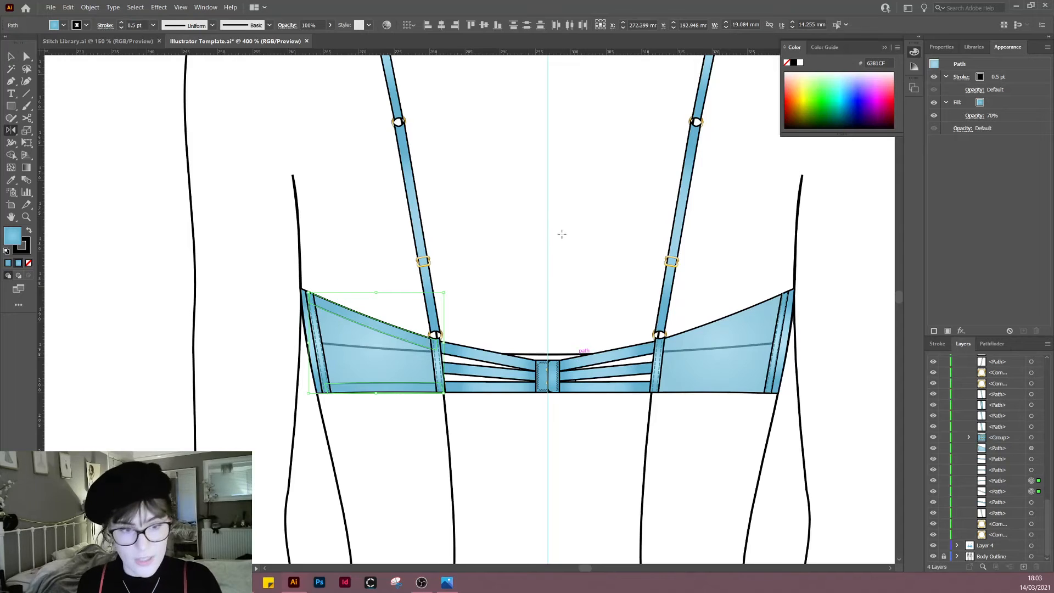
left_click(548, 237, "alt")
left_click(473, 357)
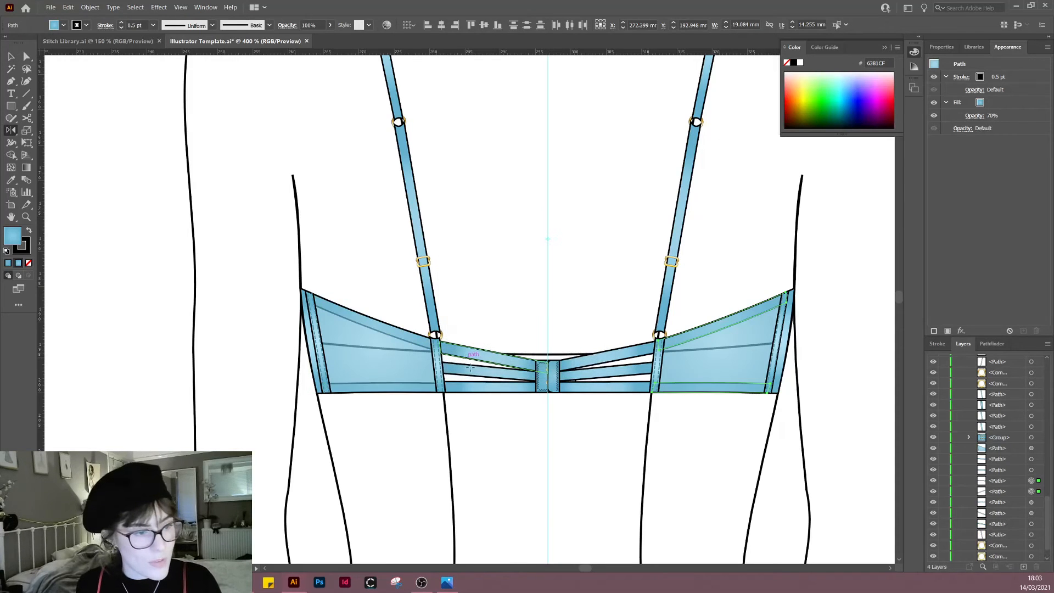
key("v")
left_click(621, 421)
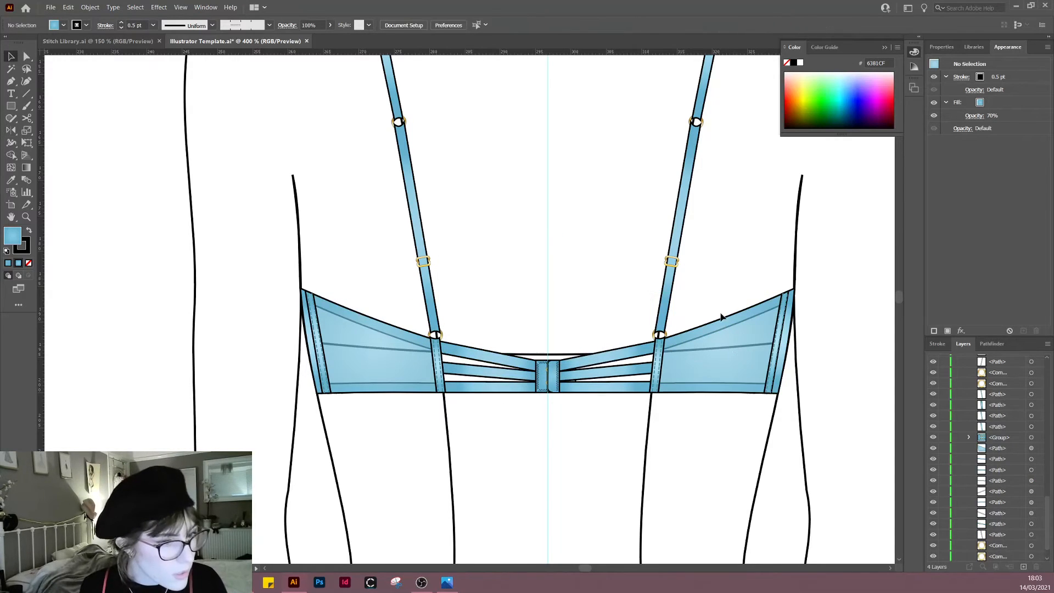
left_click(733, 342)
left_click(700, 481)
Step: Copy the upper edges of the left side panel and back wing, paste them and join them into one path
left_click_drag(714, 471, 685, 438)
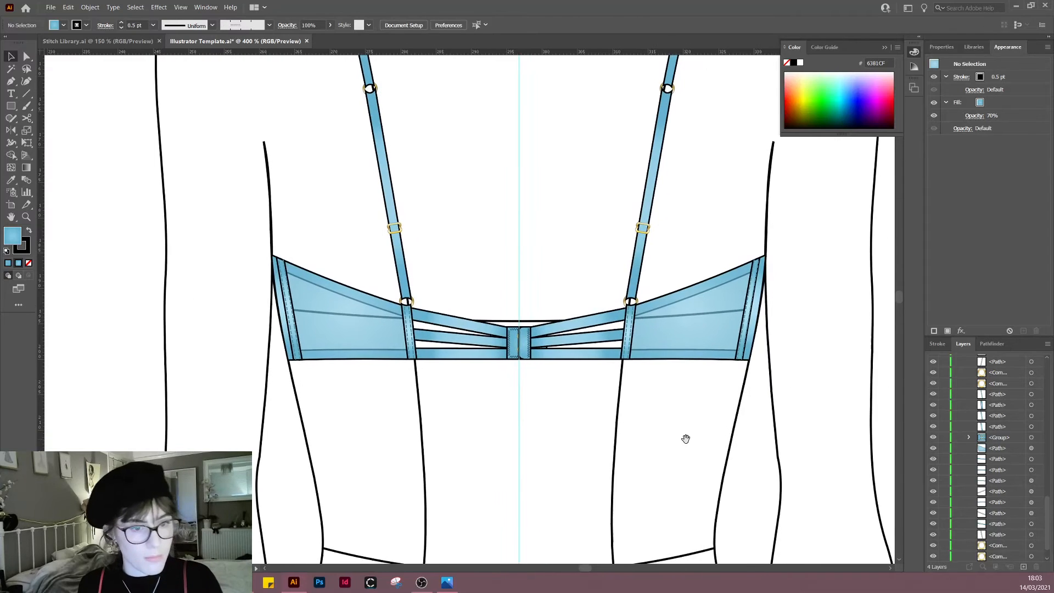
scroll(685, 437, "down", 1)
left_click_drag(479, 435, 555, 433)
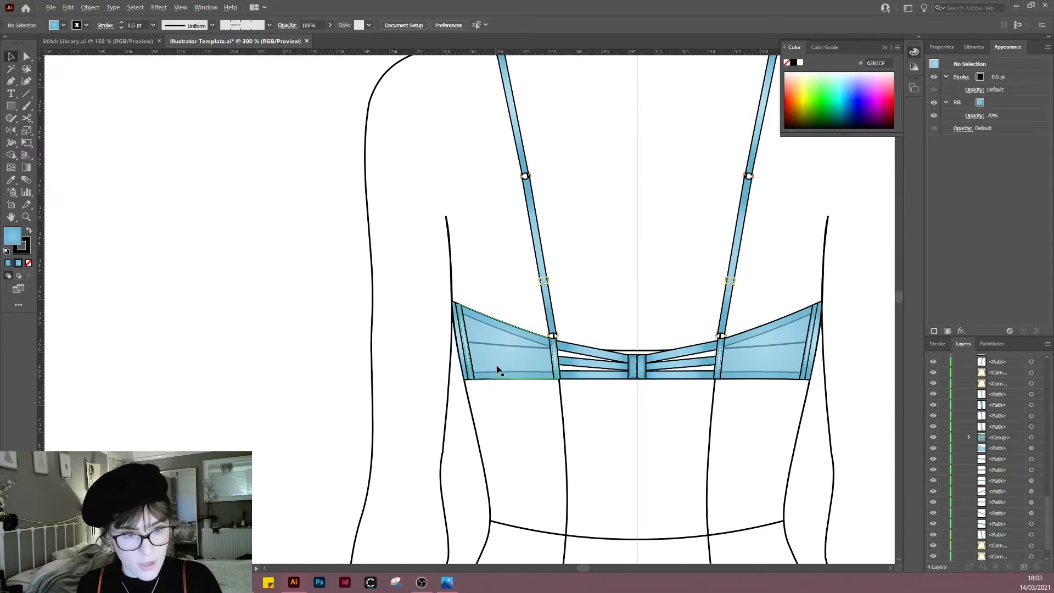
scroll(504, 382, "up", 2)
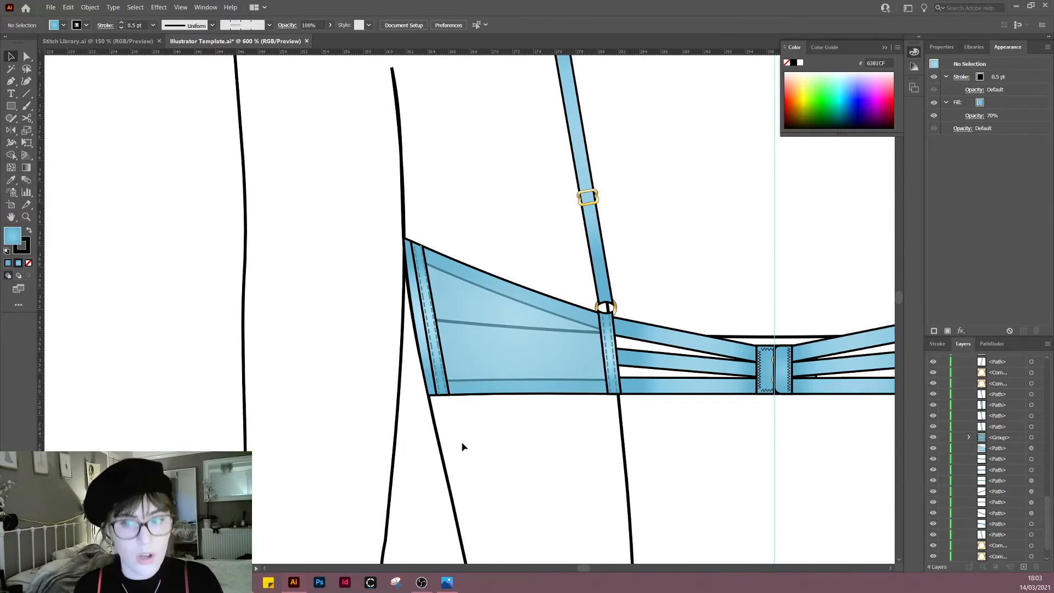
key("a")
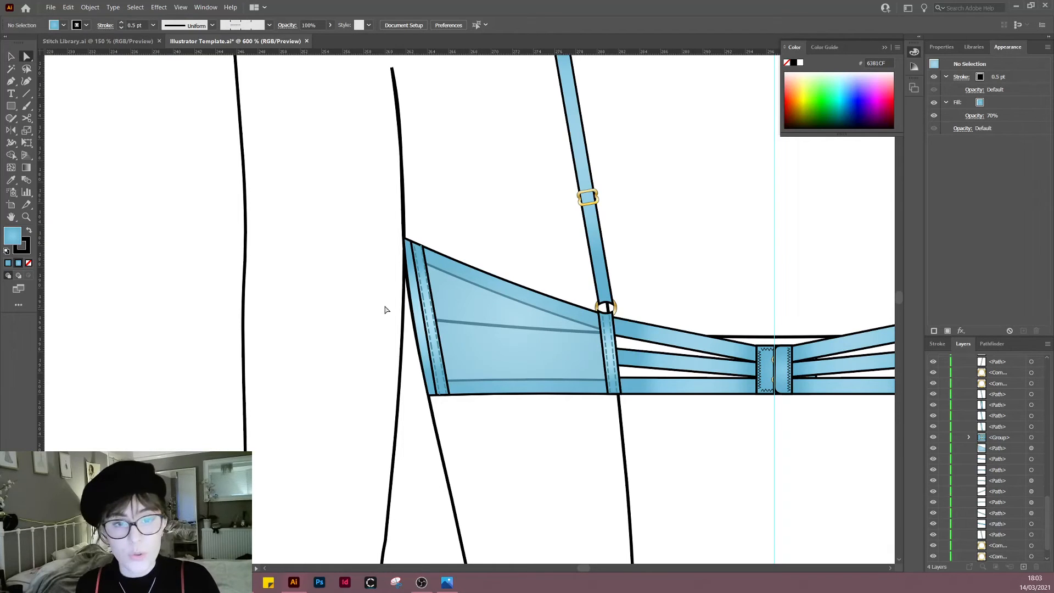
left_click(409, 245)
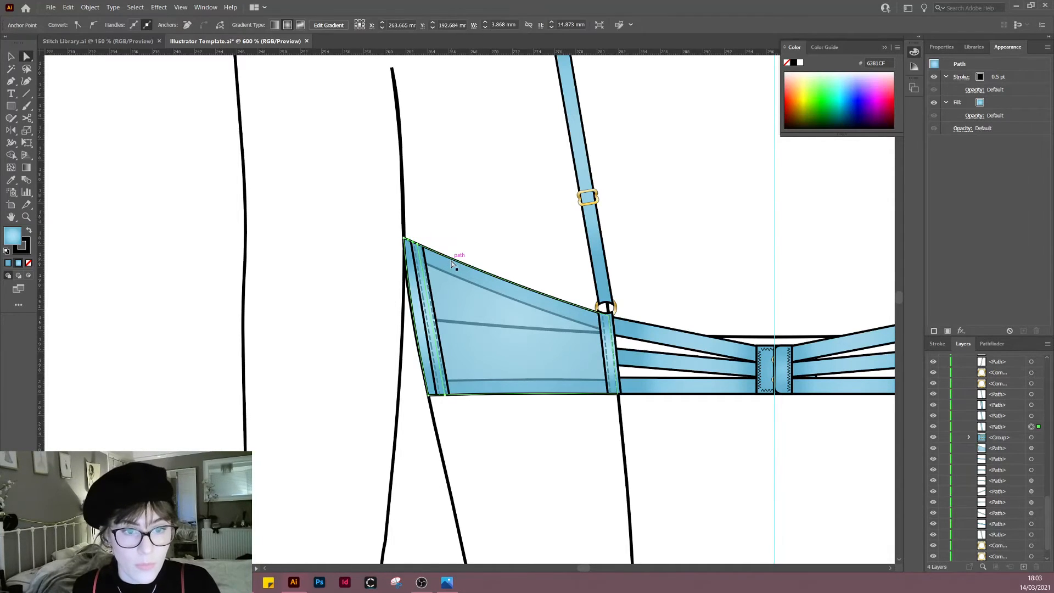
left_click(509, 315, "shift")
key("ctrl+c")
key("ctrl+v")
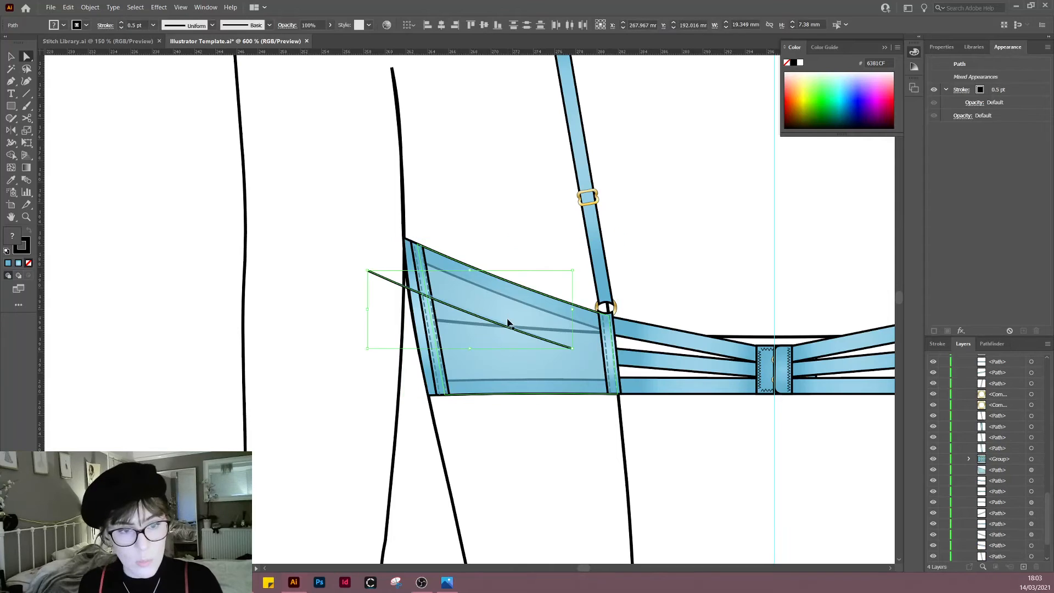
key("v")
right_click(444, 224)
left_click(480, 291)
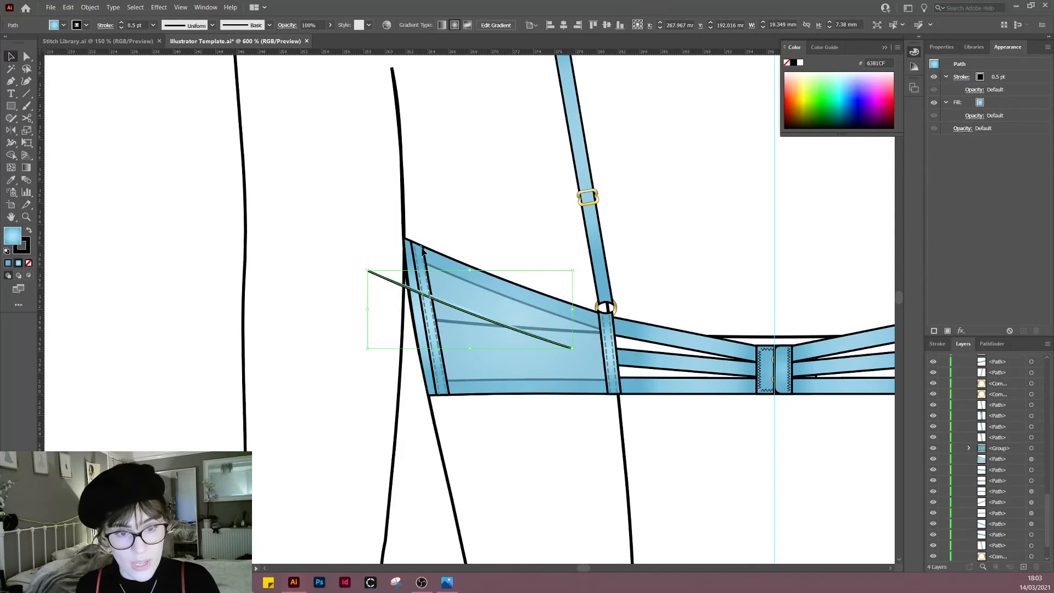
Step: Remove the joined path's fill and position it within the left wing's upper band
left_click(29, 263)
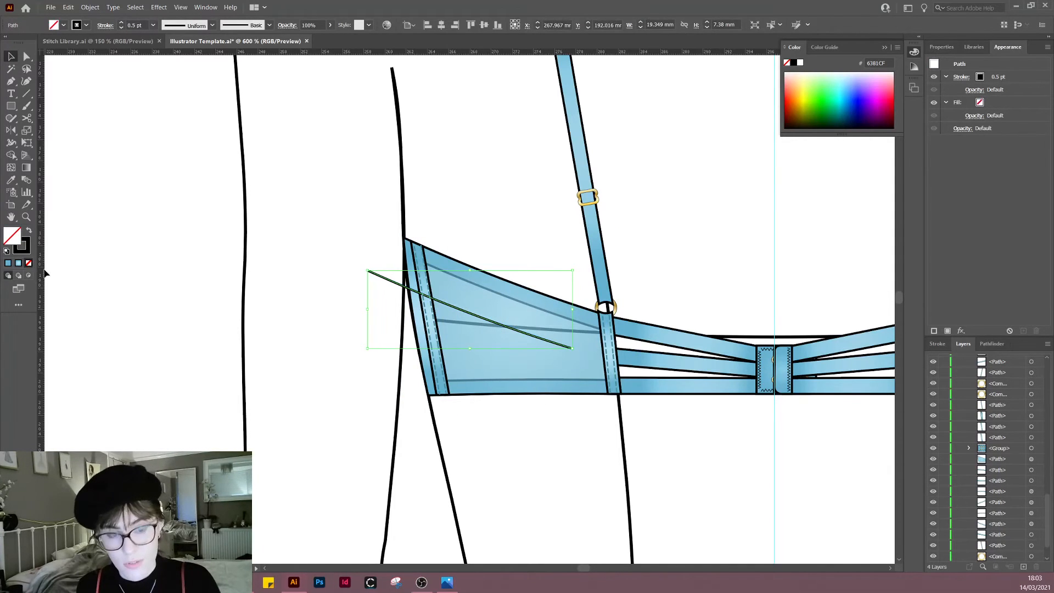
left_click(243, 338)
left_click_drag(461, 311, 497, 289)
Step: Apply the front hem's teal zigzag stitch to the wing's upper line with the Eyedropper tool
scroll(394, 399, "down", 3)
left_click_drag(335, 365, 691, 340)
key("i")
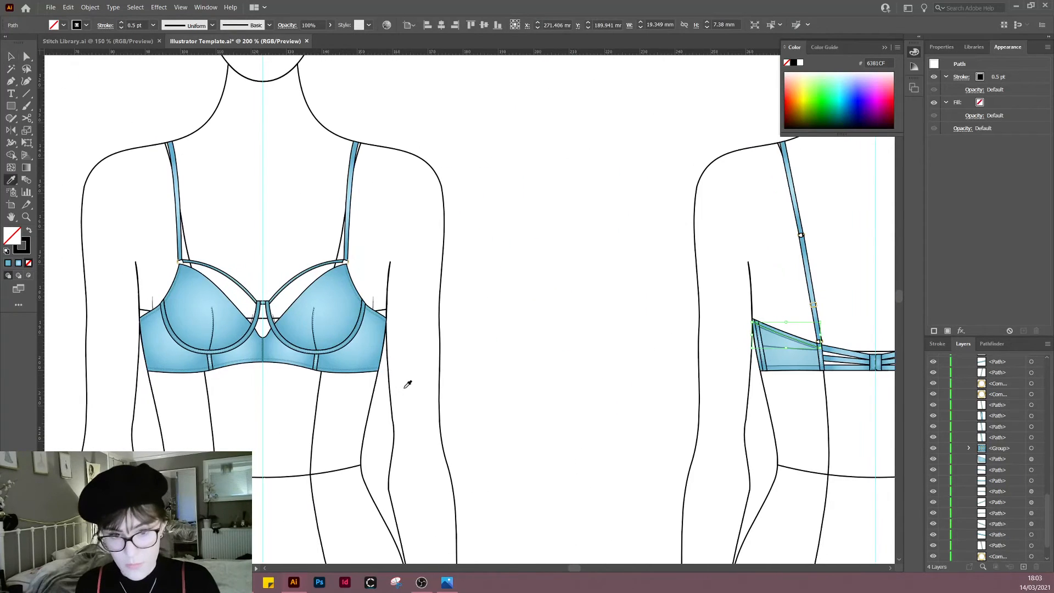
scroll(309, 363, "up", 2)
left_click(326, 369)
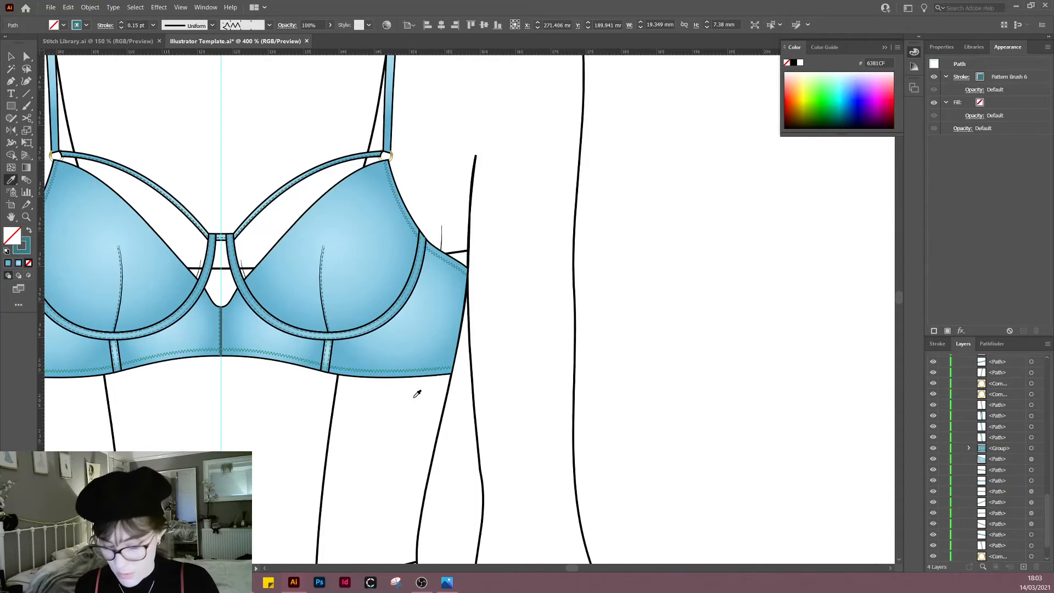
left_click_drag(805, 335, 395, 320)
left_click_drag(731, 325, 382, 318)
scroll(434, 291, "up", 3)
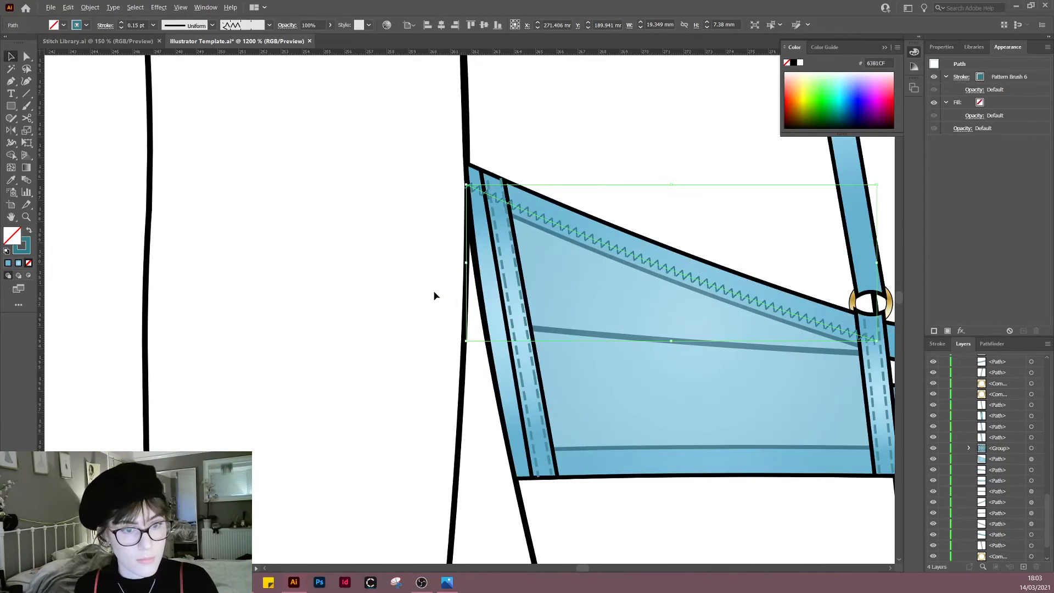
left_click_drag(278, 299, 115, 289)
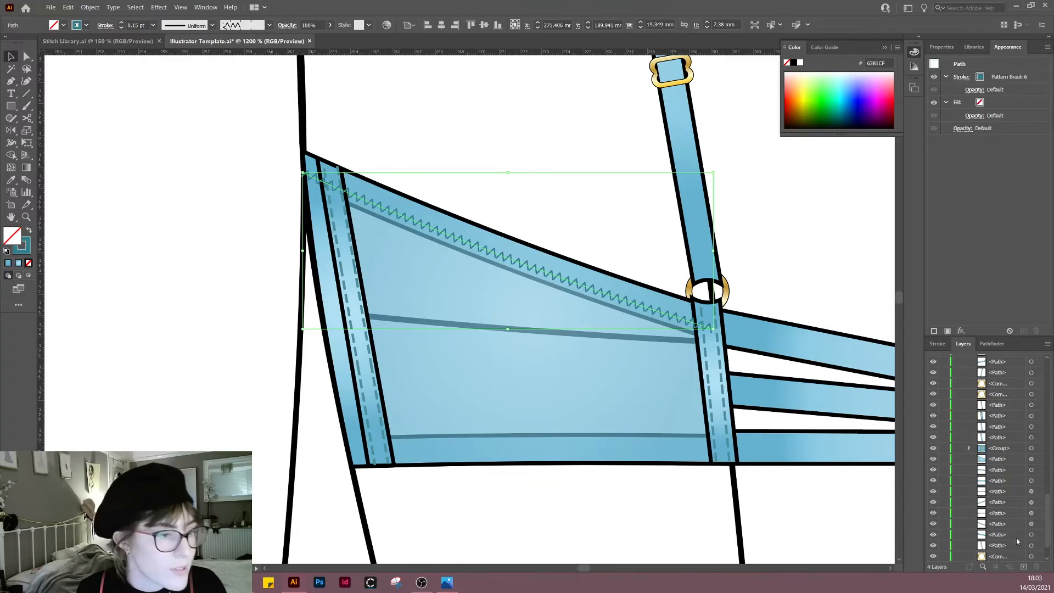
Step: Move the zigzag stitch path down the Bra Back stacking order so it sits behind the wing's vertical stitched channels
scroll(1021, 521, "up", 5)
scroll(1015, 445, "down", 5)
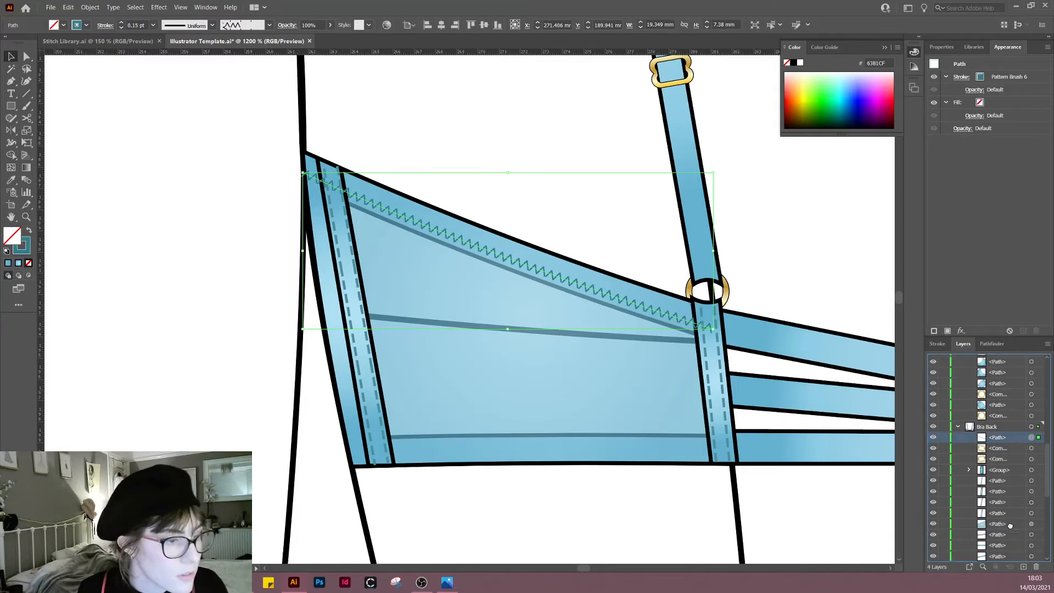
scroll(1017, 515, "down", 1)
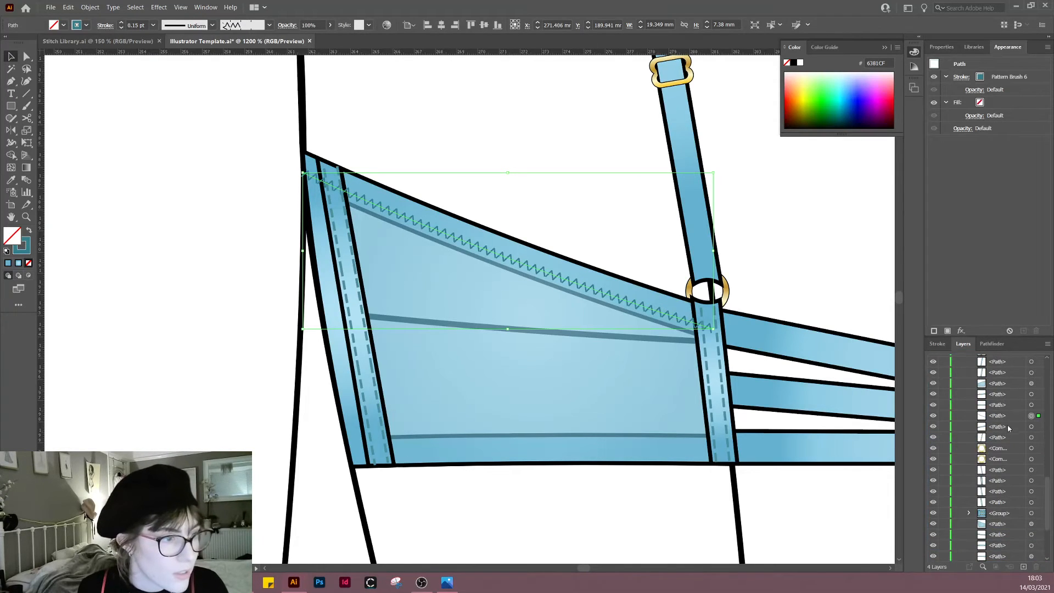
left_click_drag(1002, 417, 1002, 520)
left_click(680, 498)
scroll(690, 501, "right", 3)
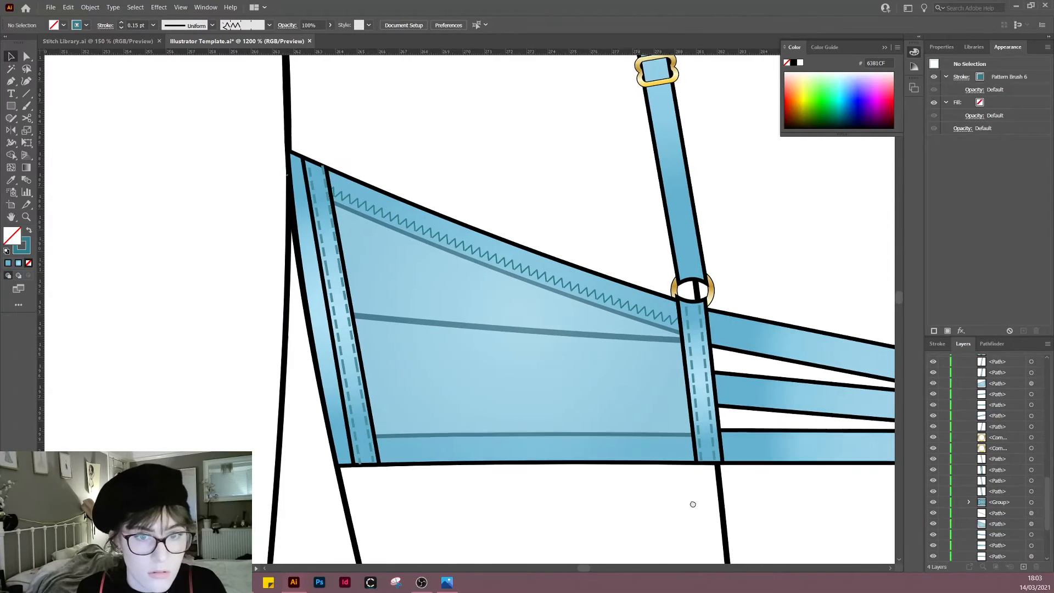
left_click(306, 195)
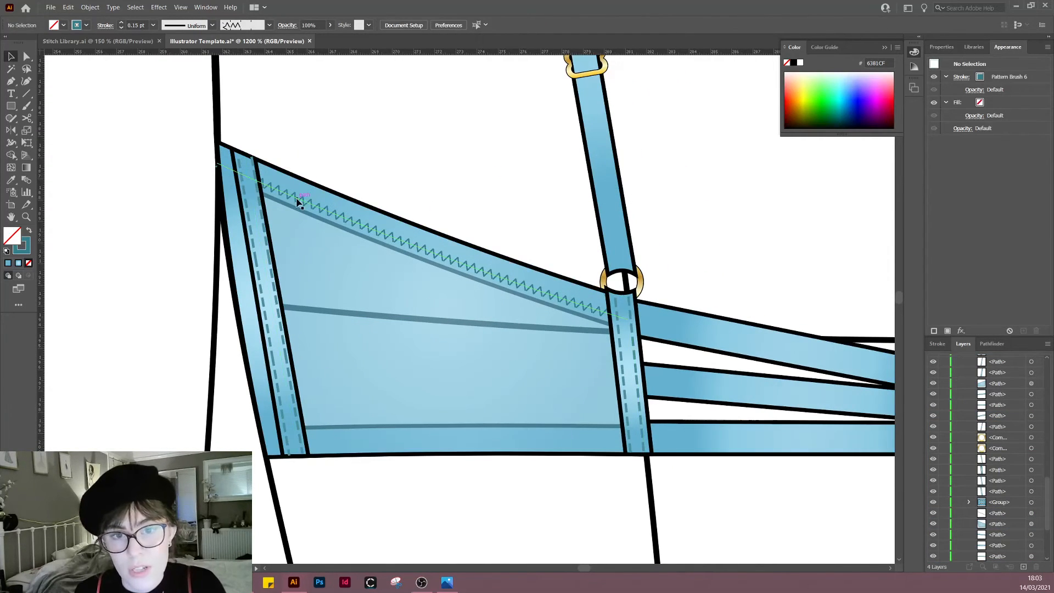
mouse_move(1001, 515)
left_mouse_down()
mouse_move(1005, 480)
mouse_move(999, 496)
left_mouse_up()
left_click(557, 520)
scroll(608, 502, "down", 1)
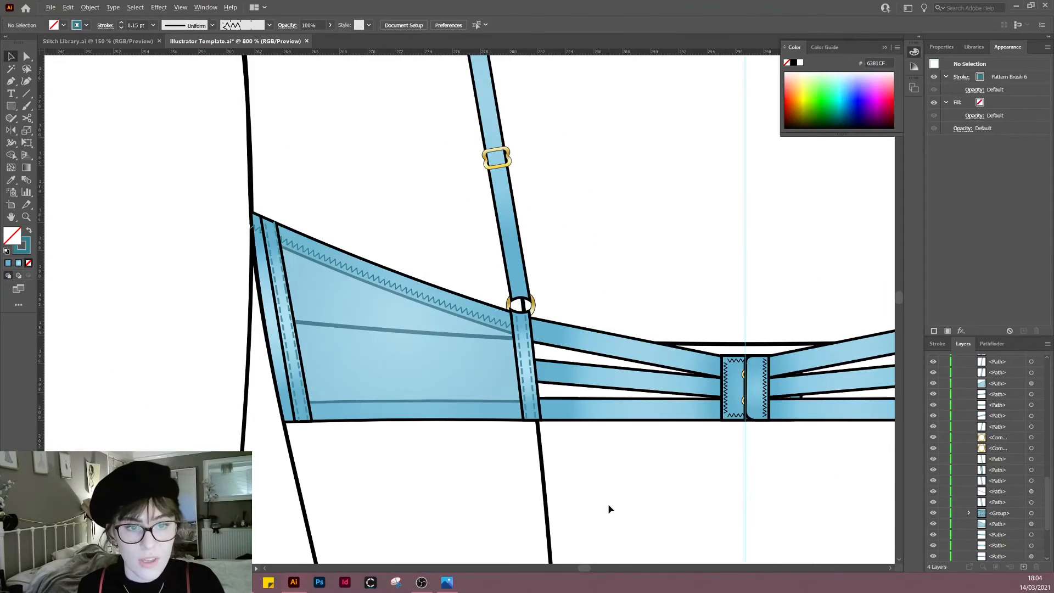
Step: Nudge the upper zigzag stitch path into its final position within the left wing's upper band
left_click(399, 291)
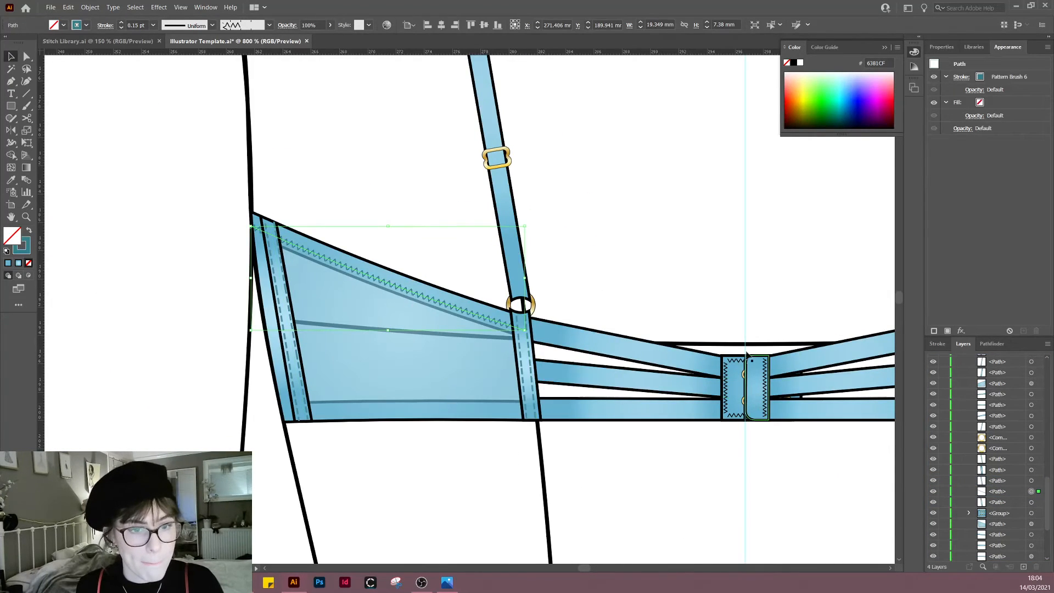
scroll(351, 287, "up", 2)
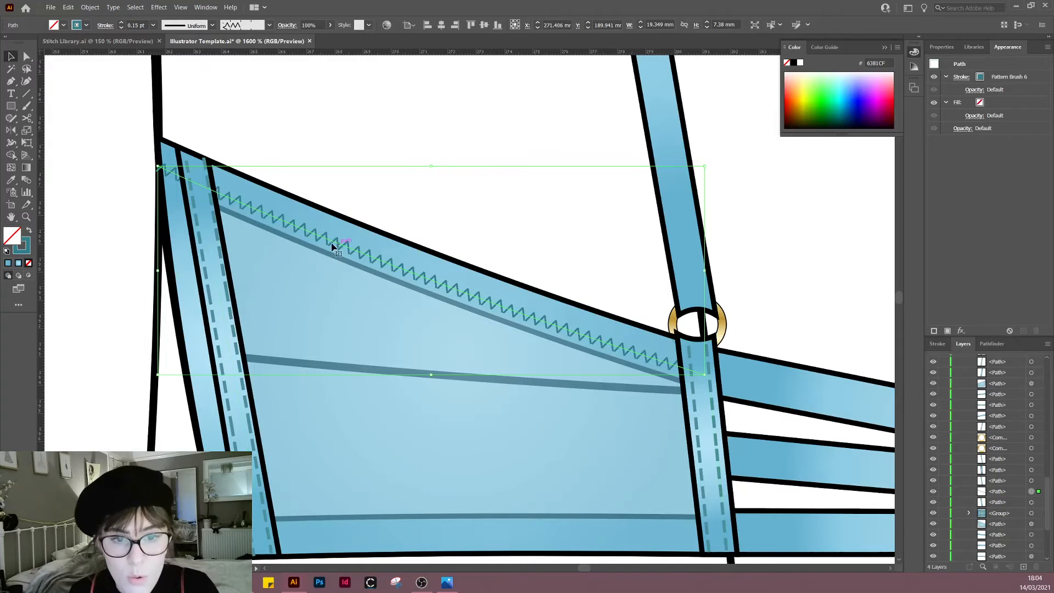
scroll(365, 267, "up", 1)
left_click_drag(385, 280, 385, 274)
left_click(502, 203)
scroll(528, 212, "down", 2)
left_click_drag(530, 212, 450, 206)
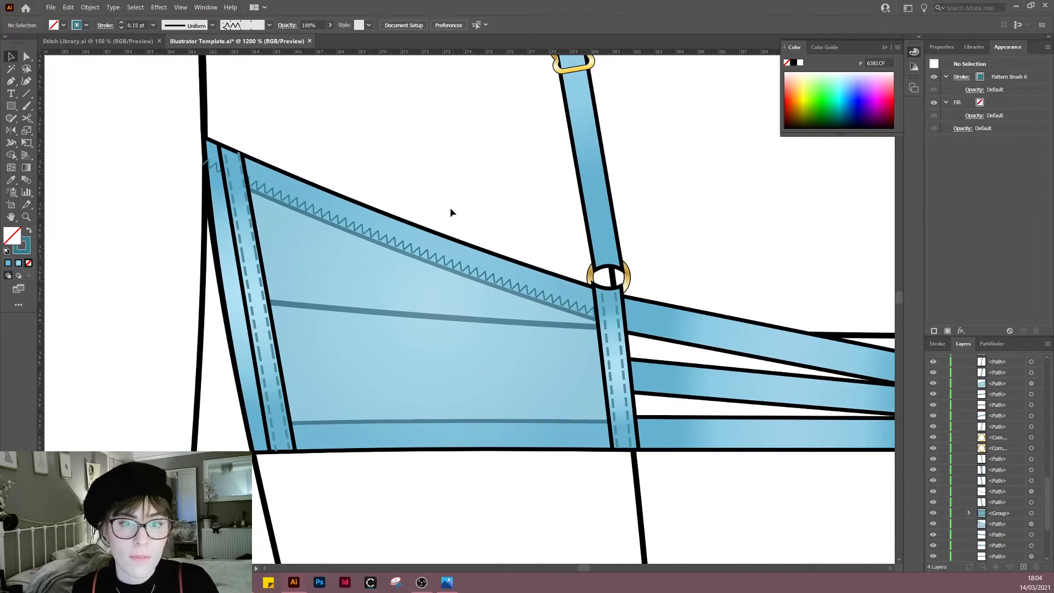
Step: Cut the upper zigzag stitch at the left wing's outer side edge with the Scissors tool and delete the overhanging end
left_click(375, 233)
left_click_drag(226, 196, 452, 246)
scroll(455, 236, "up", 2)
key("c")
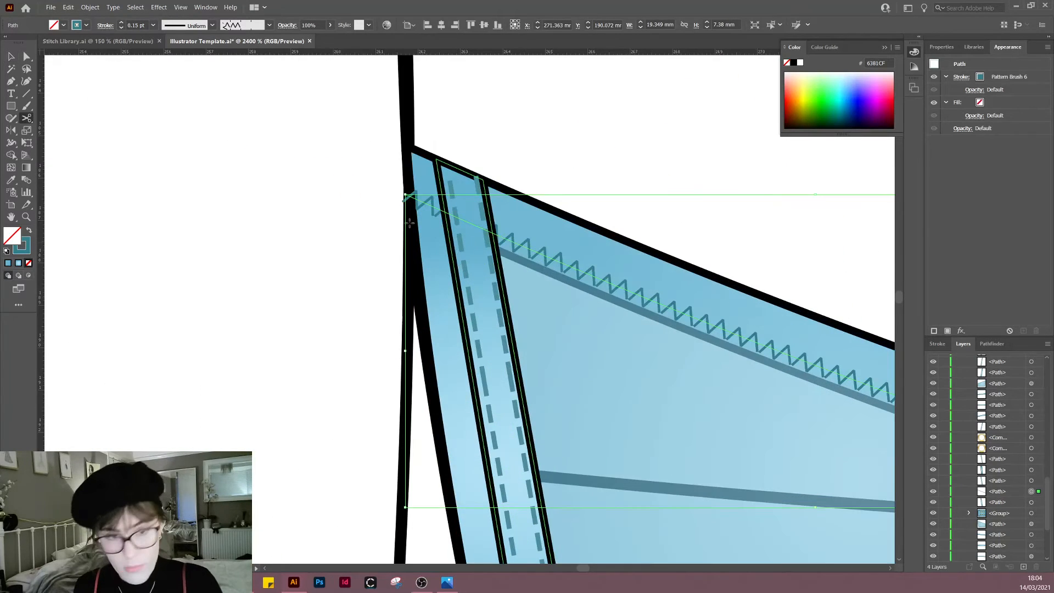
left_click(409, 200)
left_click(411, 197)
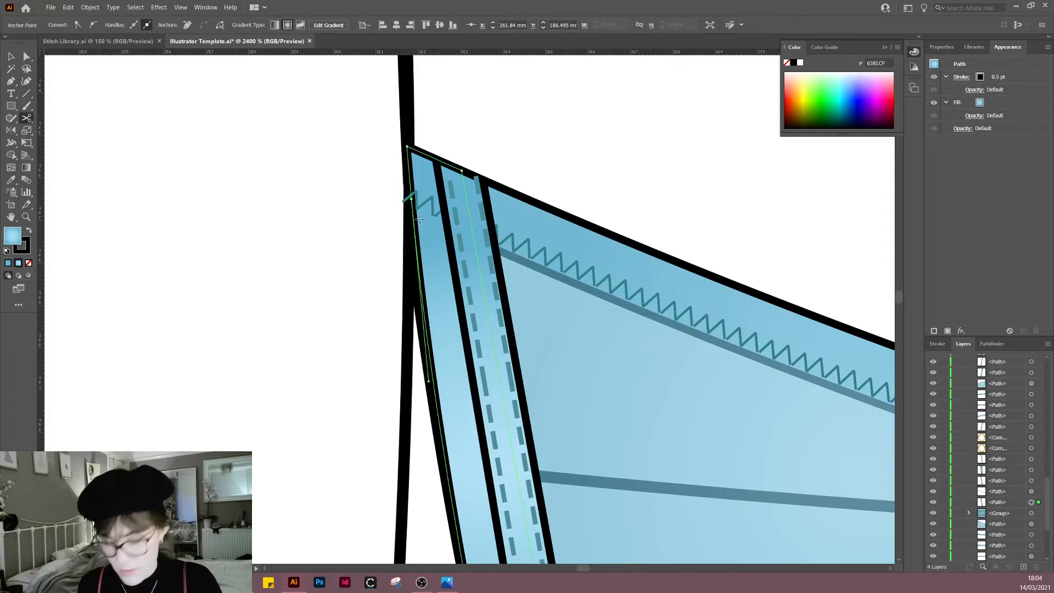
left_click(412, 199)
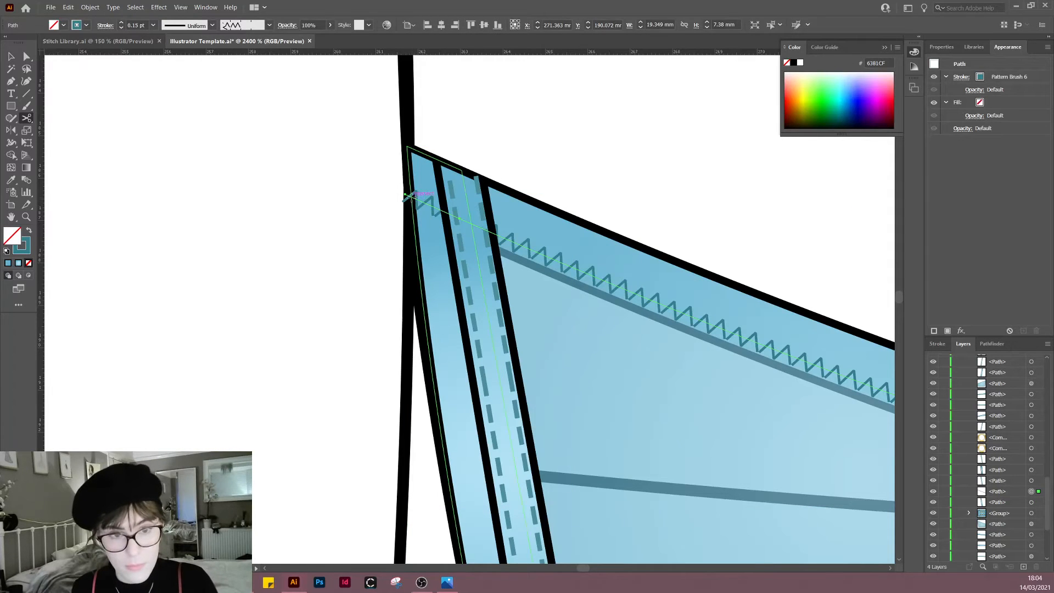
left_click(411, 197)
key("a")
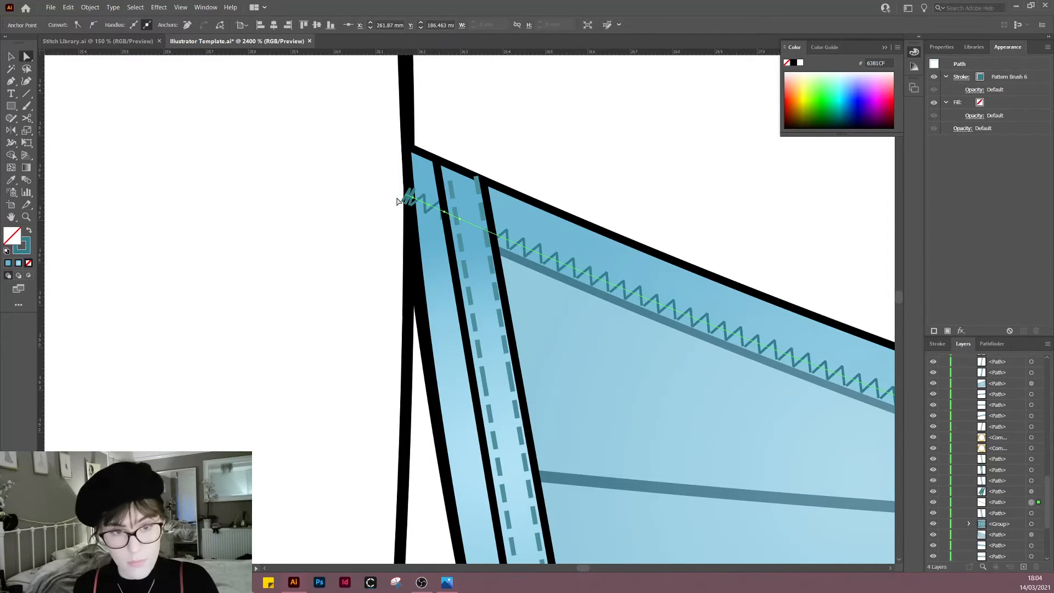
left_click(397, 200)
left_click(407, 196)
key("Delete")
key("Delete")
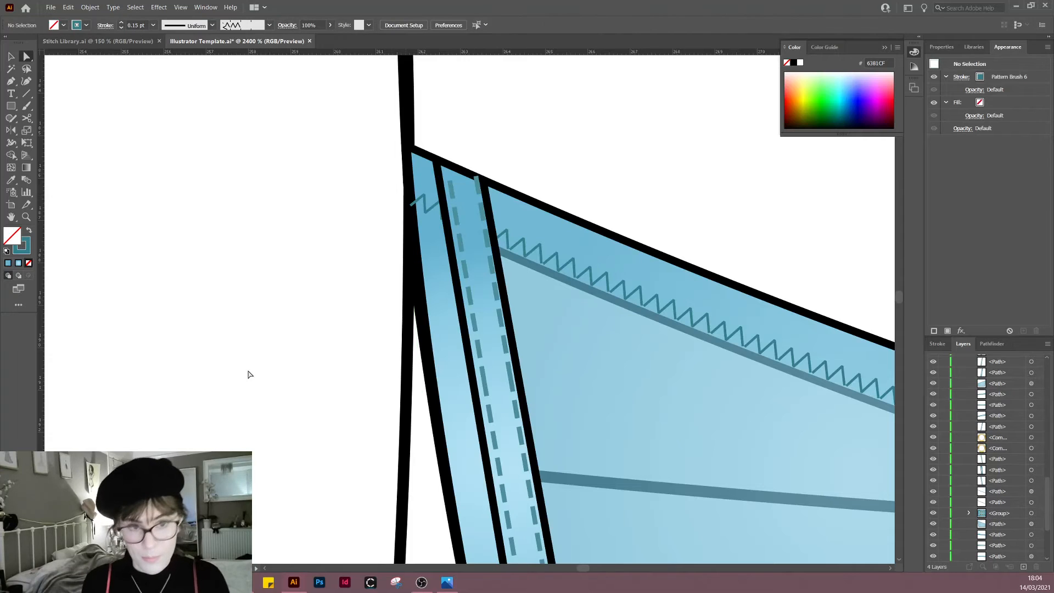
Step: Reflect a copy of the trimmed upper zigzag stitch across the centre back guide onto the right wing
left_click_drag(652, 353, 405, 306)
key("ctrl+minus")
key("ctrl+minus")
left_click_drag(546, 325, 452, 302)
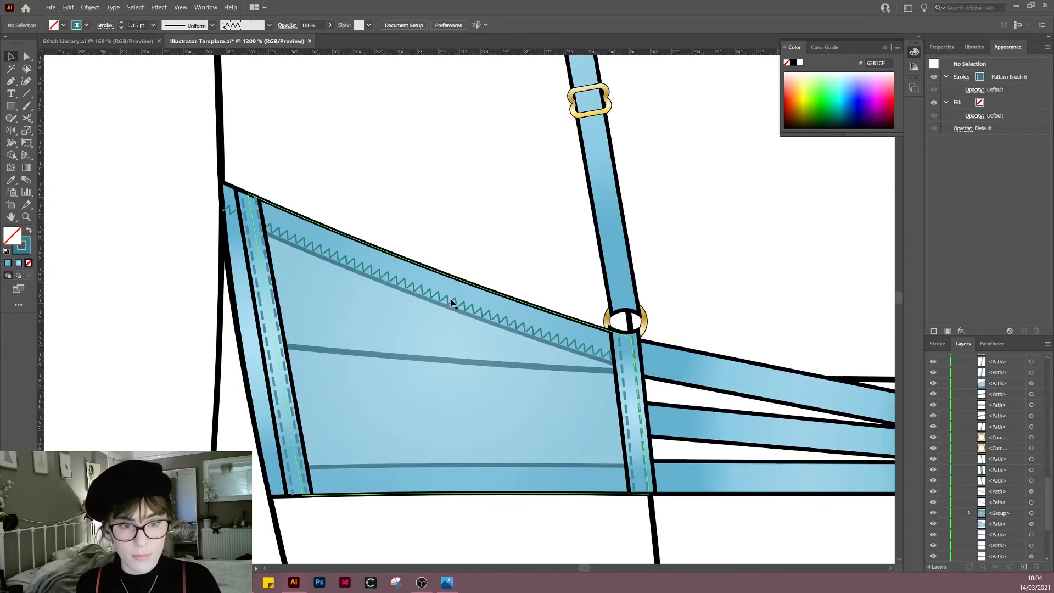
left_click(453, 303)
left_click(464, 306)
scroll(242, 224, "right", 5)
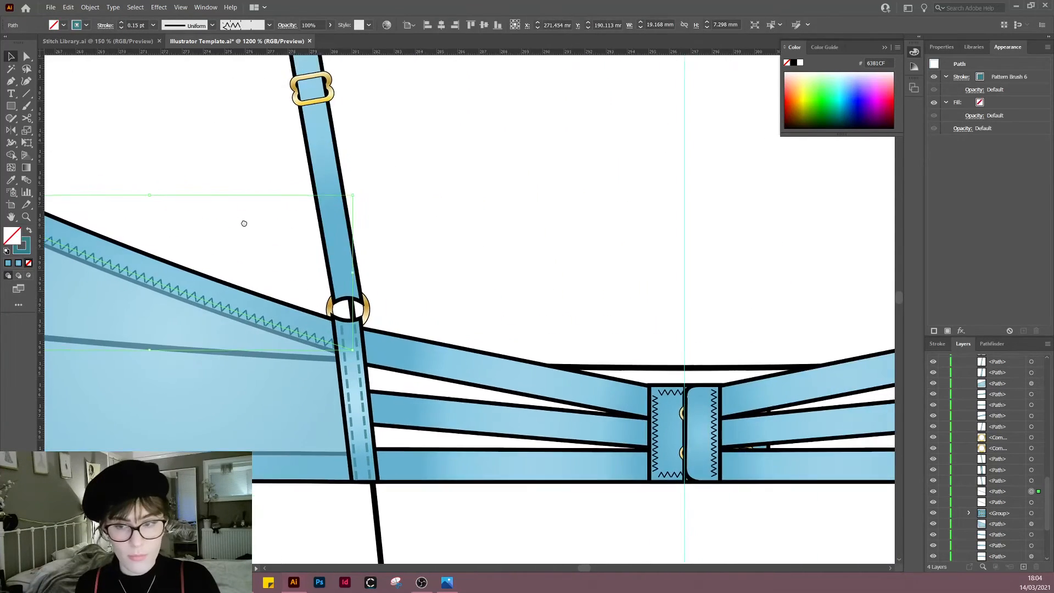
key("o")
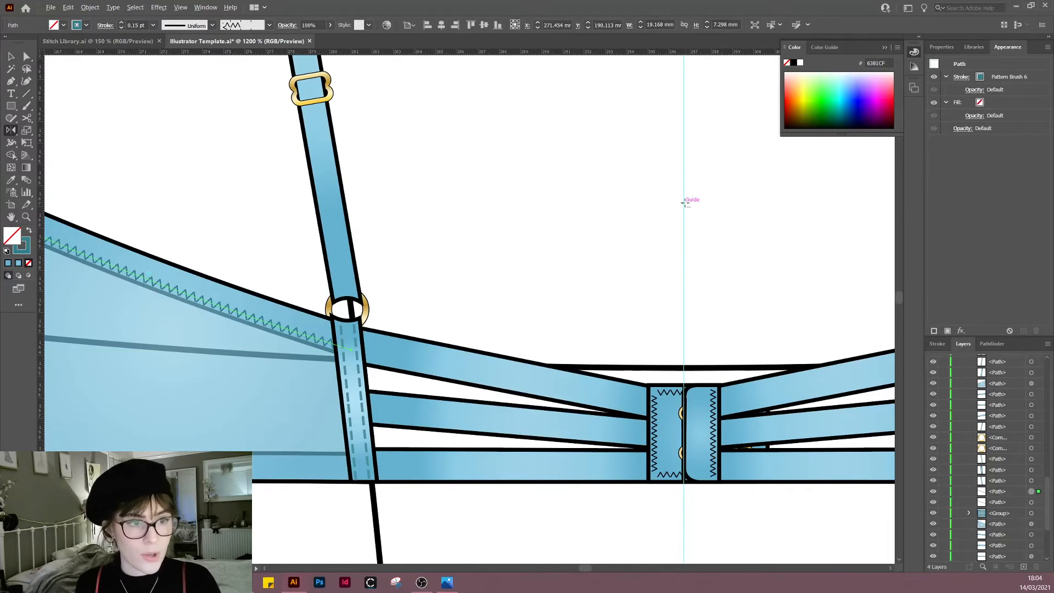
left_click(684, 202, "alt")
left_click(473, 356)
key("v")
left_click(694, 231)
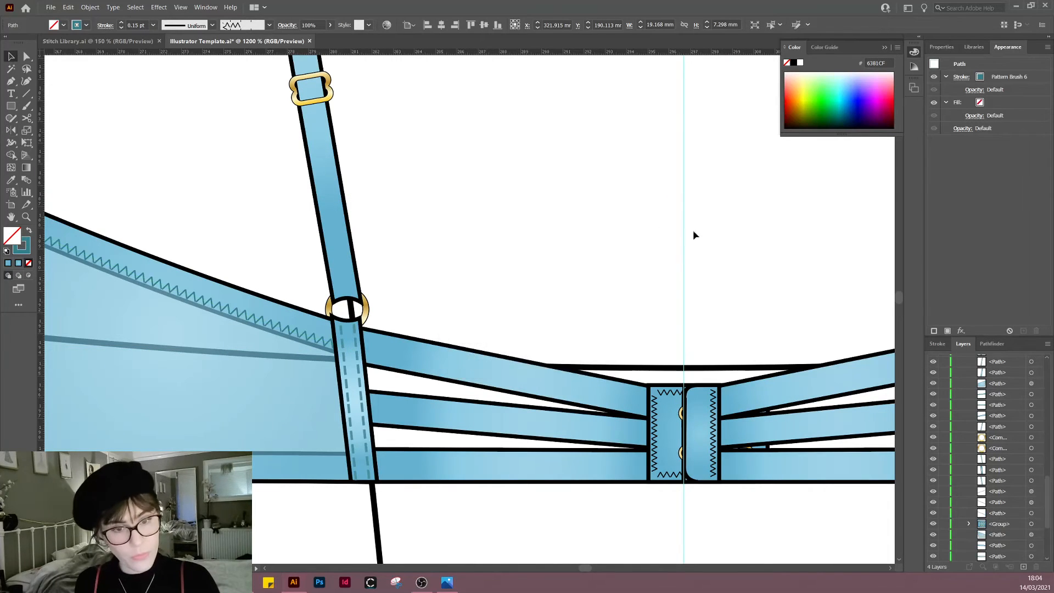
Step: Move the right wing's mirrored zigzag path within the Bra Back stacking order so it sits above the wing but behind the vertical stitched channels
left_click_drag(695, 234, 545, 230)
scroll(548, 245, "down", 4)
scroll(509, 331, "up", 3)
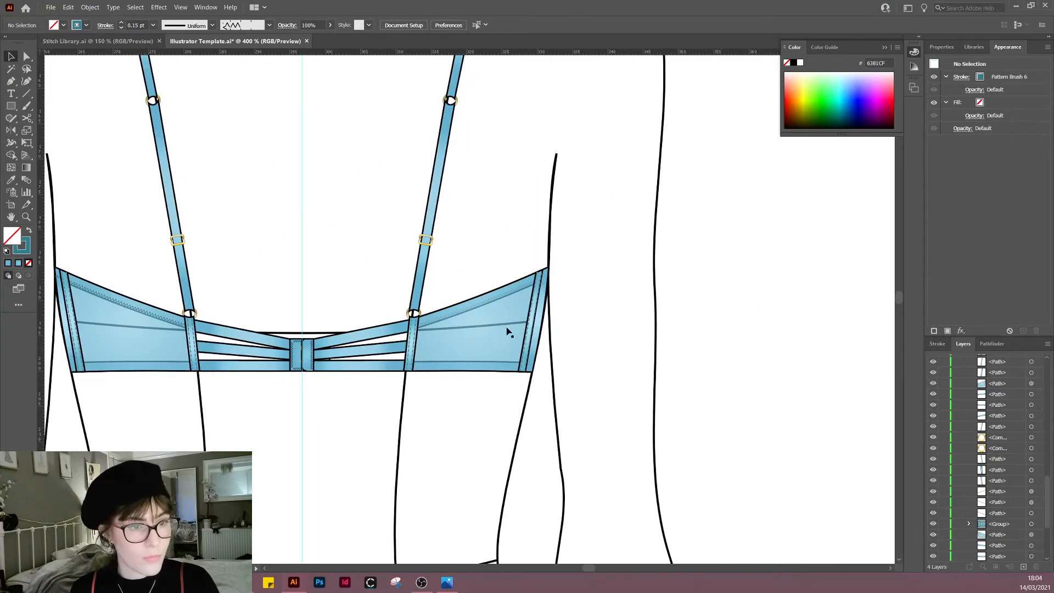
scroll(428, 310, "up", 2)
left_click_drag(427, 236, 457, 366)
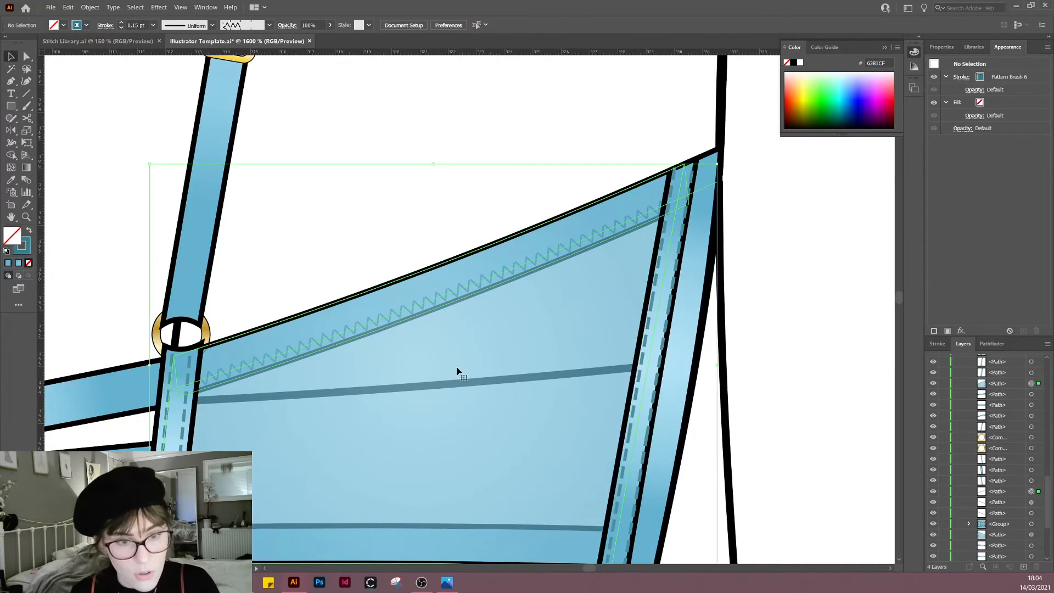
left_click_drag(457, 265, 457, 266)
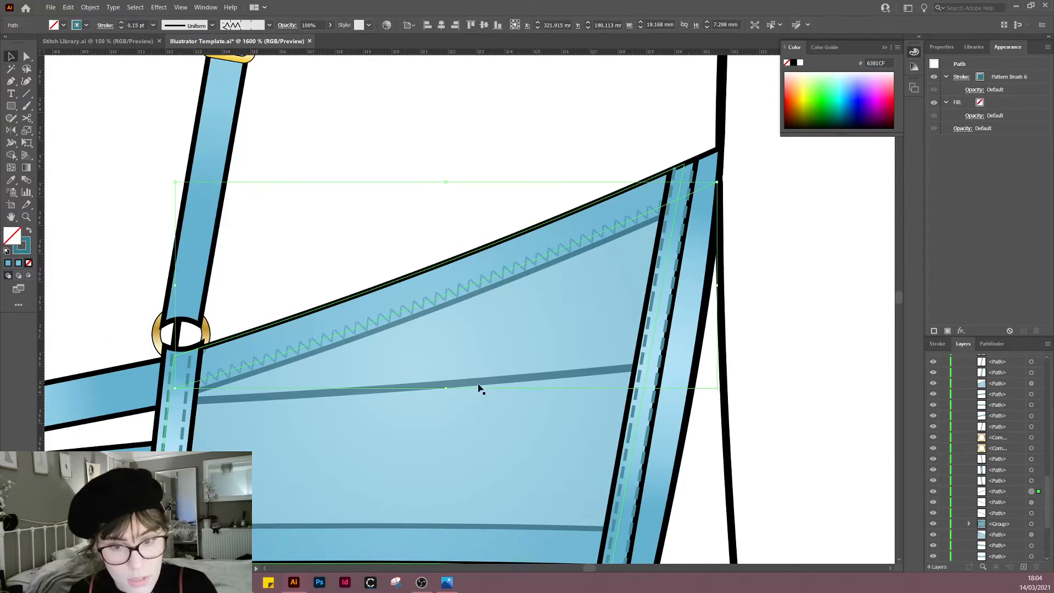
left_click(998, 492)
left_click(998, 470)
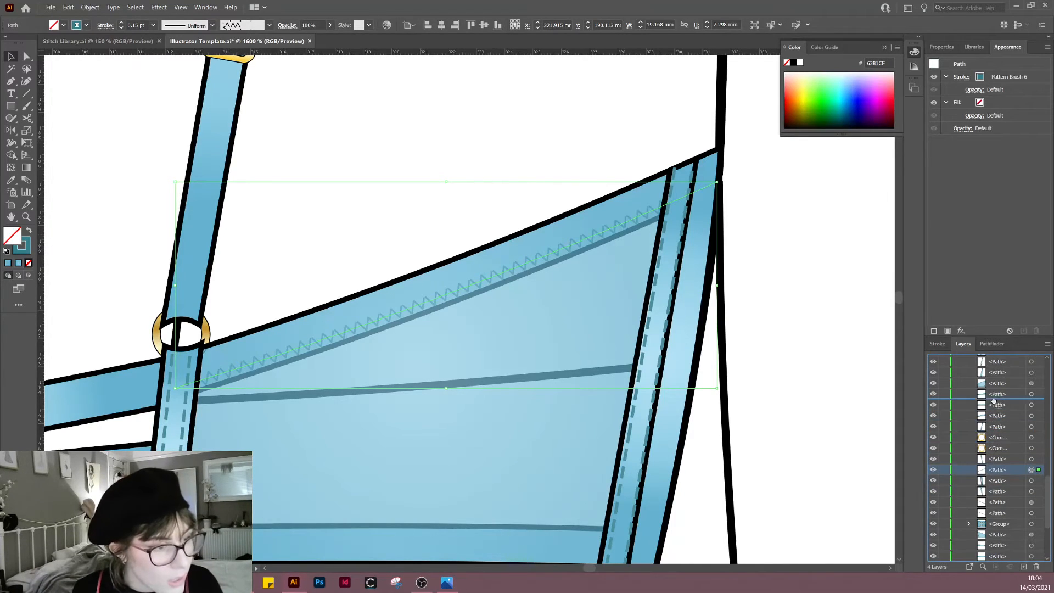
left_click(997, 384)
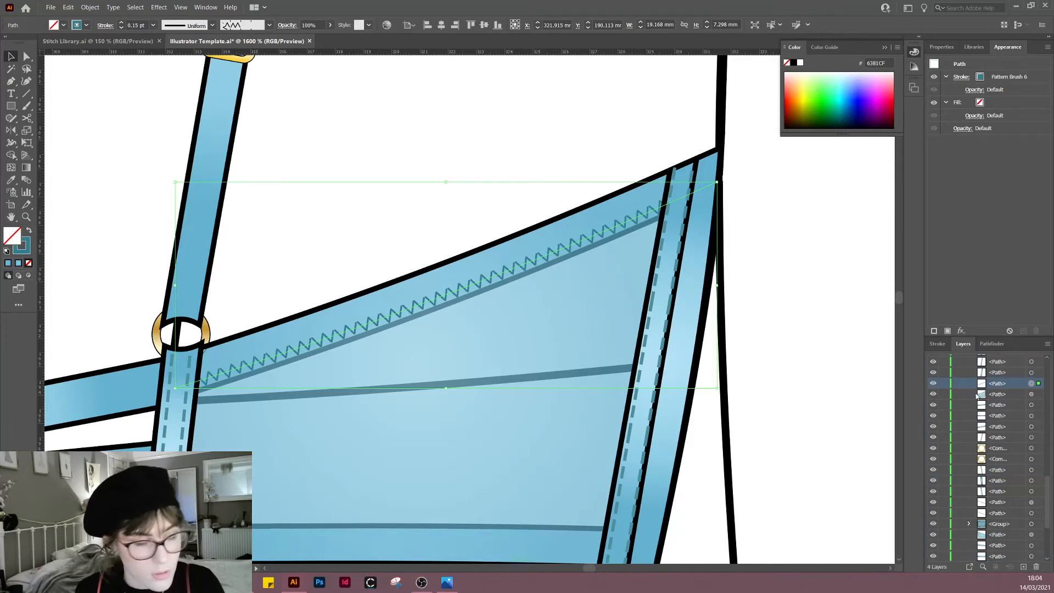
left_click(998, 372)
left_click(741, 422)
left_click_drag(454, 387, 707, 342)
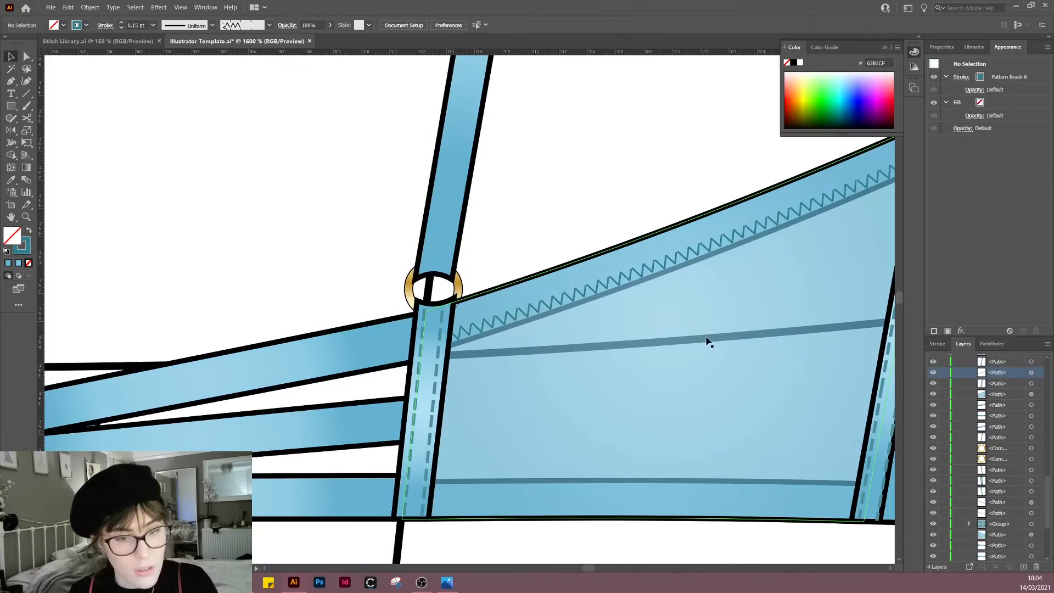
left_click_drag(594, 214, 404, 256)
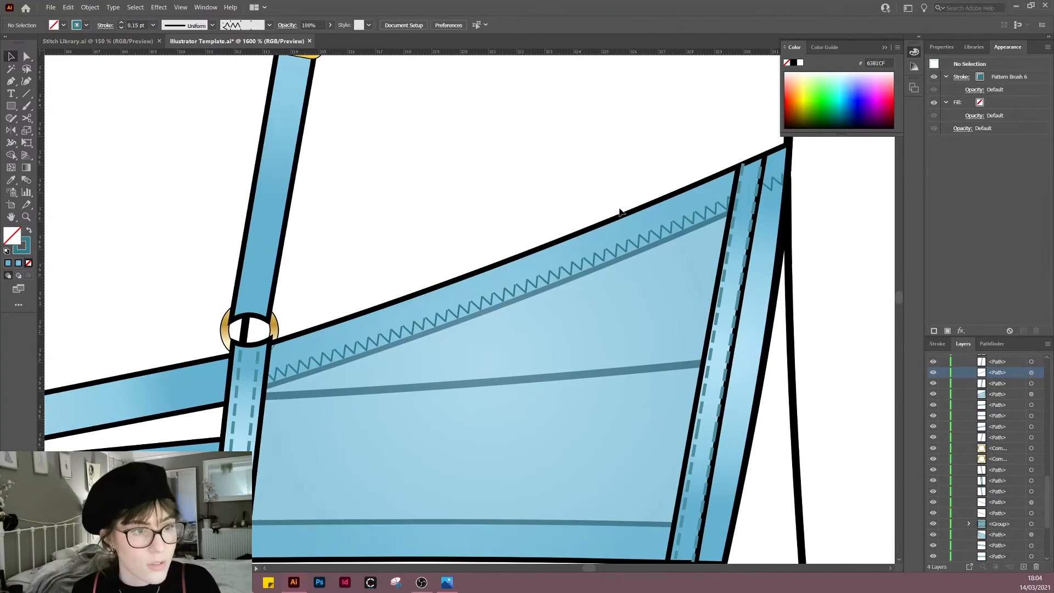
Step: Draw a line across the left wing's lower band with the Pen tool and apply the upper band's zigzag stitch with the Eyedropper
scroll(464, 367, "down", 2)
left_click_drag(440, 505, 803, 402)
left_click_drag(526, 455, 657, 470)
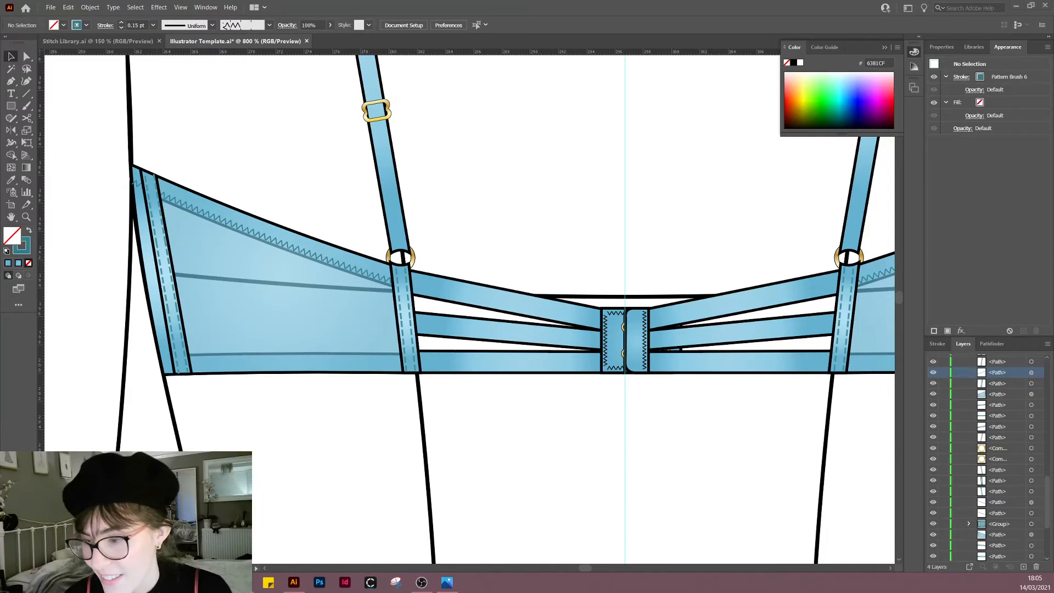
left_click_drag(366, 511, 383, 489)
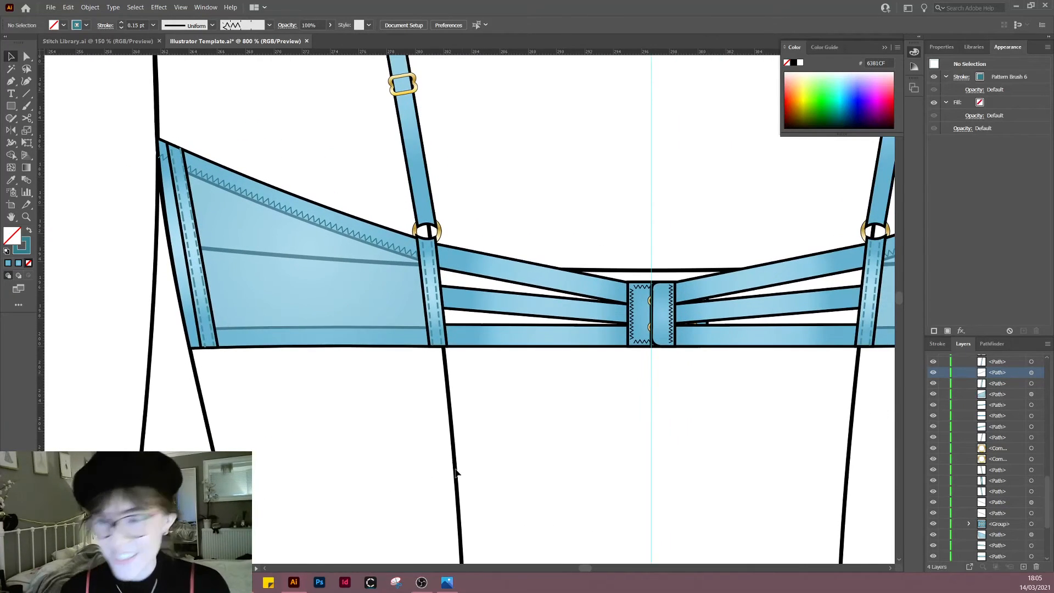
left_click_drag(456, 473, 344, 446)
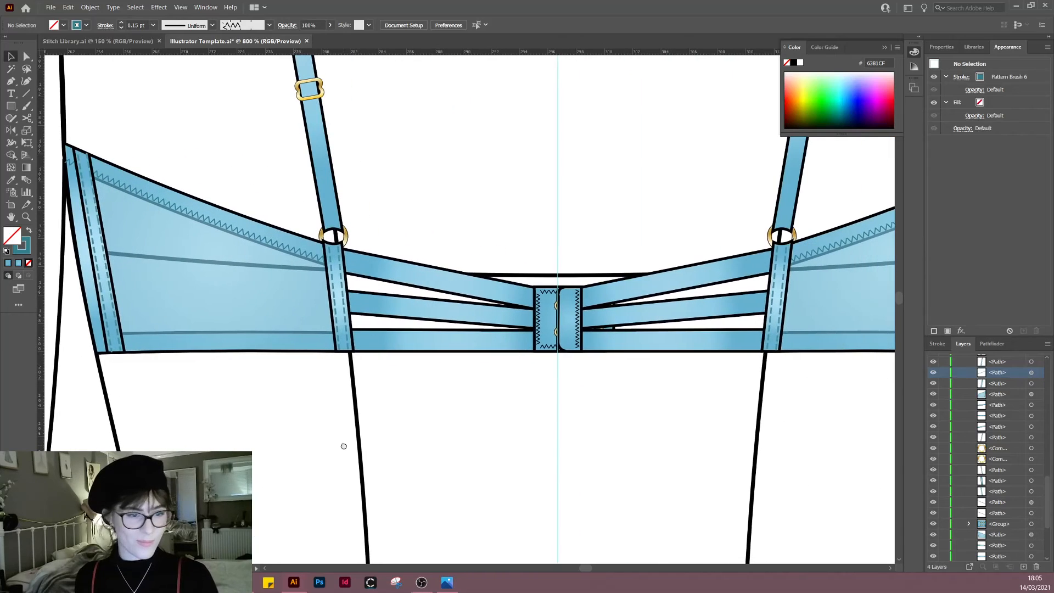
key("p")
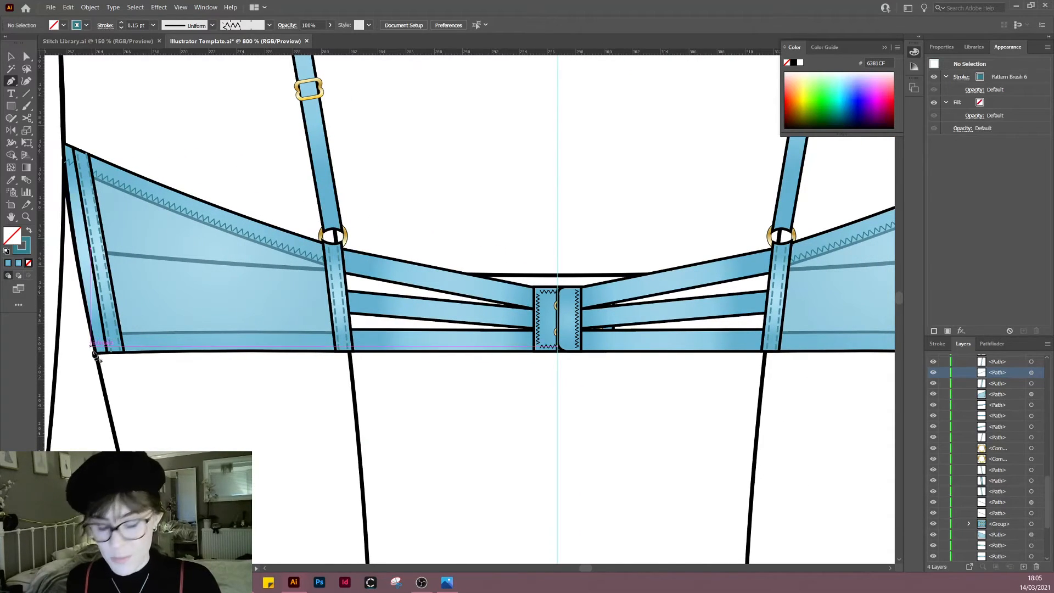
left_click(94, 343)
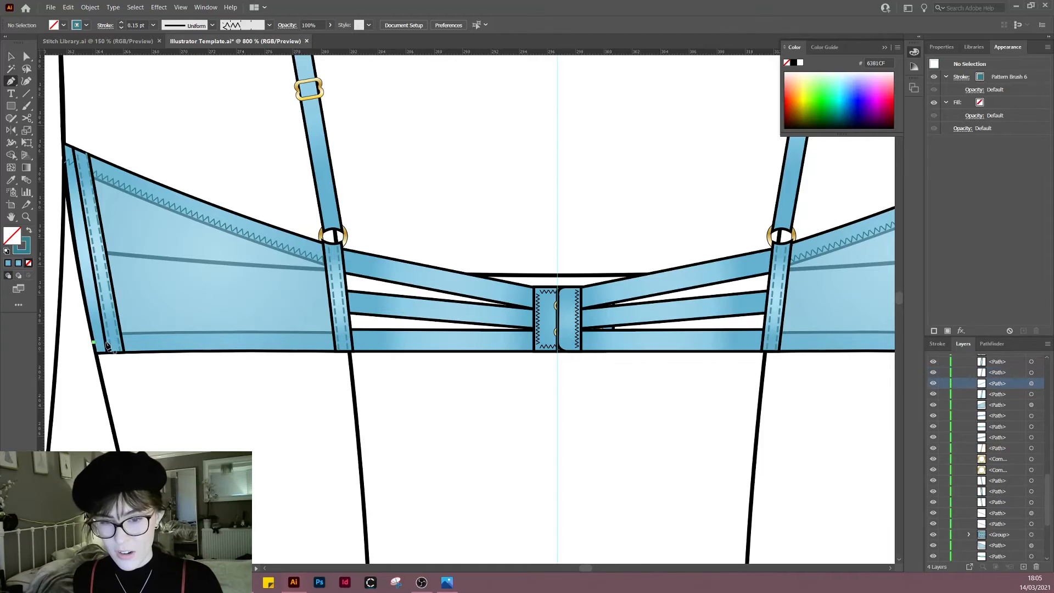
left_click(337, 339)
key("i")
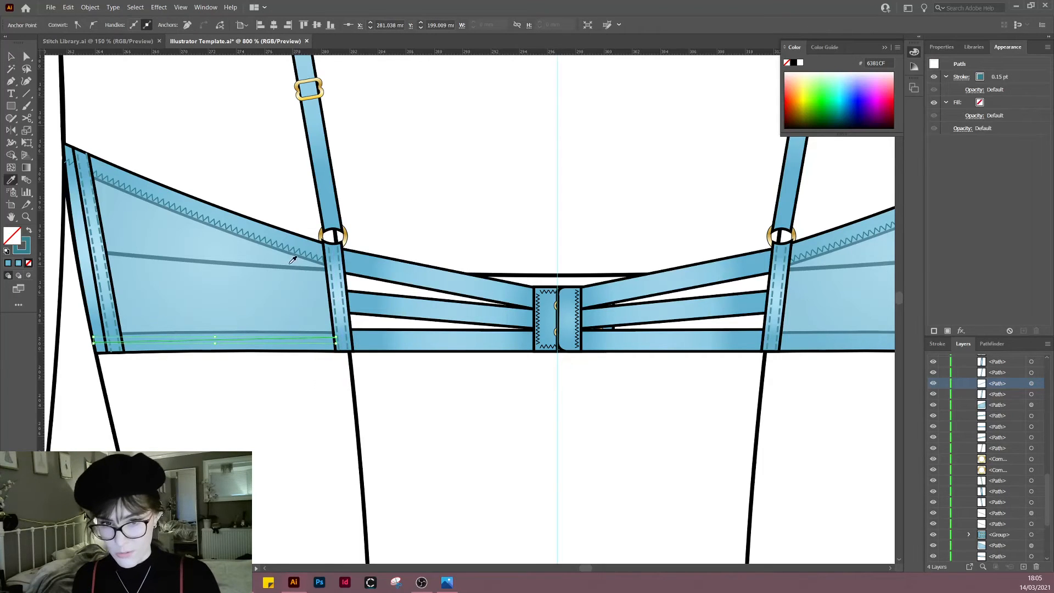
left_click(297, 247)
key("v")
left_click(145, 358)
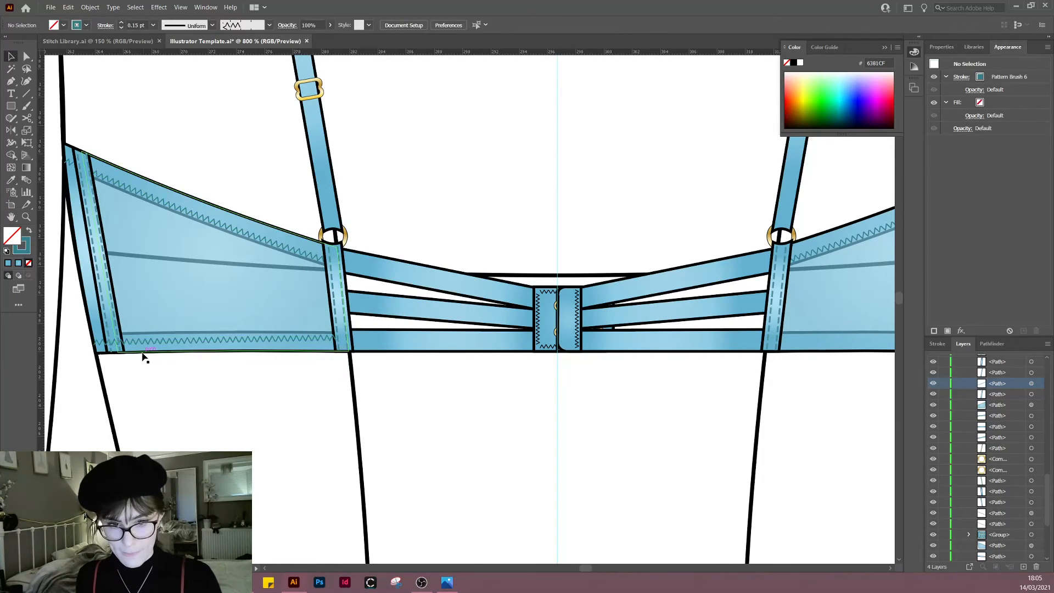
Step: Adjust the left end anchor of the lower zigzag line so it runs along the lower band and meets the wing's side edge
scroll(140, 357, "up", 2)
left_click_drag(140, 357, 297, 376)
key("a")
left_click(209, 336)
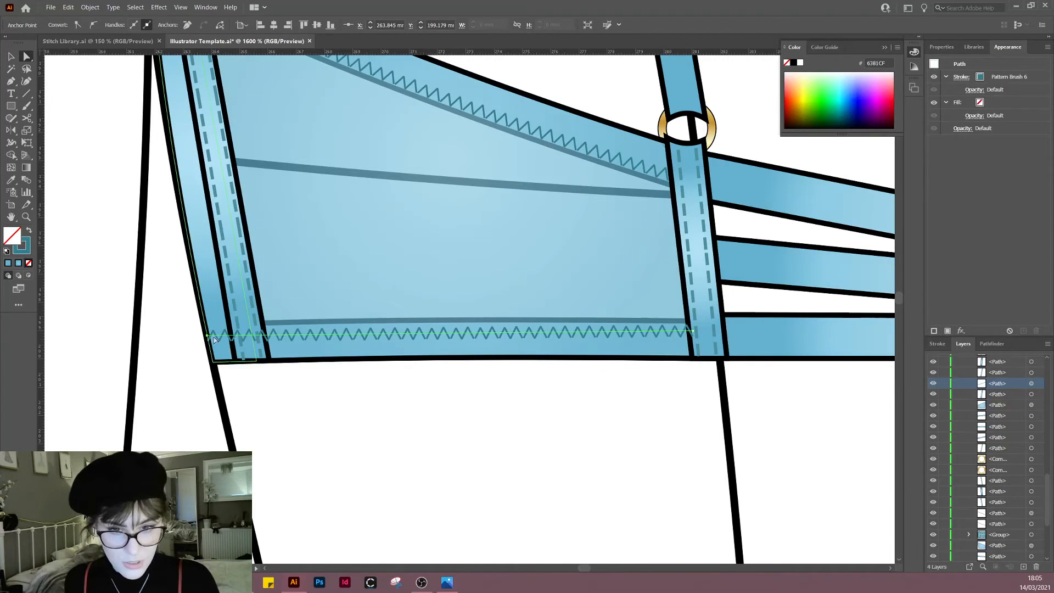
left_click_drag(208, 335, 207, 333)
left_click(289, 444)
left_click_drag(422, 448, 250, 444)
scroll(283, 456, "down", 1)
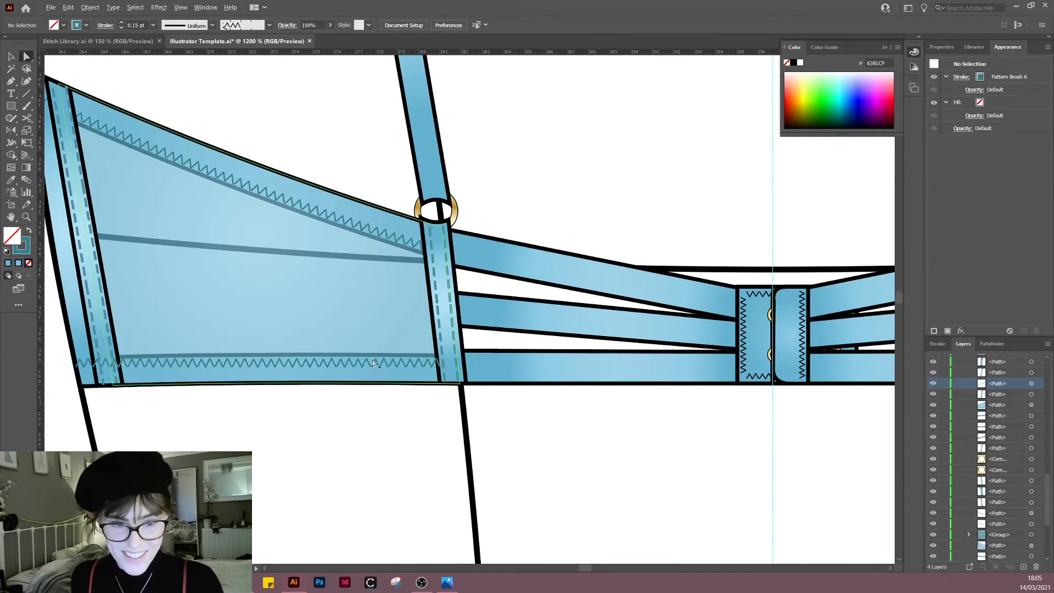
scroll(242, 379, "up", 2)
left_click(269, 368)
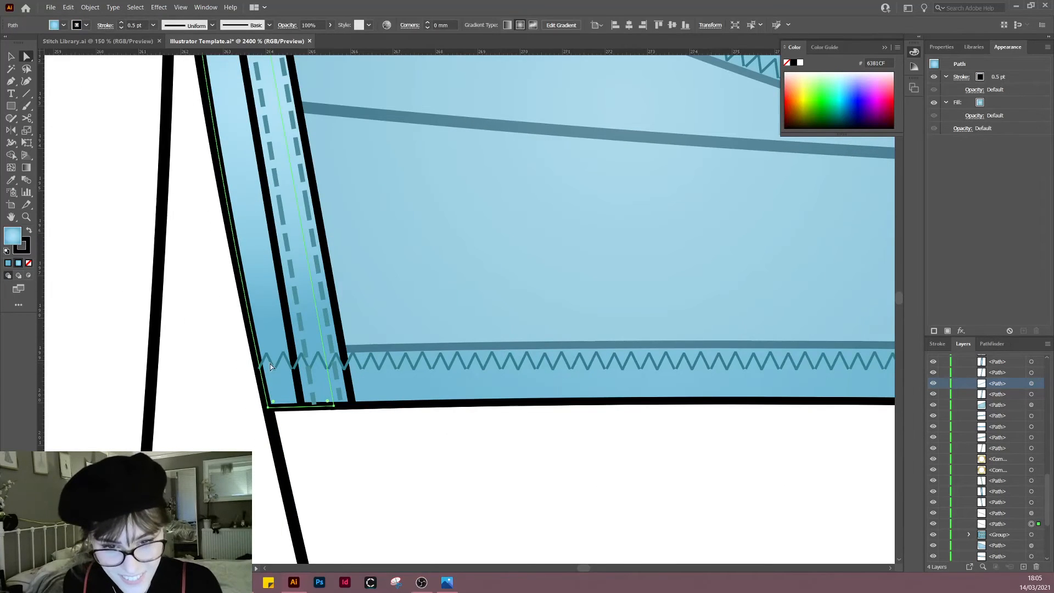
left_click_drag(262, 366, 262, 367)
left_click(550, 445)
left_click_drag(551, 444, 390, 387)
scroll(159, 426, "down", 2)
Step: Move the lower zigzag stitch path down the Bra Back stacking order to just above the wing shapes
key("v")
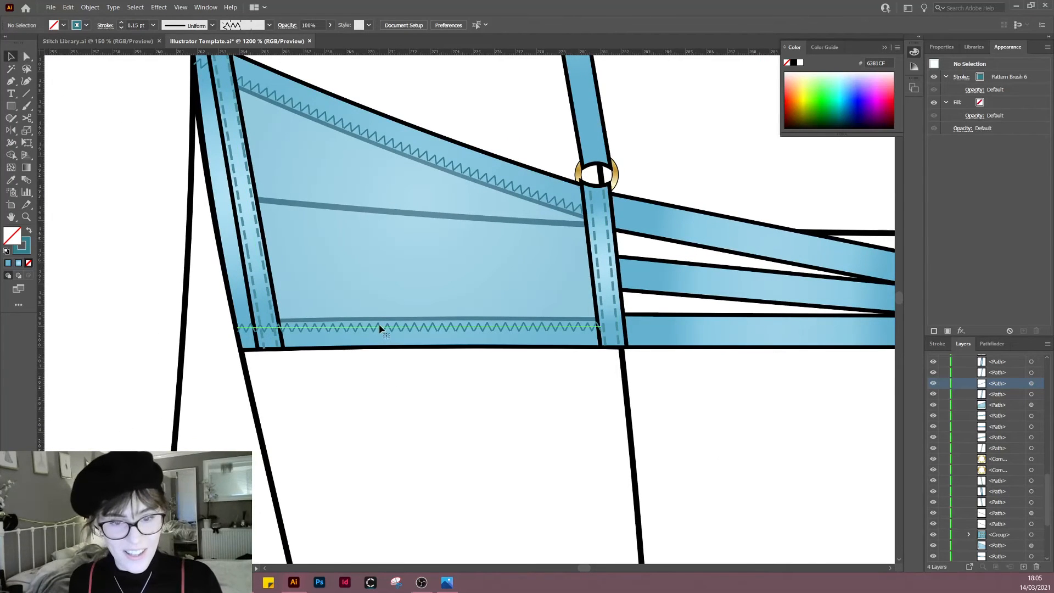
left_click(382, 329)
scroll(1015, 443, "up", 5)
scroll(1014, 448, "down", 1)
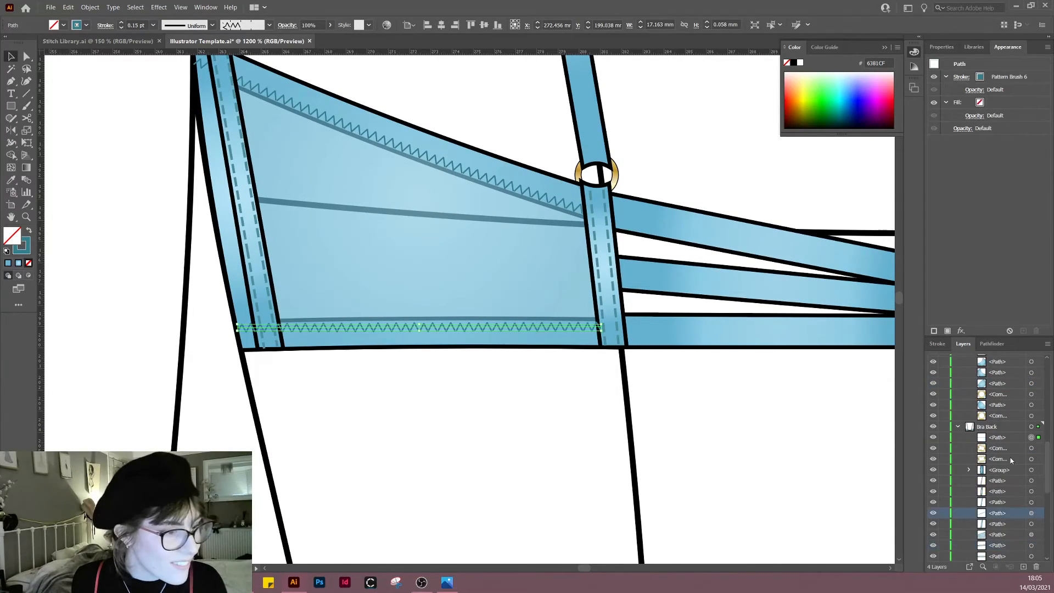
left_click(1006, 440)
left_click_drag(1006, 440, 1004, 528)
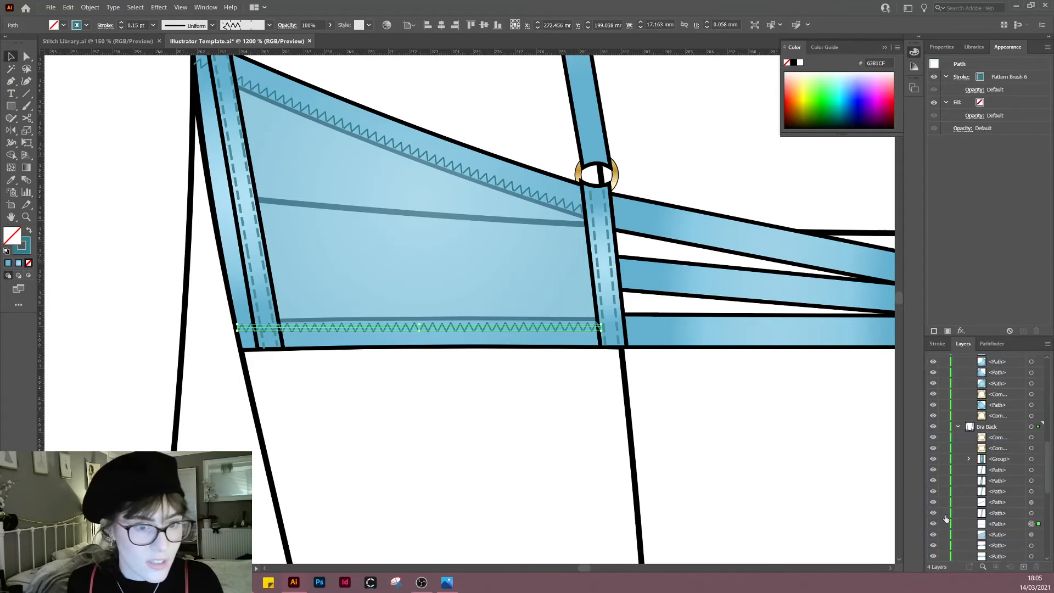
left_click(588, 465)
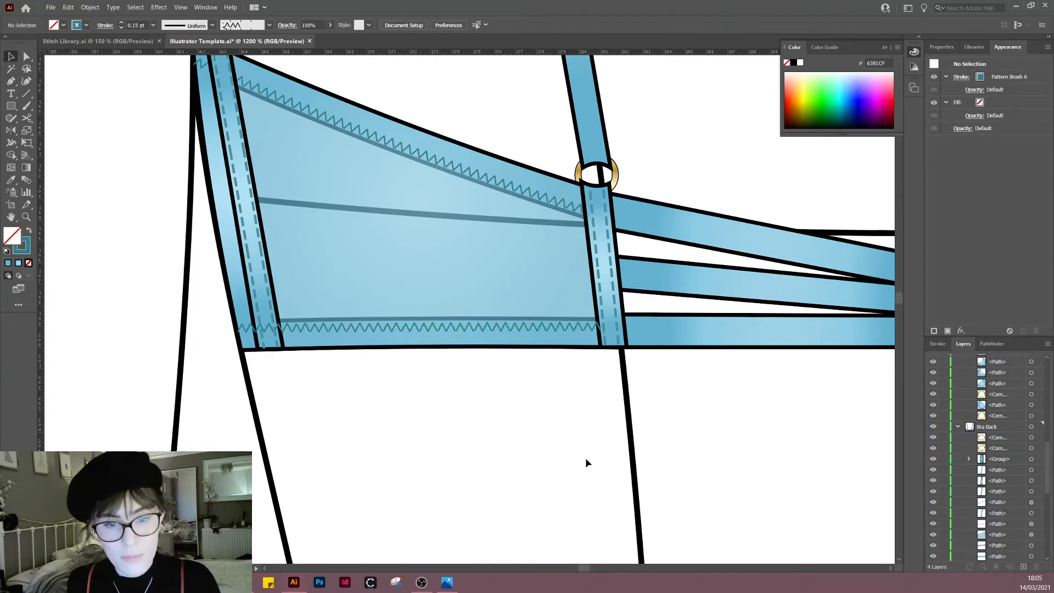
Step: Nudge the left wing's lower zigzag stitch slightly toward the side edge and move it behind the vertical stitched channel in the stacking order
left_click(273, 306)
left_click(276, 308)
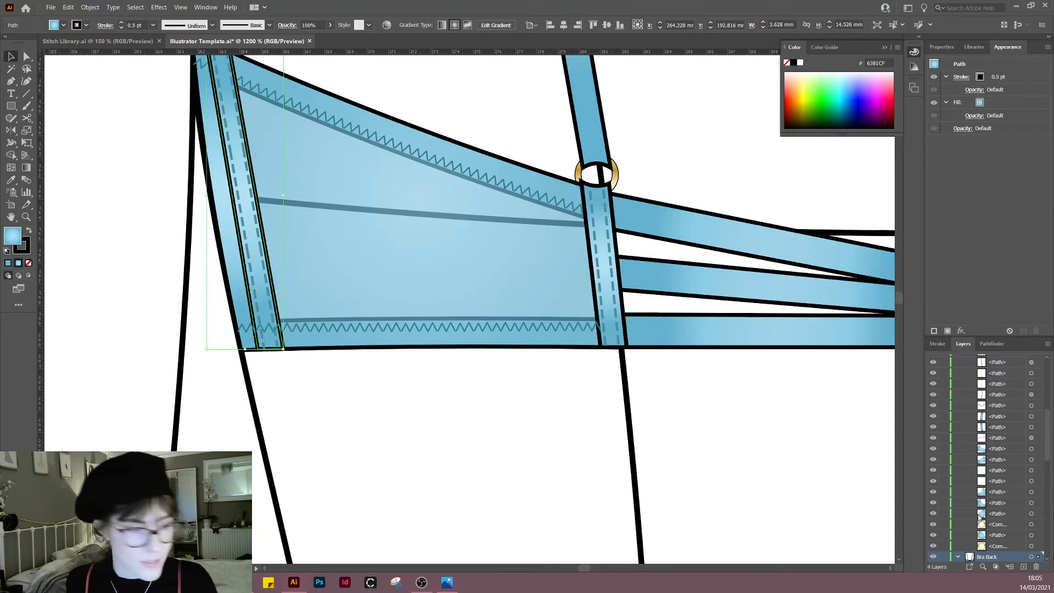
scroll(1013, 539, "down", 3)
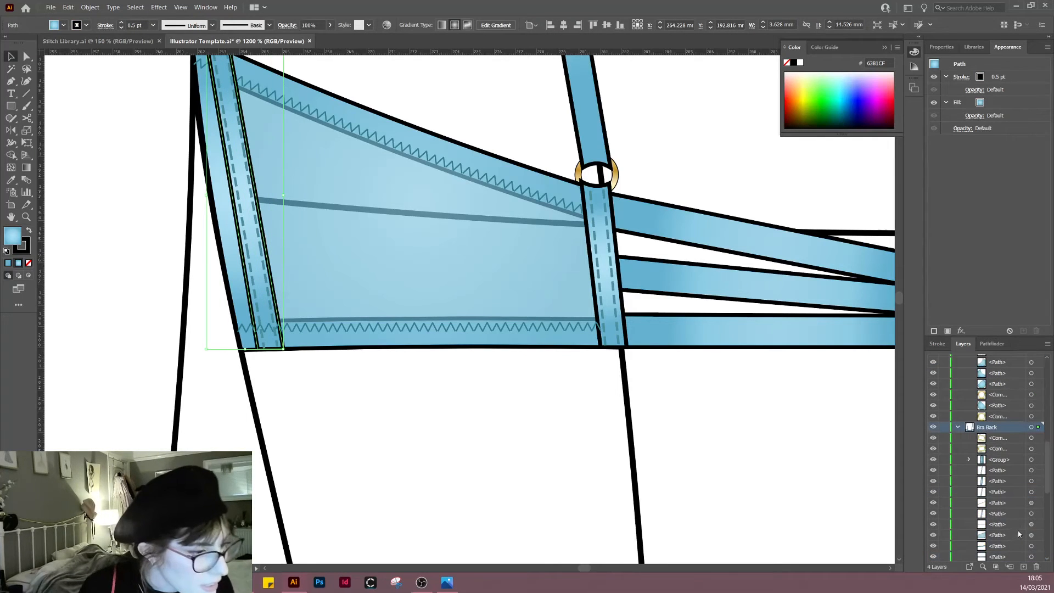
left_click(479, 325)
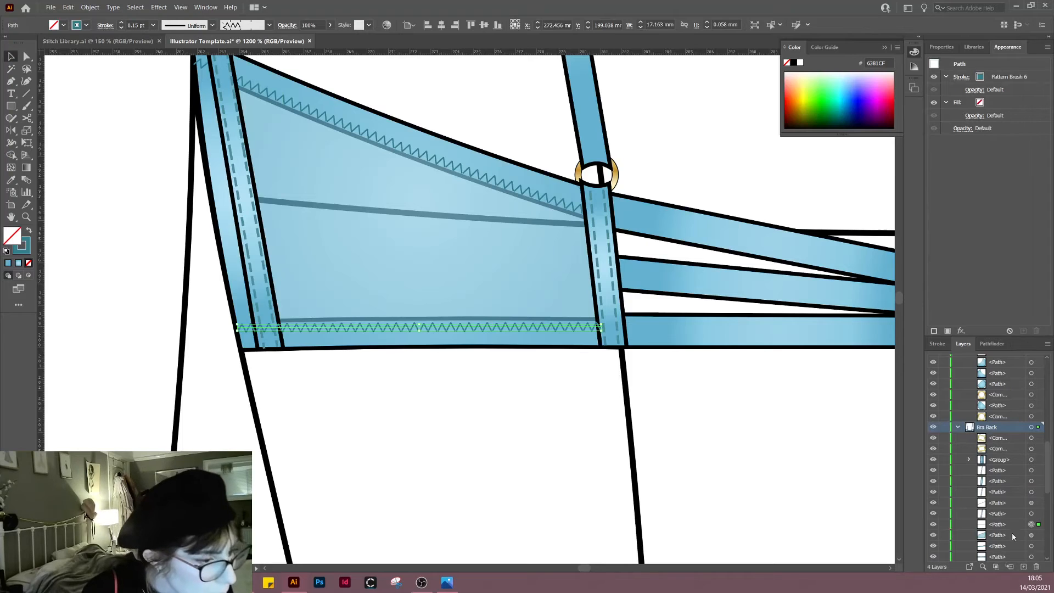
scroll(1014, 528, "down", 3)
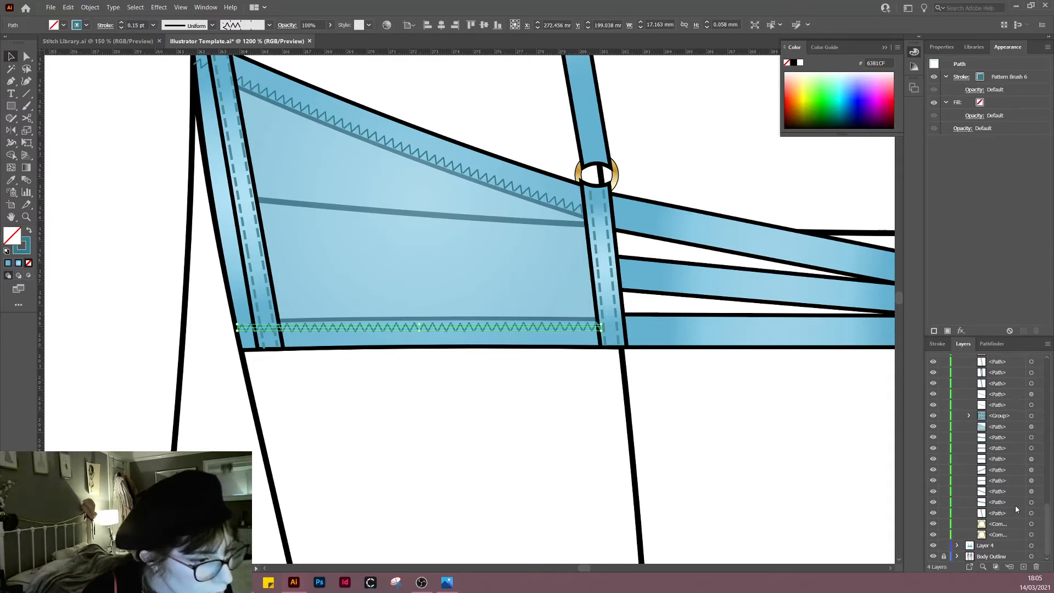
left_click(279, 335)
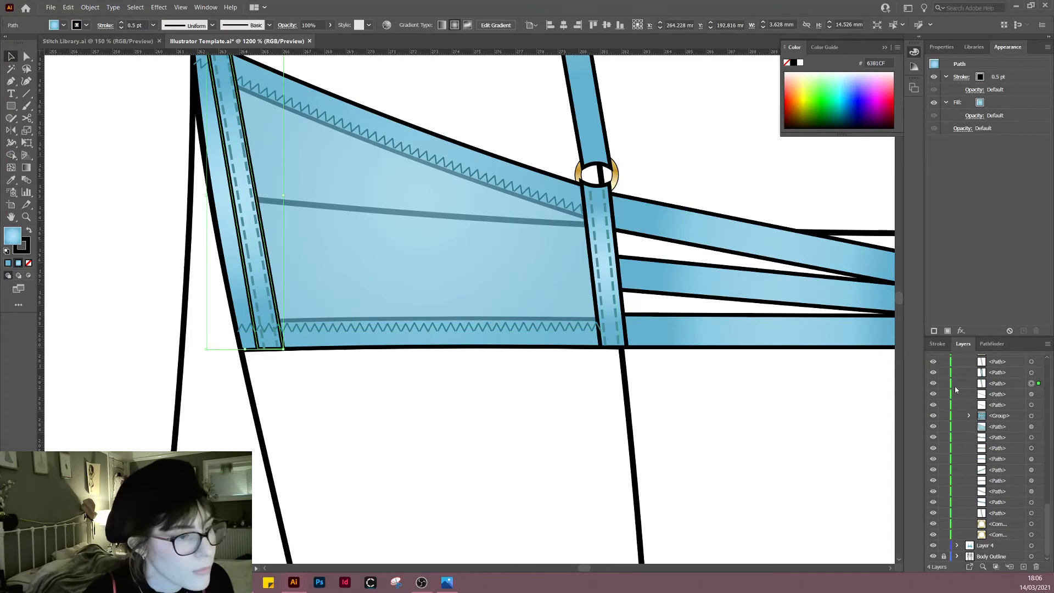
scroll(1053, 463, "up", 1)
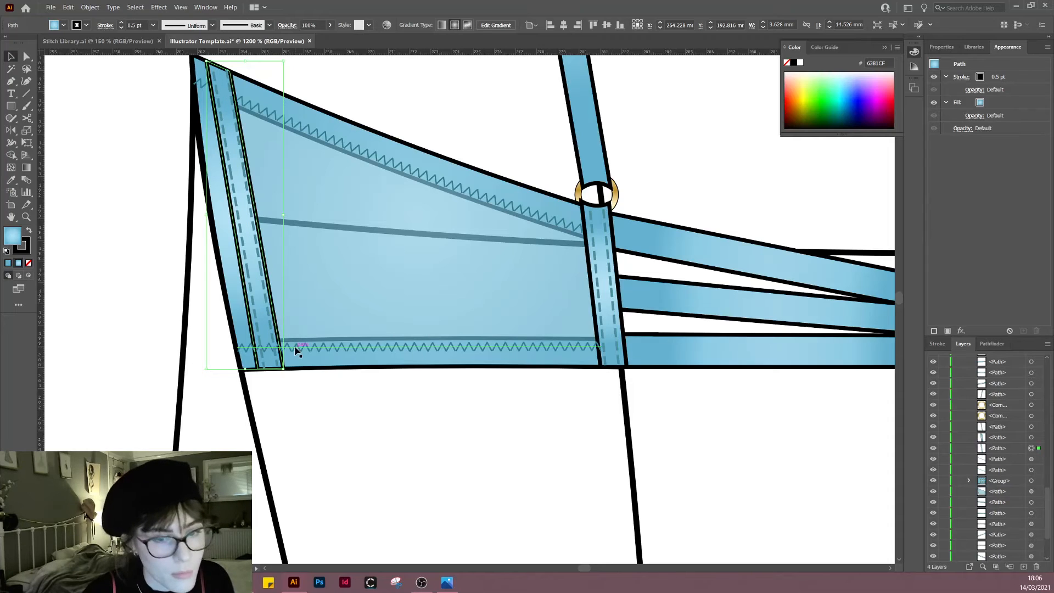
left_click_drag(294, 351, 292, 351)
scroll(1014, 379, "up", 3)
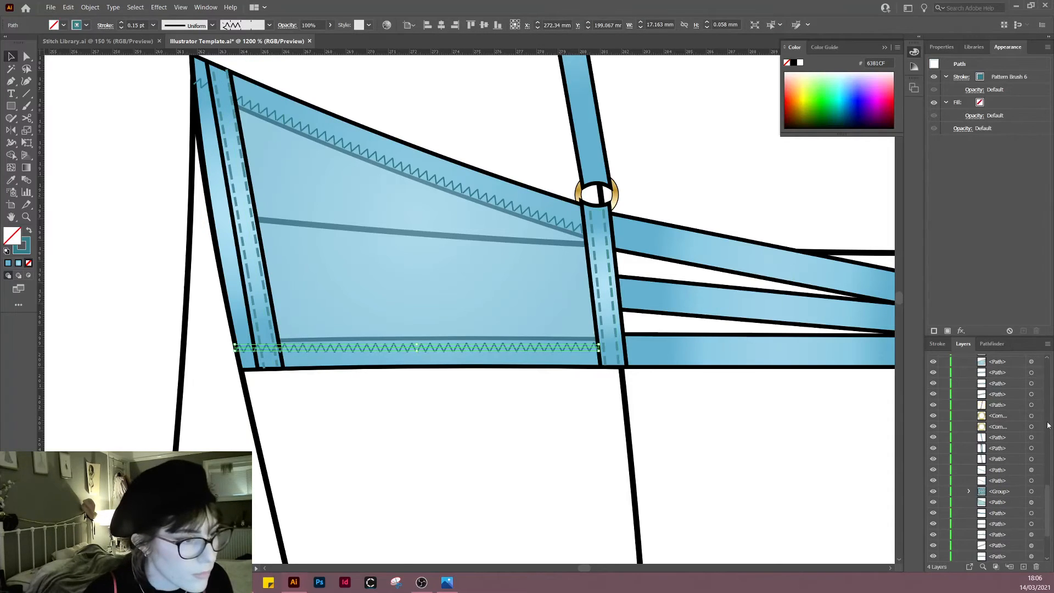
left_click_drag(1007, 374, 993, 487)
left_click(600, 484)
Step: Reflect a copy of the left wing's lower zigzag stitch vertically across the centre-back guide onto the right wing
scroll(600, 484, "down", 5)
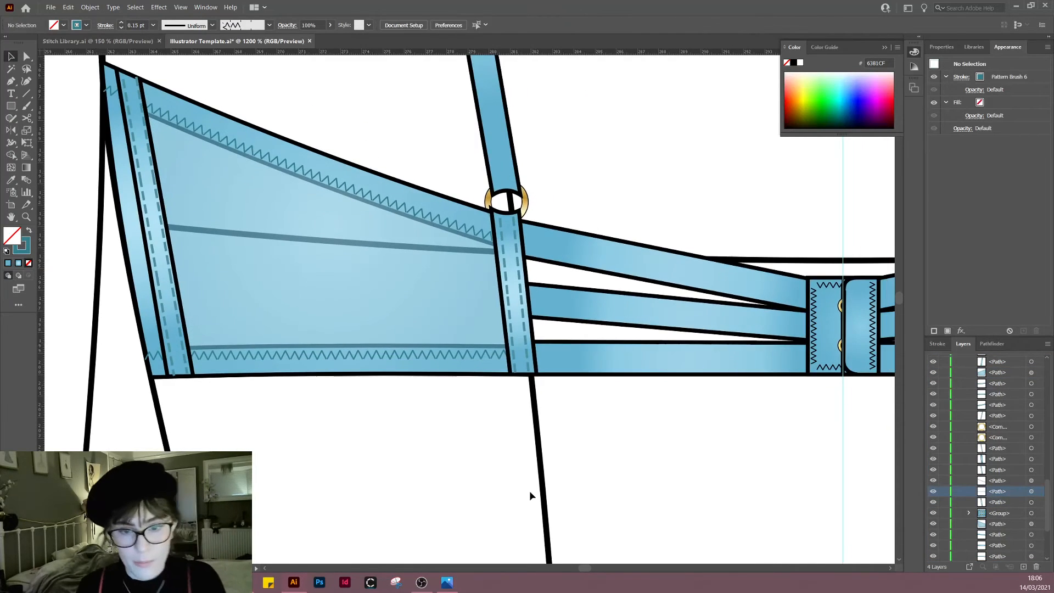
left_click(324, 438)
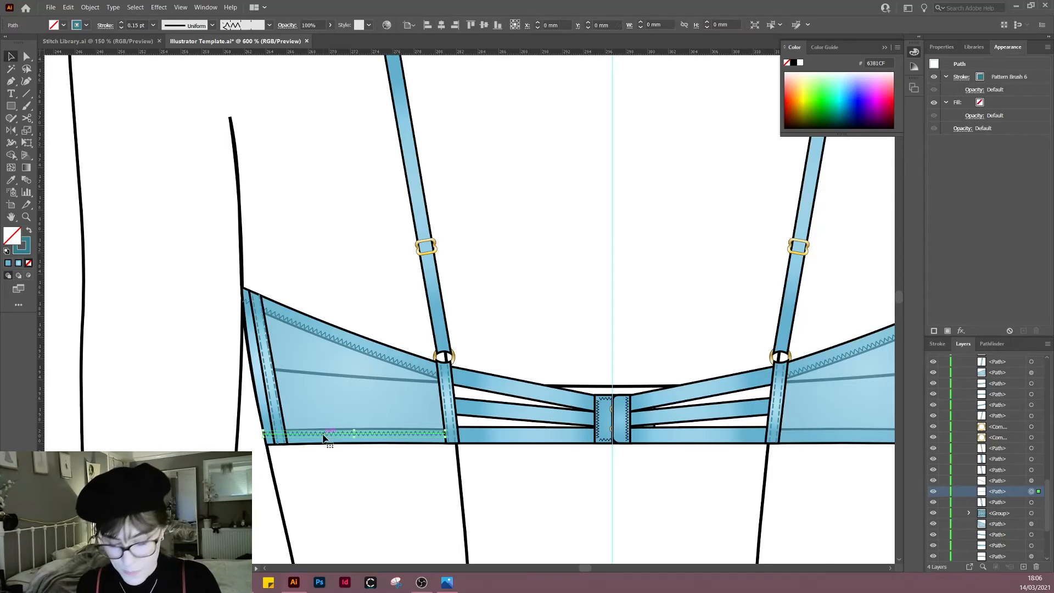
key("o")
left_click(612, 322, "alt")
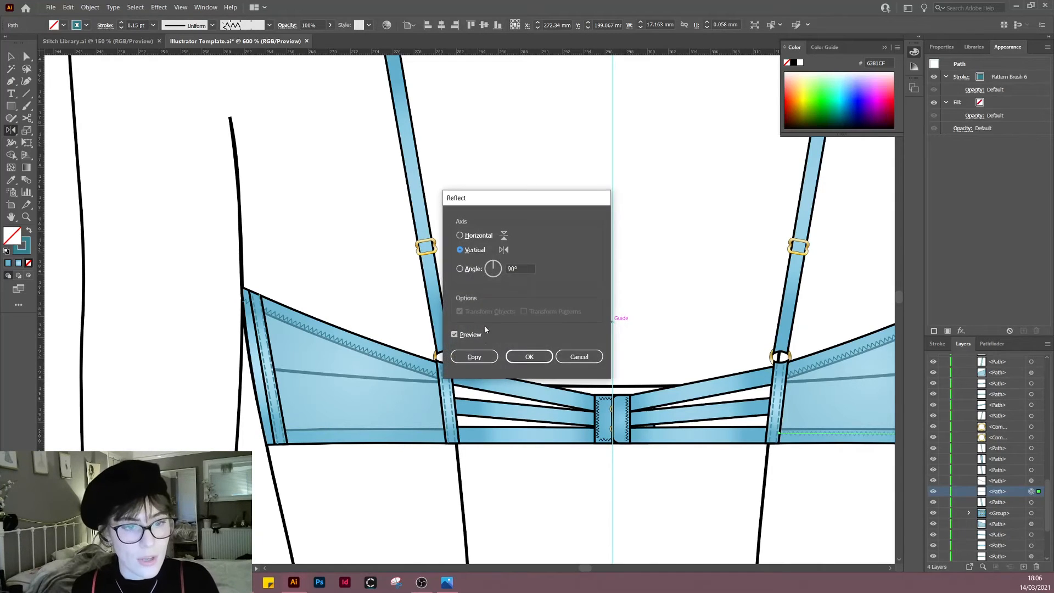
left_click(473, 356)
key("v")
Step: Reorder the right wing's mirrored lower zigzag within Bra Back so it sits above the wing but behind the vertical channels
scroll(600, 460, "right", 2)
scroll(599, 459, "right", 3)
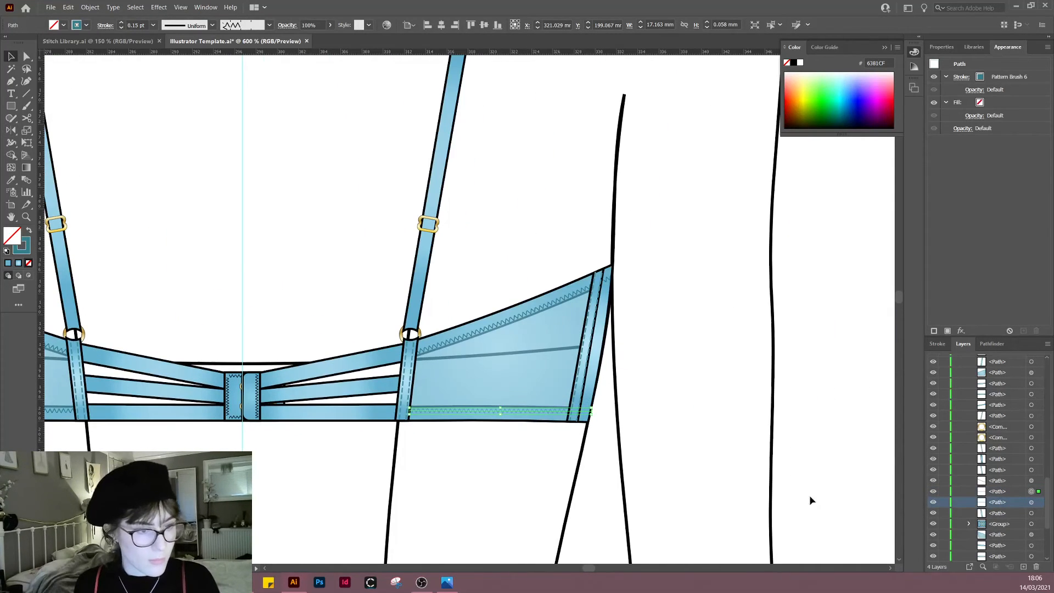
left_click_drag(1009, 494, 1005, 380)
left_click(710, 449)
scroll(487, 447, "up", 3)
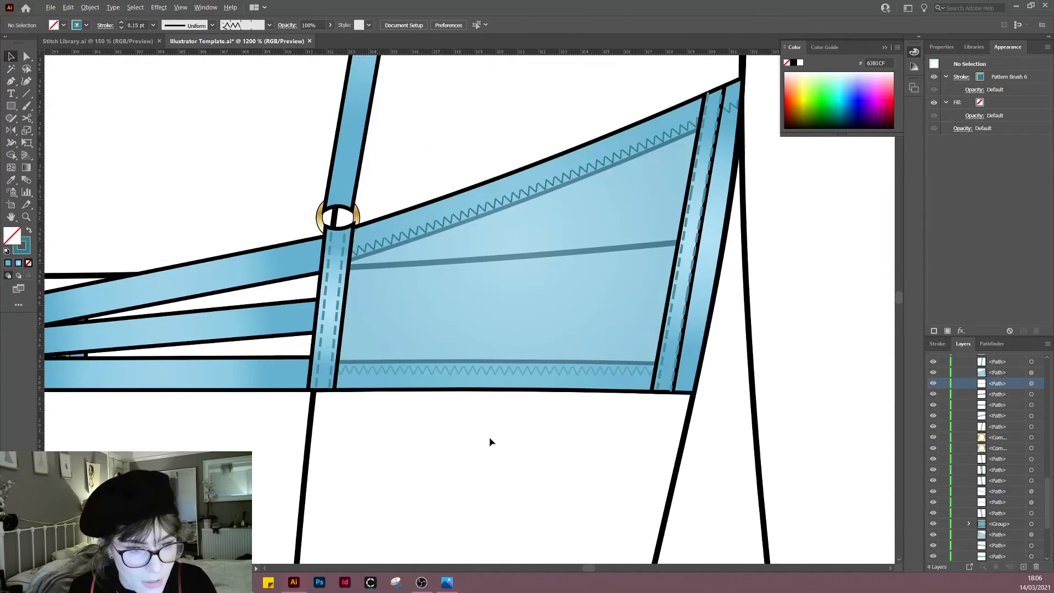
left_click(506, 375)
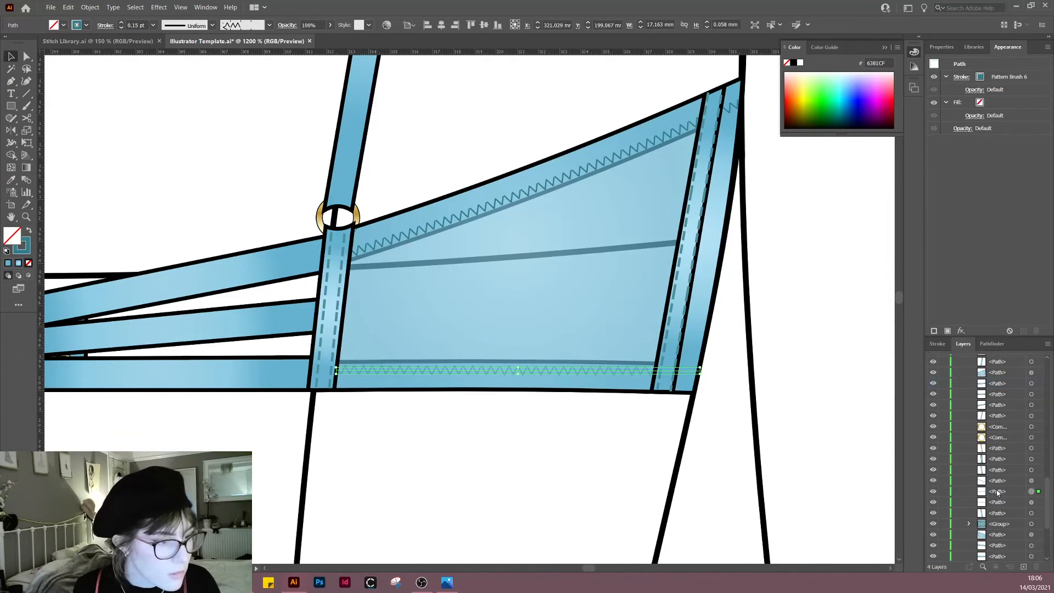
left_click_drag(998, 493, 999, 379)
scroll(1018, 412, "up", 1)
left_click(538, 477)
Step: Examine the zigzag stitching on both back wings, including around the strap rings and vertical channels
left_click_drag(535, 477, 910, 438)
scroll(734, 454, "down", 1)
scroll(623, 452, "down", 1)
left_click_drag(650, 459, 691, 444)
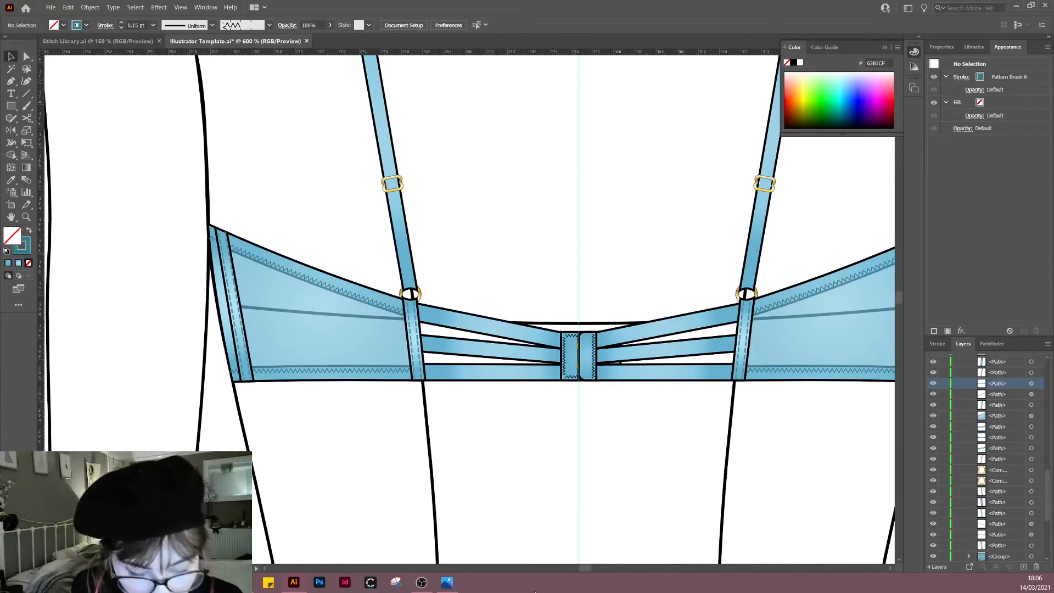
mouse_move(354, 447)
left_mouse_down()
mouse_move(497, 495)
mouse_move(377, 452)
mouse_move(348, 467)
left_mouse_up()
scroll(353, 472, "down", 1)
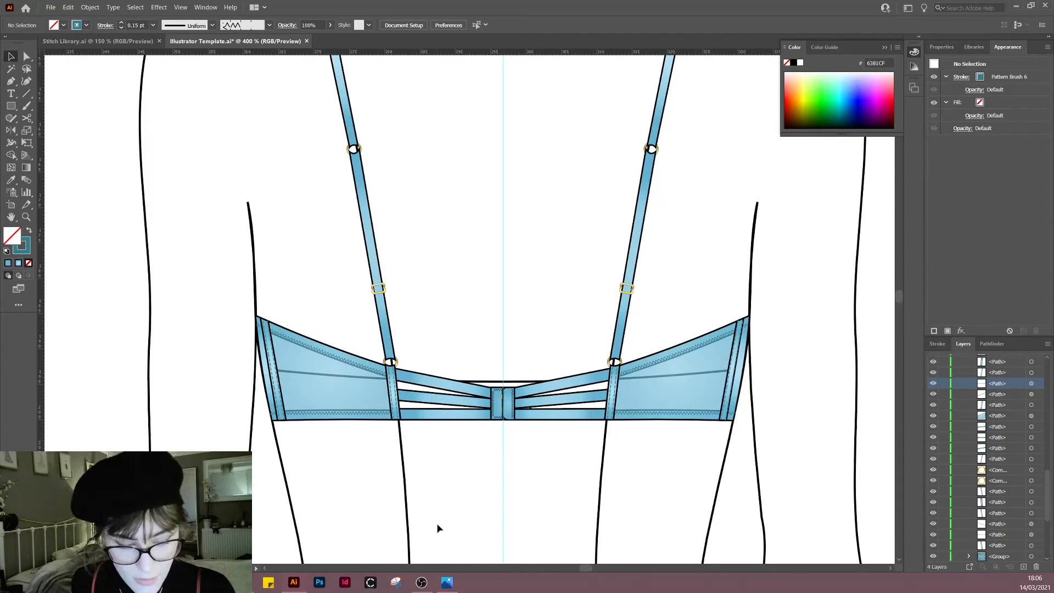
scroll(399, 381, "up", 4)
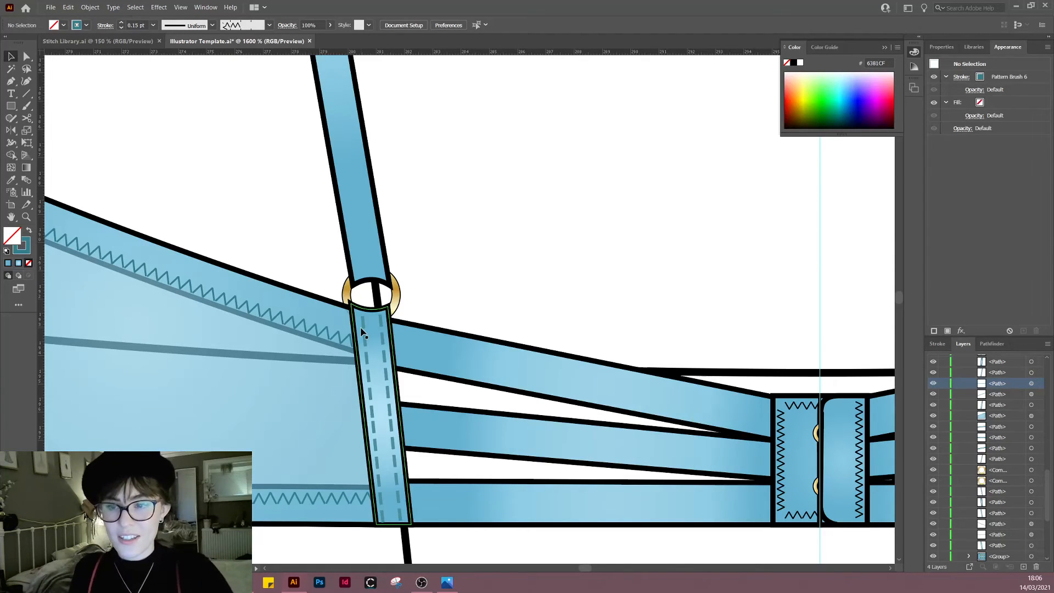
scroll(285, 176, "left", 2)
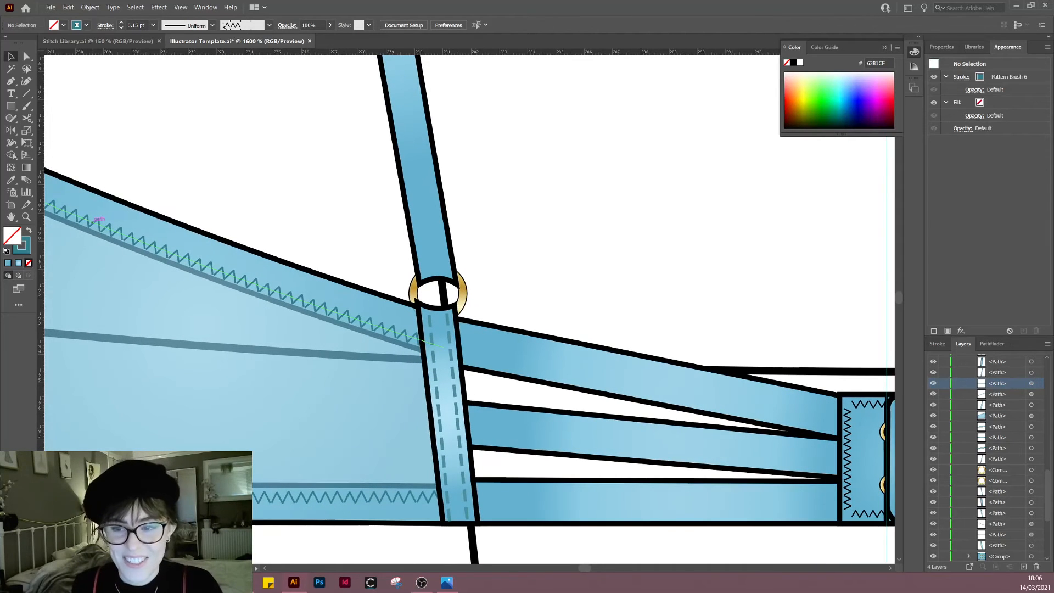
Step: Examine the stitching on the bra front and the stitch samples in the Stitch Library document
left_click_drag(201, 158, 595, 256)
scroll(237, 170, "down", 2)
scroll(398, 312, "down", 2)
left_click_drag(220, 331, 676, 317)
left_click_drag(282, 377, 460, 371)
scroll(416, 399, "down", 1)
left_click_drag(443, 427, 481, 423)
scroll(383, 389, "down", 1)
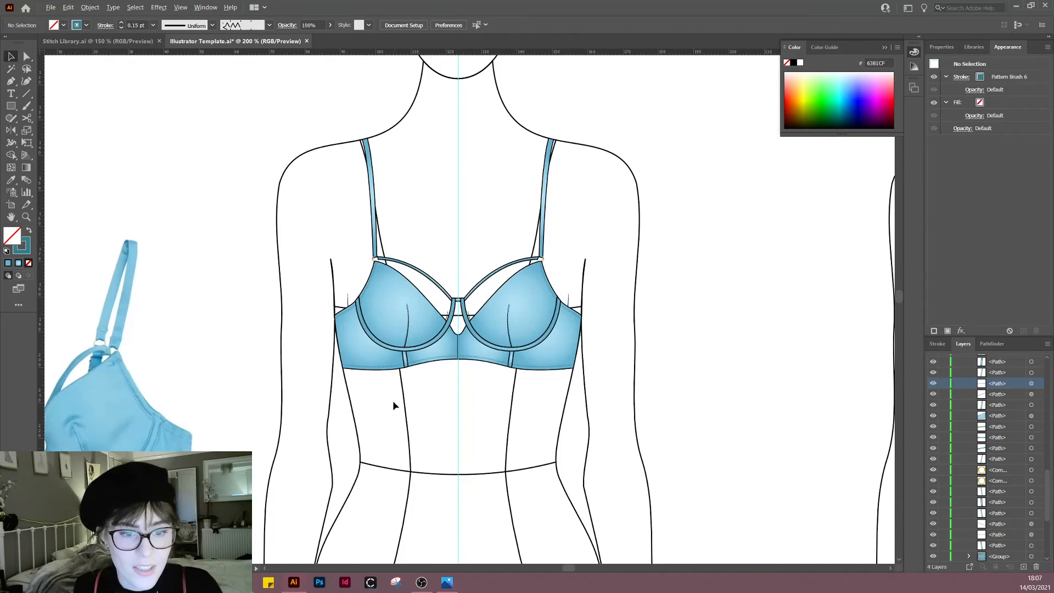
scroll(393, 400, "up", 4)
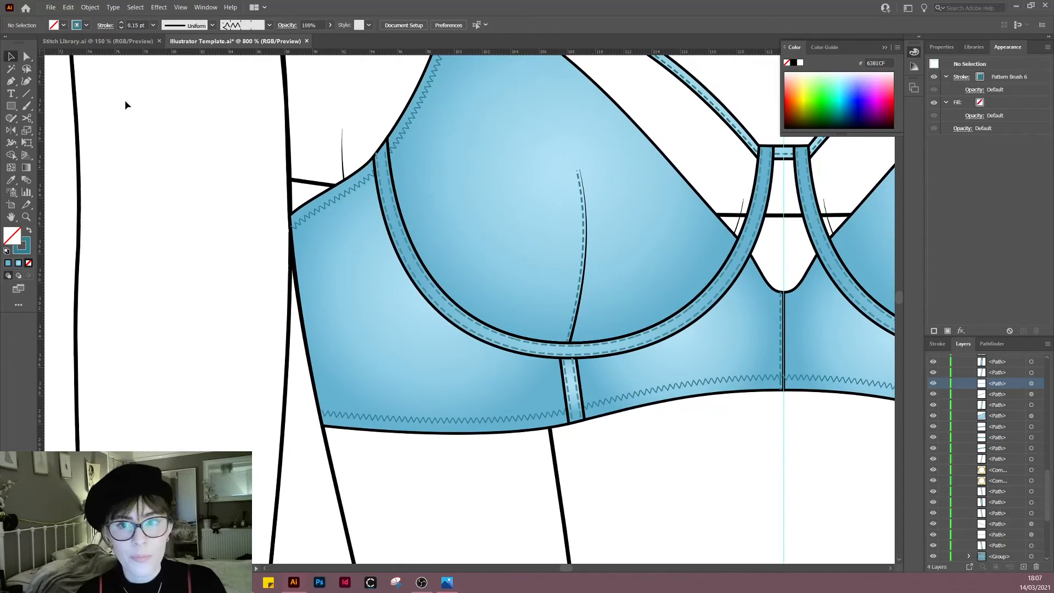
left_click(105, 41)
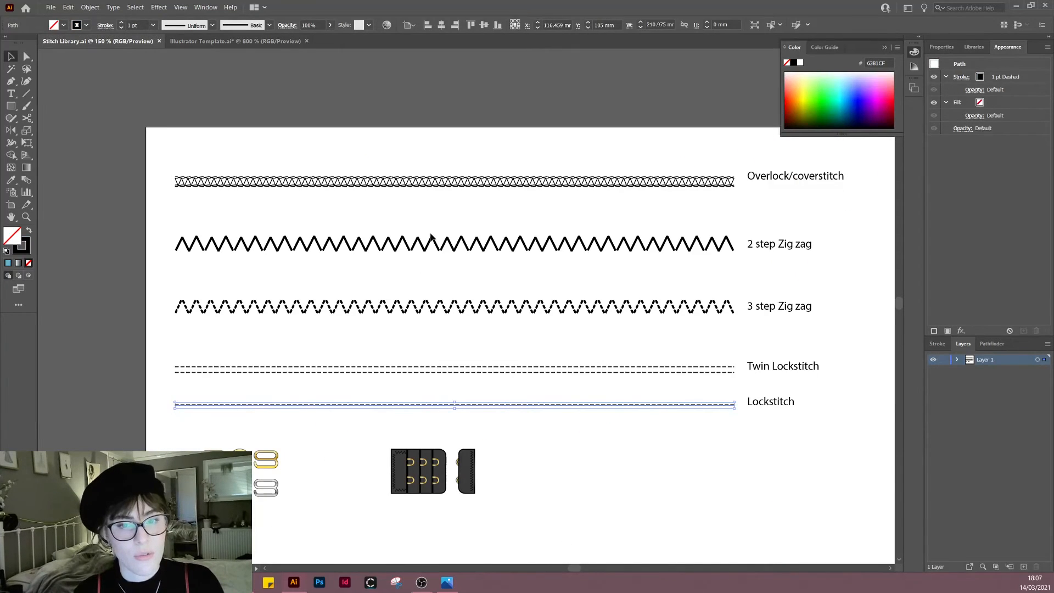
left_click(236, 42)
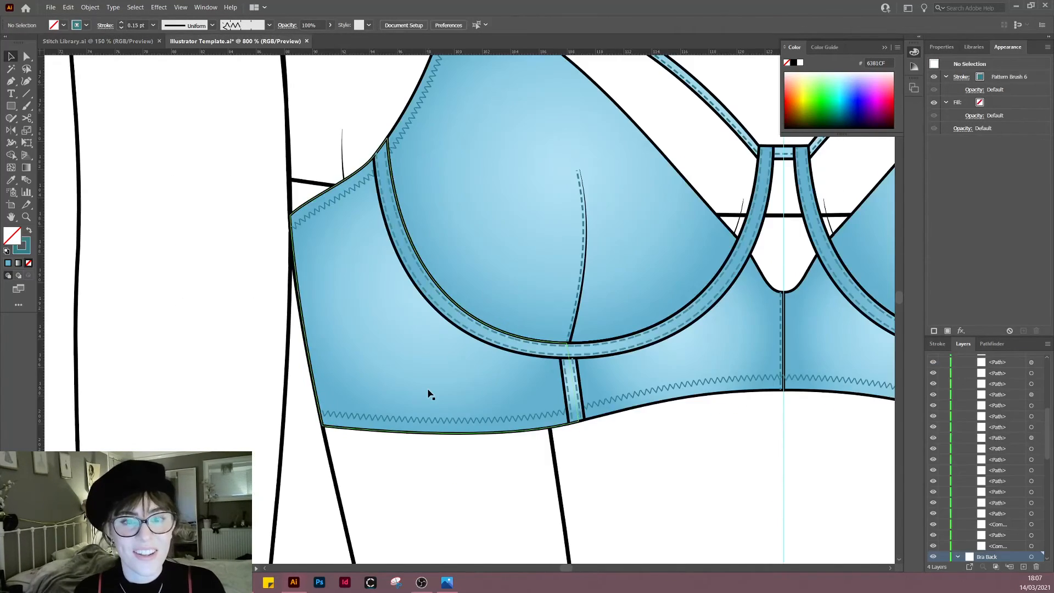
Step: Draw a small guide rectangle about 1.35 mm high in the empty area below the bra front's left hem
left_click_drag(575, 490, 466, 463)
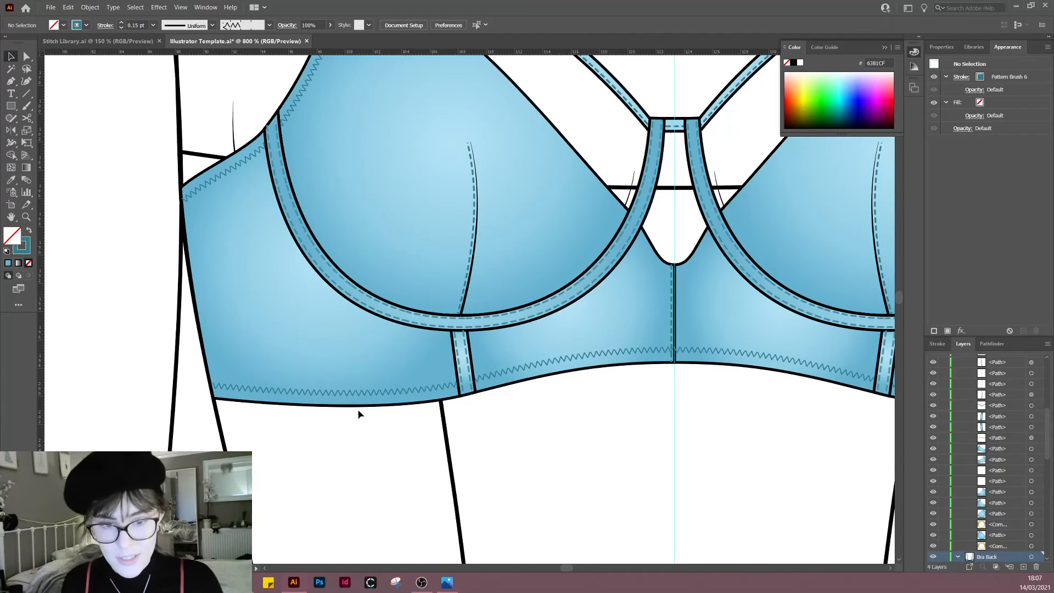
left_click(322, 393)
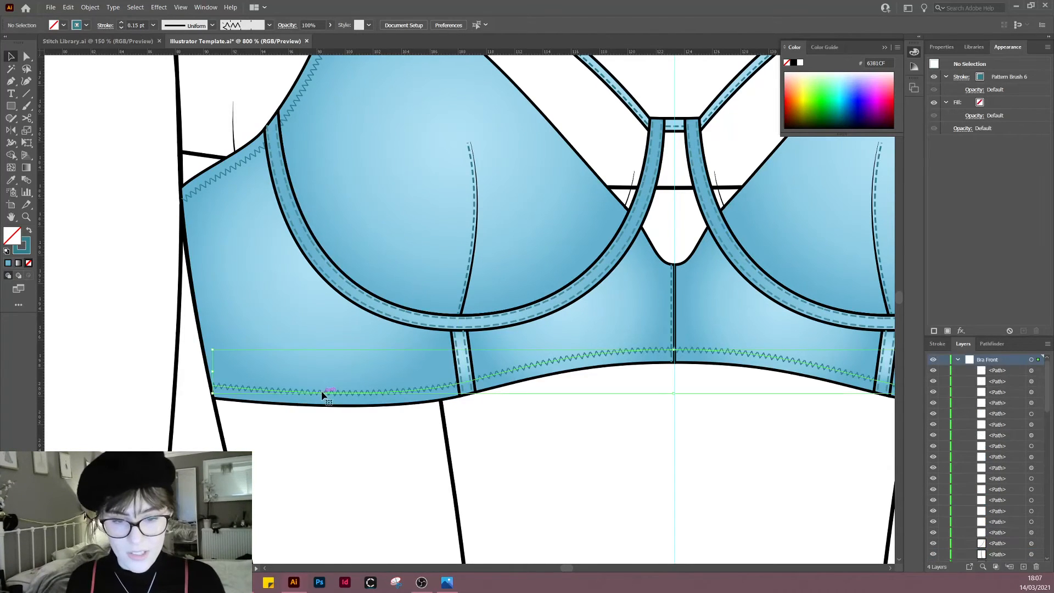
left_click_drag(417, 472, 441, 405)
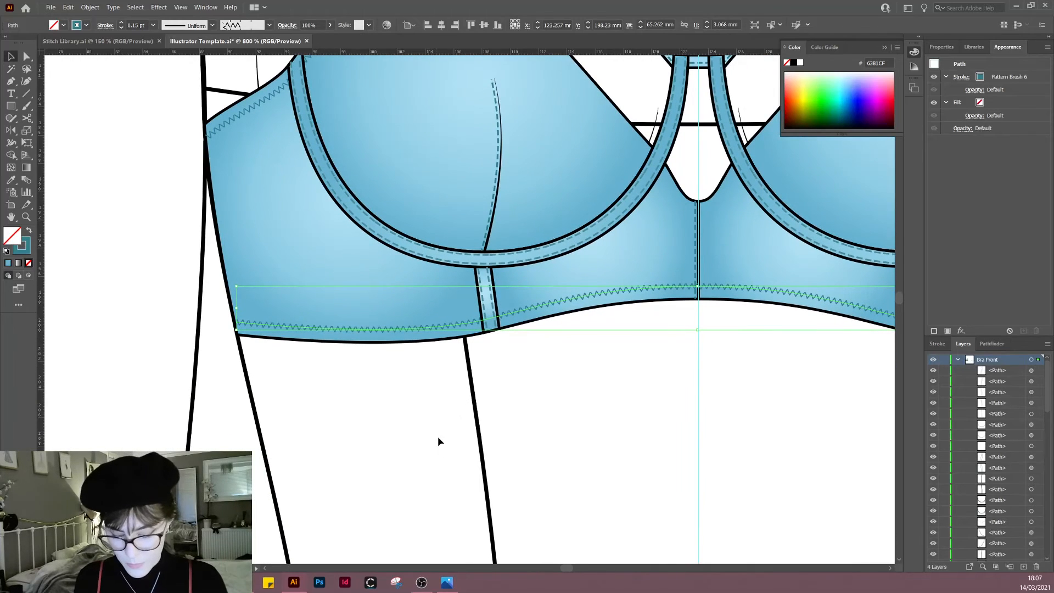
key("p")
scroll(448, 447, "up", 3)
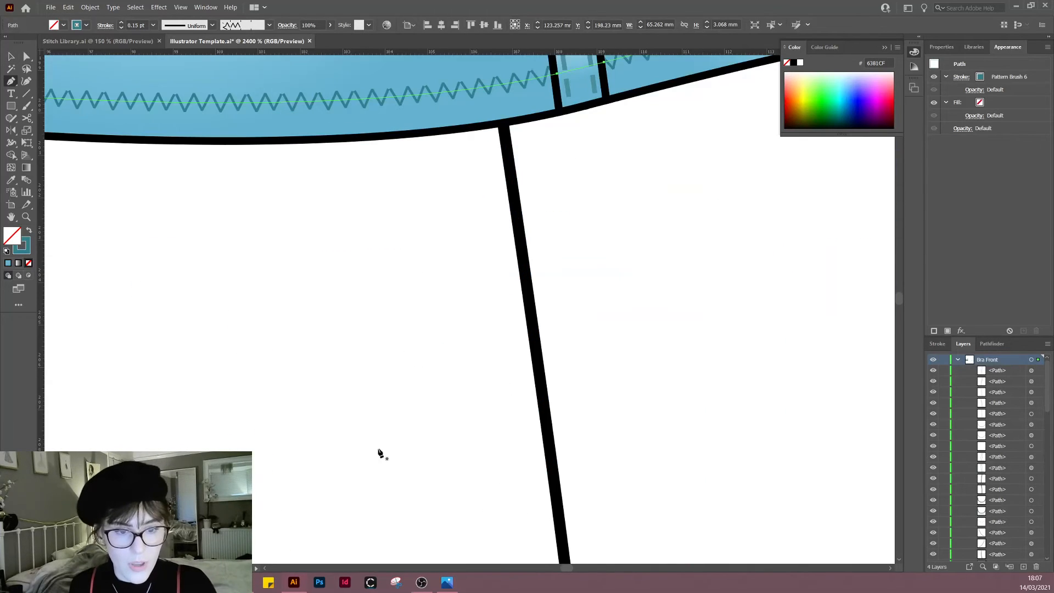
left_click(341, 422)
key("ctrl+z")
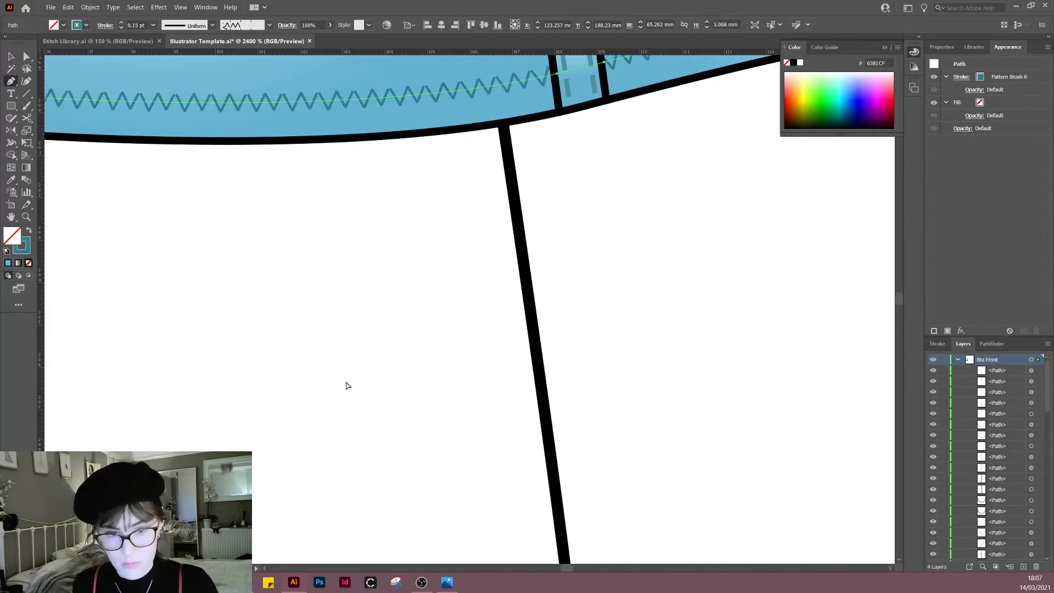
key("m")
left_click_drag(301, 365, 472, 422)
key("v")
left_click(429, 471)
Step: Draw a narrow two-peak zigzag about 1.35 mm high between the rectangle's long edges with the Pen tool, and delete the rectangle
key("p")
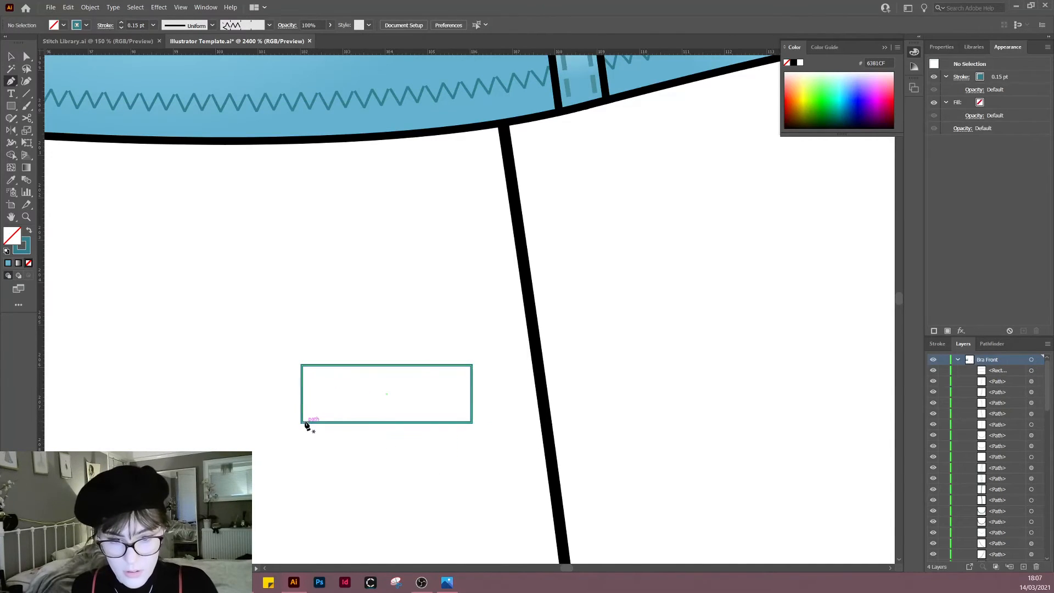
left_click(304, 423)
left_click(303, 366)
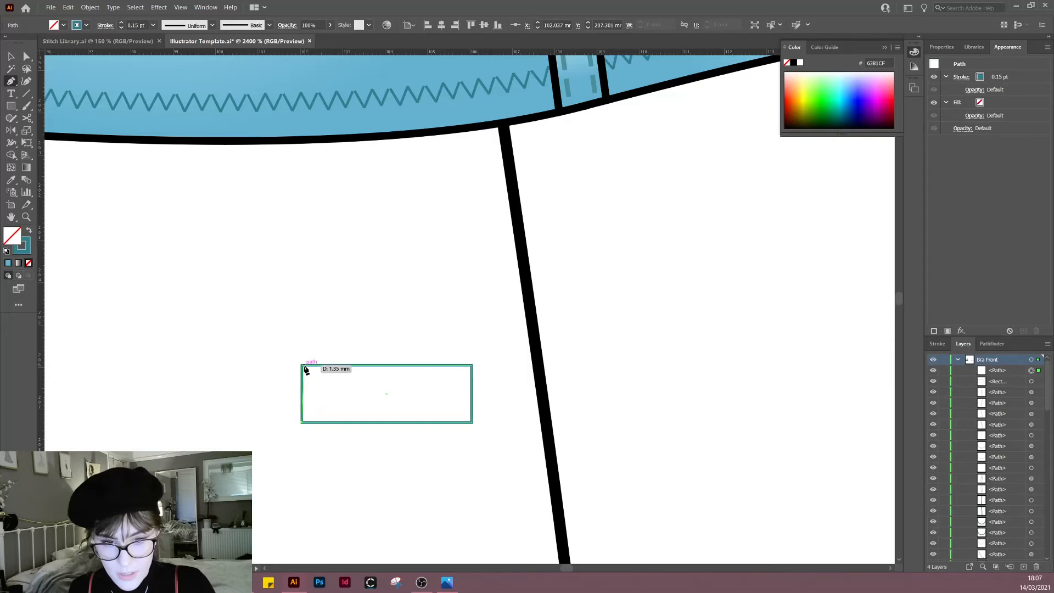
left_click(309, 422)
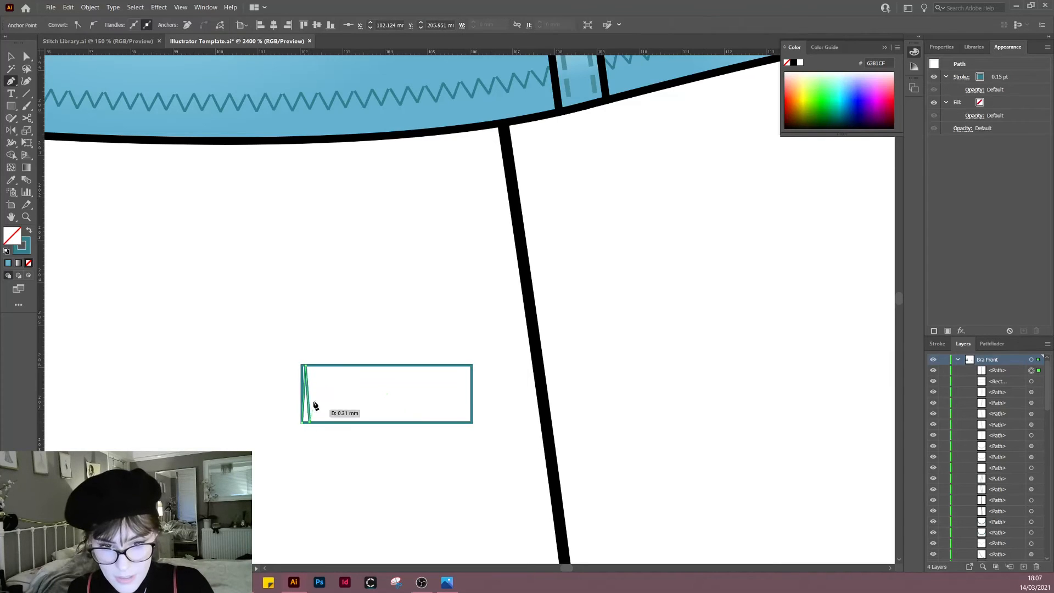
left_click(316, 365)
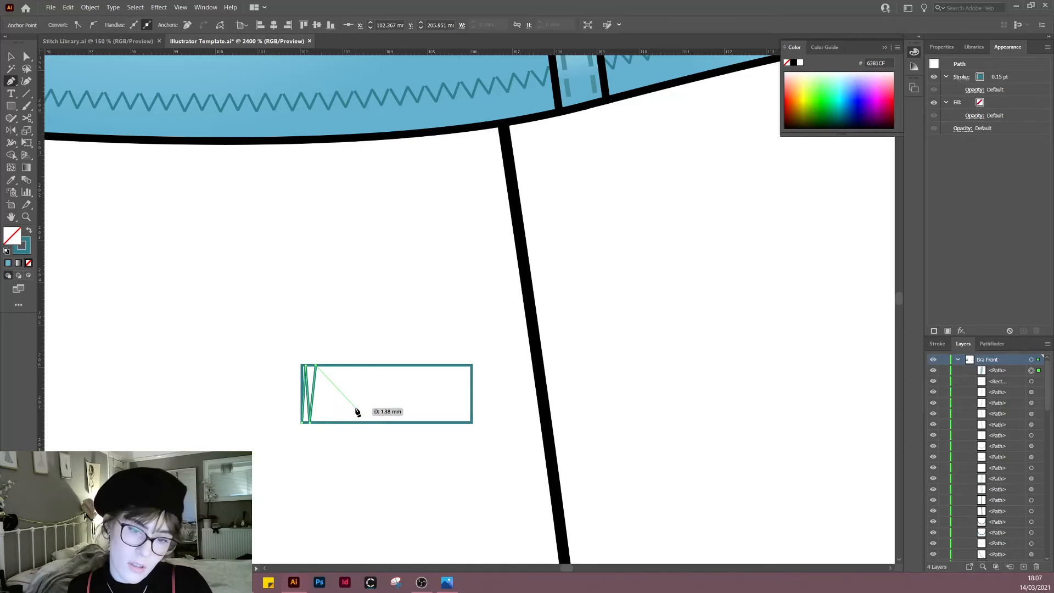
left_click(321, 423)
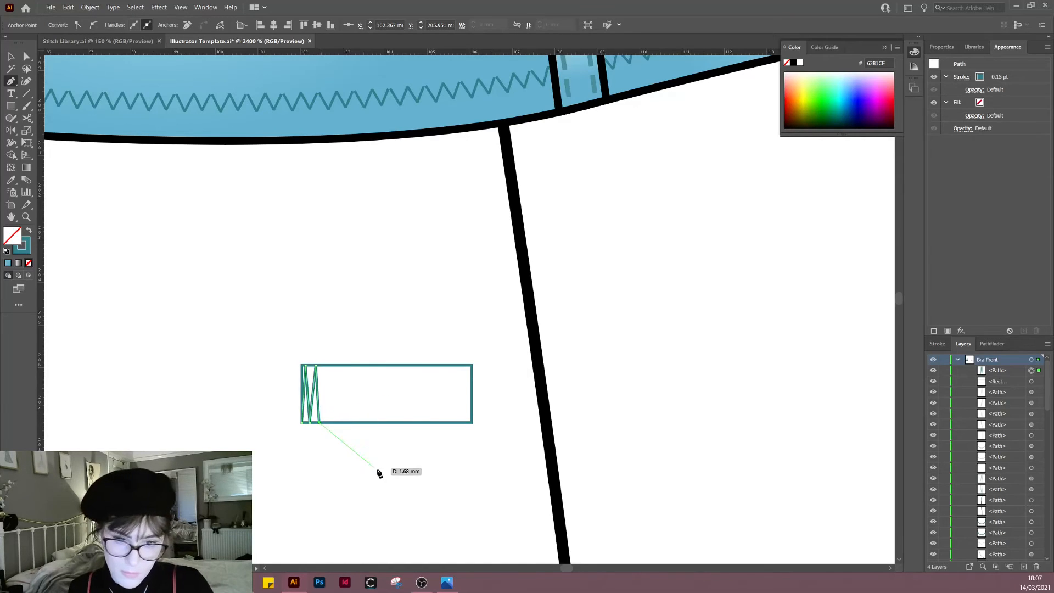
key("v")
left_click(403, 377)
key("Delete")
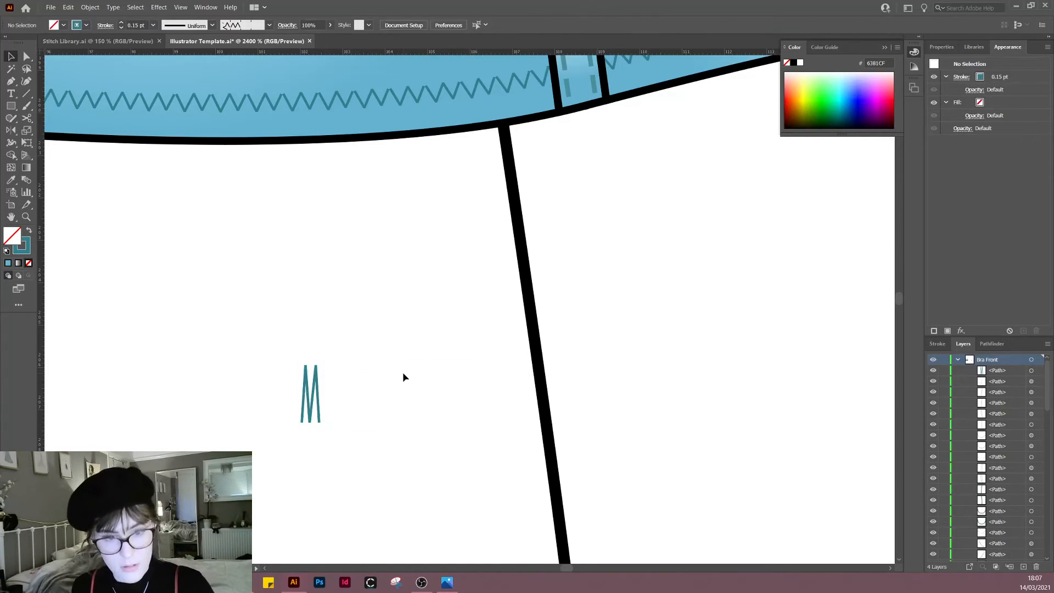
Step: Duplicate the two-peak zigzag directly beside the original to extend the motif, and set the stroke colour of both paths to 000000
left_click_drag(373, 459, 464, 439)
left_click_drag(403, 388, 420, 389)
left_click(425, 420)
left_click_drag(378, 425, 520, 311)
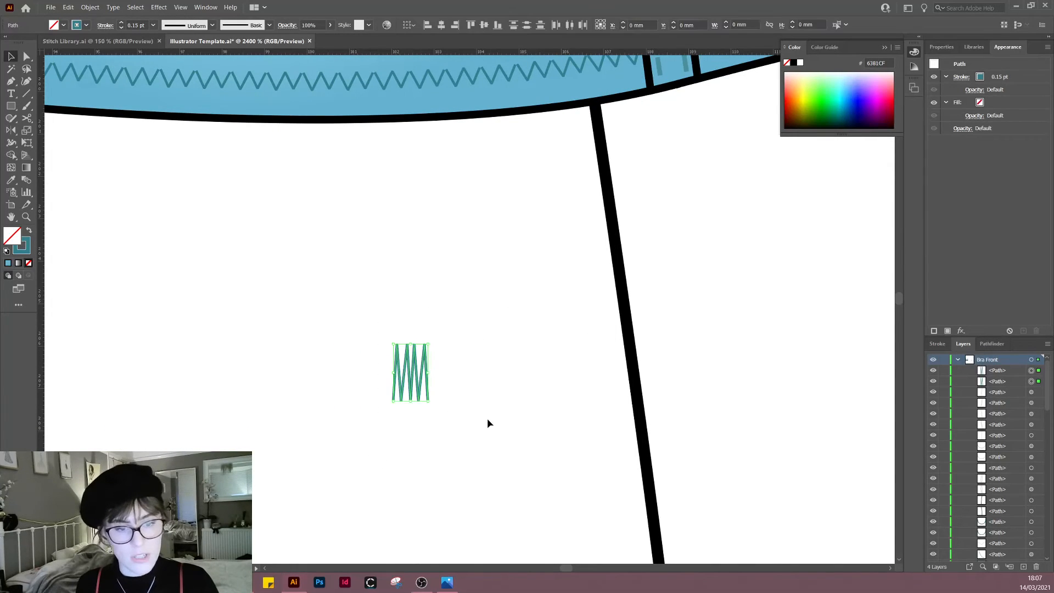
double_click(22, 246)
type("000000")
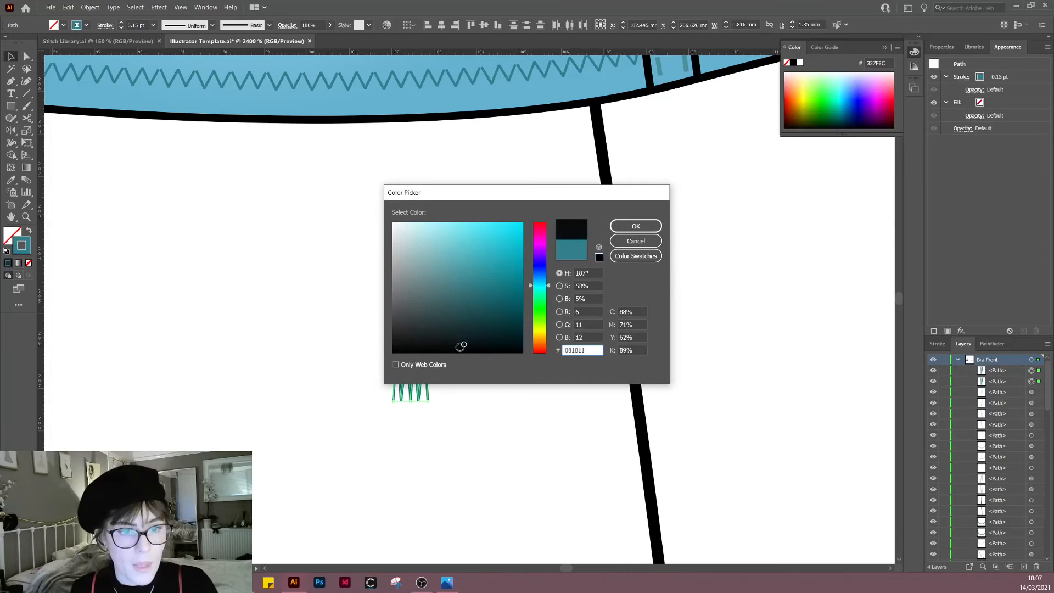
left_click(636, 226)
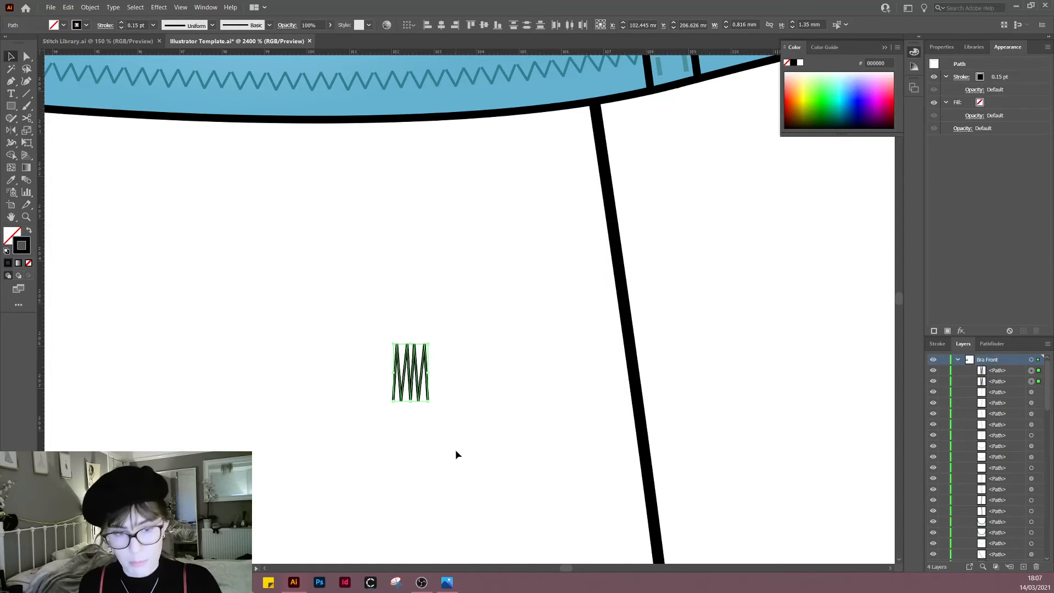
Step: Try to shorten both paths of the zigzag motif to about 0.73 mm high, and undo the resize
left_click_drag(328, 458, 475, 331)
scroll(506, 423, "down", 3)
scroll(528, 430, "right", 1)
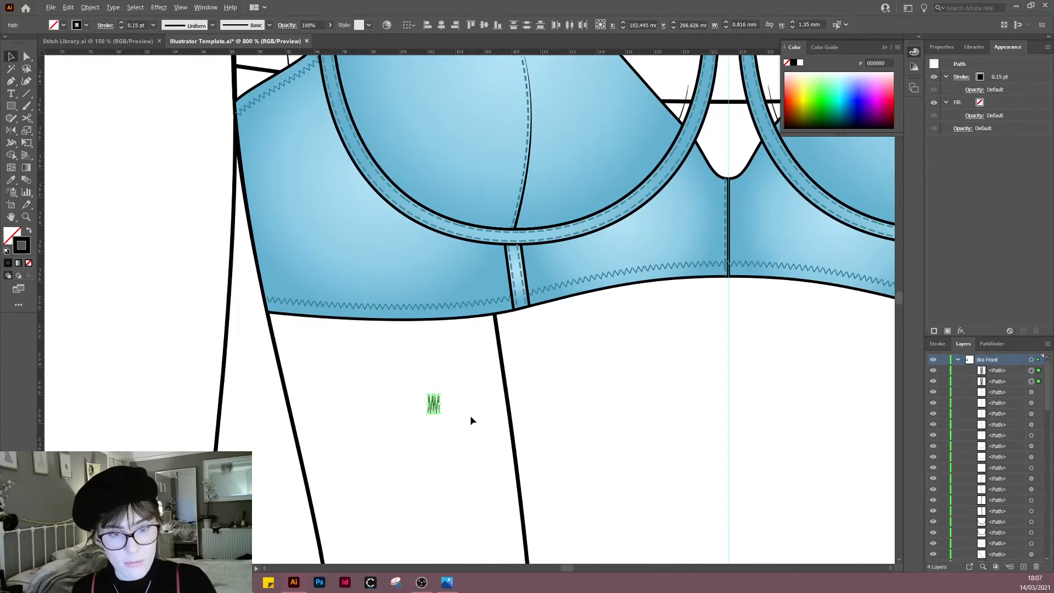
scroll(470, 415, "up", 2)
left_click(448, 412)
left_click_drag(365, 464, 482, 342)
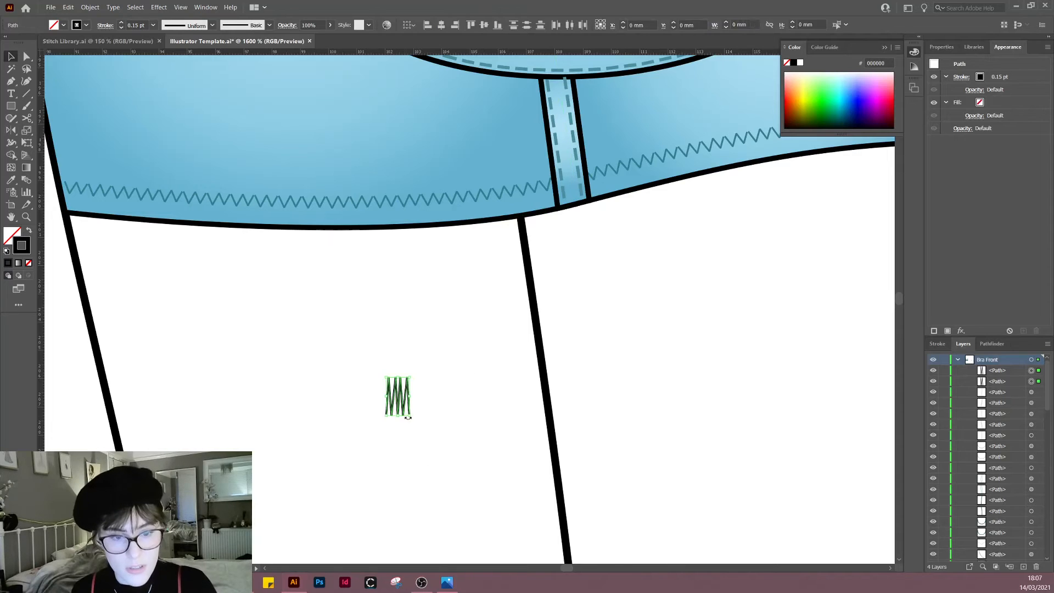
left_click_drag(399, 417, 402, 399)
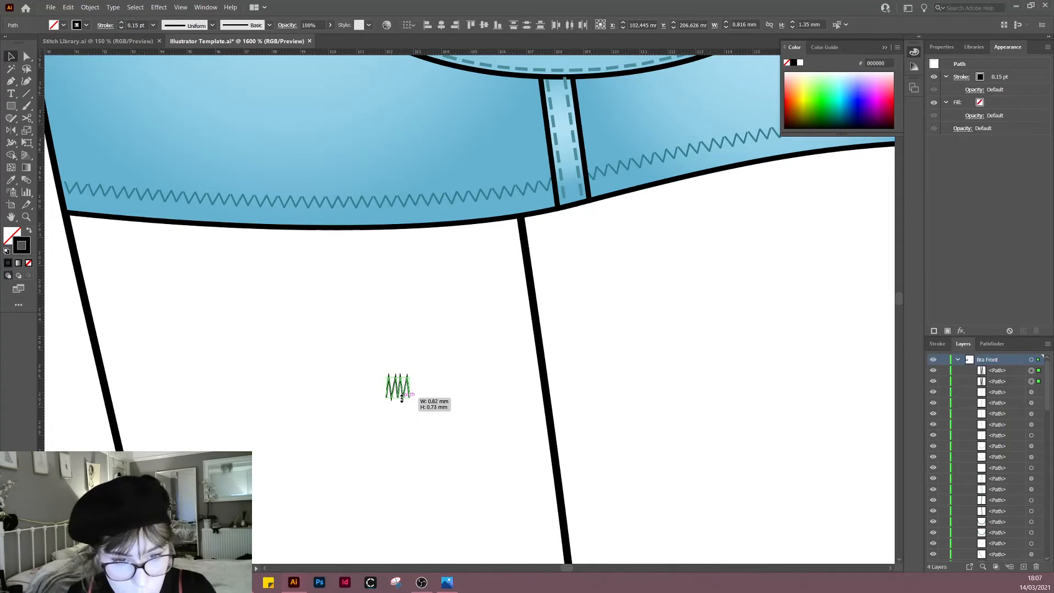
key("ctrl+z")
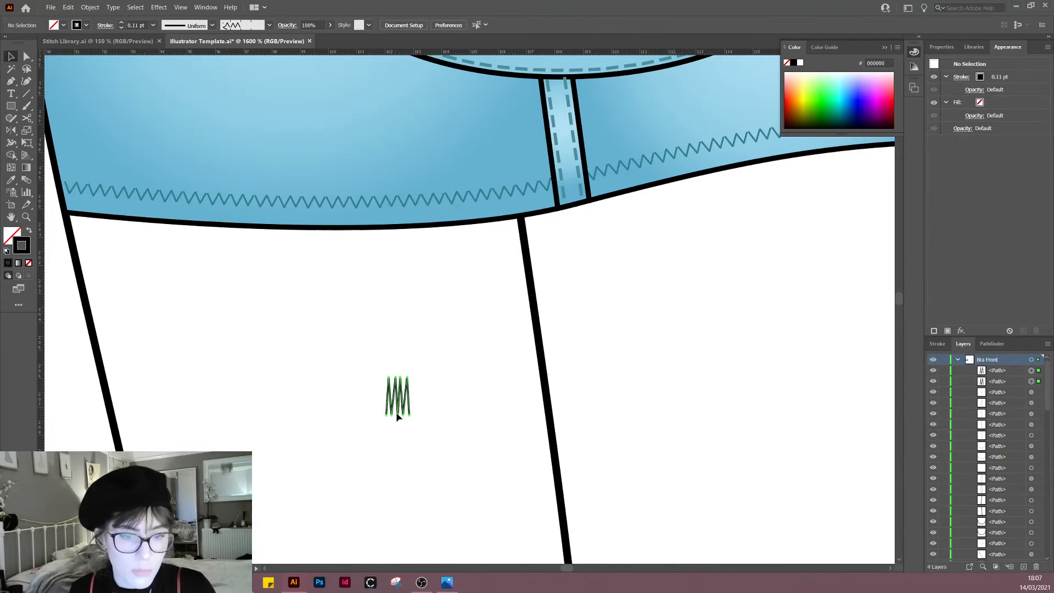
Step: Give both zigzag paths bevelled stroke corners, and shorten the motif to about 1.14 mm high at the same width
scroll(404, 442, "up", 2)
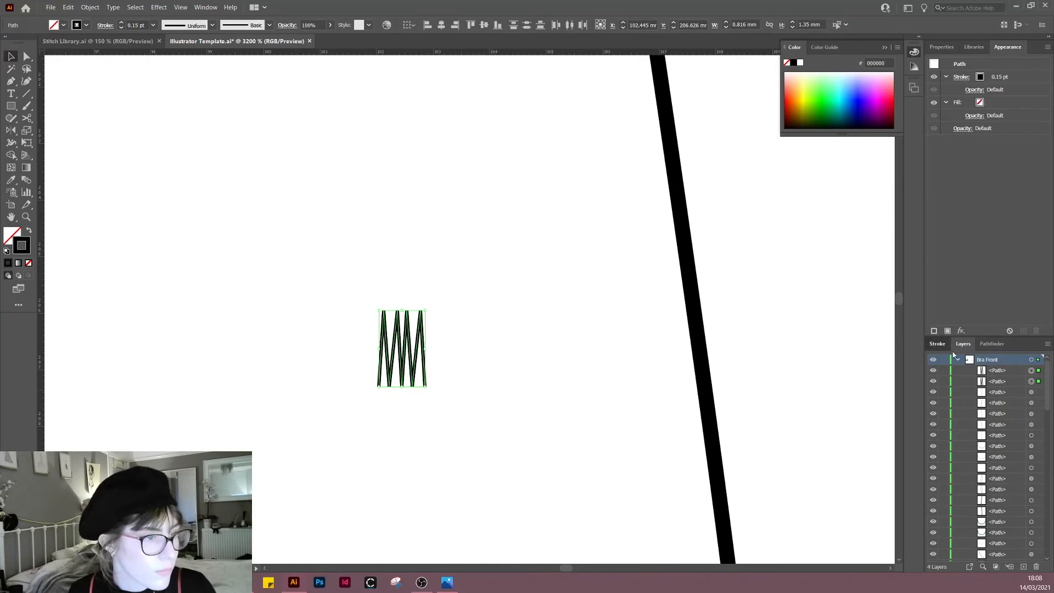
left_click(939, 344)
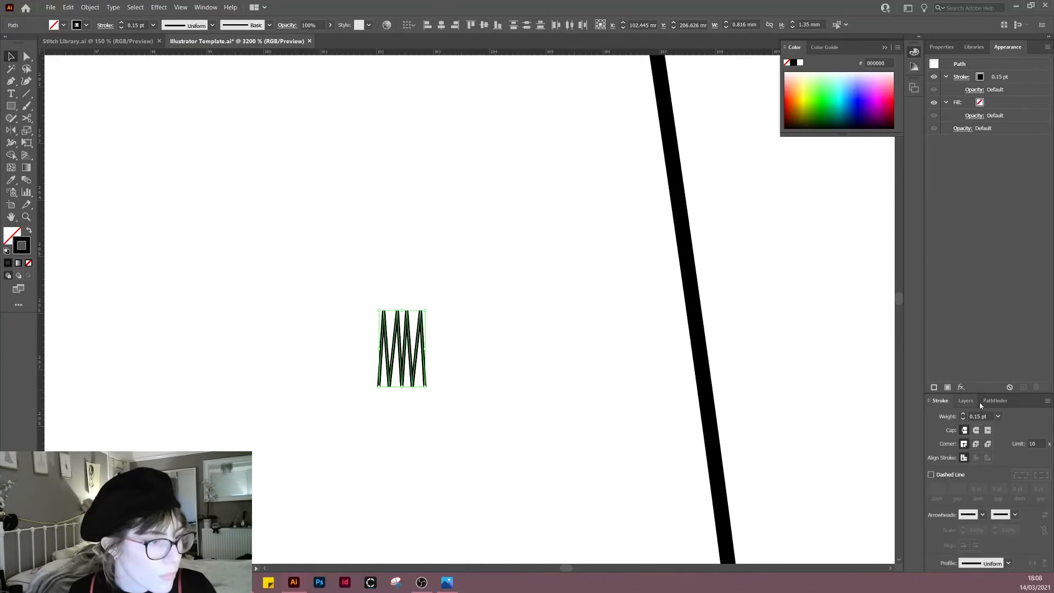
left_click(989, 444)
left_click(486, 418)
left_click_drag(341, 412, 620, 242)
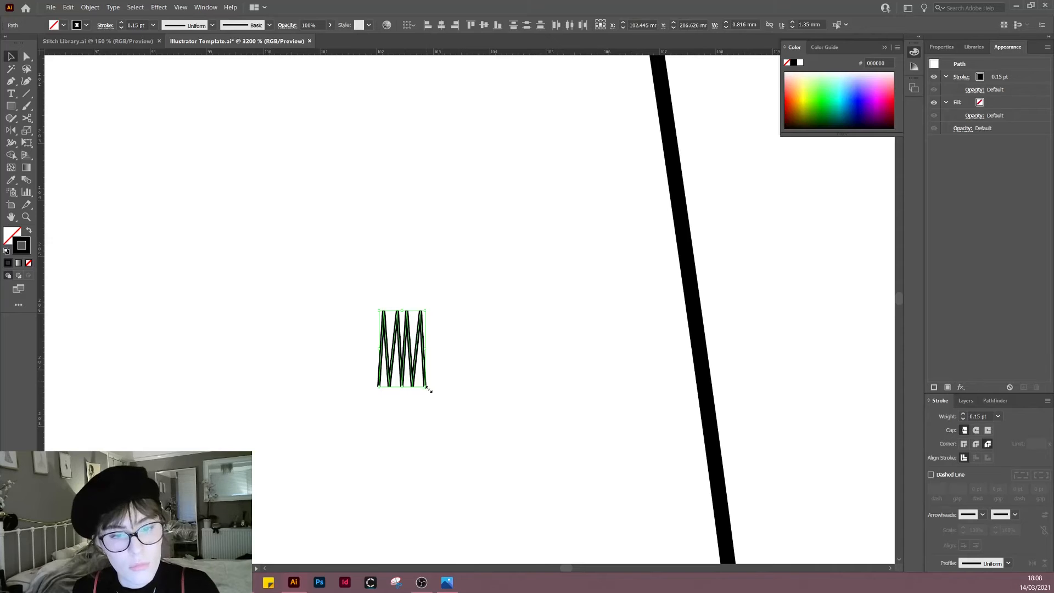
left_click_drag(402, 388, 402, 375)
left_click(411, 403)
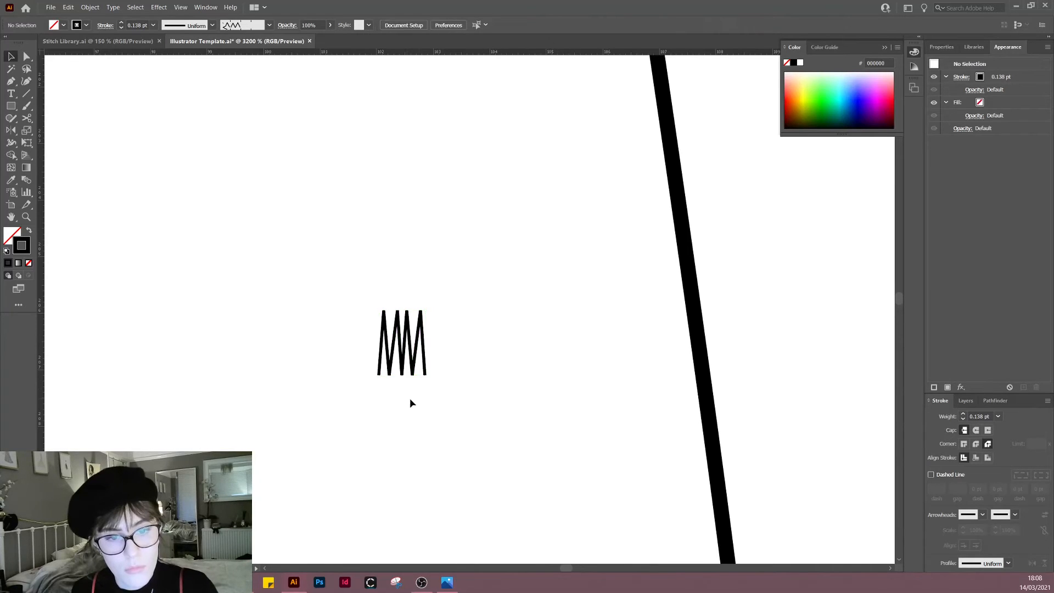
Step: Create a pattern brush named Bartack from the two zigzag paths, keeping the default brush options
scroll(426, 406, "down", 3)
scroll(434, 379, "down", 1)
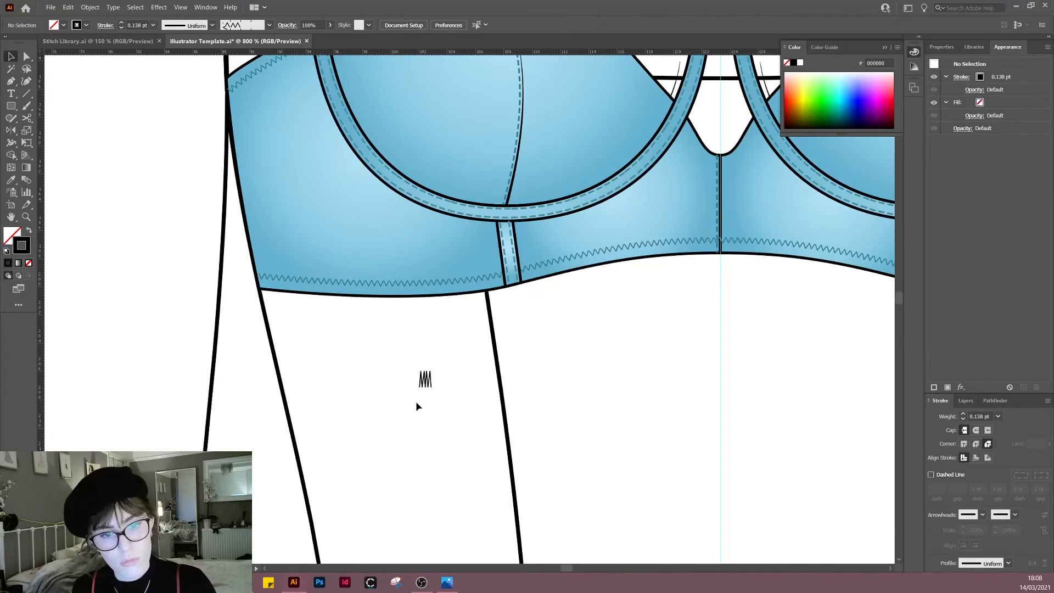
left_click(425, 379)
left_click(292, 59, "shift")
left_click(270, 25)
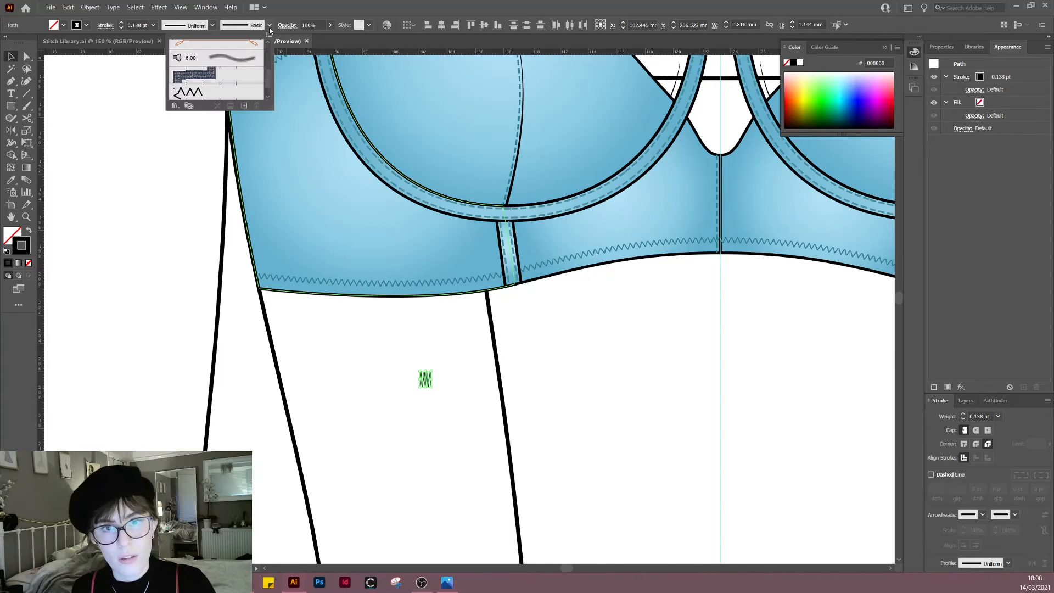
left_click(245, 106)
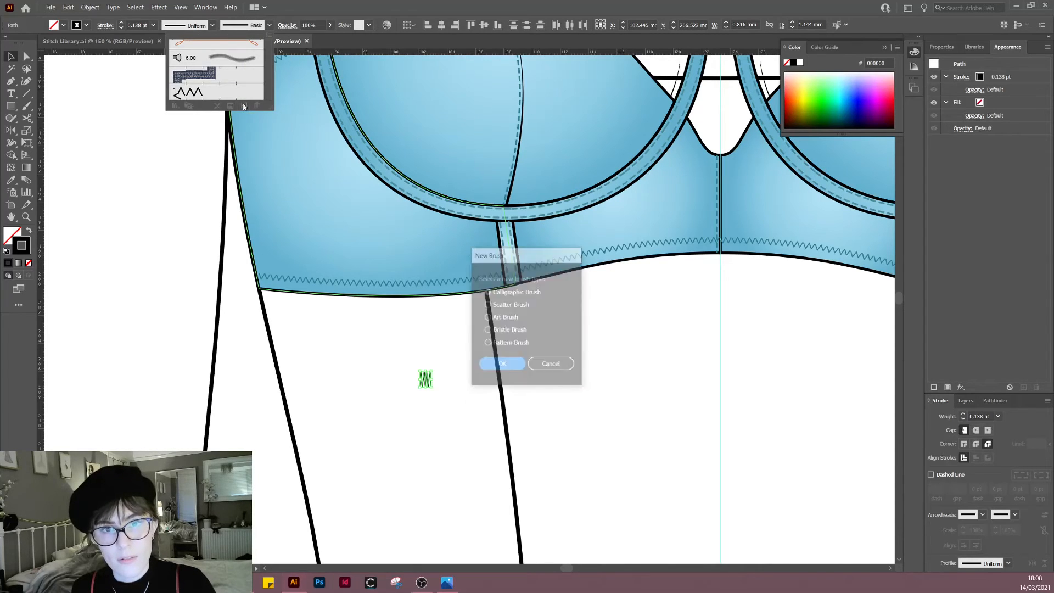
left_click(517, 344)
left_click(515, 367)
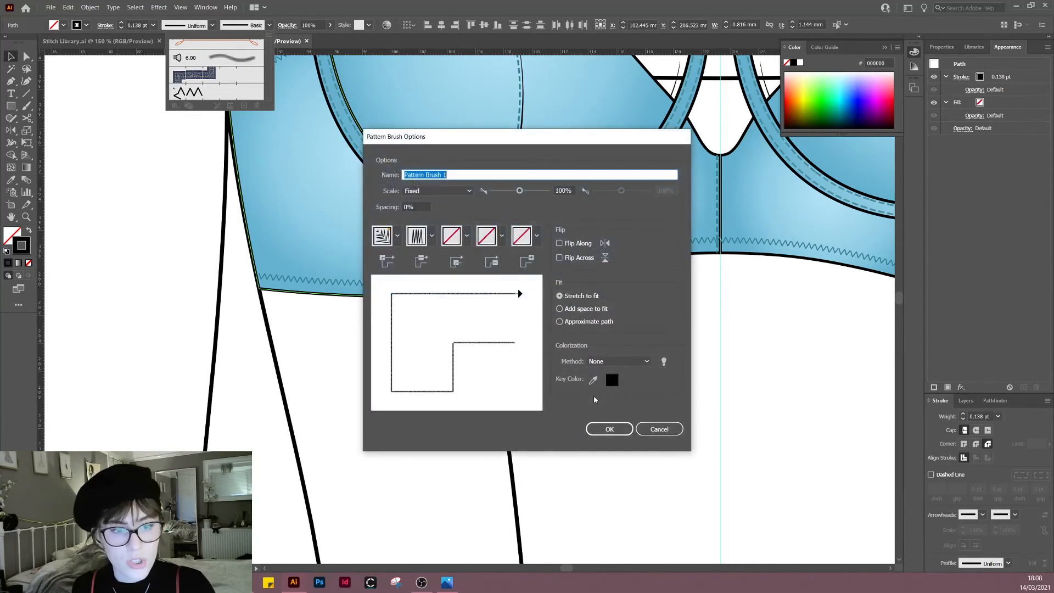
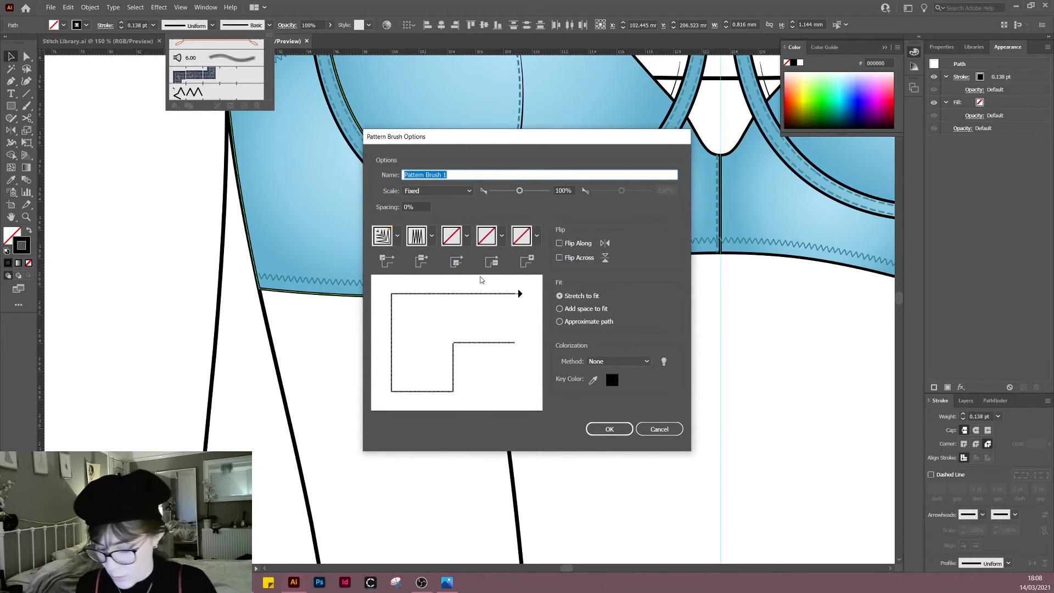
type("Bartack")
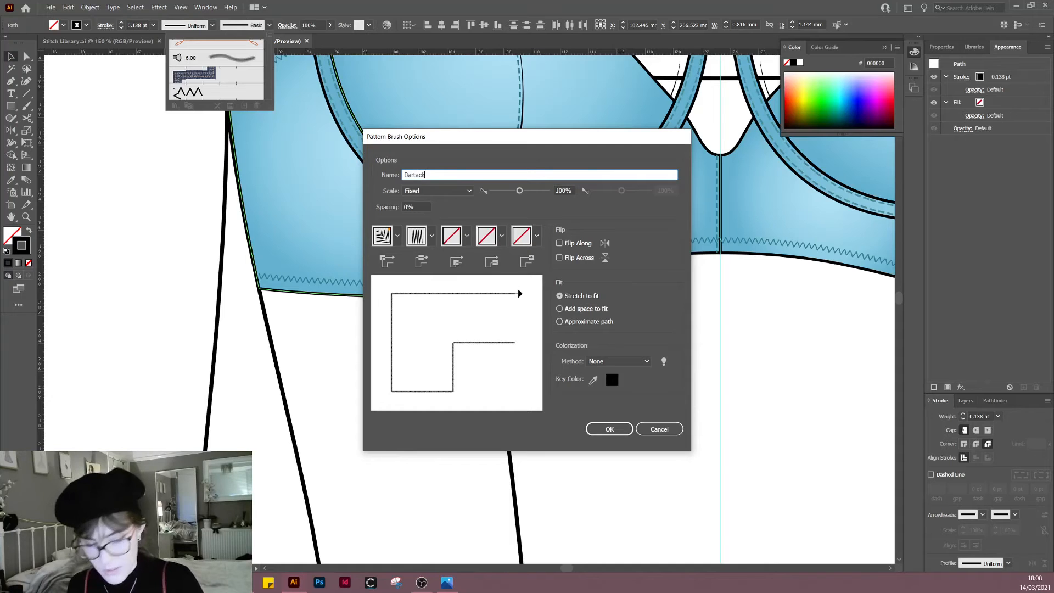
key("Return")
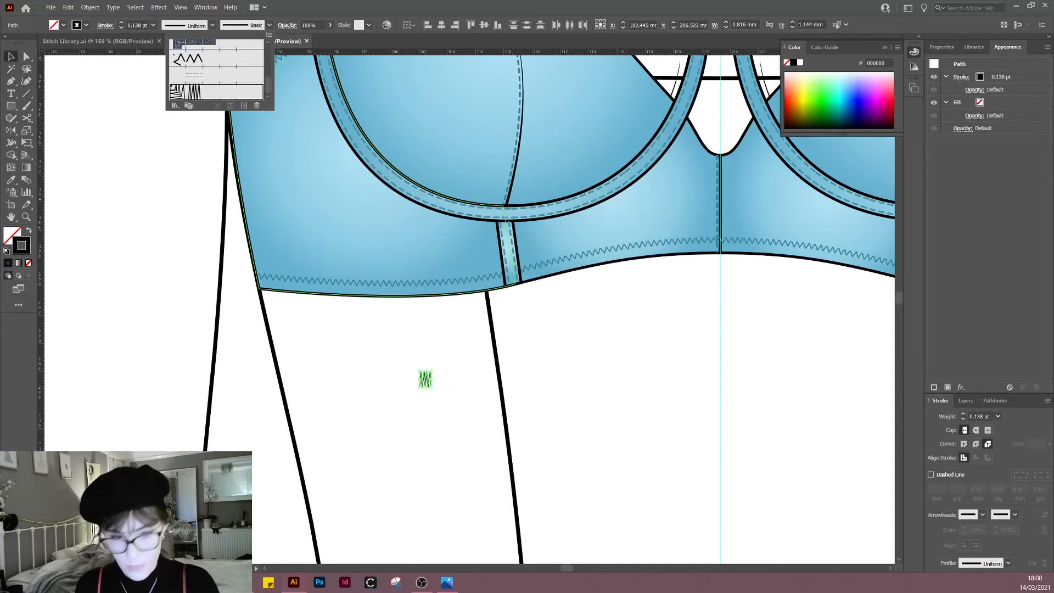
Step: Draw a straight horizontal line about 6.09 mm long below the zigzag motif, and apply the Bartack brush to it
key("p")
left_click(385, 441)
left_click(471, 440, "shift")
key("v")
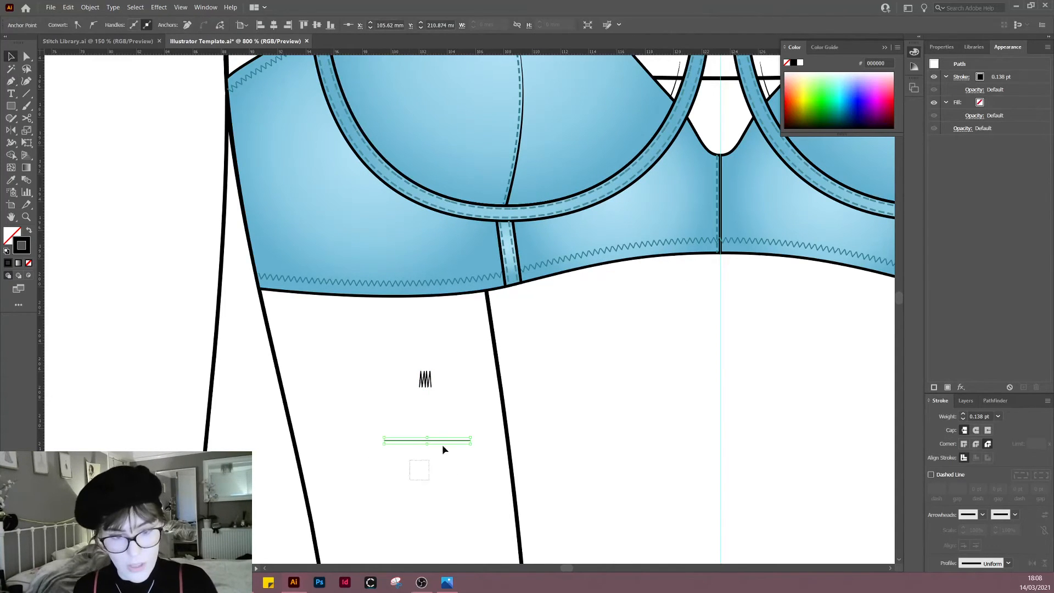
left_click(269, 25)
left_click(187, 96)
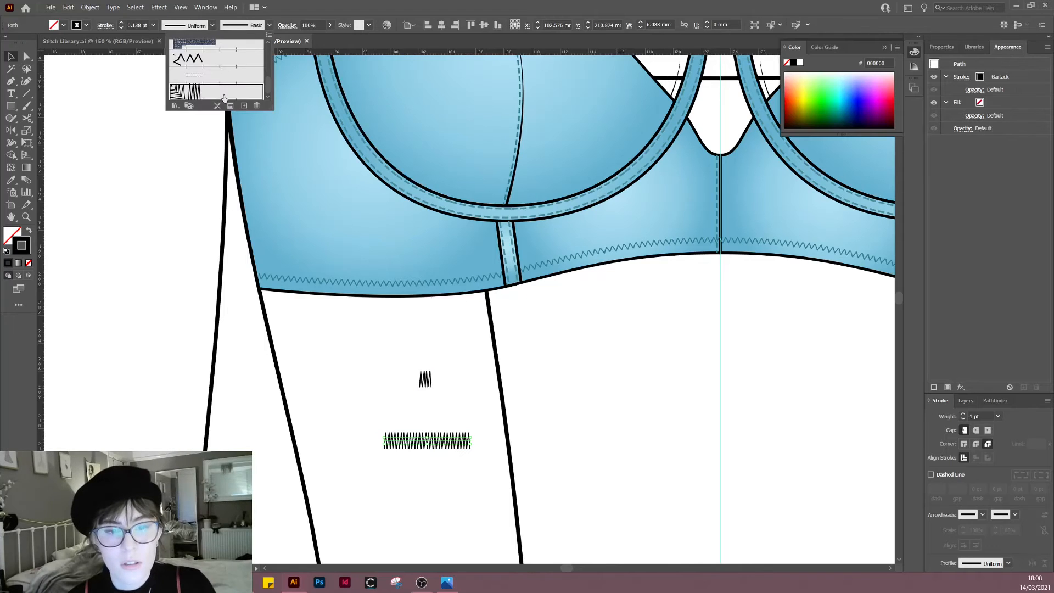
left_click(299, 396)
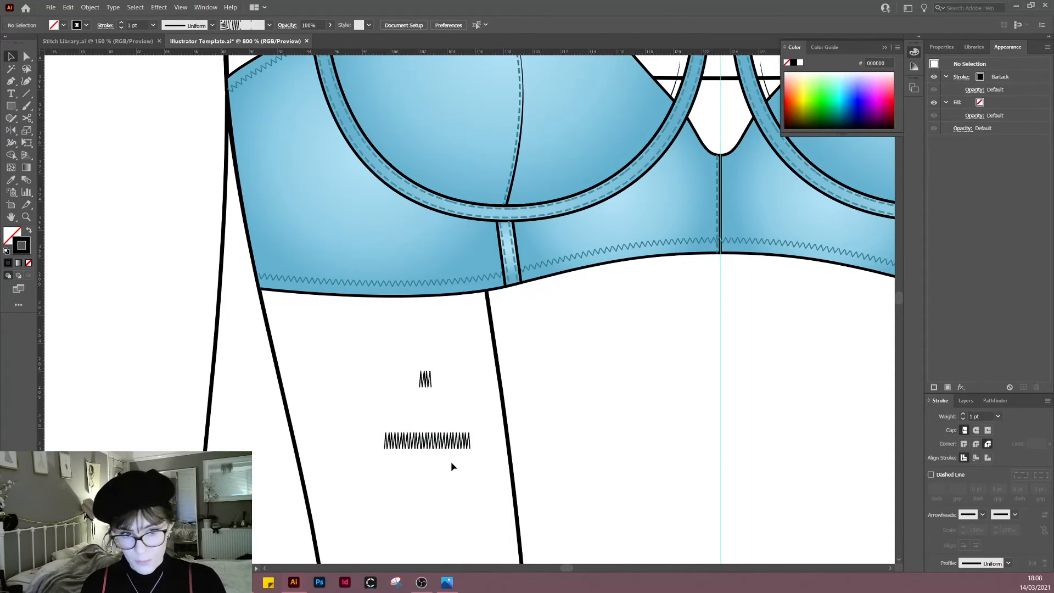
scroll(360, 448, "down", 1)
scroll(363, 455, "up", 2)
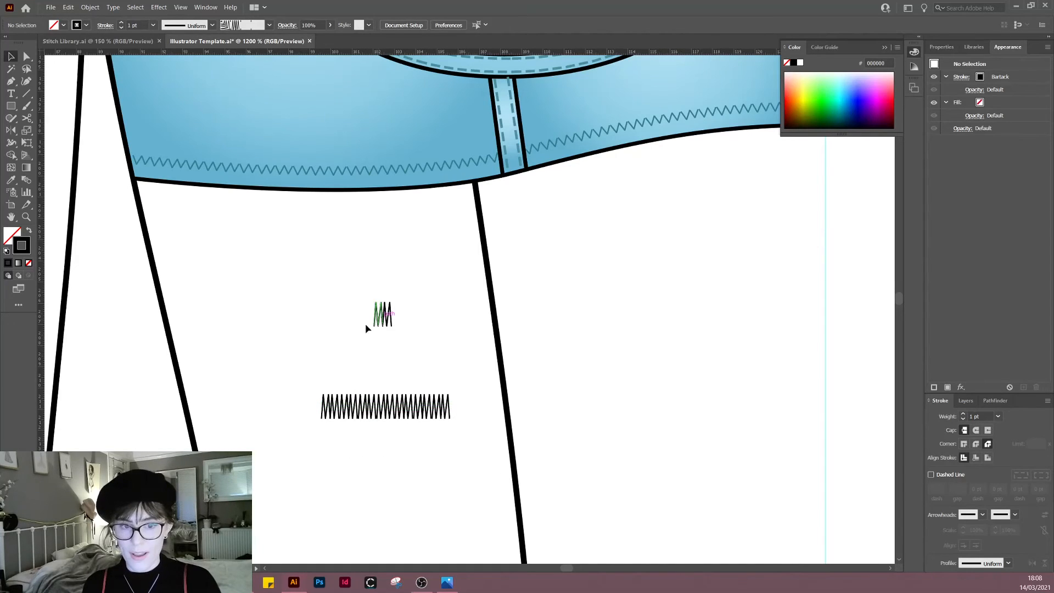
scroll(424, 413, "down", 2)
scroll(425, 423, "up", 1)
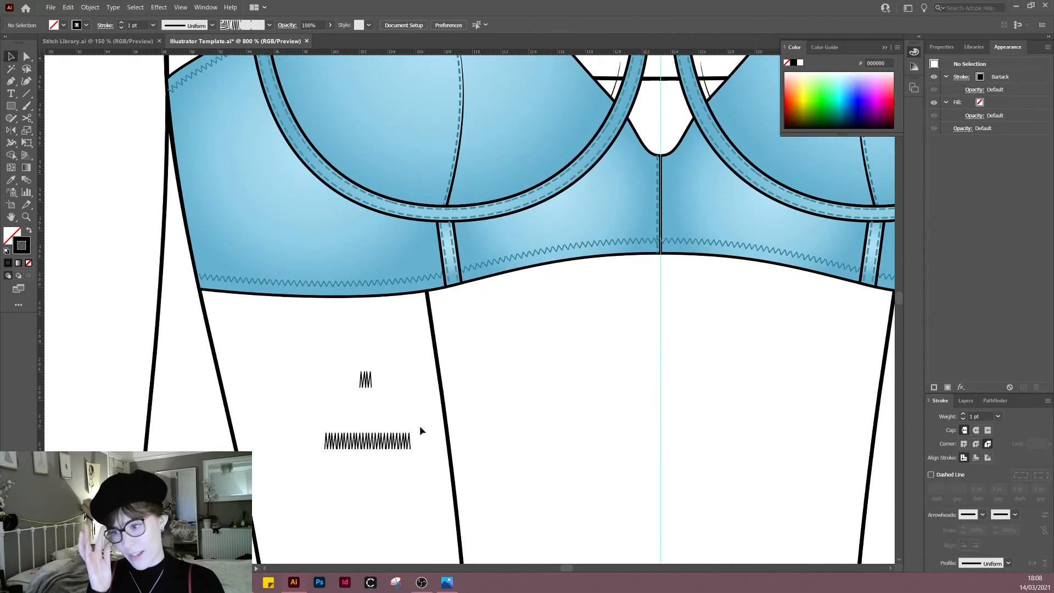
scroll(395, 416, "down", 2)
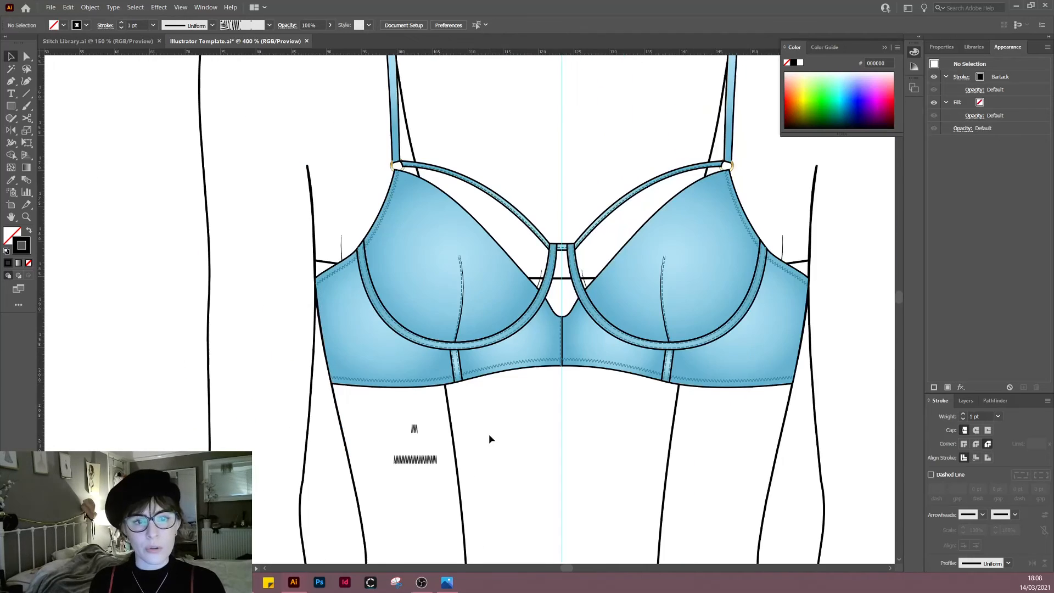
left_click_drag(489, 434, 536, 422)
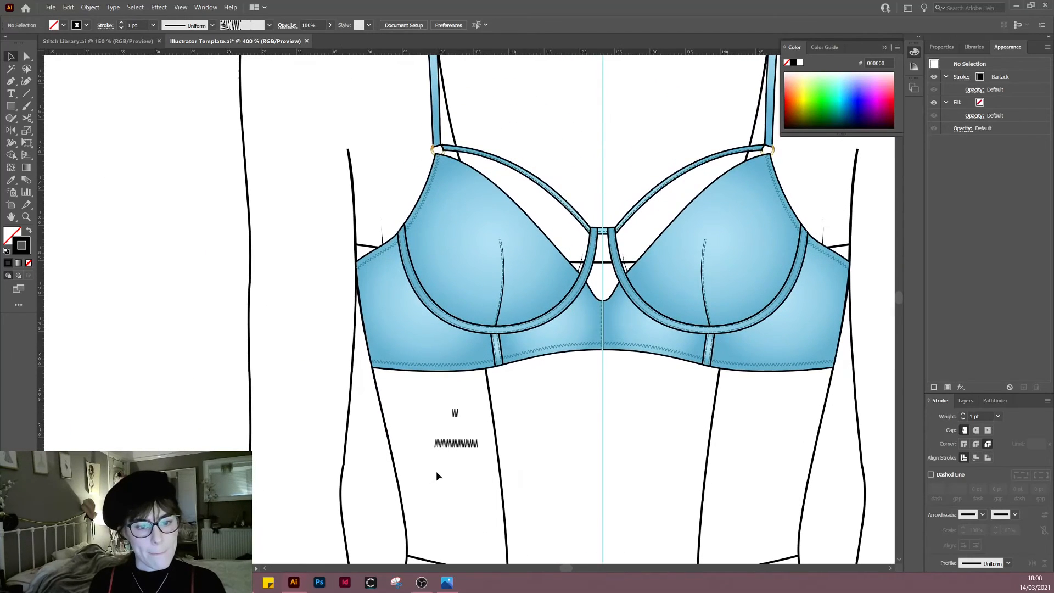
Step: Draw a straight line about 1.2 mm long with the Pen tool across the left cup's tip, just below the gold ring
left_click_drag(476, 438, 477, 438)
left_click(513, 435)
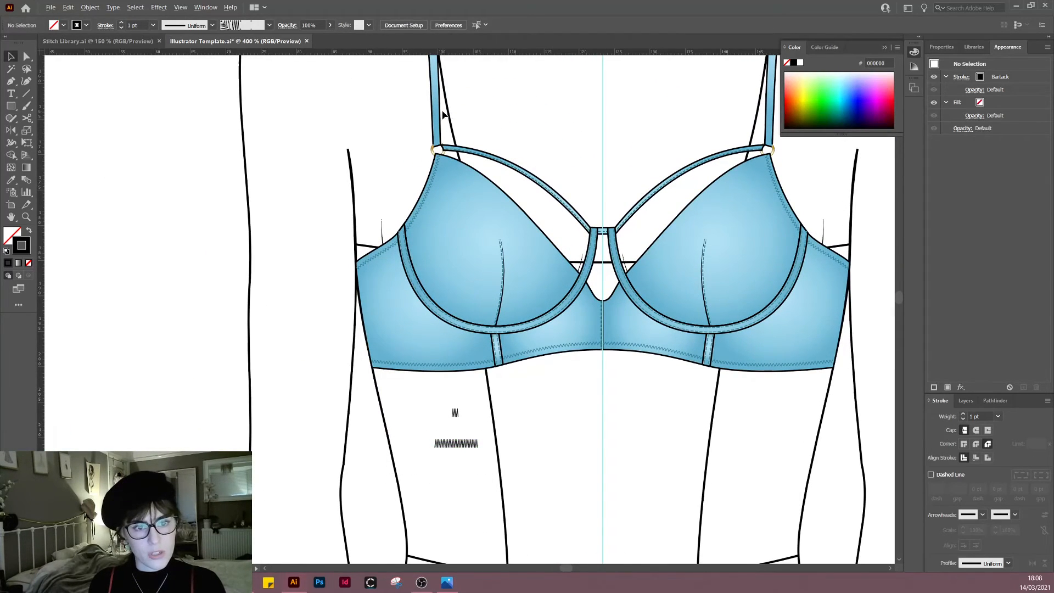
scroll(444, 114, "up", 5)
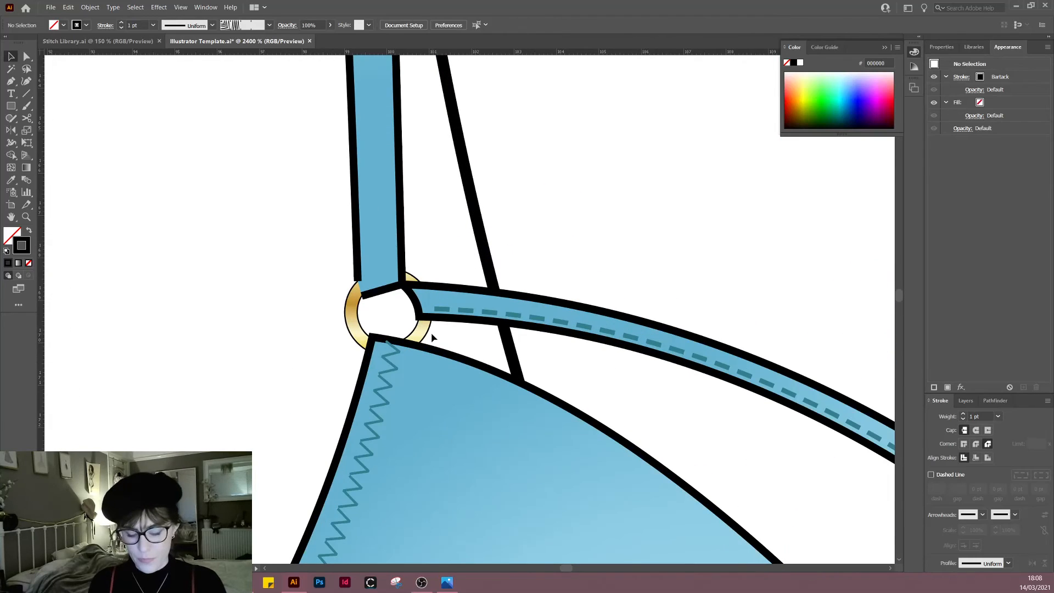
key("p")
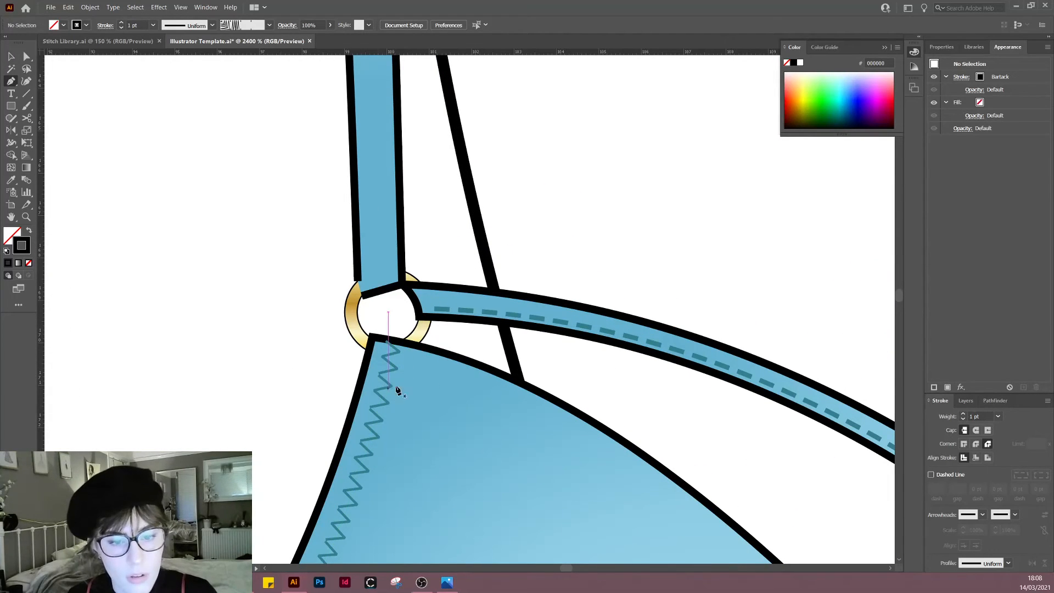
left_click(368, 356)
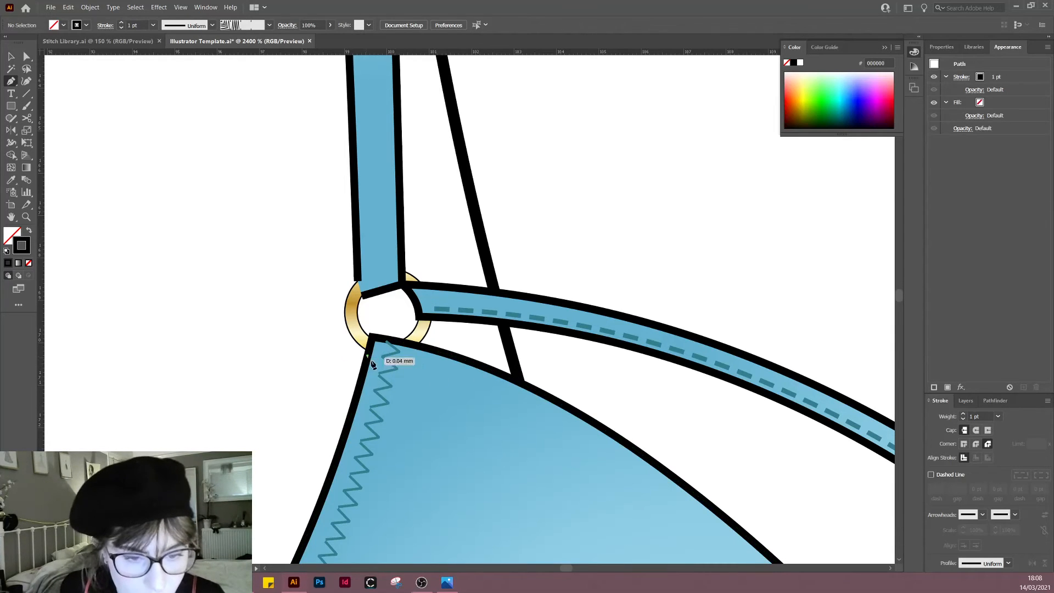
left_click(415, 372)
key("v")
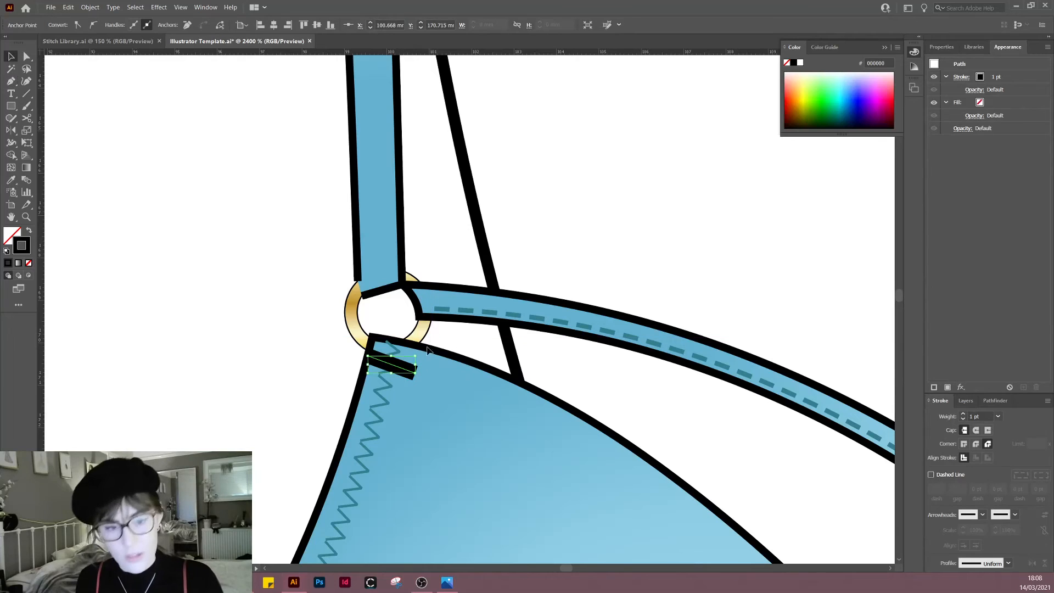
left_click(331, 314)
Step: Apply the Bartack pattern brush to the short line at the left cup's tip
left_click(398, 378)
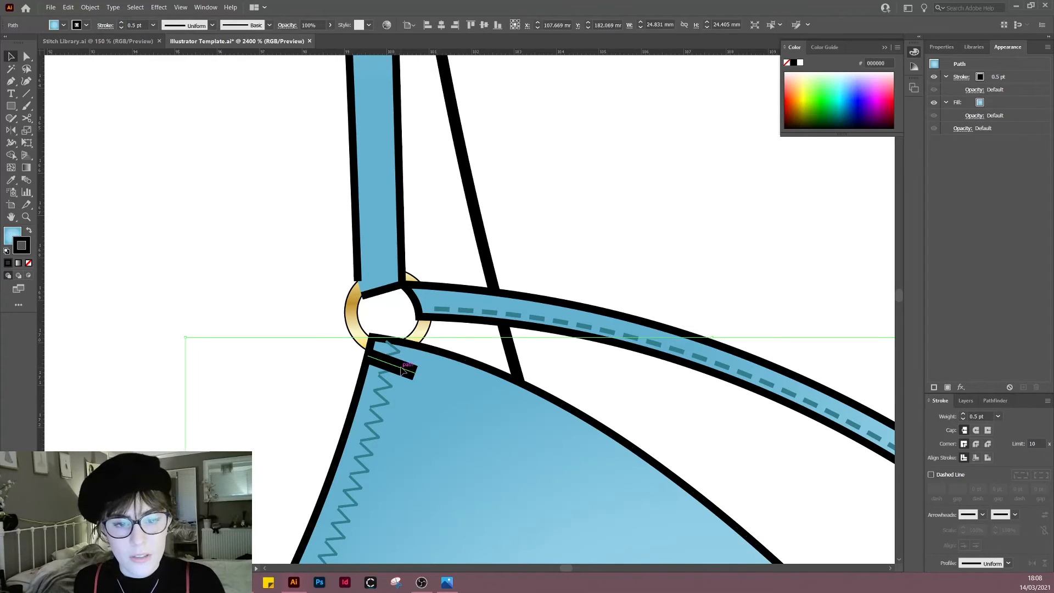
left_click(397, 367)
left_click(269, 25)
left_click(236, 97)
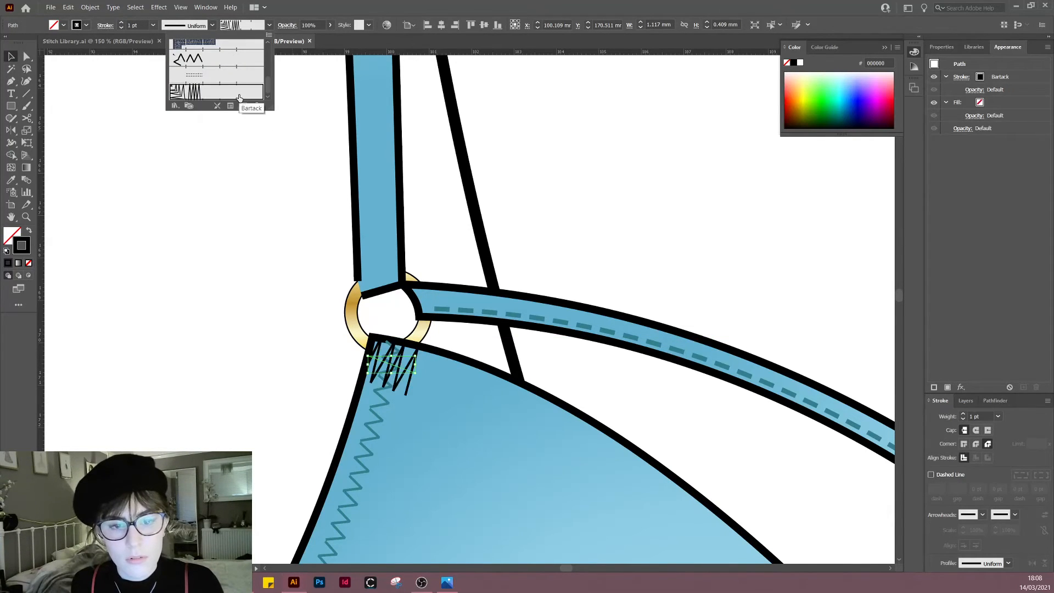
Step: Try stroke weights of 0.5 pt and 0.25 pt on the bartack line
left_click(973, 416)
type("0.5")
key("Return")
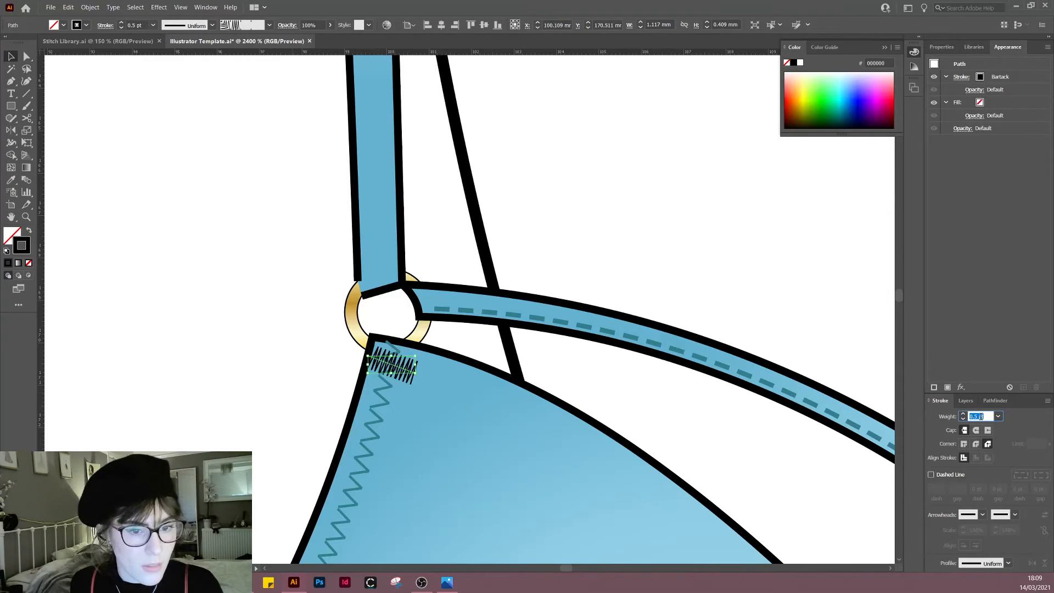
type("0.25")
key("Return")
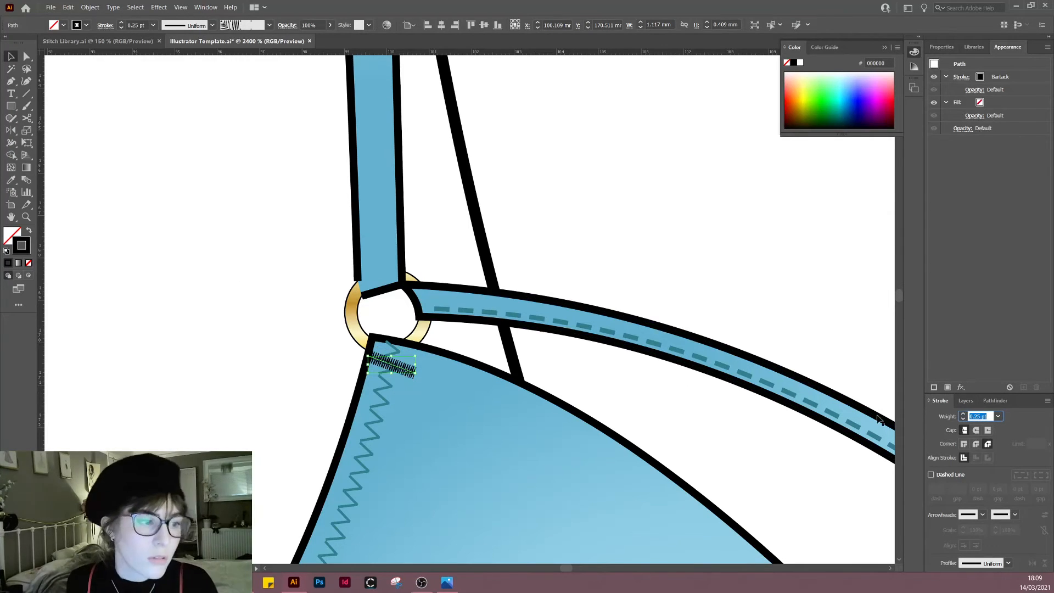
left_click(724, 441)
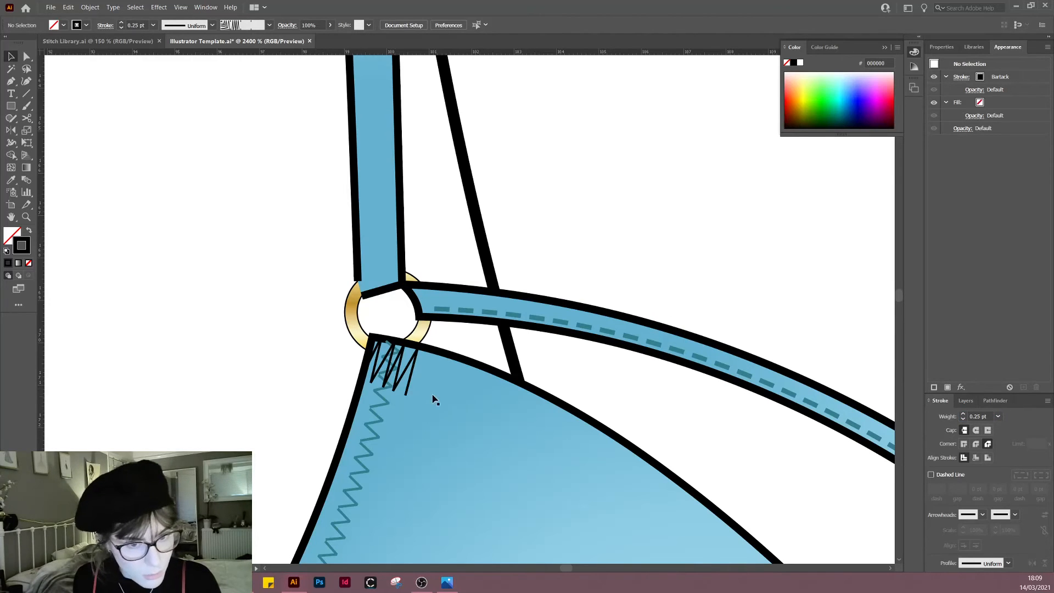
Step: Test the bartack line's stroke weight at 0.5 pt and 0.25 pt again, and set it to 0.3 pt
left_click(402, 373)
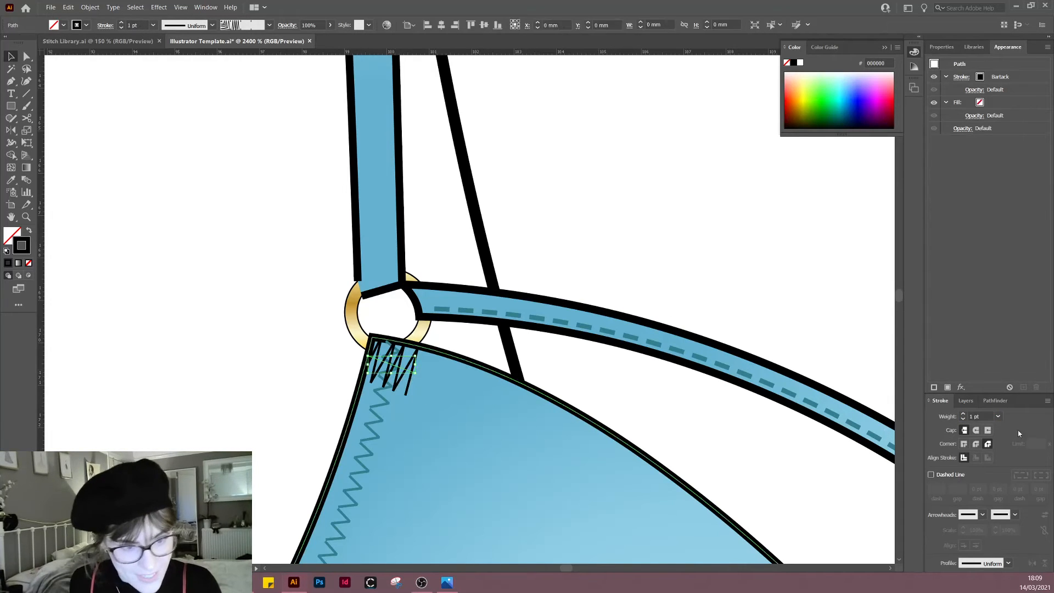
left_click(975, 416)
type("0.5")
key("Return")
type("0.25")
key("Return")
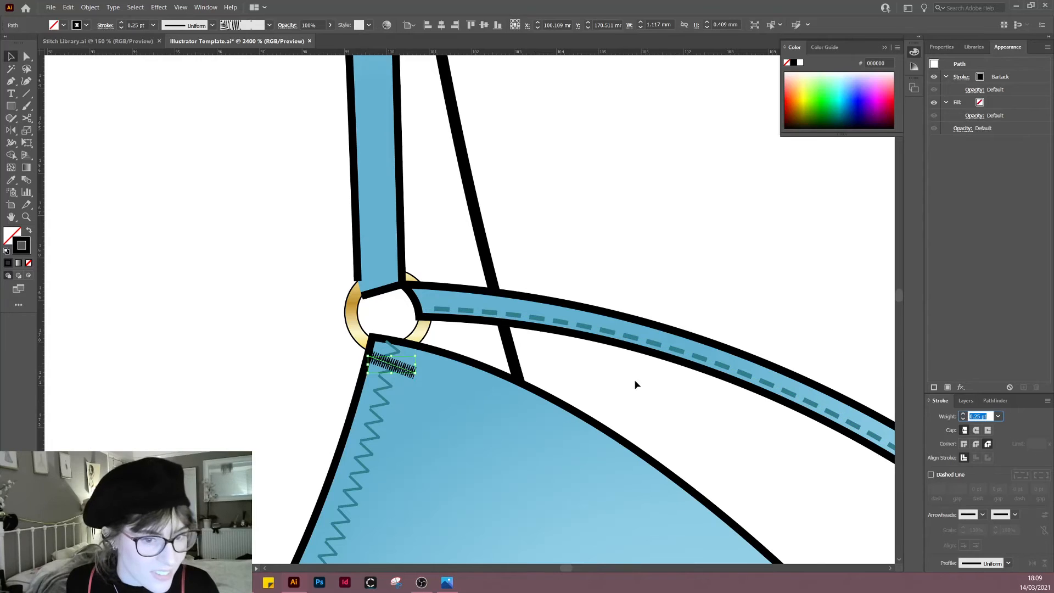
type("0.5")
key("Return")
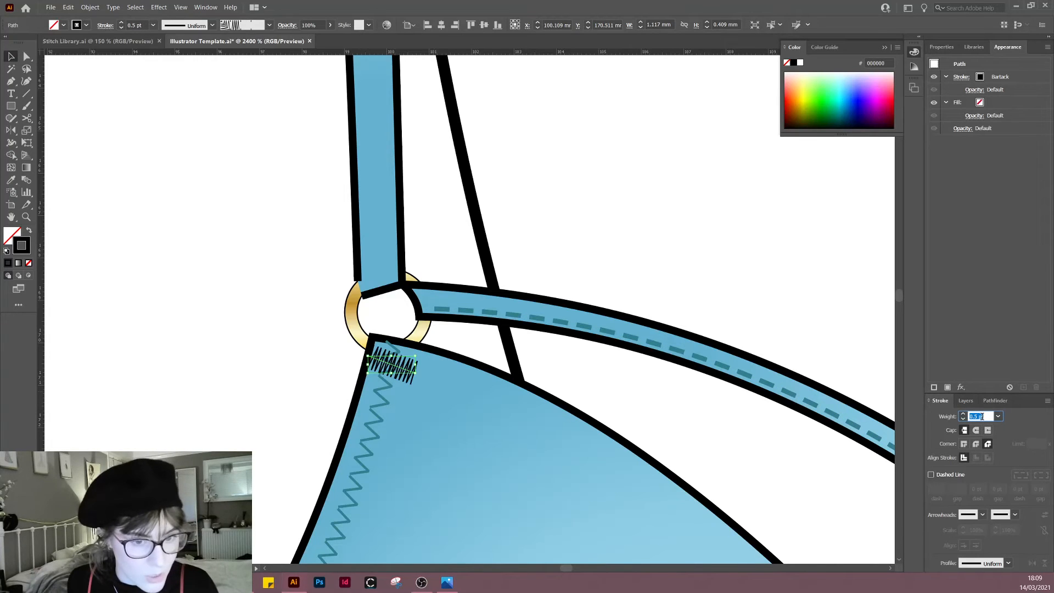
type("0.3")
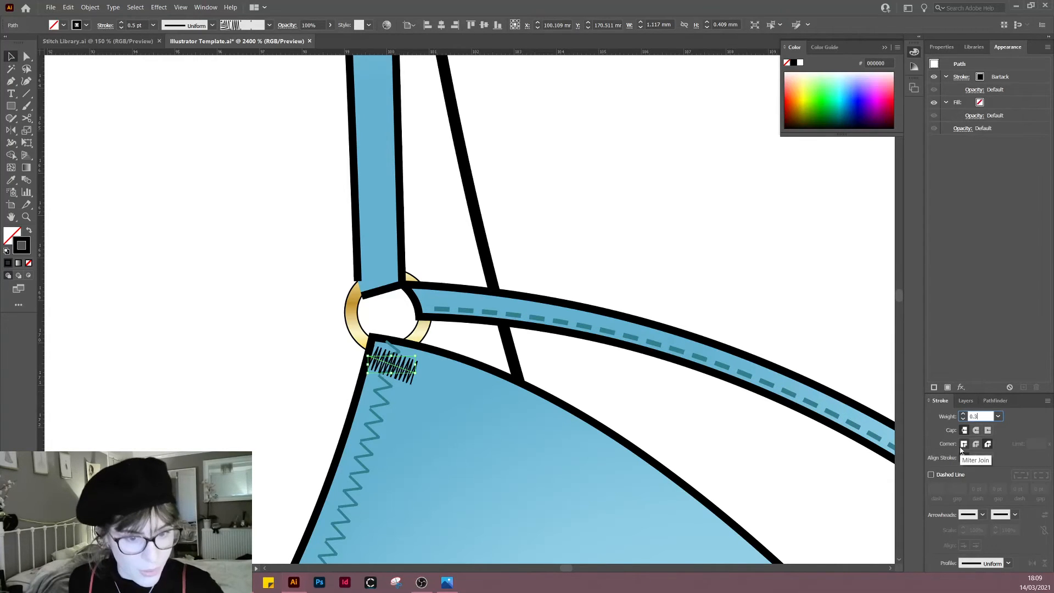
key("Return")
left_click(649, 245)
Step: Move the bartack line's inner end point slightly upward so the line slopes less across the cup's tip
key("a")
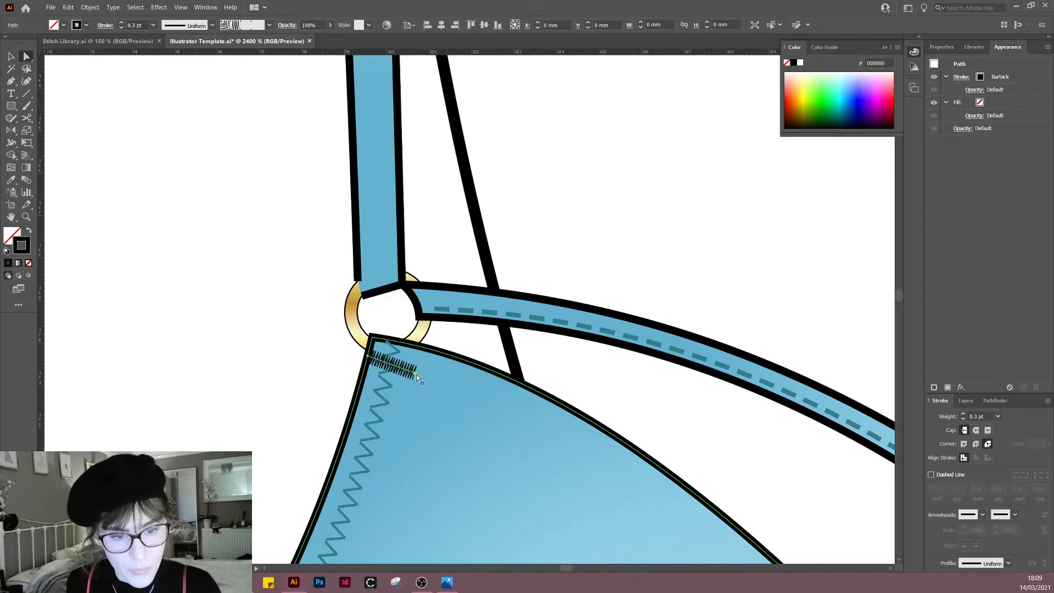
left_click(416, 379)
key("v")
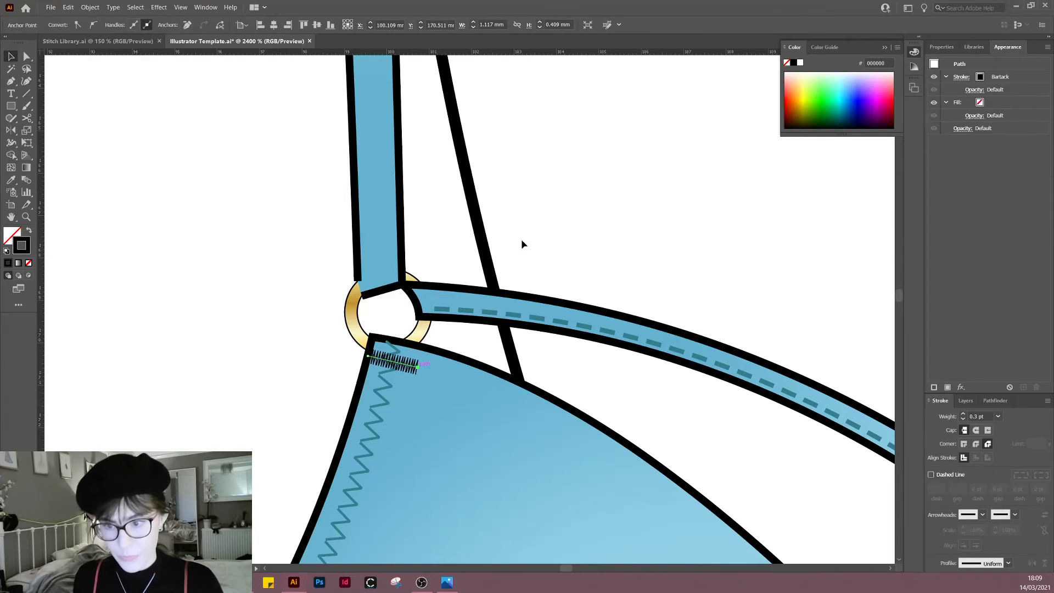
left_click(522, 242)
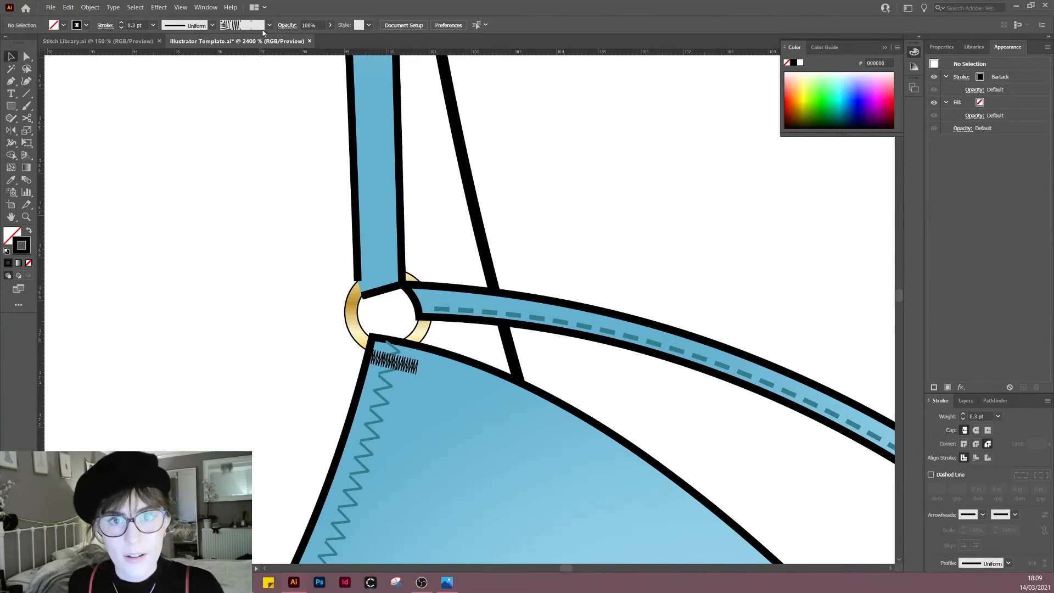
Step: Copy the stroke colour of the cup's zigzag stitching and apply it to the bartack line as 337F8C
left_click(398, 369)
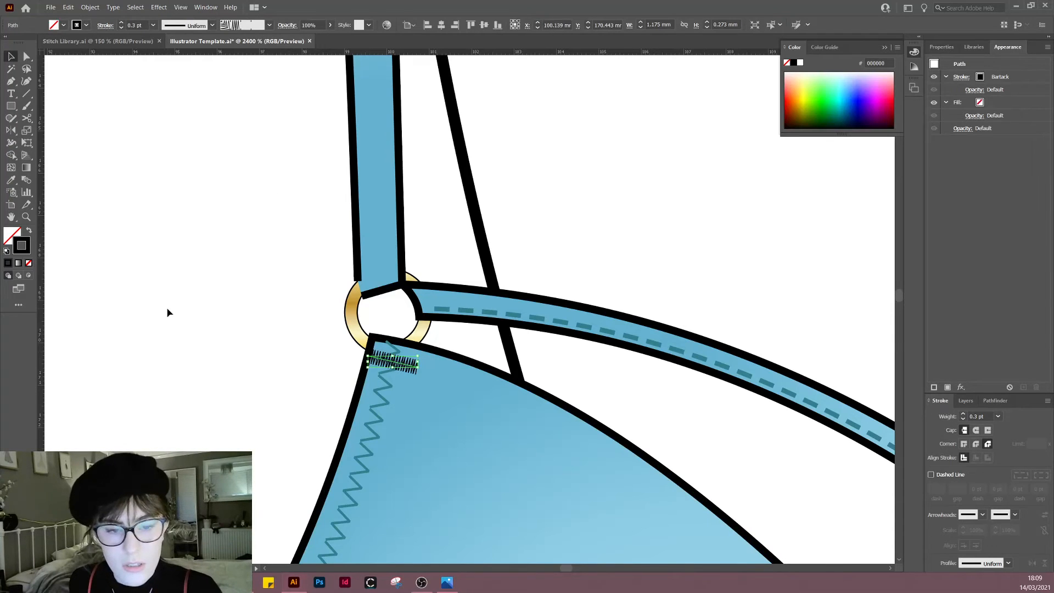
scroll(129, 296, "down", 1)
left_click(161, 356)
left_click_drag(253, 408, 344, 312)
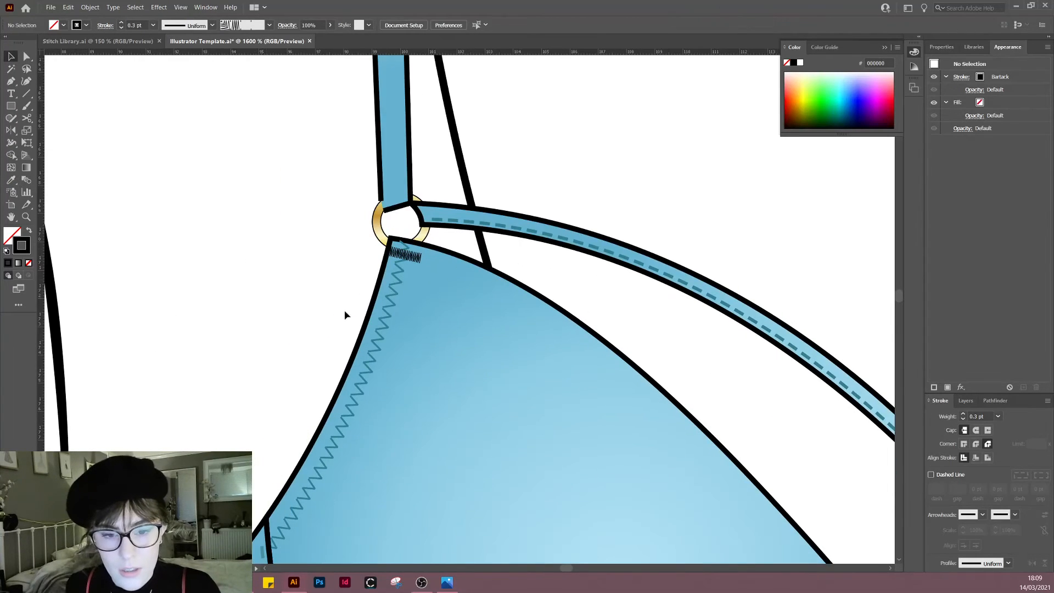
left_click(377, 343)
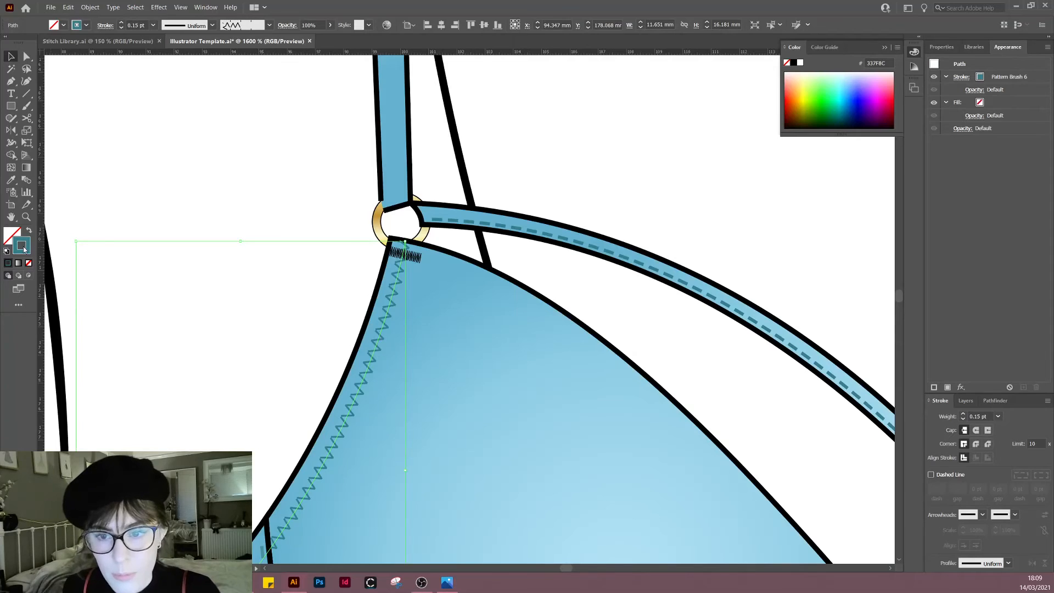
double_click(21, 245)
left_click(634, 225)
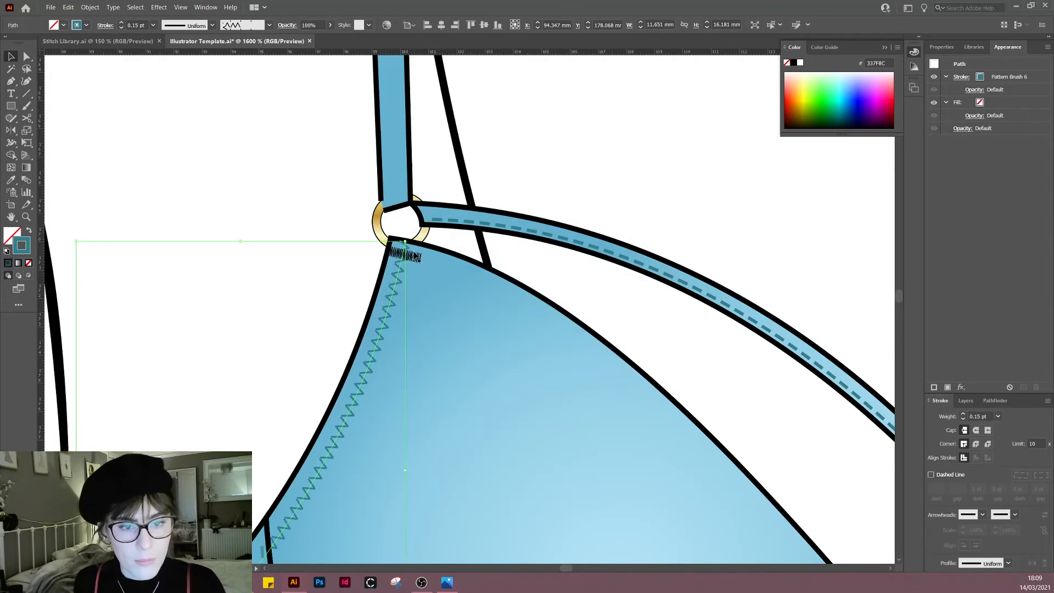
left_click(415, 257)
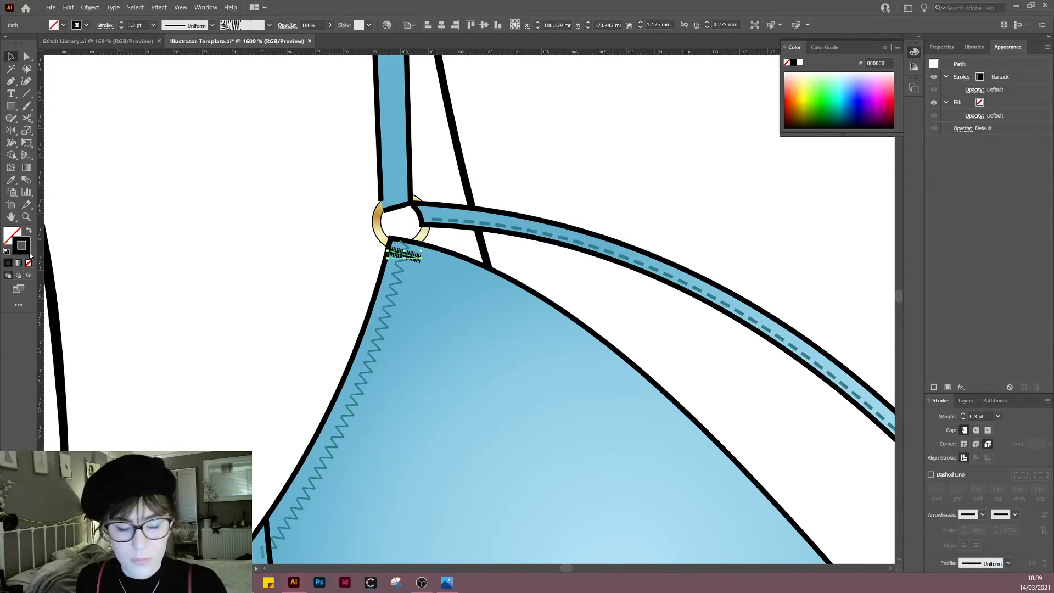
double_click(22, 245)
left_click(635, 225)
left_click(459, 240)
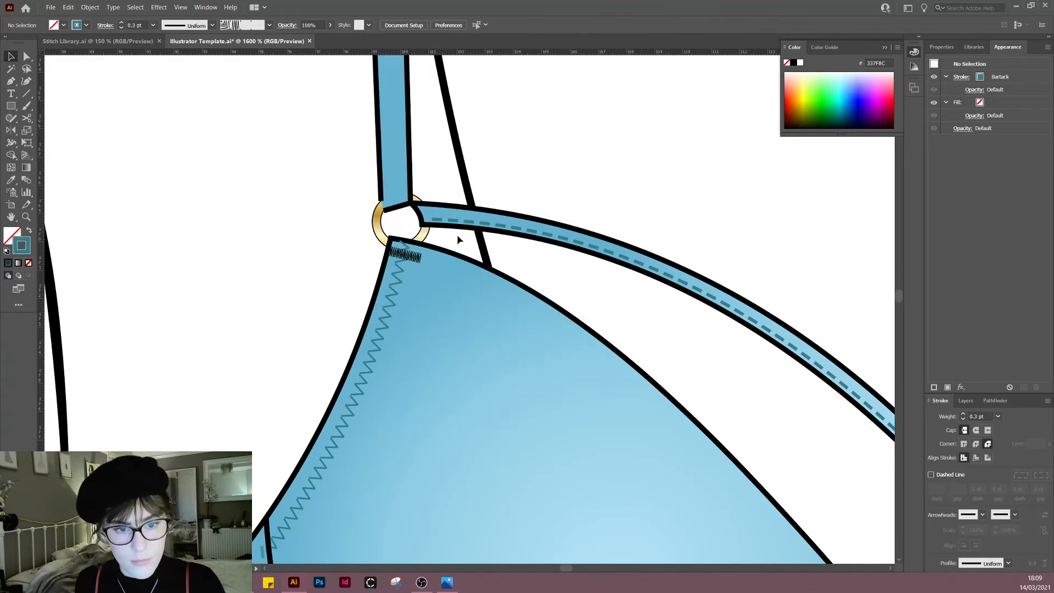
Step: Set the Bartack pattern brush's colorization method to Hue Shift and recheck the brush options
left_click(270, 26)
double_click(234, 98)
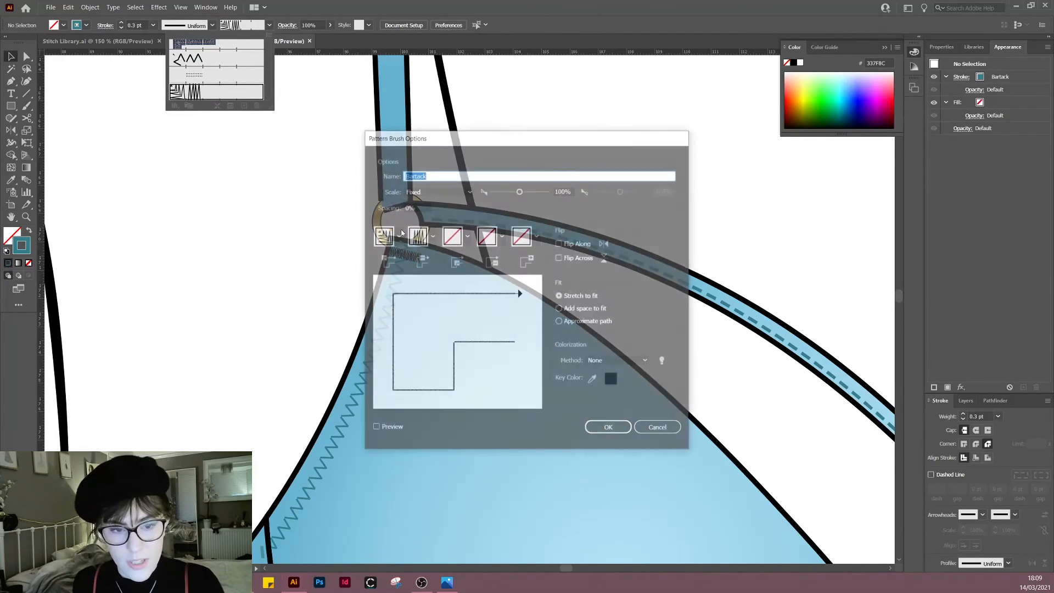
left_click(633, 364)
left_click(619, 407)
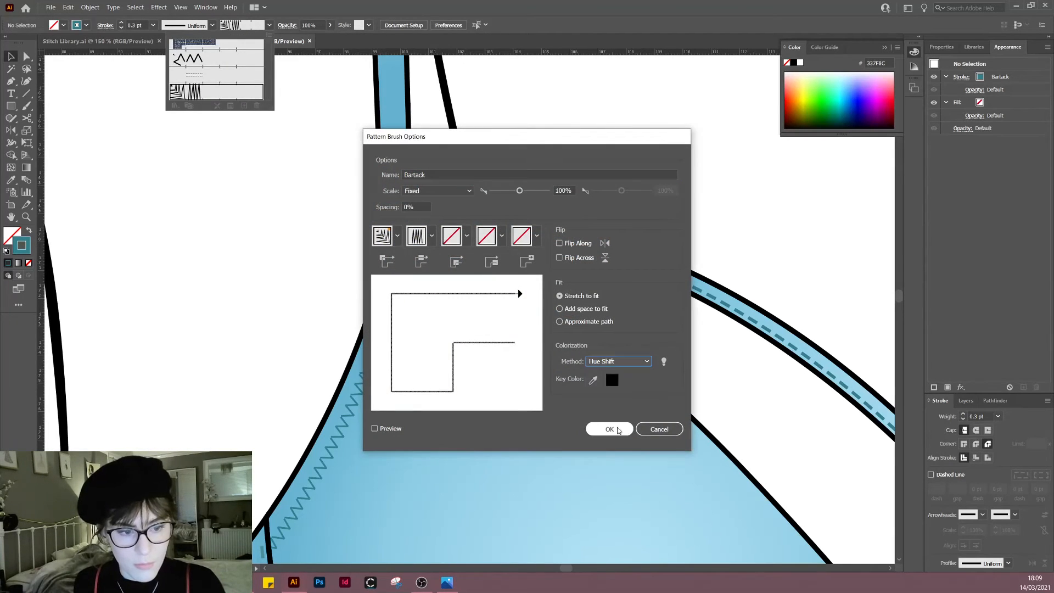
left_click(611, 428)
left_click(523, 306)
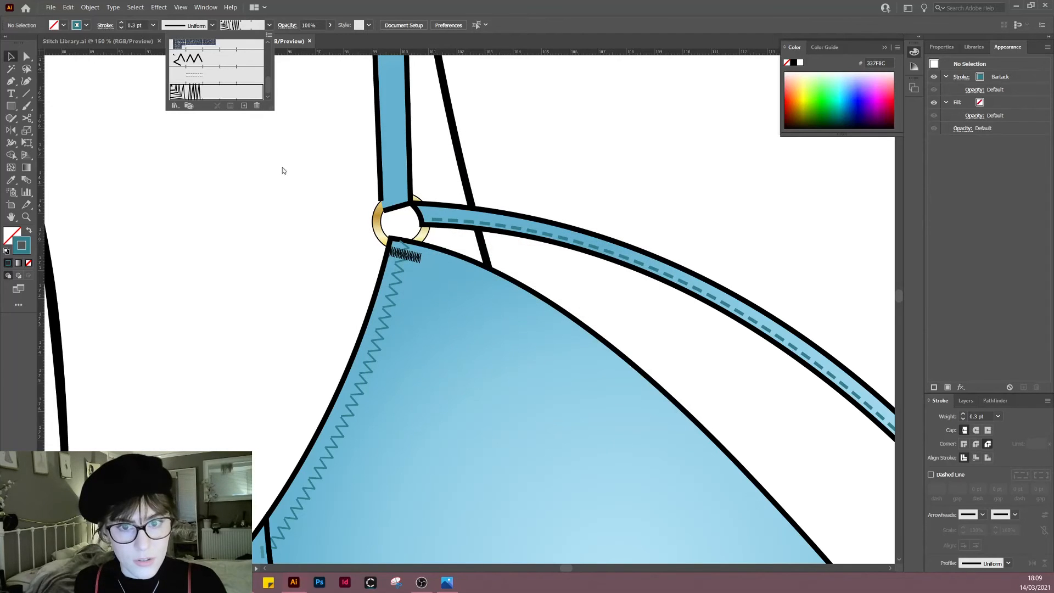
left_click(233, 103)
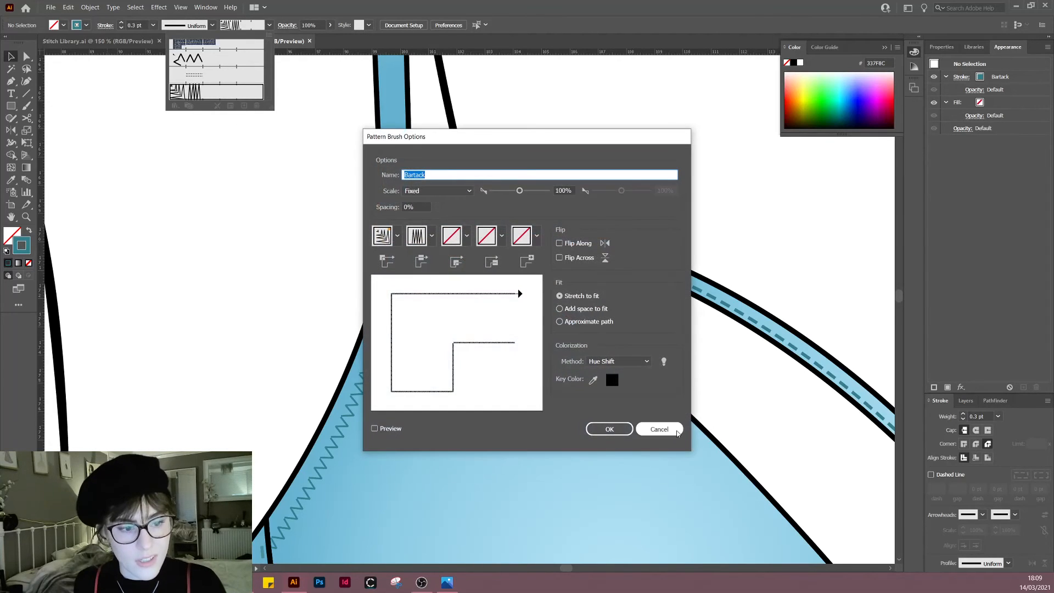
left_click(661, 428)
Step: Set the stroke weight of the bartack line at the left cup's tip to 0.5 pt
scroll(550, 282, "down", 2)
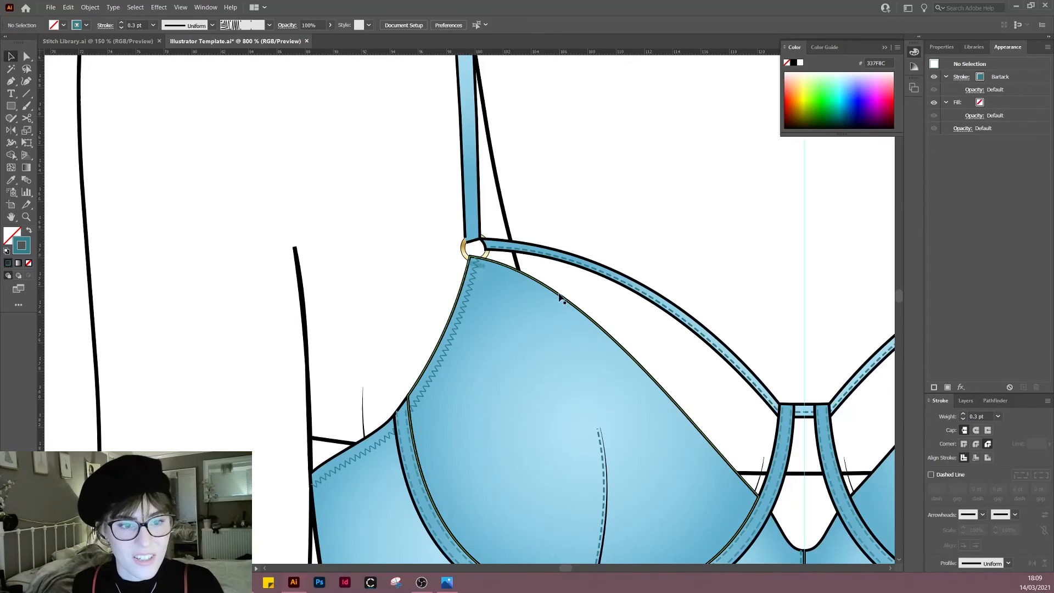
scroll(475, 267, "up", 3)
scroll(483, 252, "up", 3)
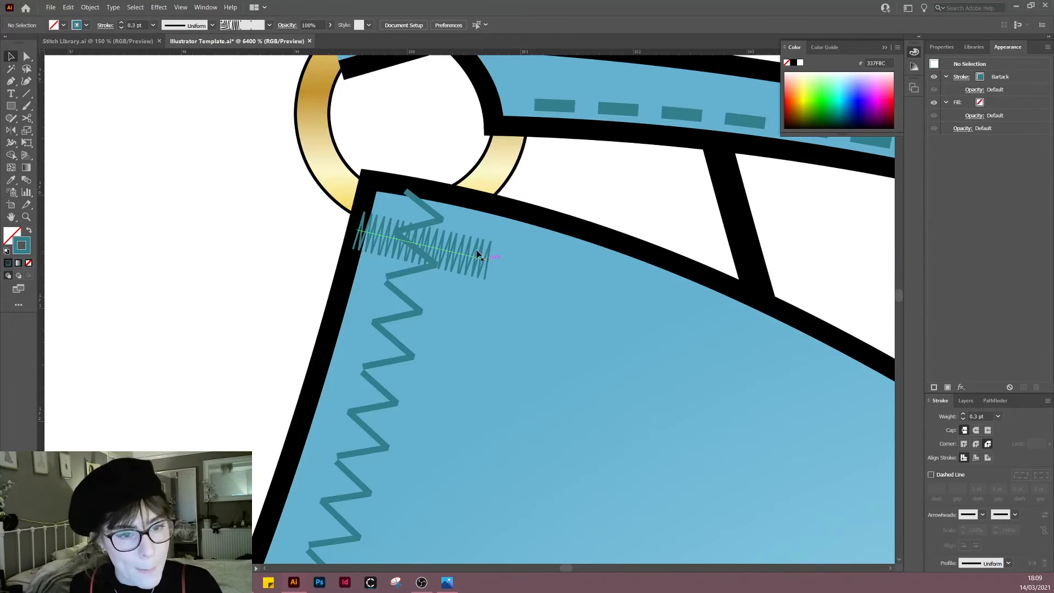
left_click(471, 251)
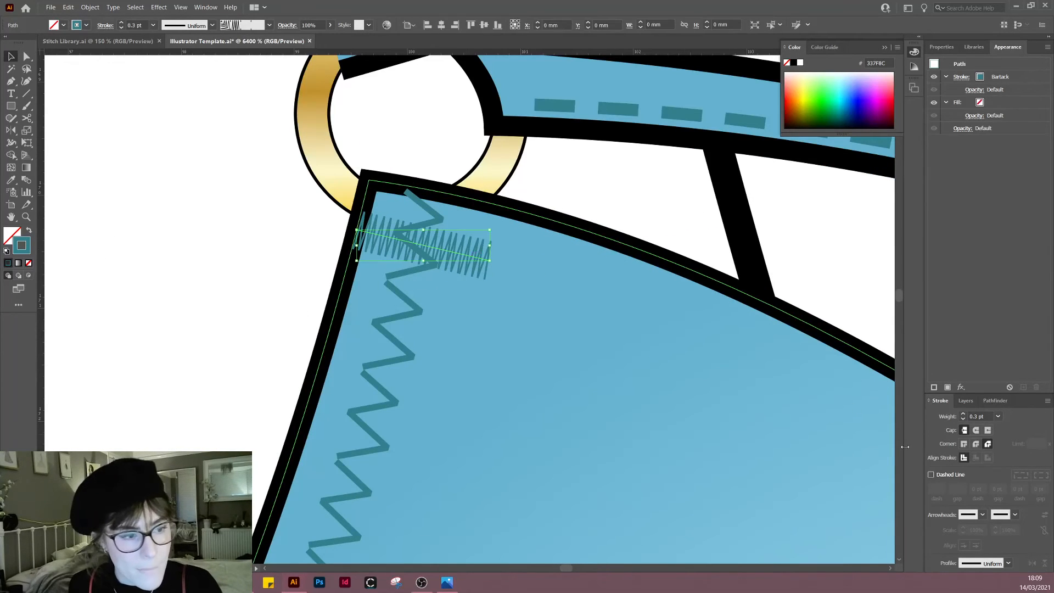
left_click(981, 417)
type("1")
key("Return")
type("0.5")
key("Return")
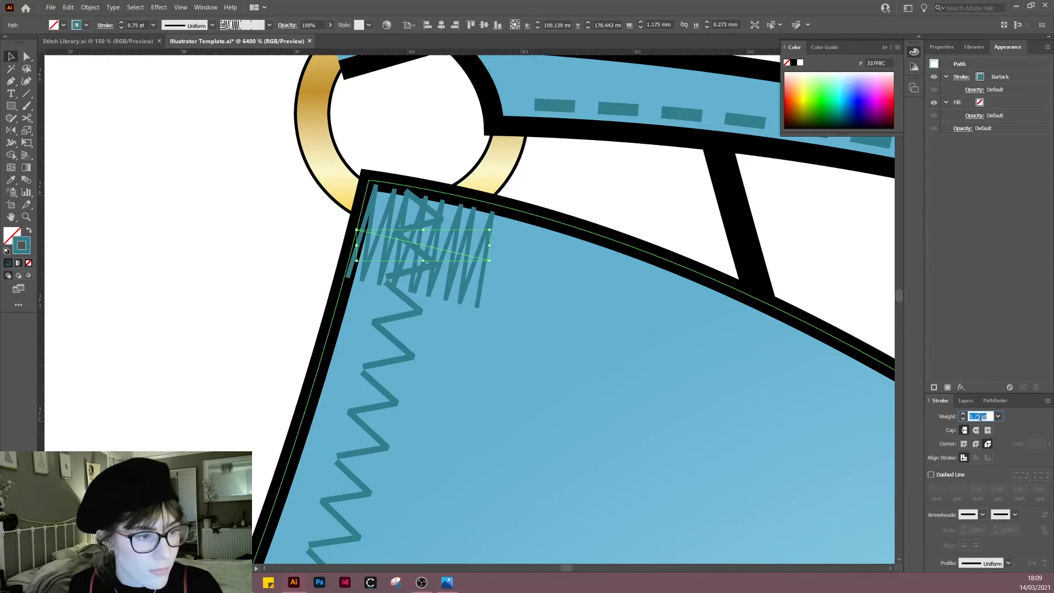
left_click(761, 223)
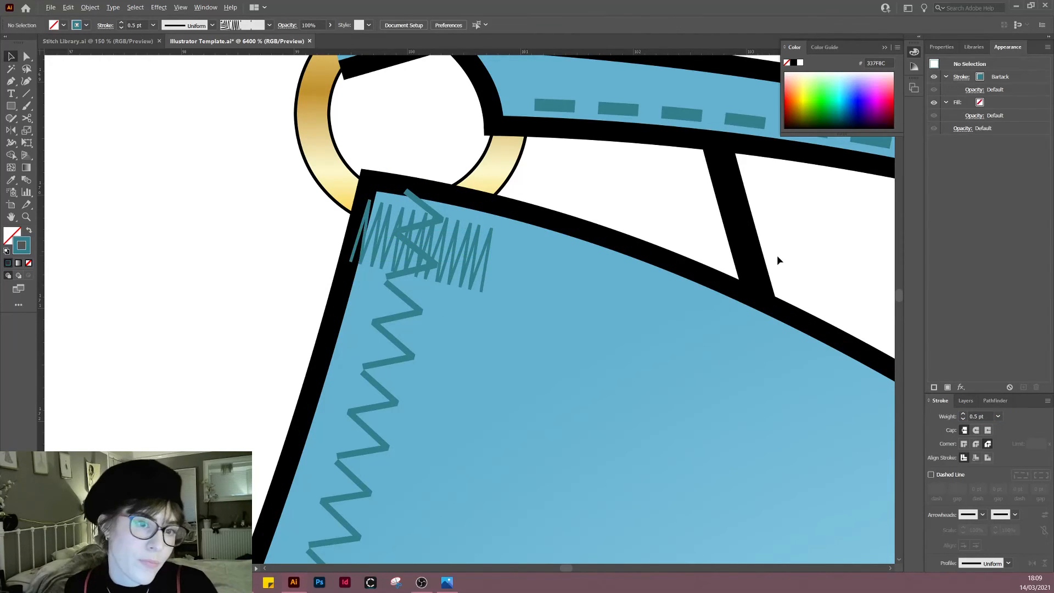
Step: Set the stroke weight of the short zigzag bartack motif below the bra to 0.25 pt, keeping the bevel join
scroll(776, 259, "down", 6)
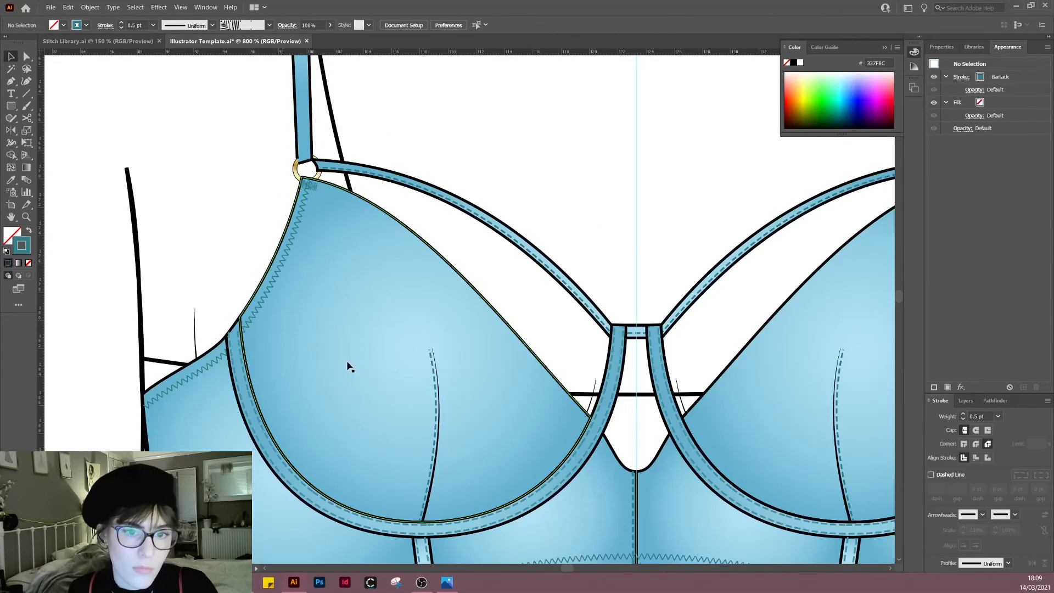
left_click_drag(350, 366, 433, 213)
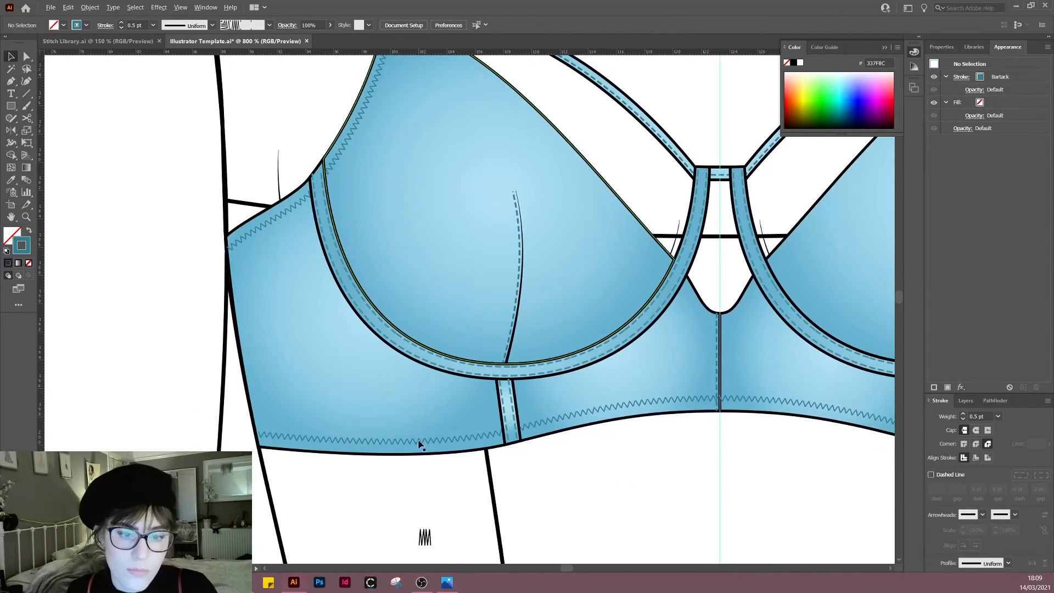
scroll(421, 444, "down", 1)
left_click_drag(516, 555, 442, 235)
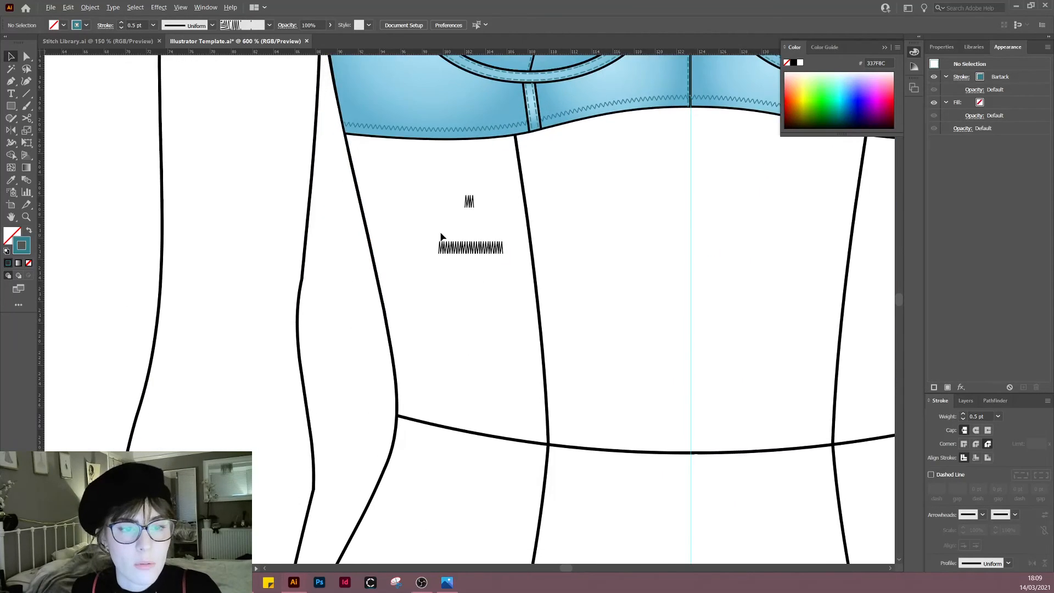
scroll(442, 235, "up", 4)
left_click_drag(398, 140, 564, 259)
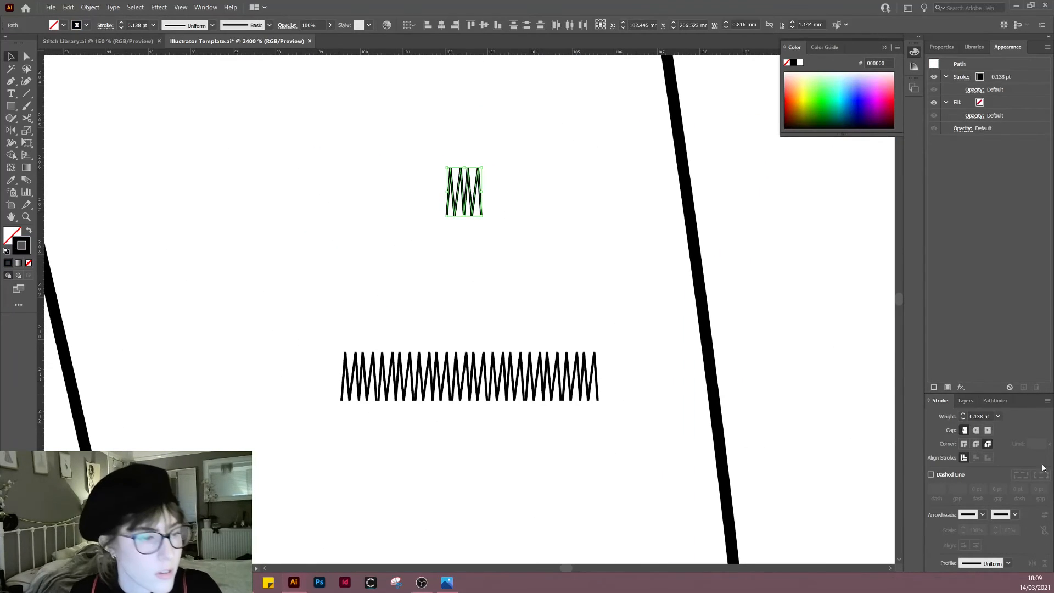
left_click(980, 416)
key("Up")
key("Down")
key("Down")
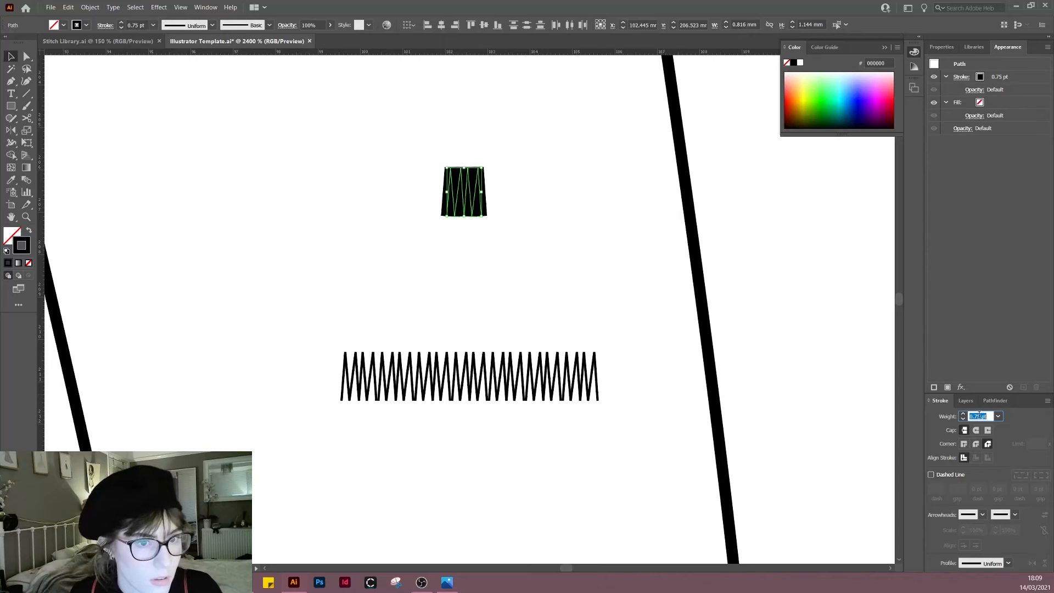
key("Down")
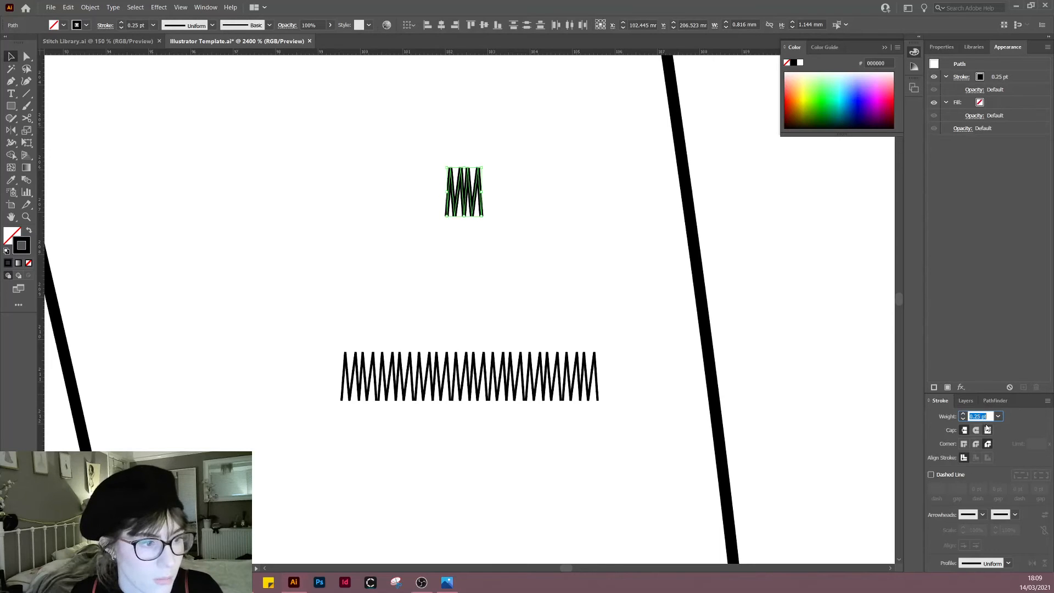
key("Down")
key("Up")
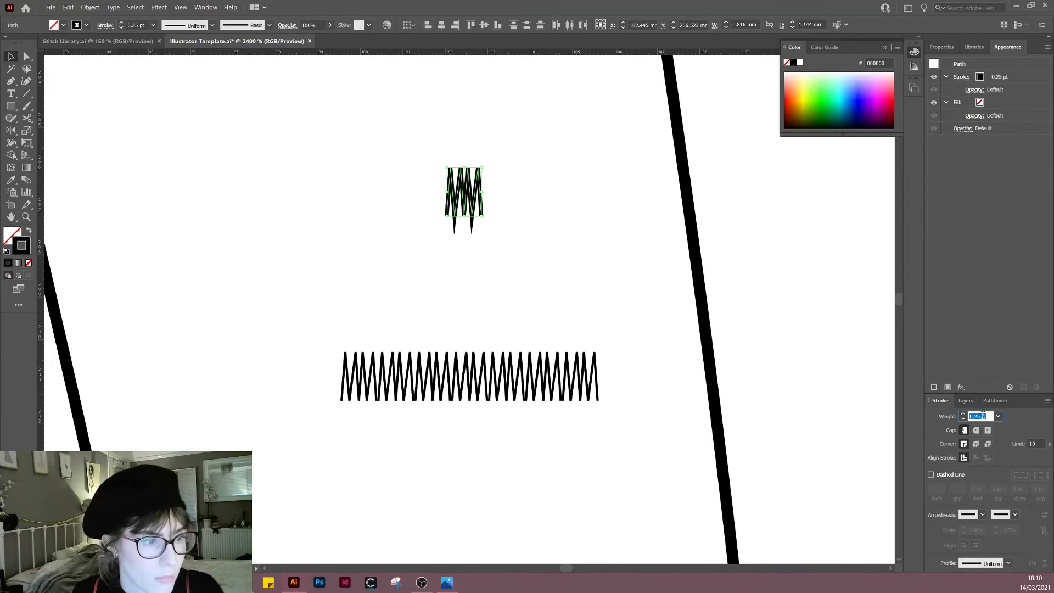
left_click(976, 430)
left_click(977, 444)
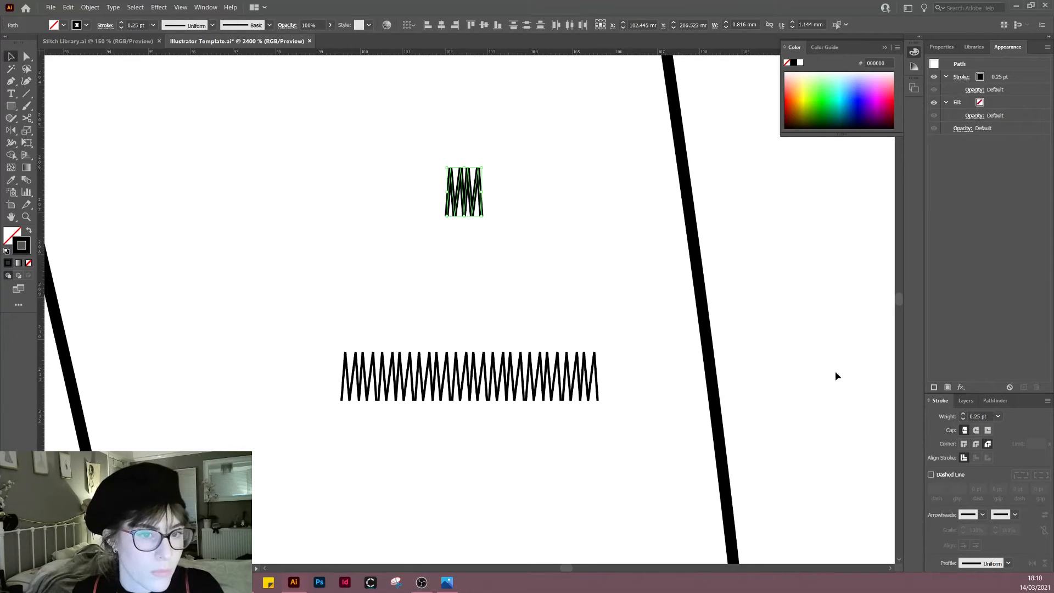
Step: Move the short zigzag motif down beside the start of the longer bartack sample line
left_click(565, 242)
left_click_drag(557, 146, 559, 146)
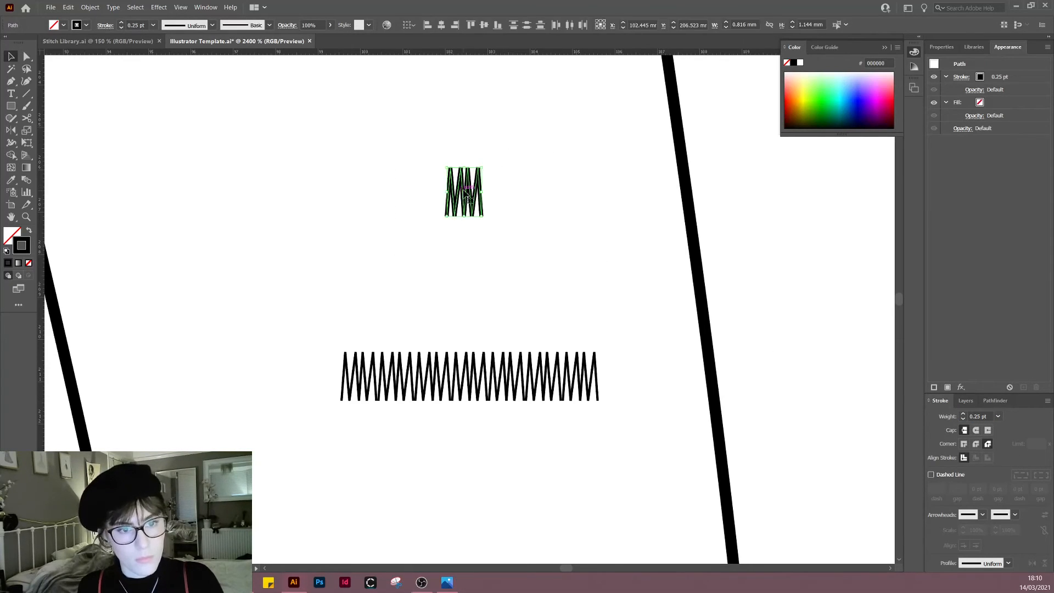
left_click_drag(464, 191, 414, 353)
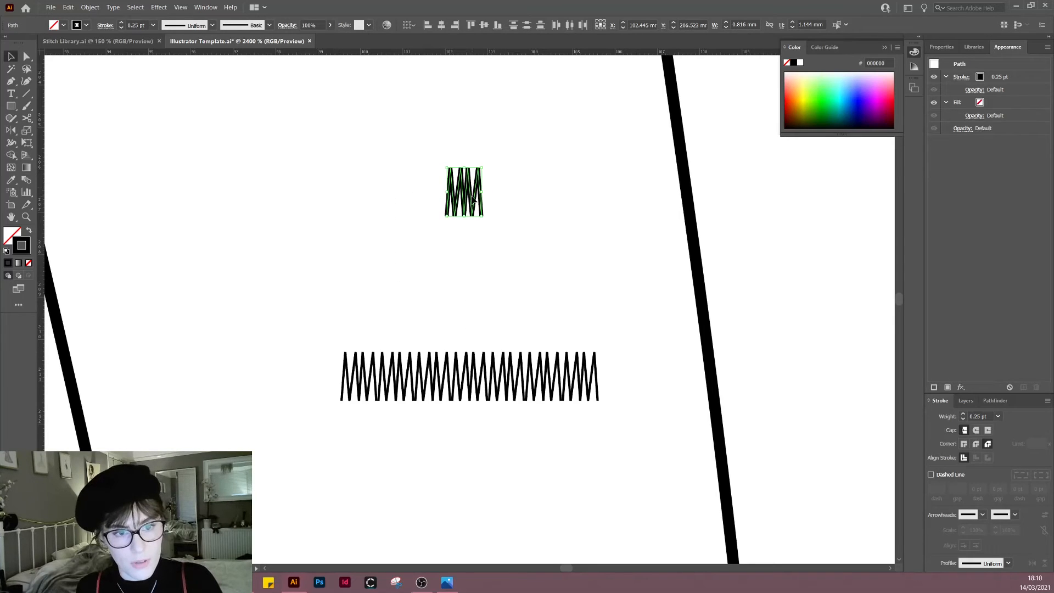
left_click_drag(457, 266, 565, 111)
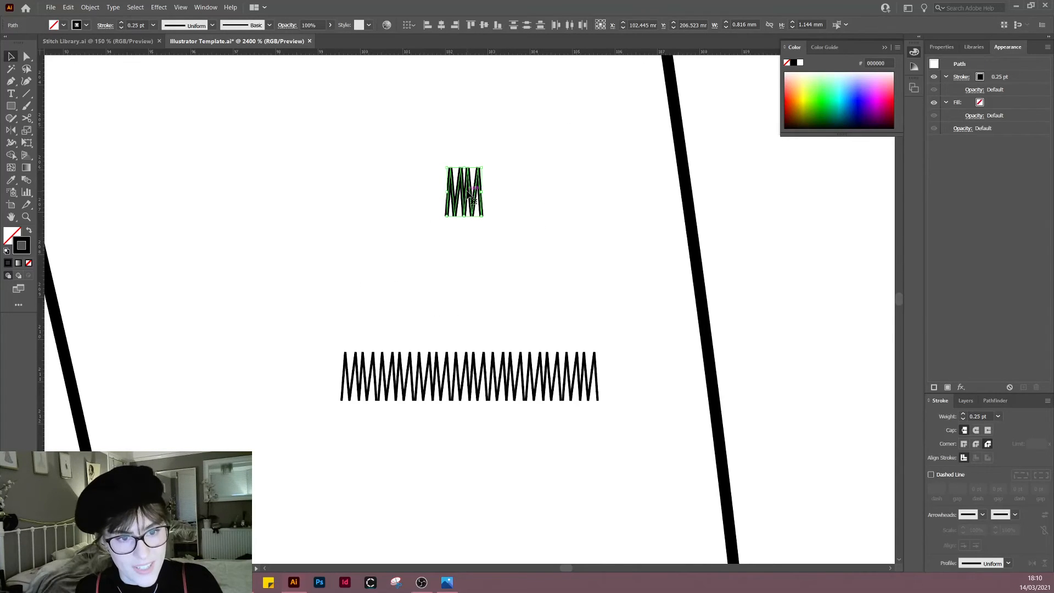
left_click_drag(463, 197, 320, 378)
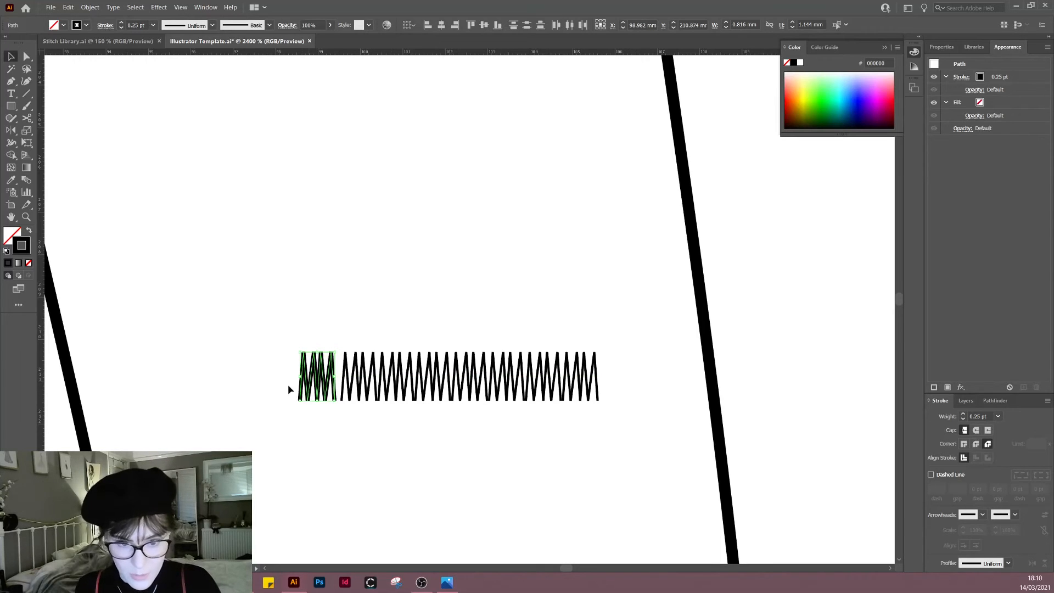
Step: Create a pattern brush named Bartack 2 from the 0.25 pt zigzag motif, with colorization that follows the stroke colour
left_click(269, 25)
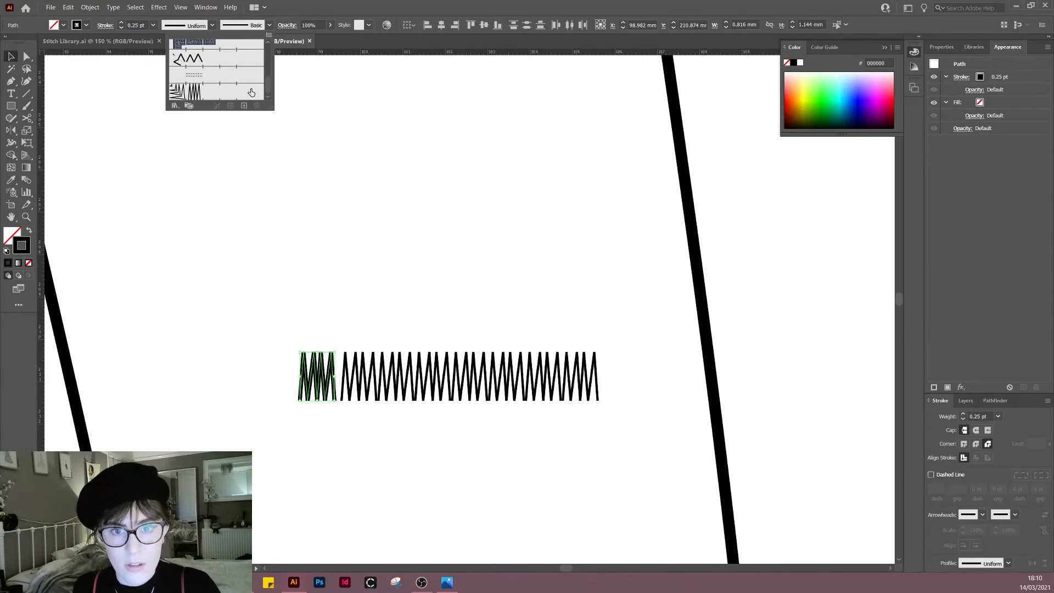
left_click(244, 106)
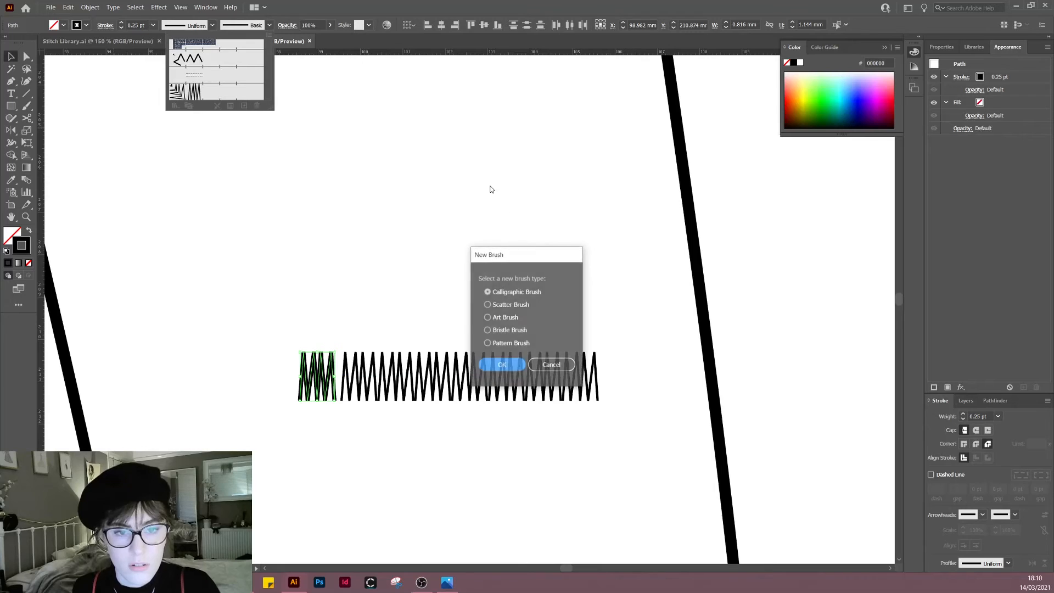
left_click(498, 345)
left_click(501, 362)
type("Bartack 2")
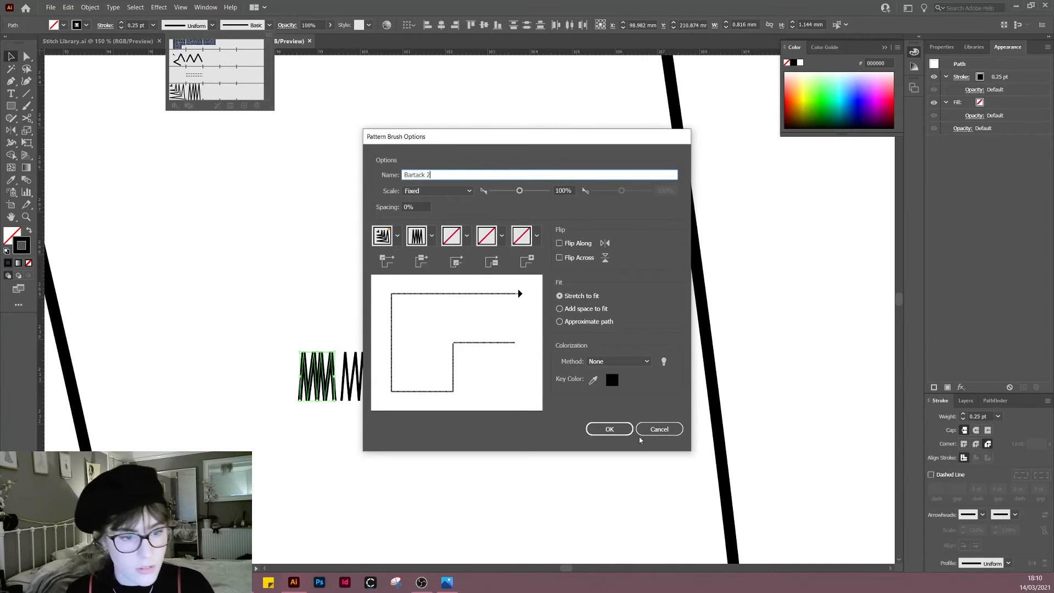
left_click(621, 363)
left_click(629, 407)
left_click(609, 429)
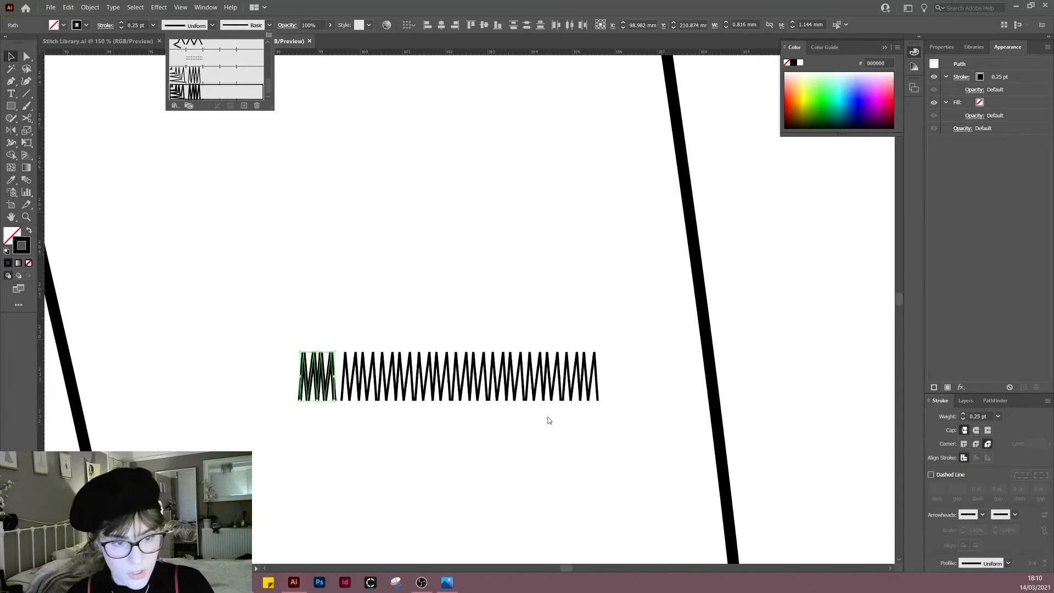
Step: Paste a copy of the bartack sample line above the original and apply the Bartack 2 brush to it
left_click(499, 416)
key("ctrl+v")
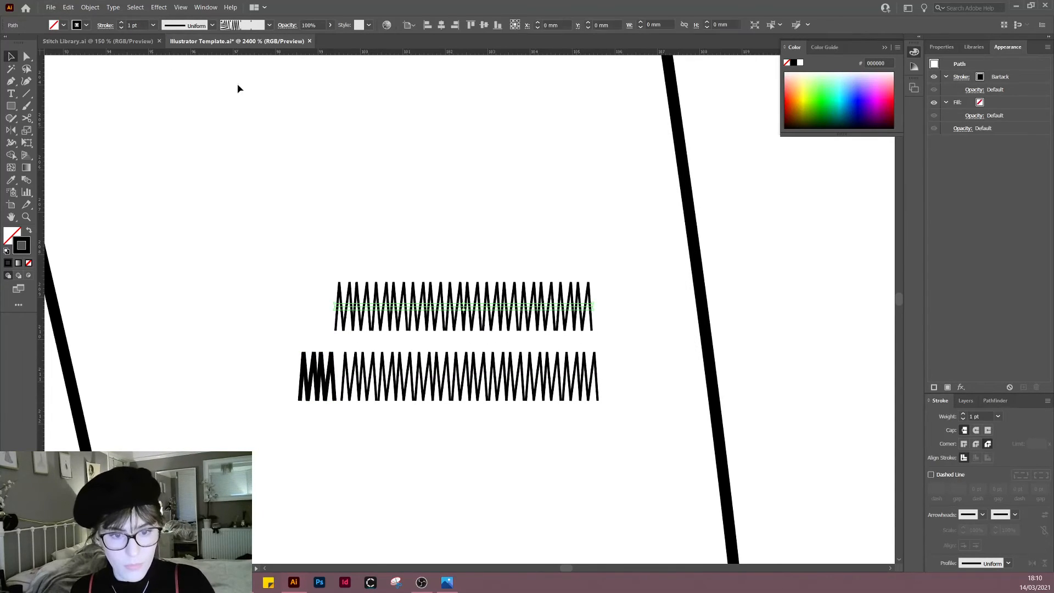
left_click(269, 24)
left_click(222, 94)
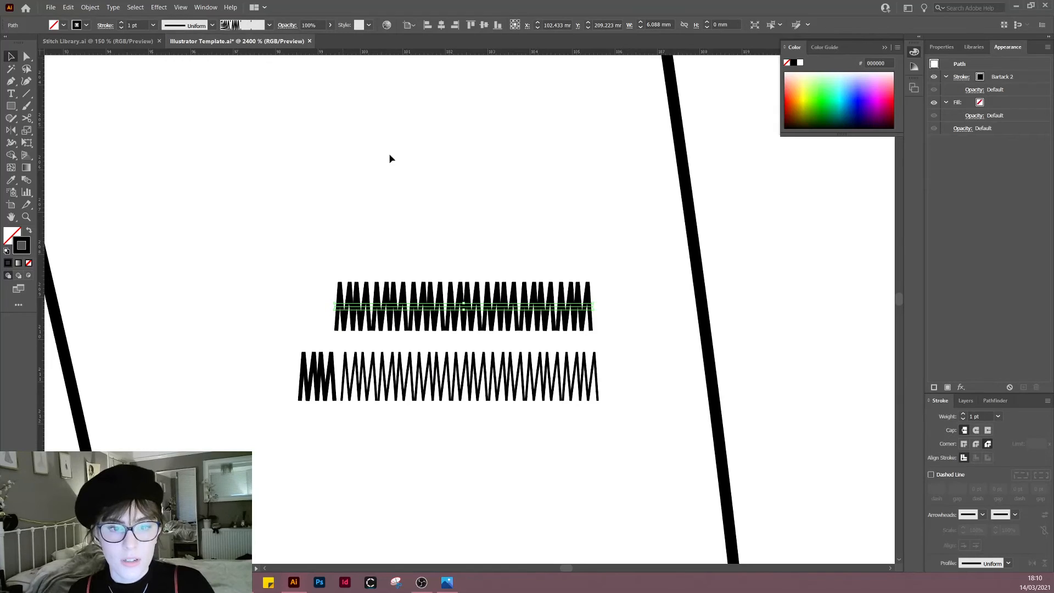
left_click(474, 166)
Step: Apply the Bartack 2 brush to the bartack line at the left cup's tip
scroll(476, 239, "down", 3)
left_click_drag(466, 183, 533, 494)
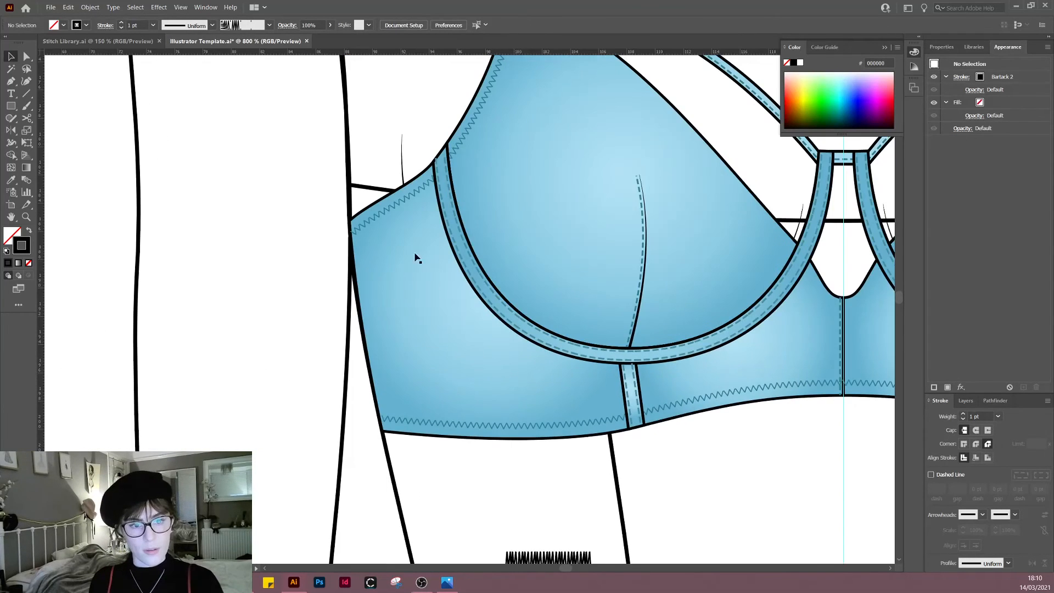
left_click_drag(342, 102, 176, 392)
left_click(351, 304)
scroll(320, 291, "up", 2)
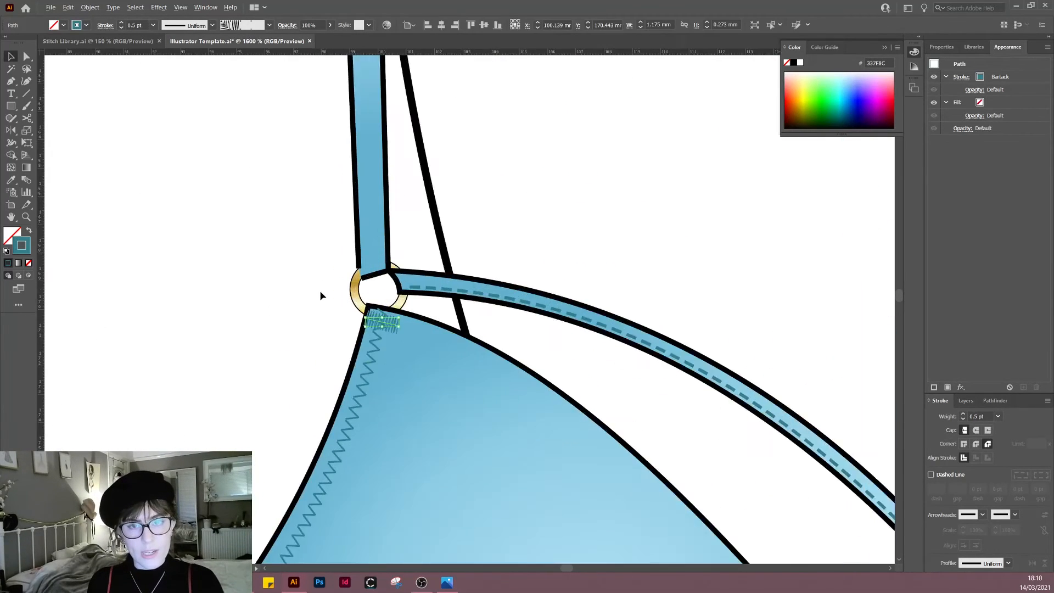
left_click(269, 25)
left_click(245, 94)
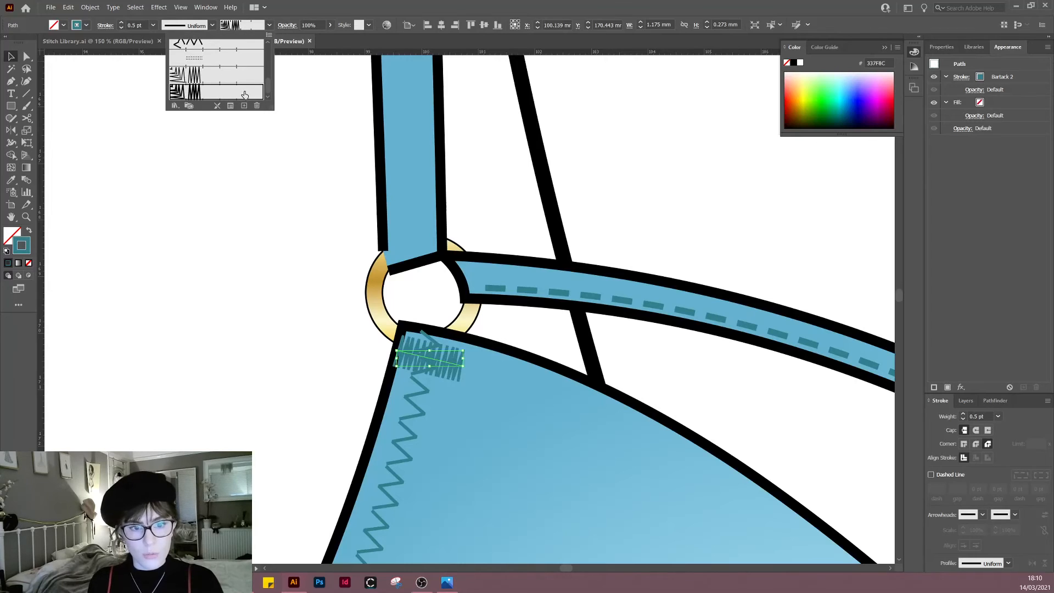
Step: Set the stroke weight of the left cup's bartack line to 0.3 pt
left_click(981, 416)
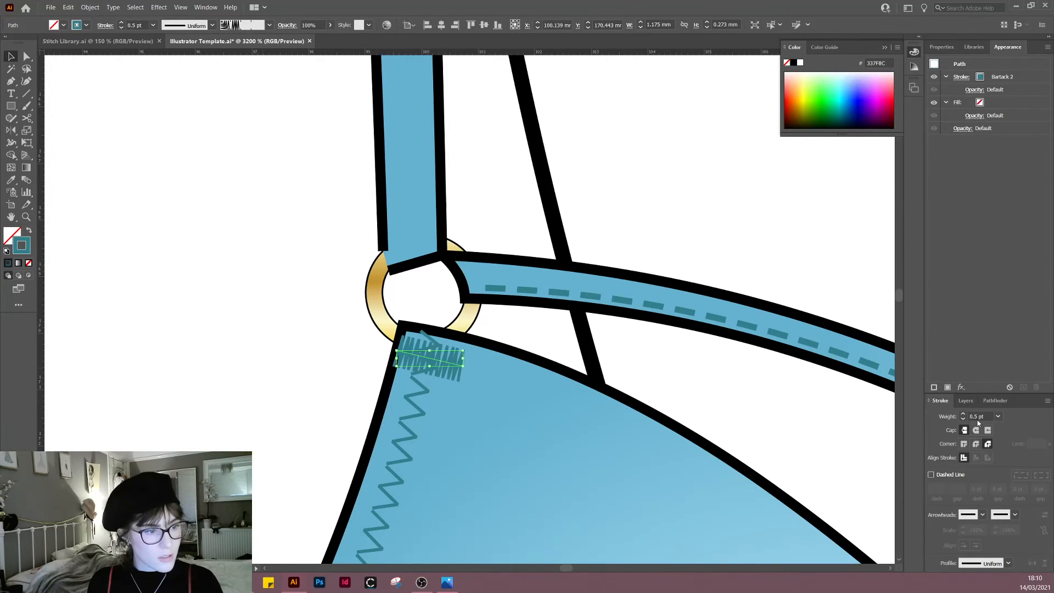
left_click(978, 418)
key("BackSpace")
type("3")
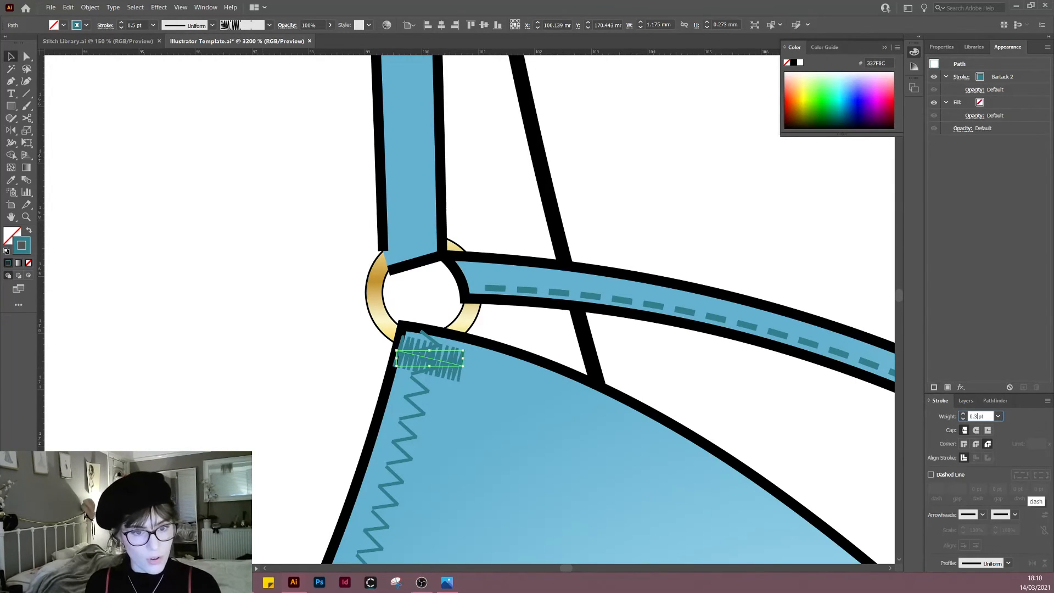
key("Return")
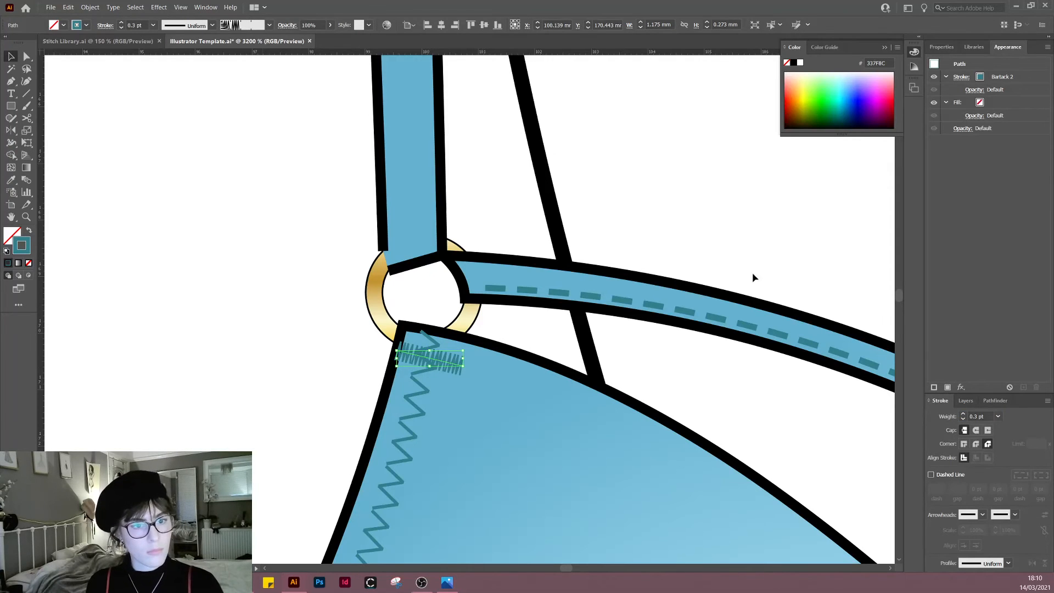
left_click(577, 184)
Step: Delete the two bartack sample lines and the zigzag motif below the bra
scroll(568, 251, "down", 3)
left_click_drag(734, 308, 527, 298)
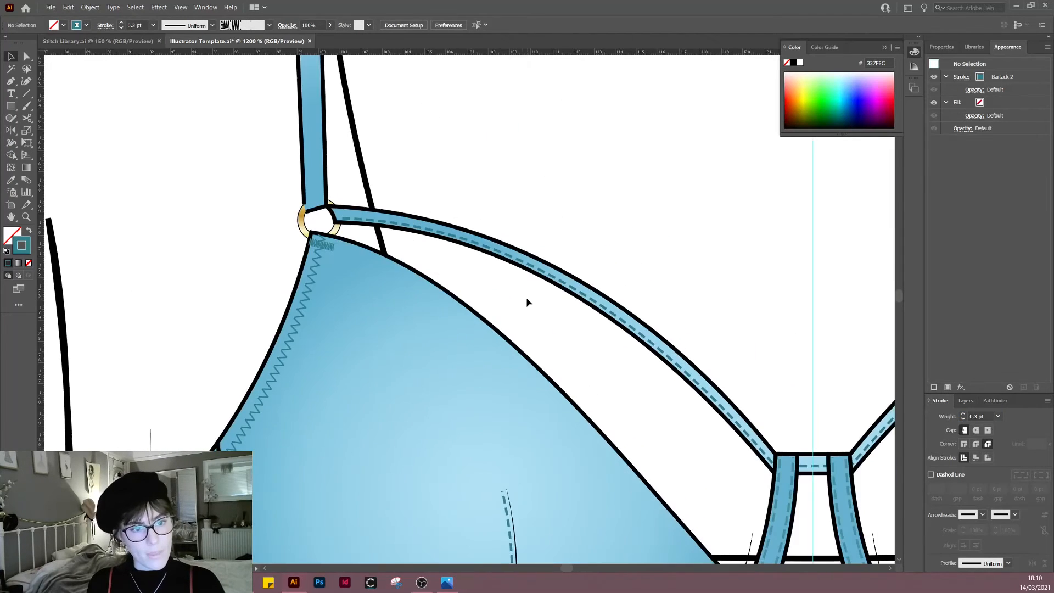
scroll(526, 303, "down", 4)
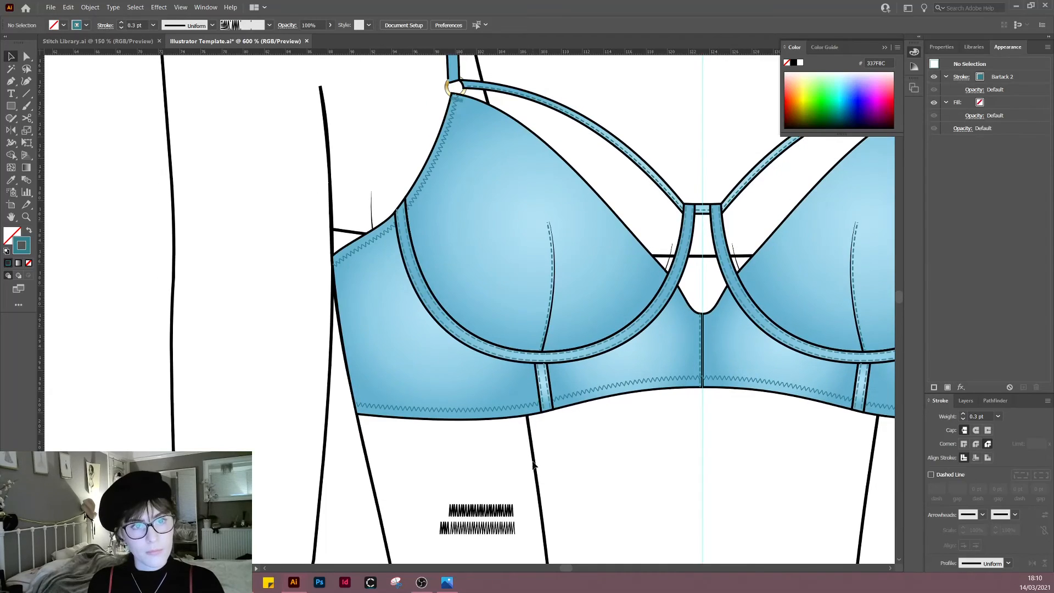
scroll(533, 465, "down", 2)
left_click_drag(449, 484, 581, 436)
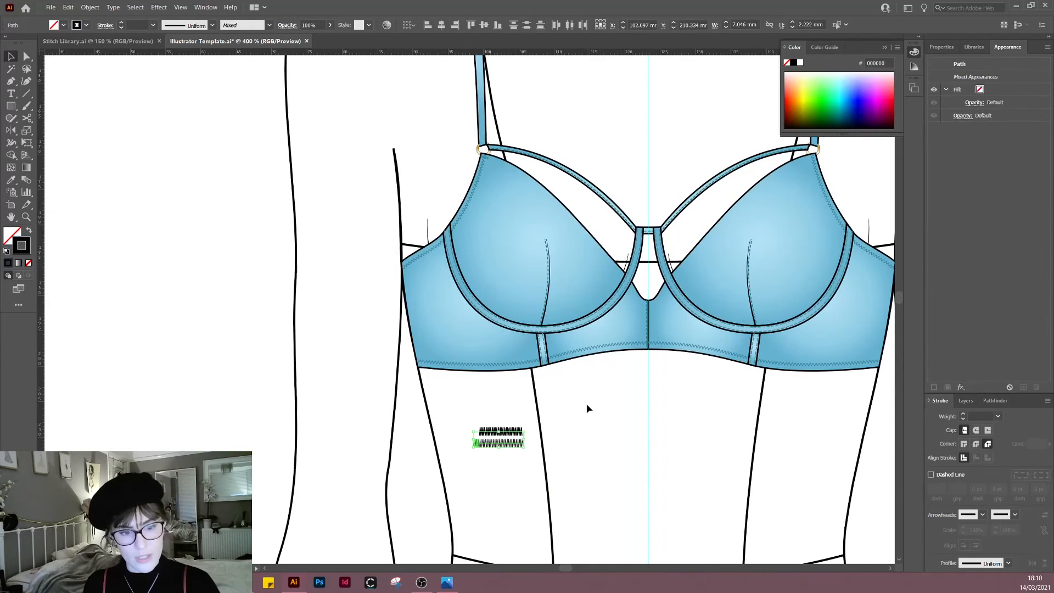
key("Delete")
Step: Set the stroke weight of the bartack line at the left cup's tip to 0.4 pt
scroll(562, 126, "up", 6)
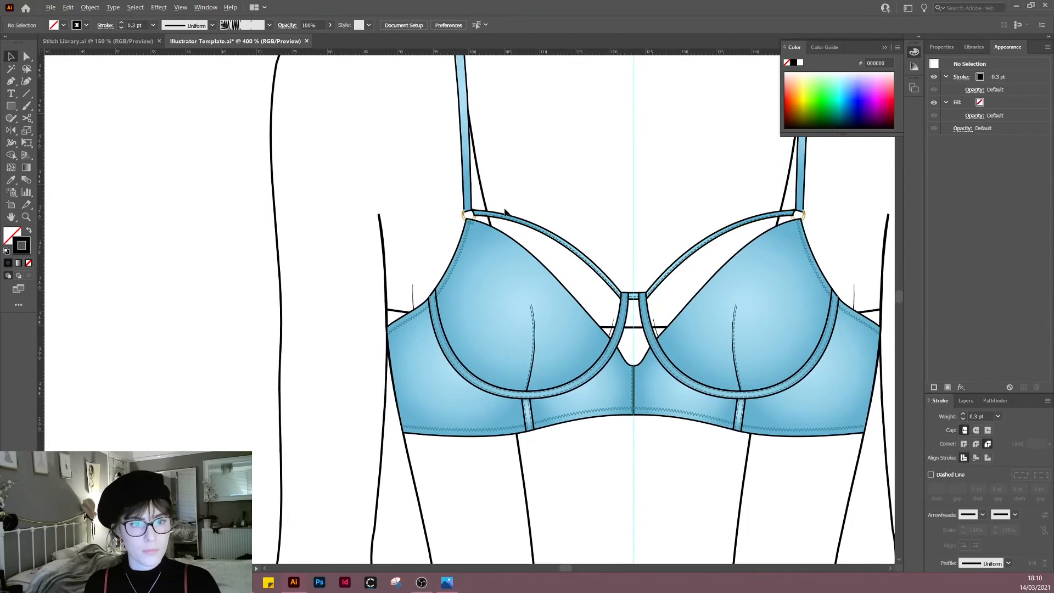
scroll(480, 319, "left", 2)
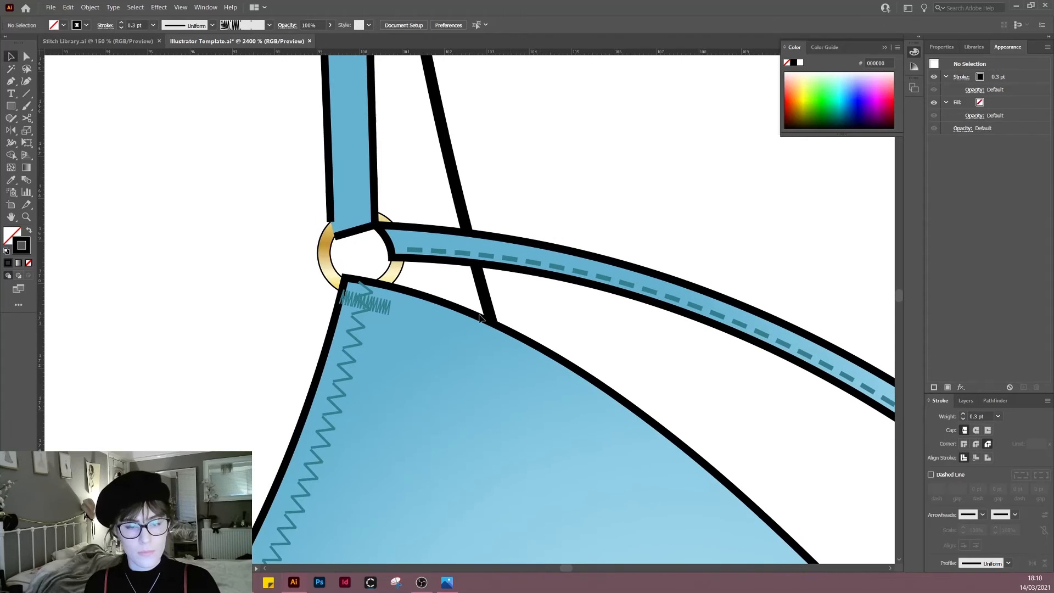
left_click(379, 310)
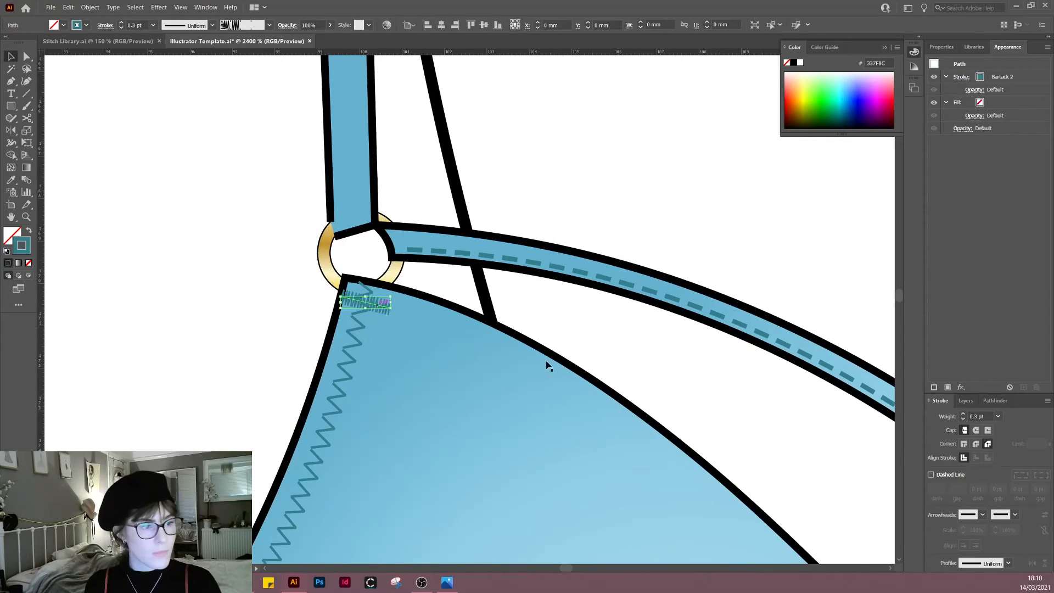
left_click(978, 415)
type("0.4")
key("Return")
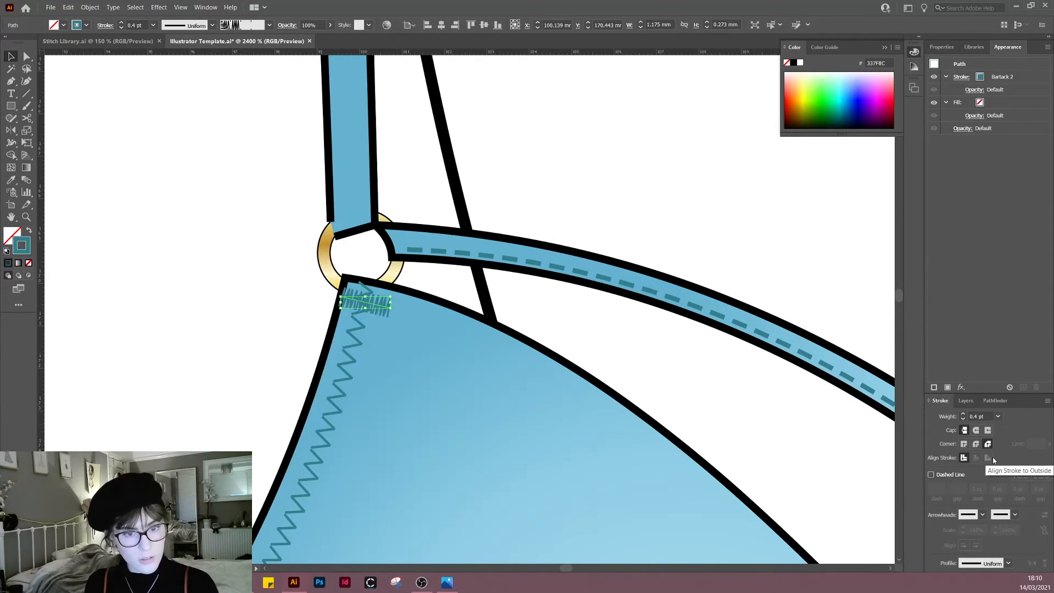
left_click(572, 170)
Step: Reflect a copy of the left cup's bartack line across the vertical centre guide onto the right cup's tip
scroll(572, 170, "down", 3)
scroll(397, 283, "right", 2)
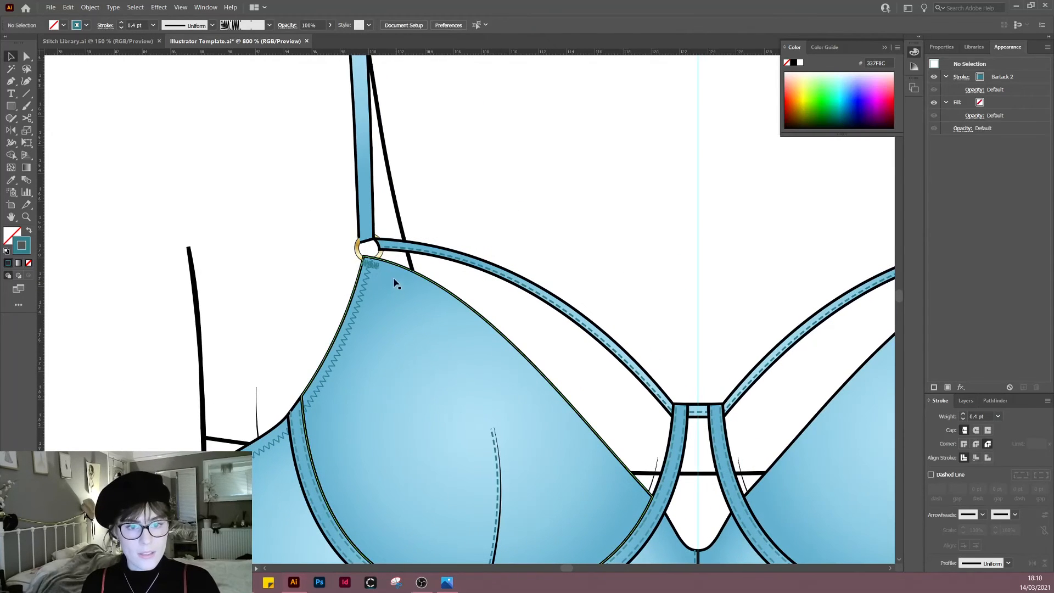
left_click(371, 265)
key("o")
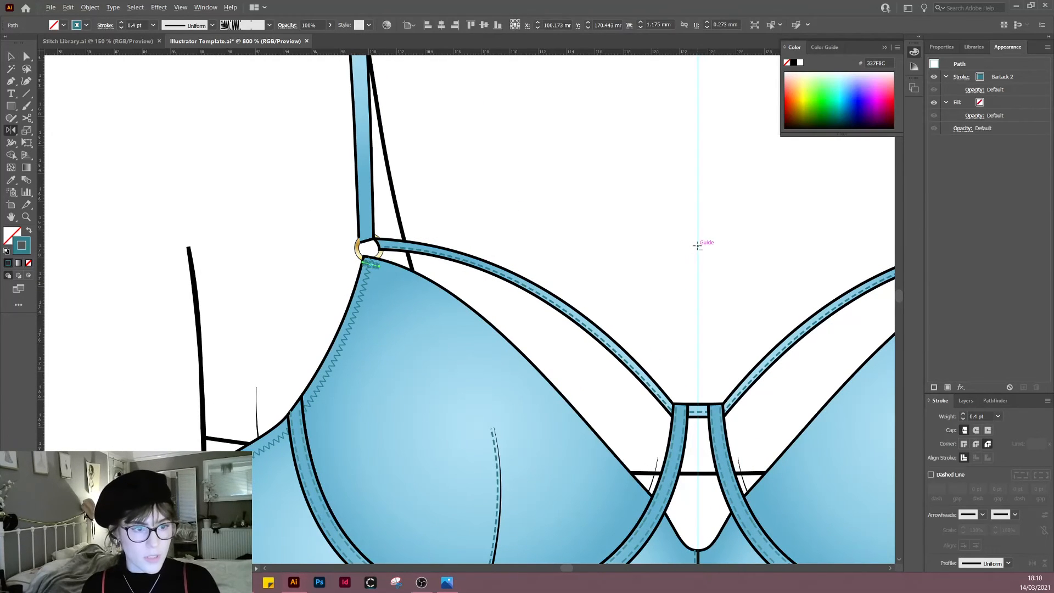
left_click(698, 246, "alt")
left_click(474, 357)
key("v")
left_click(643, 240)
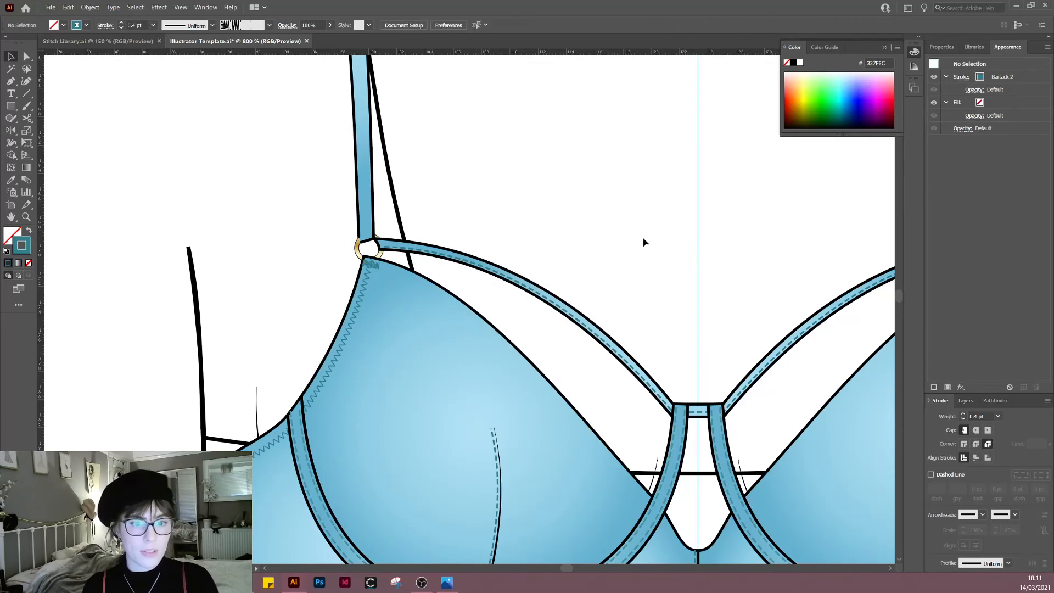
scroll(644, 242, "right", 4)
scroll(434, 272, "down", 1)
scroll(444, 380, "up", 2)
scroll(431, 379, "right", 2)
scroll(416, 380, "down", 1)
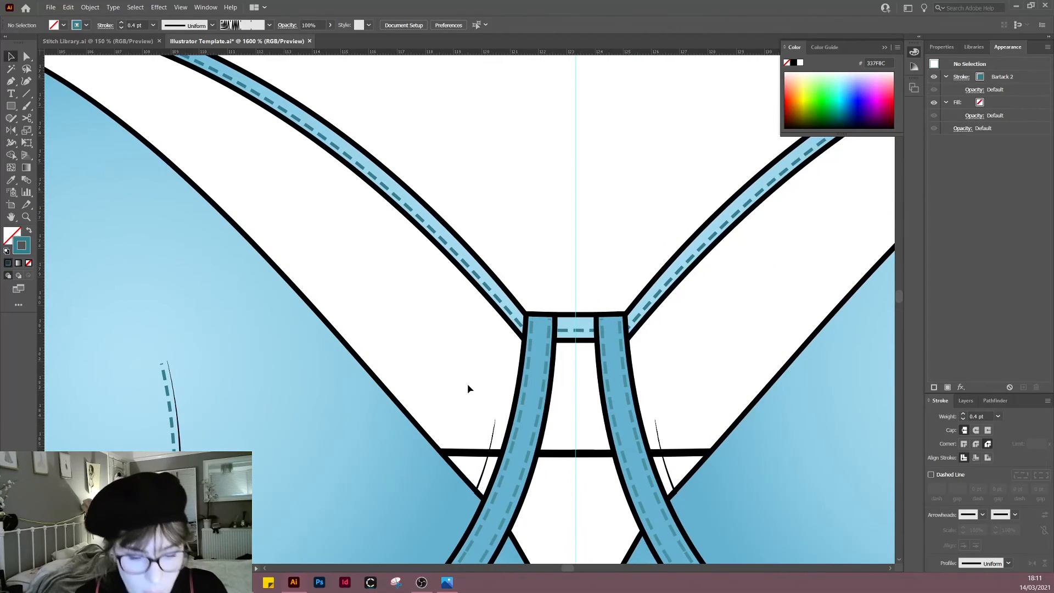
Step: Draw a straight line about 1.02 mm long across the top of the left underwire casing at the centre front
key("p")
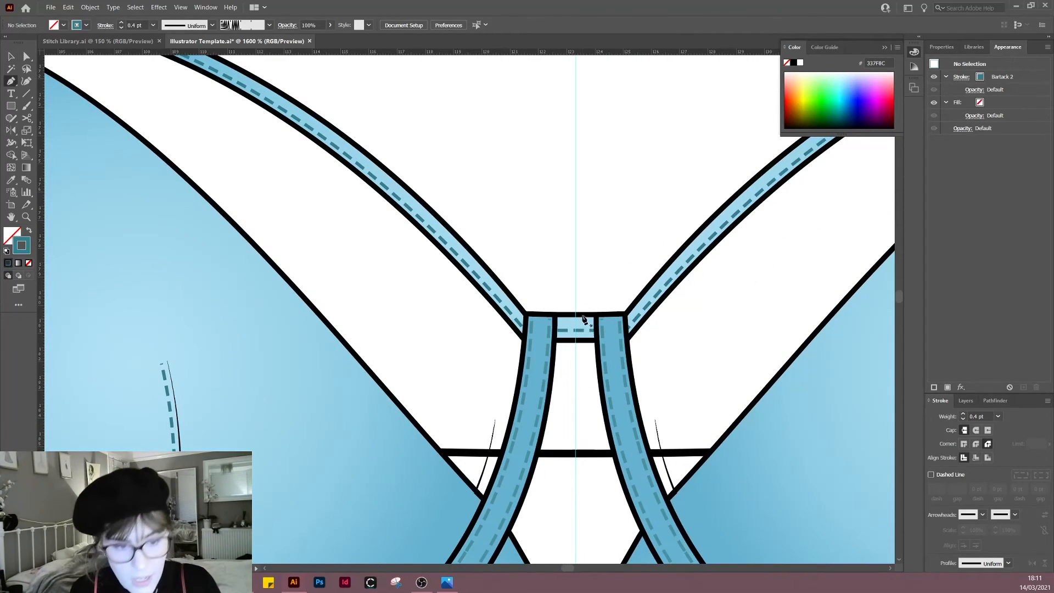
left_click(526, 317)
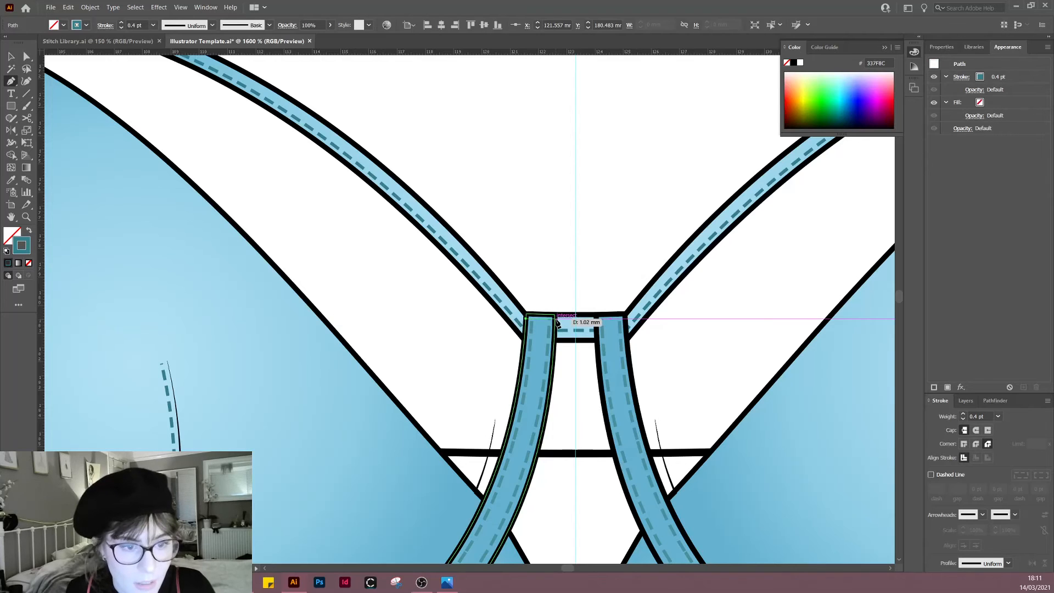
left_click(555, 318)
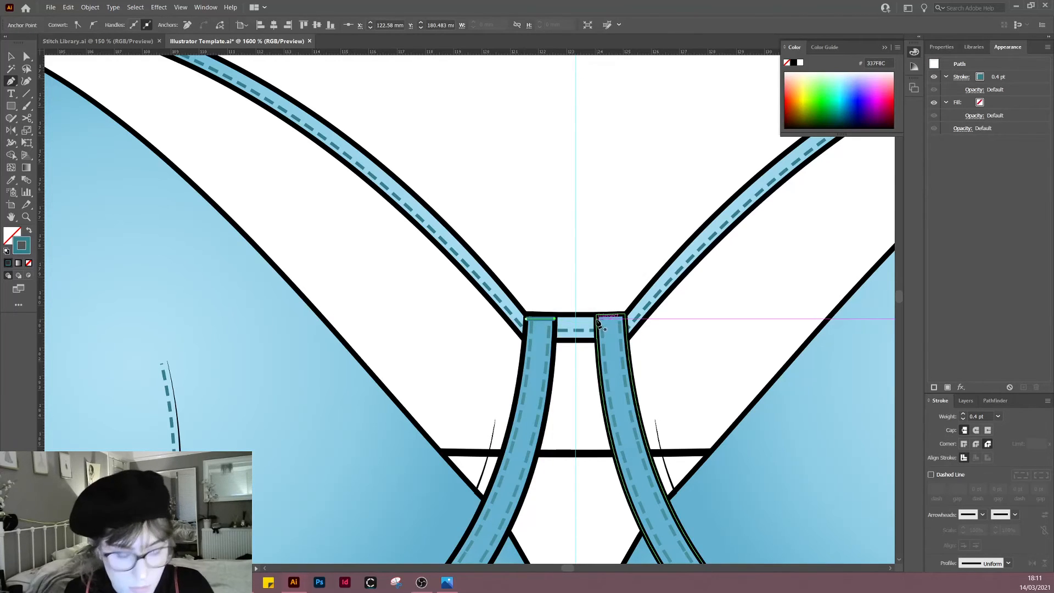
Step: Copy the Bartack 2 stroke style from the left cup's tip onto the line at the casing's top
key("v")
scroll(449, 202, "down", 3)
left_click_drag(447, 192, 480, 247)
key("i")
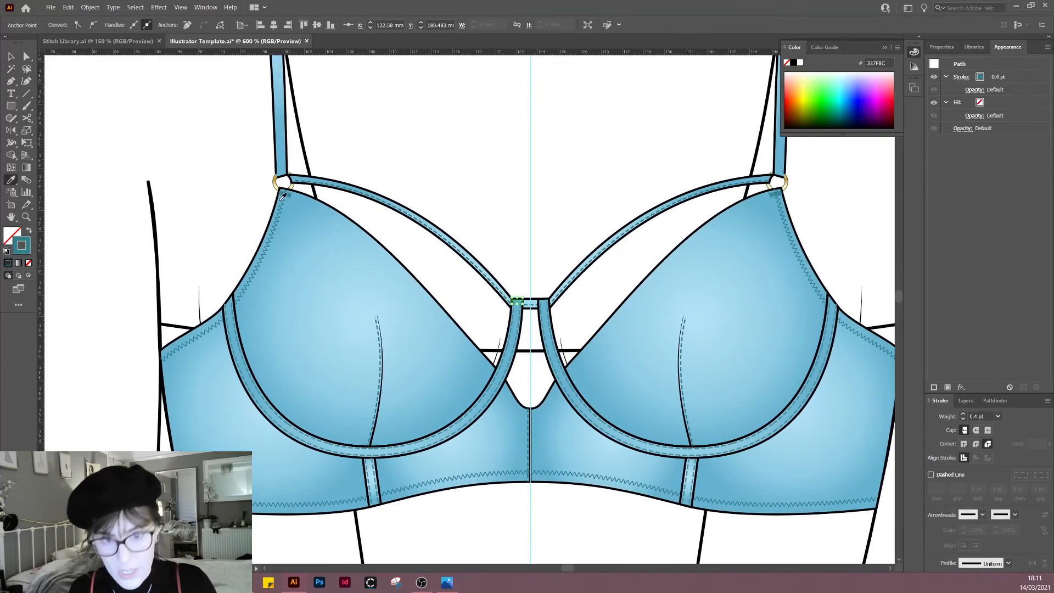
key("v")
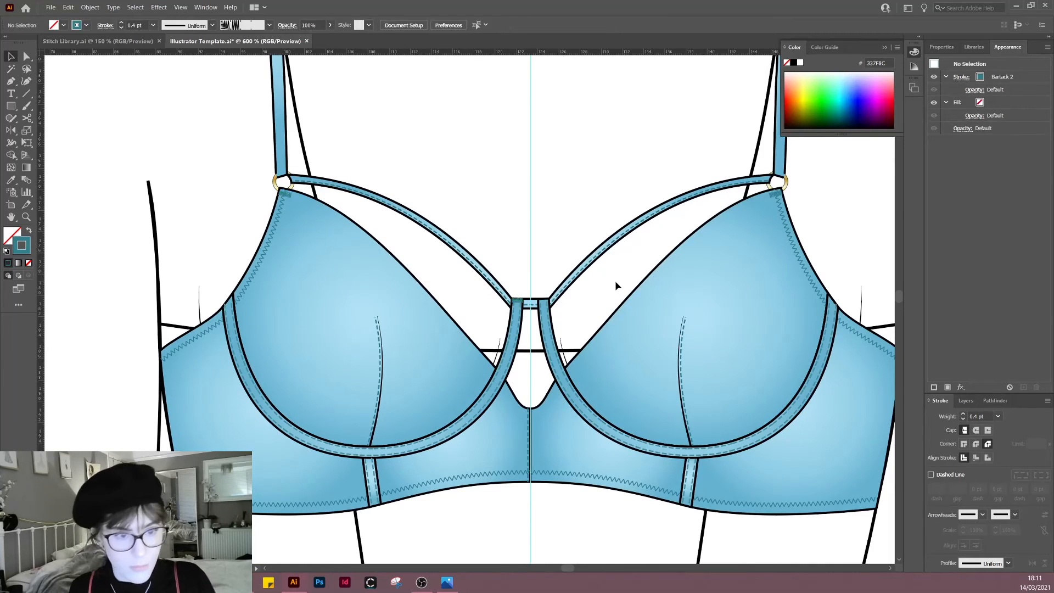
Step: Narrow the bartack line at the left casing's top to about 0.88 mm so it fits between the edges
scroll(525, 312, "up", 4)
mouse_move(545, 302)
left_mouse_down()
mouse_move(546, 312)
mouse_move(568, 313)
mouse_move(574, 293)
left_mouse_up()
scroll(570, 311, "up", 3)
Step: Reflect a copy of the casing's top bartack line across the vertical centre guide onto the right underwire casing
key("alt+o")
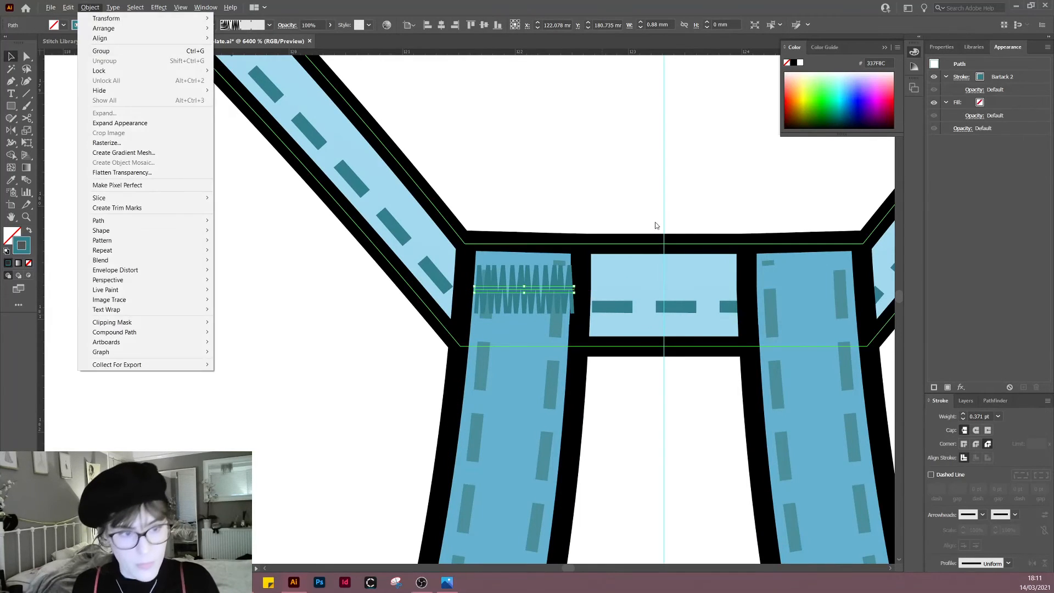
left_click(656, 221)
left_click(568, 291)
key("o")
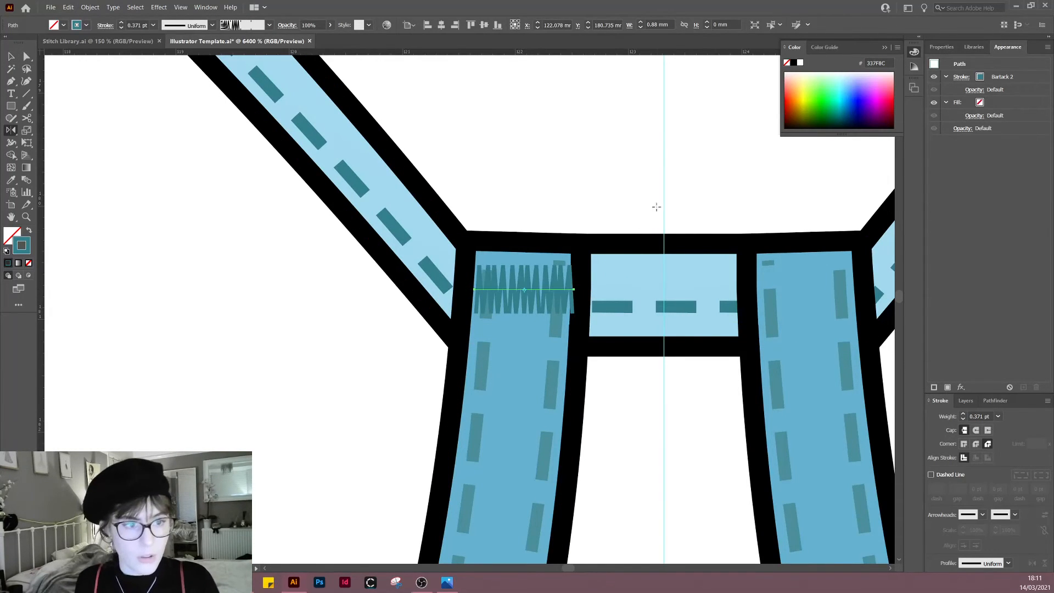
left_click(664, 201, "alt")
left_click(471, 353)
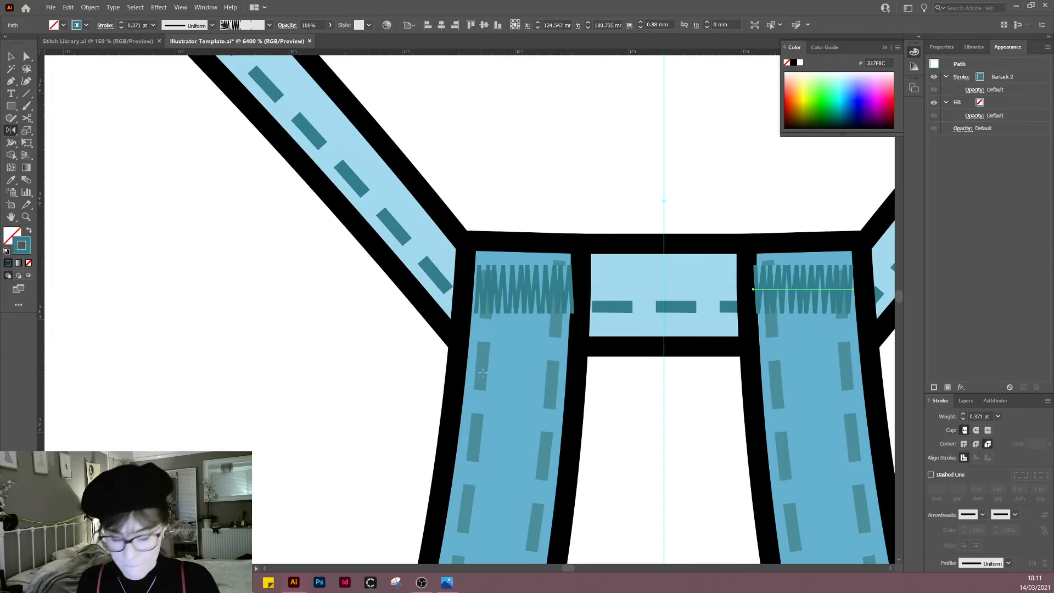
key("v")
left_click(648, 116)
Step: Draw a slanted straight line across the outer upper end of the left underwire casing, near the armhole edge
scroll(625, 177, "down", 8)
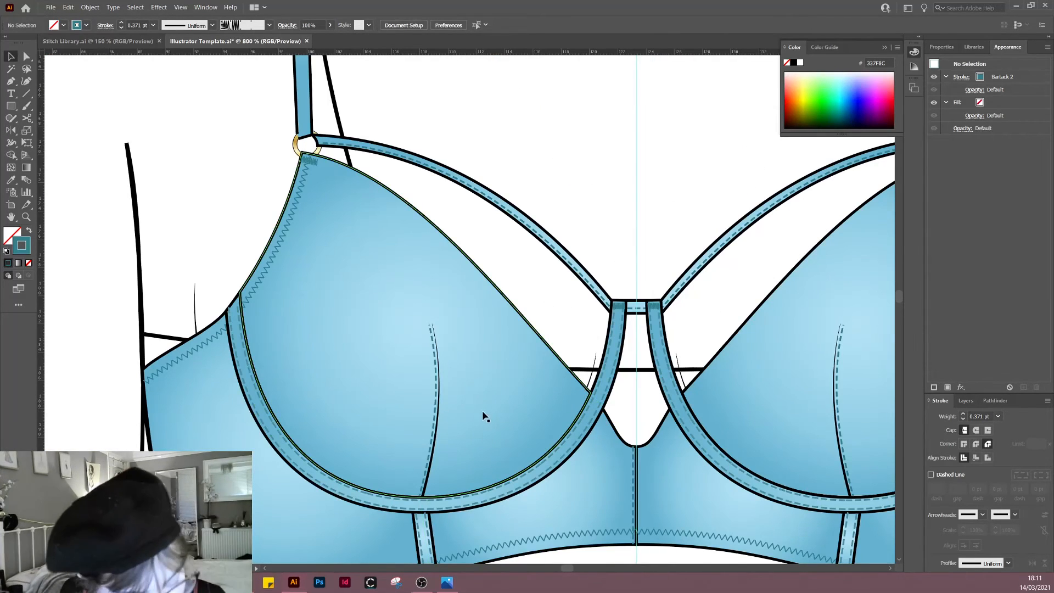
scroll(427, 348, "left", 5)
scroll(488, 327, "up", 3)
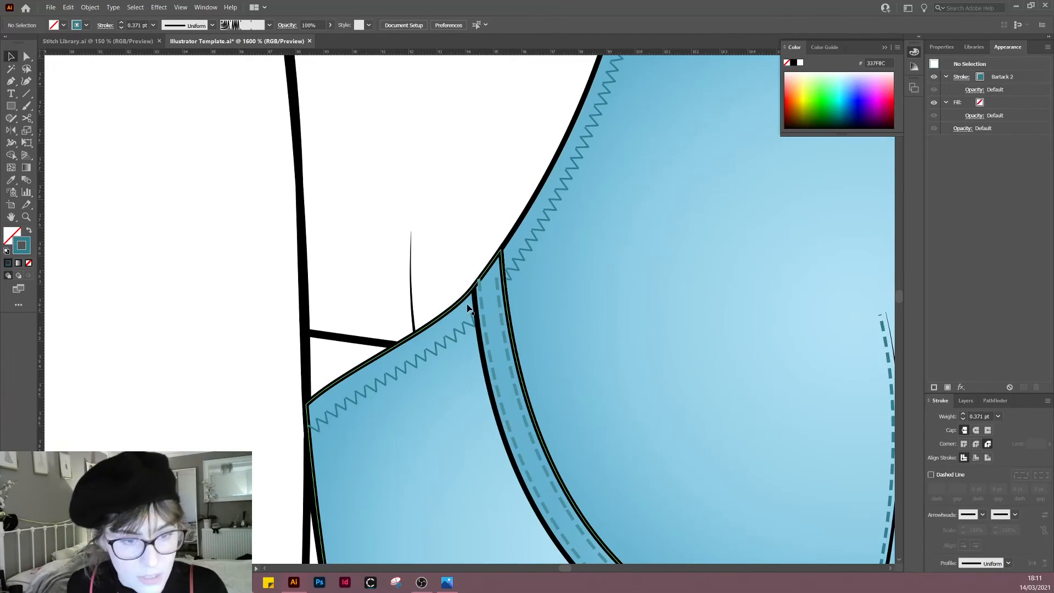
key("p")
left_click(476, 295)
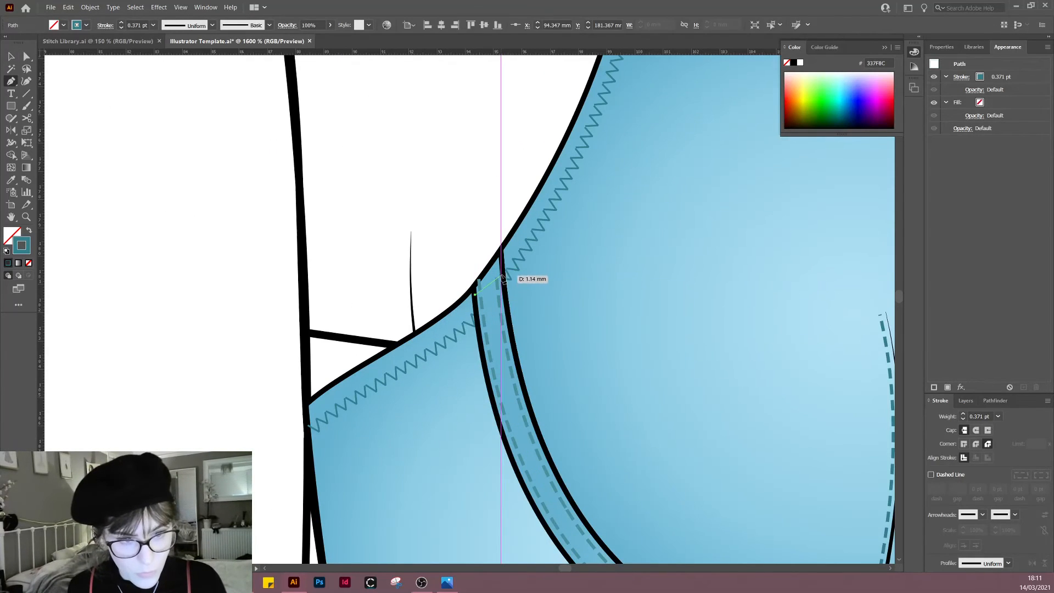
left_click(501, 269)
key("v")
scroll(527, 270, "down", 2)
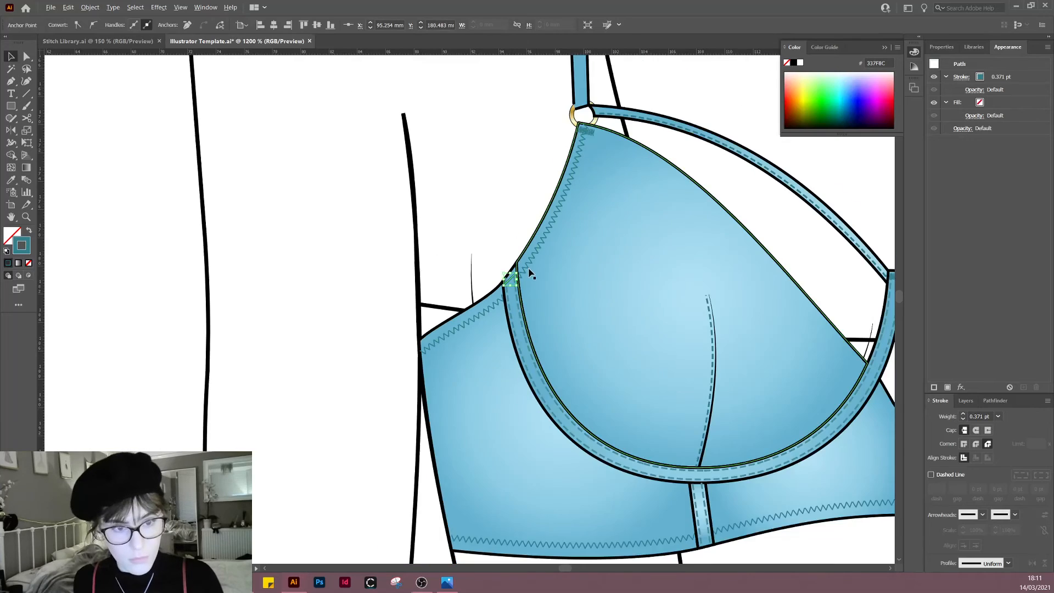
Step: Copy the left cup tip's bartack style with its 0.4 pt stroke onto the slanted line at the casing's outer end
left_click_drag(527, 270, 448, 328)
key("i")
left_click(505, 181)
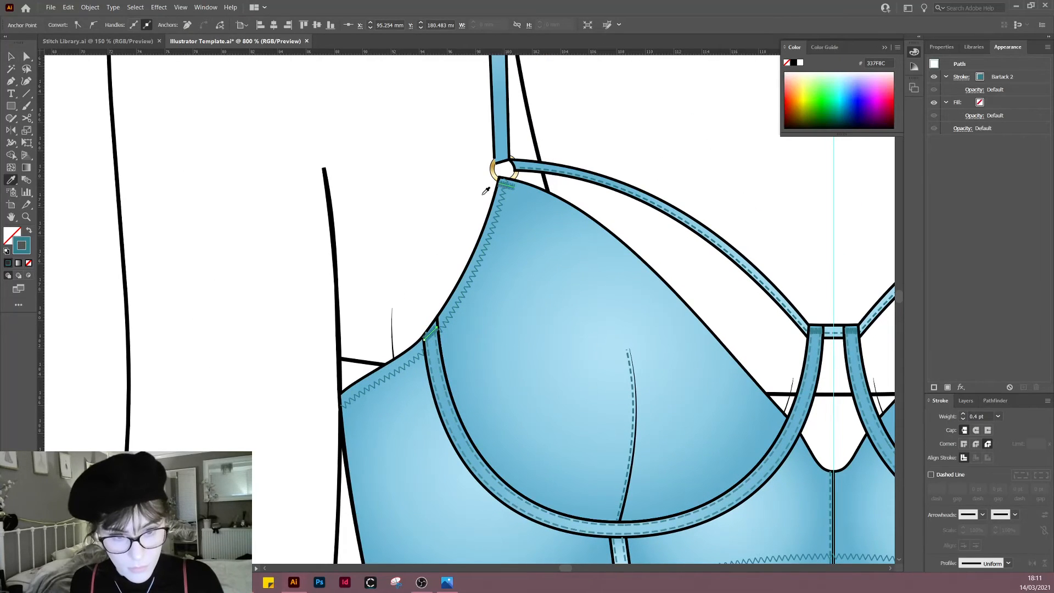
key("v")
left_click(389, 183)
Step: Shorten the slanted bartack line to fit inside the casing edges, about 0.69 mm wide and 0.83 mm high
scroll(434, 332, "up", 5)
left_click(301, 325)
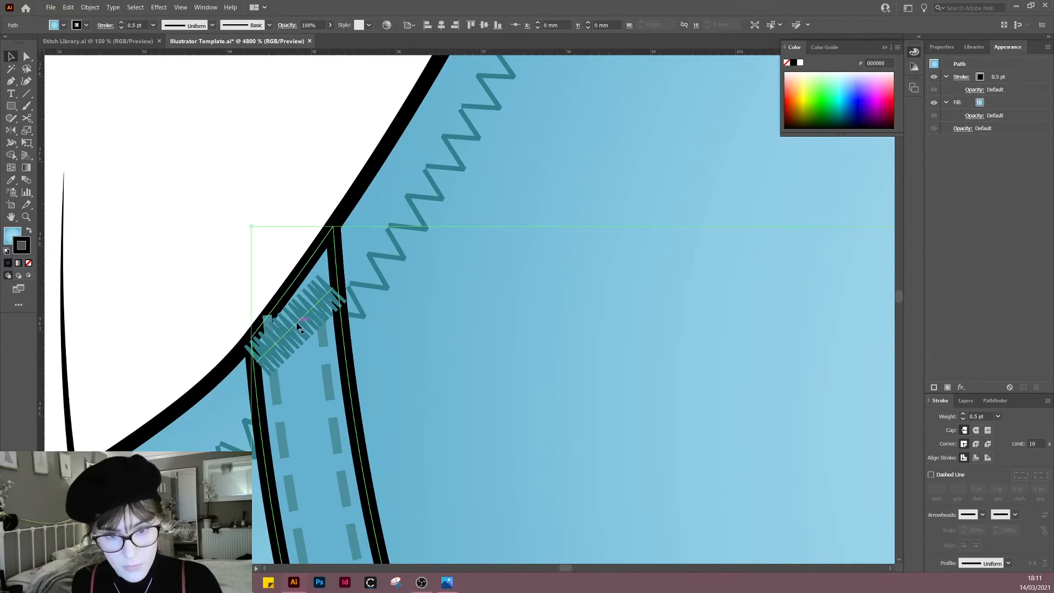
left_click(298, 323)
left_click_drag(255, 363, 277, 352)
left_click_drag(332, 289, 326, 289)
scroll(324, 294, "down", 2)
key("ctrl+shift+a")
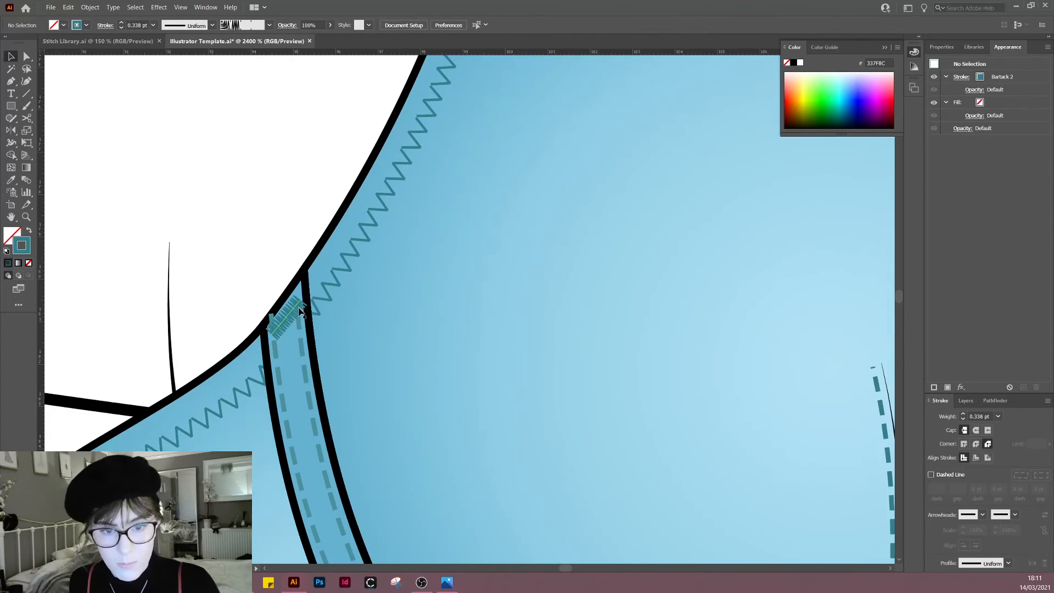
Step: Reflect a copy of the slanted outer bartack line across the vertical centre guide onto the right underwire casing's outer end
left_click(299, 312)
scroll(417, 313, "down", 5)
left_click_drag(569, 347, 467, 367)
key("o")
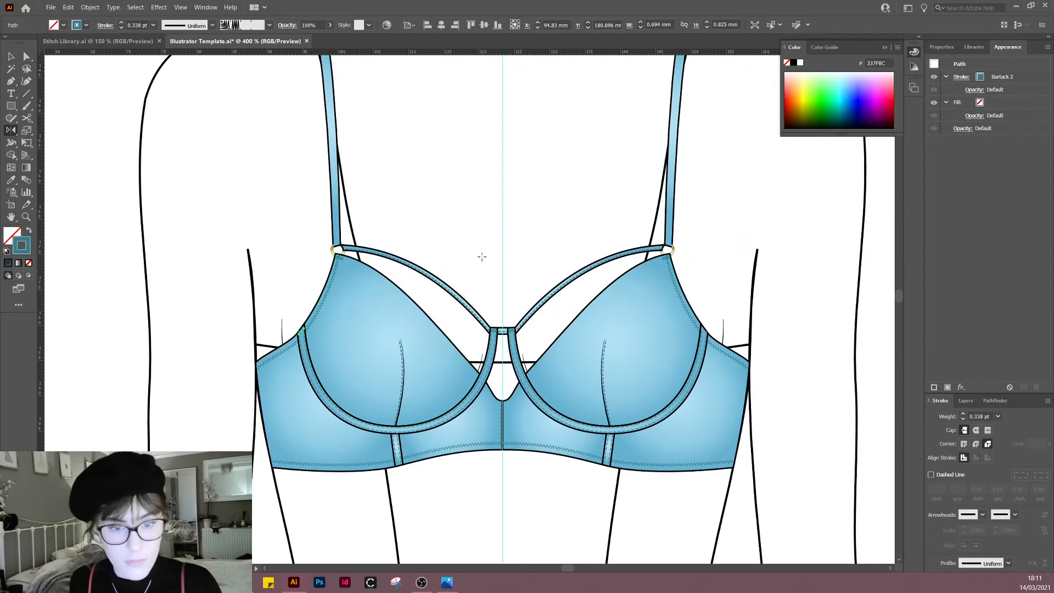
left_click(504, 242, "alt")
left_click(476, 356)
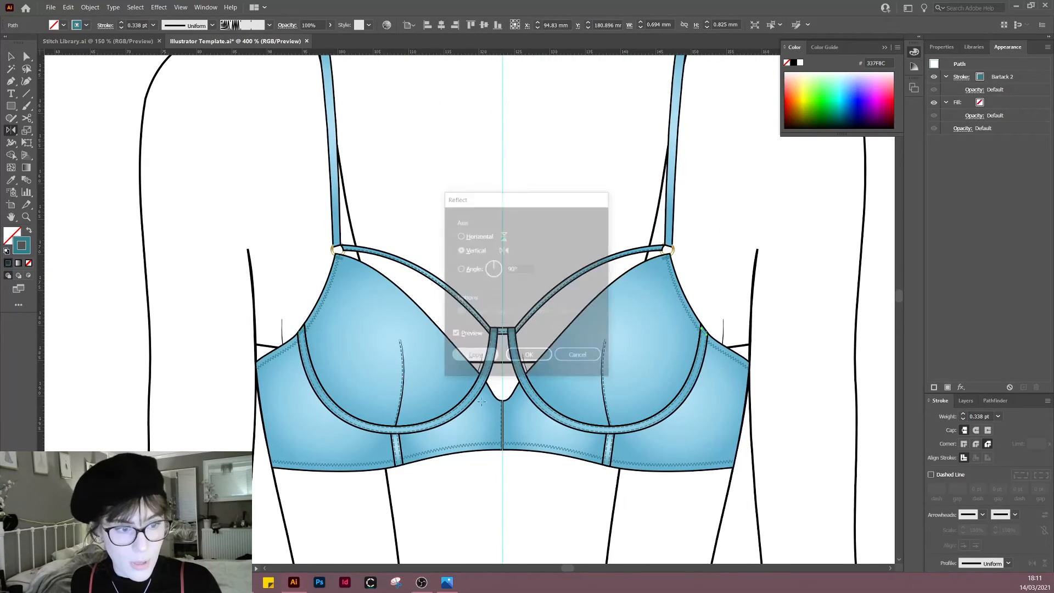
key("ctrl+shift+a")
scroll(552, 497, "right", 2)
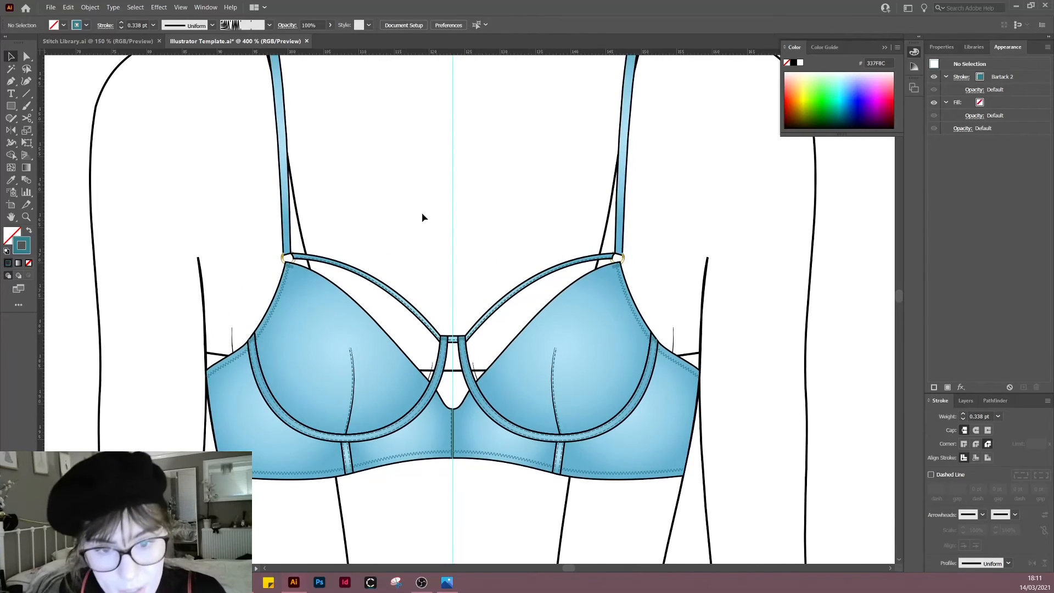
Step: Move the left strap's loose lower anchor about 0.1 mm across and 0.35 mm down onto the path's other end point
scroll(422, 217, "left", 3)
scroll(489, 238, "up", 5)
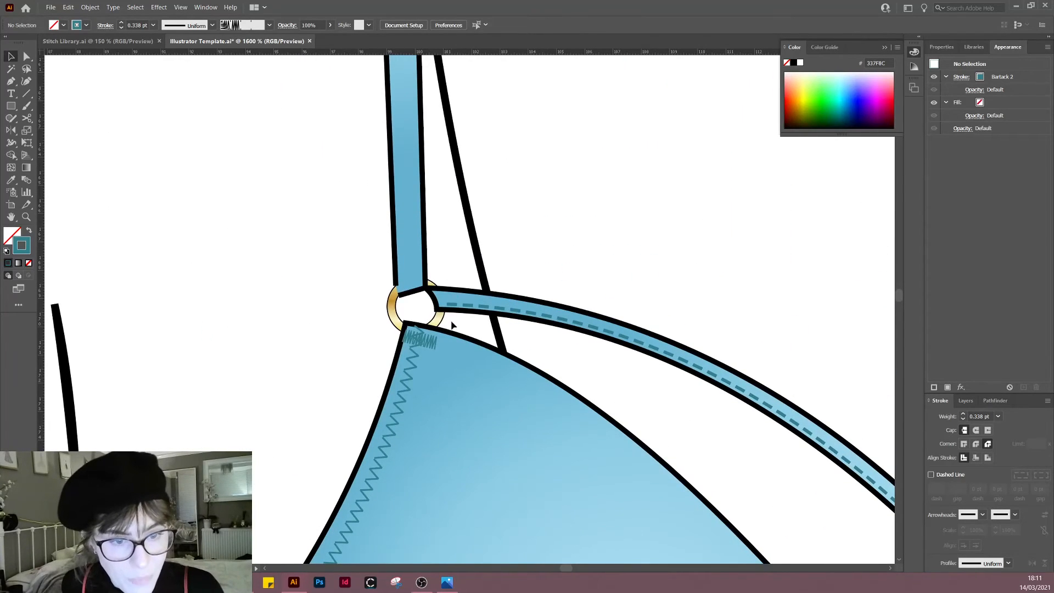
left_click(404, 267)
right_click(402, 245)
left_click(489, 216)
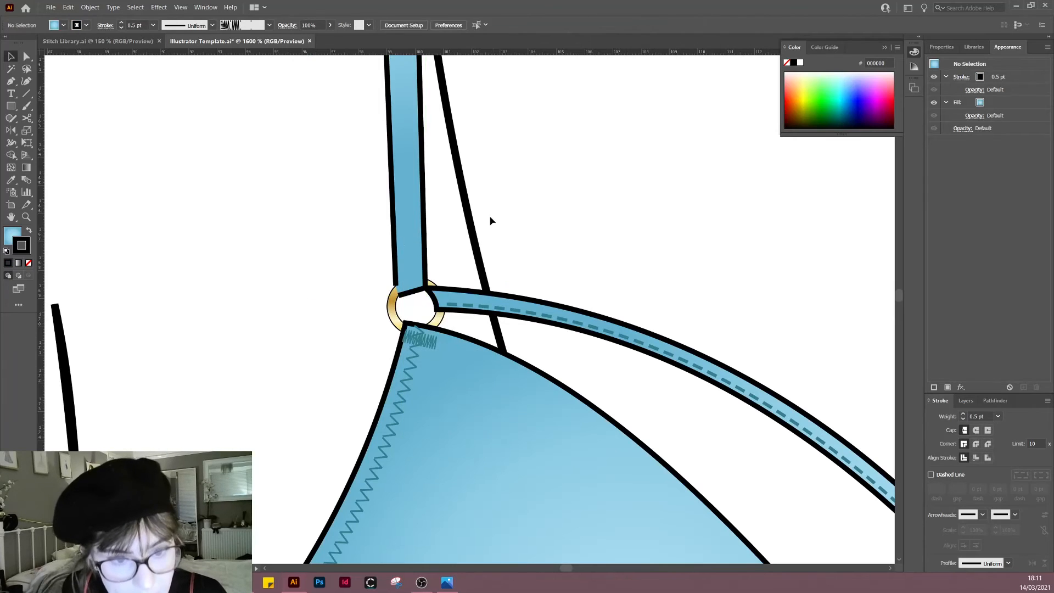
key("a")
left_click_drag(397, 286, 400, 297)
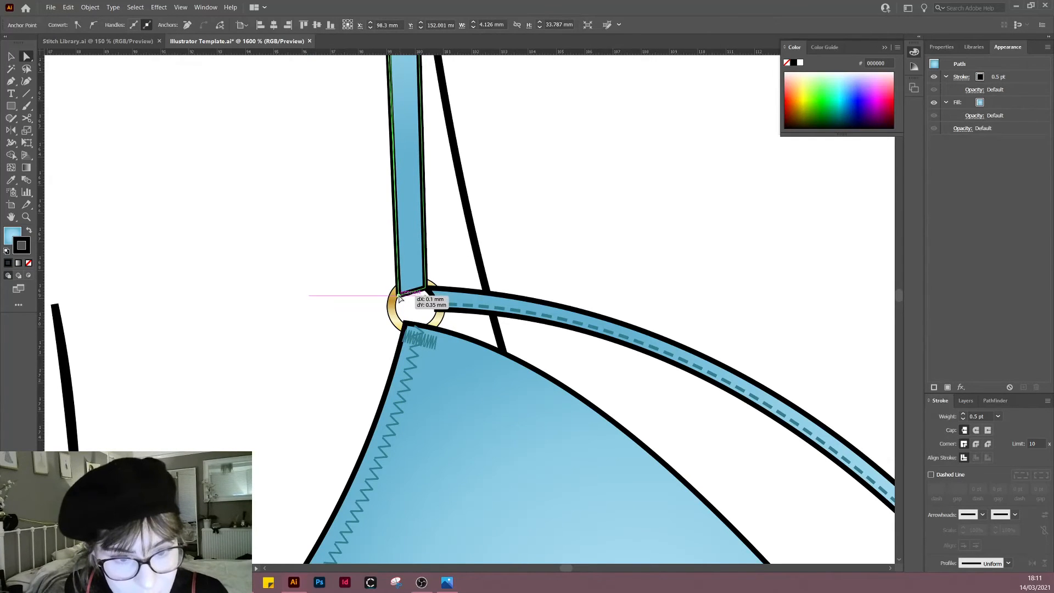
Step: Join the open ends of the left strap's outline at its lower corner
key("v")
right_click(393, 237)
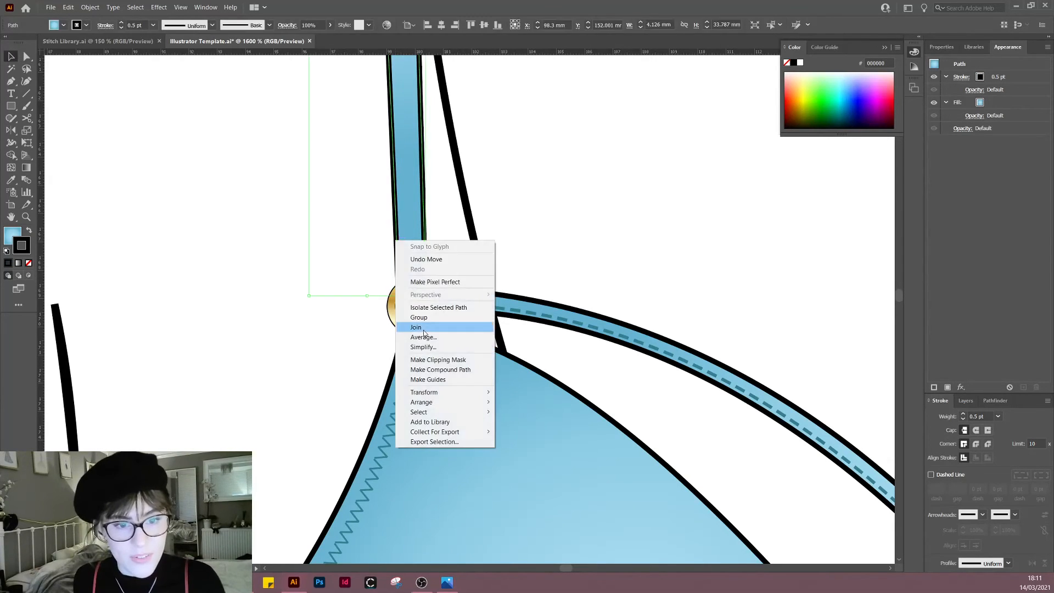
left_click(417, 326)
left_click(494, 229)
Step: Move the right strap's loose lower outer anchor onto the end point of its bottom edge at the ring
scroll(530, 227, "down", 3)
left_click_drag(671, 216, 553, 263)
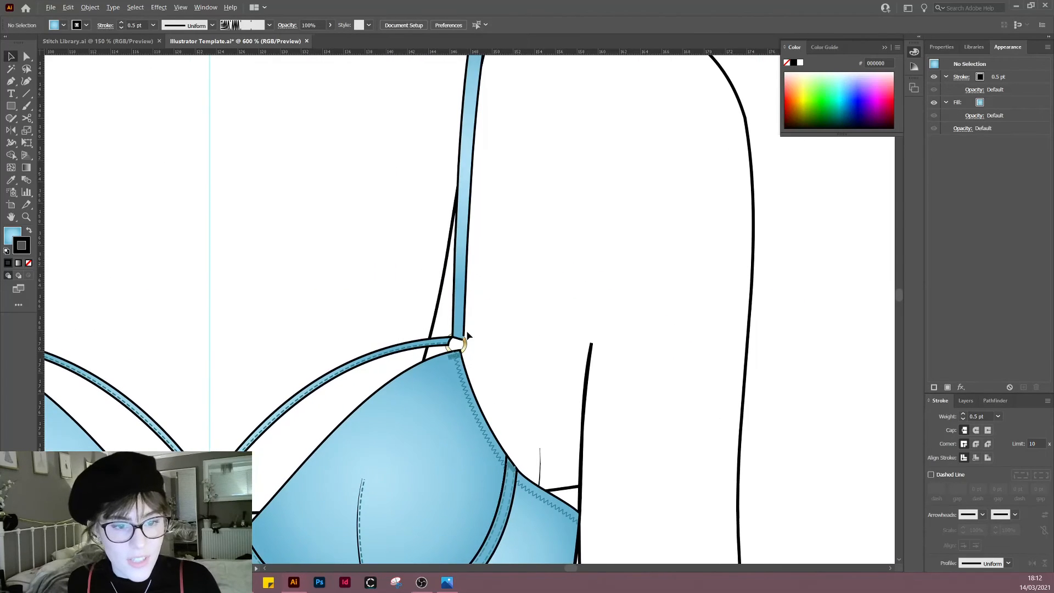
scroll(470, 335, "up", 3)
key("a")
left_click(429, 315)
left_click(450, 342)
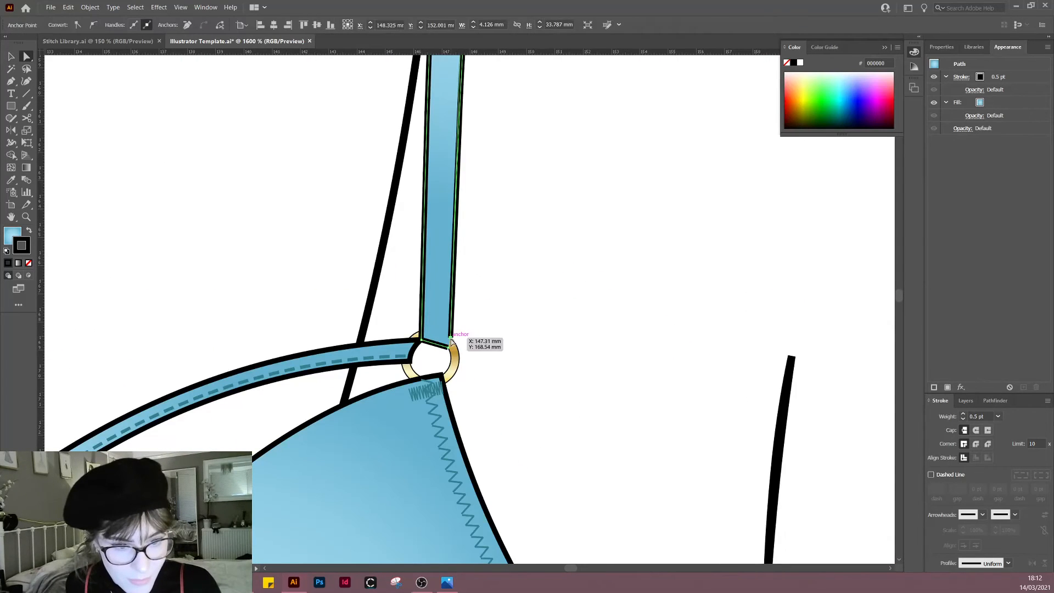
scroll(456, 356, "up", 4)
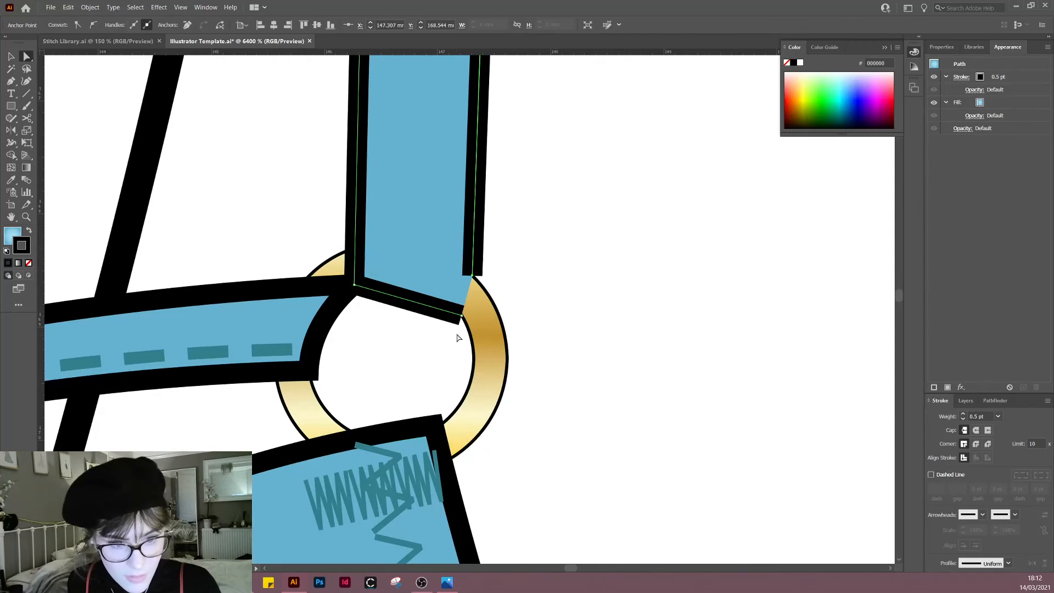
left_click_drag(477, 277, 460, 319)
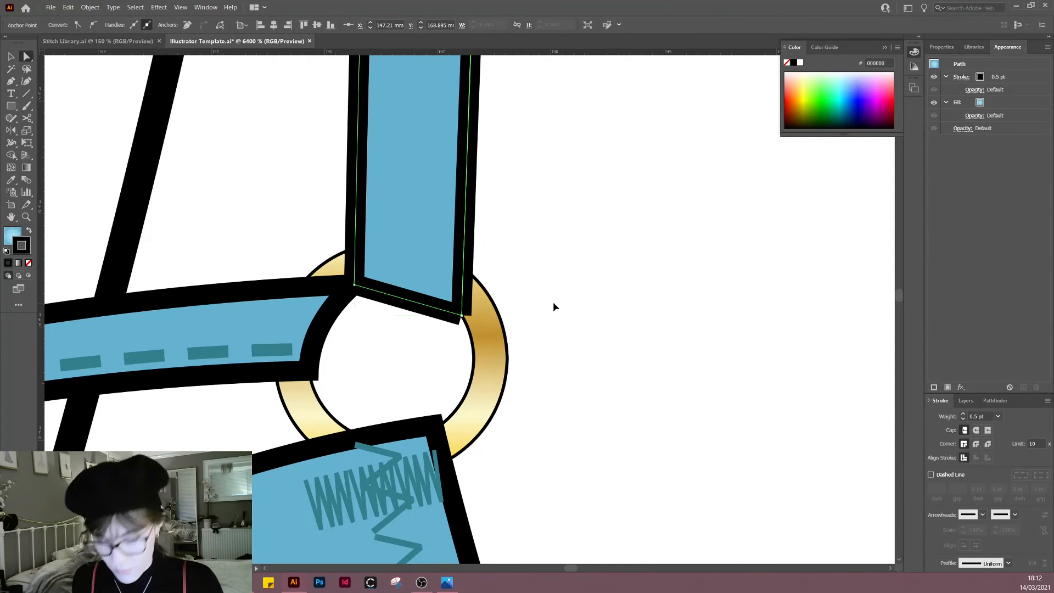
Step: Join the open ends of the right strap's outline at its lower outer corner
key("v")
right_click(418, 240)
left_click(511, 325)
left_click(573, 339)
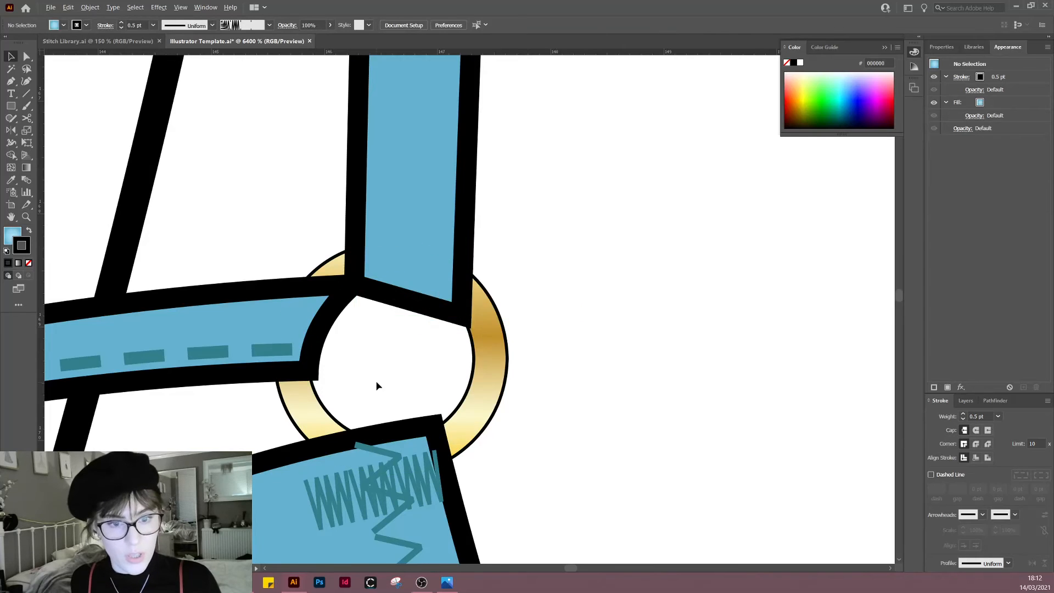
Step: Bend the right strap's bottom edge upward into a curve that follows the ring
scroll(377, 378, "down", 3)
scroll(391, 355, "up", 3)
key("shift+x")
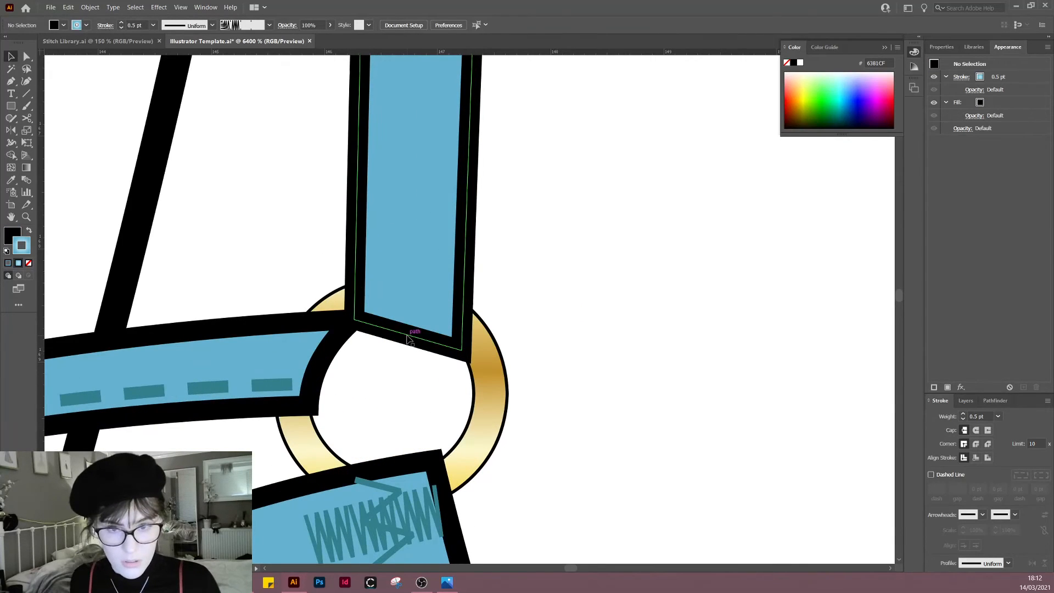
left_click_drag(407, 336, 411, 322)
key("a")
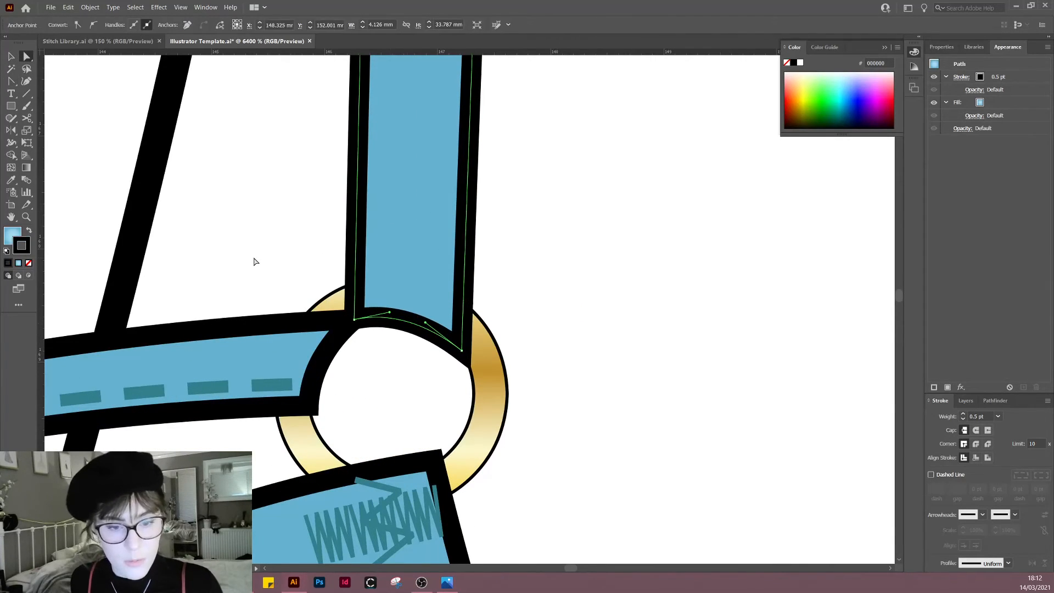
left_click(256, 261)
Step: Bend the left strap's bottom edge upward into a matching curve around the ring
scroll(254, 260, "down", 2)
scroll(256, 261, "down", 8)
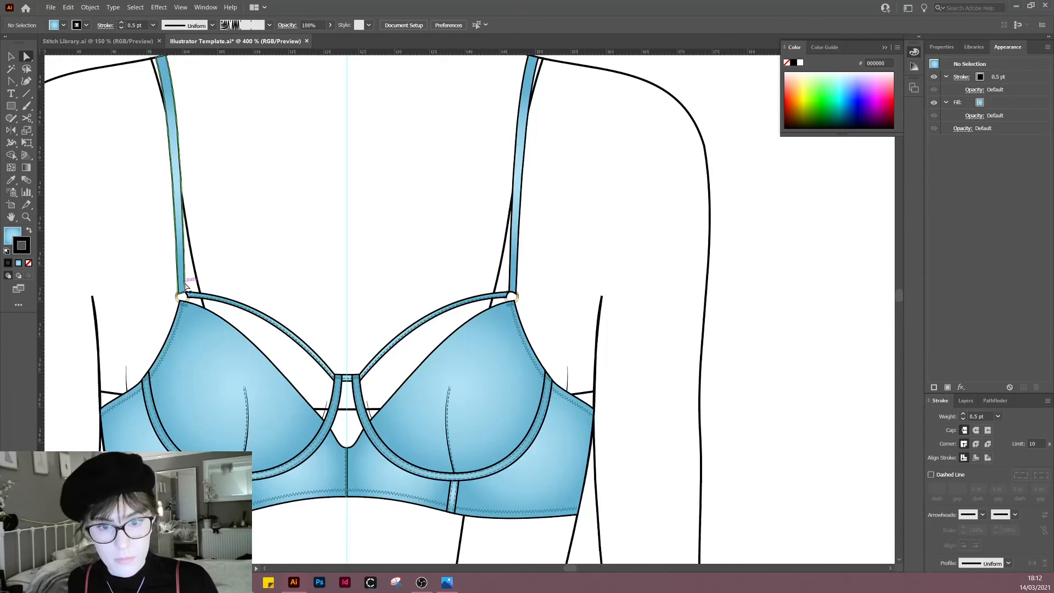
scroll(438, 328, "up", 6)
key("shift+c")
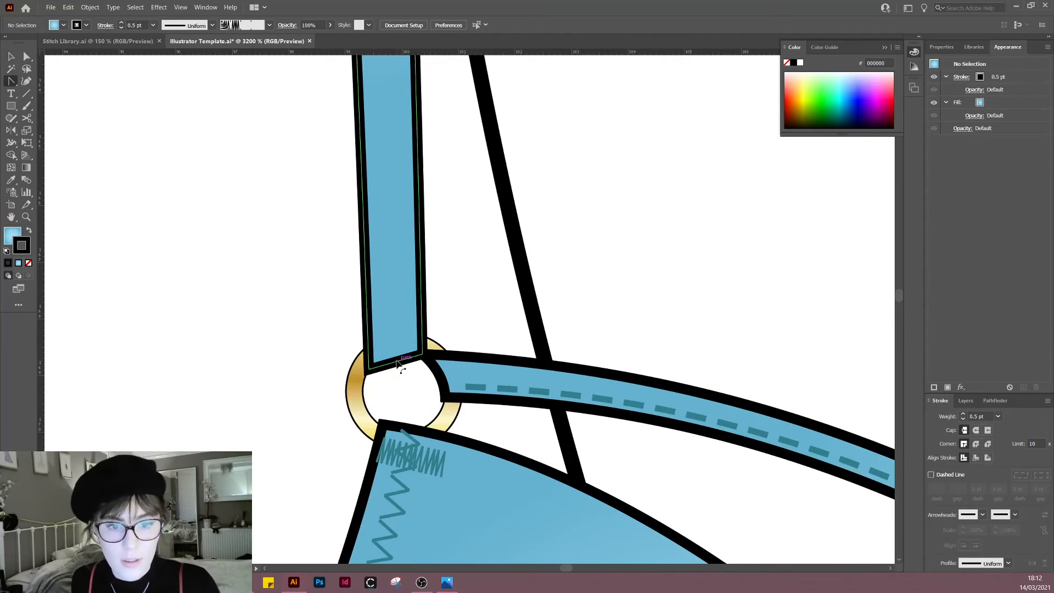
key("v")
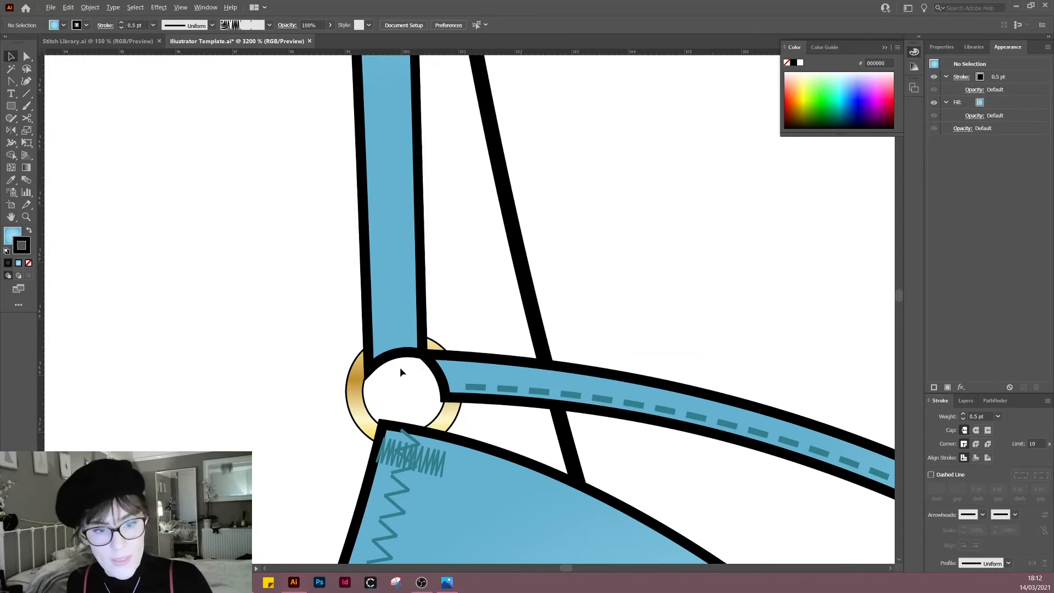
Step: Draw a straight line about 1 mm wide across the left strap just above the ring
scroll(399, 367, "up", 1)
key("p")
left_click(338, 269)
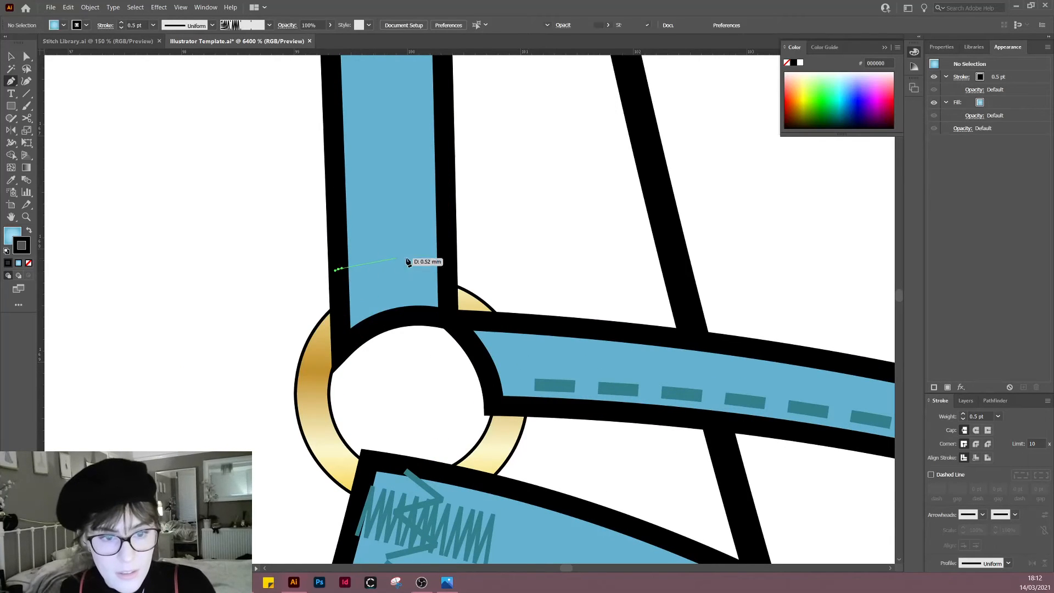
left_click(446, 255)
key("shift+c")
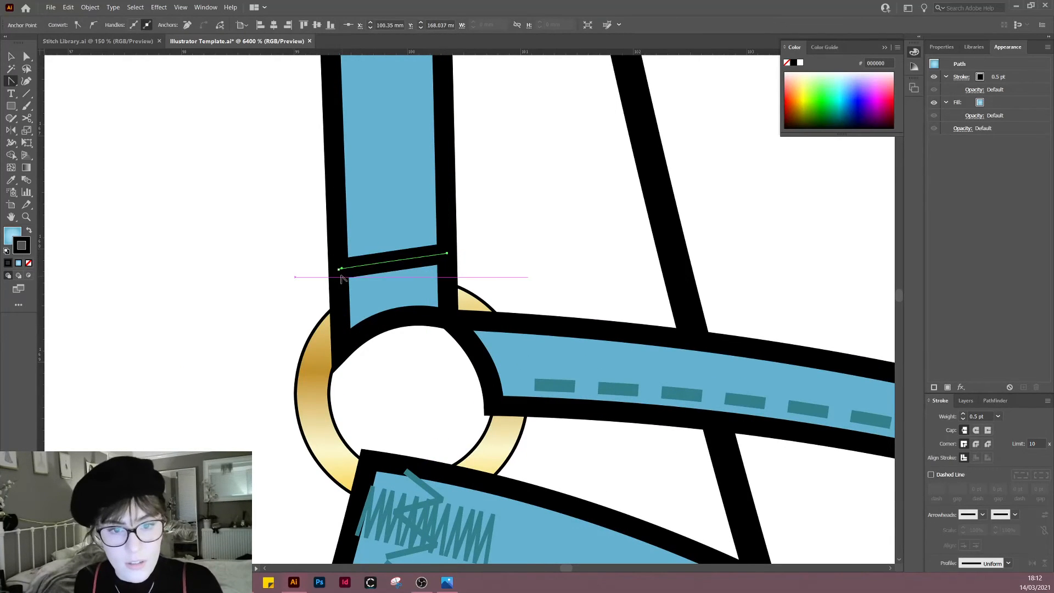
Step: Apply the Bartack 2 stitch style from the left cup's top bartack to the line across the strap
key("i")
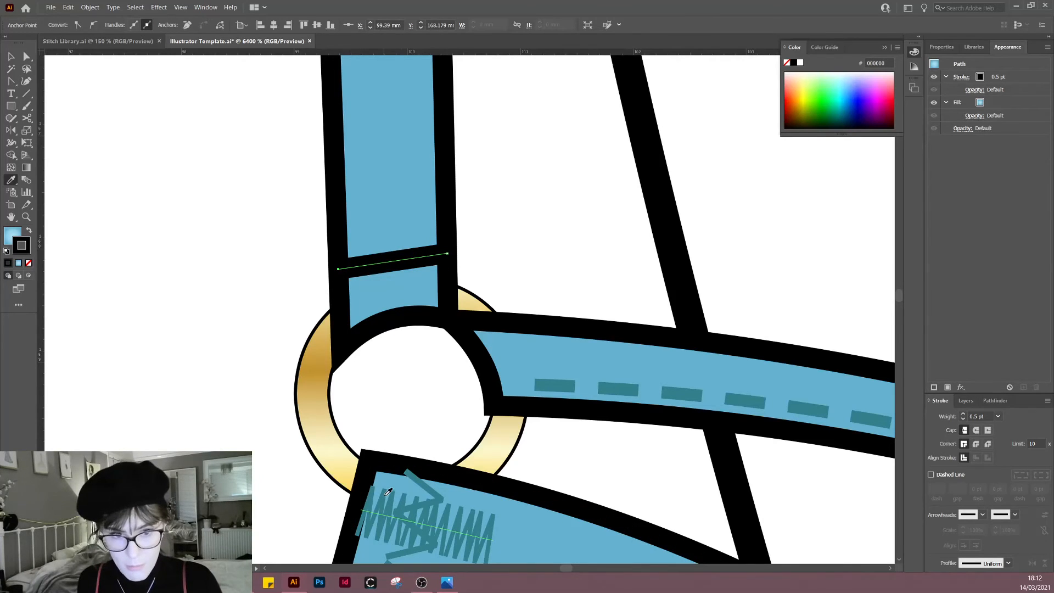
key("v")
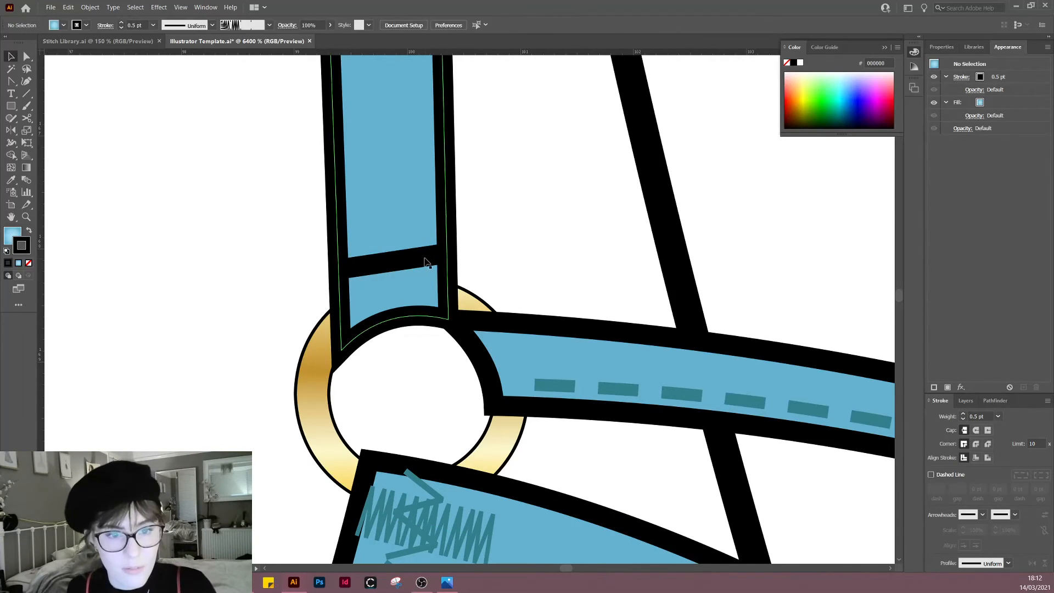
key("i")
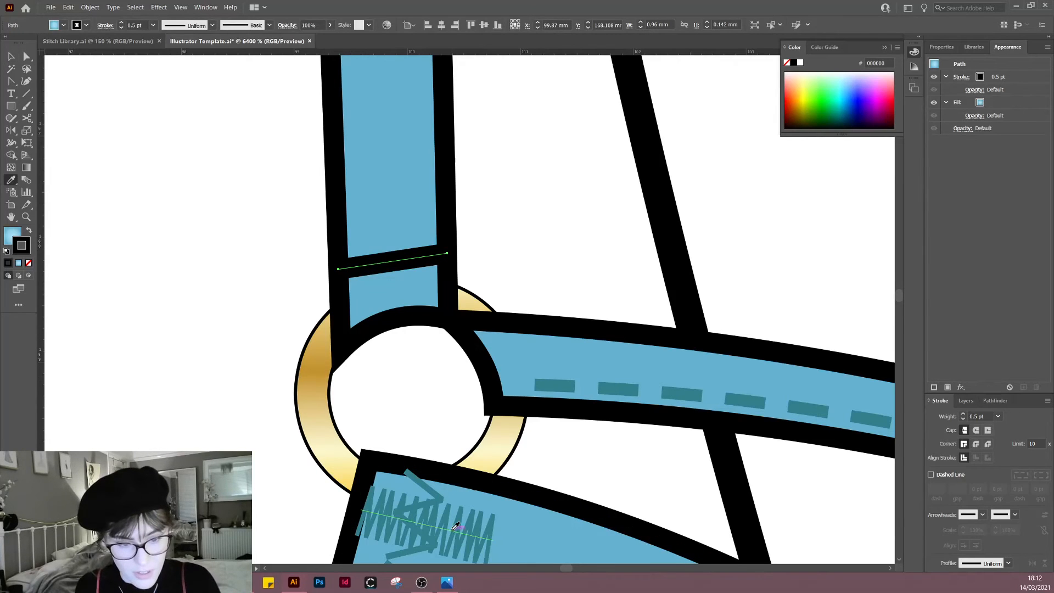
left_click(455, 526)
key("v")
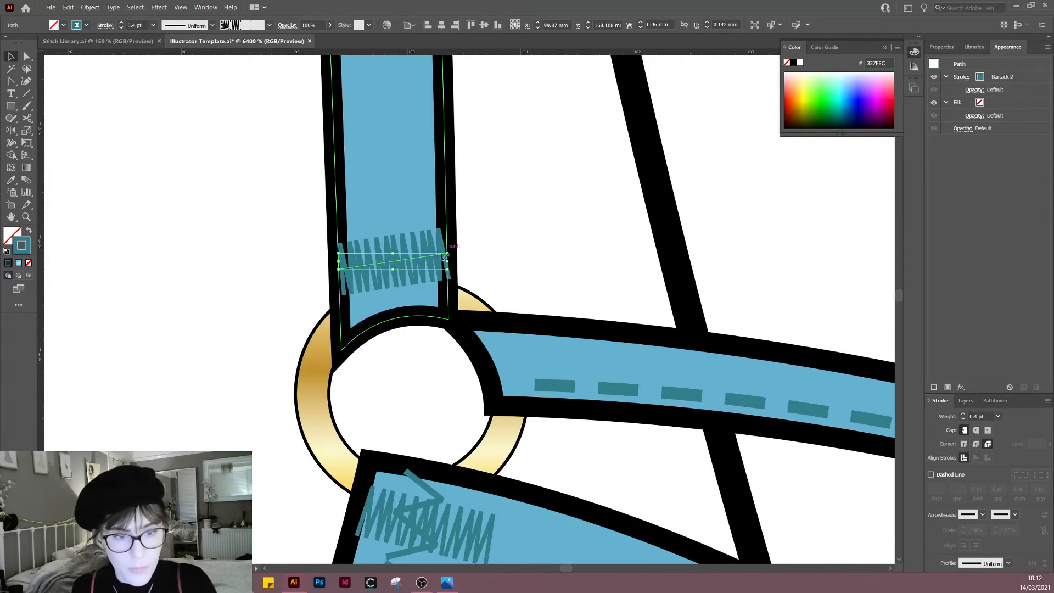
Step: Narrow the strap bartack from both ends to about 0.82 mm so it fits between the strap's outlines
left_click_drag(449, 262, 437, 262)
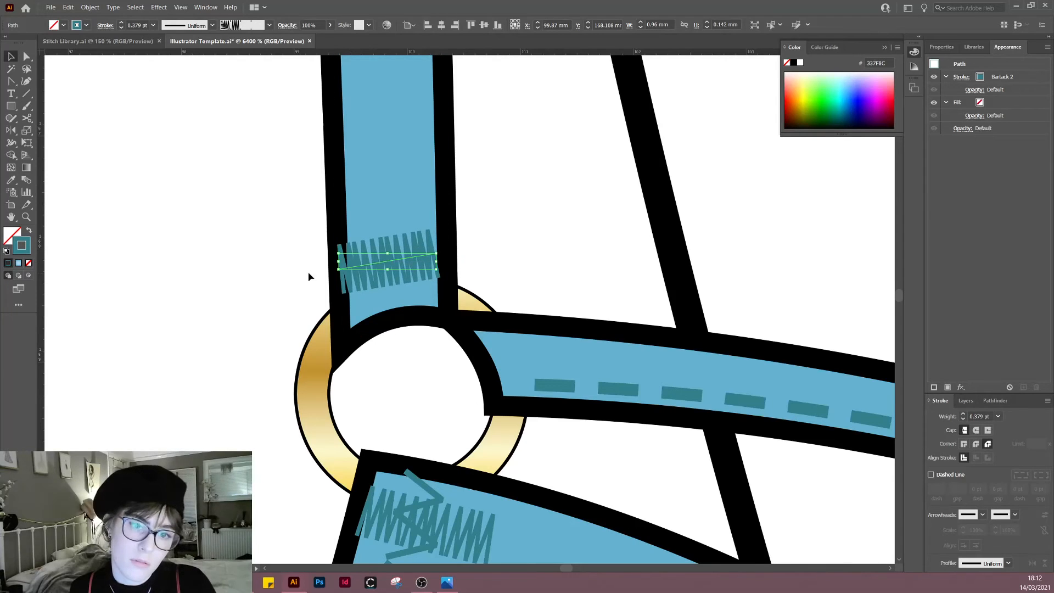
left_click_drag(340, 268, 345, 268)
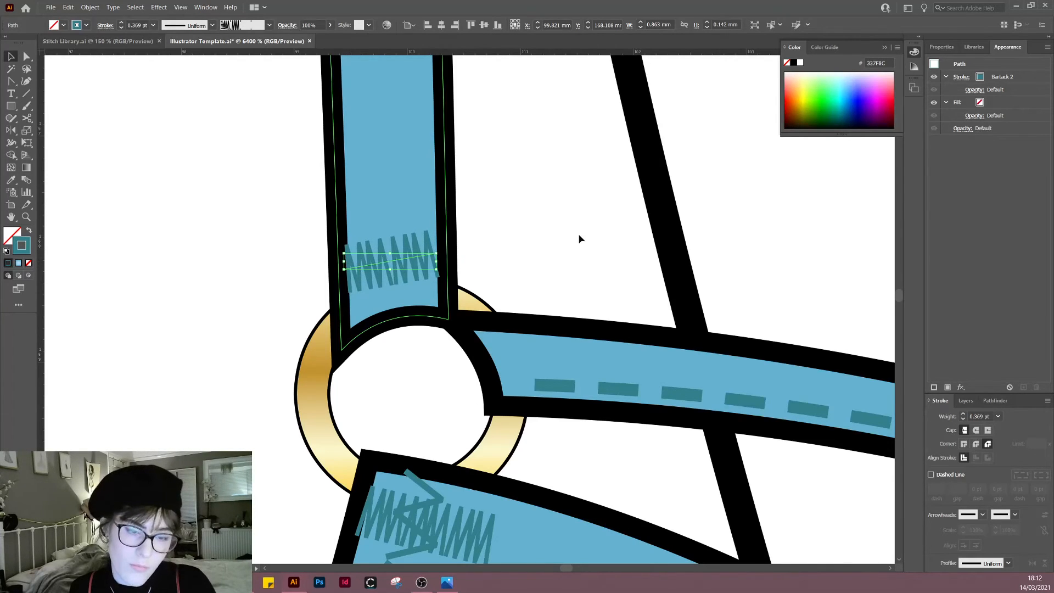
left_click(578, 234)
Step: Reflect a copy of the left strap's bartack vertically across the centre guide onto the right strap
left_click(396, 261)
scroll(501, 250, "down", 6)
left_click_drag(641, 230, 369, 288)
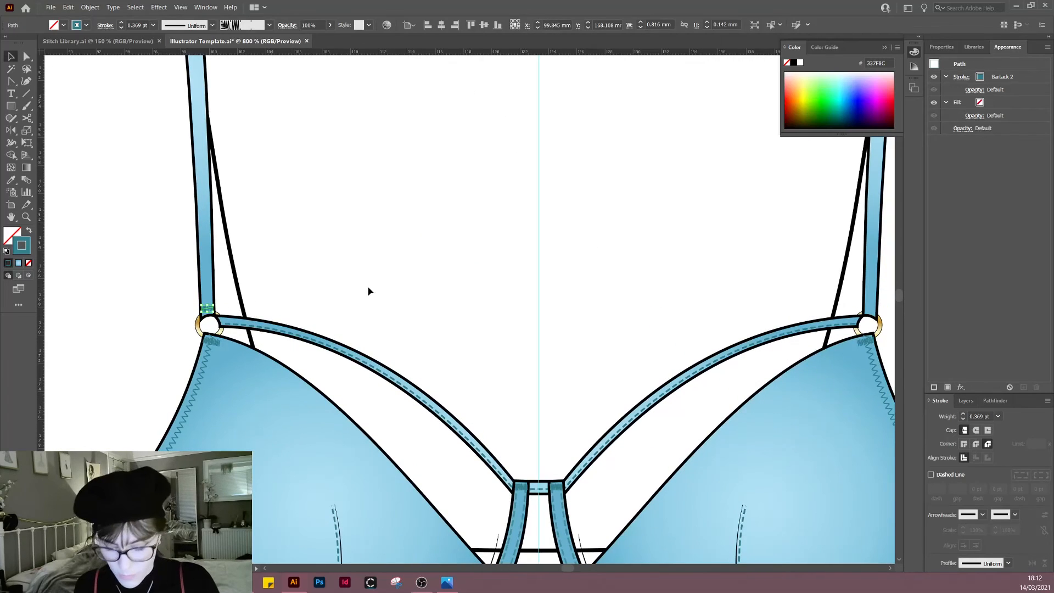
left_click(538, 266, "alt")
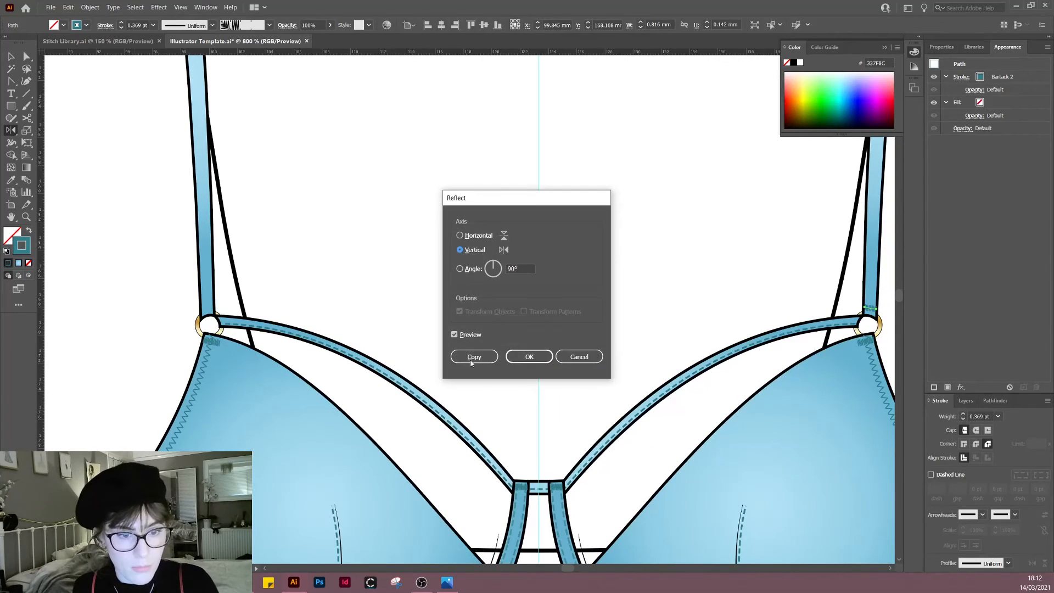
left_click(476, 356)
key("v")
left_click(440, 340)
Step: Draw a line about 0.54 mm tall across the narrow cup strap beside the left ring, keeping its upper end inside the outline
scroll(242, 338, "up", 3)
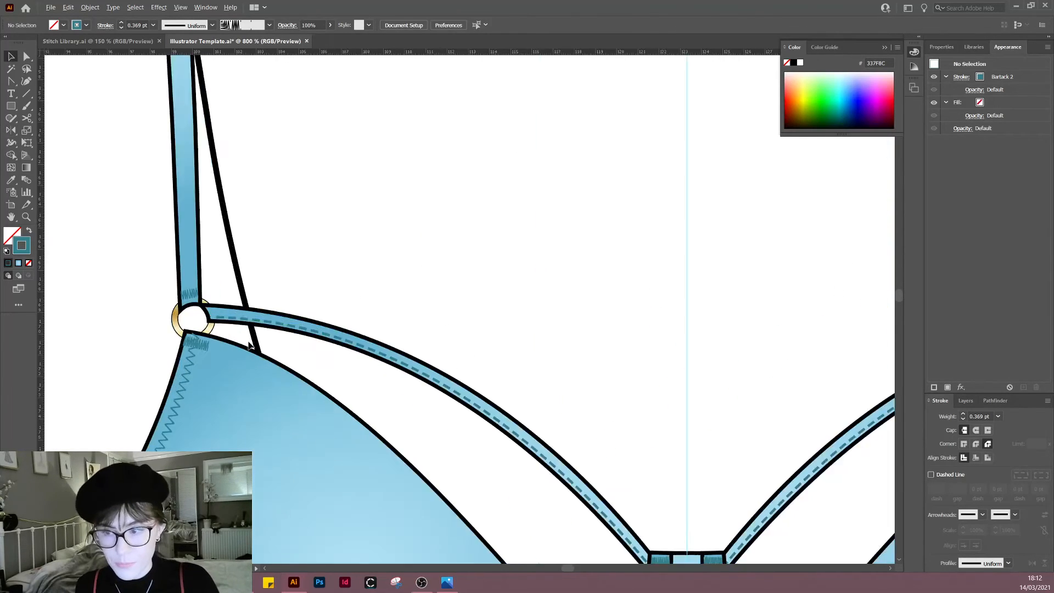
left_click_drag(265, 348, 459, 398)
scroll(368, 362, "up", 2)
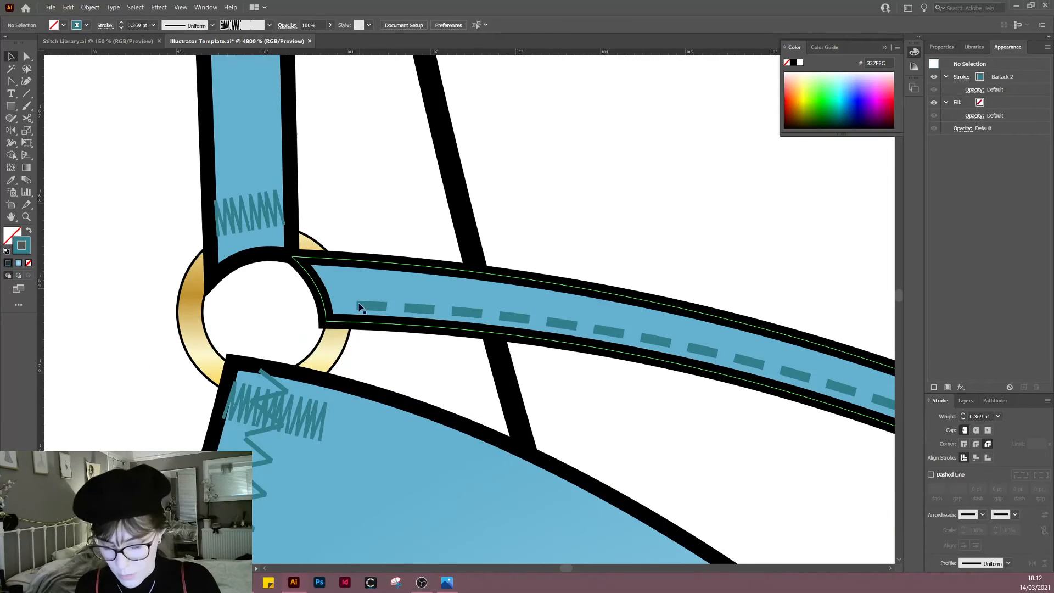
left_click(351, 260)
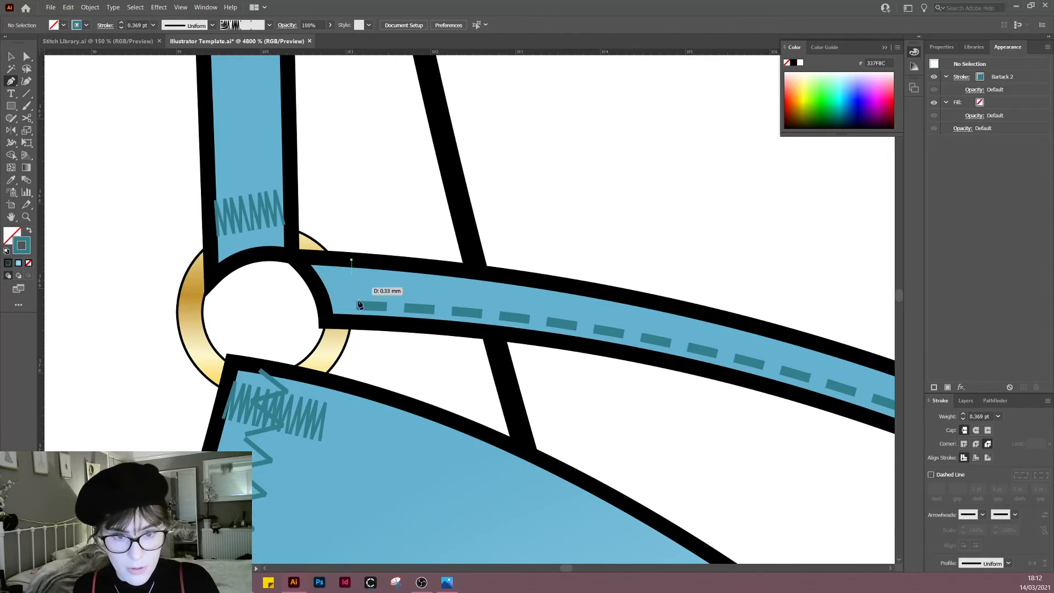
left_click(361, 313)
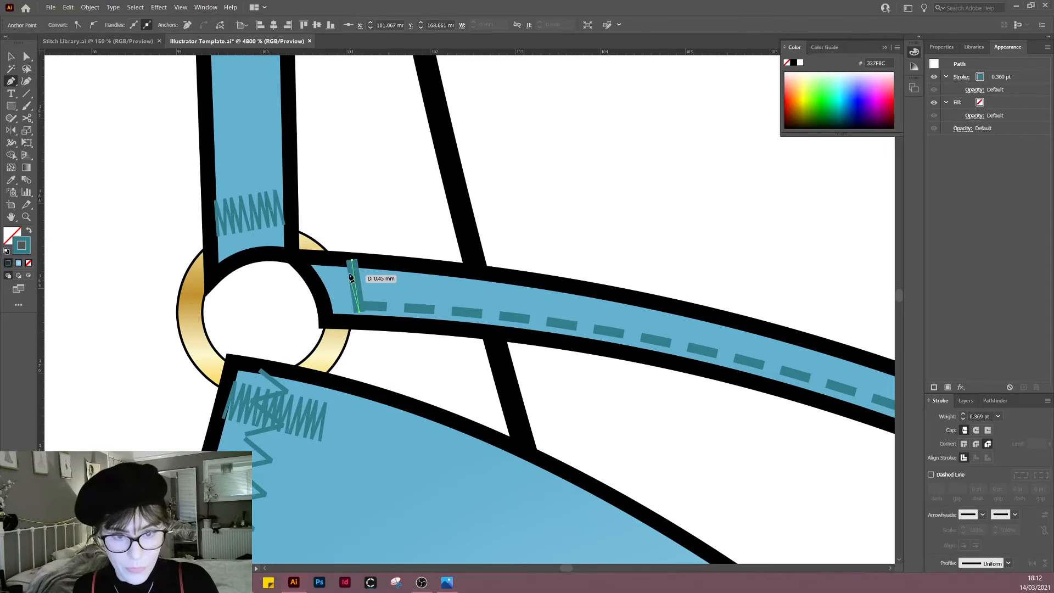
key("a")
left_click_drag(351, 260, 353, 268)
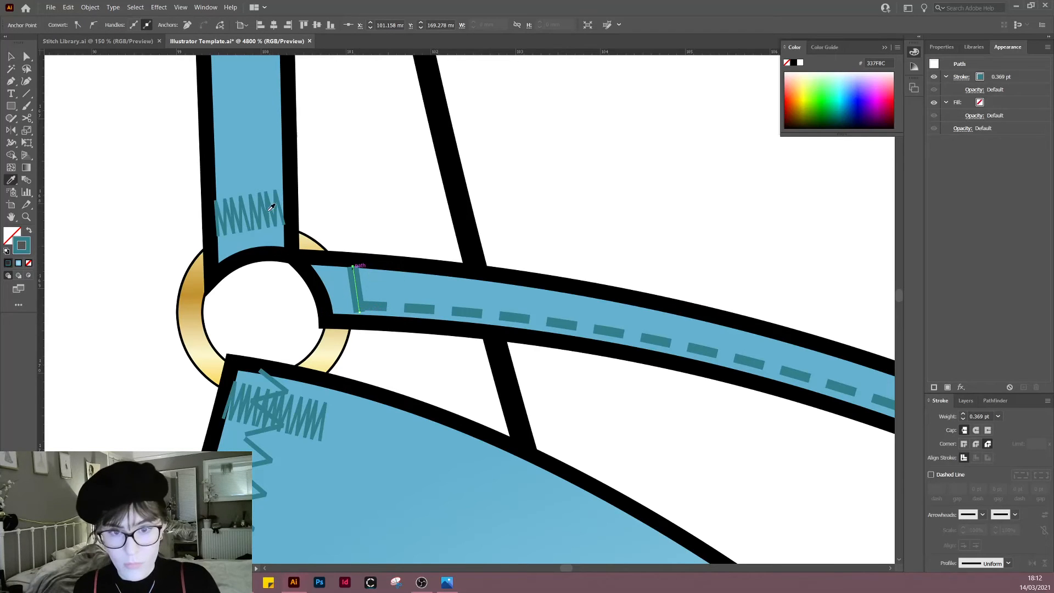
Step: Apply the left strap's bartack stitch style to the short line across the narrow cup strap
left_click(263, 211)
left_click(261, 211)
key("v")
left_click(434, 174)
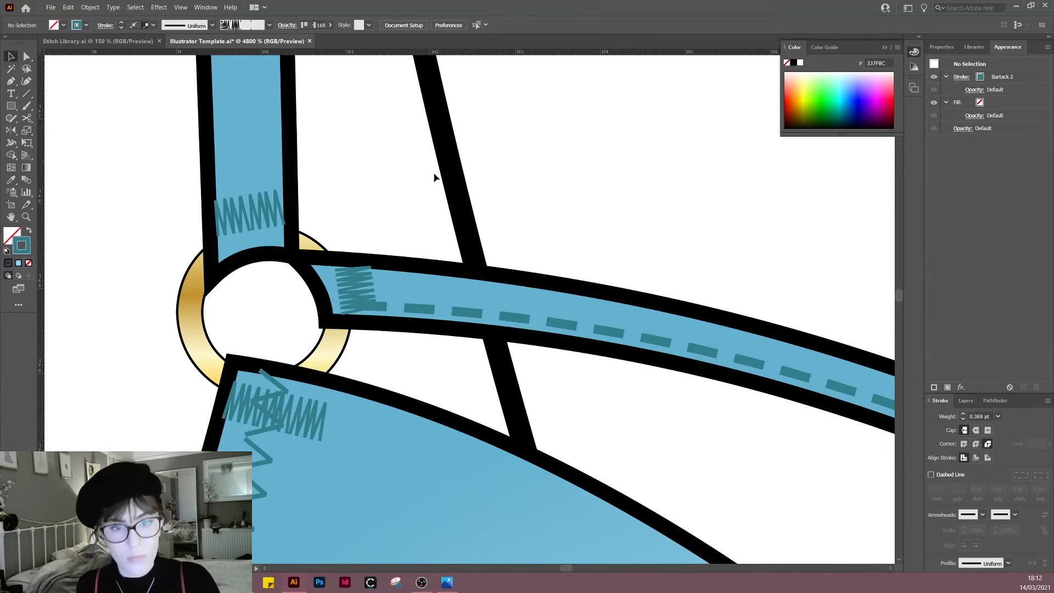
Step: Reflect a copy of the narrow cup strap's bartack vertically across the centre guide to the right side
scroll(435, 178, "down", 3)
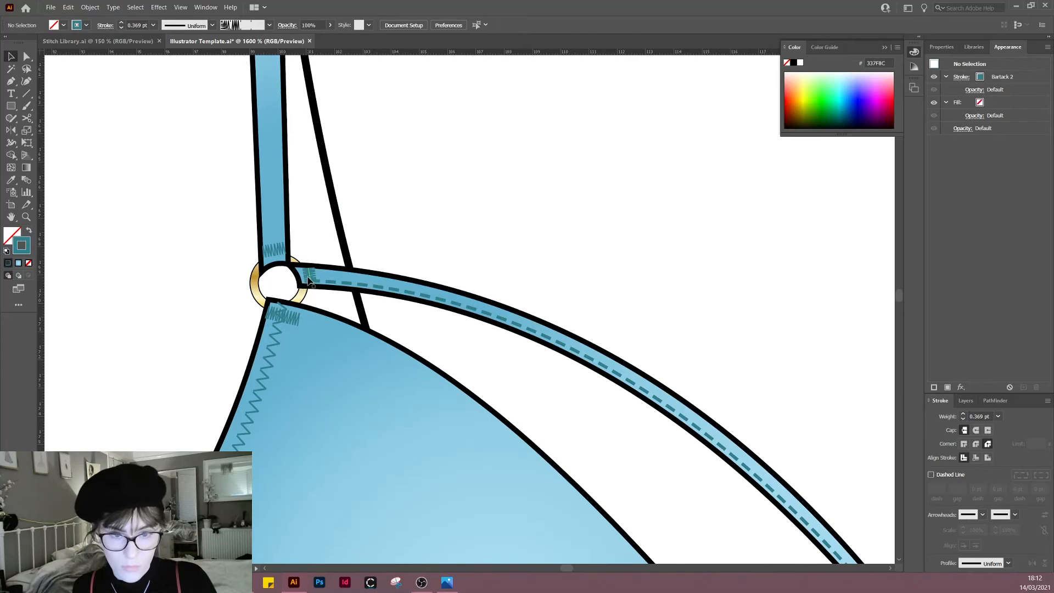
left_click(309, 281)
scroll(309, 281, "down", 2)
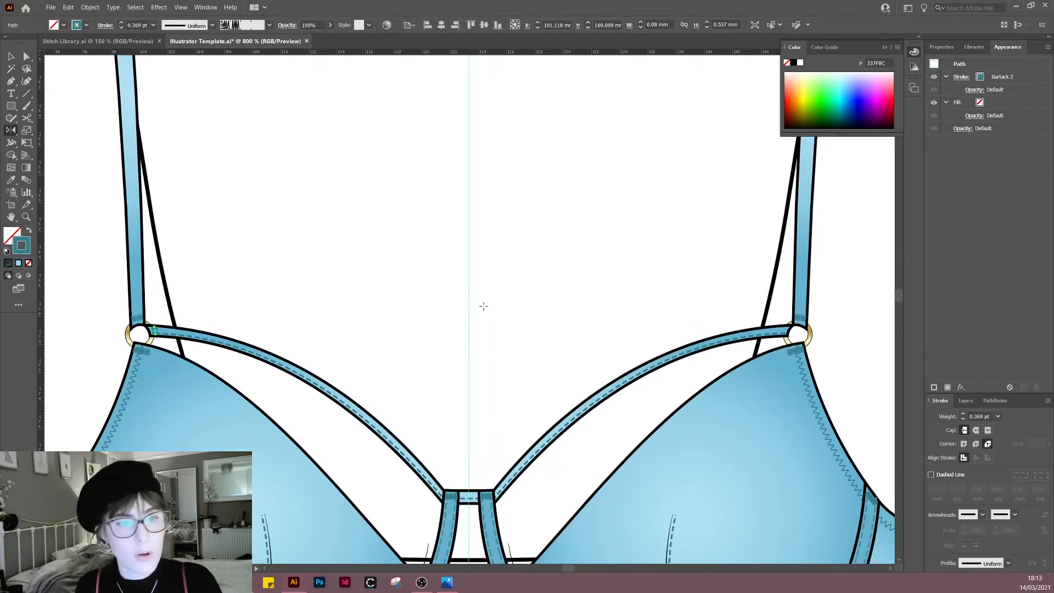
left_click(468, 287, "alt")
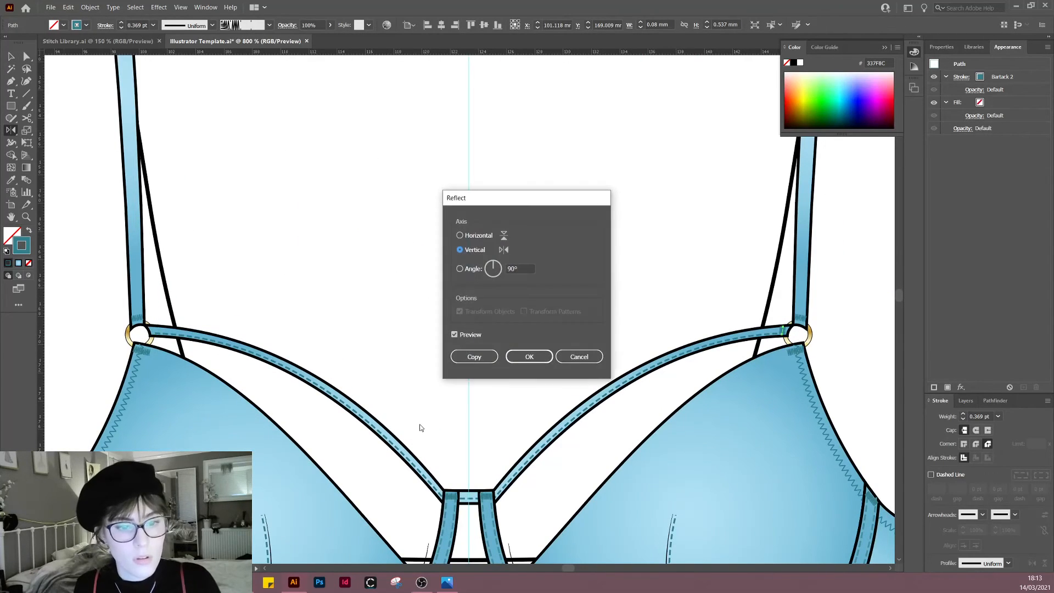
left_click(477, 356)
key("v")
left_click(475, 349)
Step: Duplicate the bartacks at the tops of both underwire casings about 0.5 mm lower, level with the centre bridge's lower edge
scroll(476, 348, "down", 1)
scroll(476, 348, "down", 4)
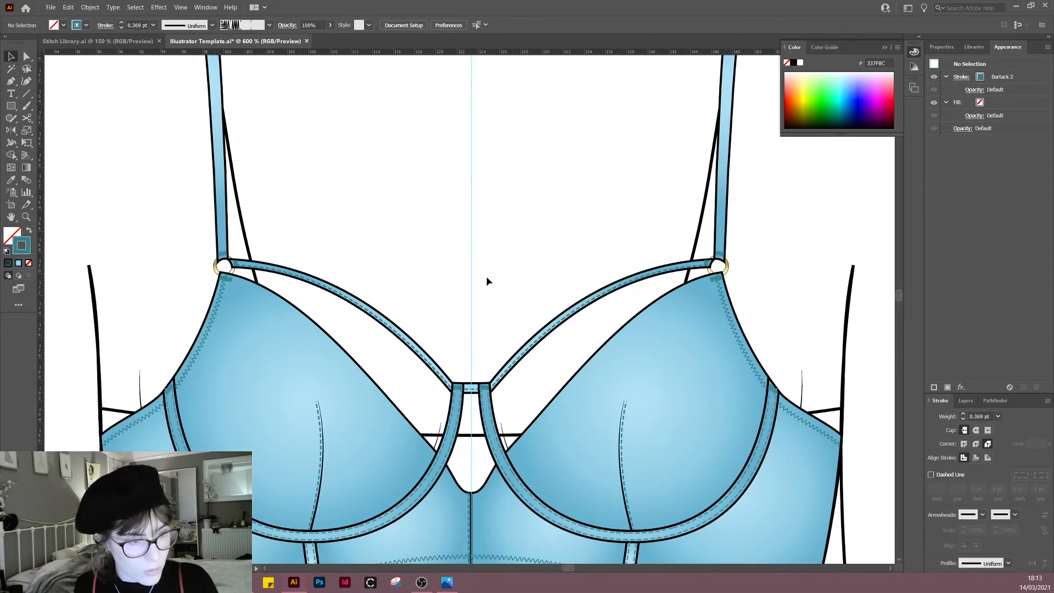
left_click_drag(690, 298, 639, 225)
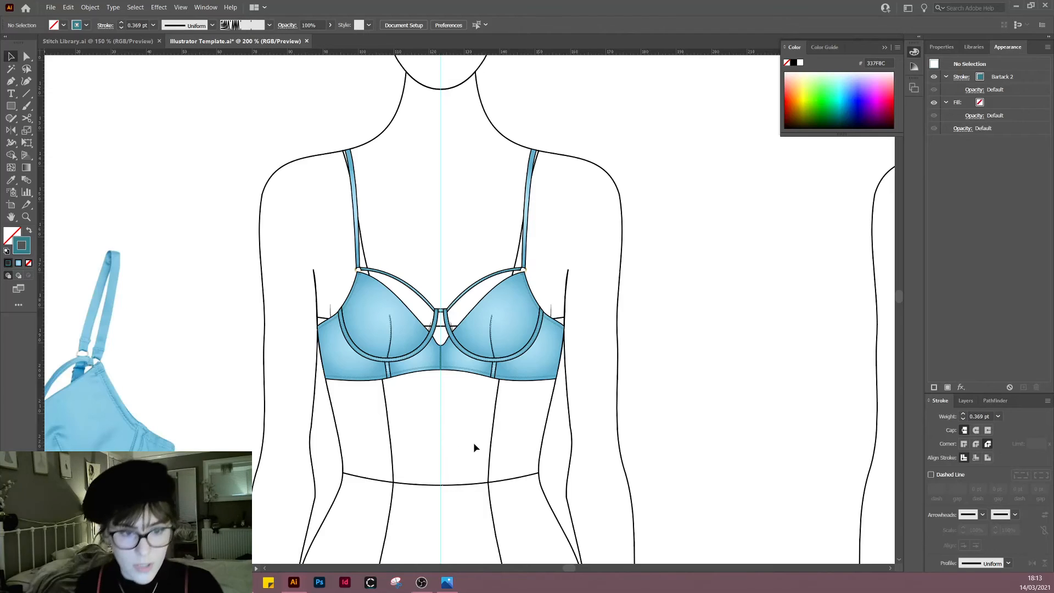
scroll(423, 305, "up", 8)
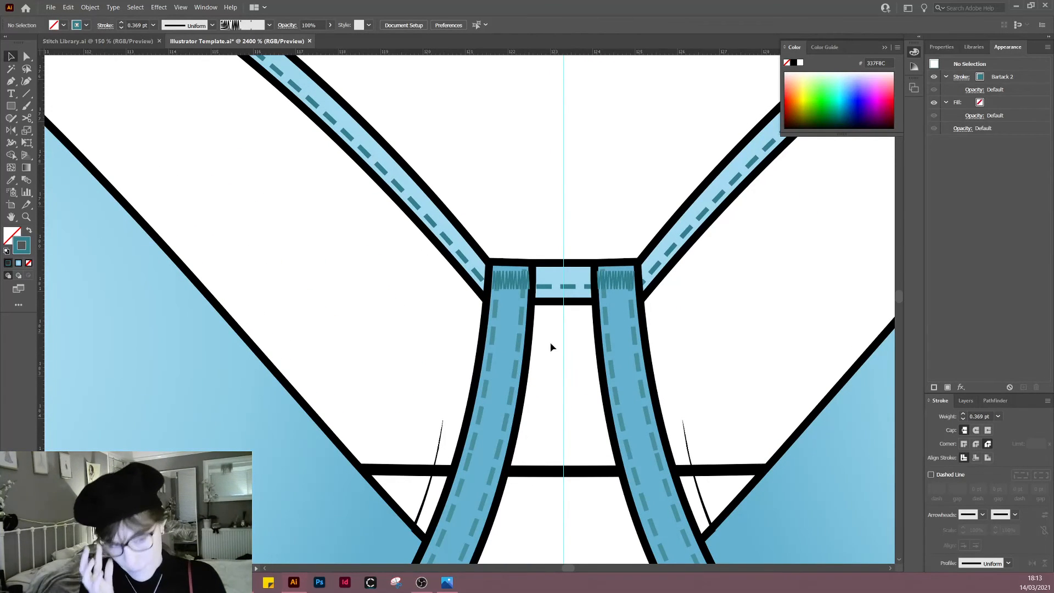
left_click(551, 301)
key("ctrl+z")
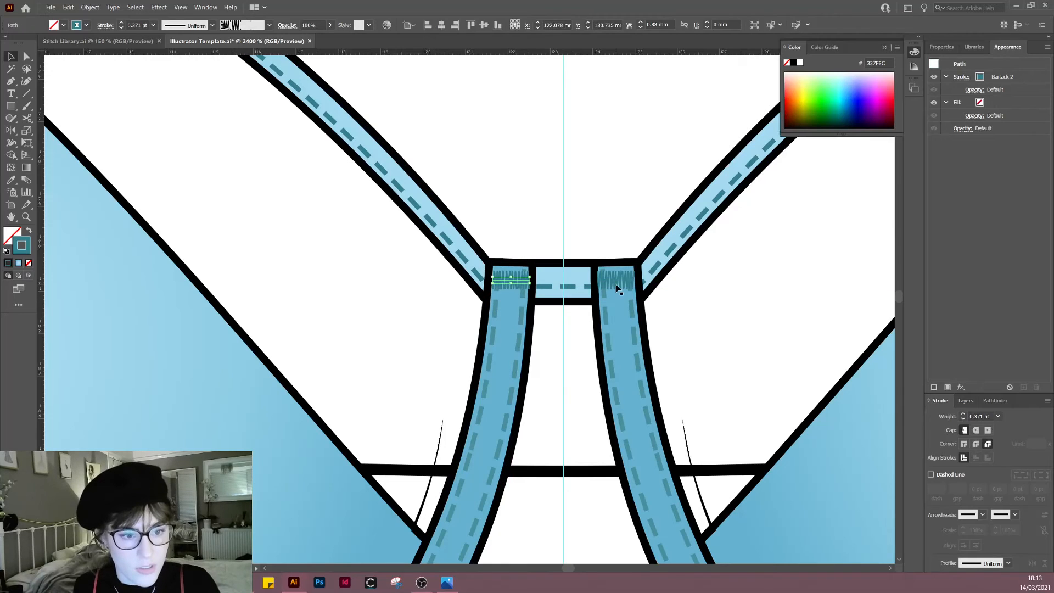
left_click(618, 285, "shift")
left_click_drag(618, 286, 616, 305)
left_click(516, 282, "shift")
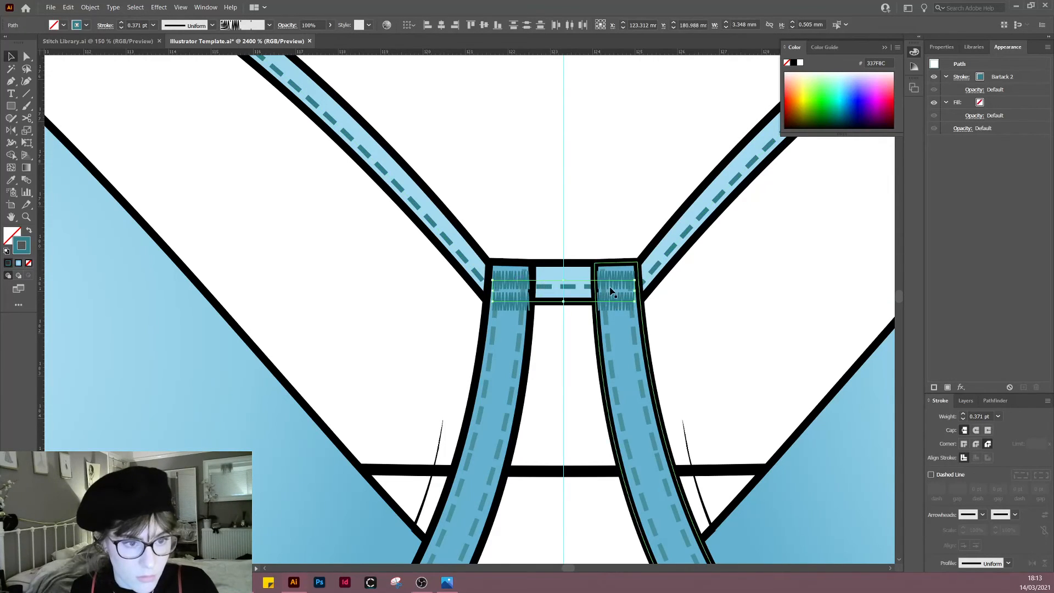
left_click(612, 286, "shift")
left_click(575, 338)
Step: Draw a line about 1 mm long across the back view's left strap just above the ring
scroll(577, 391, "down", 5)
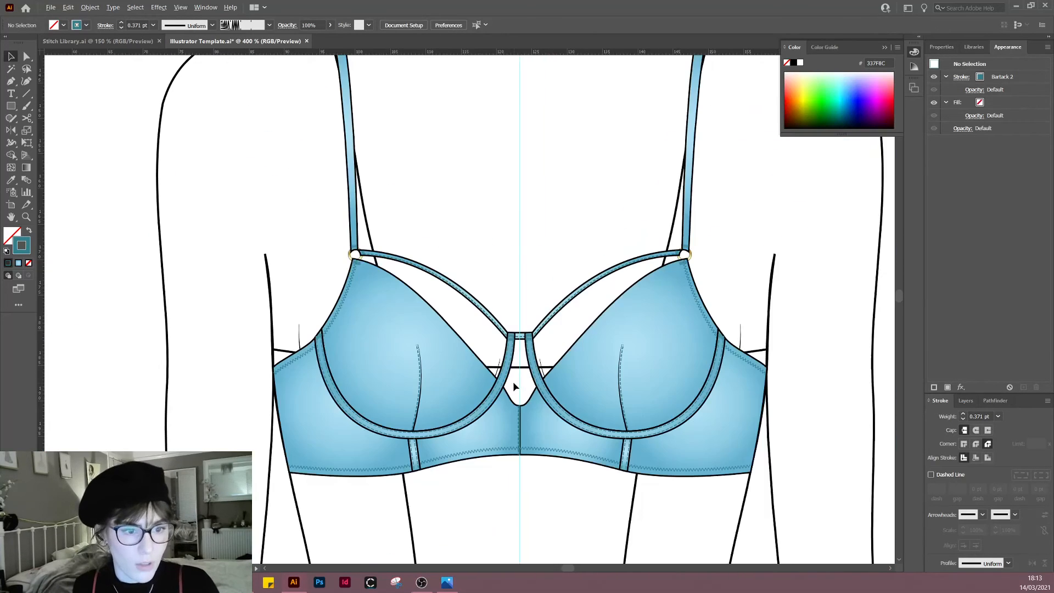
left_click_drag(539, 244, 299, 193)
scroll(539, 275, "down", 1)
left_click_drag(758, 222, 288, 274)
left_click_drag(491, 391, 255, 336)
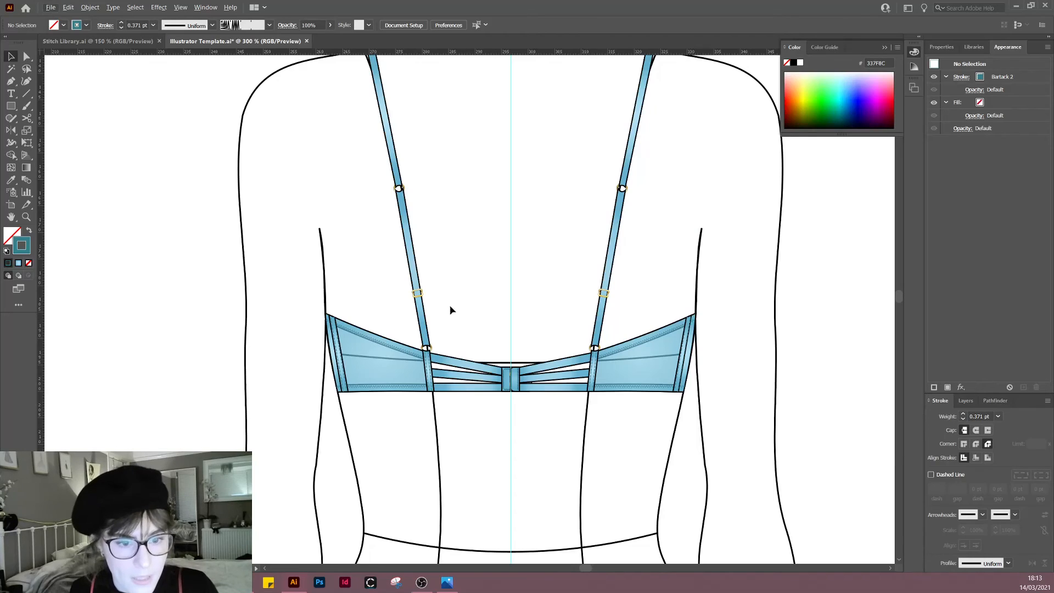
scroll(450, 311, "down", 2)
scroll(407, 235, "up", 8)
key("p")
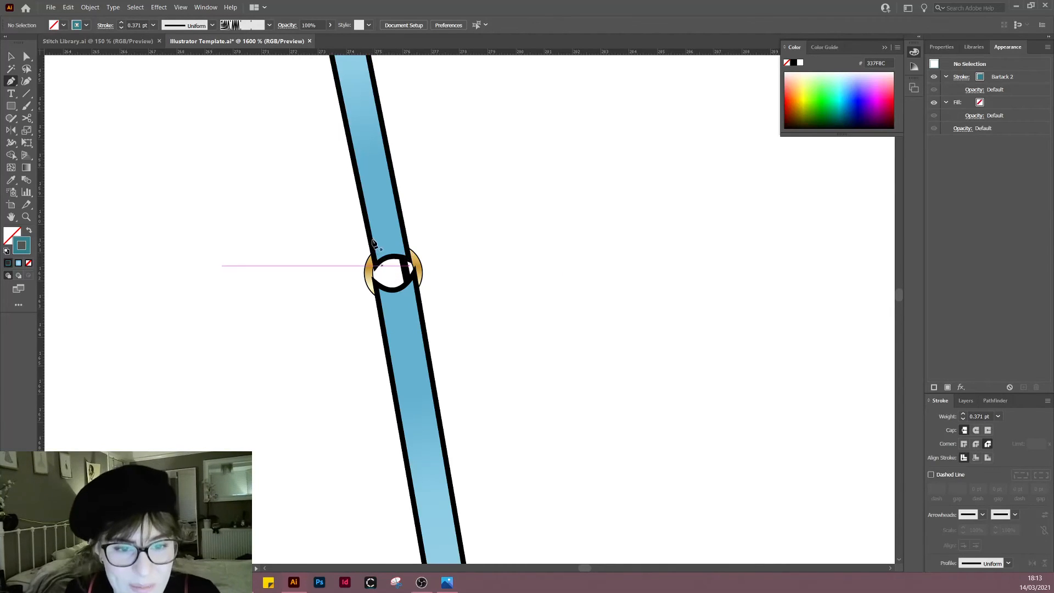
left_click(400, 232)
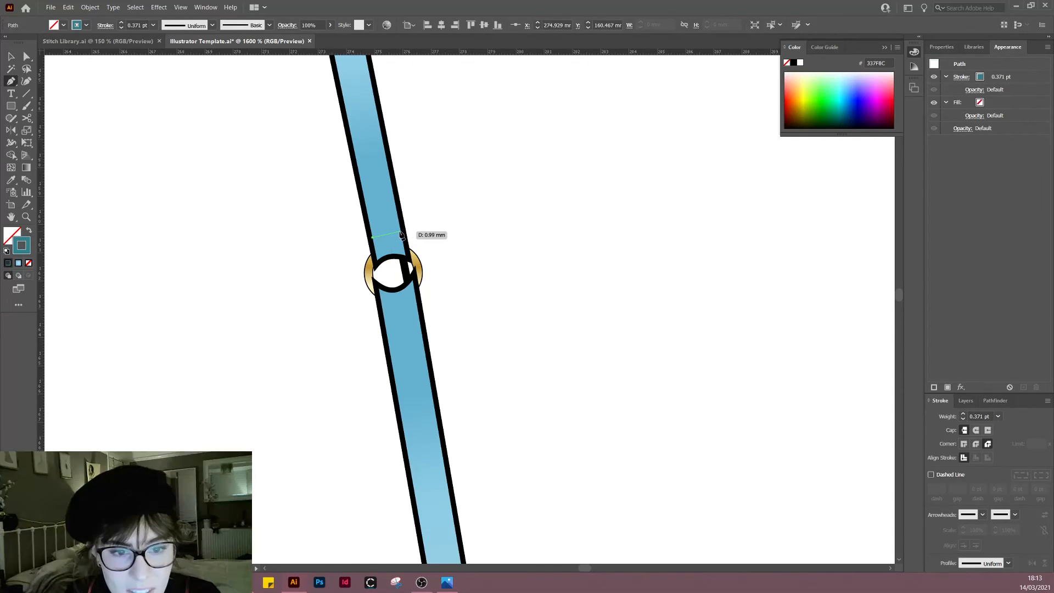
left_click(373, 238)
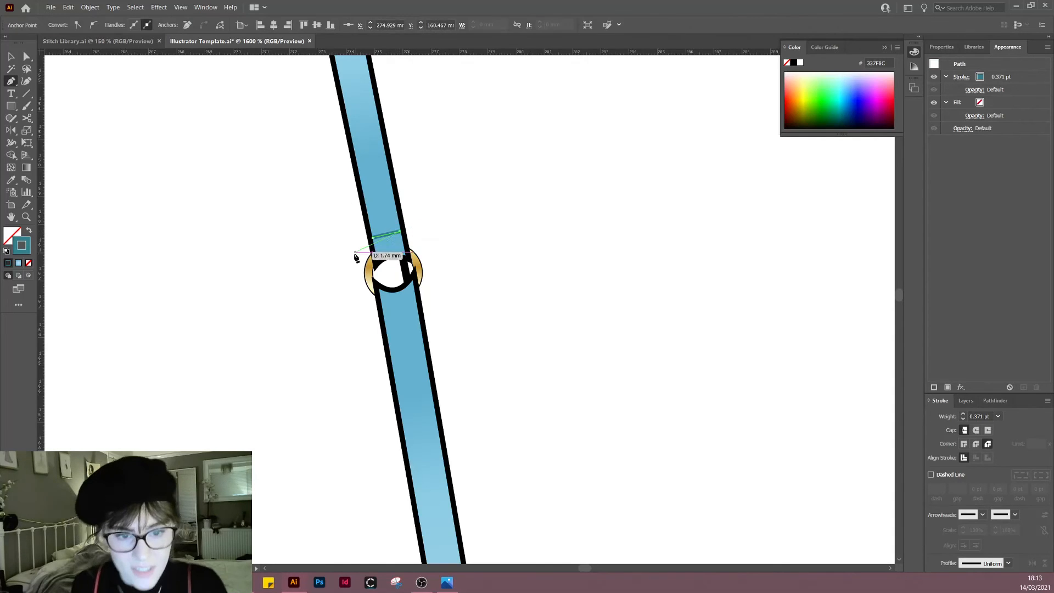
key("Escape")
Step: Draw a second line across the back view's left strap just below the ring
left_click(379, 308)
left_click(416, 303)
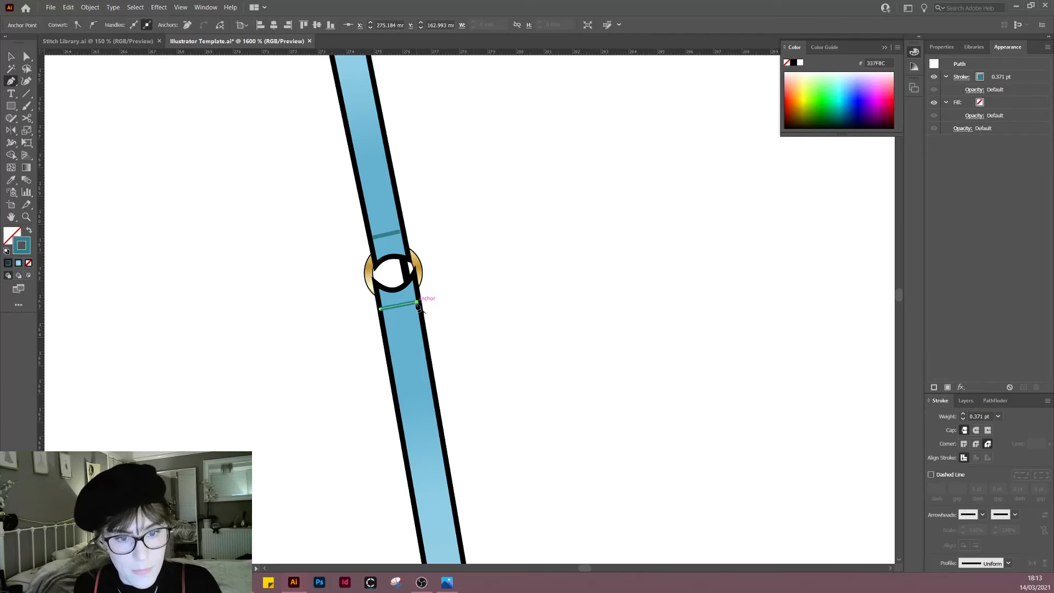
key("v")
left_click(442, 341)
Step: Apply the front strap's bartack stitch style to both lines around the back strap's ring
left_click(399, 306)
left_click(391, 234, "shift")
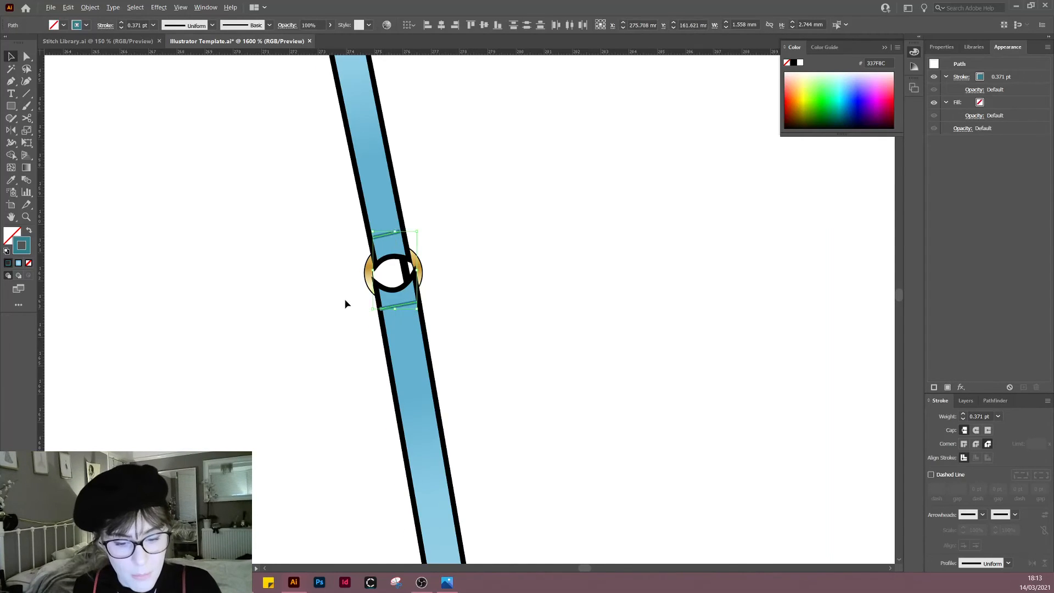
scroll(345, 299, "down", 5)
left_click_drag(345, 286, 799, 263)
key("i")
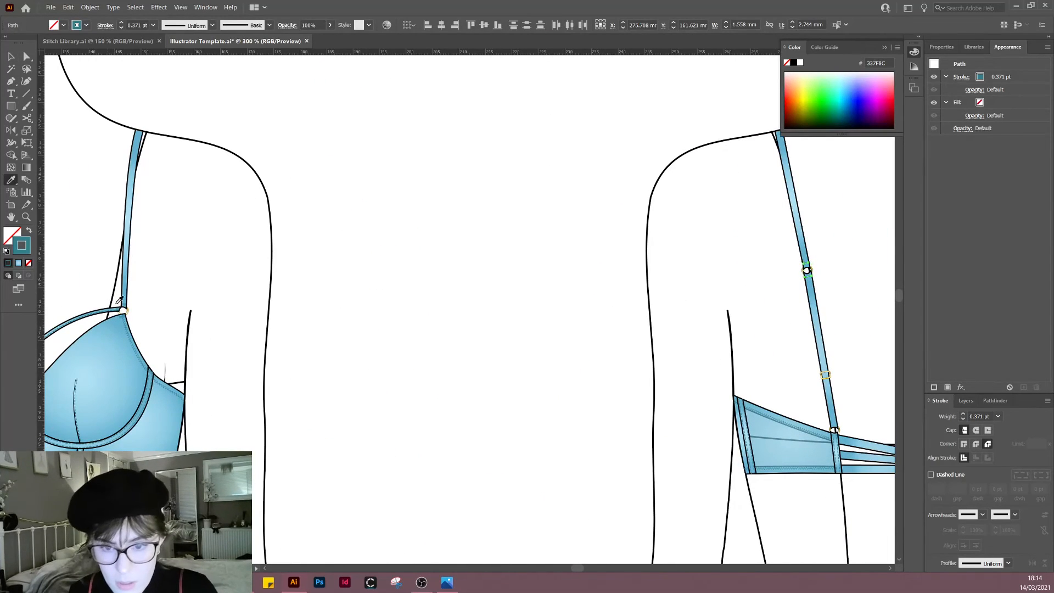
key("v")
left_click(555, 290)
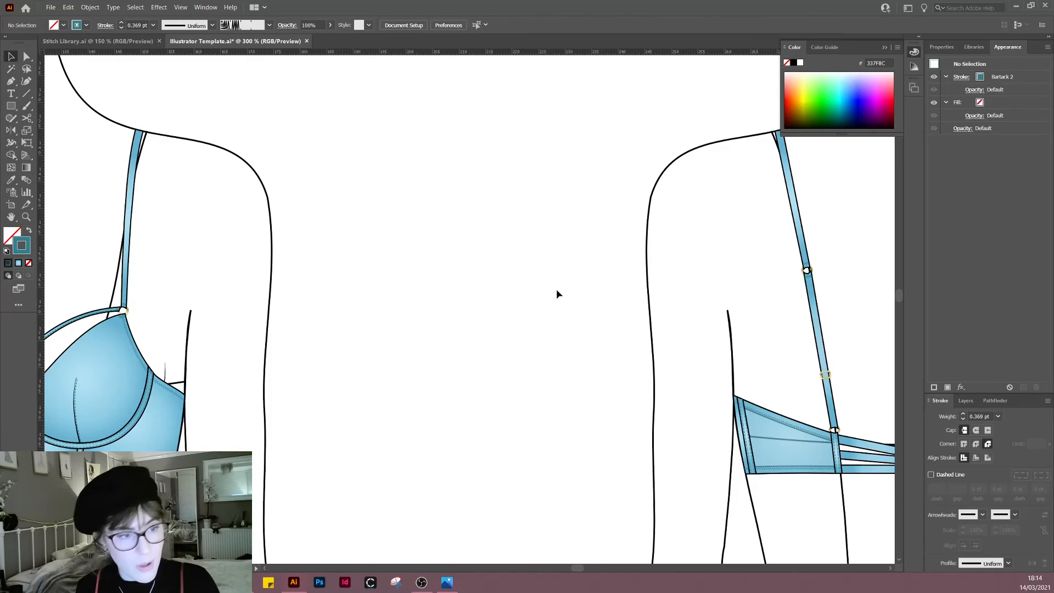
Step: Mirror a copy of the two bartacks around the back view's left strap ring across the vertical centre-back guide
left_click_drag(790, 278, 278, 302)
scroll(298, 303, "up", 3)
left_click(296, 297)
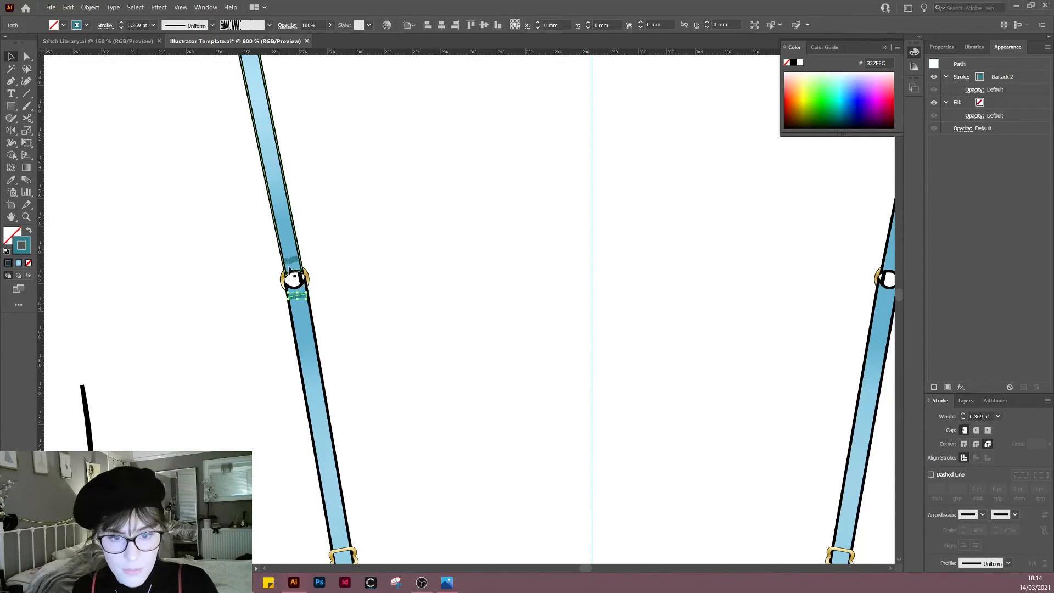
left_click(293, 260, "shift")
key("o")
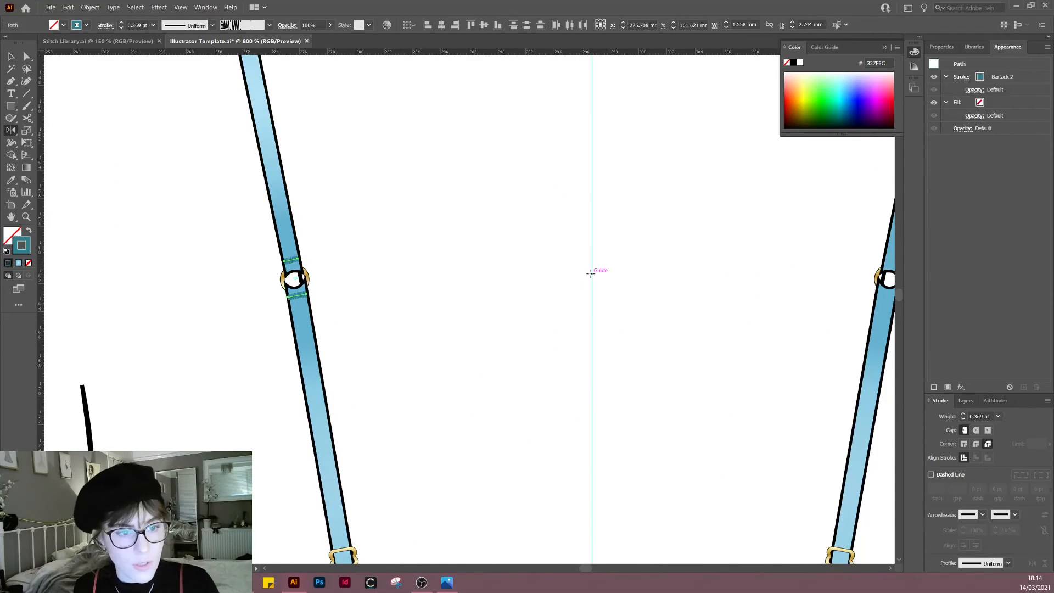
left_click(591, 273, "alt")
left_click(473, 362)
key("v")
left_click(464, 420)
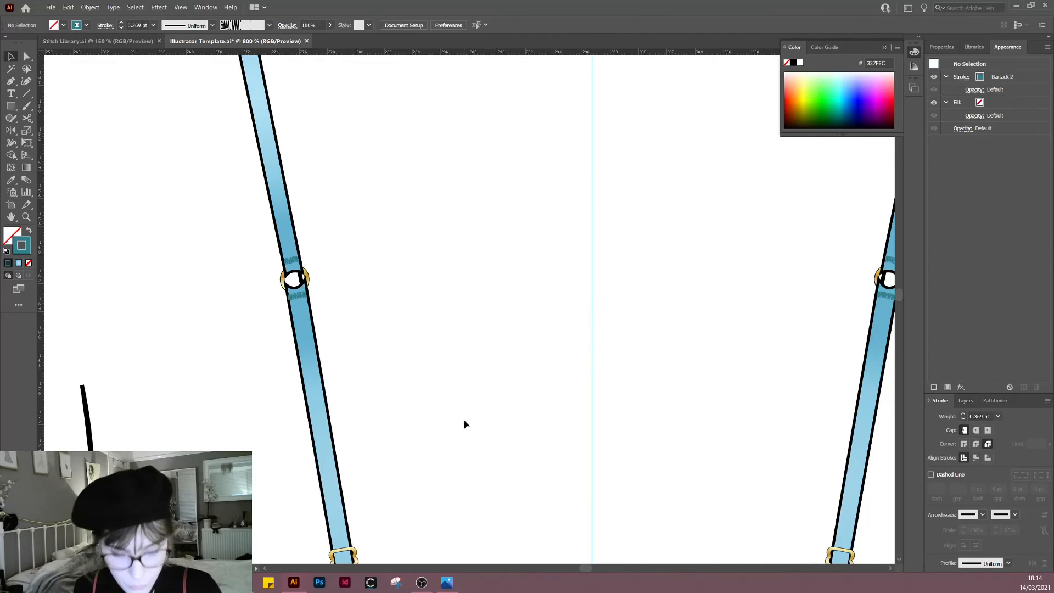
Step: Draw a horizontal line about 1.2 mm long across the top of the dashed-stitched band below the left back strap's lower ring
scroll(472, 351, "down", 10)
scroll(477, 346, "left", 2)
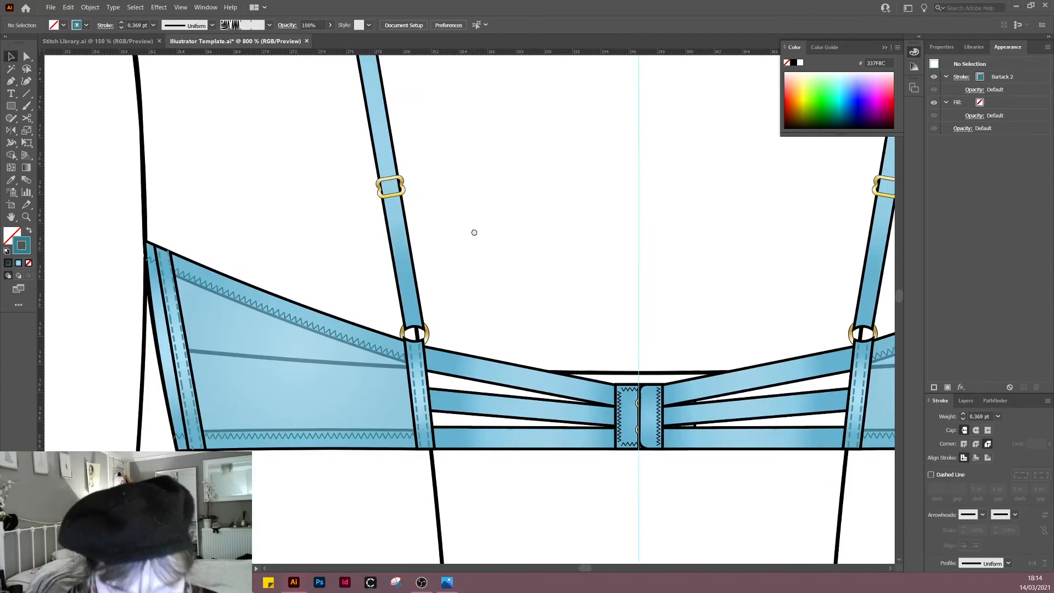
scroll(474, 219, "down", 5)
scroll(439, 230, "up", 2)
scroll(444, 329, "up", 3)
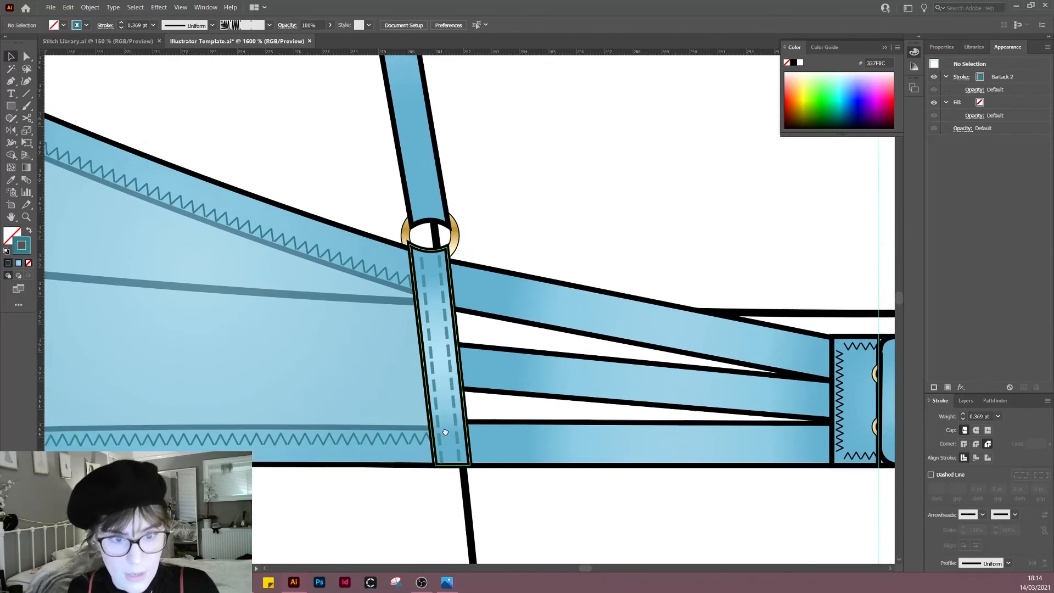
scroll(439, 384, "up", 1)
key("p")
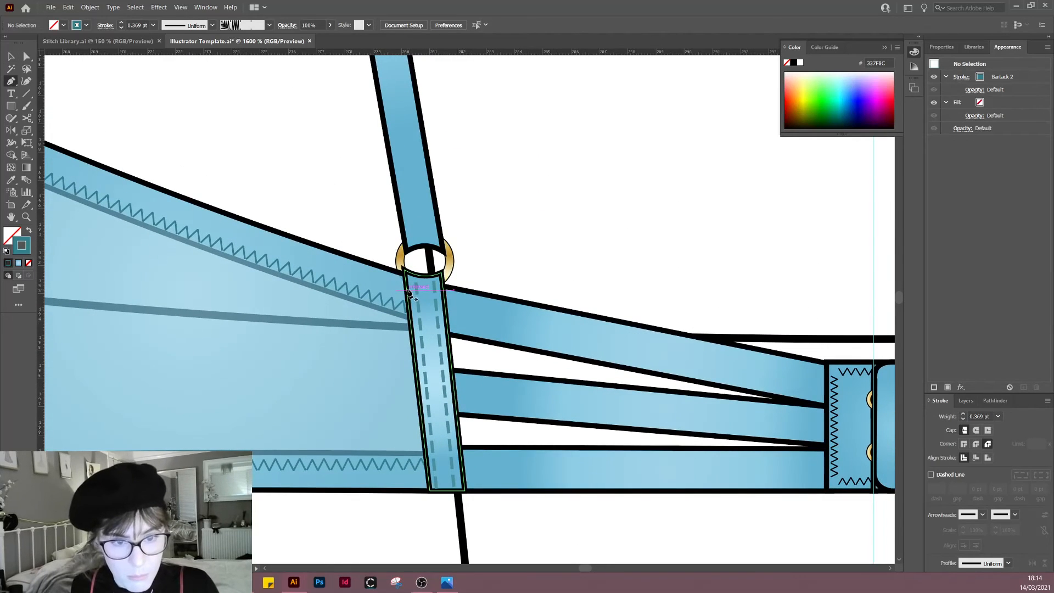
left_click(407, 289)
left_click(442, 290)
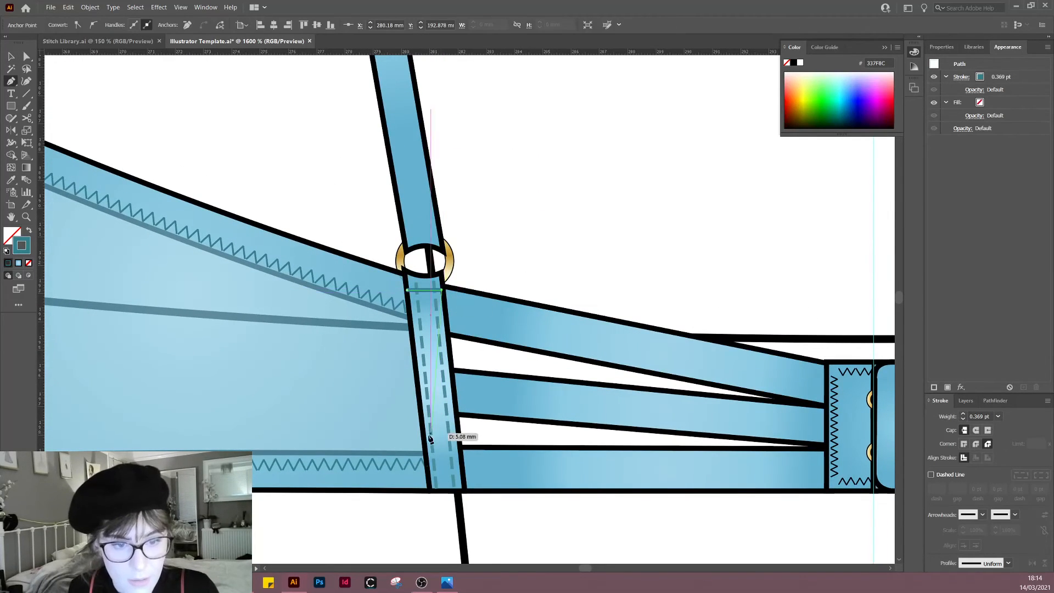
Step: Draw a separate line across the bottom of the same band, just above the bra's lower edge
key("Escape")
left_click(430, 481)
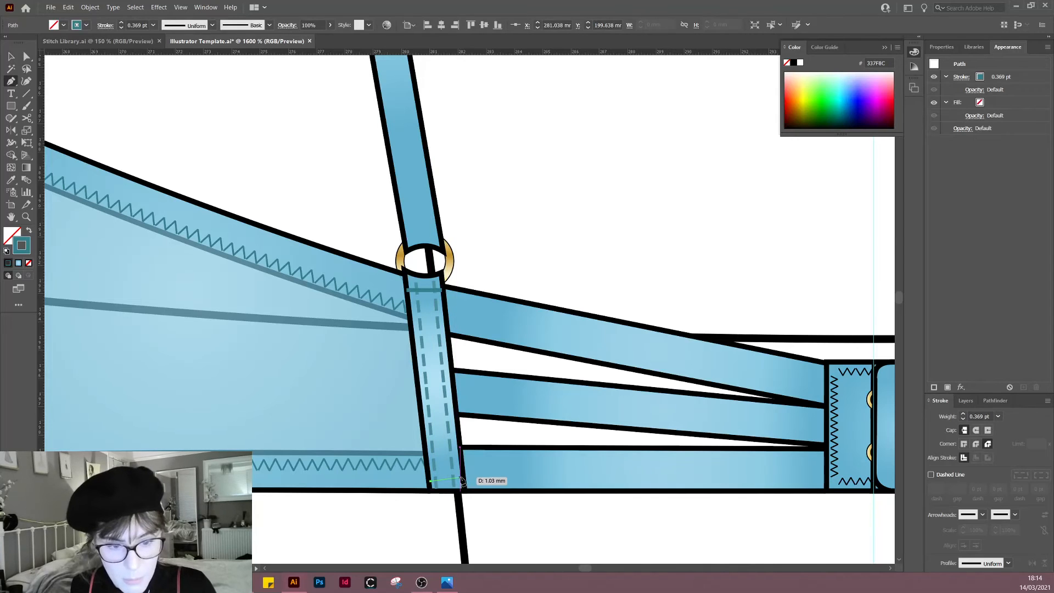
left_click(464, 482)
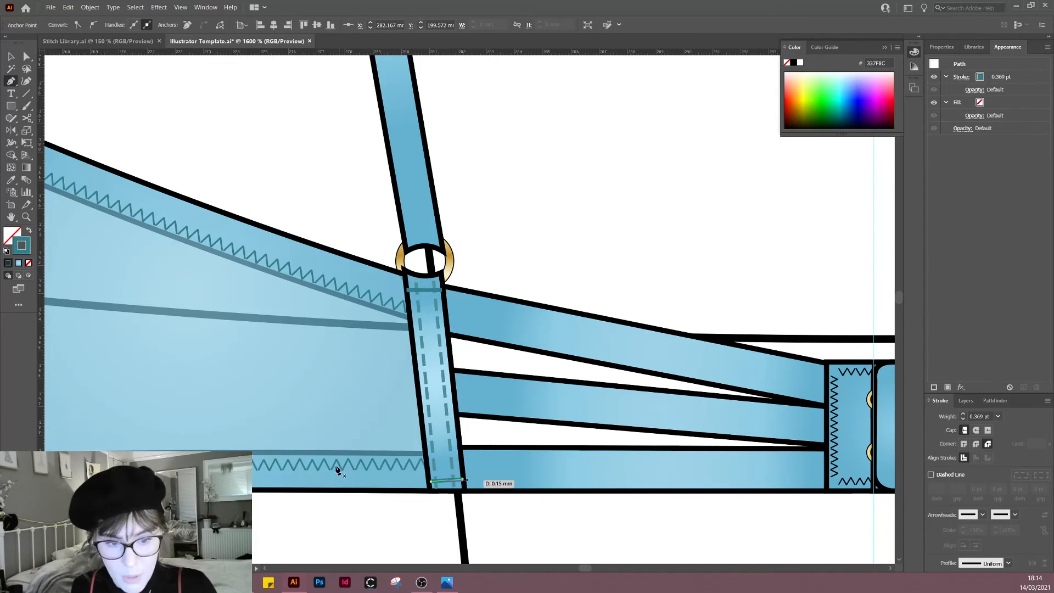
Step: Draw a short line across the bottom of the dashed-stitched side casing on the left back wing
left_click_drag(338, 470, 617, 417)
left_click(257, 431)
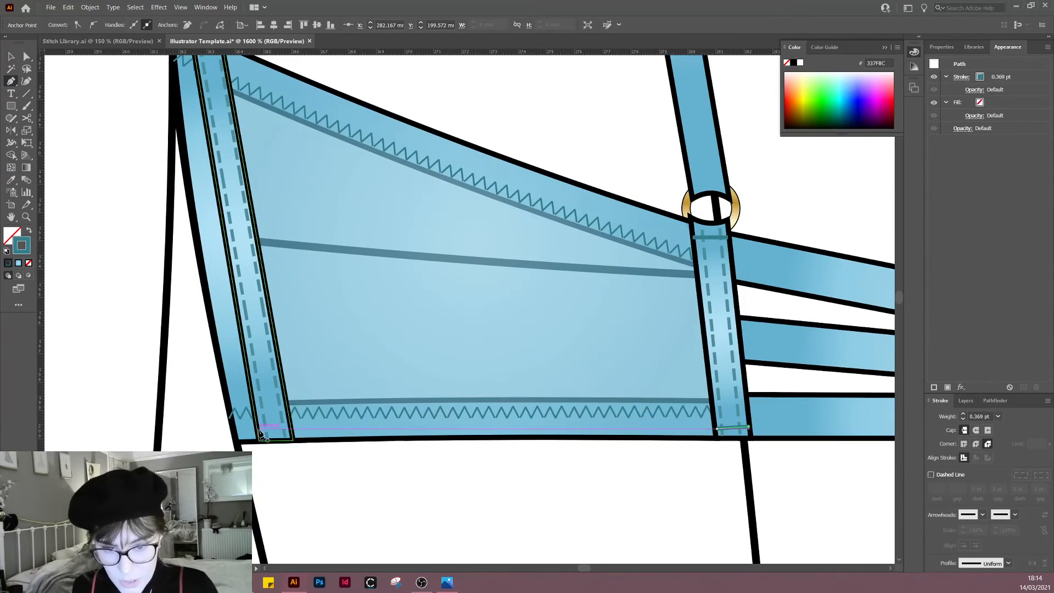
left_click(290, 429)
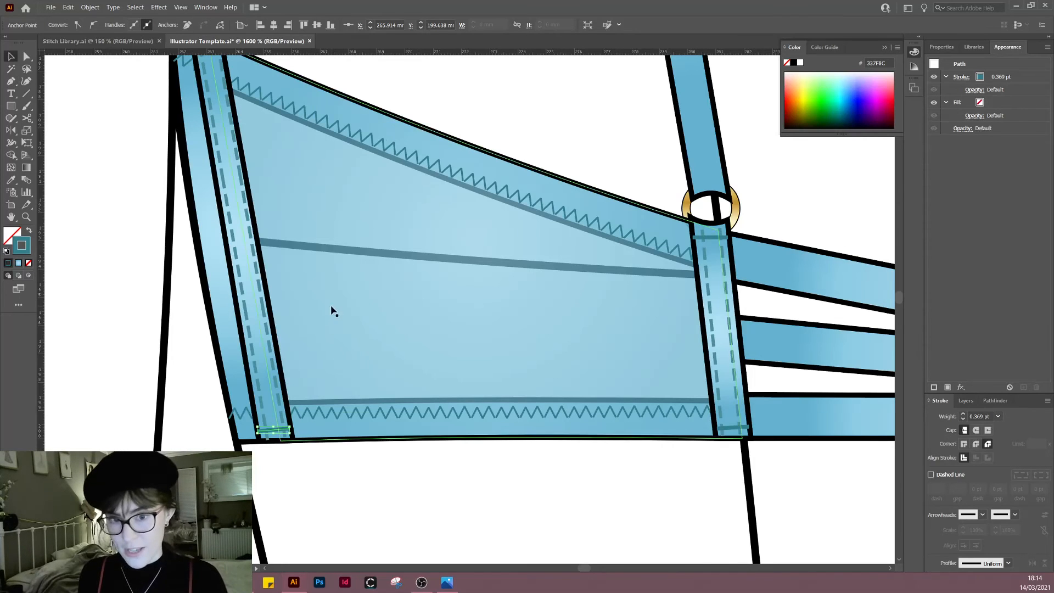
Step: Draw a short, slightly slanted line across the top of the left back wing's side casing
left_click_drag(308, 291, 398, 369)
key("p")
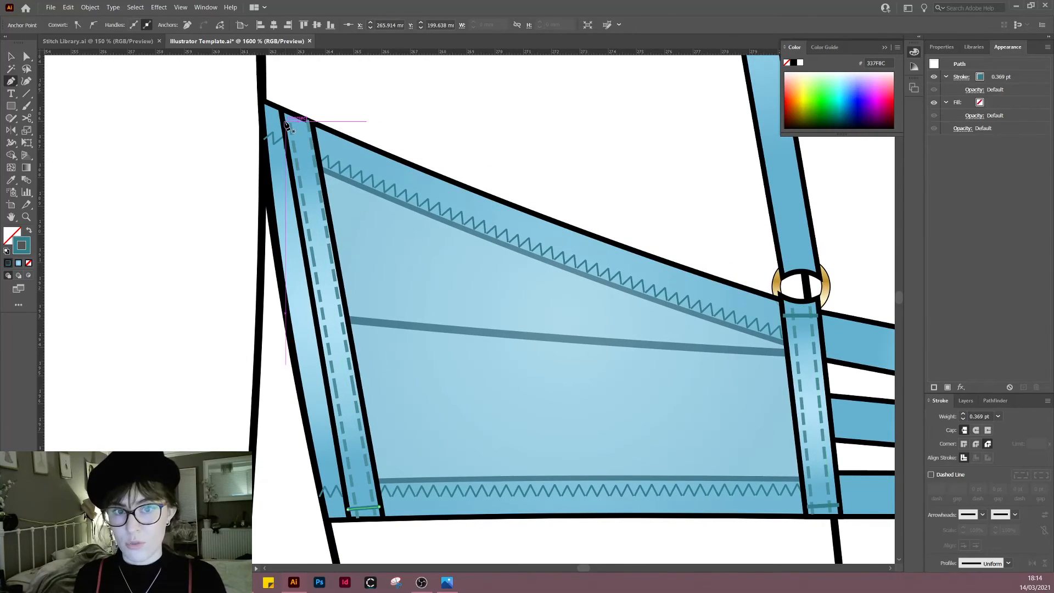
left_click(286, 122)
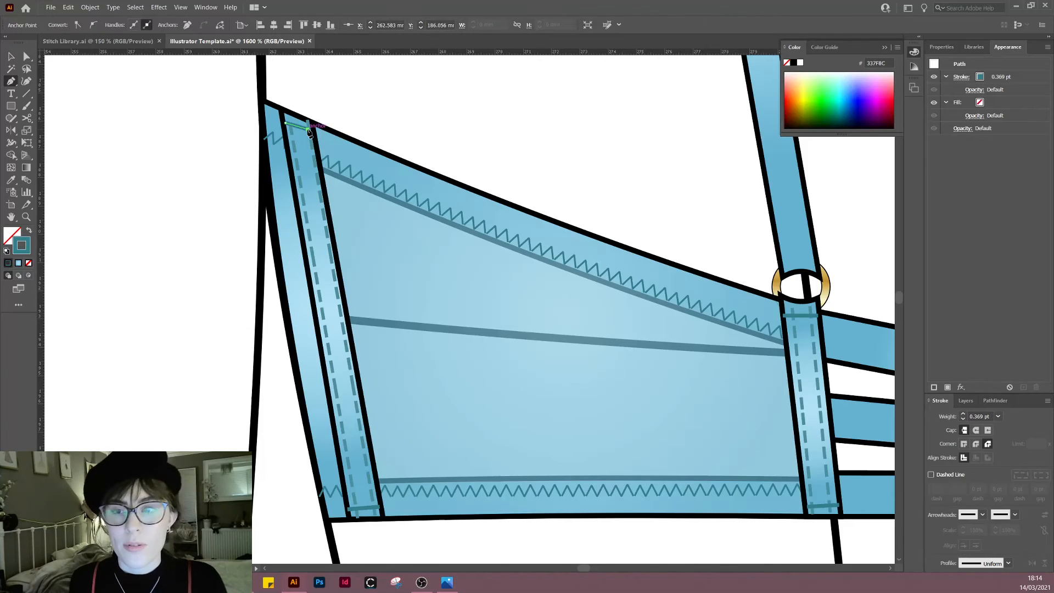
left_click(308, 129)
key("v")
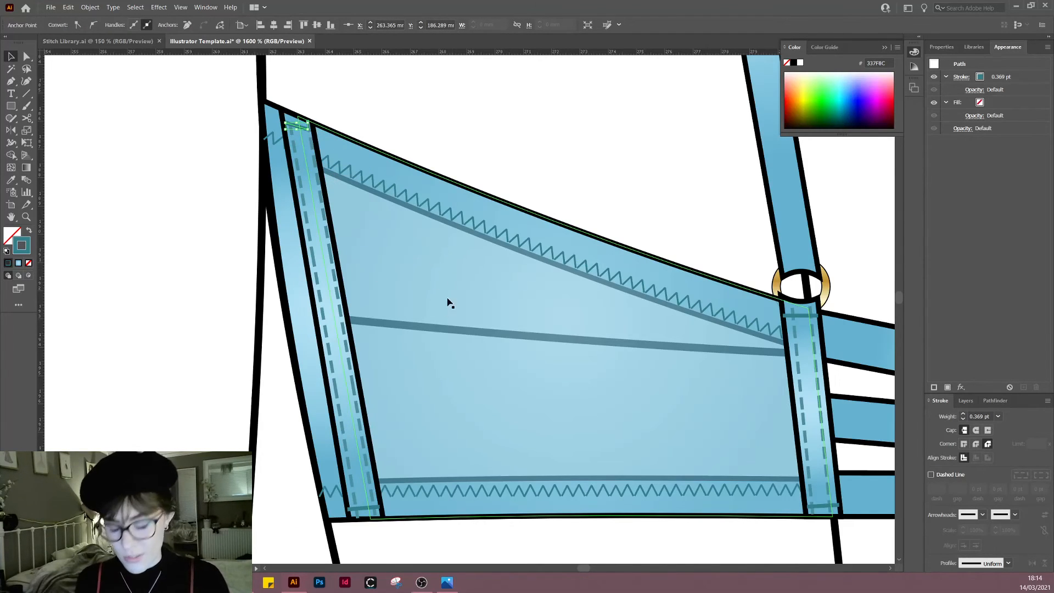
Step: Apply the back strap's Bartack 2 stroke to the four new lines on the left wing's side casing and strap band
left_click(365, 508, "shift")
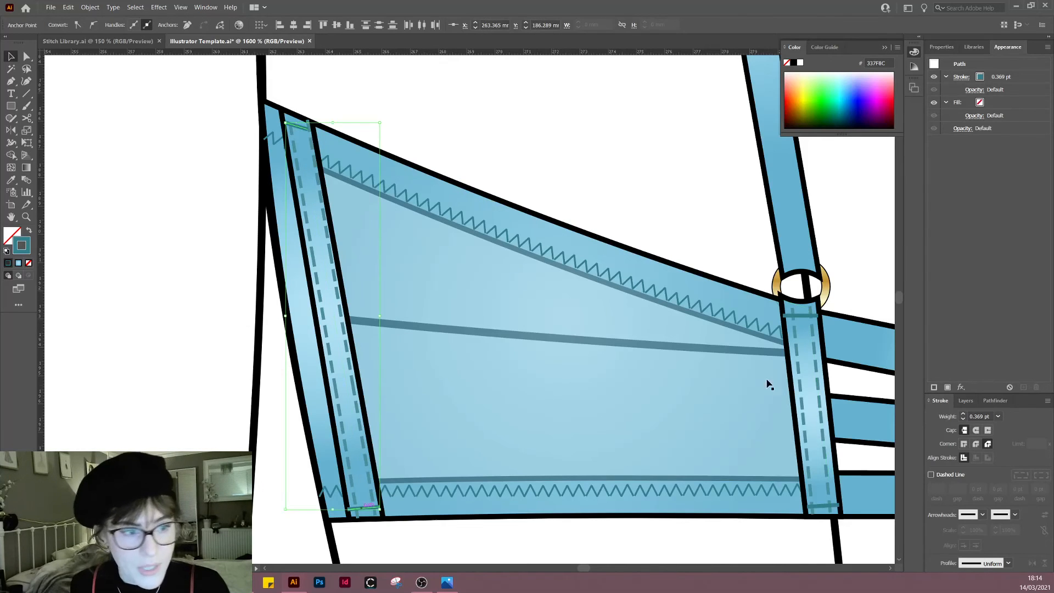
left_click_drag(756, 343, 494, 352)
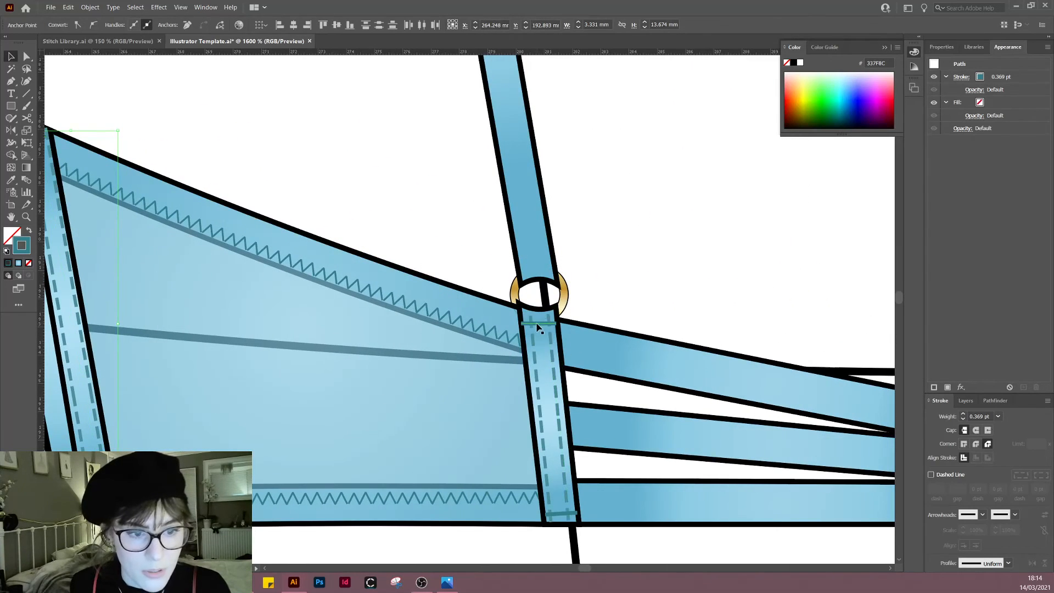
left_click(568, 515, "shift")
left_click(563, 512, "shift")
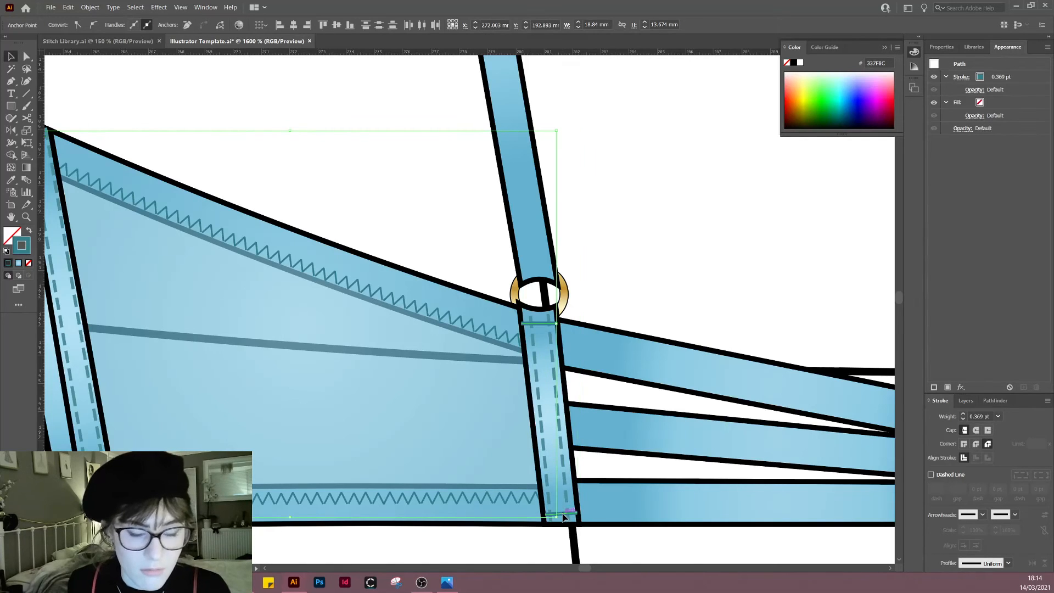
left_click(568, 514, "shift")
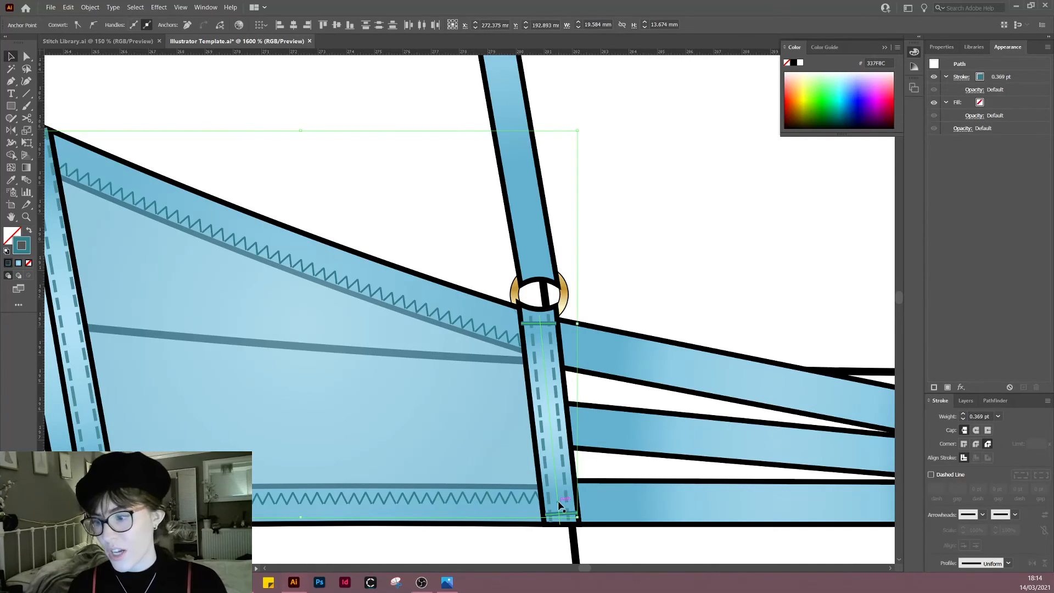
scroll(560, 504, "down", 1)
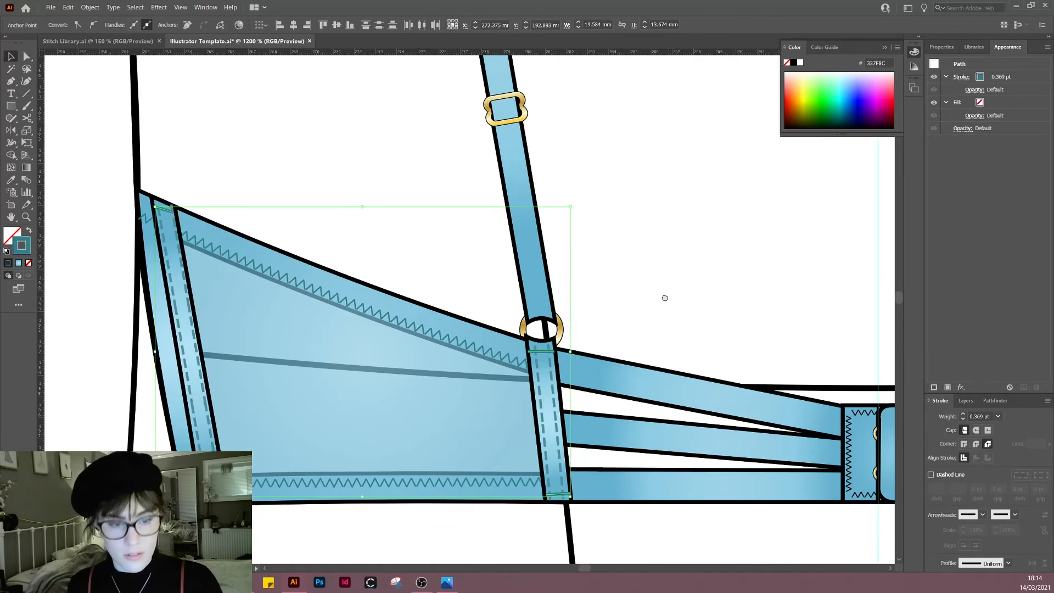
left_click_drag(664, 296, 578, 333)
left_click_drag(463, 92, 535, 504)
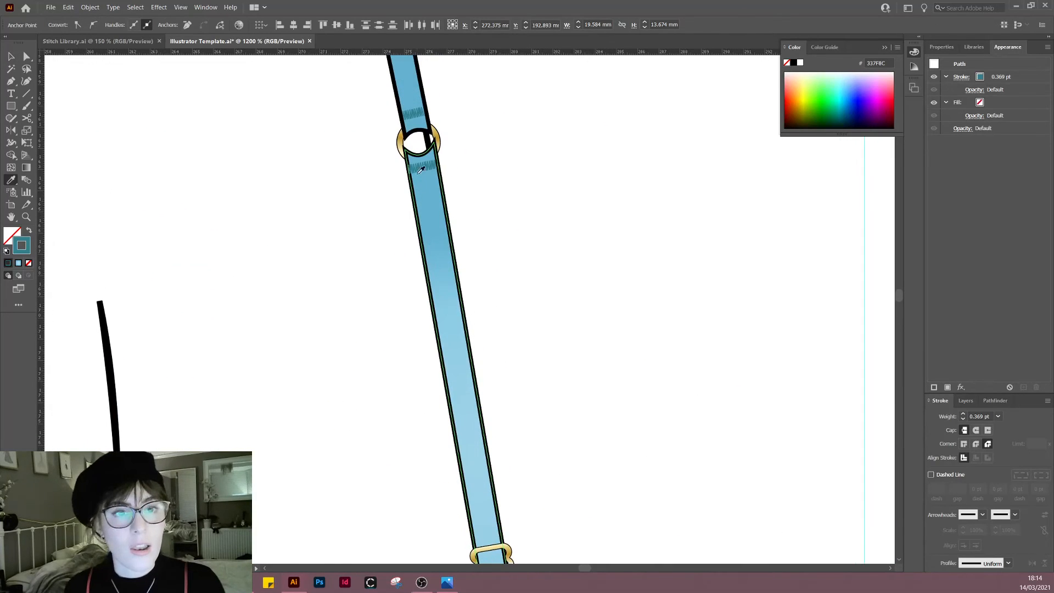
left_click(424, 166)
scroll(600, 252, "down", 6)
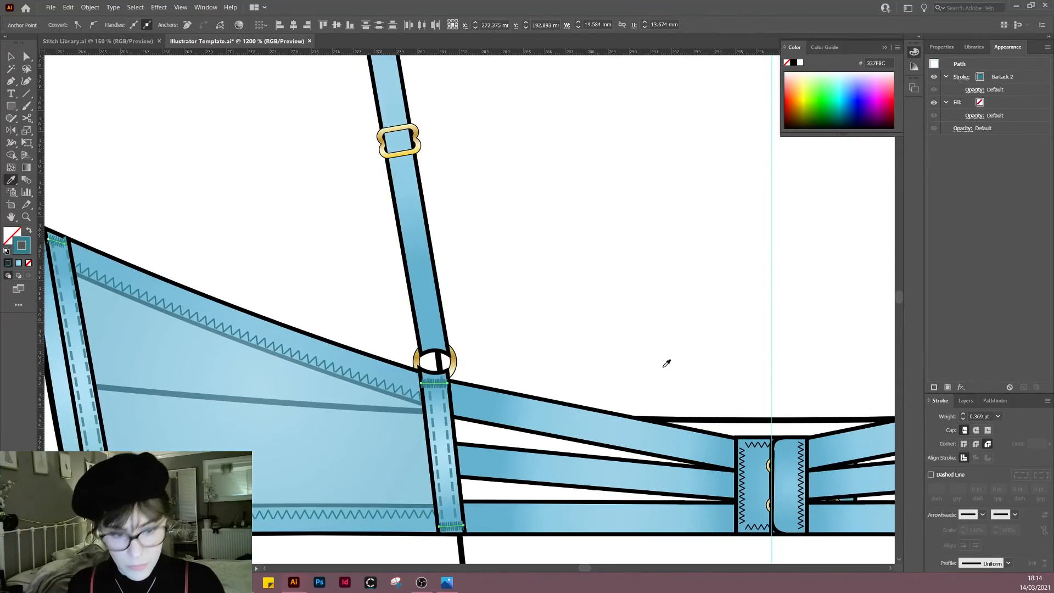
Step: Try to reflect the four selected wing bartacks vertically about the centre-back guide
key("v")
left_click_drag(680, 345, 462, 407)
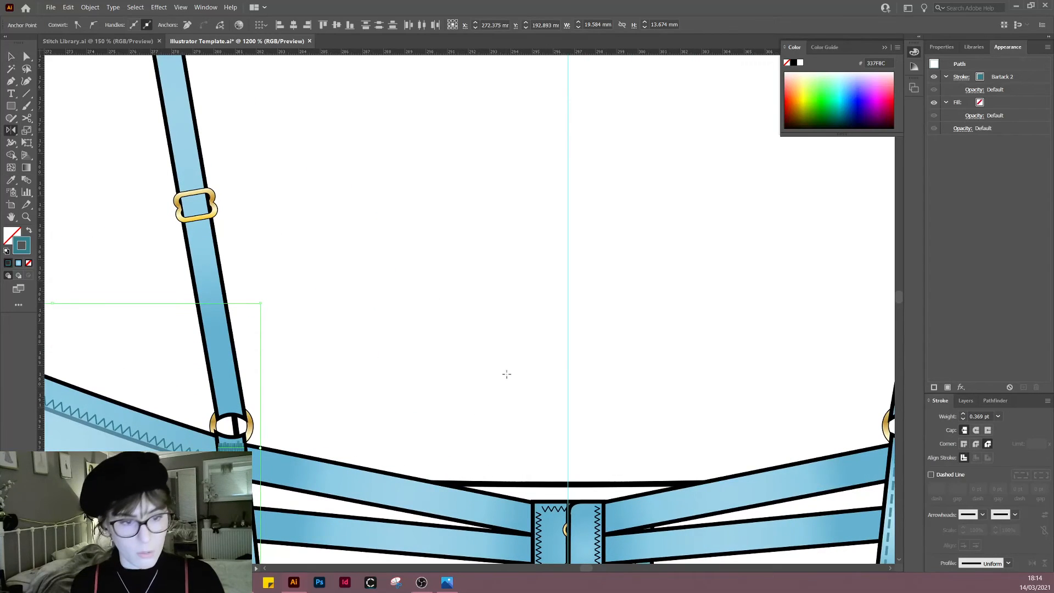
left_click(569, 349, "alt")
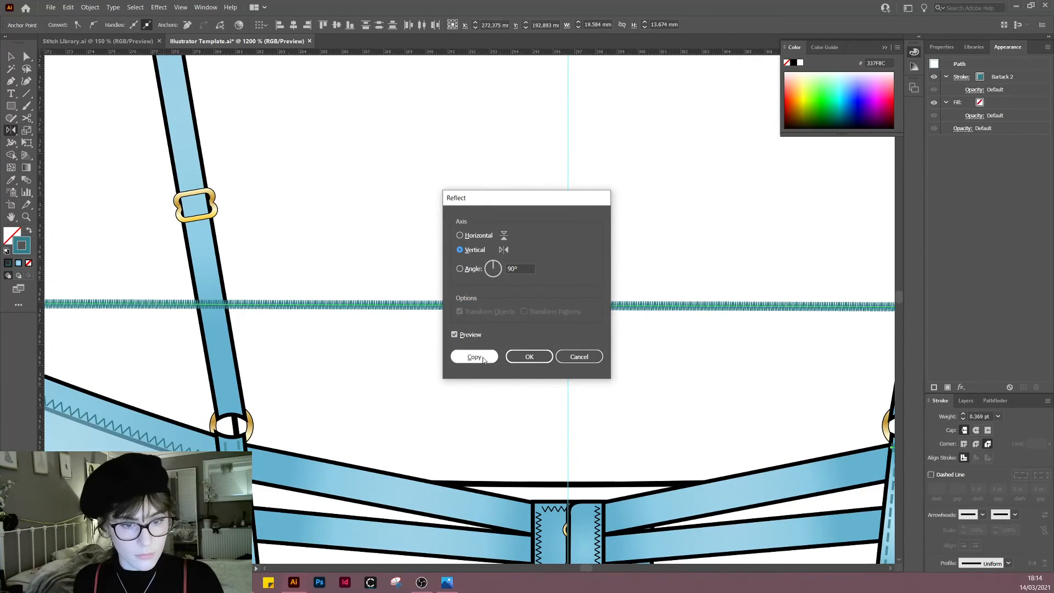
key("v")
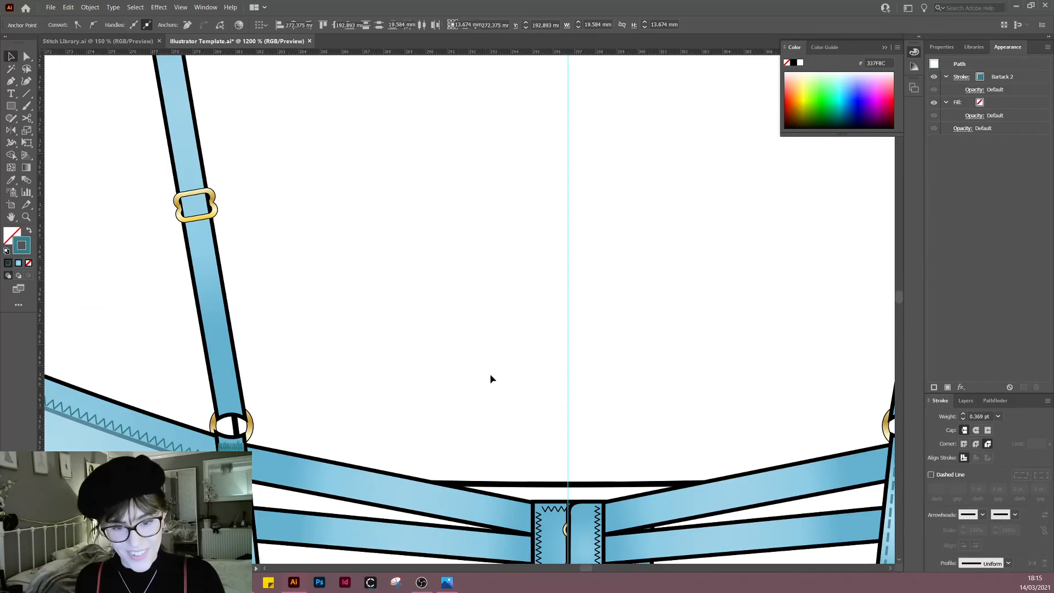
left_click(490, 374)
Step: Reselect the four bartacks on the left back wing and mirror a copy across the vertical centre-back guide
left_click_drag(357, 467, 629, 272)
left_click(524, 255)
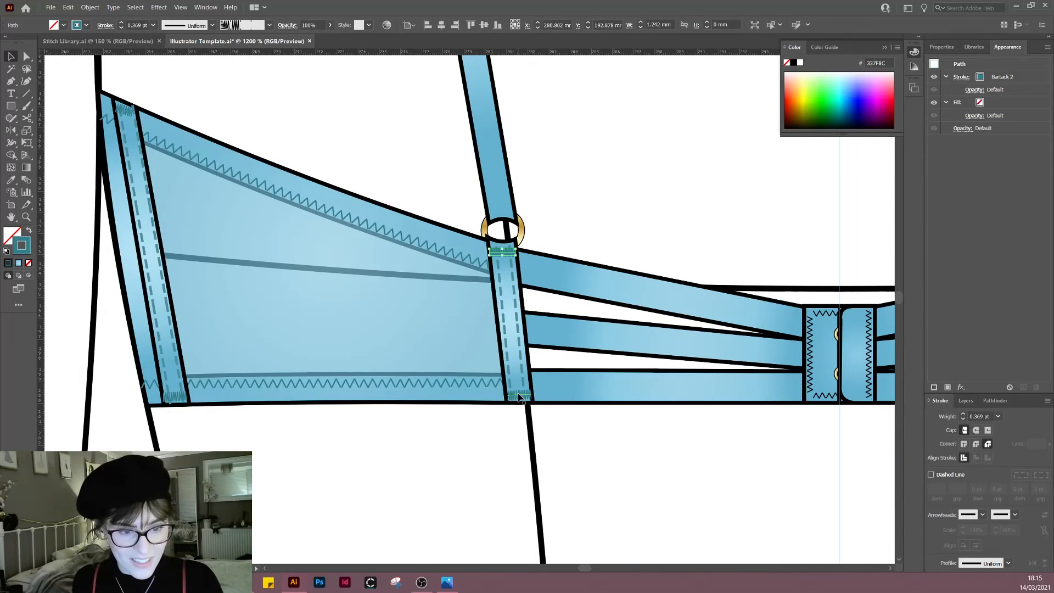
left_click(179, 398, "shift")
left_click(125, 113, "shift")
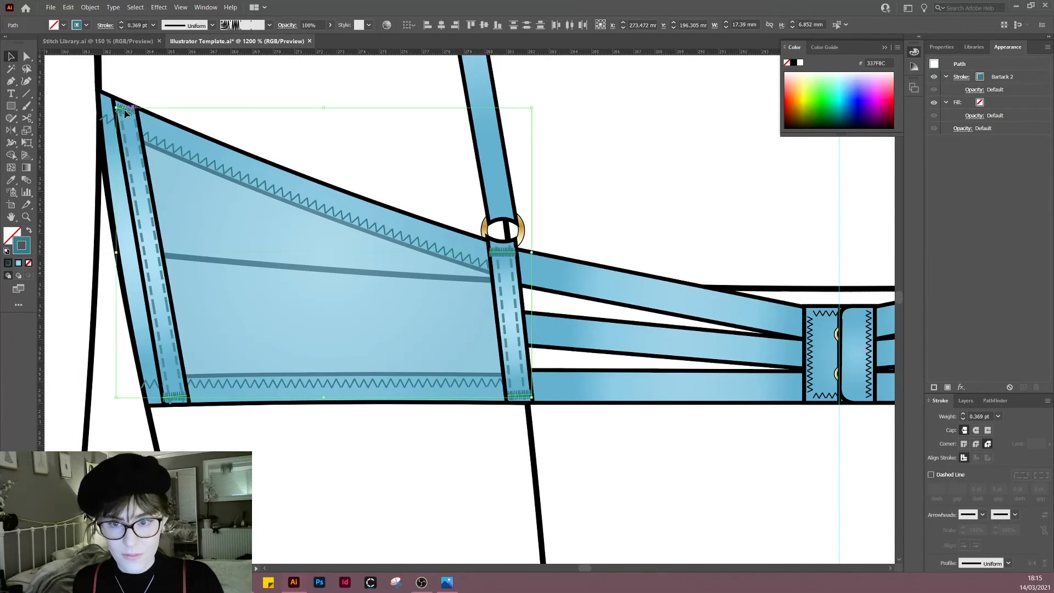
key("o")
left_click_drag(808, 178, 682, 207)
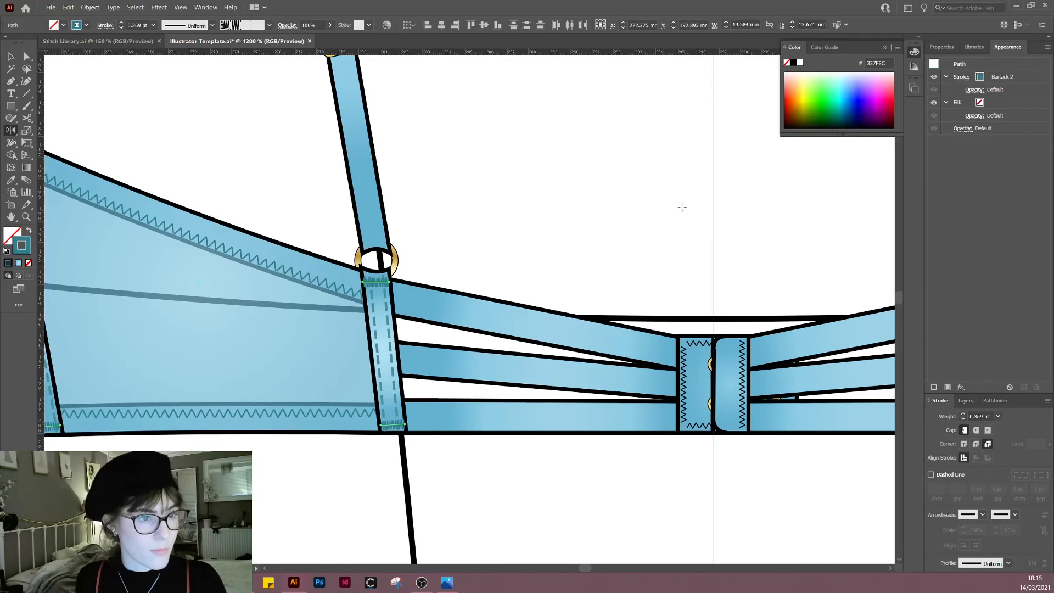
left_click(713, 194, "alt")
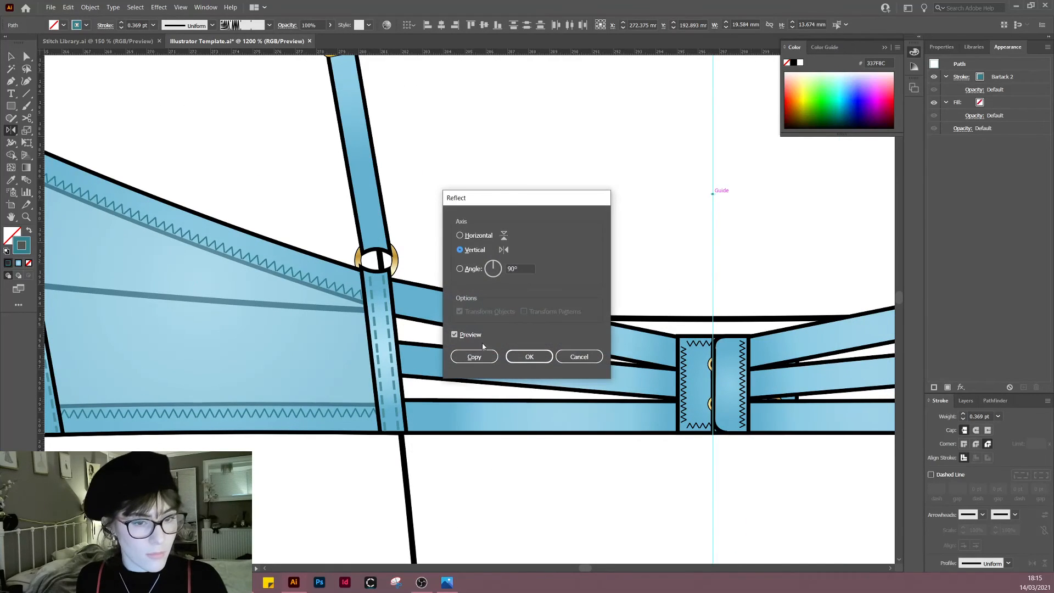
left_click(476, 356)
key("v")
left_click(535, 226)
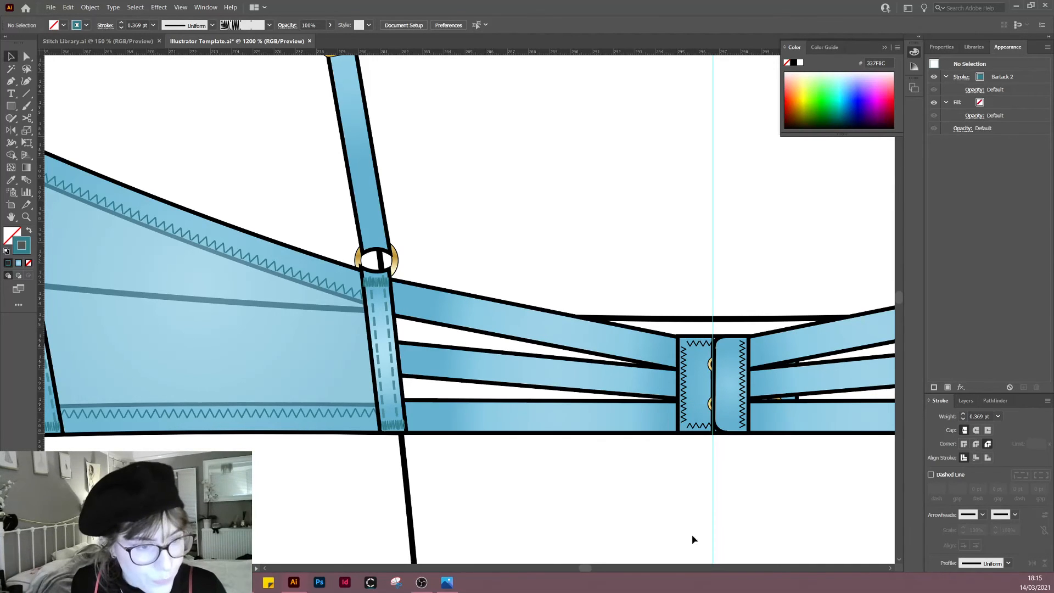
Step: Apply the teal zigzag stitch style from the back wing's lower edge to both black zigzag lines on the centre-back closure
scroll(624, 499, "right", 3)
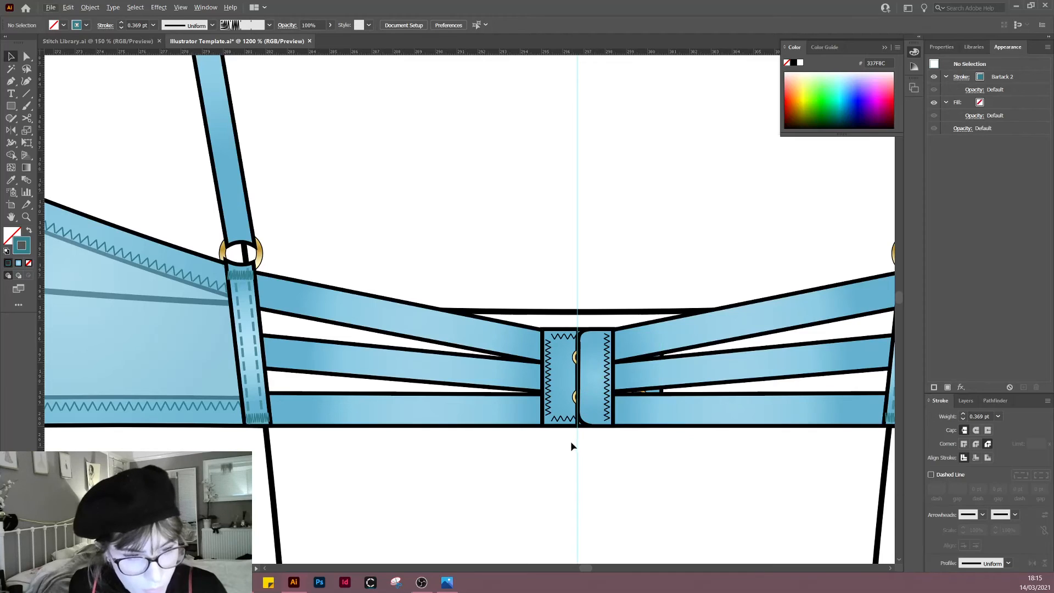
scroll(555, 409, "up", 2)
key("a")
left_click(583, 270)
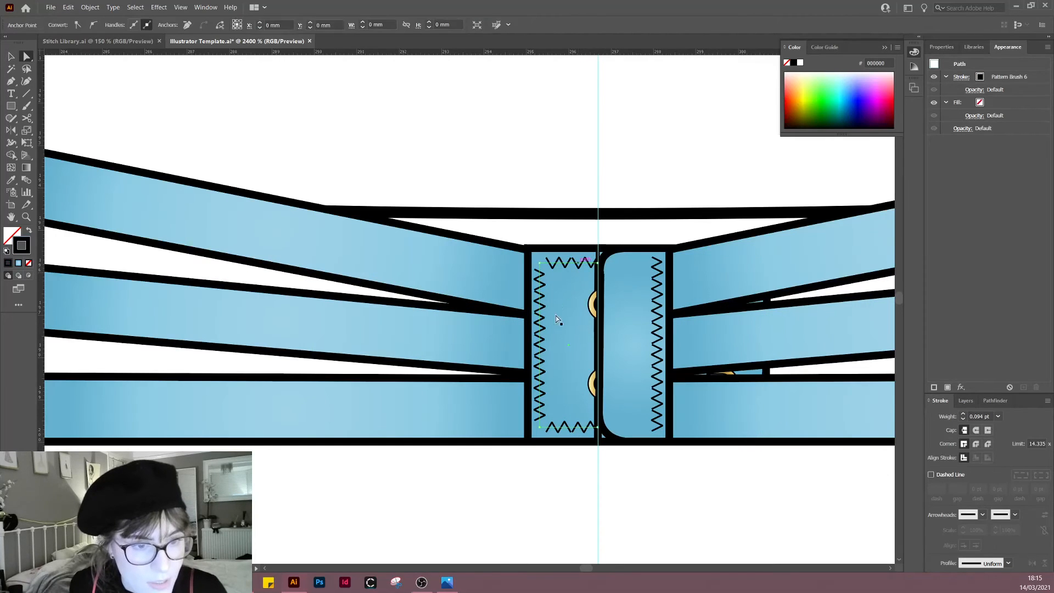
left_click(655, 316, "shift")
scroll(441, 275, "down", 3)
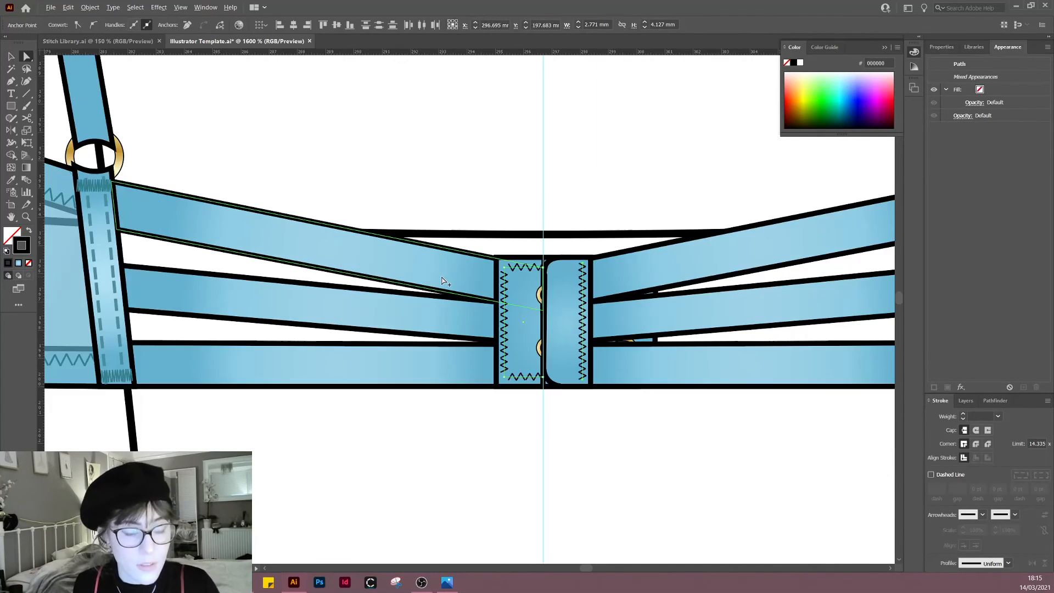
scroll(627, 420, "down", 2)
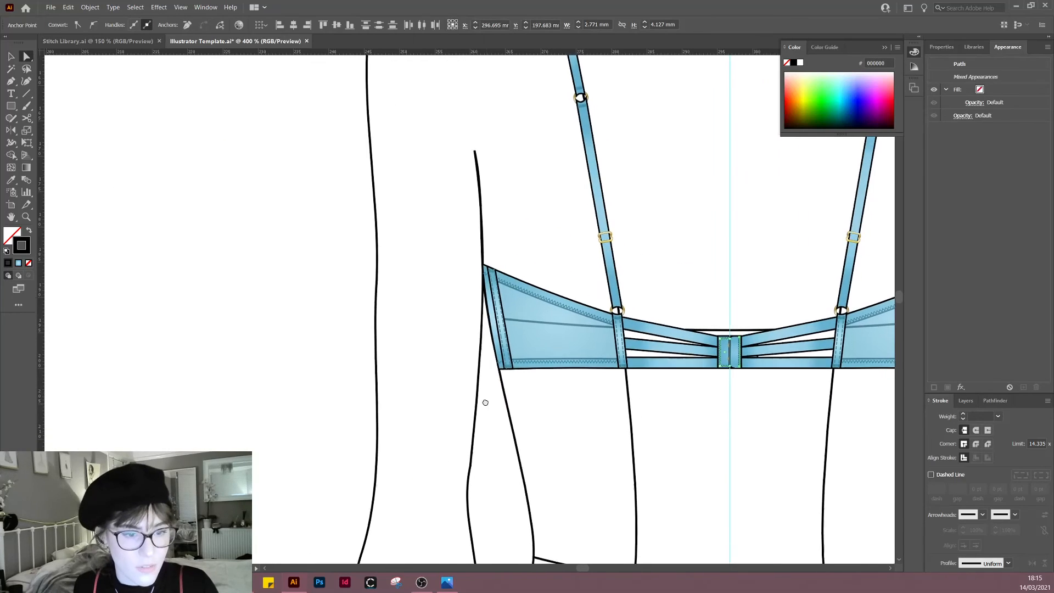
scroll(484, 426, "down", 2)
key("i")
left_click(519, 372)
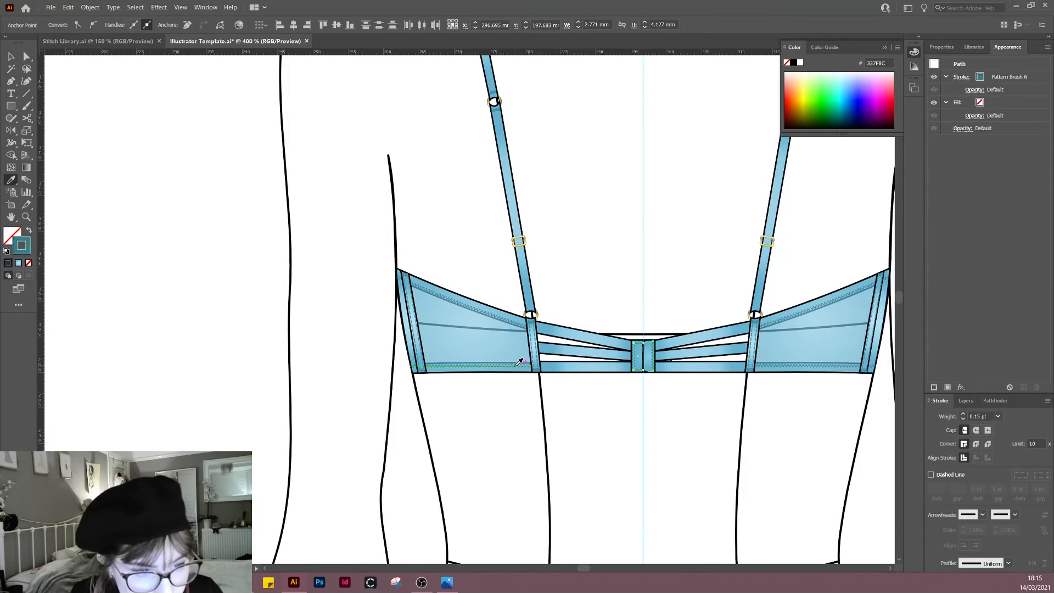
key("v")
key("ctrl+equal")
key("ctrl+equal")
key("ctrl+equal")
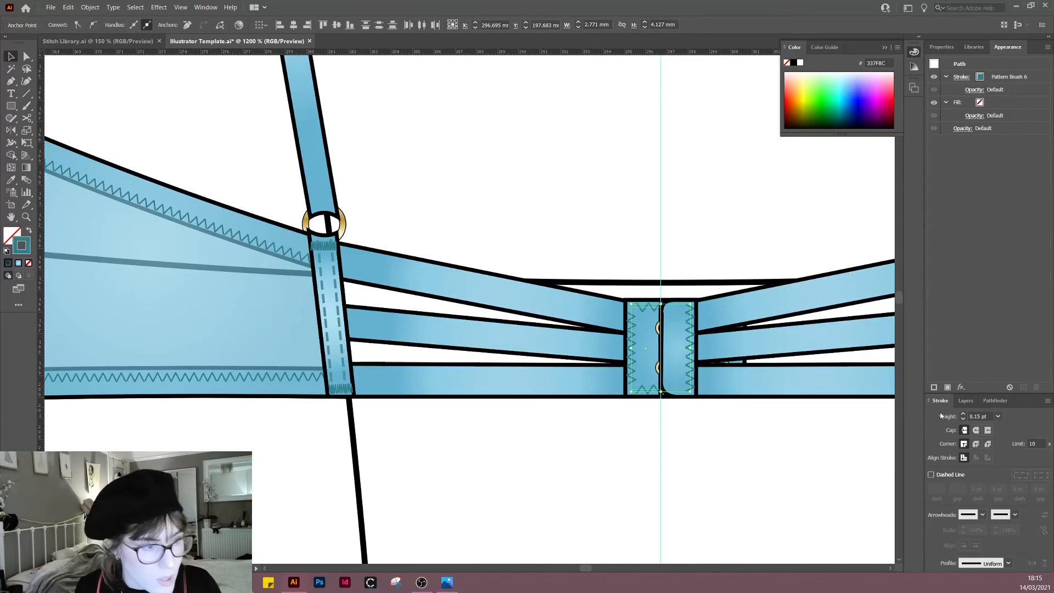
Step: Set the stroke weight of the zigzag stitching on the centre-back closure to 0.1 pt
left_click(980, 415)
type("0.1")
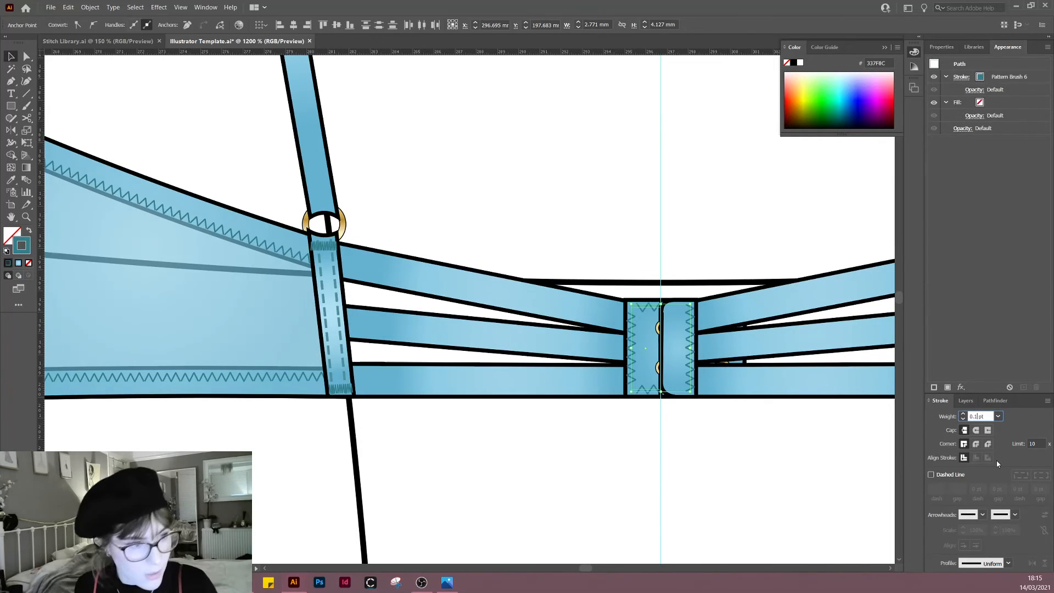
key("Return")
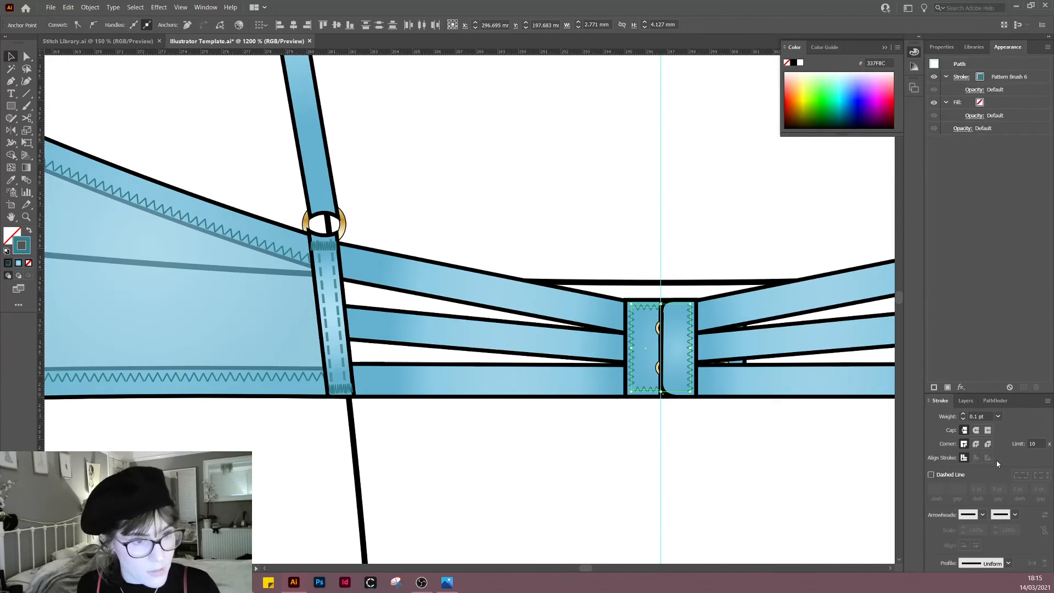
left_click(977, 416)
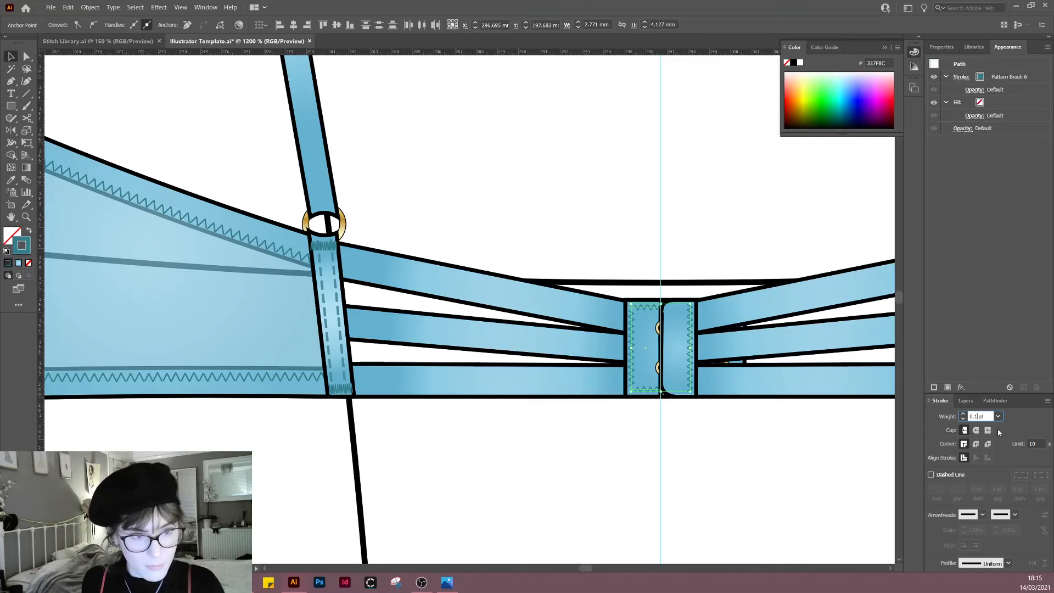
type("0.")
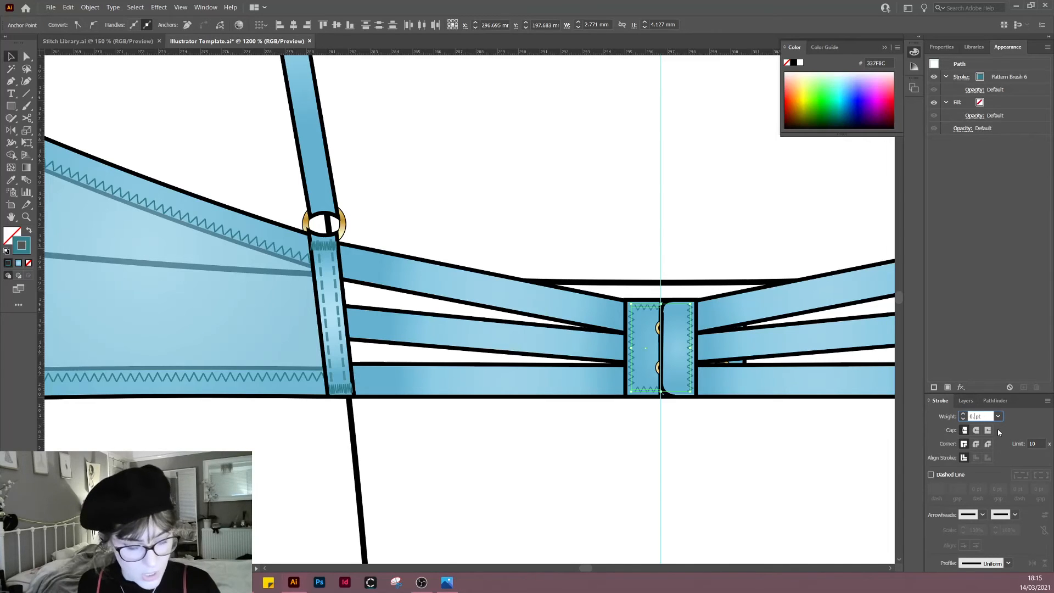
type("1")
key("Return")
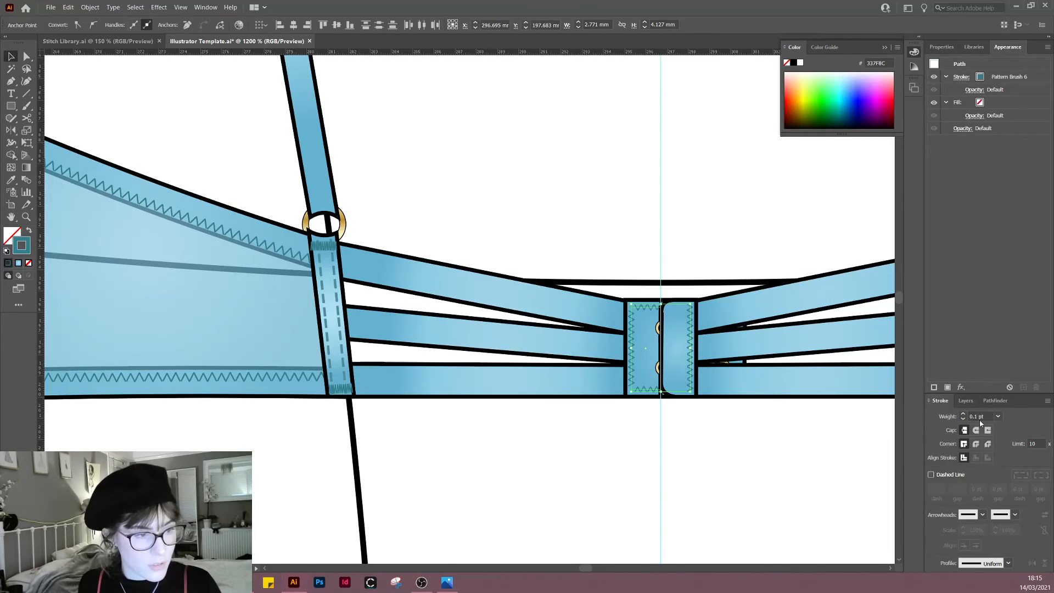
left_click(411, 89)
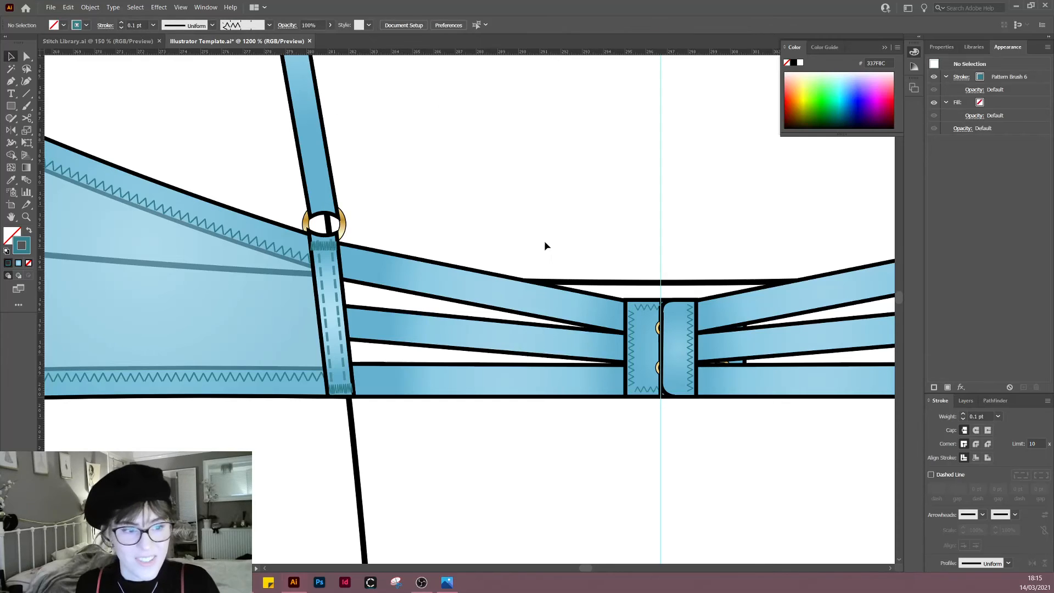
Step: Examine the finished front and back bra flats on the croquis, from the back closure out to both full views
scroll(545, 240, "down", 1)
left_click_drag(619, 195, 554, 203)
scroll(615, 445, "down", 2)
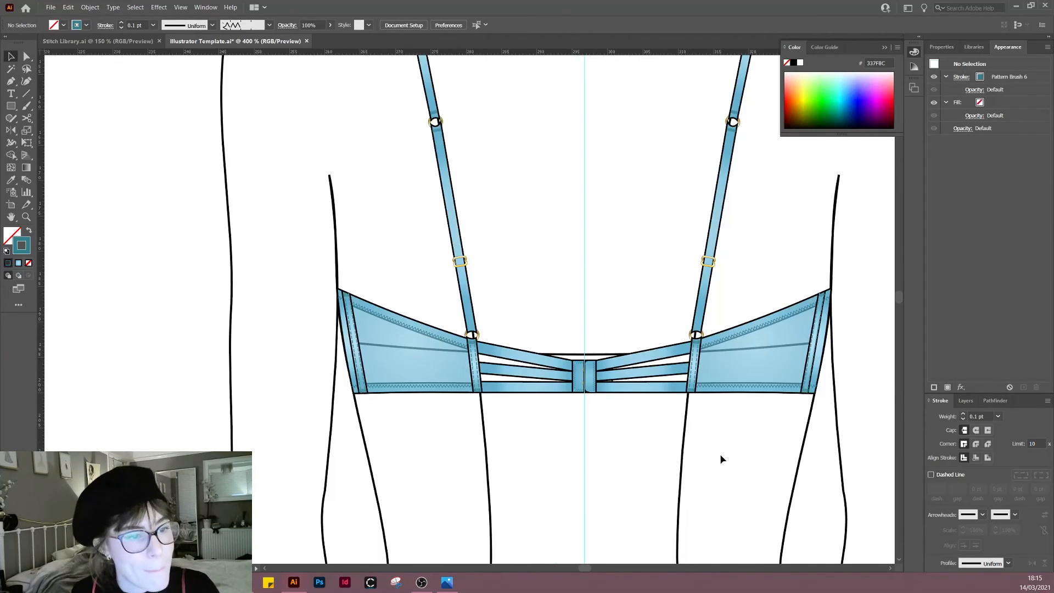
left_click_drag(723, 460, 596, 449)
left_click_drag(613, 500, 575, 437)
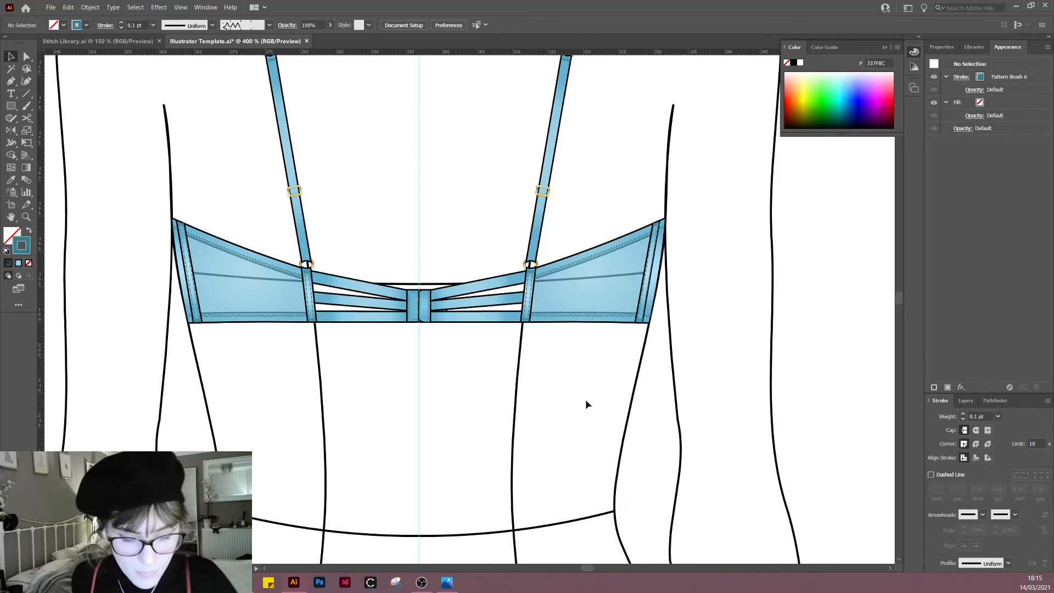
left_click_drag(370, 101, 424, 299)
scroll(423, 293, "down", 2)
left_click_drag(141, 291, 492, 250)
left_click_drag(264, 394, 384, 419)
scroll(459, 388, "down", 1)
scroll(528, 417, "down", 4)
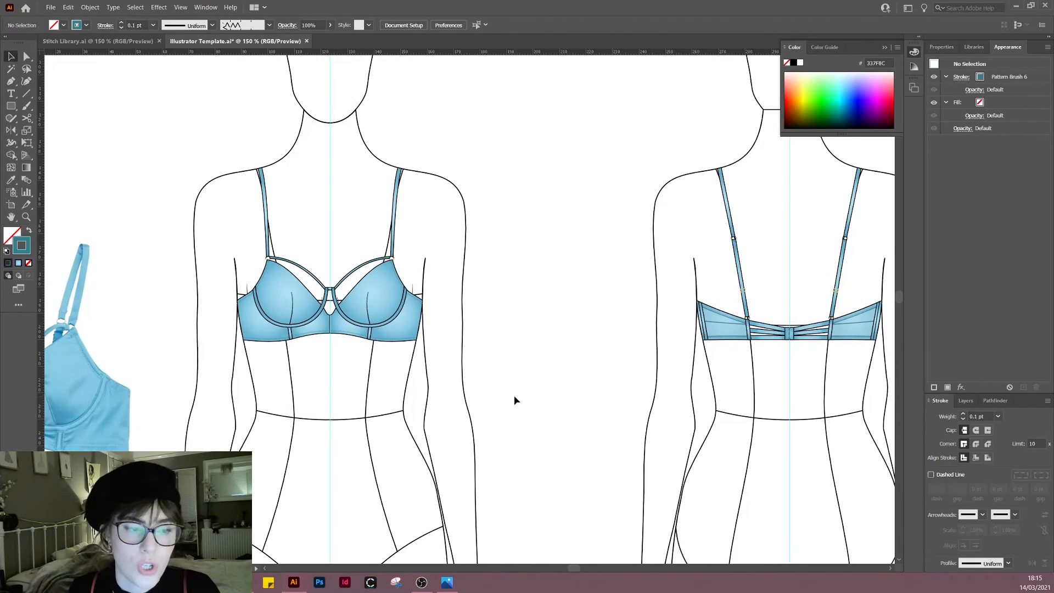
scroll(514, 417, "up", 3)
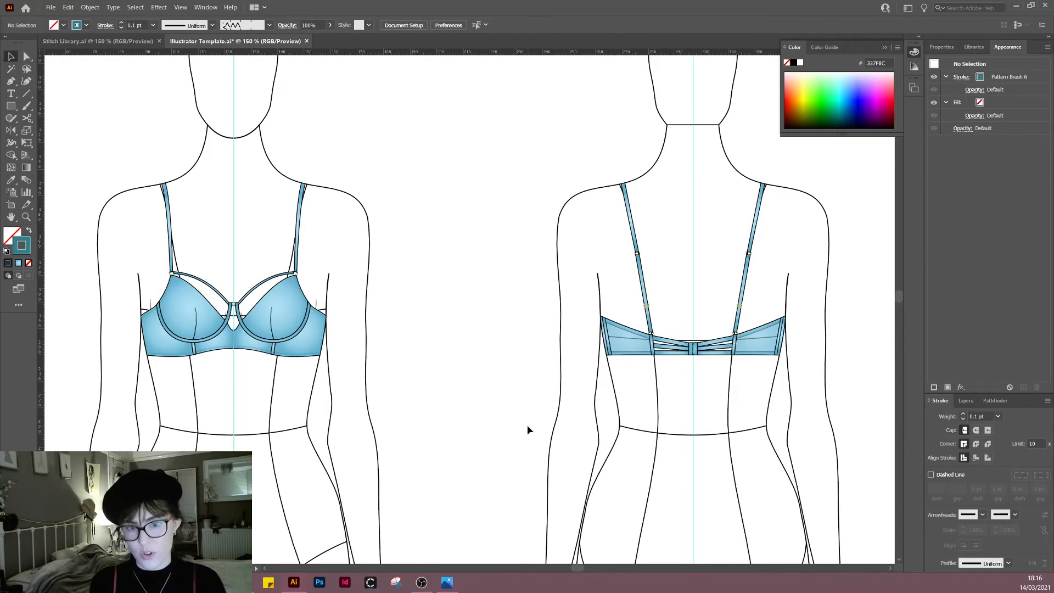
left_click_drag(301, 426, 337, 448)
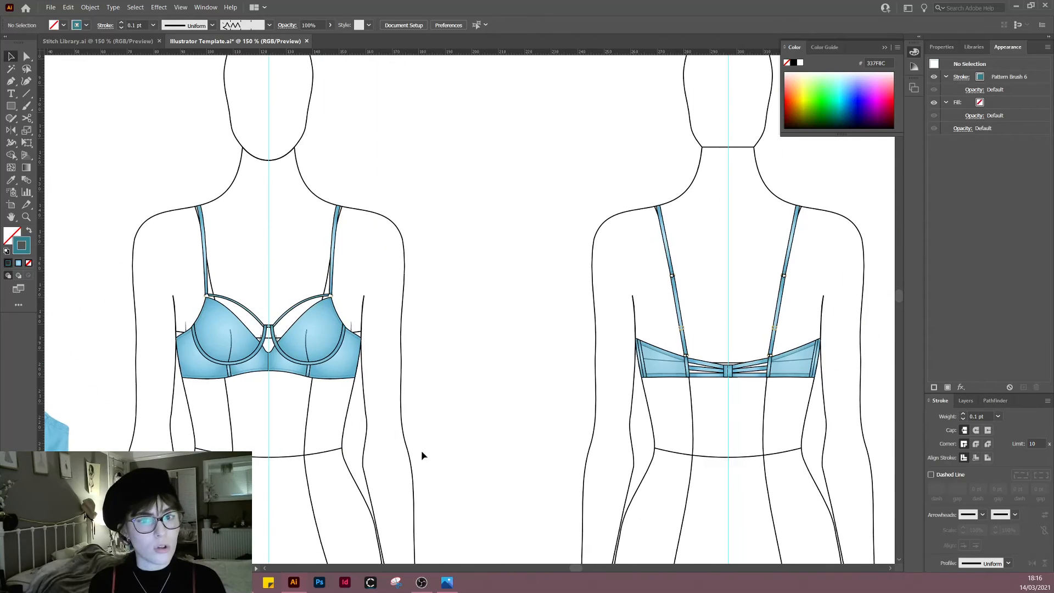
mouse_move(128, 150)
left_mouse_down()
mouse_move(787, 465)
mouse_move(870, 457)
left_mouse_up()
left_click(689, 496)
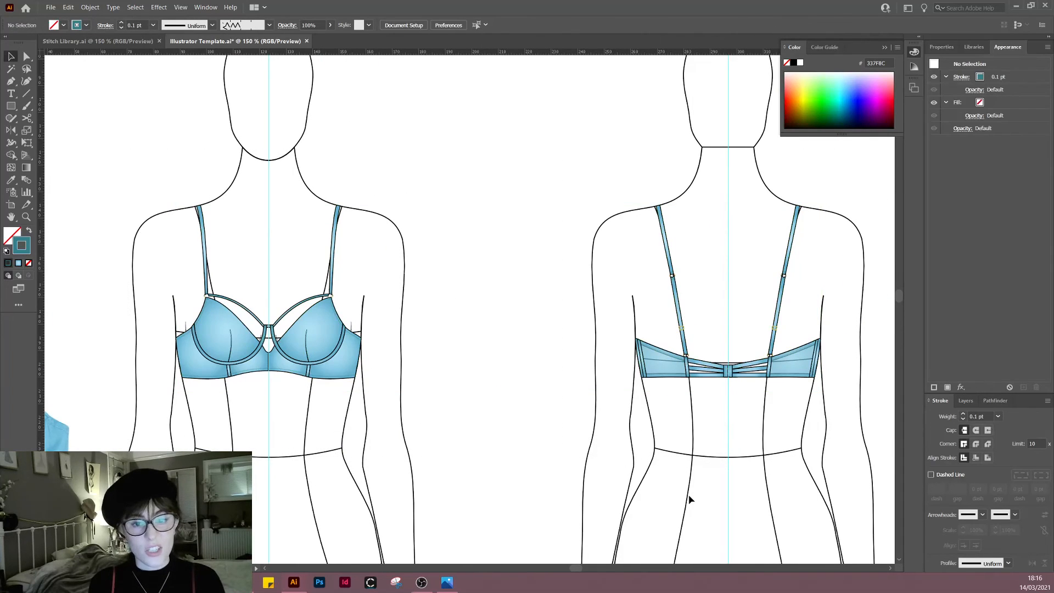
left_click_drag(148, 401, 456, 139)
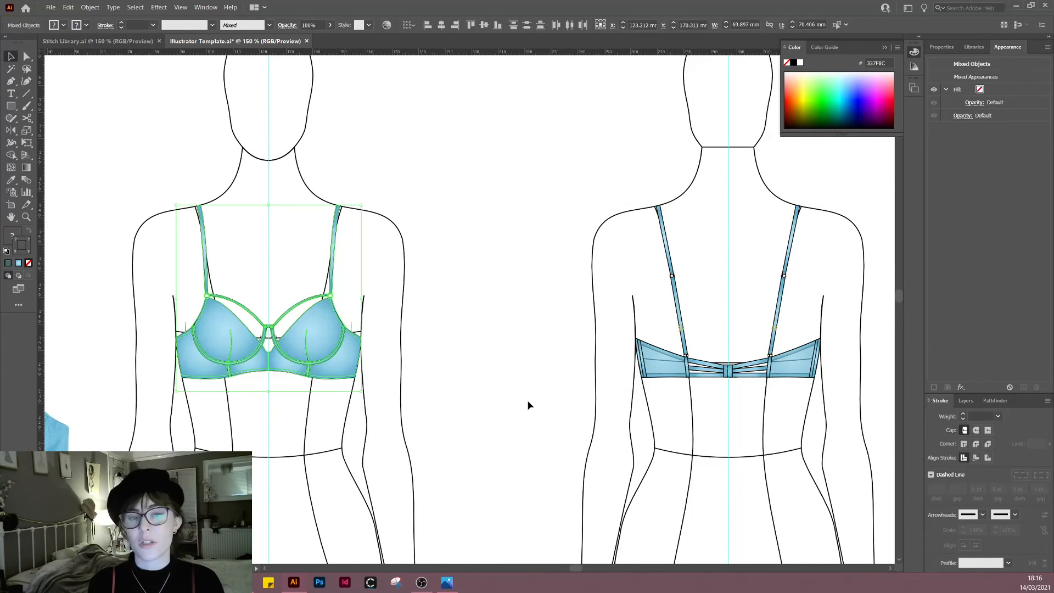
left_click(439, 452)
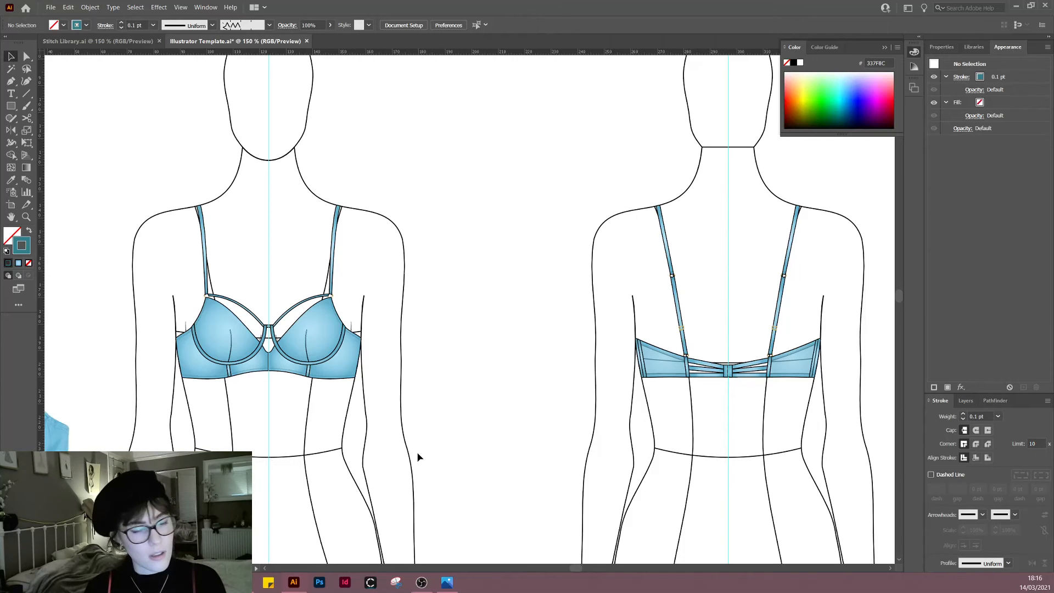
left_click_drag(419, 457, 363, 380)
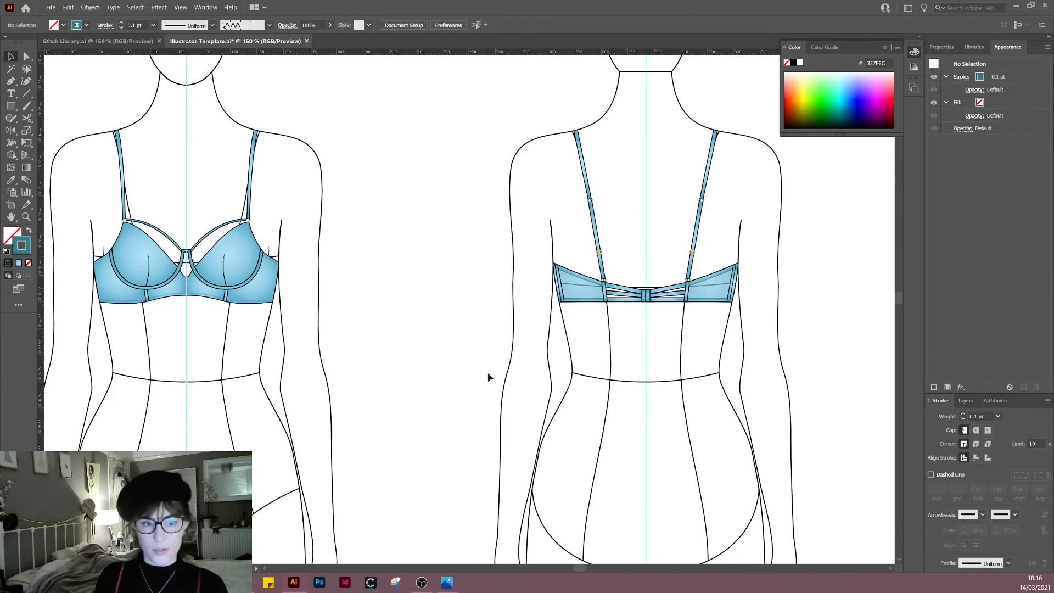
Step: Add a second artboard beside the croquis artboard
scroll(652, 386, "down", 2)
left_click_drag(839, 423, 773, 423)
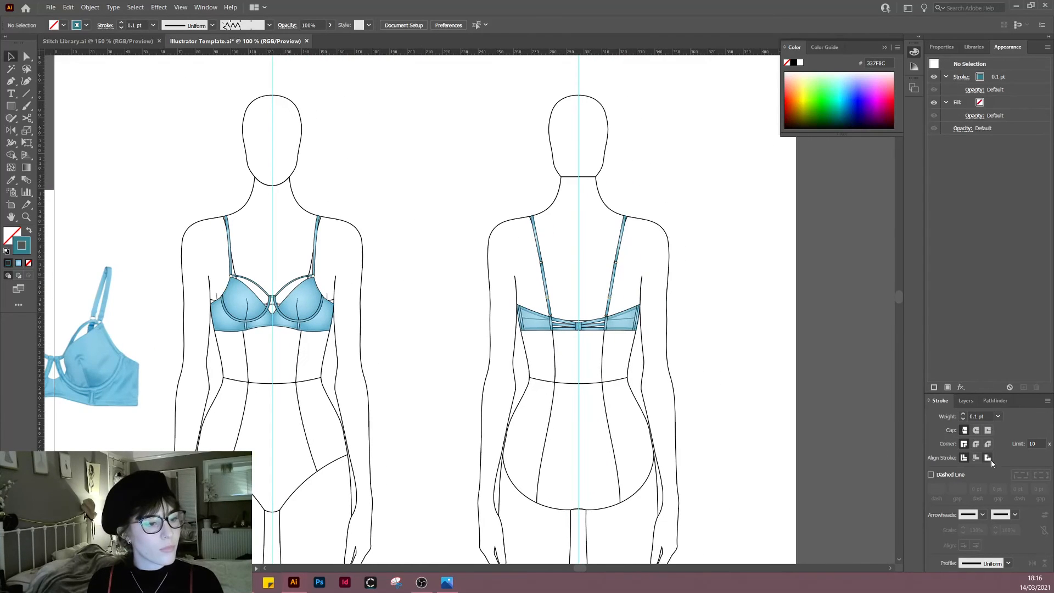
left_click(205, 7)
left_click(252, 130)
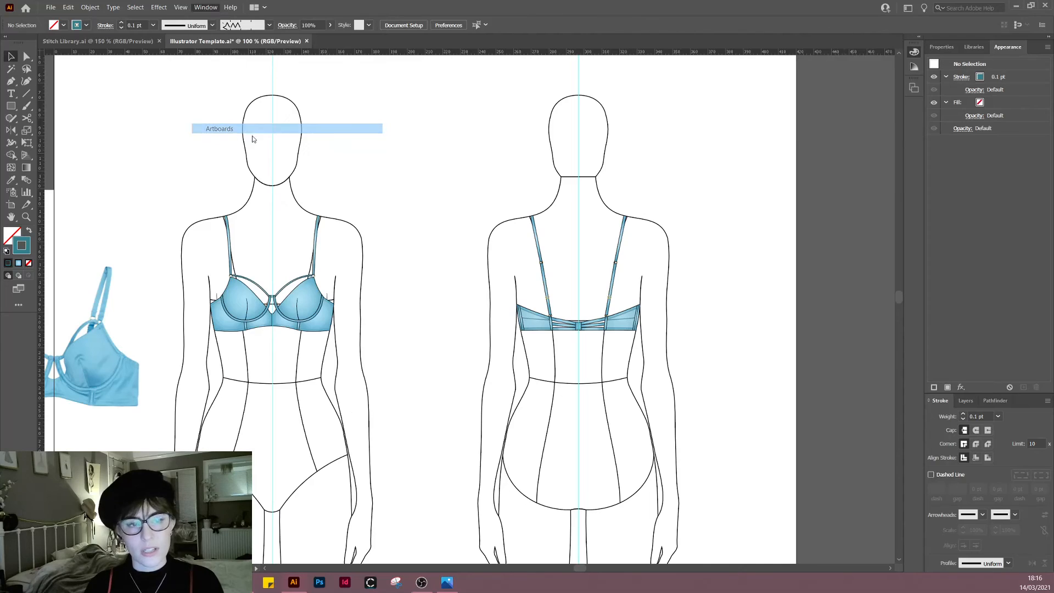
left_click(874, 180)
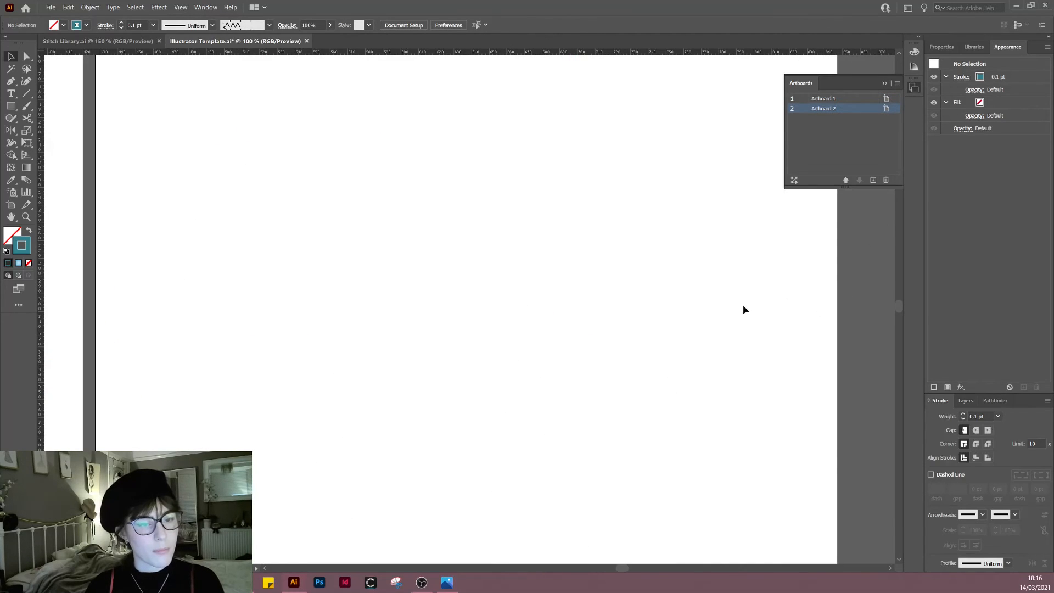
Step: Copy the front and back bra flats from the croquis onto the empty Artboard 2
scroll(455, 327, "down", 1)
left_click_drag(245, 311, 746, 316)
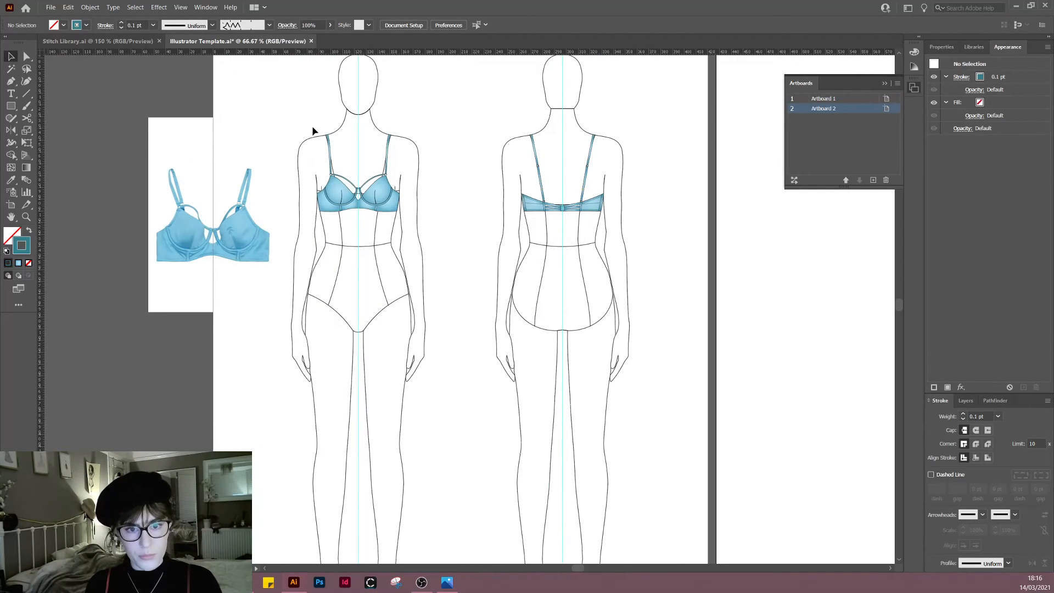
left_click_drag(302, 101, 646, 273)
left_click_drag(603, 229, 652, 371)
left_click(584, 348)
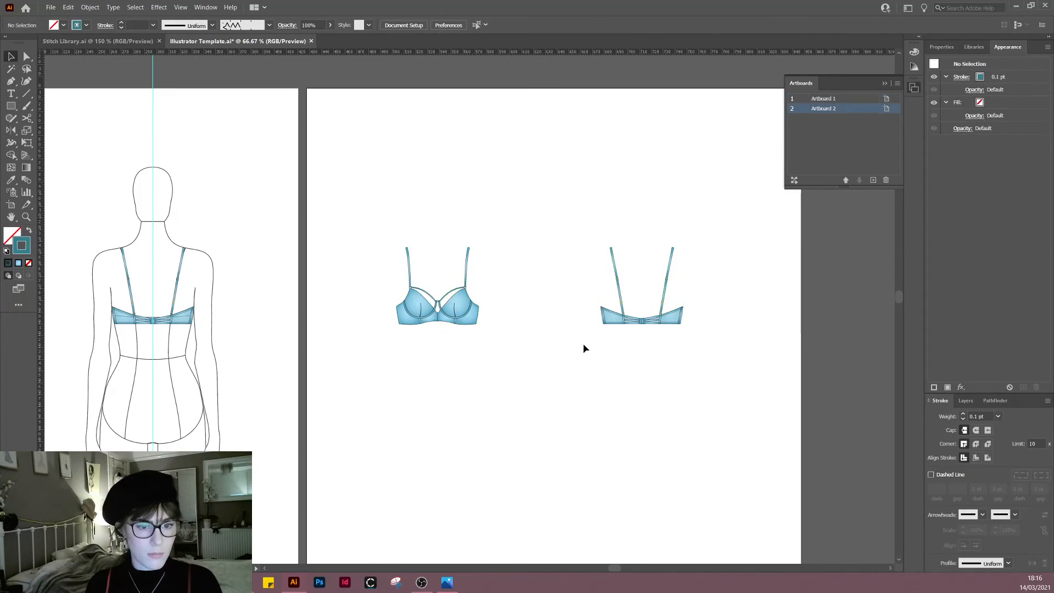
Step: Move the back view of the bra on Artboard 2 closer to the front view
left_click_drag(572, 223, 565, 328)
left_click(539, 360)
scroll(464, 280, "up", 1)
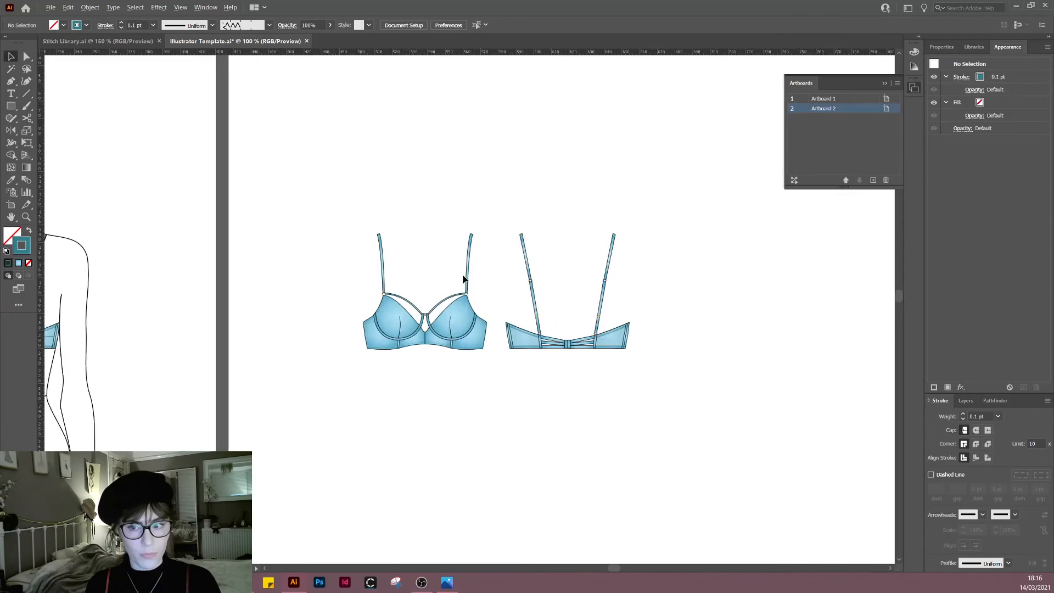
Step: Group all parts of the front bra view and, separately, all parts of the back bra view
scroll(464, 280, "up", 1)
left_click_drag(210, 140, 503, 442)
left_click_drag(747, 173, 510, 426)
left_click(562, 484)
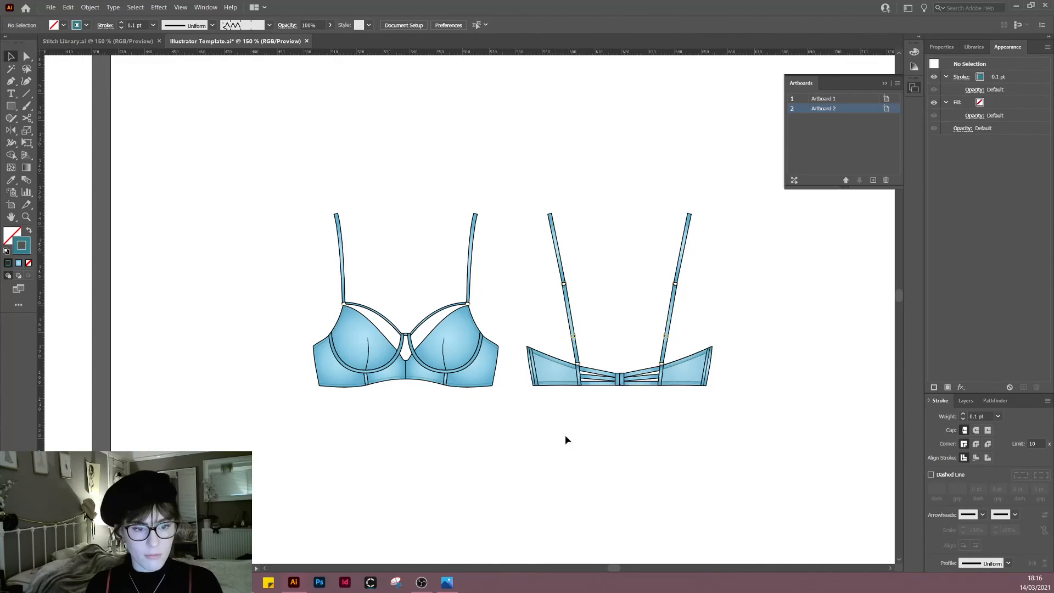
Step: Place a duplicate of the back bra group over the front view, matching the side and hem edges
left_click_drag(568, 378, 356, 374)
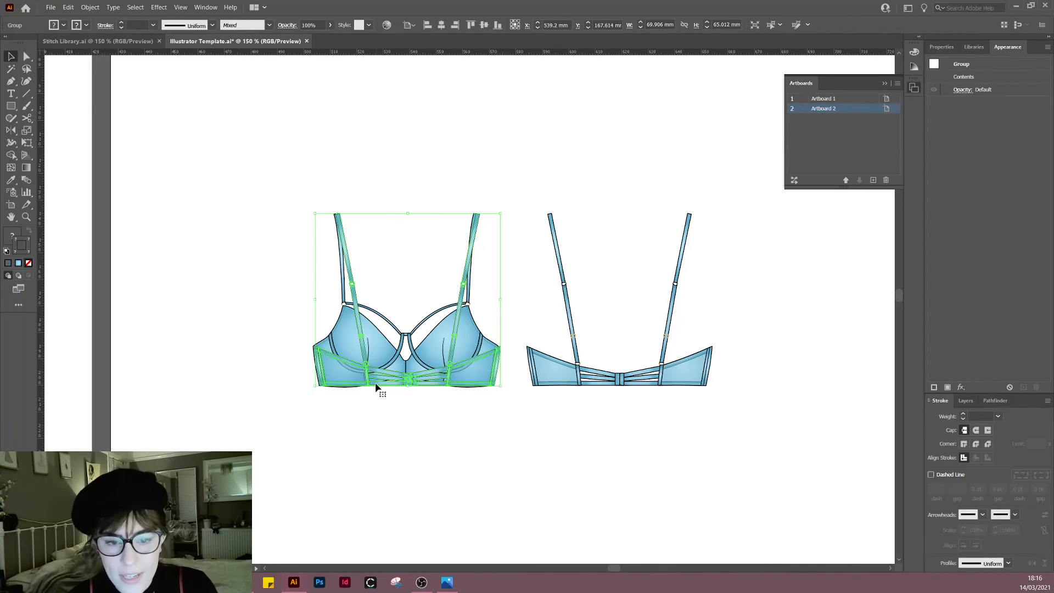
scroll(379, 382, "up", 2)
left_click_drag(389, 380, 395, 384)
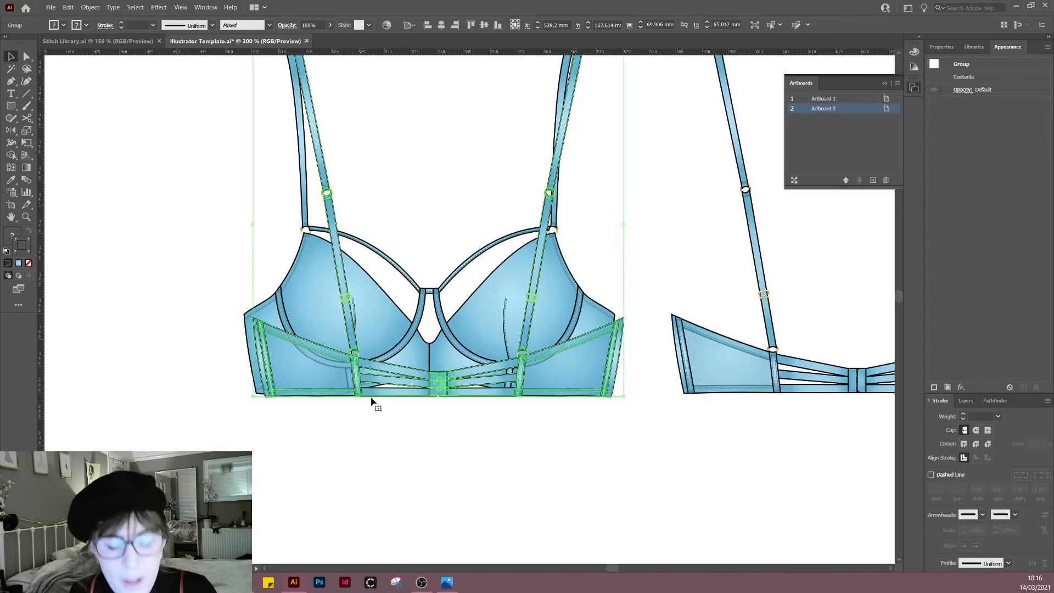
key("ctrl+z")
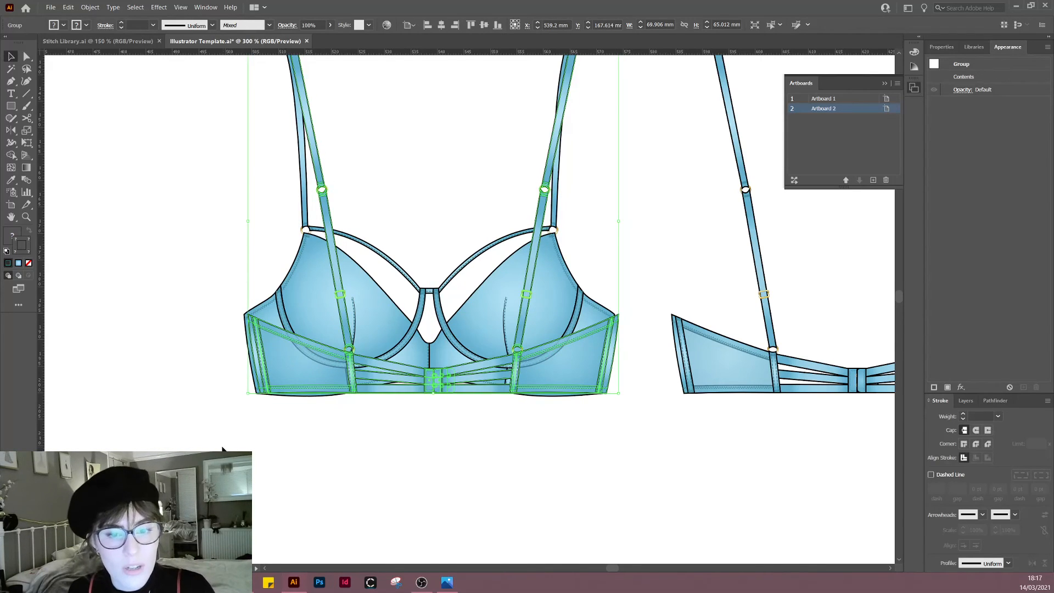
Step: Align the front view and the duplicated back view on their horizontal centres
left_click_drag(222, 447, 514, 240)
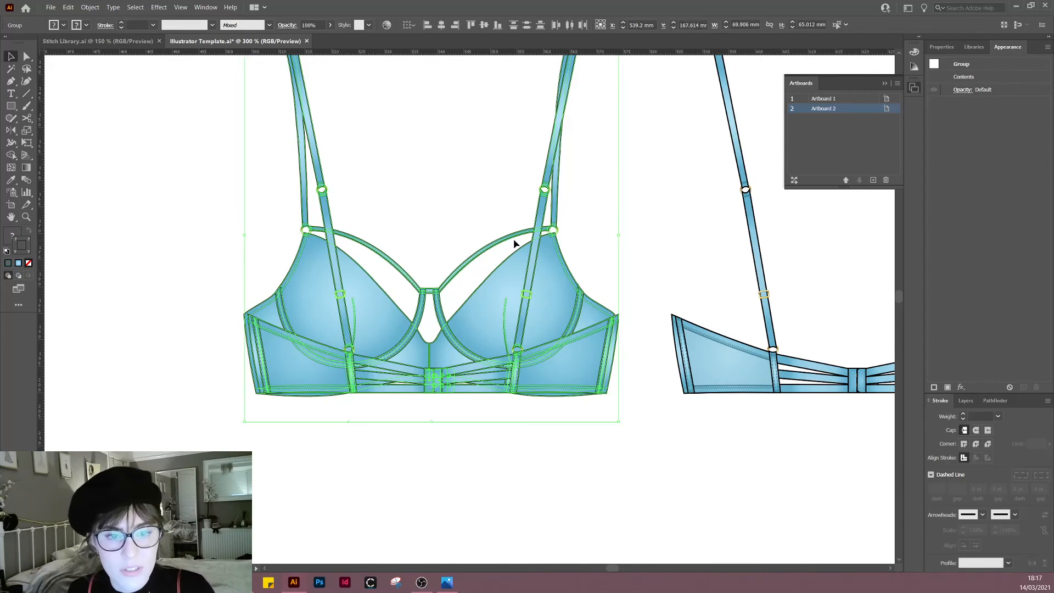
left_click(442, 26)
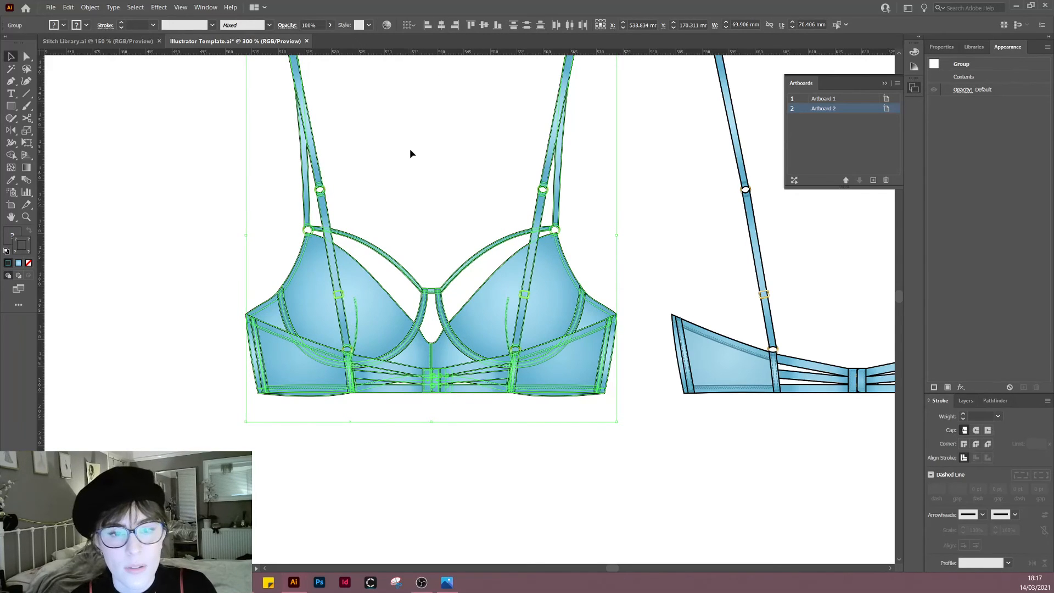
left_click(442, 173)
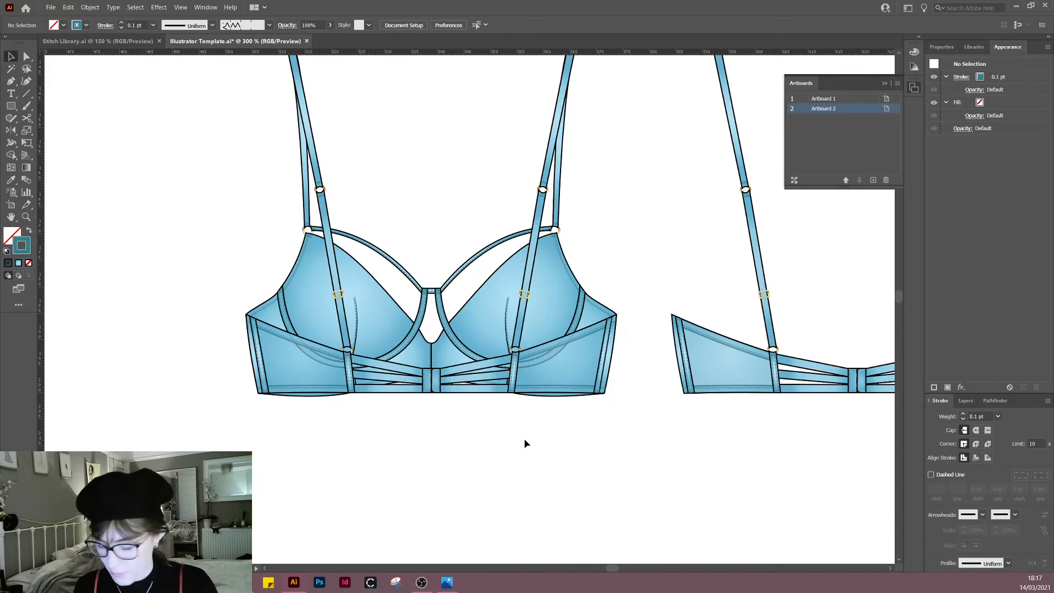
Step: Duplicate the front bra group onto the separate back view and align the two on their horizontal centres
scroll(524, 439, "down", 1)
left_click_drag(586, 457, 490, 460)
left_click_drag(345, 386, 629, 367)
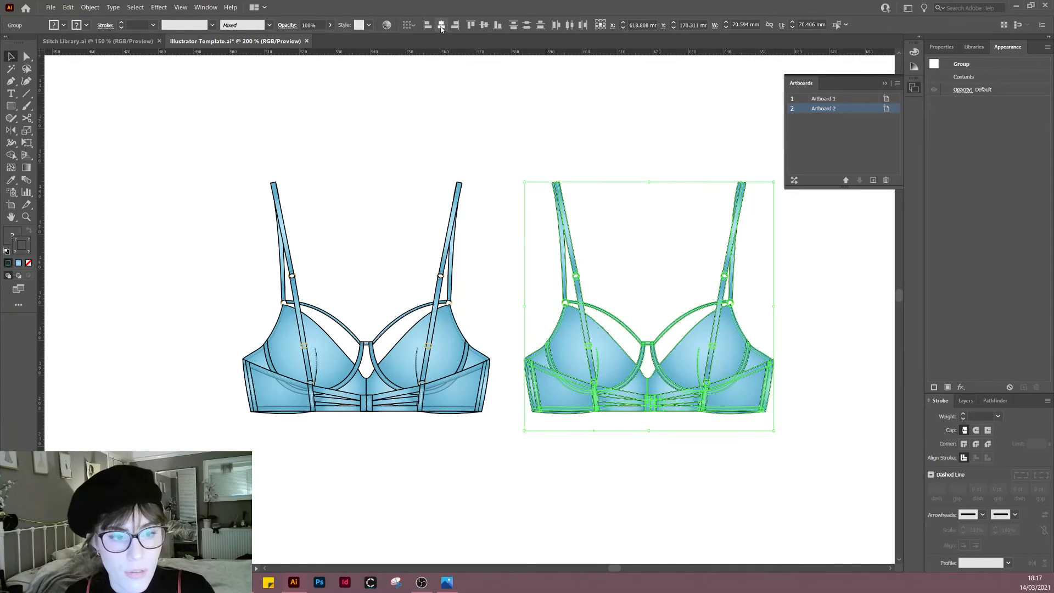
left_click(645, 473)
left_click_drag(644, 473, 606, 443)
Step: Reorder the left-hand bra's layers so its back view group sits behind the front view group
left_click_drag(343, 373, 421, 413)
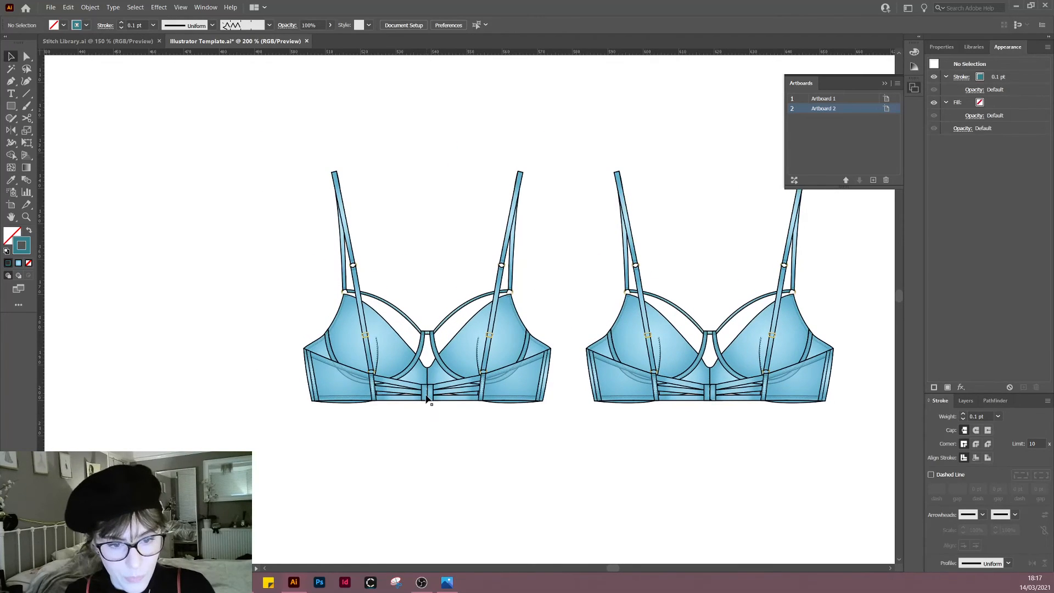
left_click(428, 397)
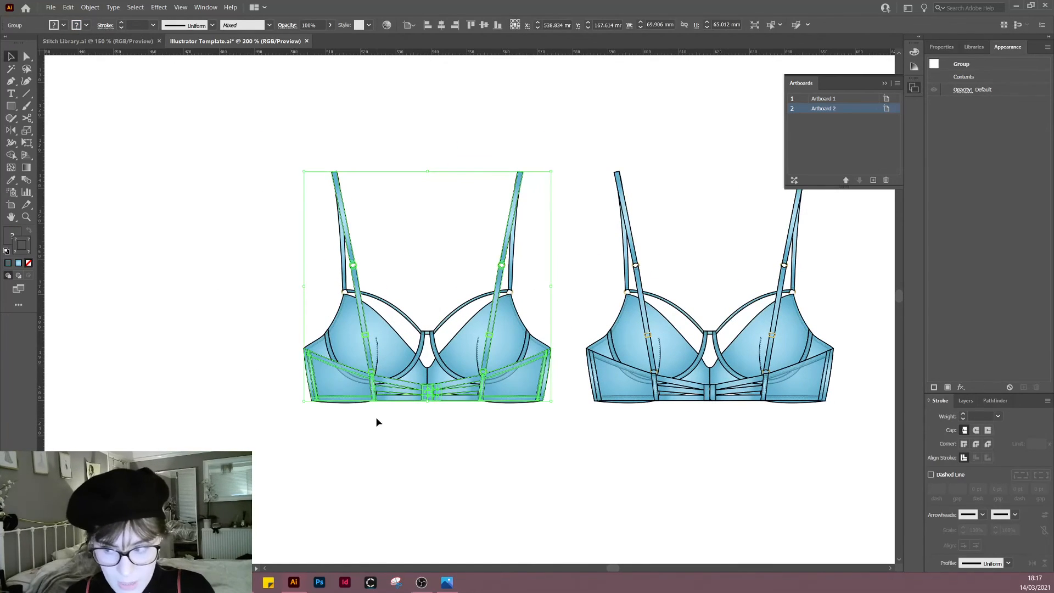
left_click(968, 403)
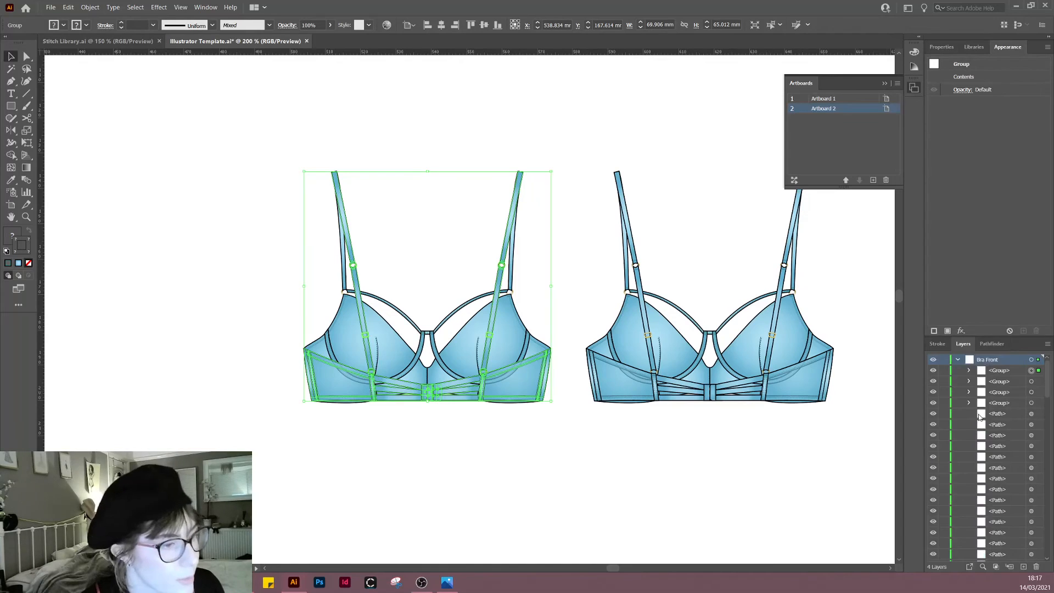
left_click_drag(1005, 373, 1000, 408)
left_click(823, 446)
Step: Reorder the right-hand bra's layers so its front view group sits behind the back view group
left_click(687, 360)
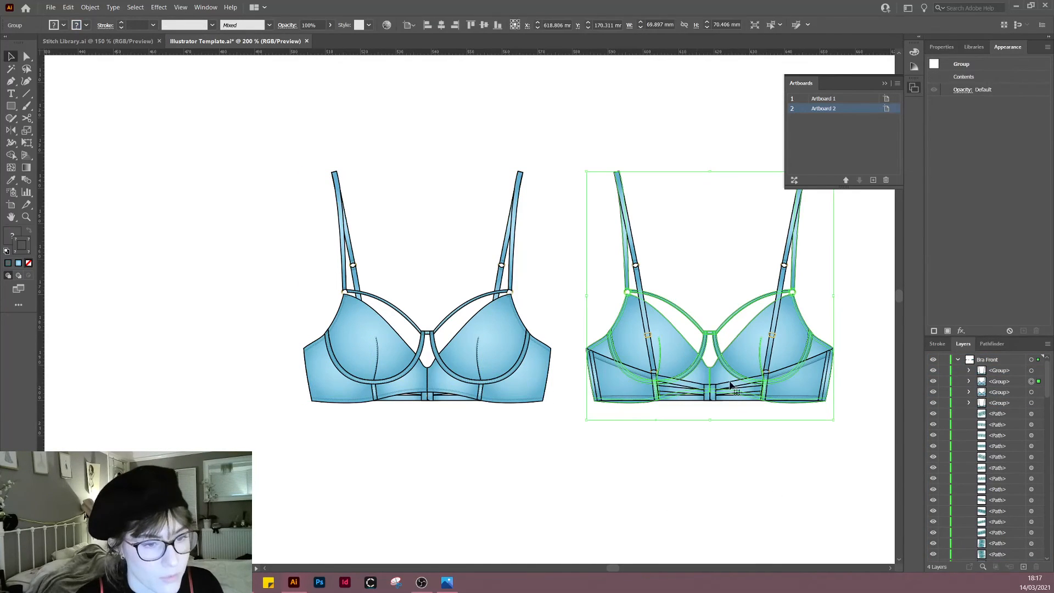
left_click_drag(1013, 381, 1005, 406)
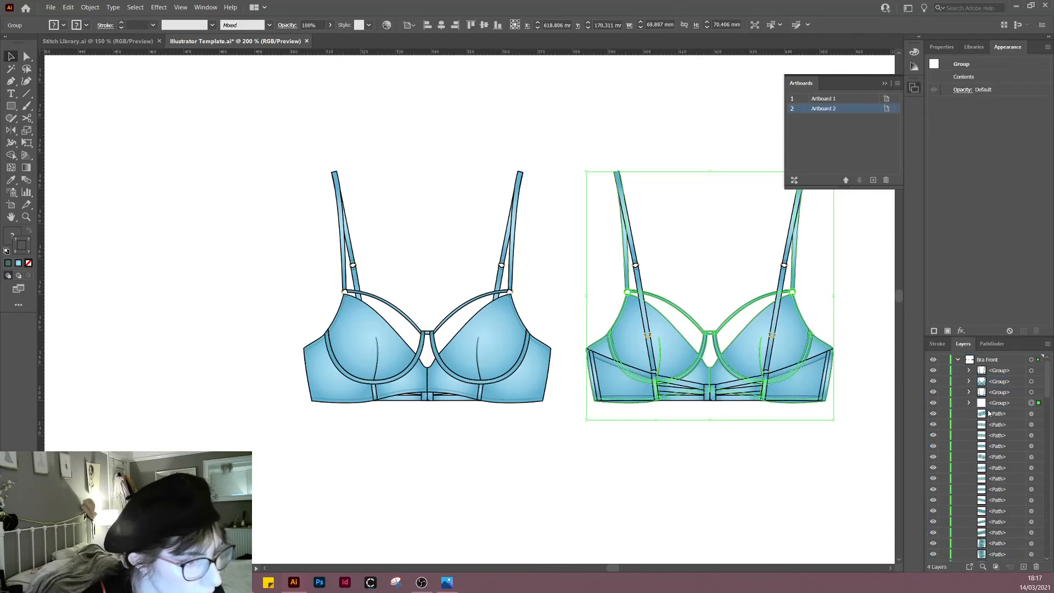
left_click(718, 488)
scroll(553, 450, "down", 2)
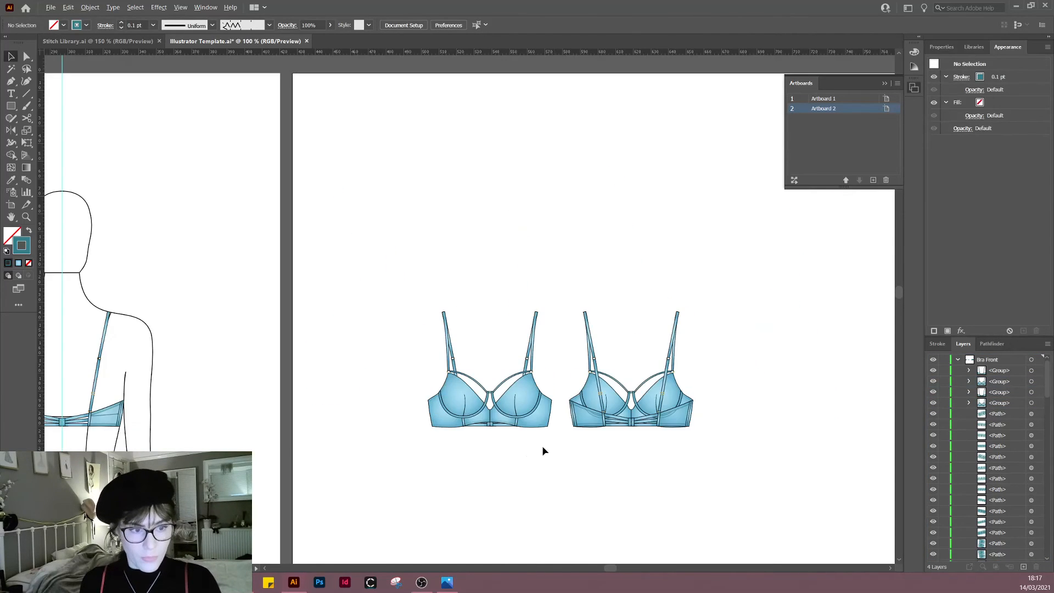
Step: Set the opacity of the back view group behind the left-hand front bra to 30%
left_click_drag(542, 450, 560, 436)
scroll(536, 437, "up", 1)
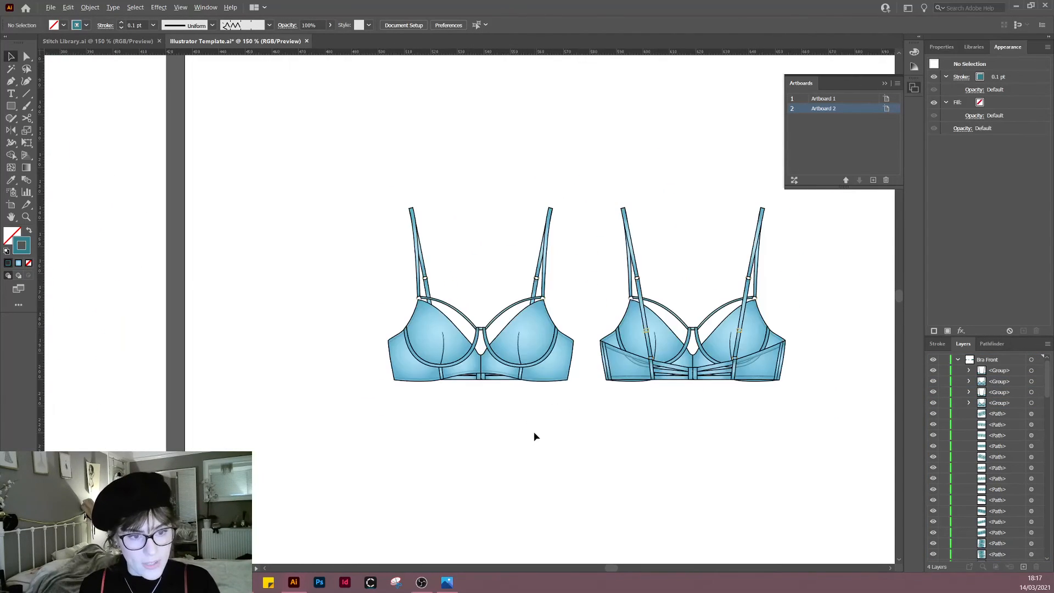
left_click_drag(682, 463, 482, 449)
scroll(452, 469, "up", 1)
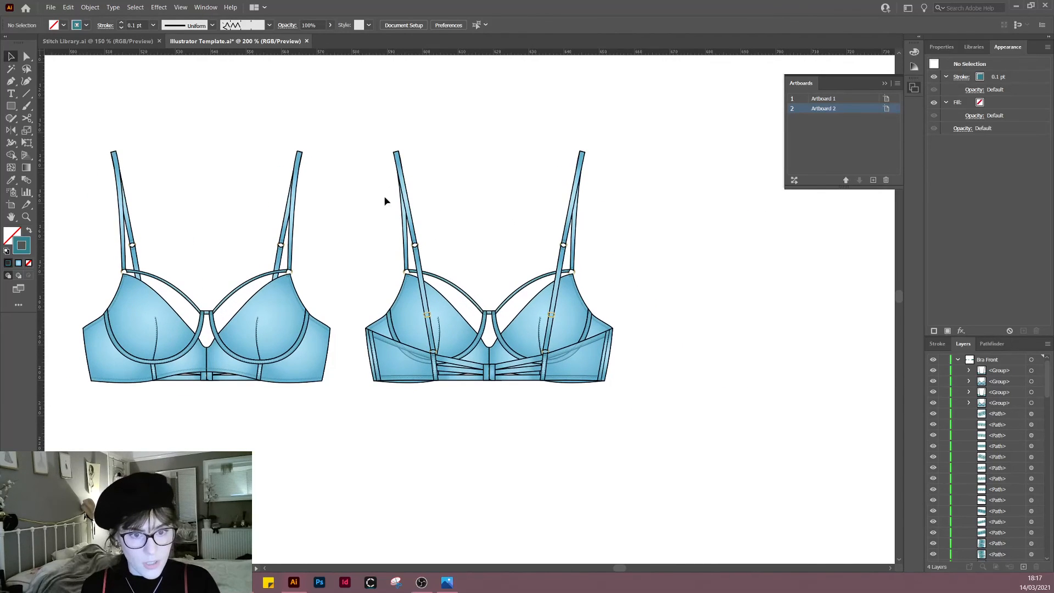
left_click_drag(384, 197, 559, 455)
left_click(560, 455)
scroll(499, 466, "left", 3)
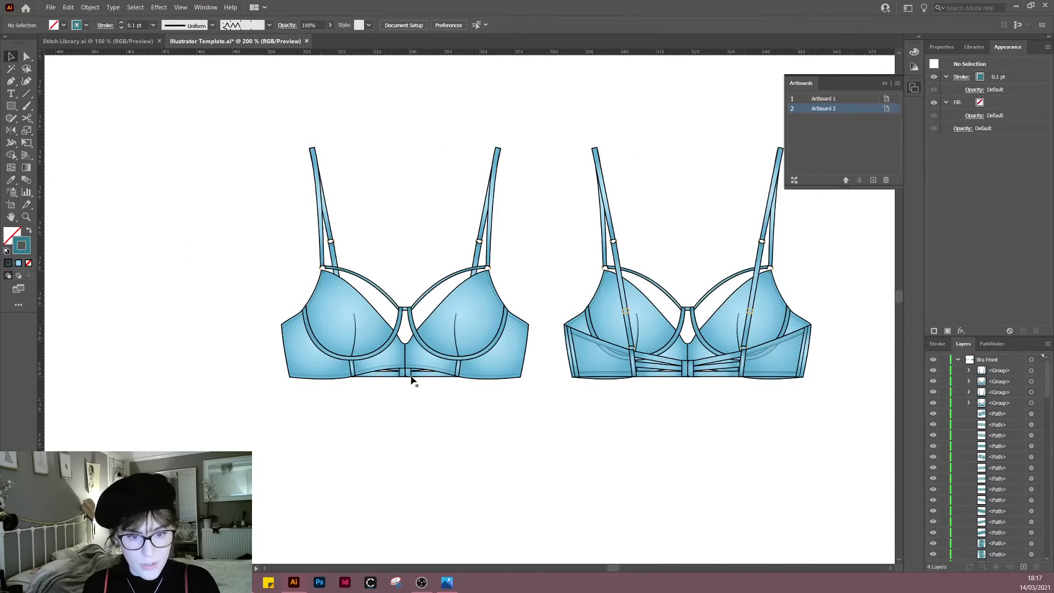
left_click(413, 379)
left_click(960, 92)
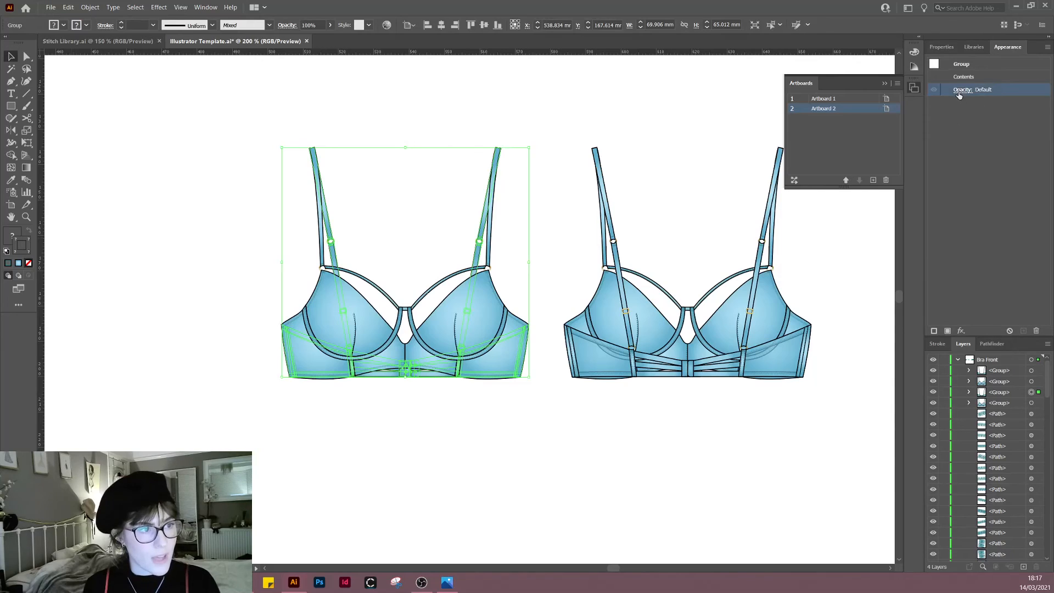
type("30")
key("Return")
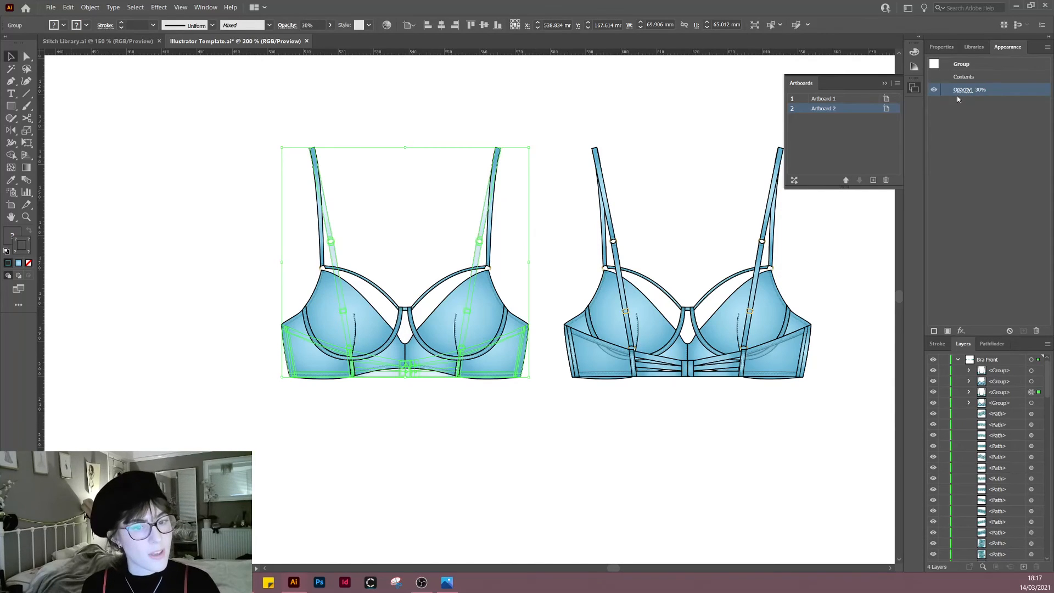
left_click(672, 90)
Step: Set the opacity of the front view group behind the right-hand back bra to 30%
left_click(707, 331)
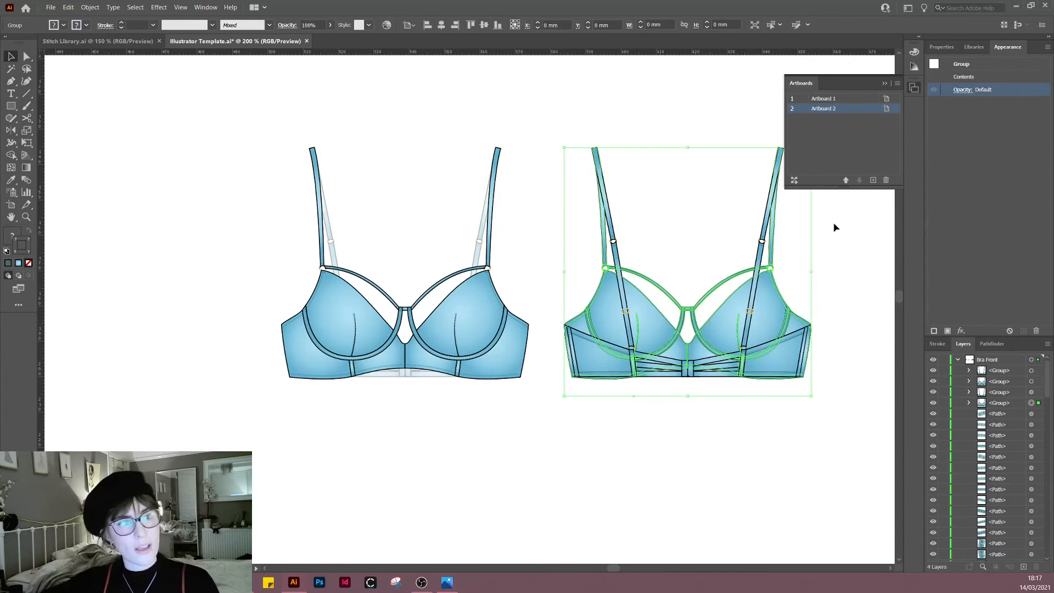
left_click(961, 91)
type("3")
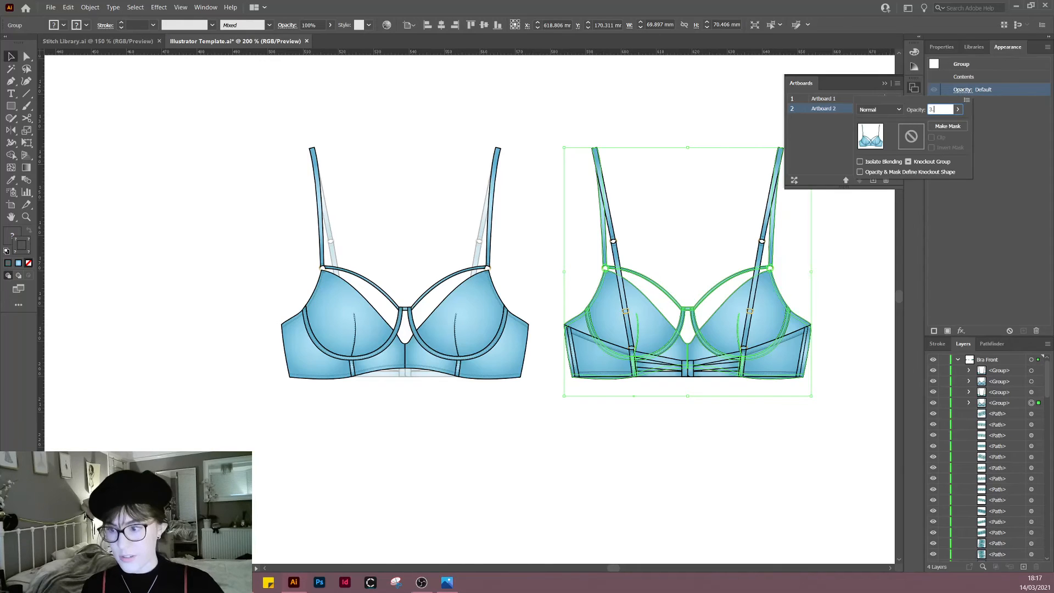
type("0")
key("Return")
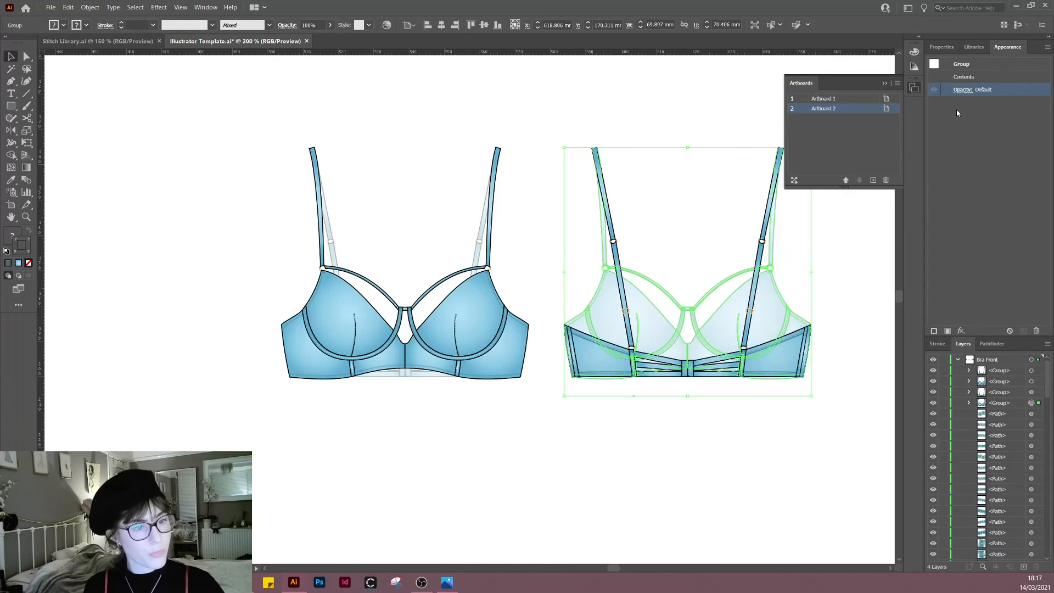
left_click(568, 59)
Step: Close the Artboards panel to clear the view of the two bra flats
left_click_drag(682, 98, 557, 98)
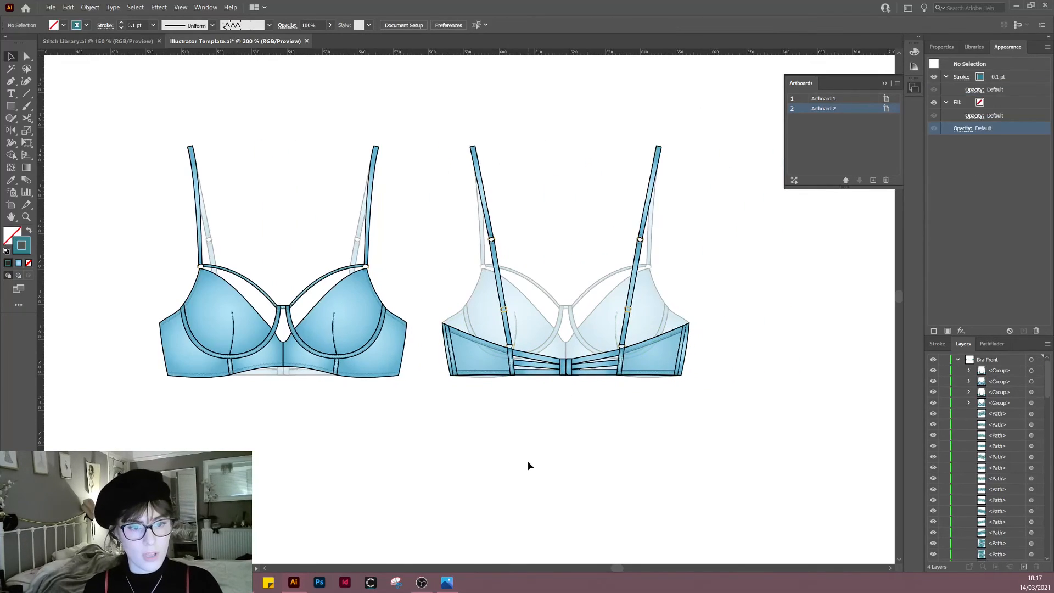
scroll(528, 461, "down", 1)
left_click_drag(526, 504, 585, 422)
scroll(586, 422, "down", 1)
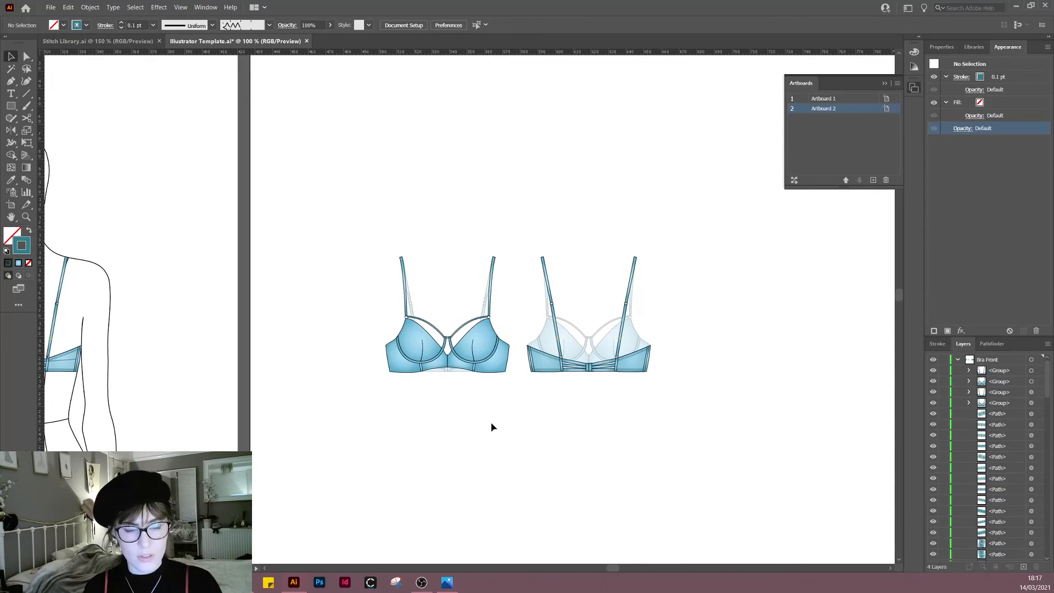
scroll(540, 439, "up", 1)
right_click(849, 85)
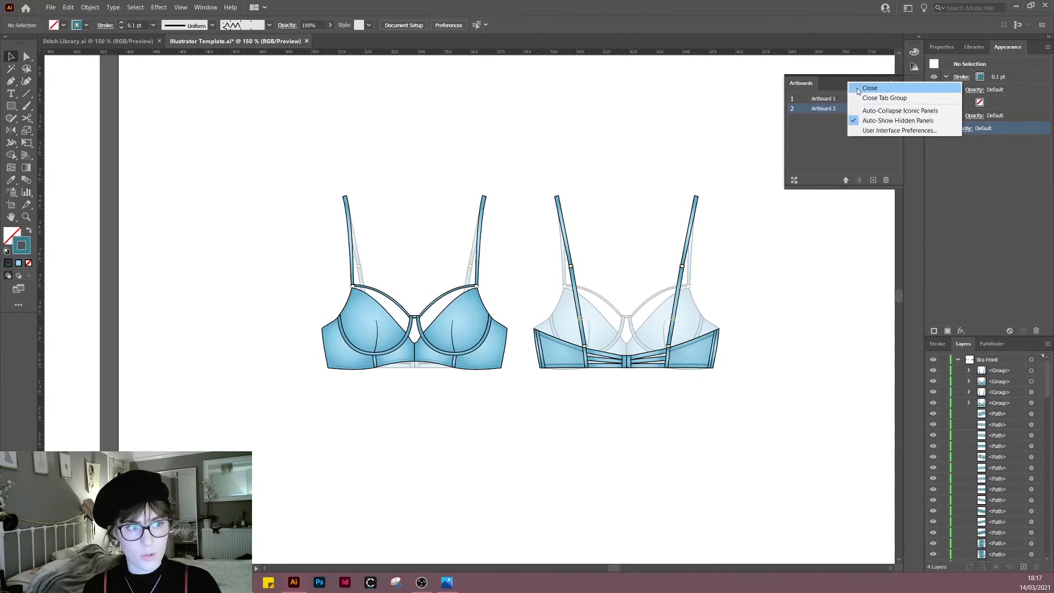
left_click(858, 91)
Step: Examine the stitching and faded opposite views on both bra flats, and compare them with the figures and reference photo on the first artboard
scroll(556, 400, "up", 1)
left_click_drag(555, 435, 535, 446)
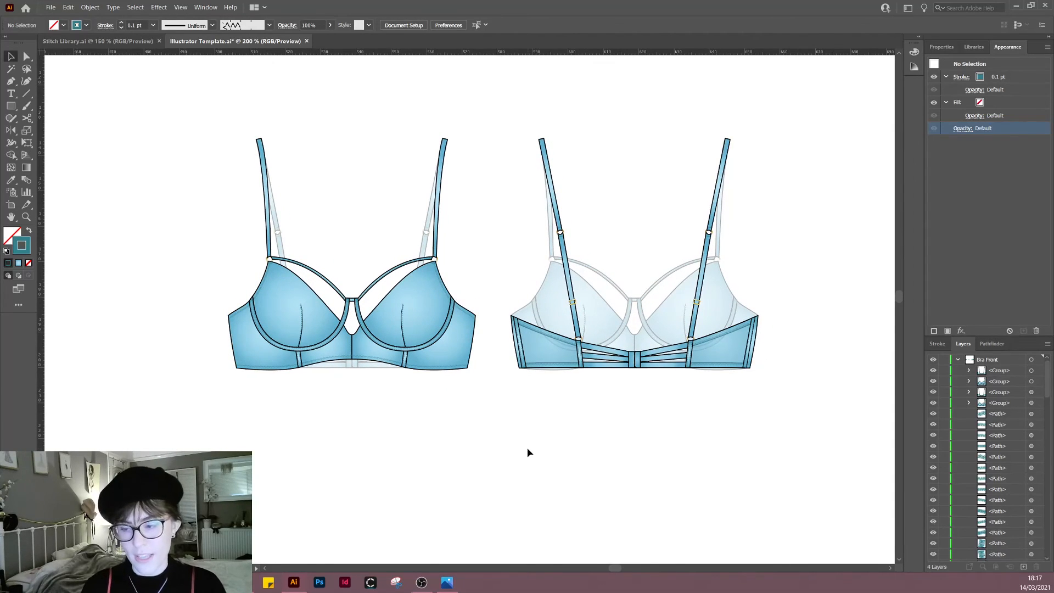
left_click_drag(578, 448, 573, 451)
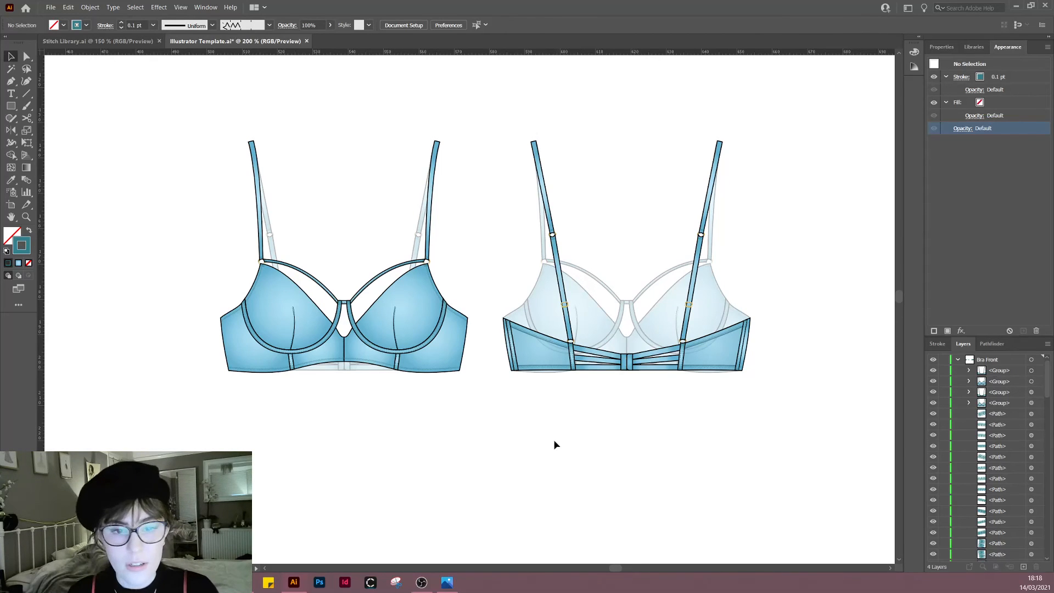
left_click_drag(545, 442, 531, 448)
scroll(329, 364, "up", 3)
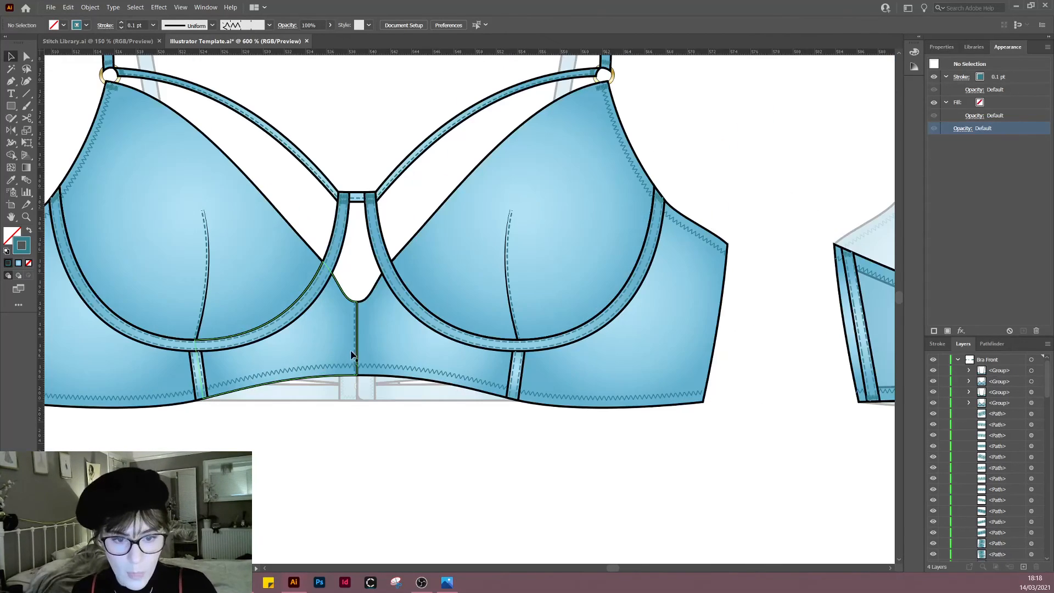
left_click_drag(377, 431, 554, 505)
scroll(601, 489, "down", 1)
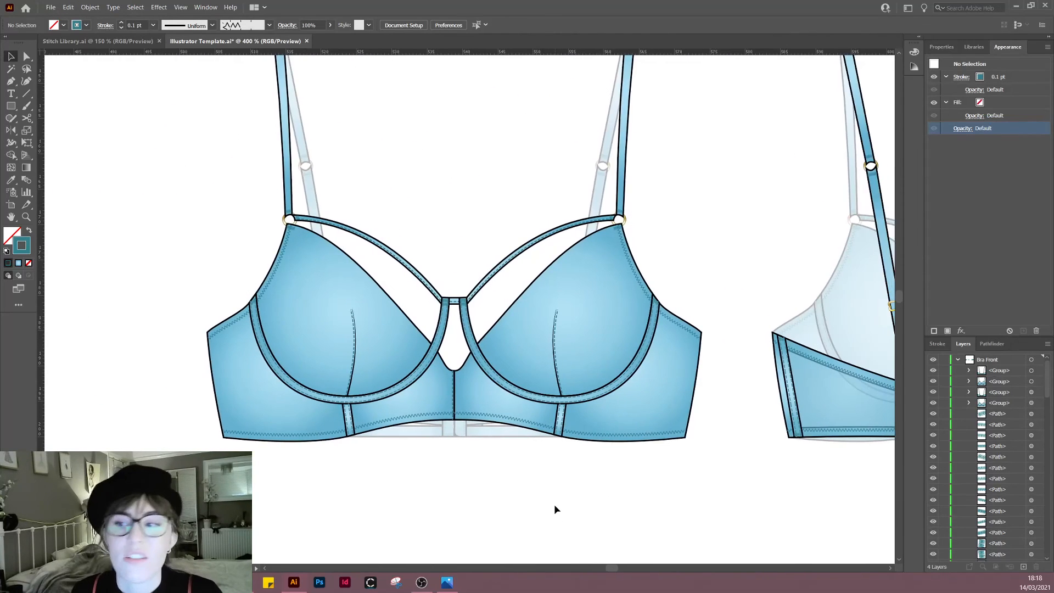
left_click_drag(380, 467, 512, 443)
scroll(512, 442, "down", 1)
left_click_drag(779, 478, 516, 443)
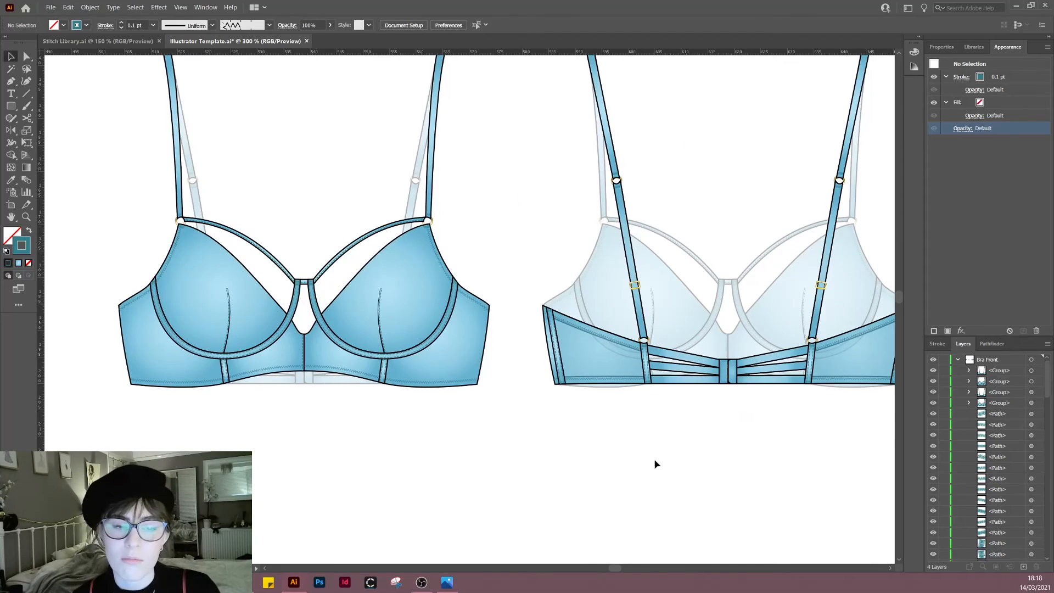
scroll(656, 460, "down", 1)
left_click_drag(678, 458, 643, 461)
left_click_drag(510, 397, 401, 396)
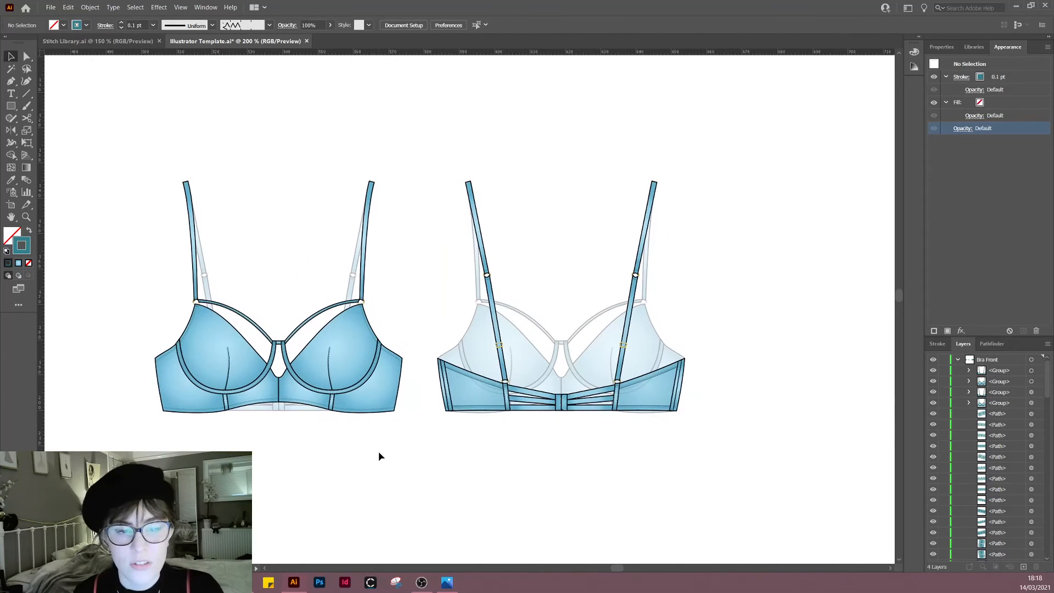
left_click_drag(593, 451, 690, 446)
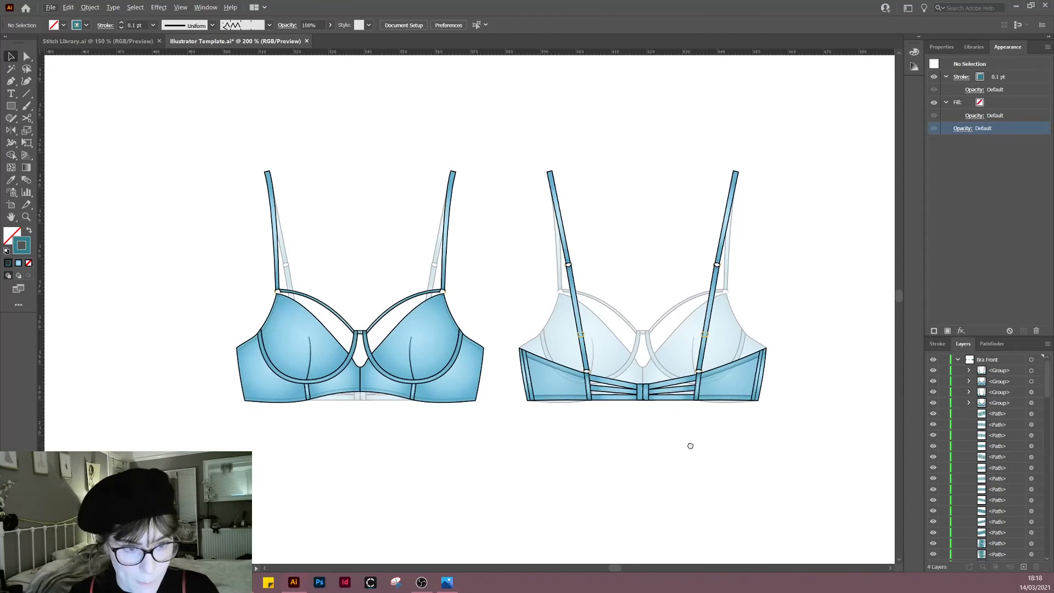
key("ctrl+minus")
key("ctrl+minus")
left_click_drag(368, 440, 627, 345)
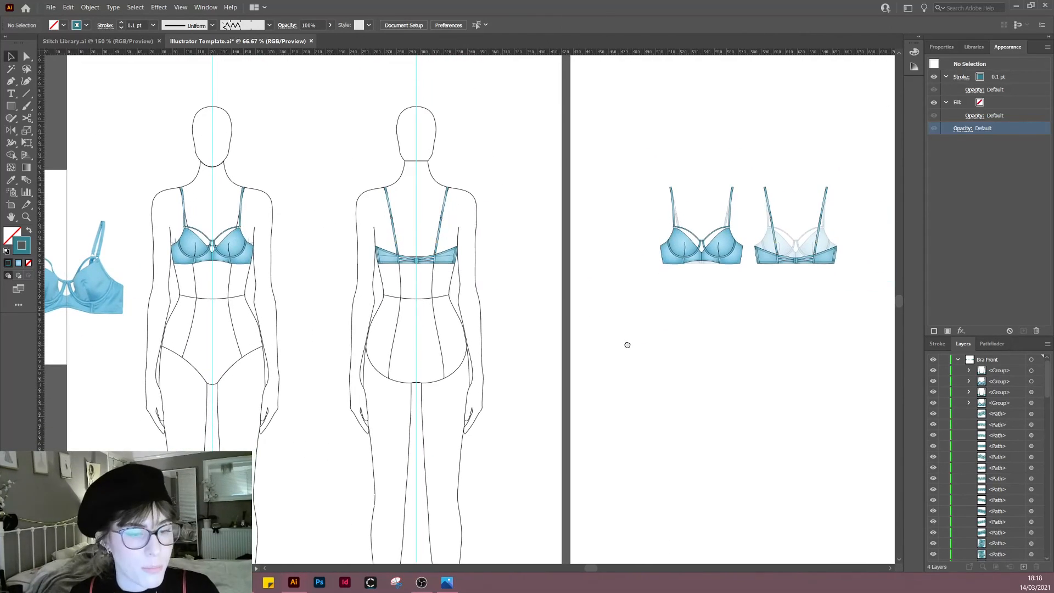
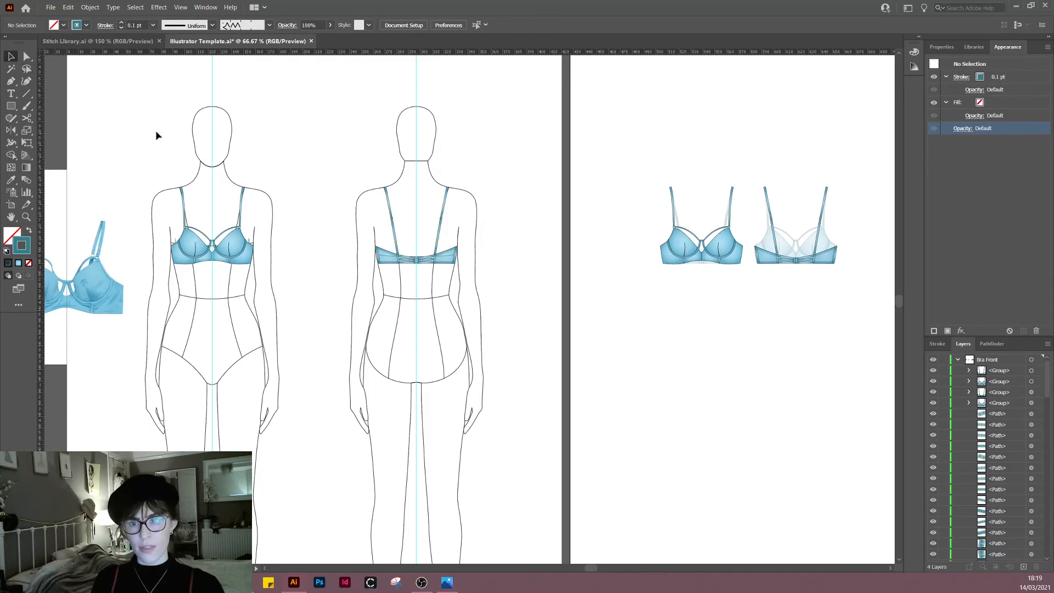
left_click_drag(226, 146, 270, 150)
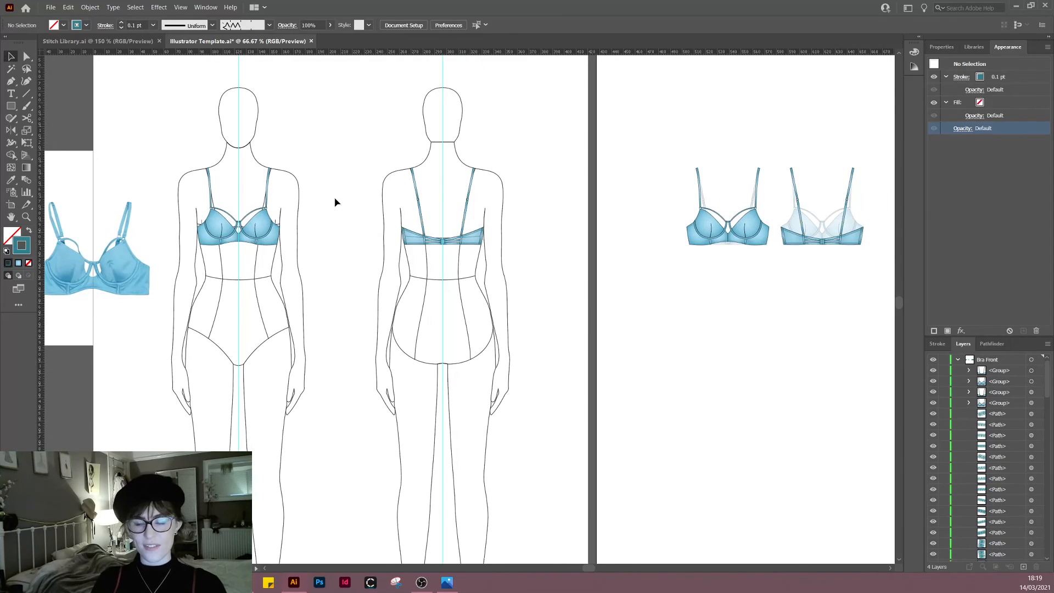
left_click_drag(355, 158, 378, 188)
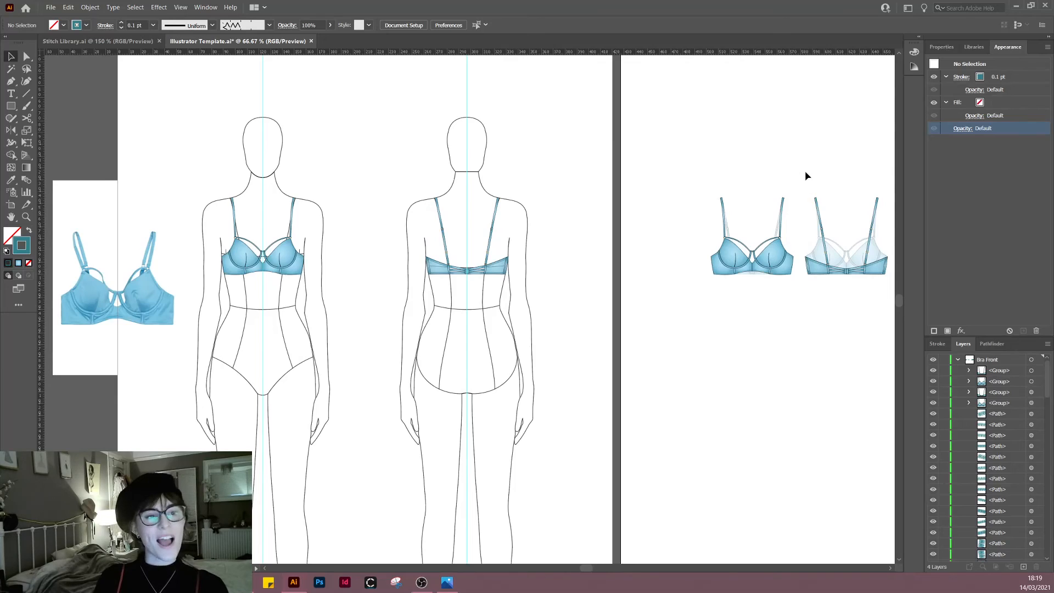
left_click_drag(806, 172, 619, 182)
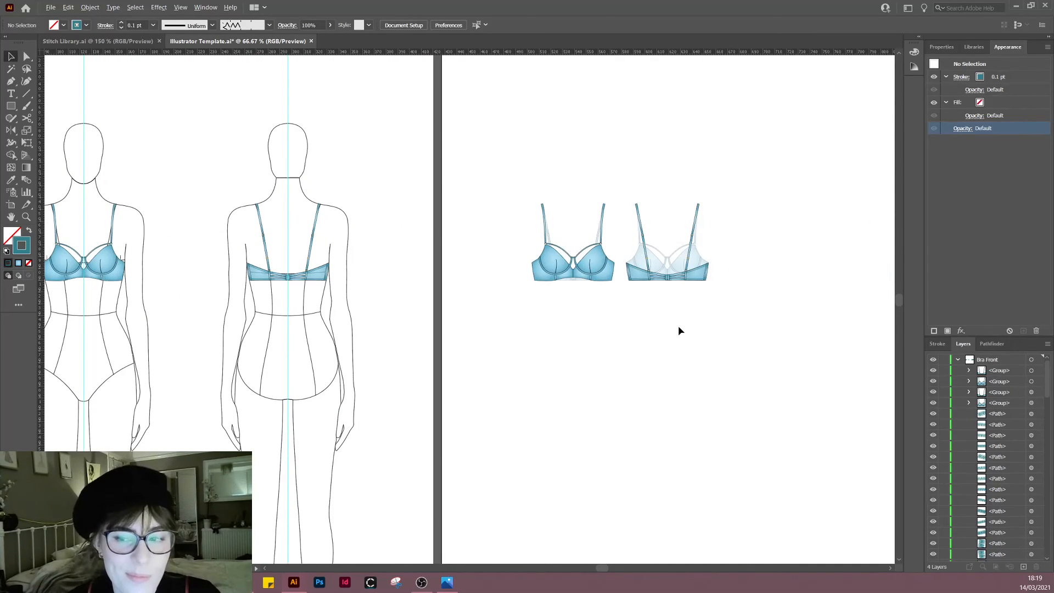
Step: Try moving both layered bra views from the second artboard onto the figure artboard, and undo the moves
scroll(677, 325, "up", 1)
left_click_drag(820, 116, 456, 314)
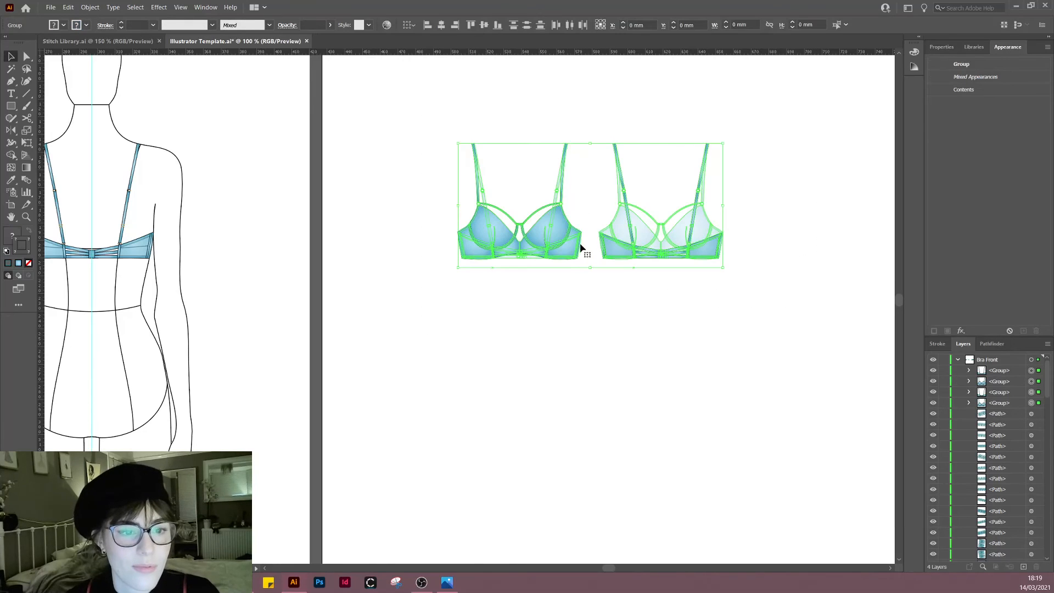
left_click_drag(560, 225, 162, 444)
left_click_drag(275, 381, 585, 243)
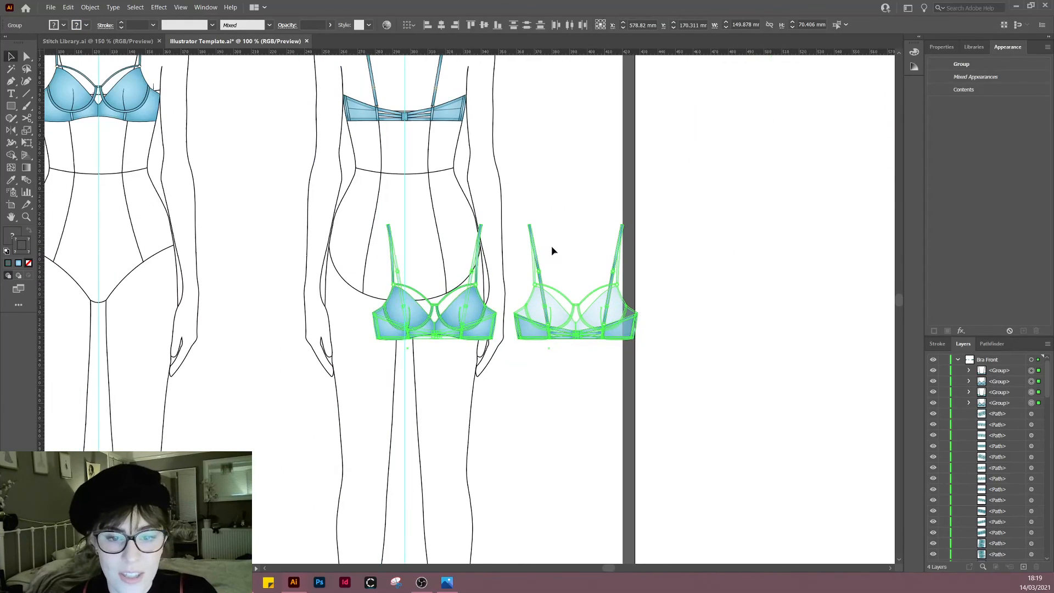
left_click_drag(457, 320, 163, 295)
left_click(234, 416)
scroll(253, 390, "down", 1)
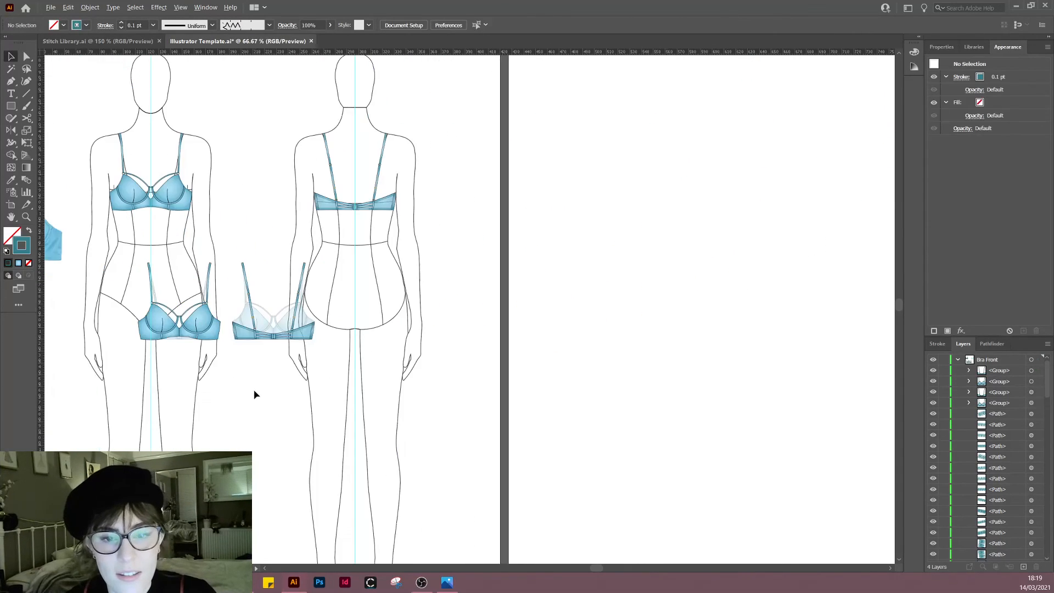
left_click_drag(264, 422, 446, 367)
left_click_drag(253, 329, 521, 217)
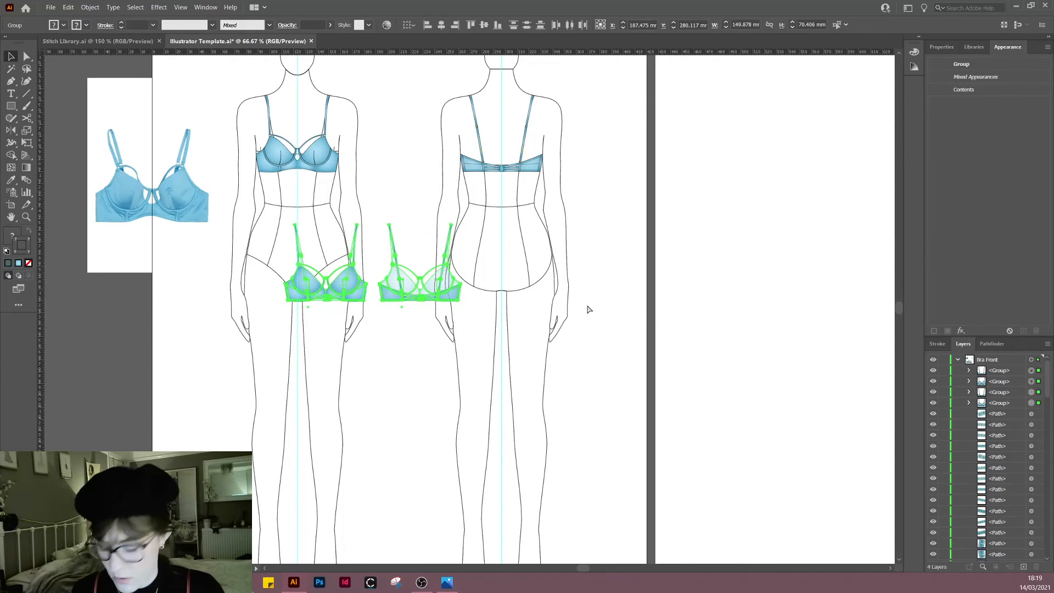
key("ctrl+z")
key("ctrl+z")
left_click(589, 268)
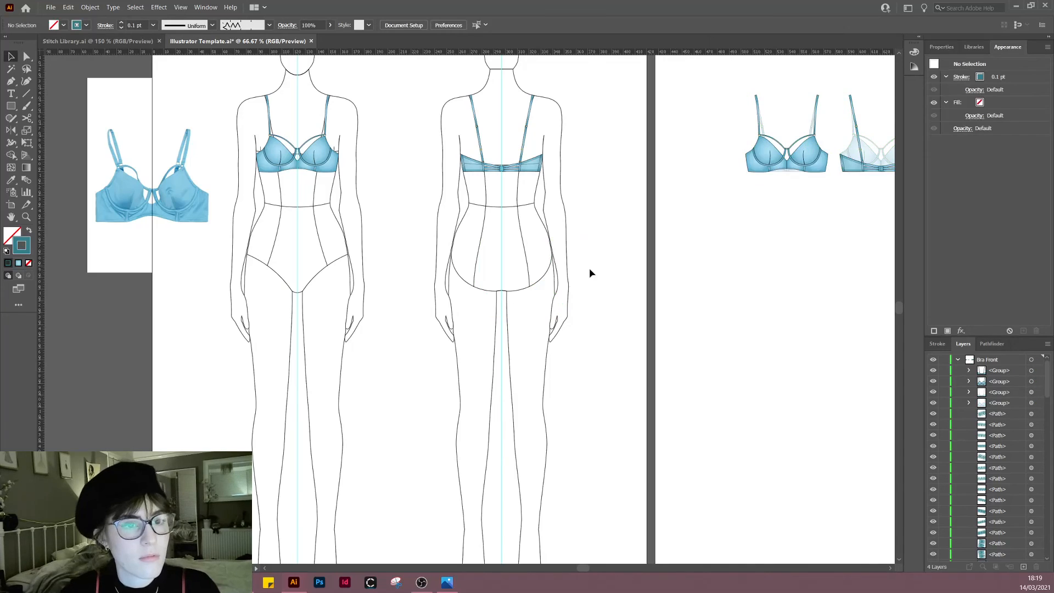
Step: Scale the bra reference photo down to about 82 mm wide and place it beside the front figure on the first artboard
left_click_drag(589, 268, 684, 336)
left_click_drag(367, 336, 415, 313)
scroll(386, 254, "up", 2)
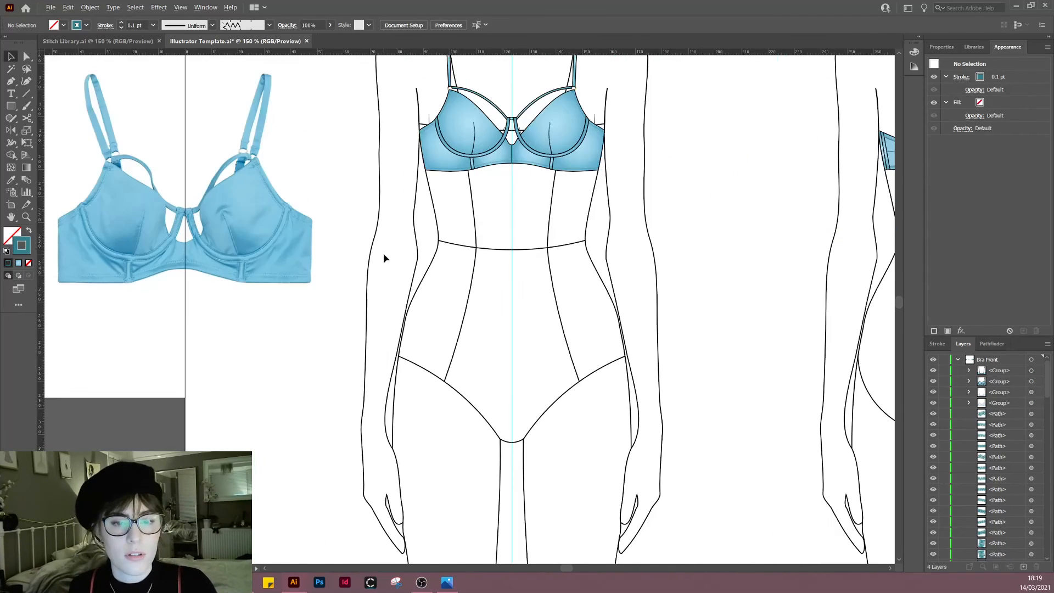
left_click_drag(384, 256, 490, 369)
left_click(280, 420)
left_click_drag(290, 510, 291, 397)
left_click_drag(265, 302, 389, 276)
left_click_drag(691, 341, 492, 431)
left_click(419, 473)
left_click_drag(265, 426, 245, 430)
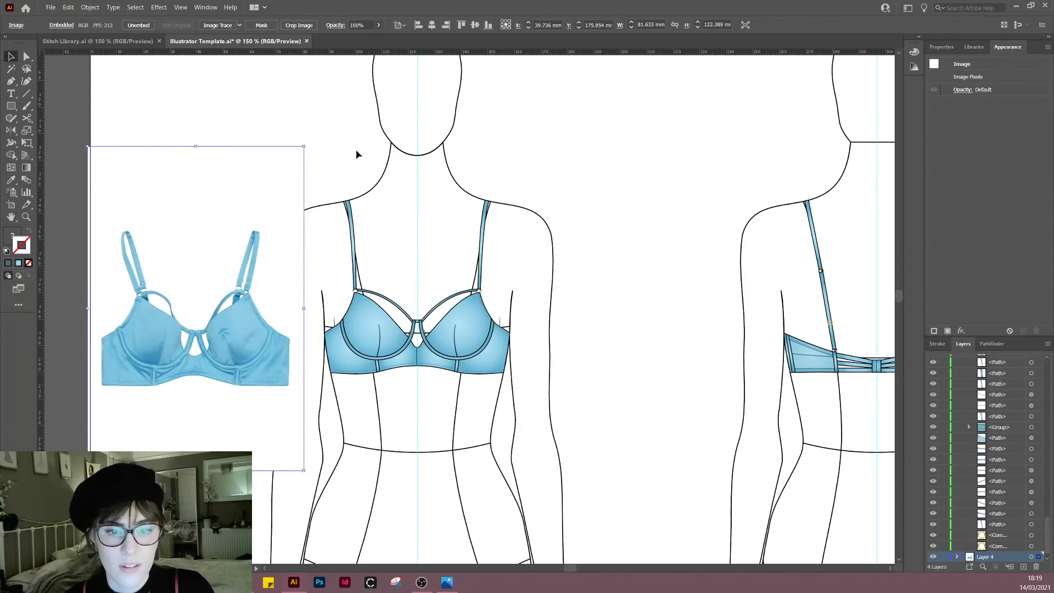
left_click(405, 473)
left_click(248, 339)
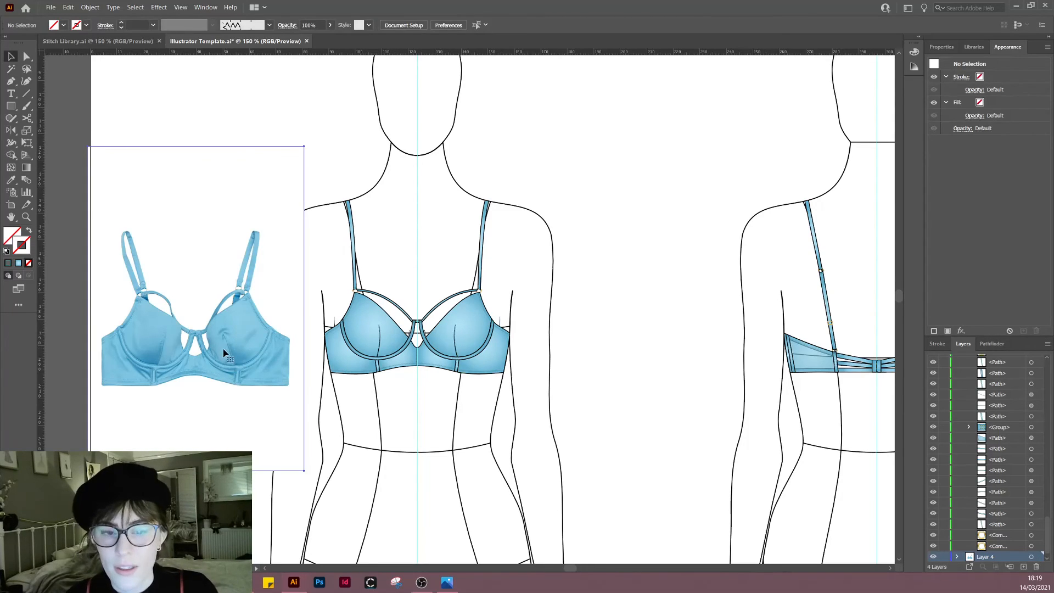
left_click(388, 452)
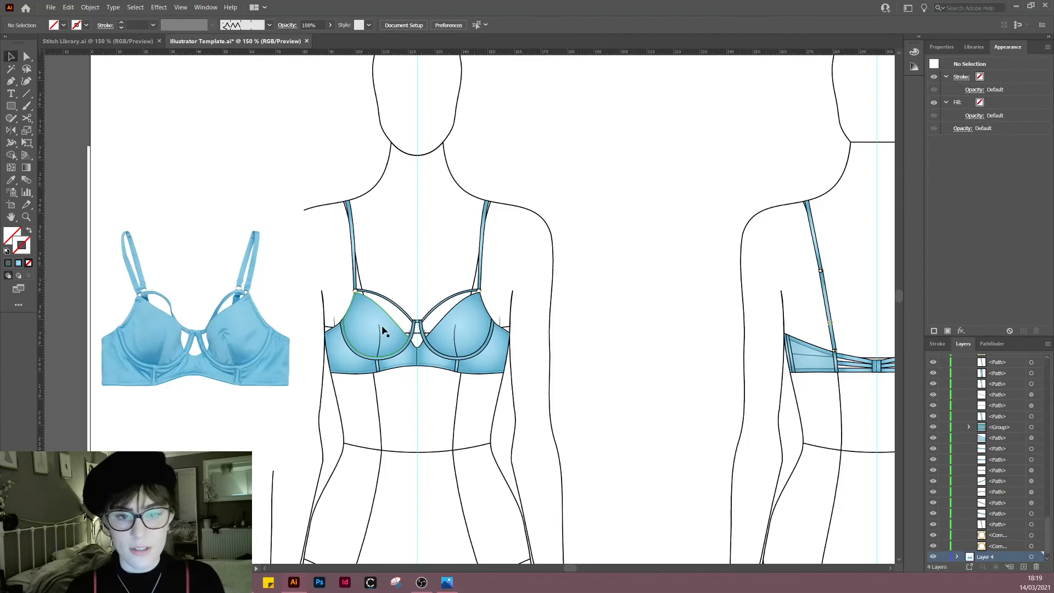
Step: Try ungrouping the front bra view on the second artboard, and undo the ungrouping
left_click_drag(701, 358, 252, 352)
scroll(331, 379, "down", 2)
left_click_drag(520, 336, 331, 336)
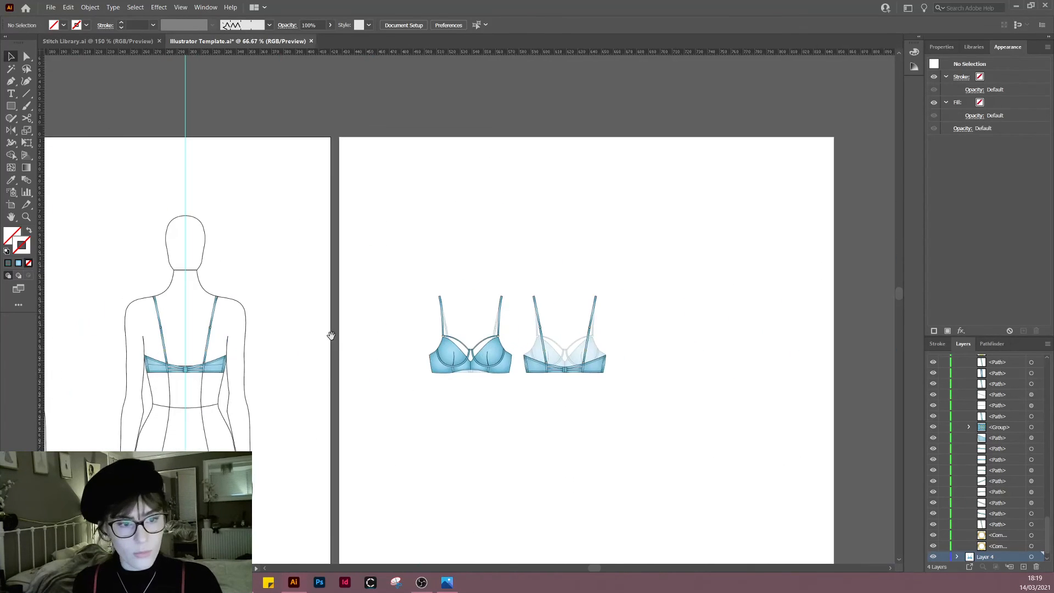
scroll(470, 357, "up", 3)
left_click(403, 336)
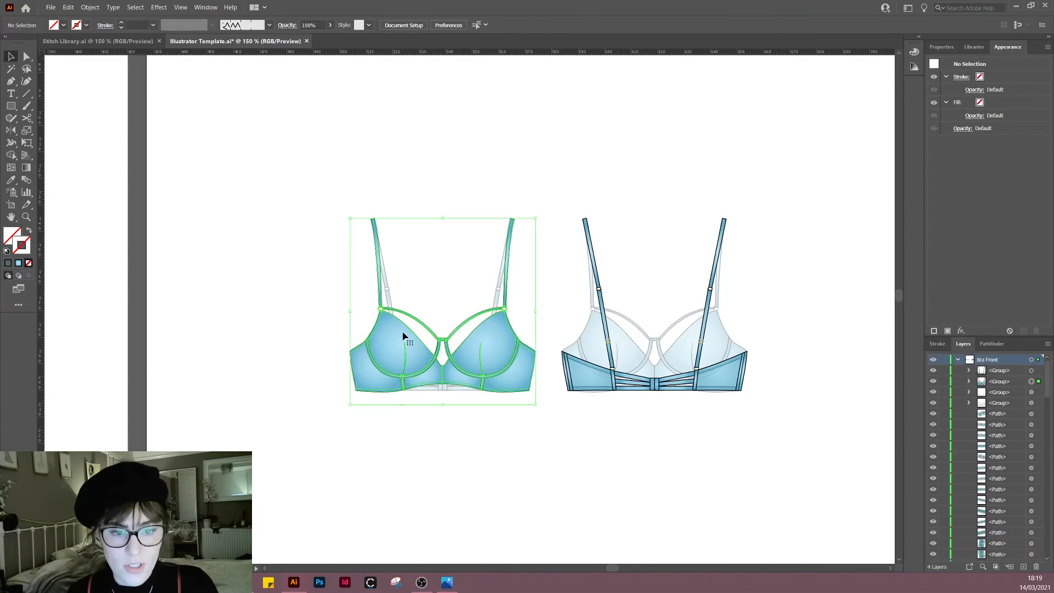
right_click(408, 339)
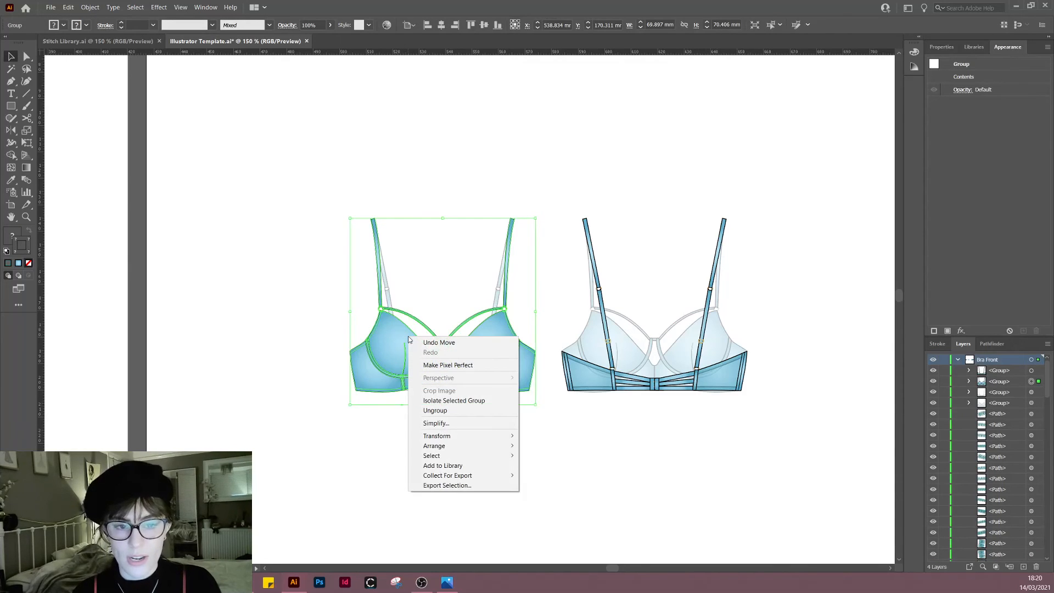
left_click(442, 411)
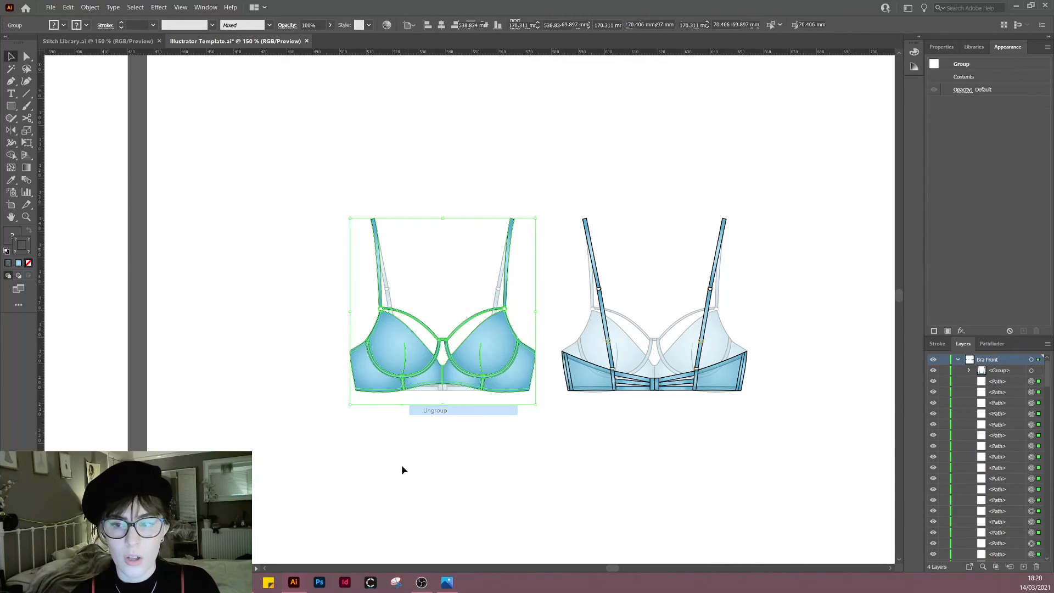
left_click(421, 436)
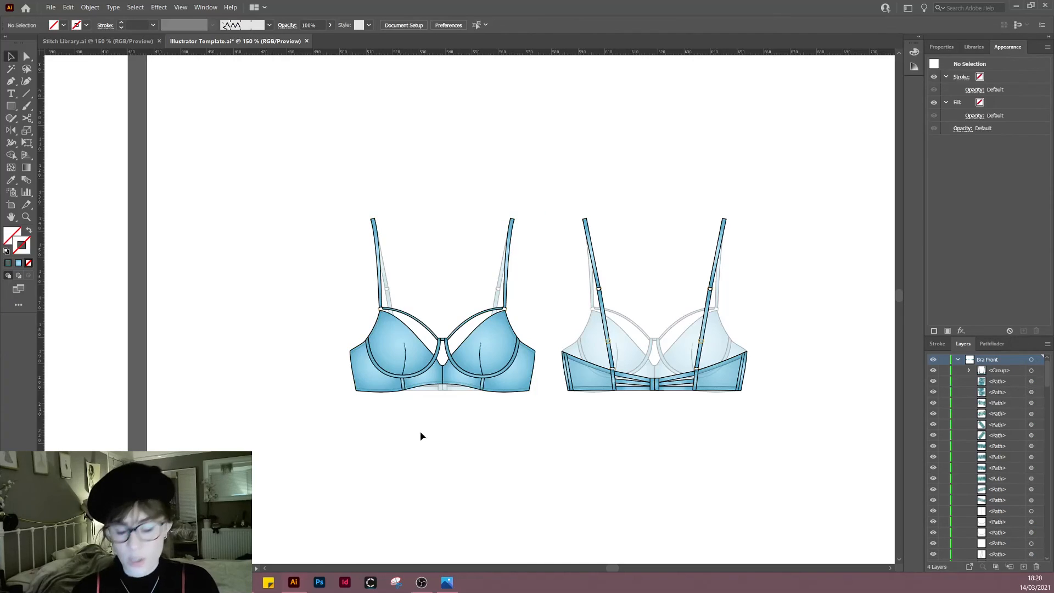
key("ctrl+z")
left_click(402, 455)
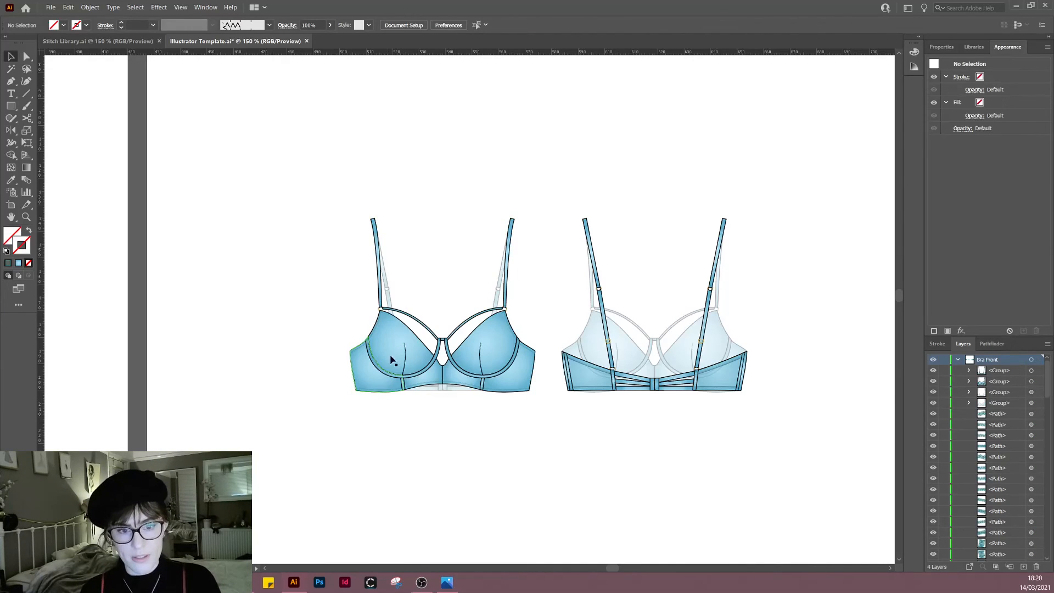
Step: Isolate the front bra group, select all of its parts, and leave isolation mode
double_click(394, 353)
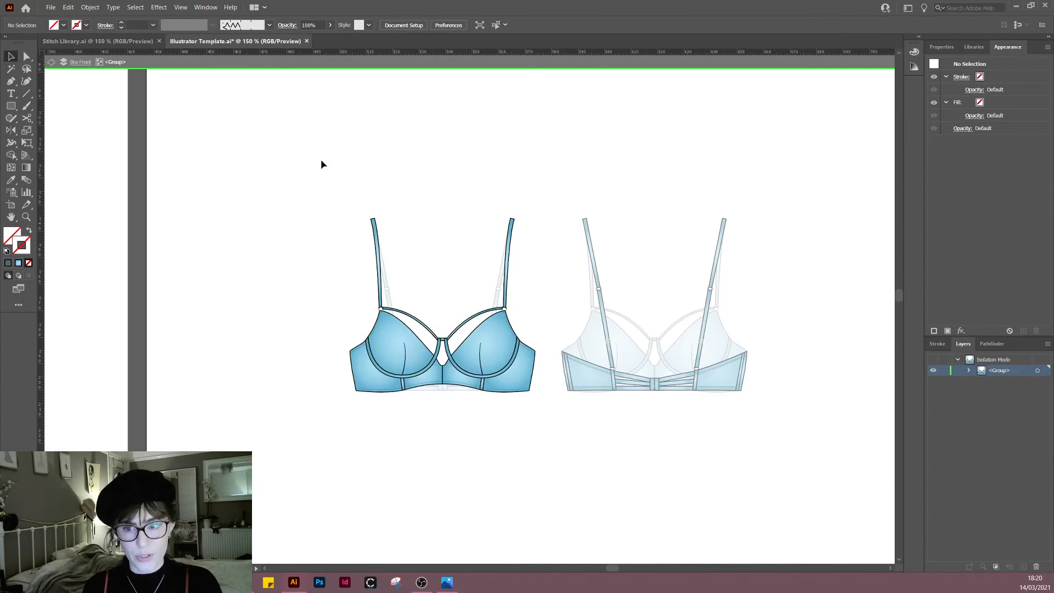
left_click_drag(319, 159, 592, 482)
left_click(594, 468)
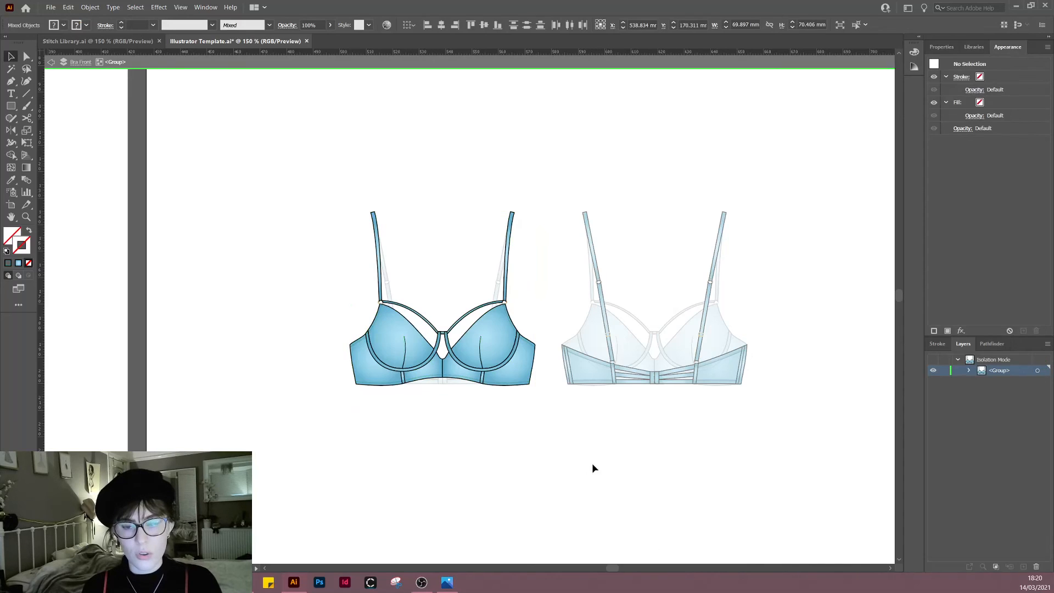
left_click_drag(336, 407, 443, 365)
left_click_drag(321, 177, 637, 439)
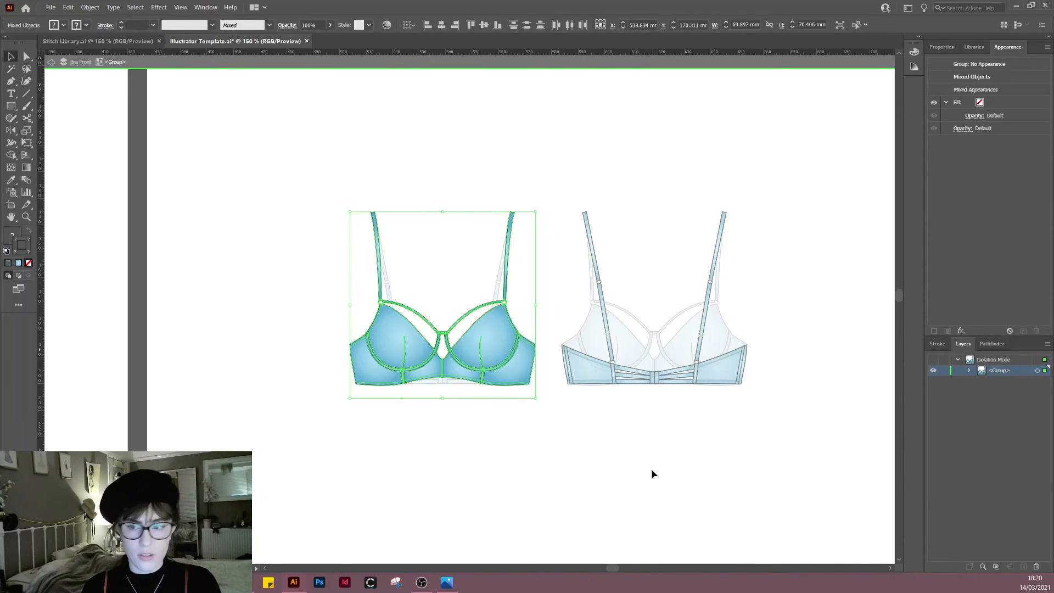
double_click(563, 446)
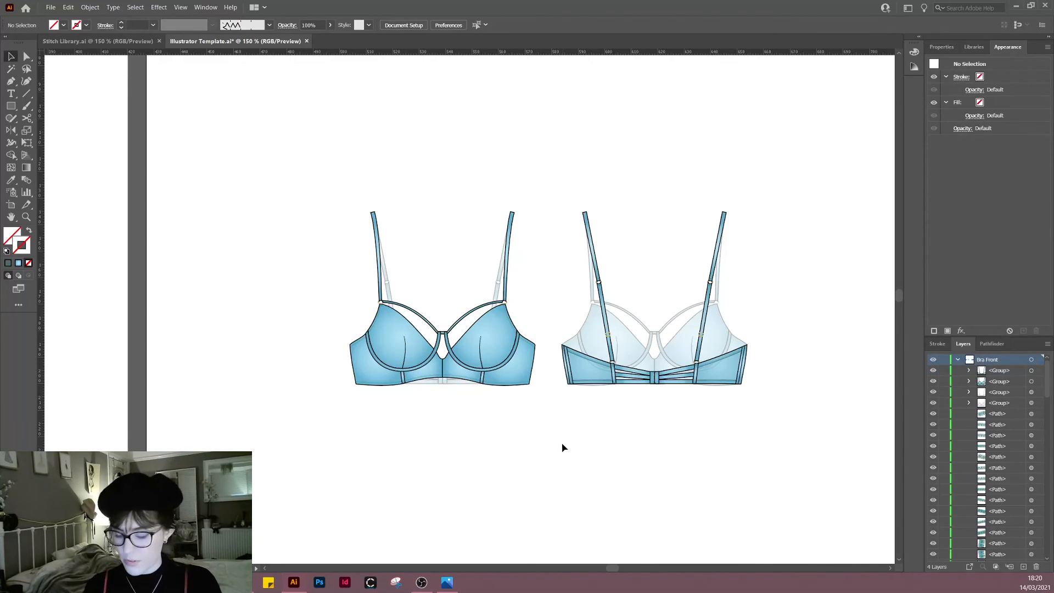
Step: Ungroup the front bra view, try moving its right-hand cup panel on its own, and undo the move
left_click(516, 372)
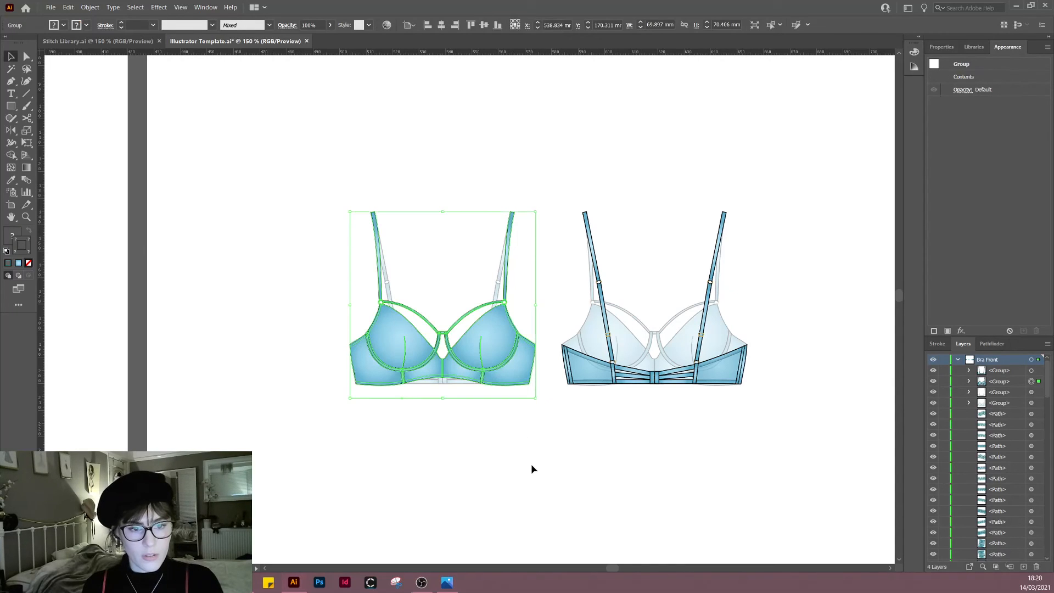
right_click(501, 427)
left_click(513, 495)
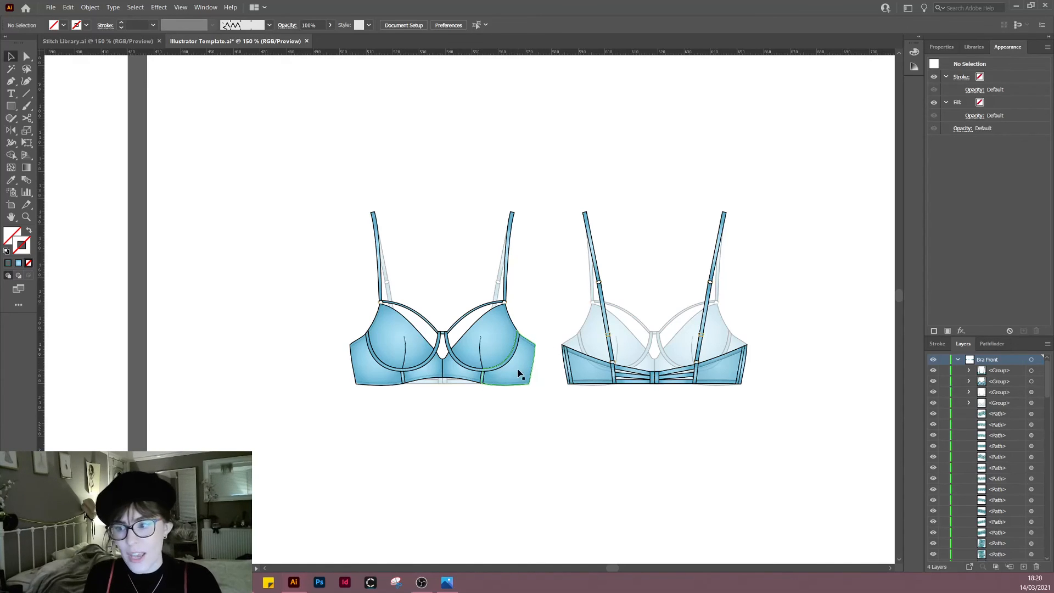
right_click(495, 330)
left_click(519, 403)
left_click(483, 472)
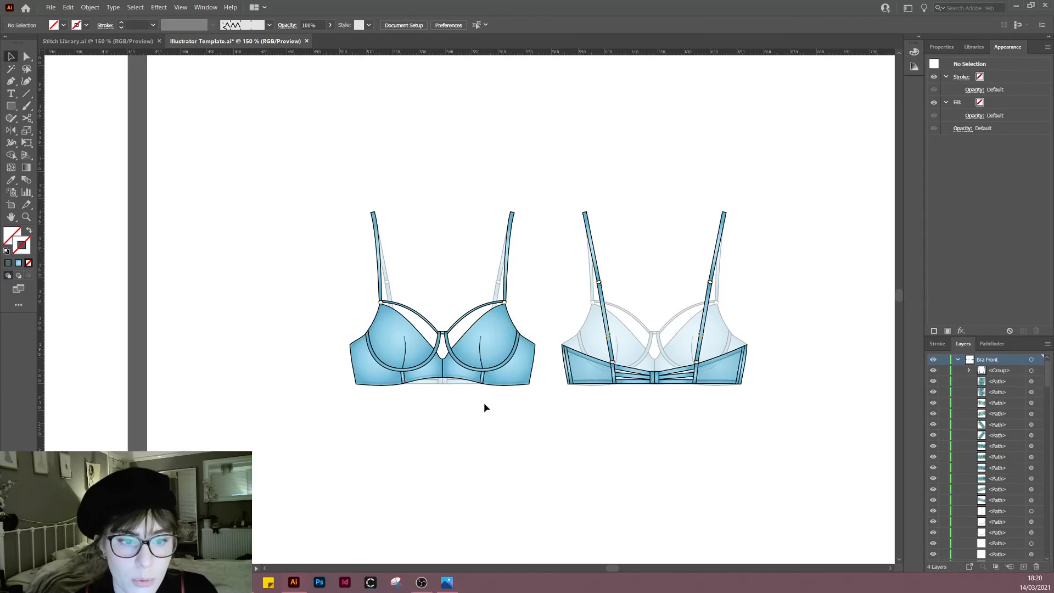
left_click(491, 341)
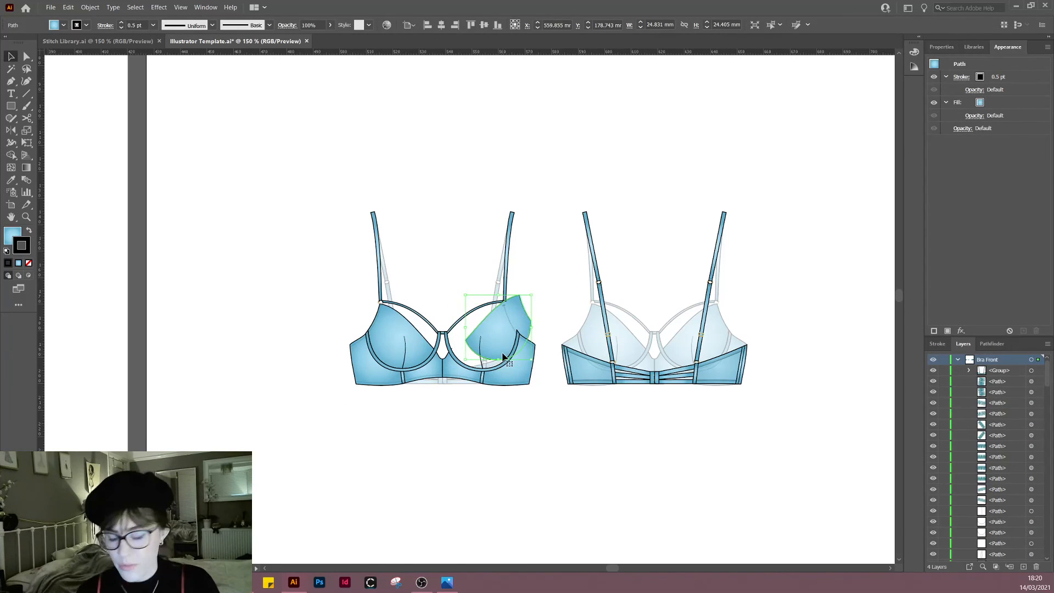
key("ctrl+z")
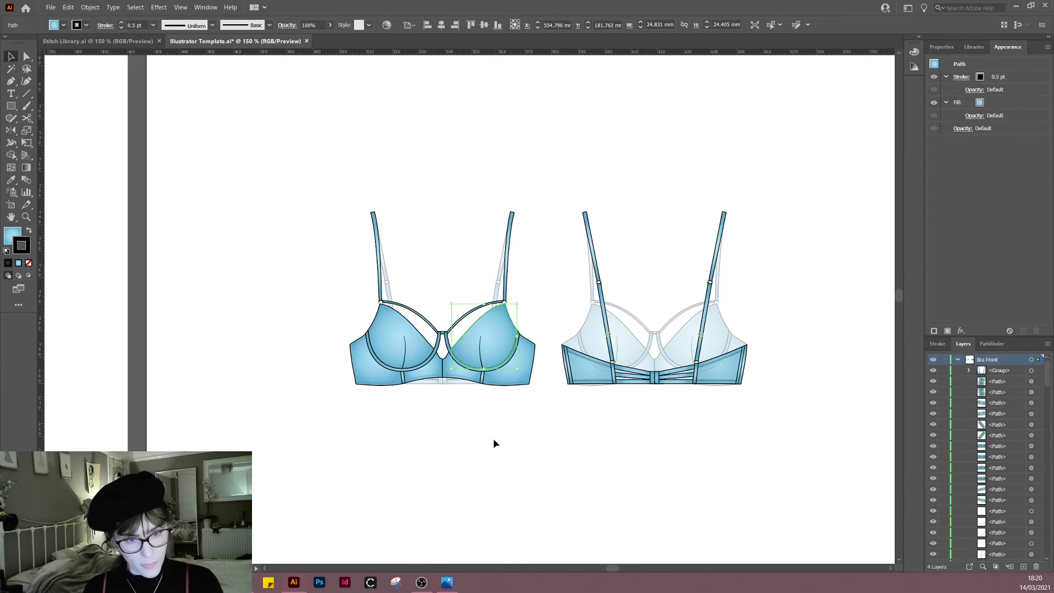
left_click(455, 406)
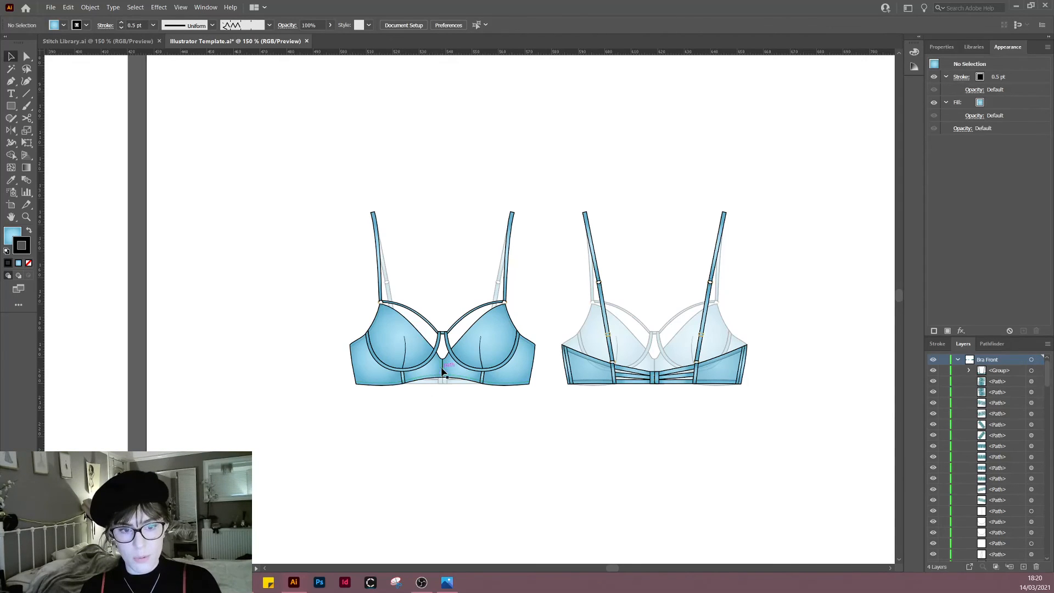
Step: Group all the loose parts of the front bra view again, leaving out the faded back view behind it
left_click(446, 373)
left_click(445, 391)
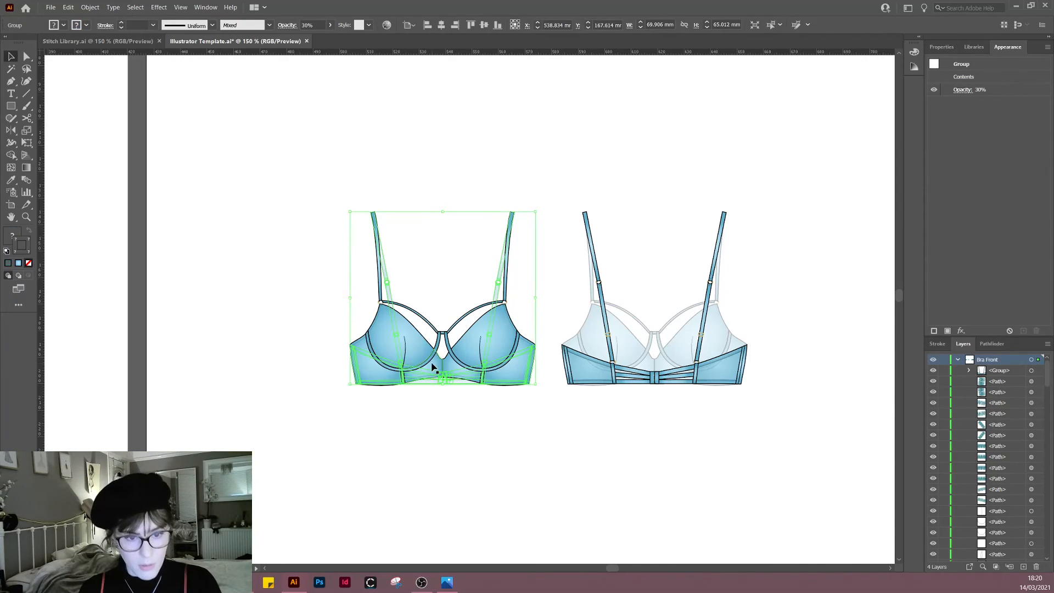
left_click(431, 363)
left_click_drag(295, 165, 541, 443)
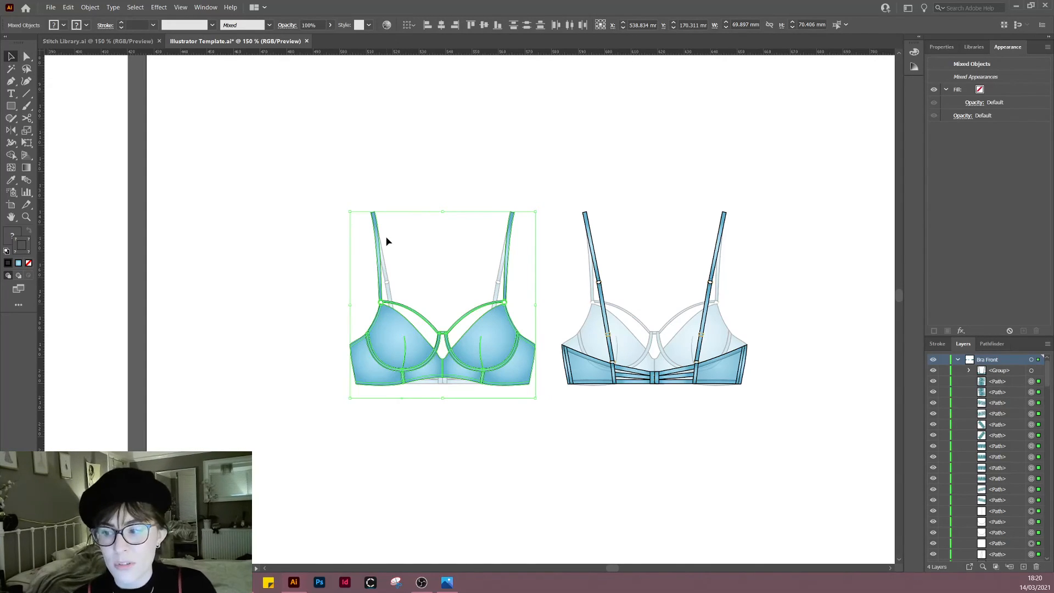
right_click(395, 159)
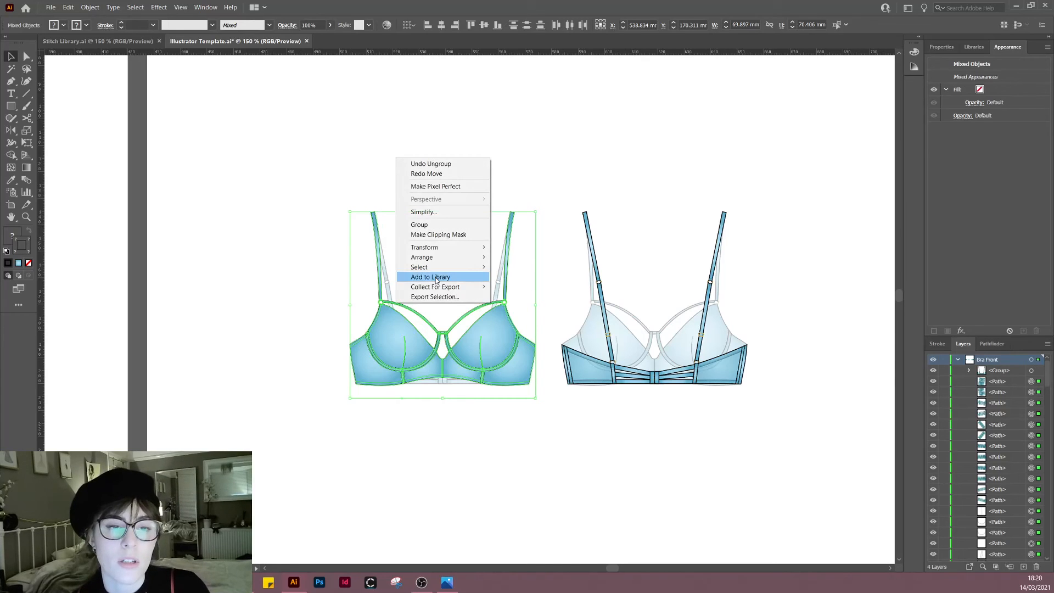
left_click(433, 235)
left_click(446, 133)
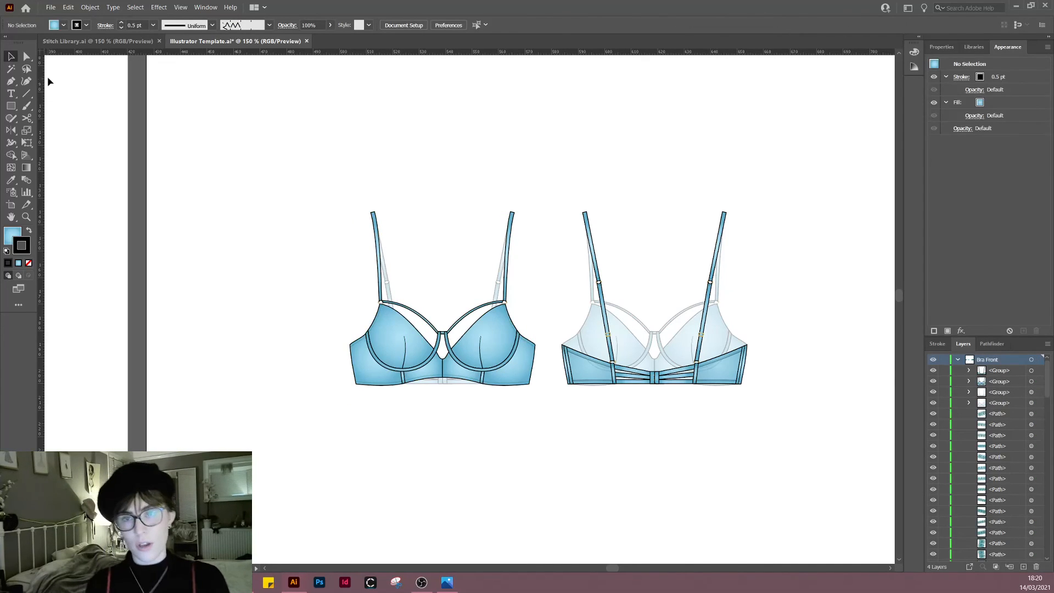
Step: Try editing the front bra's left-hand cup and upper cross strap inside the group with the Direct Selection tool, and undo both changes
left_click(390, 338)
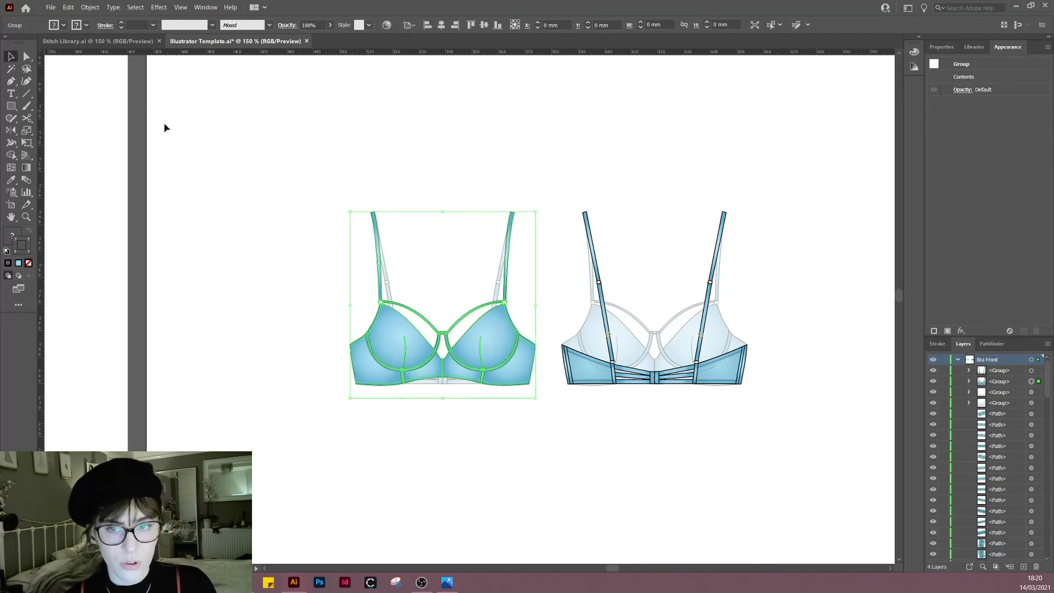
left_click(27, 56)
left_click_drag(388, 332, 431, 229)
key("ctrl+z")
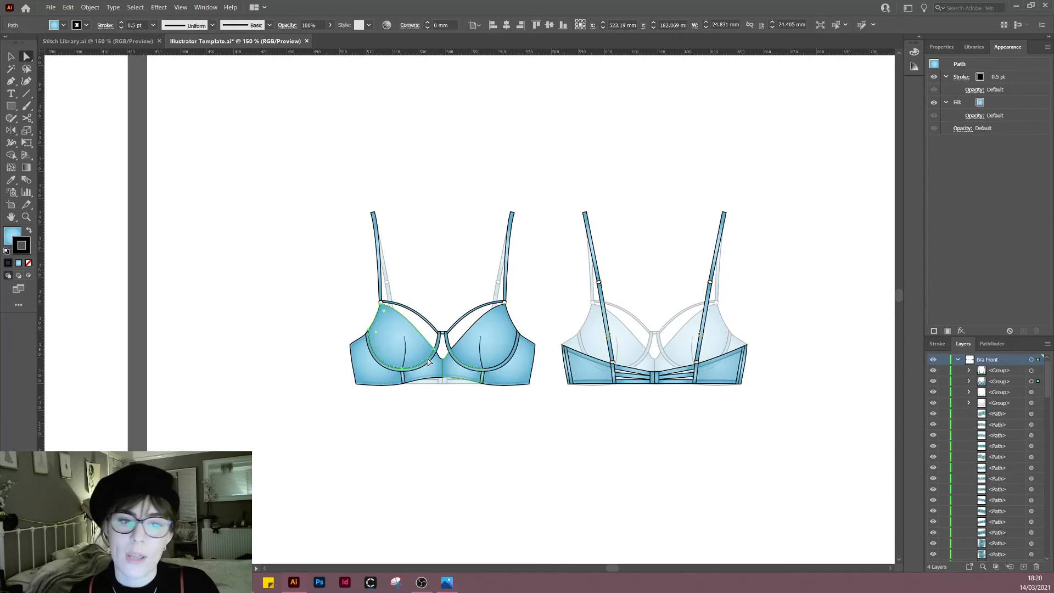
left_click(428, 301)
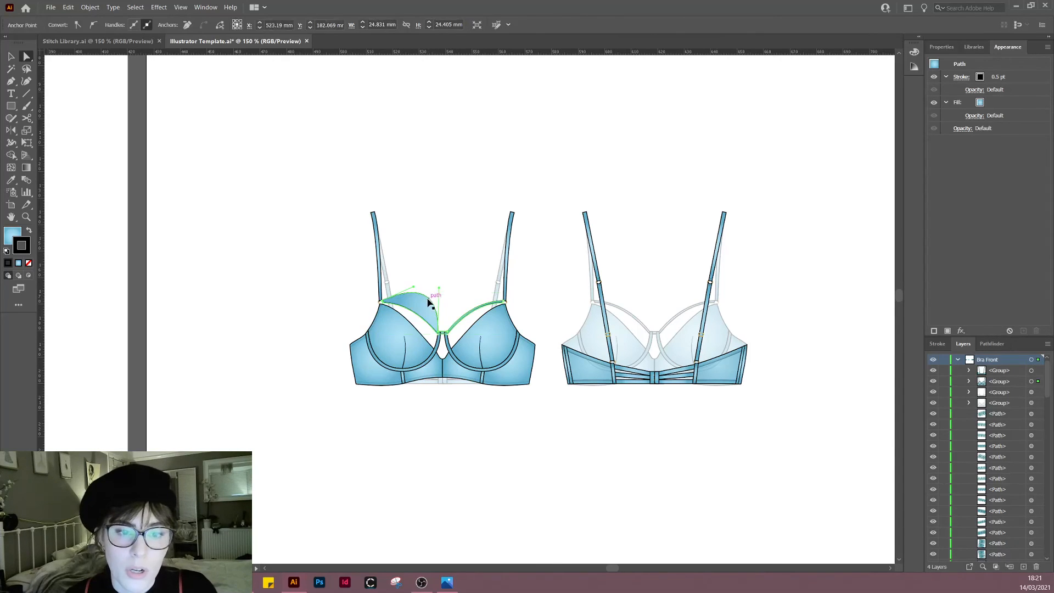
key("ctrl+z")
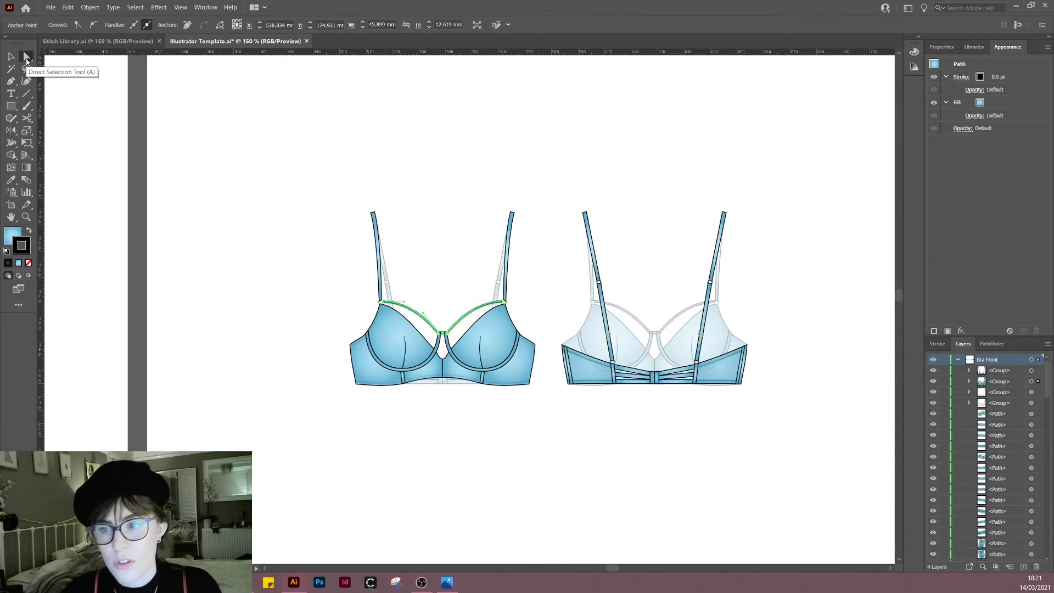
left_click(446, 388)
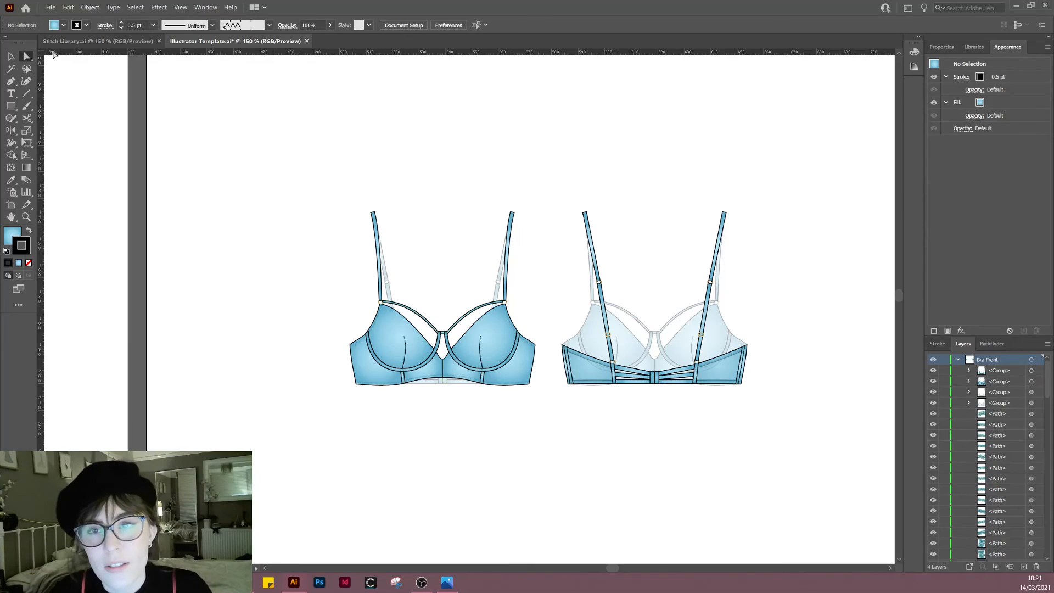
Step: Try moving the whole cross strap and left-hand cup within the front bra group with the Group Selection tool, and undo both moves
left_click_drag(26, 57, 49, 71)
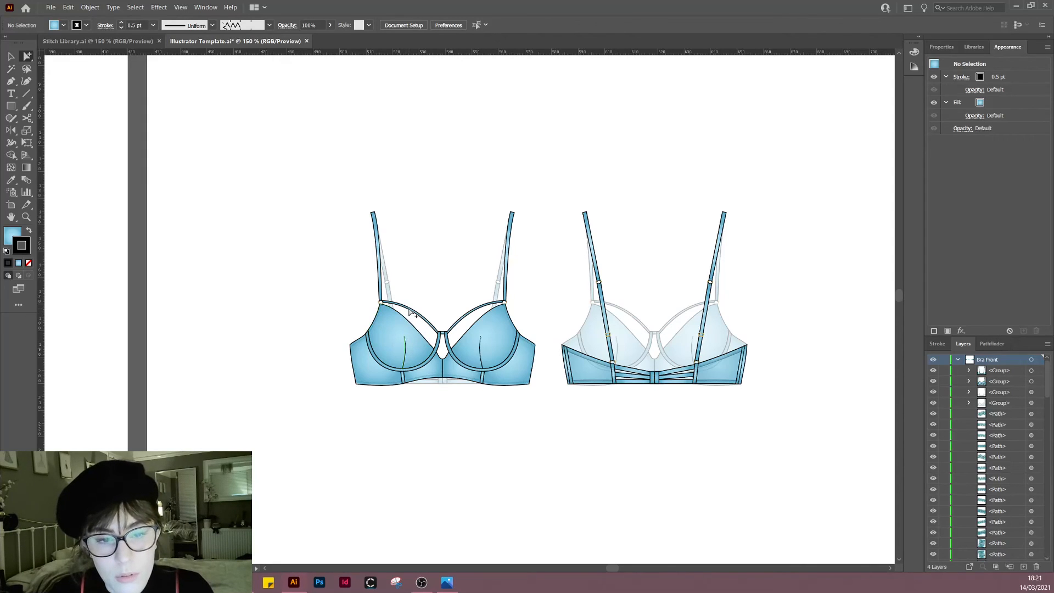
left_click_drag(409, 310, 420, 266)
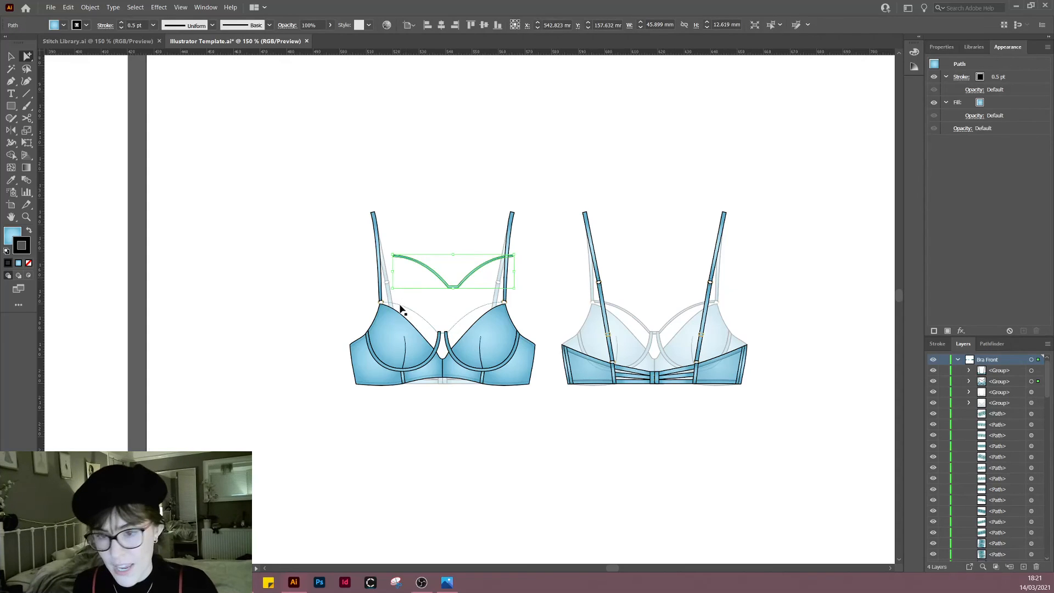
key("ctrl+z")
left_click_drag(394, 344, 374, 399)
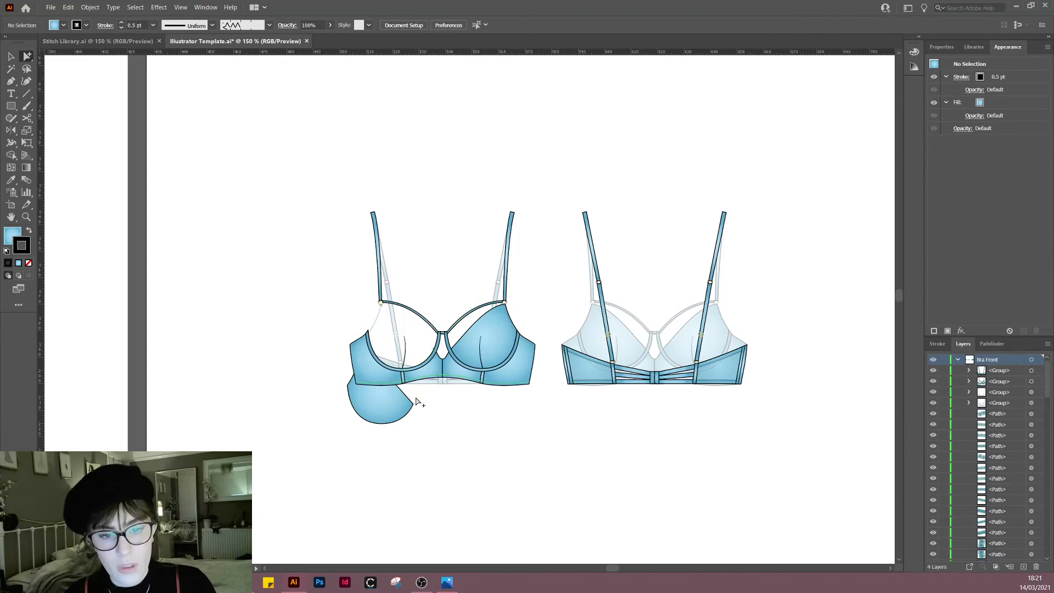
key("ctrl+z")
left_click(446, 461)
left_click_drag(581, 443, 522, 452)
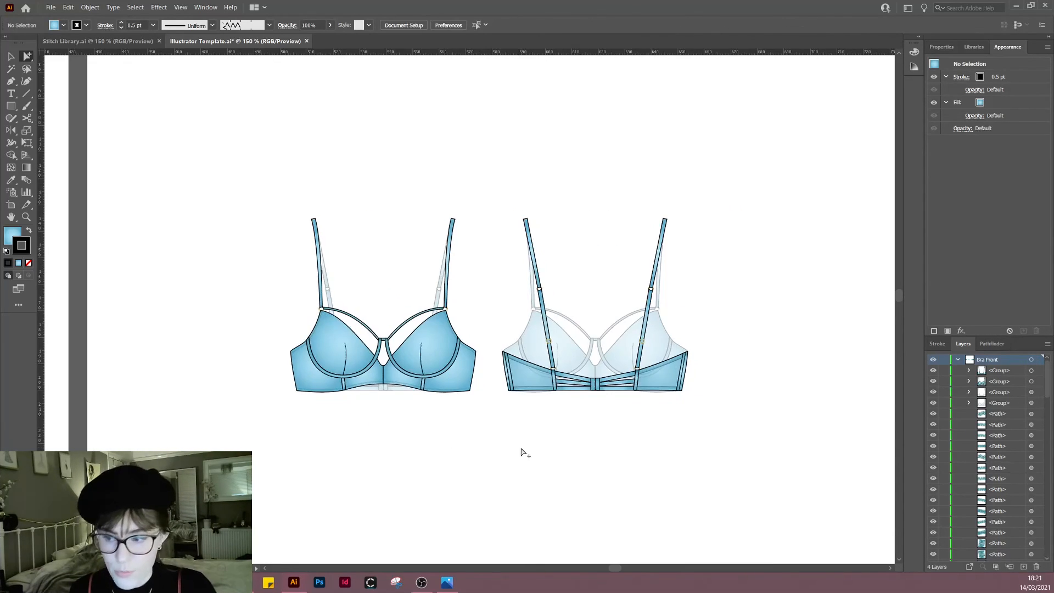
Step: Enter isolation mode for the front bra group with the Selection tool, and exit it without editing
key("v")
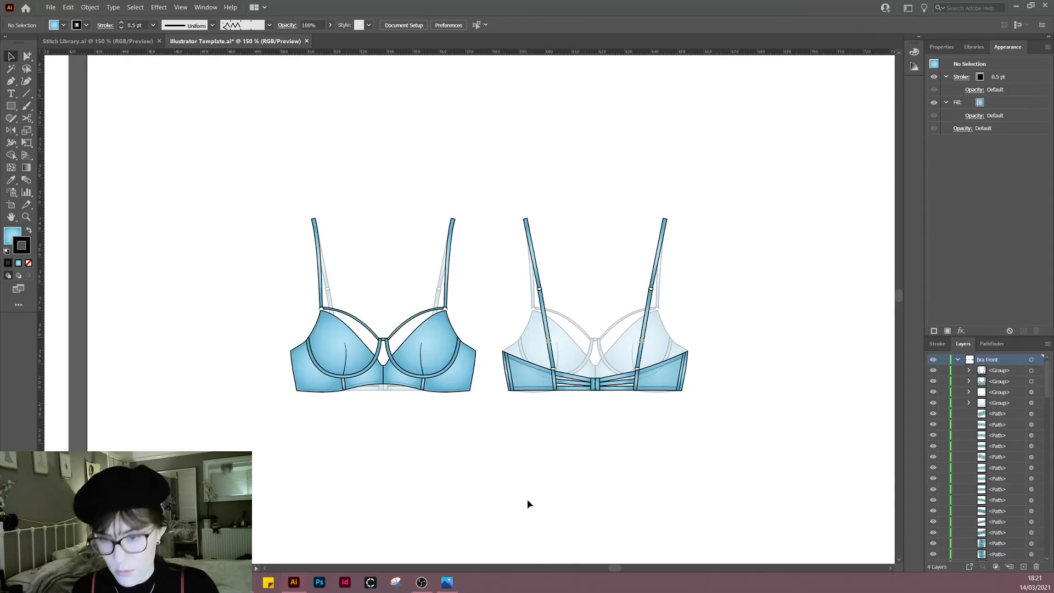
double_click(329, 345)
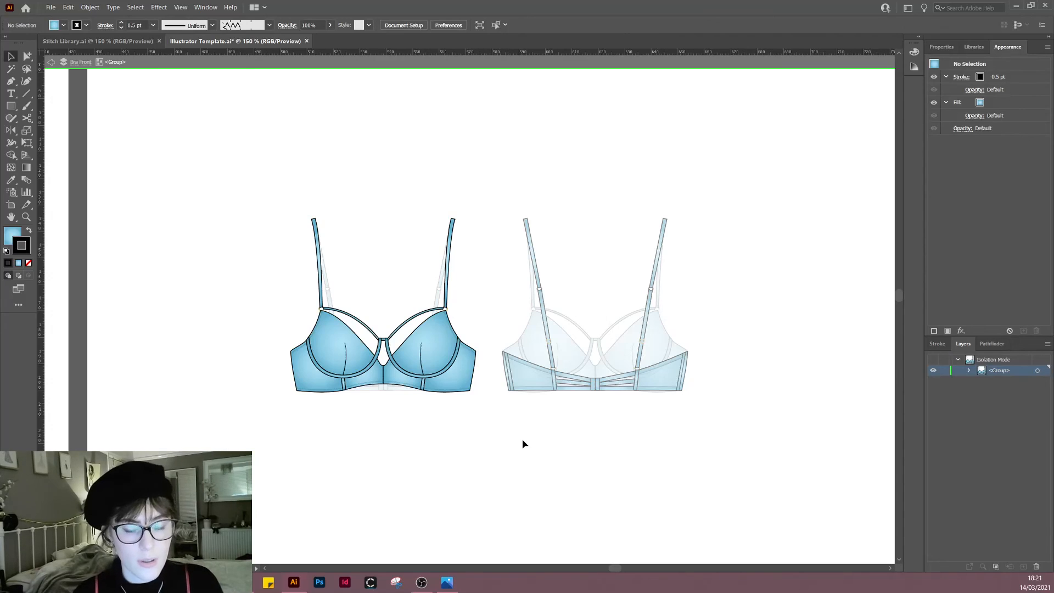
double_click(505, 444)
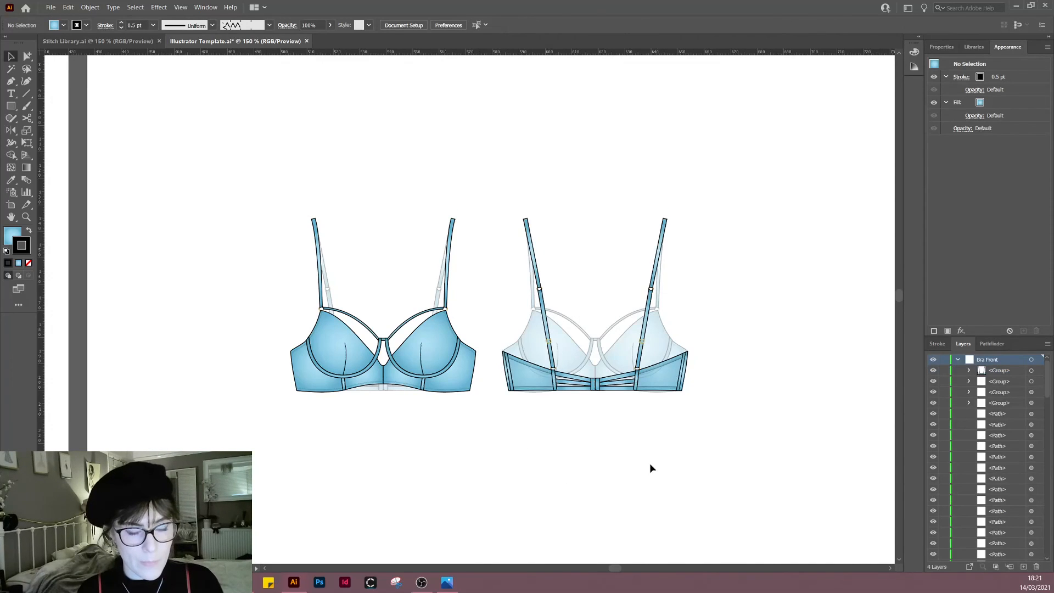
left_click_drag(651, 464, 722, 439)
left_click_drag(383, 483, 494, 470)
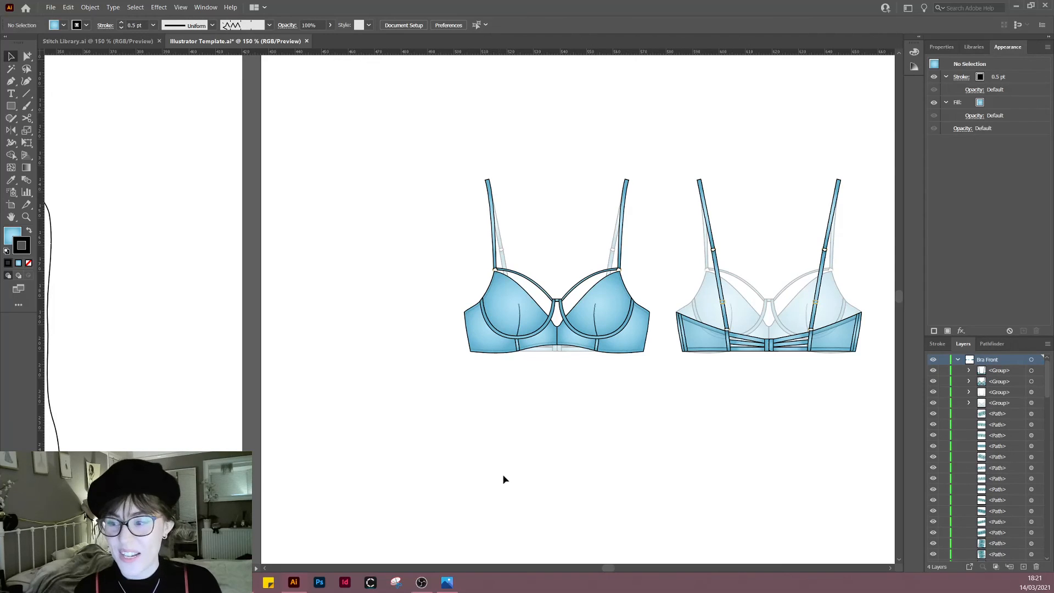
left_click_drag(736, 437, 724, 390)
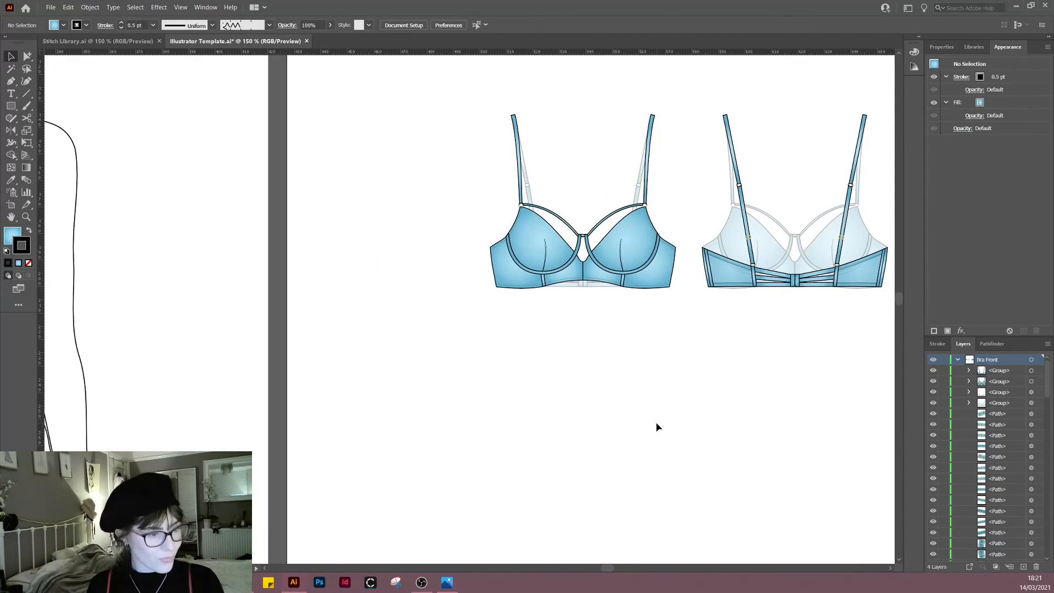
scroll(614, 418, "down", 2)
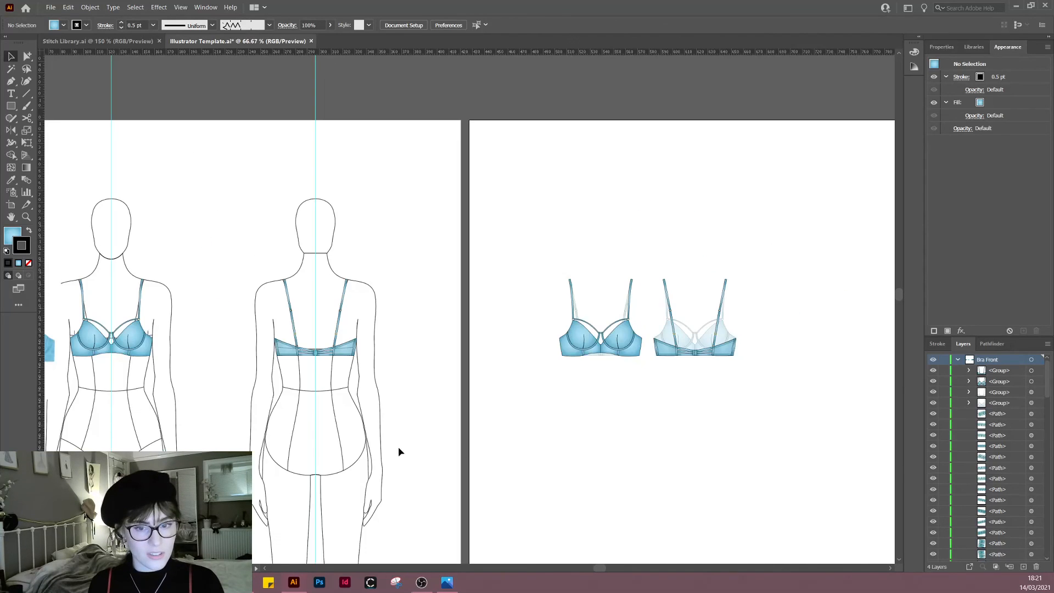
left_click_drag(398, 447, 601, 411)
scroll(398, 393, "up", 1)
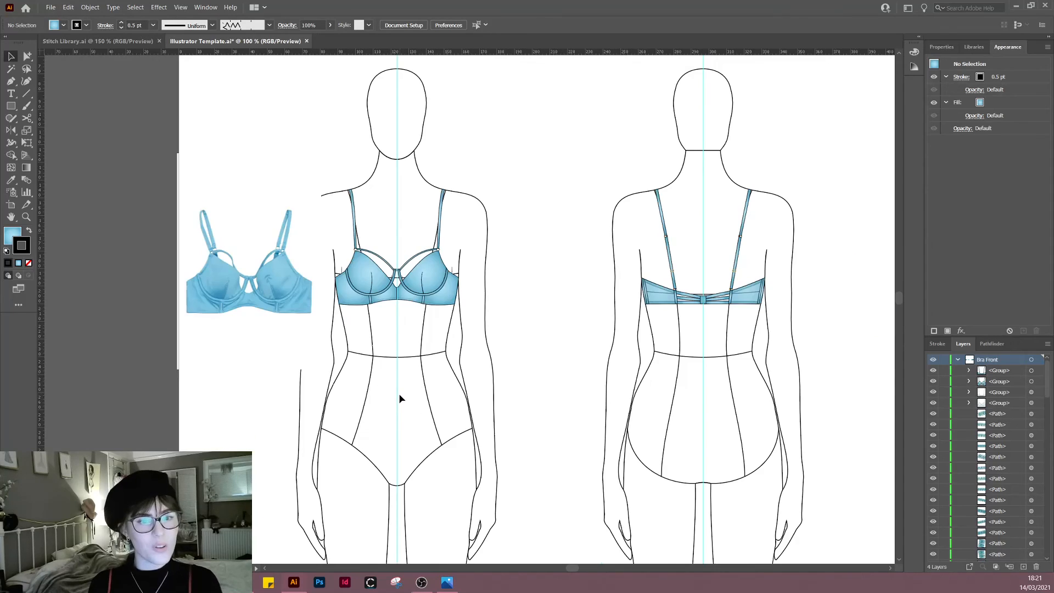
left_click_drag(410, 408, 562, 482)
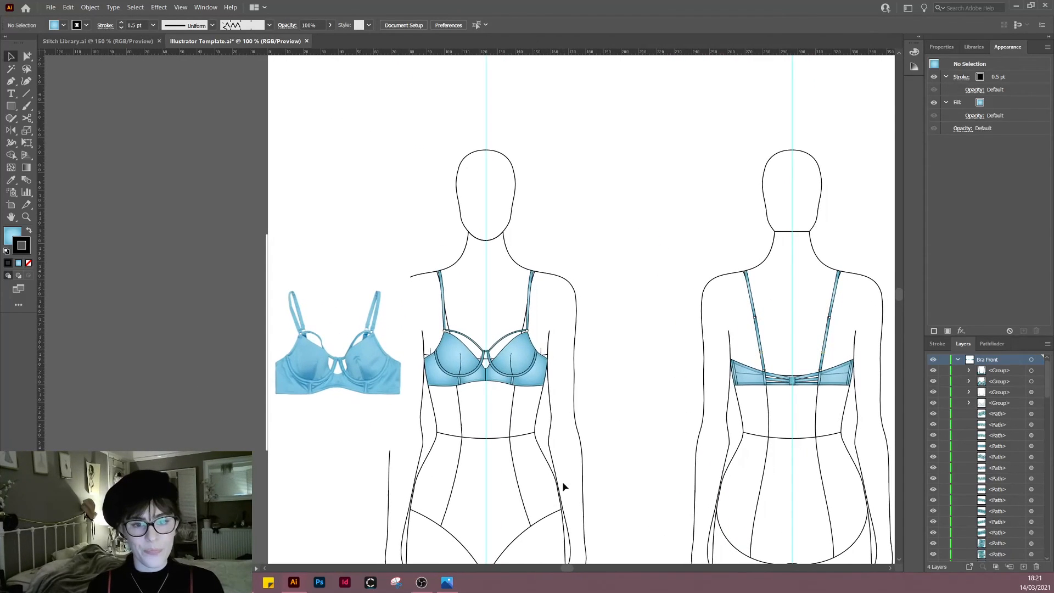
left_click(390, 359)
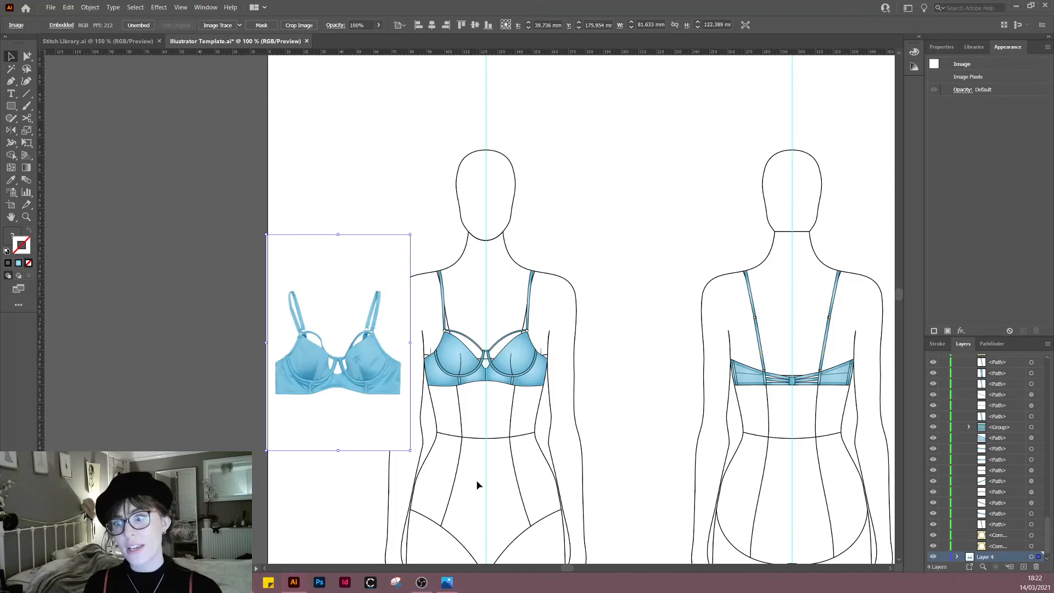
left_click(641, 430)
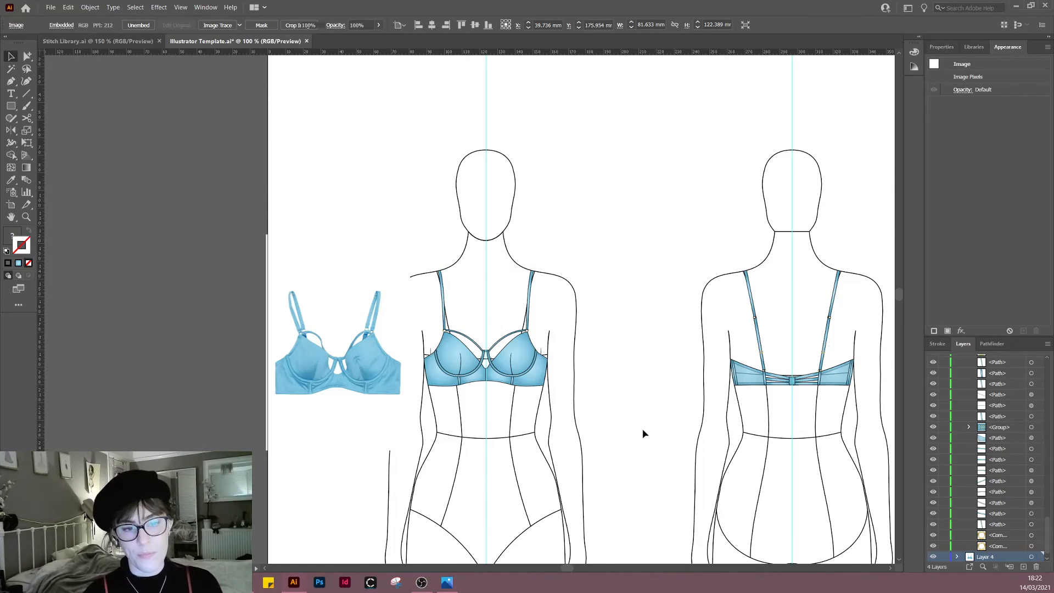
left_click_drag(778, 461, 447, 419)
left_click_drag(585, 438, 683, 384)
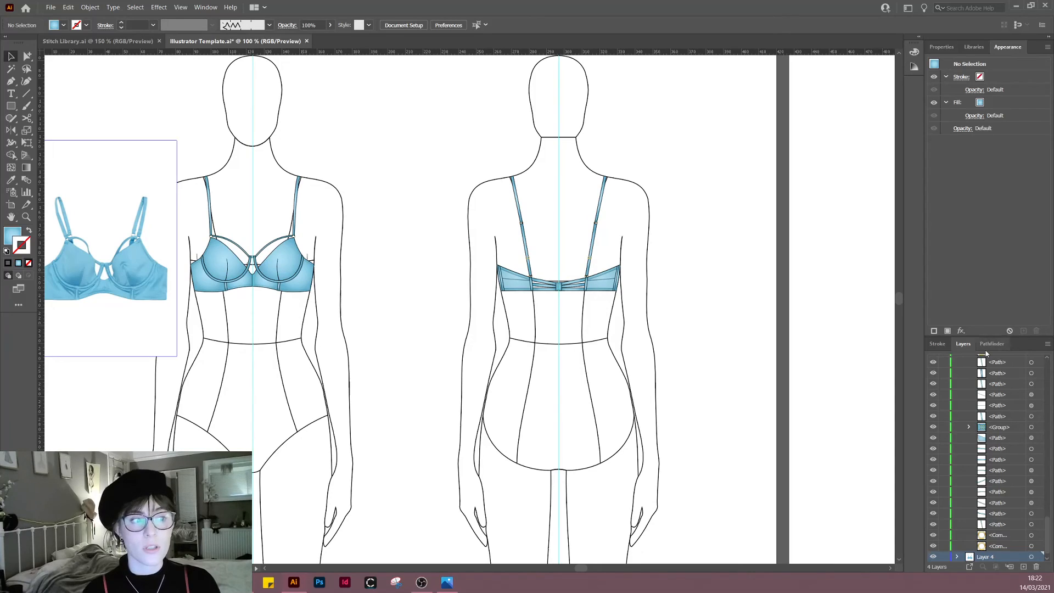
Step: Draw a perfect circle about 17.6 mm across in the empty area below the front bra view on the second artboard
key("ctrl+shift+F9")
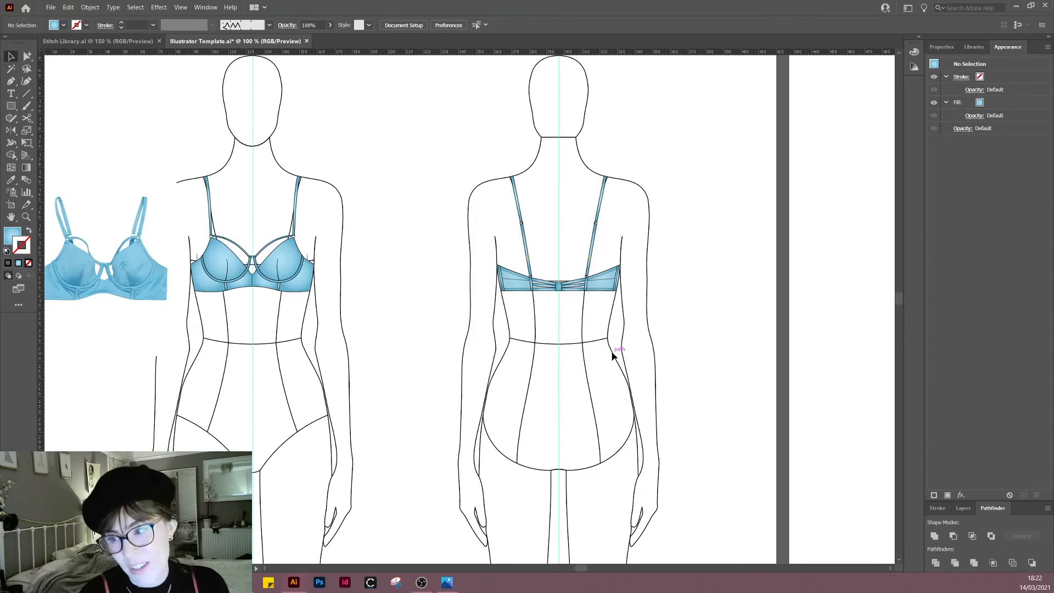
scroll(636, 314, "right", 10)
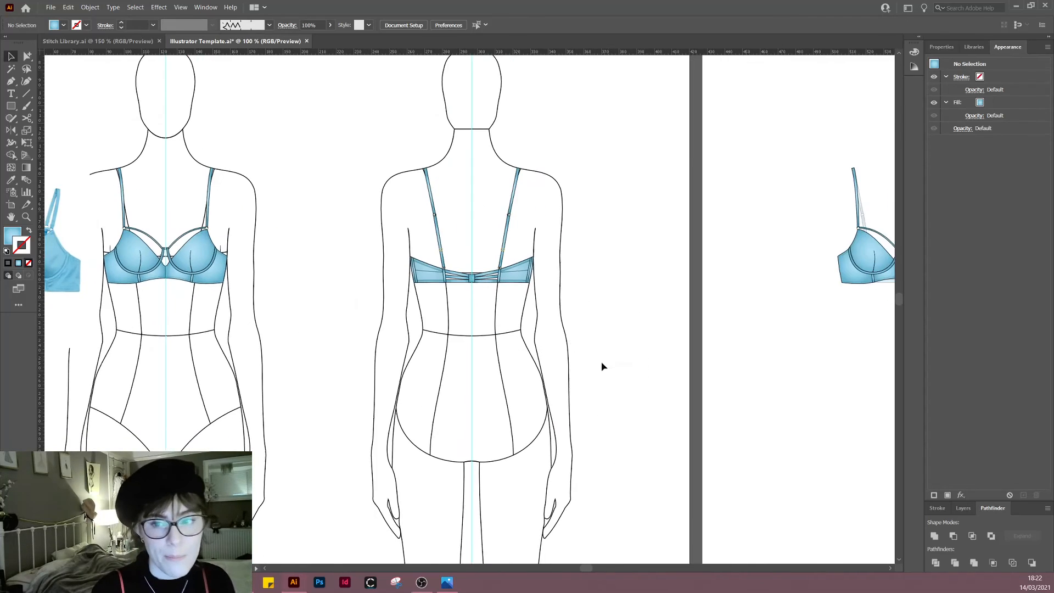
scroll(604, 362, "down", 5)
scroll(529, 348, "right", 3)
scroll(506, 335, "right", 3)
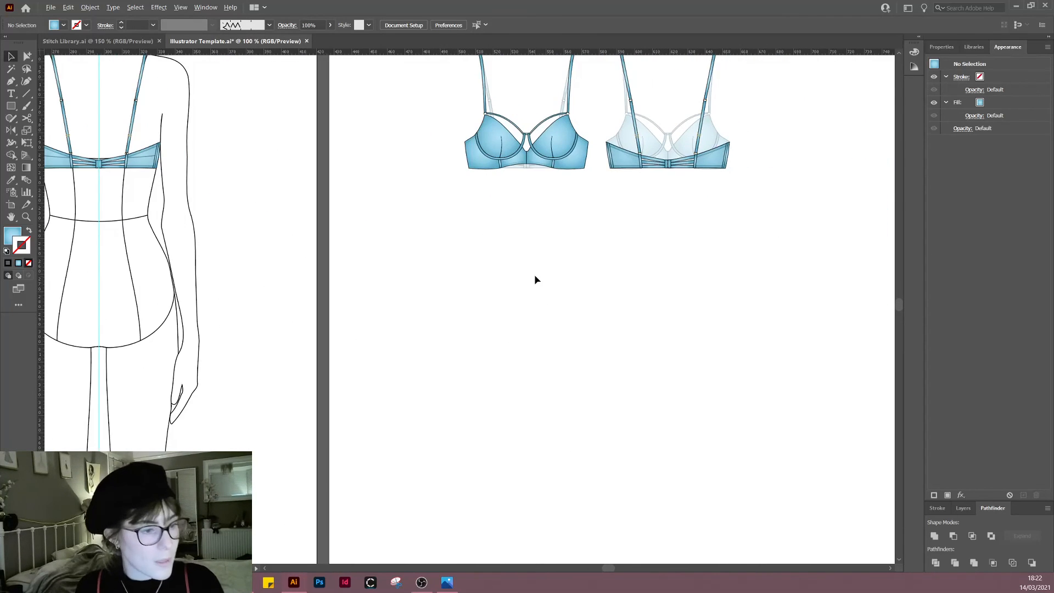
scroll(535, 280, "up", 1)
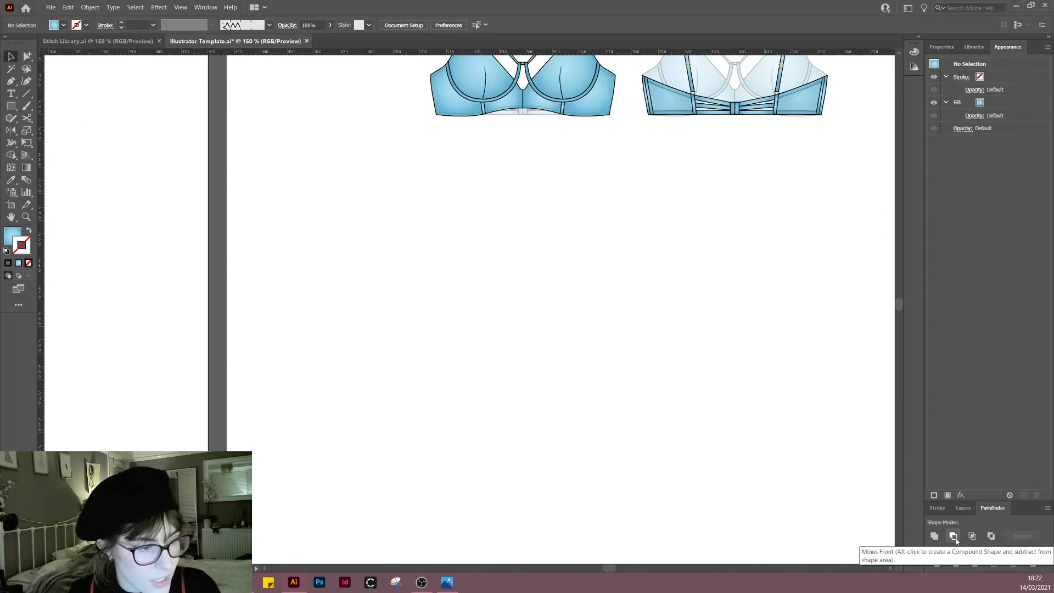
scroll(733, 345, "up", 4)
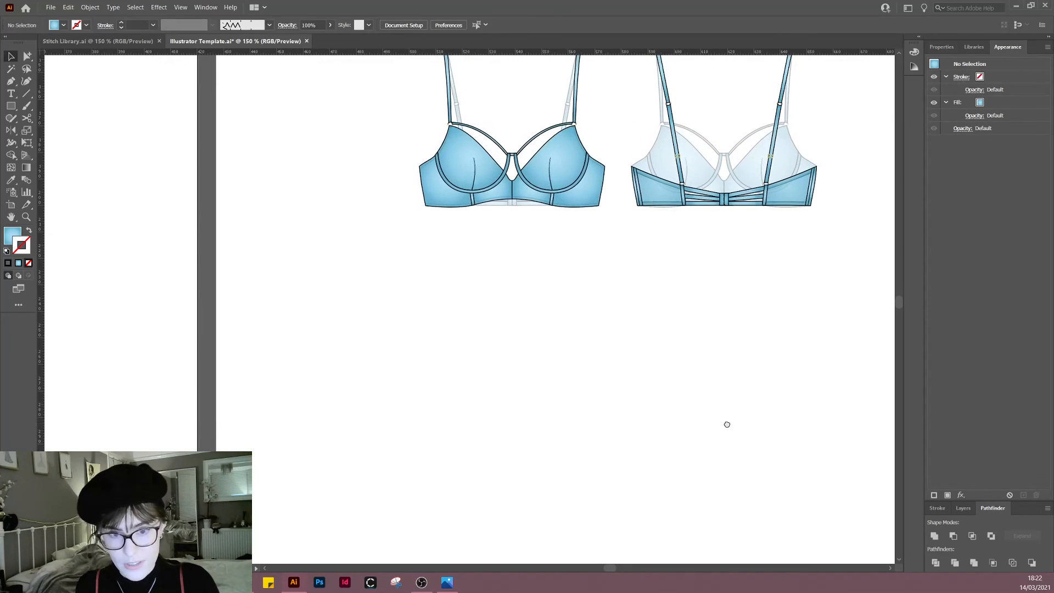
key("l")
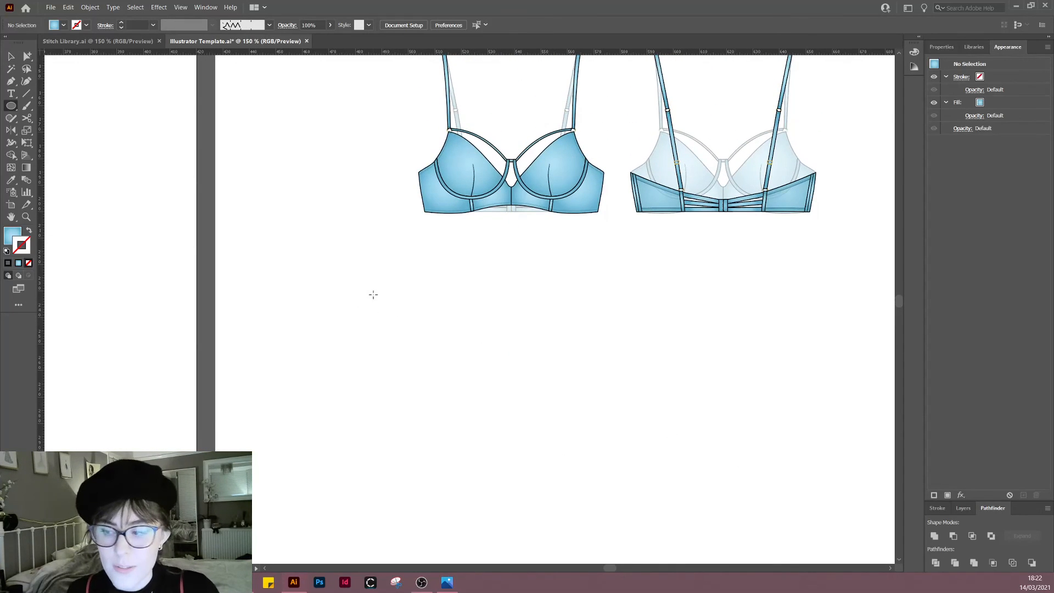
left_click_drag(366, 283, 413, 330)
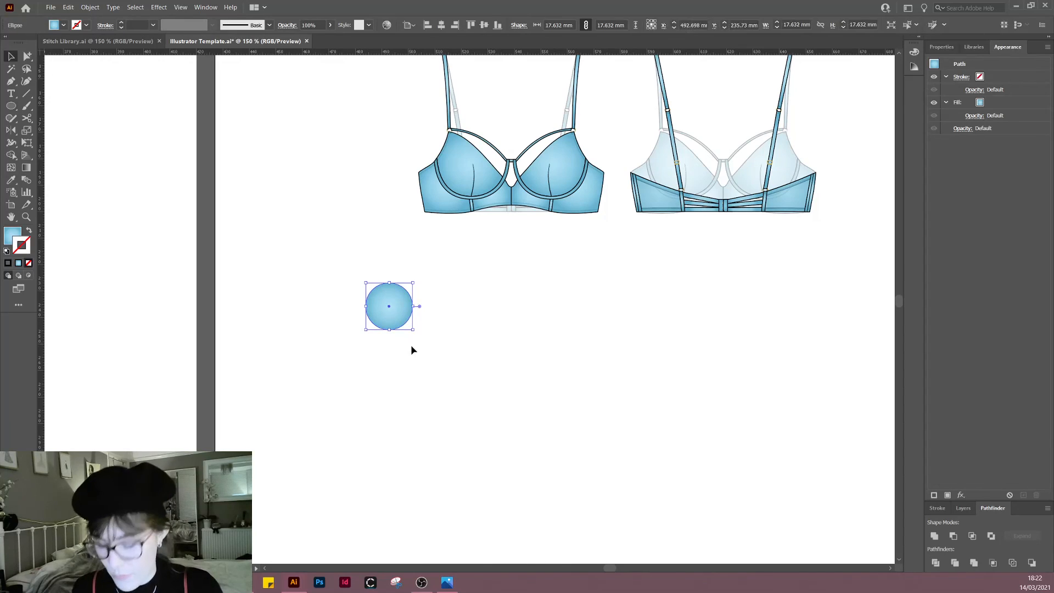
Step: Copy the gold gradient fill and black stroke from the front bra's strap ring onto the new circle with the Eyedropper
key("v")
left_click(411, 345)
left_click(395, 317)
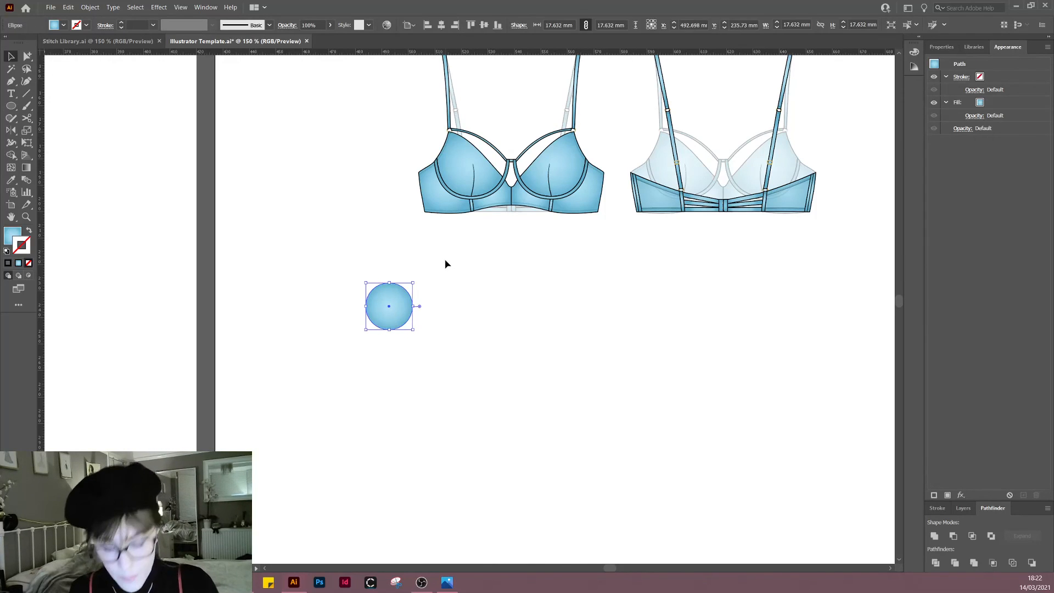
key("i")
left_click_drag(509, 170, 478, 264)
scroll(403, 237, "up", 4)
left_click(467, 170)
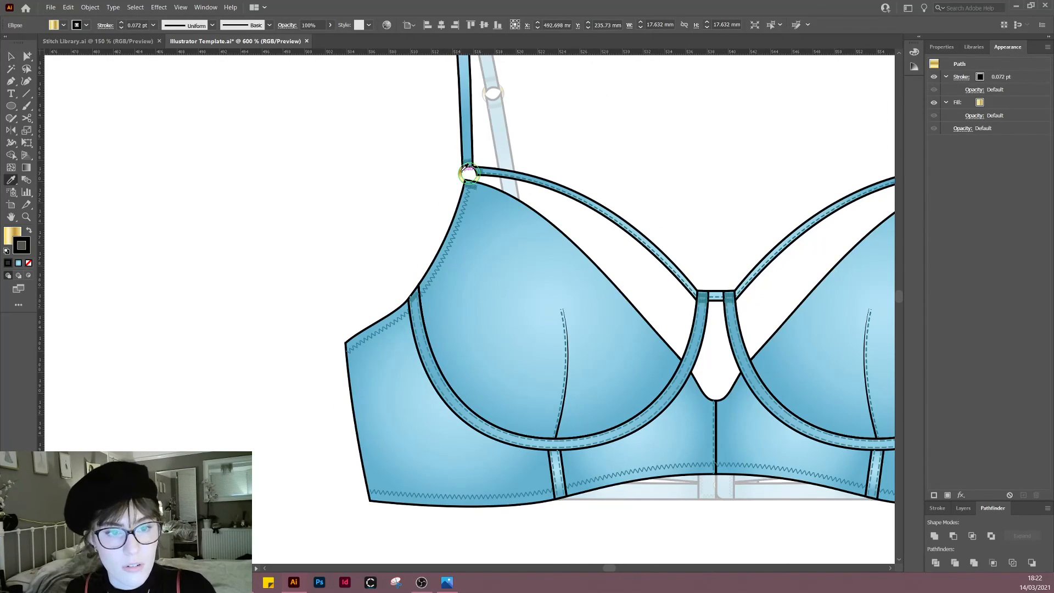
Step: Set the gold circle's stroke weight to 1 pt
key("v")
scroll(406, 318, "down", 2)
left_click_drag(301, 556, 385, 326)
left_click(400, 411)
left_click(402, 341)
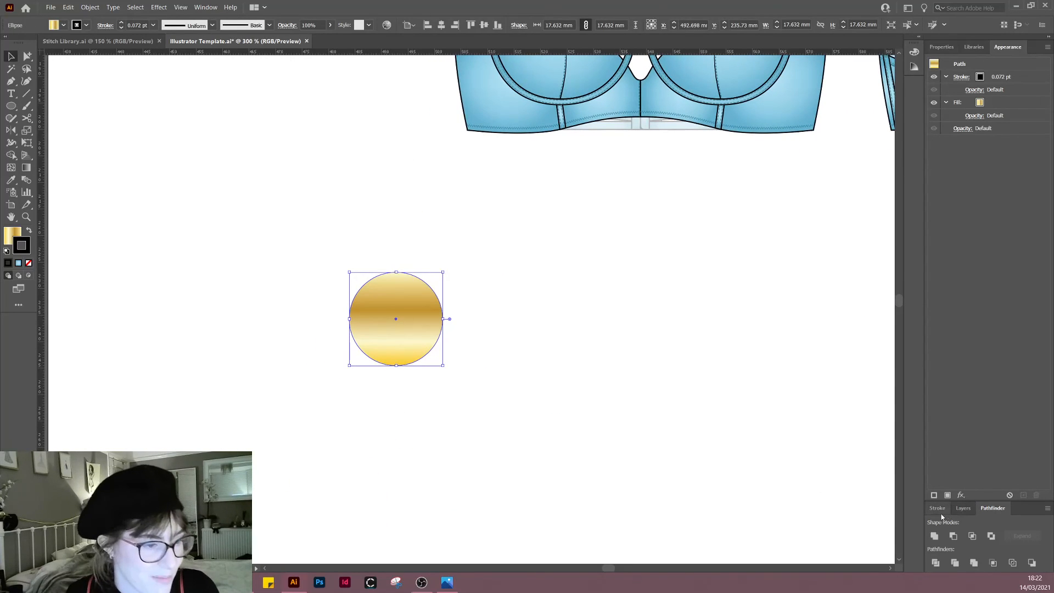
left_click(942, 511)
left_click(981, 416)
scroll(982, 417, "up", 1)
left_click(447, 377)
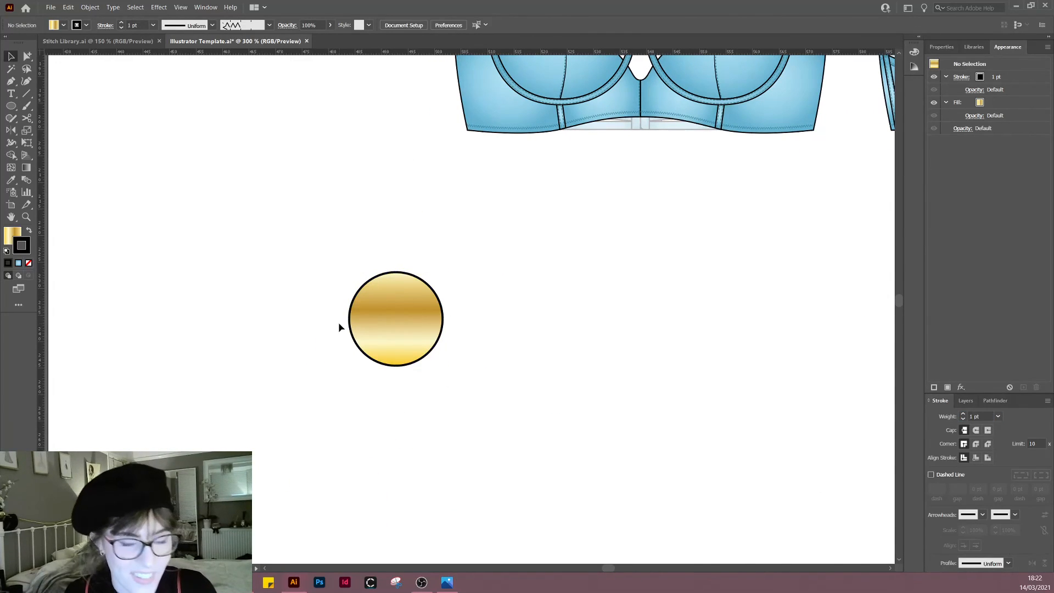
Step: Copy the gold circle in place and shrink the copy around its centre to about 13.4 mm across
left_click(402, 298)
key("ctrl+d")
key("ctrl+z")
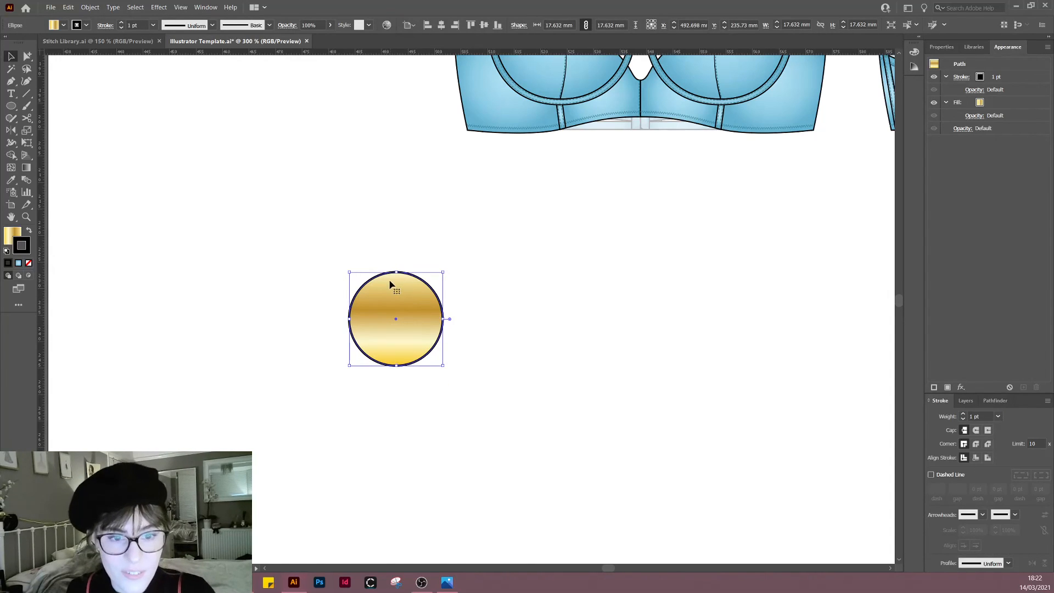
left_click_drag(400, 273, 400, 284)
left_click(467, 358)
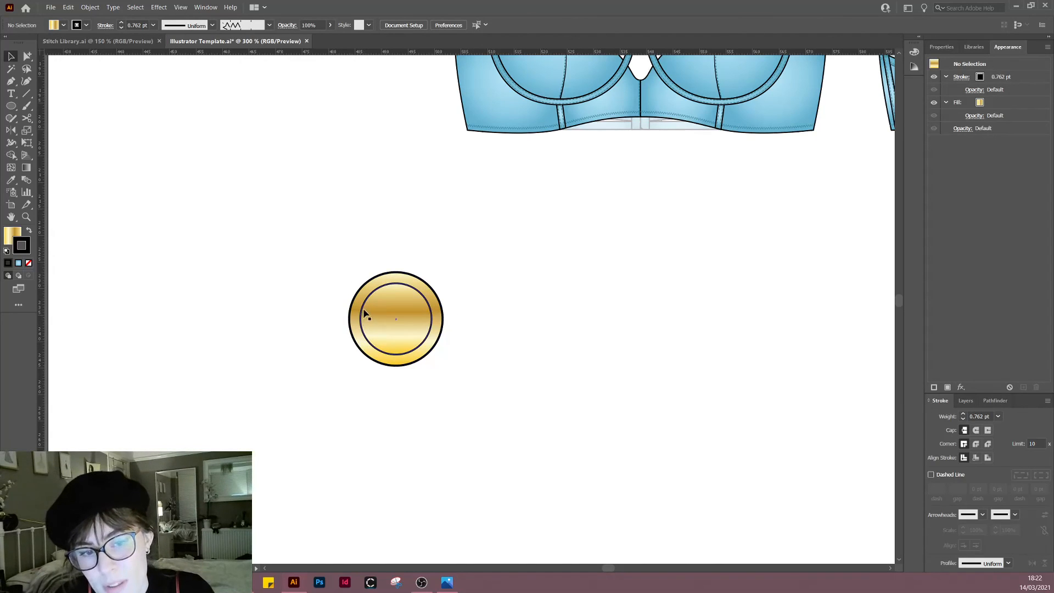
Step: Change the inner circle's fill from the gold gradient to solid white, FFFFFF
left_click(411, 338)
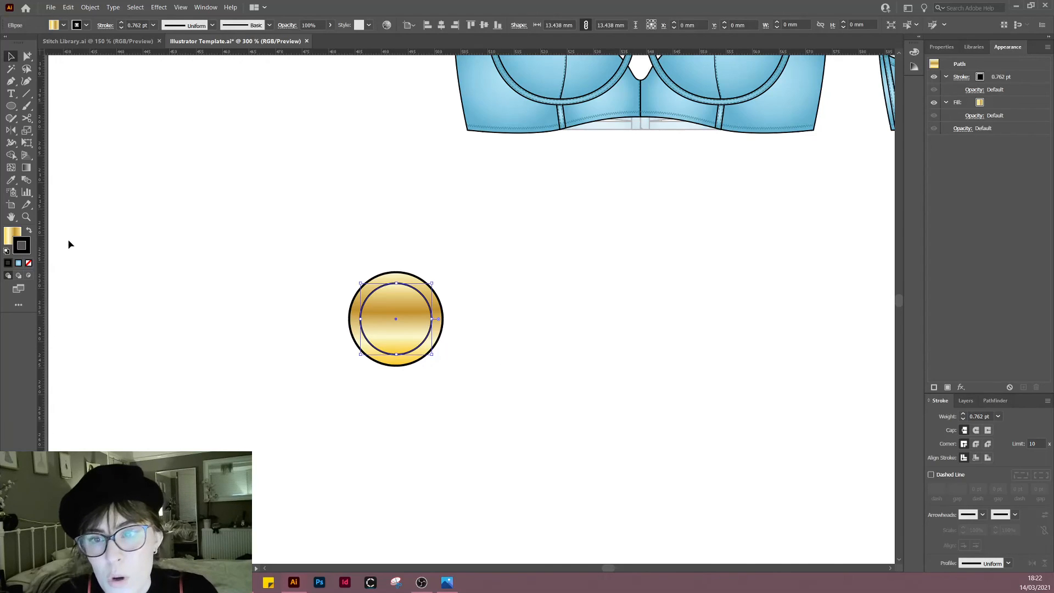
left_click(12, 236)
left_click(7, 263)
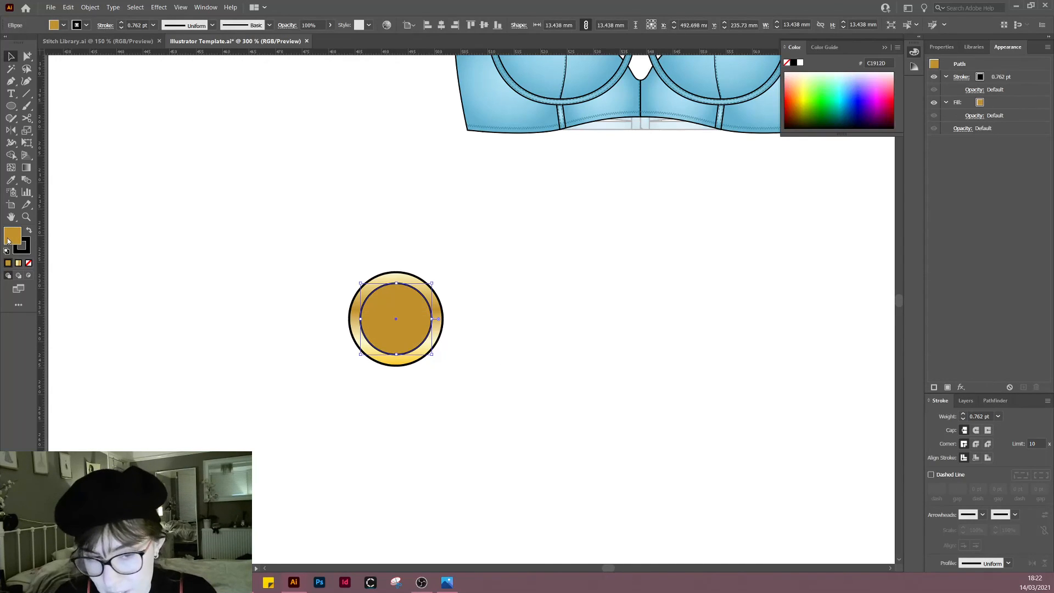
double_click(7, 240)
left_click_drag(439, 236, 387, 219)
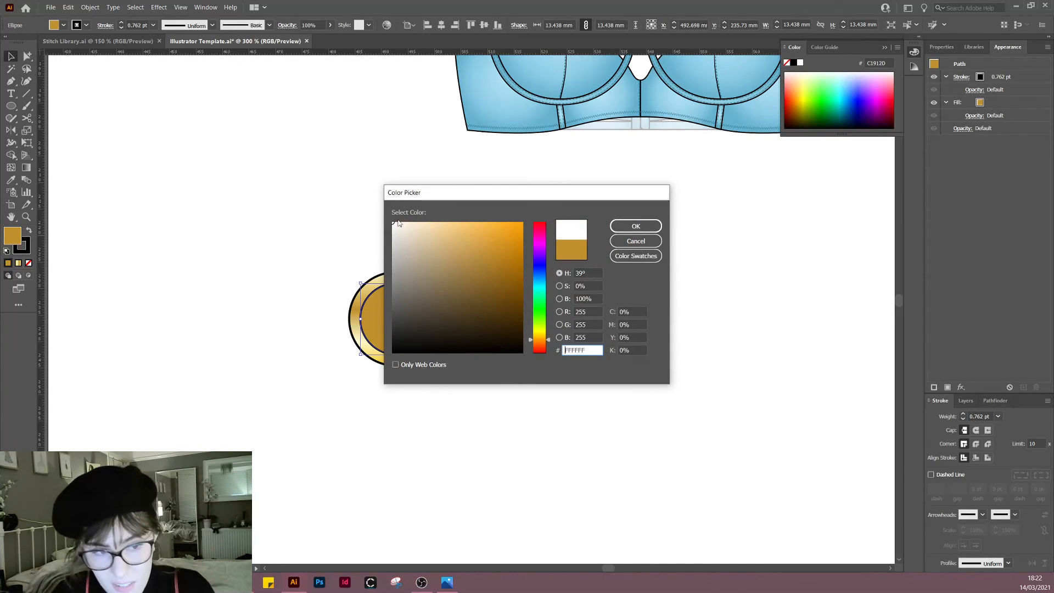
left_click(636, 227)
left_click(575, 373)
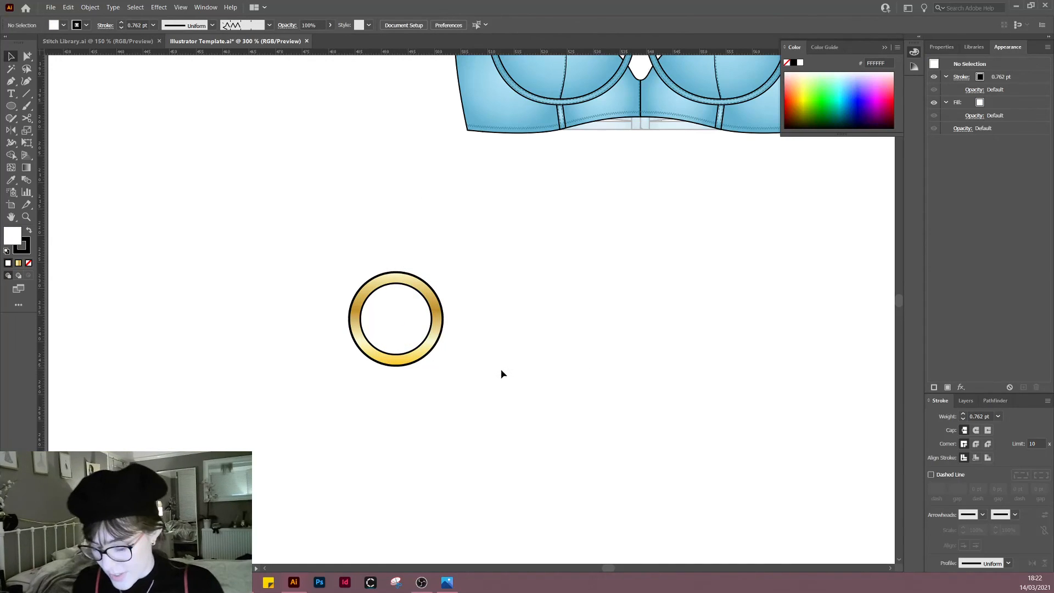
Step: Move the gold and white circles together over the inner part of the front bra's left-hand cup
left_click_drag(256, 474, 495, 268)
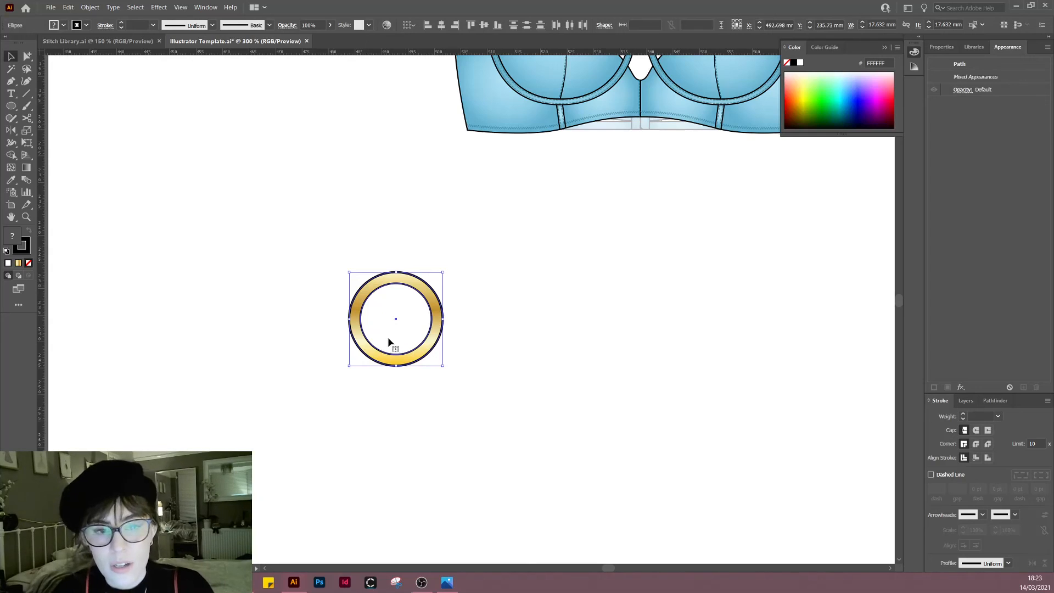
scroll(396, 315, "down", 1)
left_click_drag(567, 266, 518, 329)
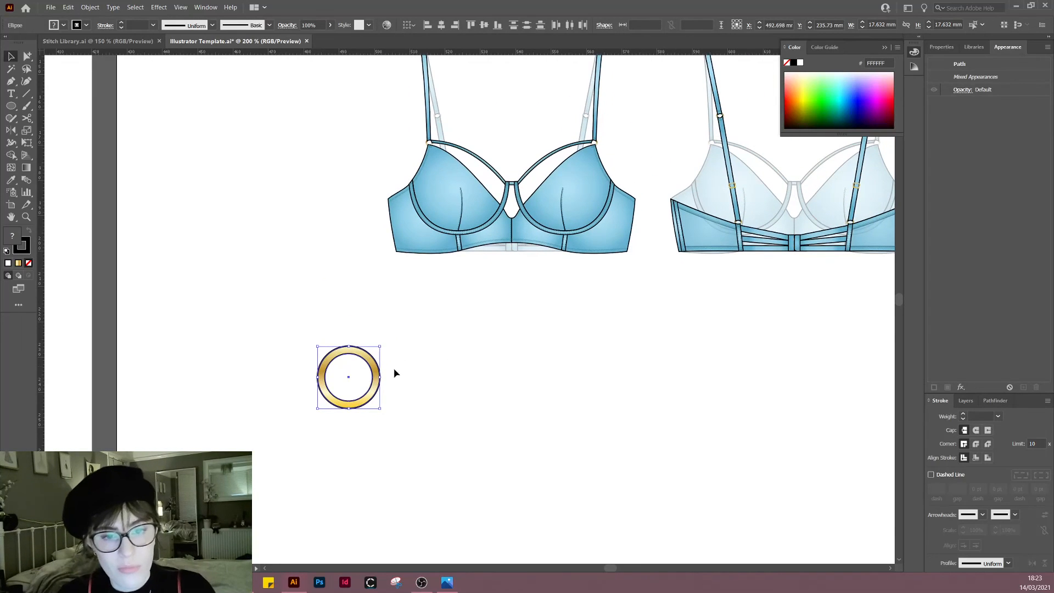
left_click_drag(363, 383, 479, 208)
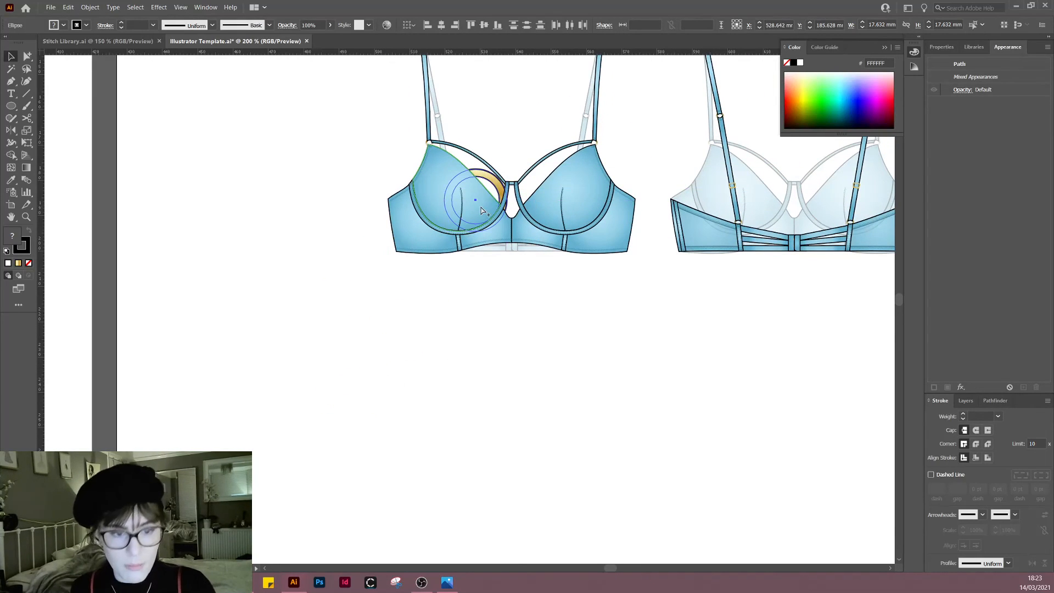
Step: Move both circles out of Layer 4 to the top of the Bra Front layer, in front of the bra artwork
left_click(967, 402)
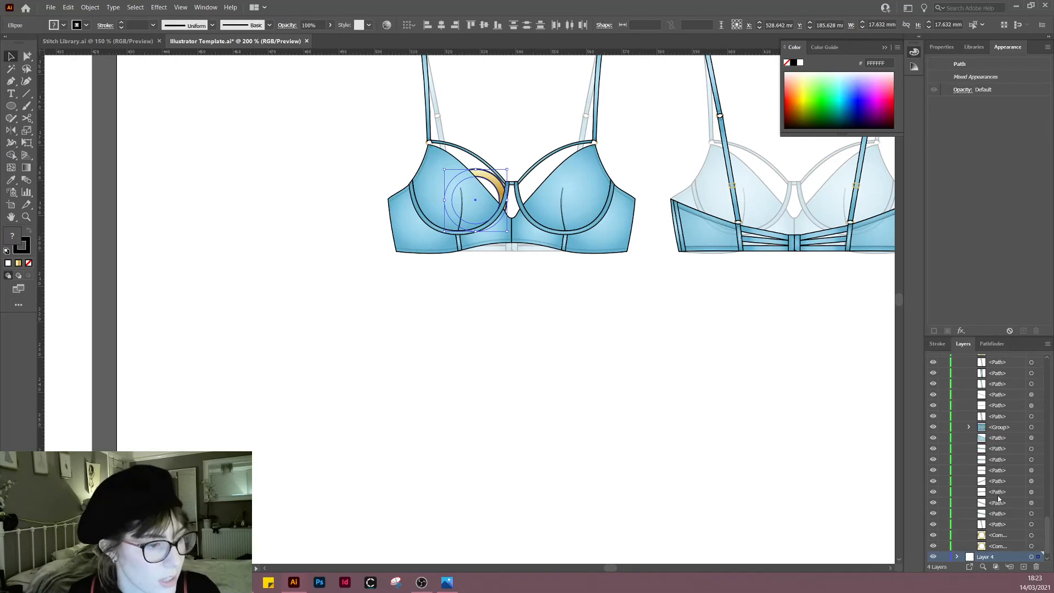
left_click(957, 557)
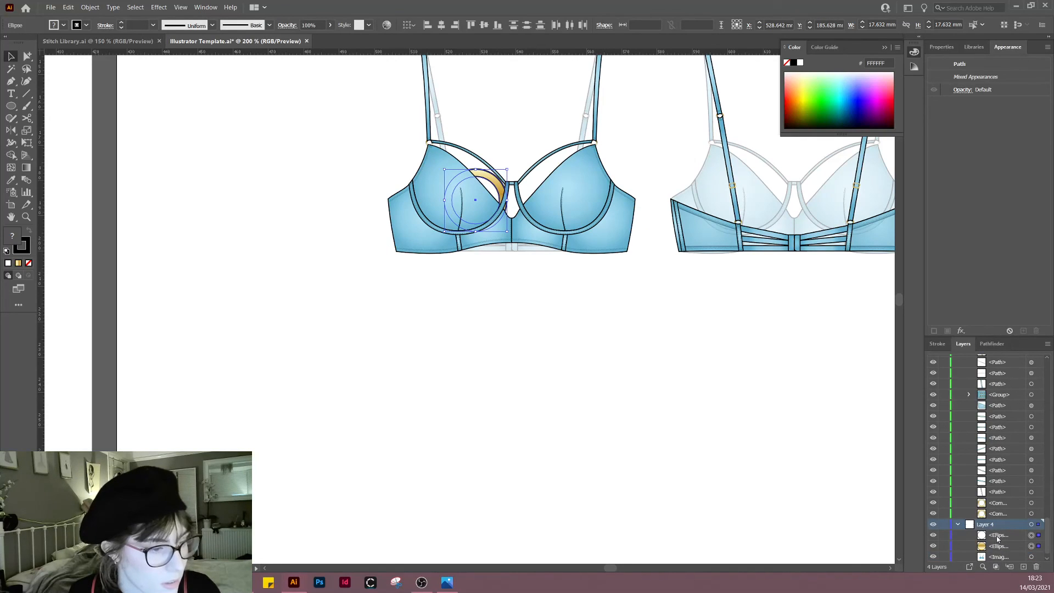
left_click_drag(1001, 549, 1002, 355)
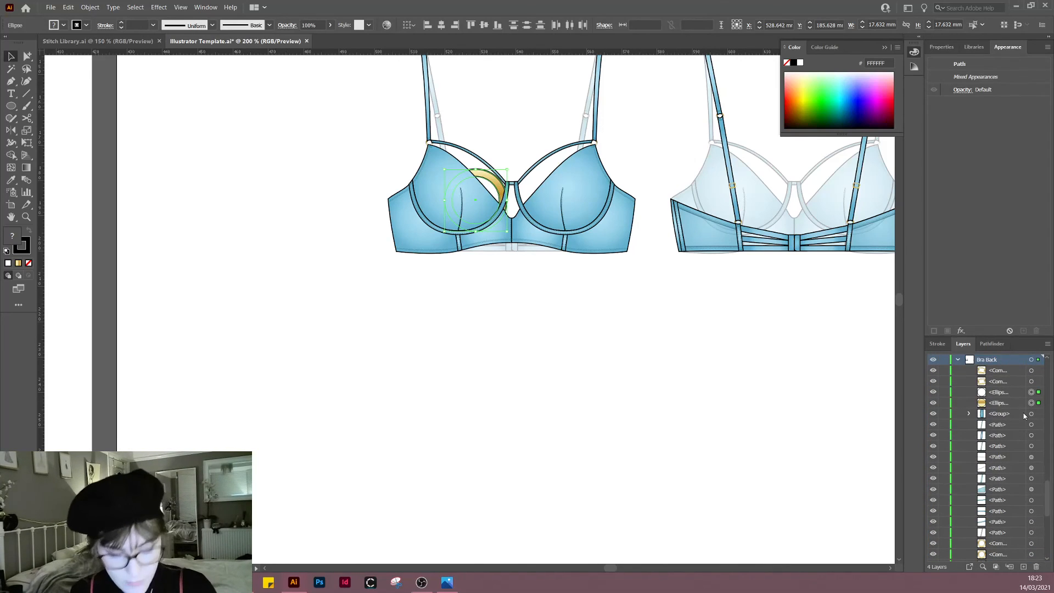
scroll(1024, 413, "up", 1)
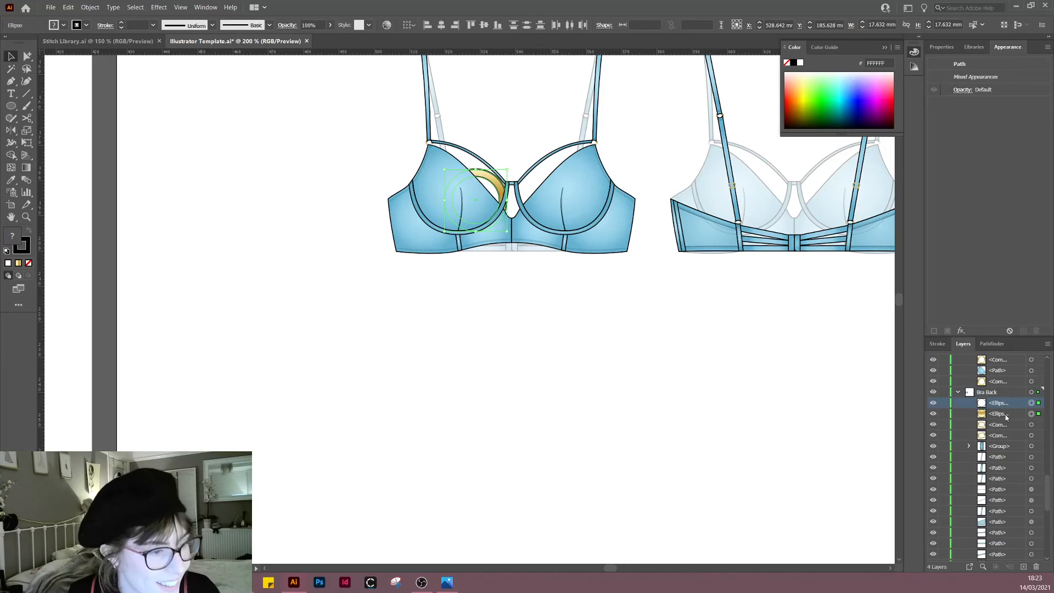
left_click_drag(1004, 402, 1002, 386)
key("ctrl+shift+]")
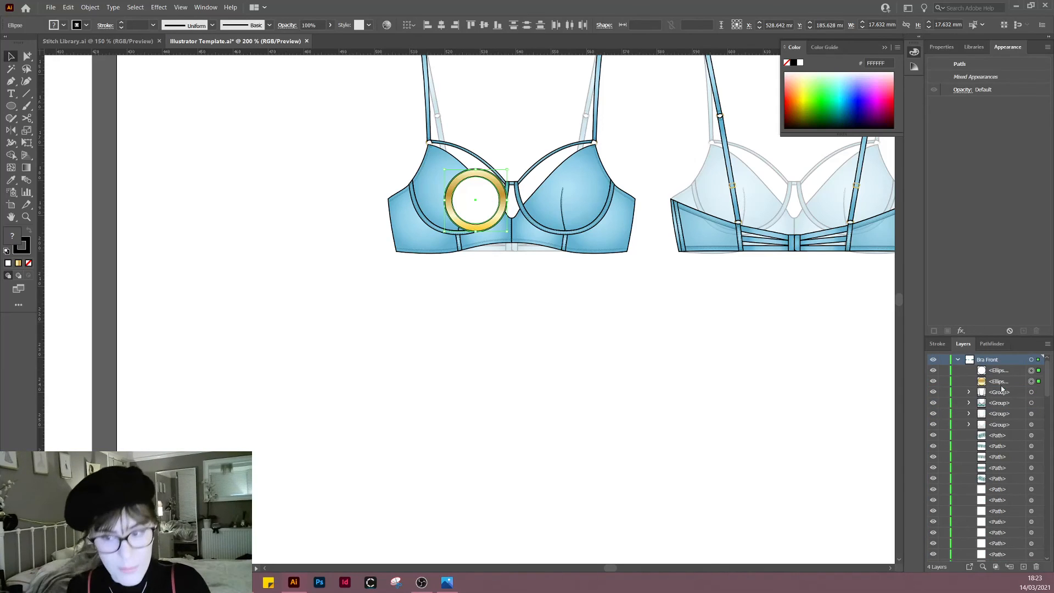
Step: Select both the white inner and gold outer circles and move them off the cup into the empty space below the front bra
left_click(464, 202)
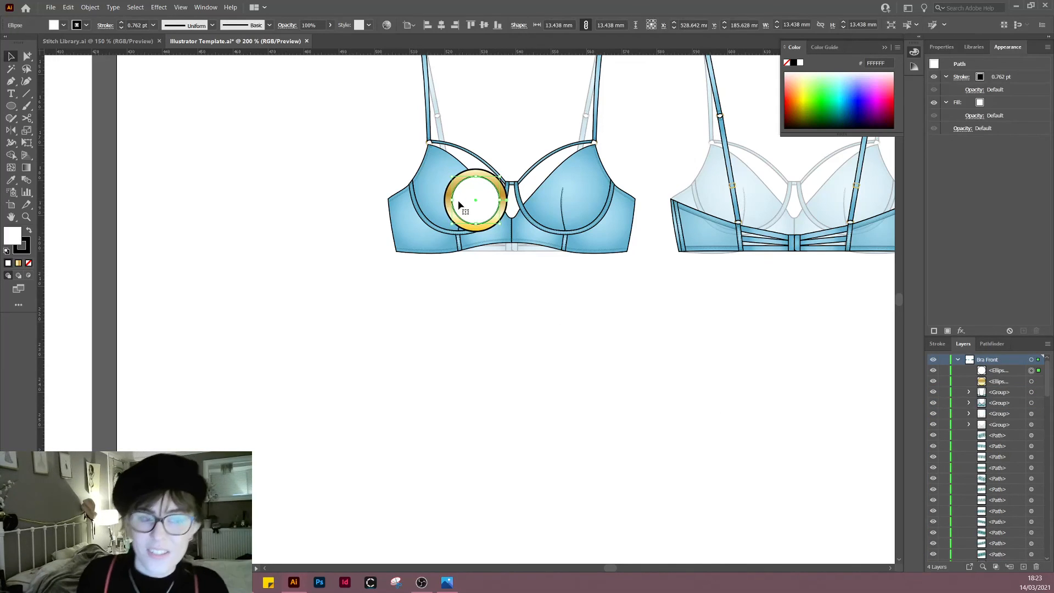
scroll(460, 211, "up", 2)
left_click(448, 233, "shift")
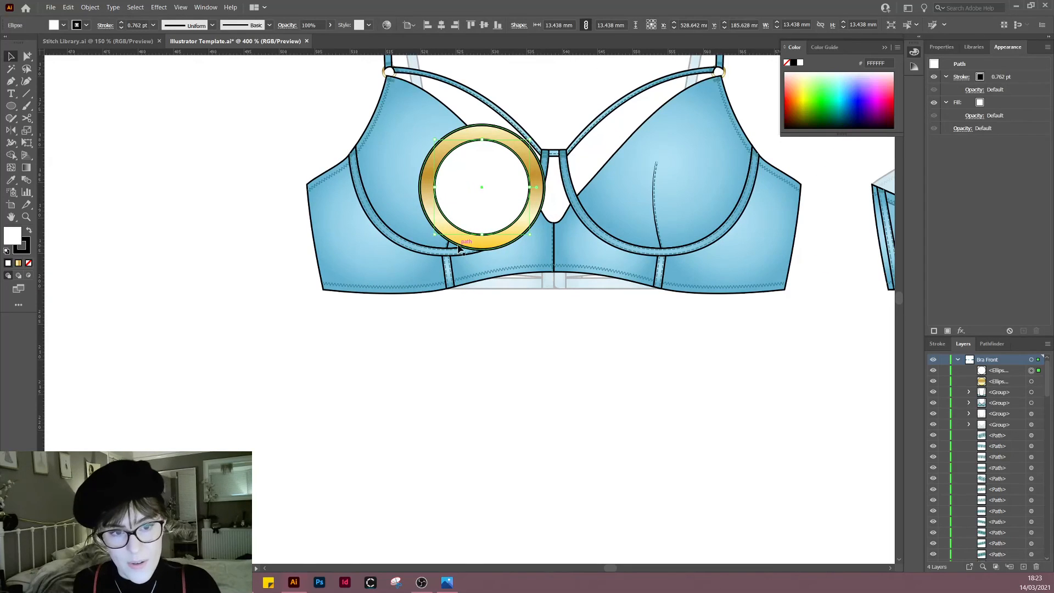
scroll(555, 383, "down", 1)
left_click_drag(511, 247, 411, 438)
left_click_drag(491, 514, 540, 426)
left_click(531, 457)
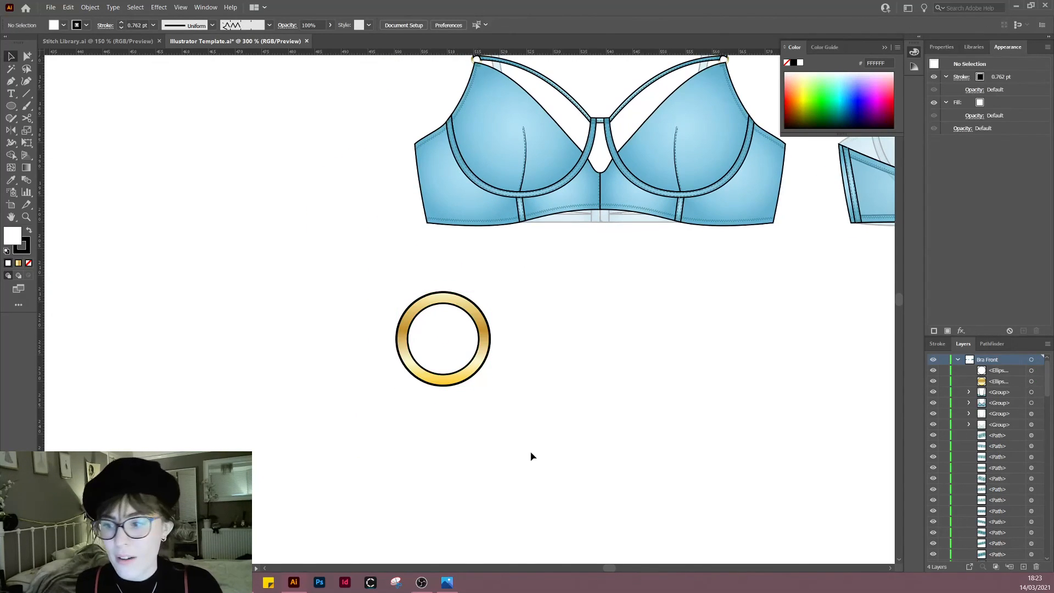
Step: Subtract the white inner circle from the gold outer circle to form a ring, and move the ring slightly down and left
left_click_drag(355, 444, 532, 282)
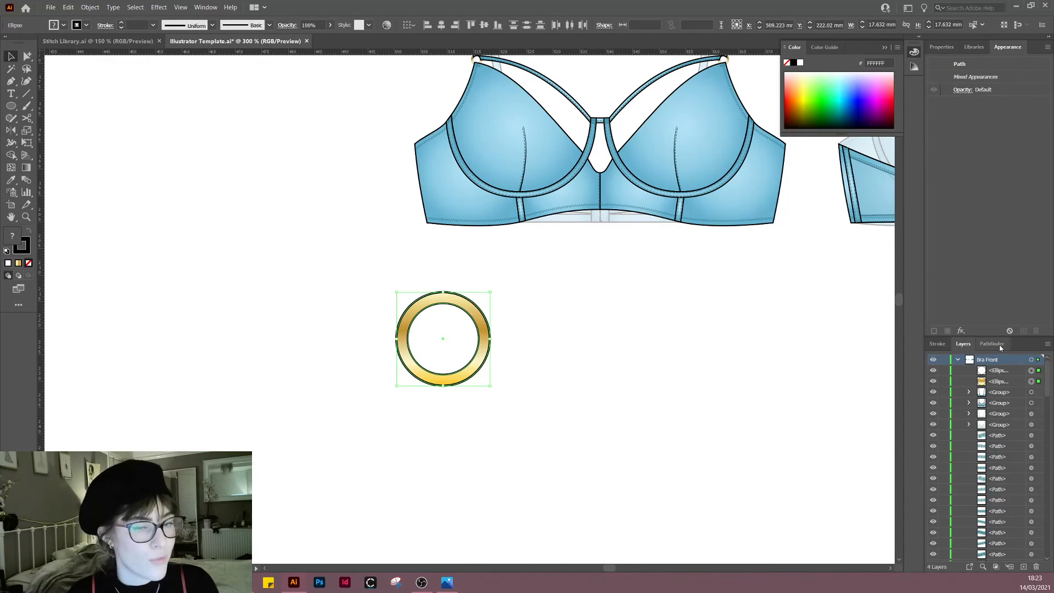
left_click(433, 358)
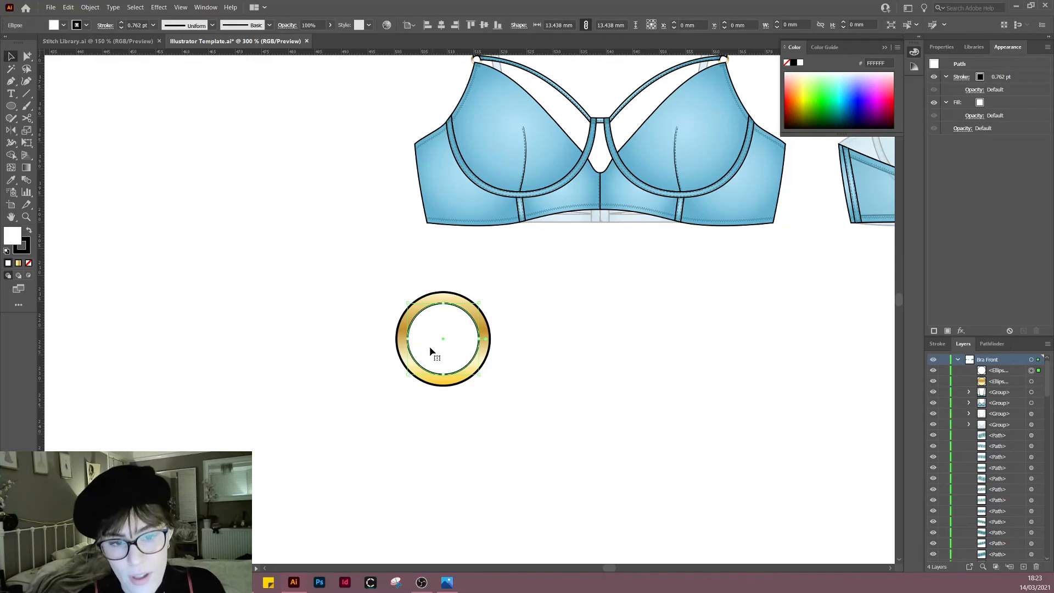
left_click_drag(354, 453, 571, 276)
left_click(992, 344)
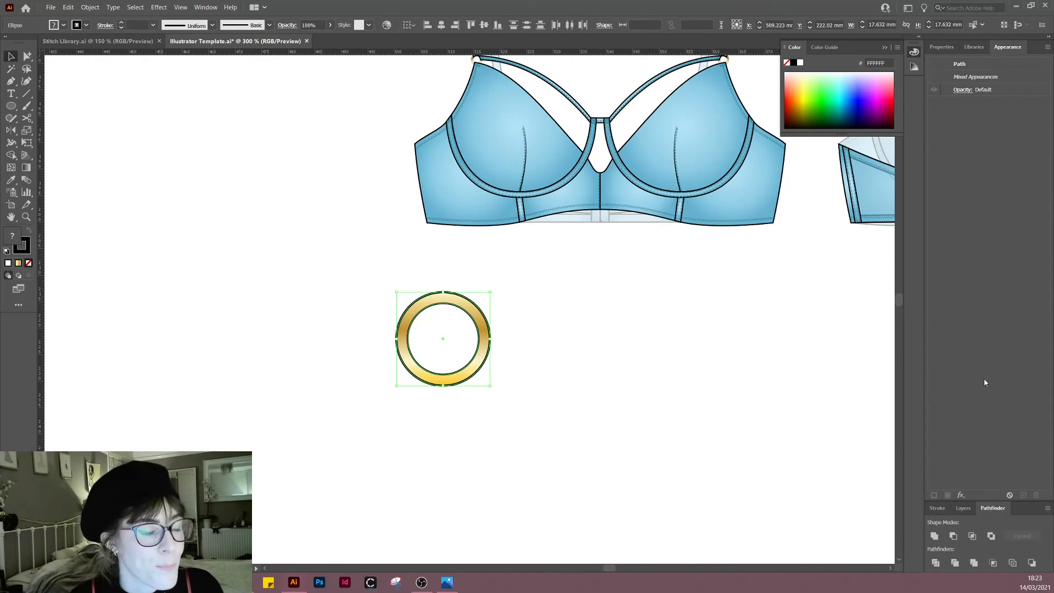
left_click(953, 538)
left_click(506, 522)
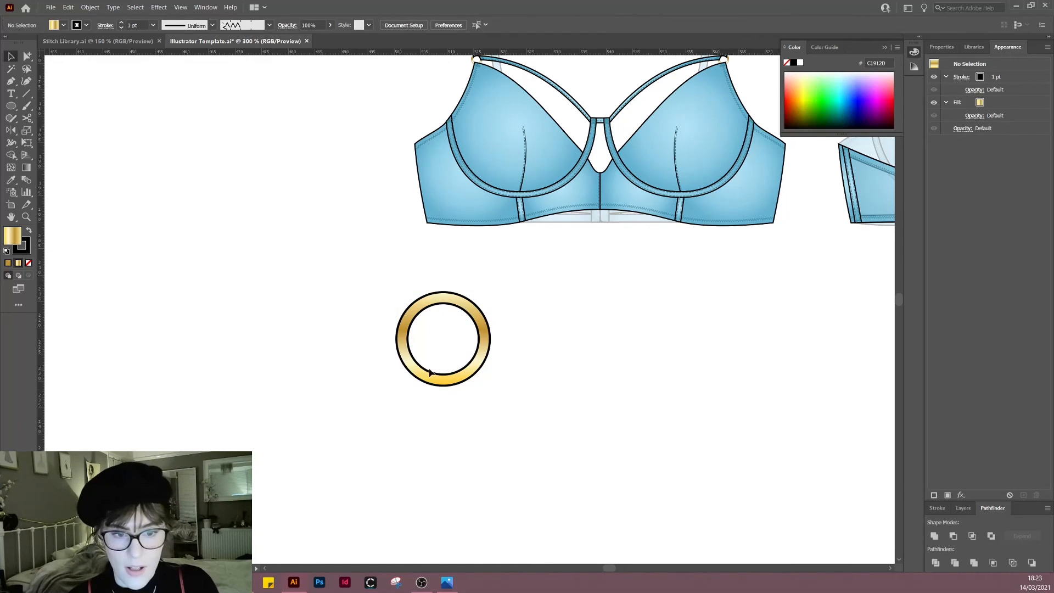
left_click_drag(429, 379, 393, 413)
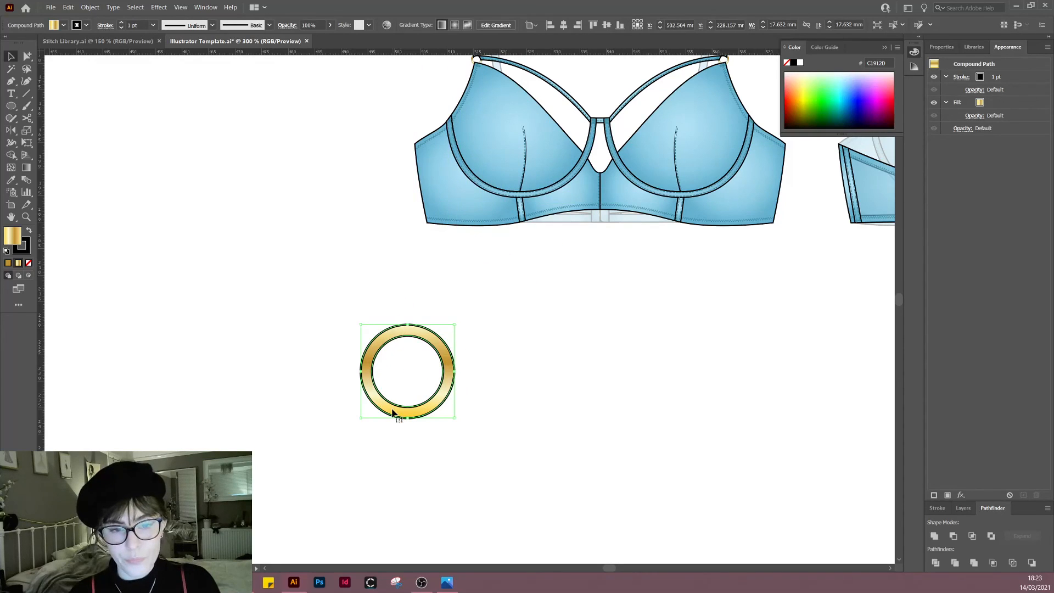
Step: Release the ring's compound path into two separate circles and delete both of them
right_click(443, 390)
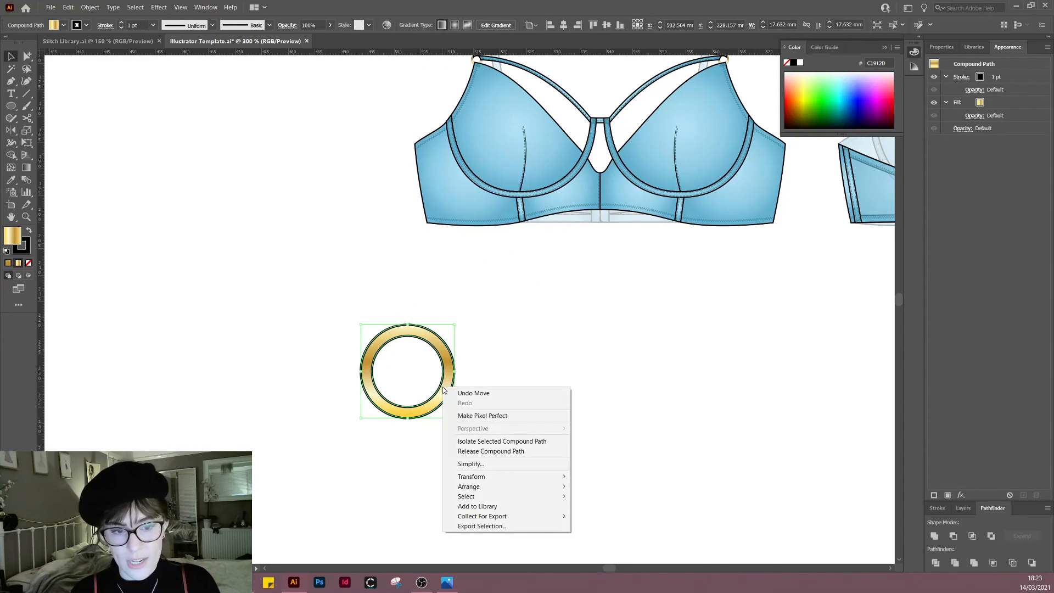
left_click(474, 451)
left_click(603, 536)
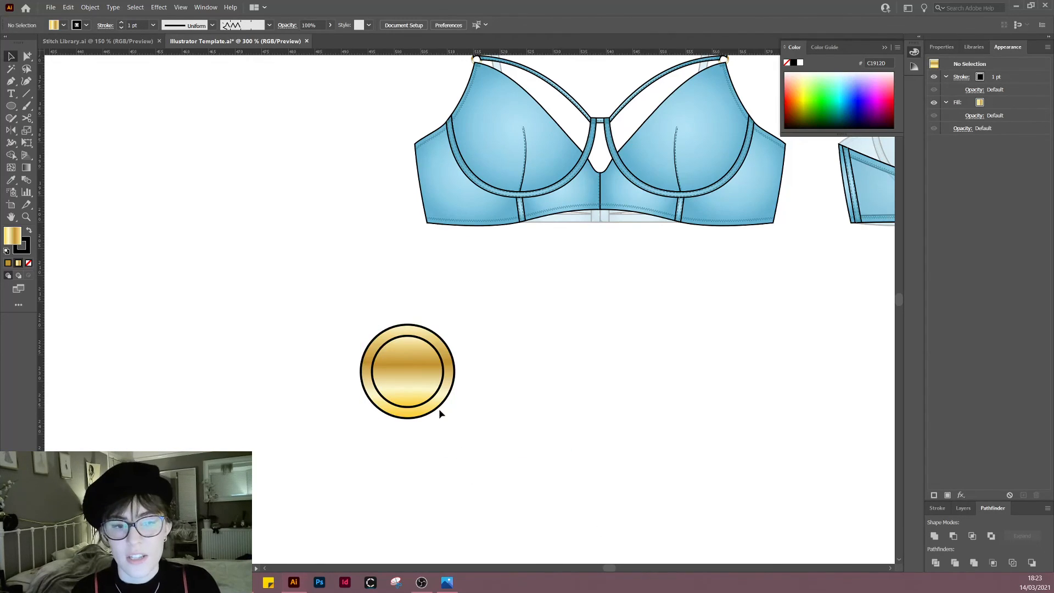
left_click_drag(399, 377, 577, 344)
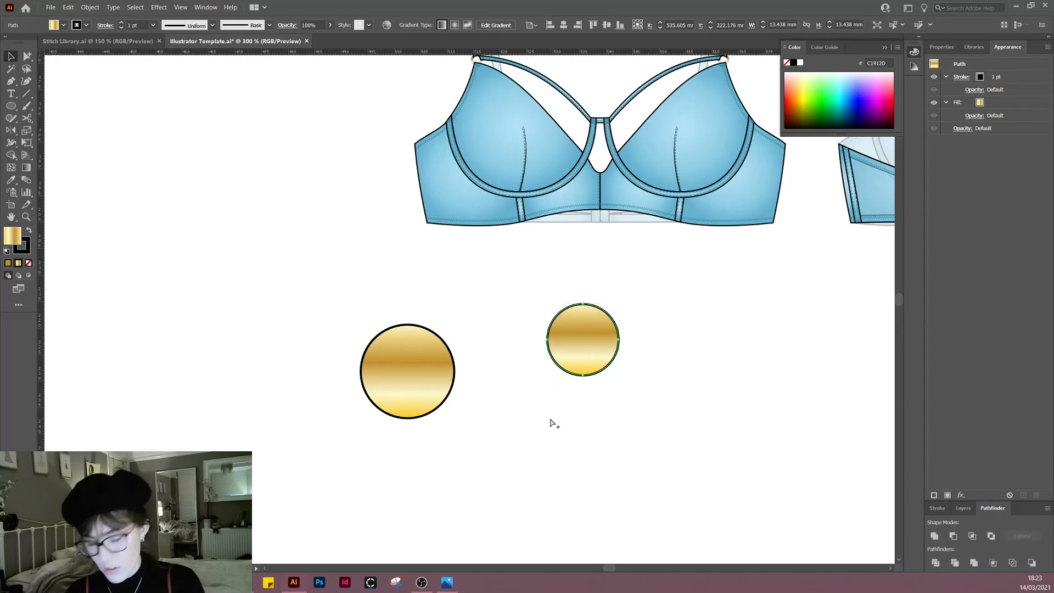
key("ctrl+z")
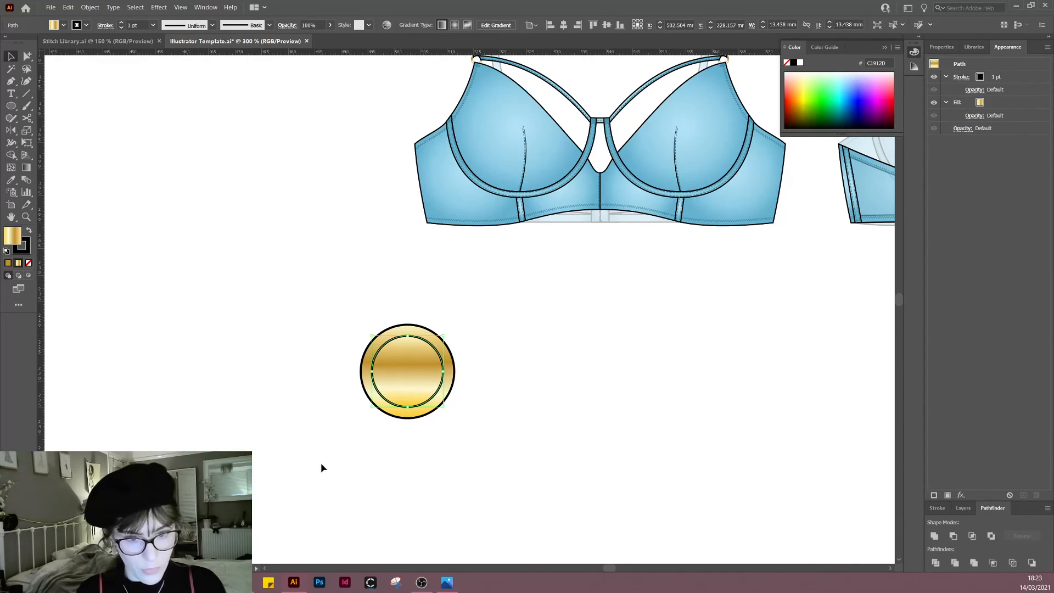
left_click_drag(321, 463, 573, 297)
key("Delete")
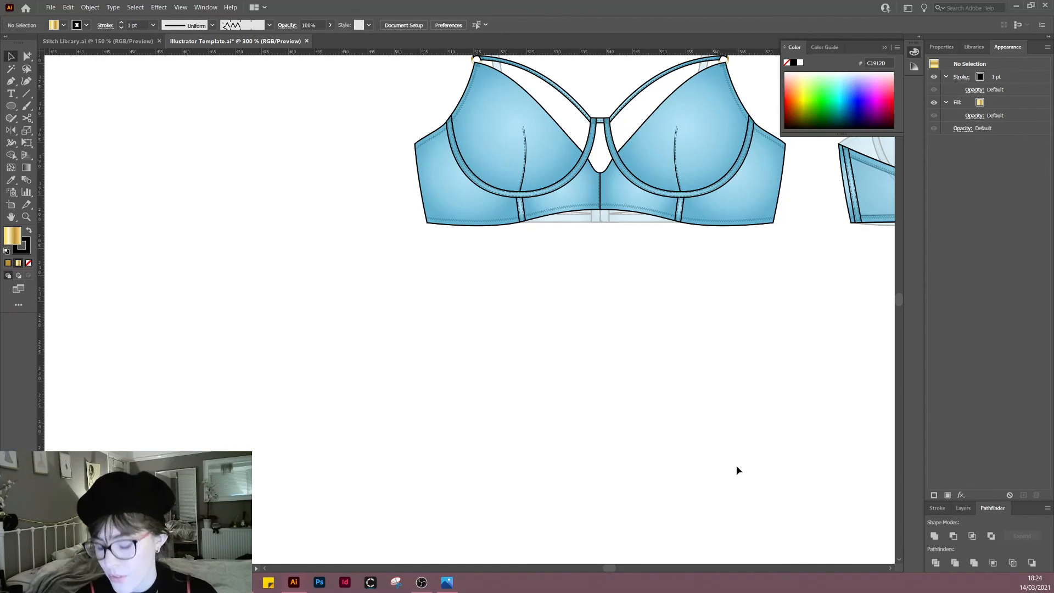
Step: Draw a gold rectangle about 22 by 17 mm below the front bra, with a smaller rectangle overlapping each side
key("m")
left_click_drag(215, 365, 331, 456)
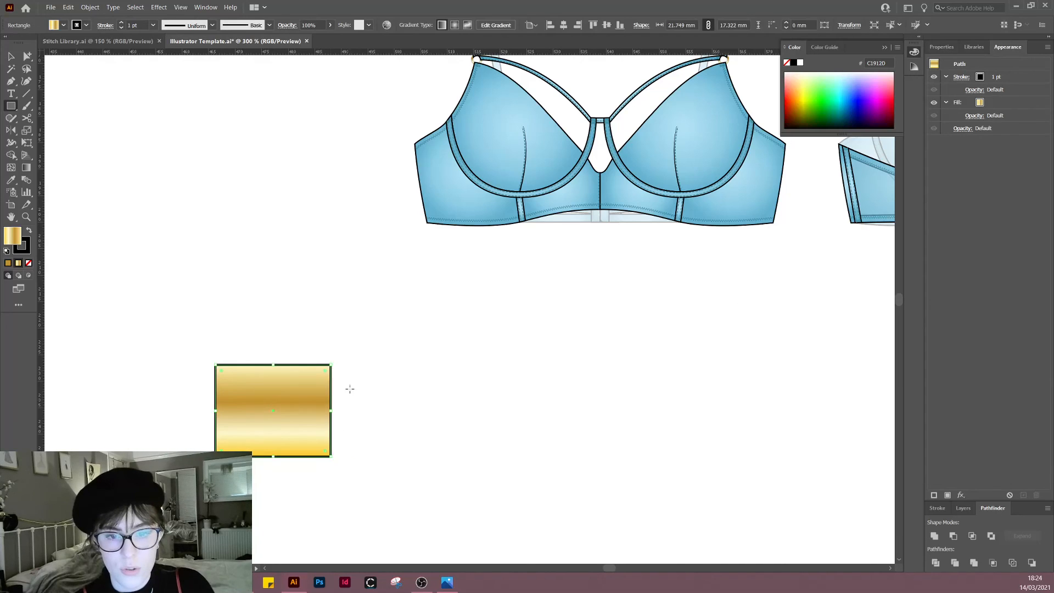
left_click_drag(300, 383, 351, 432)
left_click_drag(193, 372, 252, 416)
key("v")
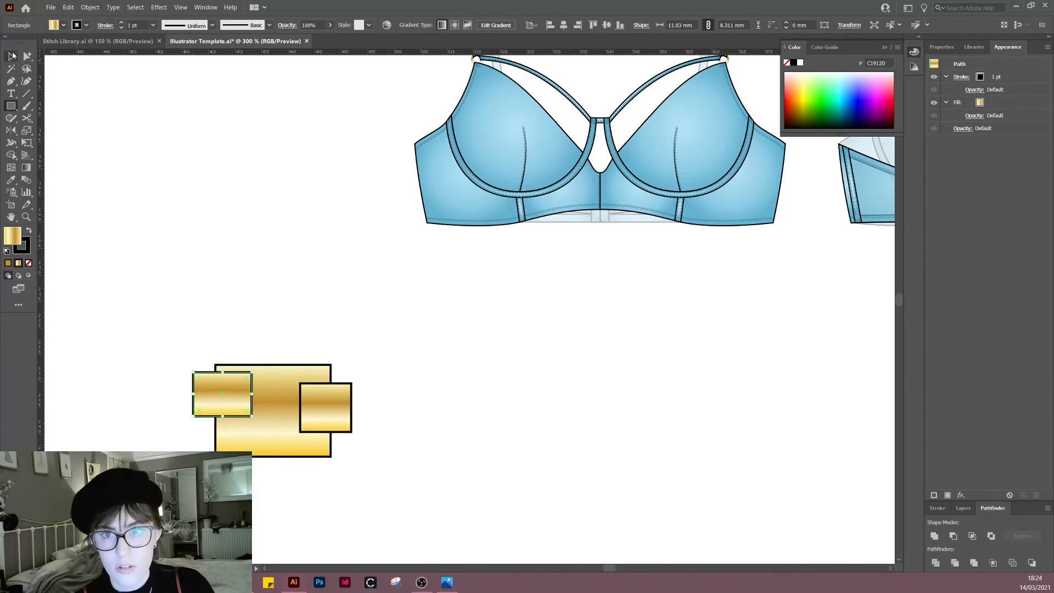
Step: Try uniting the three overlapping gold rectangles into one shape, and undo the merge
left_click_drag(138, 345, 464, 525)
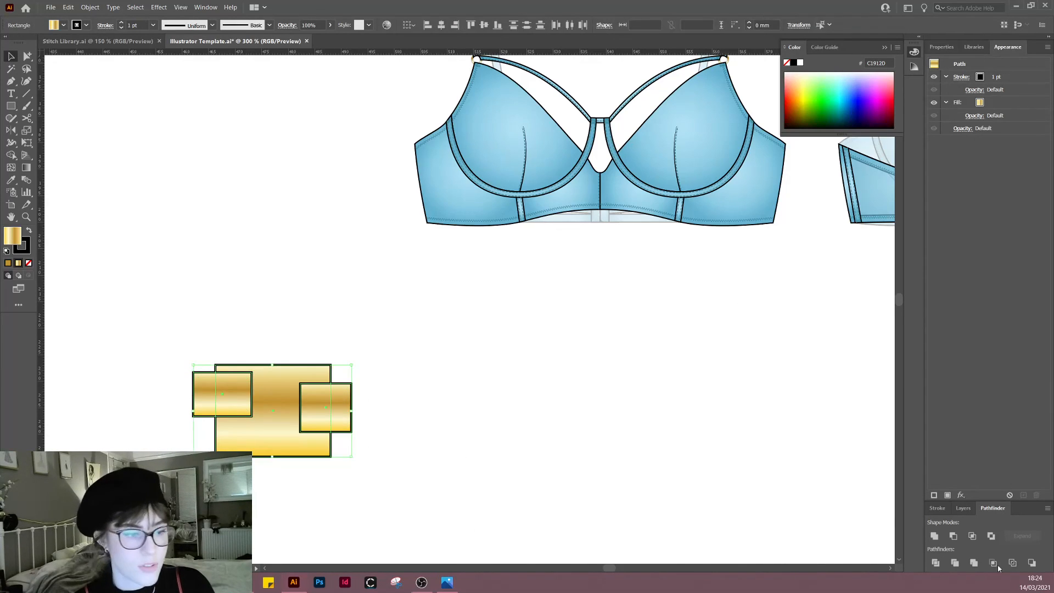
left_click(934, 536)
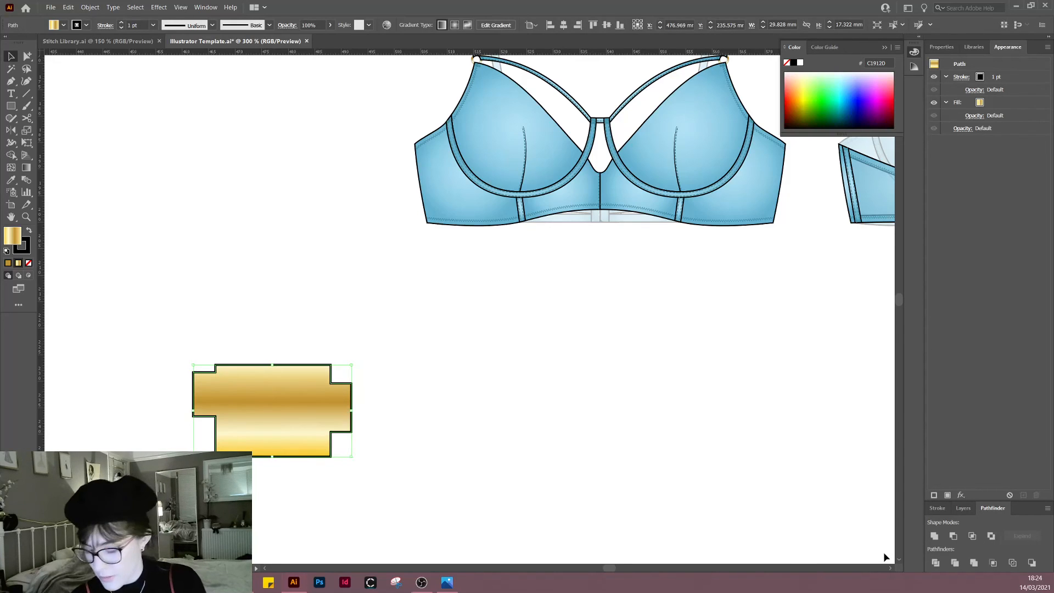
key("ctrl+z")
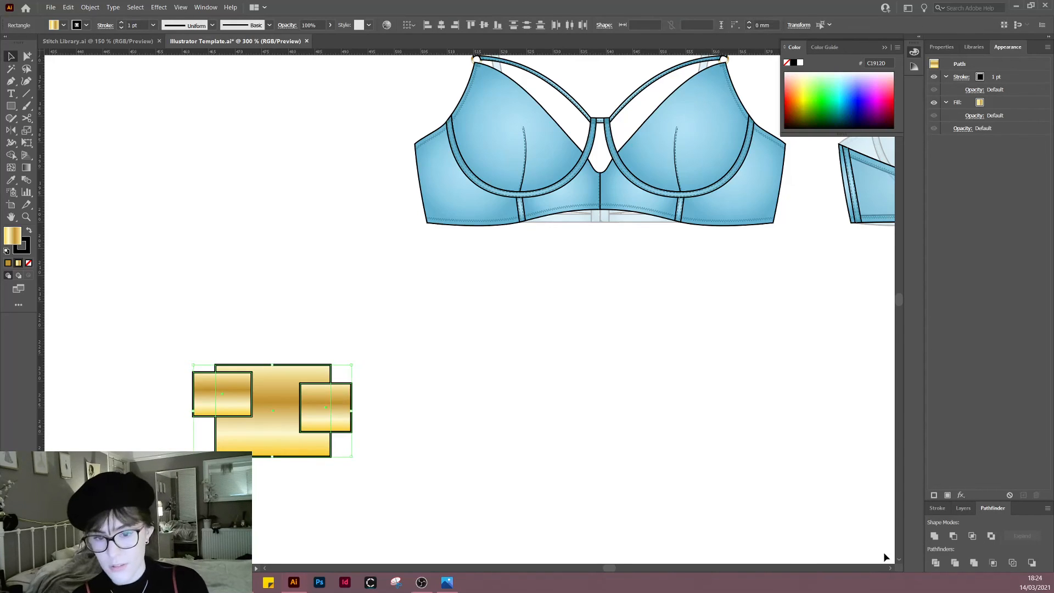
Step: Divide the three rectangles along their overlapping edges and ungroup the resulting pieces
left_click(937, 564)
left_click_drag(308, 411, 358, 509)
right_click(315, 453)
left_click(340, 367)
left_click(416, 437)
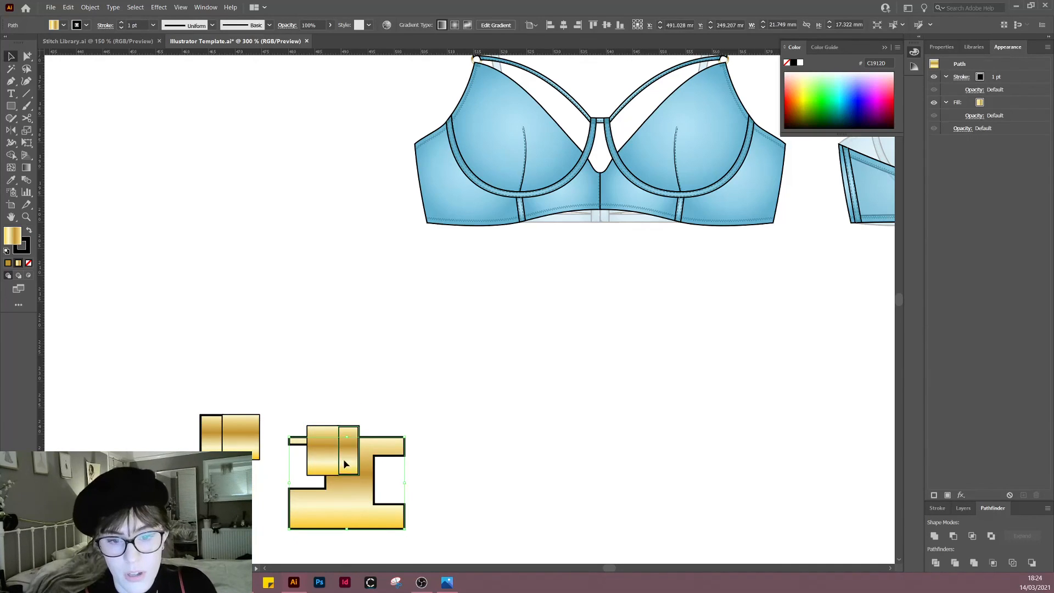
Step: Pull the divided gold pieces apart from one another and delete all of them
left_click_drag(344, 464, 381, 395)
left_click_drag(257, 441, 277, 412)
left_click_drag(211, 436, 229, 389)
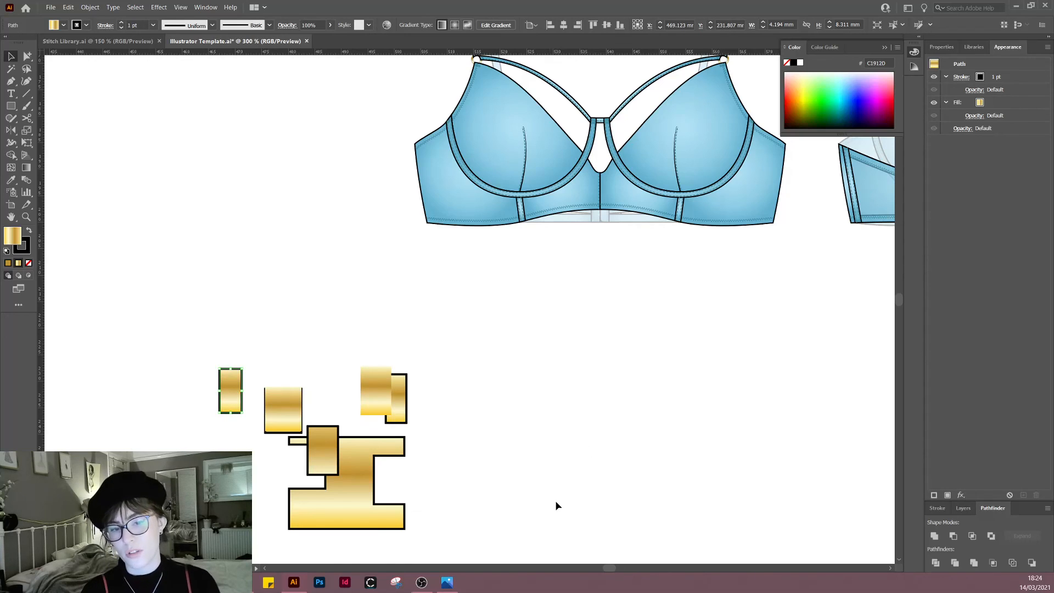
left_click_drag(530, 357, 169, 555)
key("Delete")
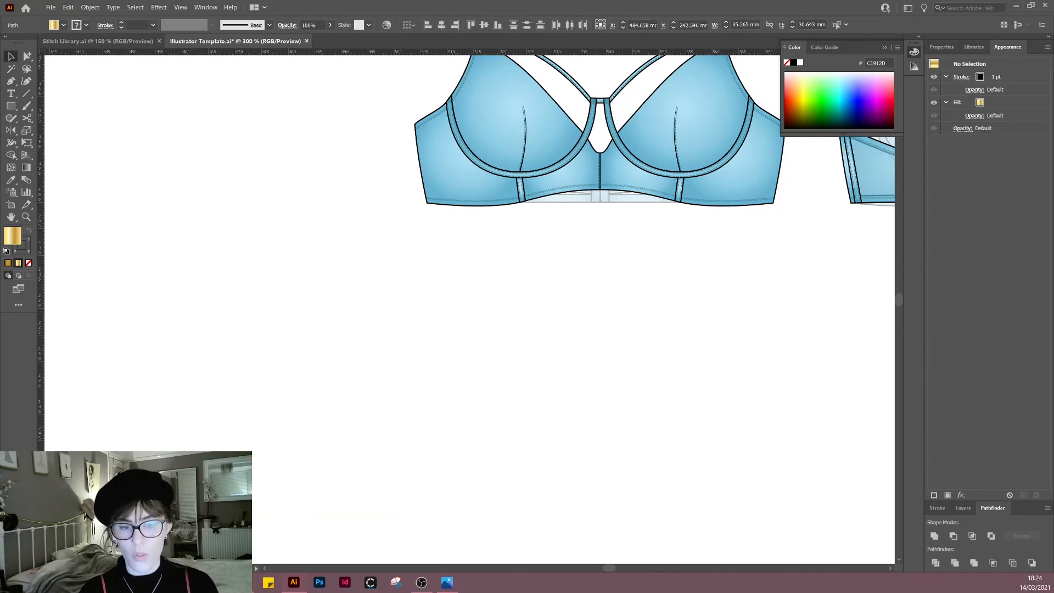
Step: Review the front and back bra flats, and compare the bra on the body templates with the reference photo
scroll(381, 499, "up", 5)
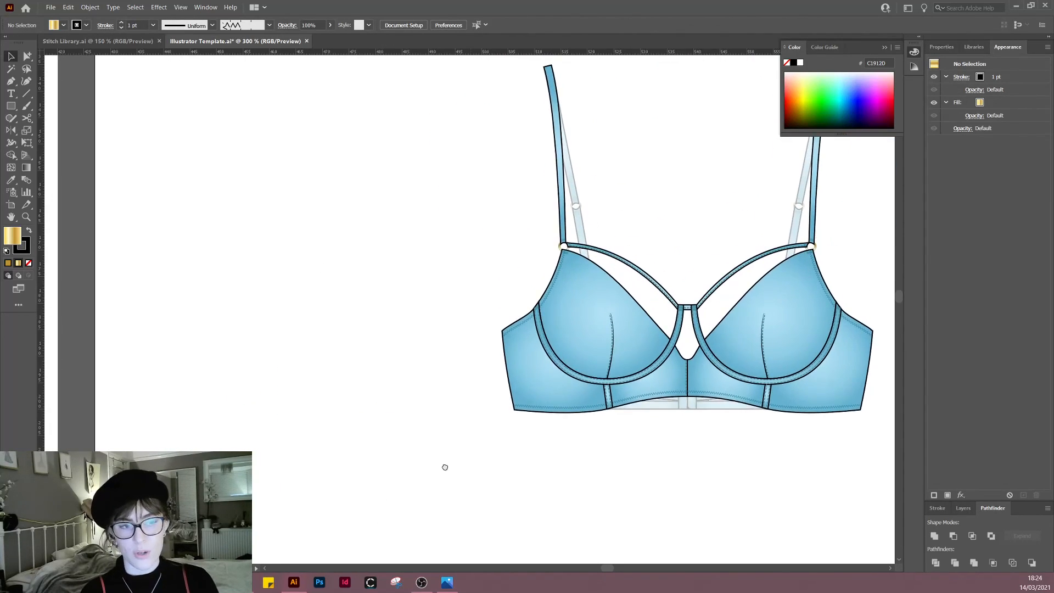
scroll(471, 522, "right", 3)
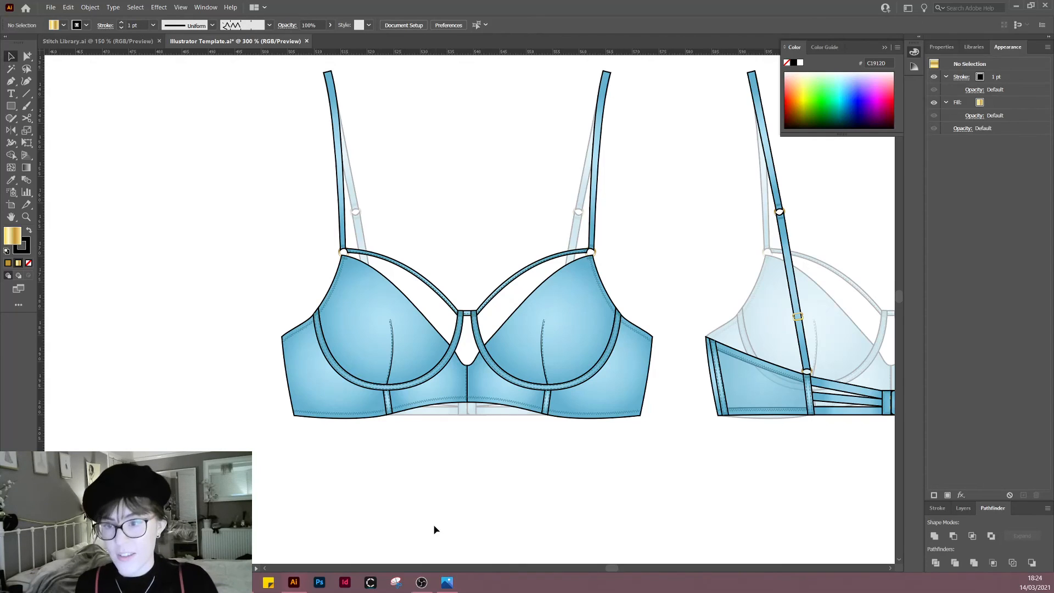
scroll(430, 527, "down", 2)
left_click_drag(335, 523, 502, 290)
scroll(470, 324, "down", 1)
left_click_drag(207, 393, 703, 360)
left_click_drag(342, 380, 418, 422)
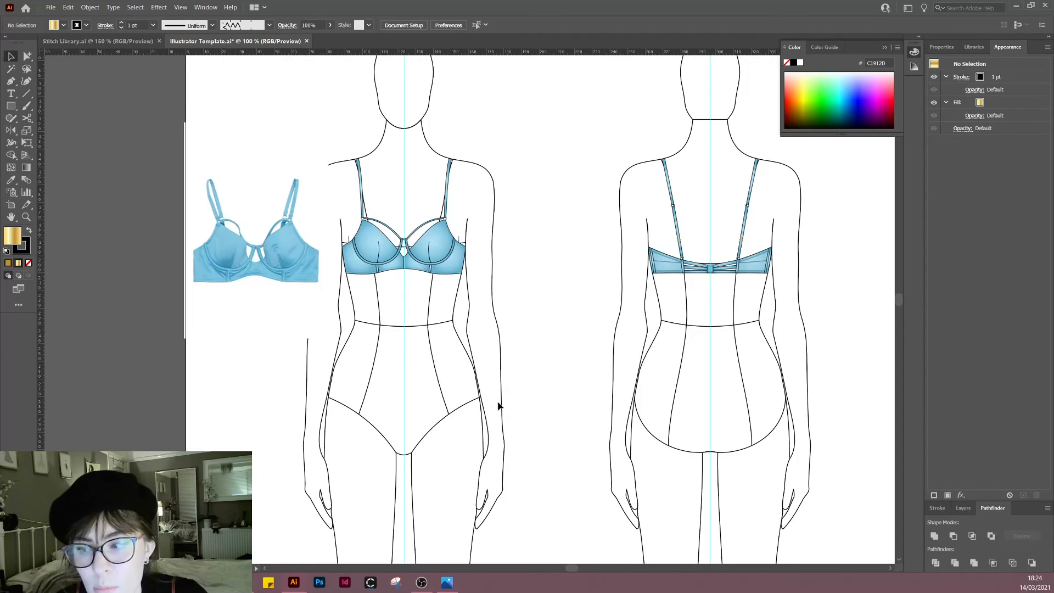
left_click_drag(470, 385, 455, 410)
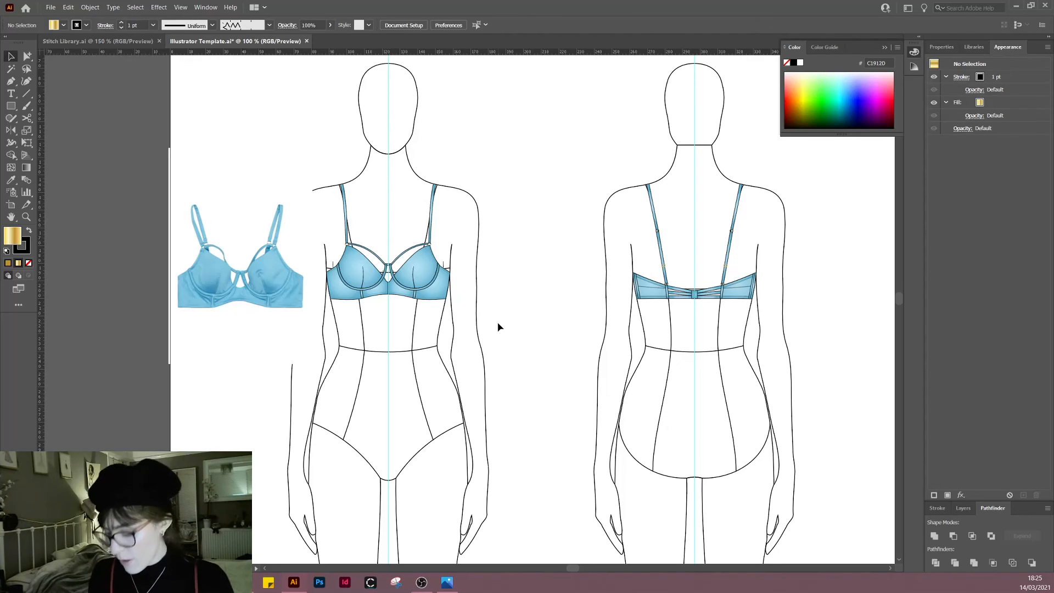
Step: Save the document under the new name Playful Promises bra as an Illustrator 2020 file in the Design folder
key("ctrl+shift+s")
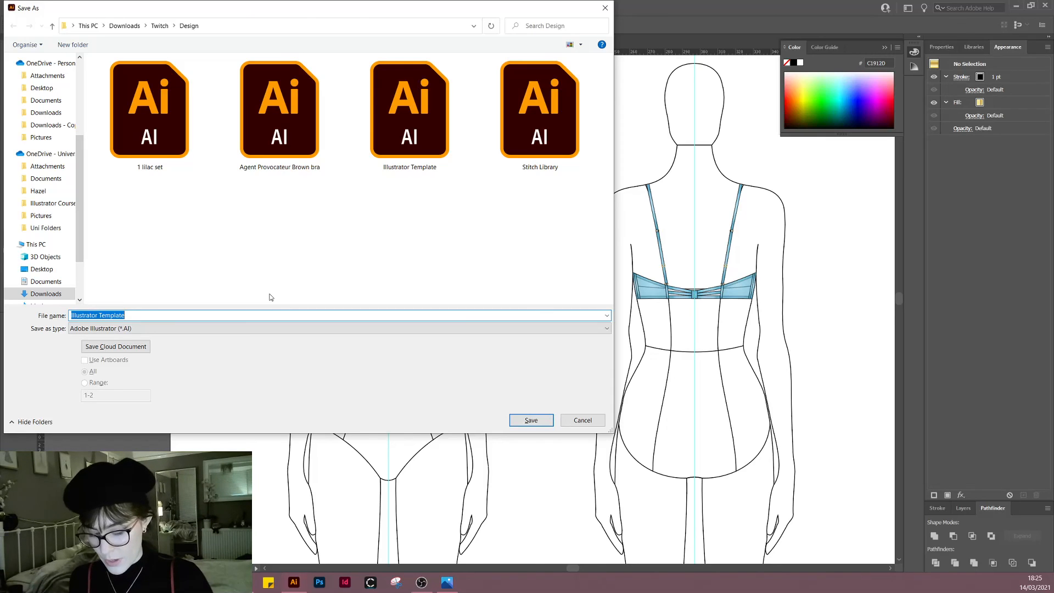
type("Playful Prom")
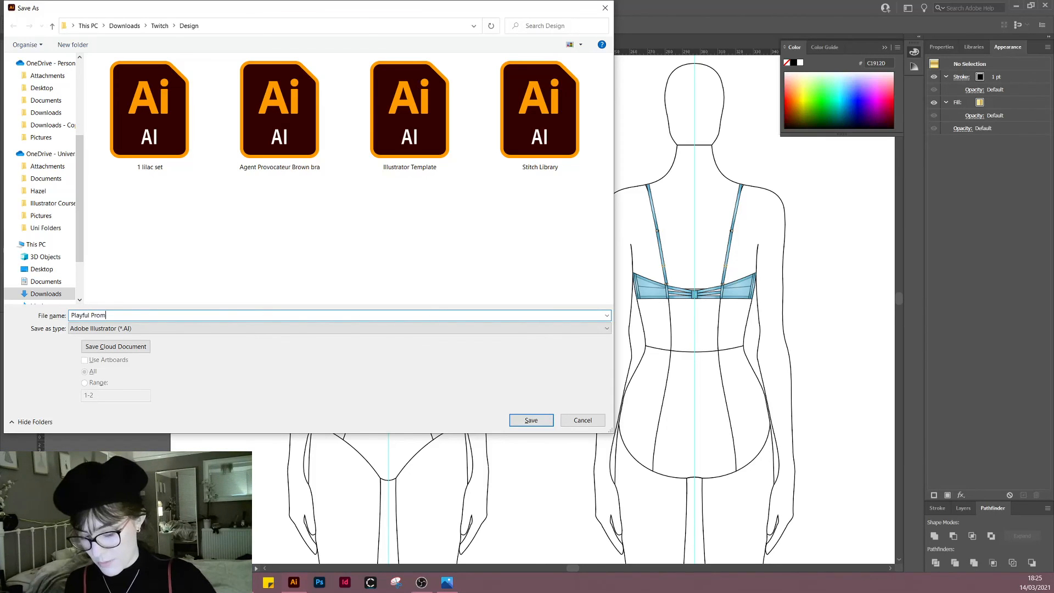
type("ises bra")
key("Return")
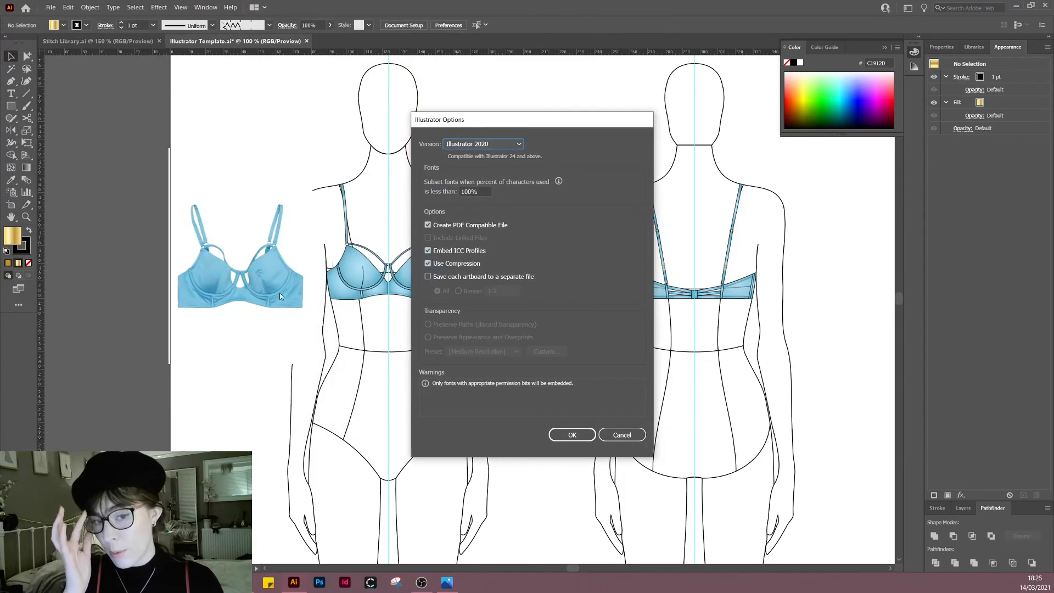
left_click(563, 435)
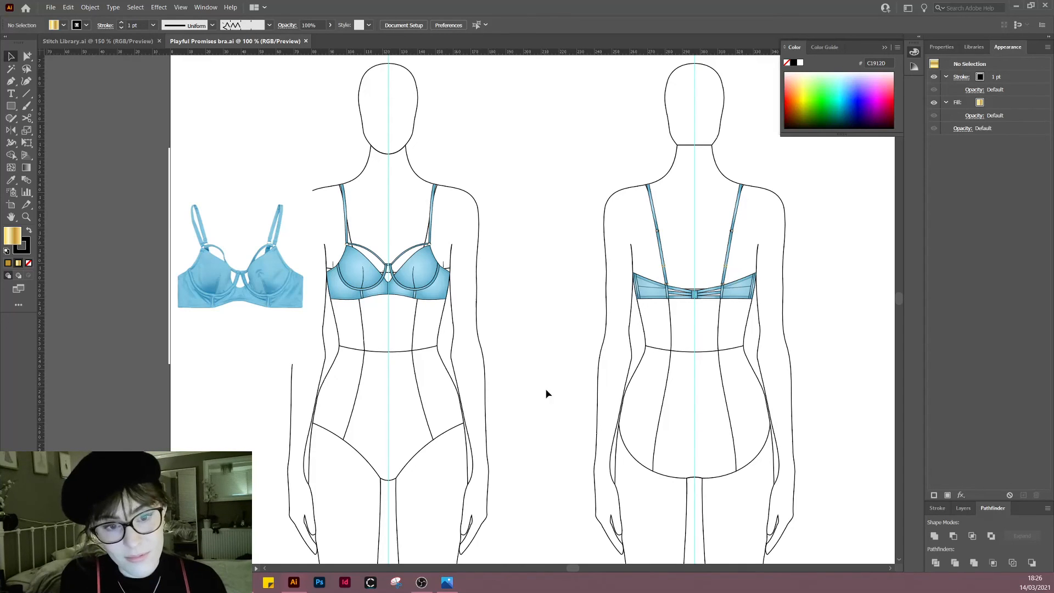
left_click_drag(544, 332, 521, 322)
left_click_drag(539, 367, 528, 386)
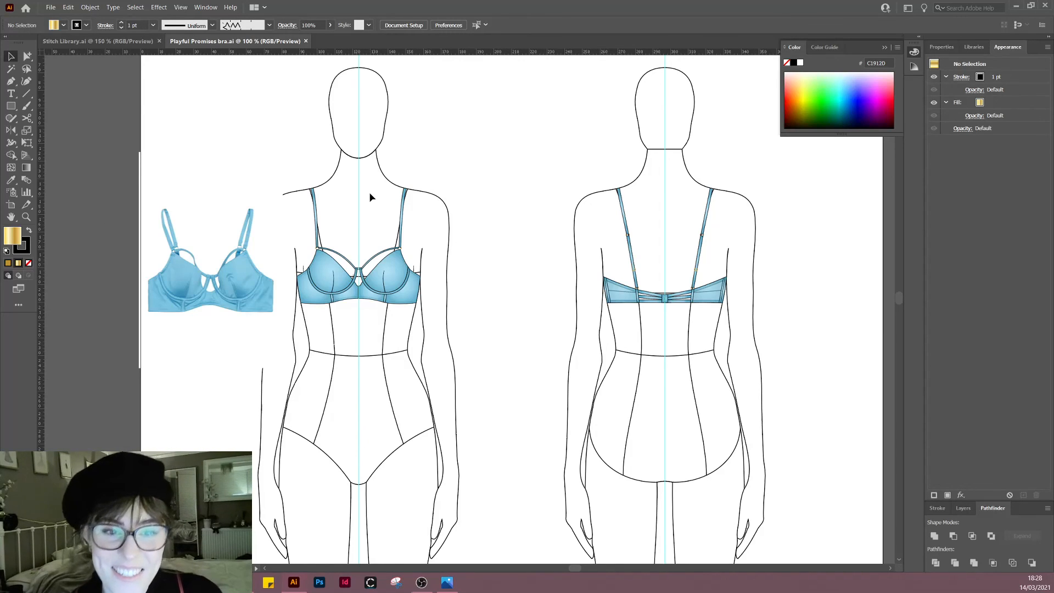
left_click_drag(370, 192, 402, 232)
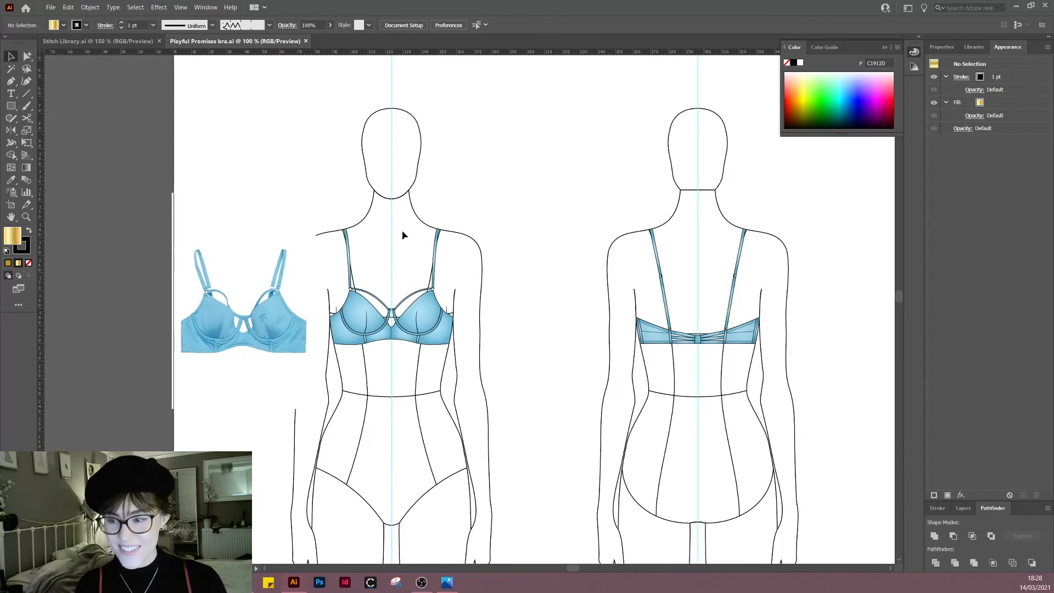